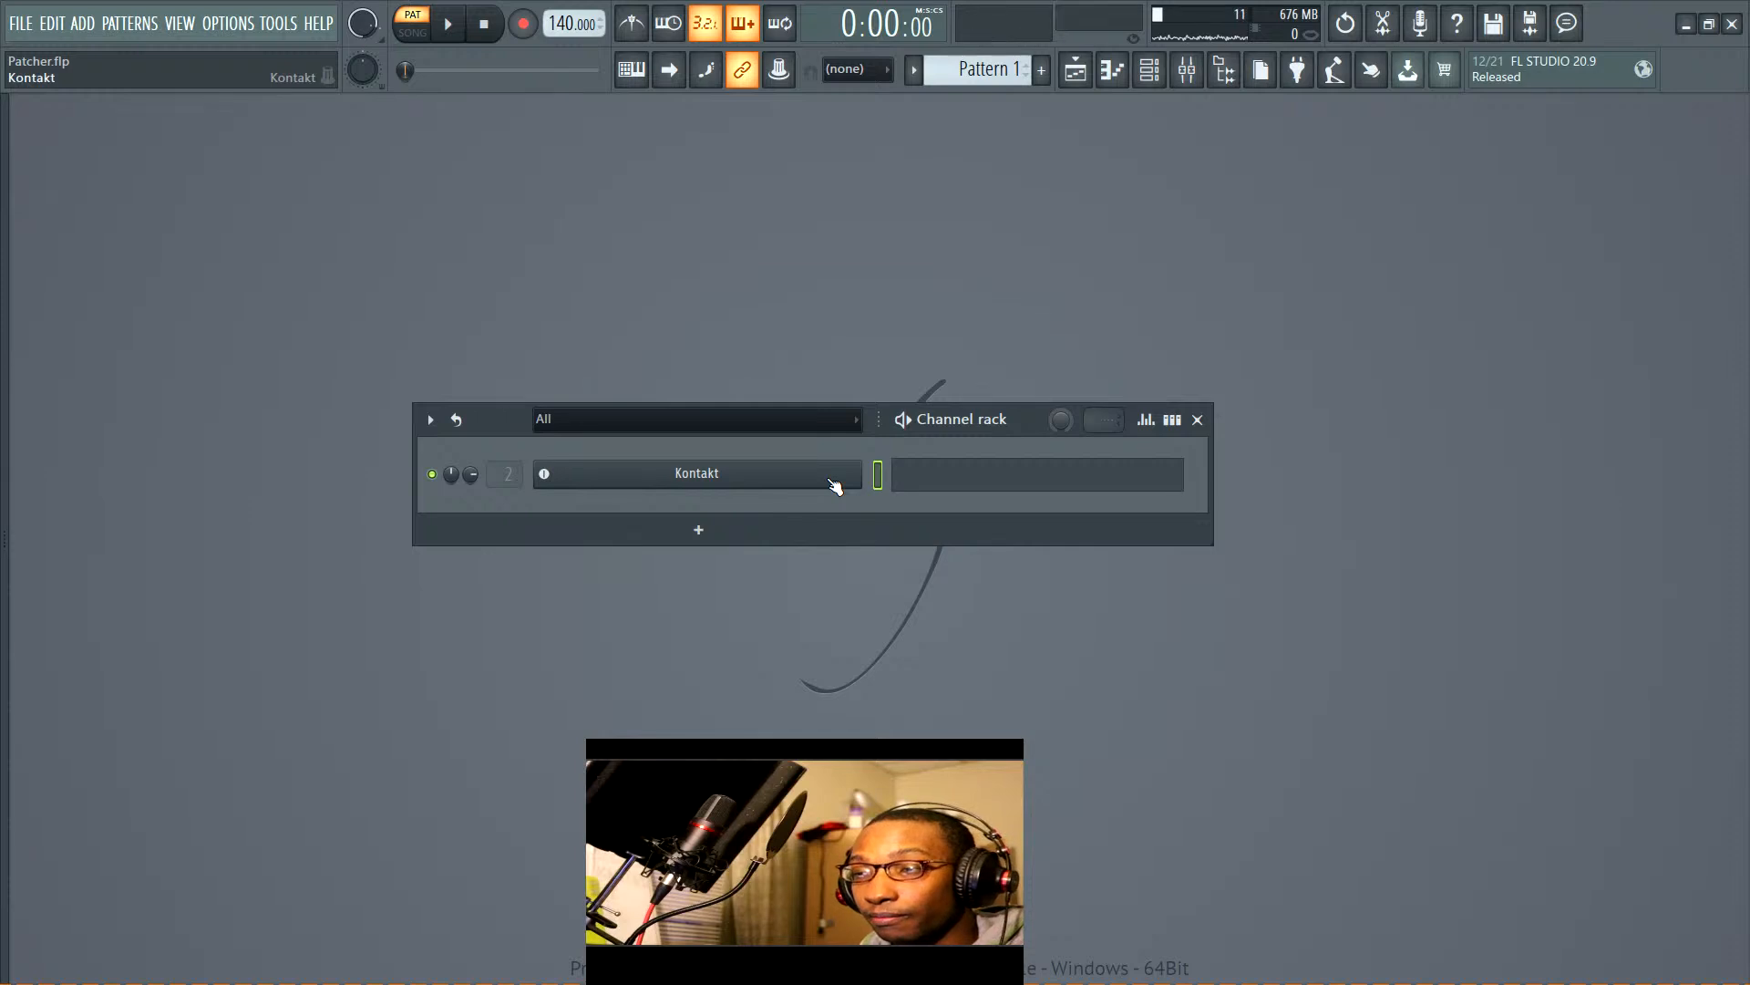
right_click(739, 483)
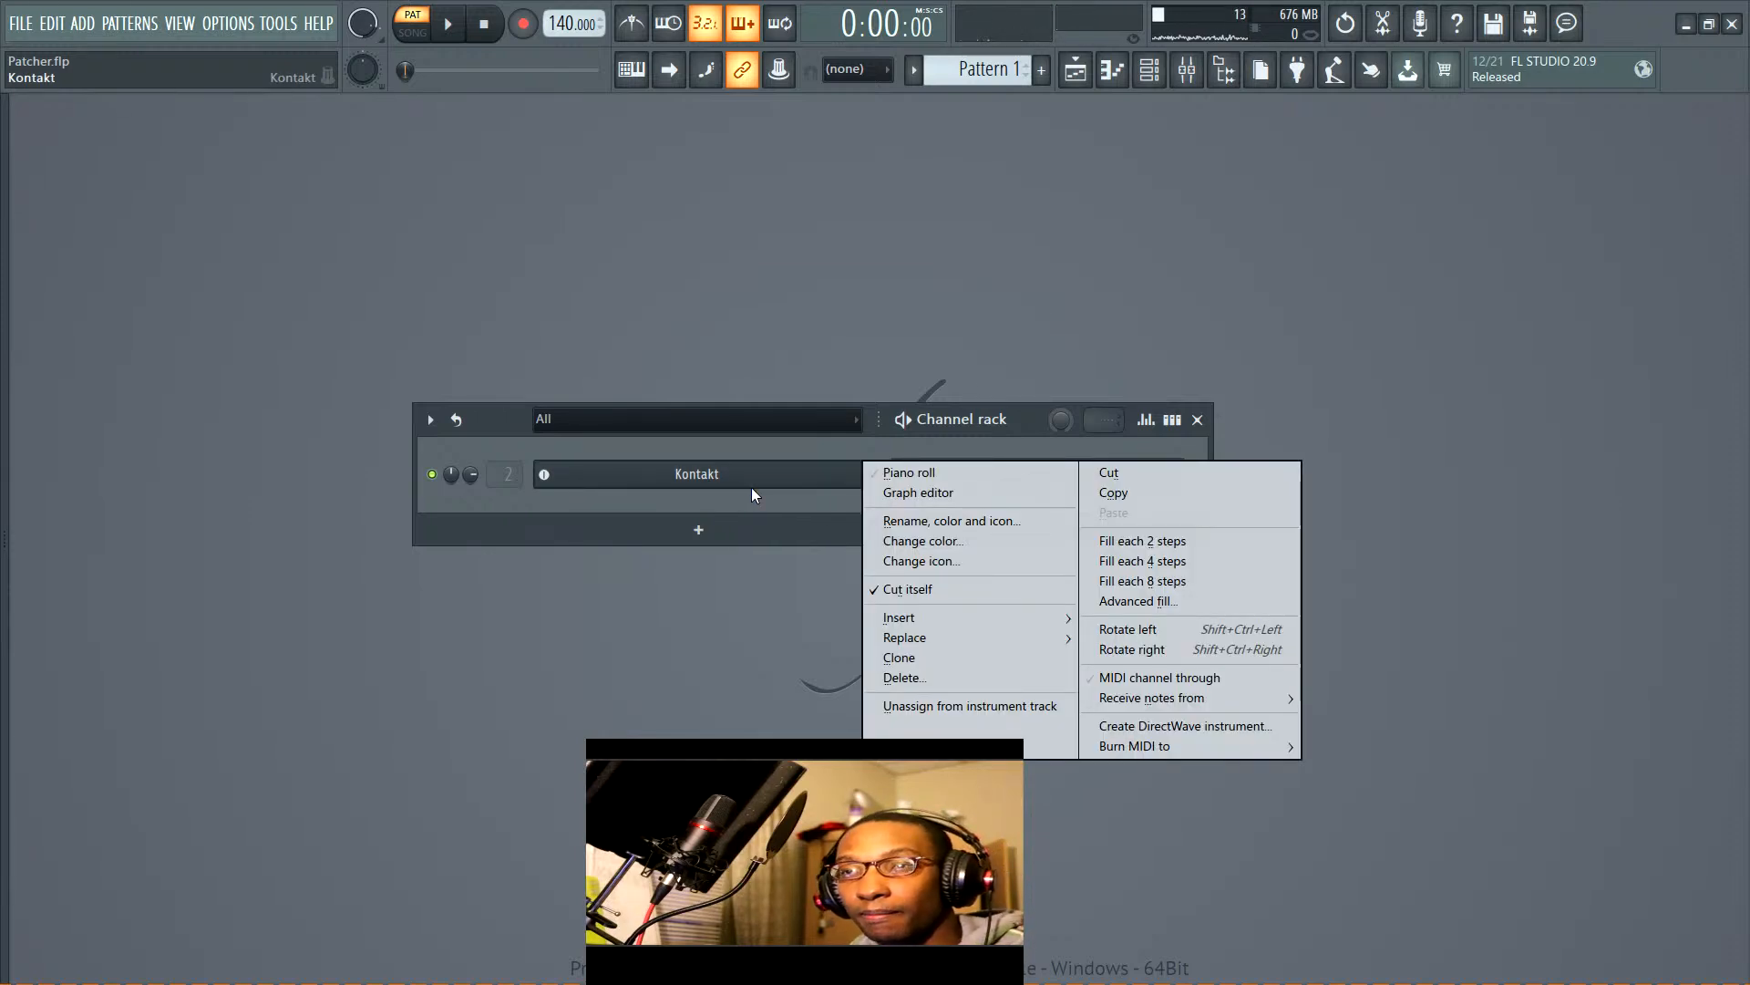
left_click(704, 510)
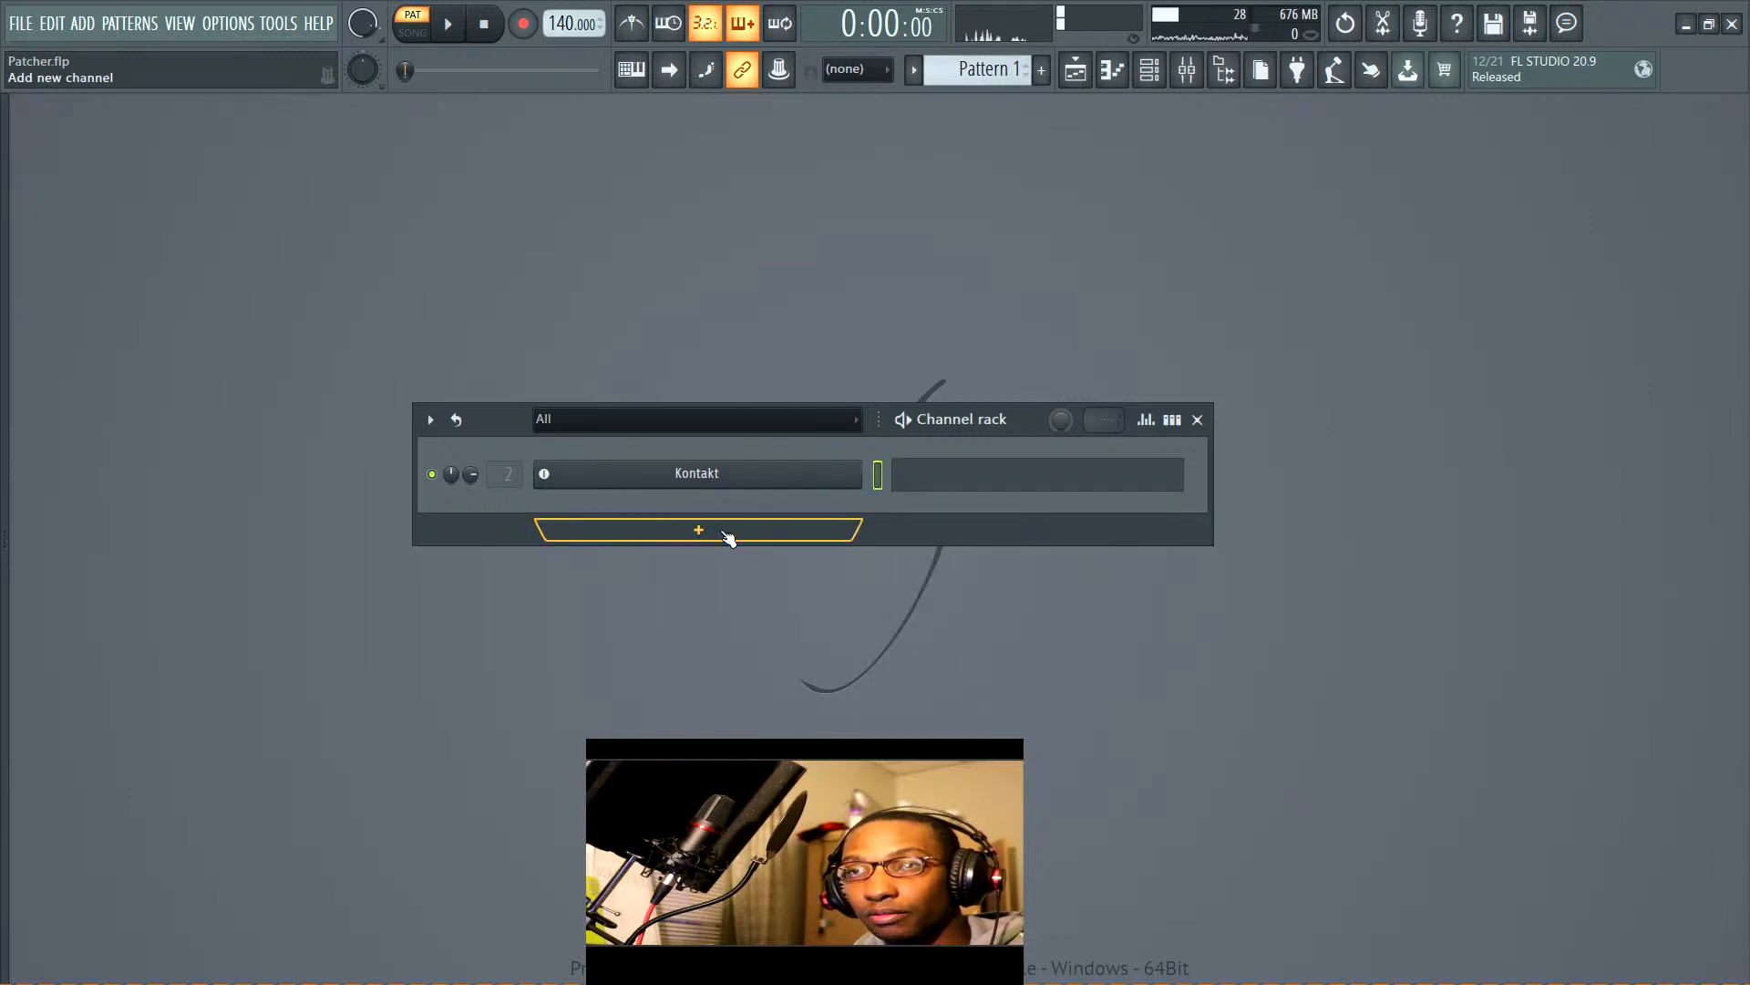
left_click(720, 530)
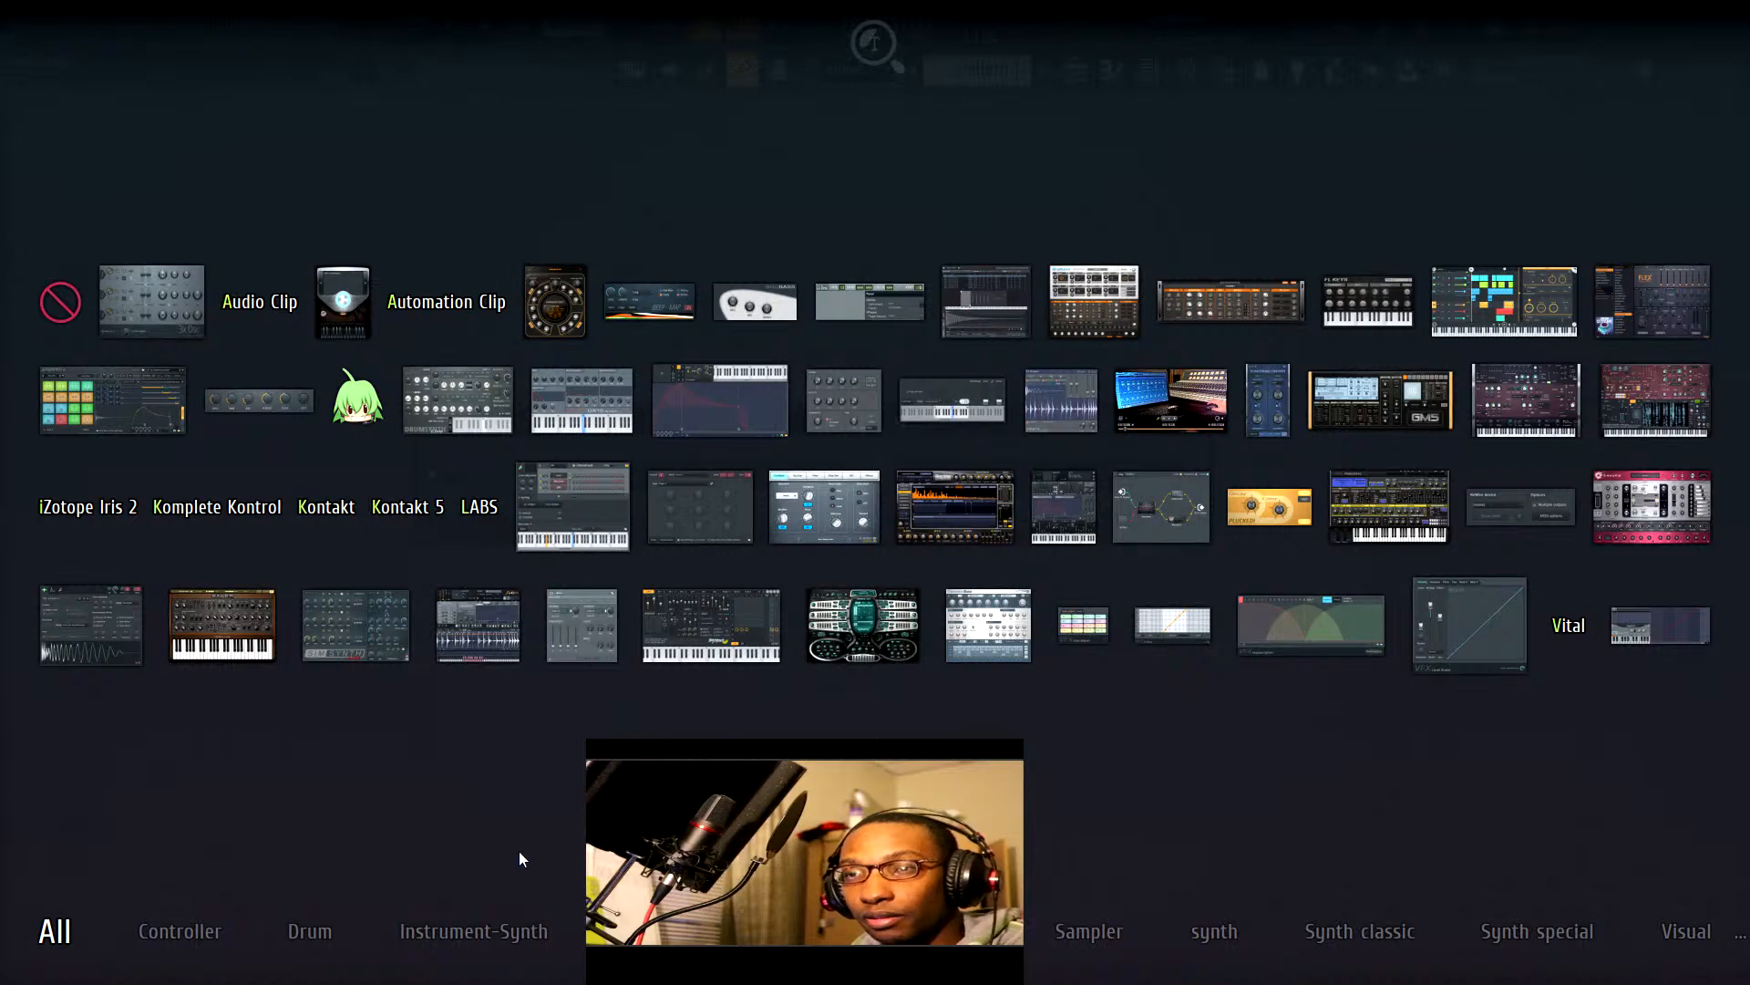
mouse_move(955, 931)
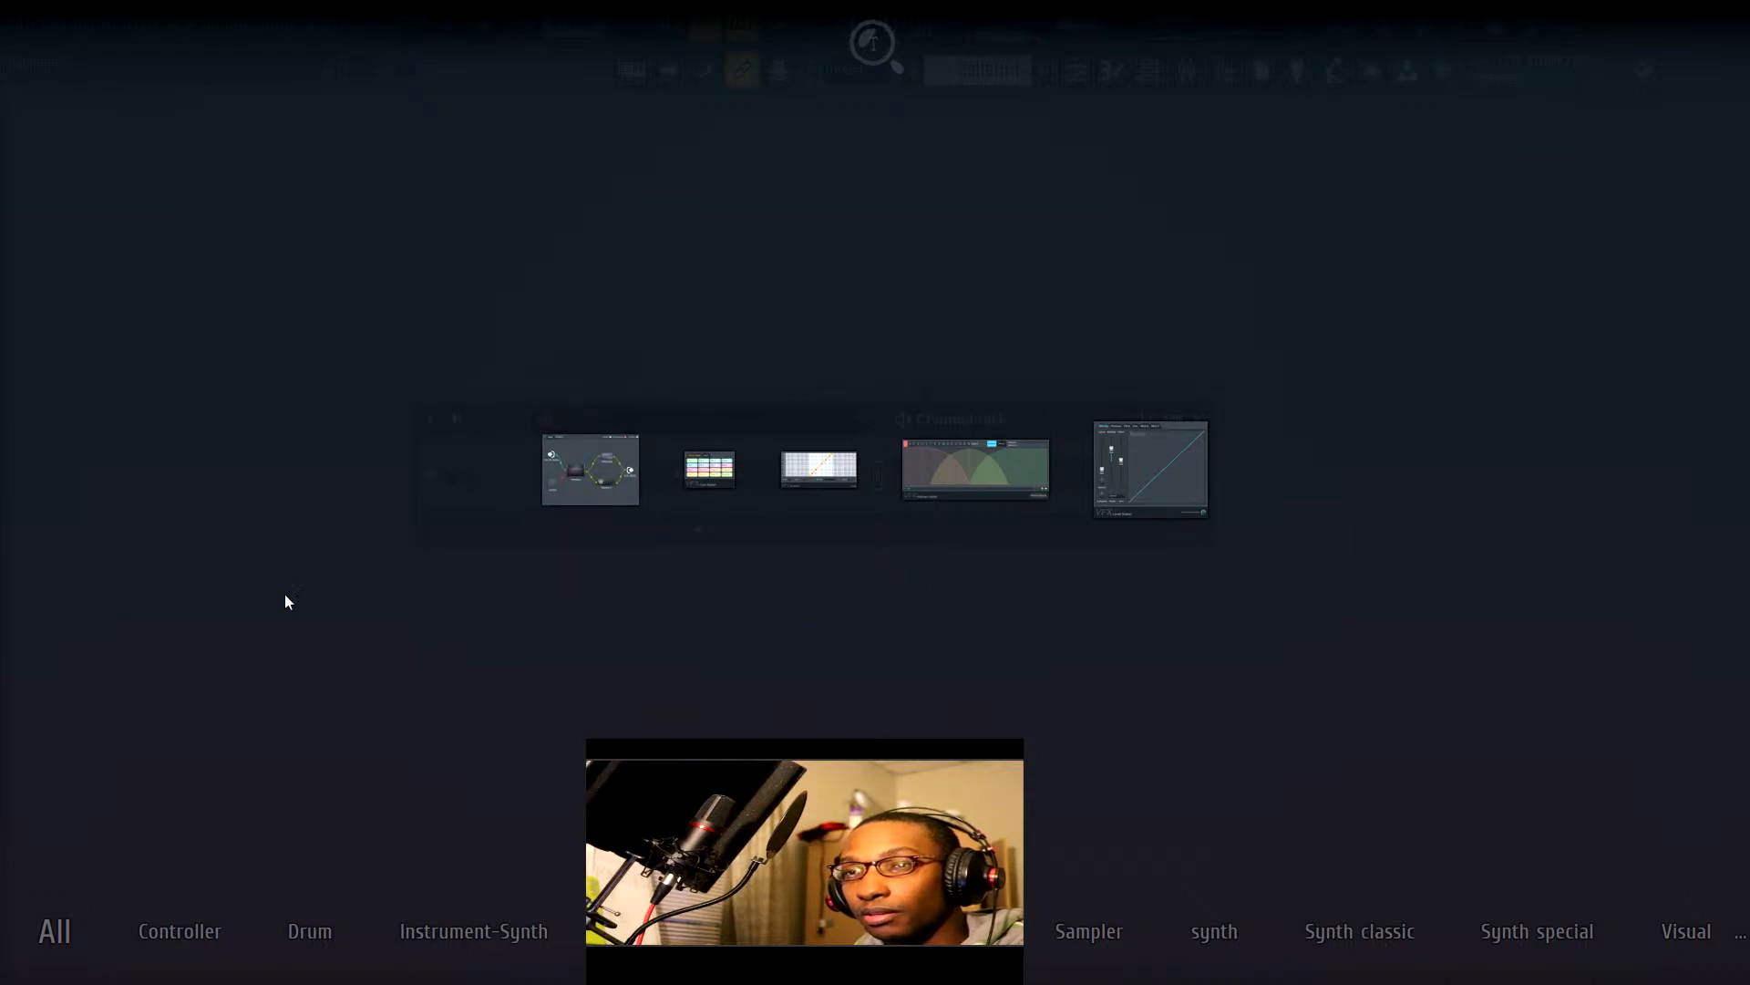
left_click(257, 533)
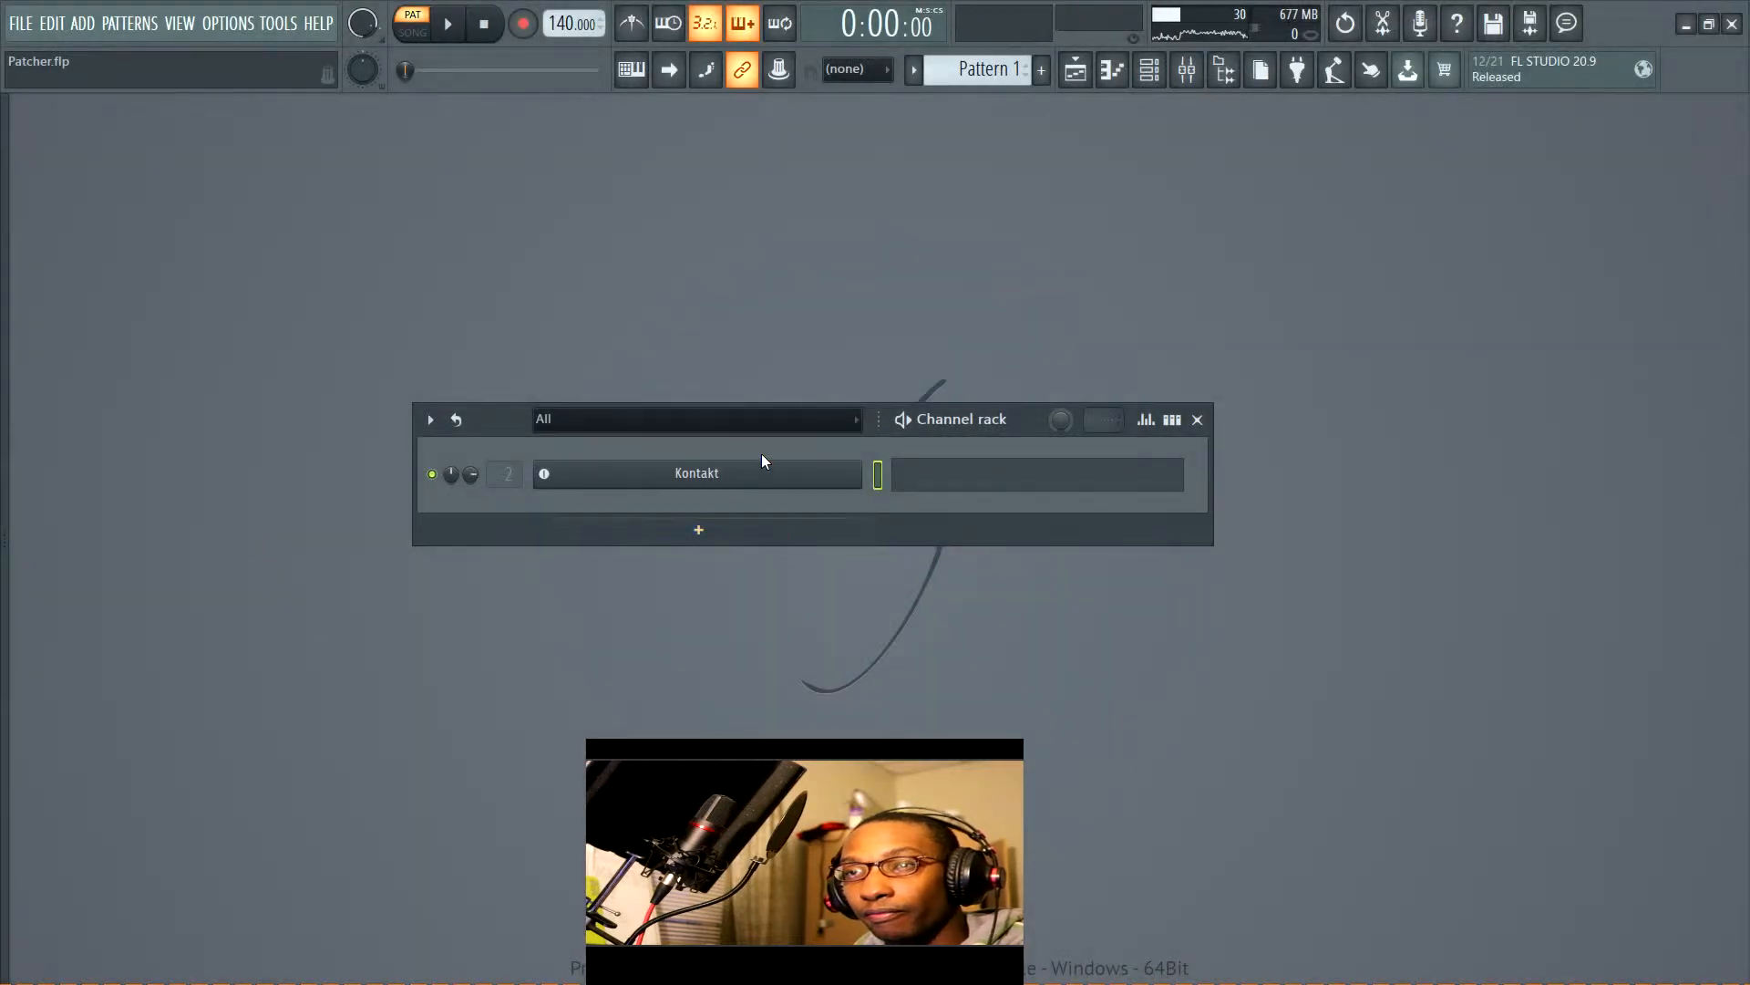
Replace the Kontakt channel with Patcher and move the Patcher and Channel rack windows apart
right_click(757, 472)
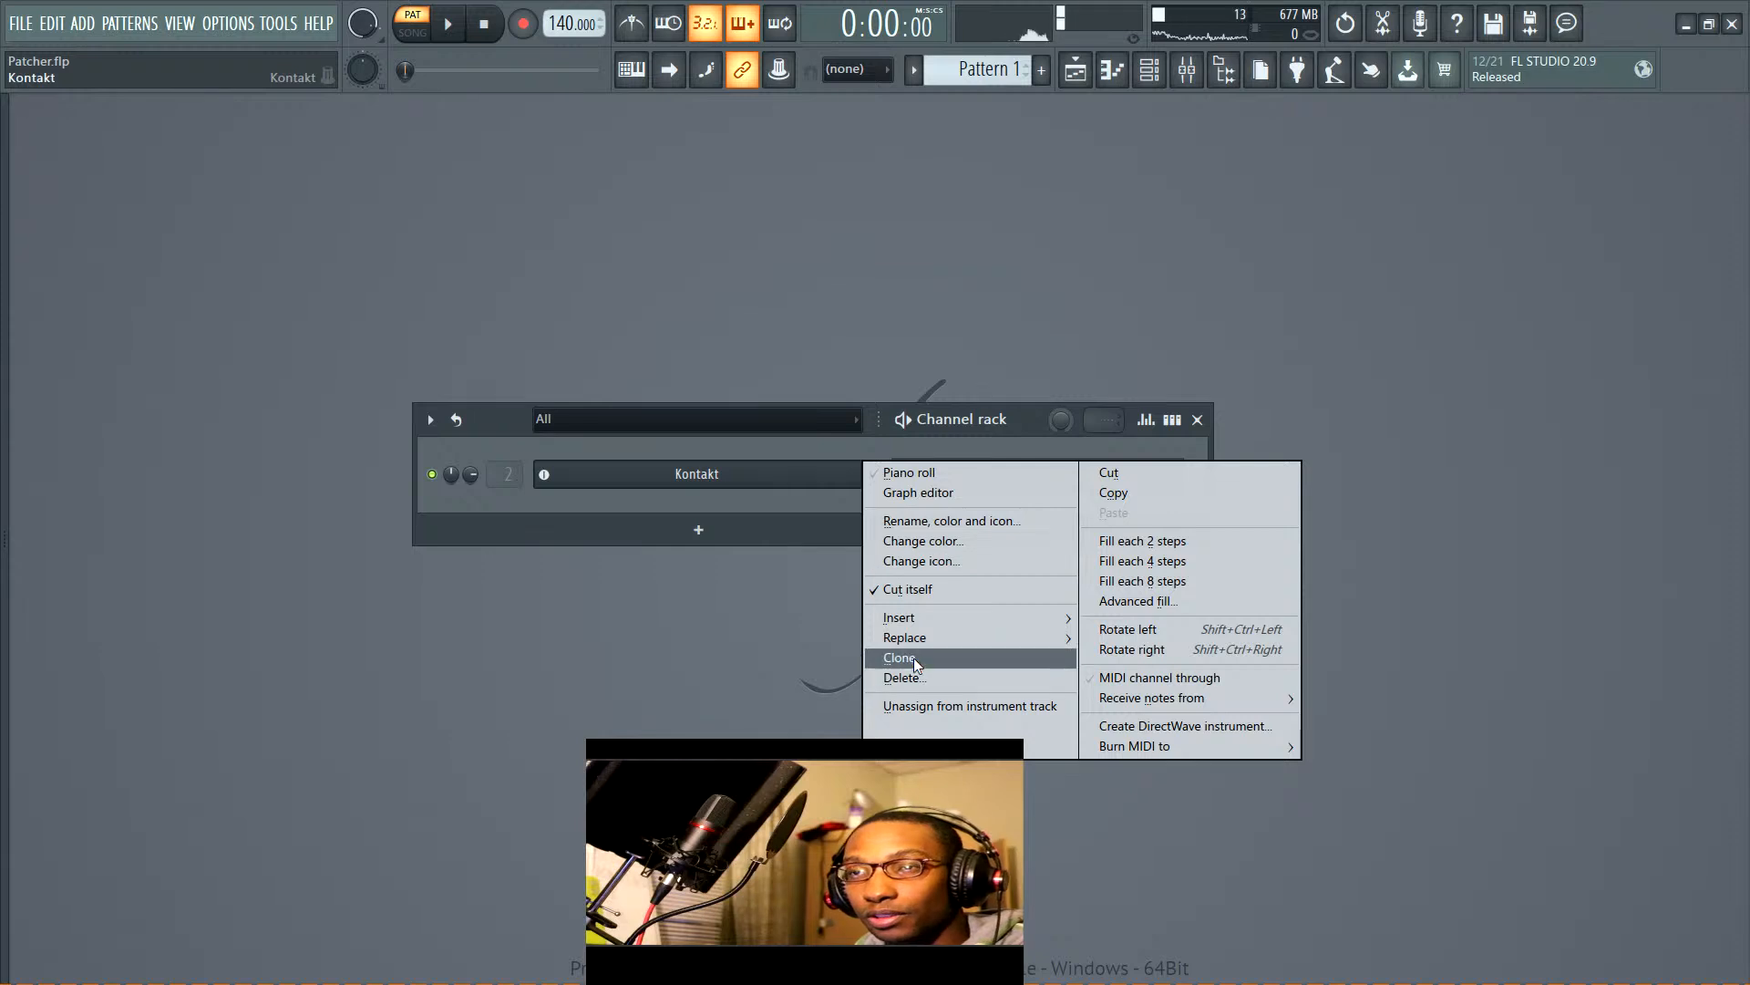
mouse_move(944, 642)
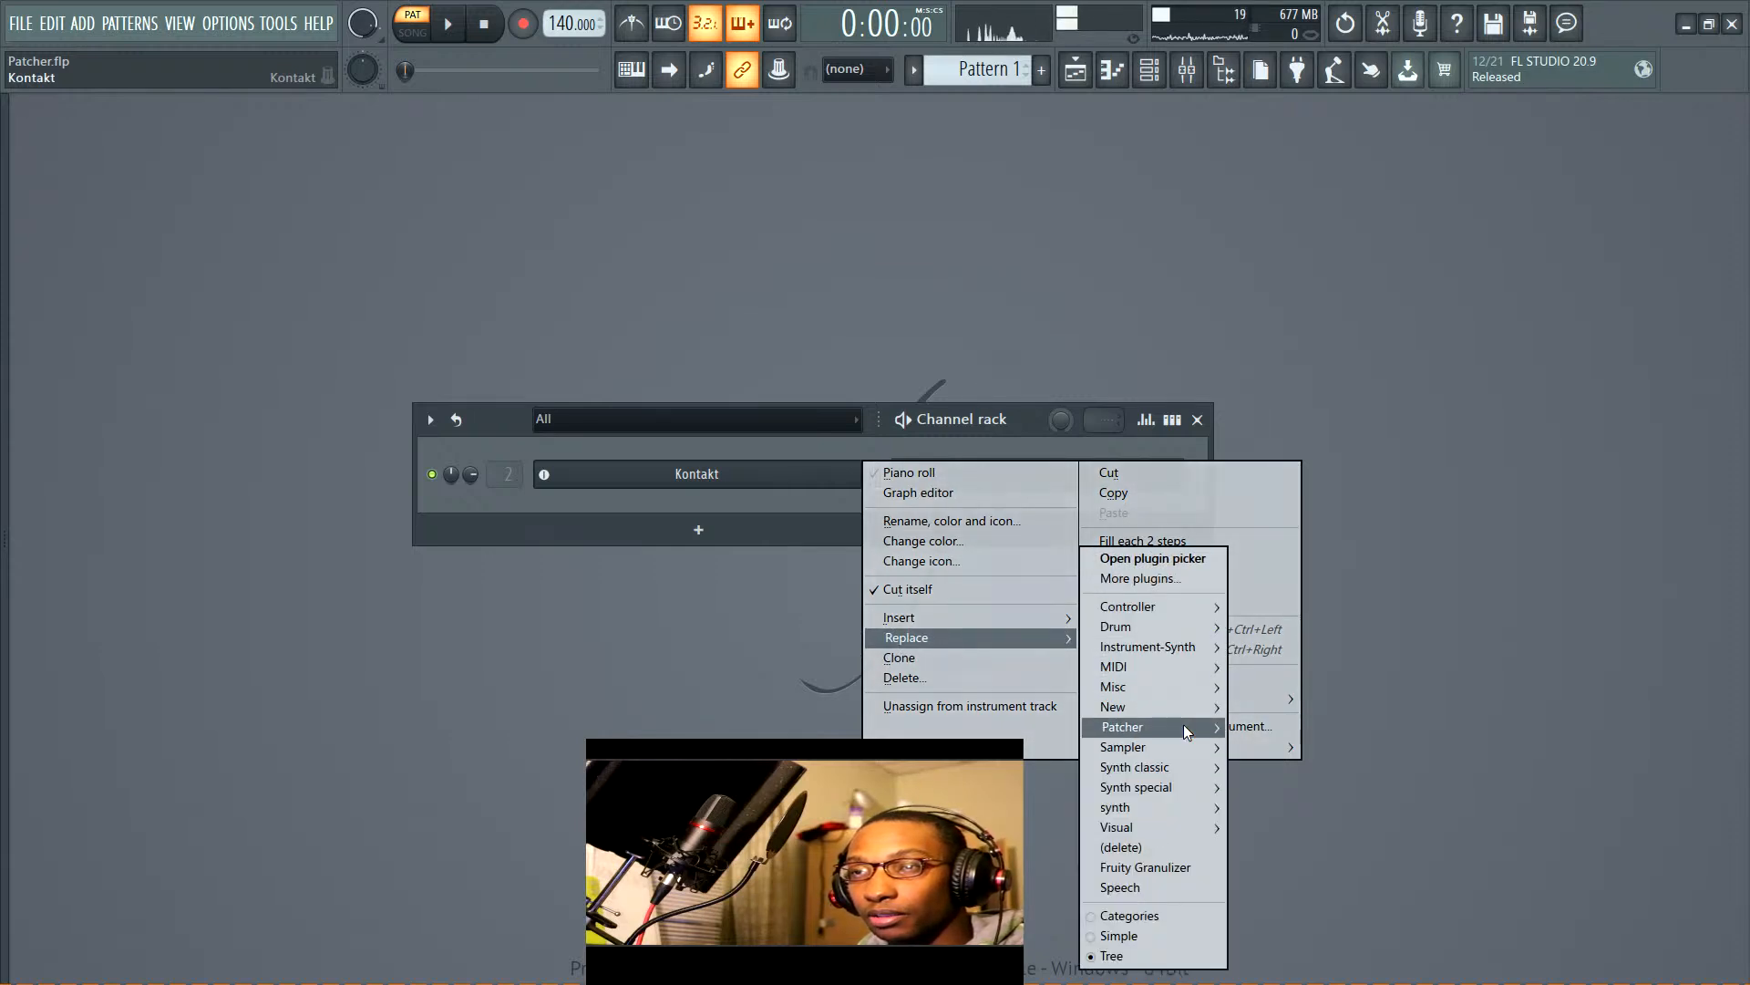
mouse_move(1185, 729)
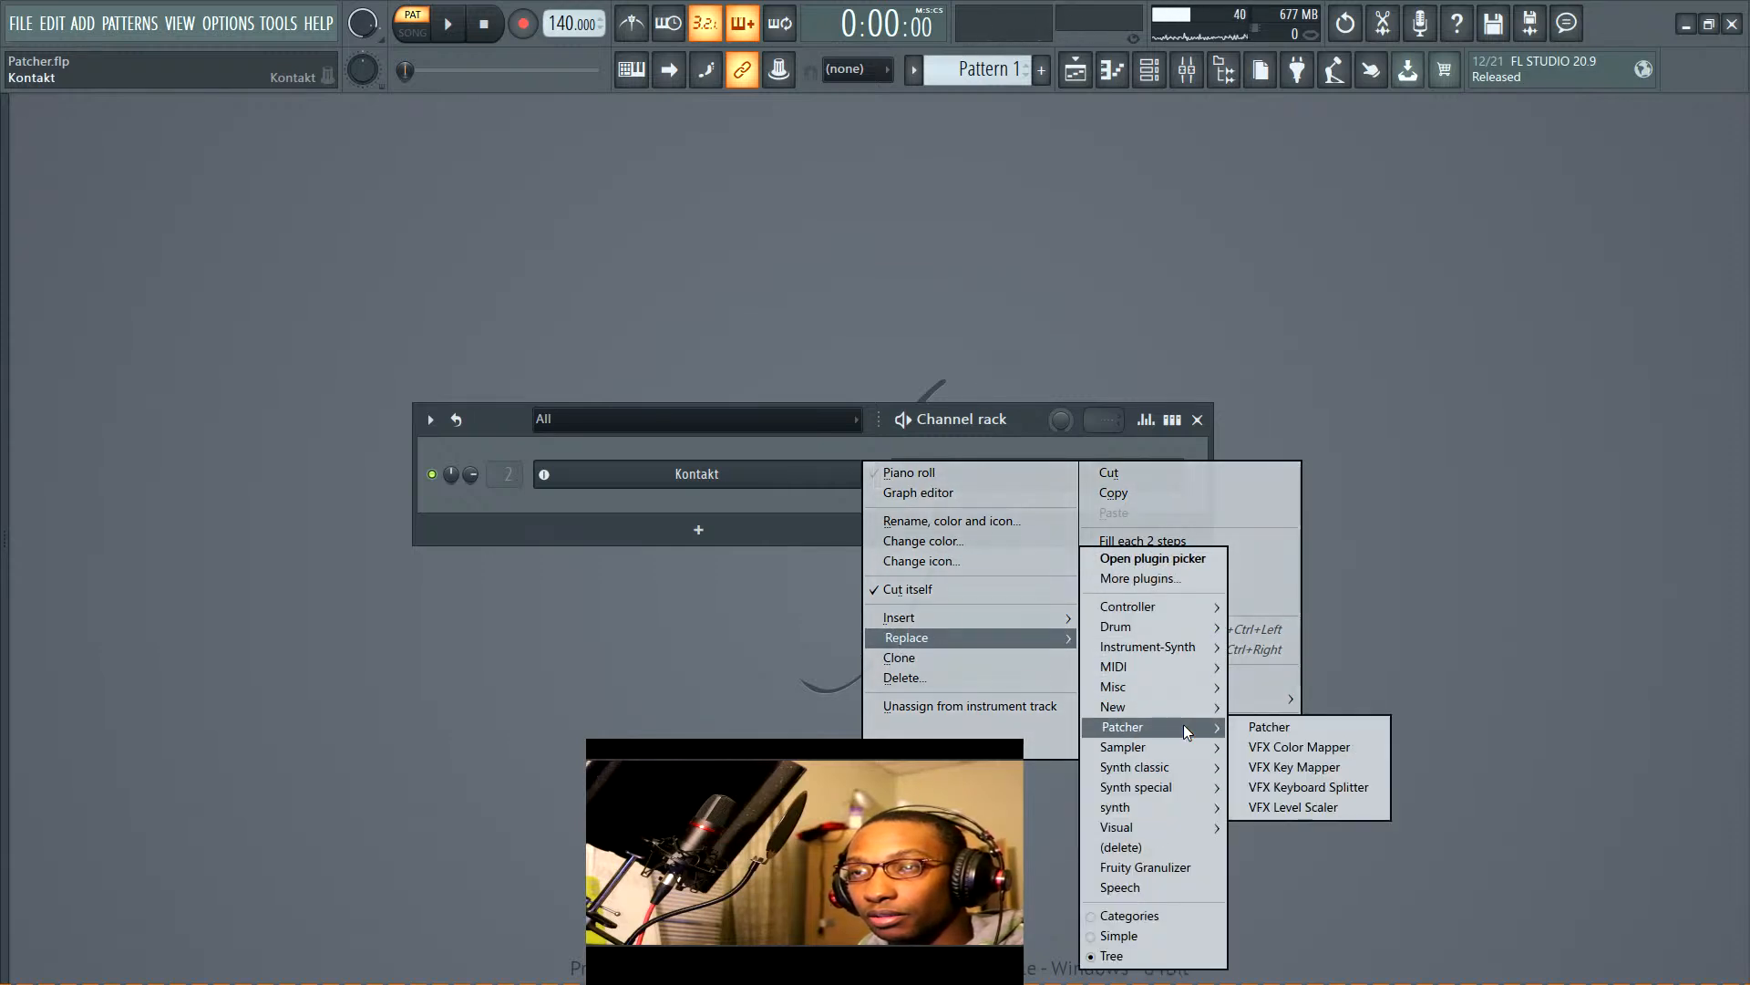
left_click(1283, 729)
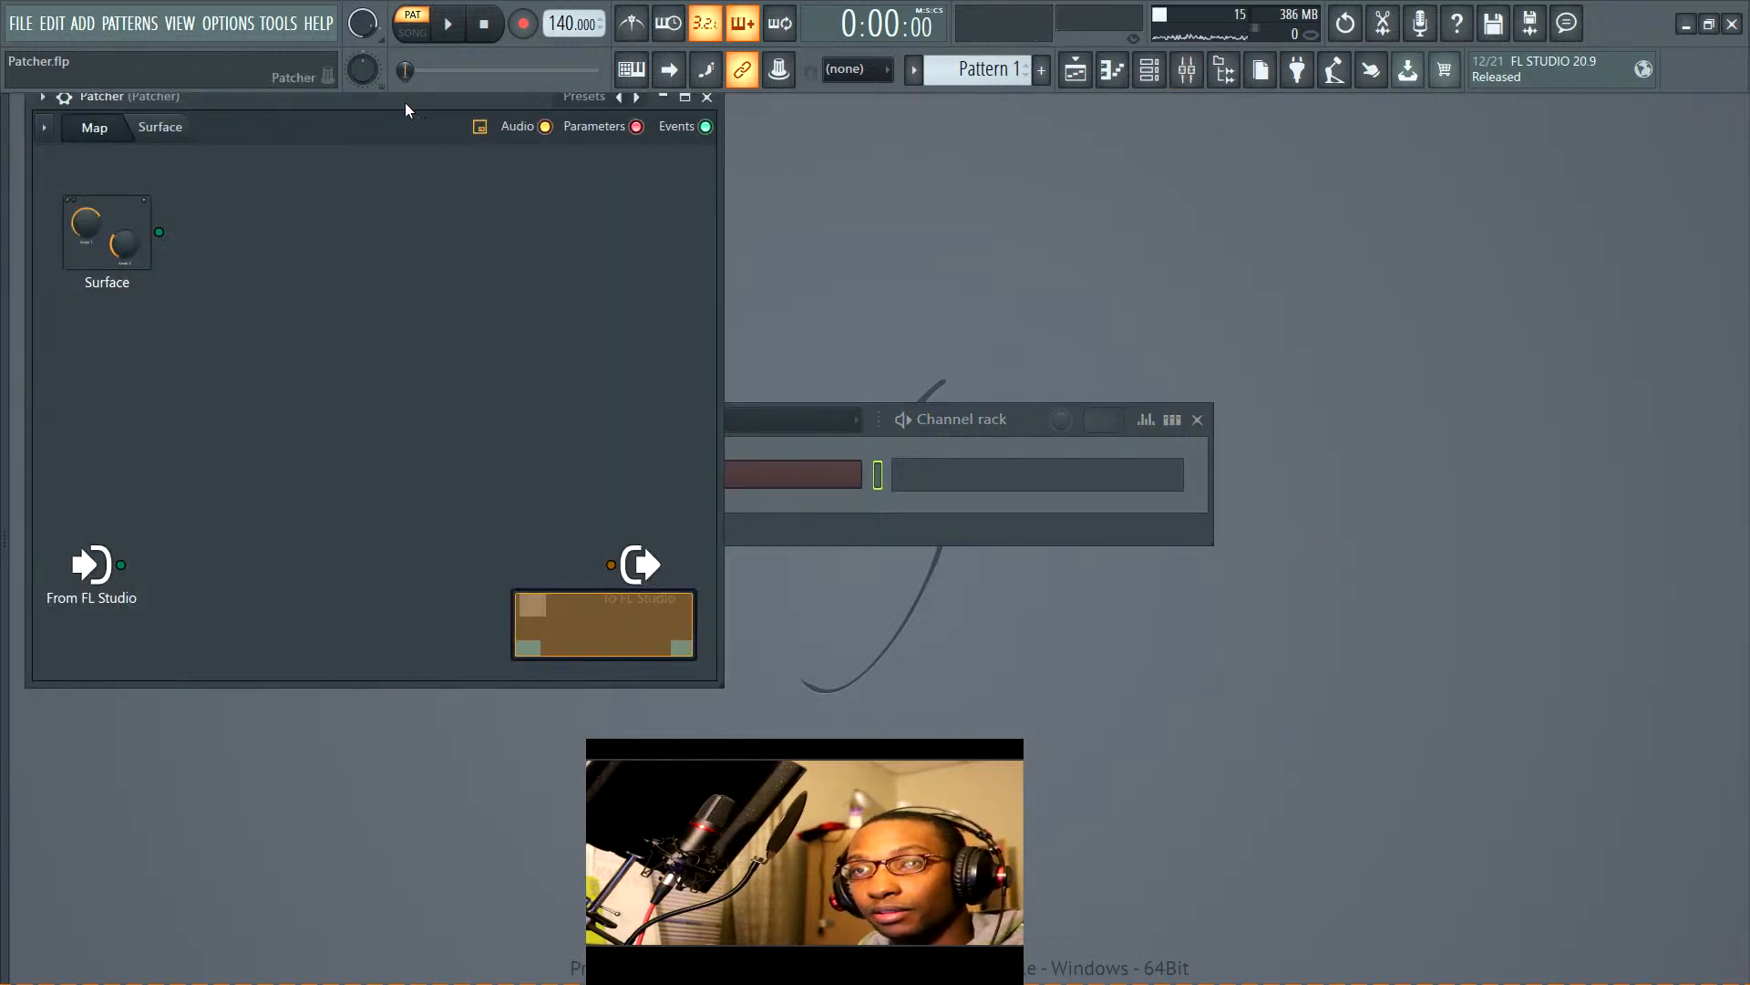
left_click_drag(404, 102, 1158, 242)
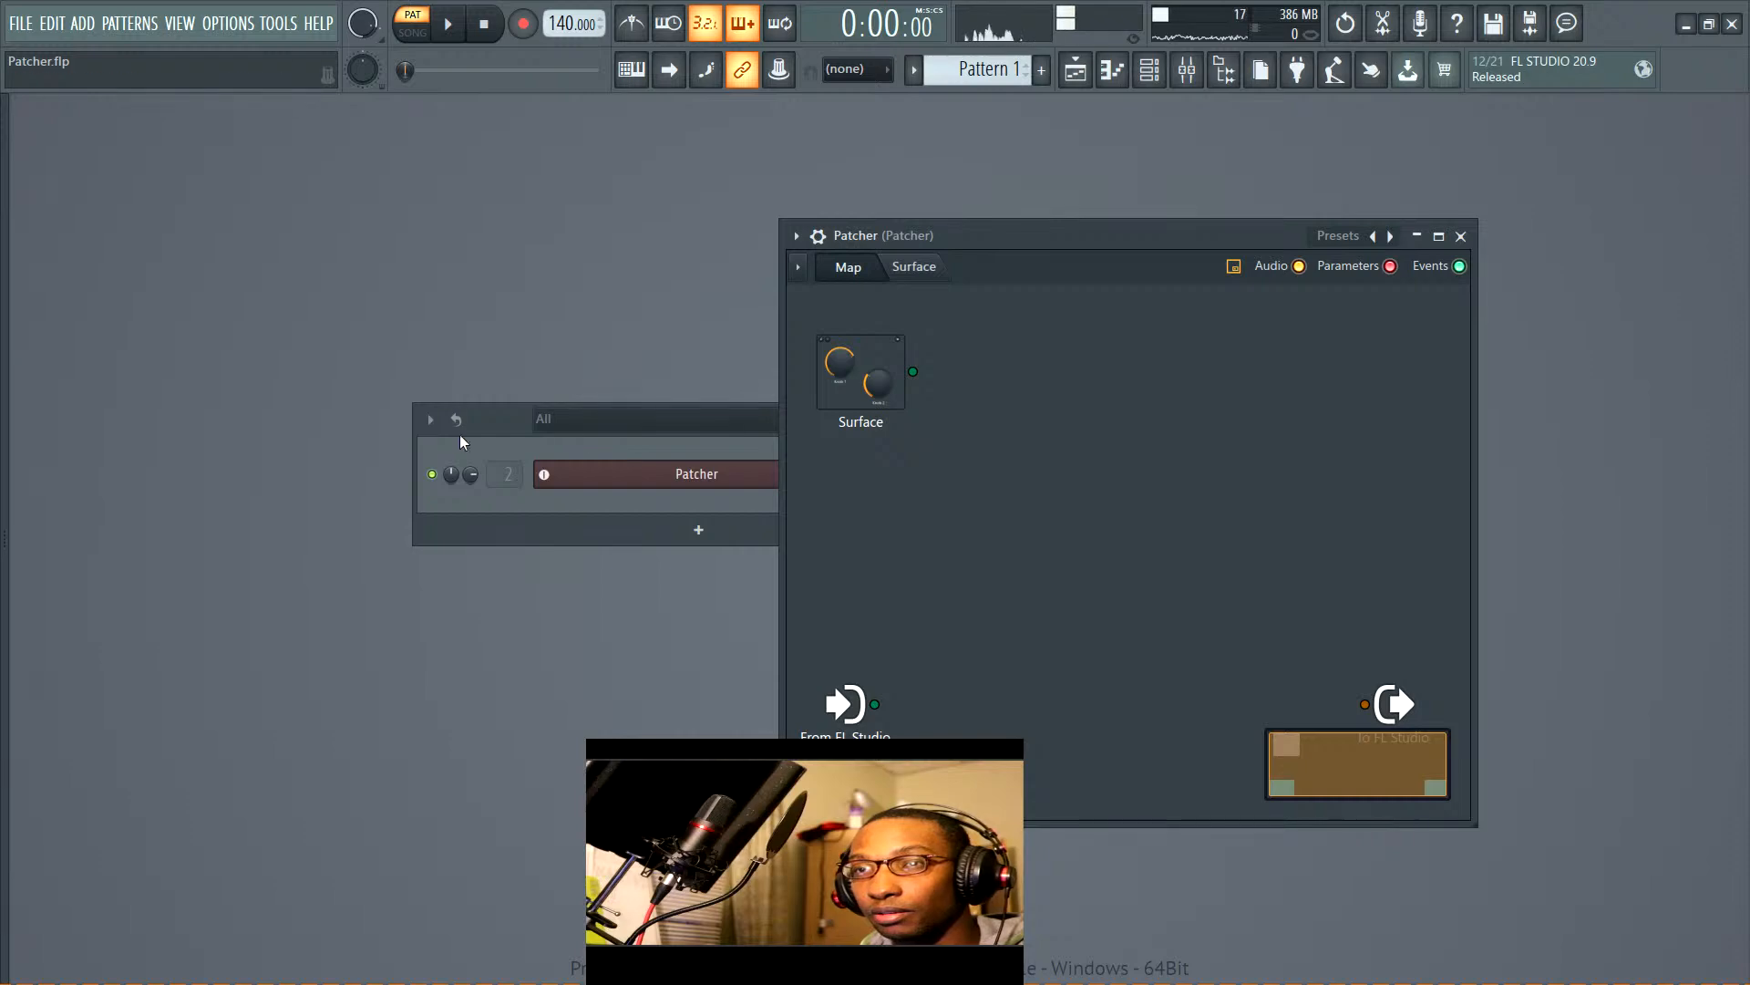
left_click_drag(485, 416, 177, 323)
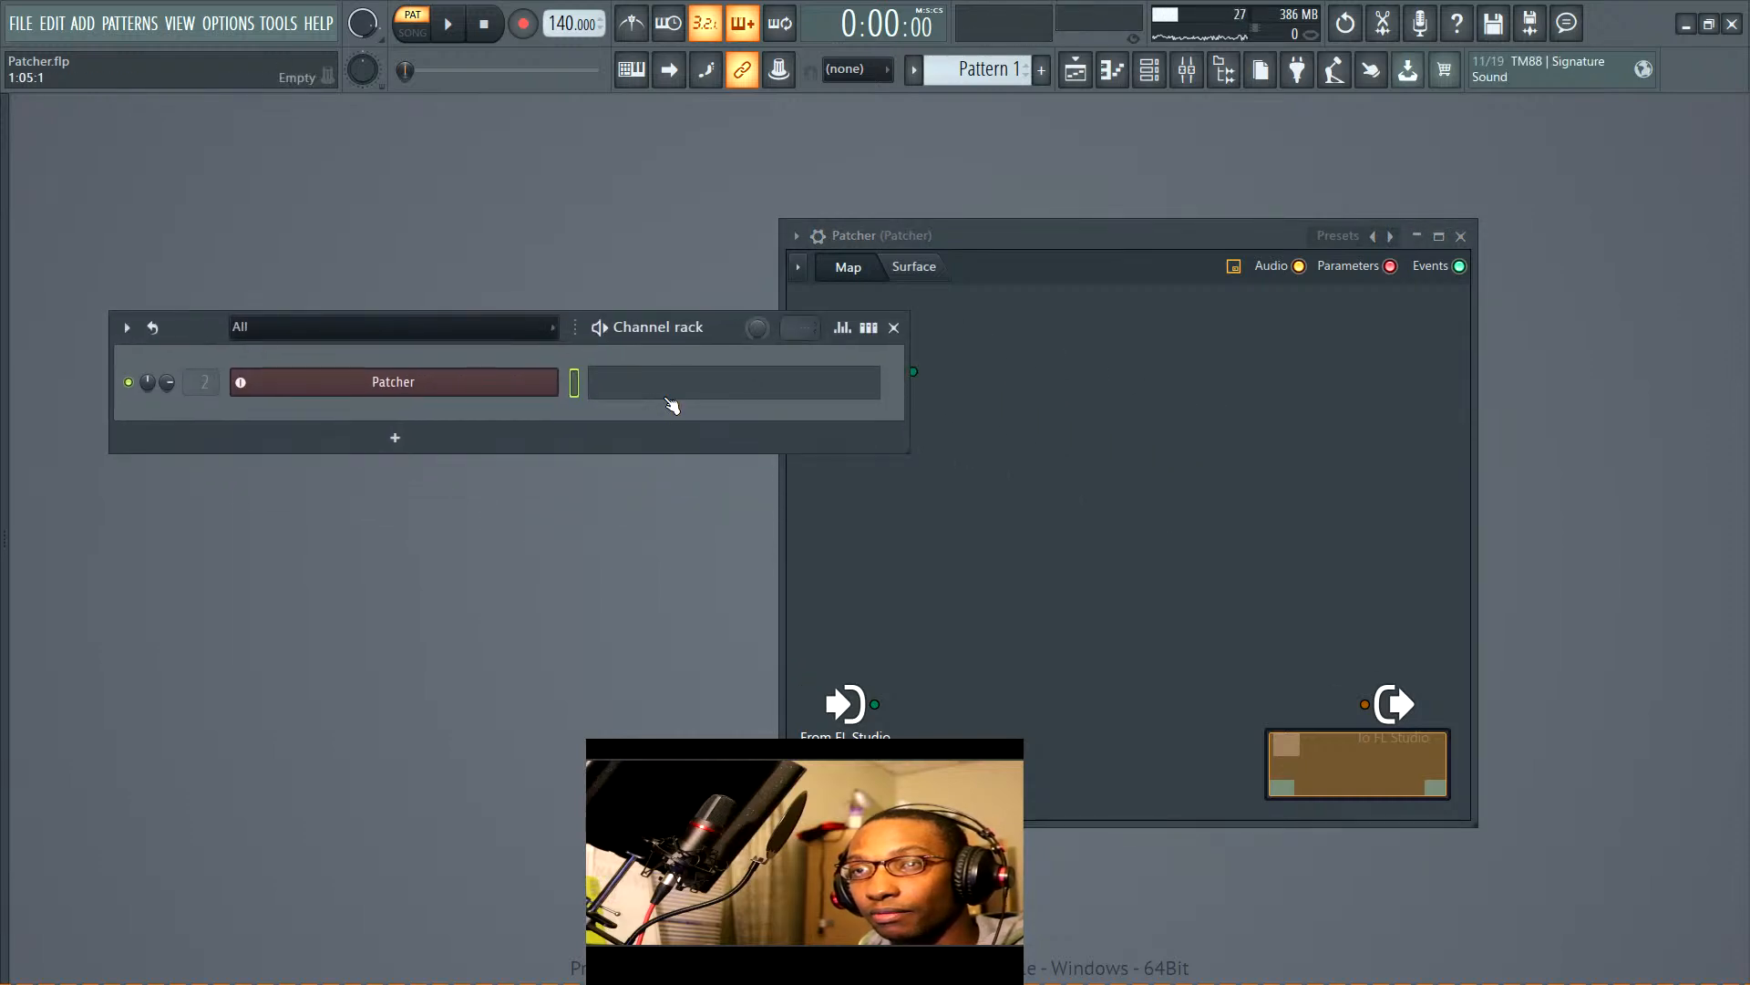
Audition the G6 key in the Patcher channel's piano roll and close the piano roll
left_click(668, 397)
mouse_move(102, 406)
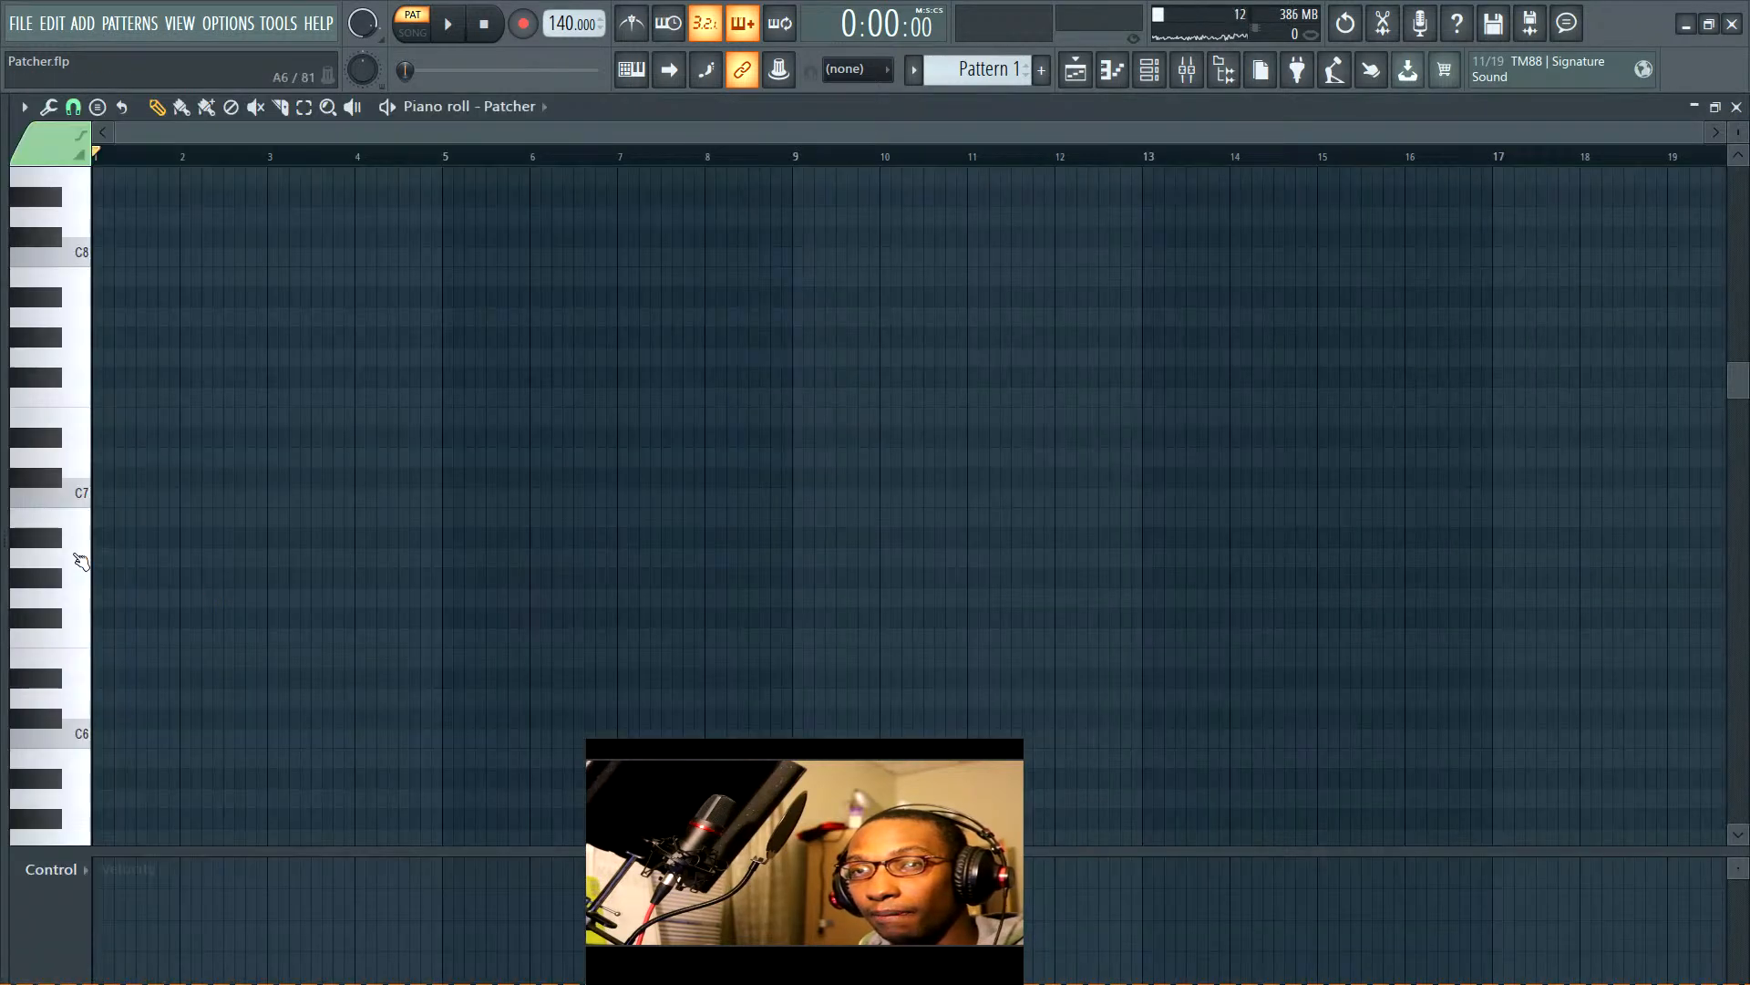
left_click(70, 598)
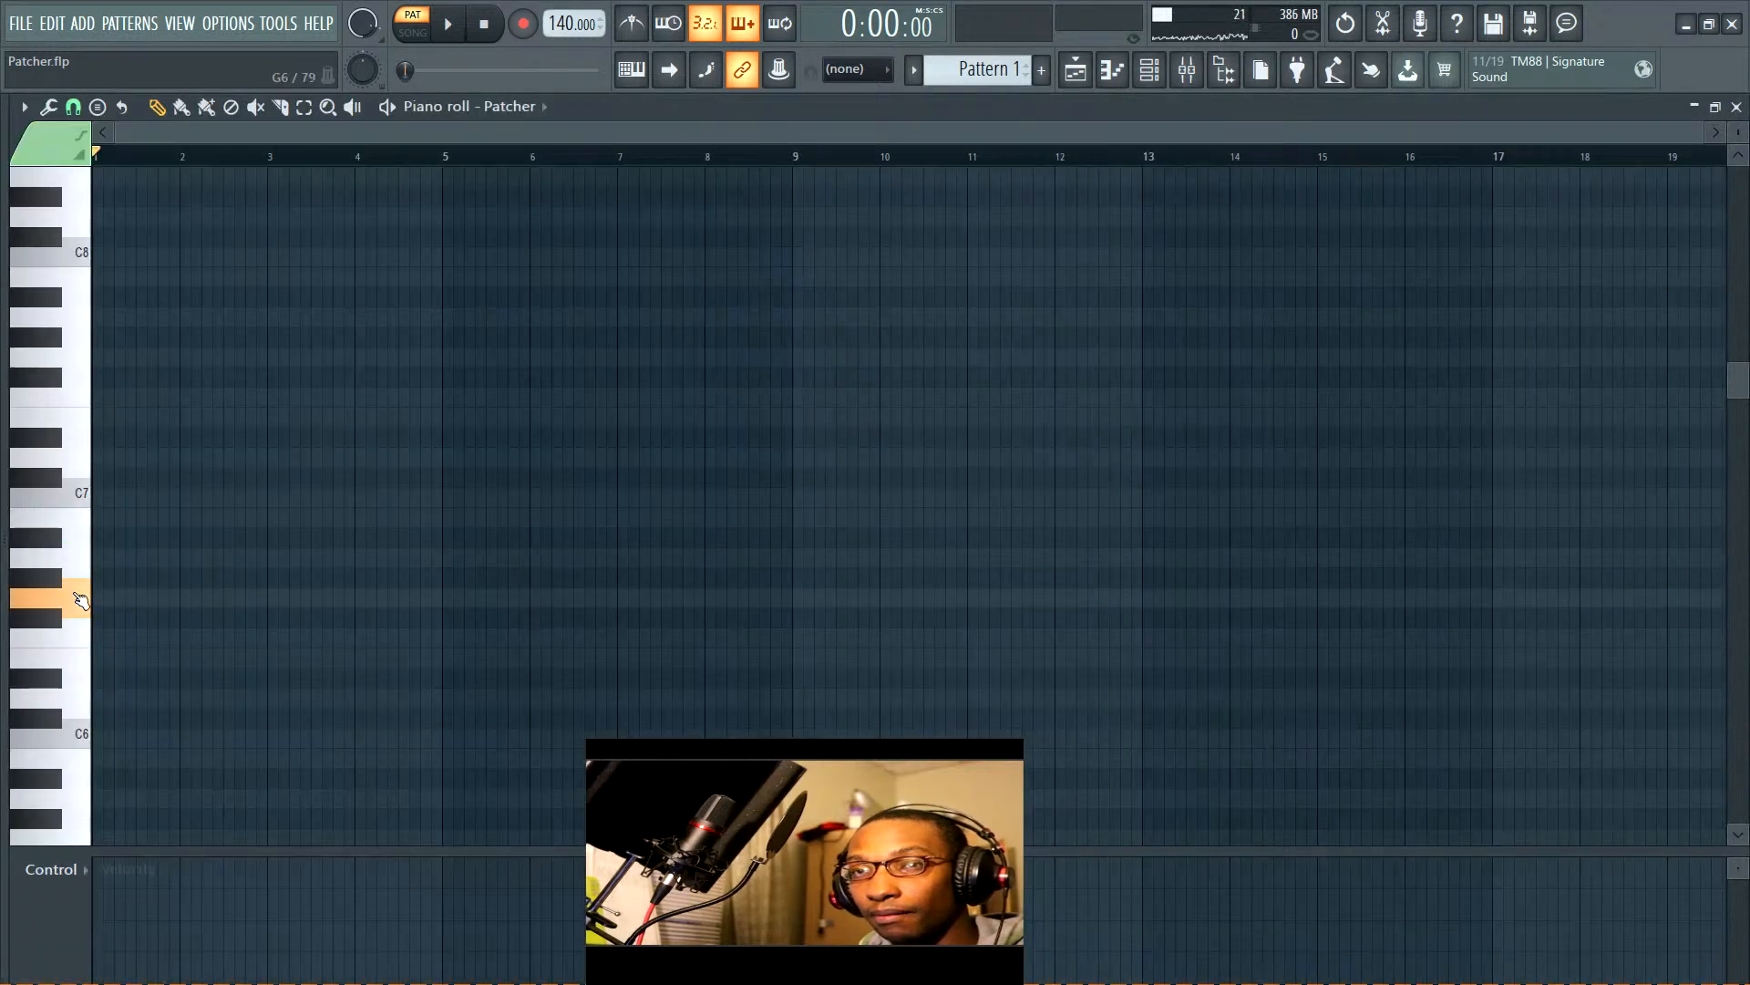
left_click(1737, 108)
Add the MiniSynth generator from the Synth classic category to the Patcher map
right_click(1152, 443)
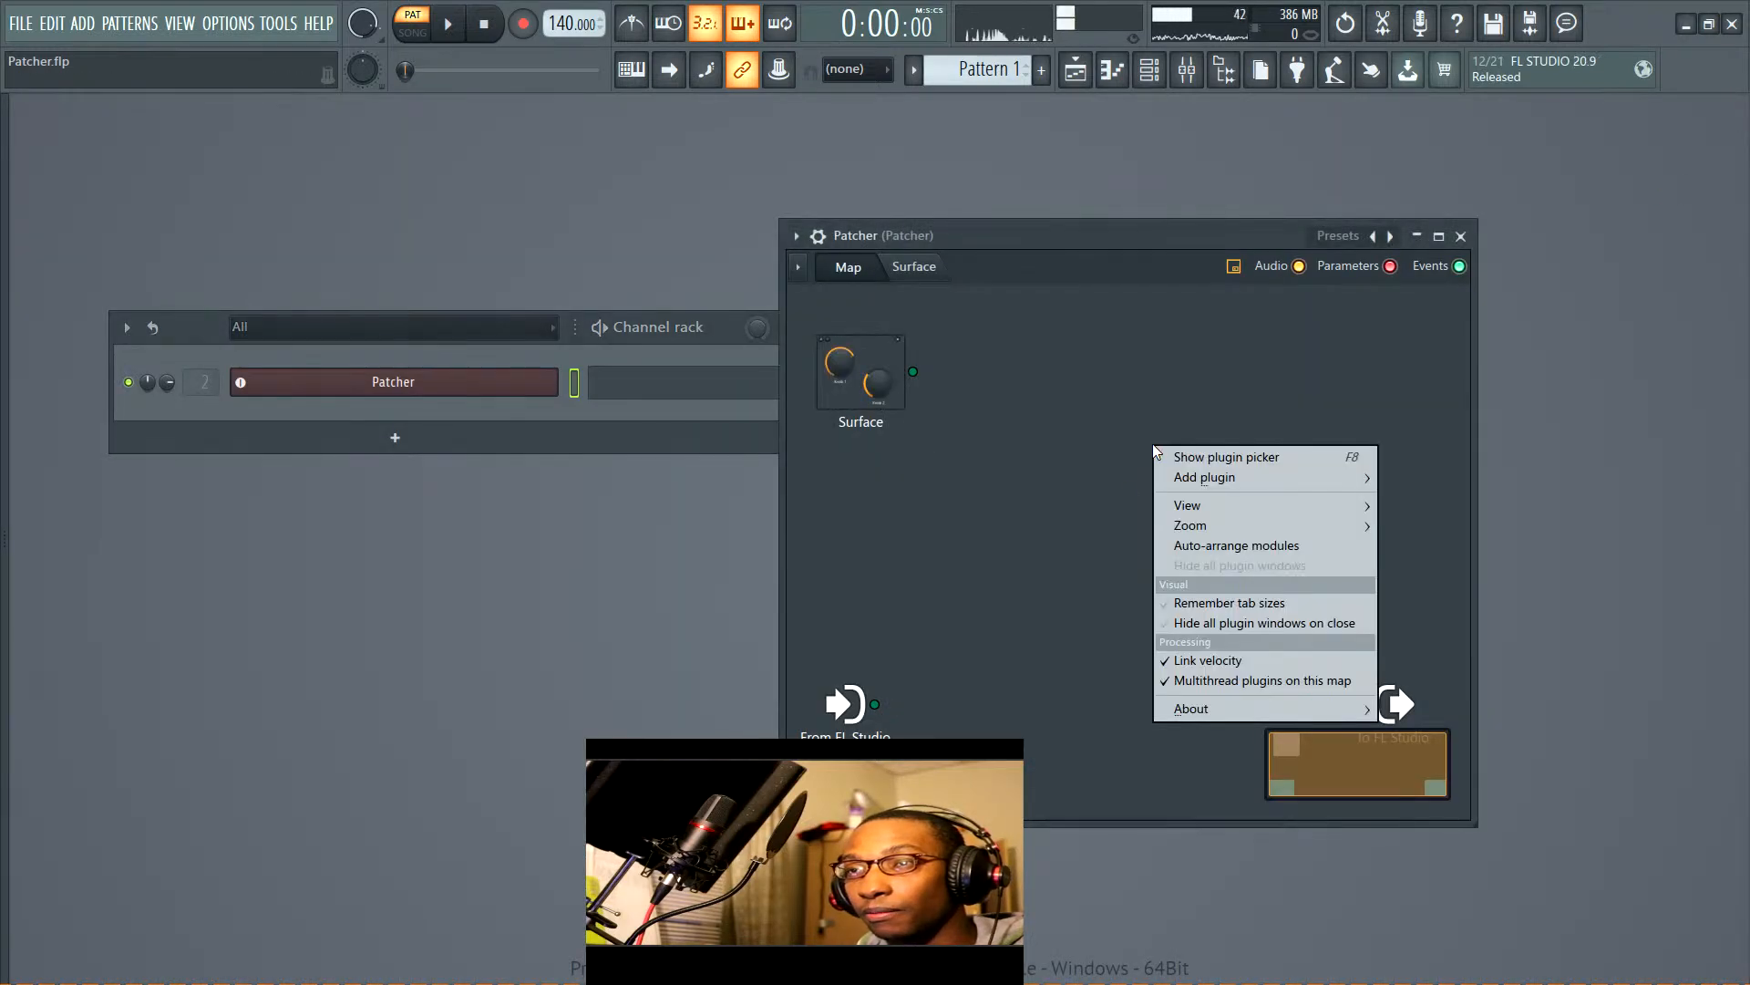
mouse_move(1181, 481)
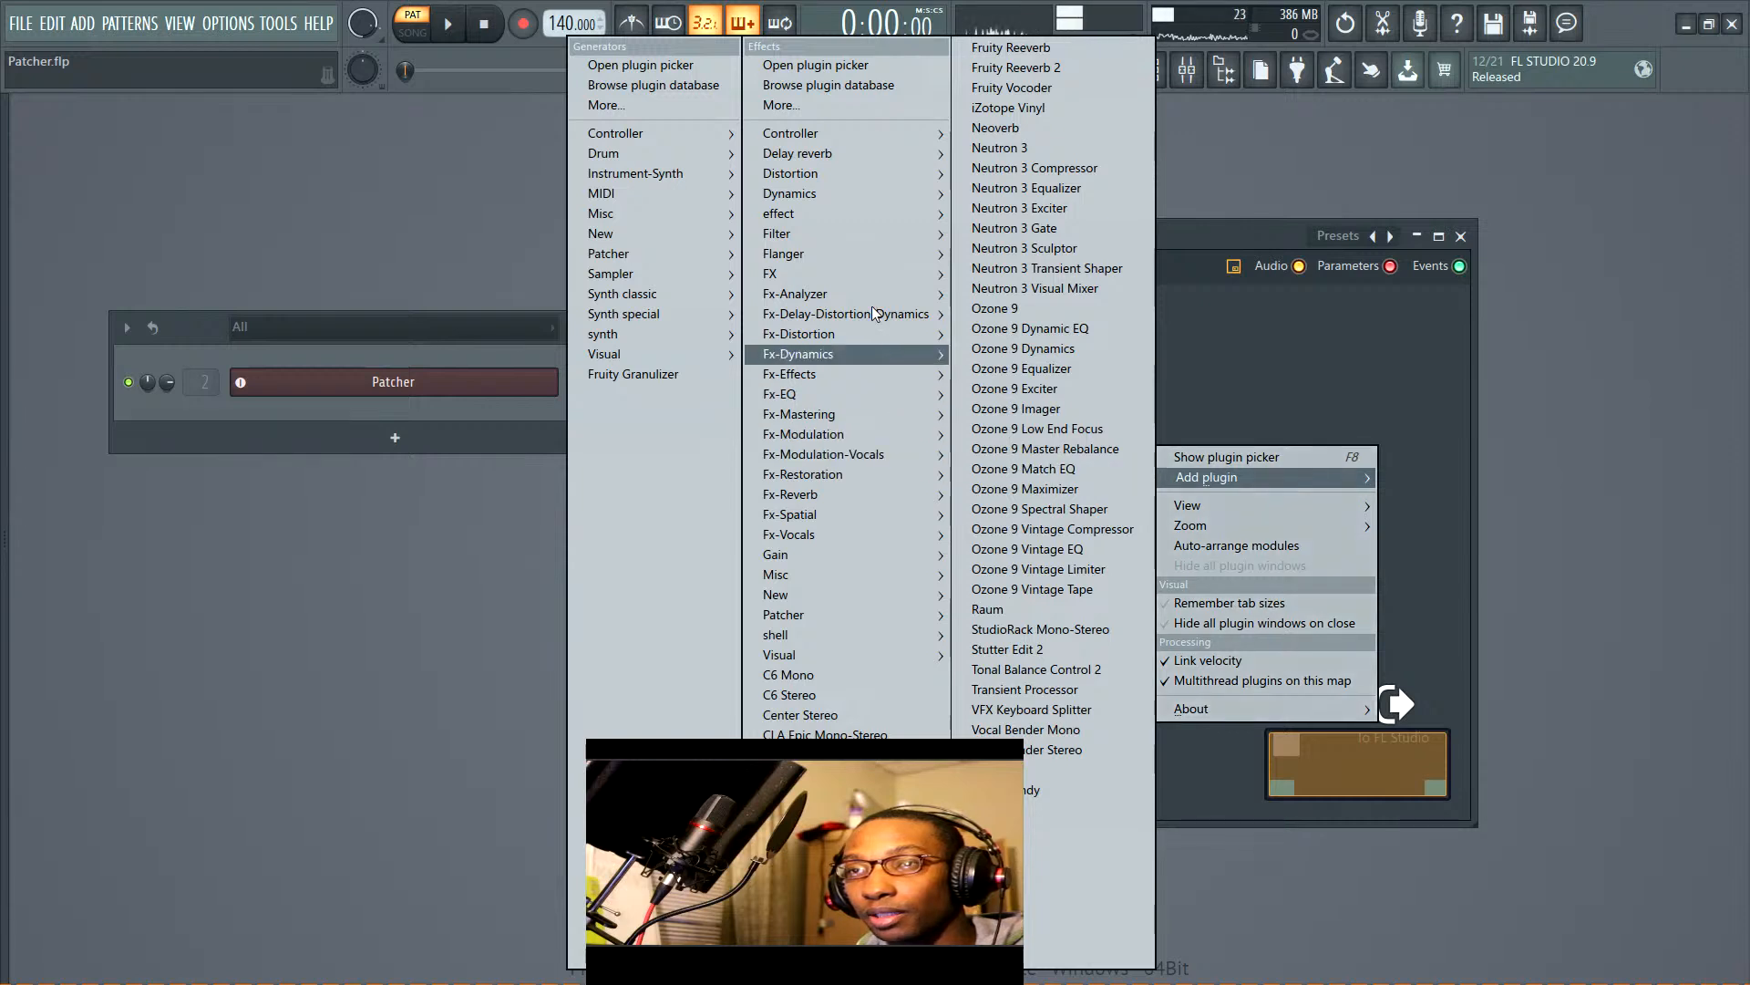
mouse_move(890, 539)
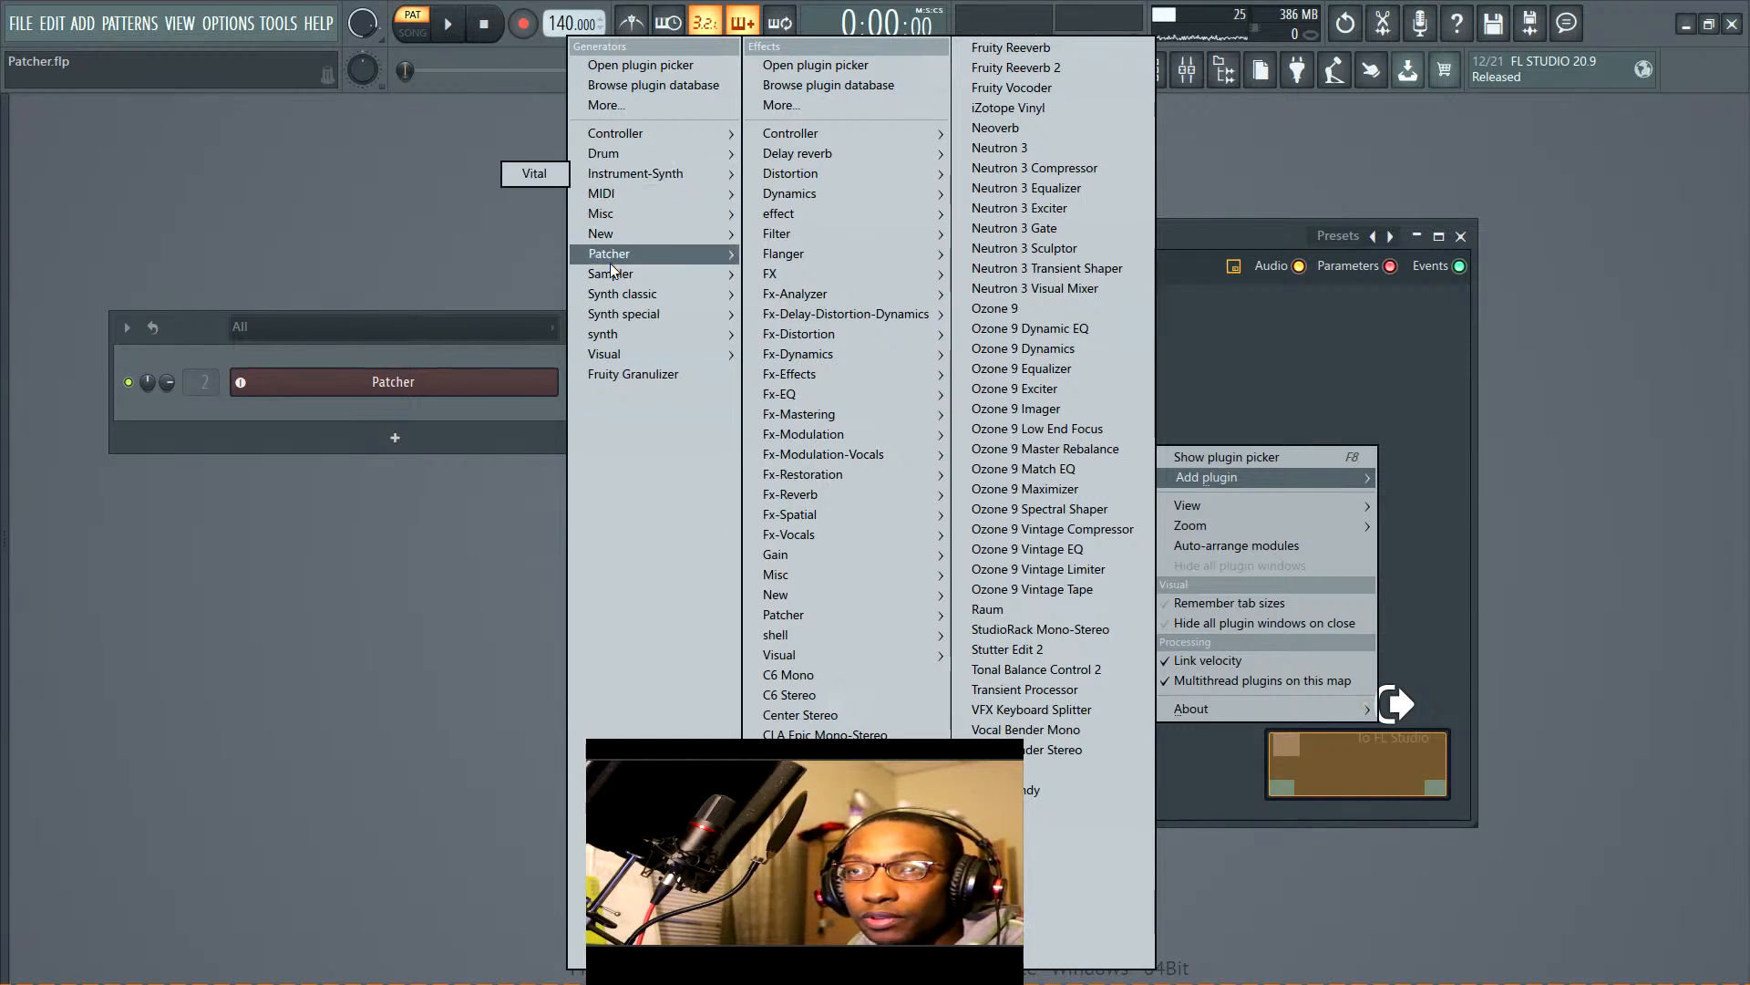
mouse_move(644, 301)
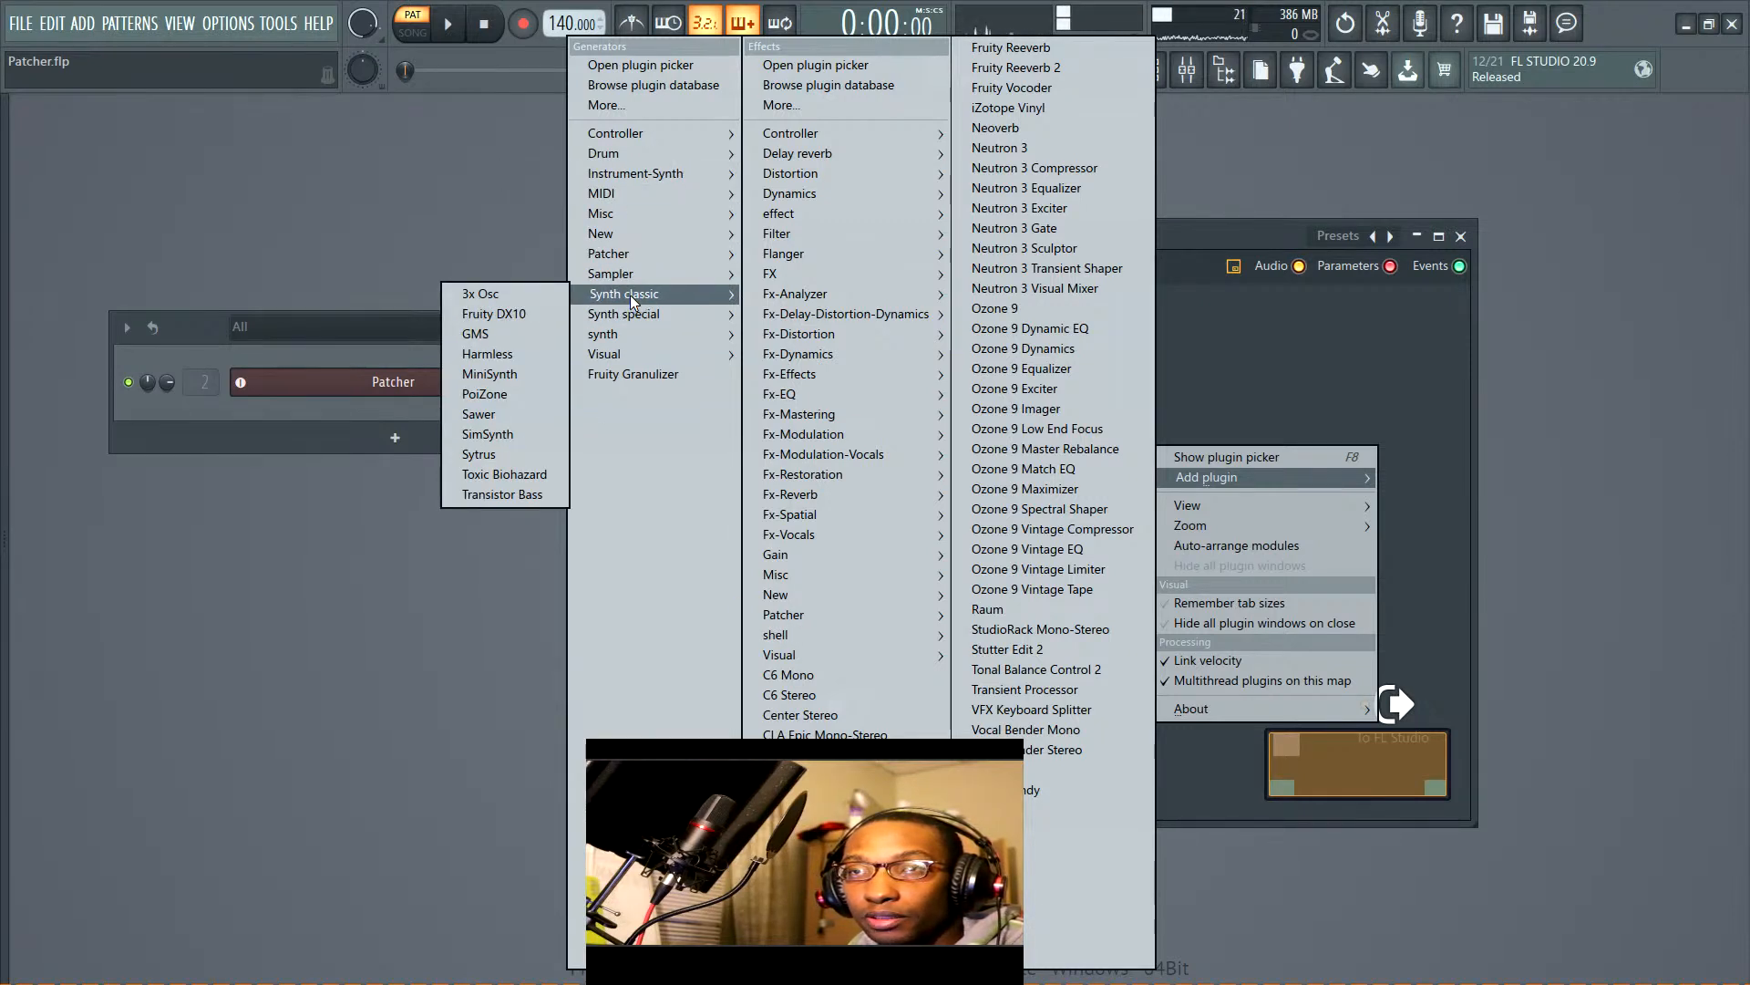
left_click(527, 374)
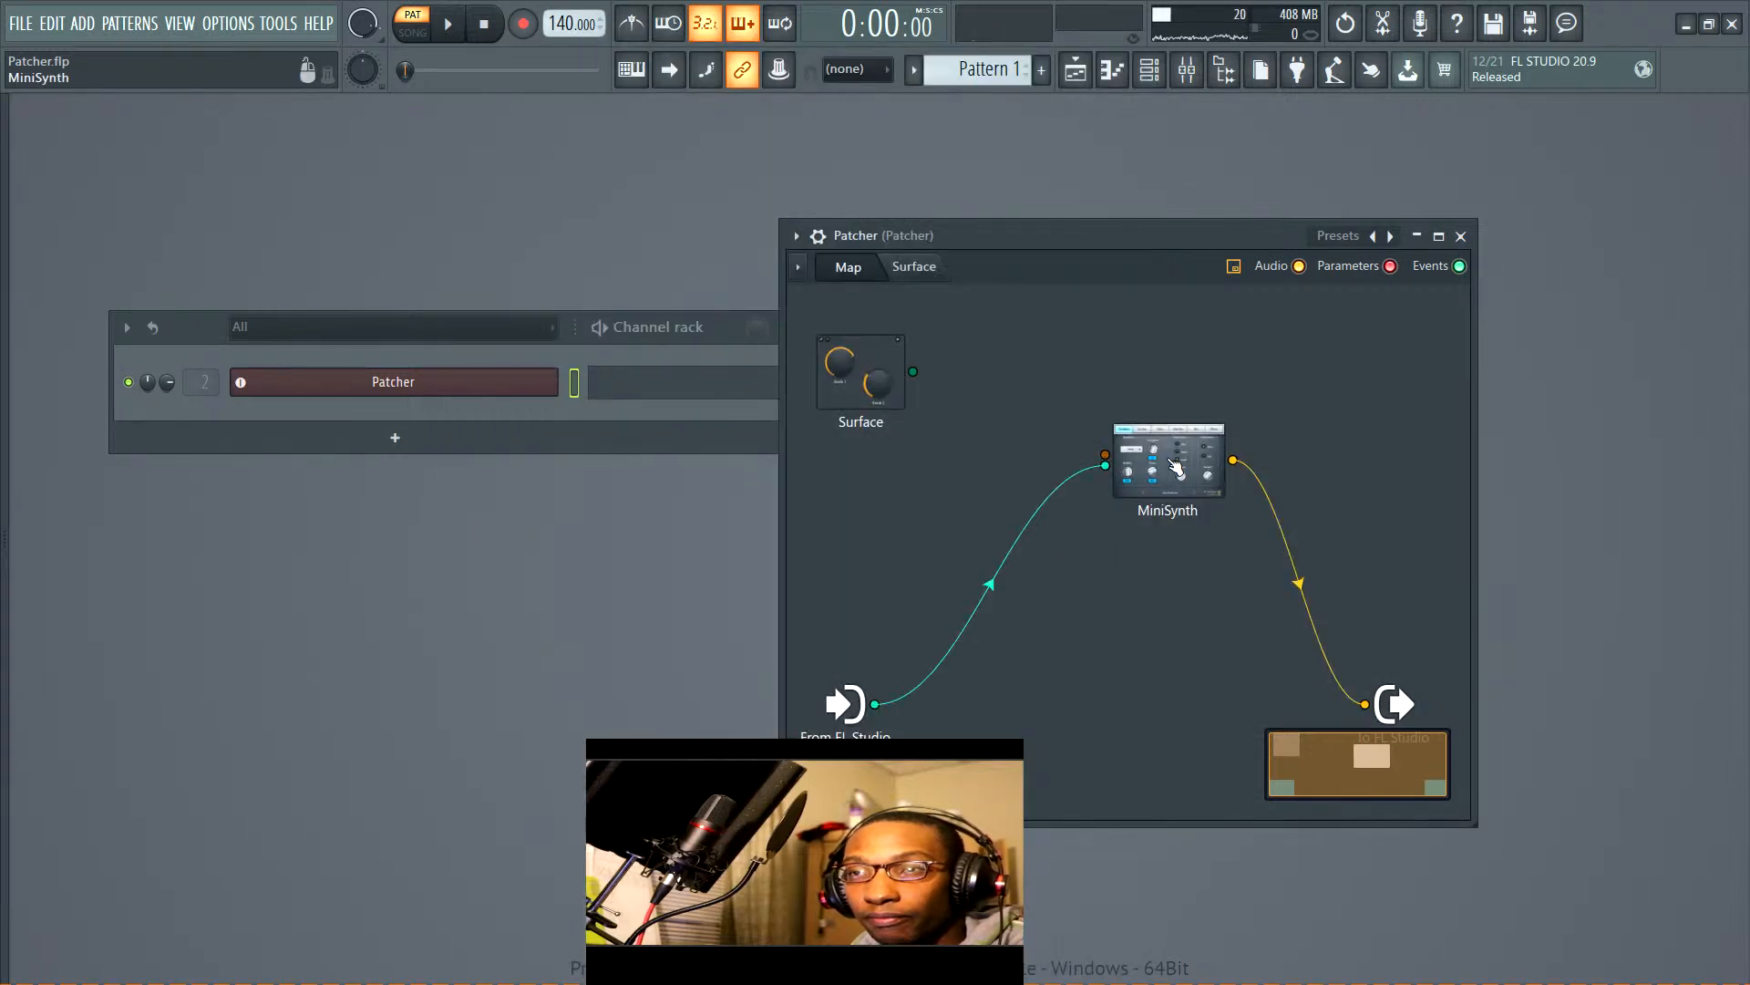
Disconnect MiniSynth's audio output from the To FL Studio module and reconnect it
left_click_drag(1176, 466, 1117, 465)
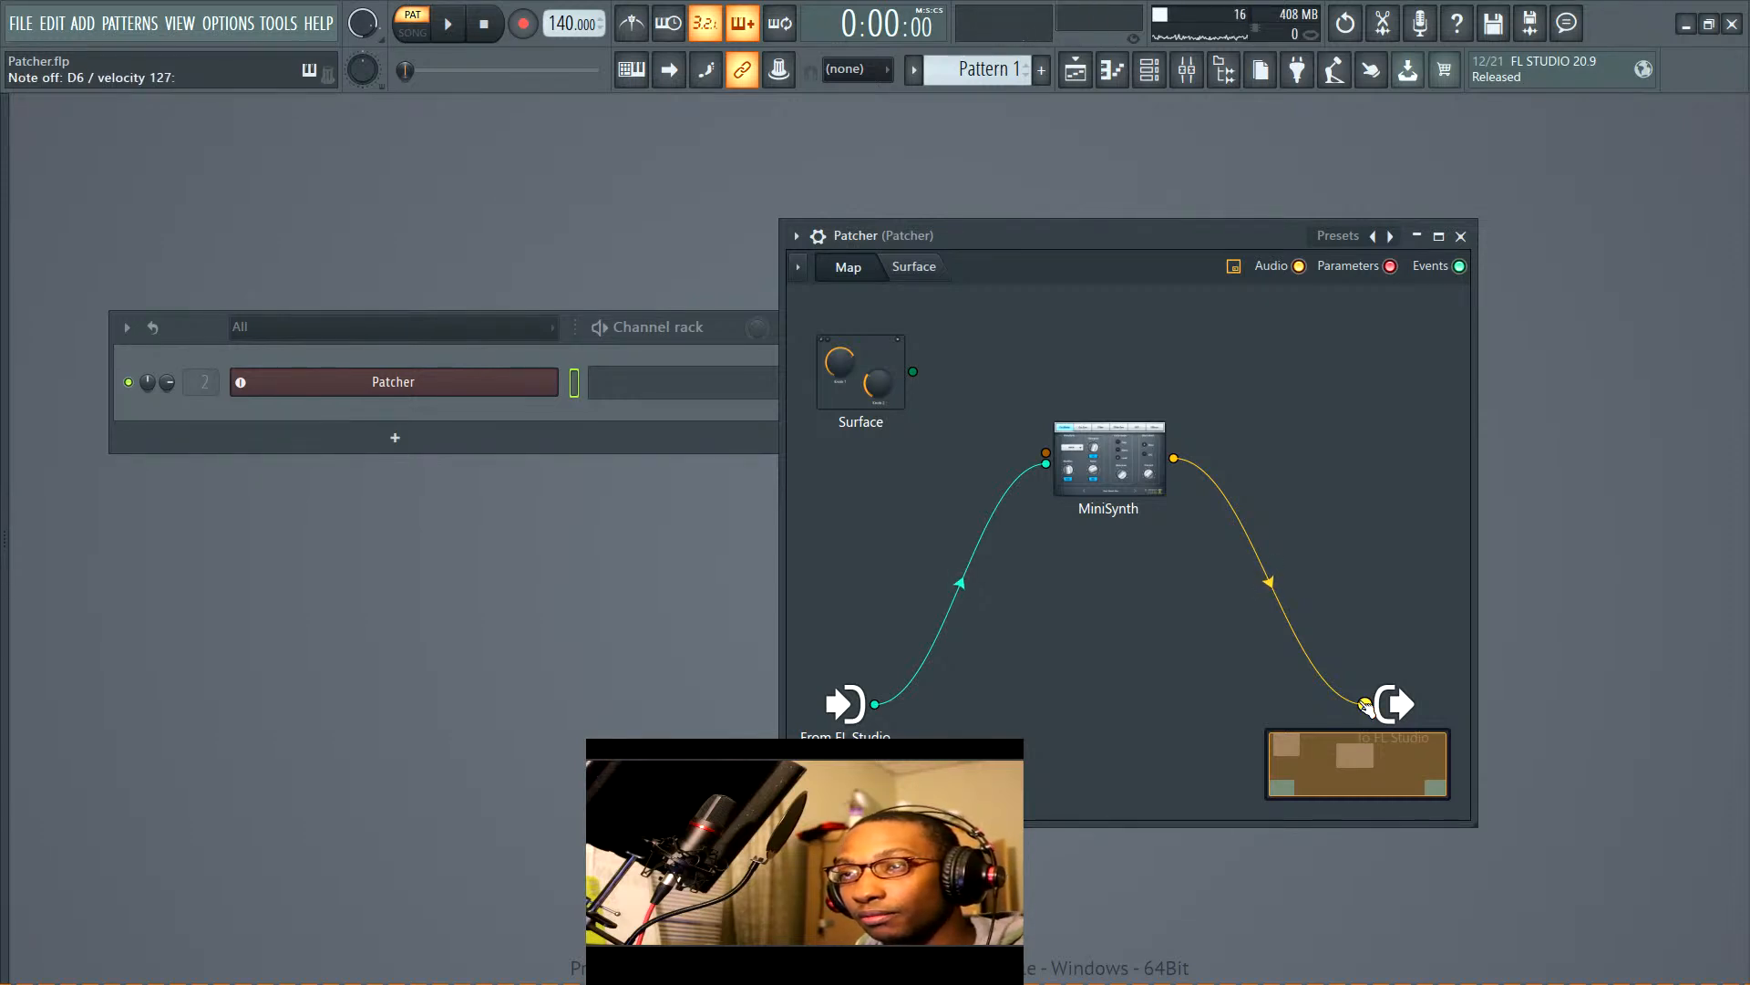
left_click_drag(1365, 704, 1277, 625)
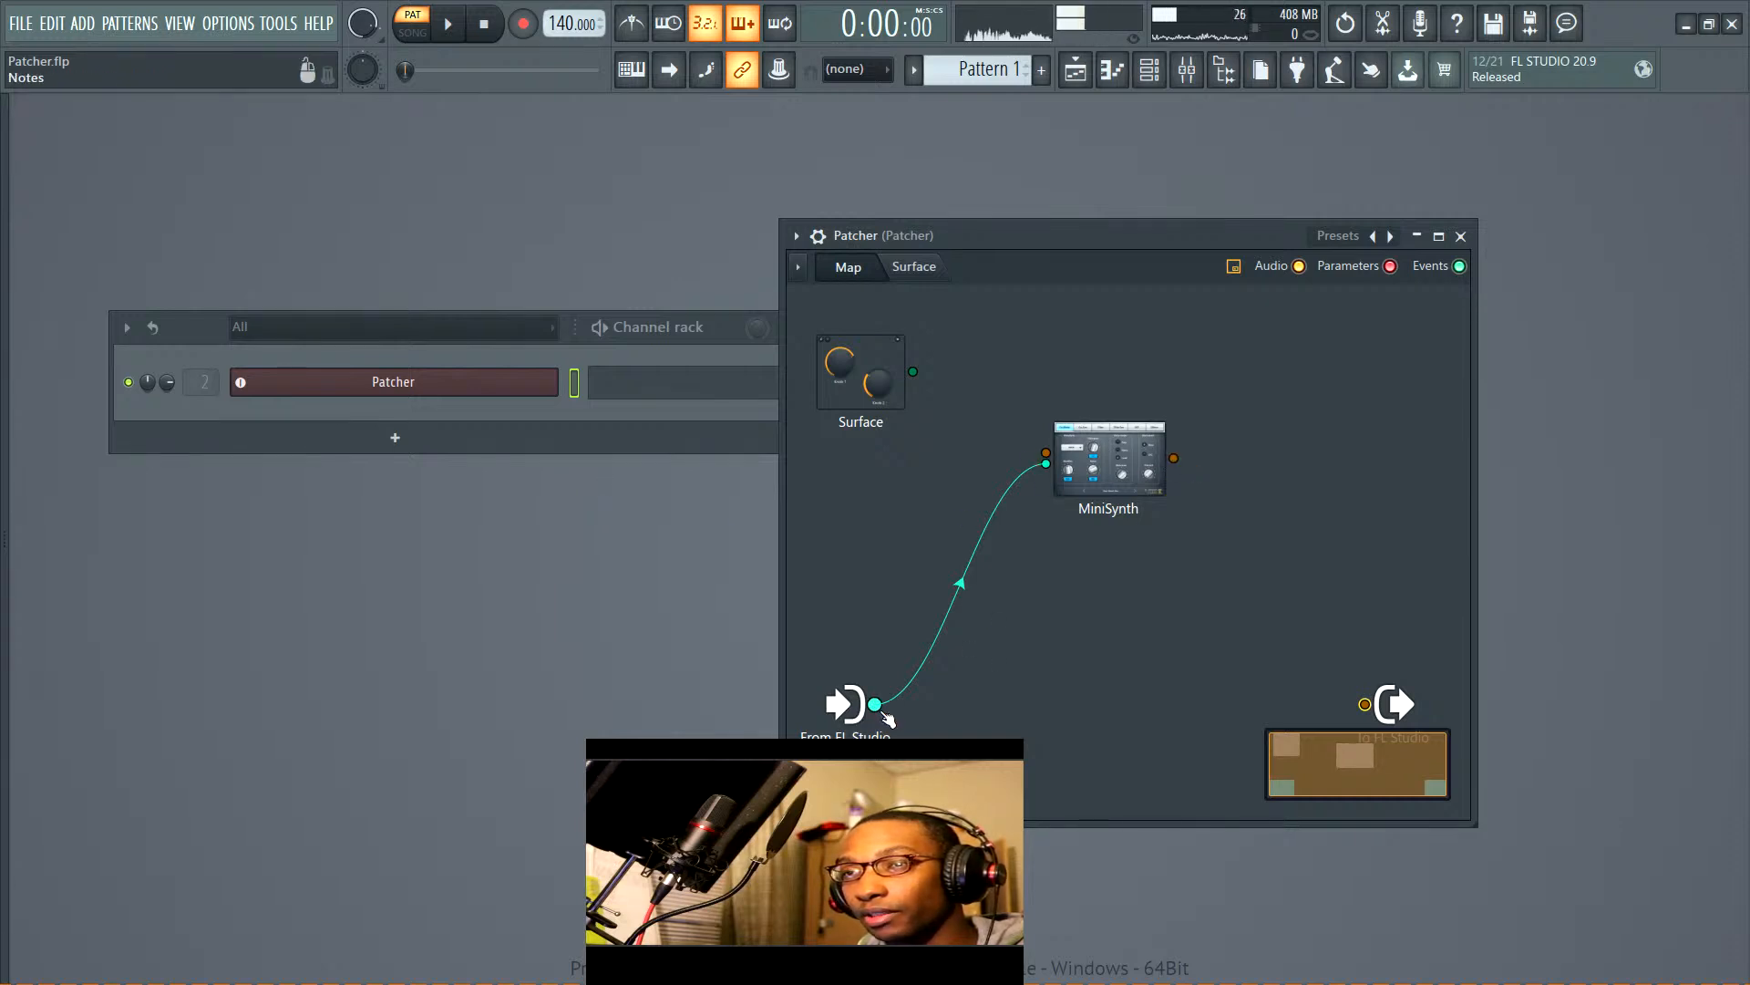
left_click_drag(1109, 452, 1364, 703)
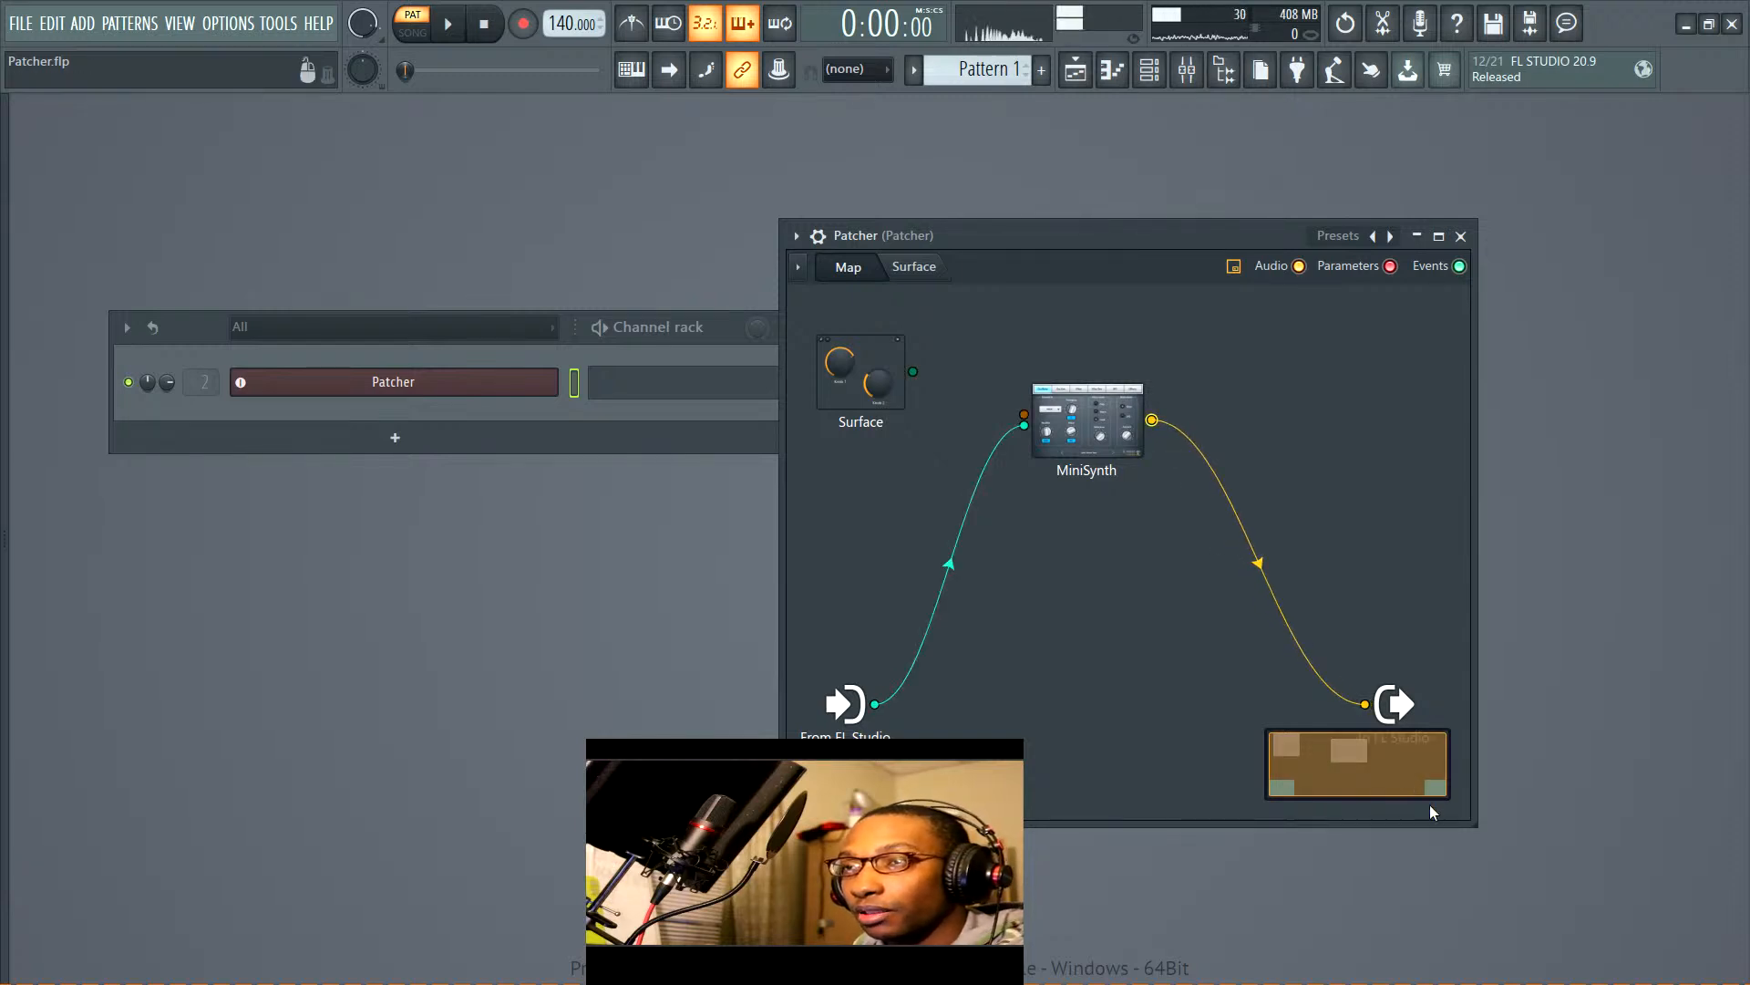
Hide the minimap of the Patcher map and show it again
left_click(1236, 267)
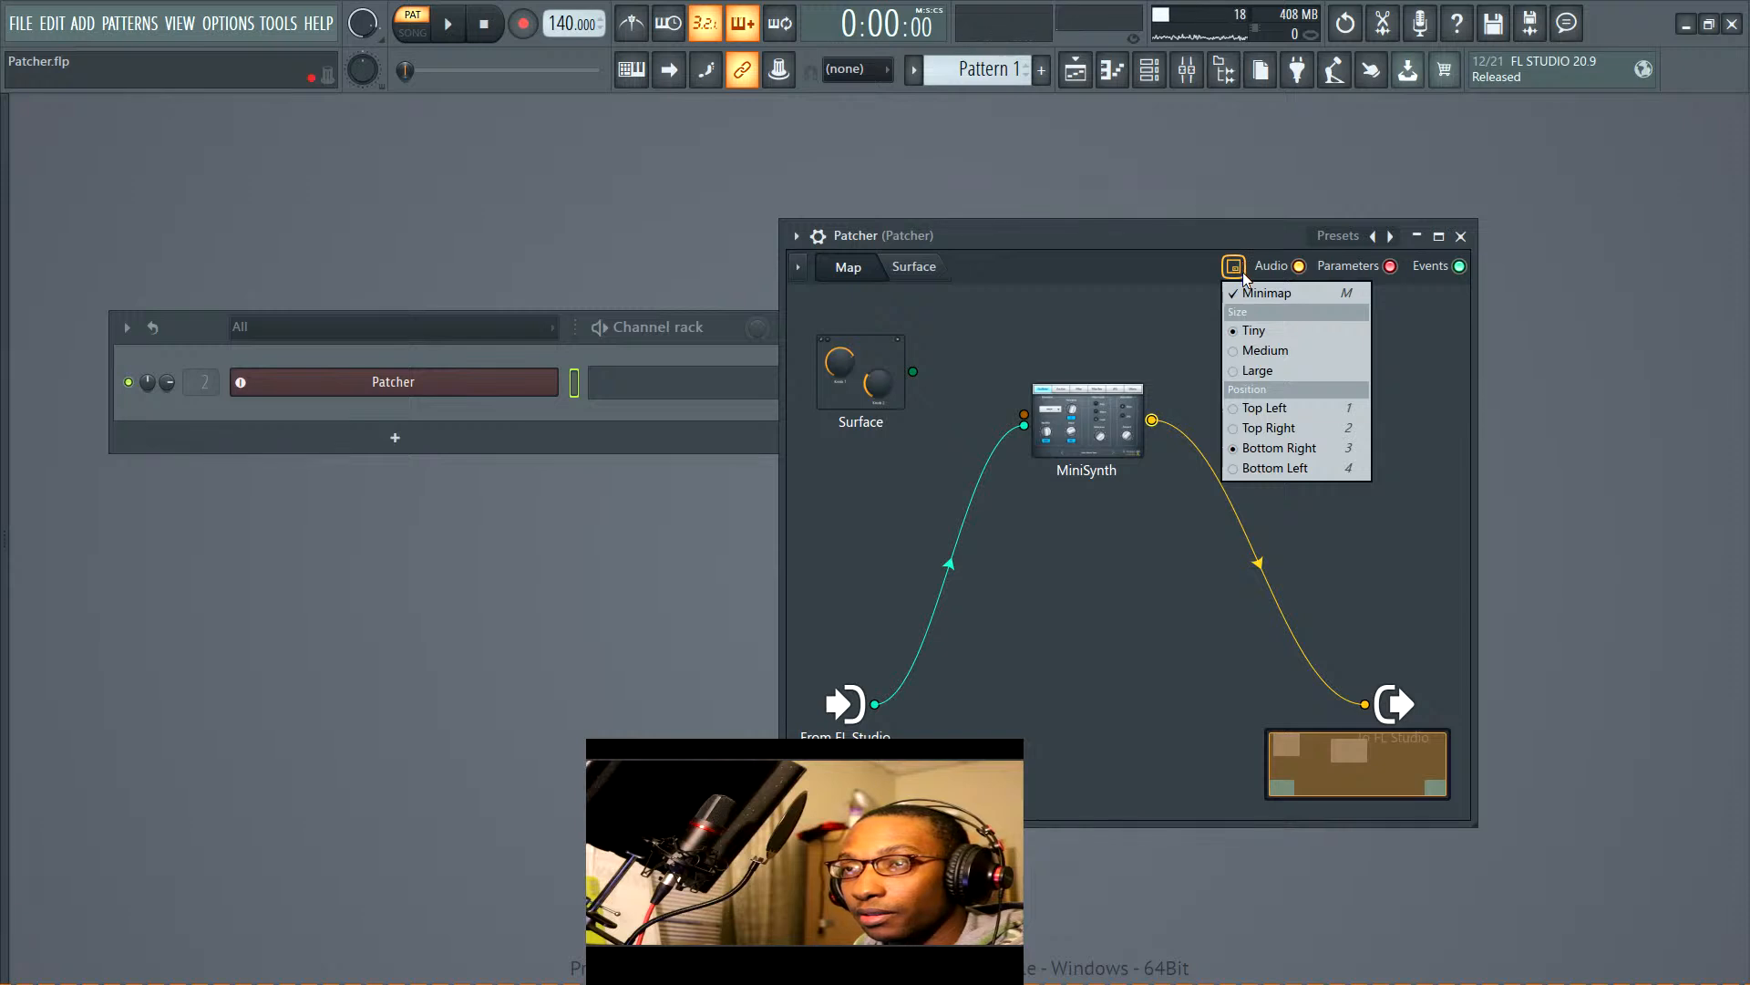
left_click(1264, 293)
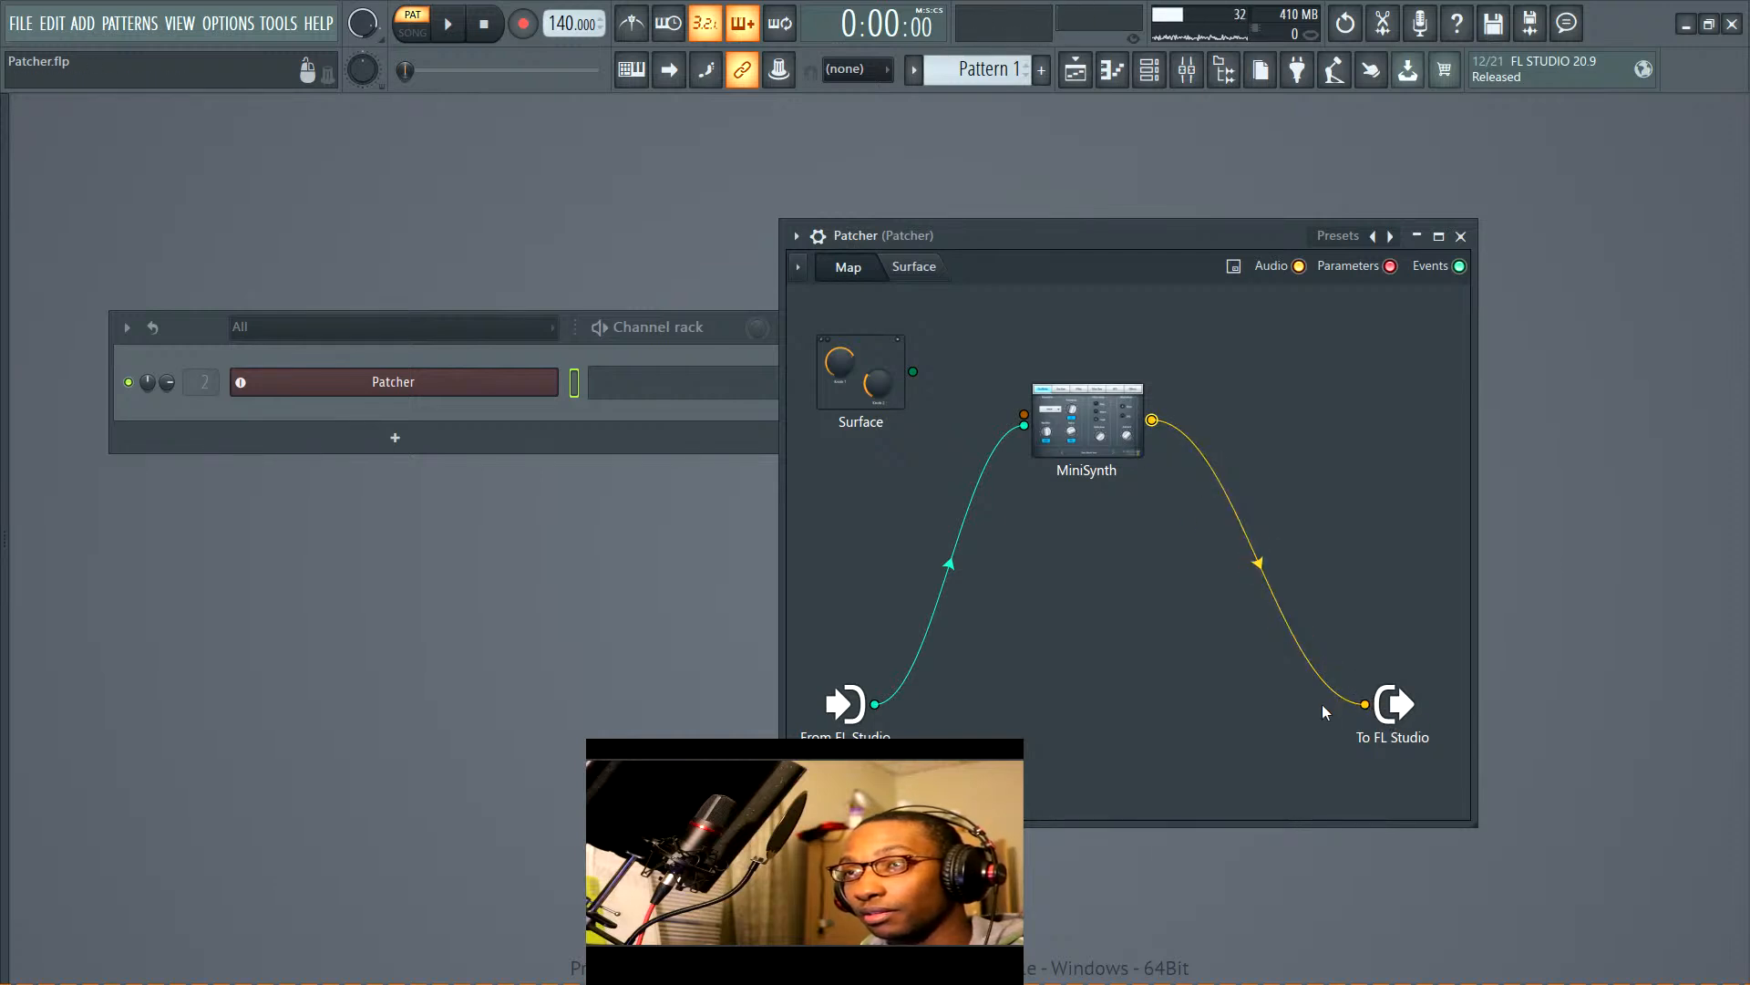
left_click(1234, 267)
left_click(1239, 291)
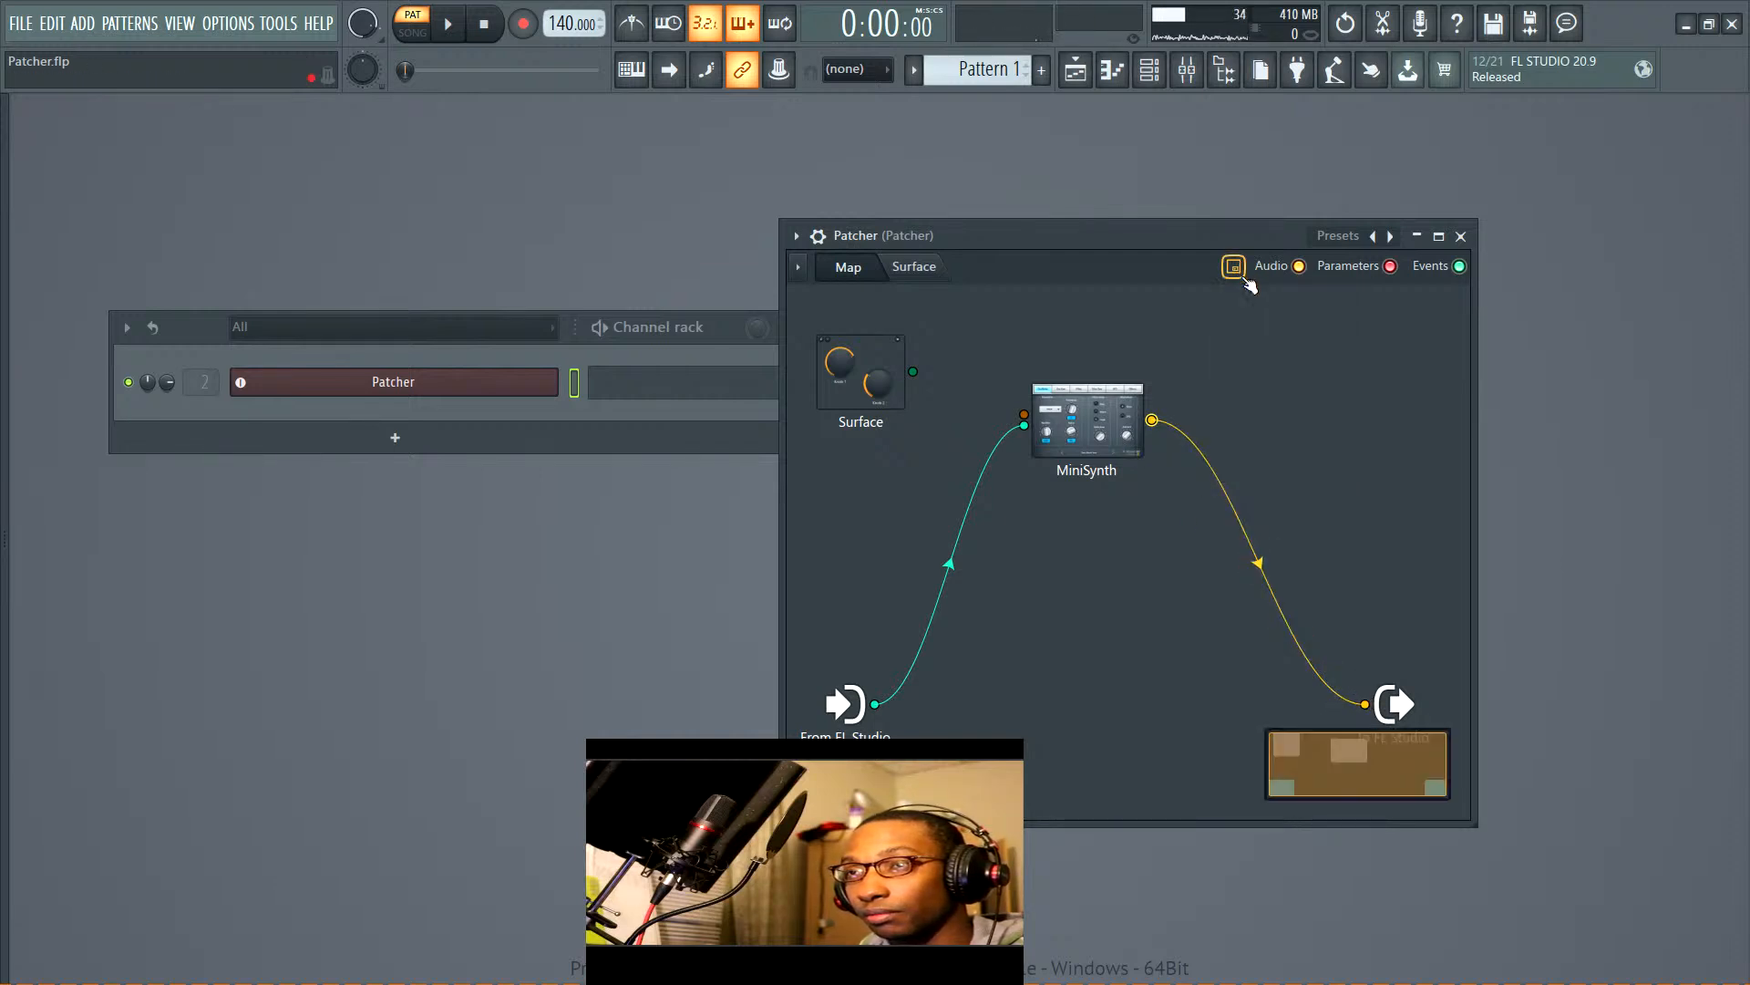
Maximize the Patcher window and spread the To FL Studio and MiniSynth modules out across the map
left_click_drag(1174, 239, 856, 109)
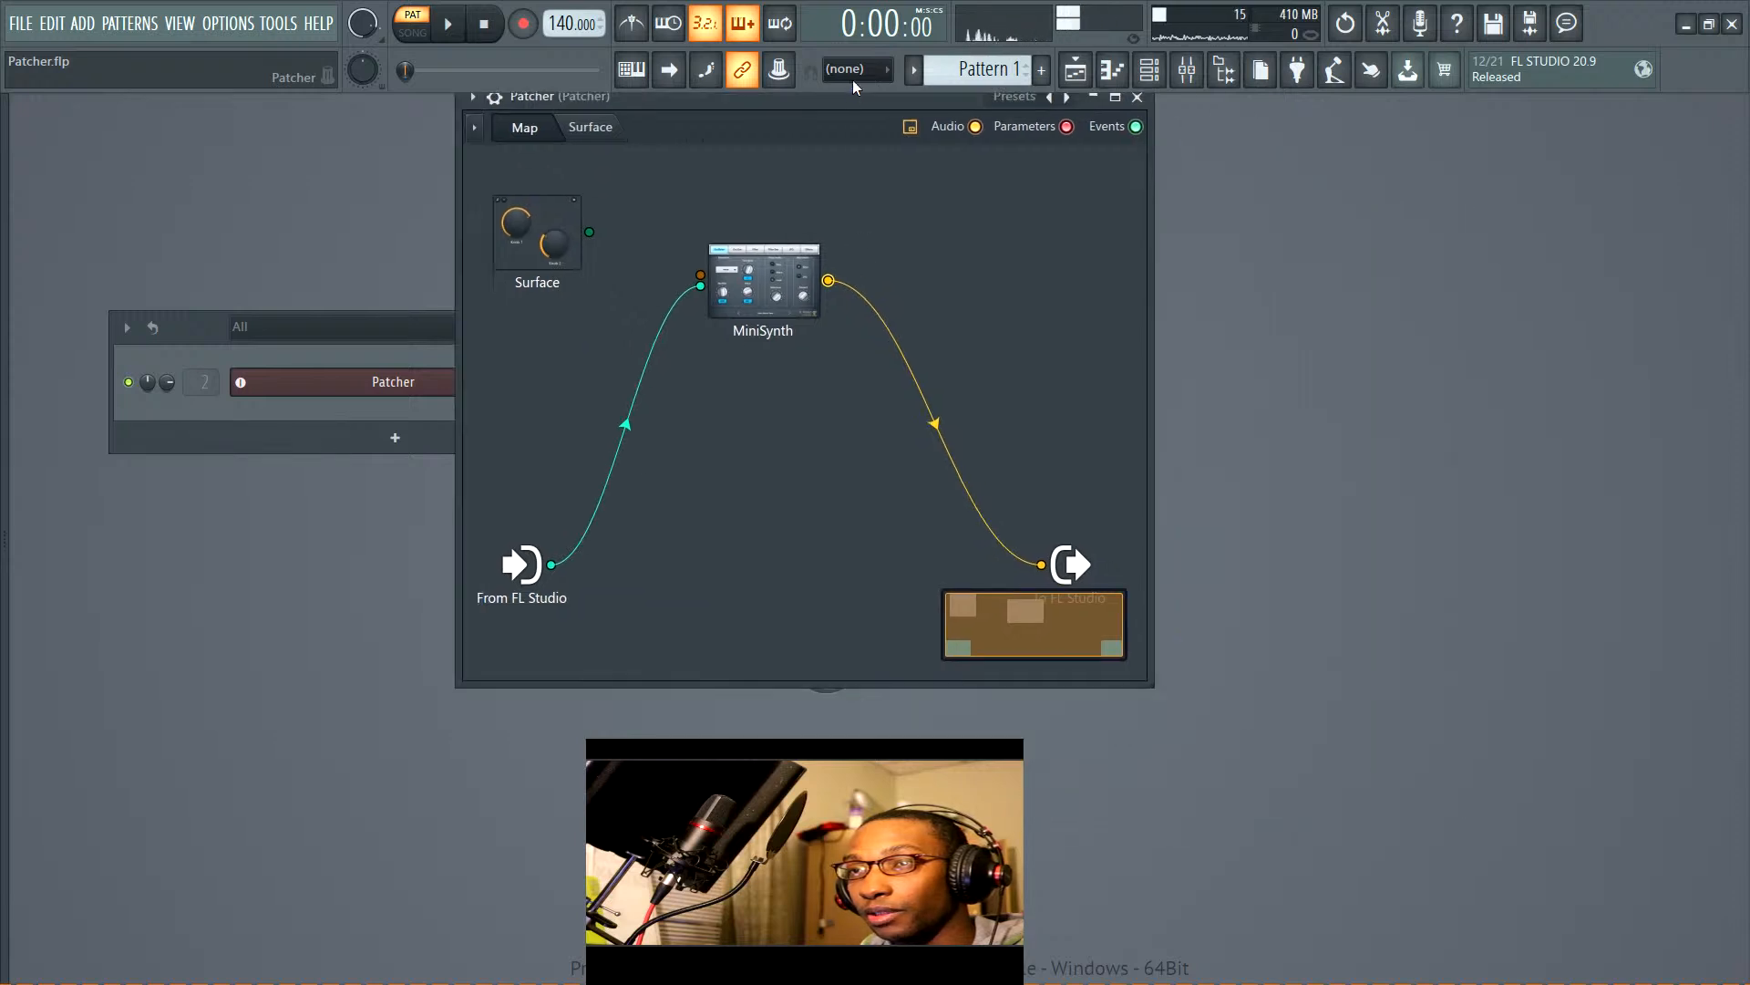
left_click(1127, 108)
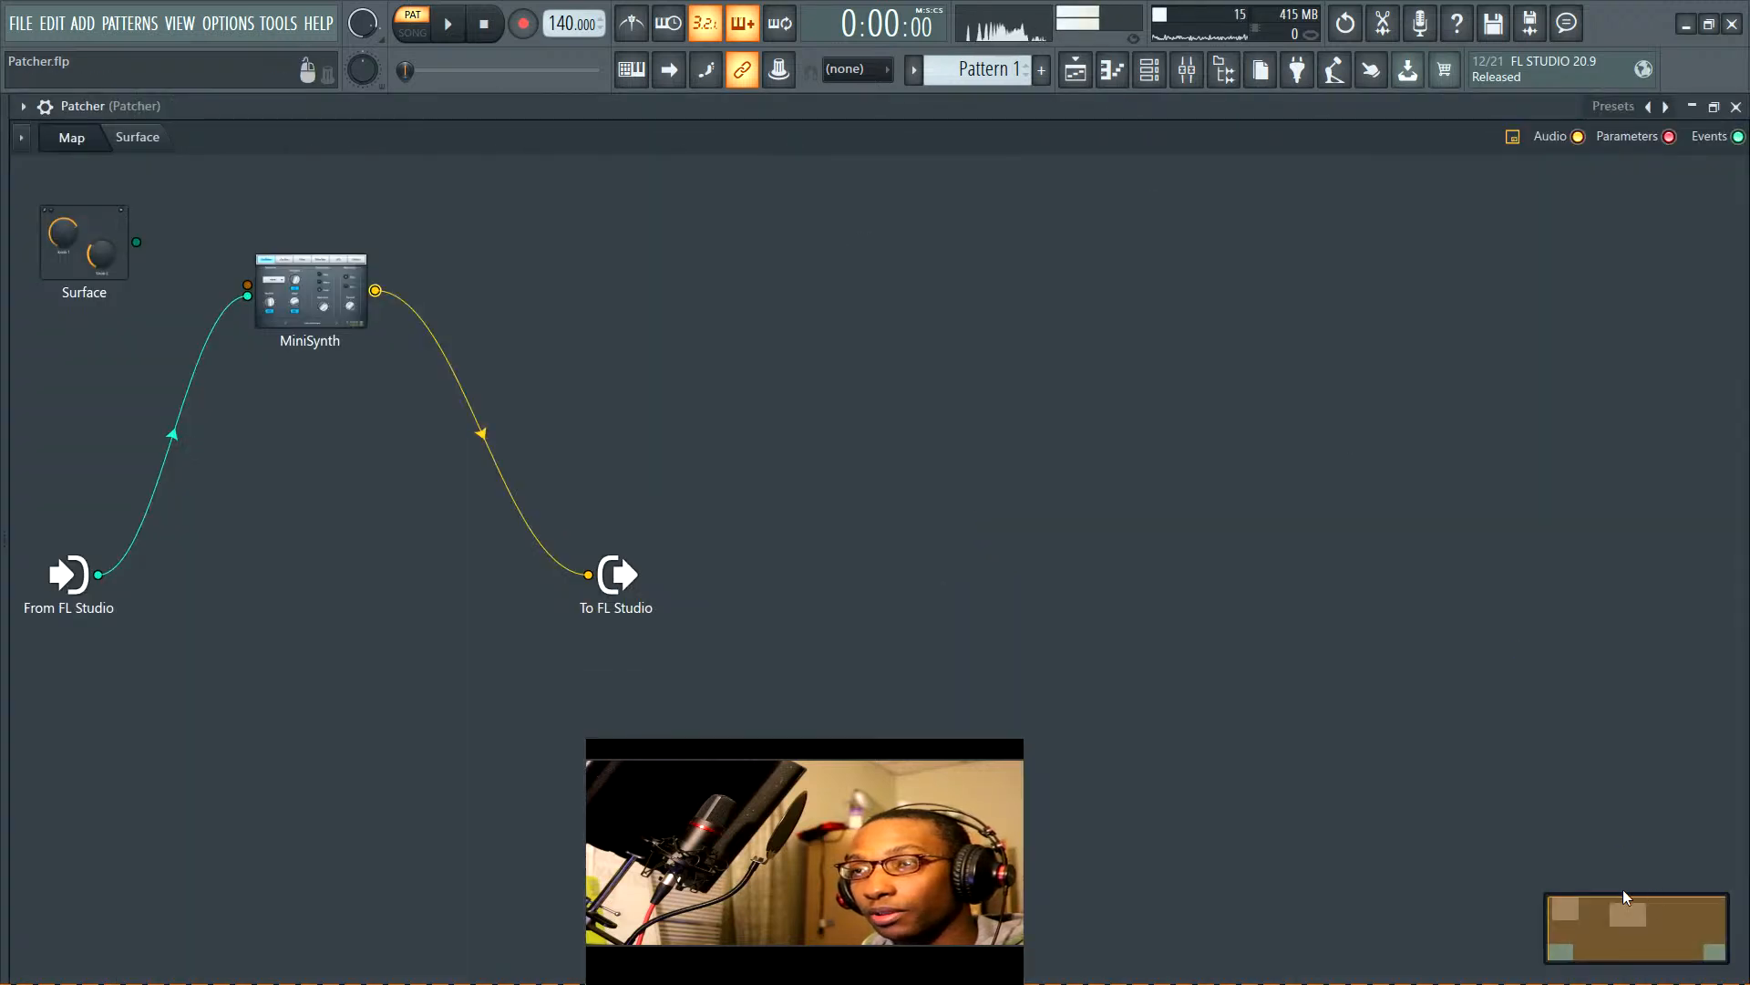
left_click_drag(619, 574, 1636, 489)
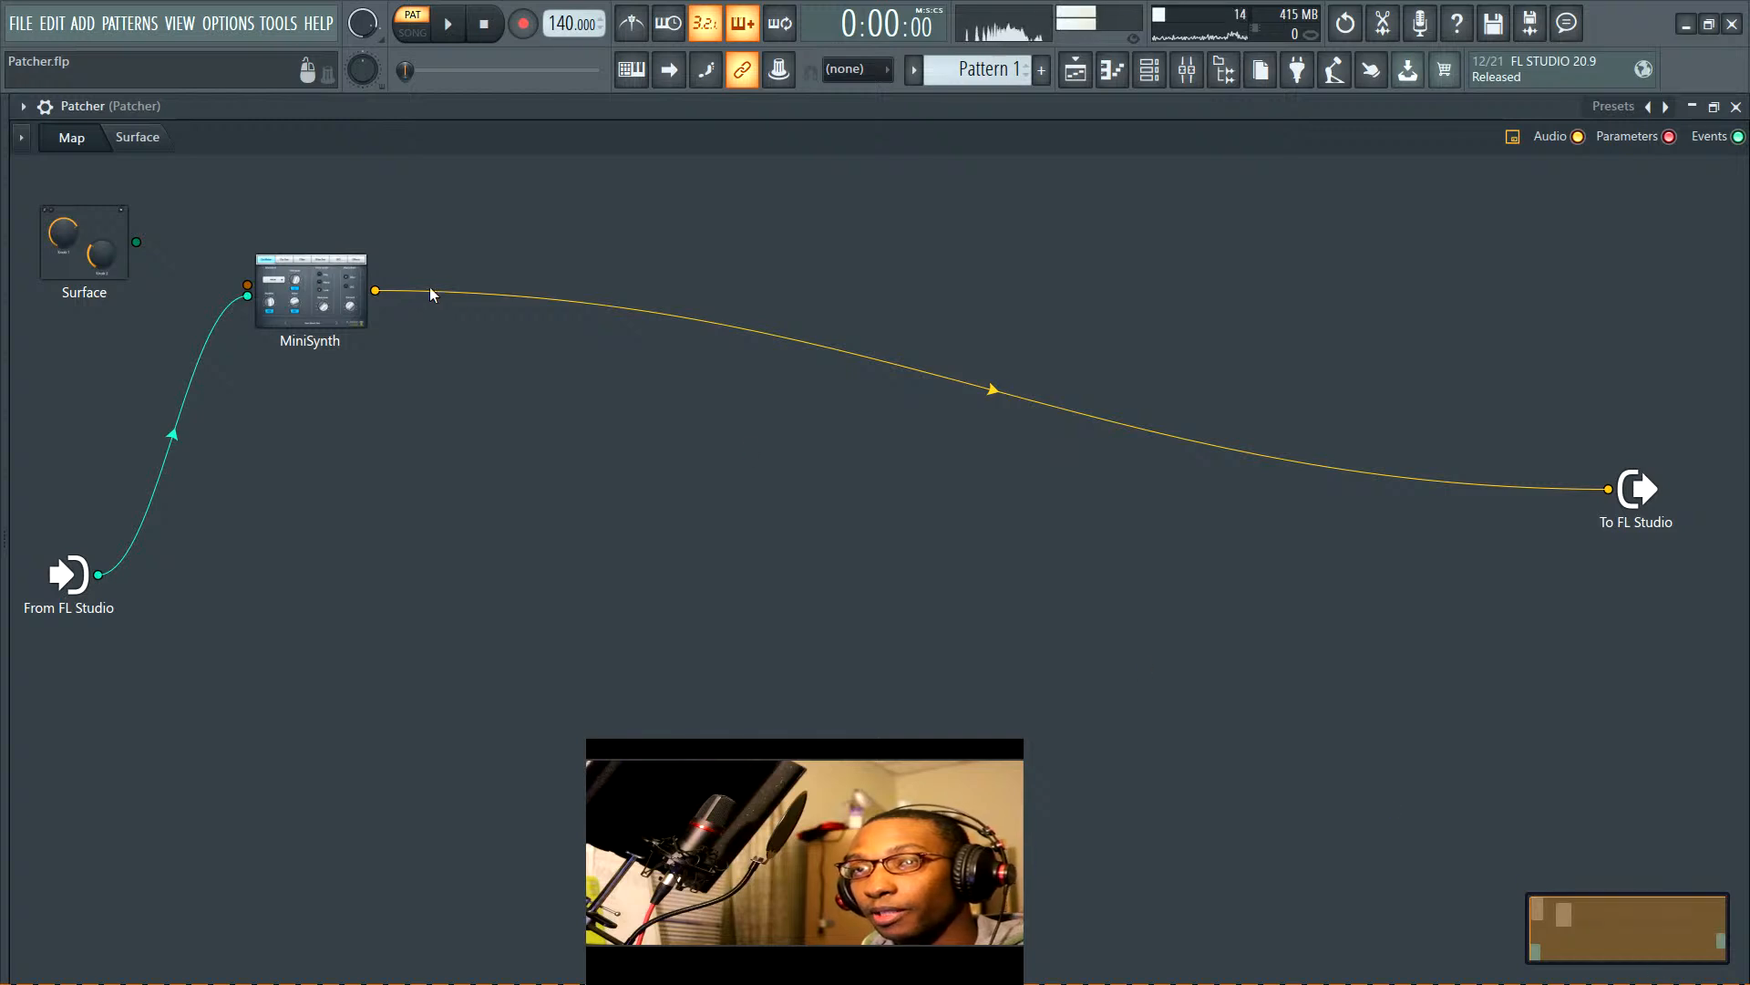
left_click_drag(314, 292, 780, 421)
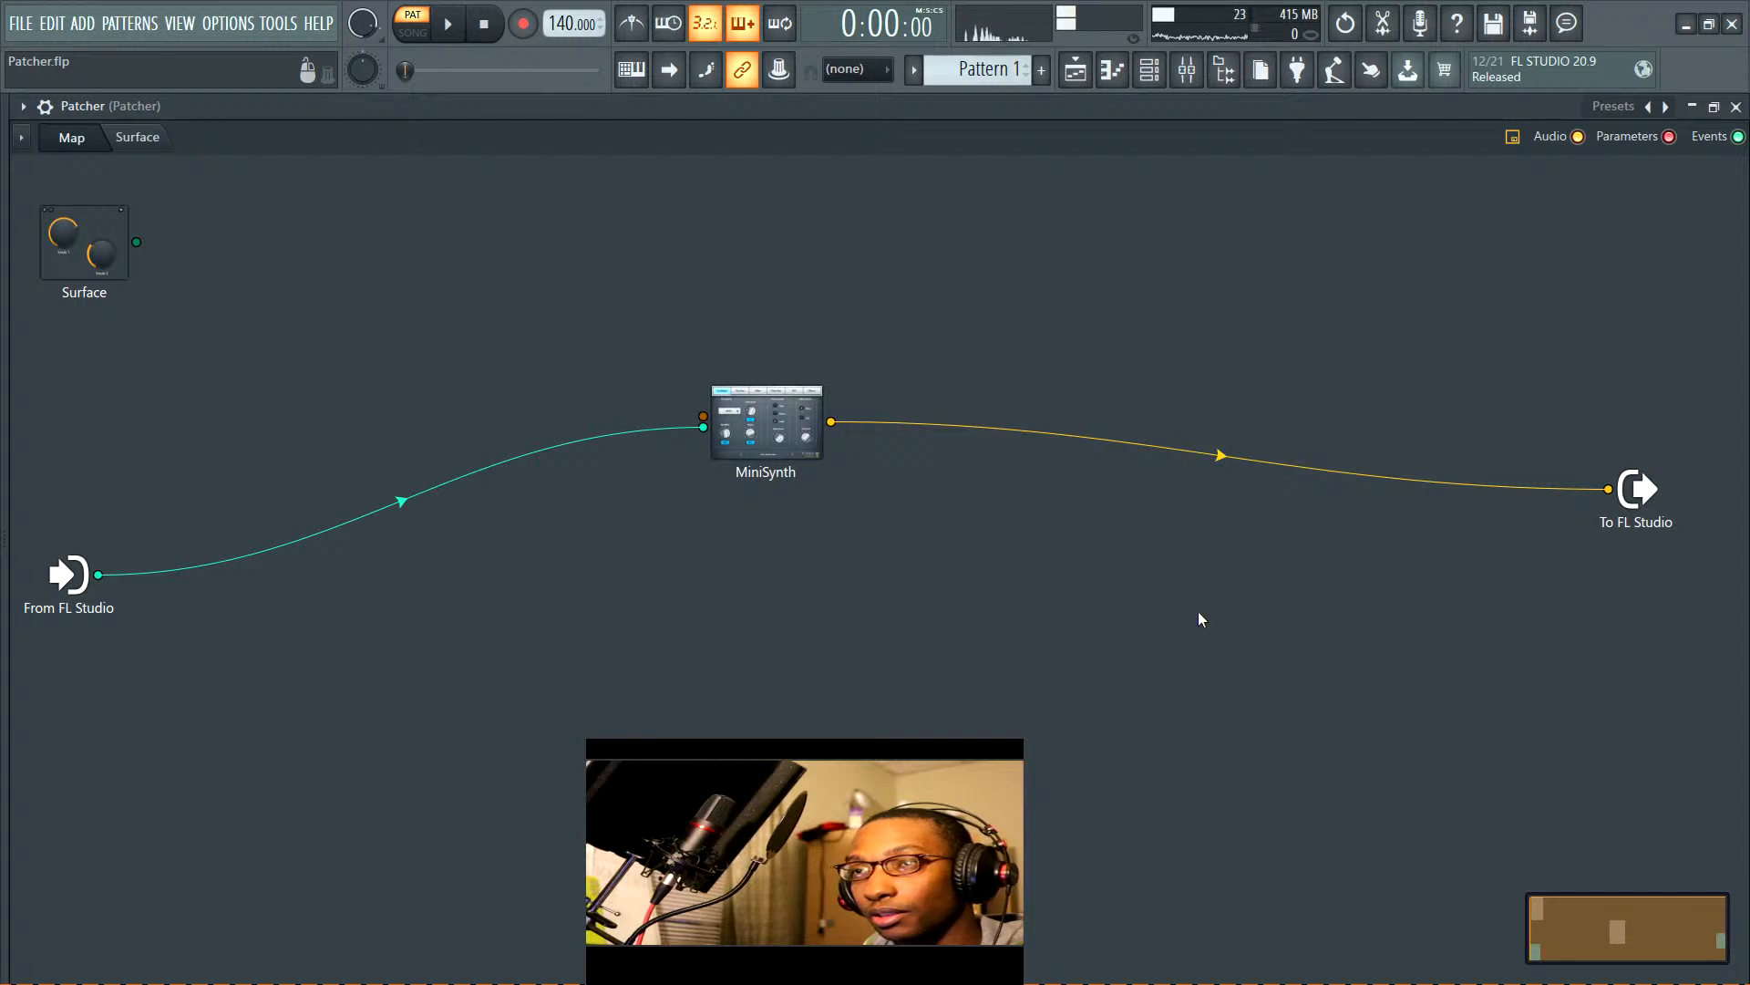
Restore and close the Patcher window, reopen it from its channel, and maximize it again
left_click(1714, 106)
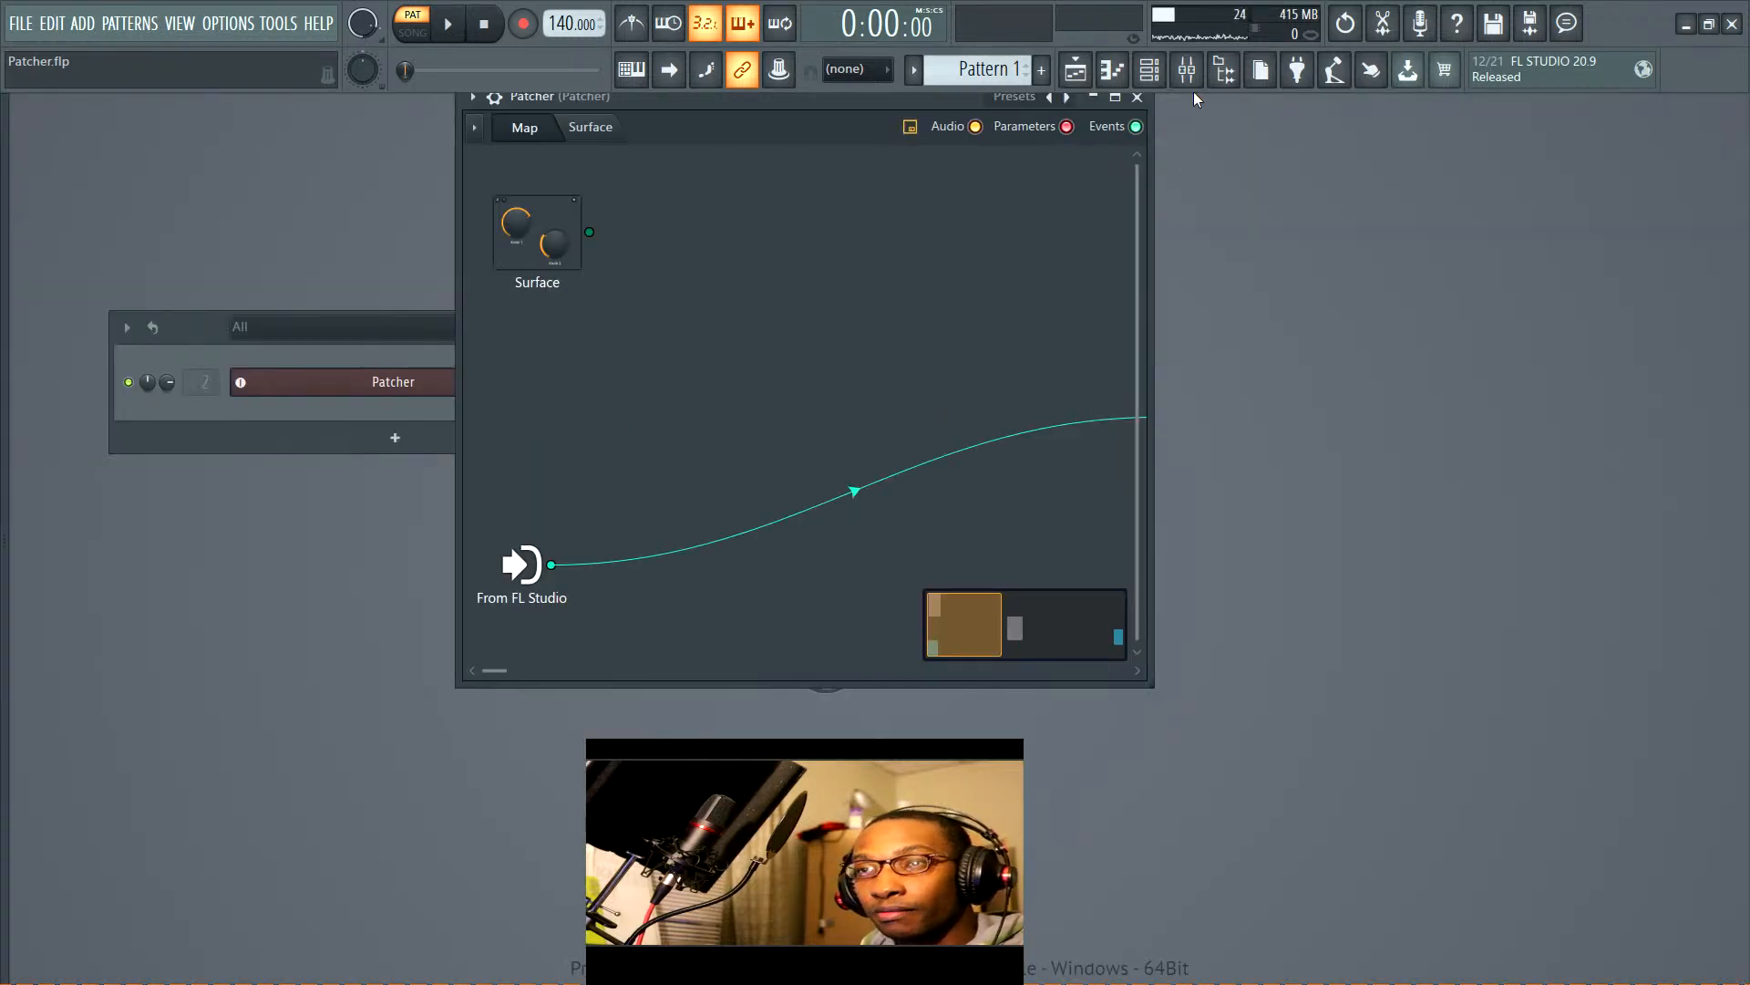
left_click(1138, 97)
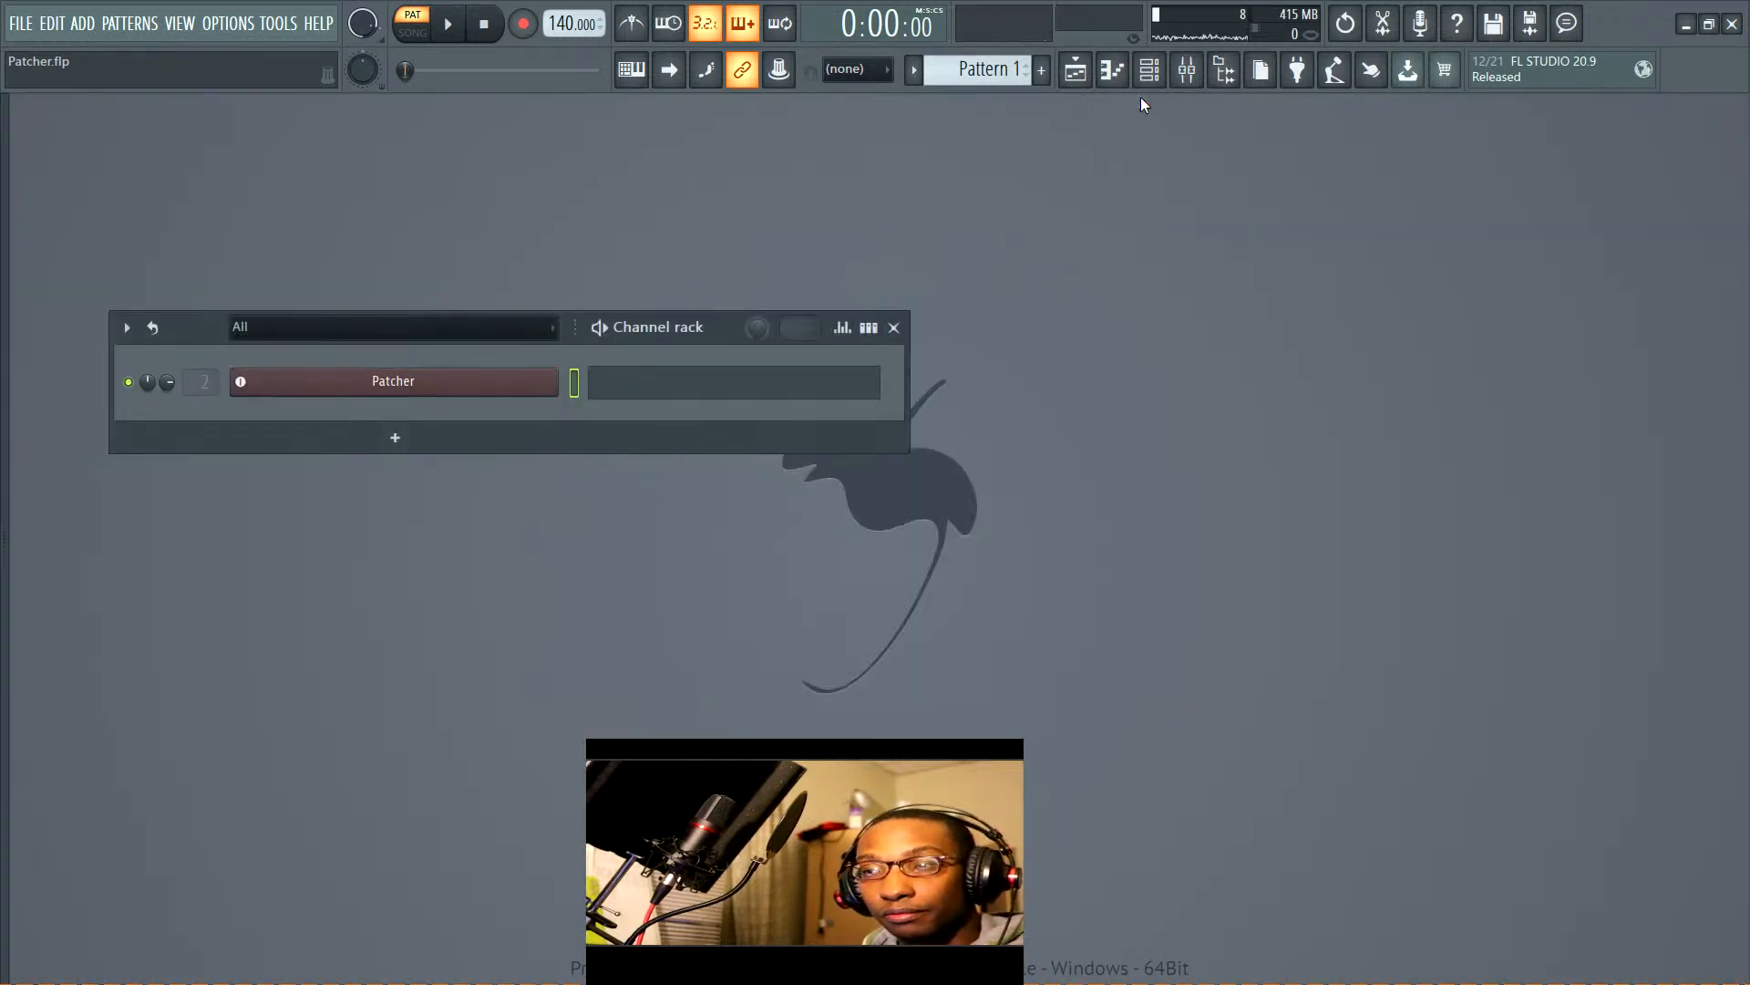
left_click(484, 383)
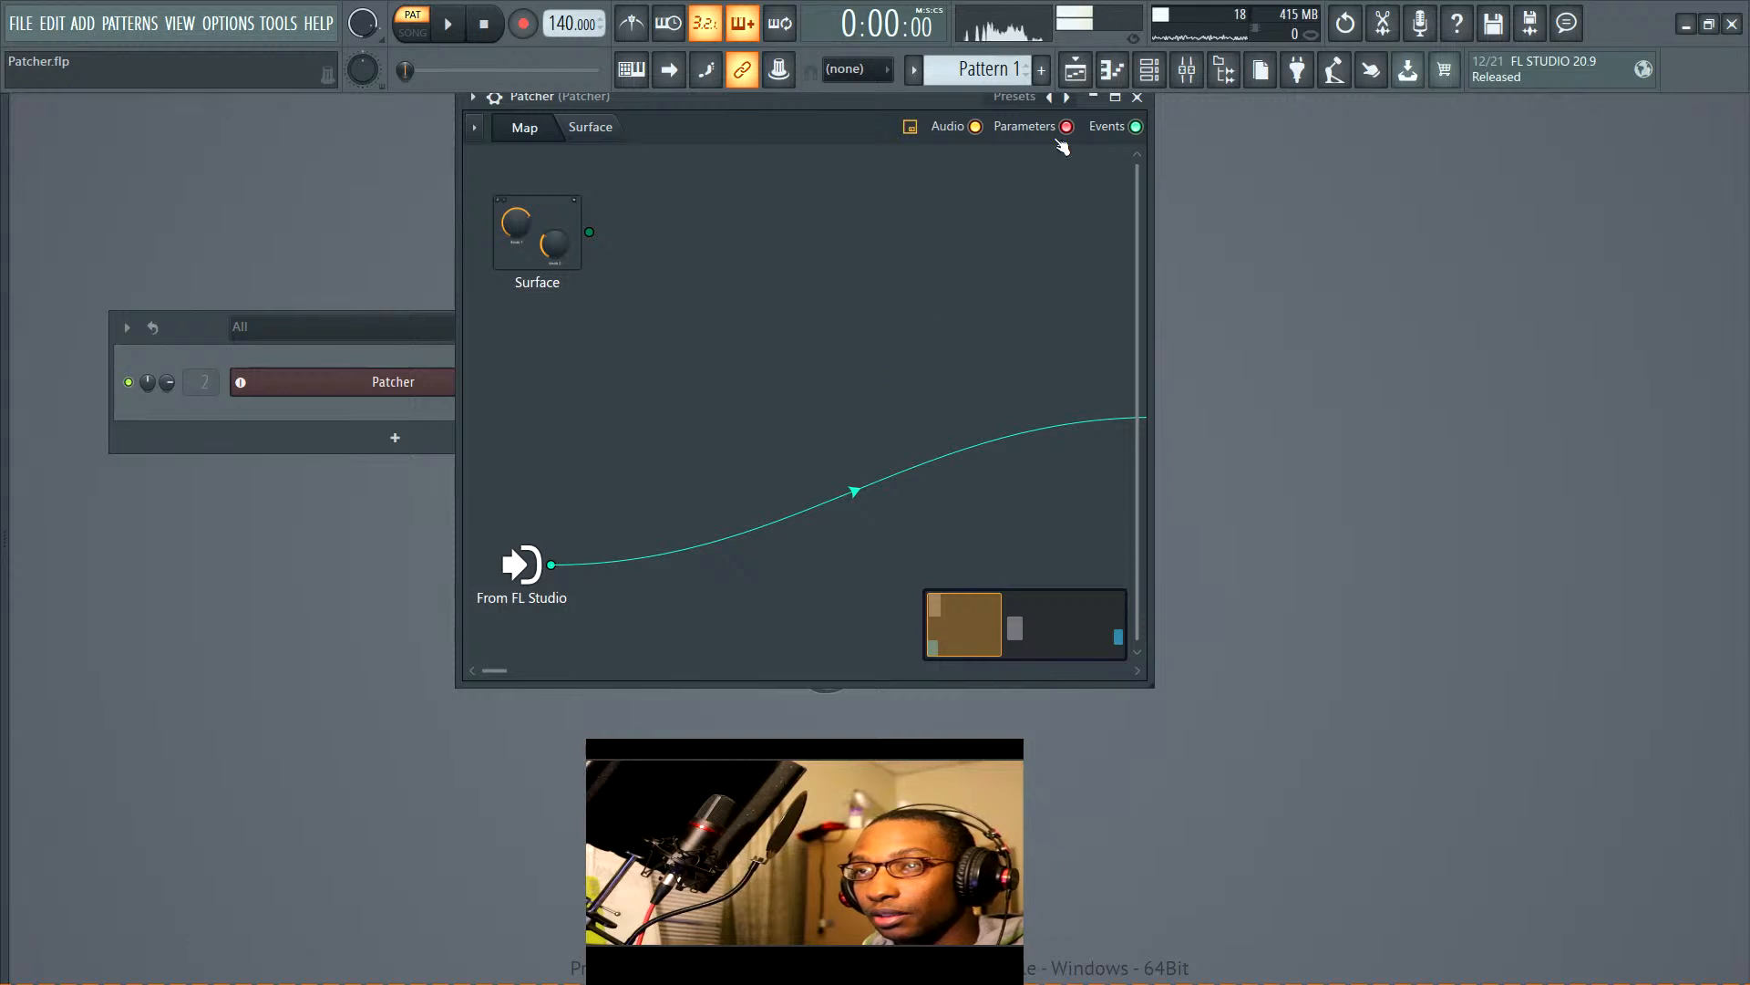
left_click(1115, 97)
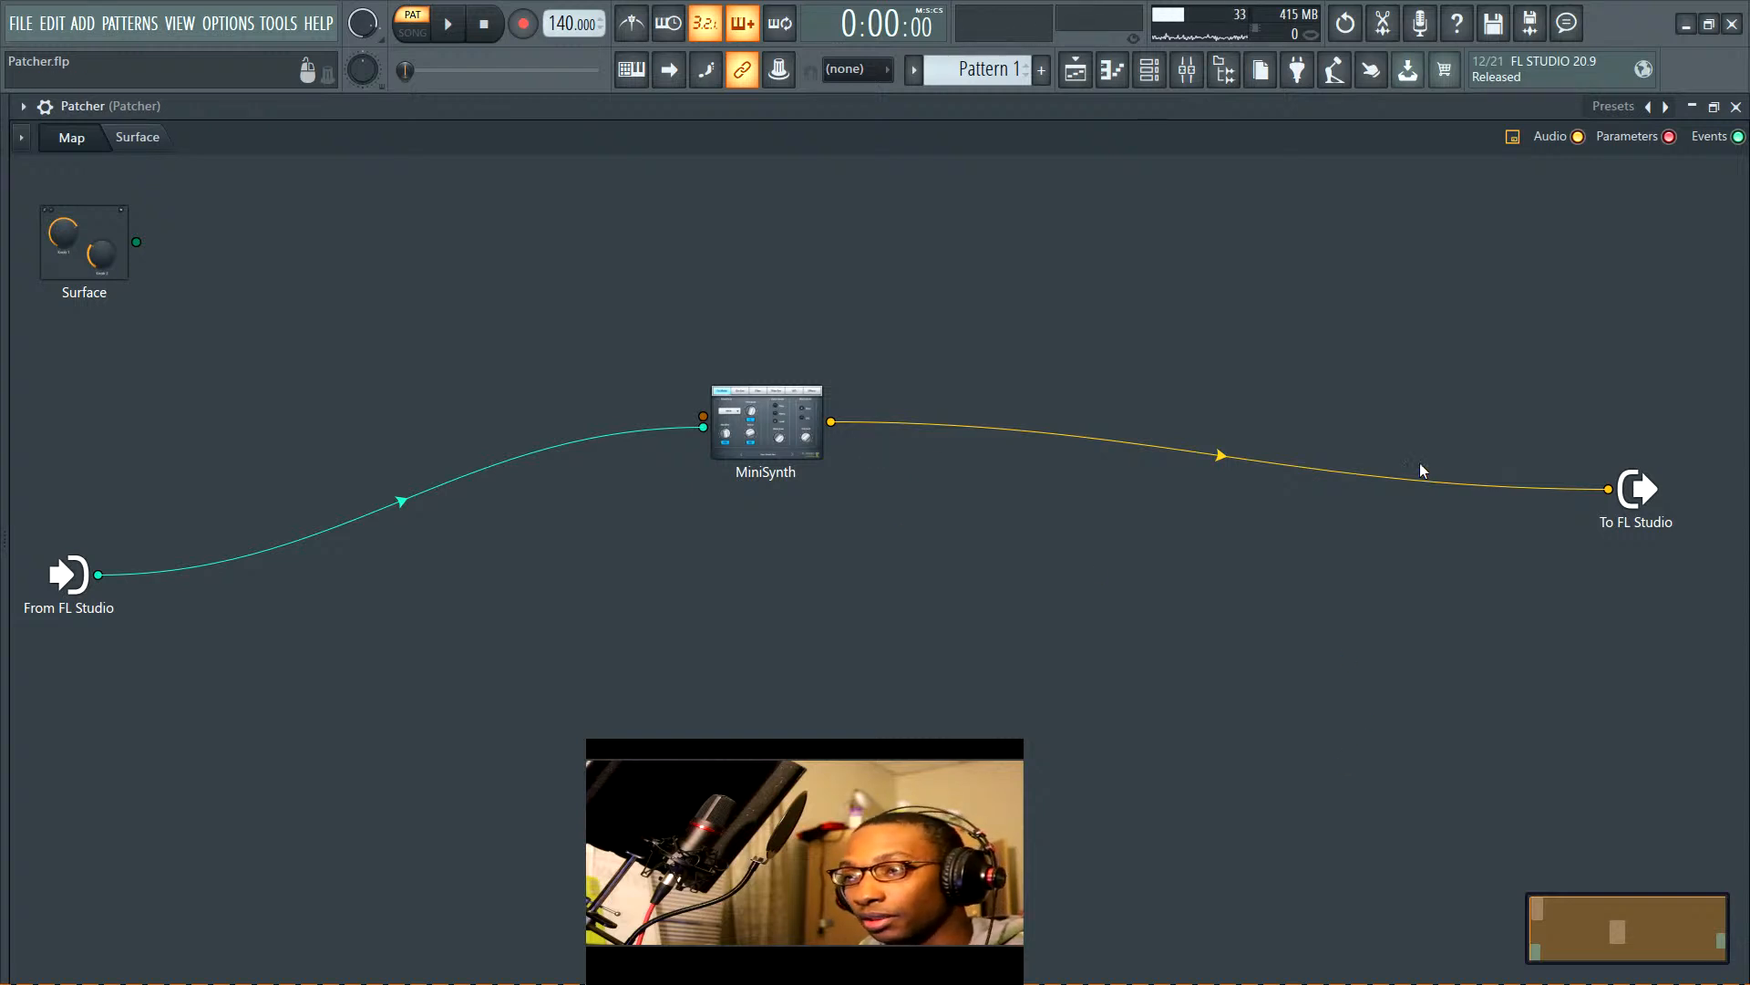
Add a Dark Matter knob to the Patcher control surface and place it in the upper middle area
left_click(136, 137)
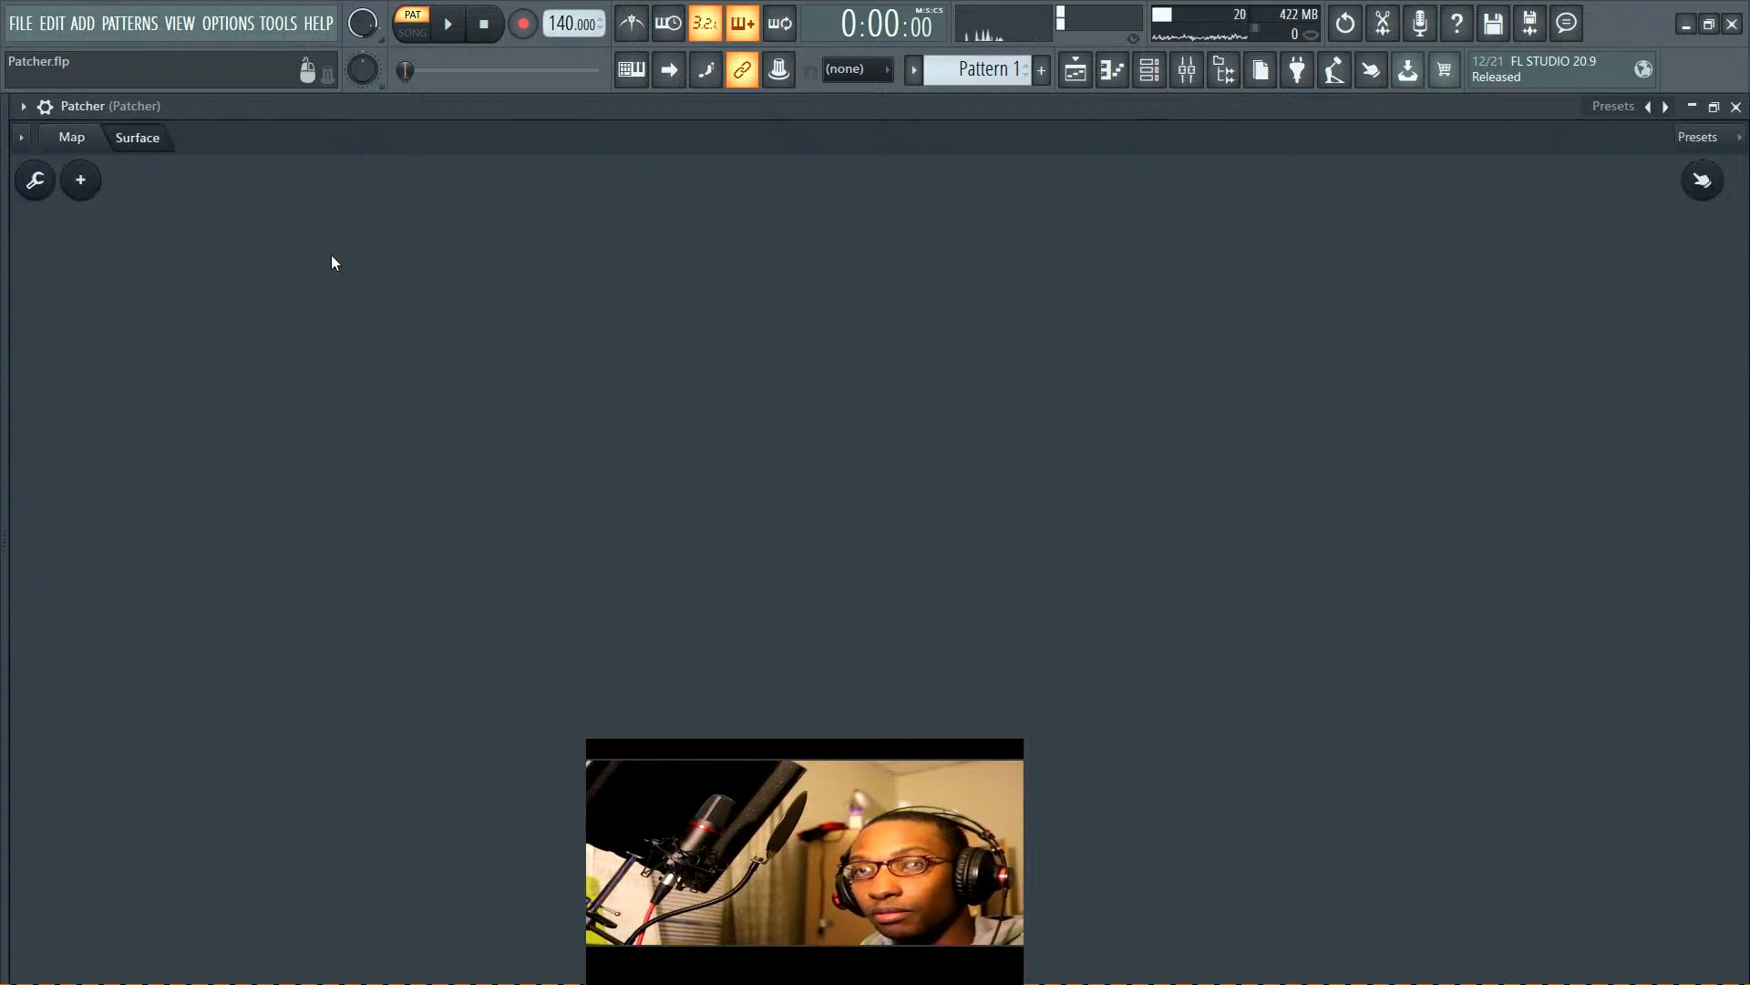
left_click(82, 180)
mouse_move(146, 286)
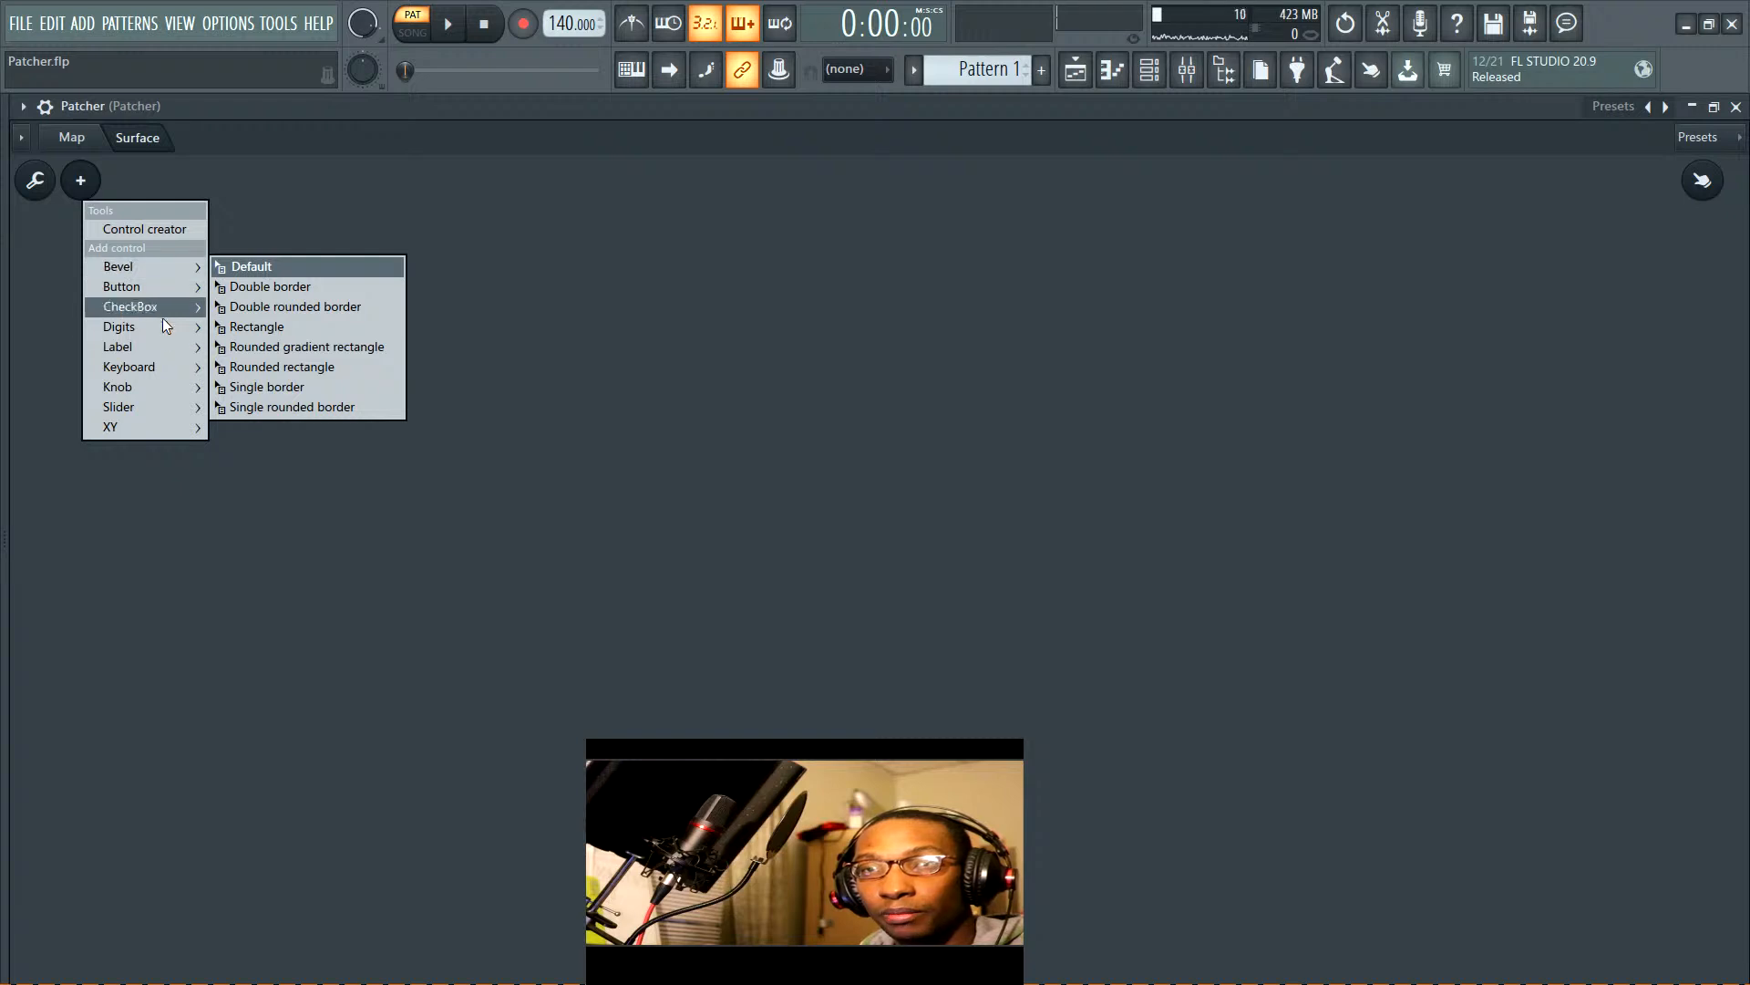
mouse_move(168, 352)
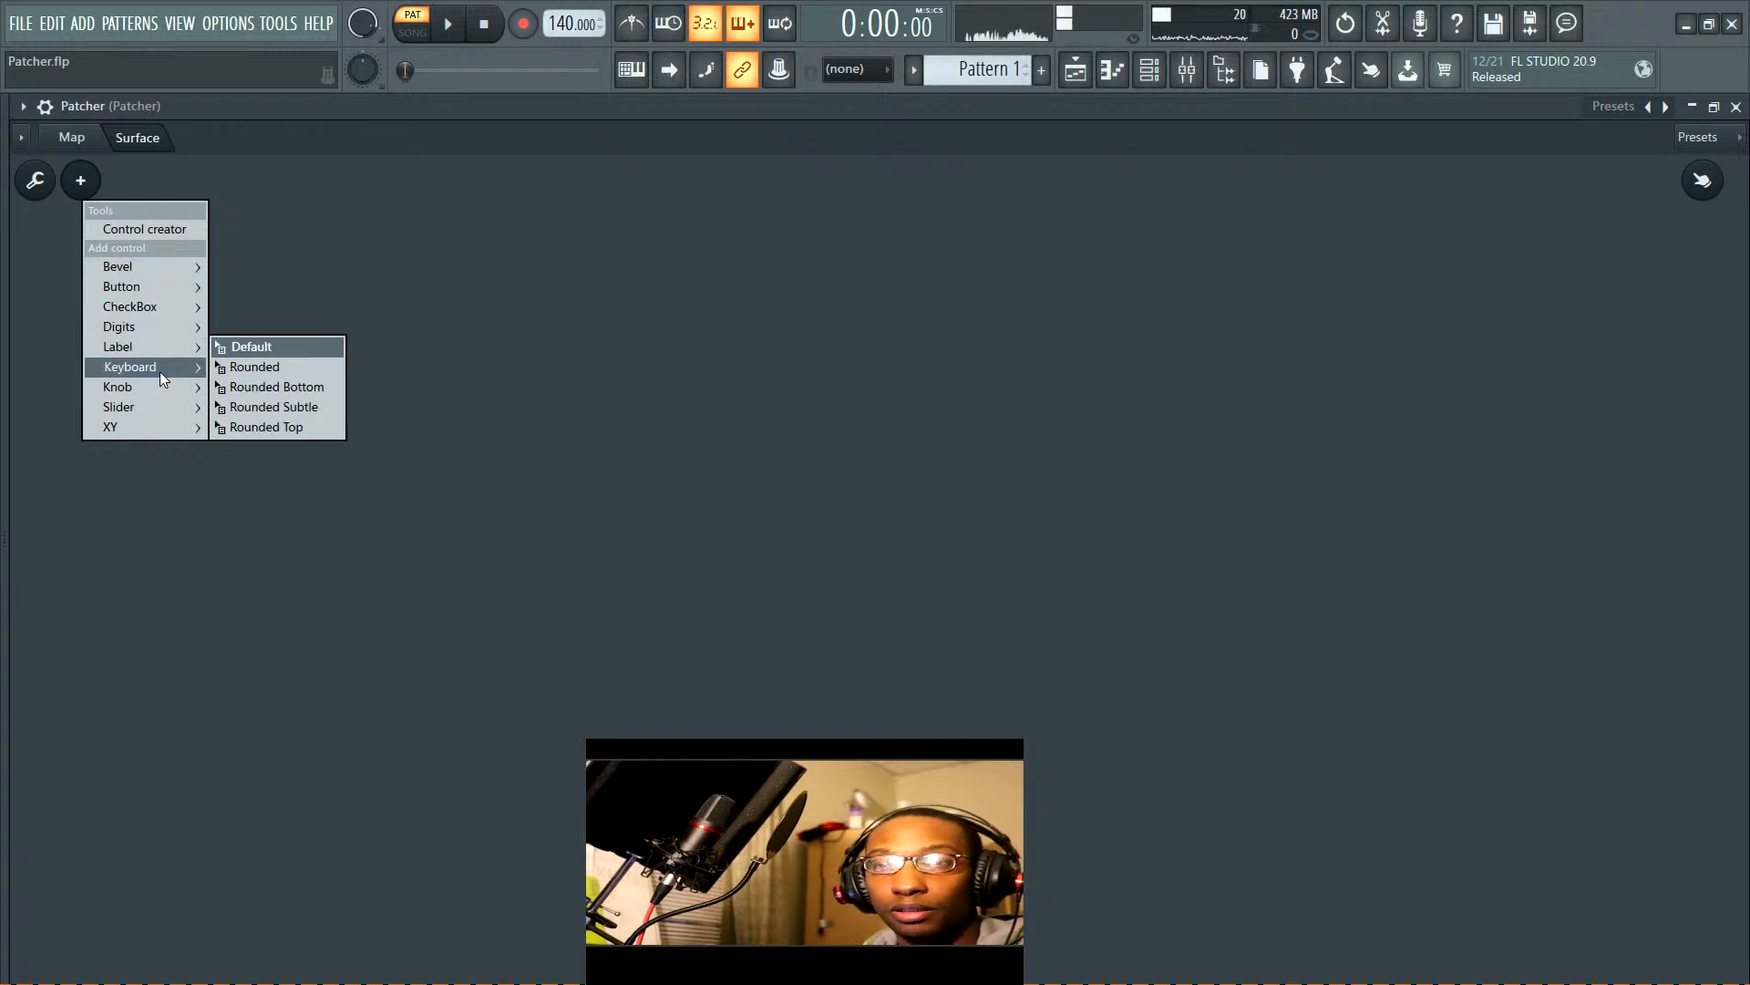
mouse_move(155, 382)
left_click(278, 372)
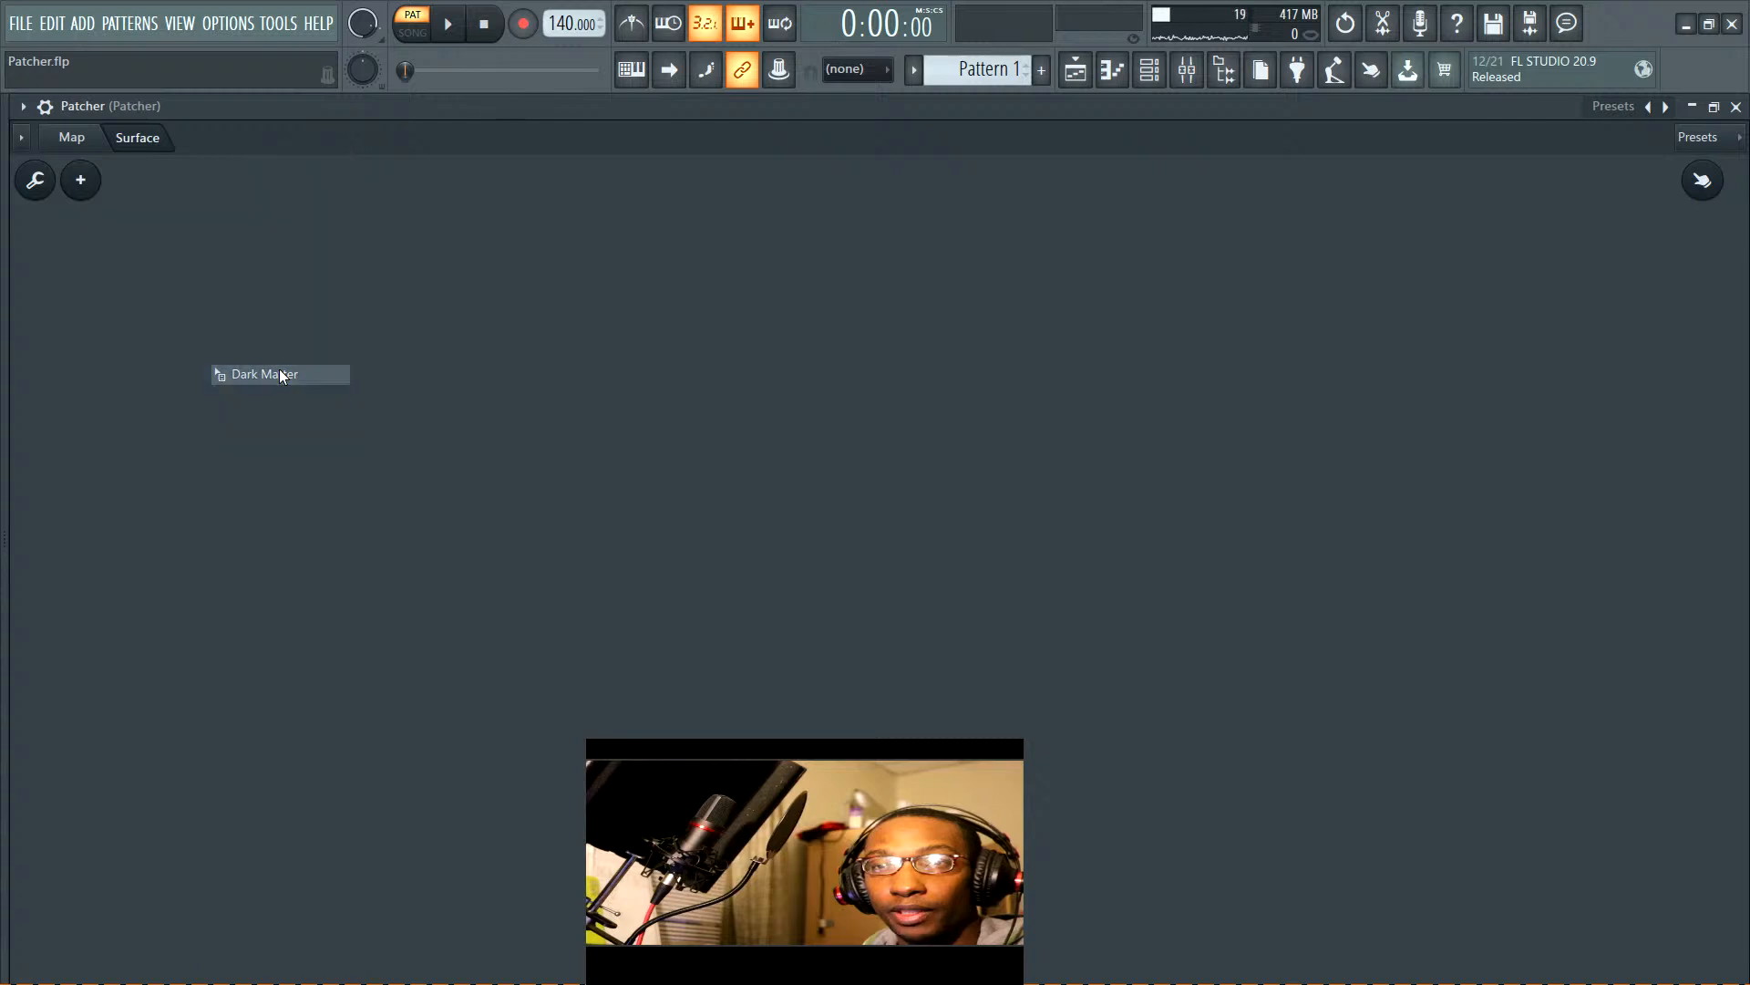
left_click_drag(903, 594, 929, 422)
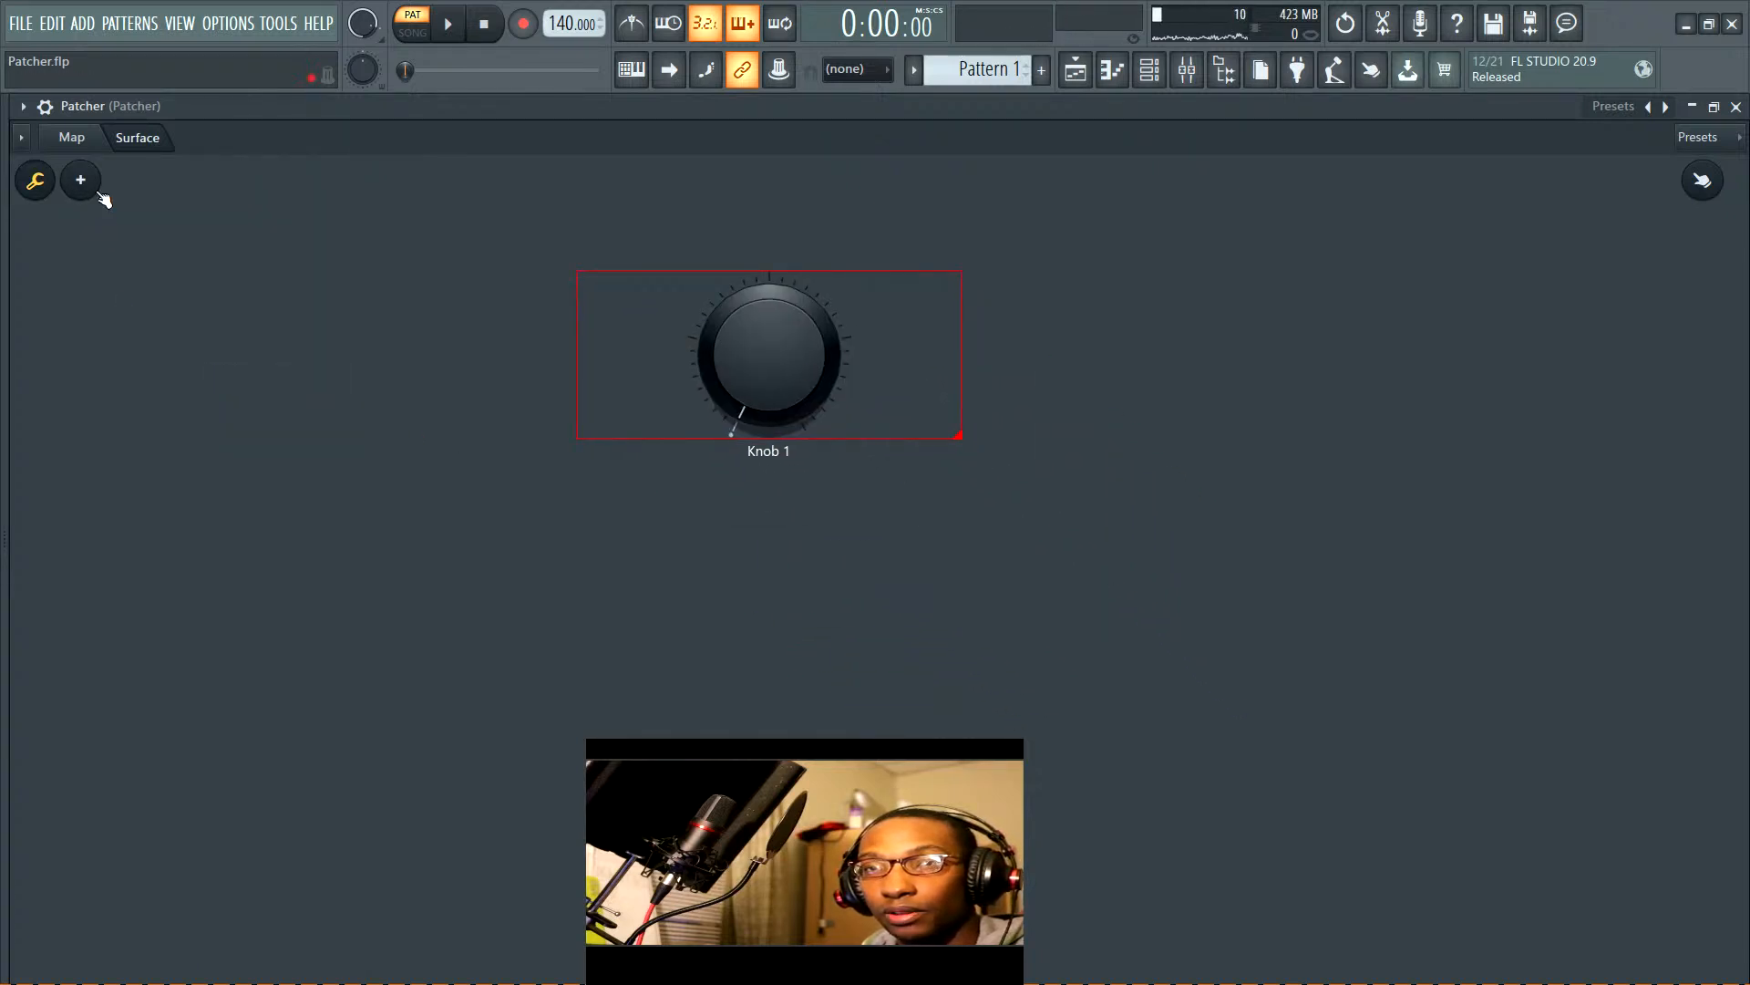
Set the knob's cap colour to dark red with red 93, green 48 and blue 47
left_click(53, 185)
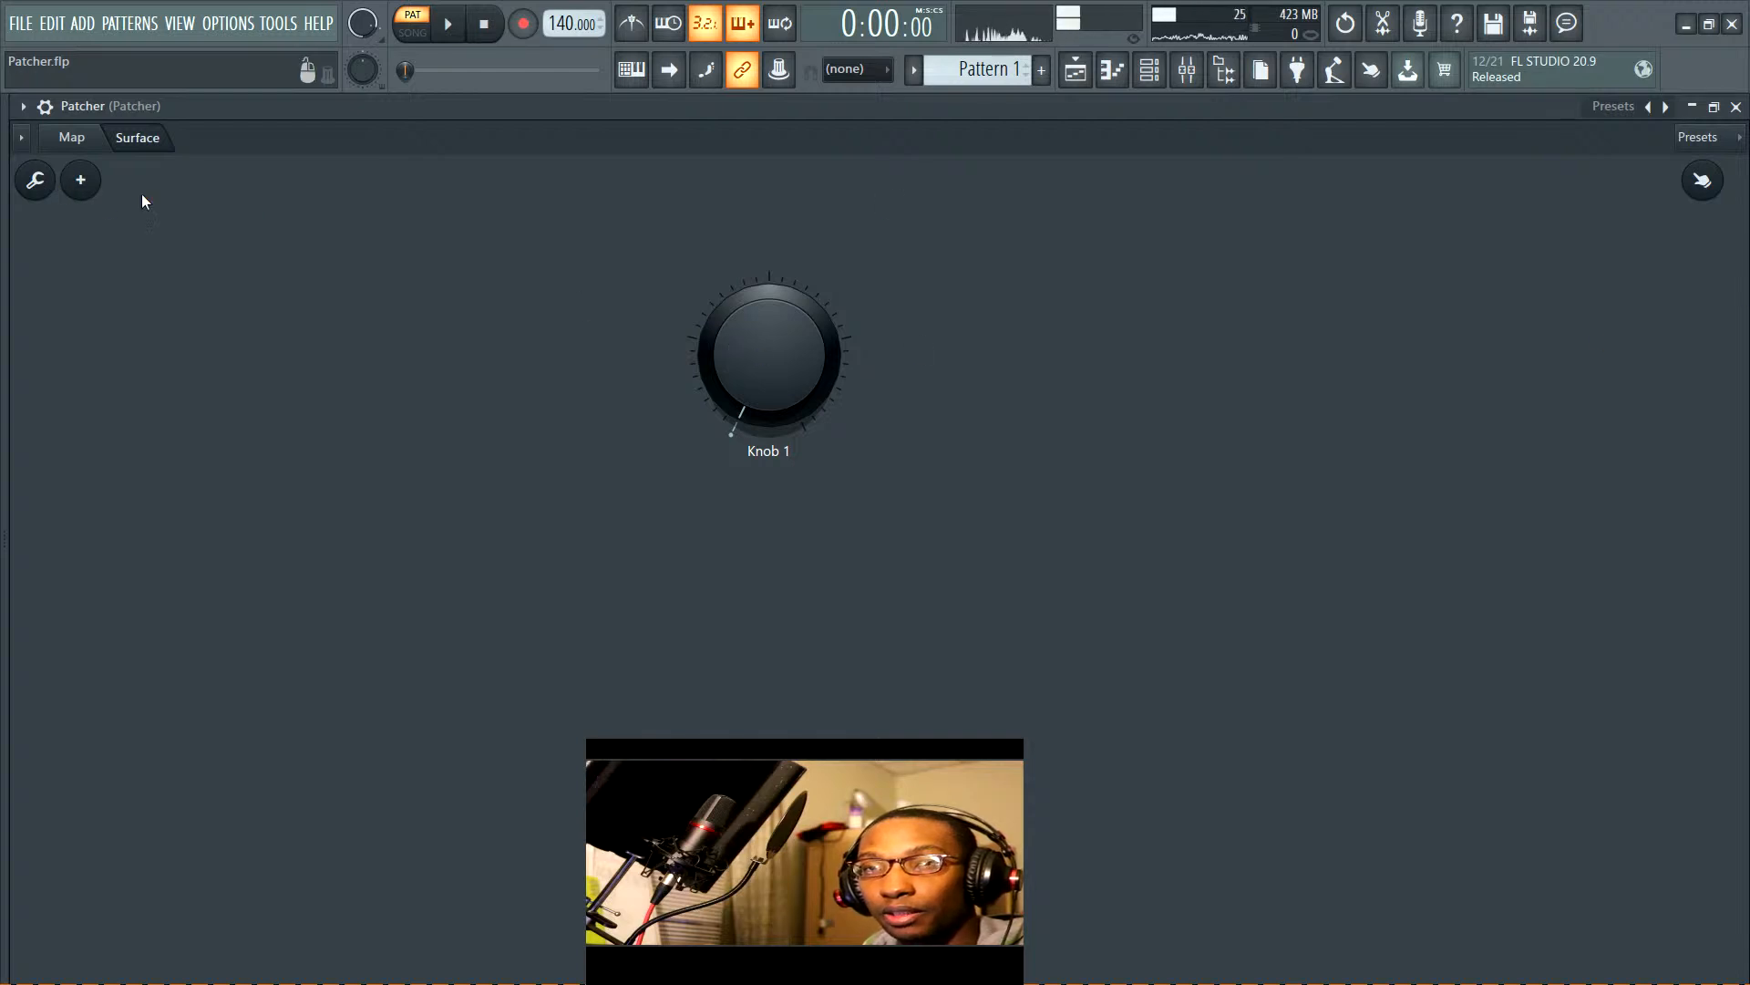
left_click(35, 180)
right_click(768, 354)
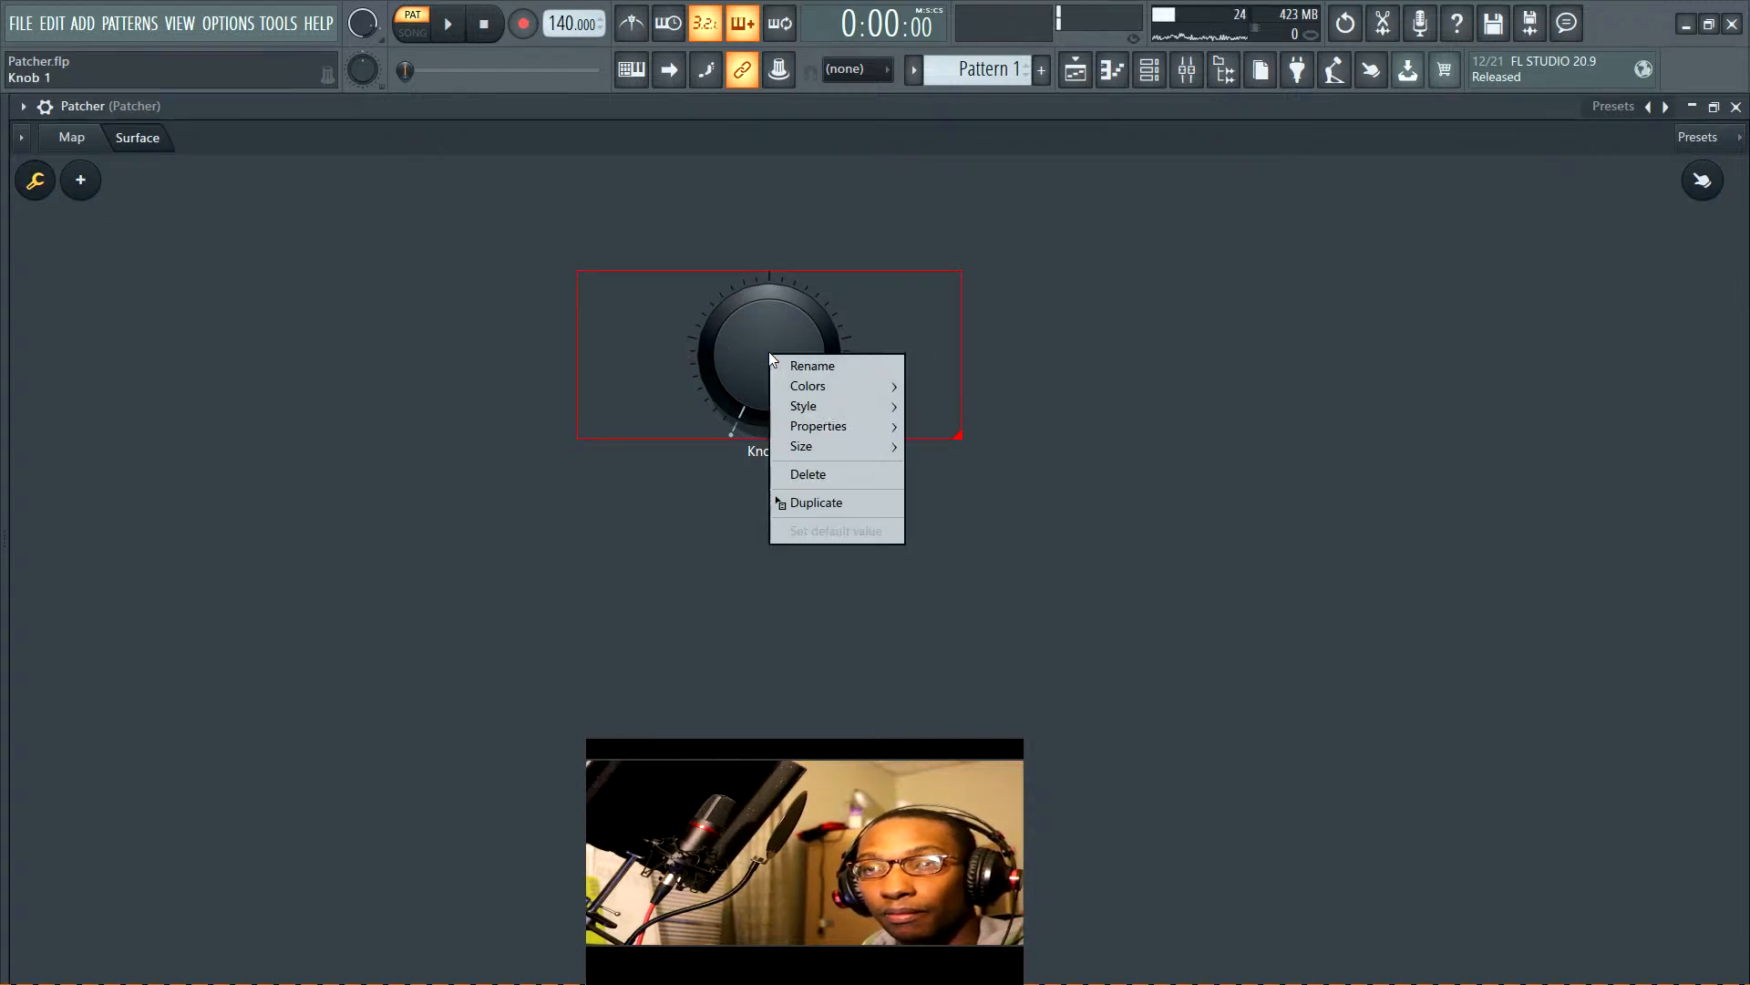
mouse_move(833, 383)
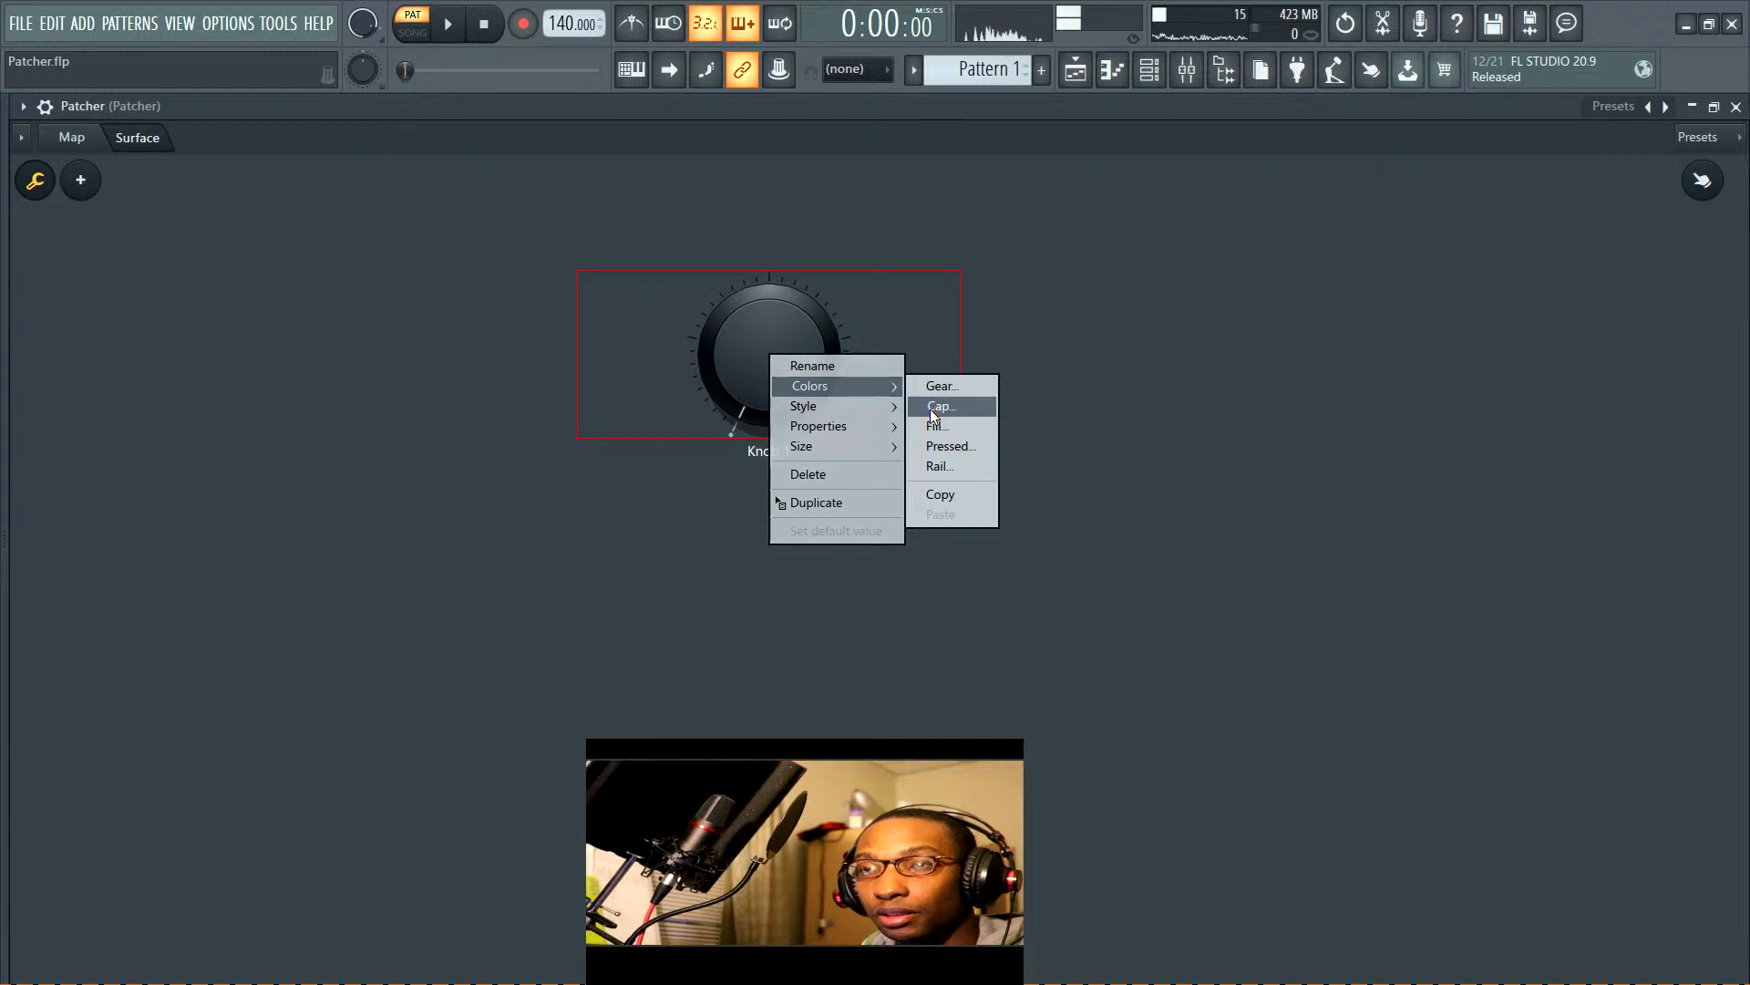
left_click(934, 406)
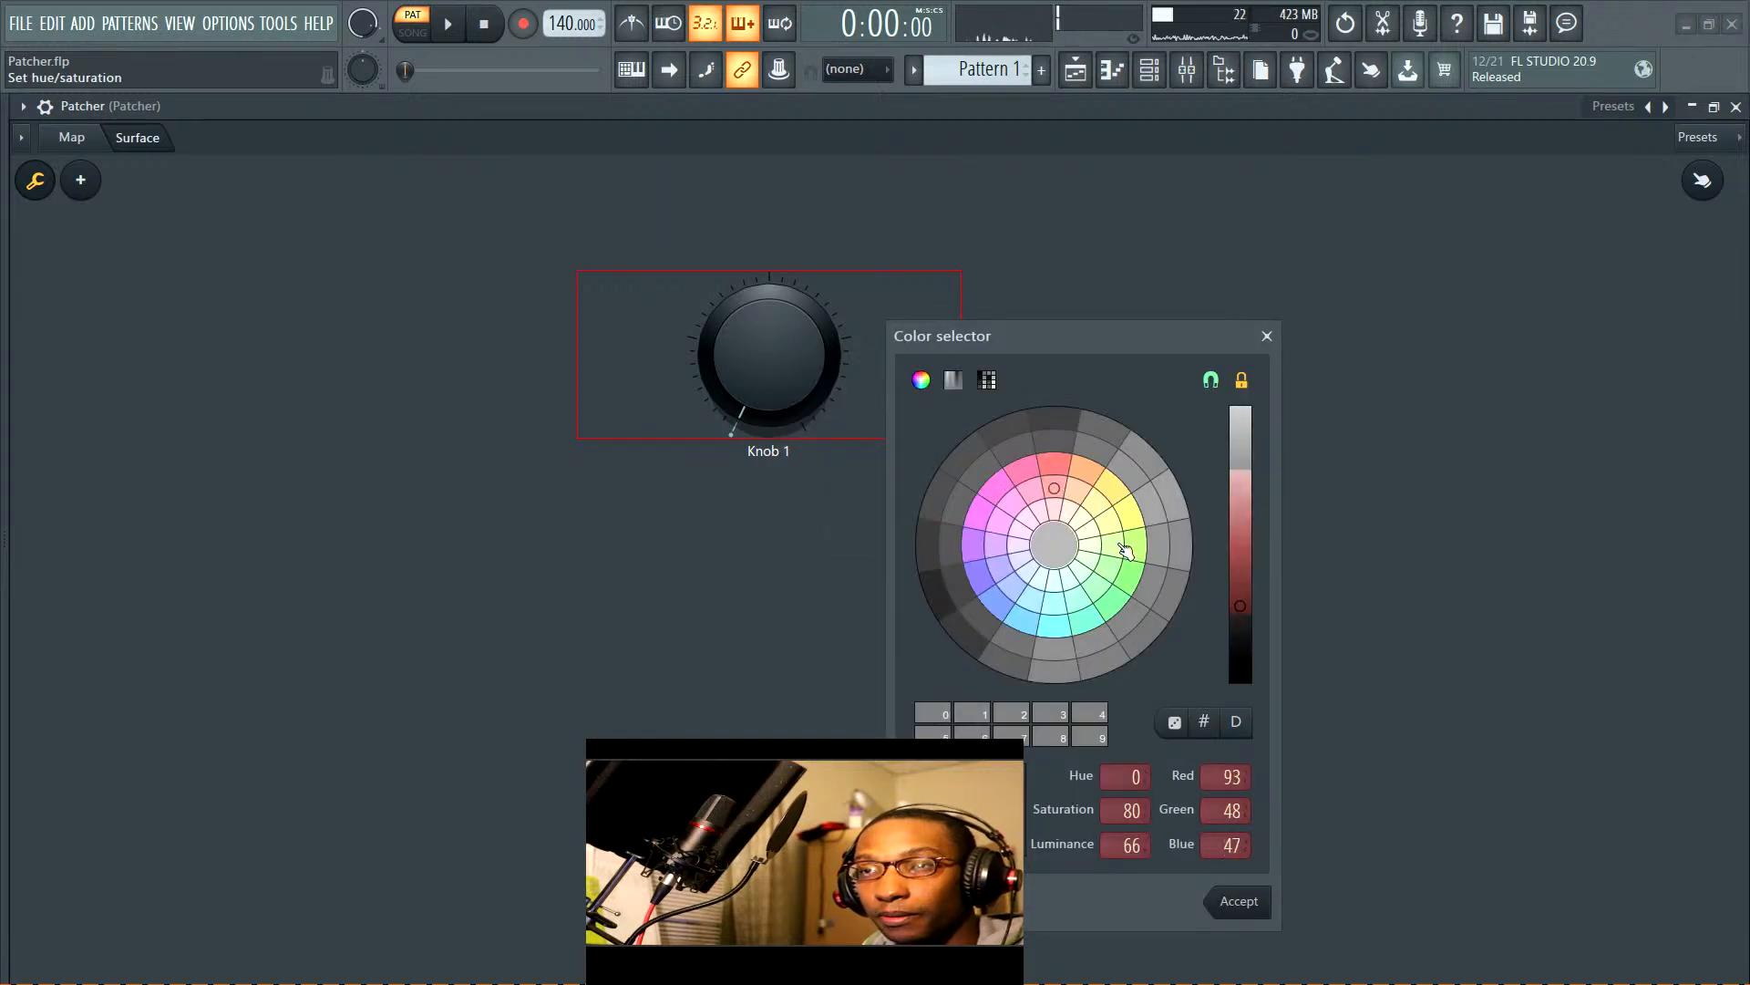
left_click(1239, 900)
Change the knob's style to Fine Black and move it slightly down on the surface
right_click(788, 343)
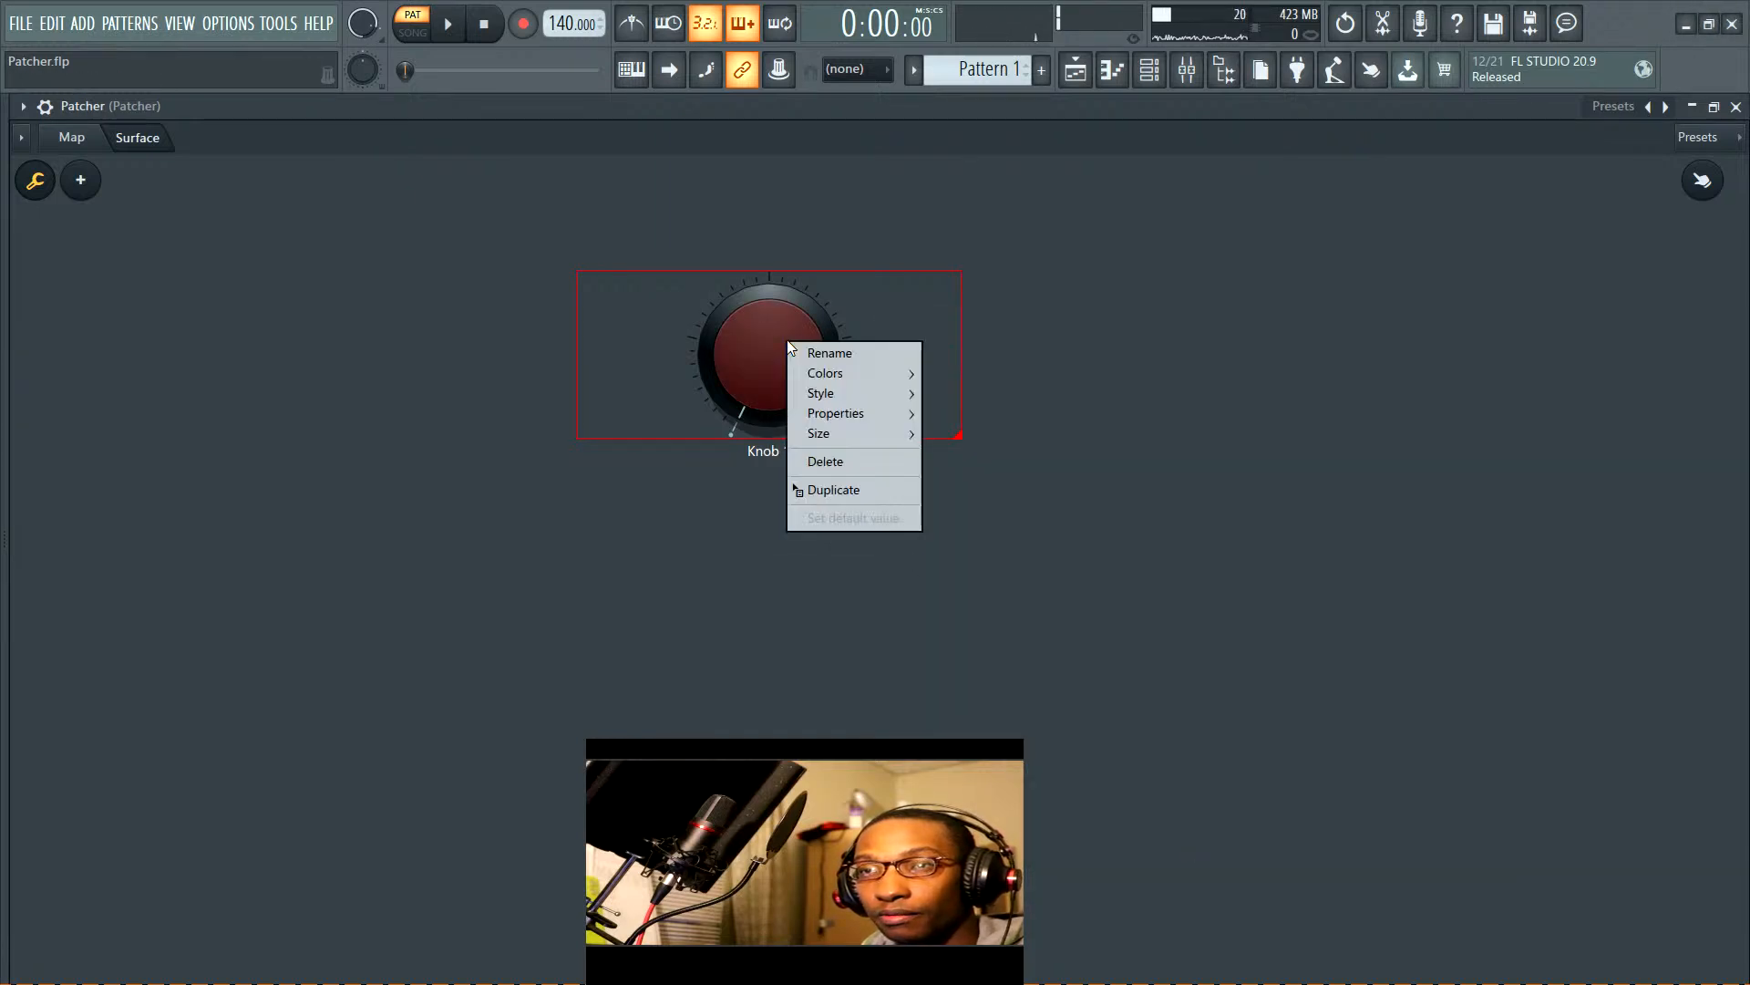
mouse_move(872, 386)
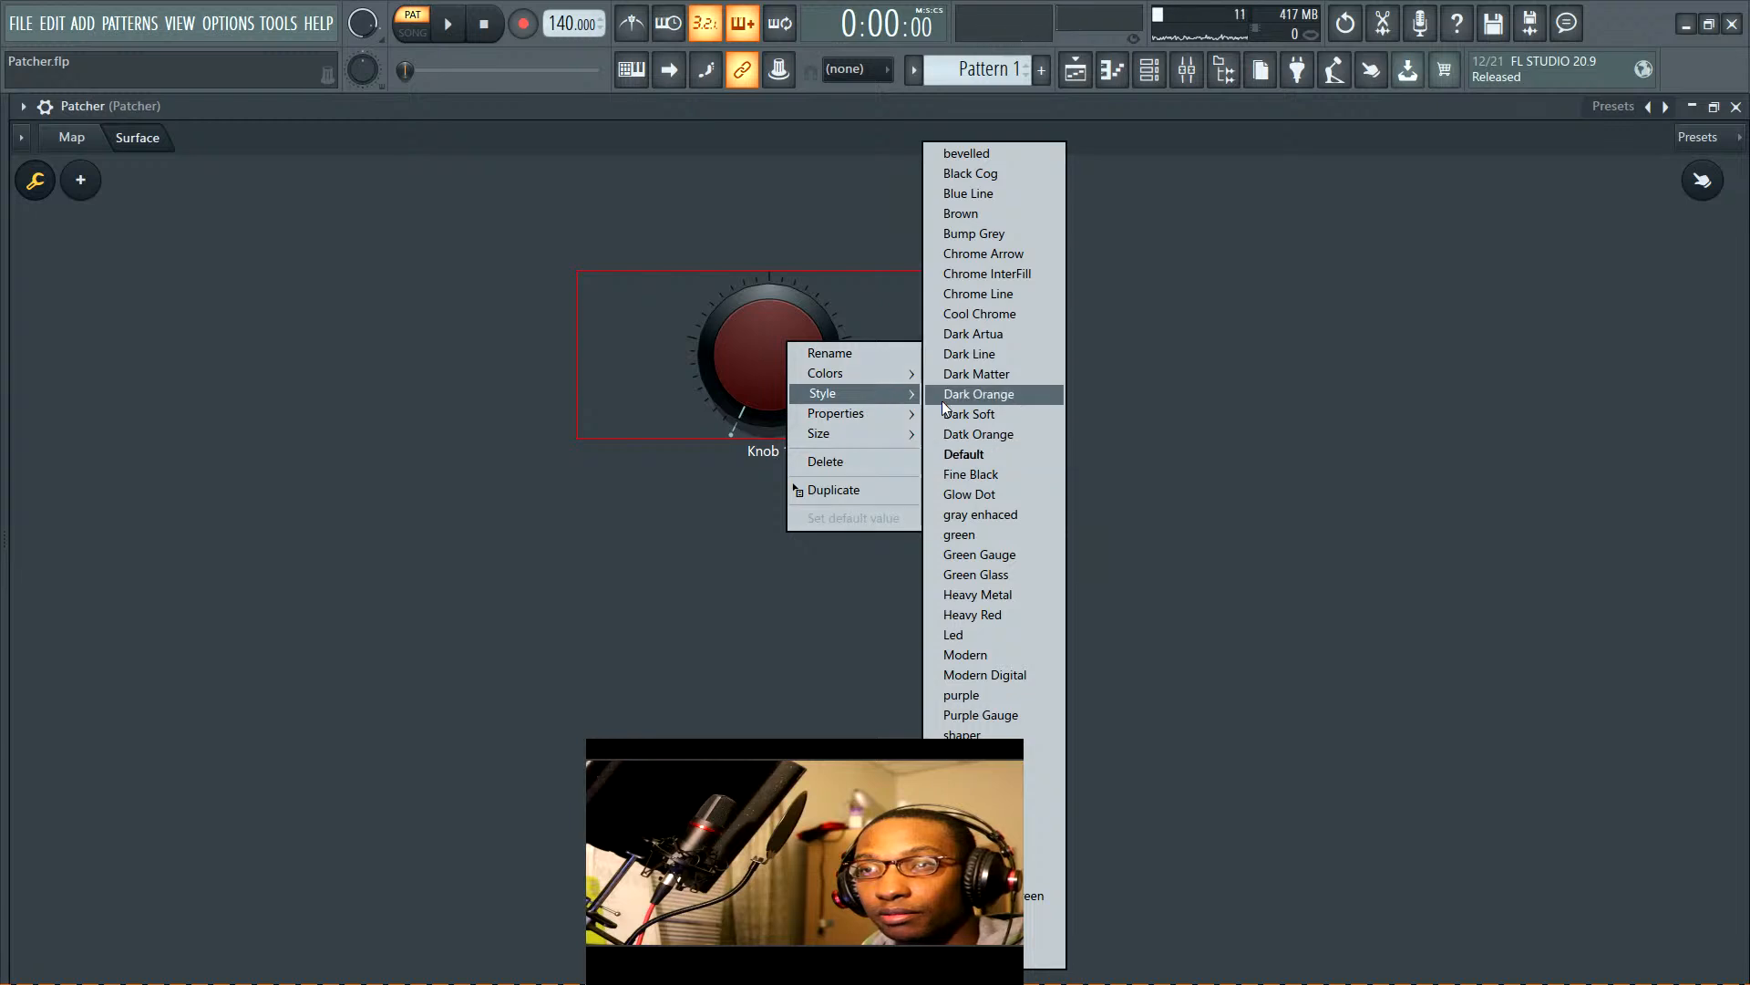
left_click(998, 477)
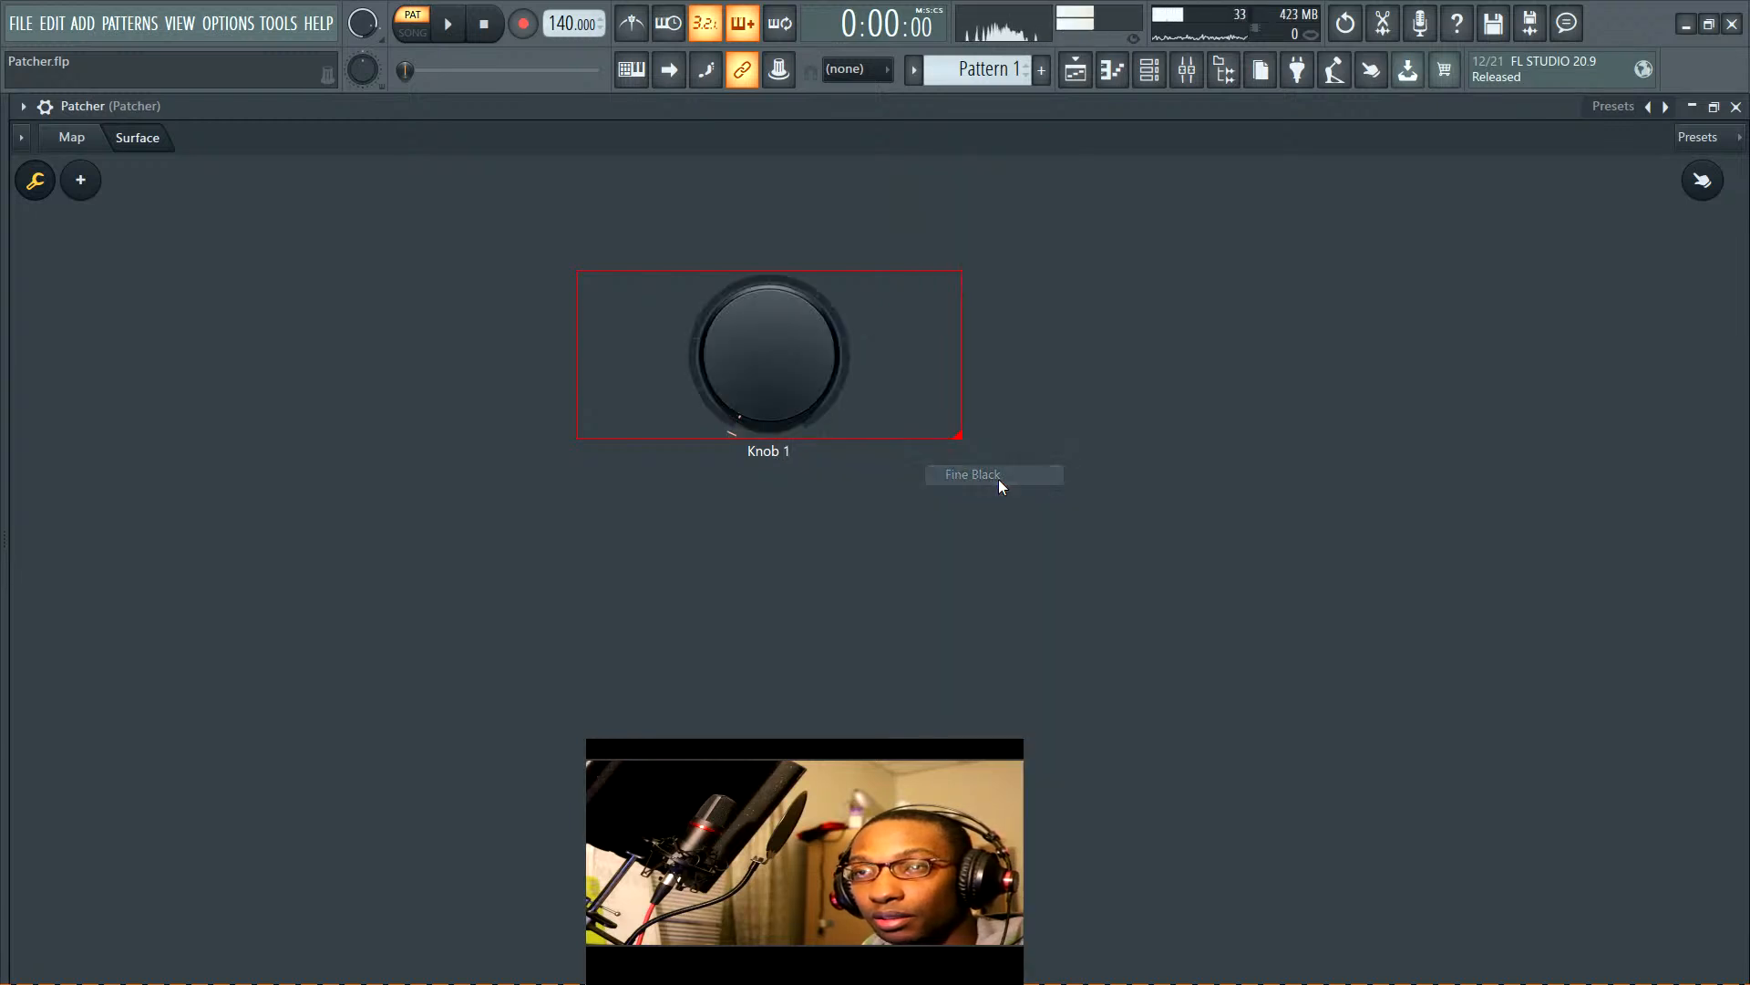
left_click_drag(747, 365, 736, 415)
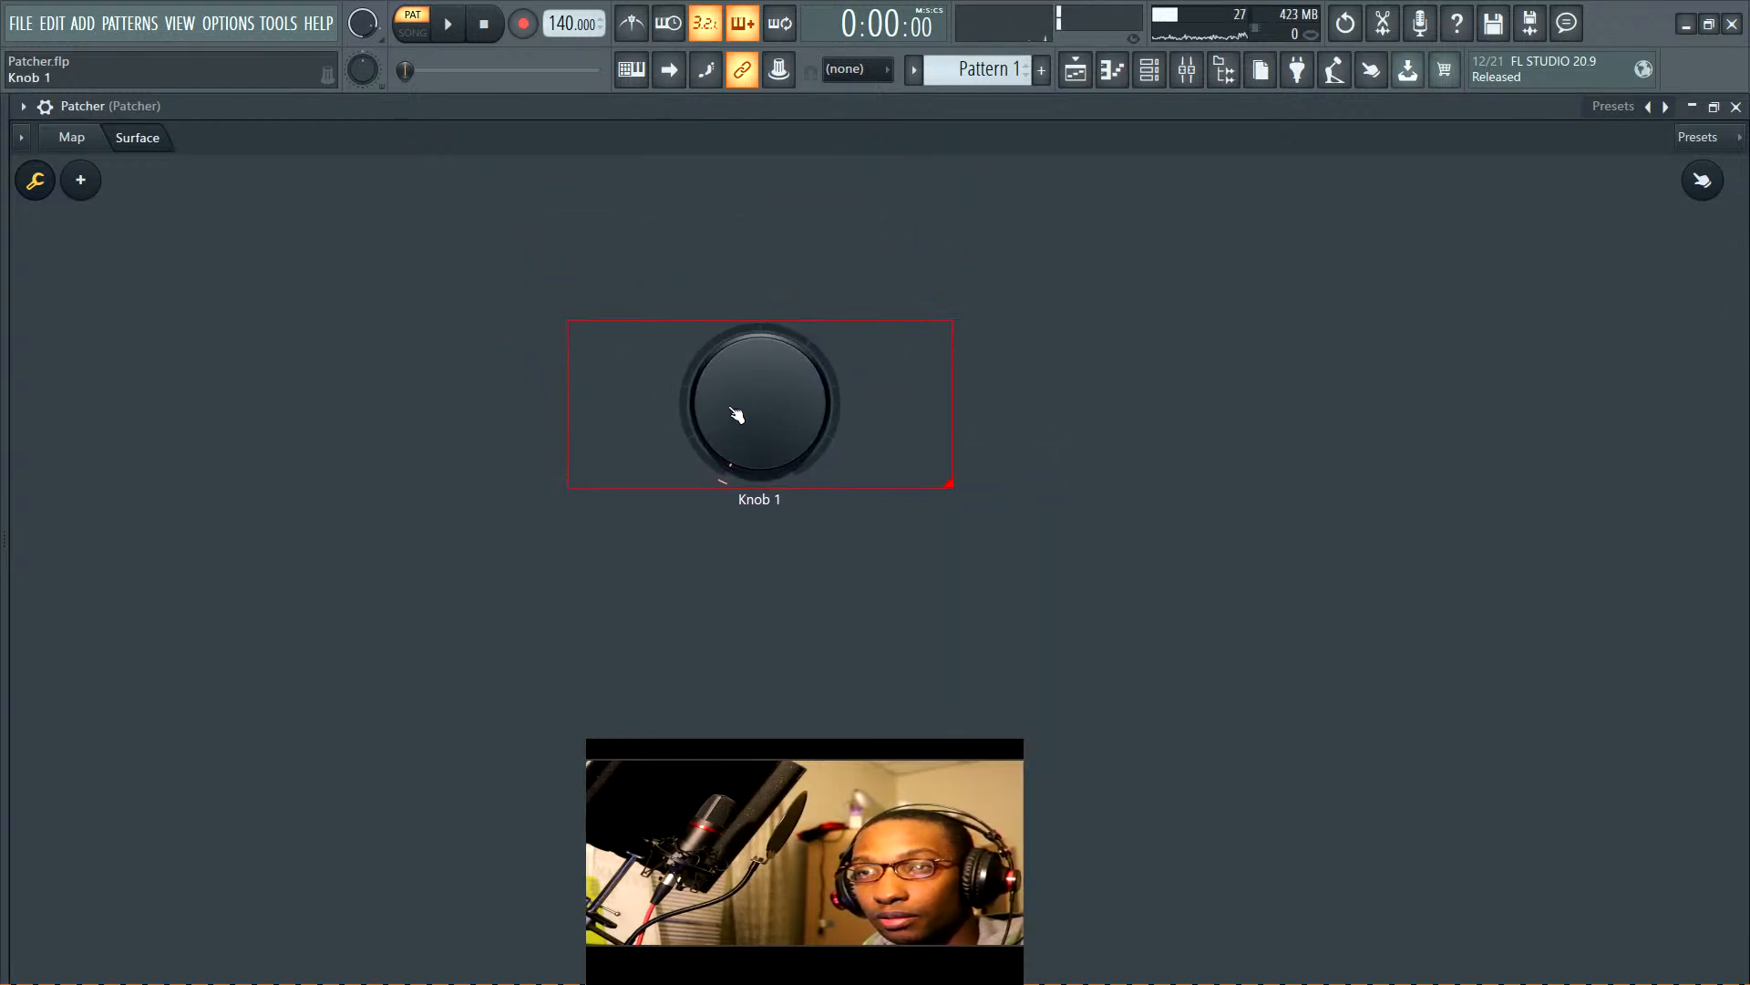
Set one of the knob's colours to a muted orange with hue 23, saturation 120 and luminance 156
right_click(737, 415)
mouse_move(816, 465)
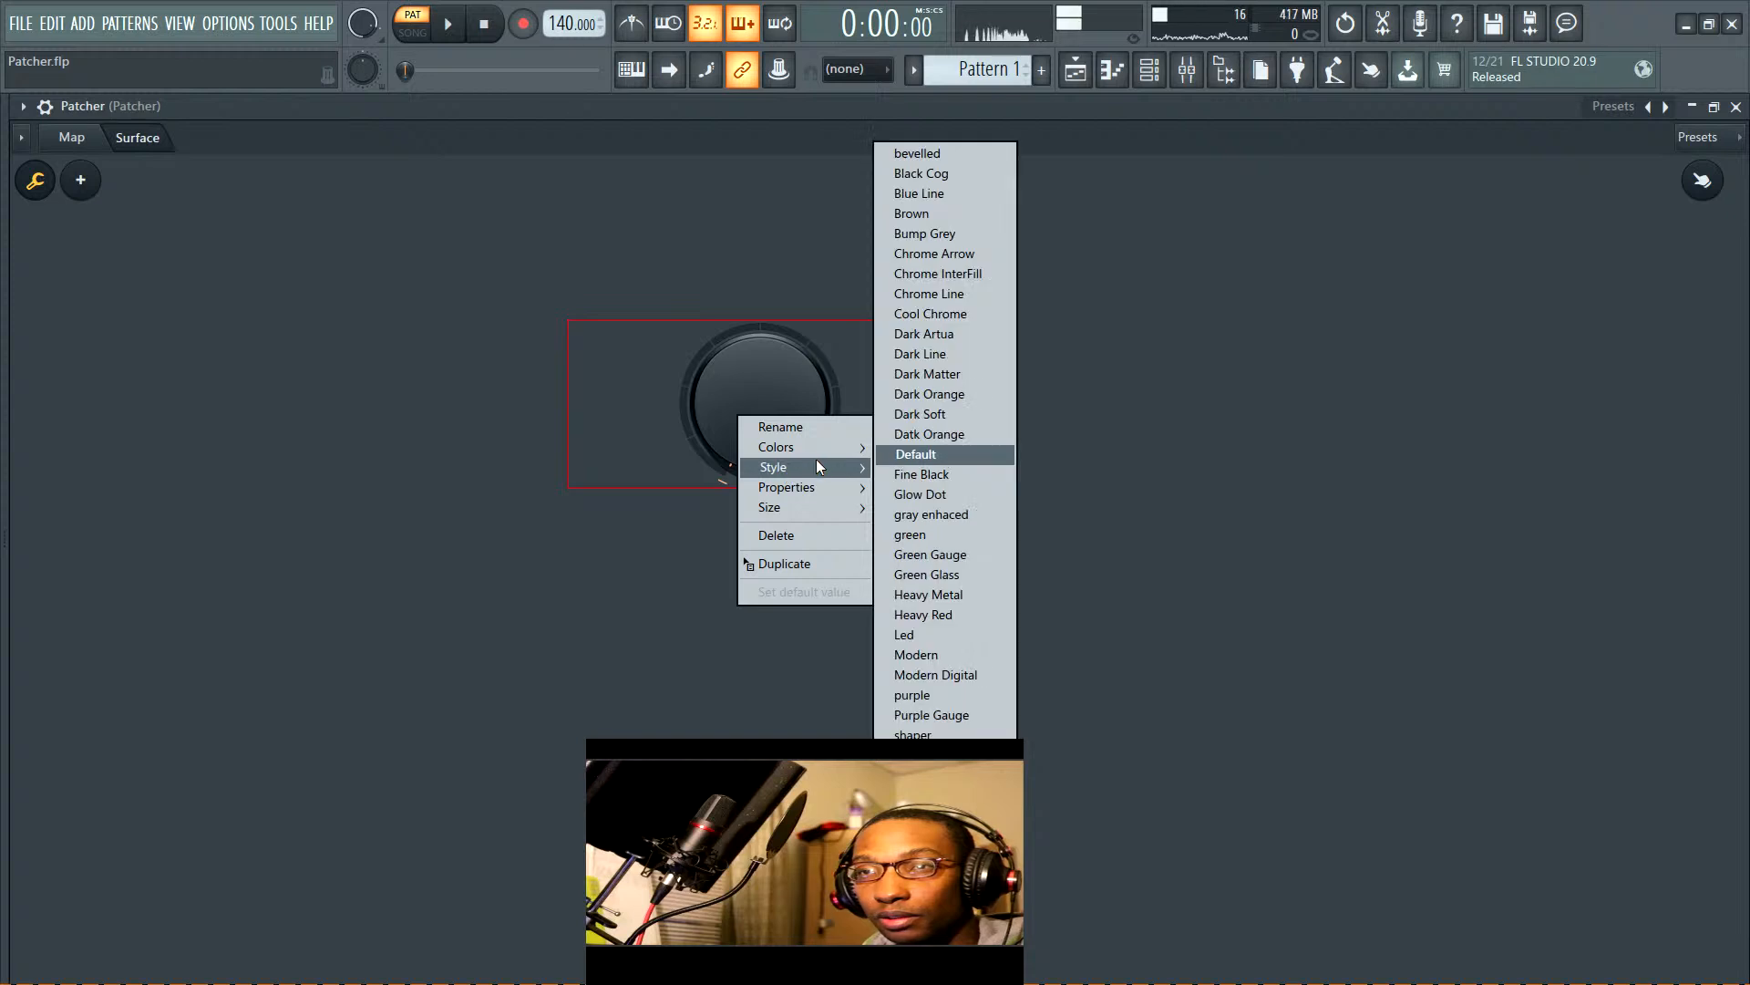
left_click(903, 470)
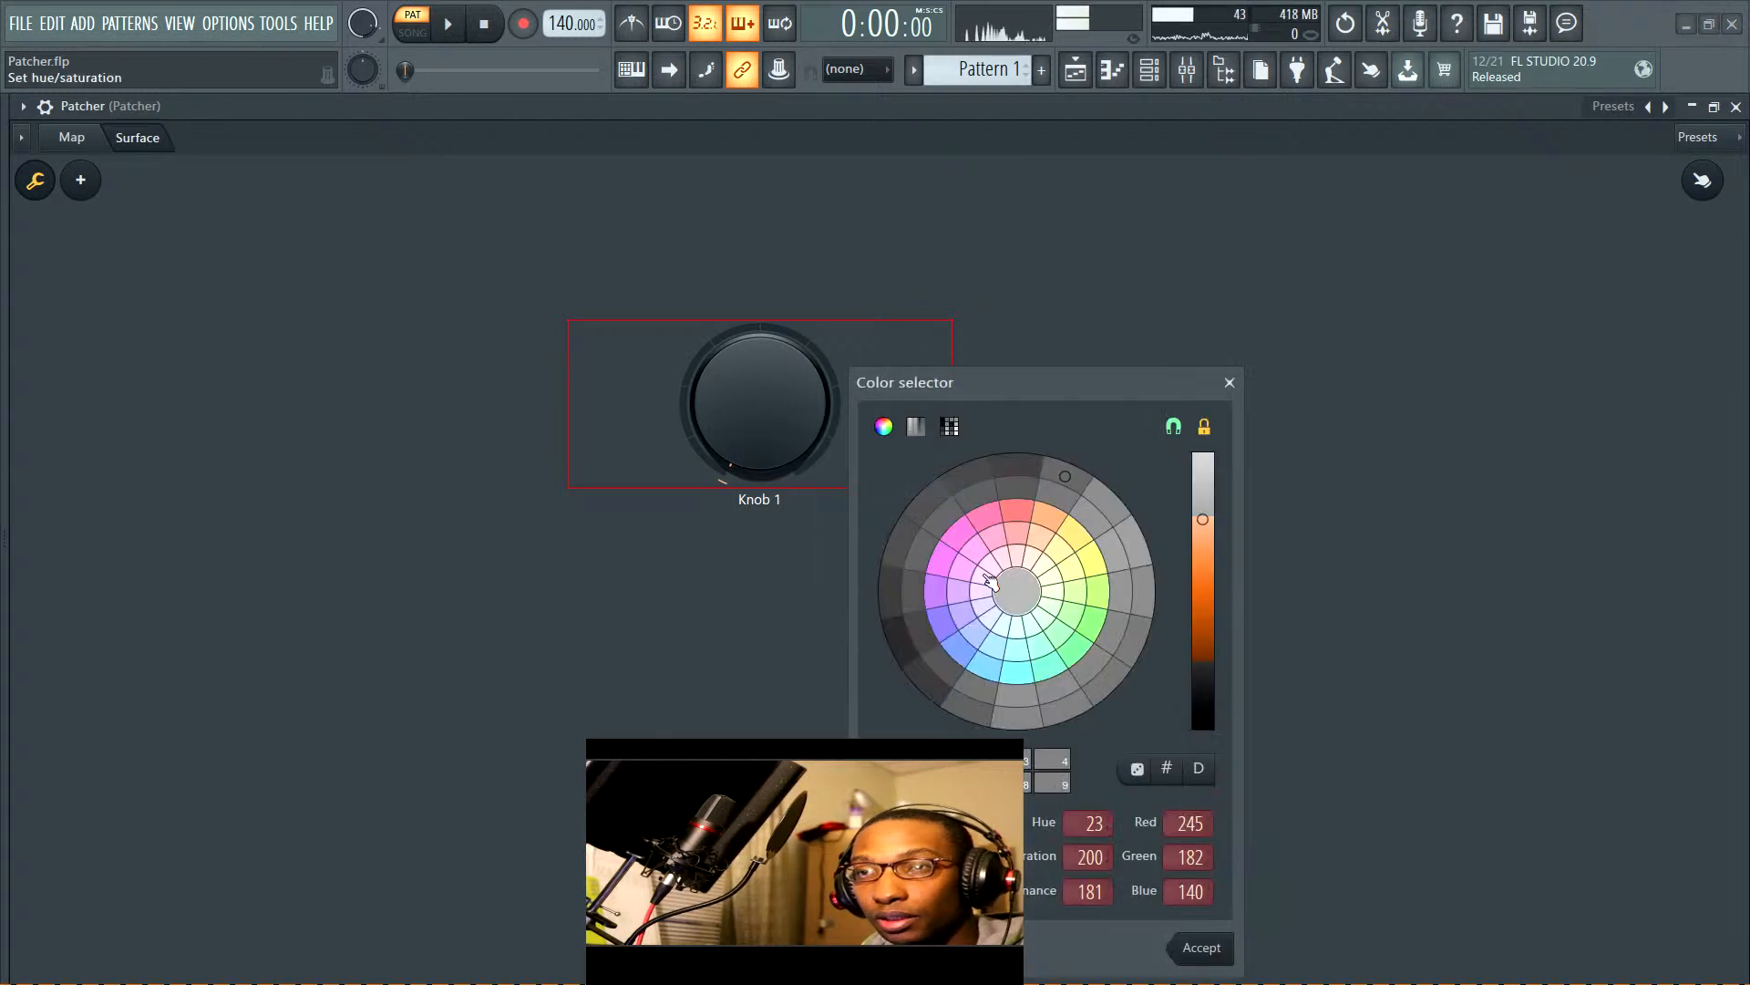
left_click(1202, 548)
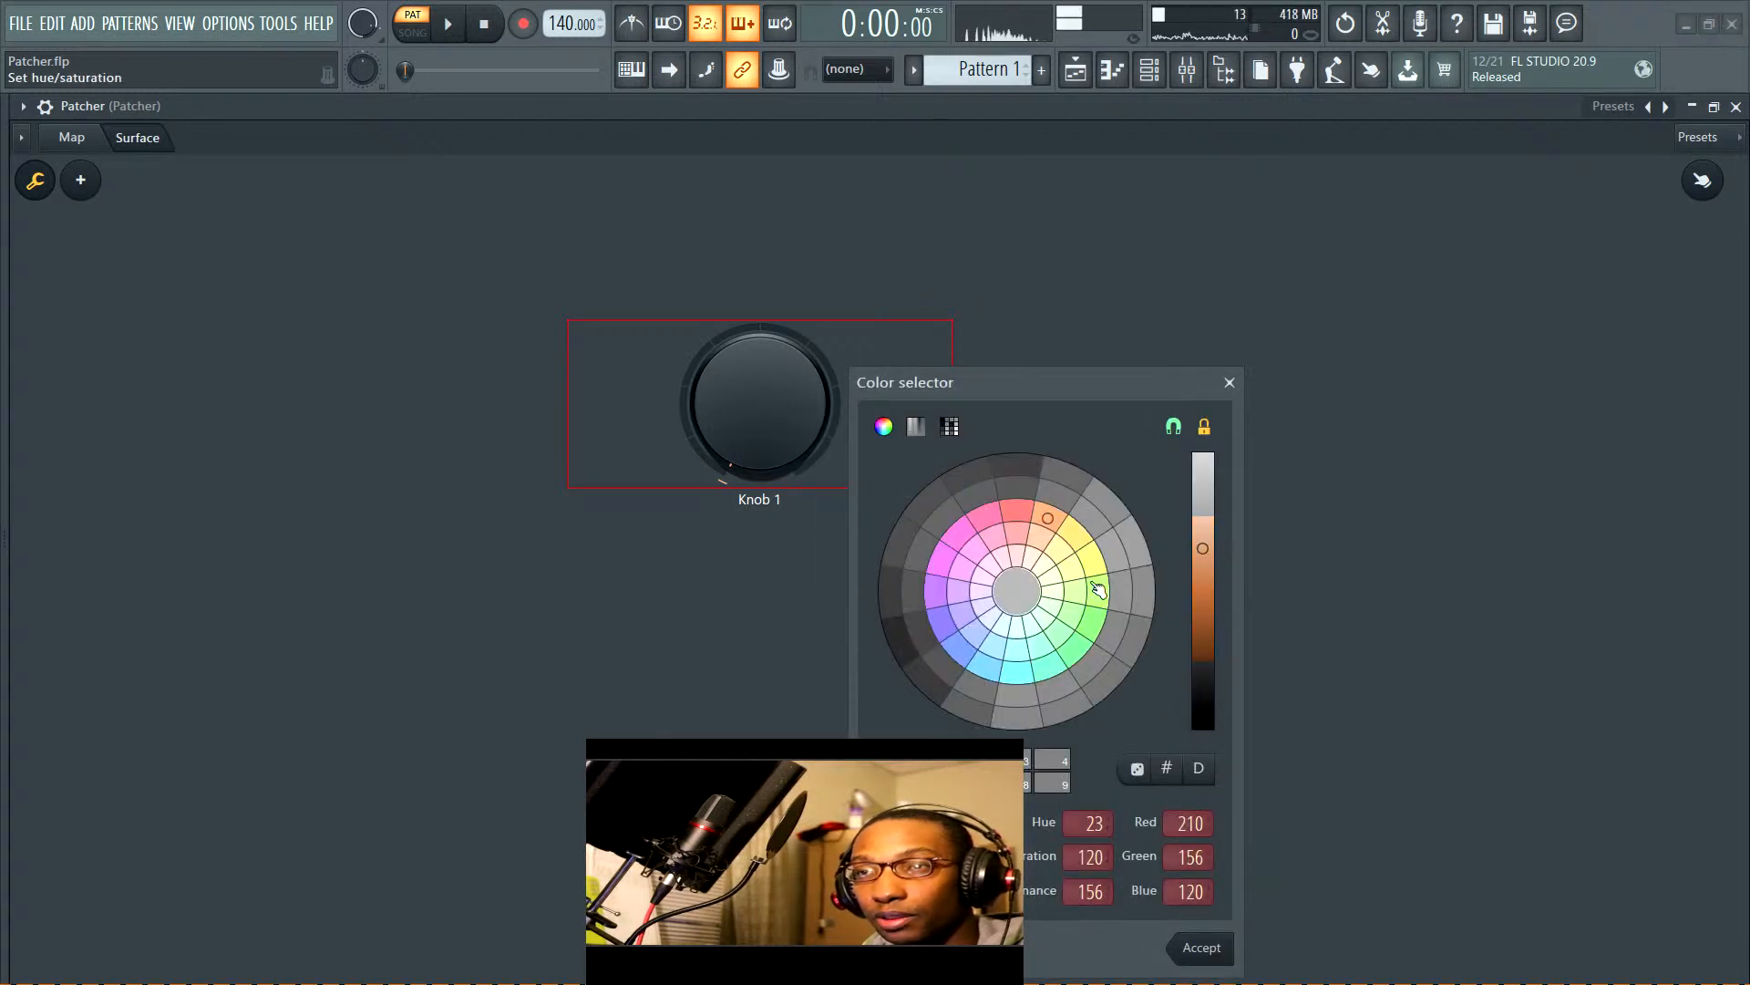
left_click(1199, 945)
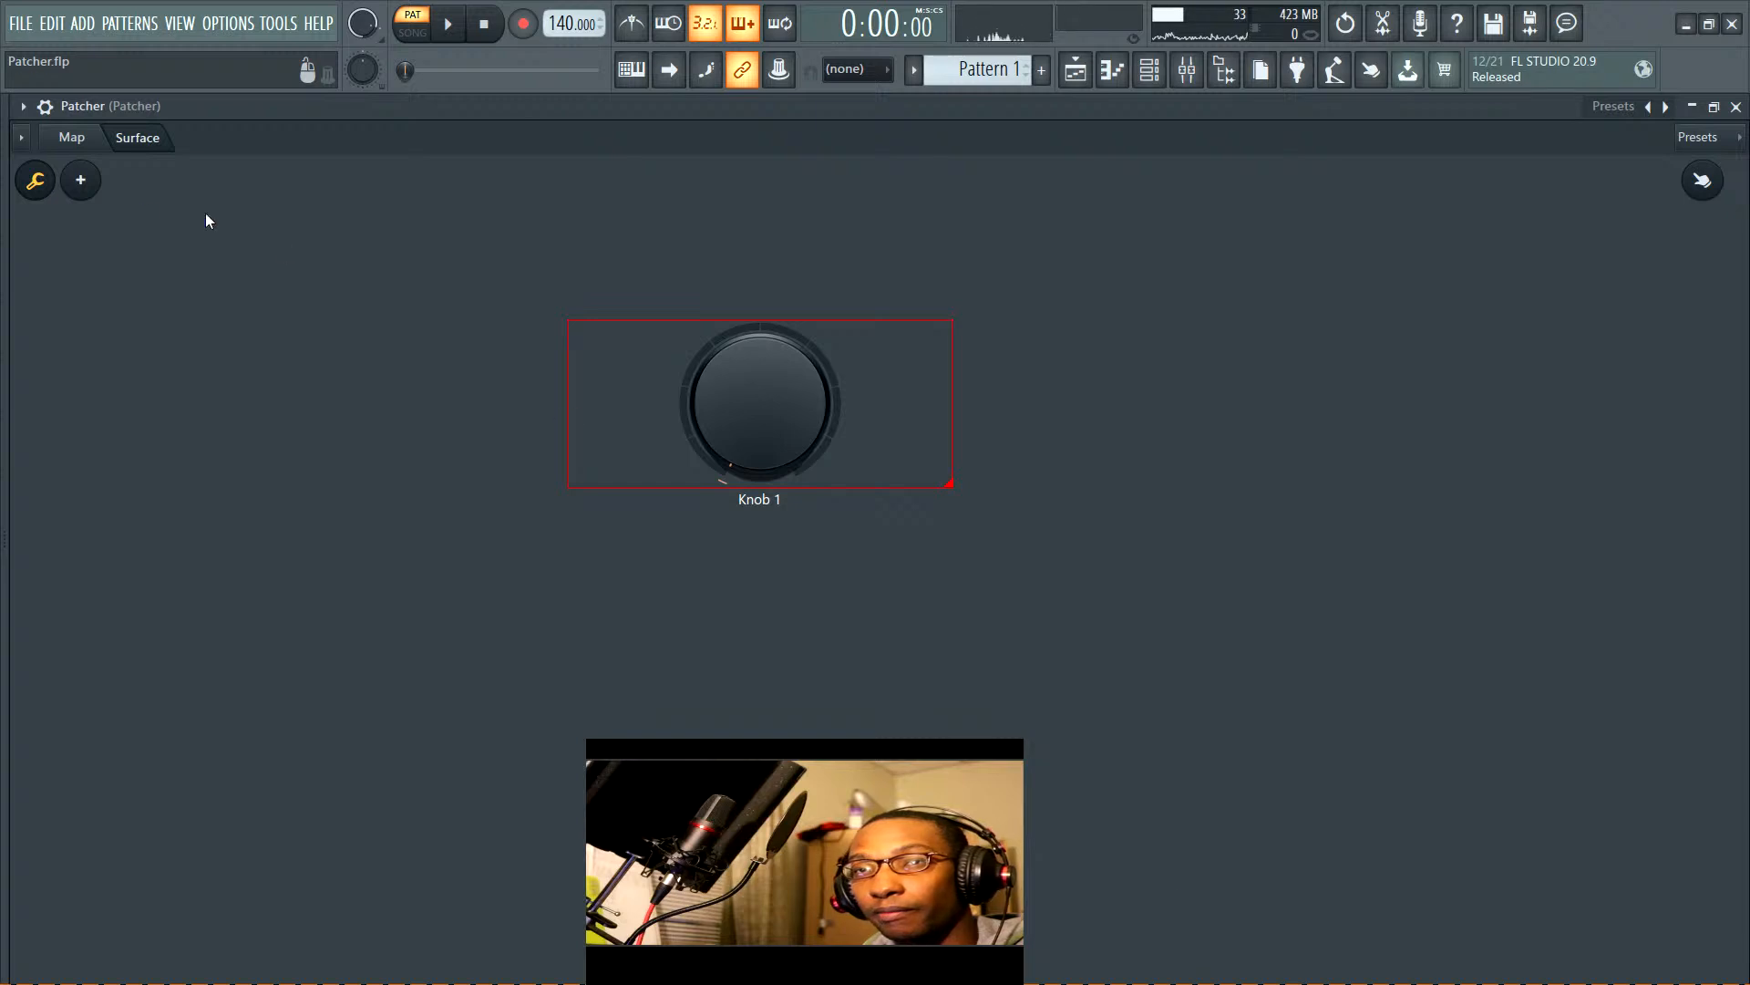
Leave surface edit mode and try out the knob by turning it to 18%
left_click(34, 180)
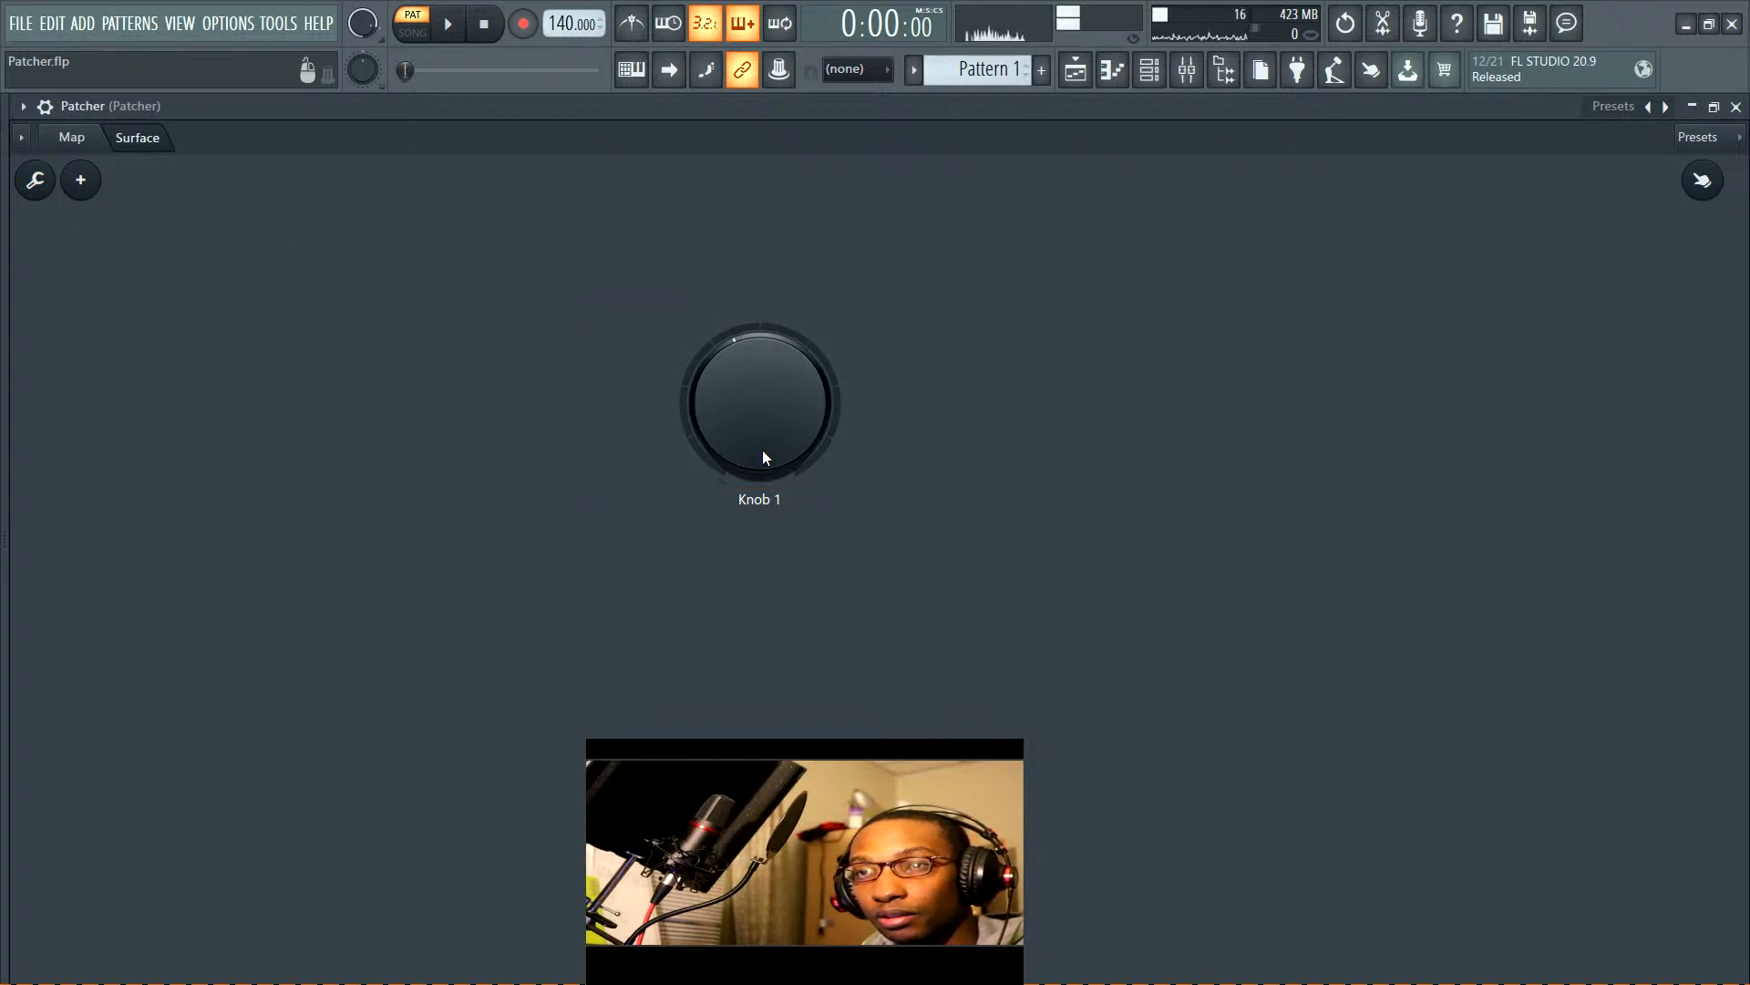
right_click(760, 409)
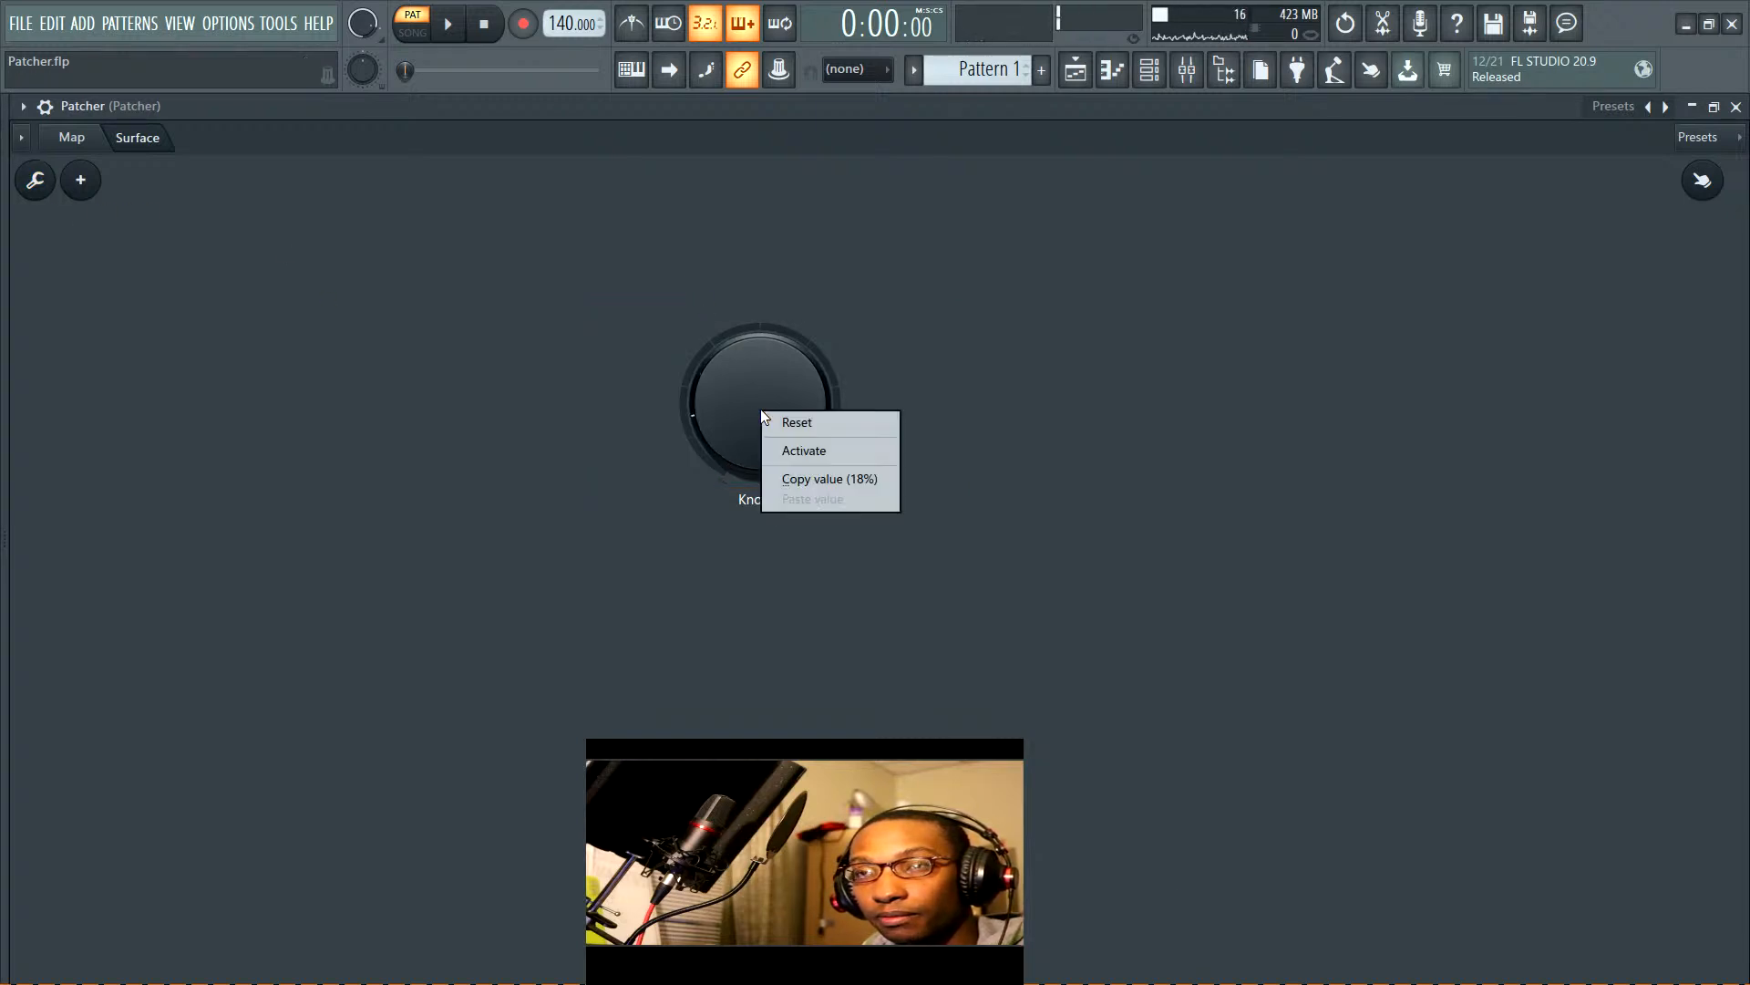
left_click(713, 403)
mouse_move(3, 239)
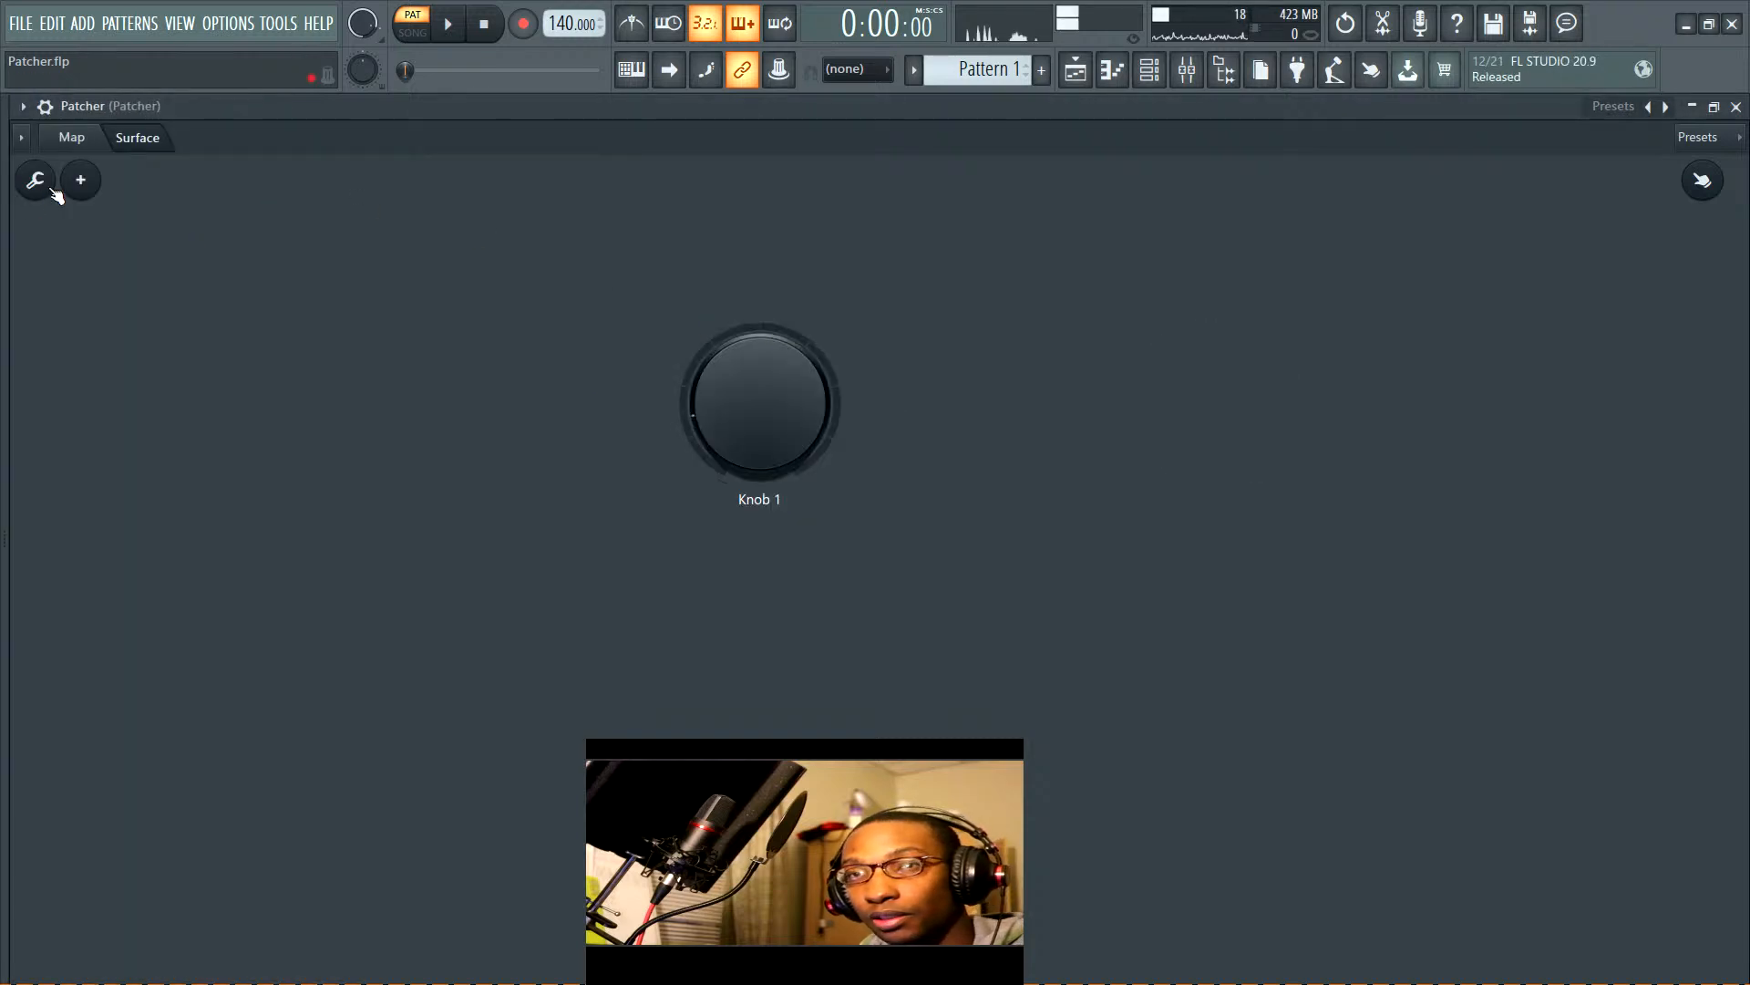
Re-enter surface edit mode and set the Fine Black knob's cap colour to dark red
left_click(35, 180)
right_click(739, 401)
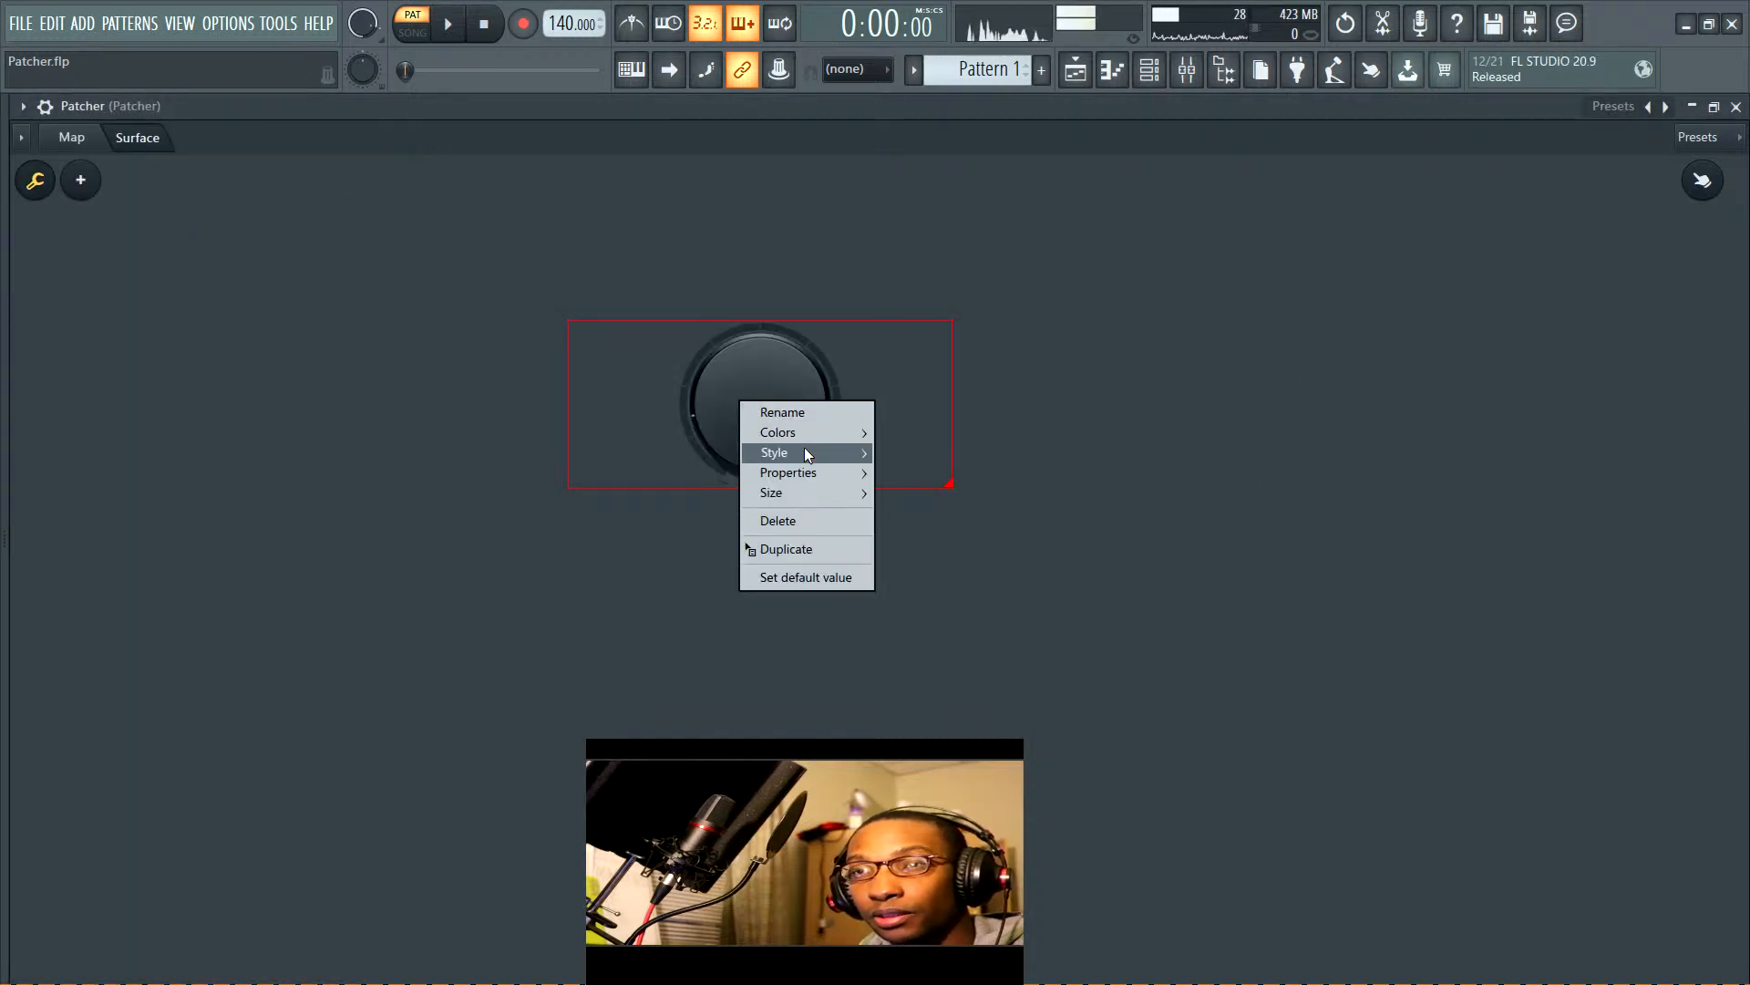
mouse_move(825, 438)
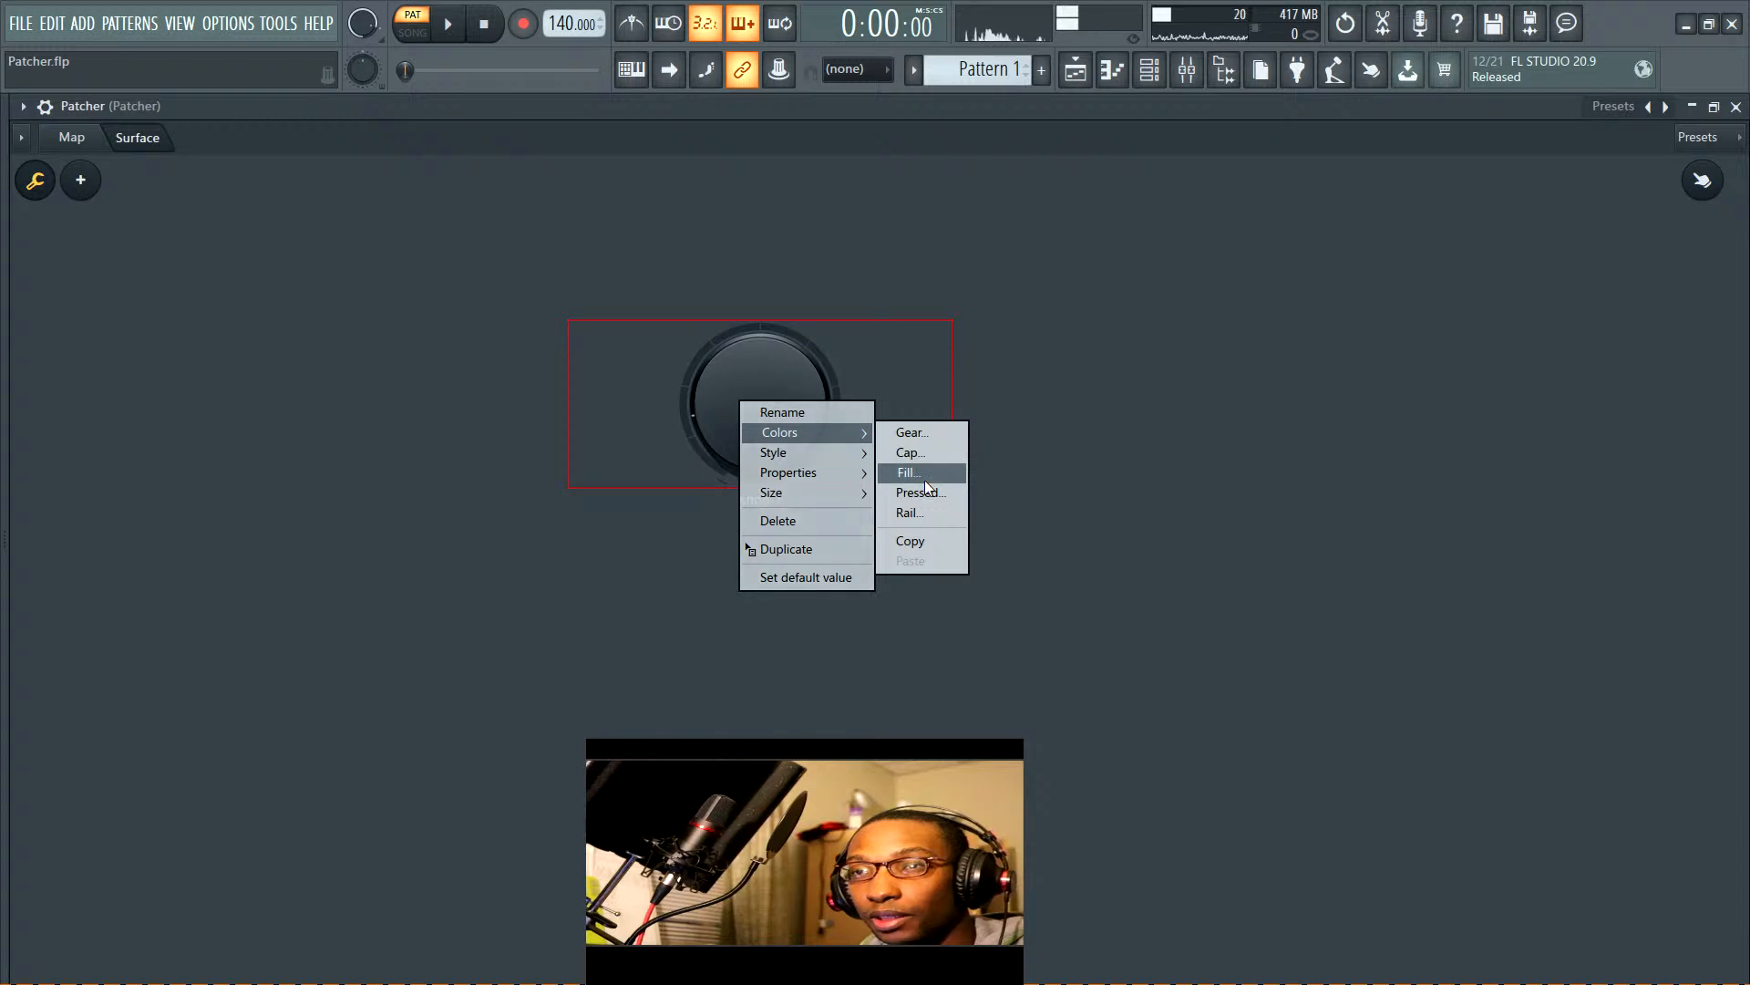
left_click(912, 452)
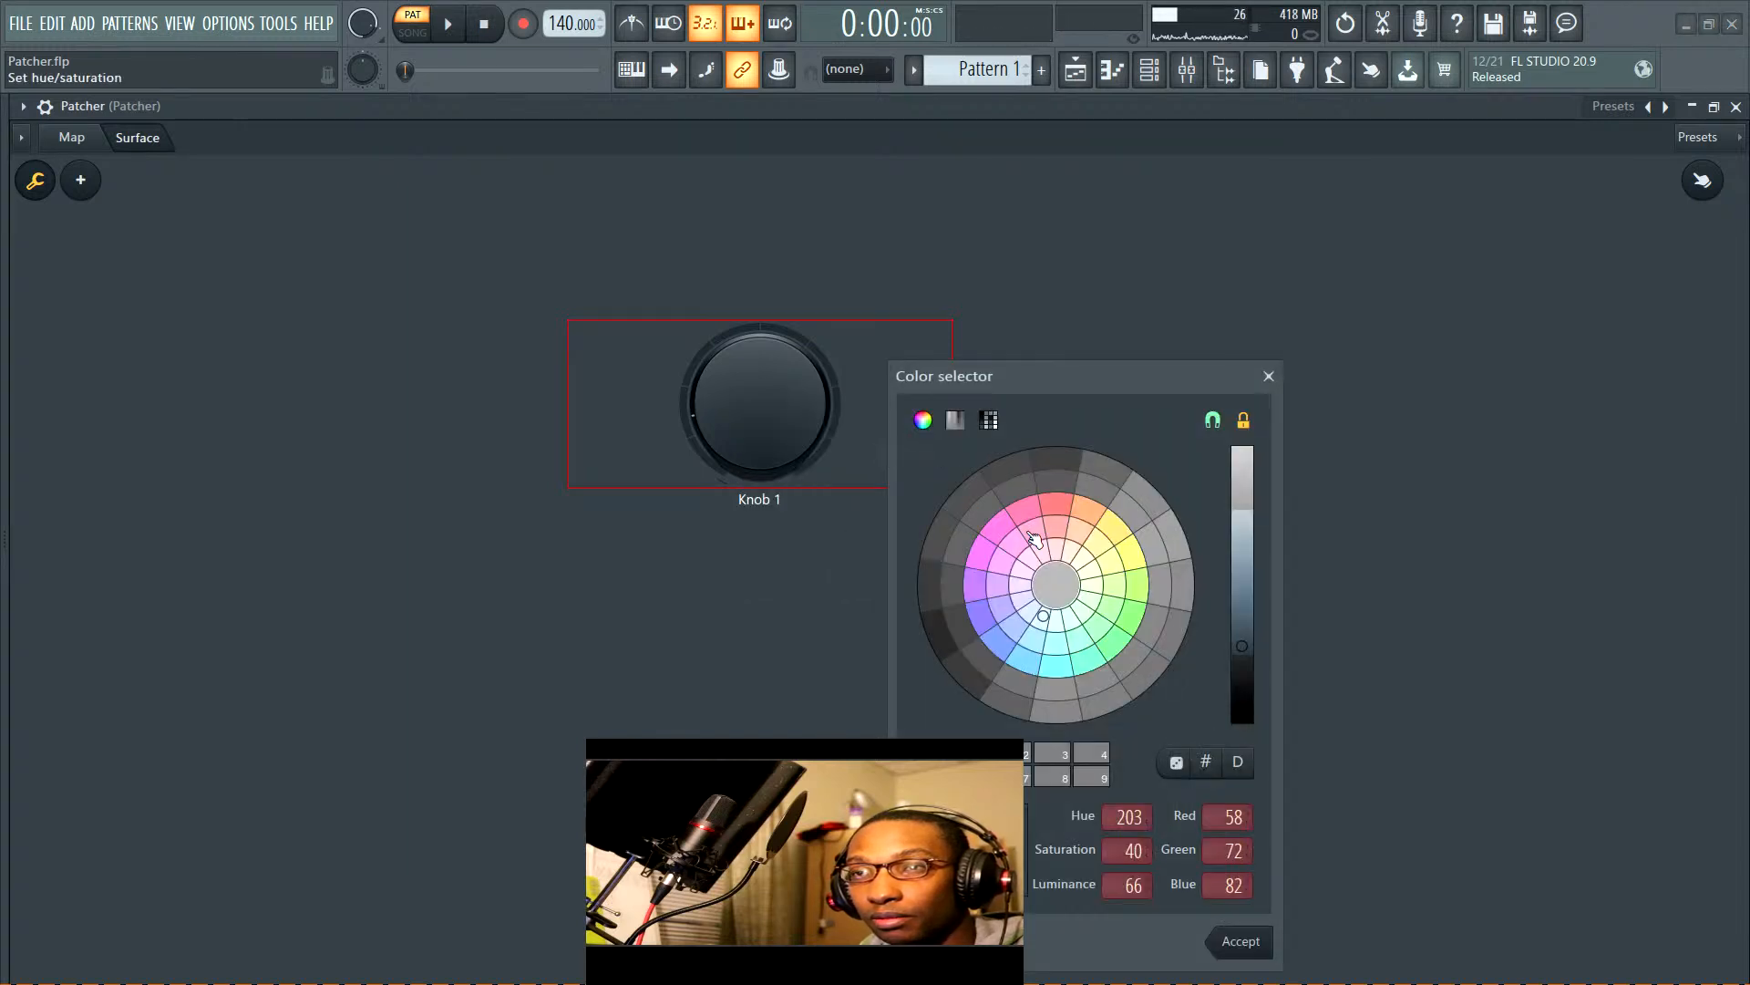
left_click(1240, 939)
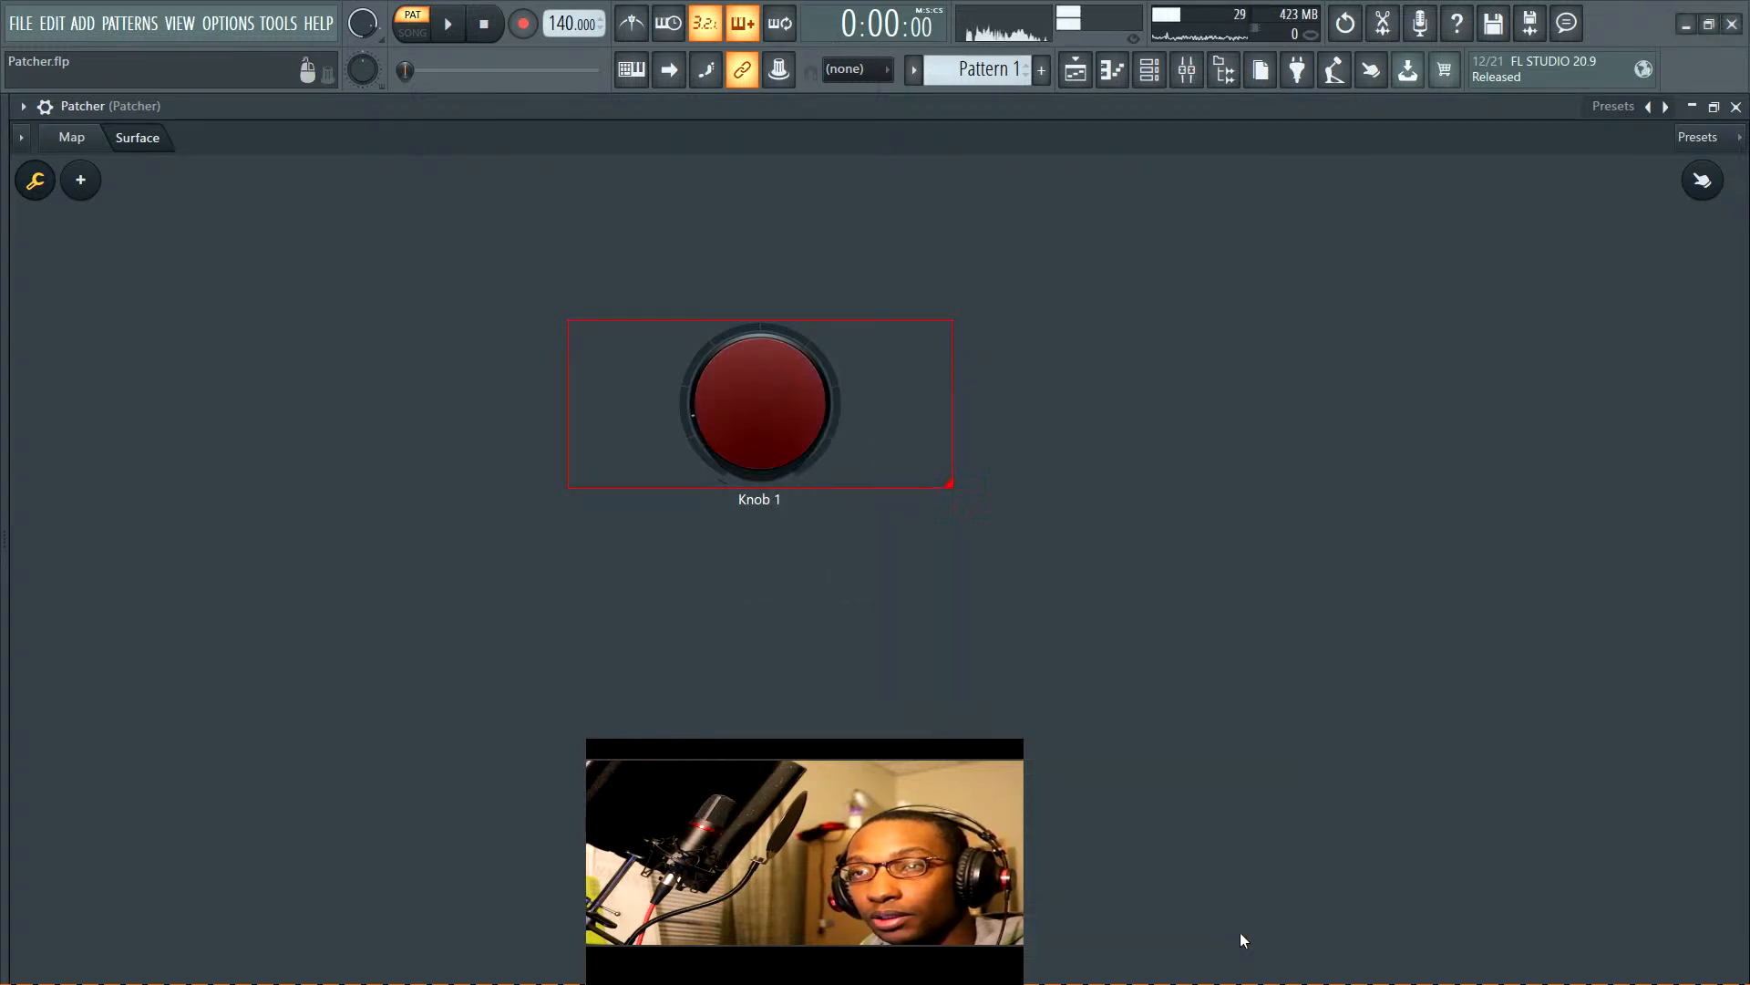
Set the knob's gear colour to dark pink with hue 338, saturation 120 and luminance 66
right_click(741, 413)
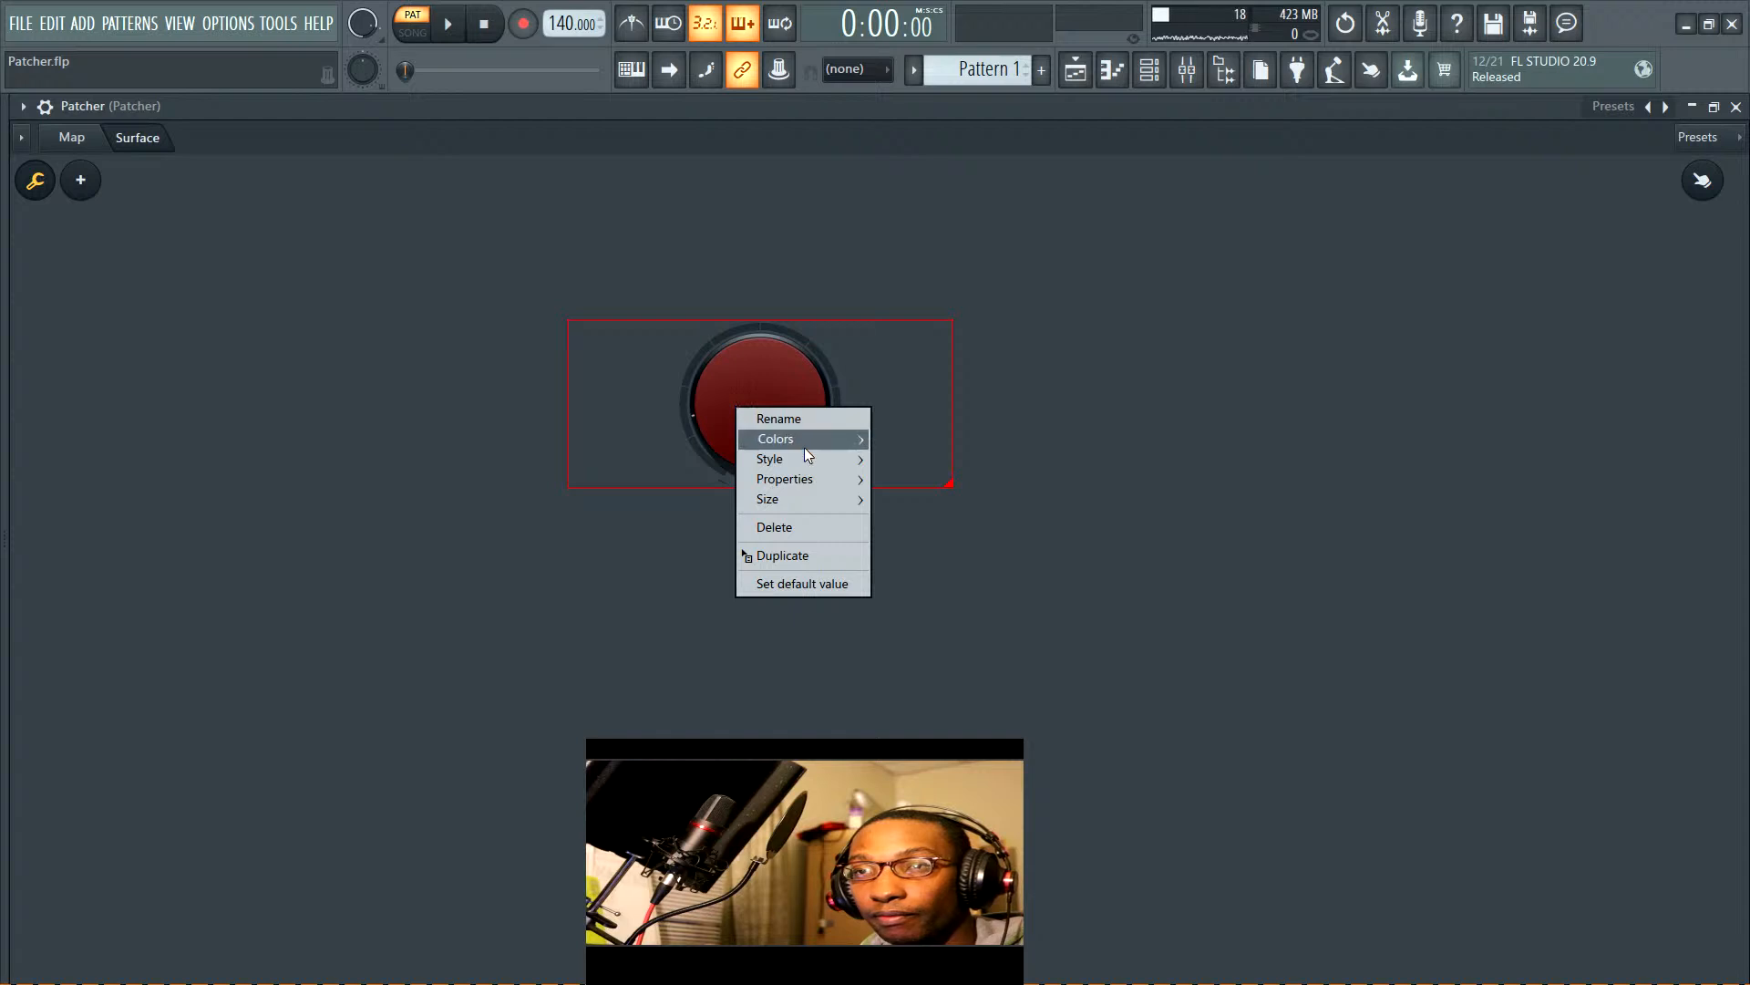
mouse_move(806, 441)
left_click(903, 442)
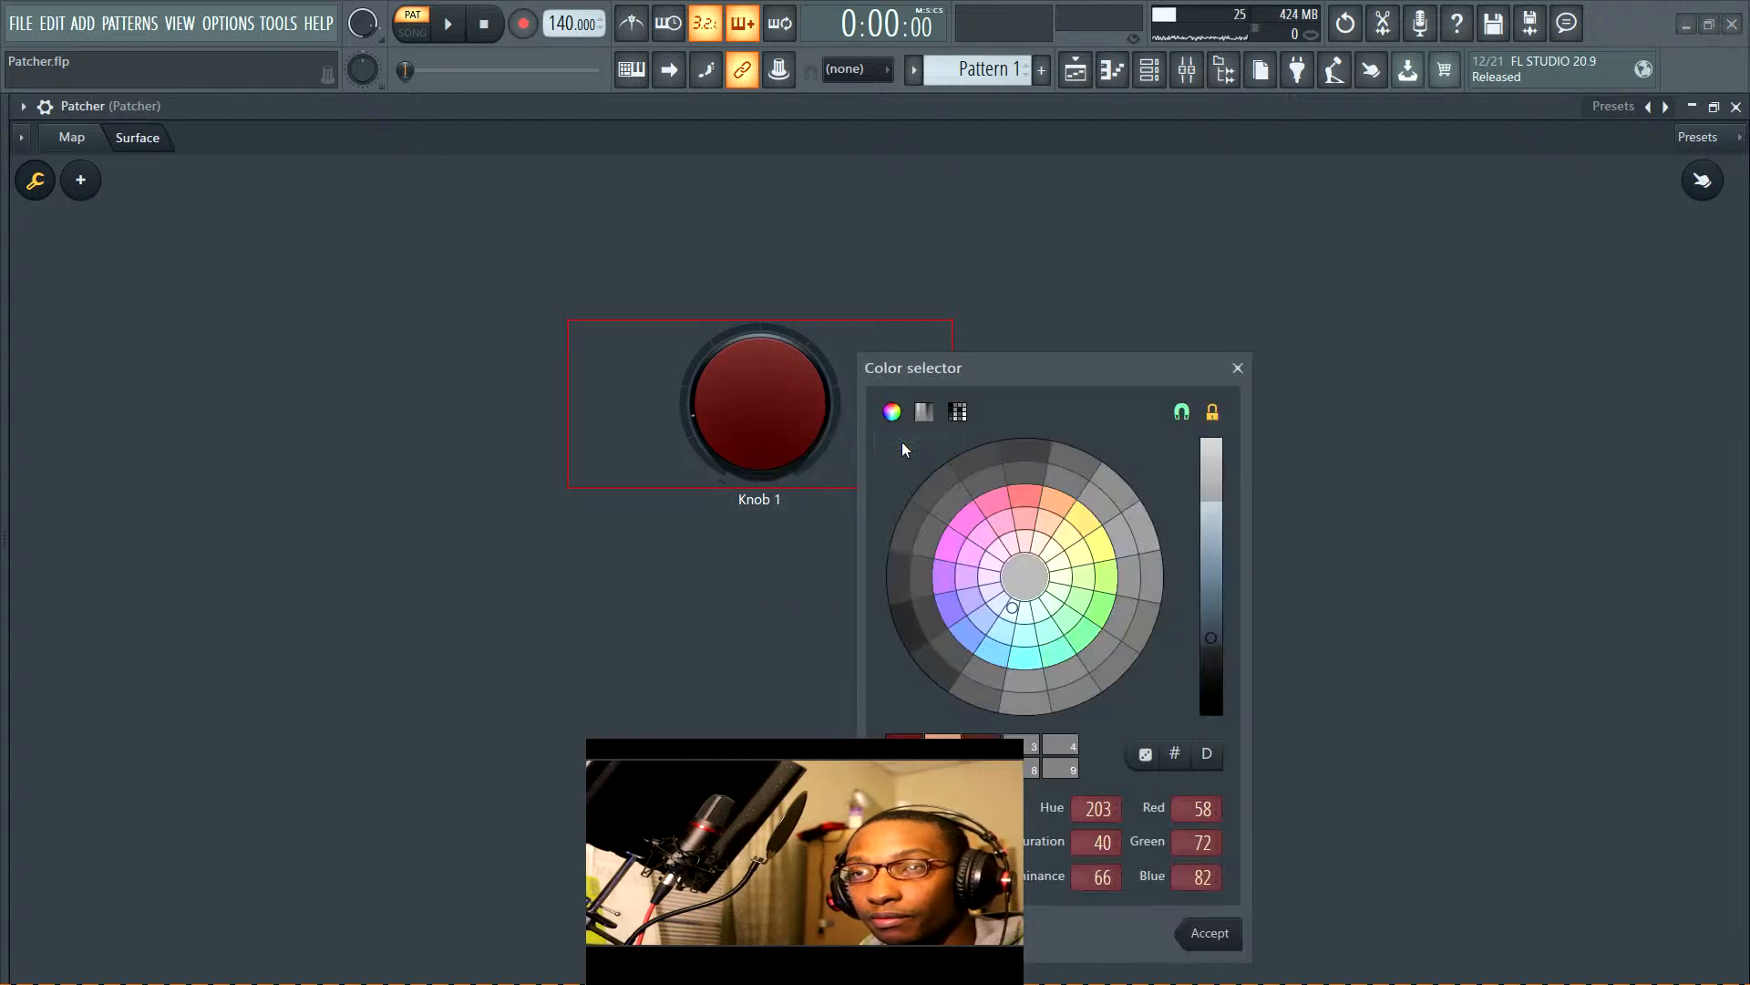
left_click(1009, 518)
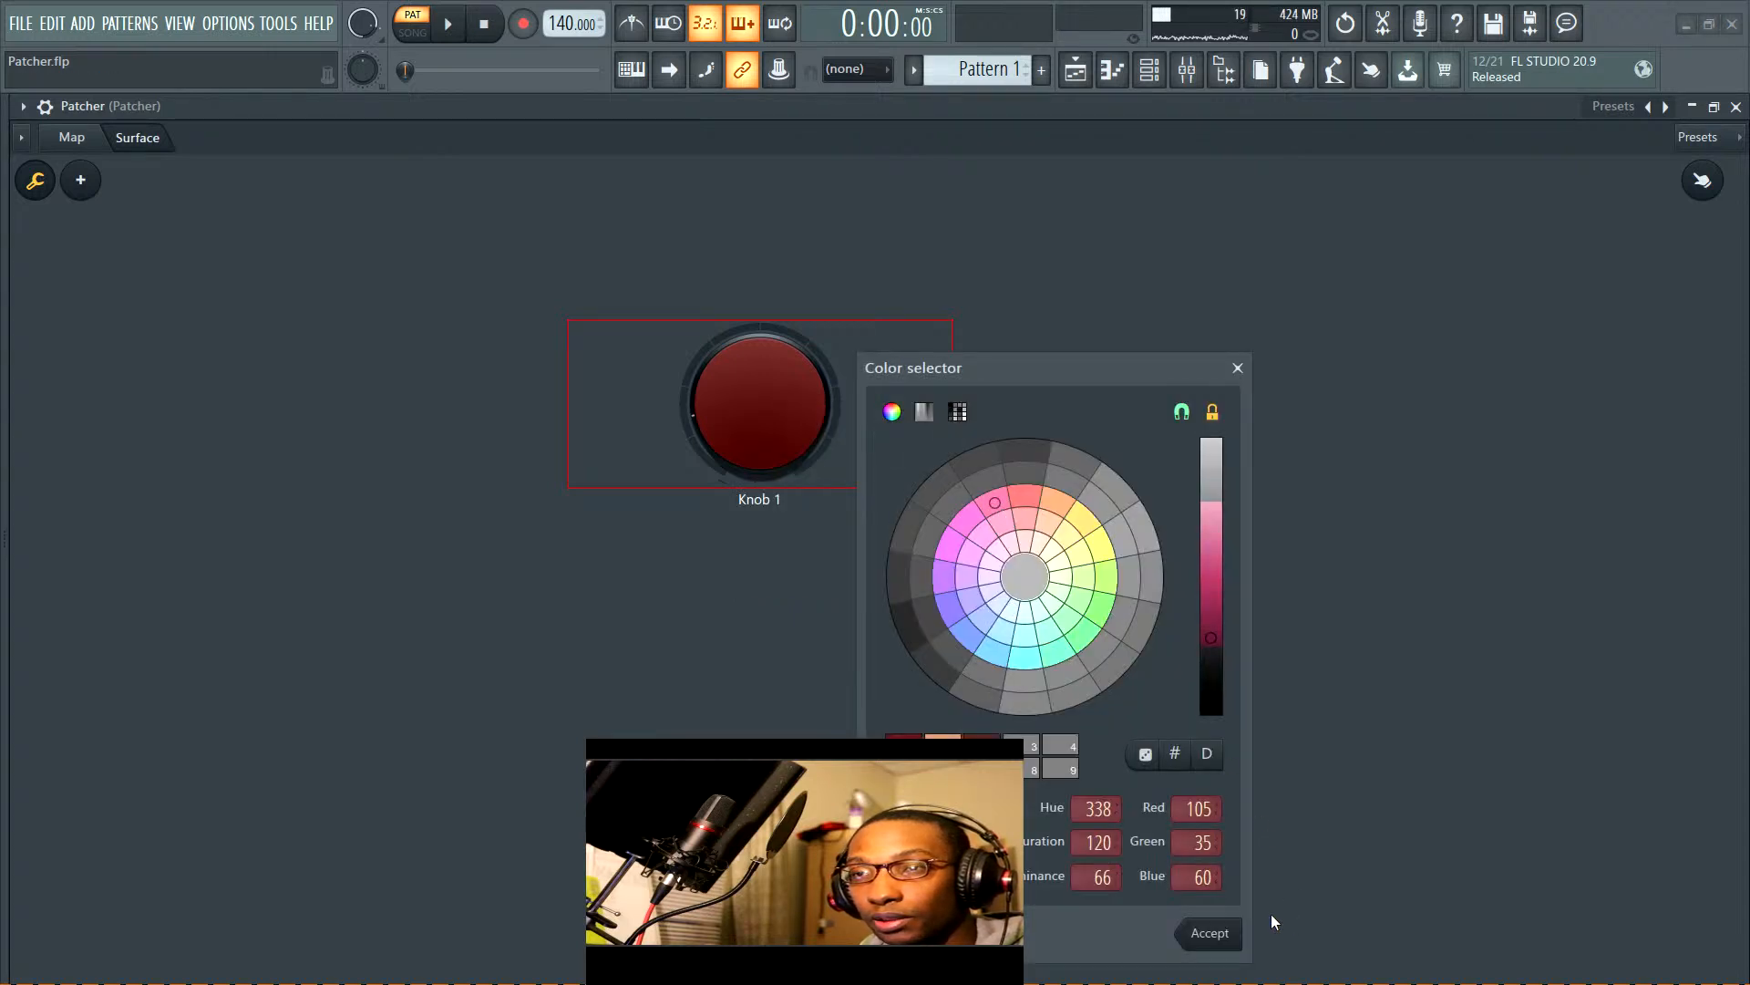
left_click(1208, 933)
Set the knob's rail colour to purple and leave surface edit mode
right_click(782, 401)
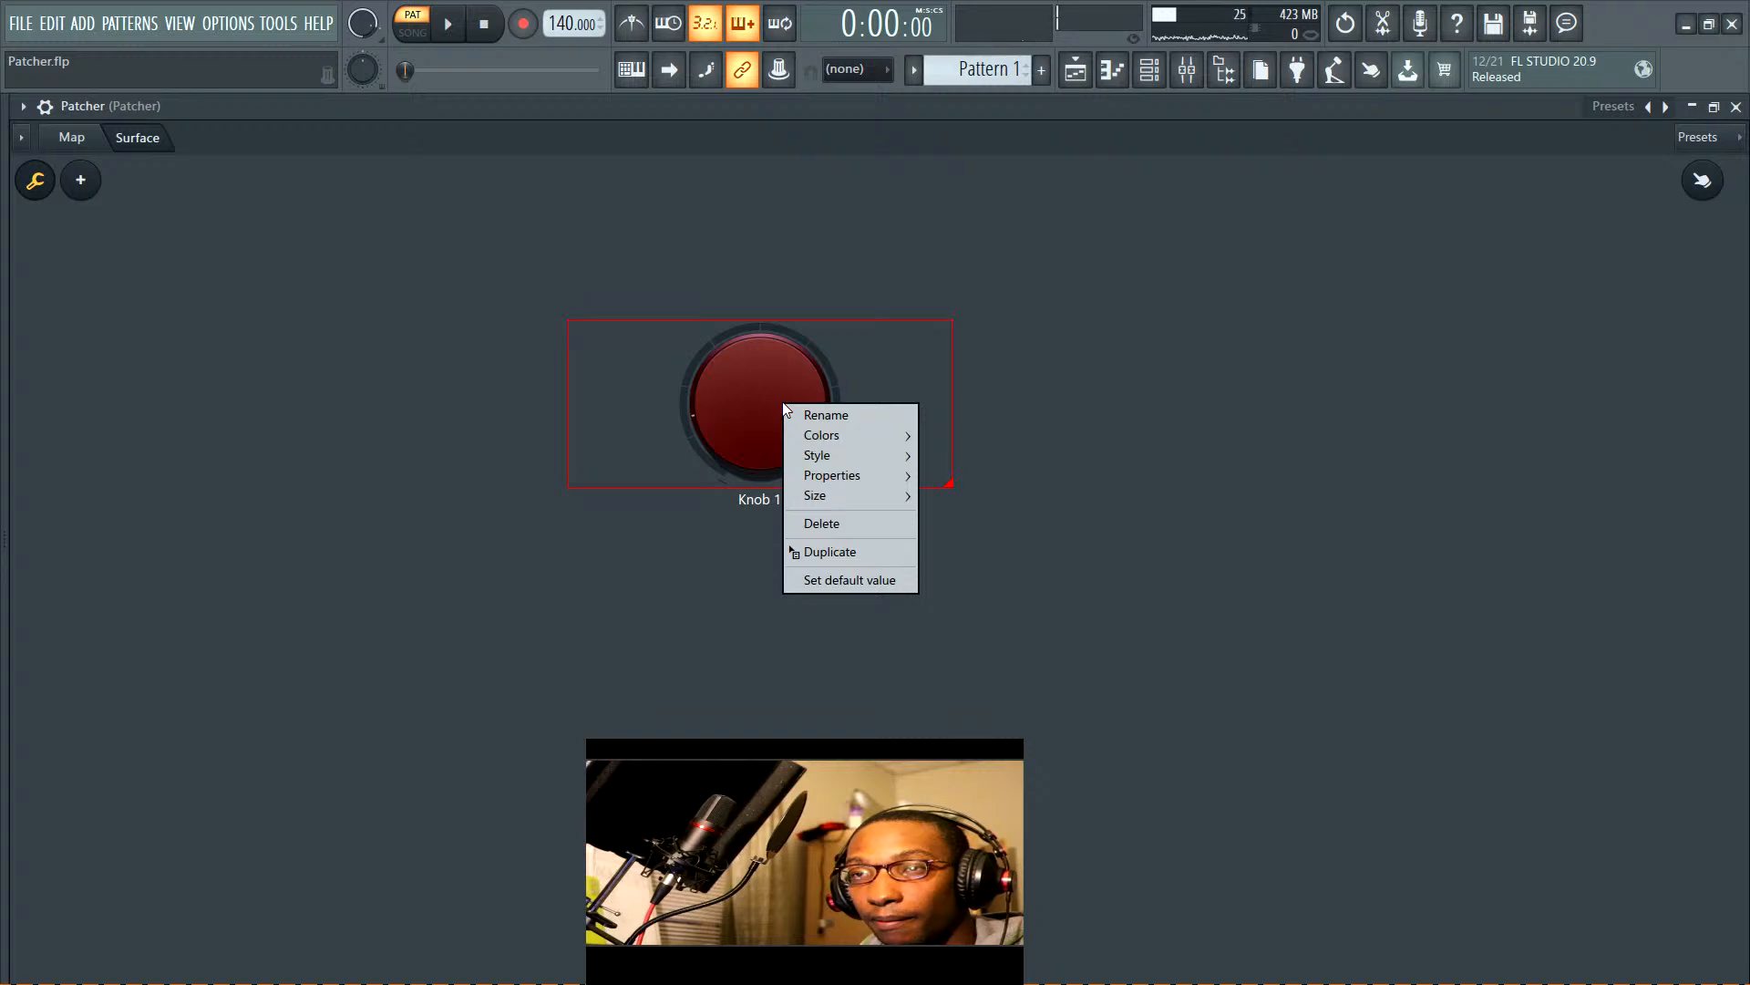
mouse_move(872, 453)
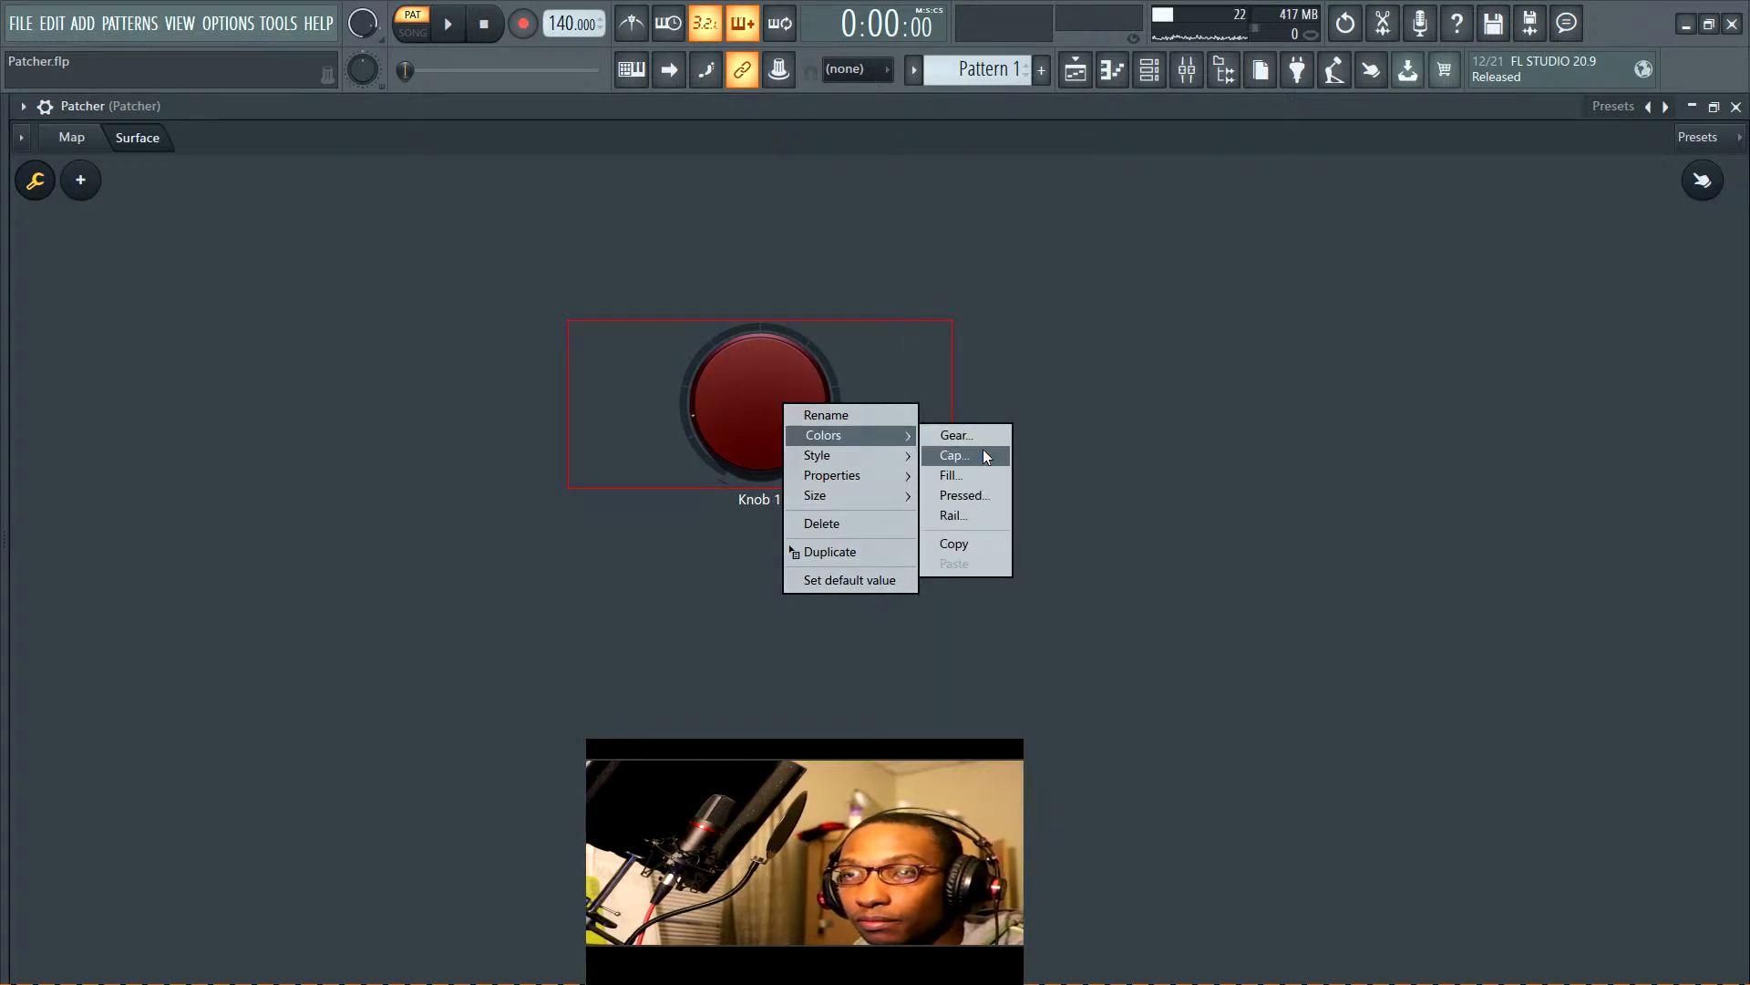
left_click(979, 516)
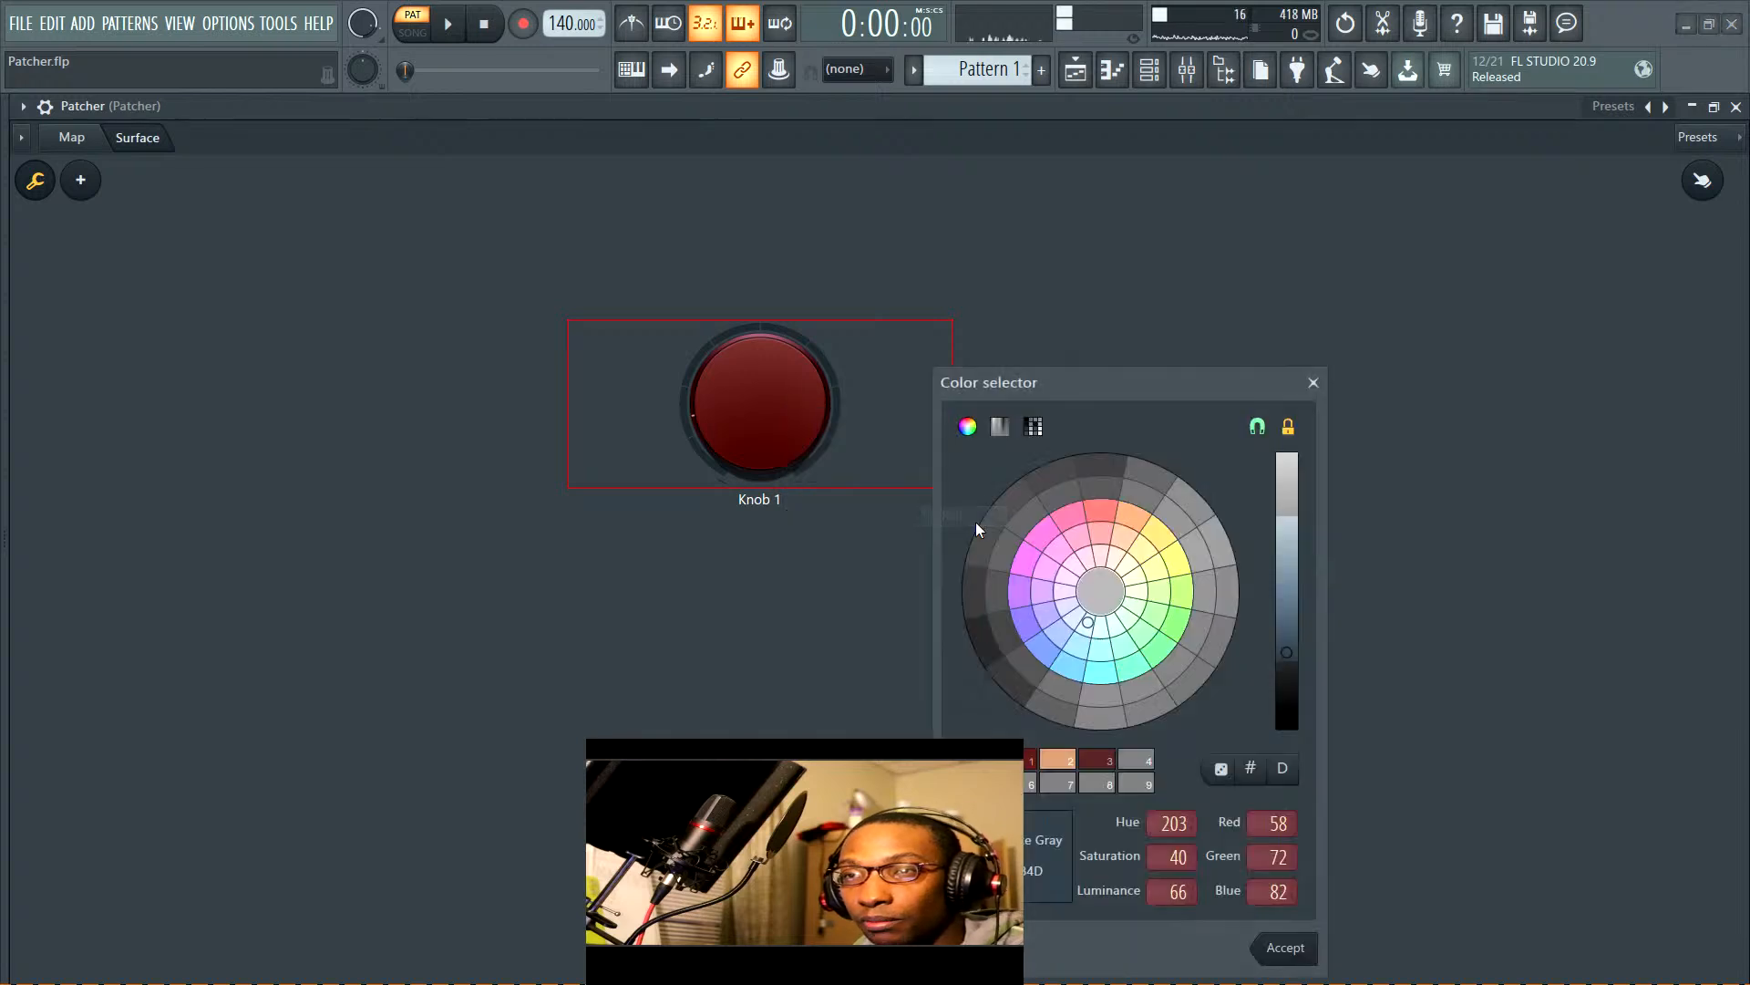
left_click(1049, 542)
left_click(1285, 947)
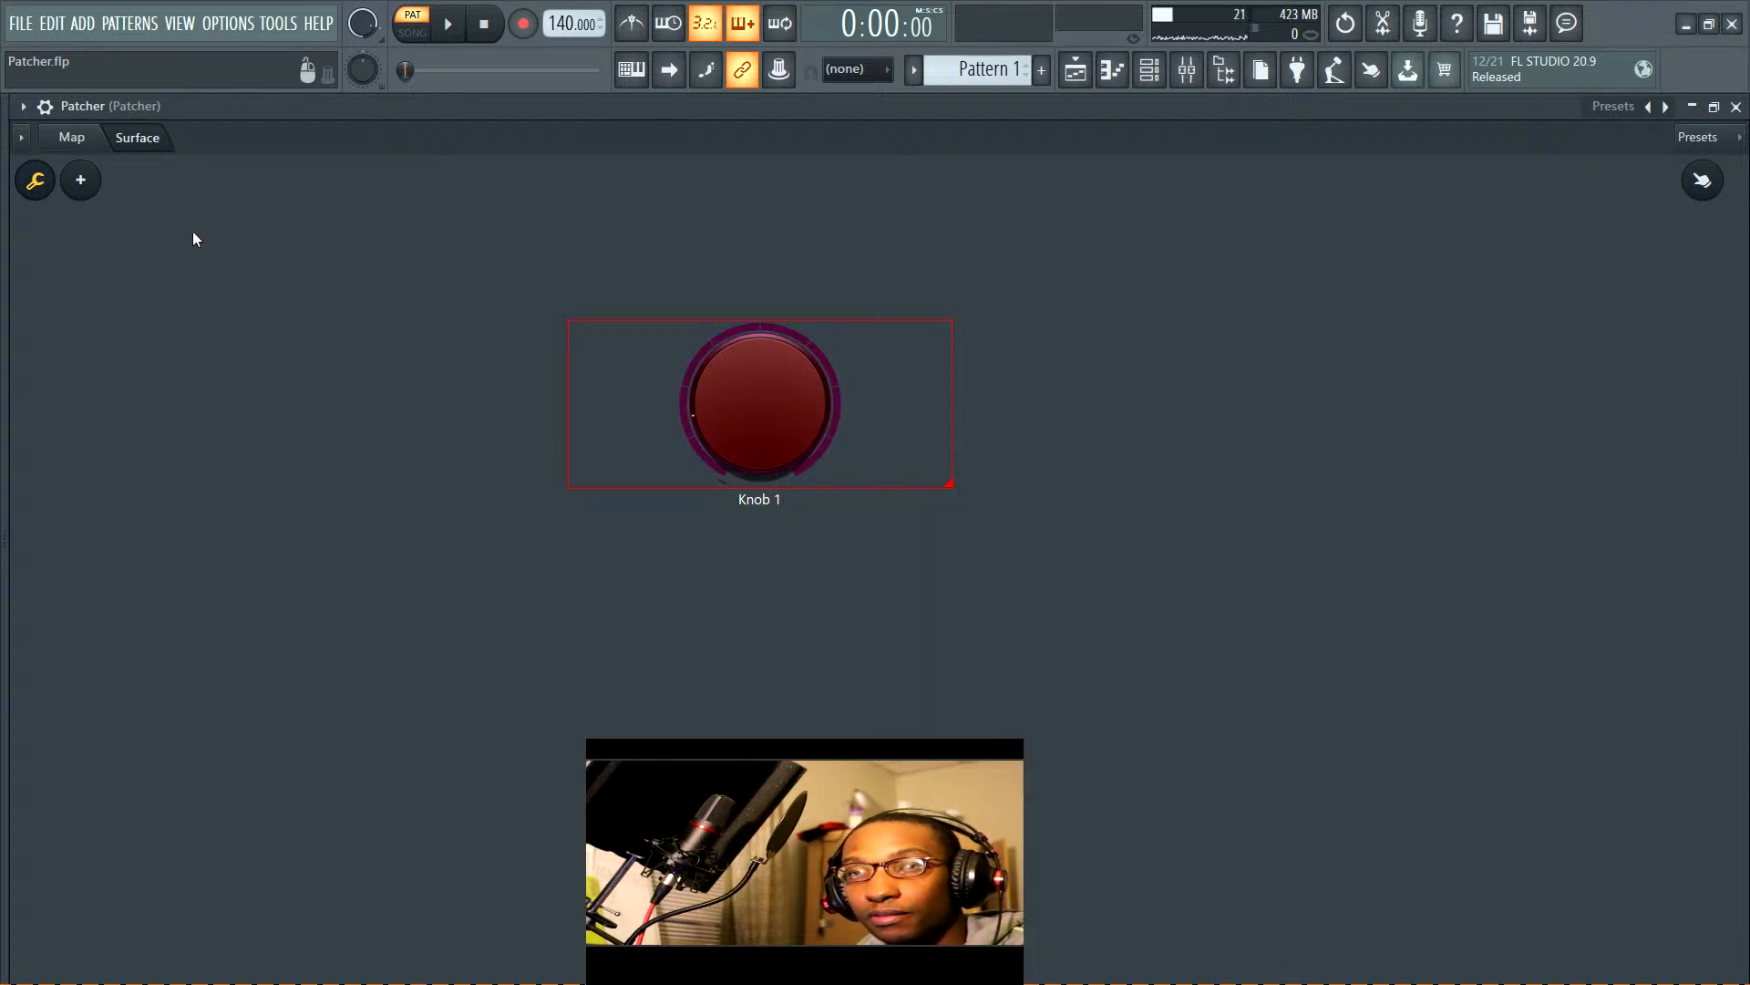
left_click(36, 181)
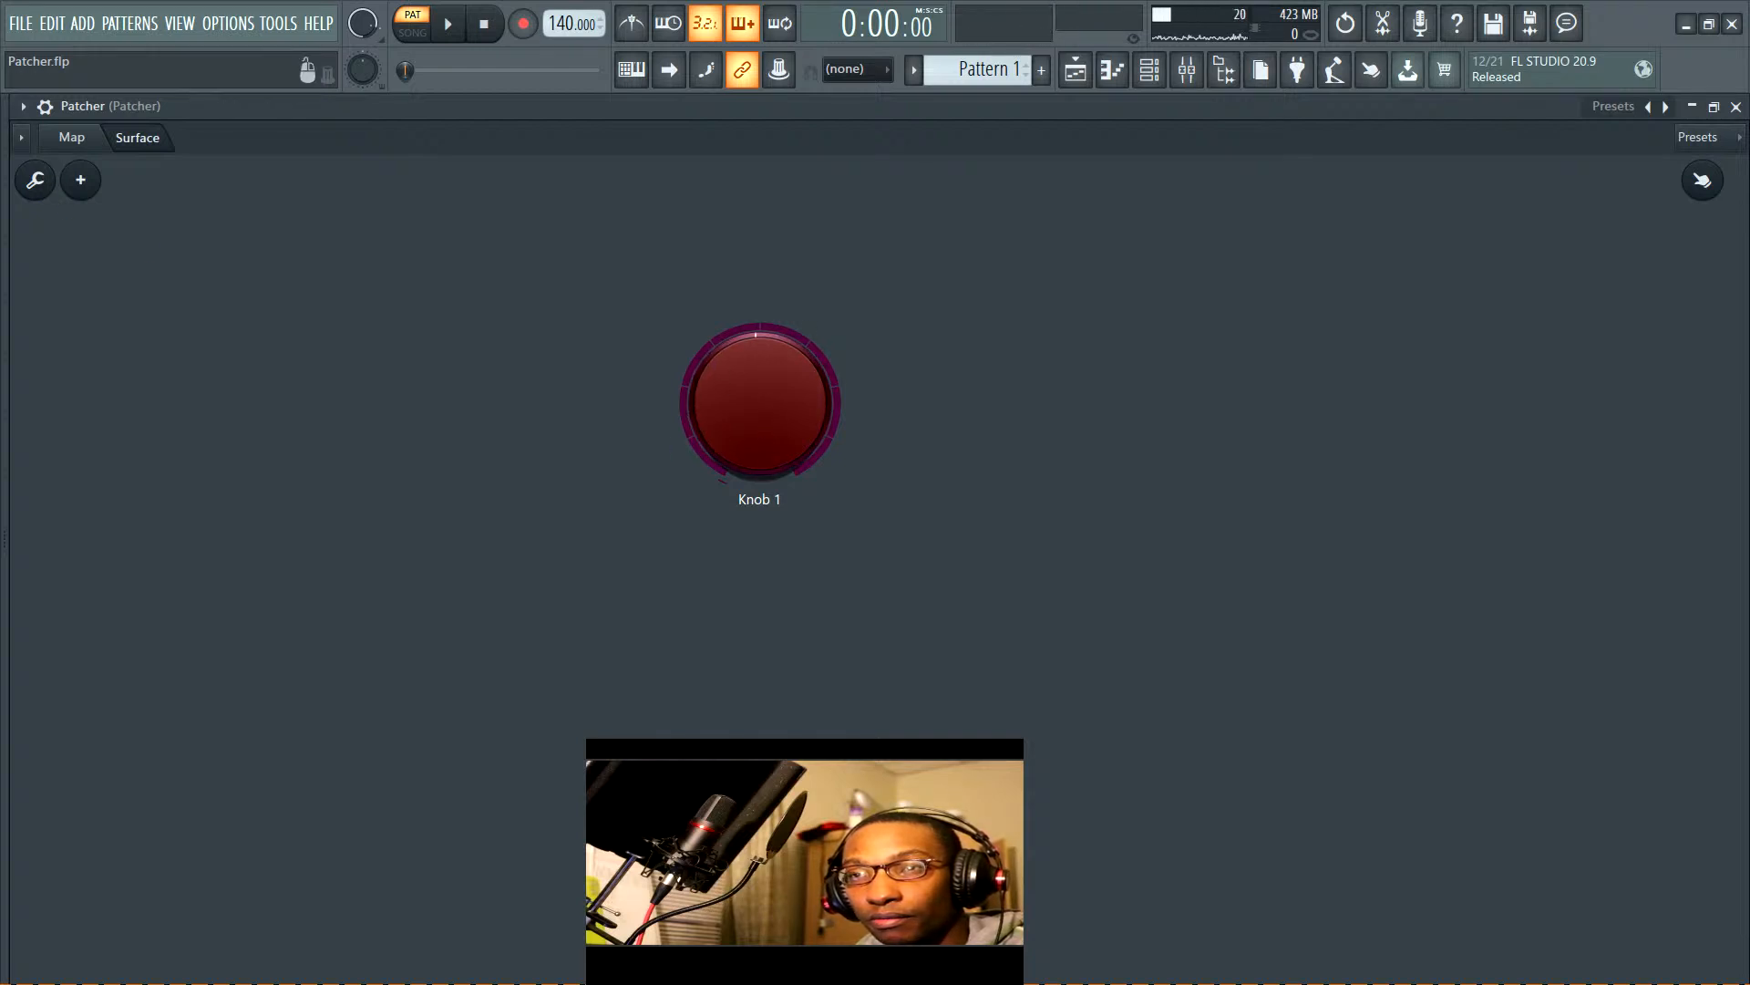
Turn the knob to near its midpoint, then view the Patcher map and return to the surface
left_click_drag(771, 399, 771, 406)
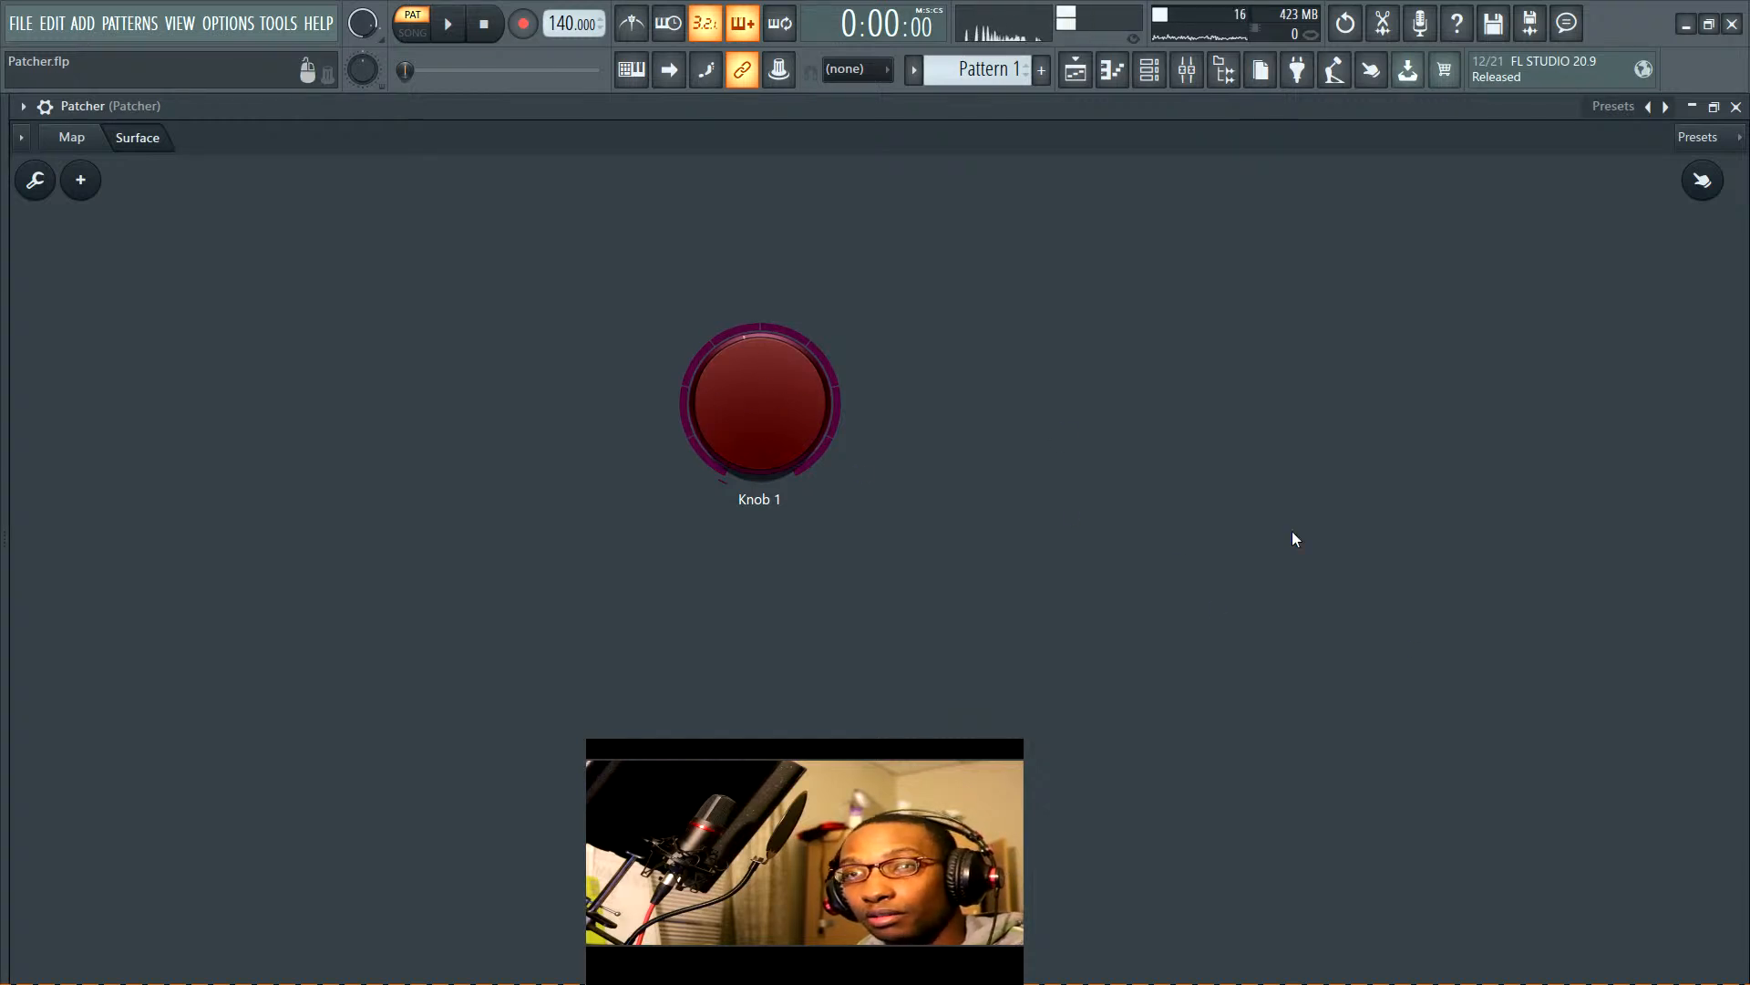
left_click(71, 137)
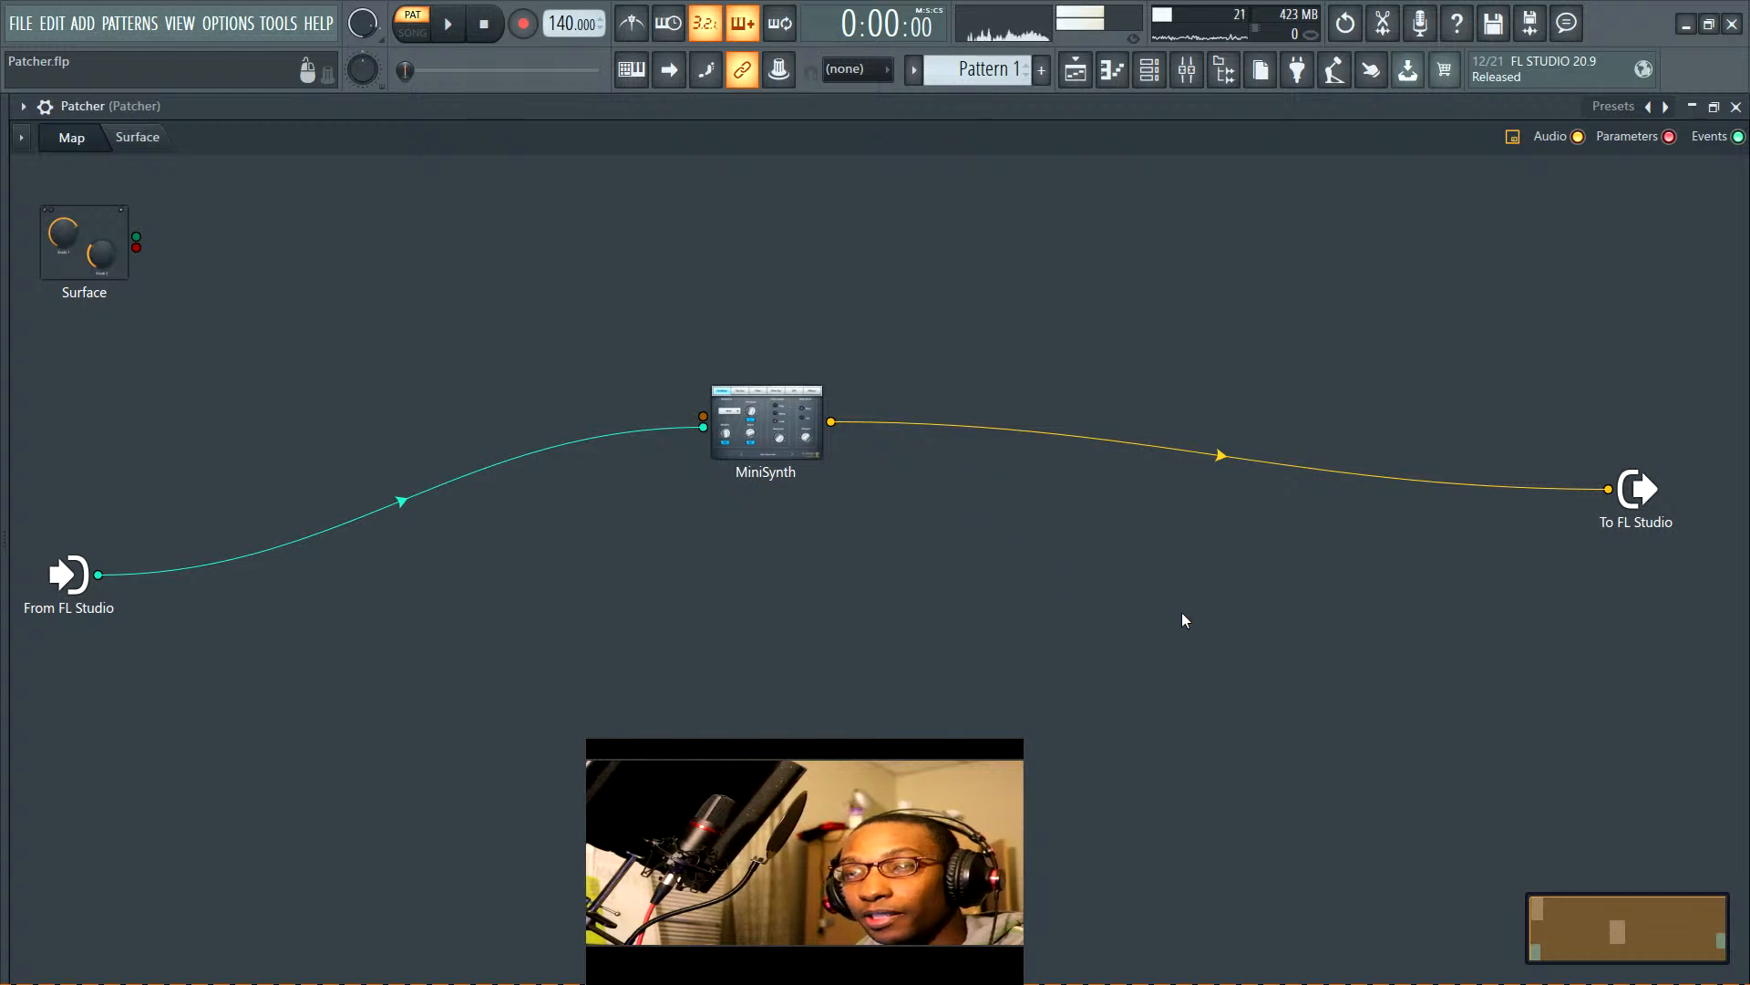
left_click(137, 136)
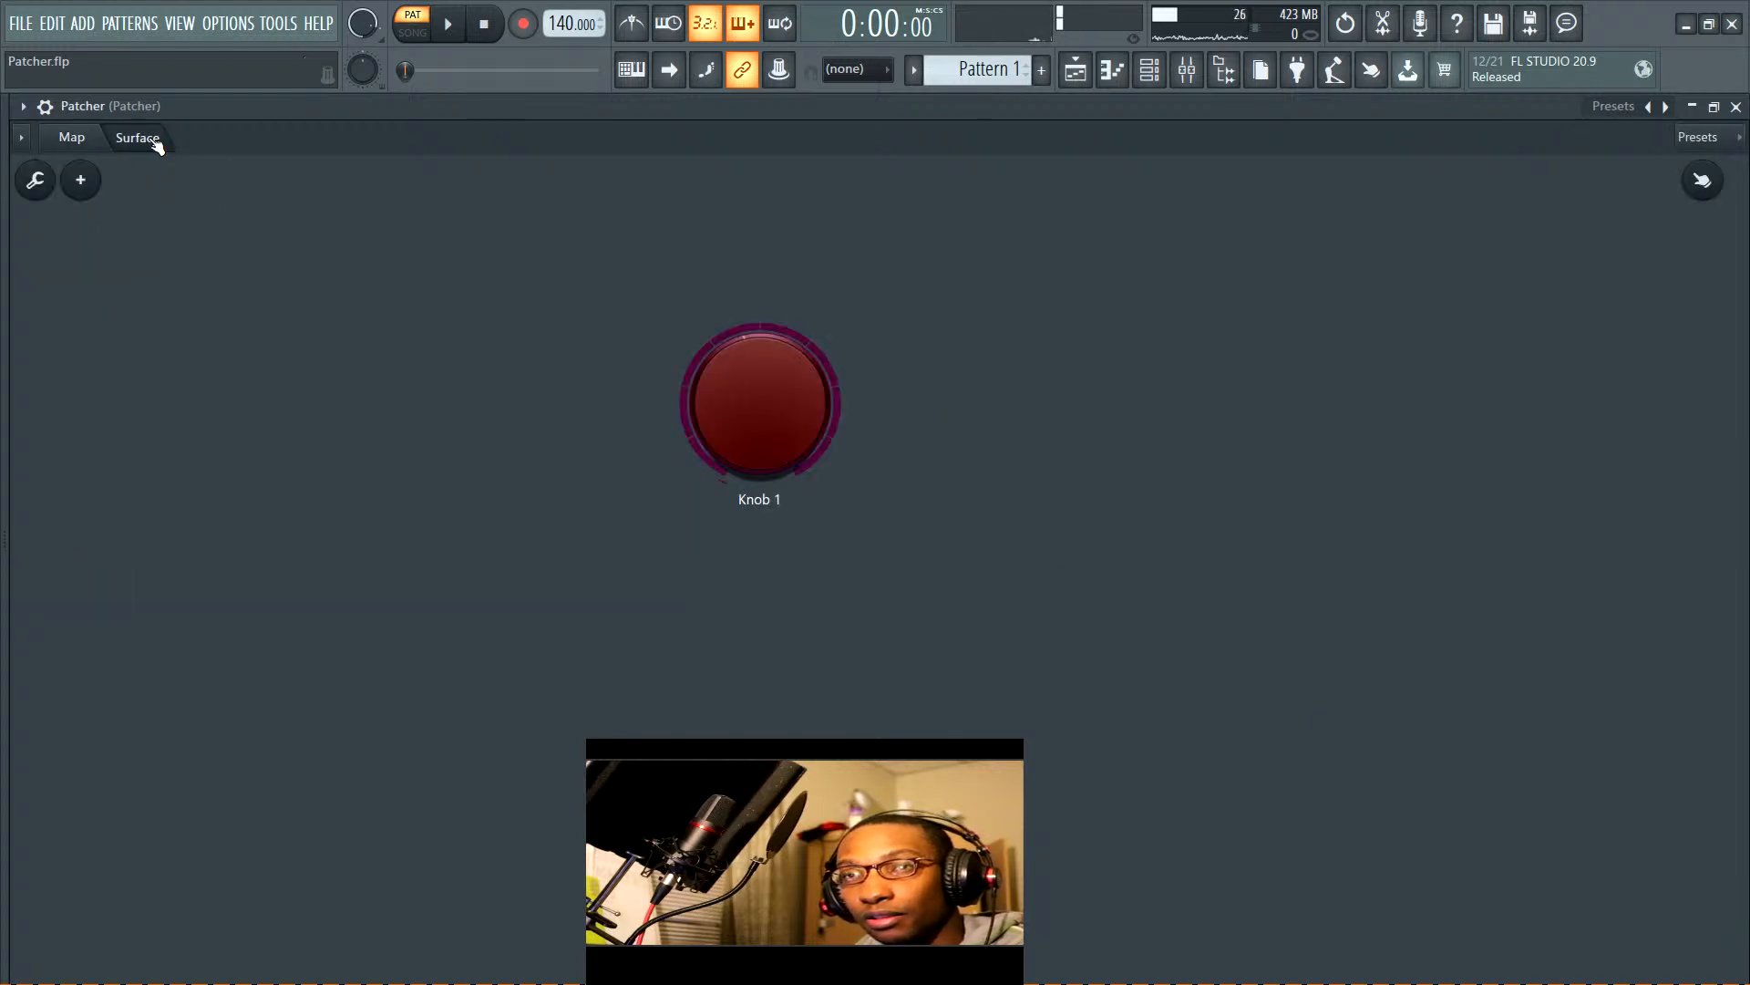
Activate the red knob as a parameter output on the surface and check the Surface module on the map
right_click(786, 403)
left_click(823, 444)
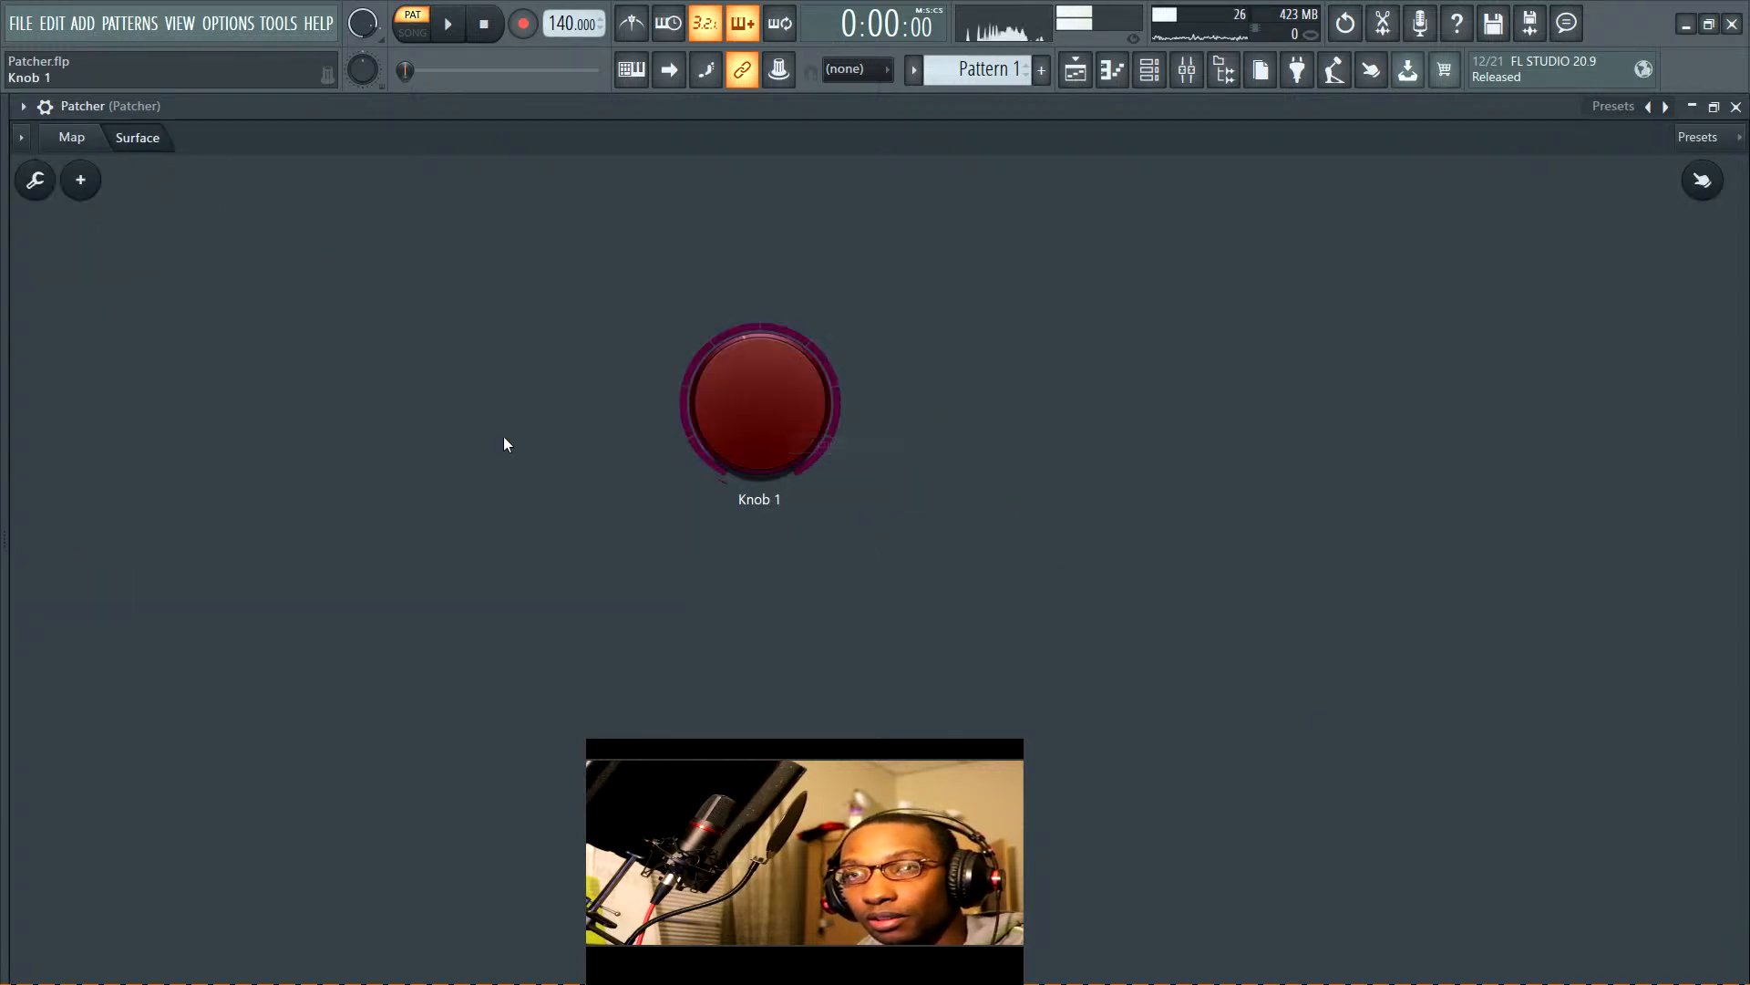
left_click(35, 180)
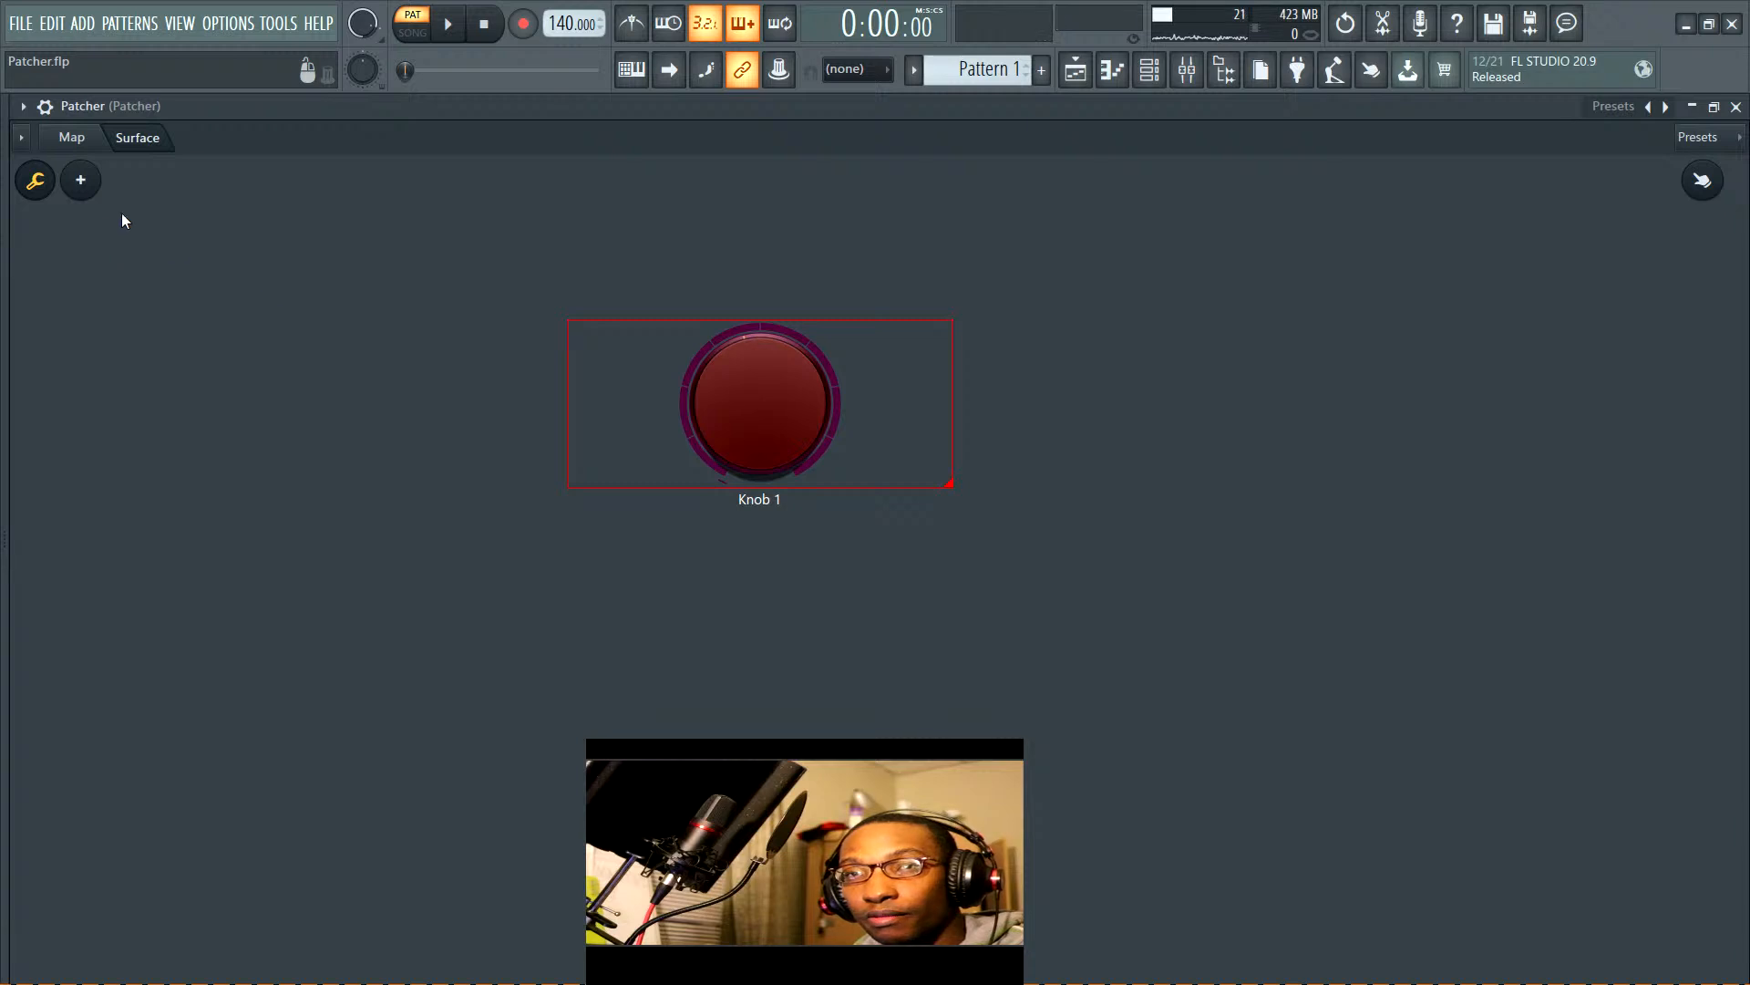
left_click(34, 183)
left_click(72, 136)
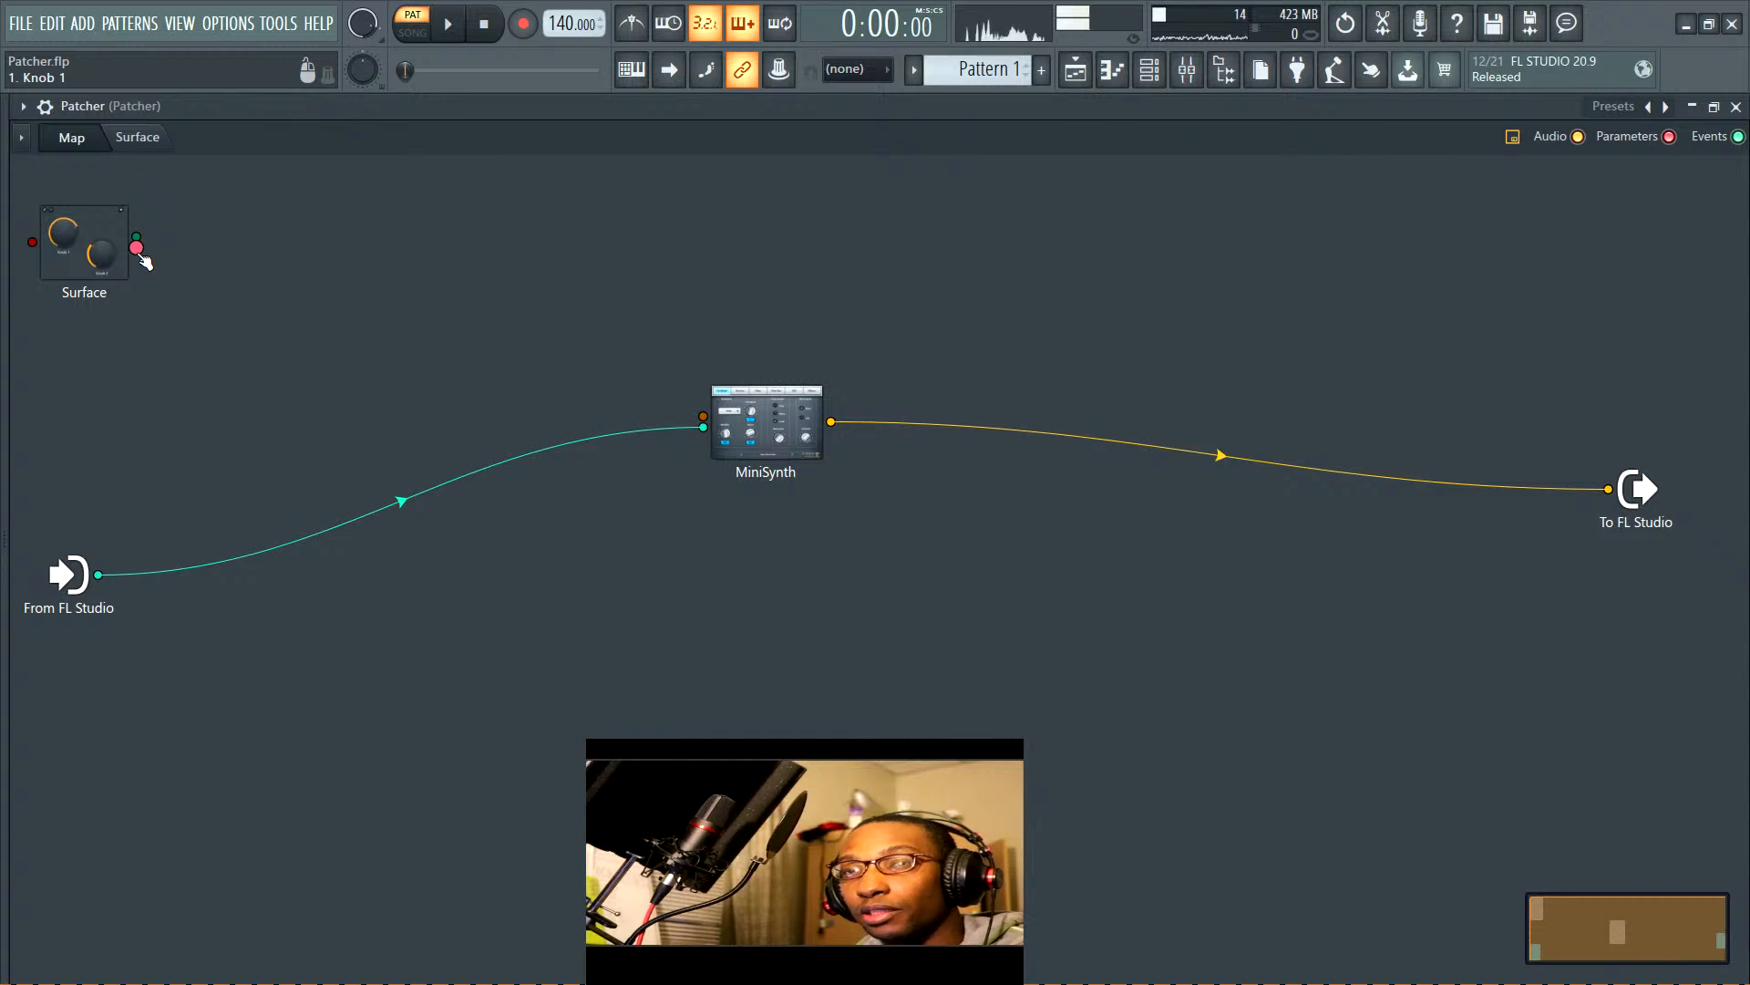
Try pulling a cable from the Surface module's Knob 1 output, and inspect the knob's activation option
left_click_drag(137, 248, 527, 338)
left_click(137, 137)
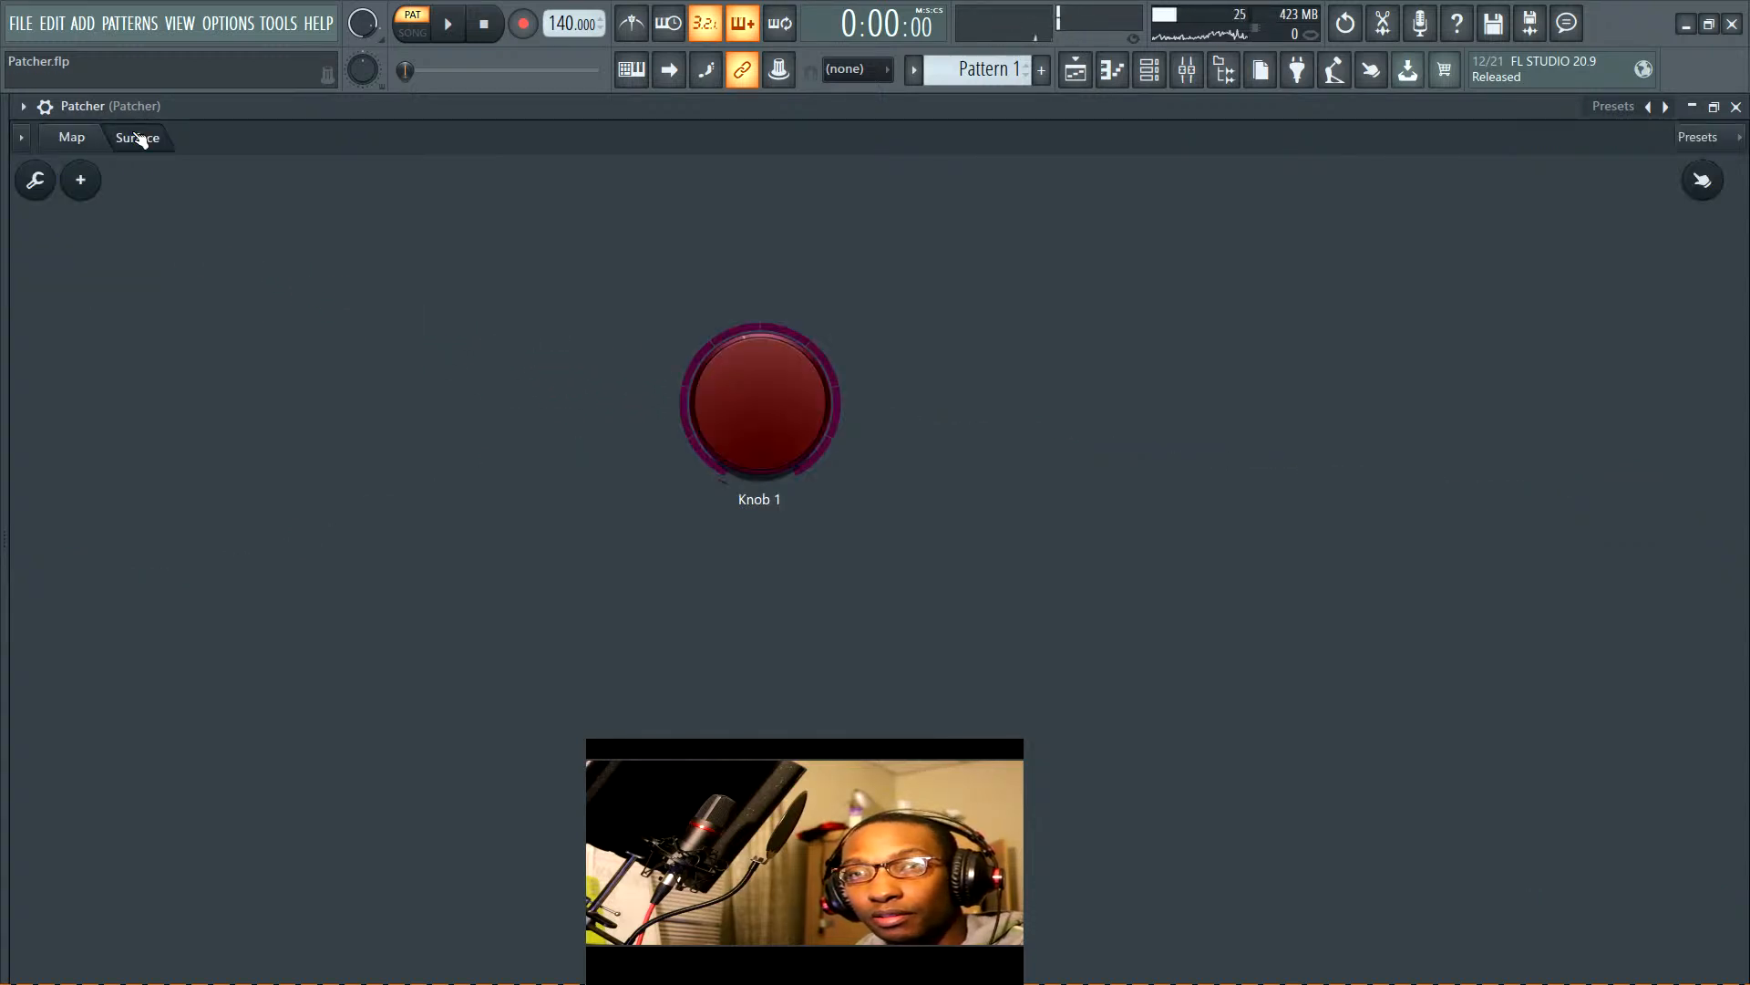
right_click(753, 413)
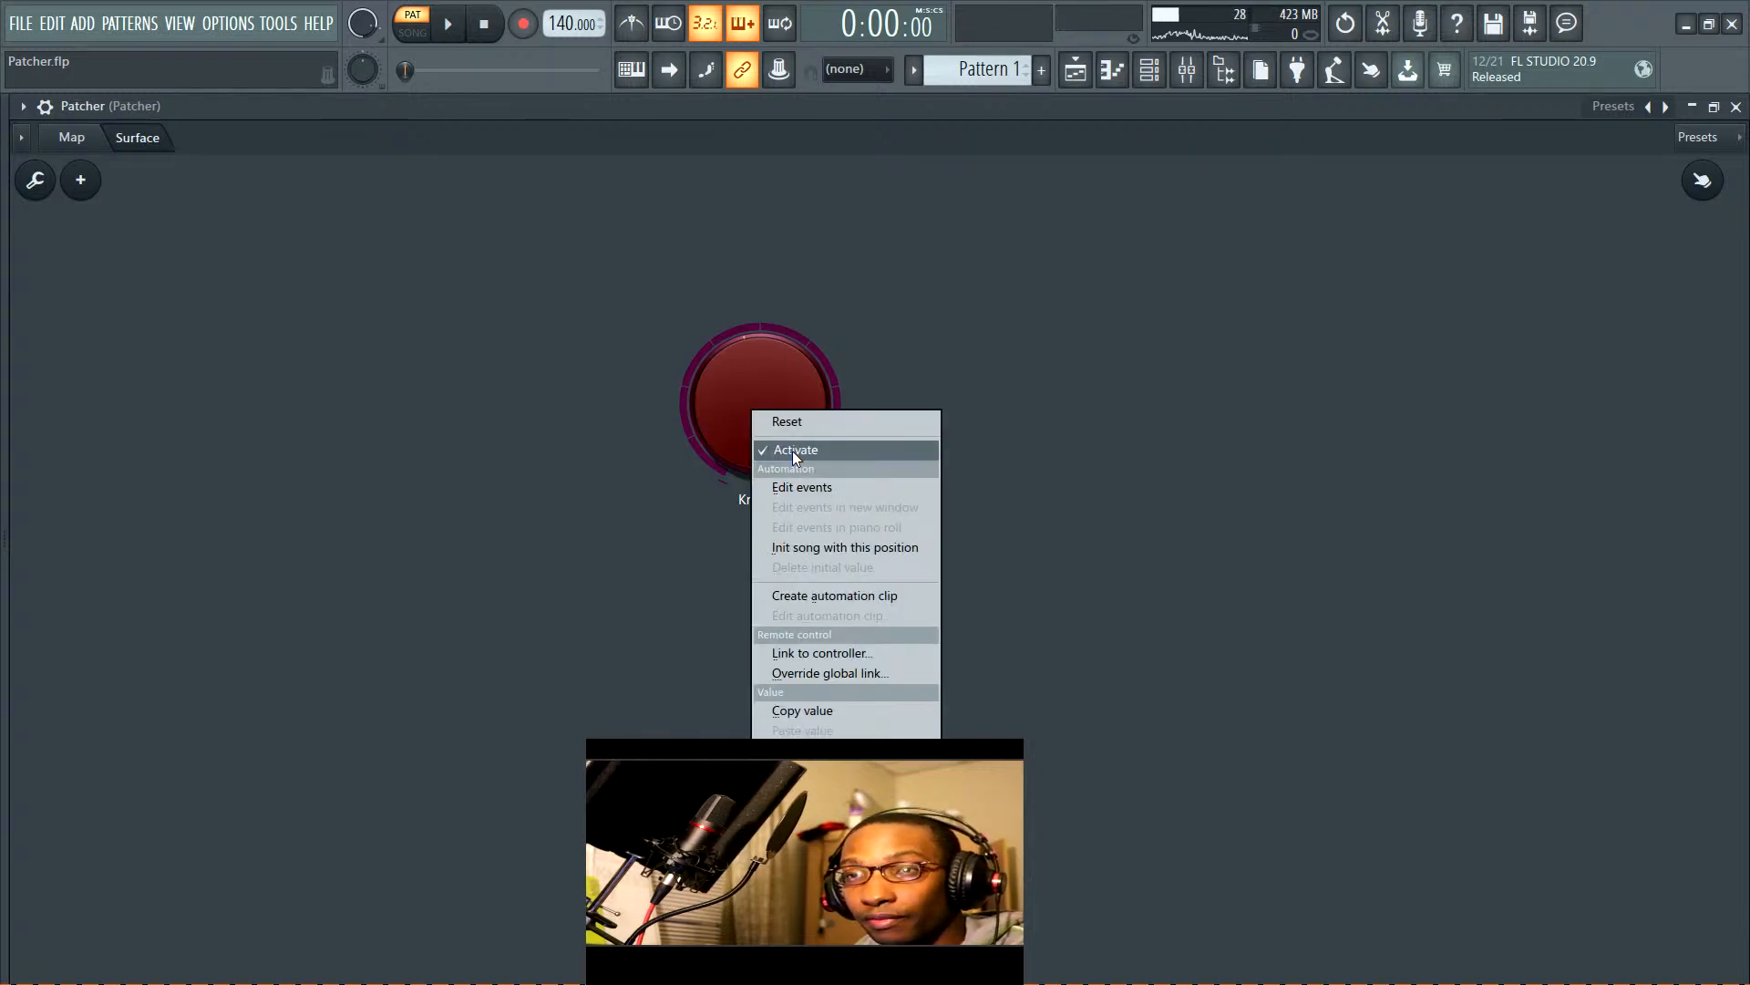
left_click(478, 637)
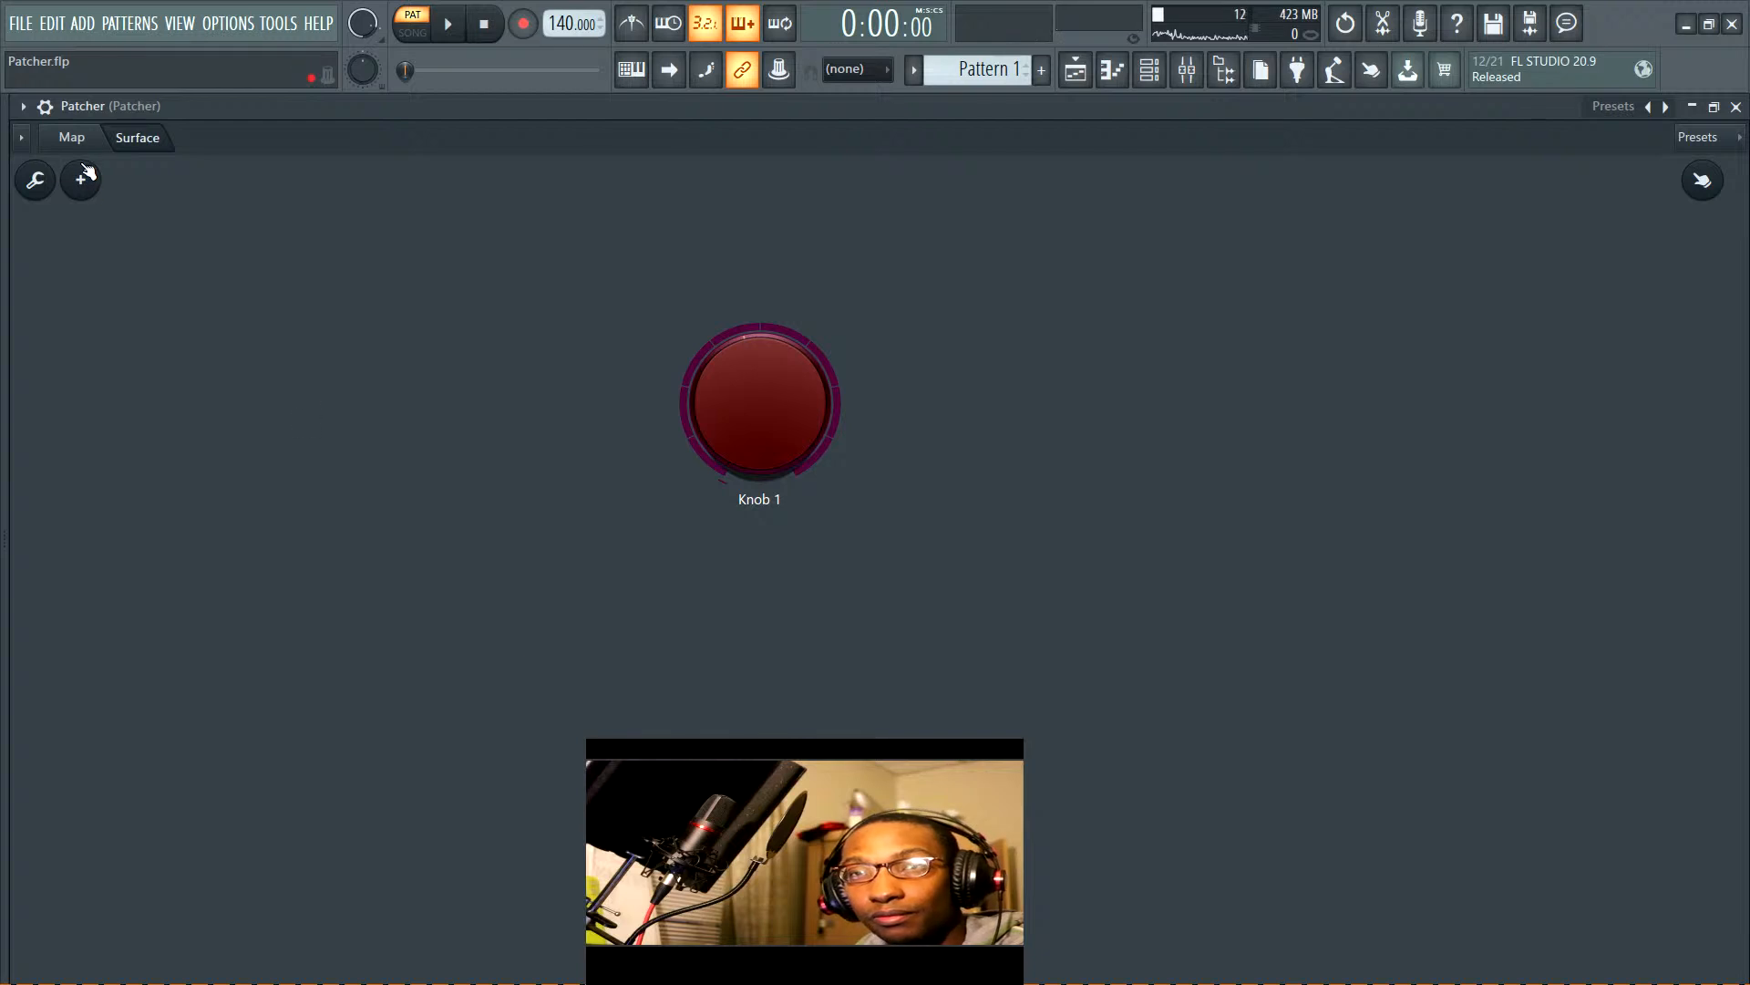
left_click(73, 137)
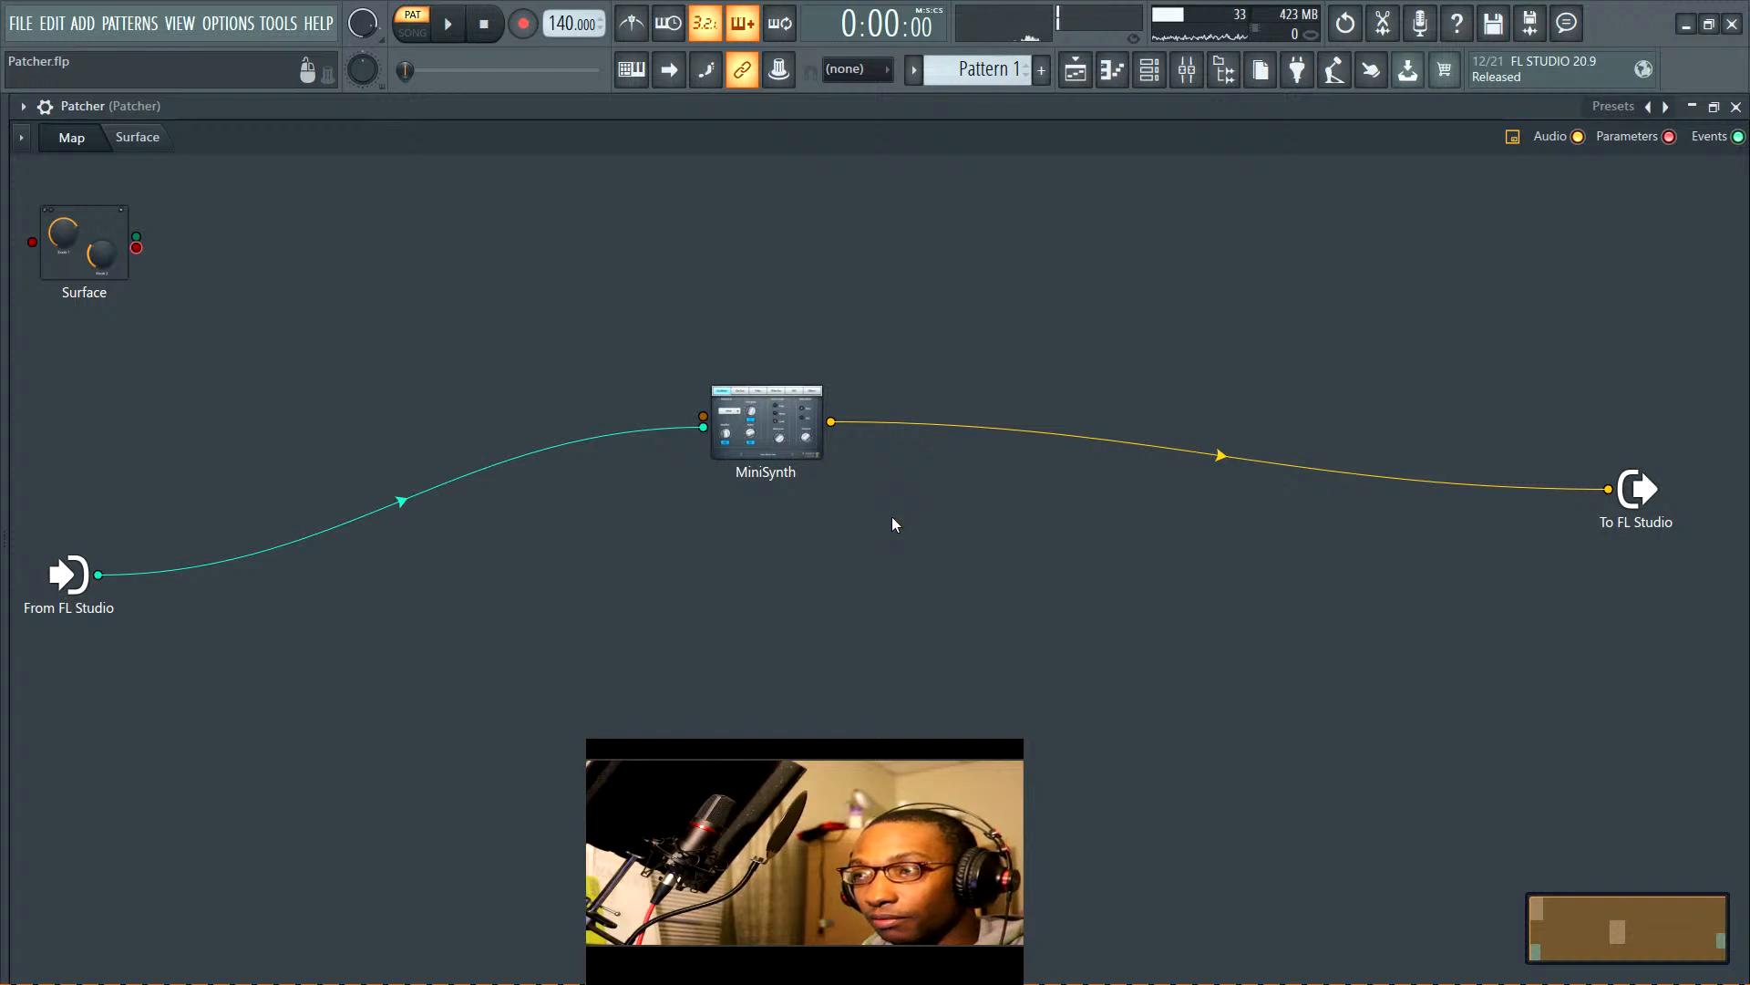
Move the MiniSynth module up and to the left on the map, and load its Default preset
left_click_drag(761, 421, 690, 351)
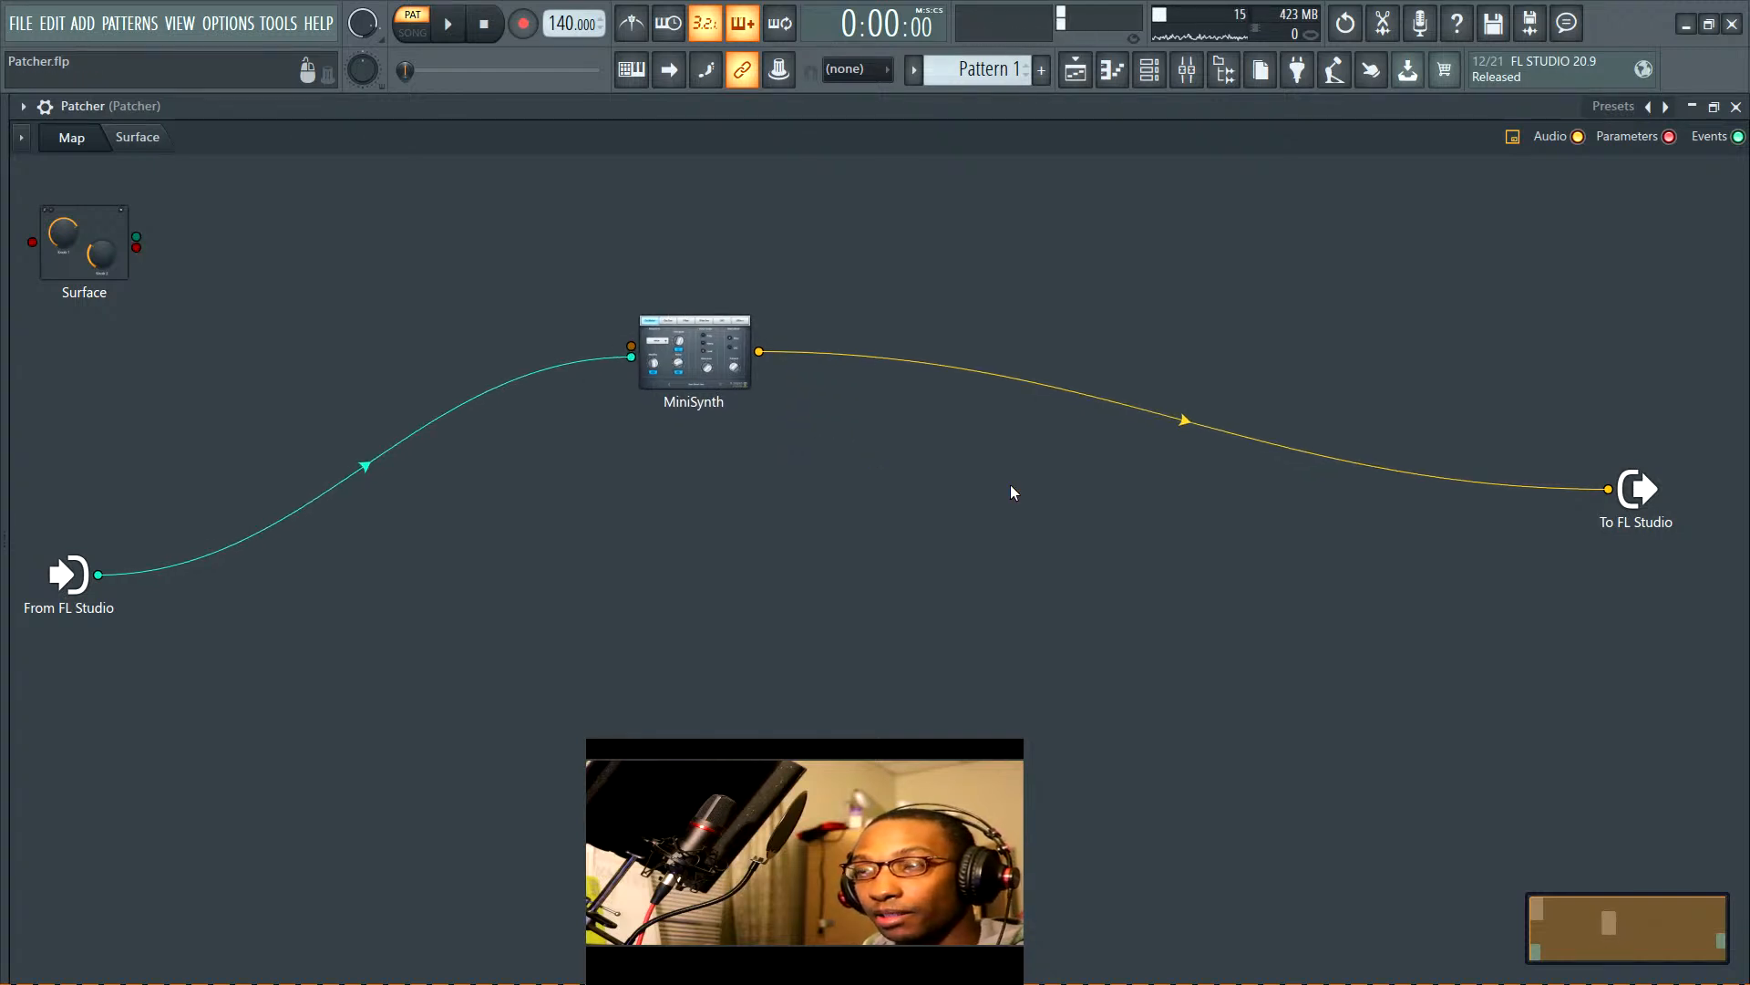
double_click(698, 360)
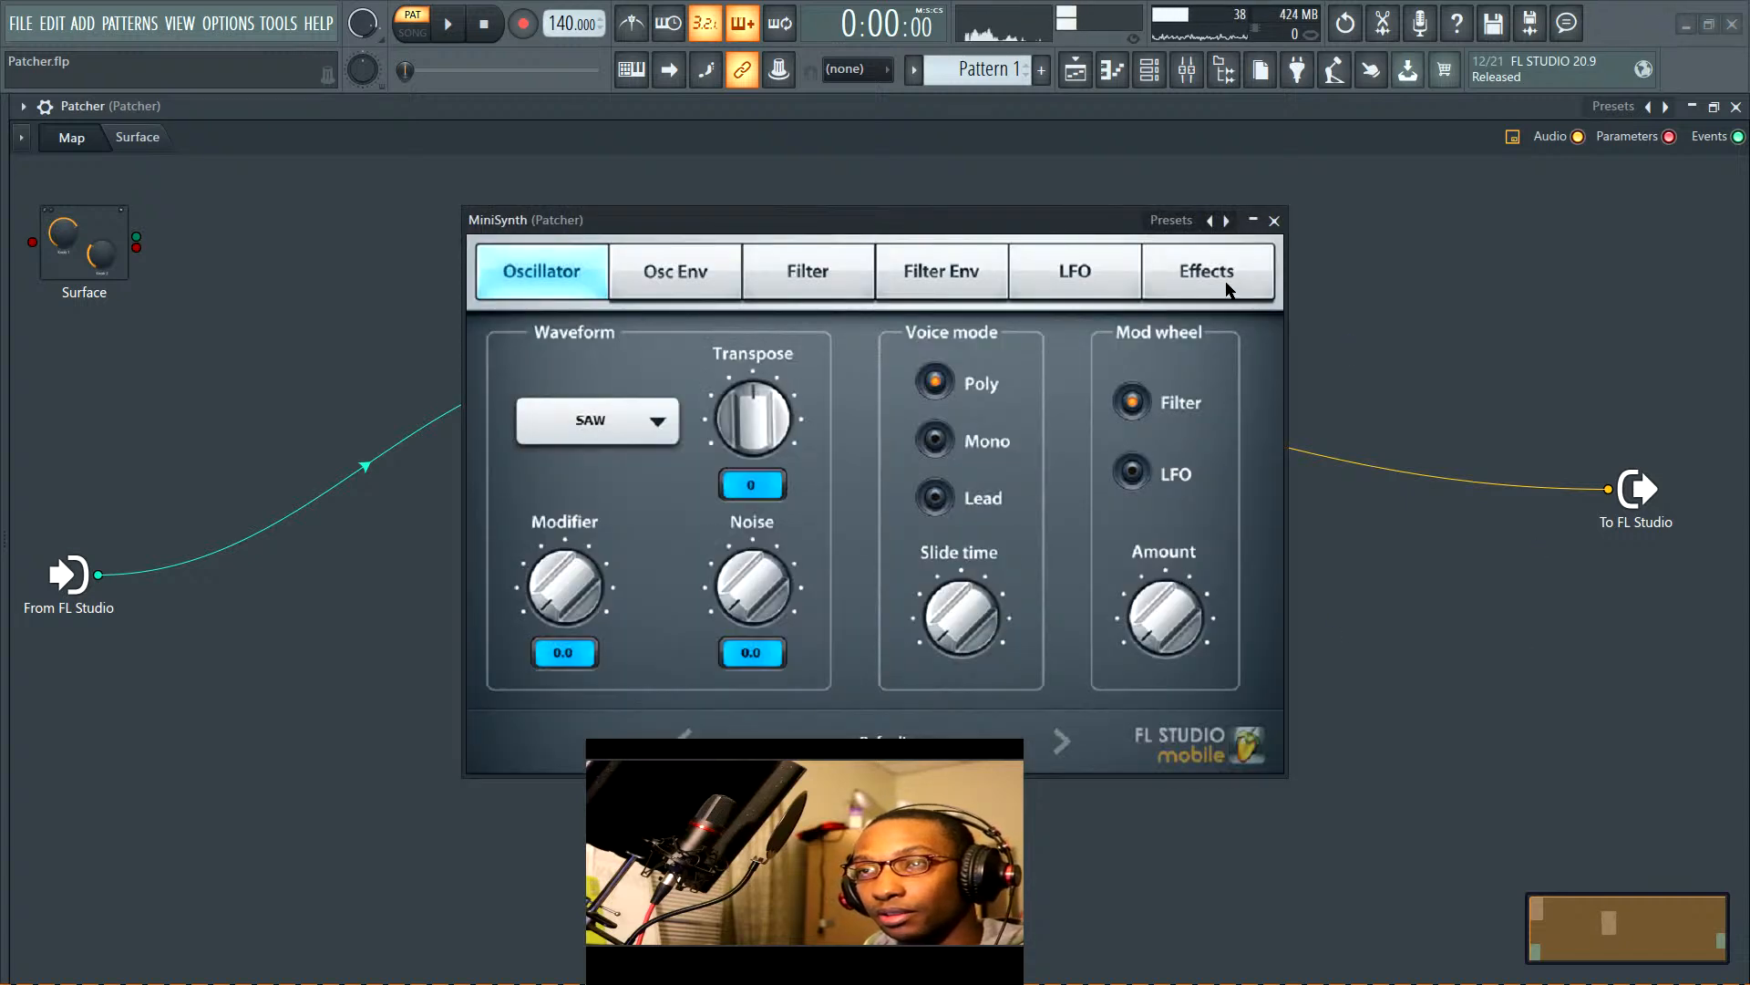
right_click(1224, 222)
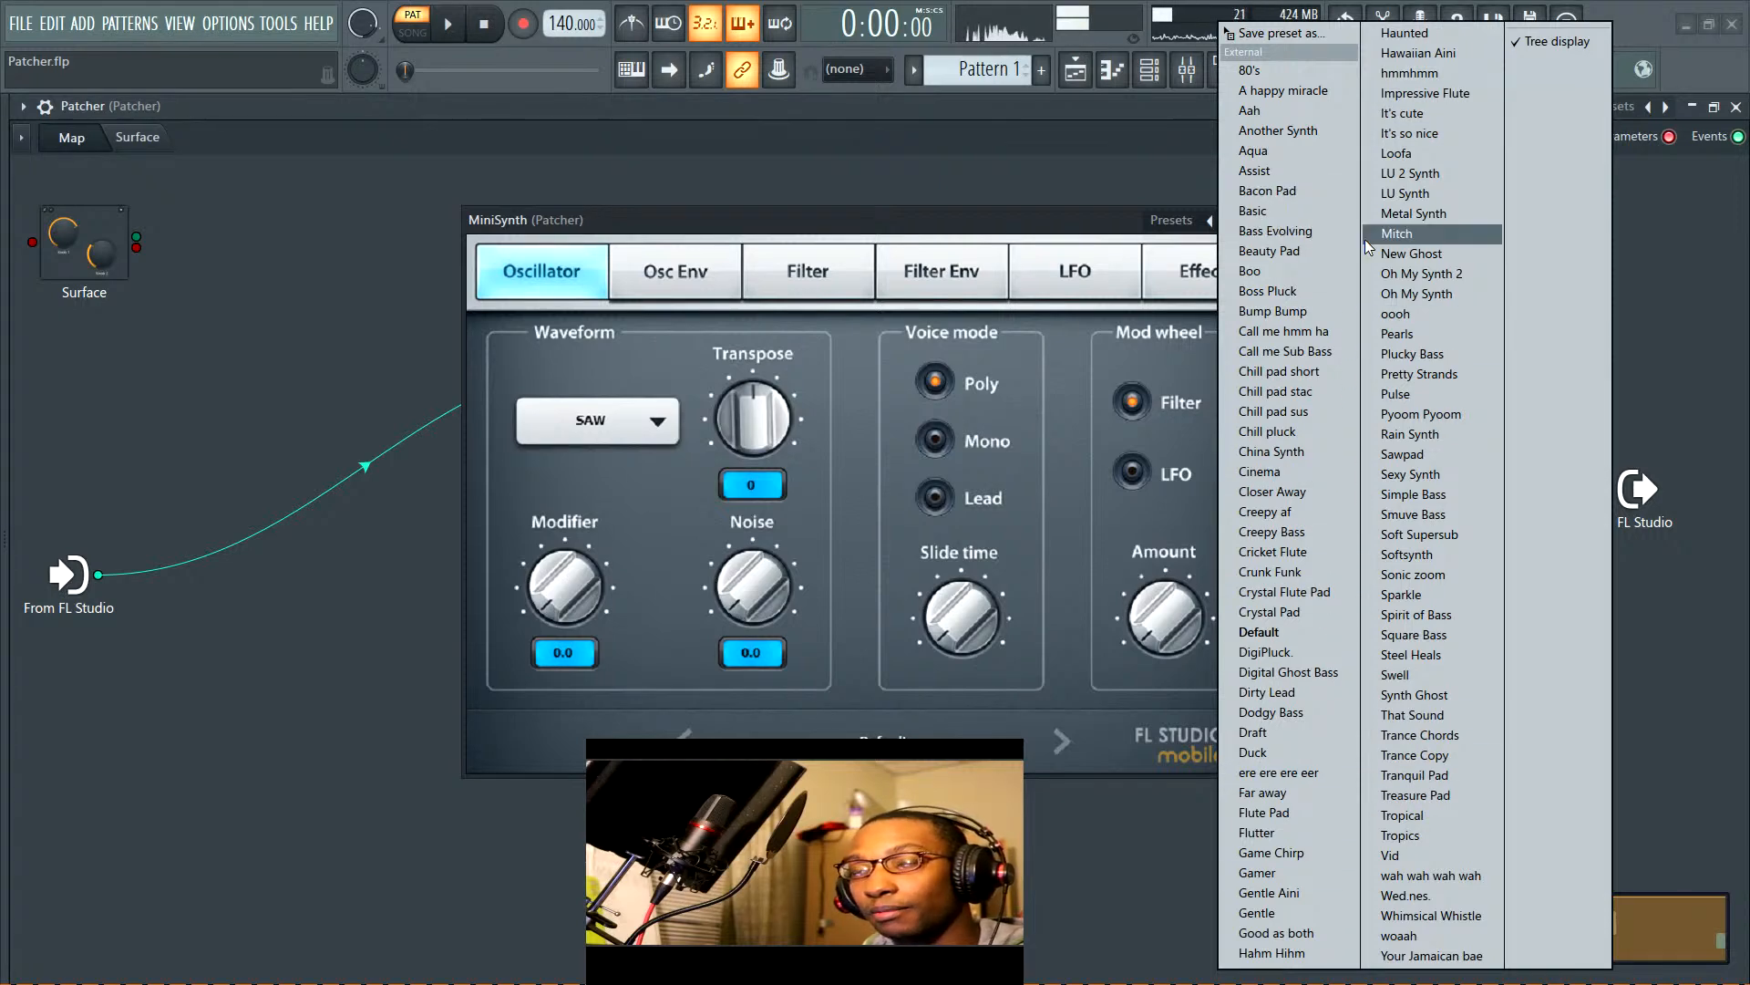
left_click(1121, 230)
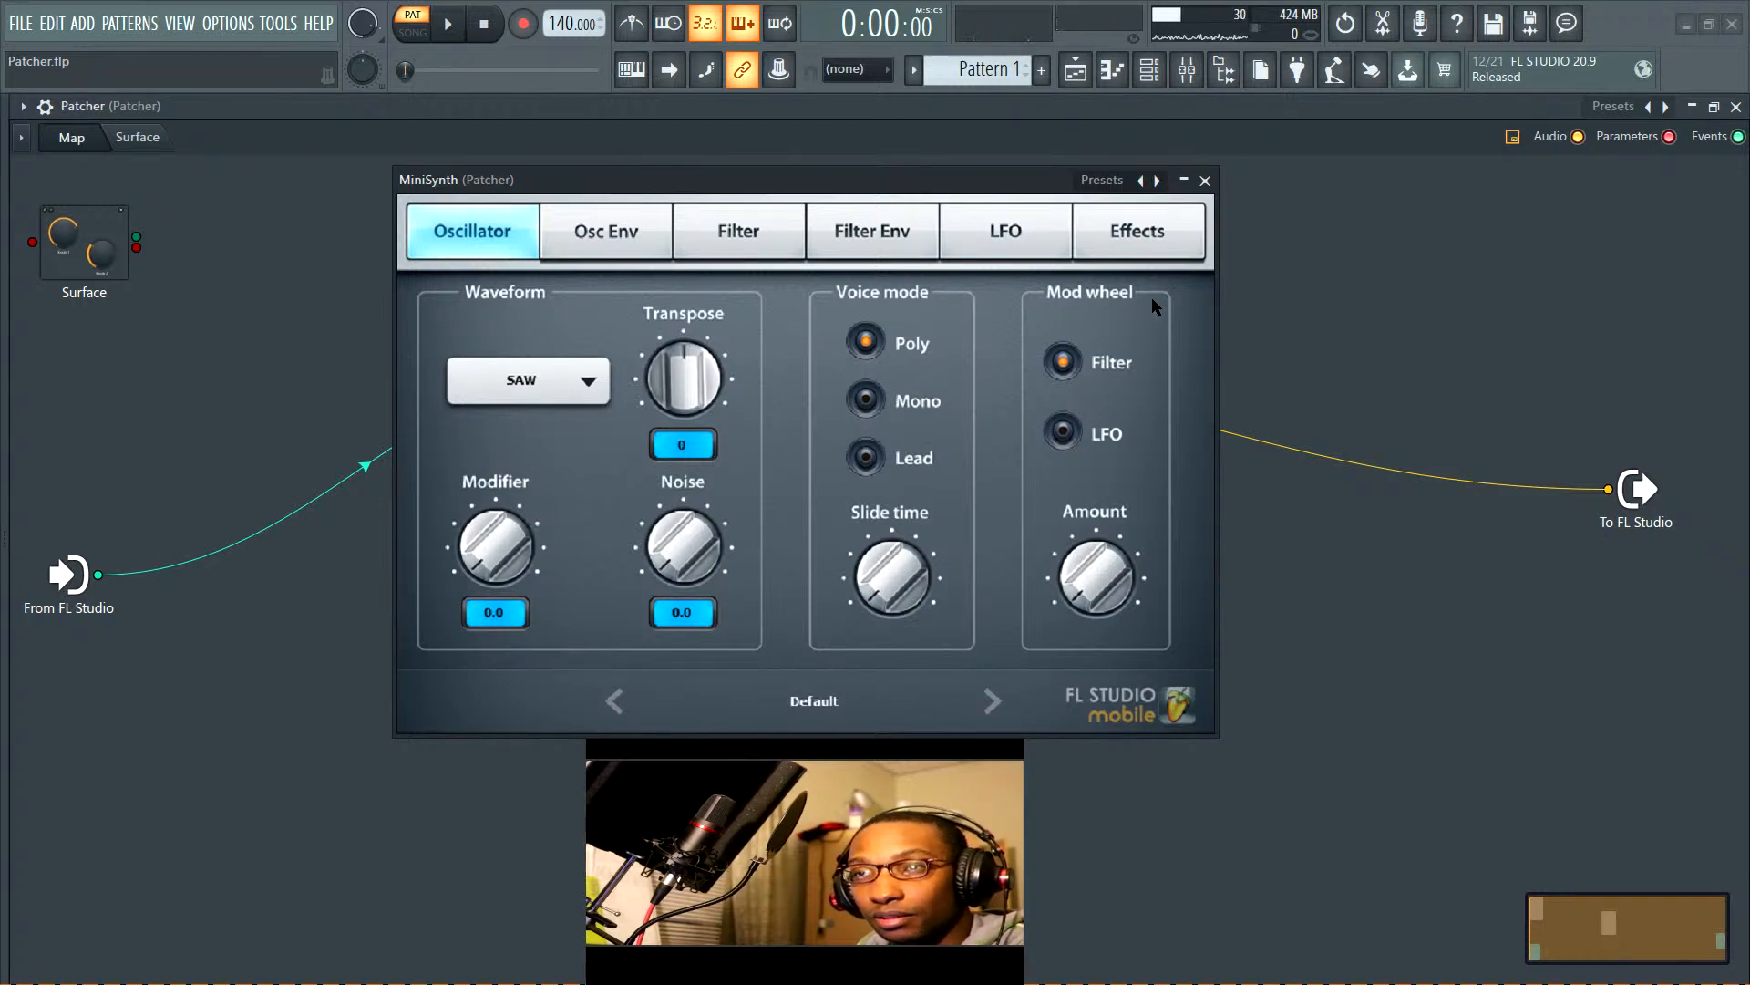
right_click(1154, 182)
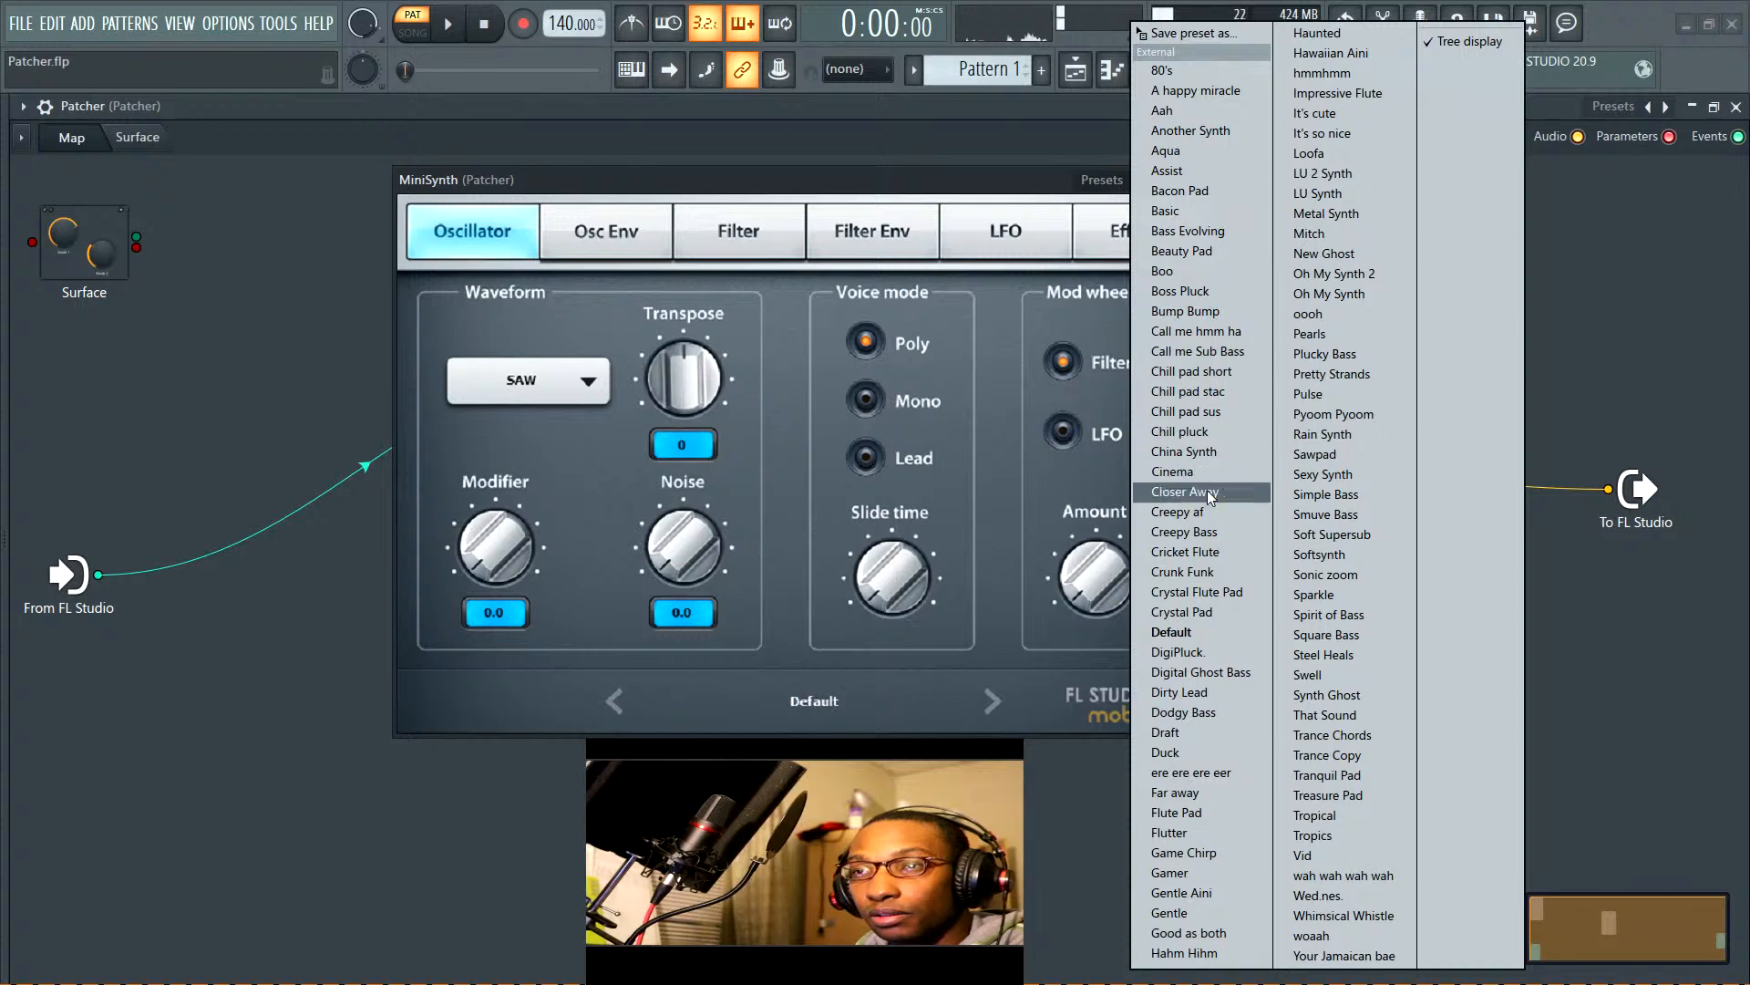
left_click(1195, 633)
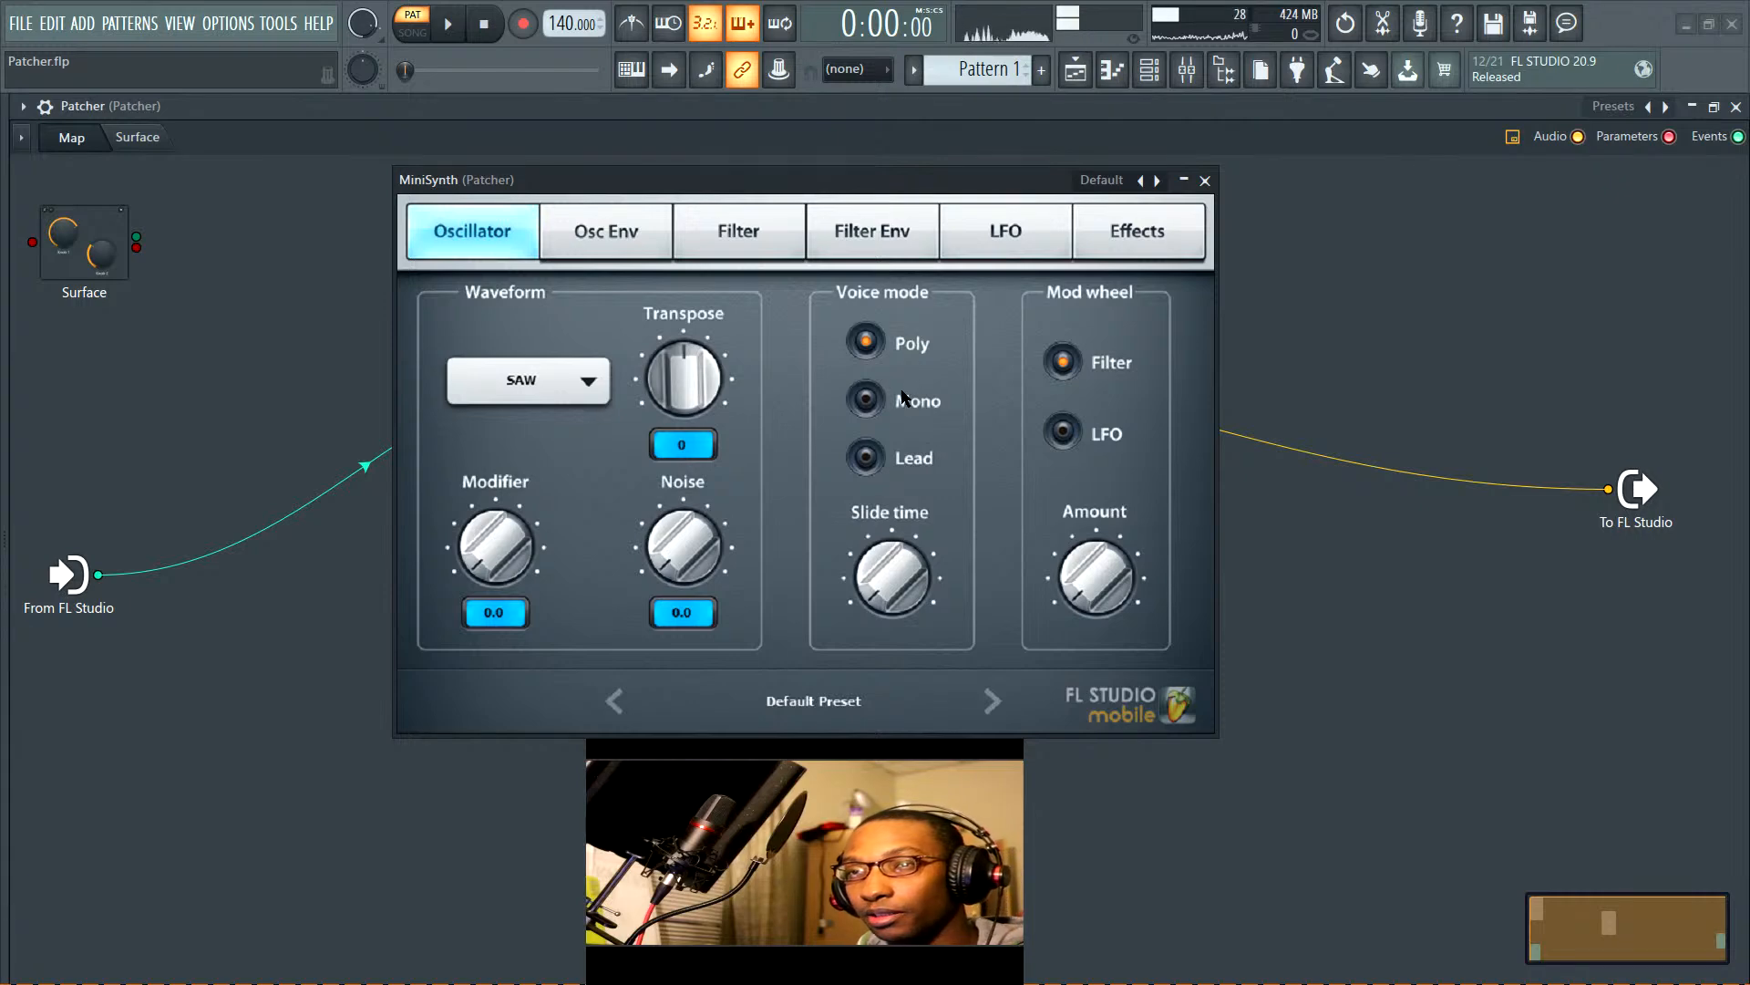
Set MiniSynth's oscillator waveform to SAW+SAW and its modifier to 48.5
left_click(525, 383)
left_click(649, 271)
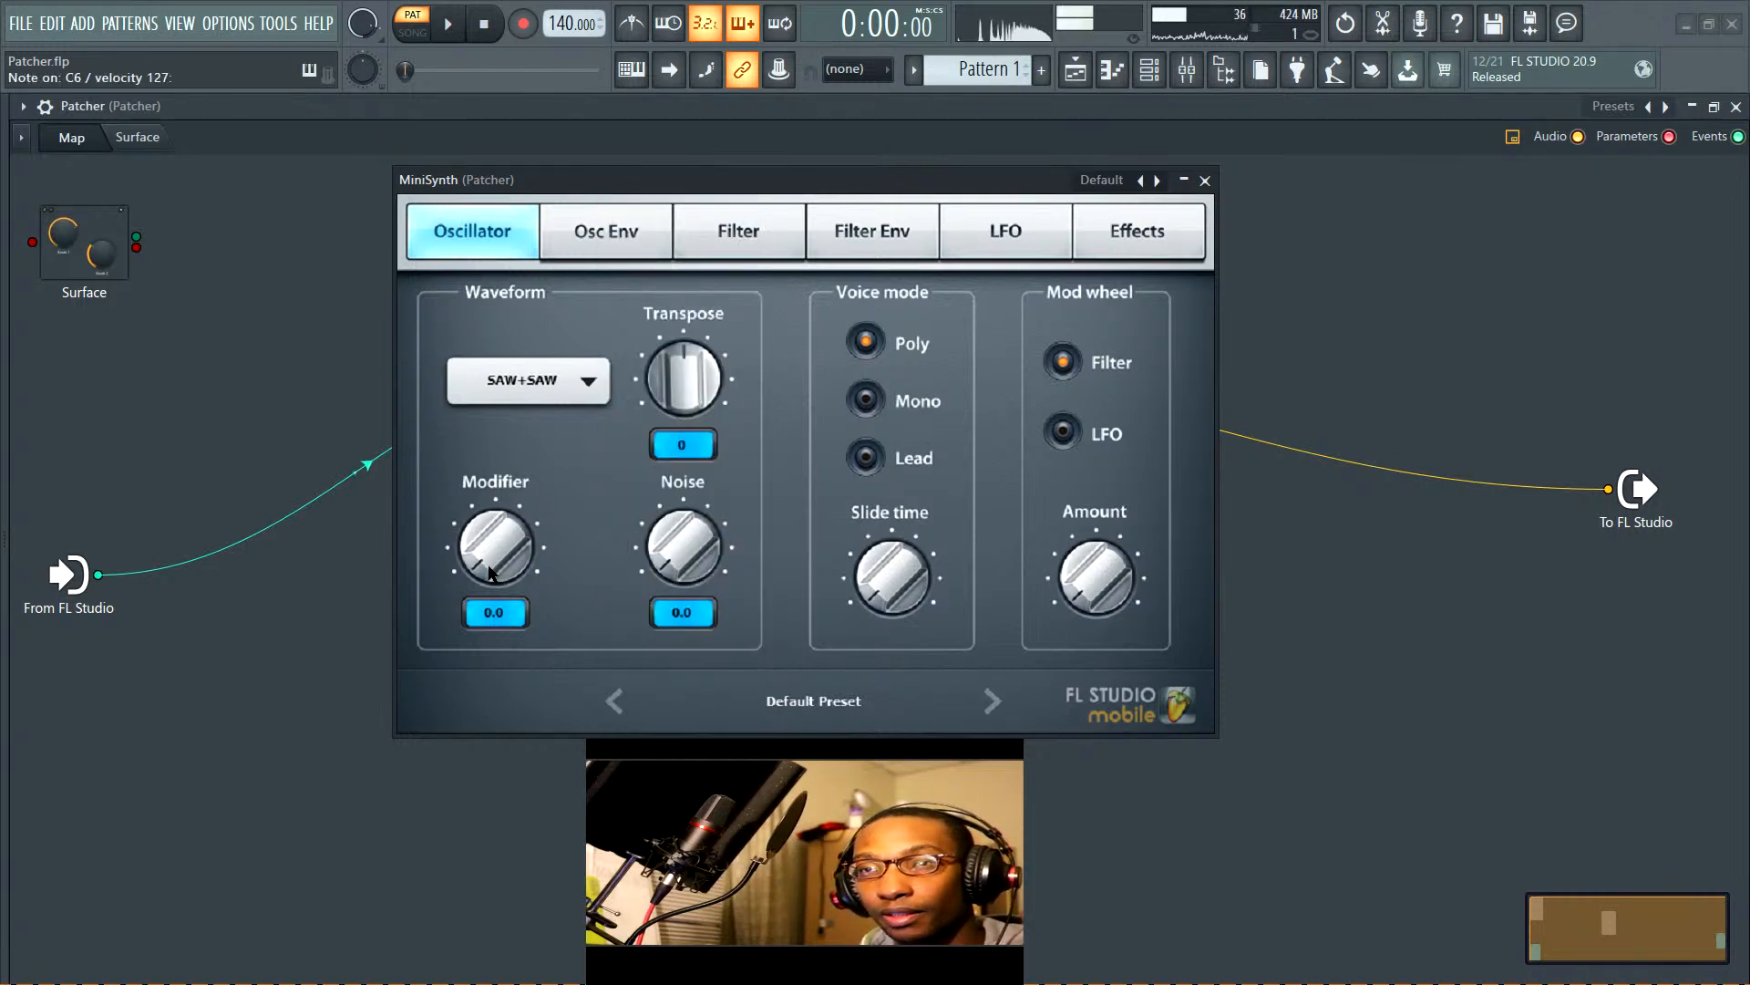
left_click_drag(490, 573, 490, 520)
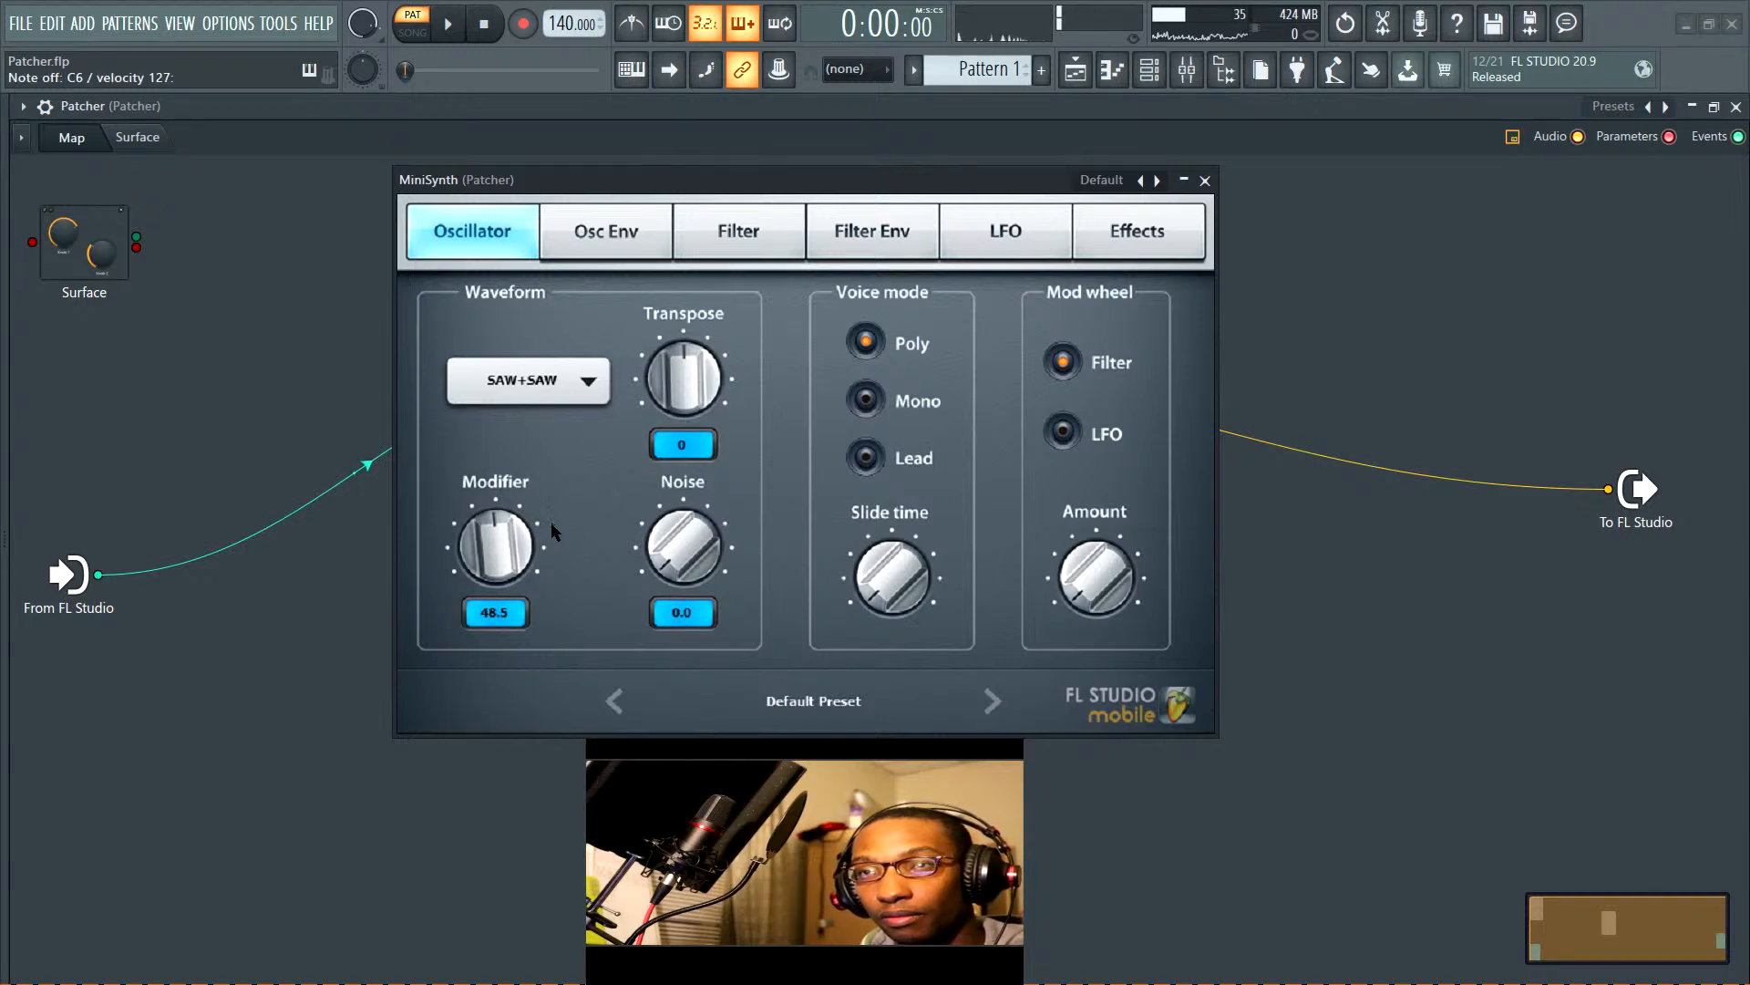
Set MiniSynth's filter envelope amount to 0.0 and view the filter settings
left_click(873, 239)
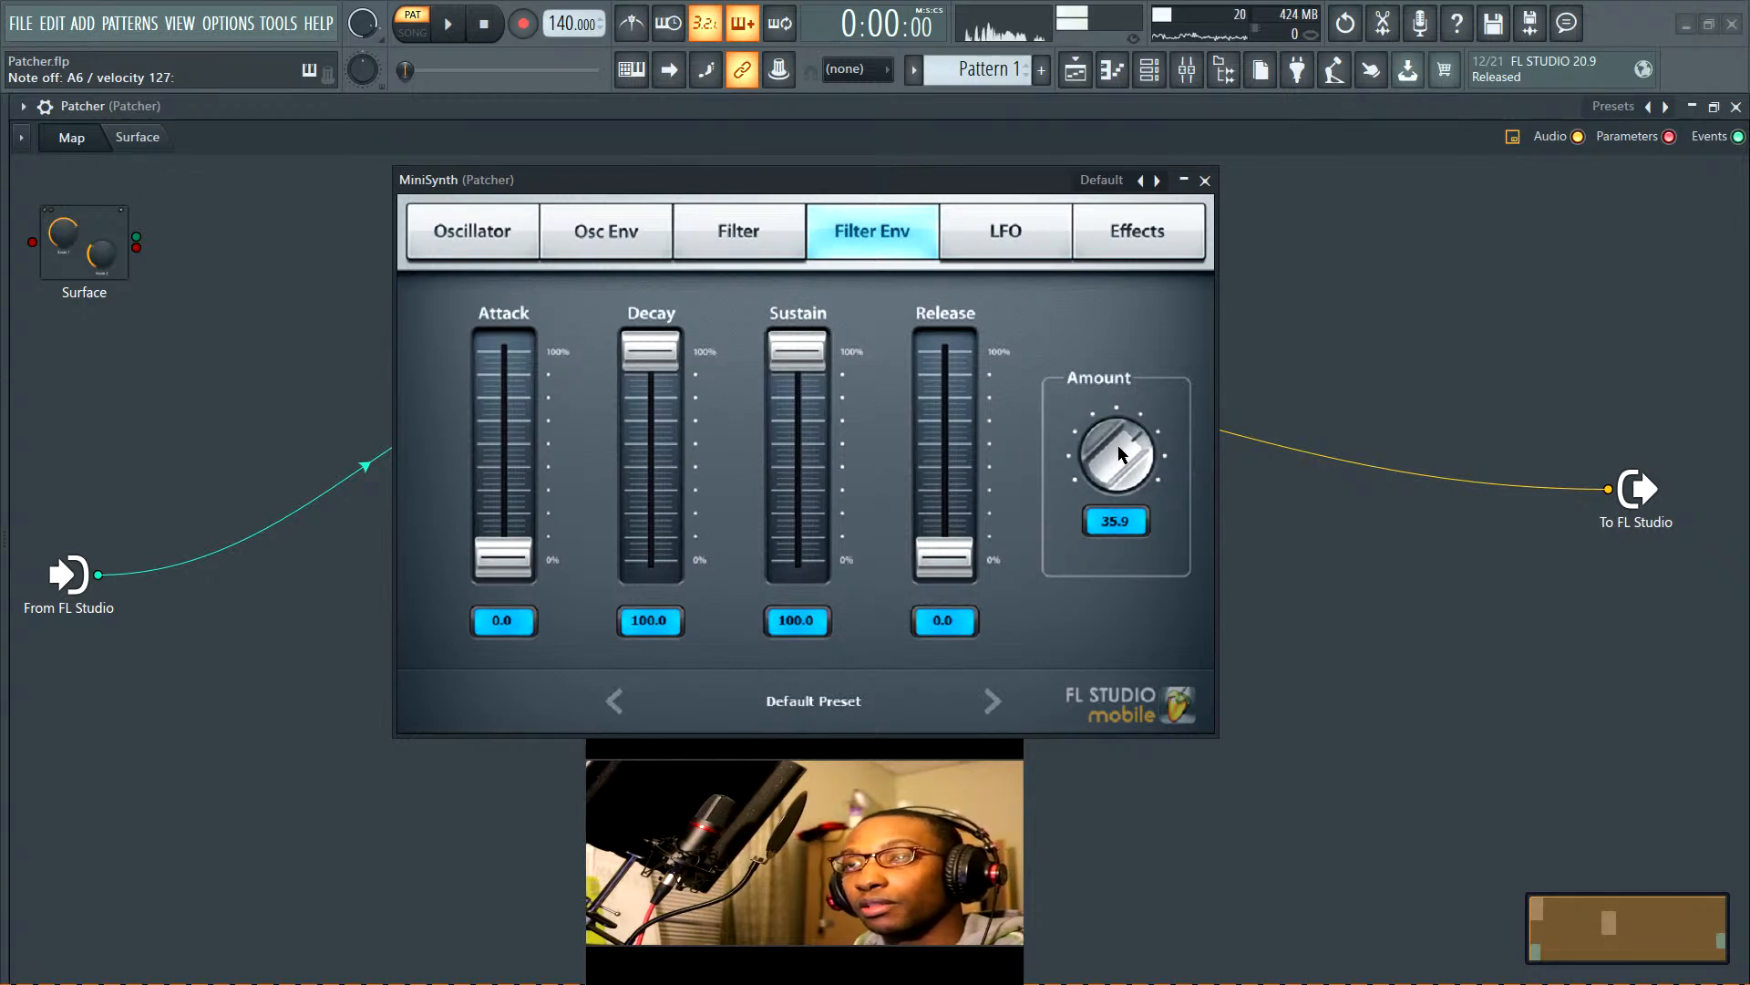
left_click_drag(1122, 454, 1165, 515)
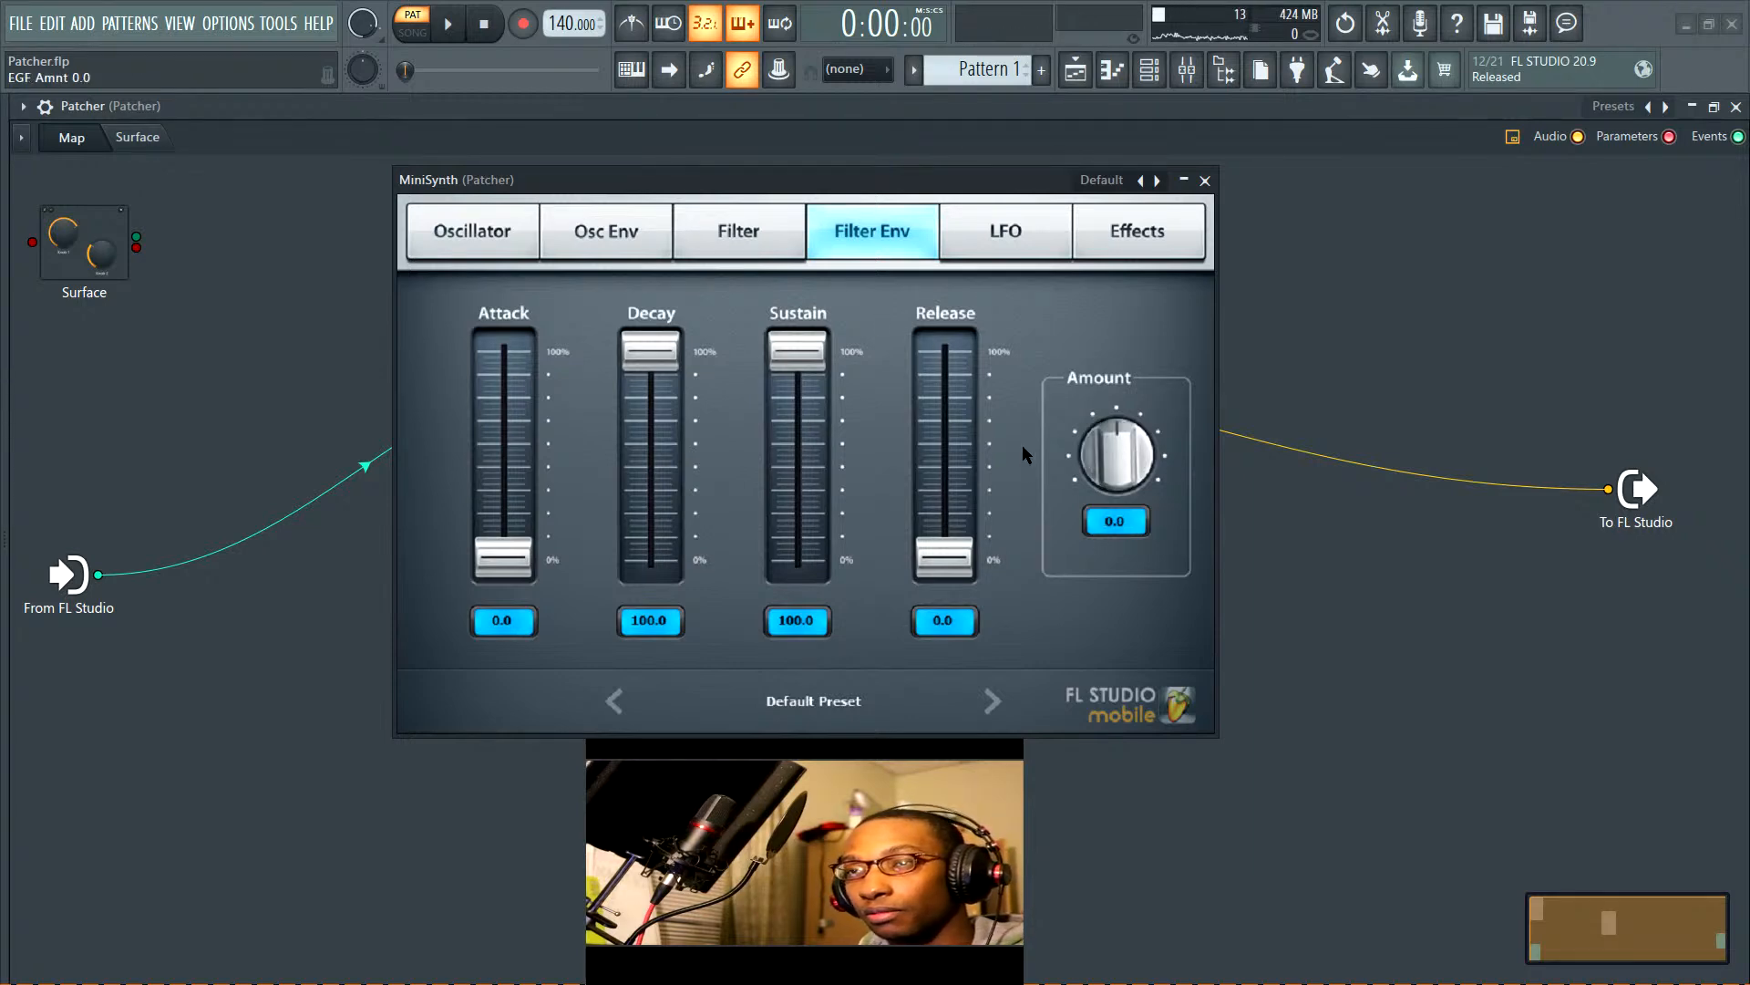
left_click(720, 239)
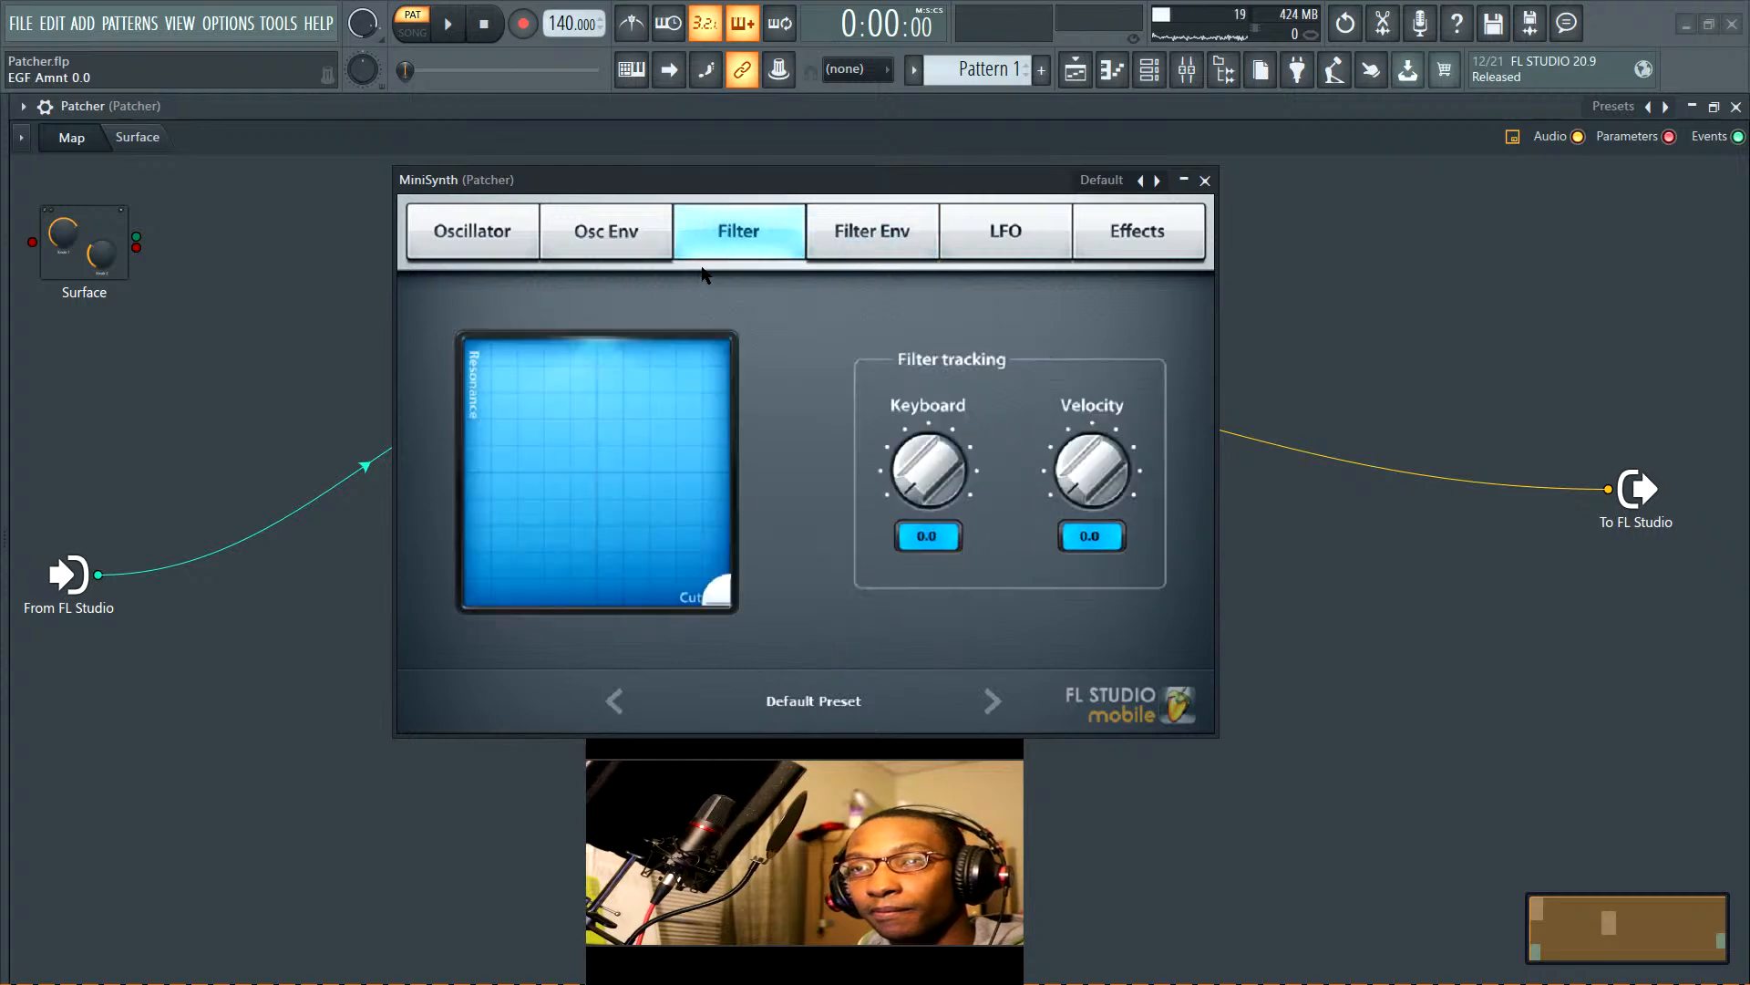
Shape a short oscillator envelope with decay 25.5, sustain 0.0 and release 15.5
left_click(605, 235)
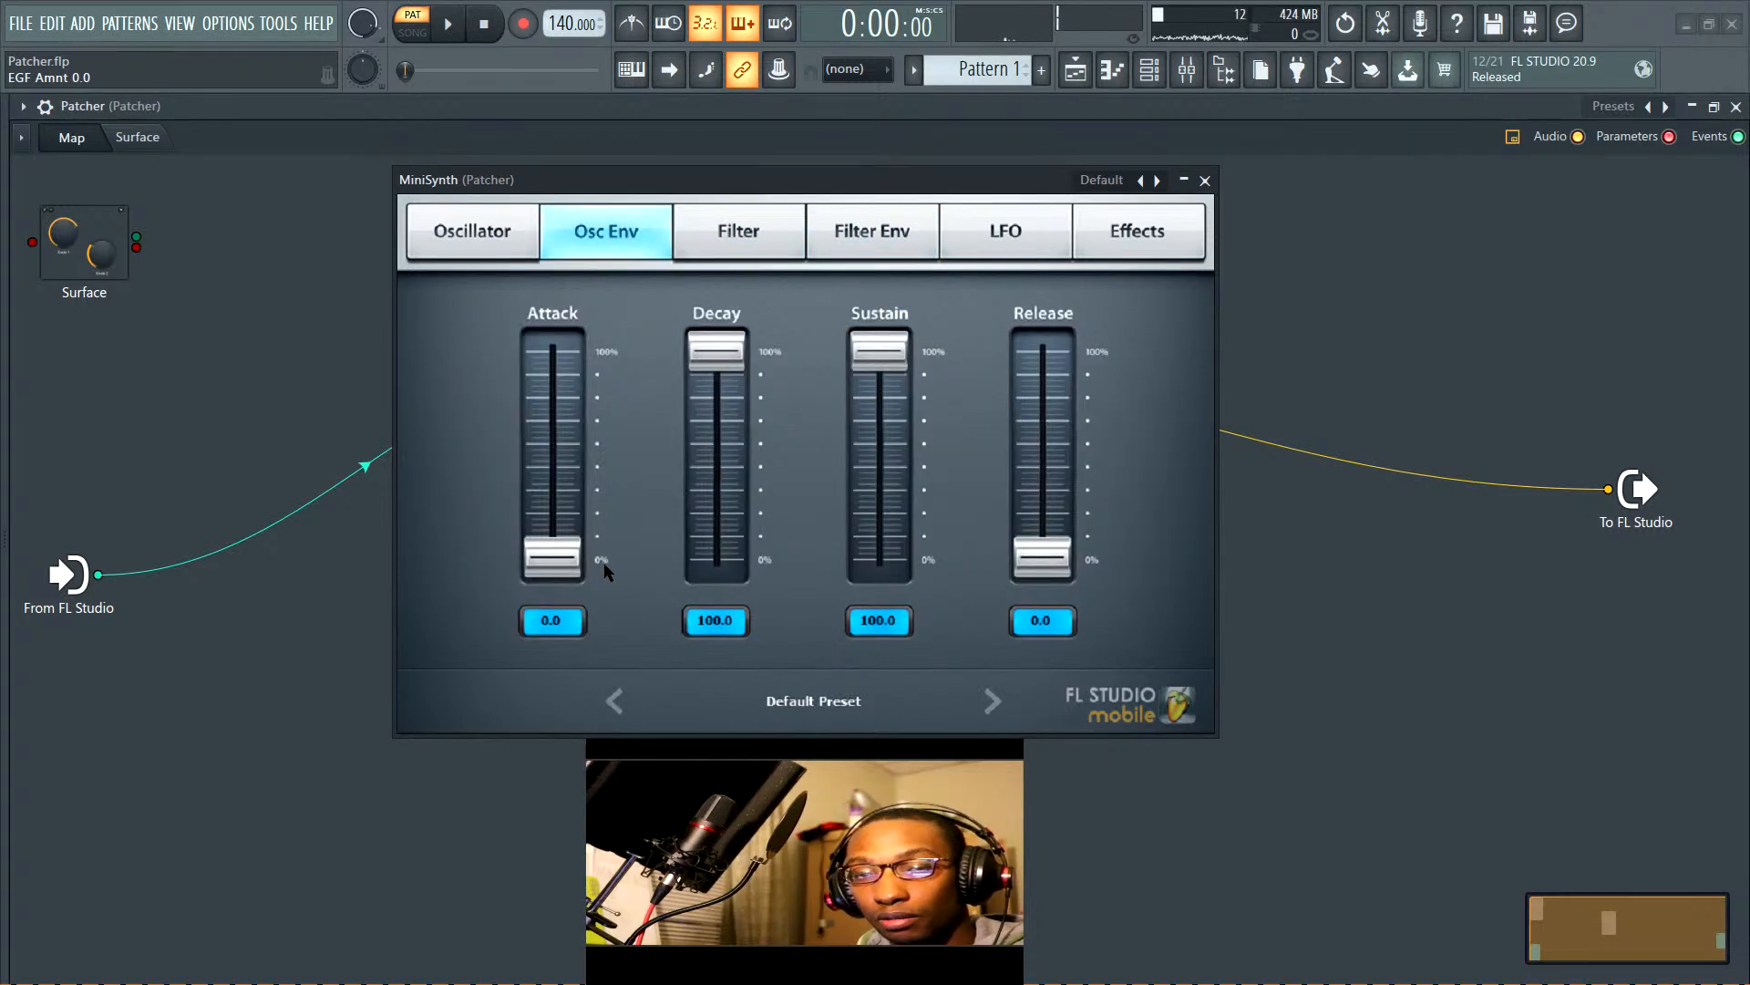
left_click_drag(717, 360, 717, 501)
left_click_drag(910, 359, 910, 566)
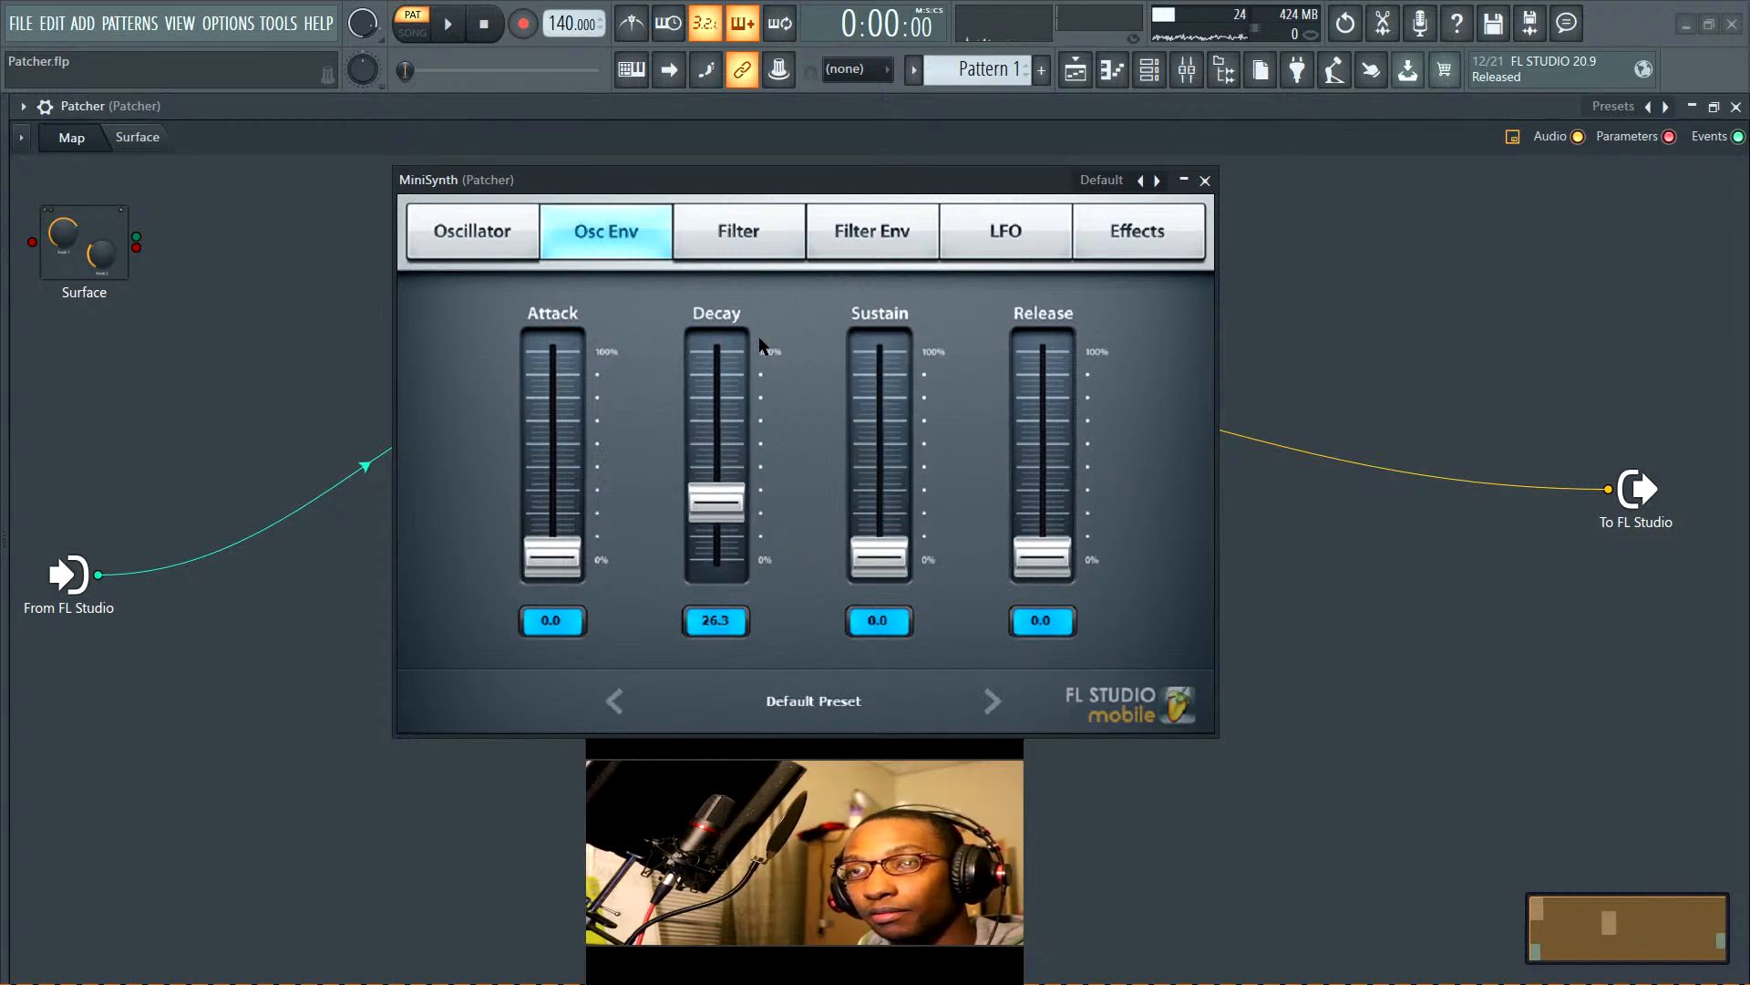
left_click_drag(740, 491, 740, 481)
left_click_drag(1049, 571, 1045, 554)
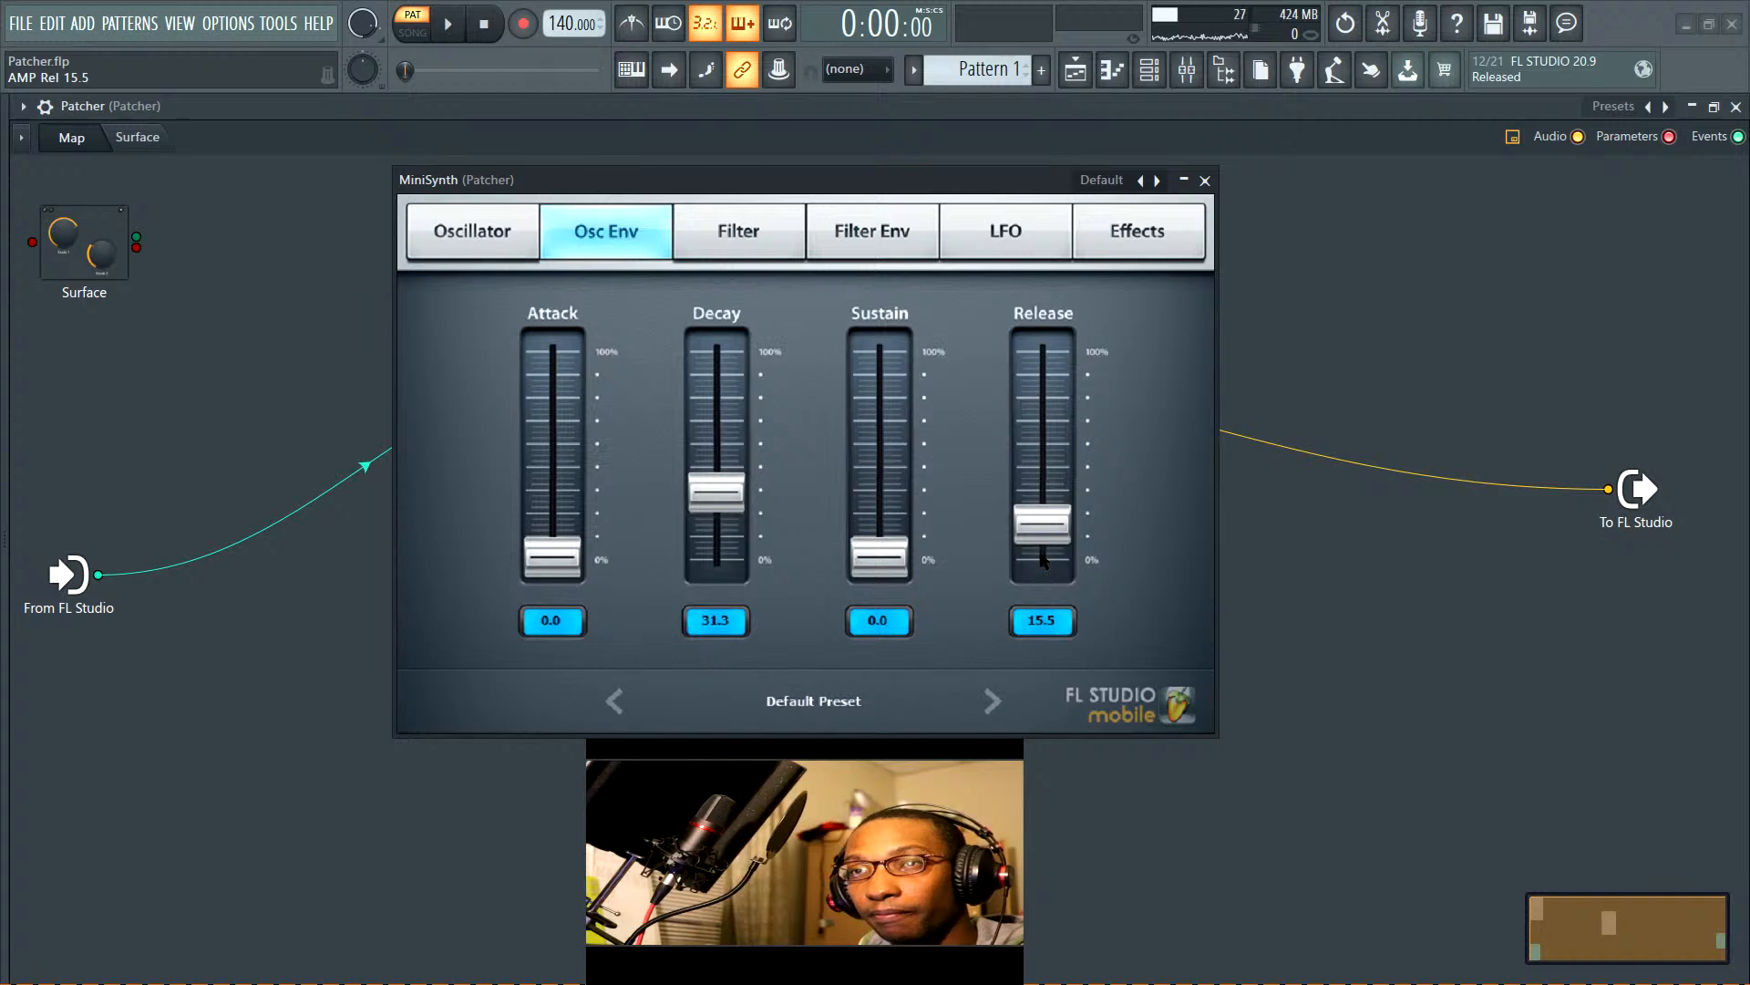
left_click_drag(716, 494, 716, 504)
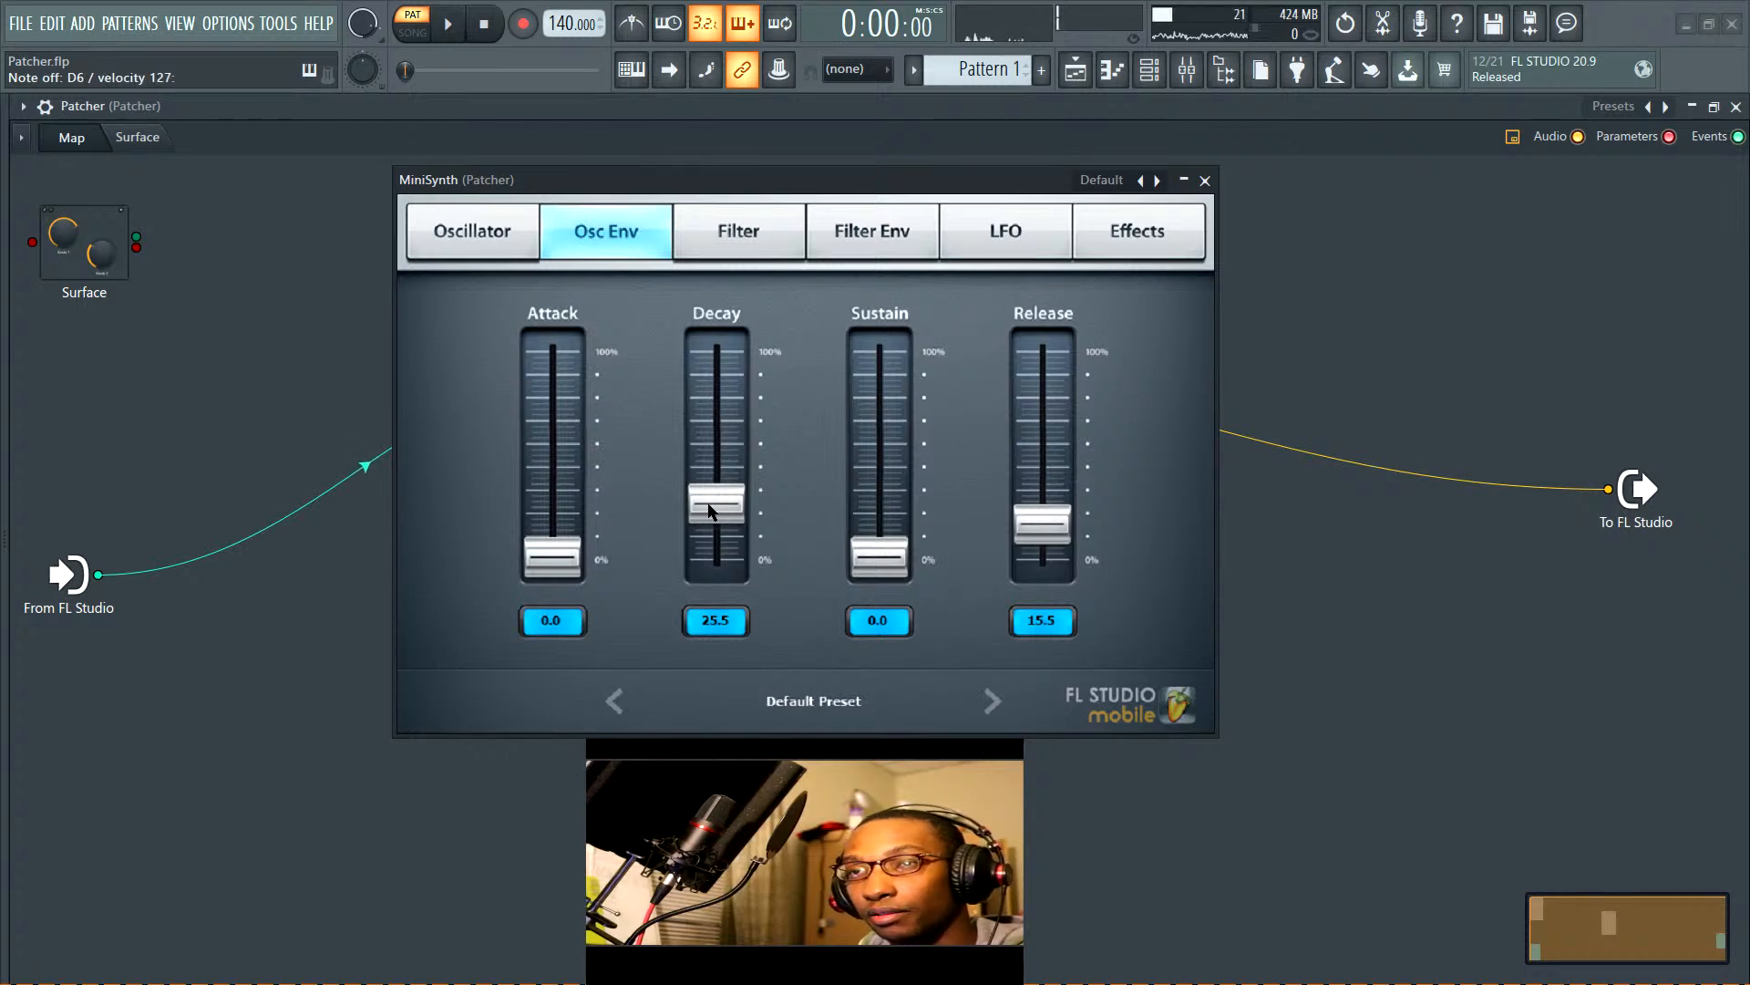
Reshape the oscillator envelope to attack 60.7, decay 100.0, sustain 66.5 and release 28.2
left_click_drag(708, 505, 709, 349)
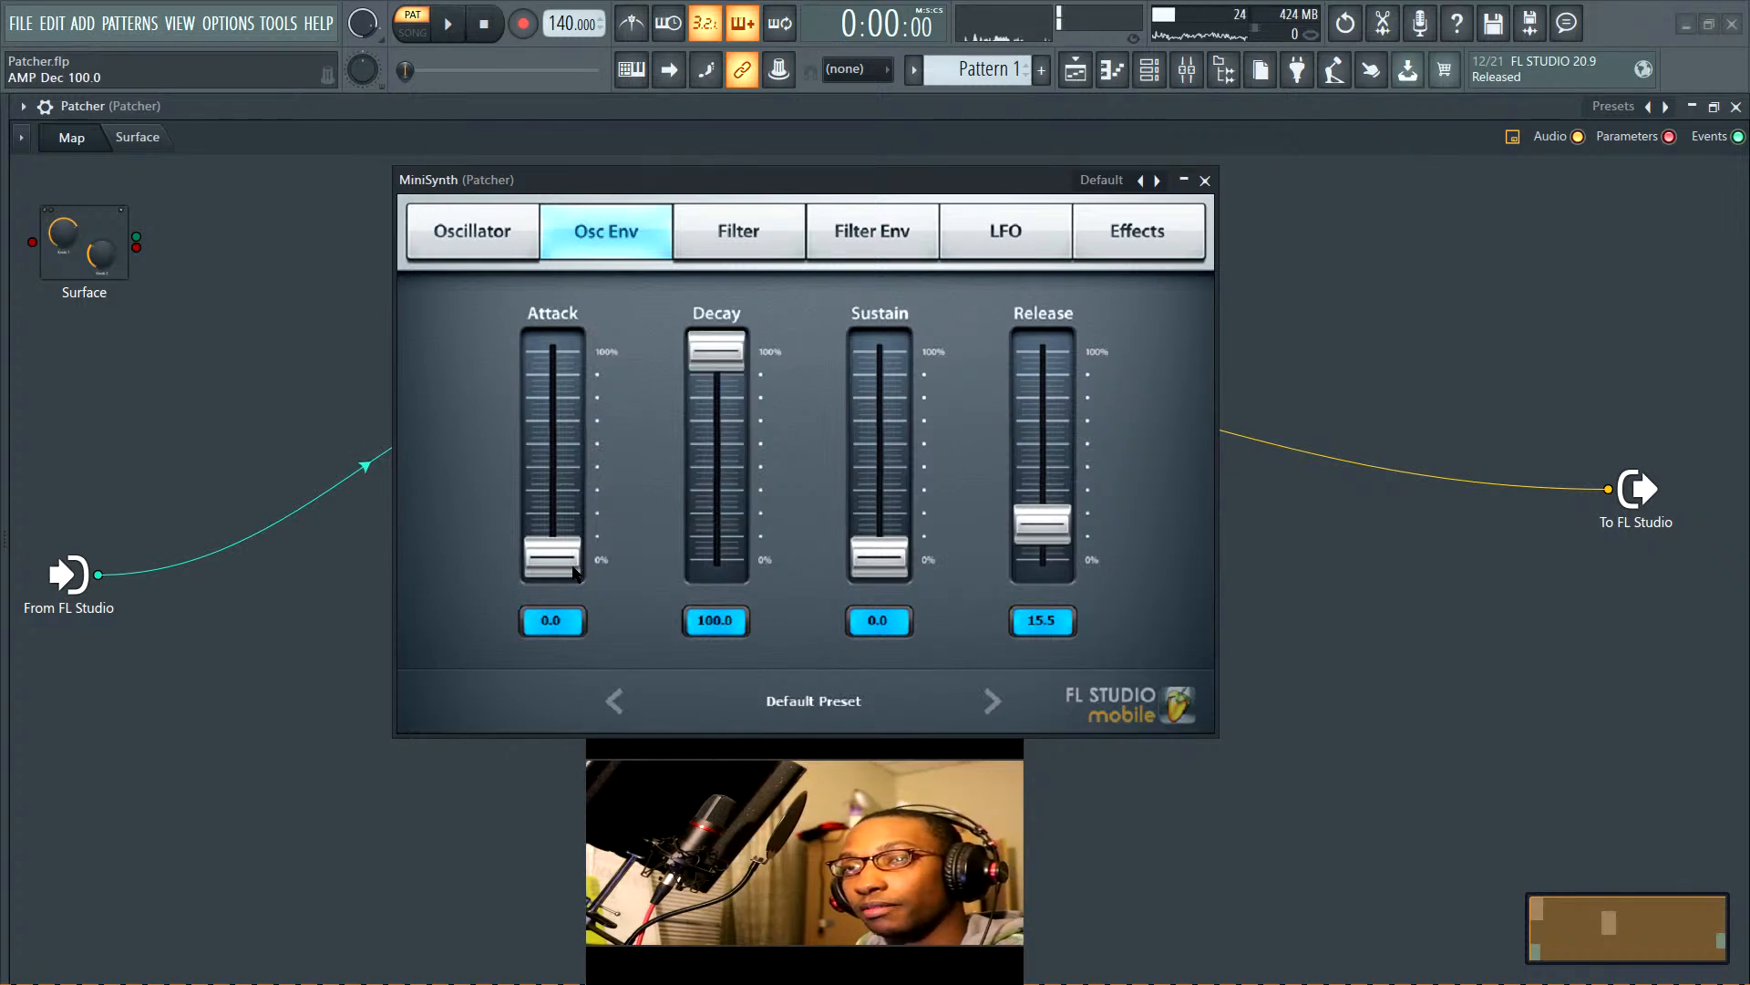
left_click_drag(568, 565, 568, 521)
left_click_drag(880, 577, 880, 440)
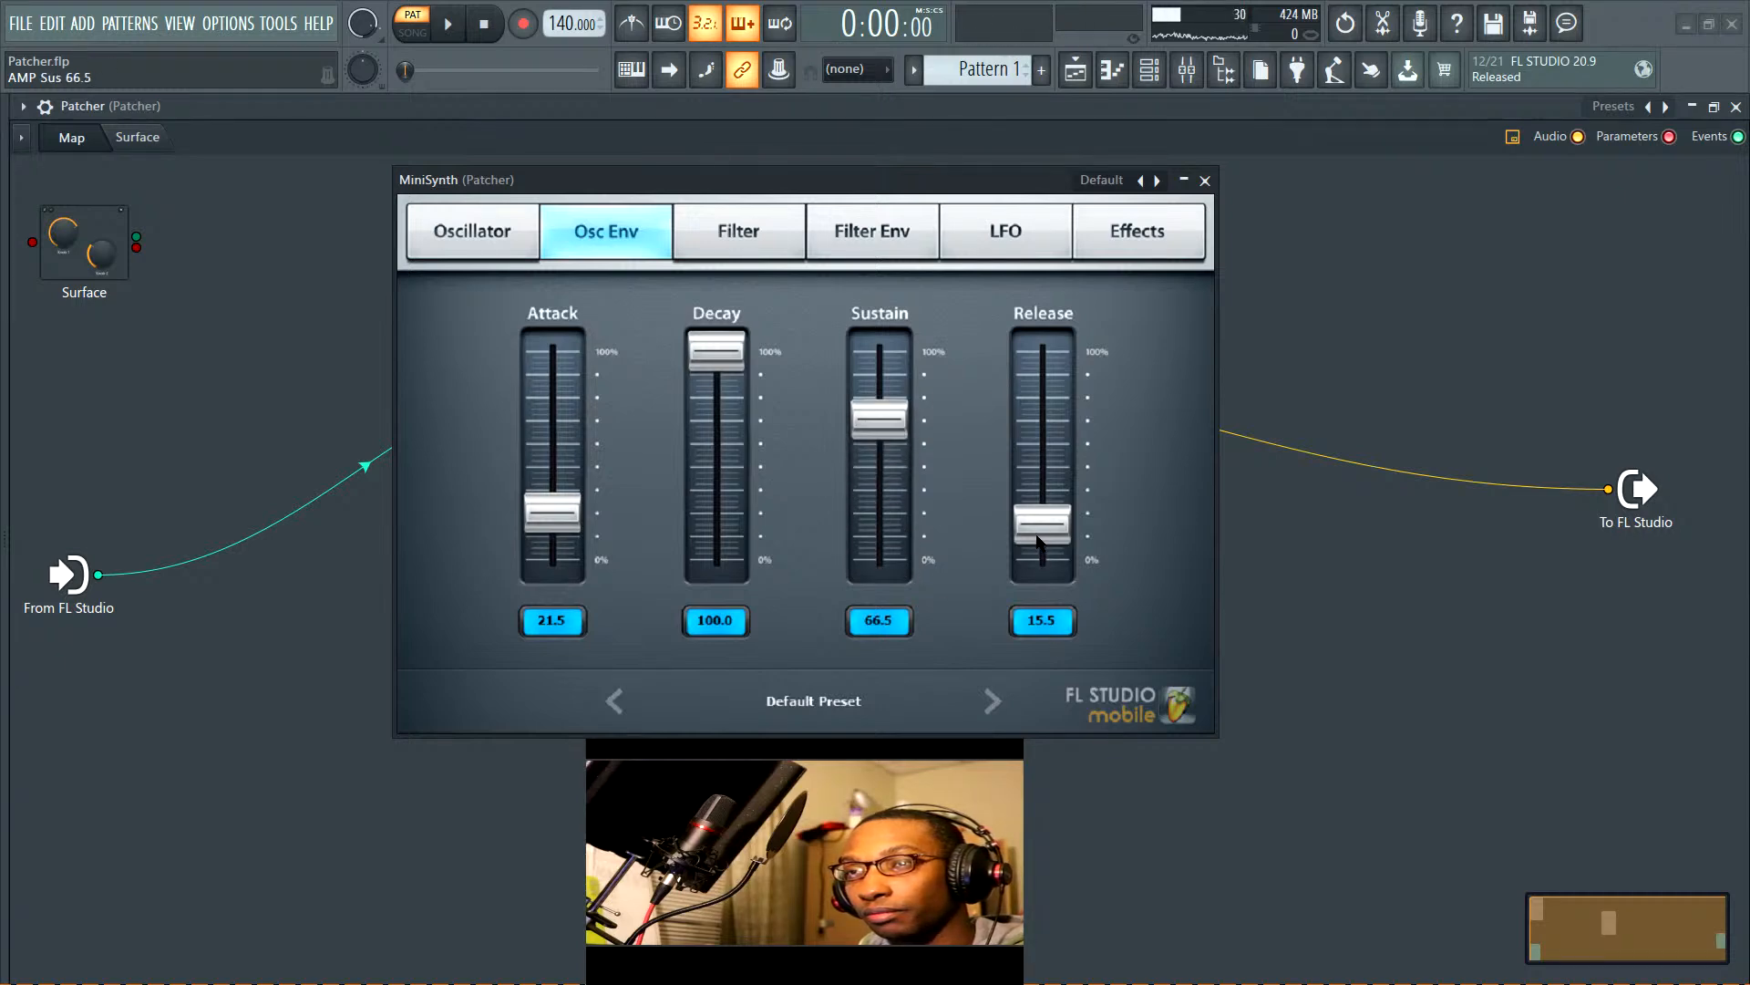
left_click_drag(1038, 539, 1037, 514)
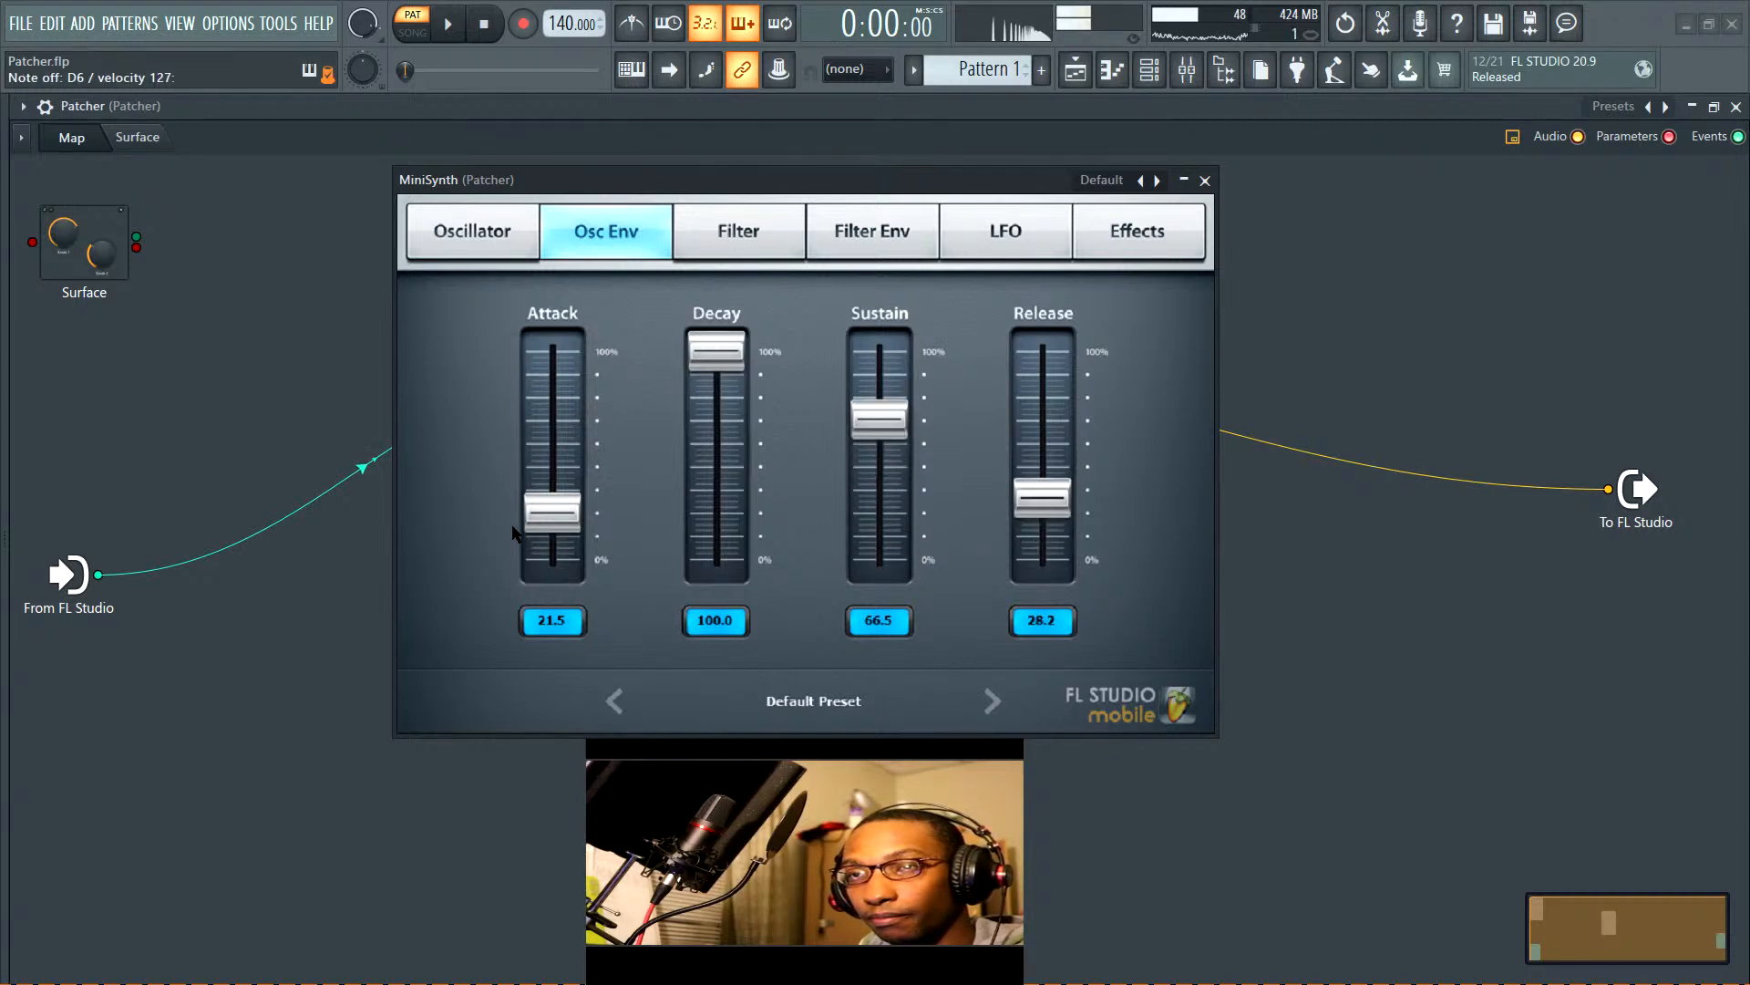
left_click_drag(547, 515, 547, 434)
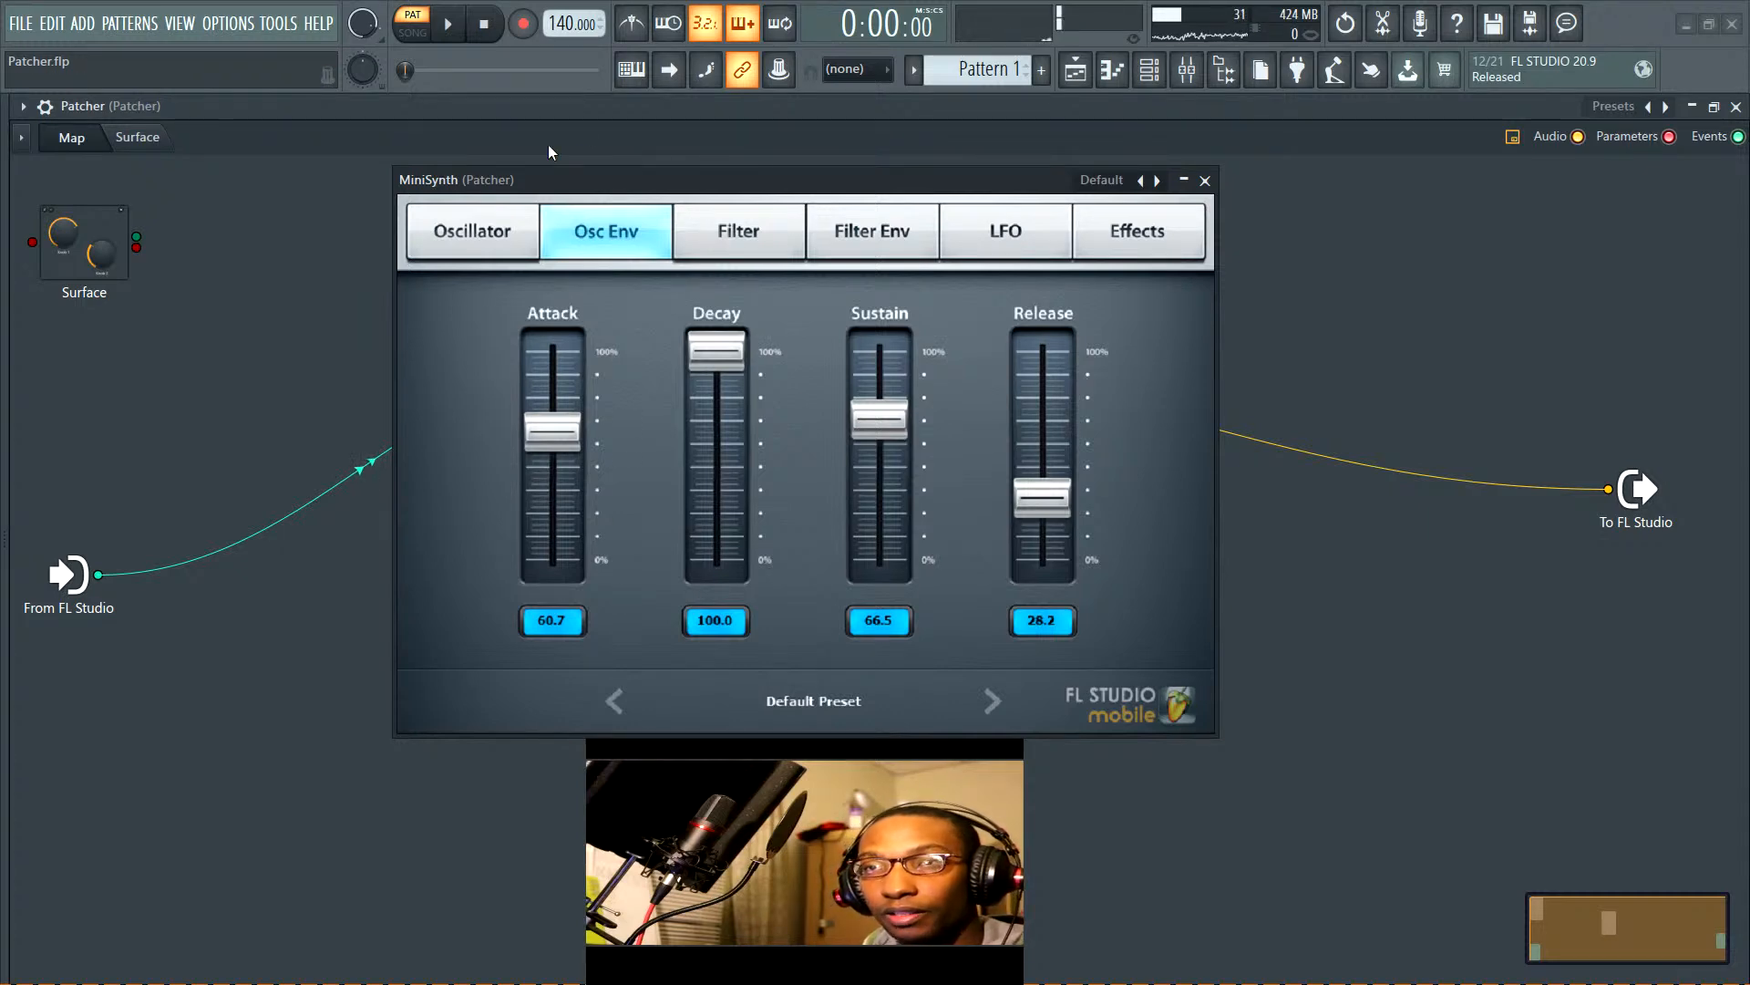
Lower the filter cutoff to just past the middle with minimal resonance, and set the keyboard filter tracking to 46.0
left_click(766, 244)
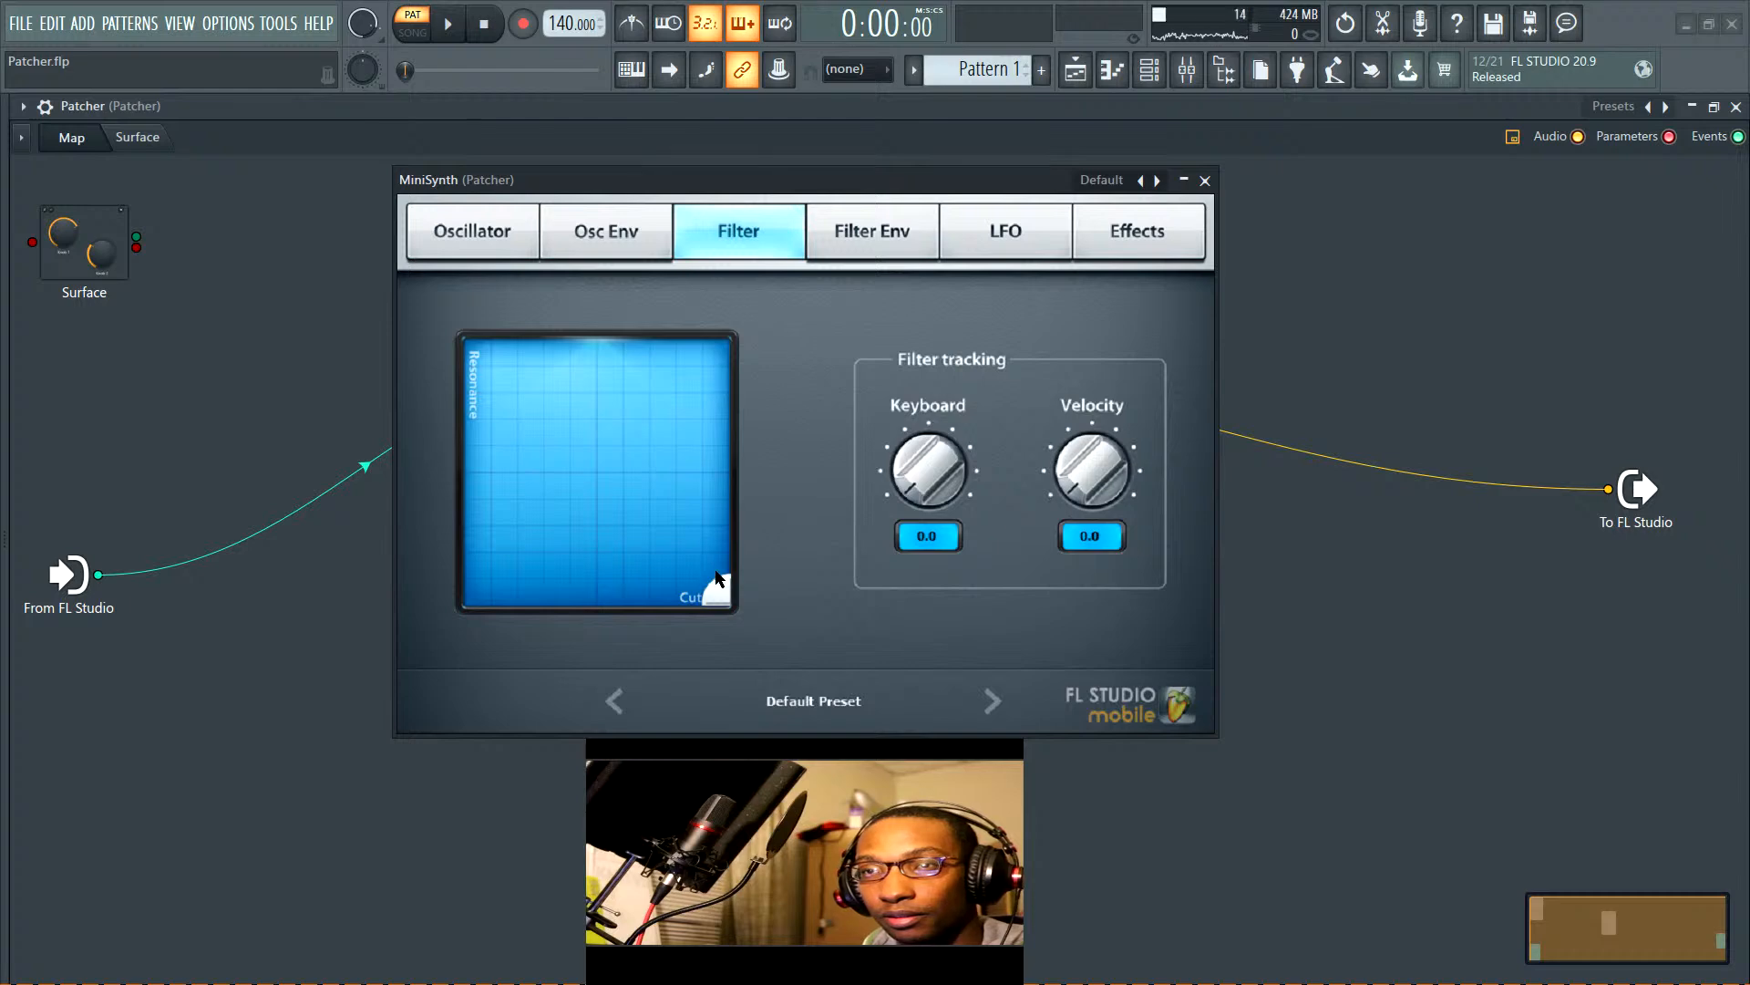
left_click_drag(716, 576, 630, 594)
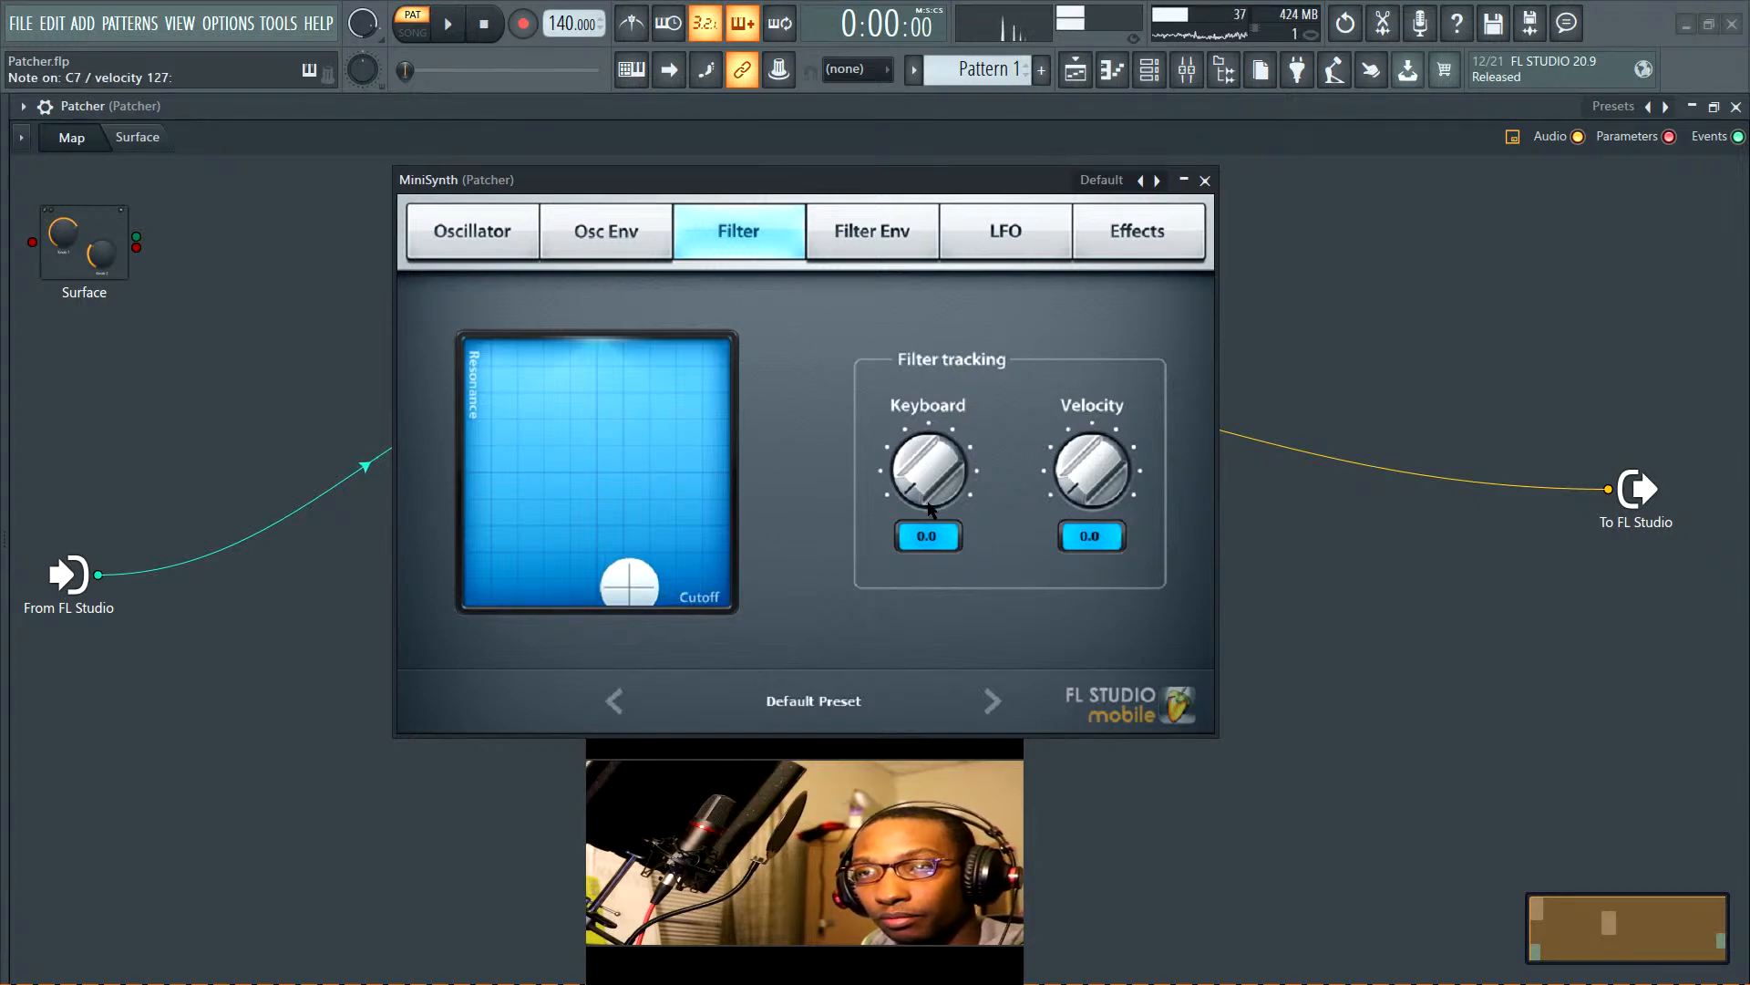
mouse_move(918, 495)
left_mouse_down()
mouse_move(919, 469)
mouse_move(944, 474)
left_mouse_up()
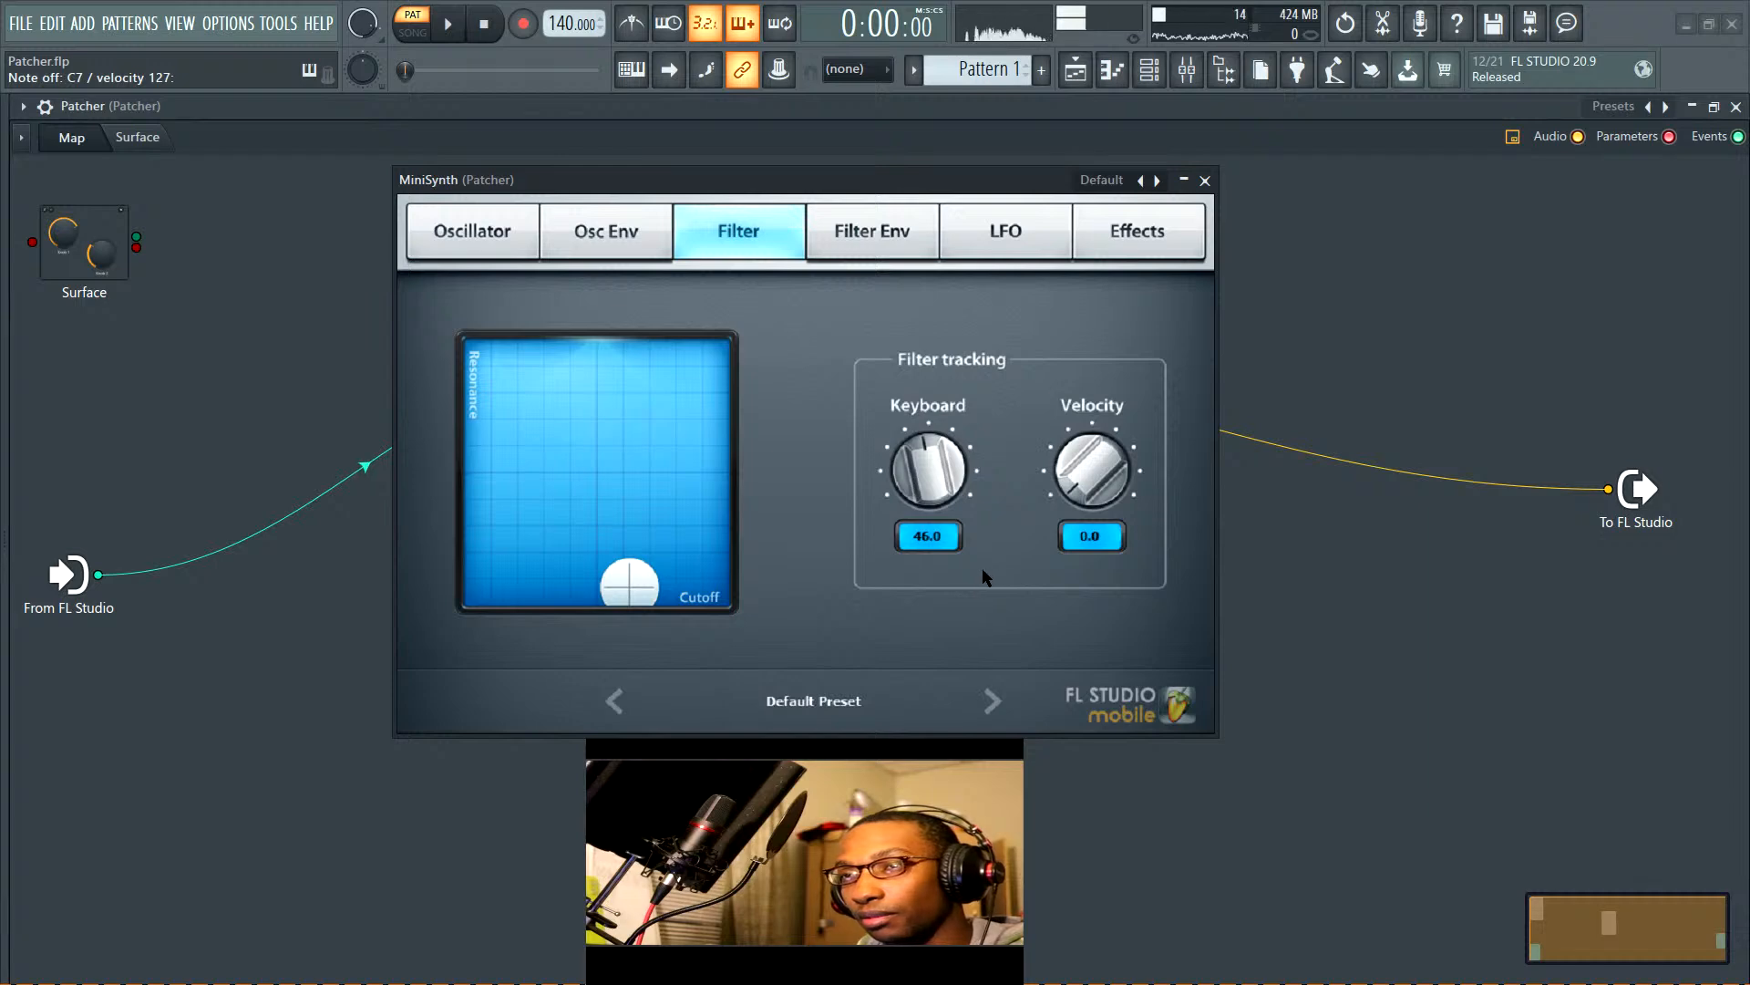
mouse_move(1073, 489)
left_mouse_down()
mouse_move(1074, 440)
mouse_move(1073, 489)
left_mouse_up()
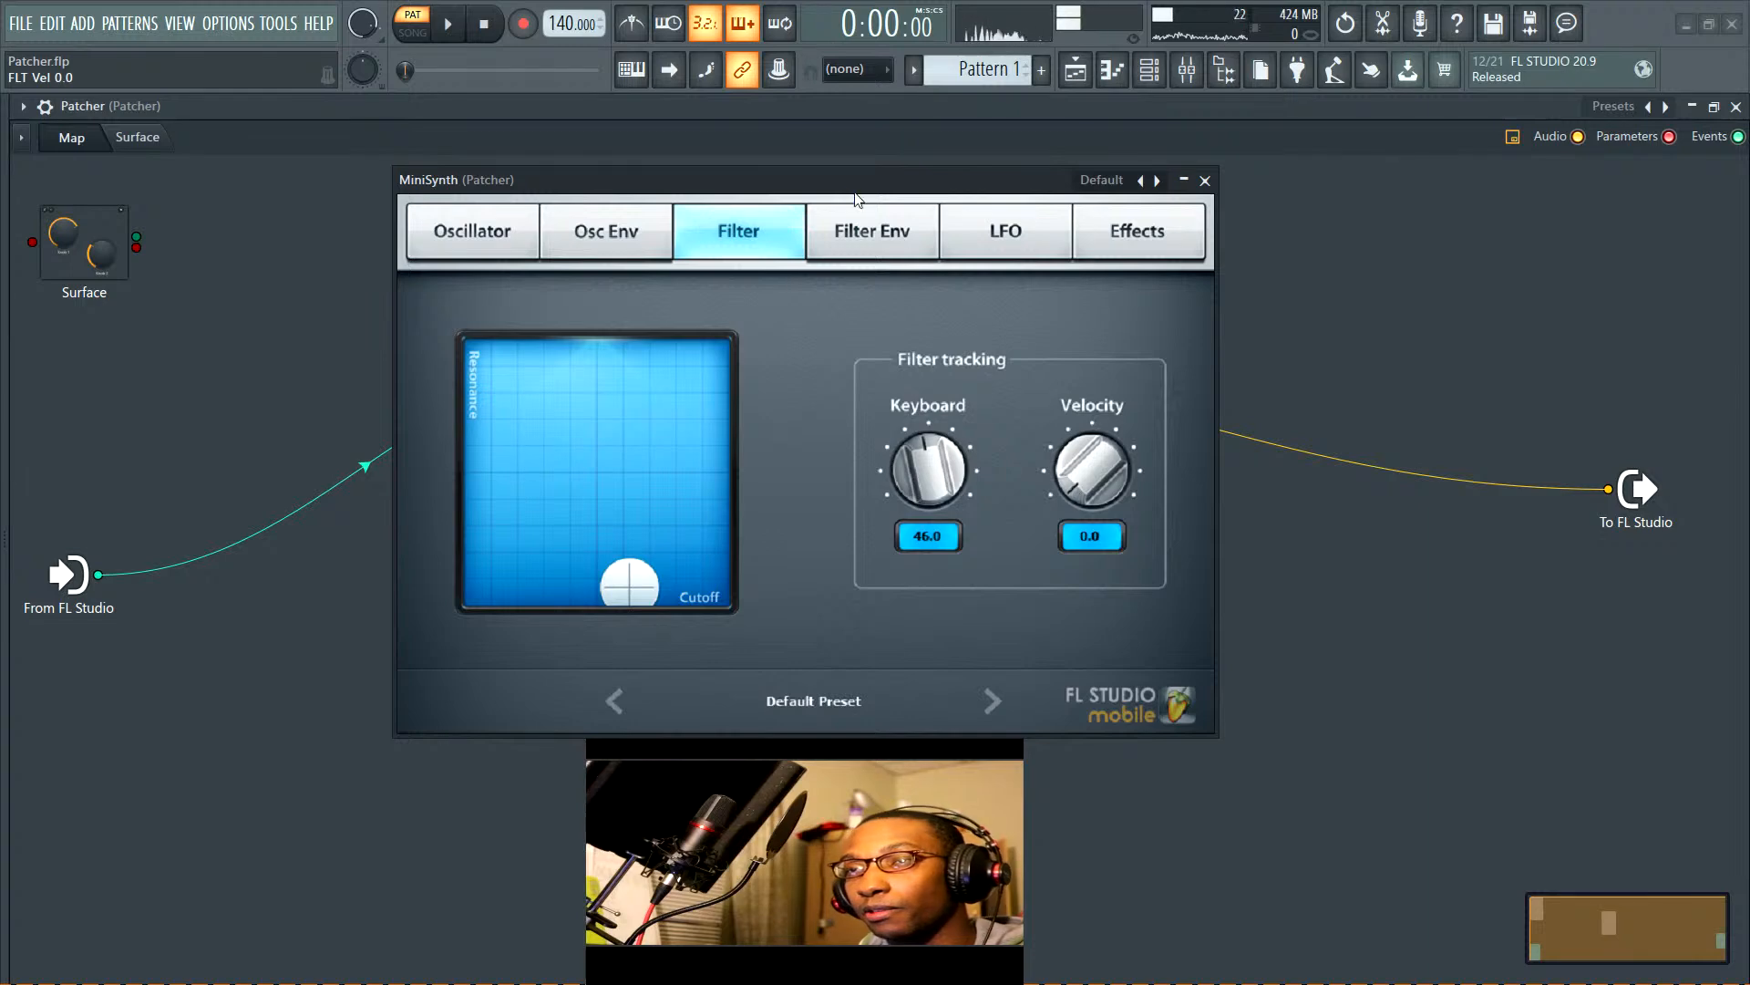
Look through the envelope settings and try the oscillator's Lead voice mode, returning it to Poly
left_click(873, 239)
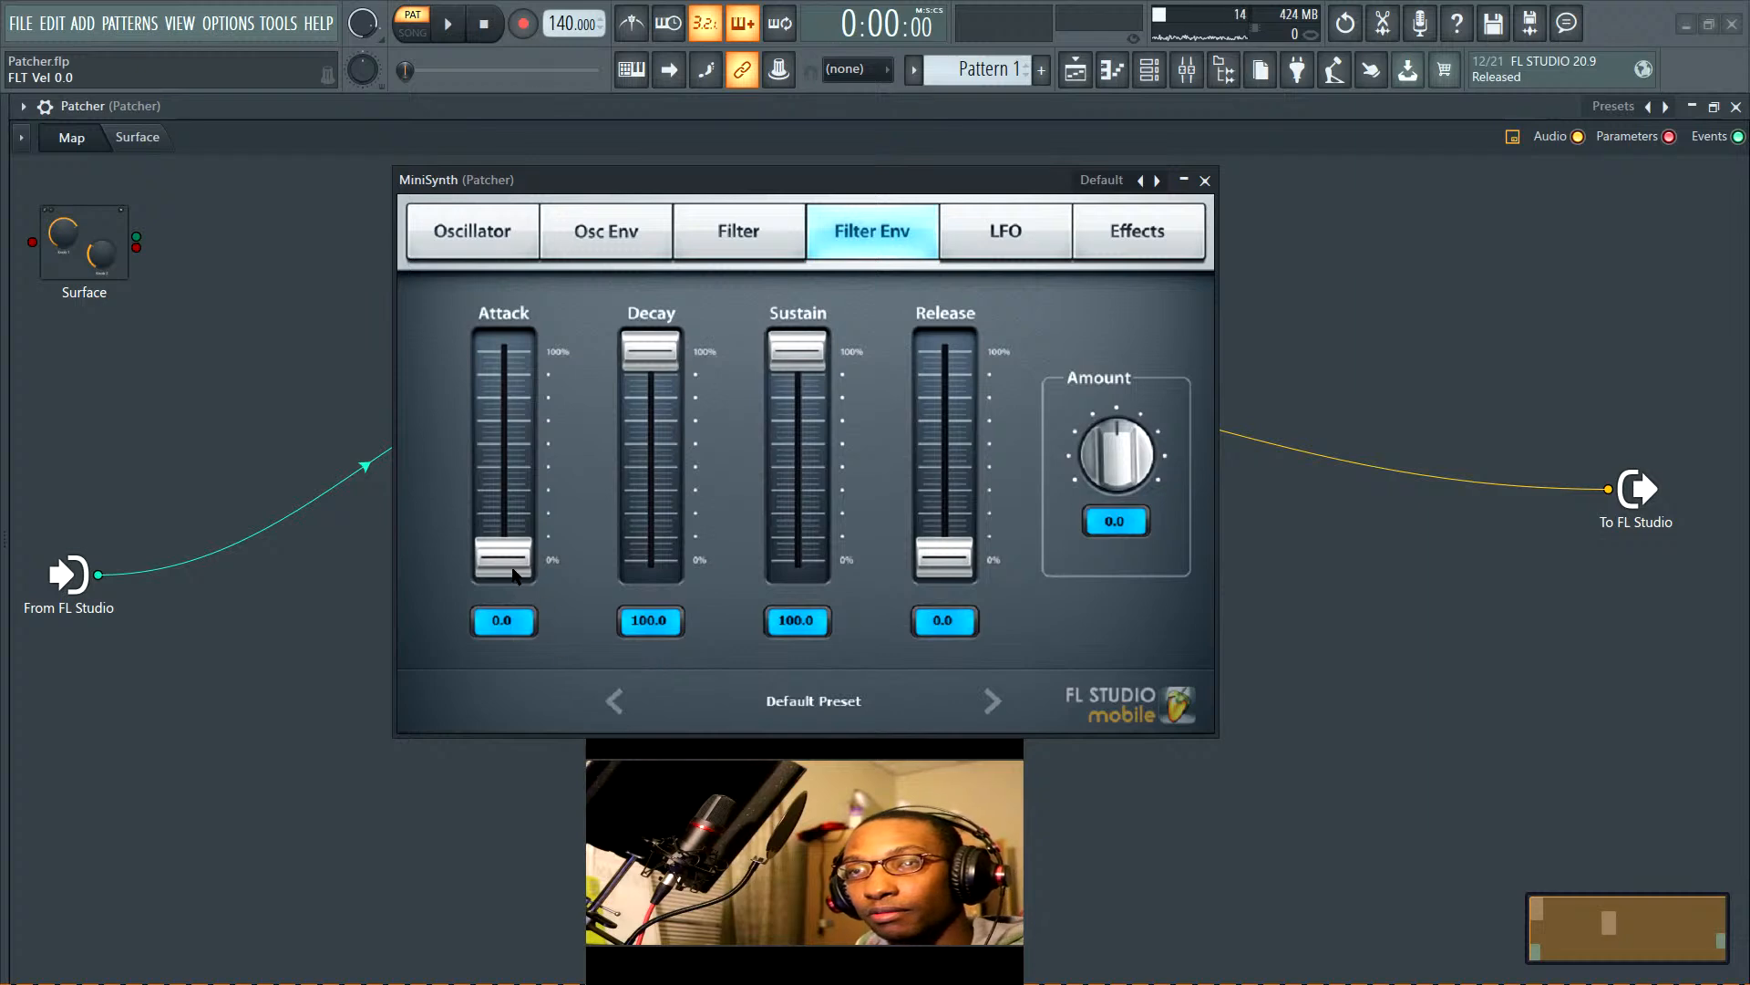
left_click(574, 254)
left_click(460, 239)
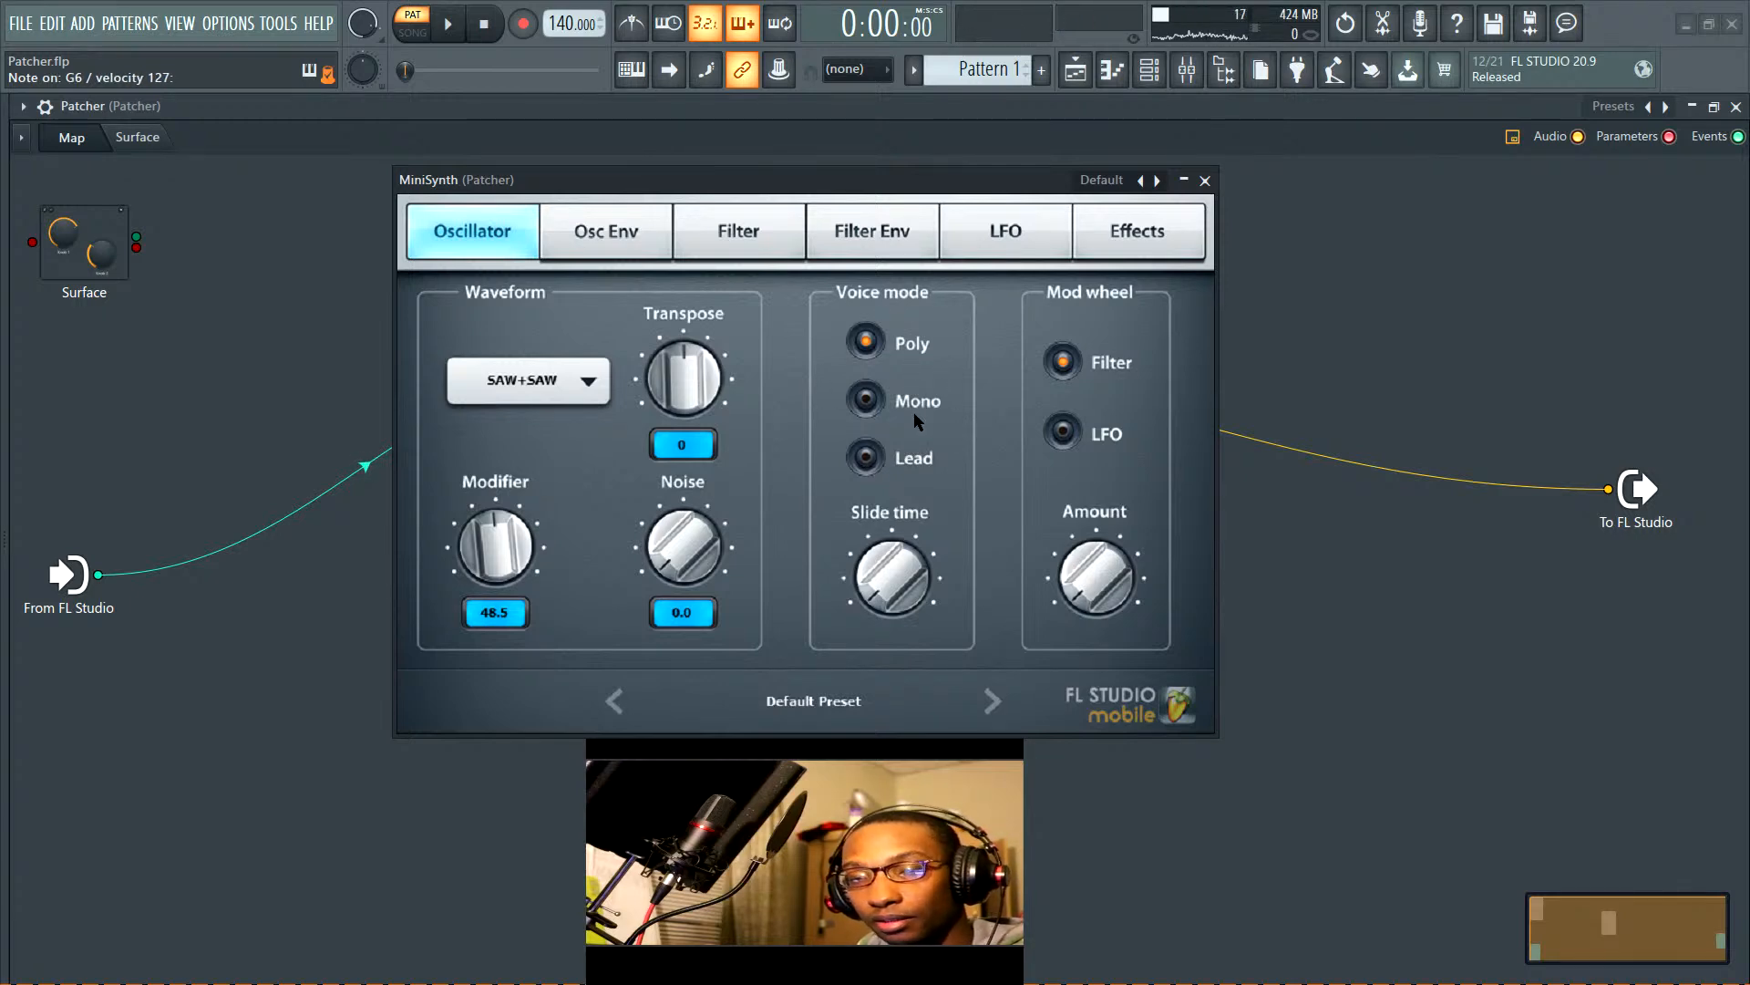
left_click(866, 458)
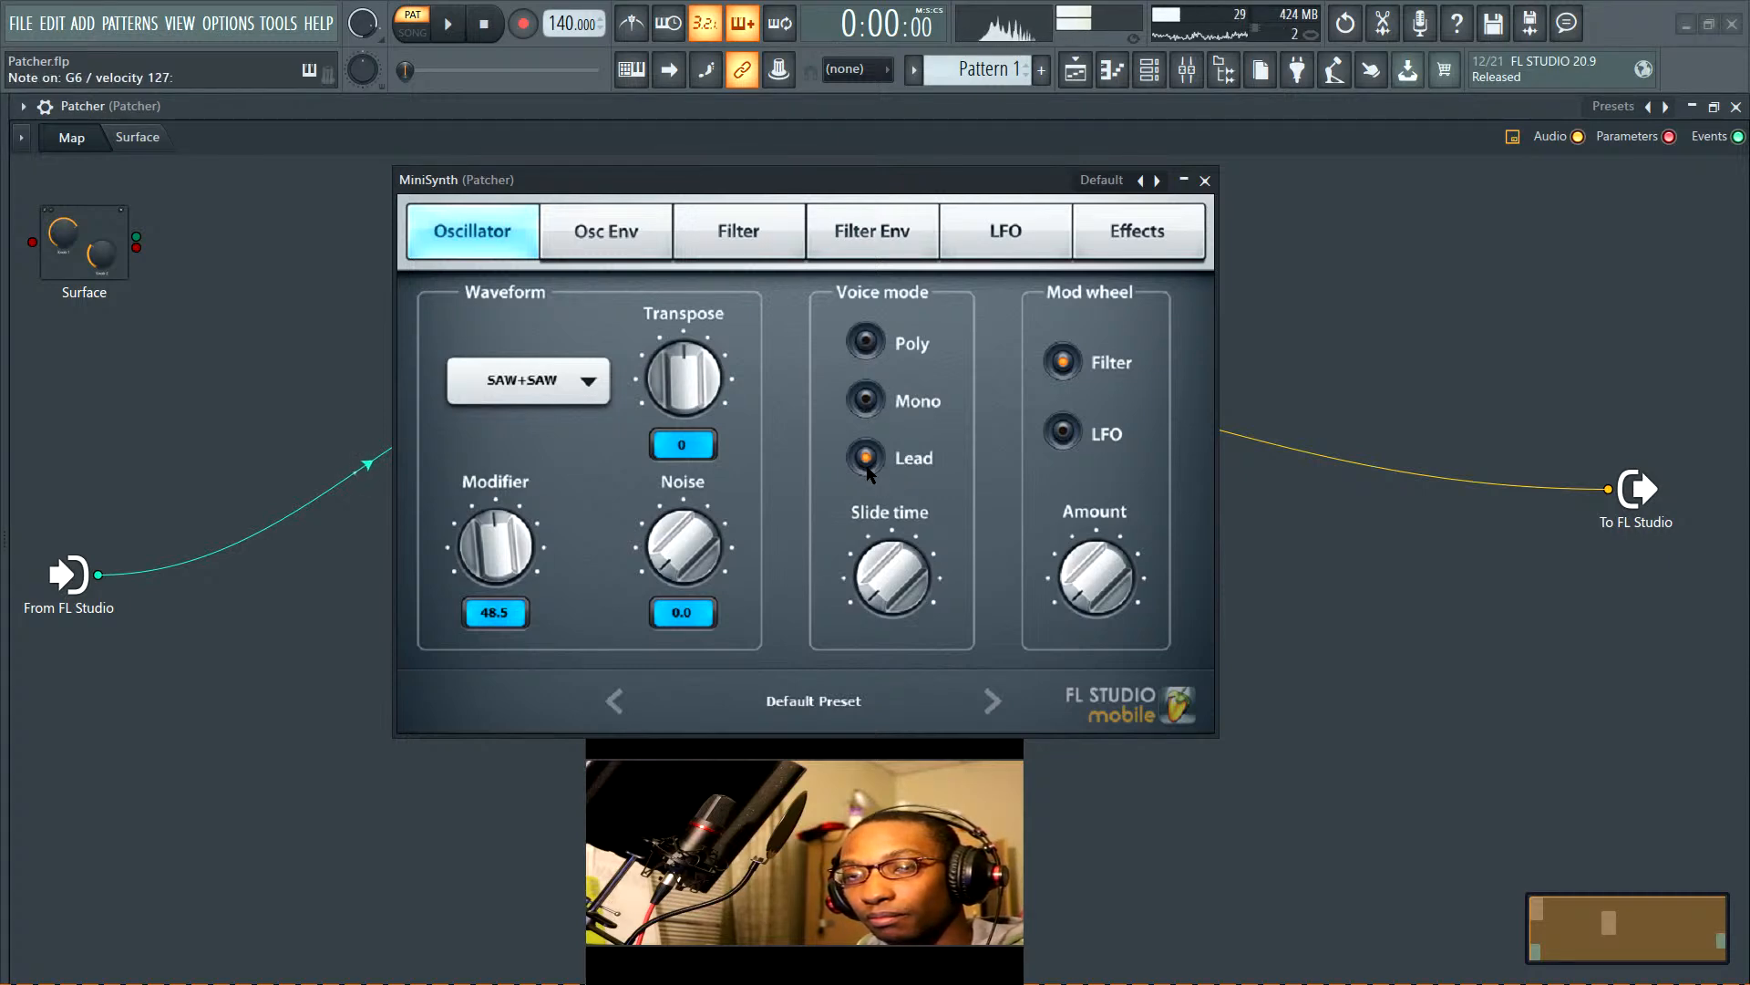
left_click(866, 338)
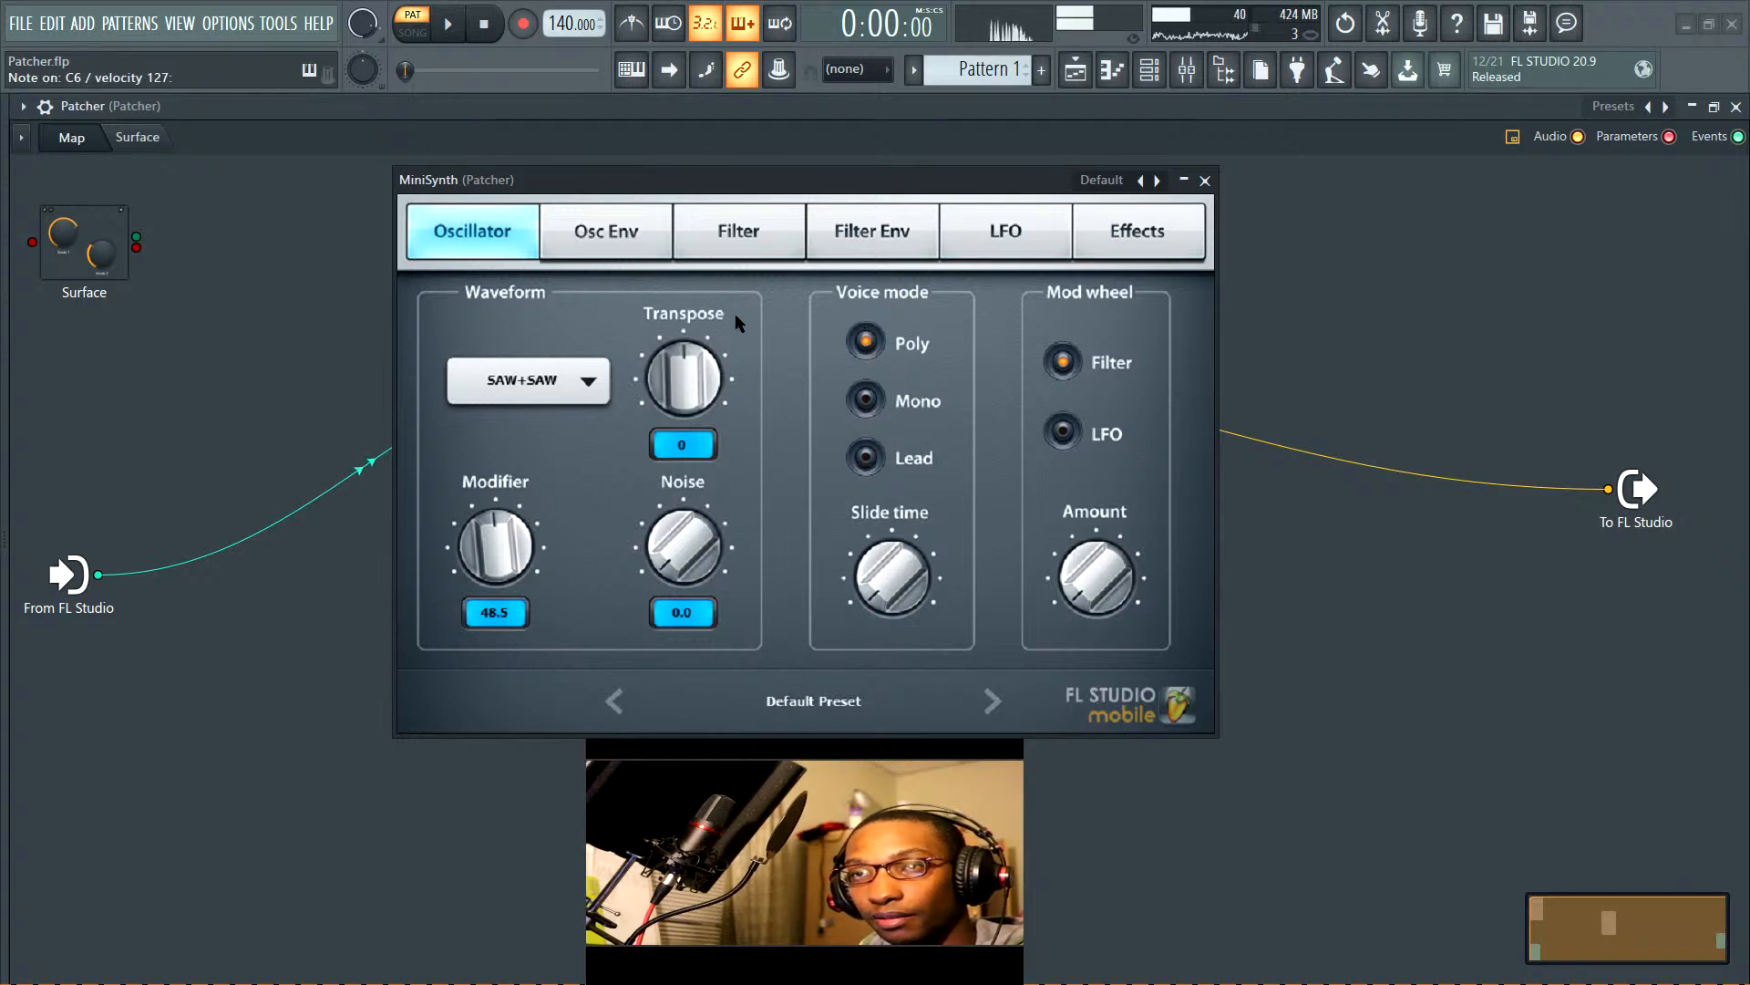
Raise the oscillator envelope's attack to 71.0 and lower the filter cutoff slightly to just below the middle, keeping resonance minimal
left_click(622, 246)
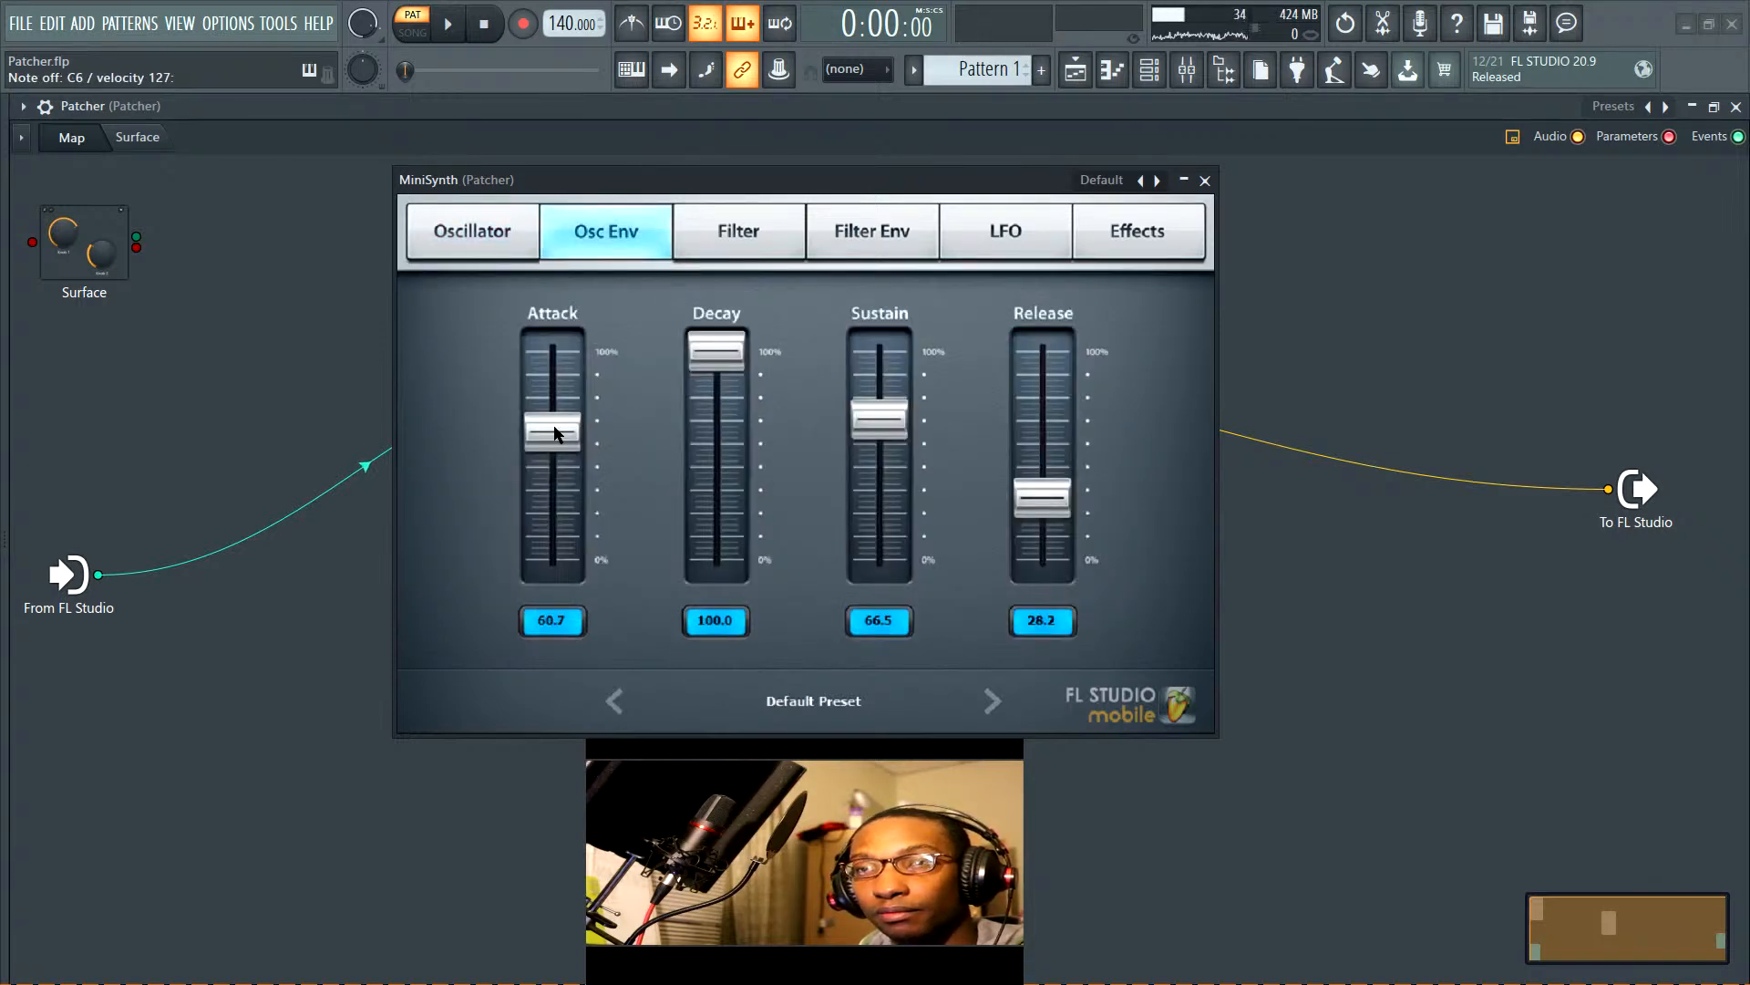
scroll(558, 438, "up", 5)
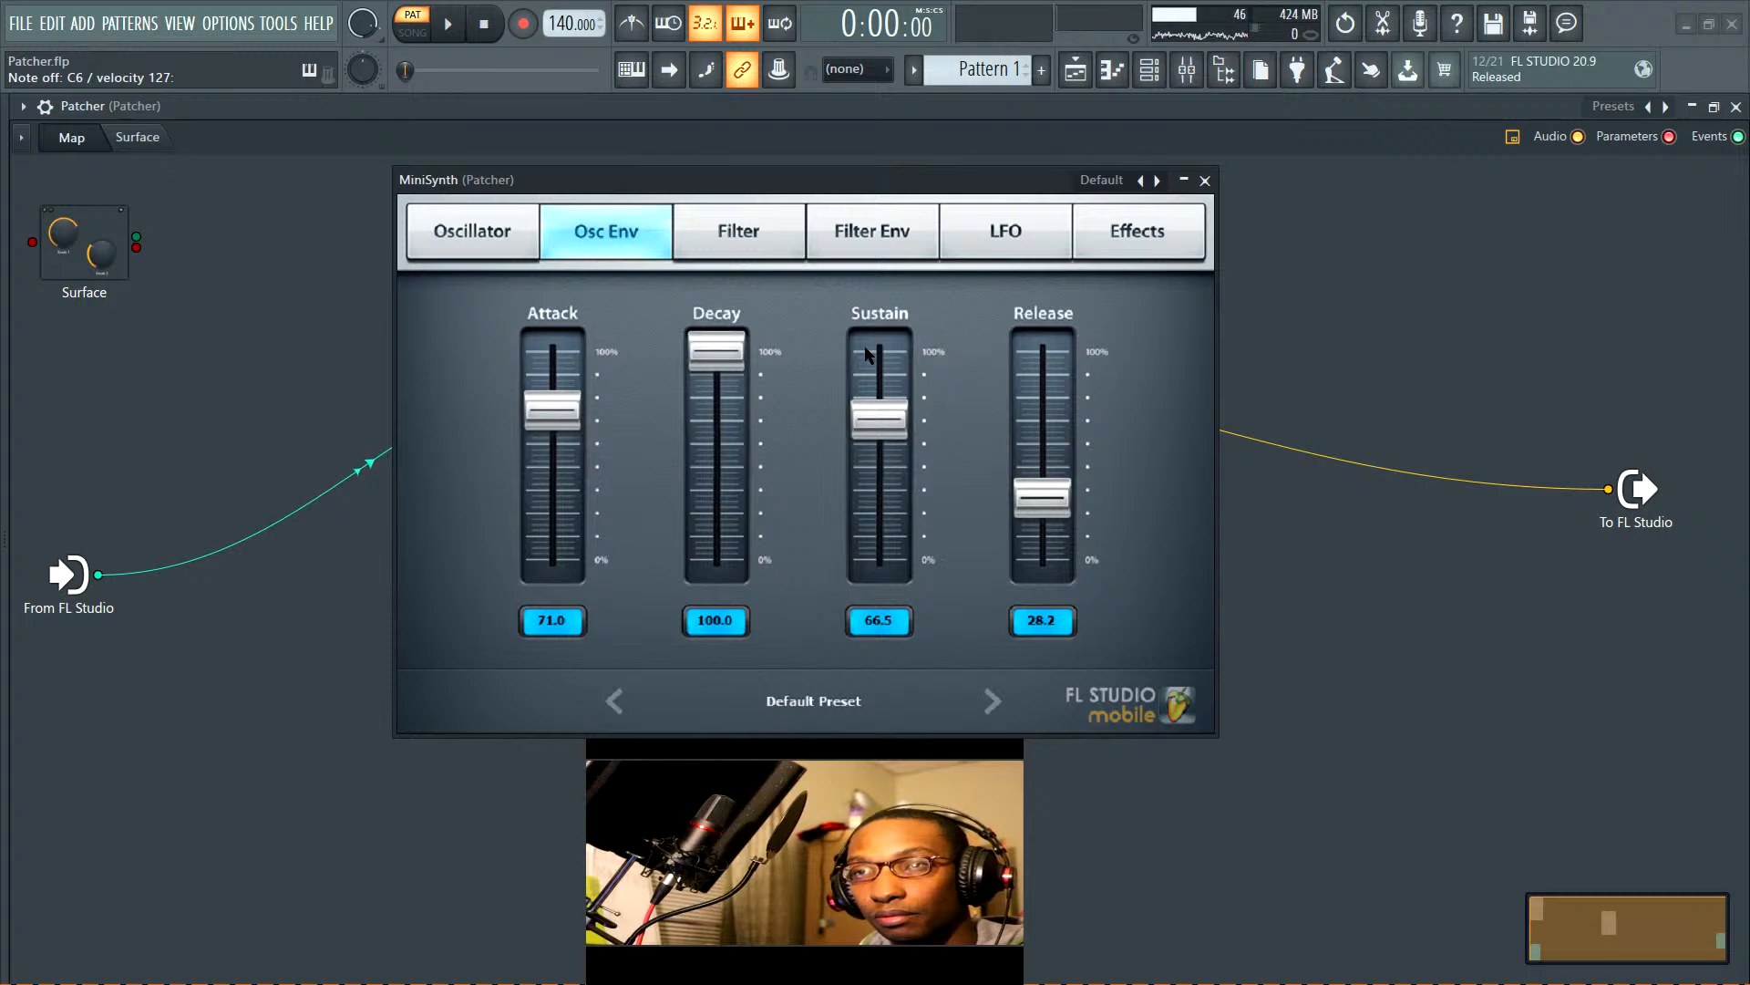
left_click(721, 252)
left_click_drag(611, 595, 588, 595)
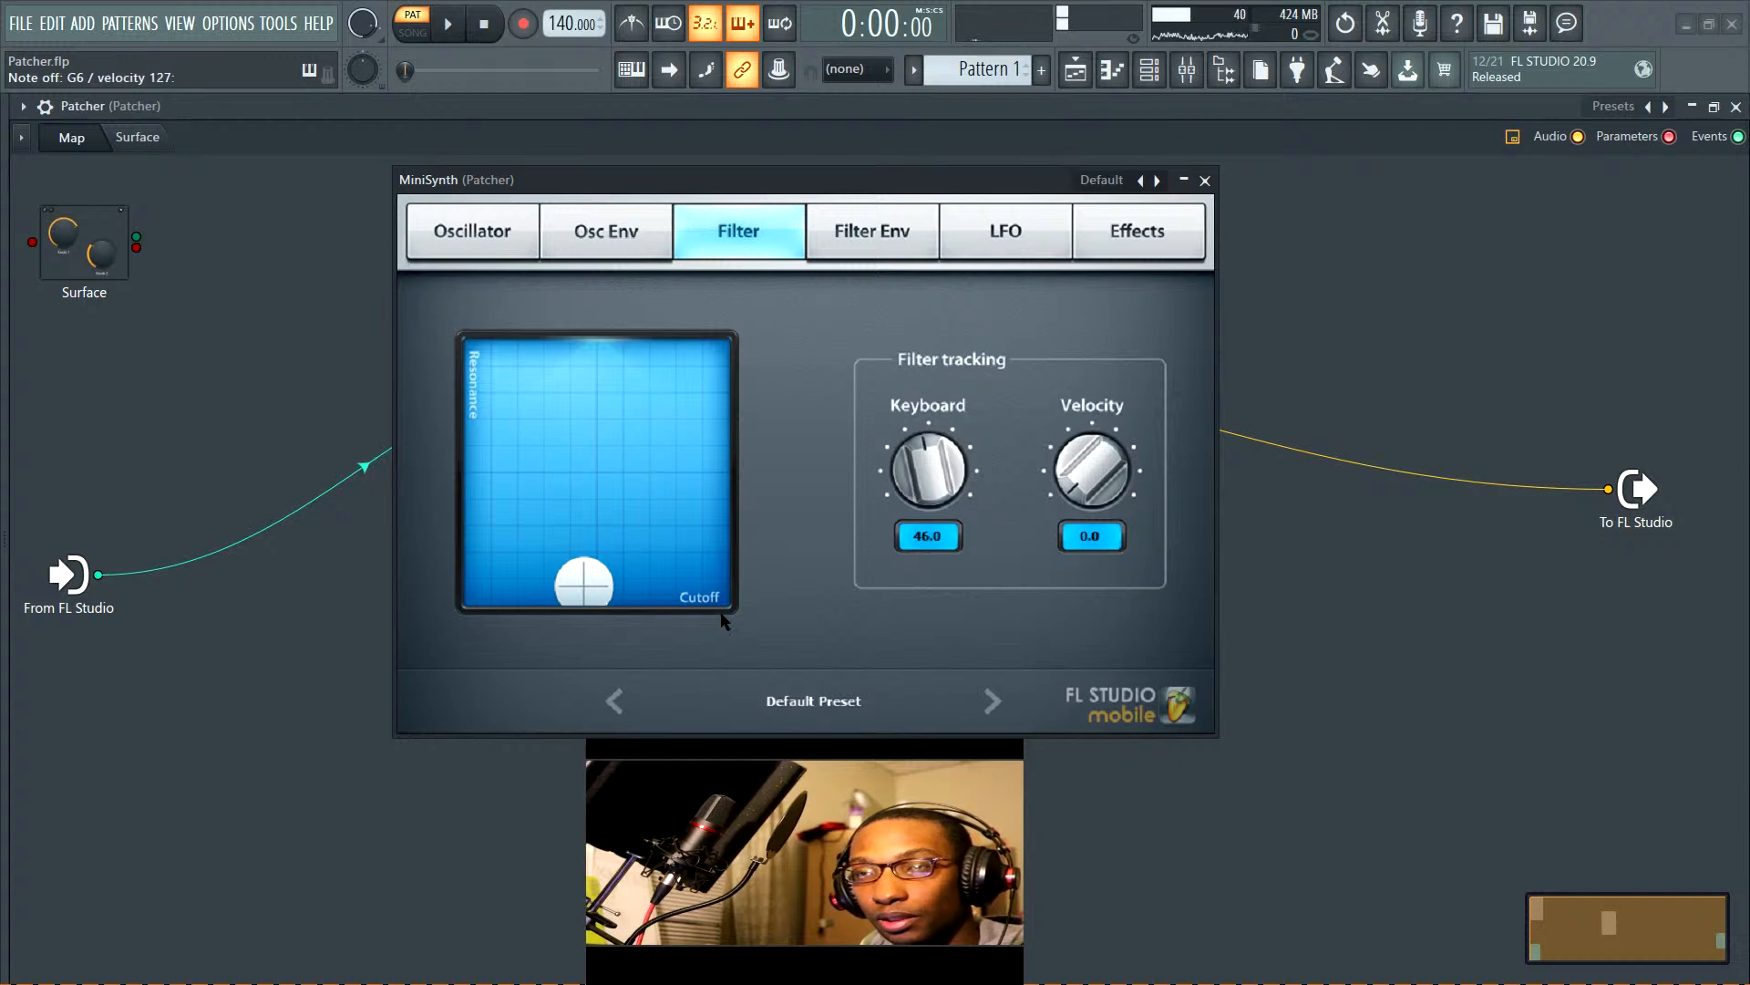
Turn on the MiniSynth's distortion effect with overdrive at 4.1, compare it with the effect off, and close the synth window
left_click(885, 244)
left_click(1007, 240)
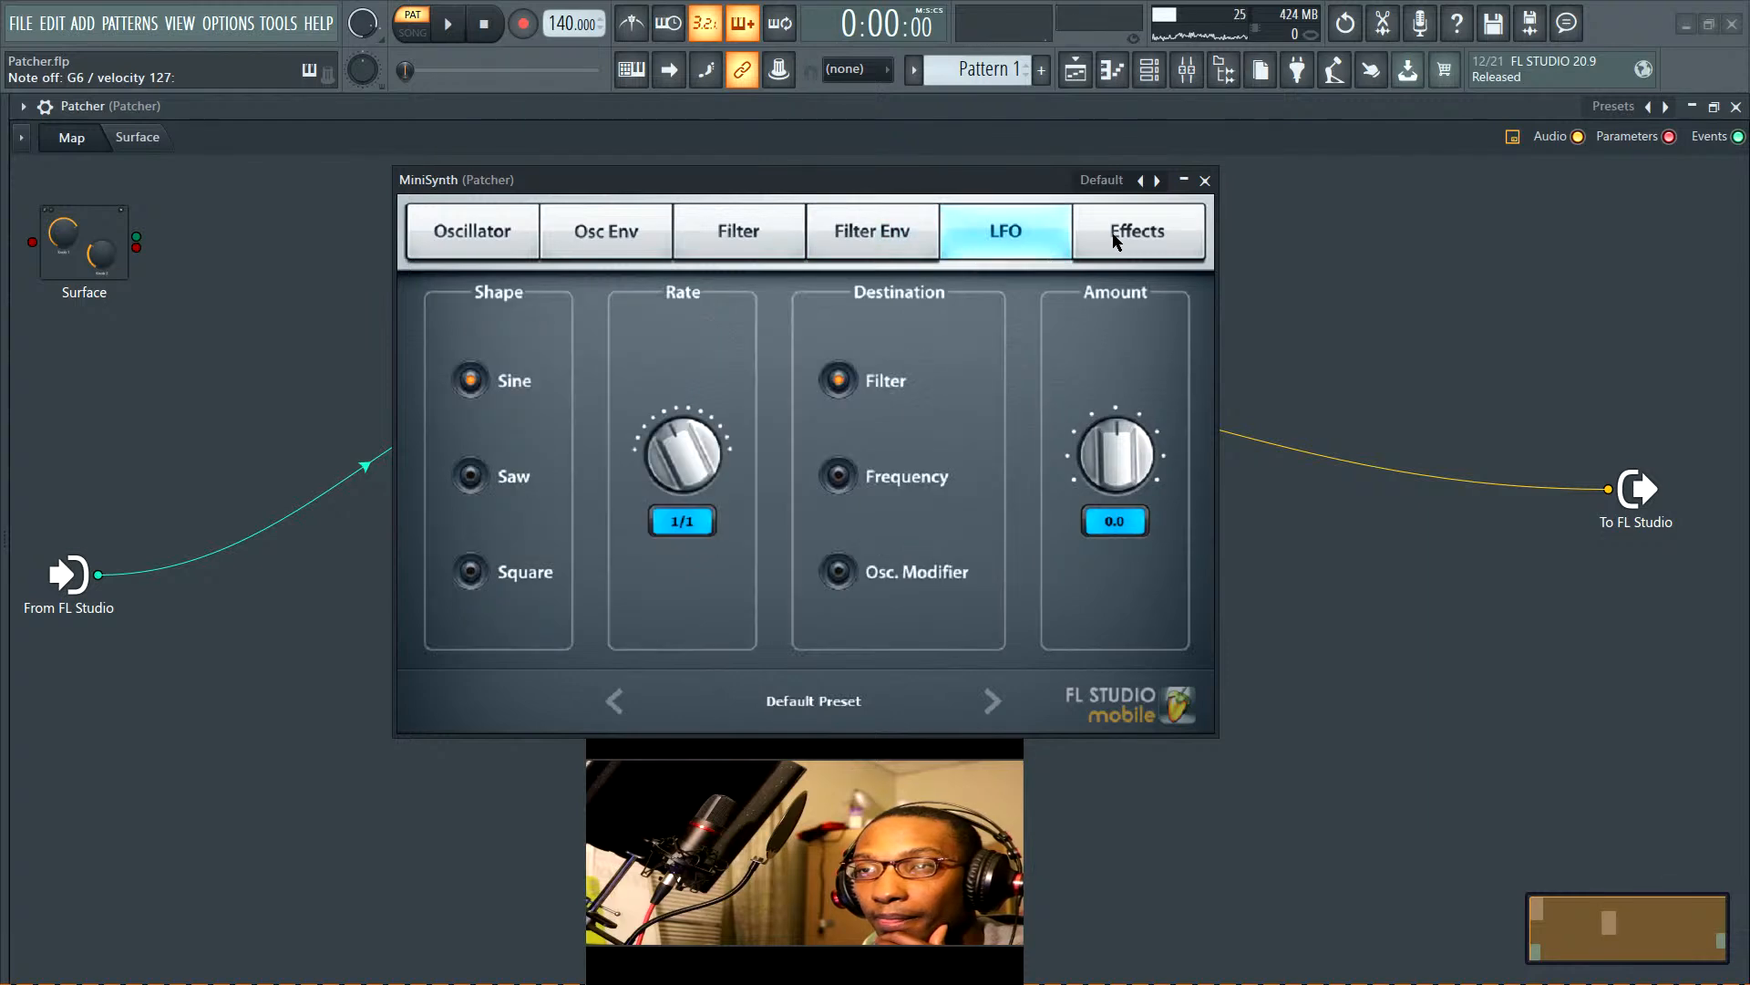
left_click(1094, 235)
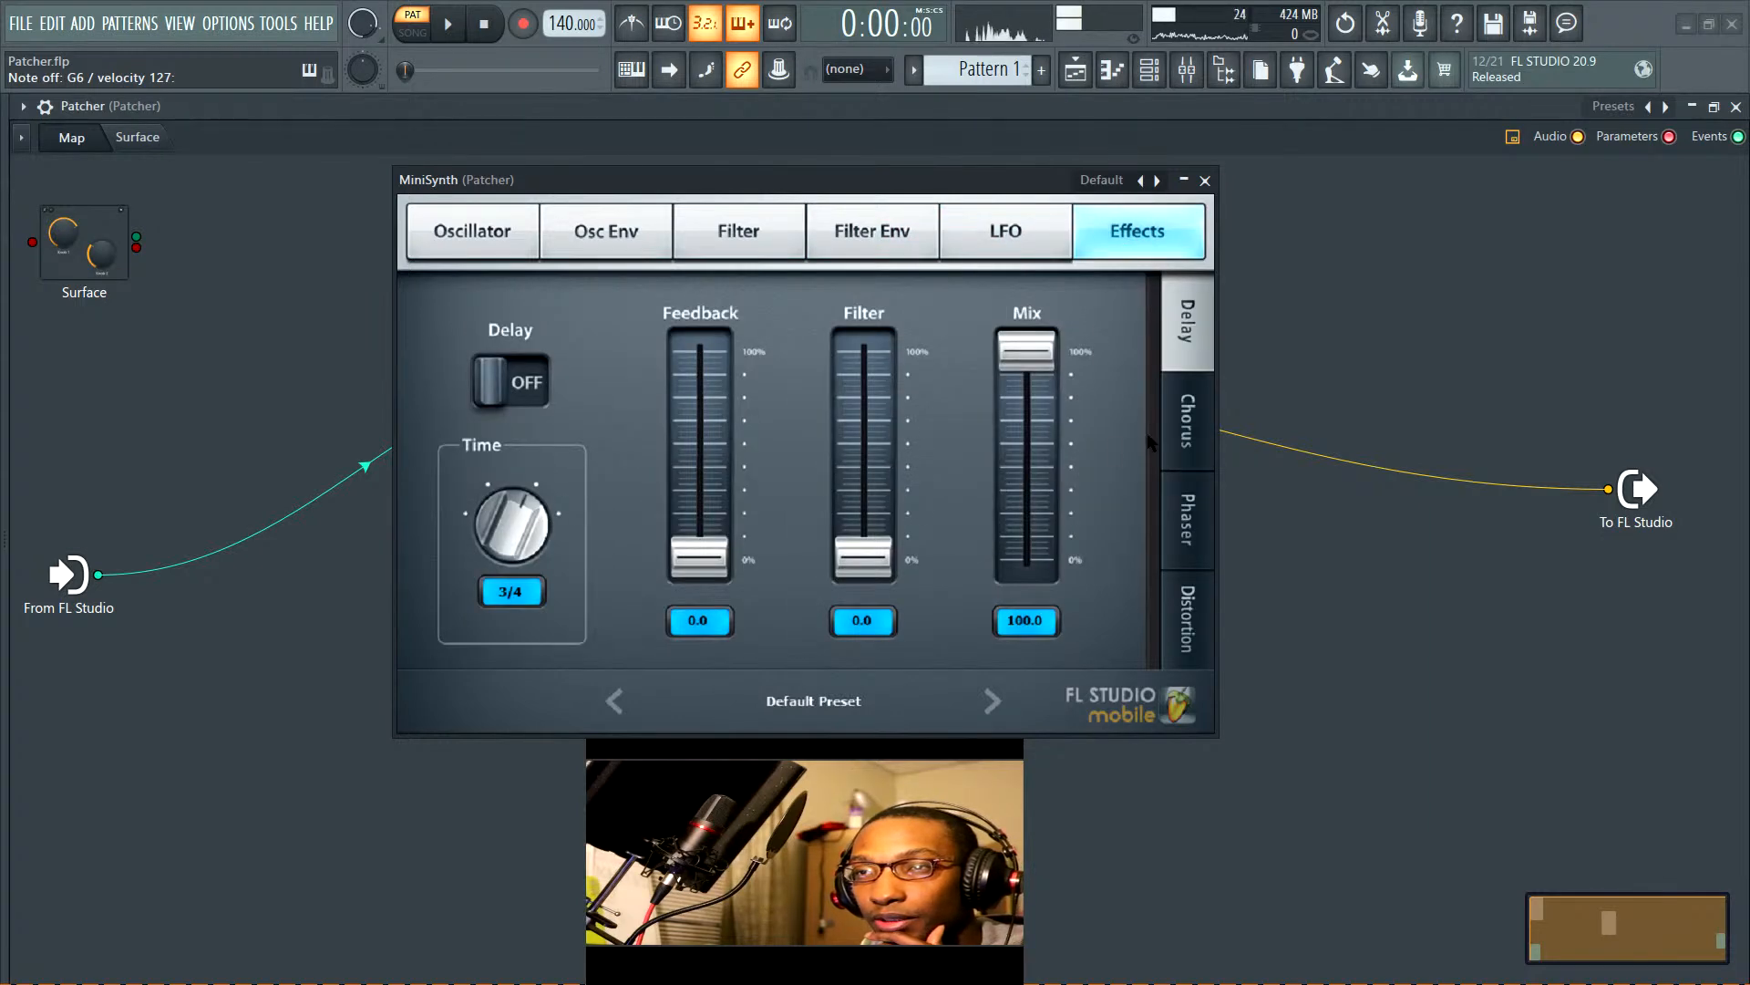
left_click(1190, 636)
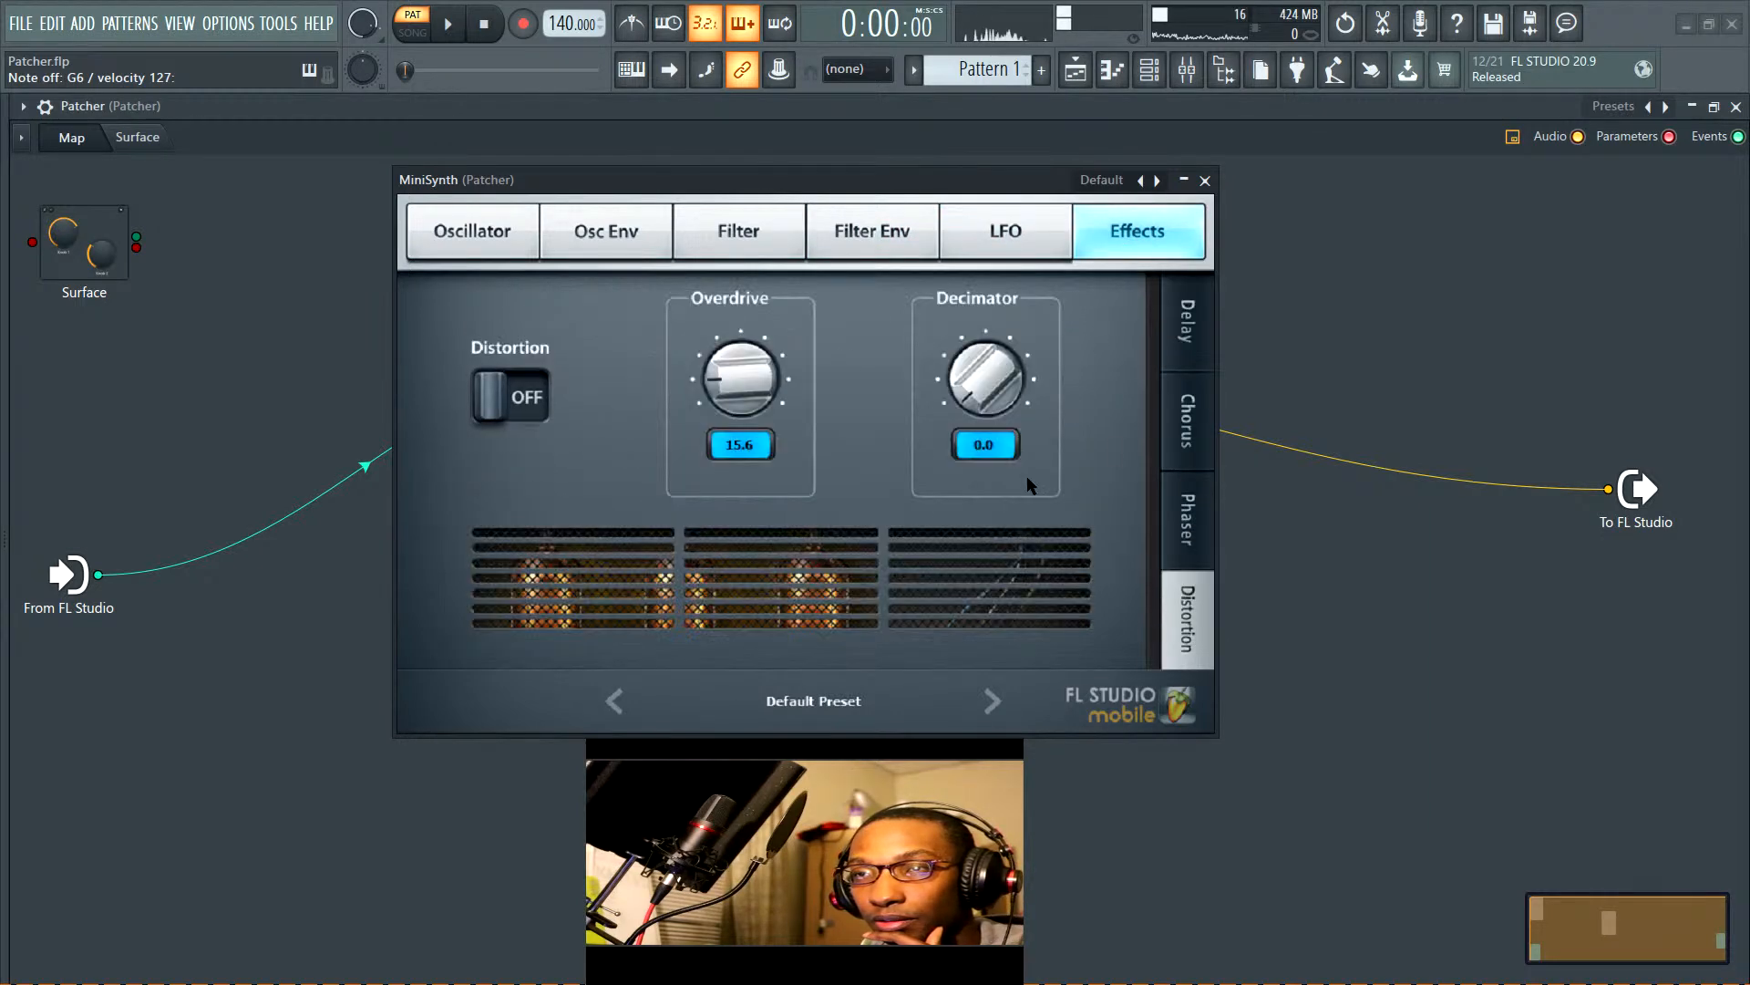
left_click(543, 413)
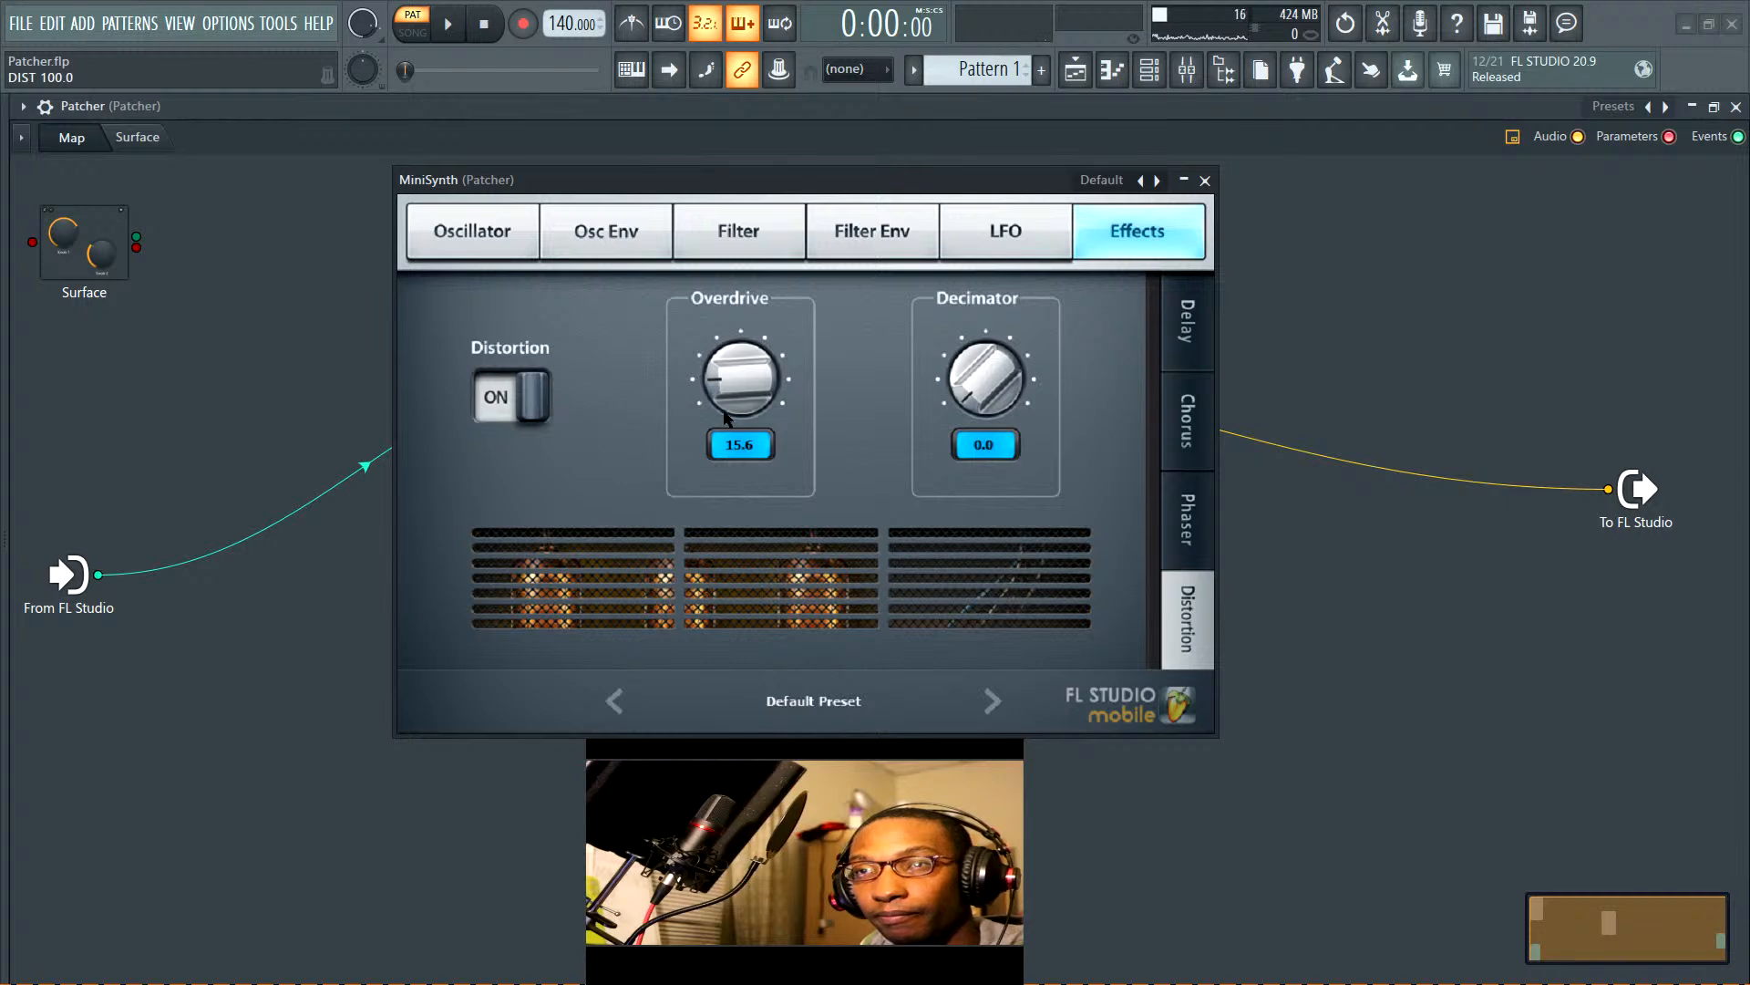
left_click_drag(752, 395, 685, 407)
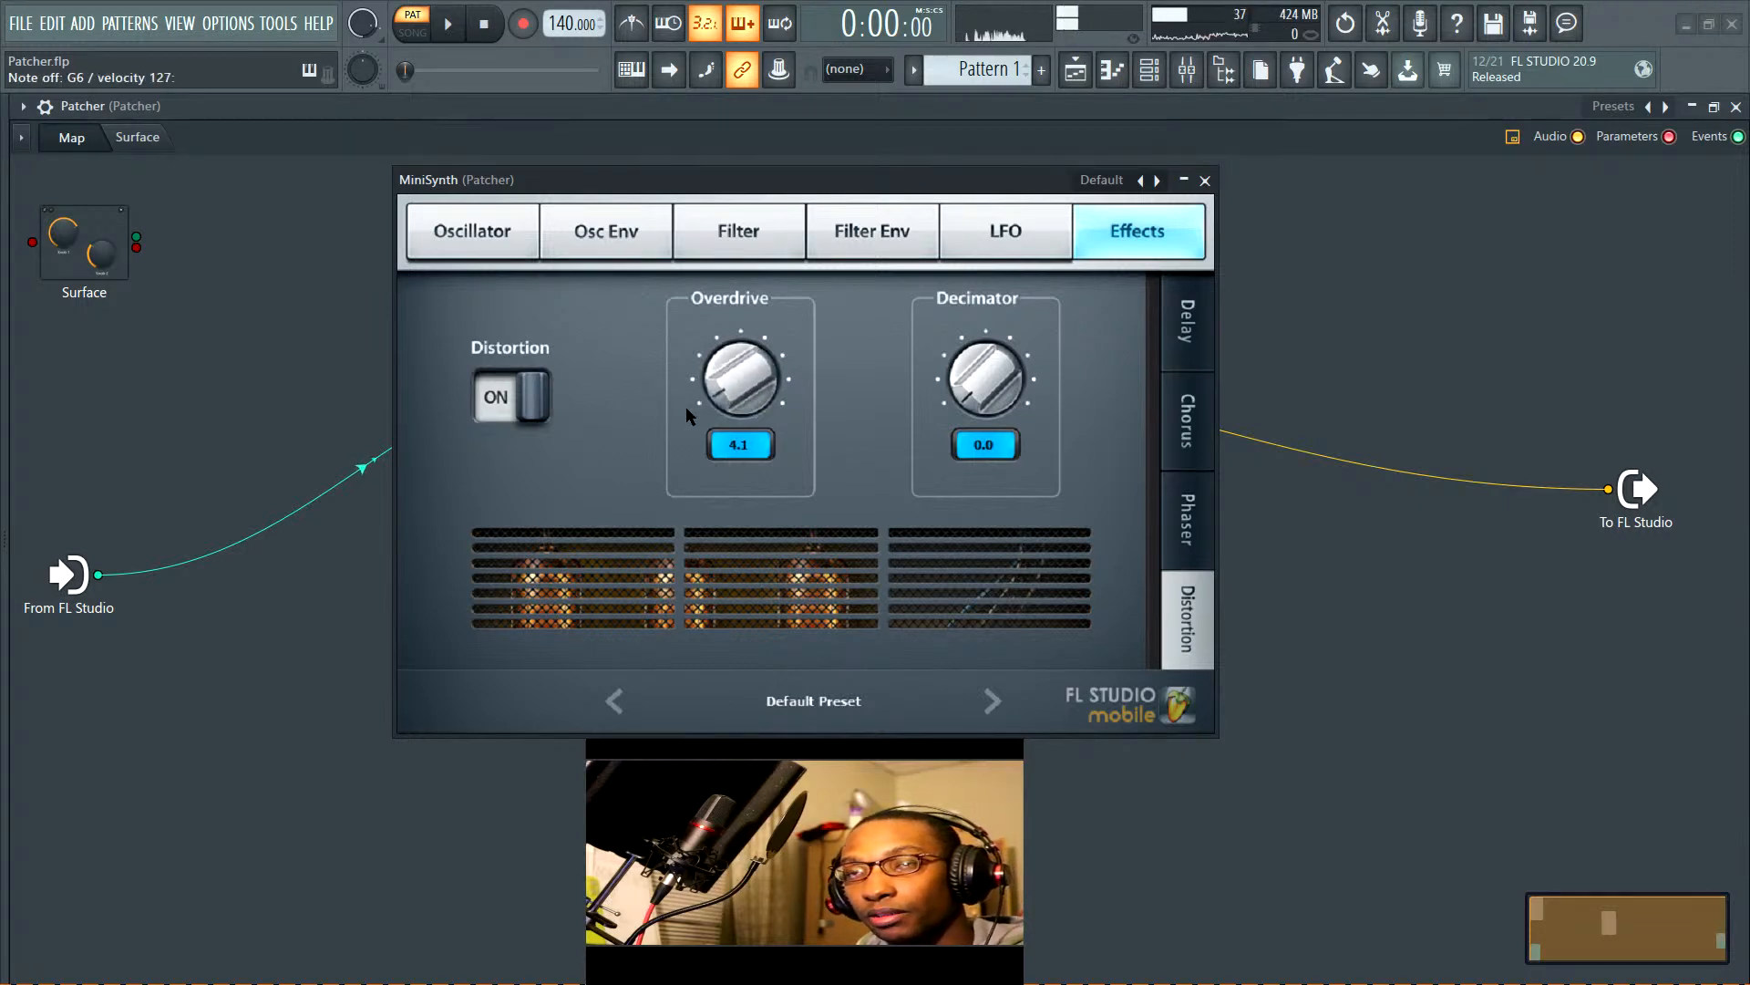
left_click(536, 401)
left_click(536, 401)
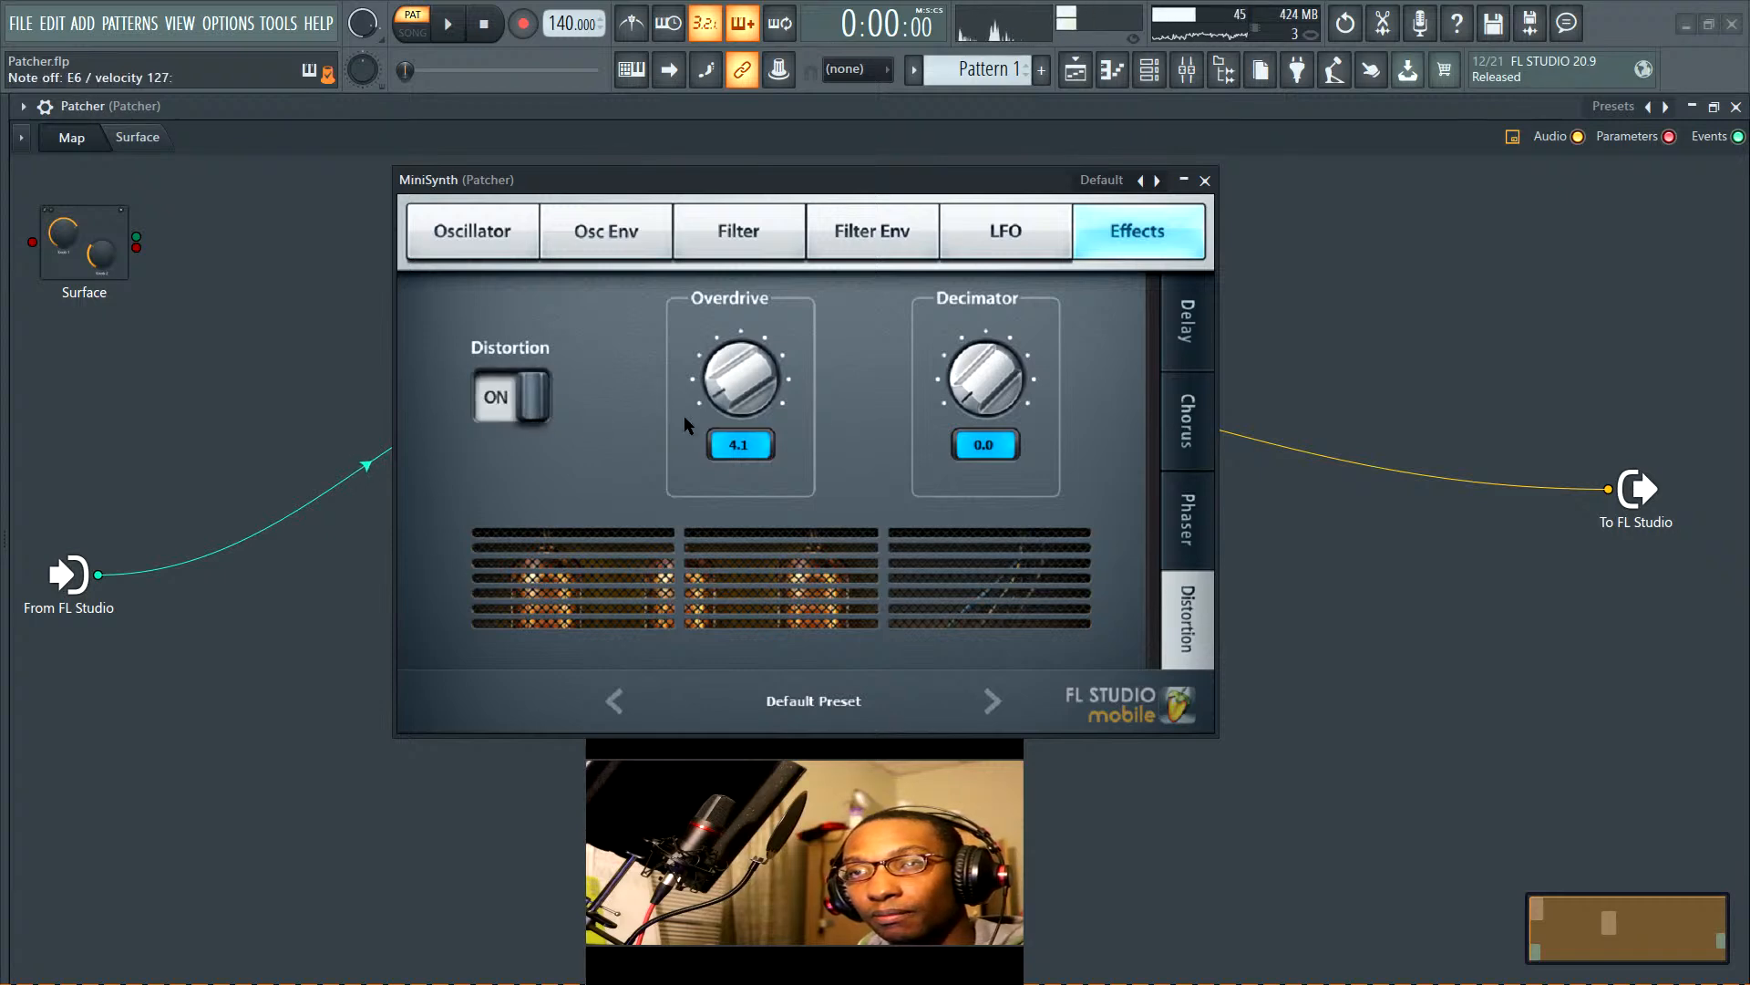
left_click(1205, 182)
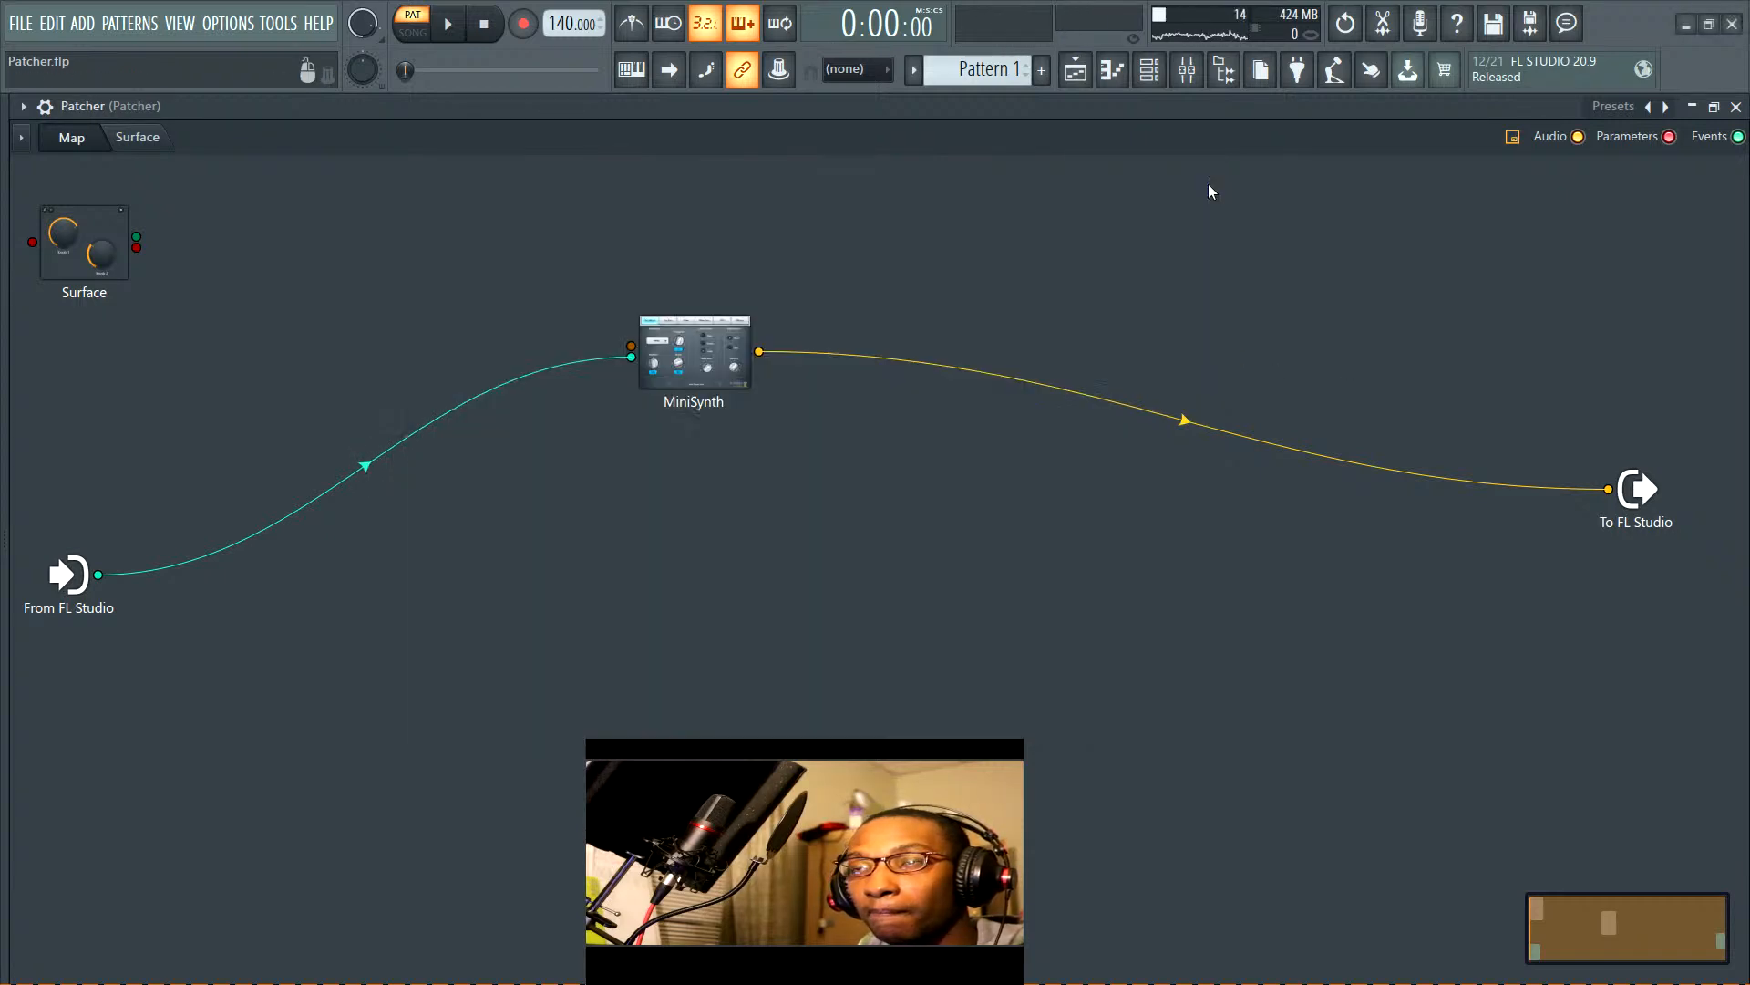
Add a second MiniSynth from the classic synths to the Patcher map and position it below the first one
right_click(780, 513)
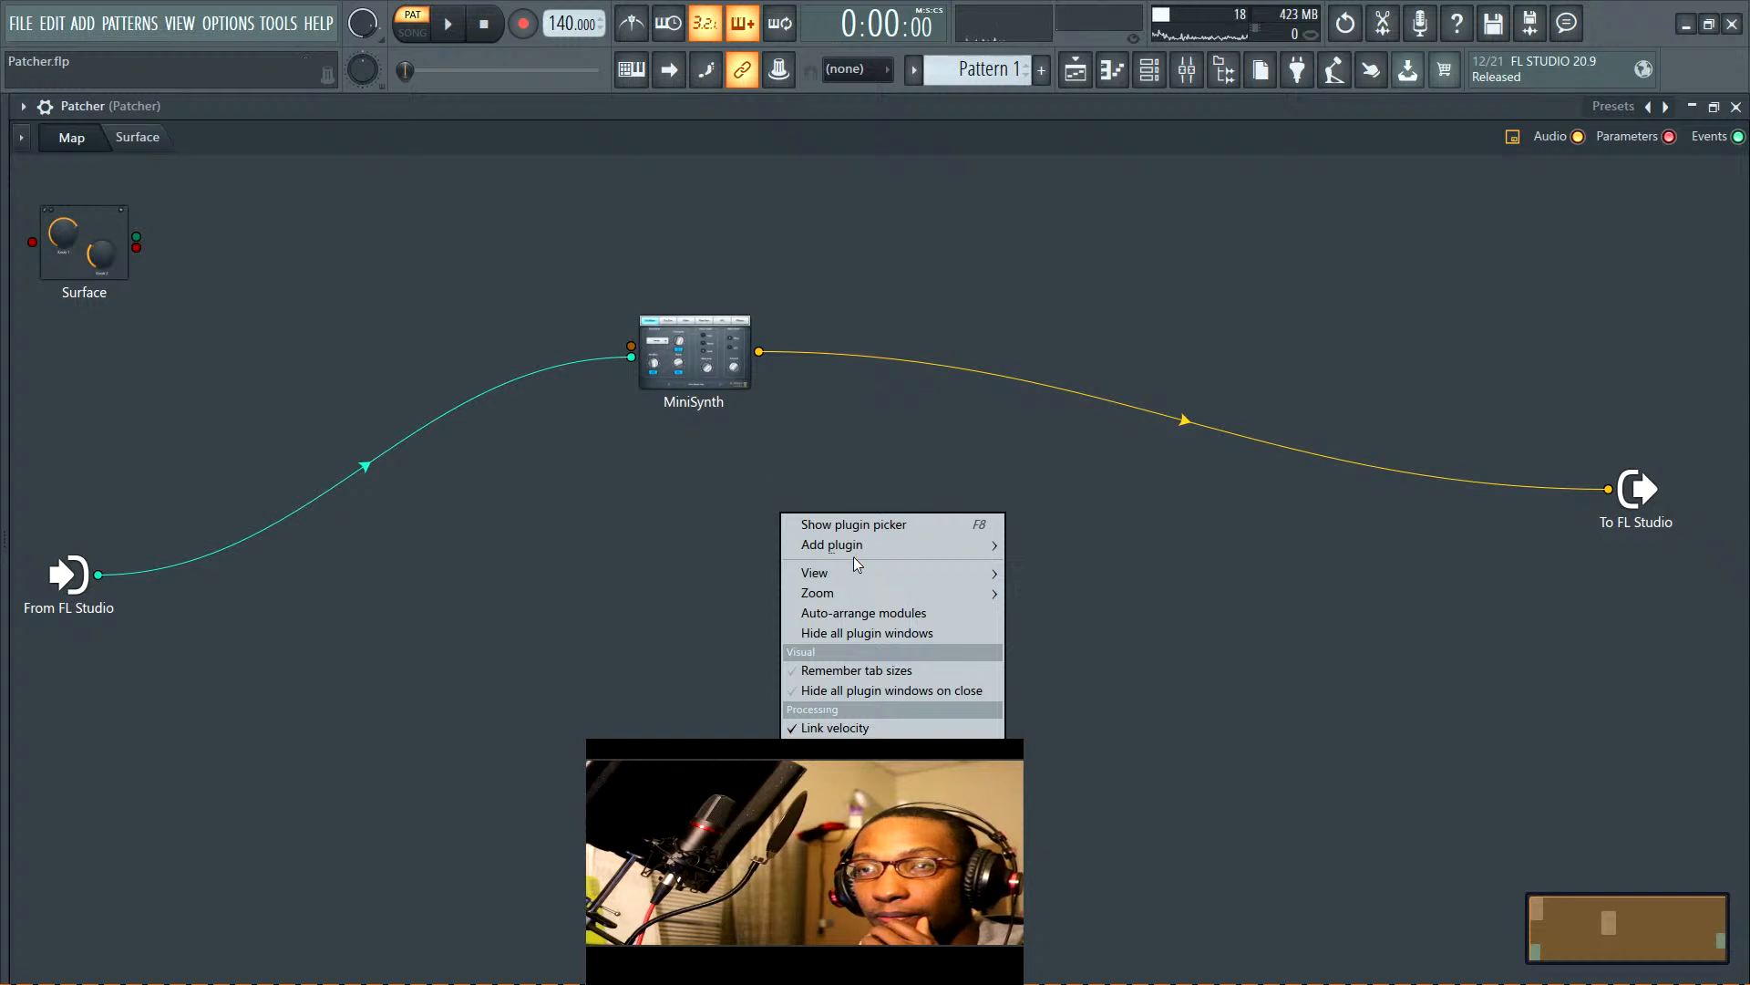
mouse_move(893, 547)
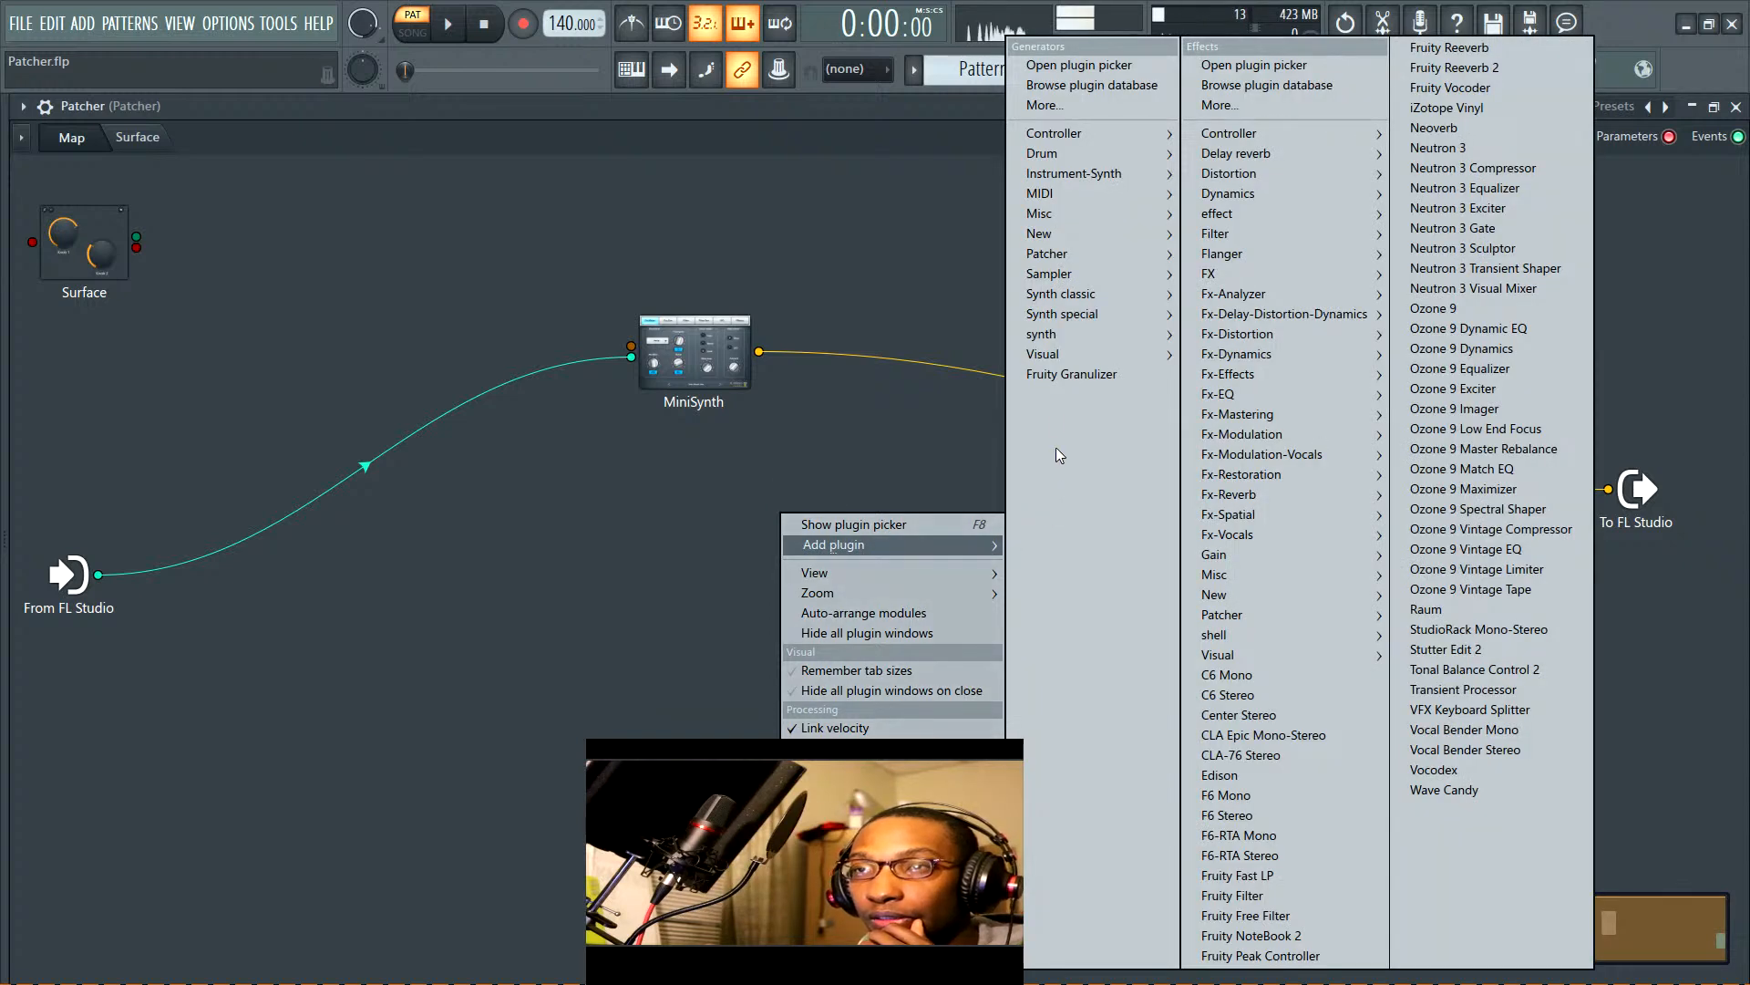
mouse_move(1070, 290)
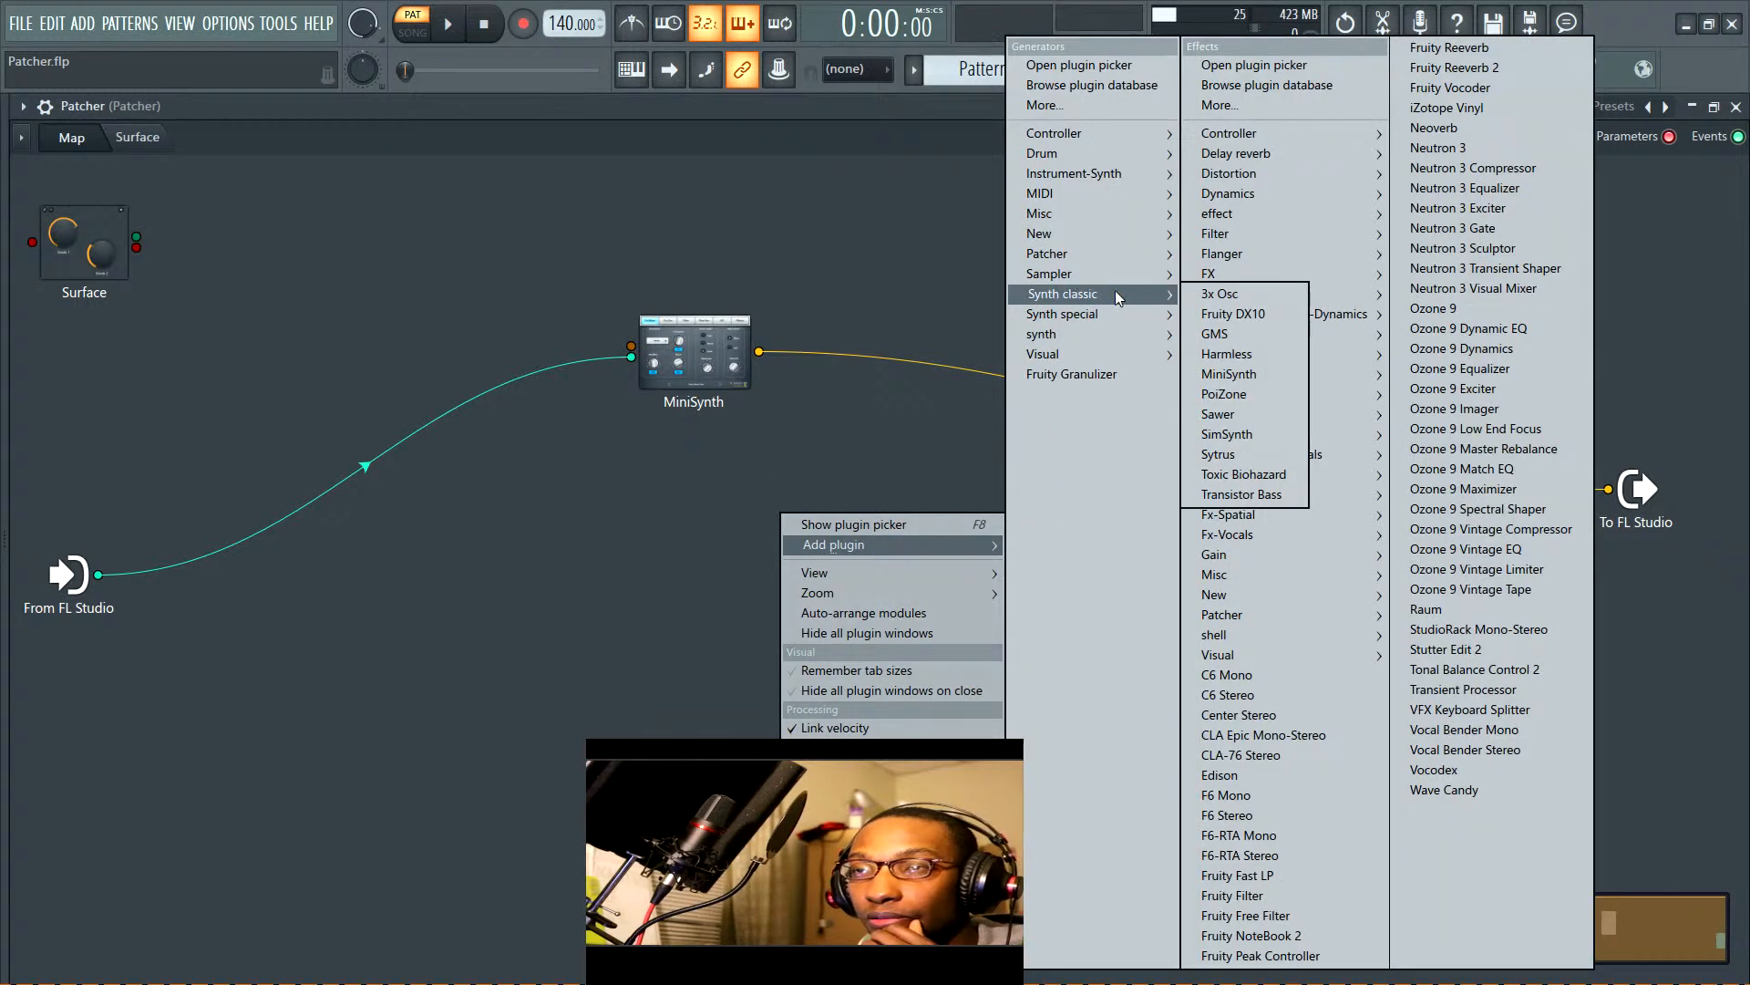
left_click(1236, 378)
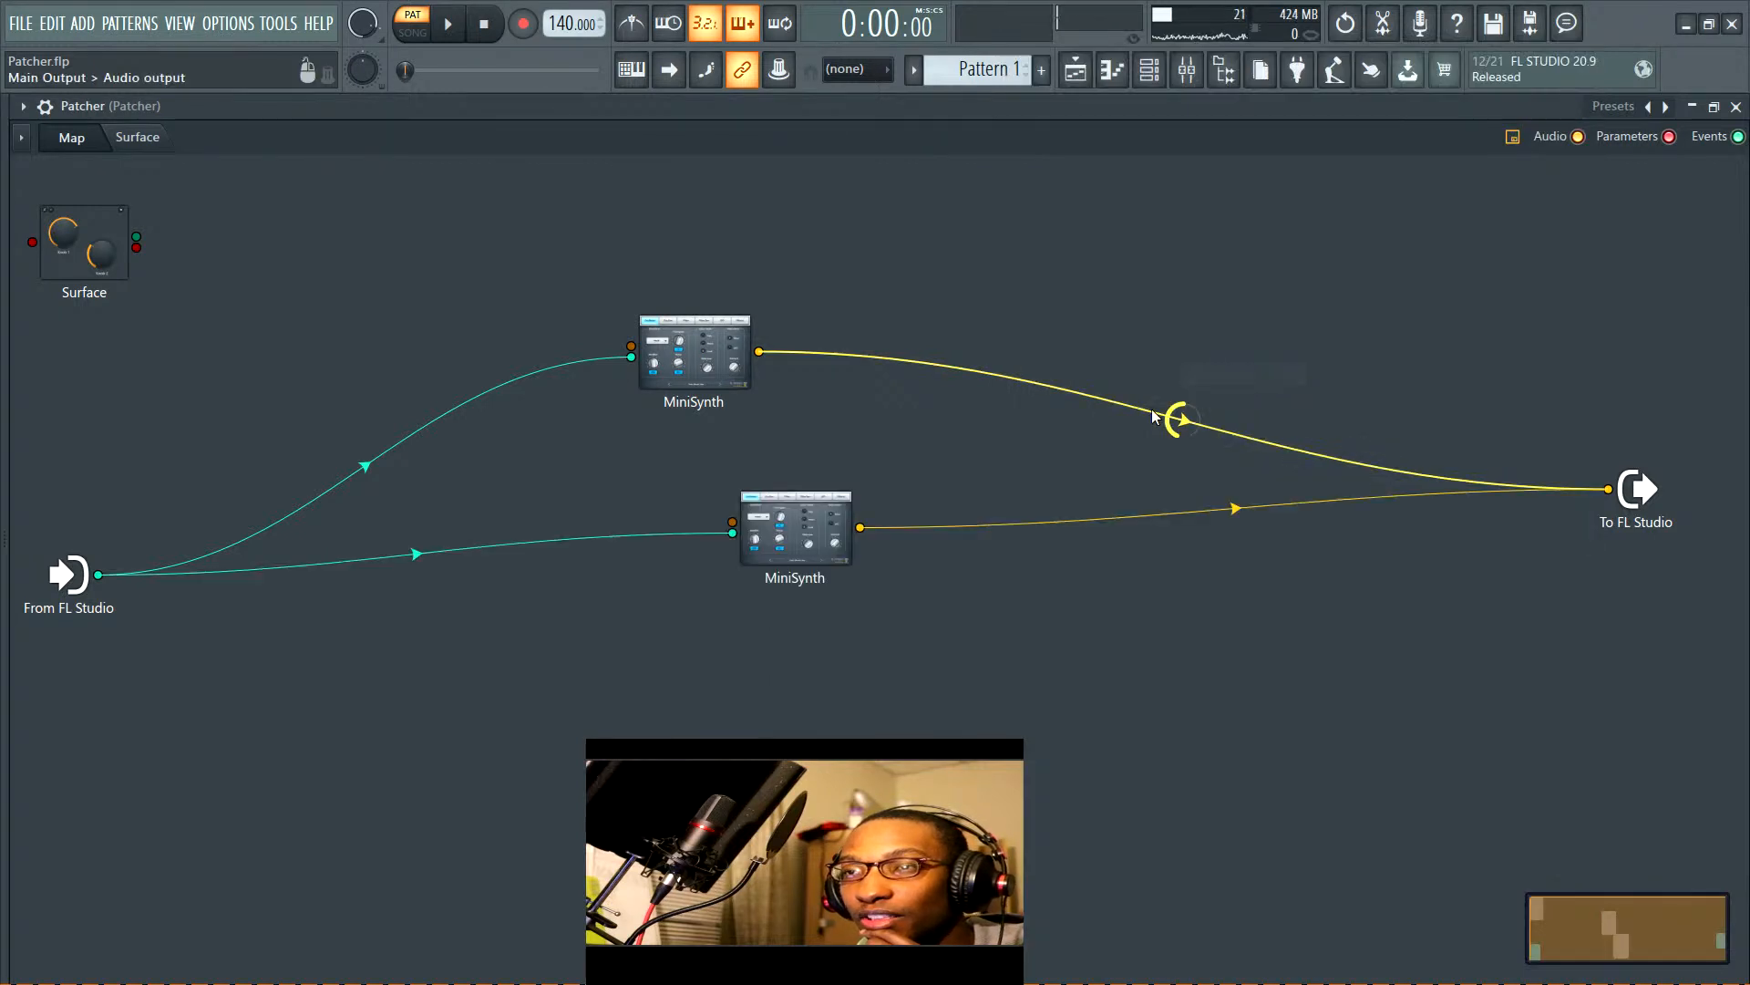
left_click_drag(801, 538, 771, 540)
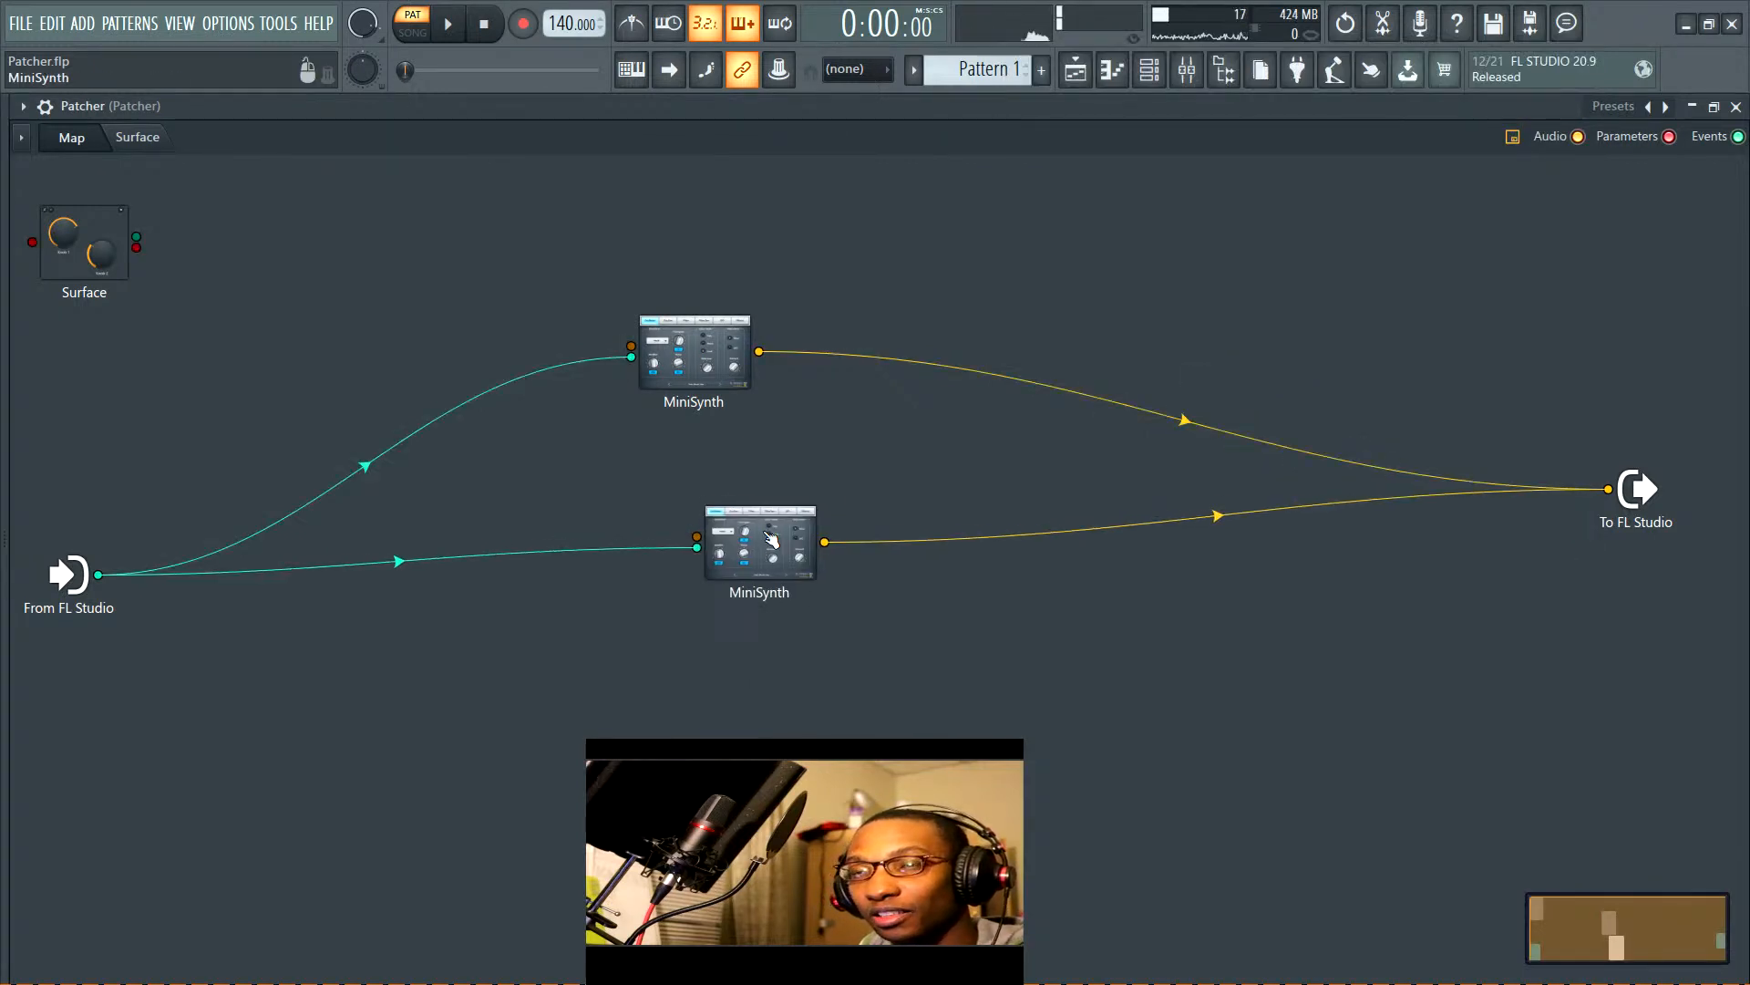
Shape the lower MiniSynth's oscillator envelope with attack 72.0, decay 0.0, sustain 78.0 and release 34.0, and close its window
double_click(771, 539)
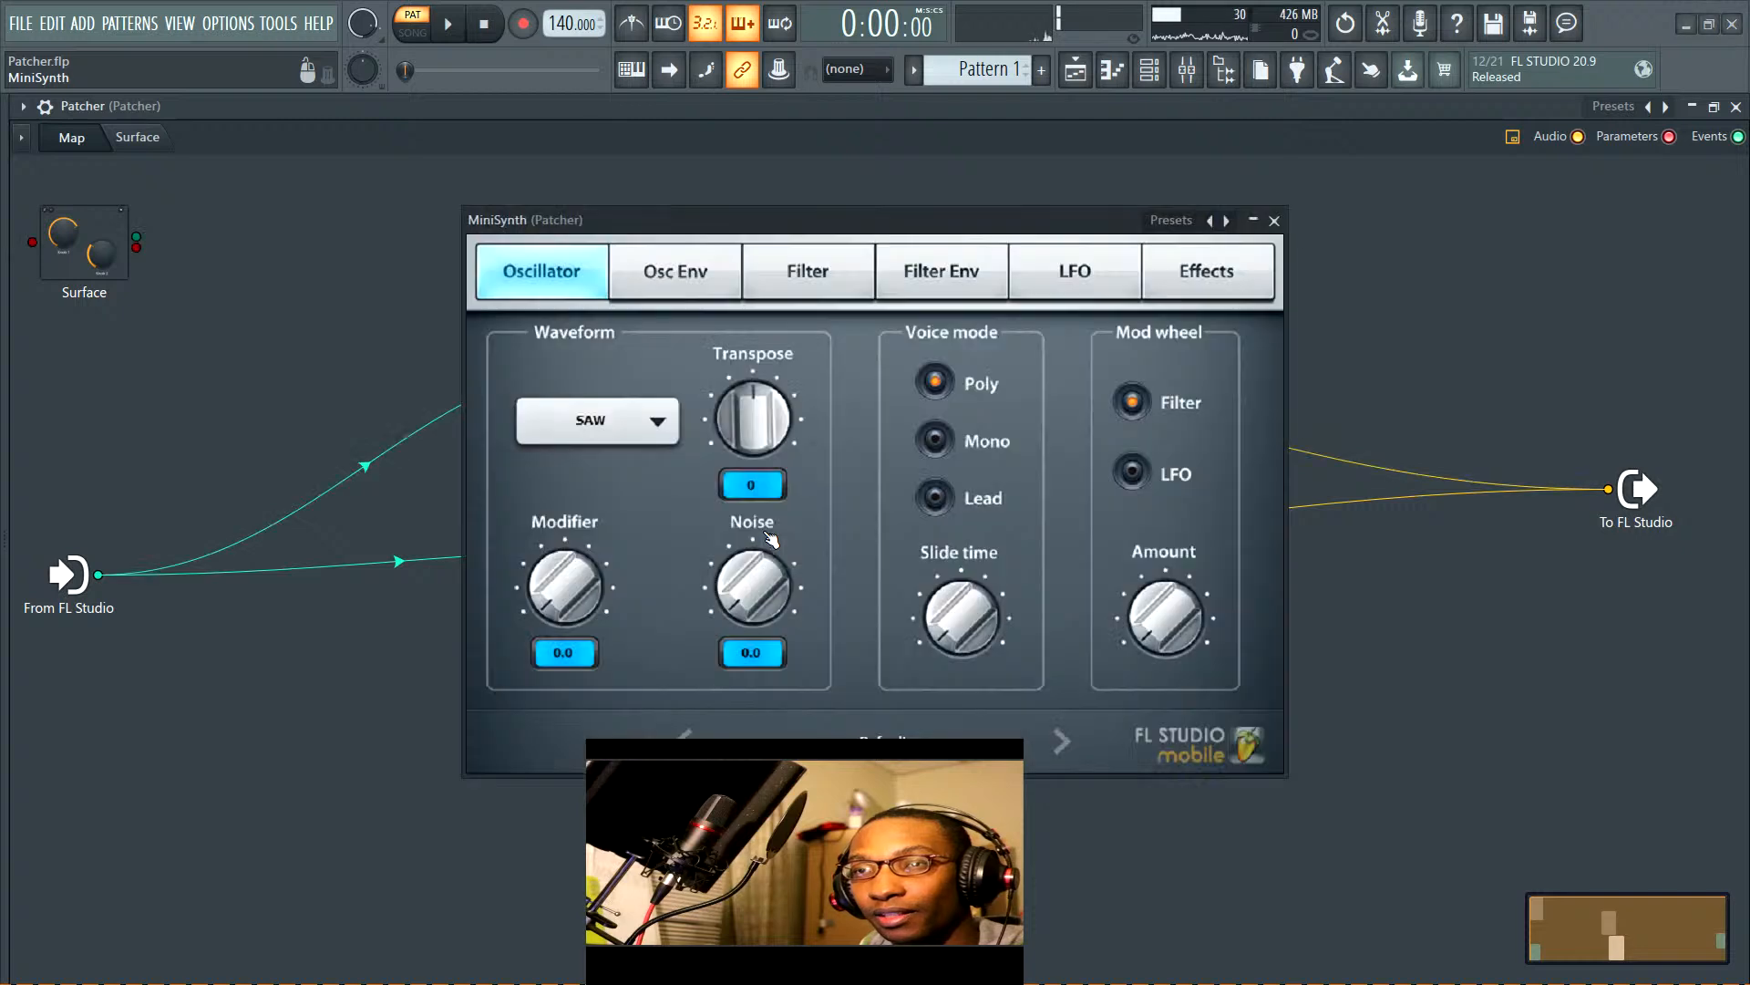
left_click(697, 292)
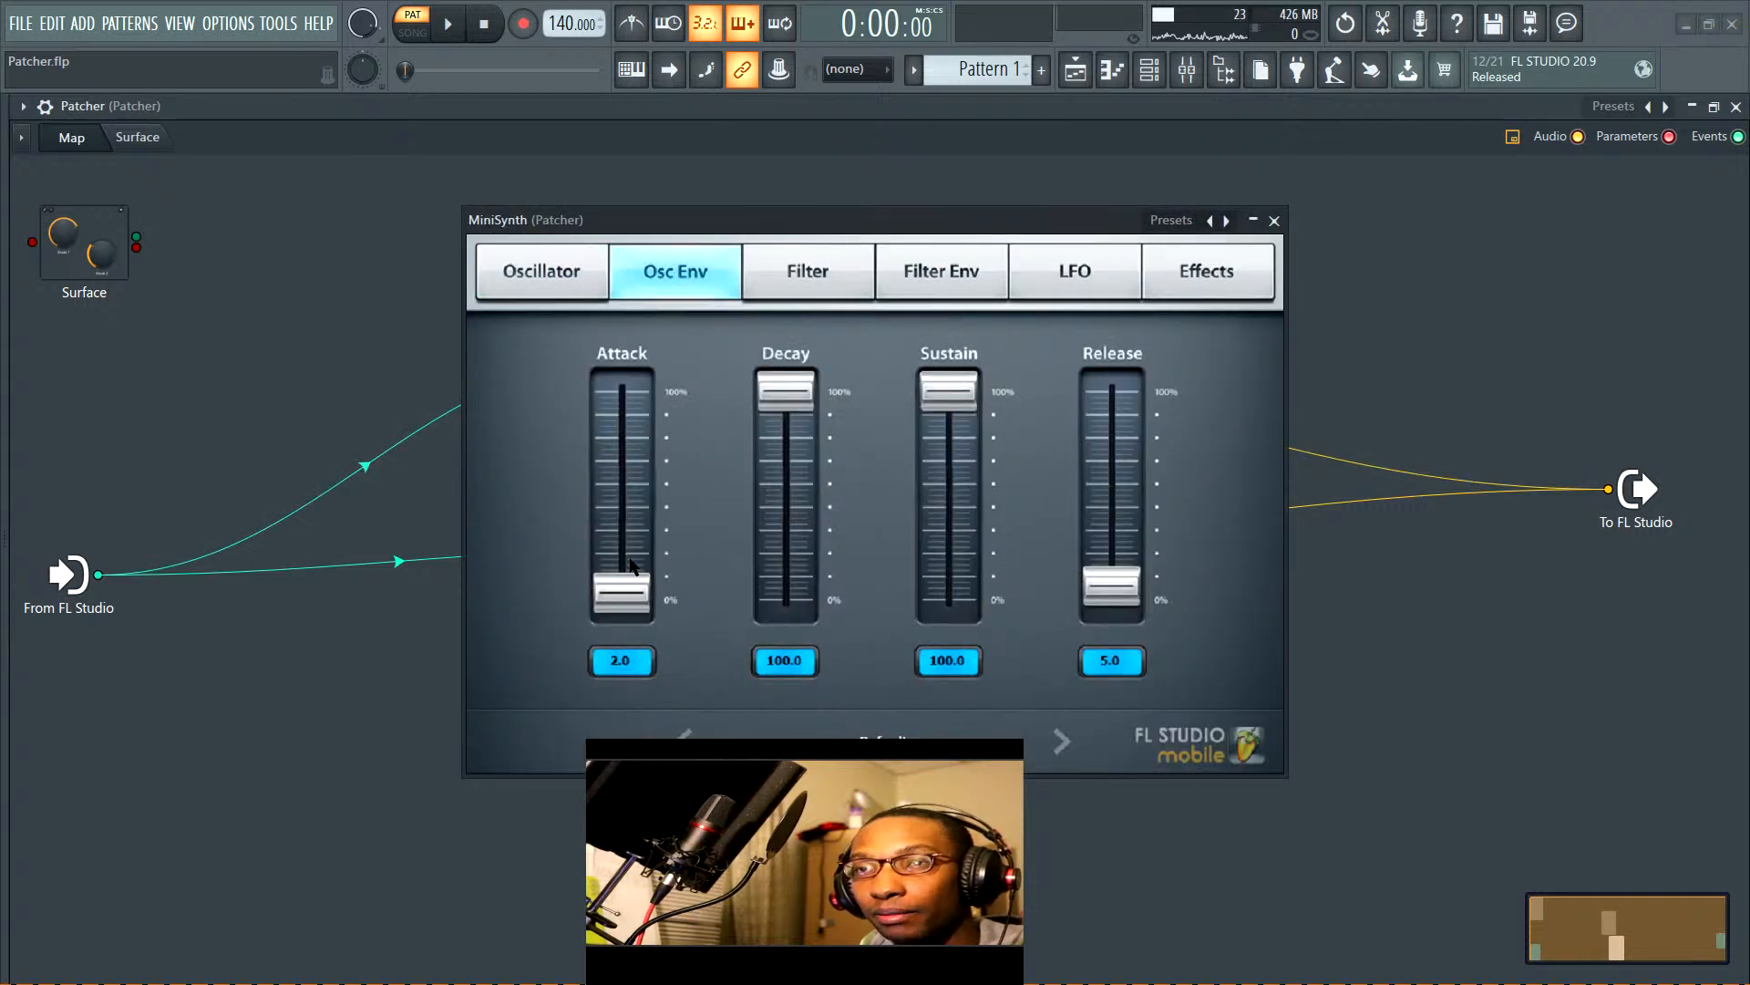
left_click_drag(622, 588, 621, 446)
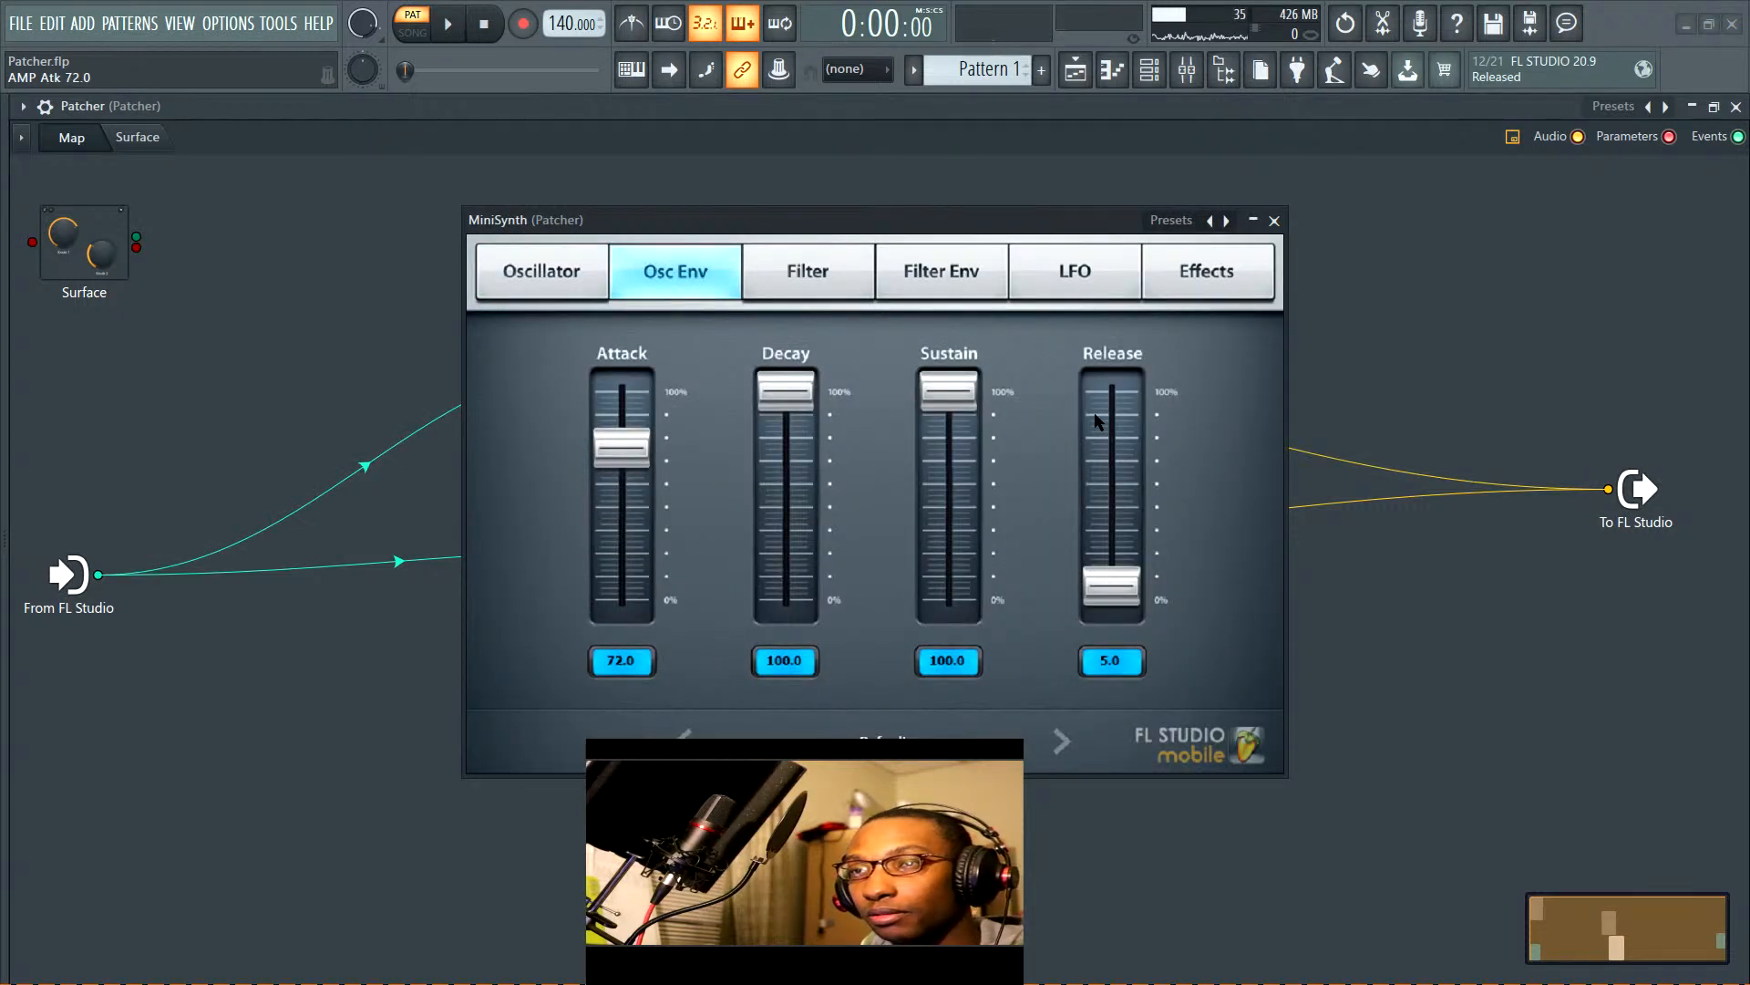
mouse_move(965, 402)
left_mouse_down()
mouse_move(964, 456)
mouse_move(965, 436)
left_mouse_up()
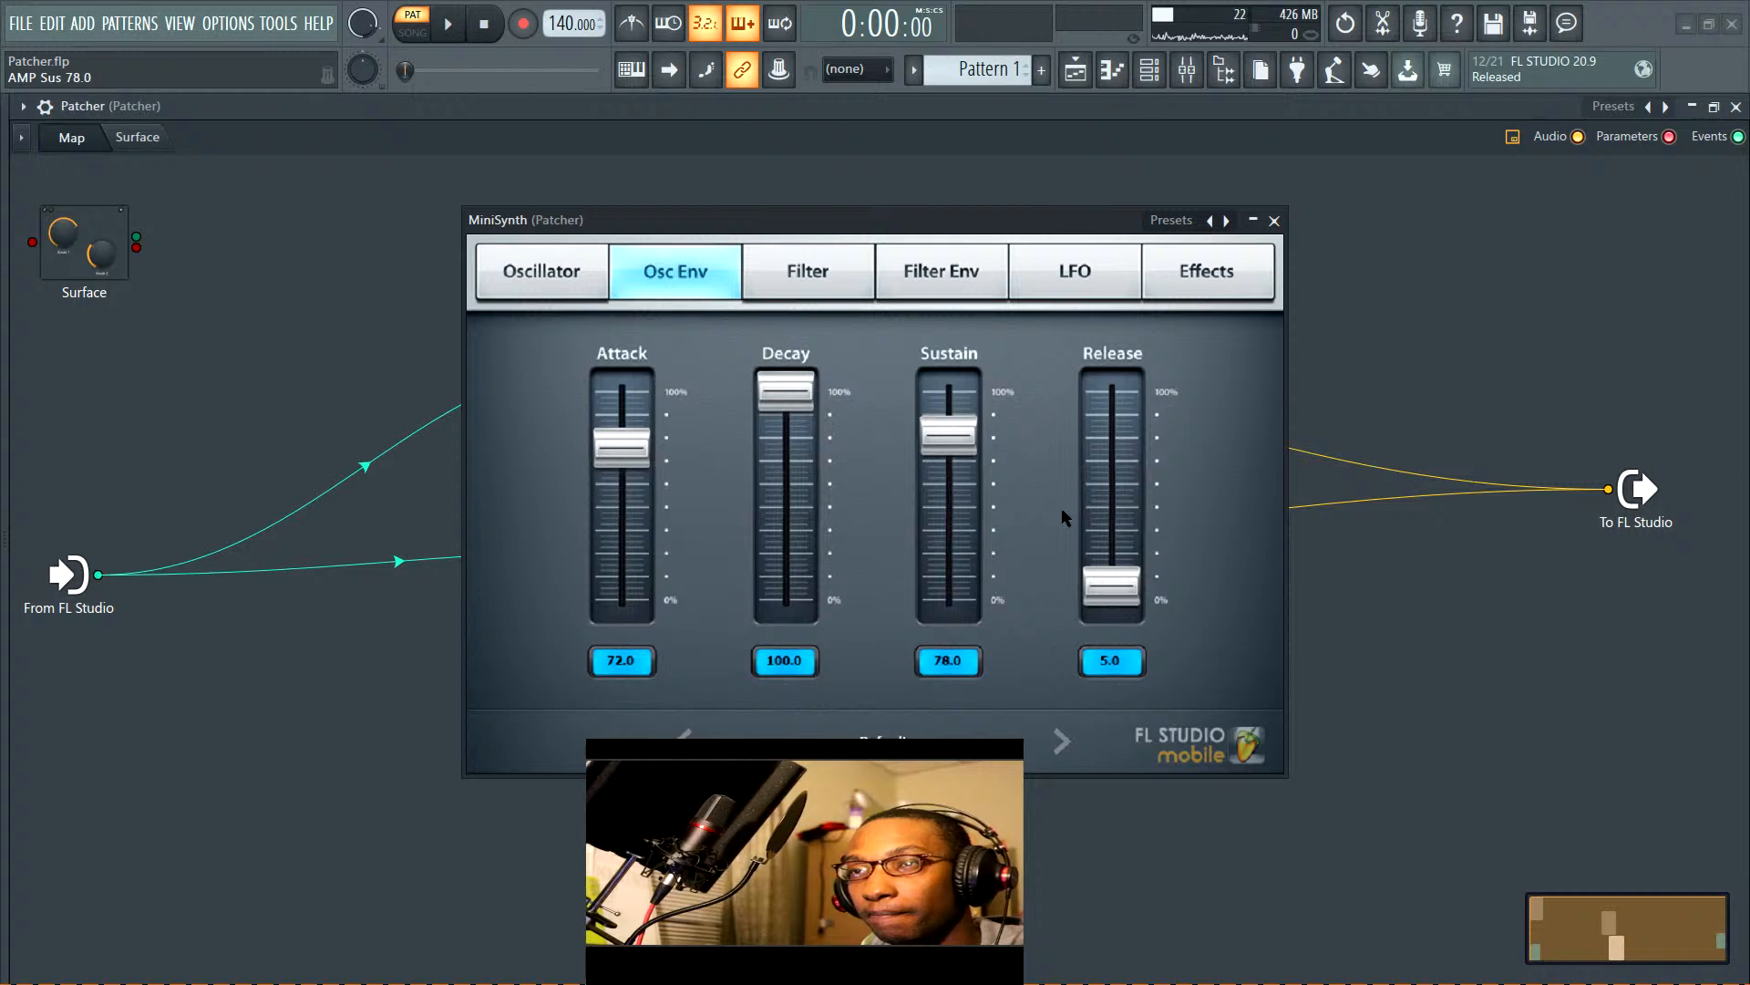
left_click_drag(1111, 584, 1111, 527)
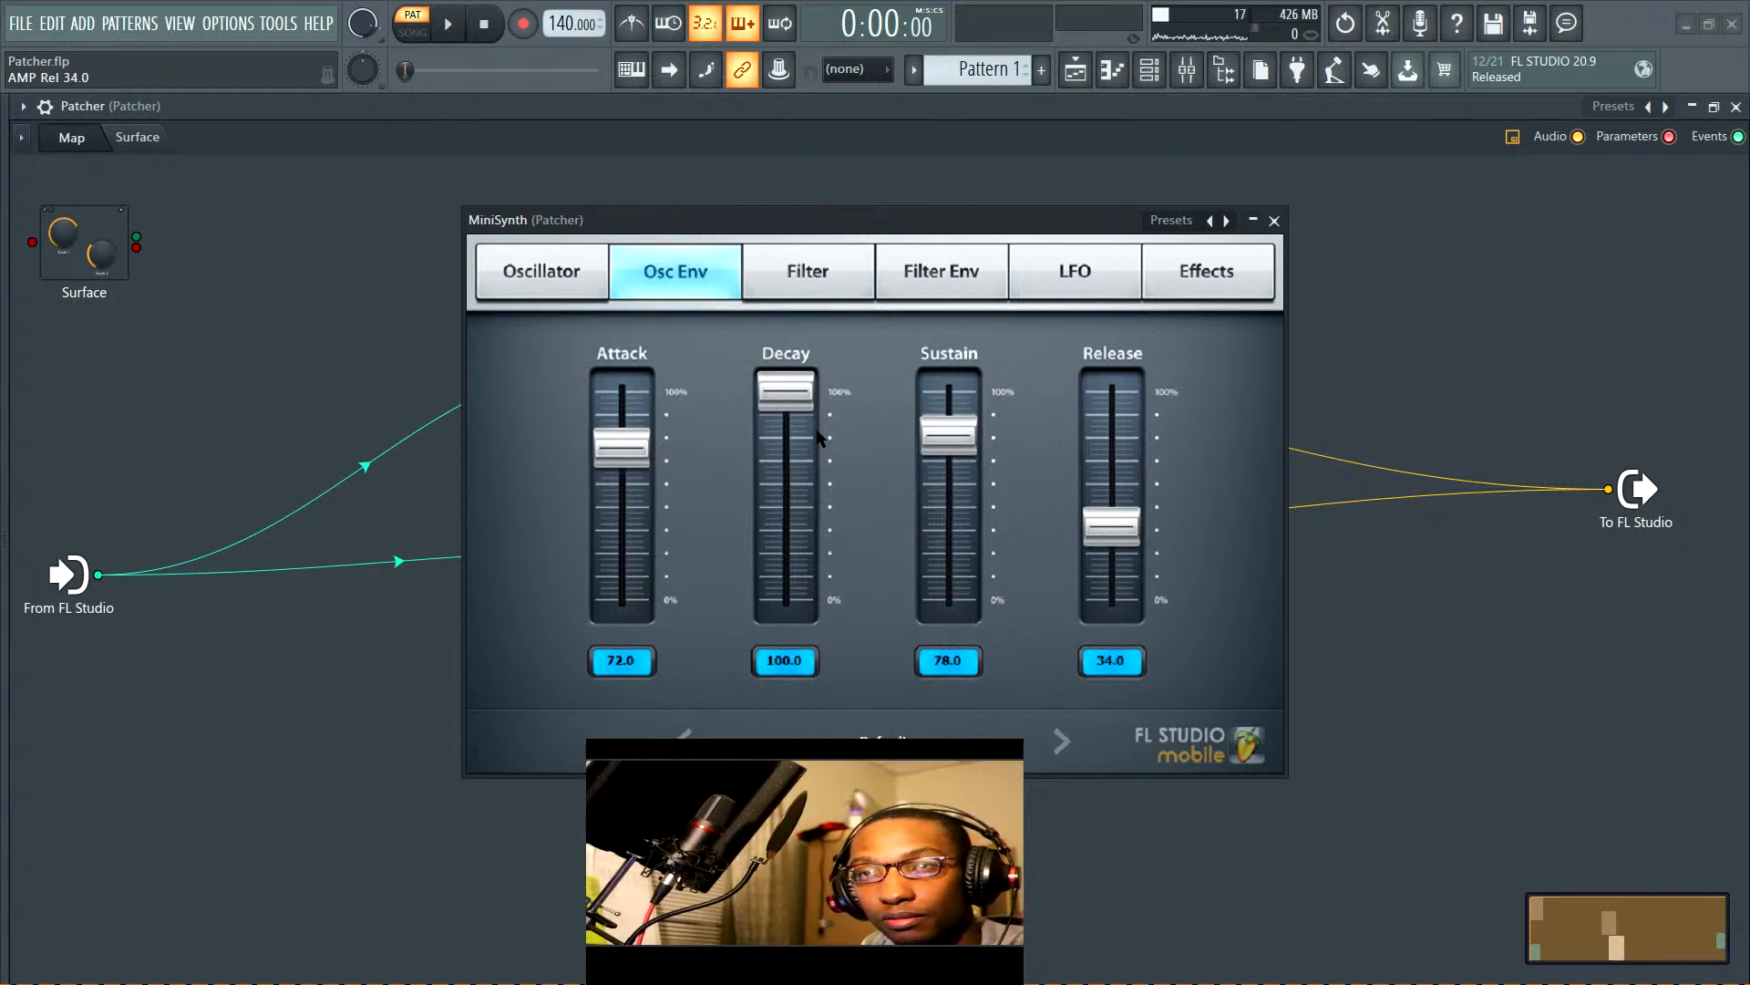
left_click_drag(783, 392, 782, 602)
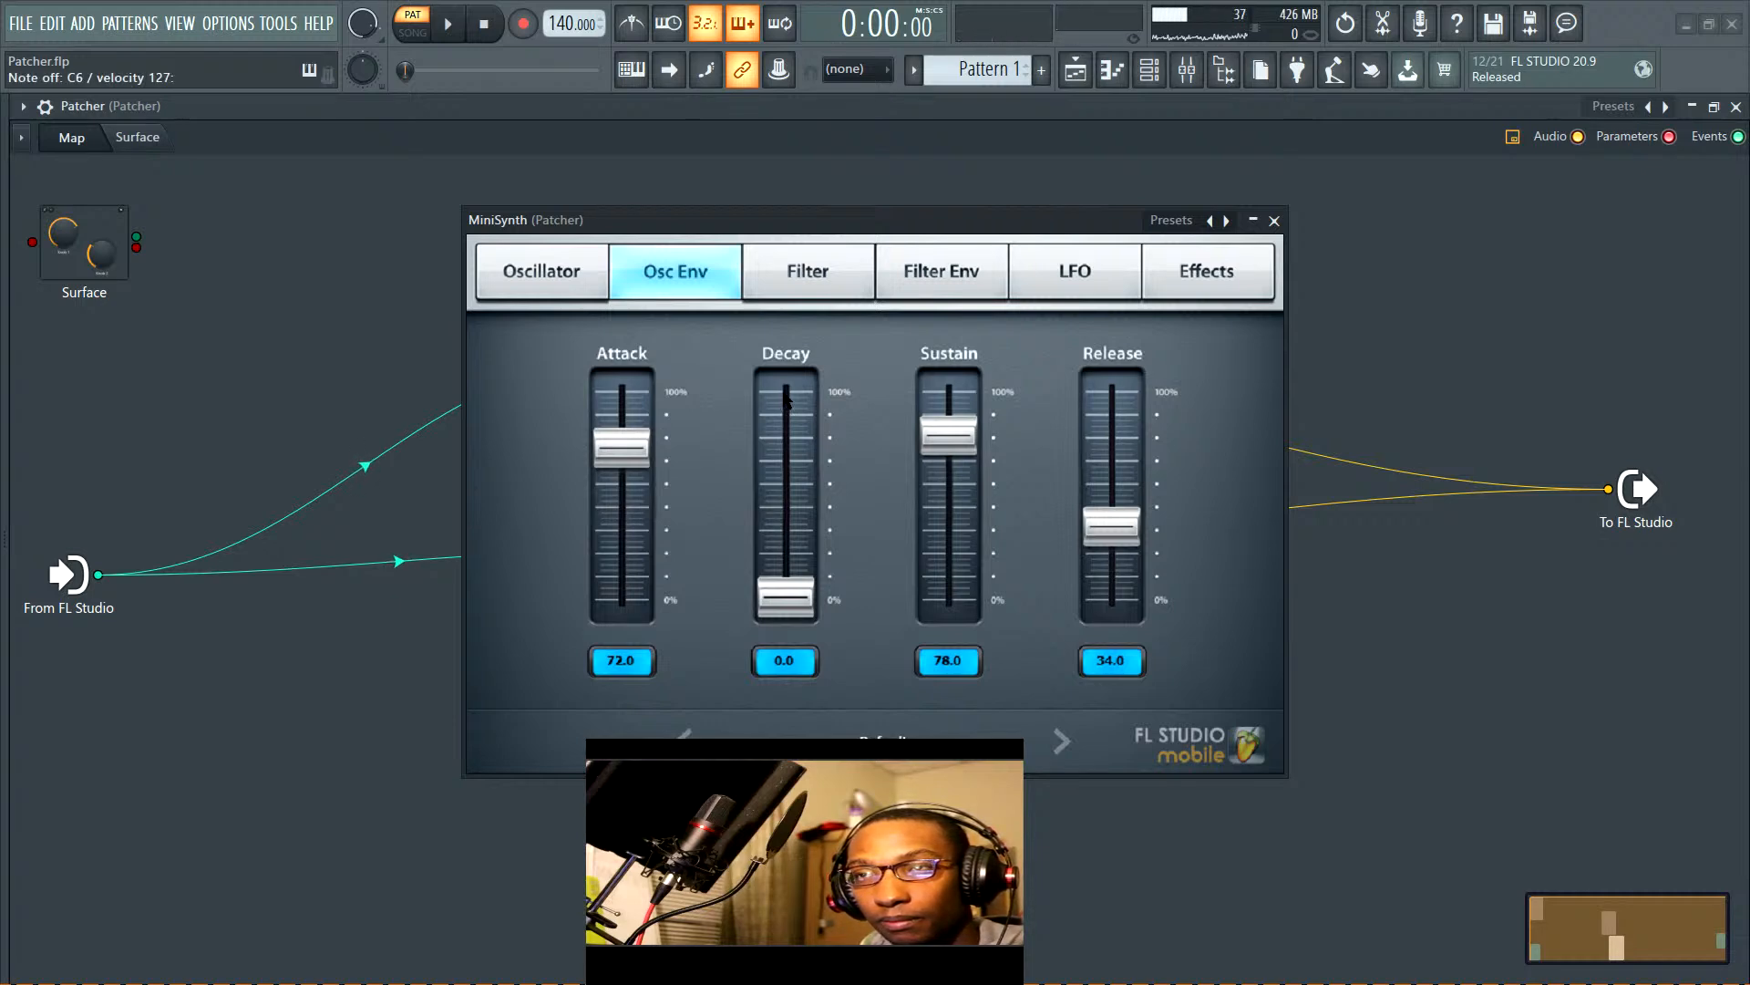
left_click_drag(1017, 216, 556, 200)
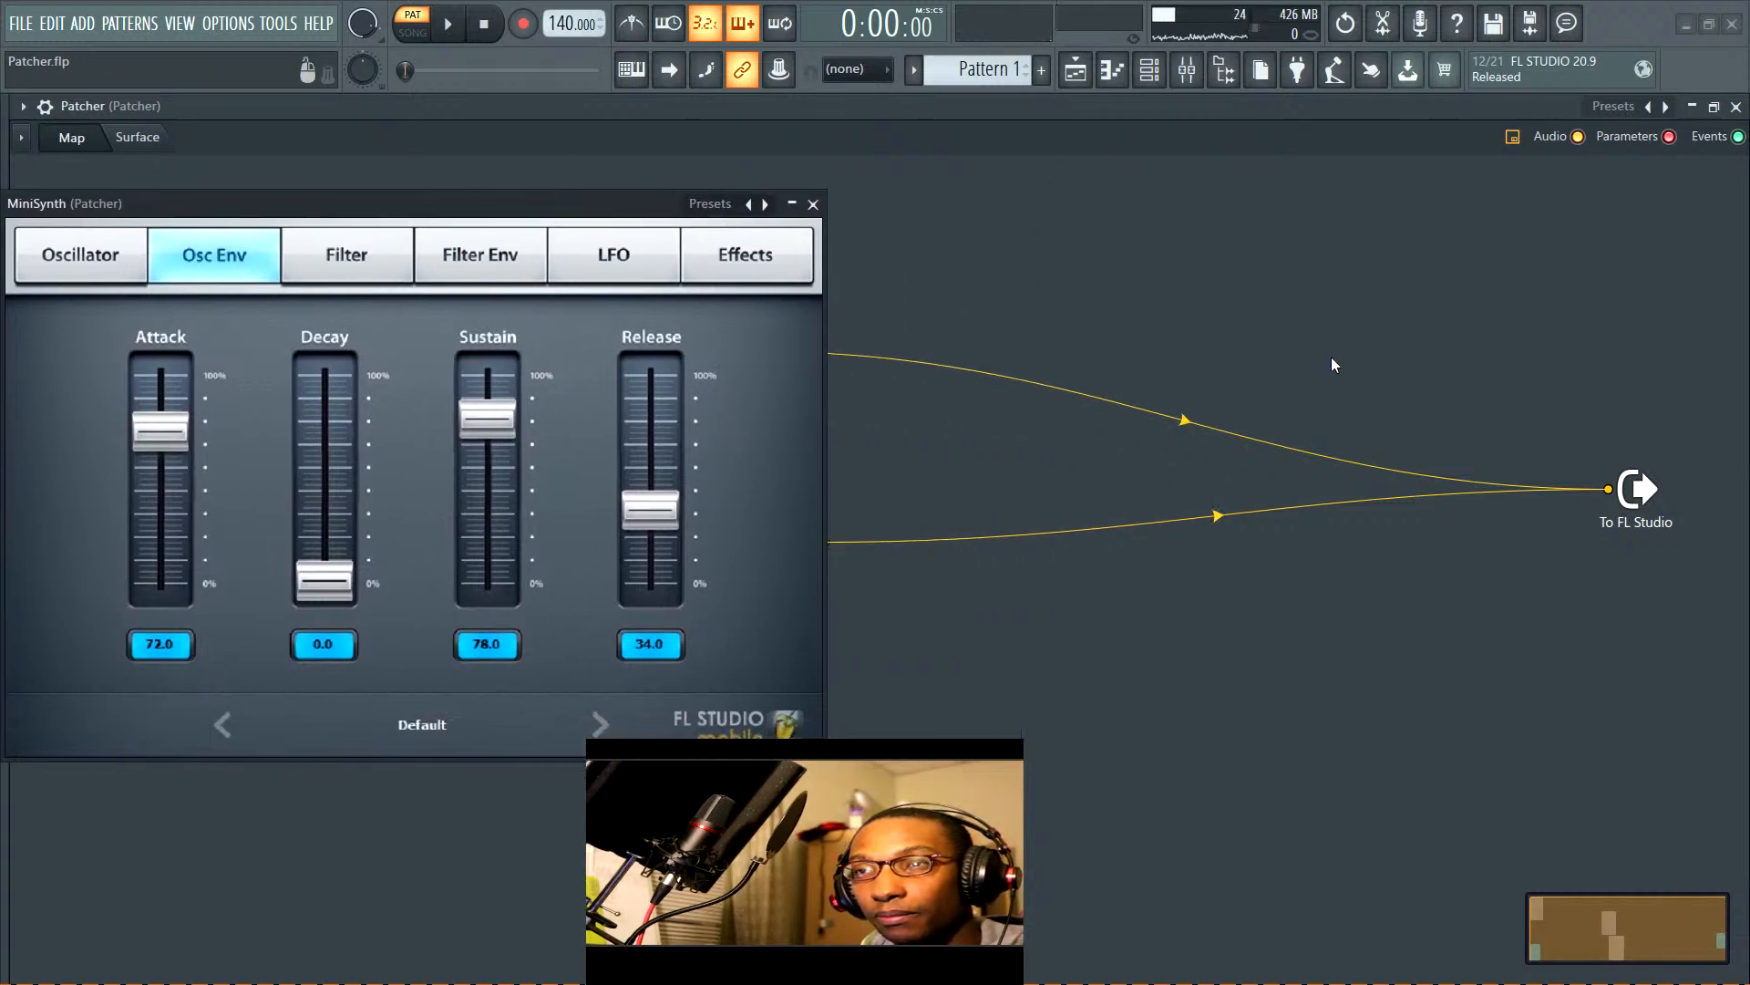
left_click(1201, 366)
left_click(814, 204)
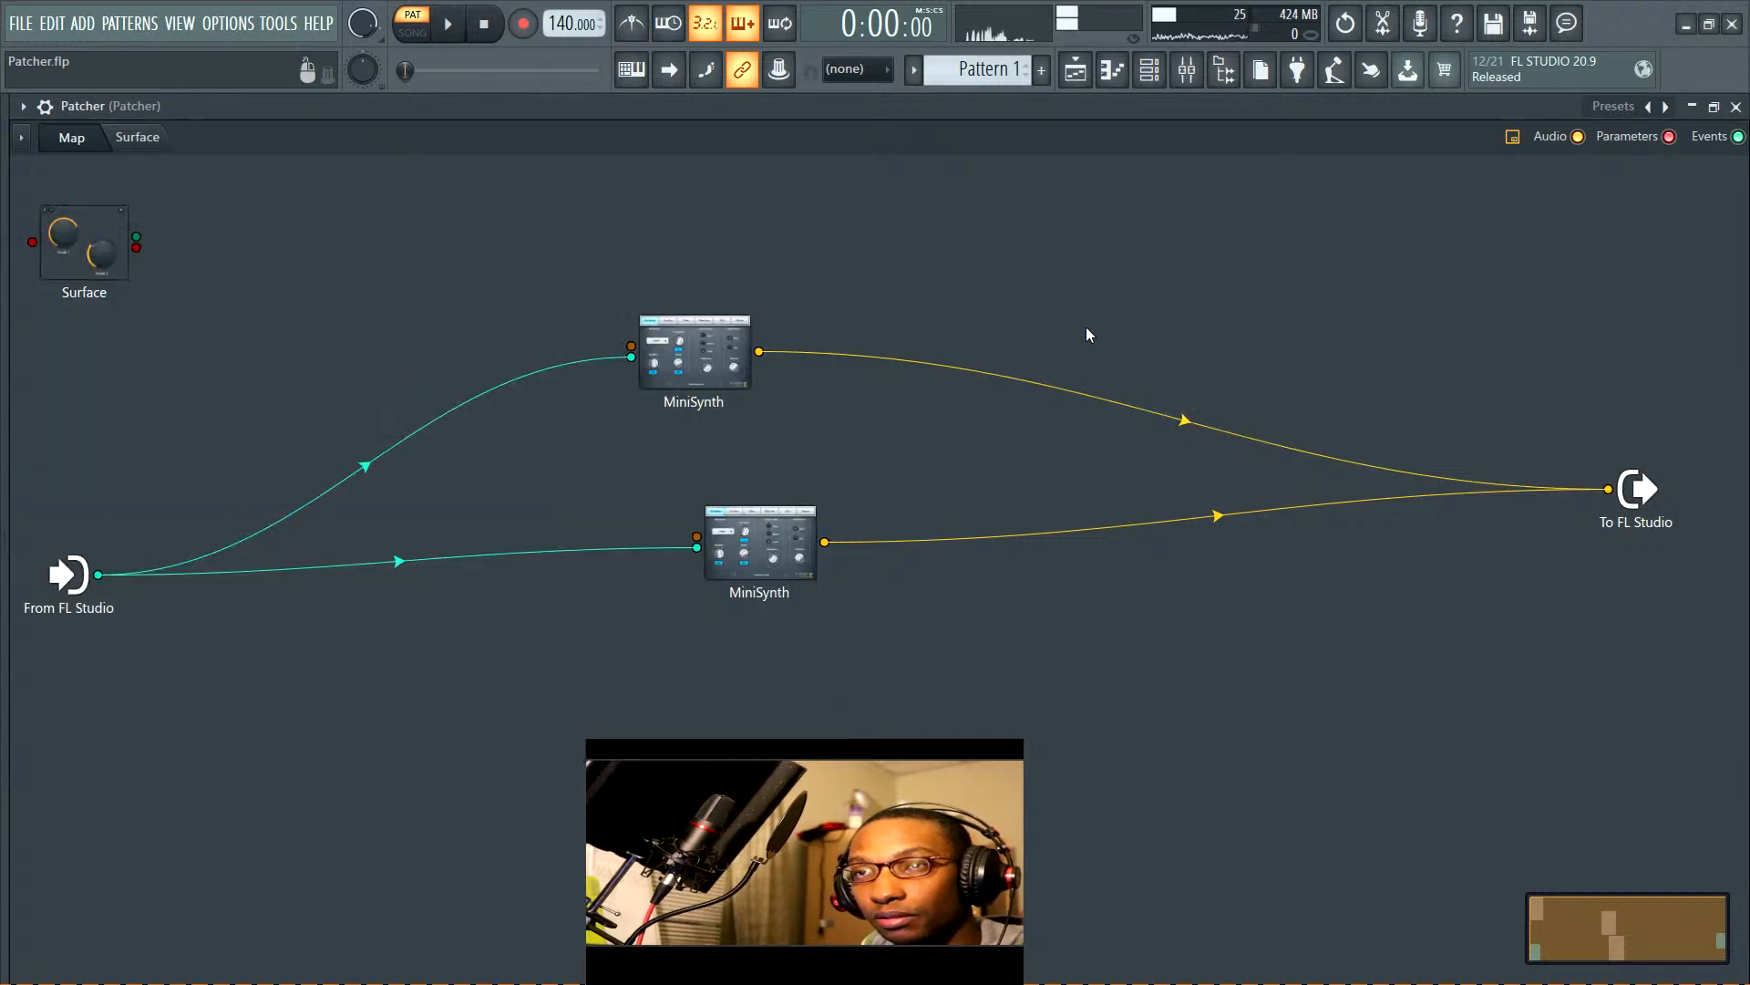
Try the upper MiniSynth's output level at up to 149% and mute its audio connection to FL Studio
left_click(1189, 420)
left_click(1173, 415)
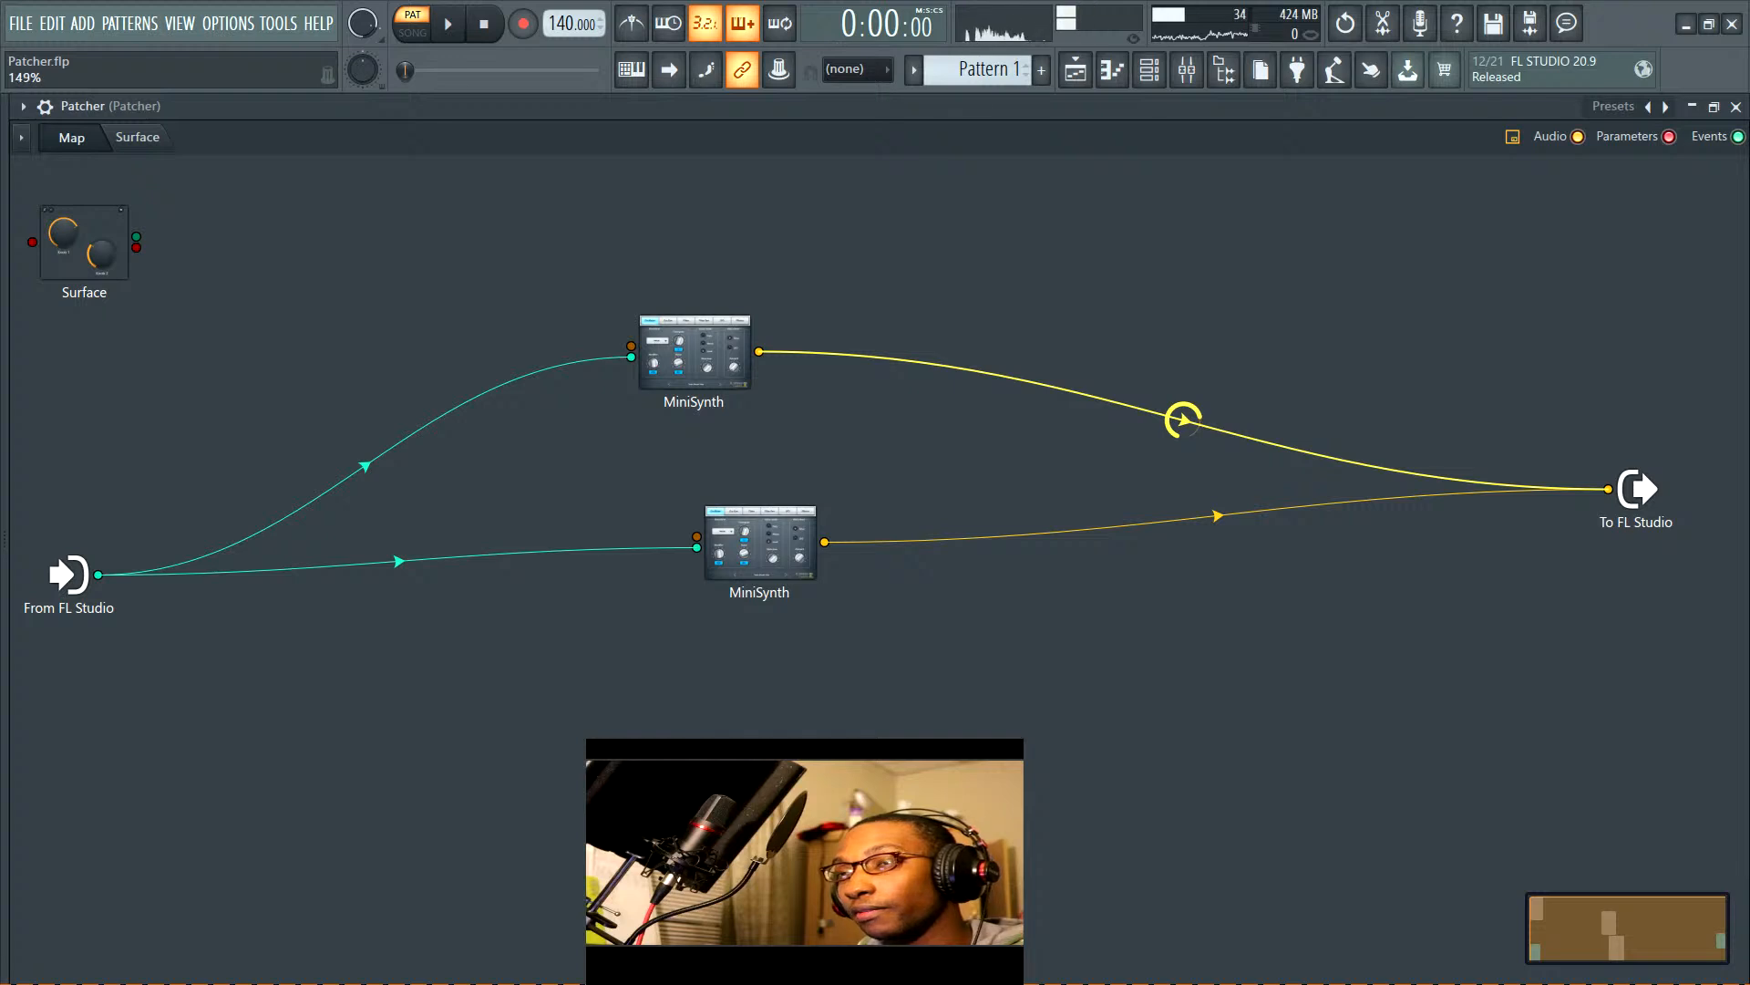
left_click(1183, 420)
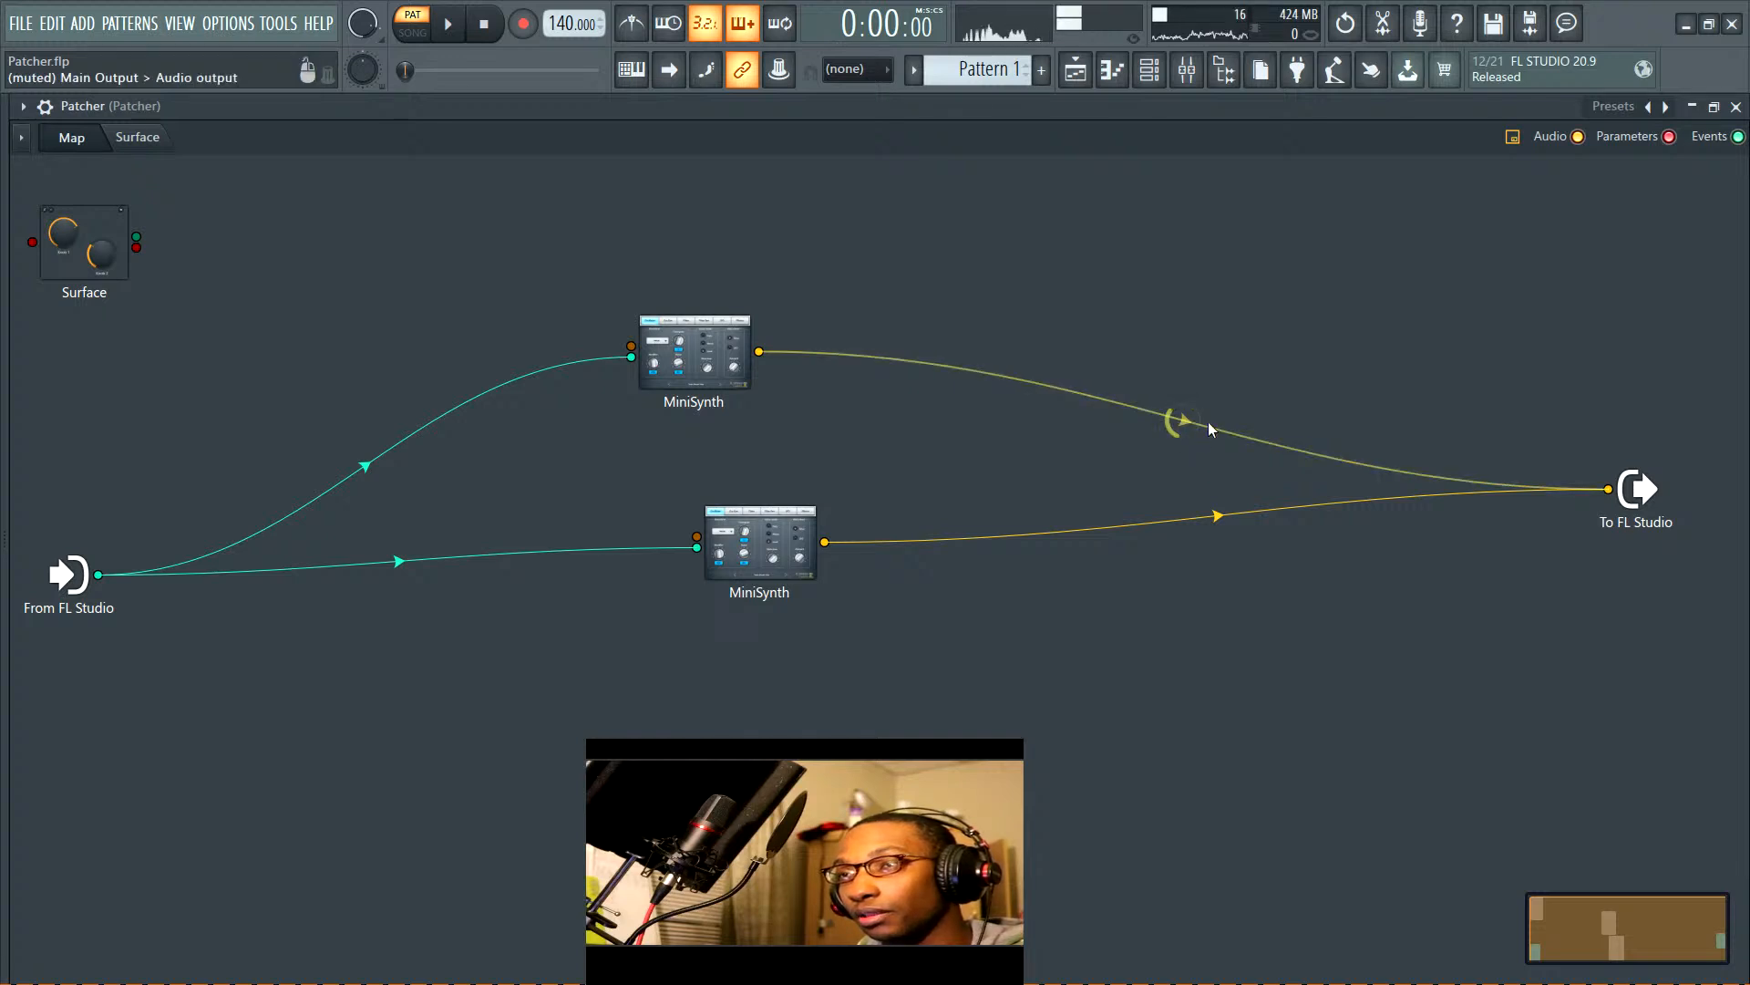
Try muting the lower MiniSynth's audio connection to FL Studio and unmute it again
left_click(1213, 525)
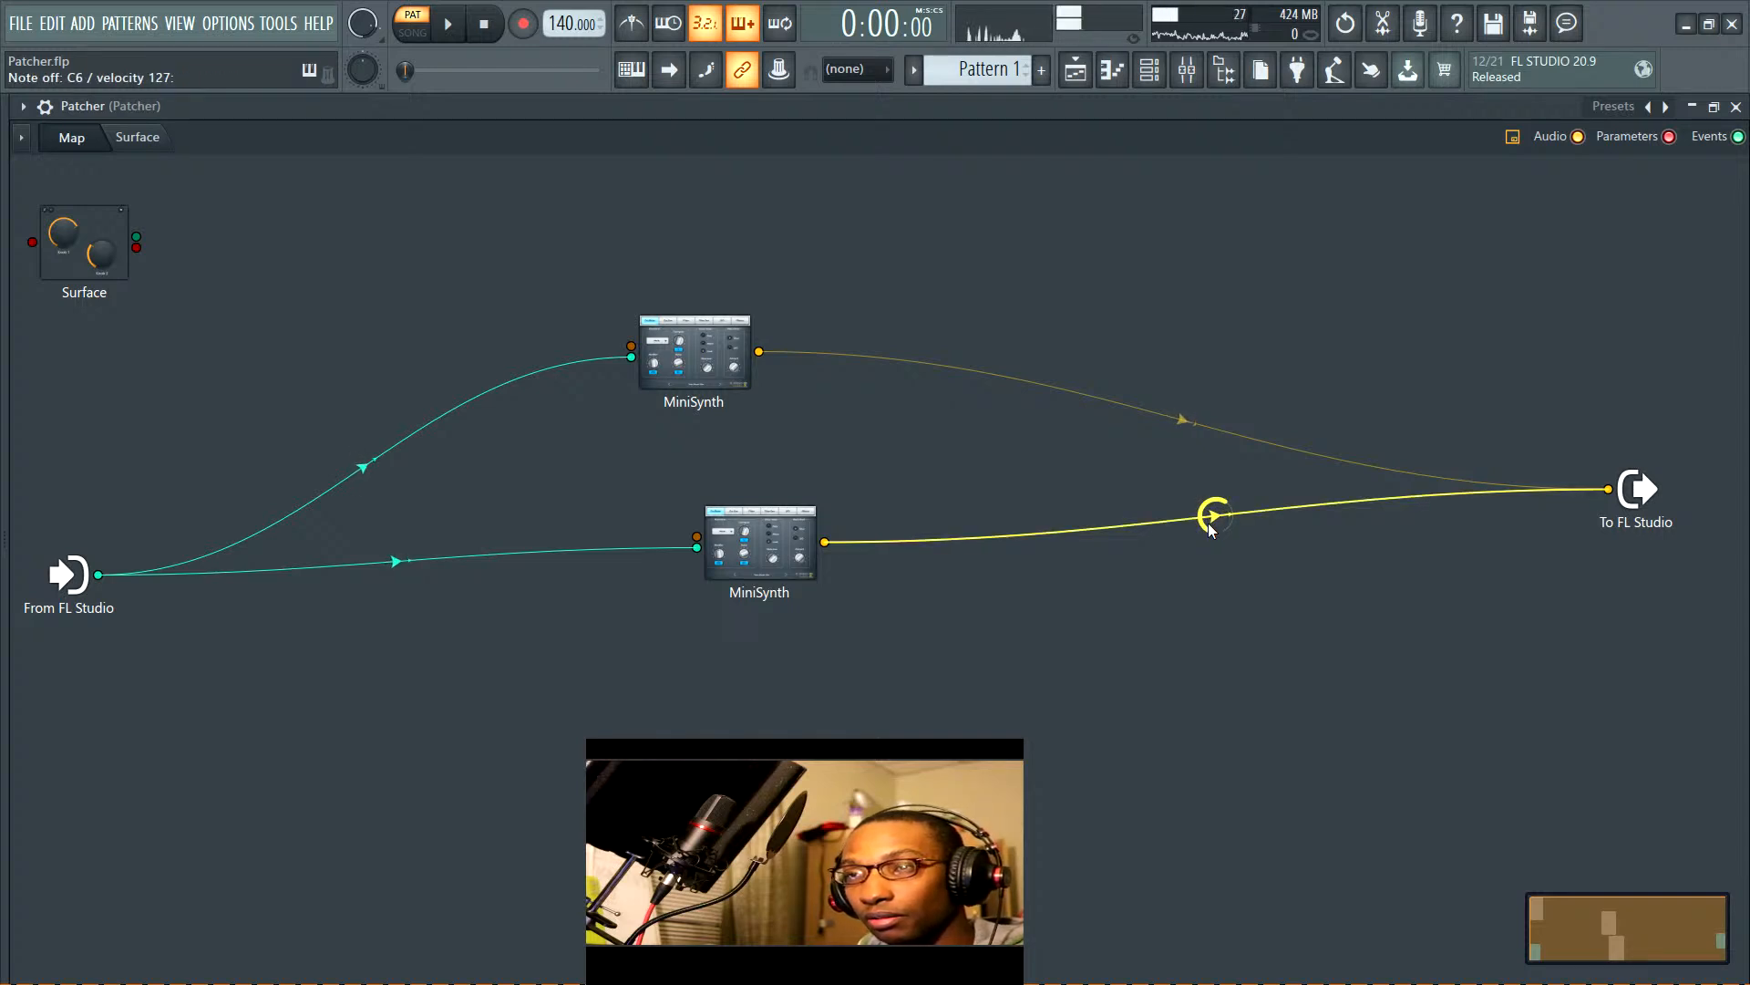
left_click(1208, 523)
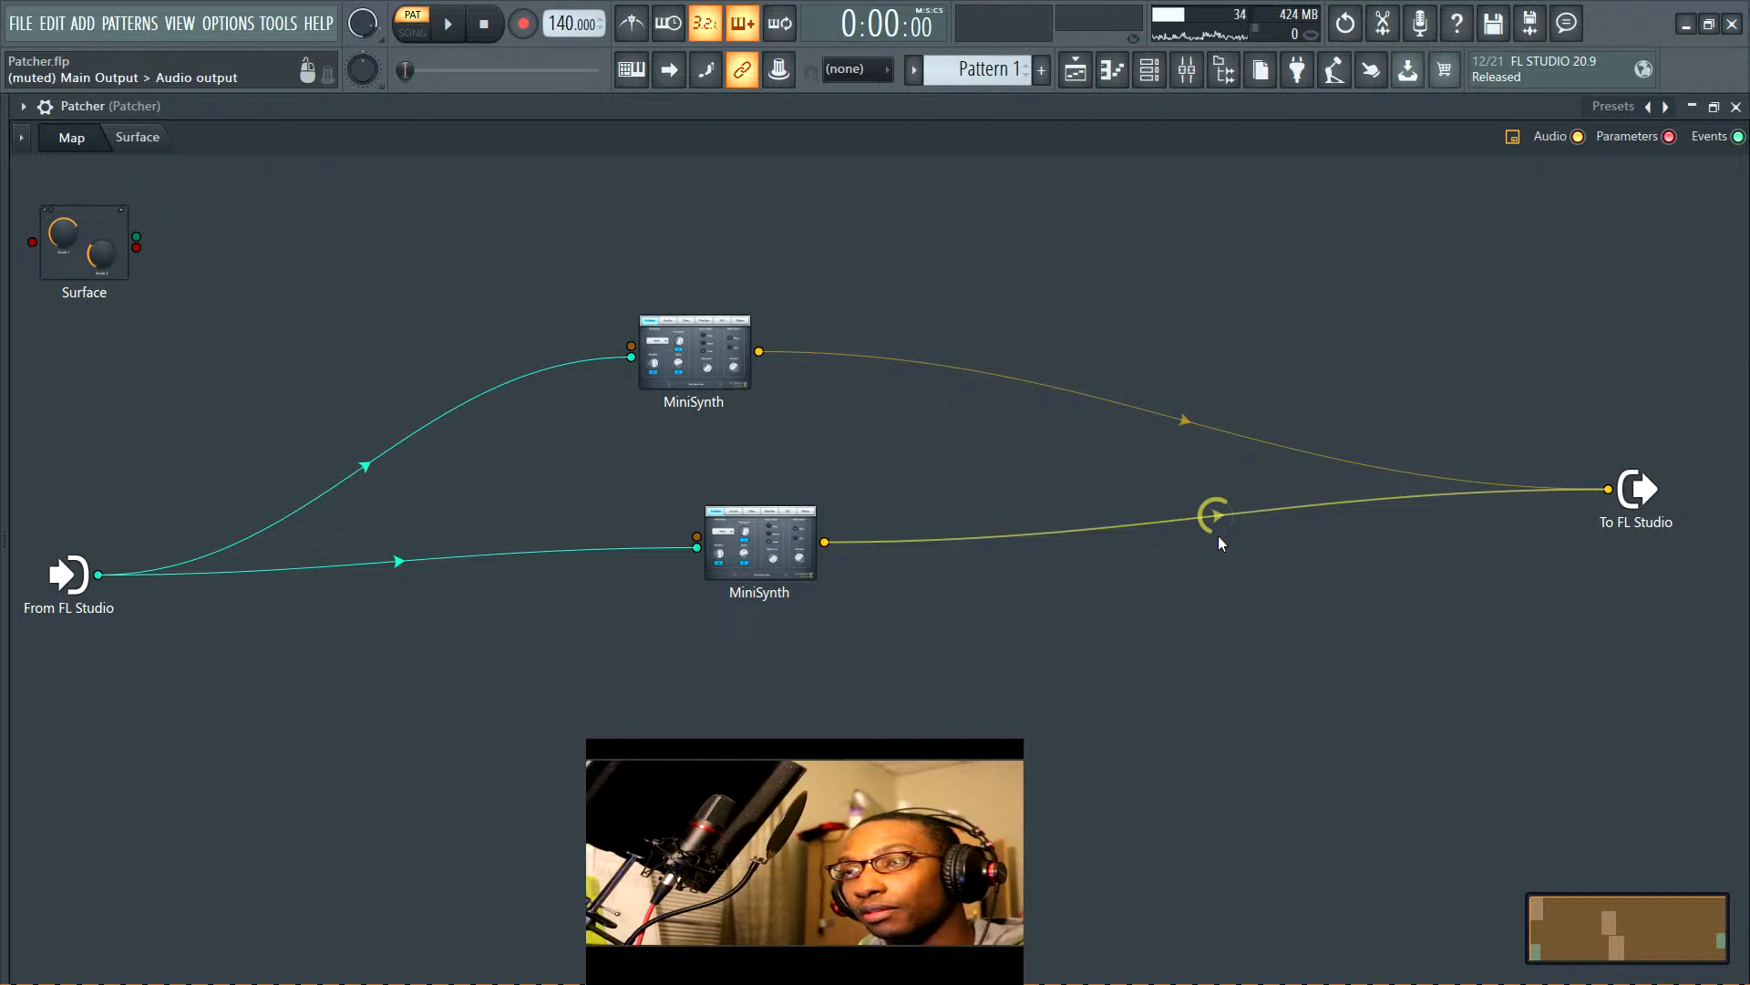
left_click(1216, 516)
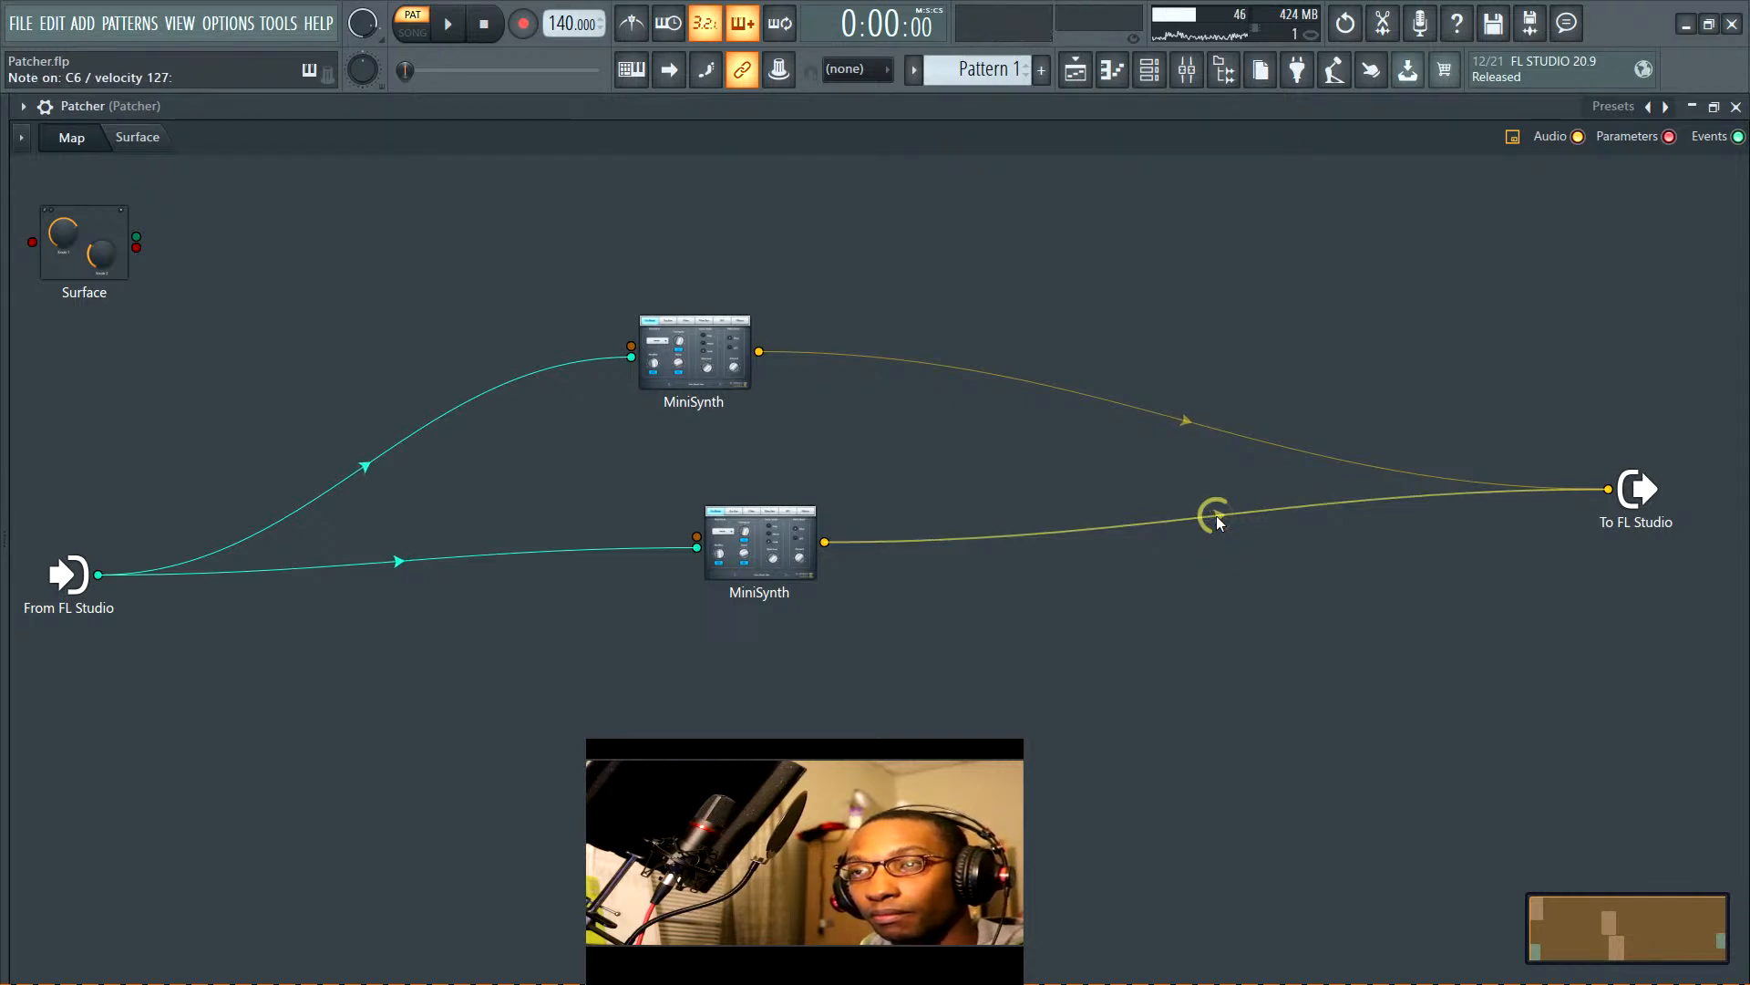
Set the lower MiniSynth's oscillator waveform to SUPERSAW, with transpose 12 and modifier 31.5
left_click(770, 547)
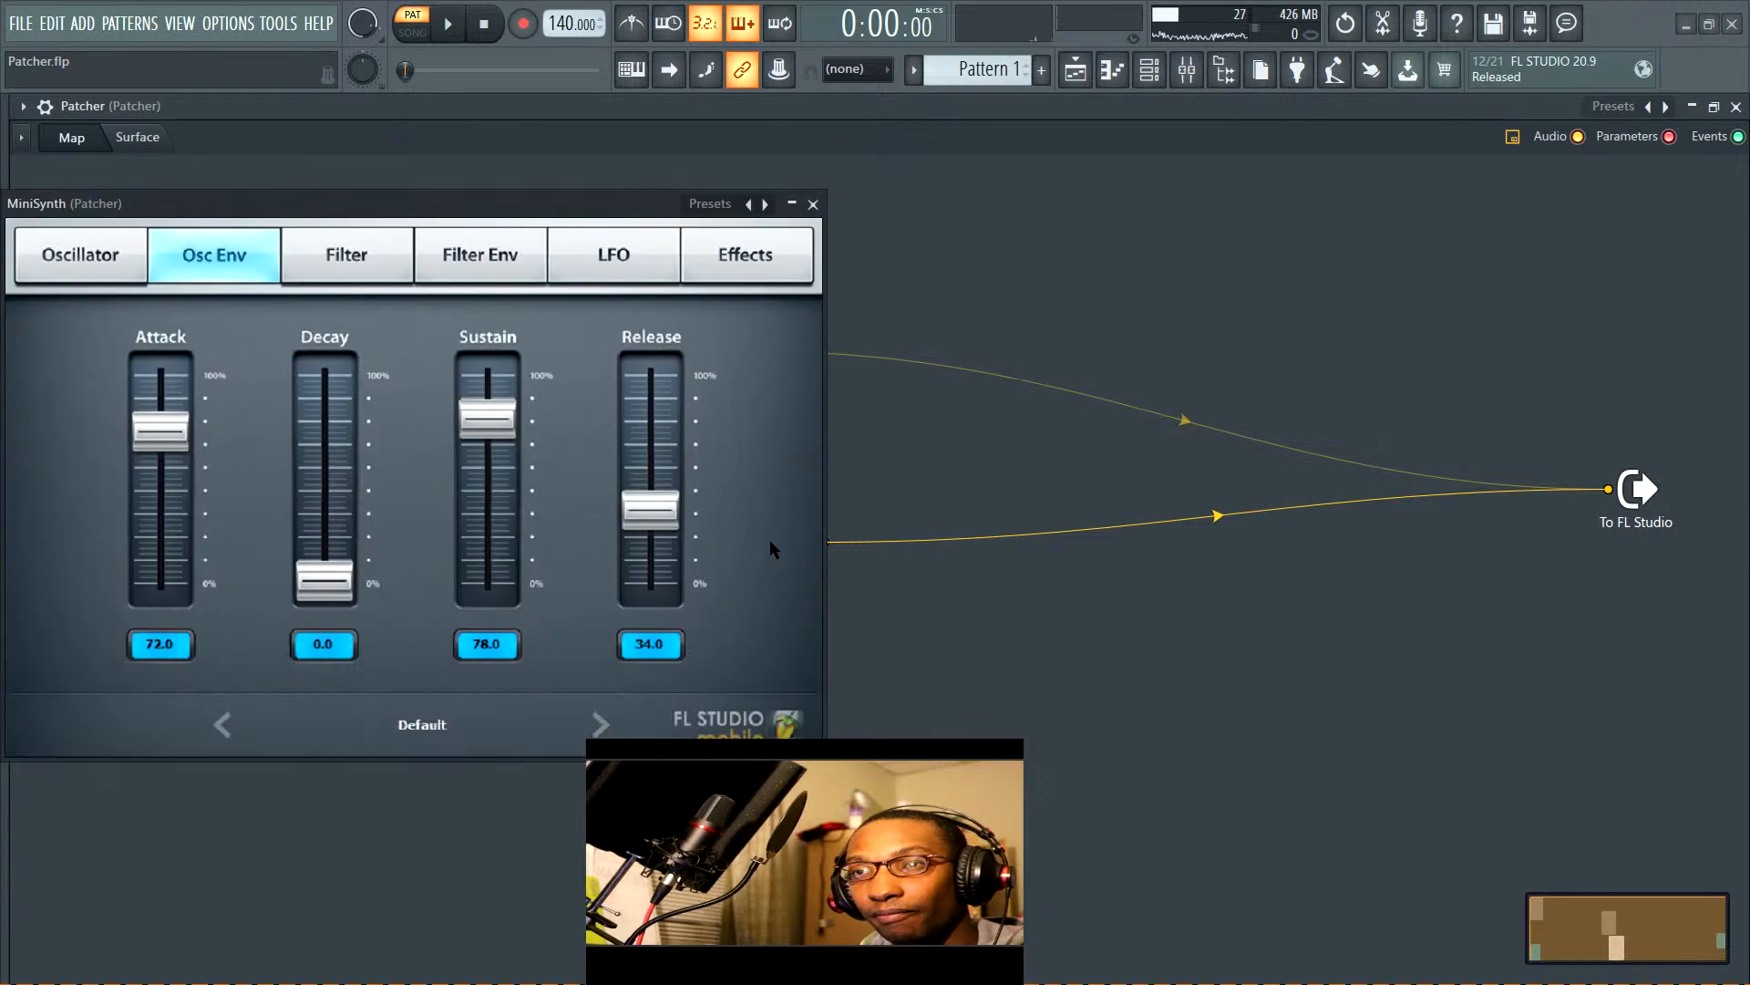
left_click_drag(447, 215, 1028, 216)
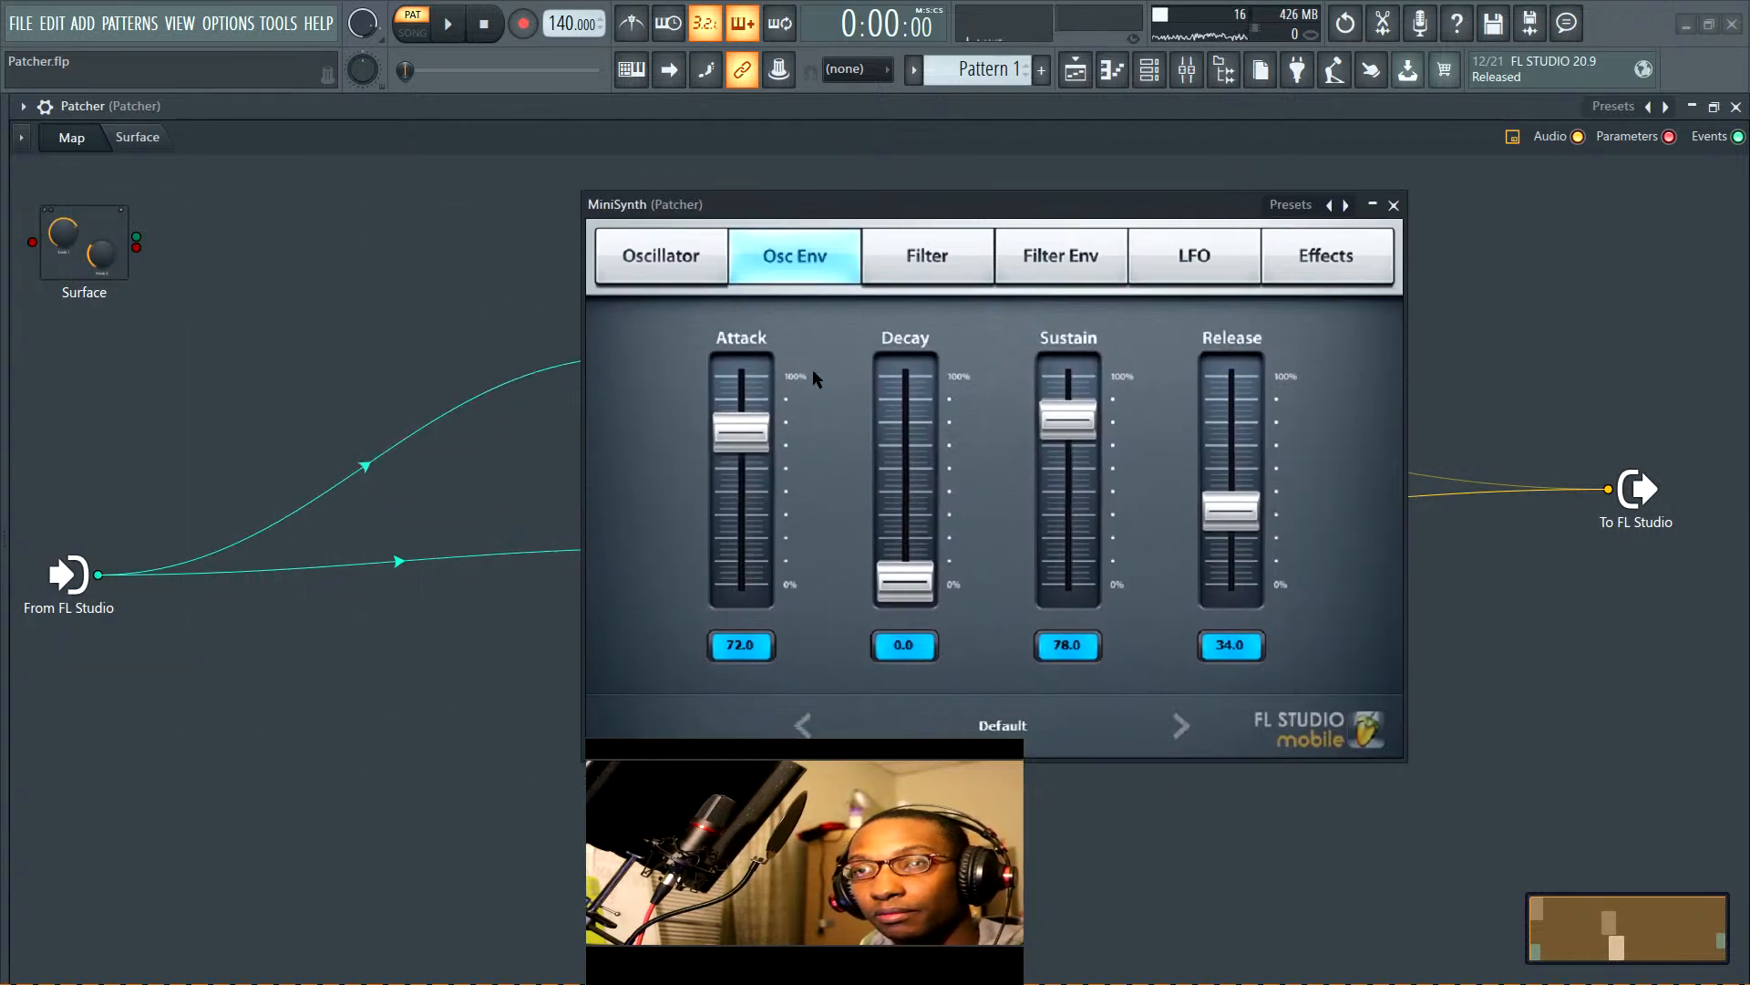
left_click(683, 269)
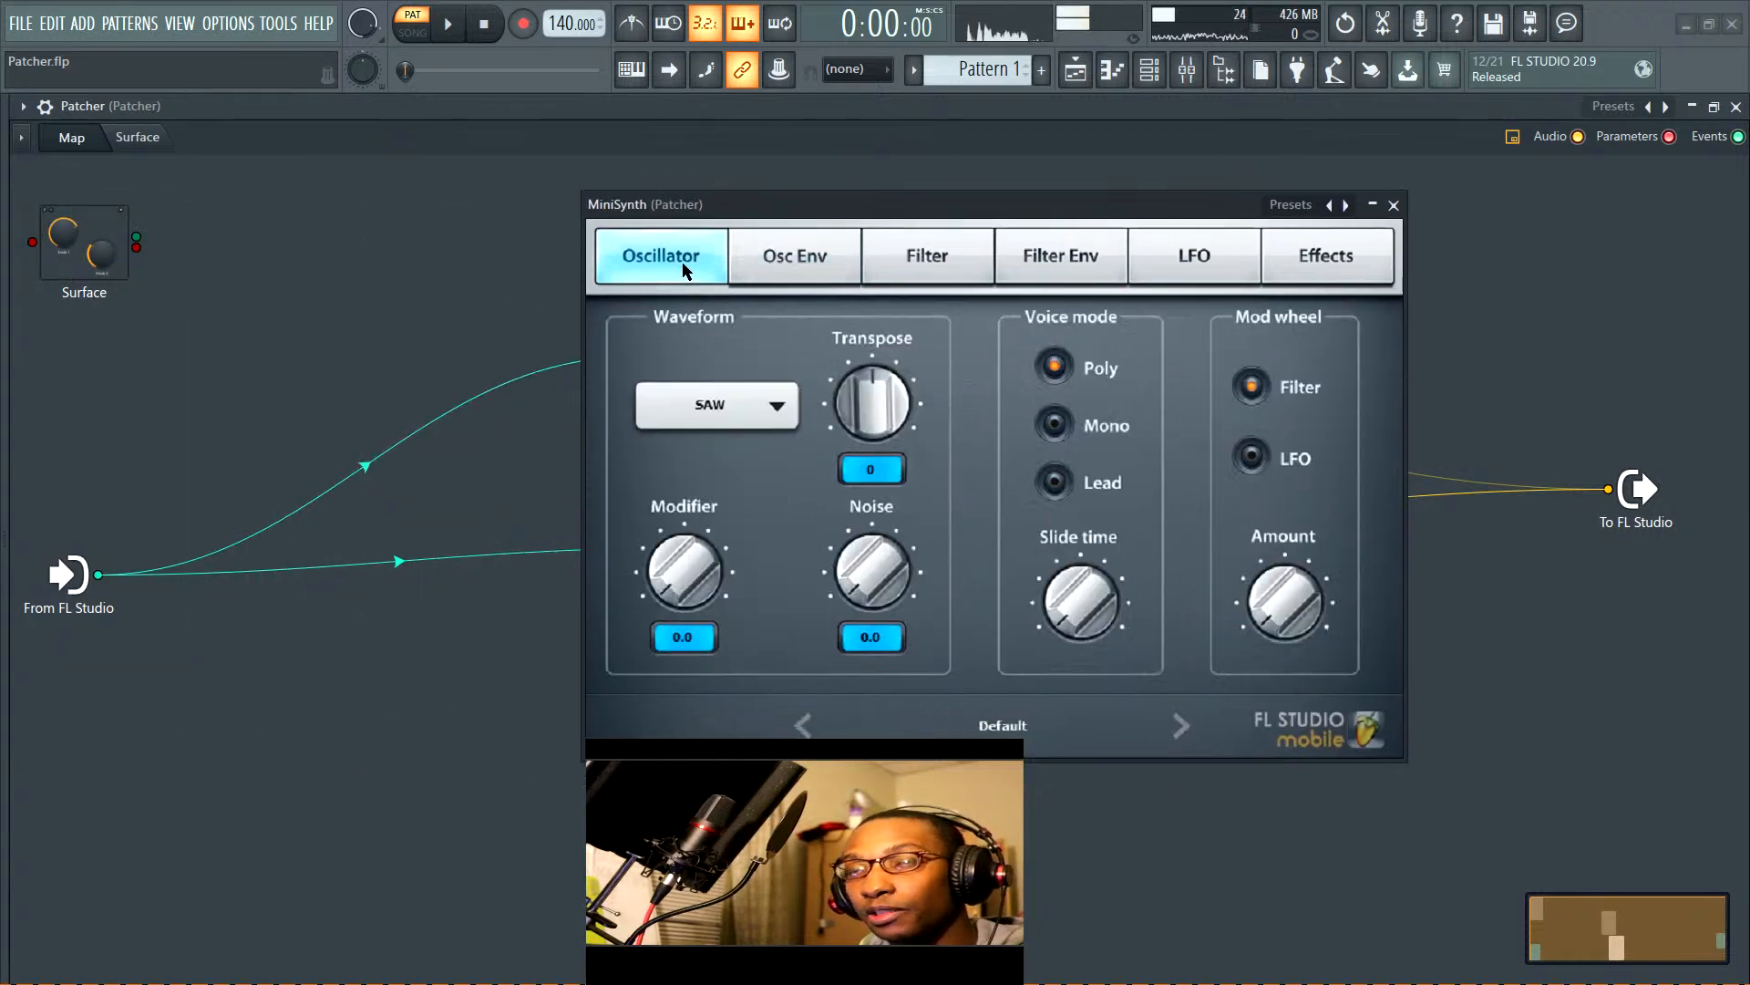
left_click(753, 407)
left_click(856, 485)
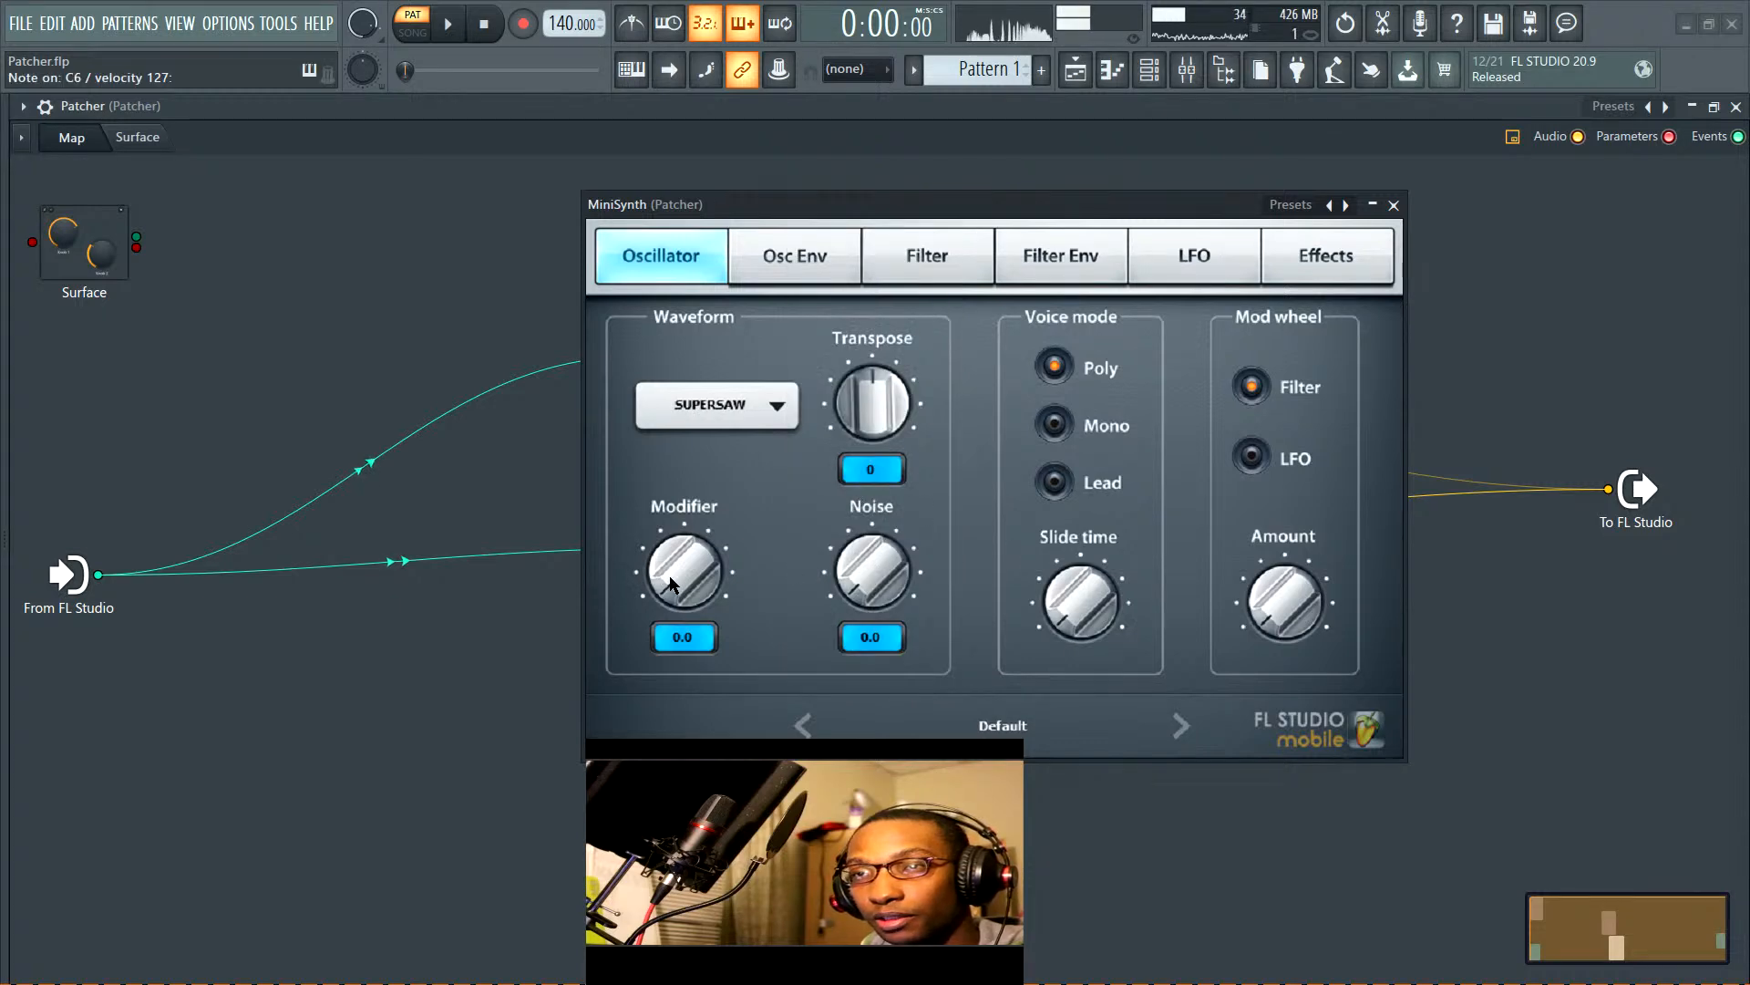
left_click_drag(900, 485, 901, 429)
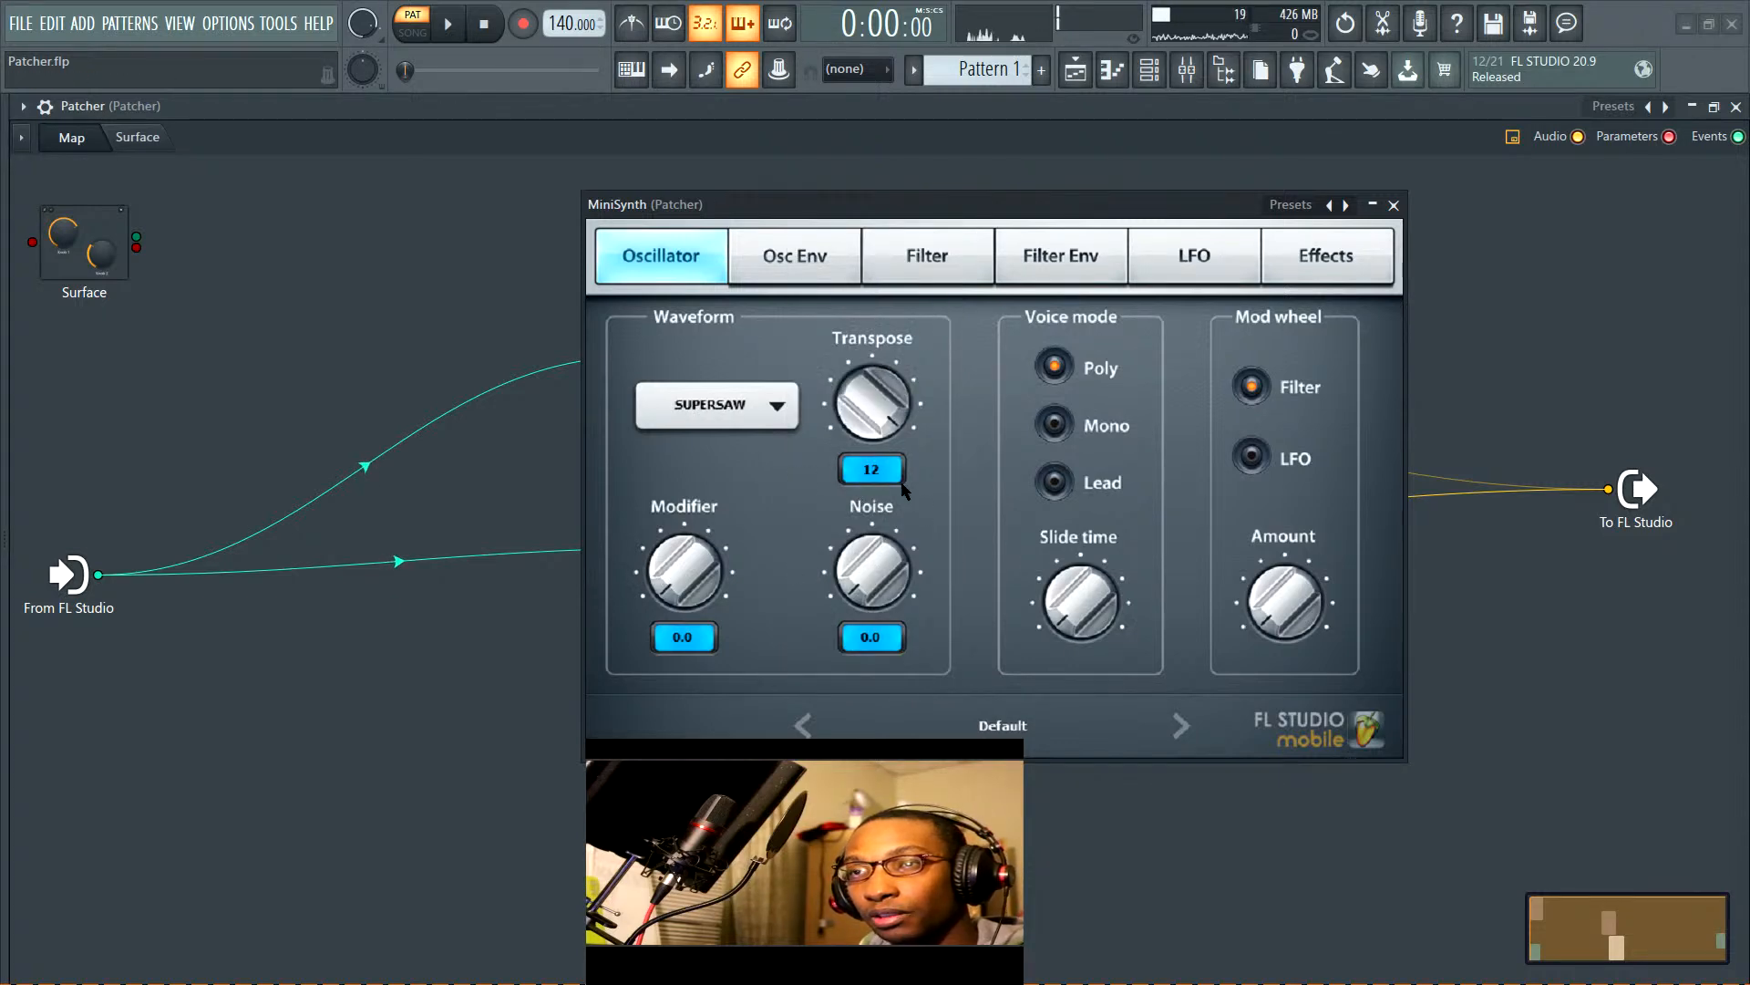
left_click_drag(676, 580, 732, 558)
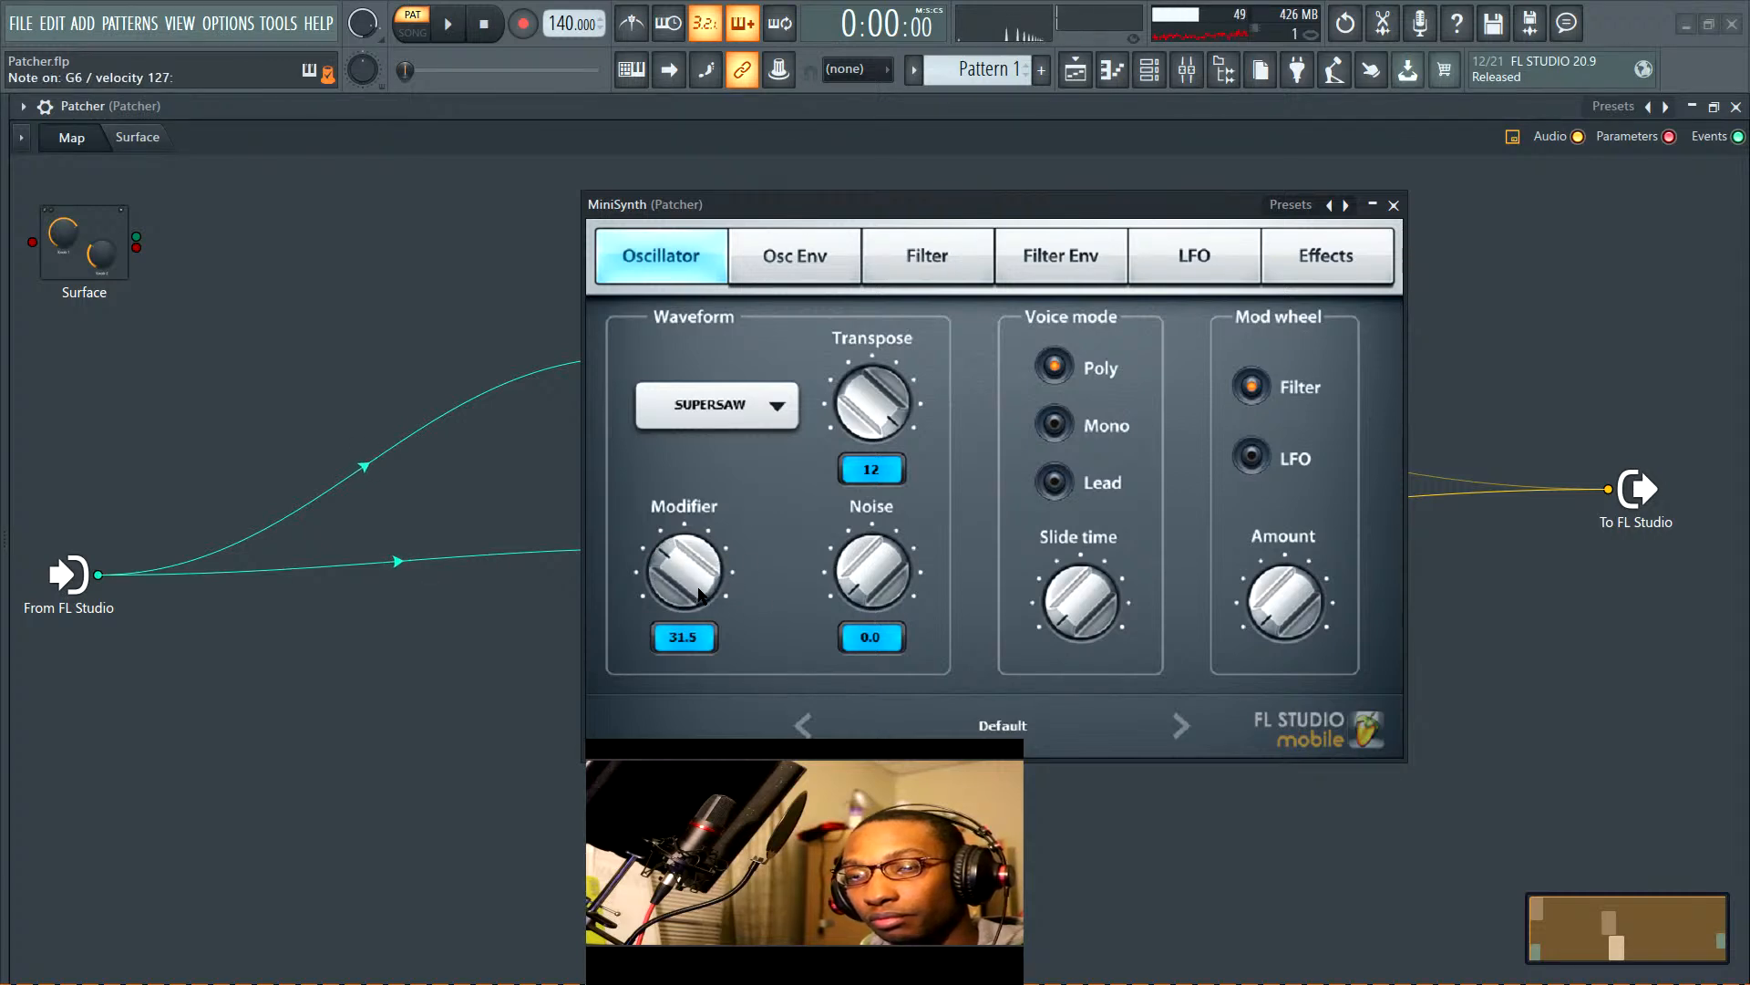
Lower the lower MiniSynth's filter cutoff to about two thirds of its range, leaving the filter envelope amount at 0.0
left_click(812, 267)
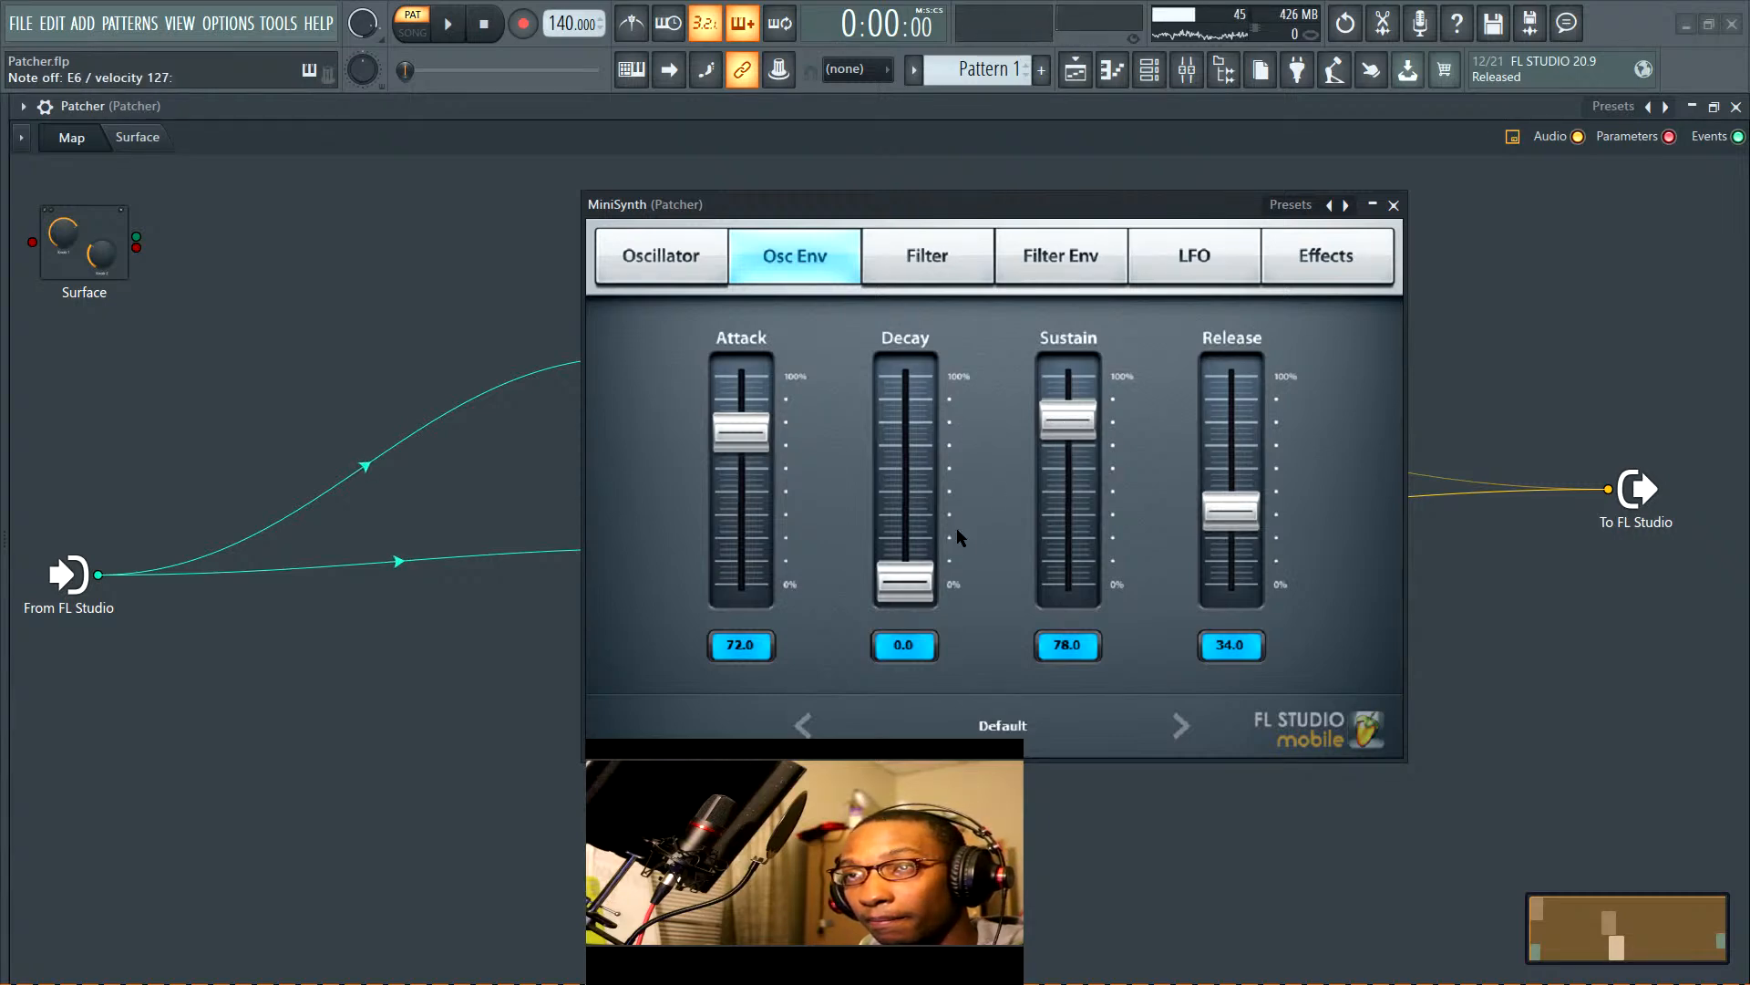
left_click(1097, 258)
left_click_drag(1321, 516, 1275, 471)
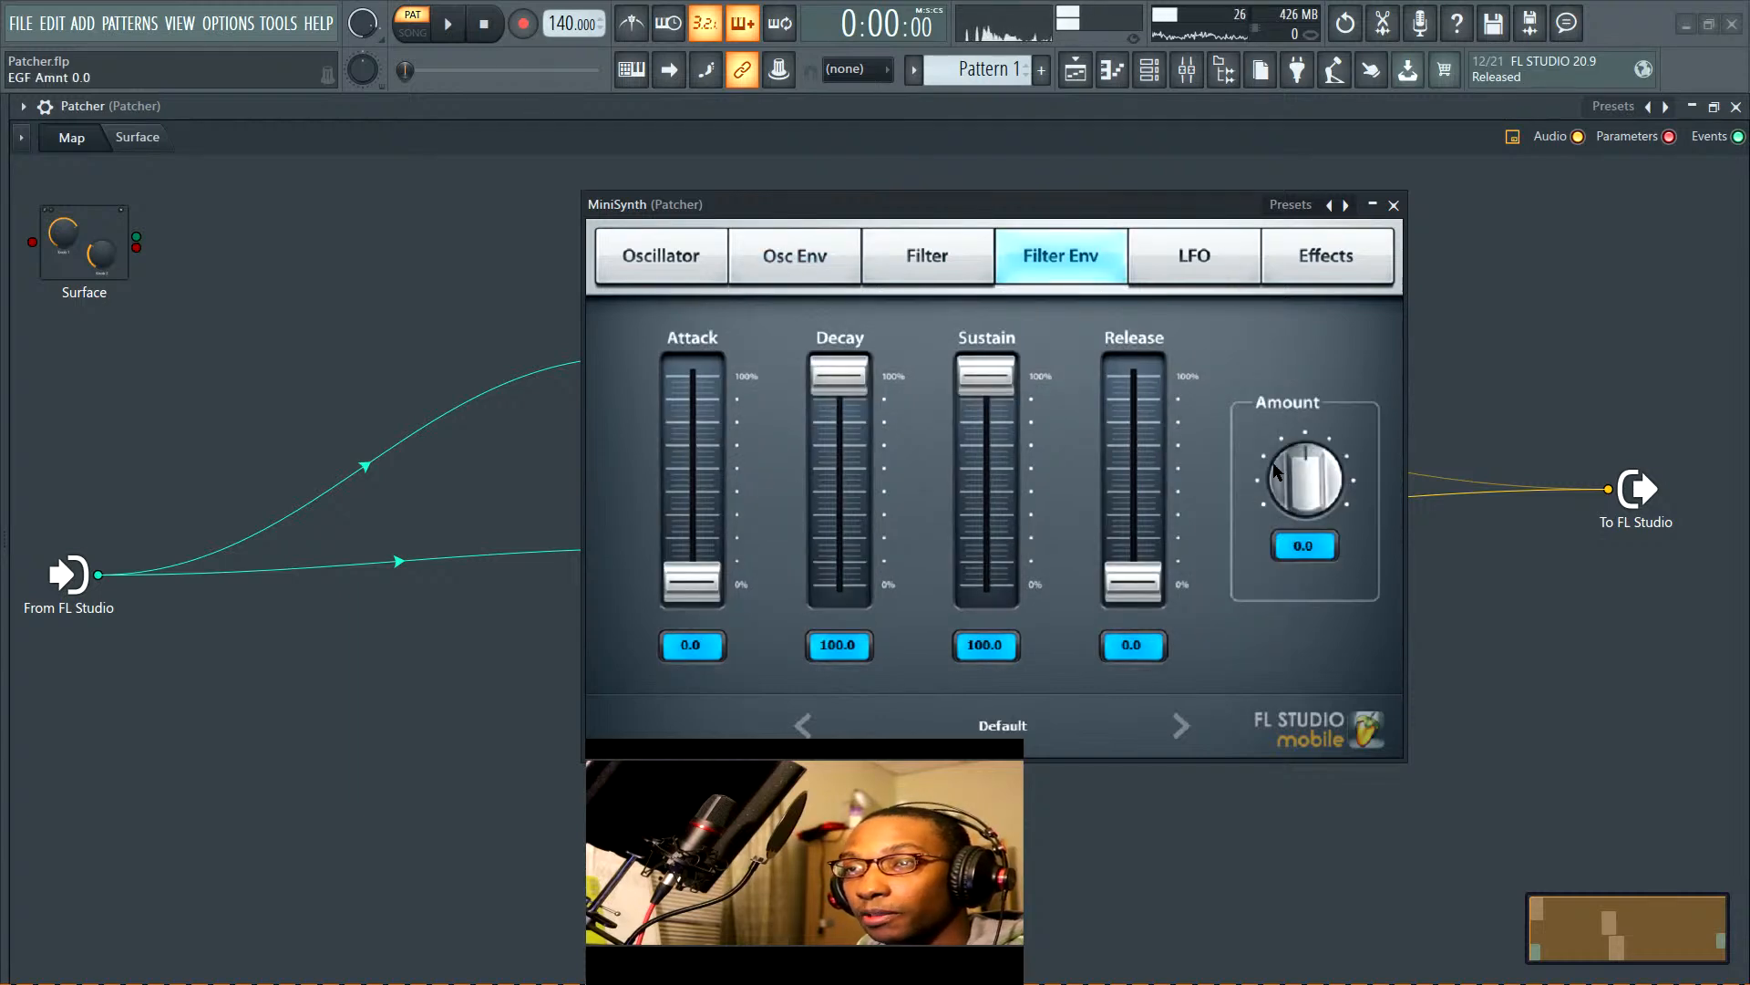
left_click(939, 274)
left_click_drag(898, 613, 836, 636)
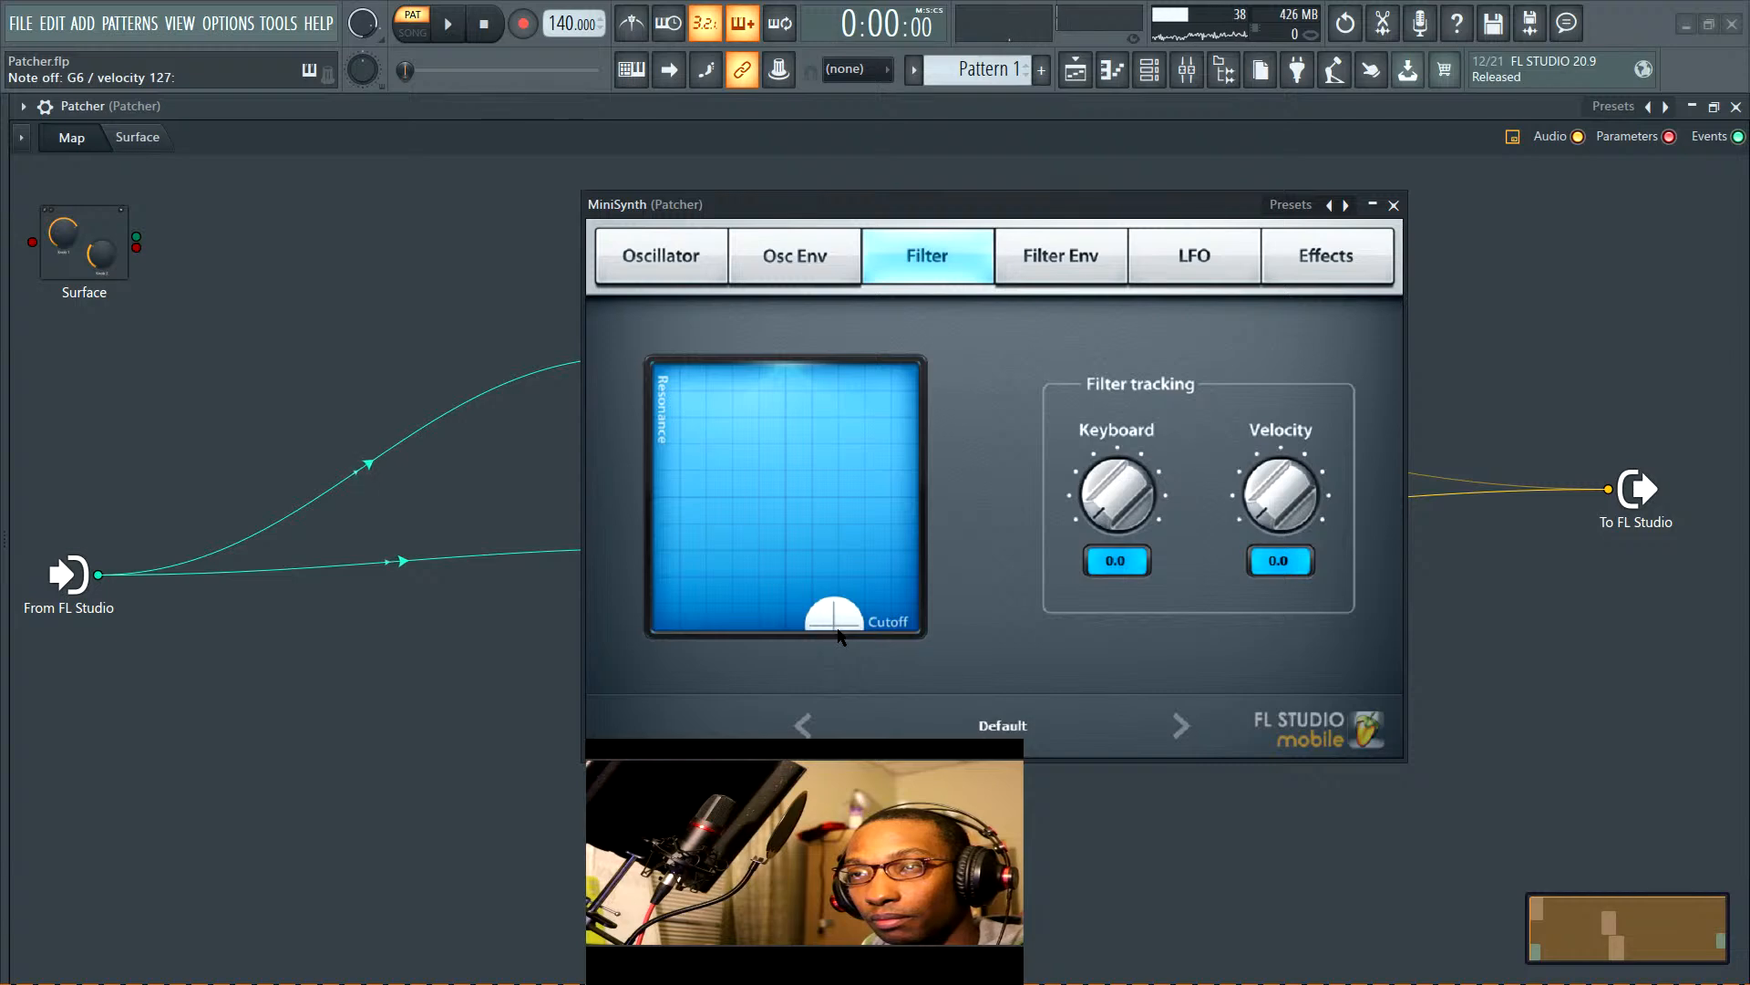
Turn on the lower MiniSynth's distortion effect with overdrive at 6.6 and close its window
left_click(1083, 248)
left_click(1194, 260)
left_click(1316, 269)
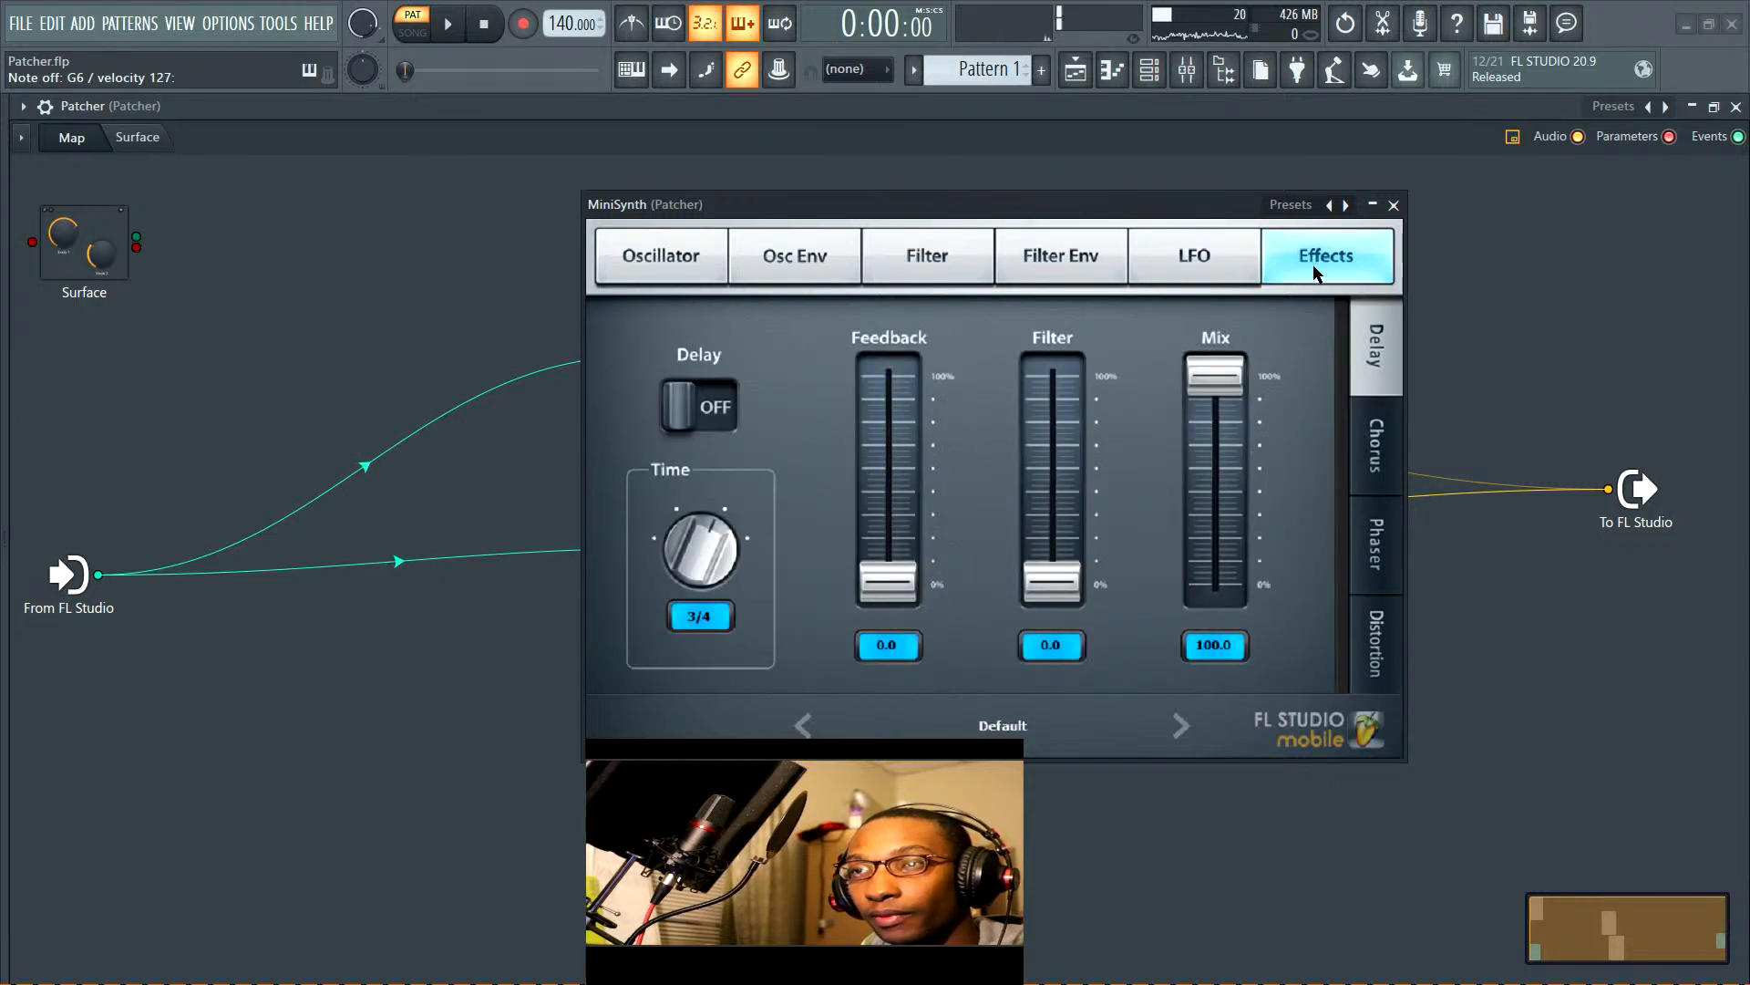
left_click(1359, 616)
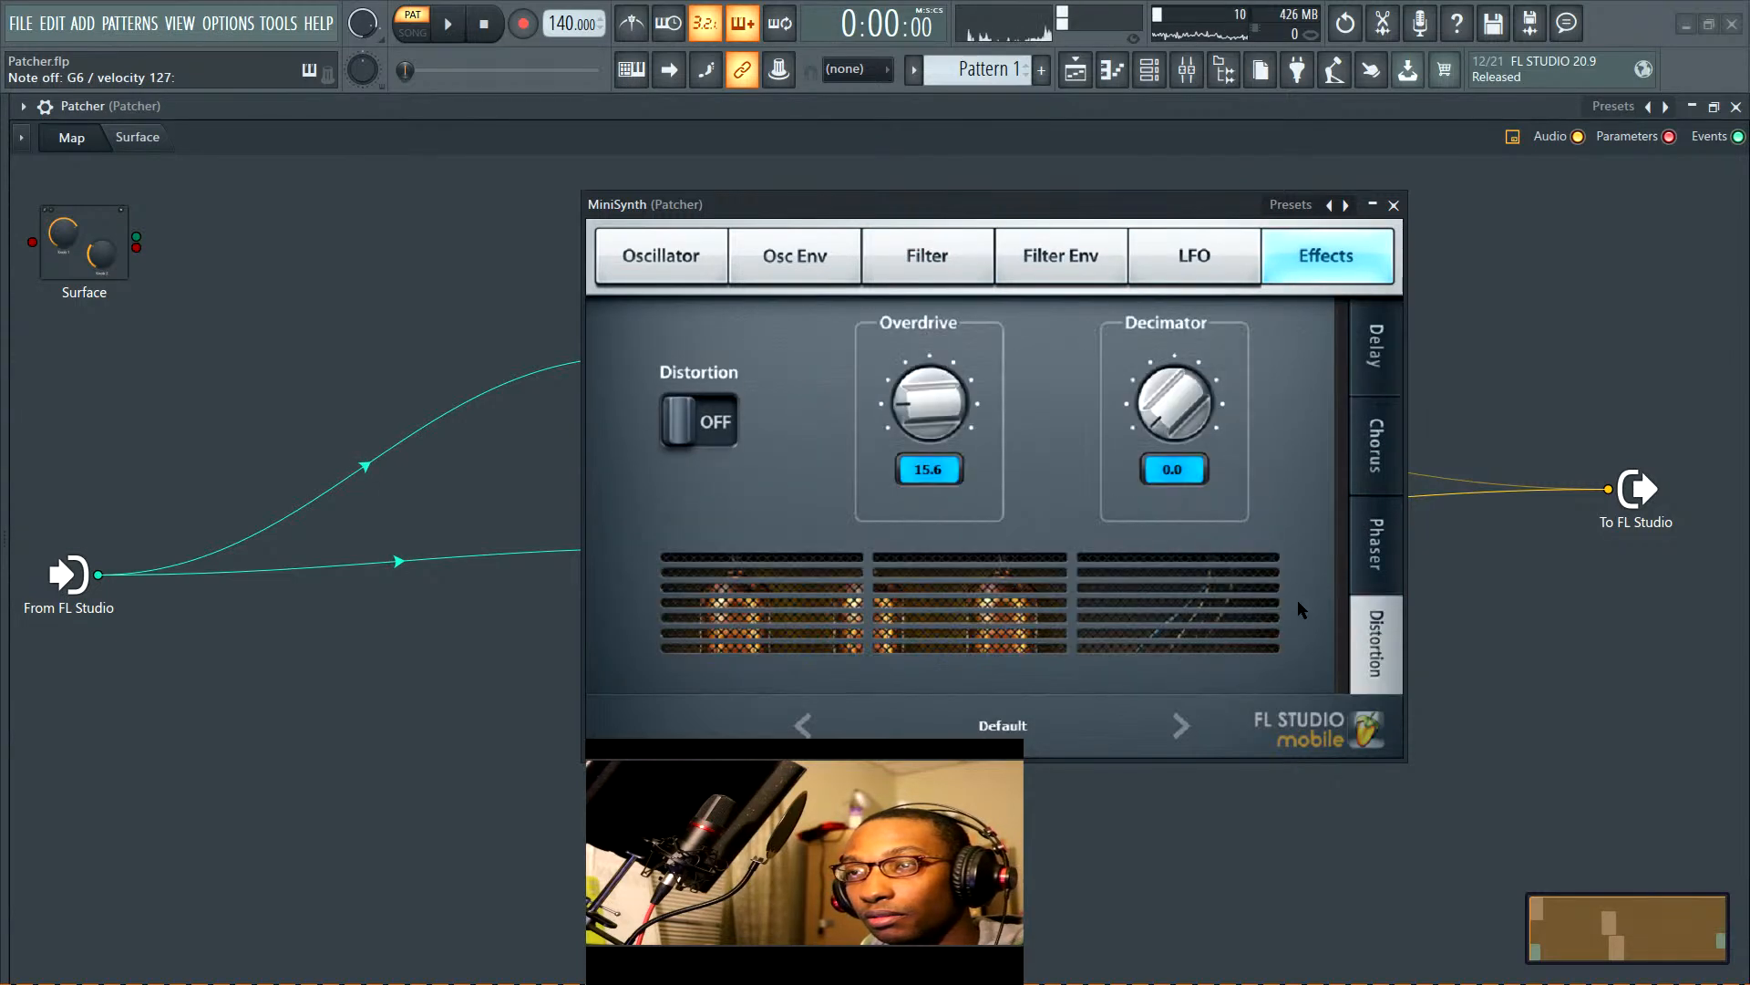
left_click(695, 404)
left_click_drag(905, 427, 919, 427)
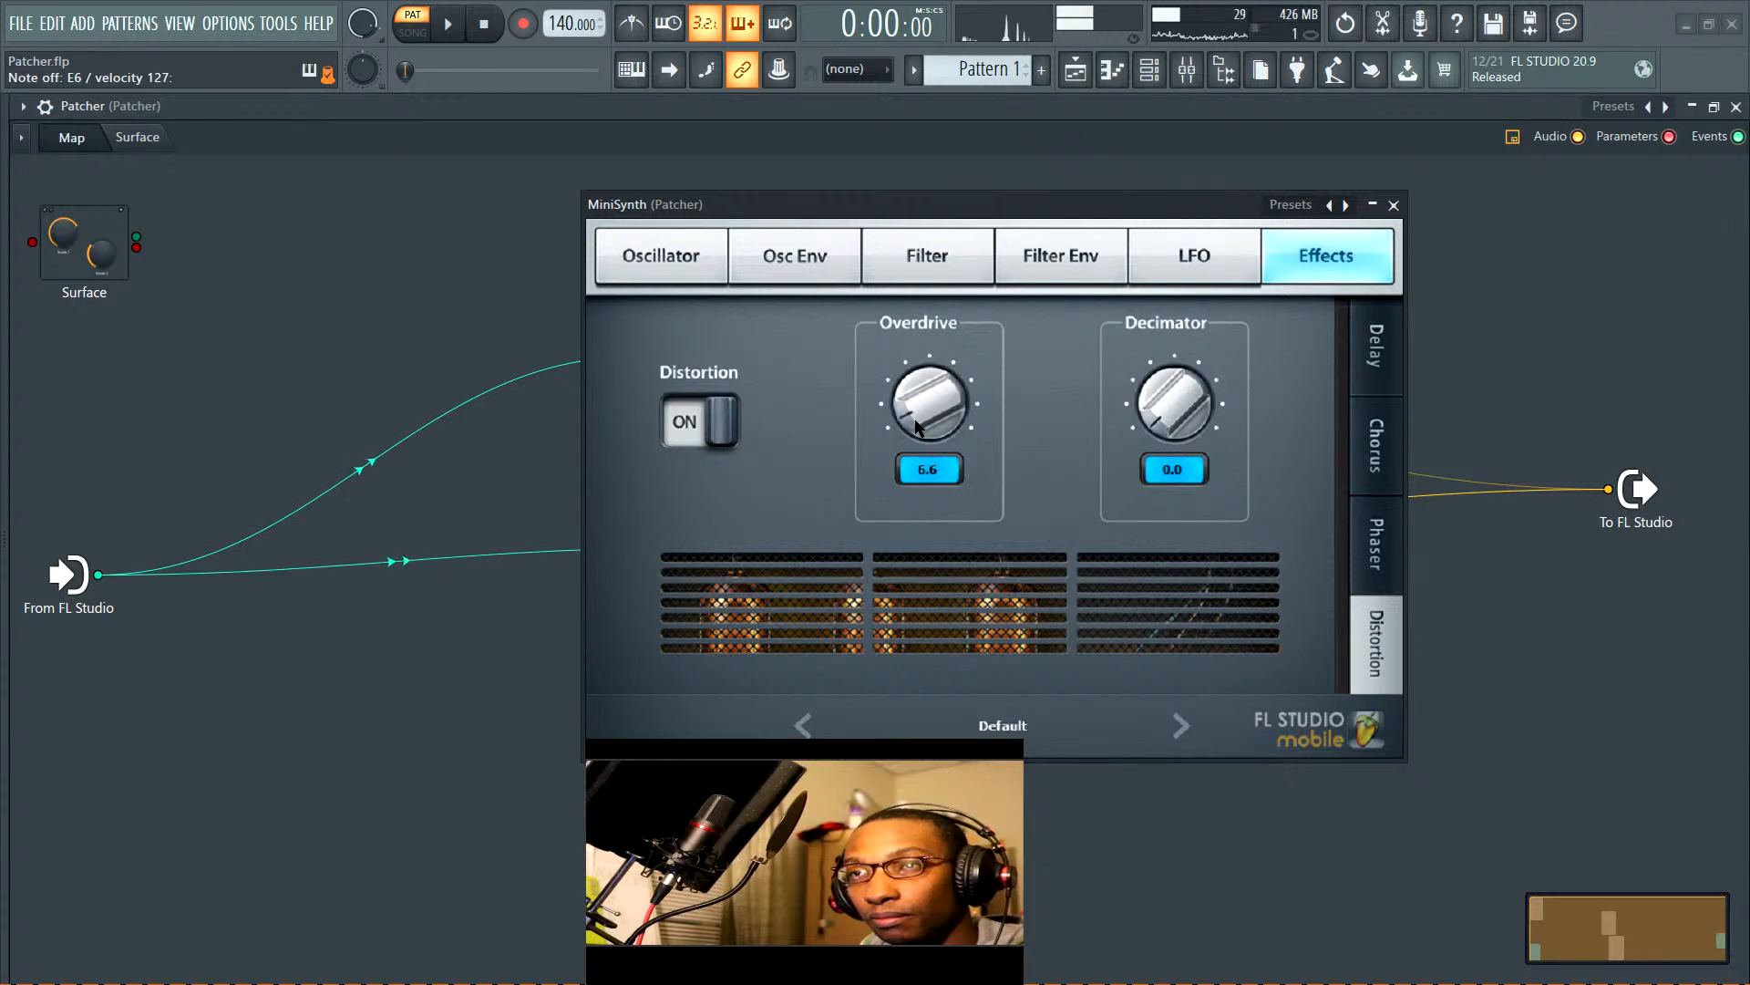
left_click(1393, 205)
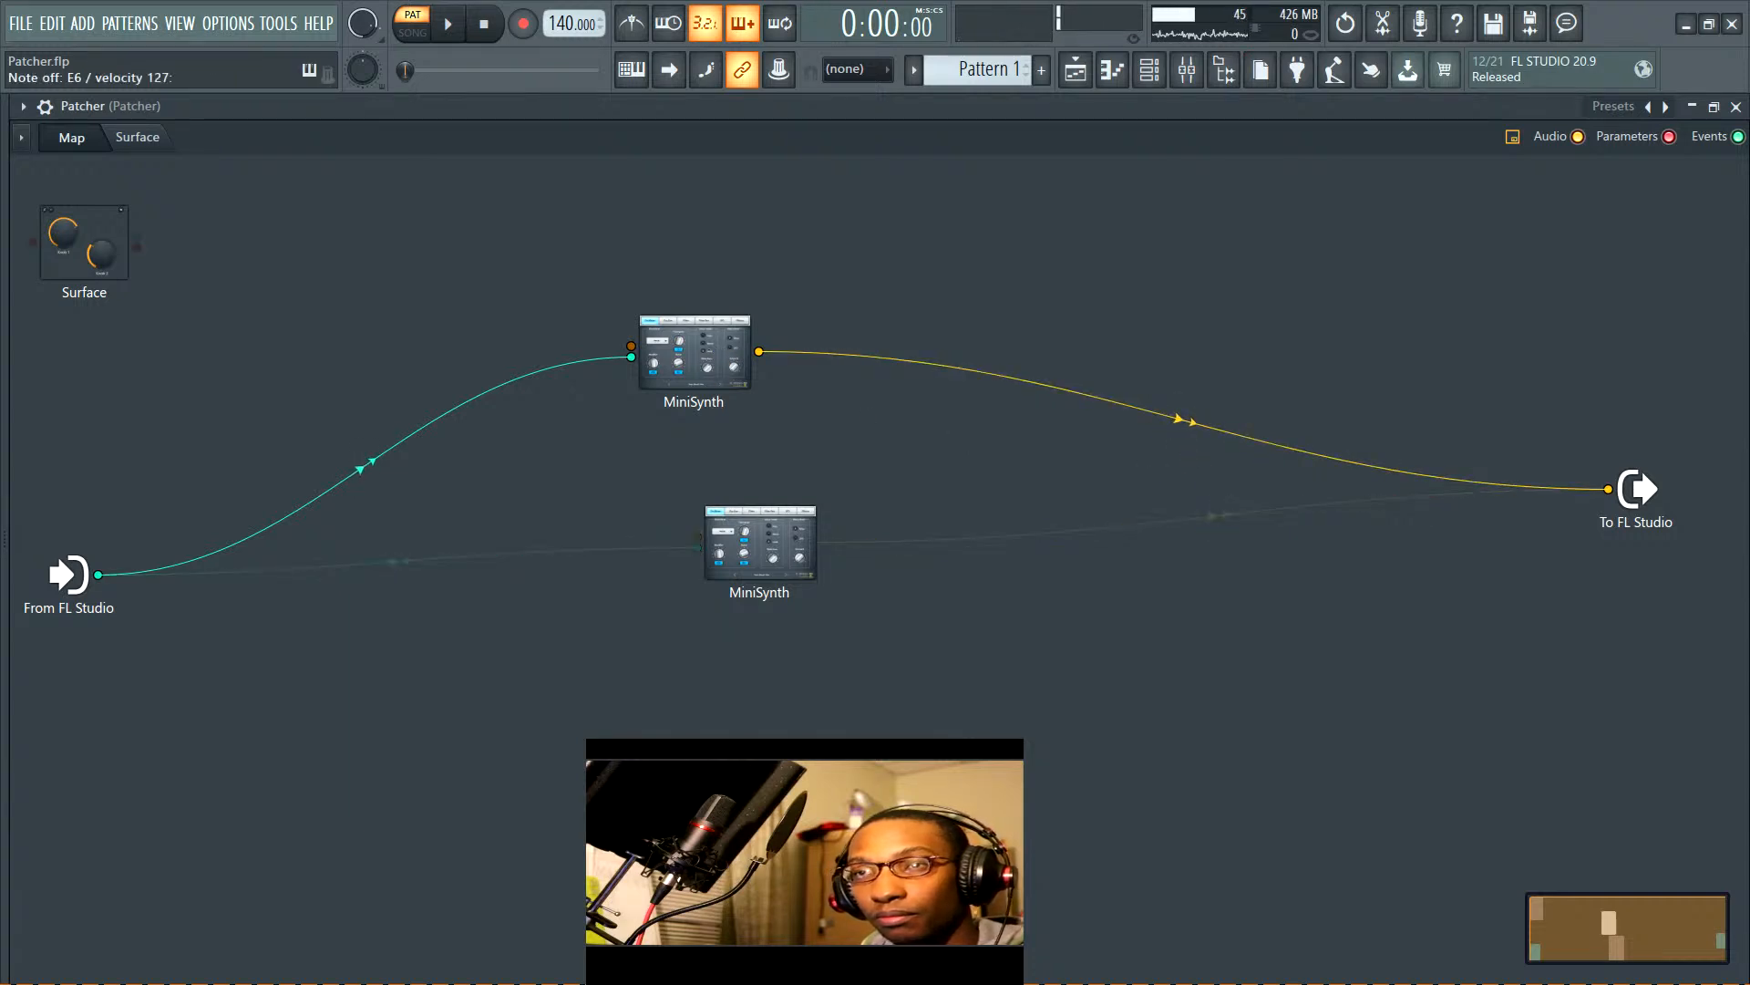
Set the upper MiniSynth's oscillator transpose to -12 and close its window
double_click(719, 356)
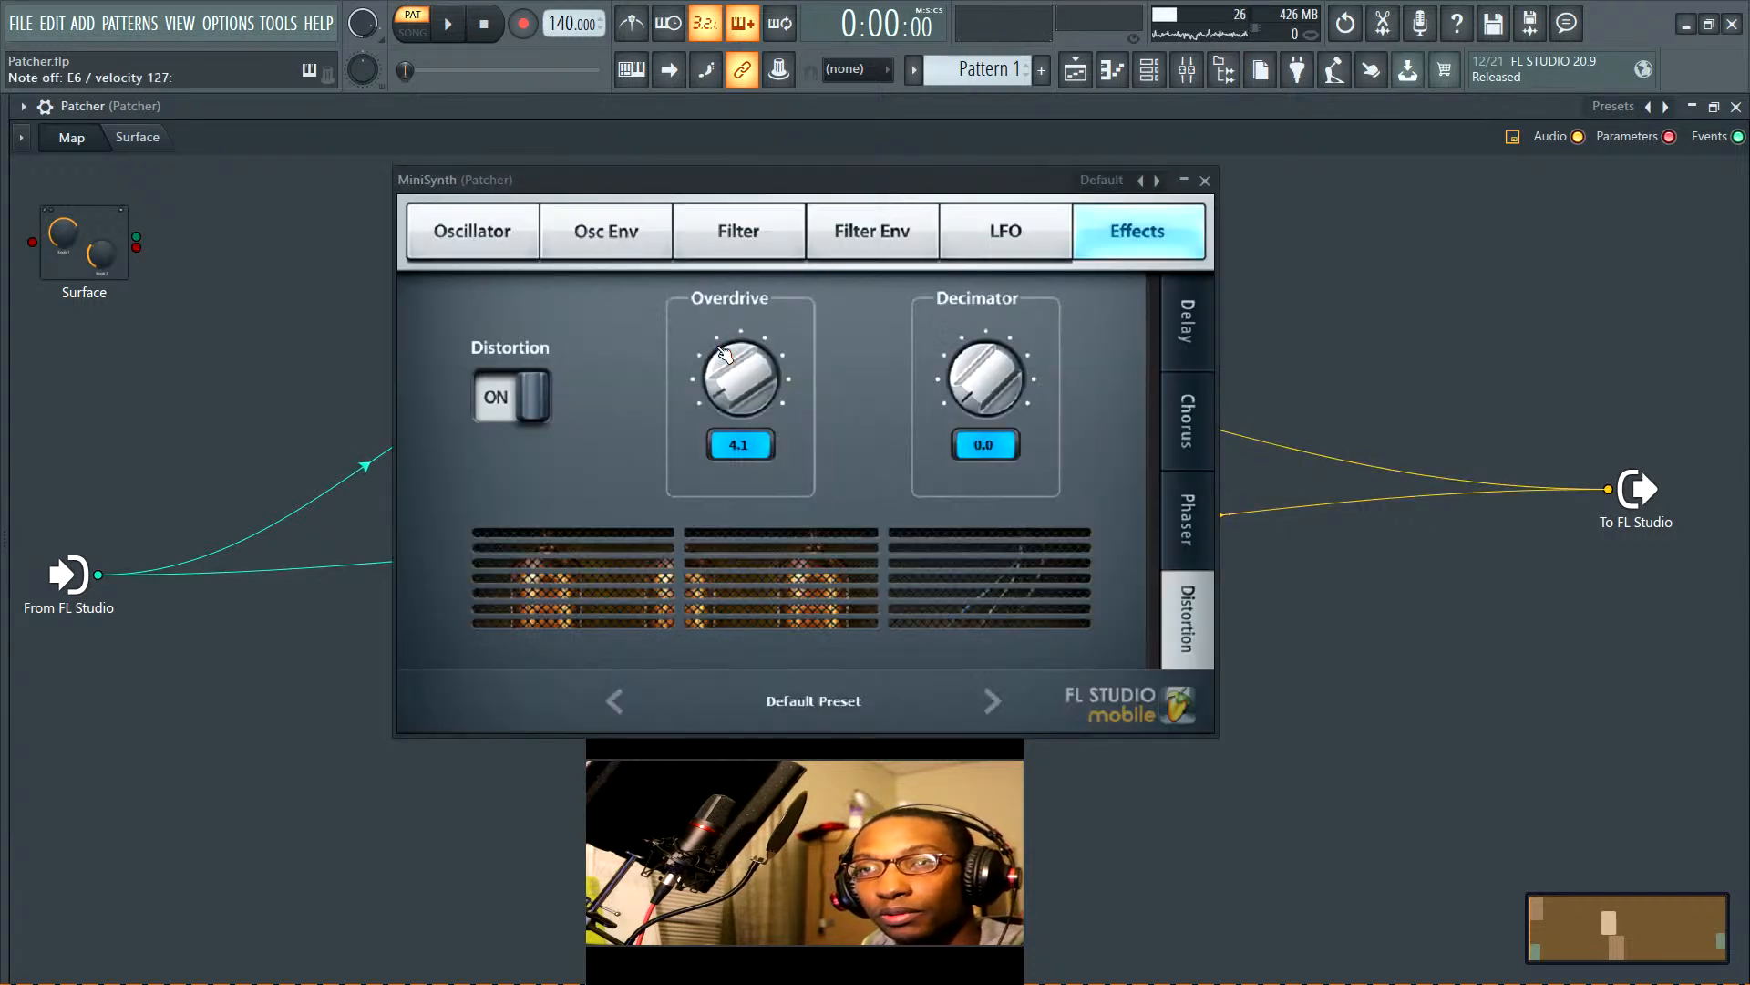
left_click(528, 245)
left_click_drag(683, 377, 687, 363)
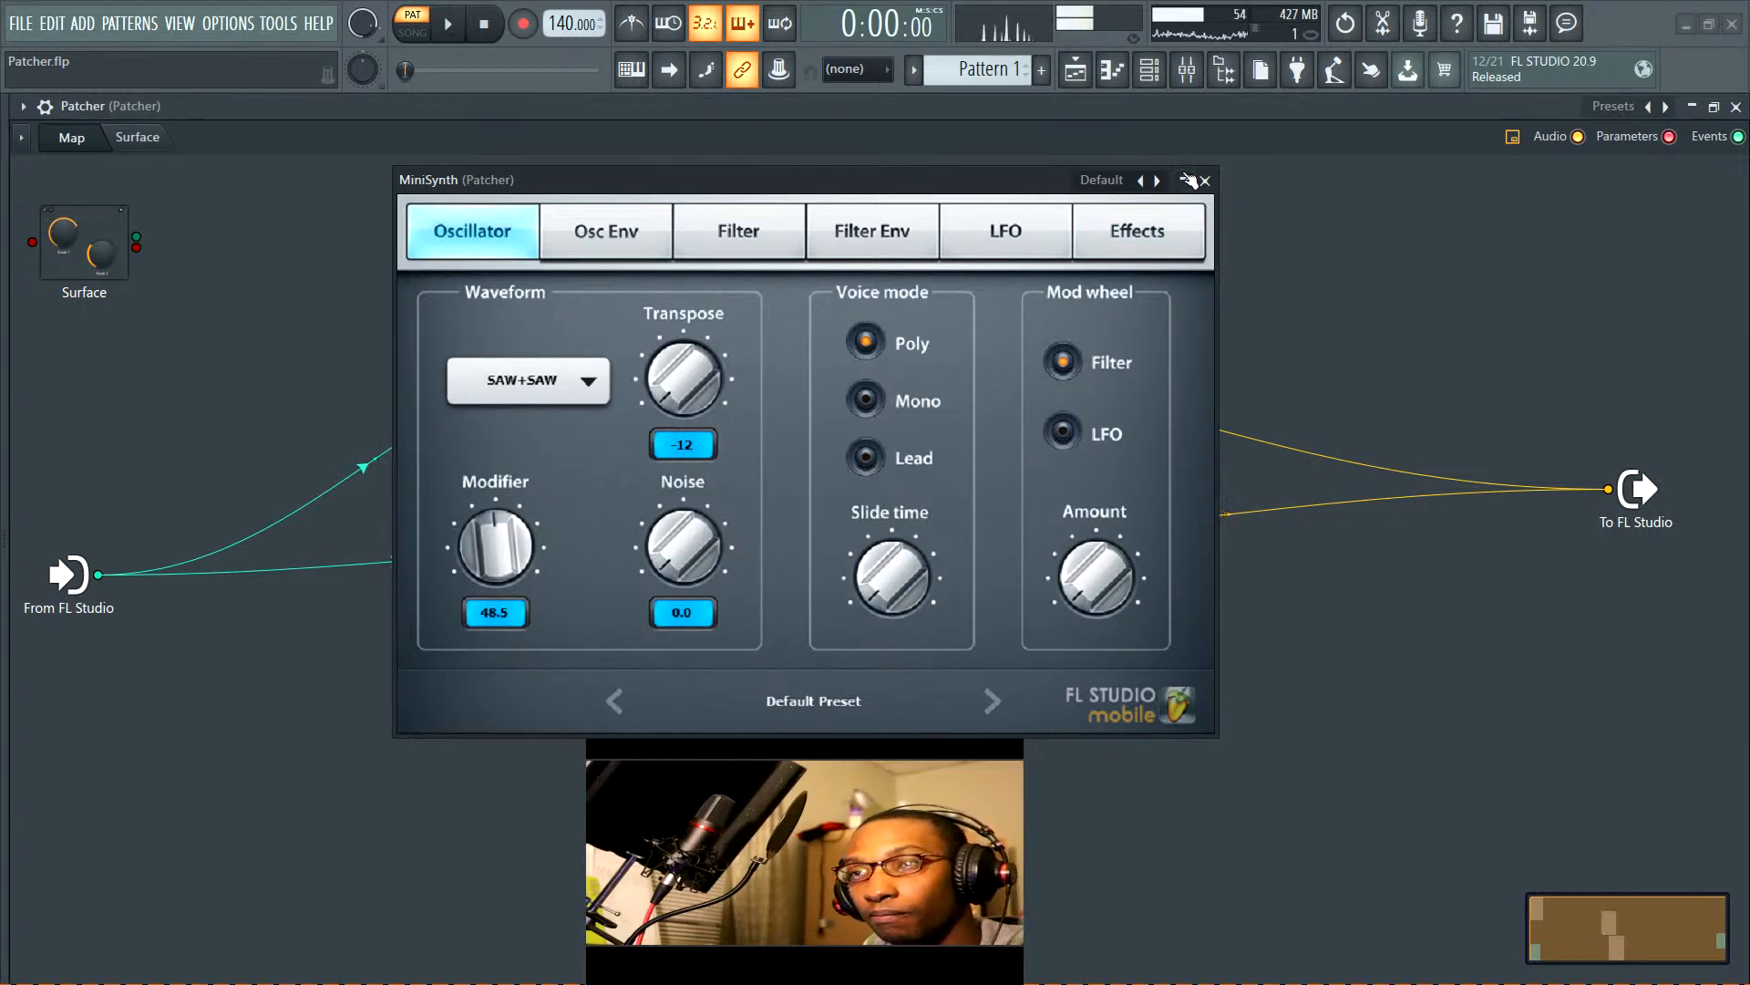
left_click(1205, 182)
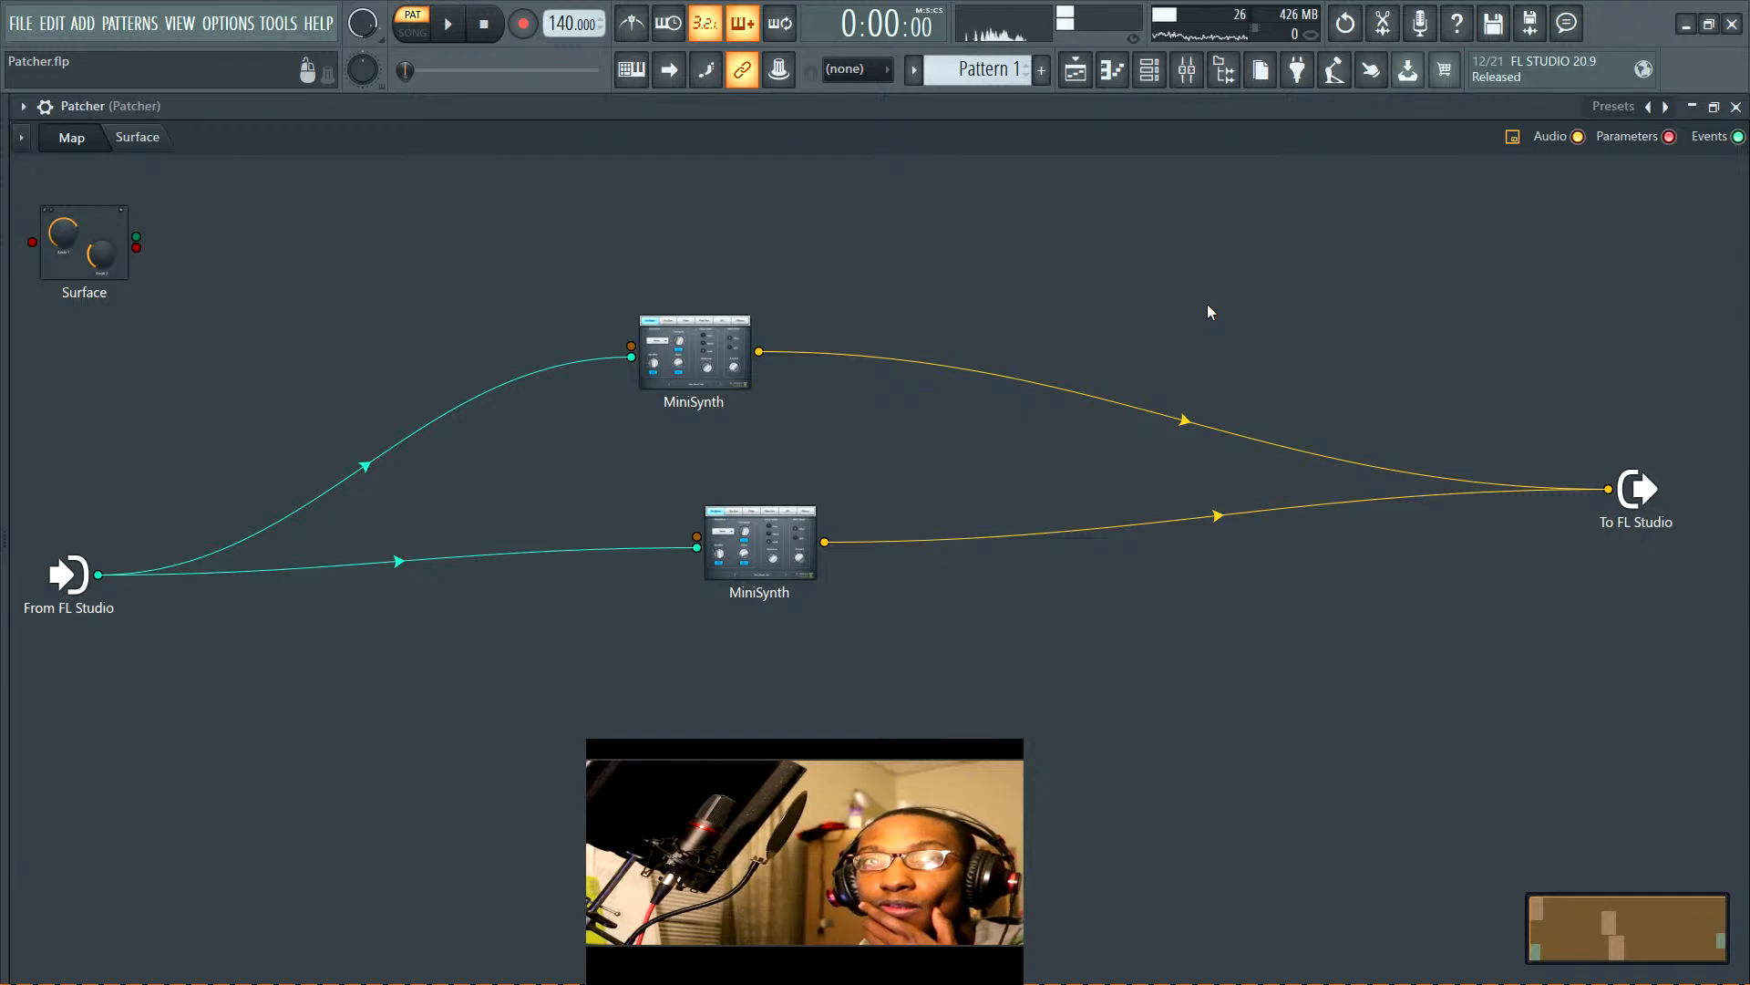
Add a Sytrus synth to the Patcher map and load its Default preset
right_click(1097, 289)
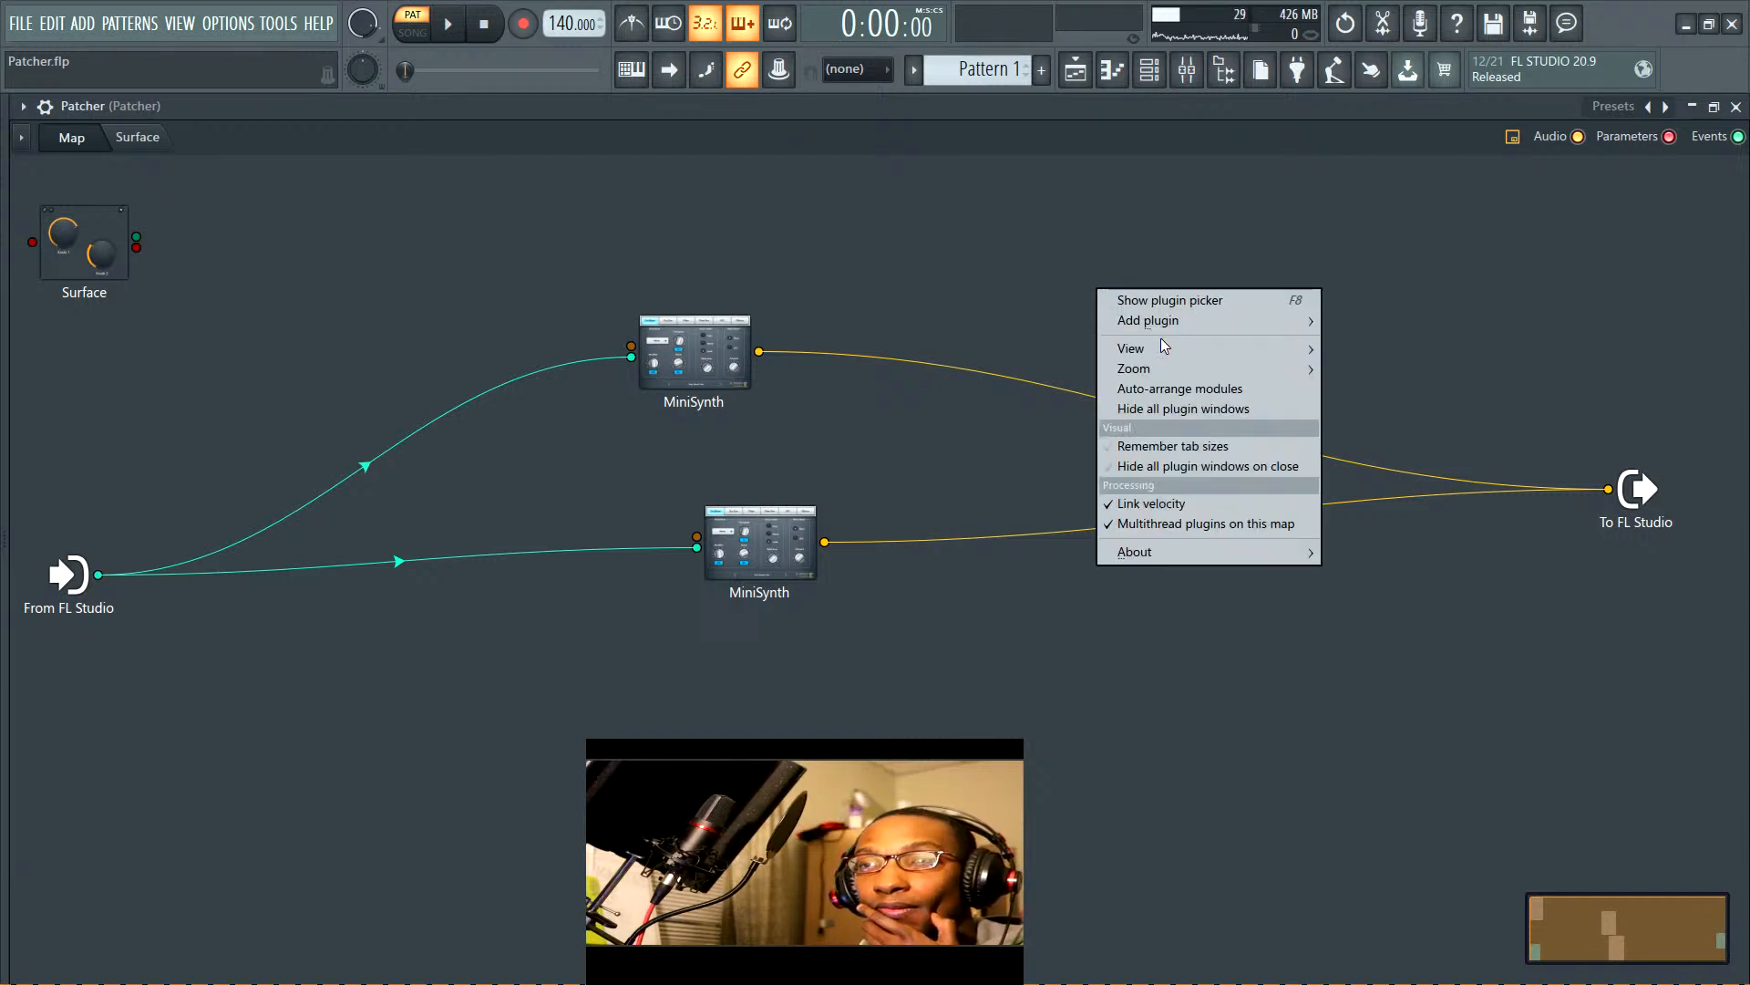
mouse_move(1189, 321)
mouse_move(629, 294)
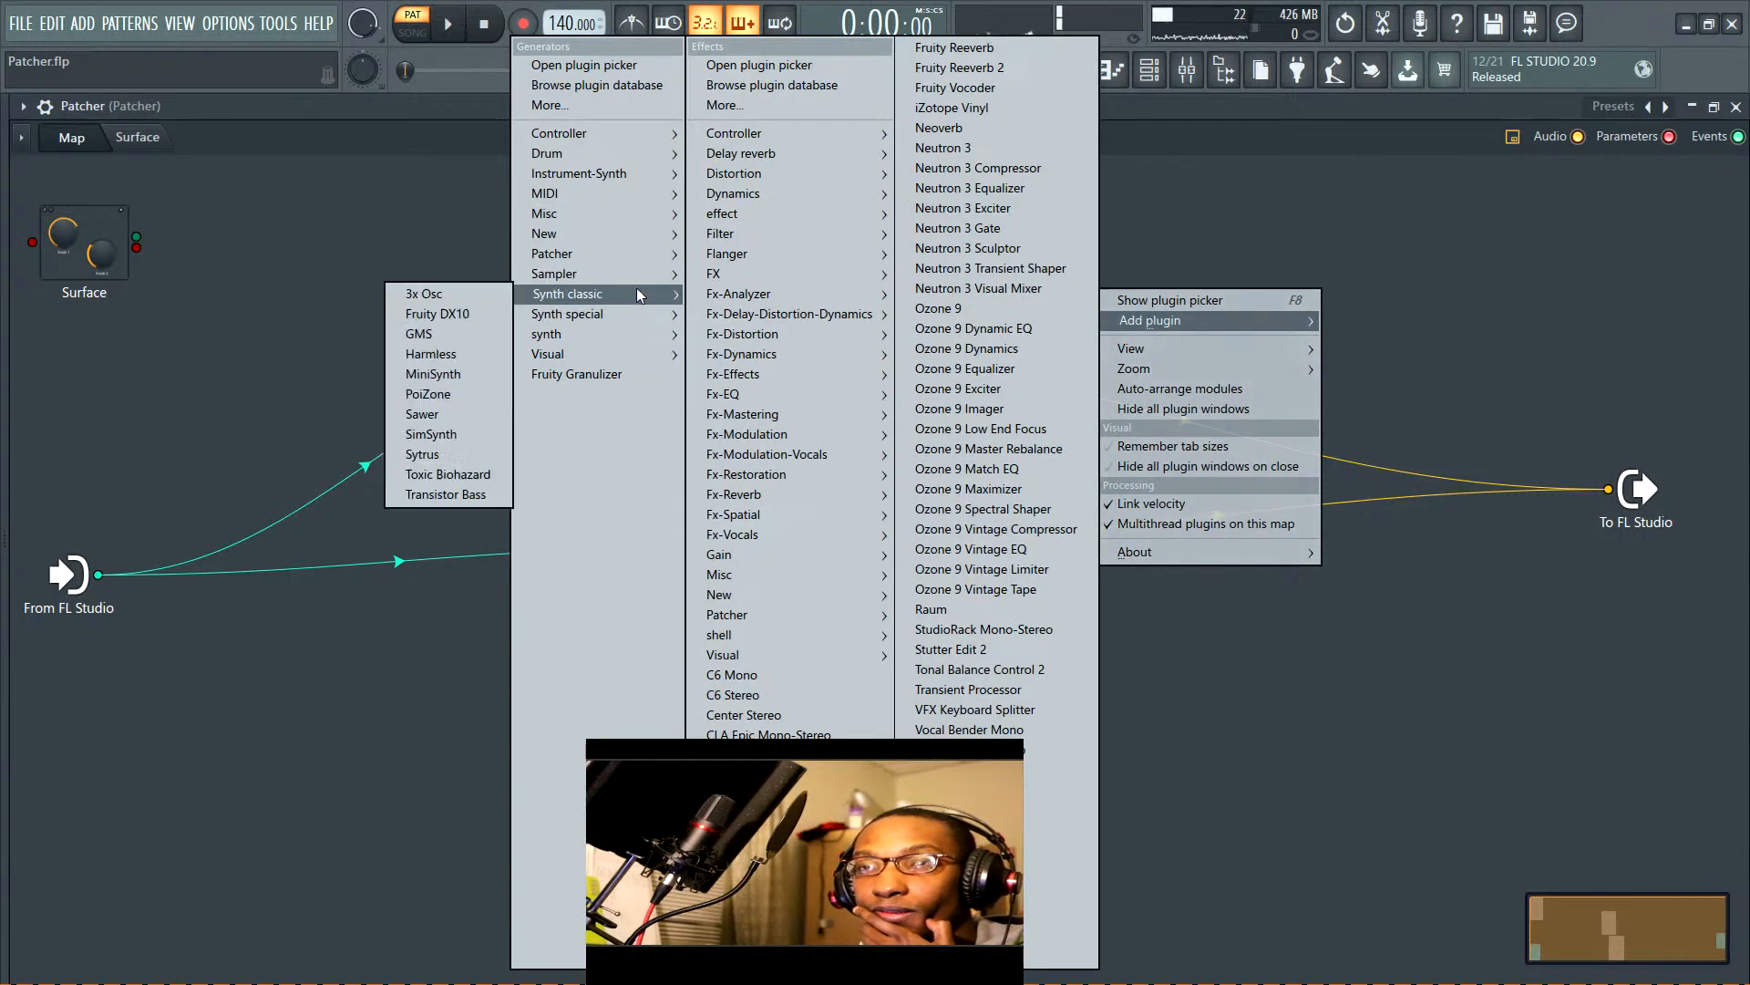
left_click(441, 452)
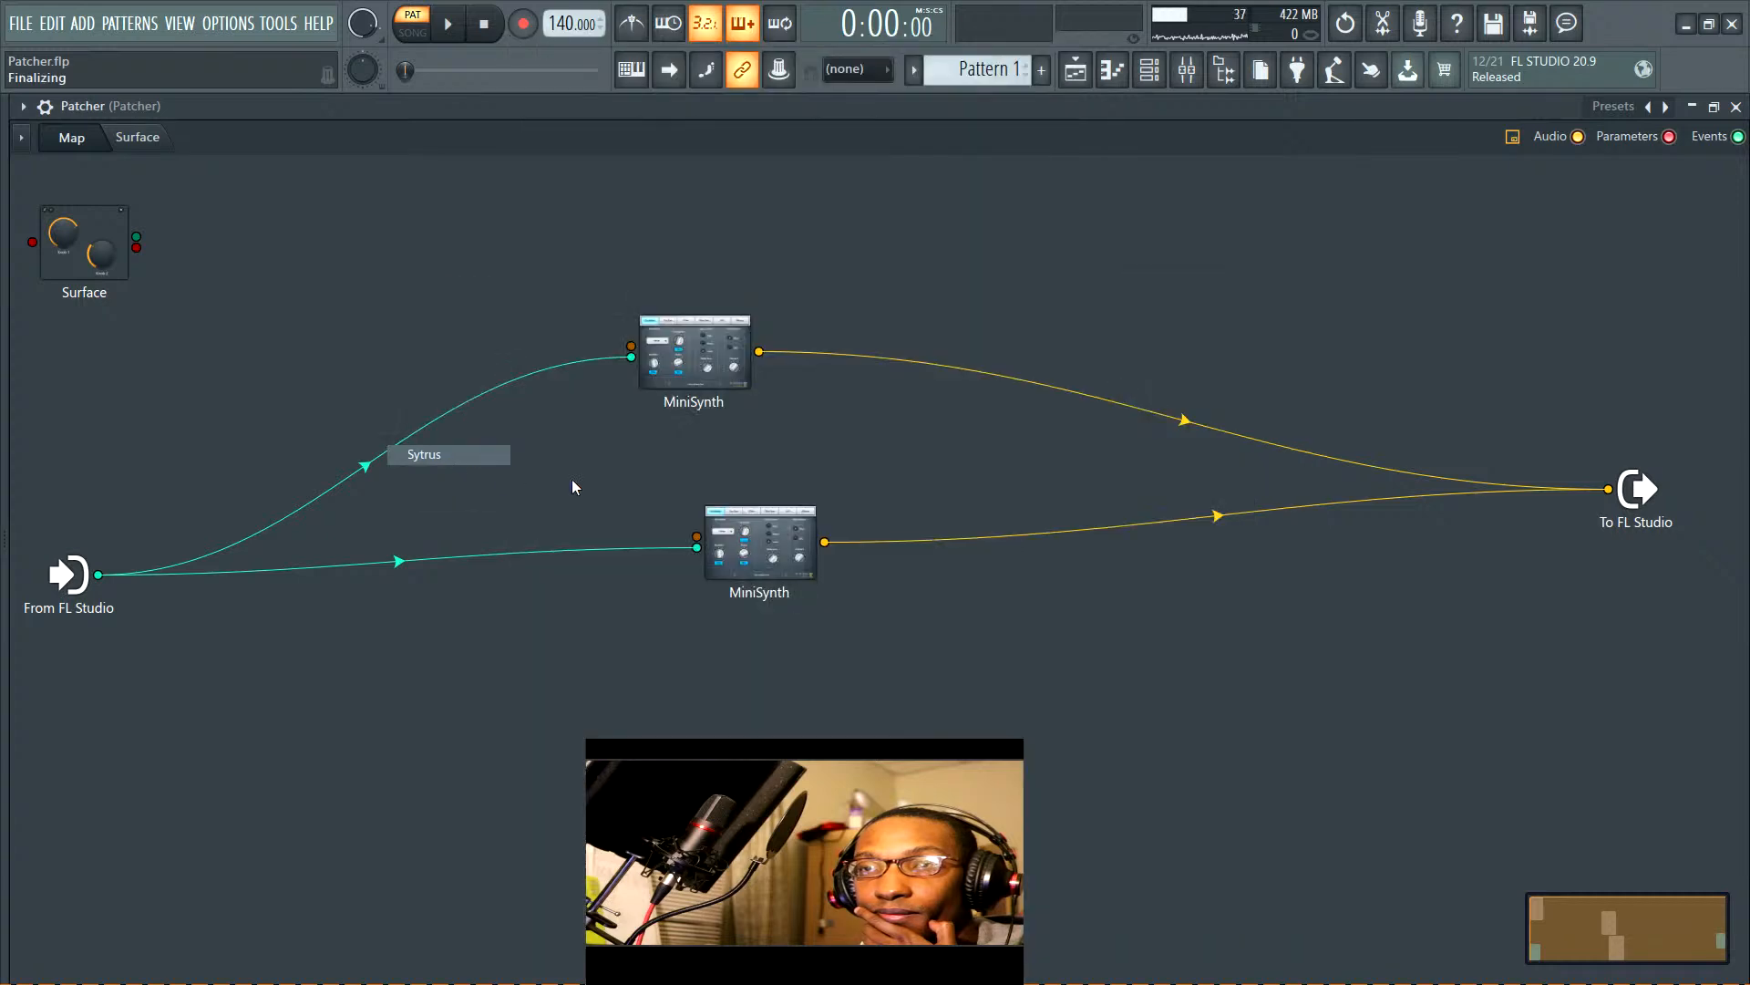
left_click(1125, 299)
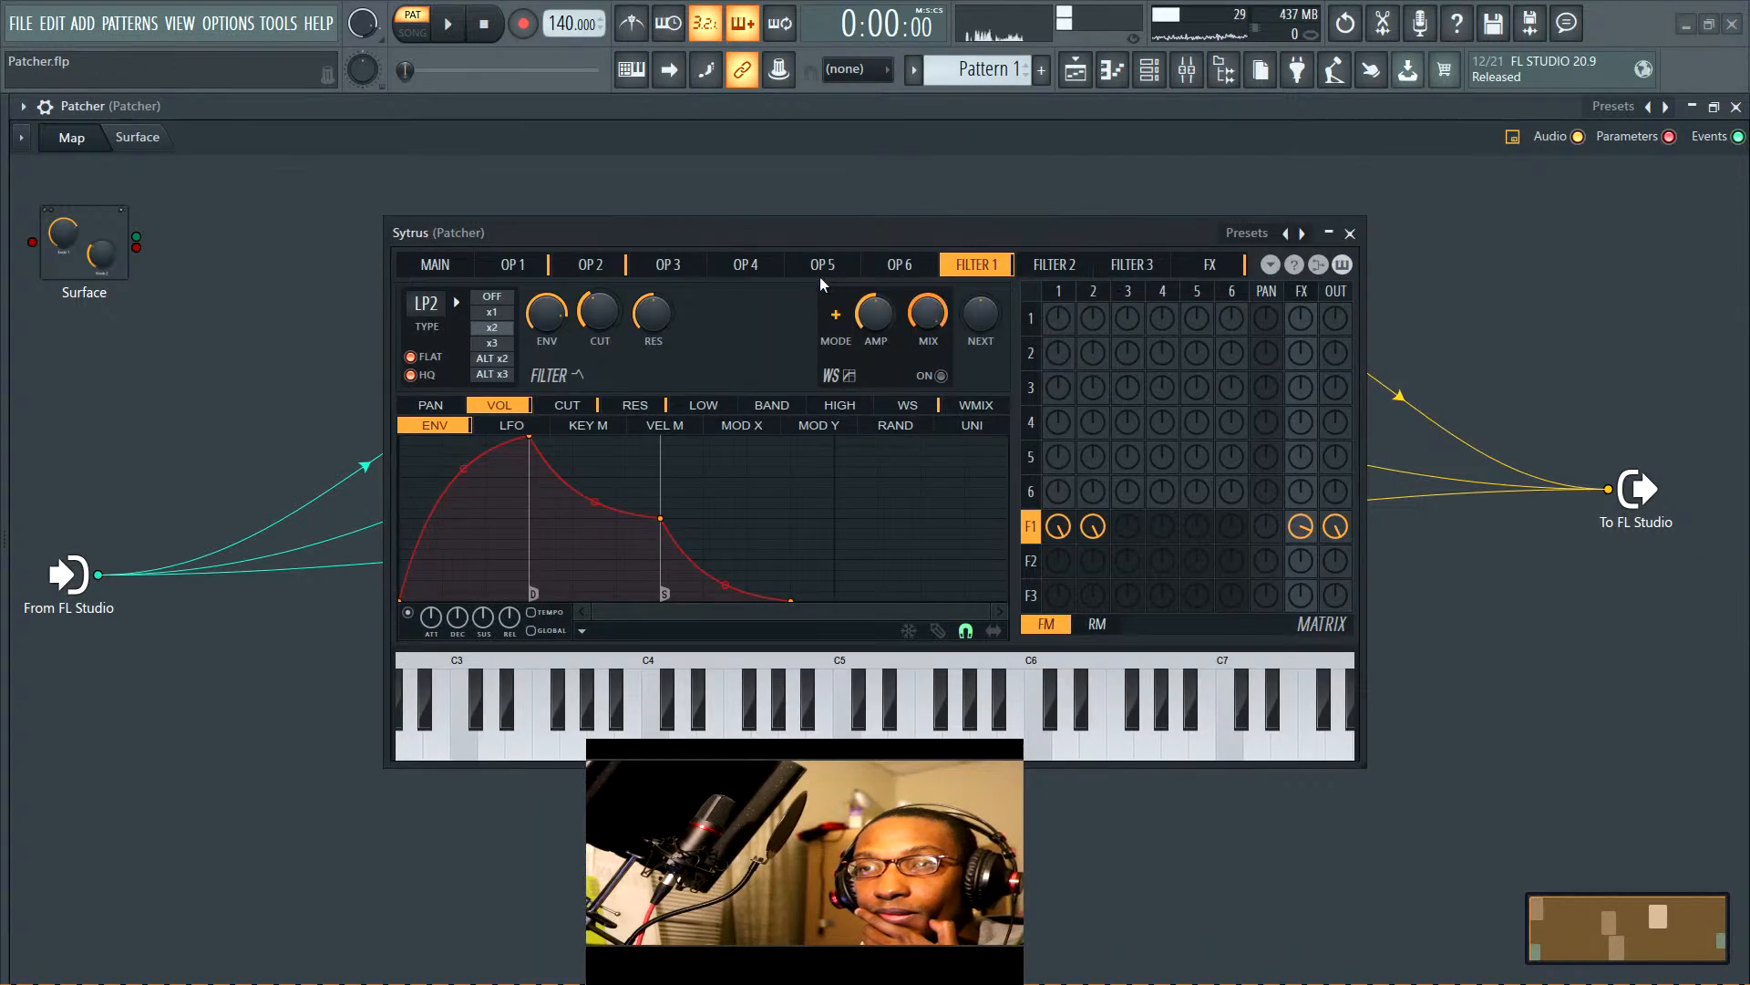
left_click(1292, 232)
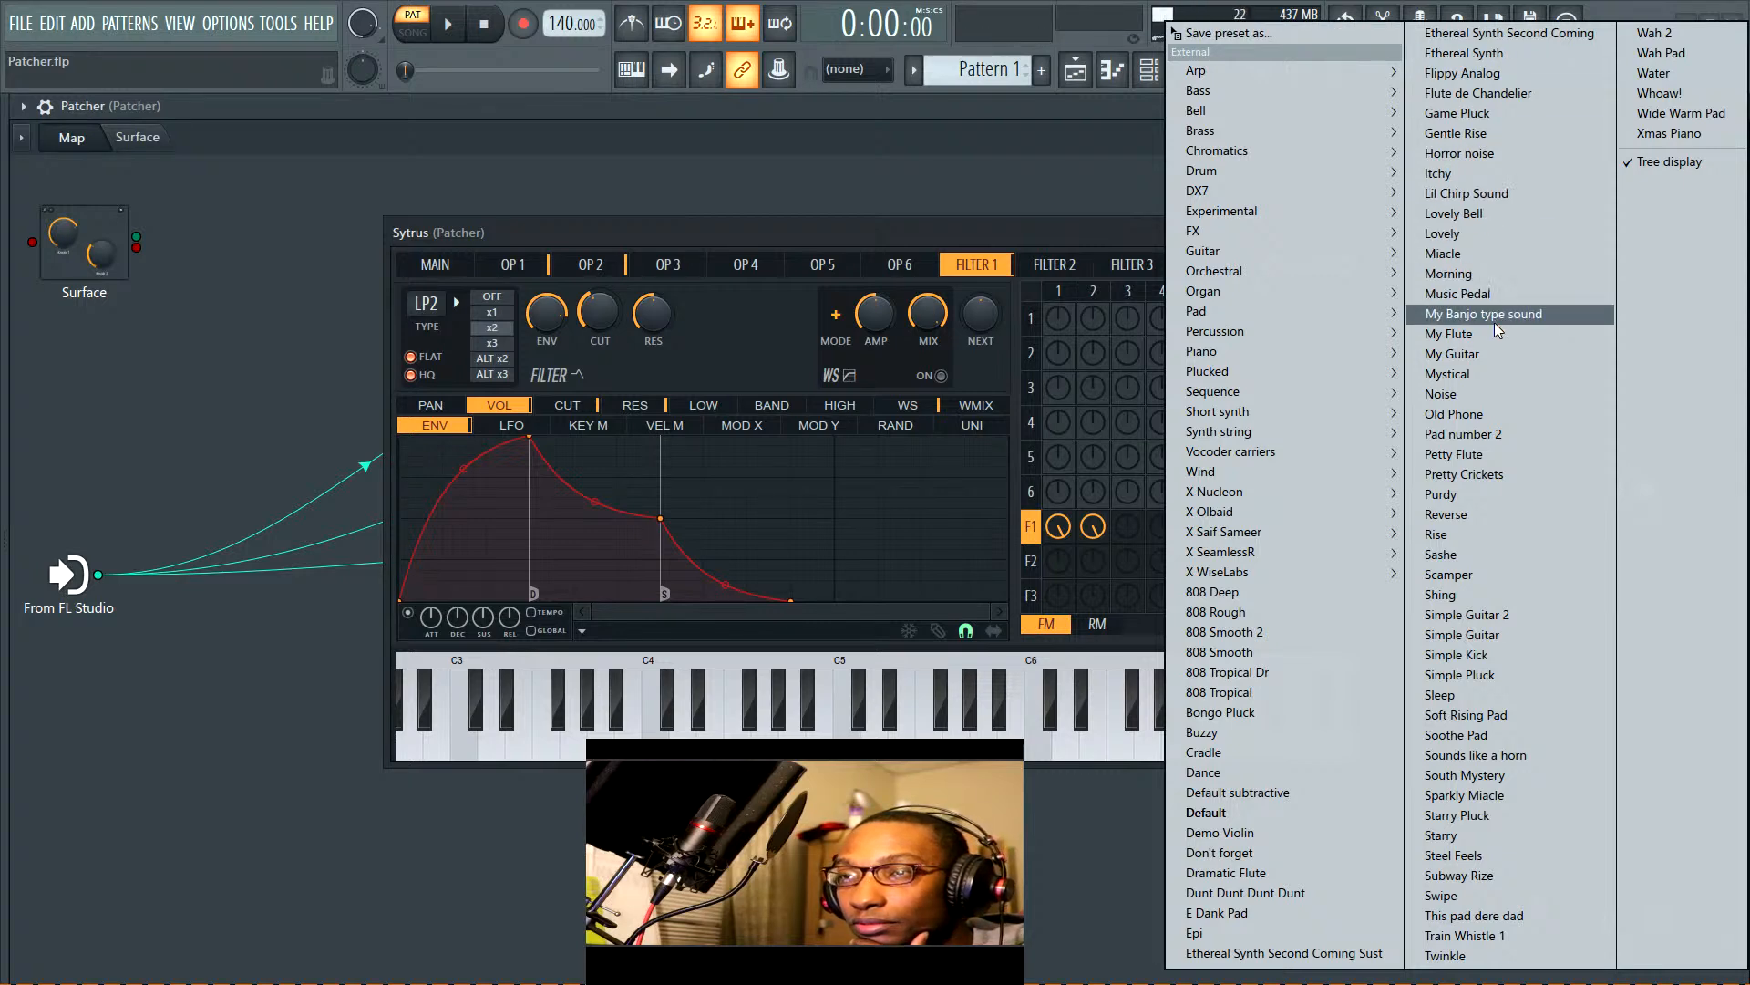
left_click(1277, 815)
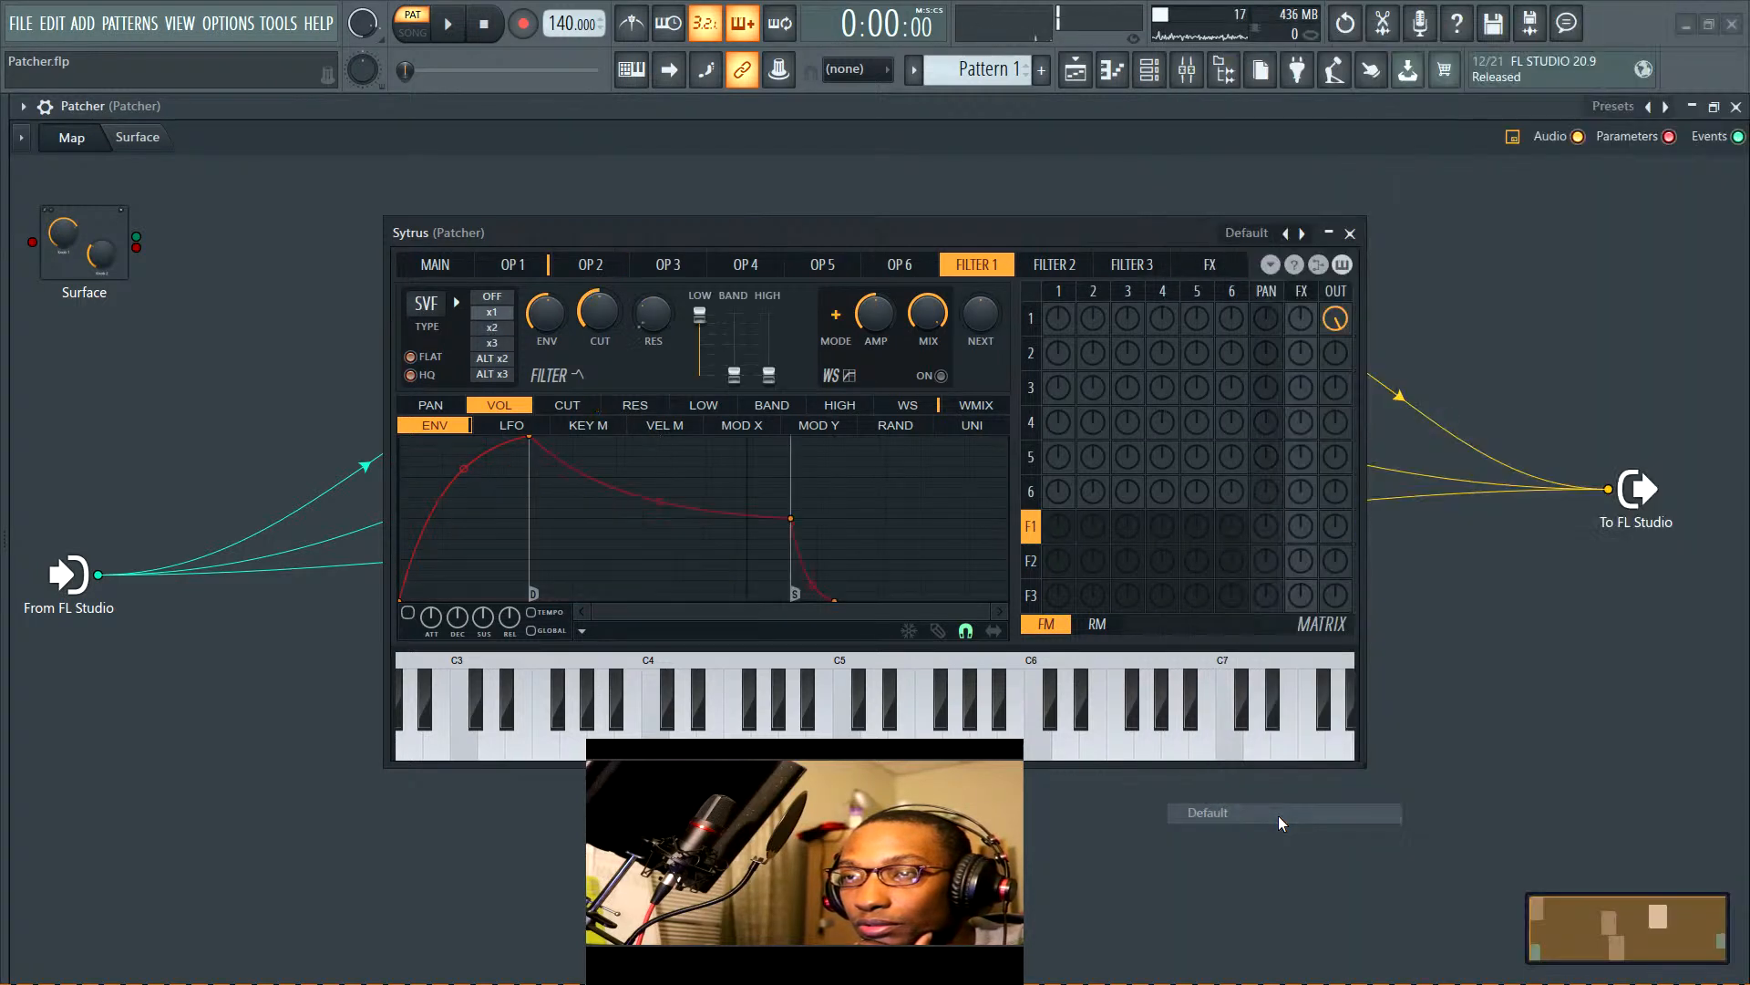
Enable Sytrus OP 1's volume envelope with a concave attack, a peak of about 69% at 0:300, a lower sustain point and an end at 0:800
left_click(512, 264)
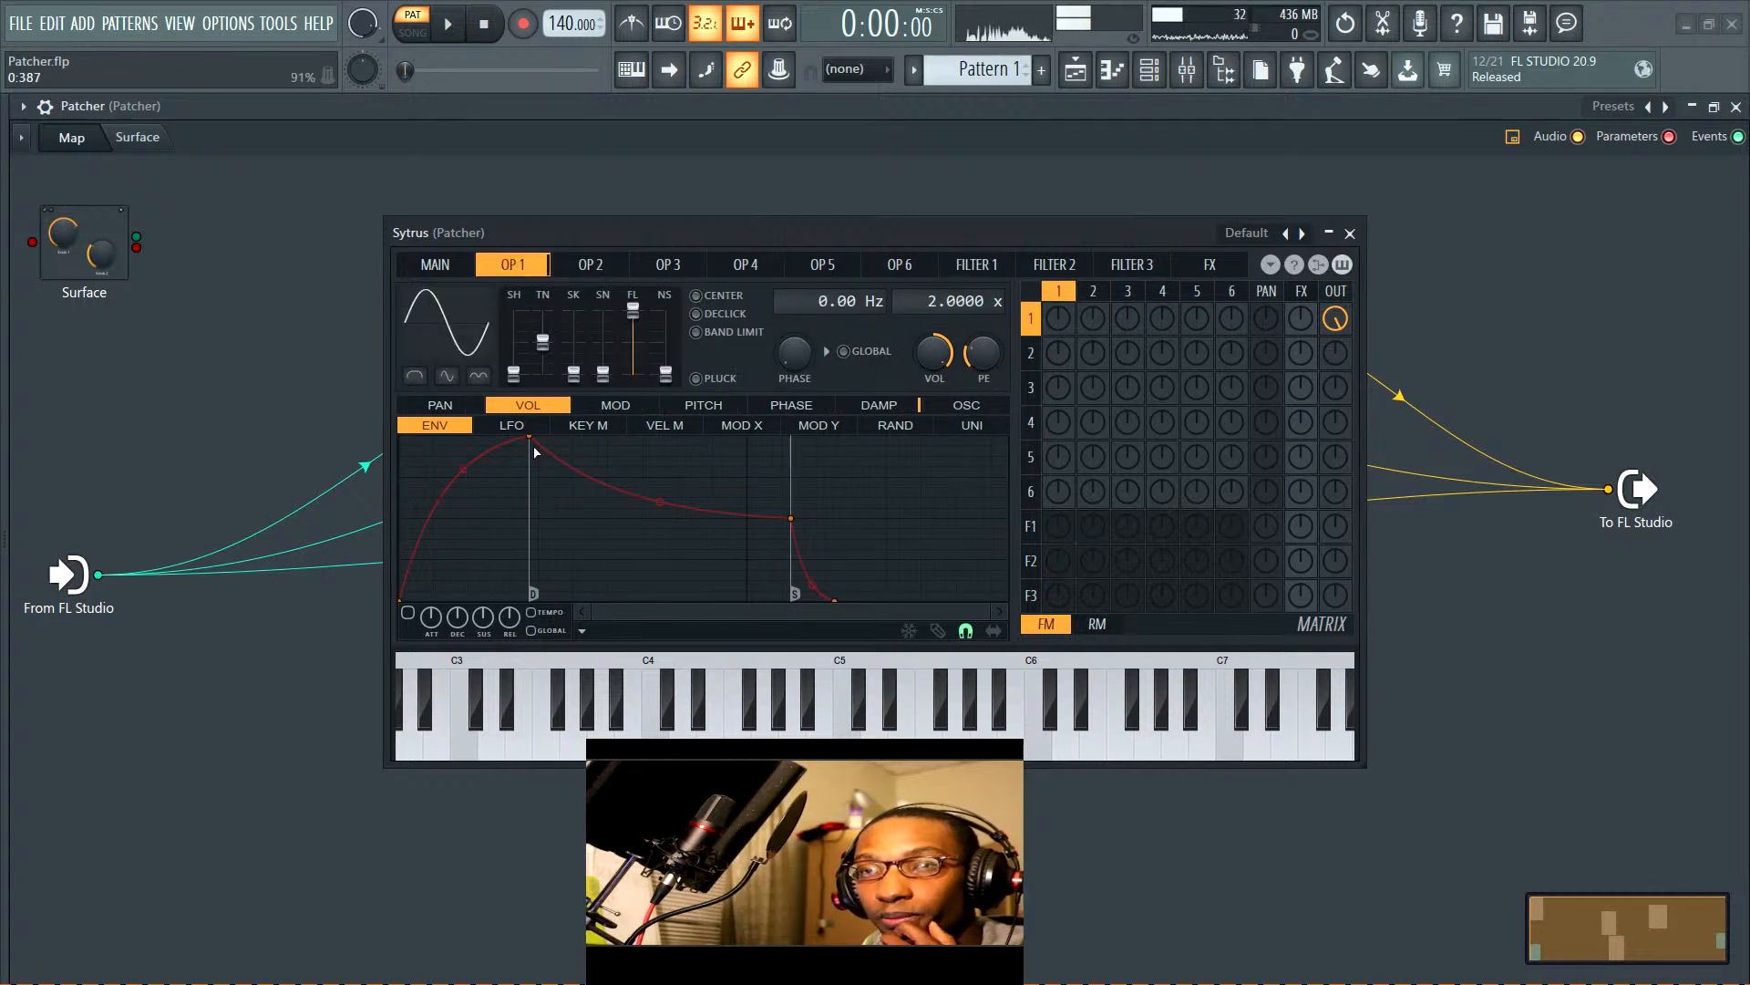
left_click(408, 613)
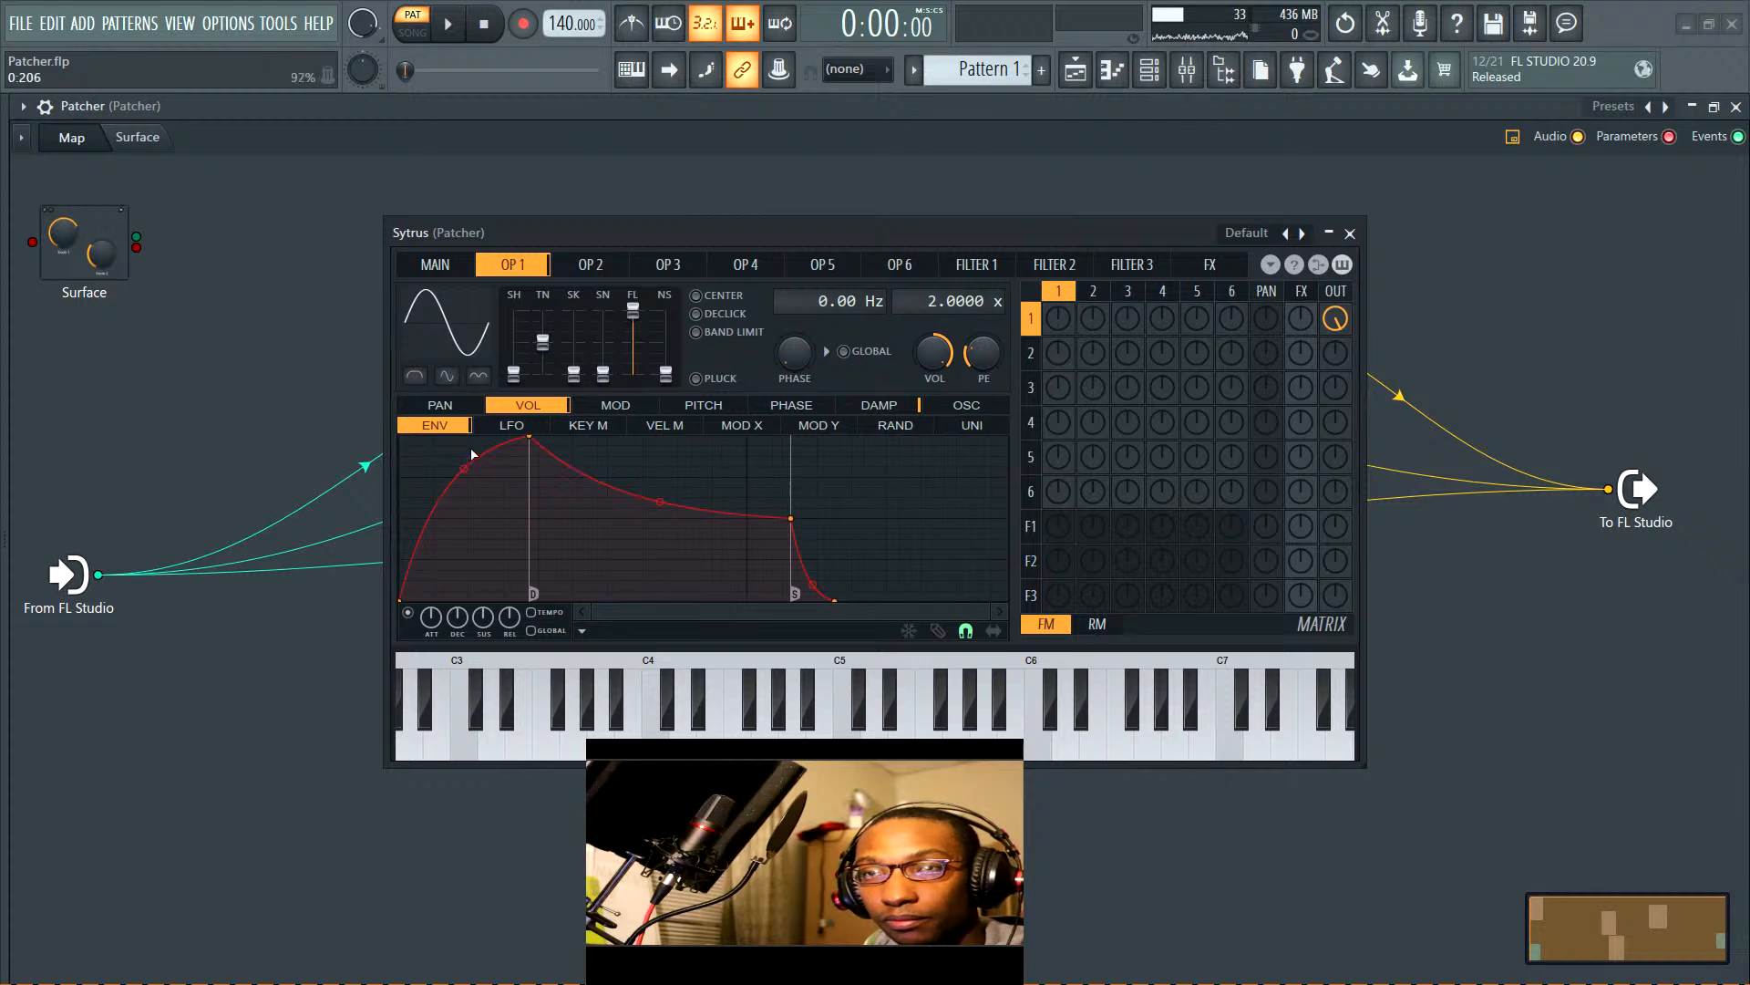
left_click_drag(464, 470, 464, 570)
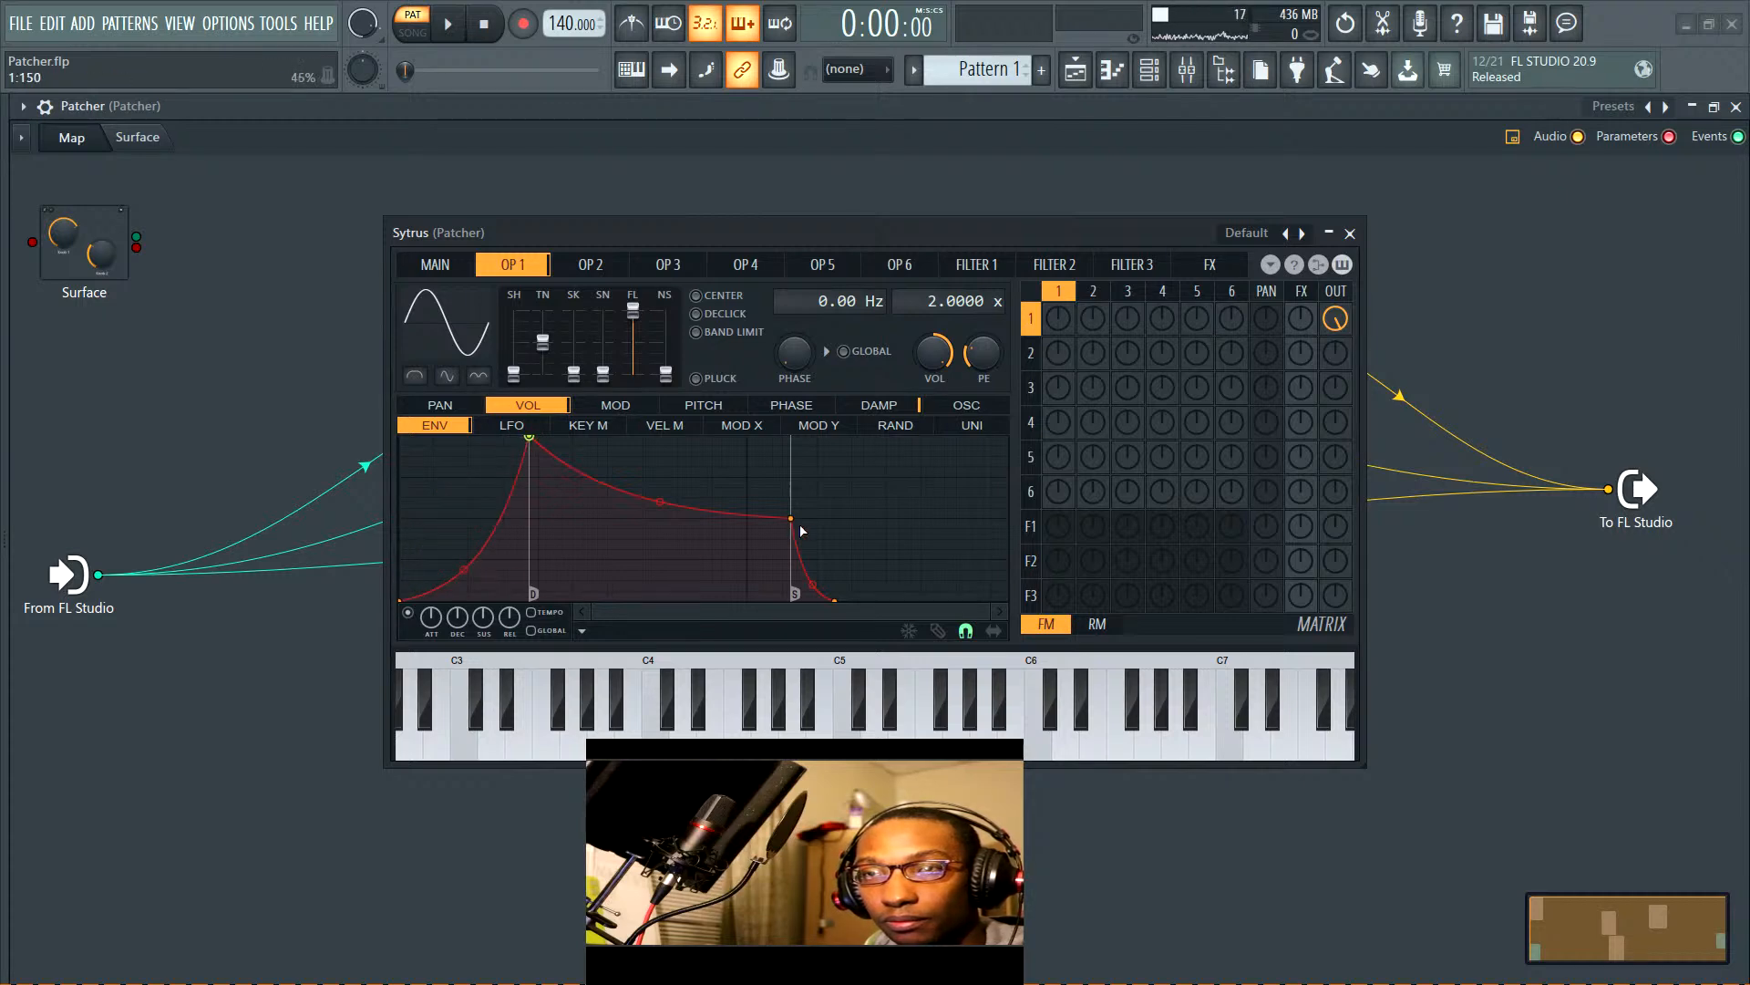
left_click_drag(529, 437, 530, 486)
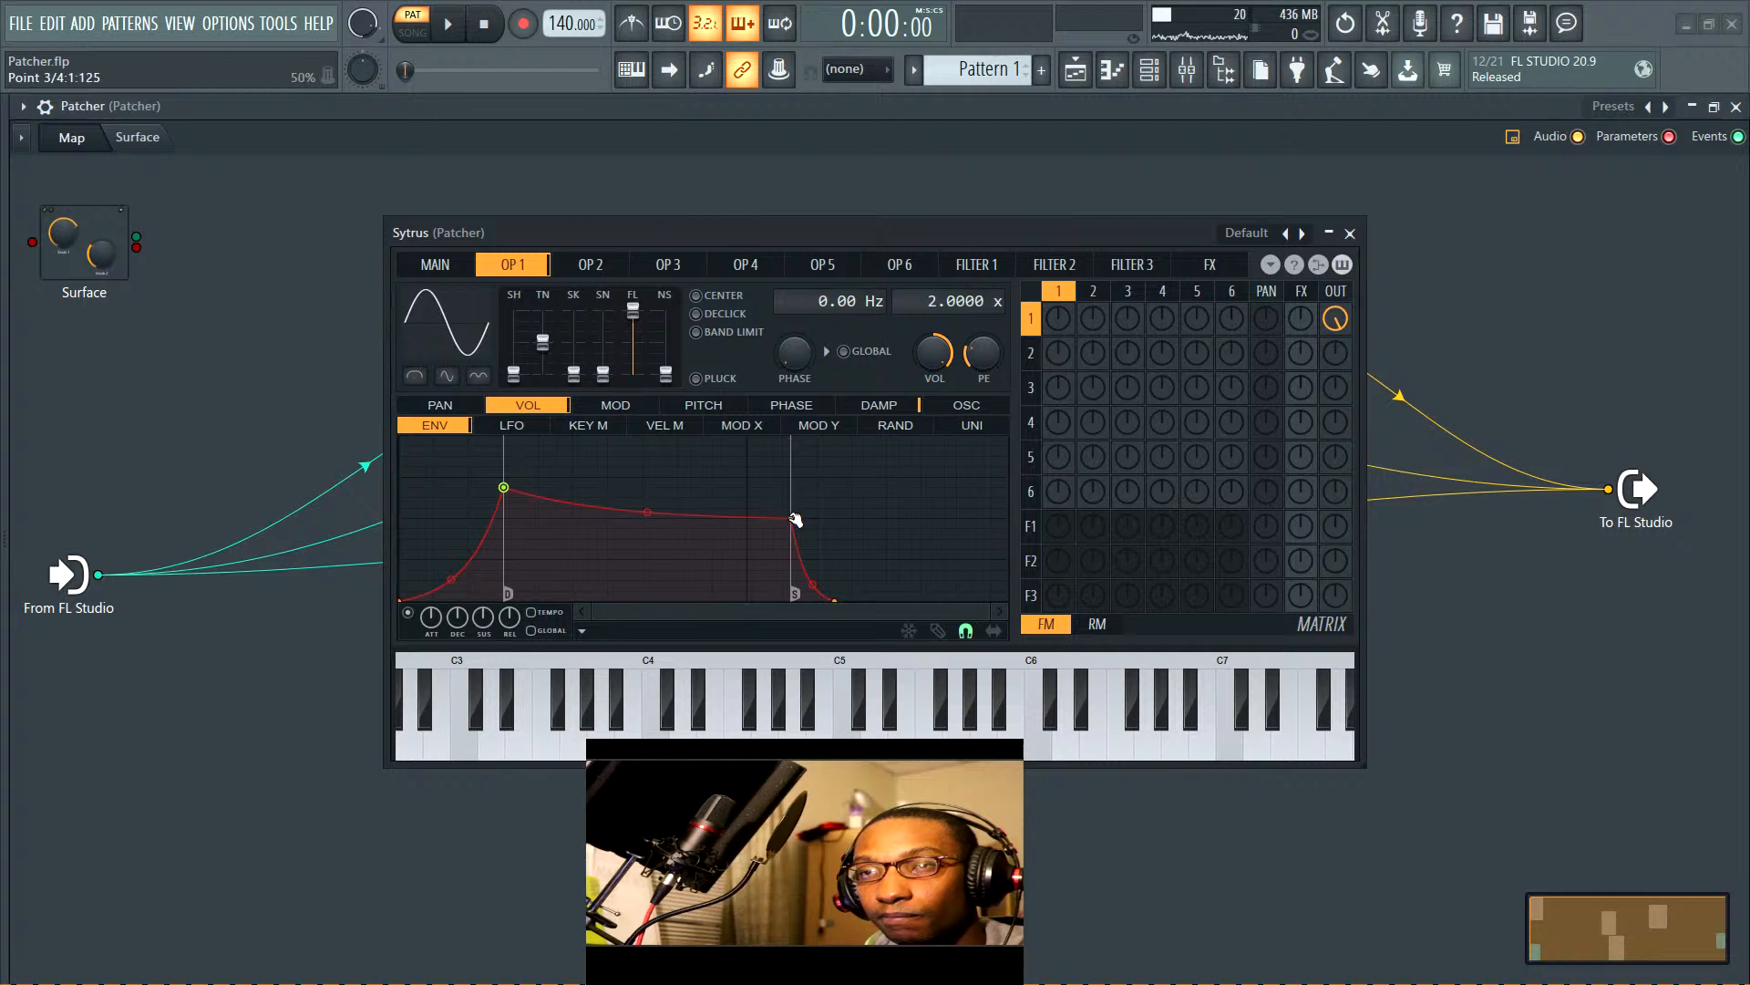
left_click_drag(795, 519, 572, 538)
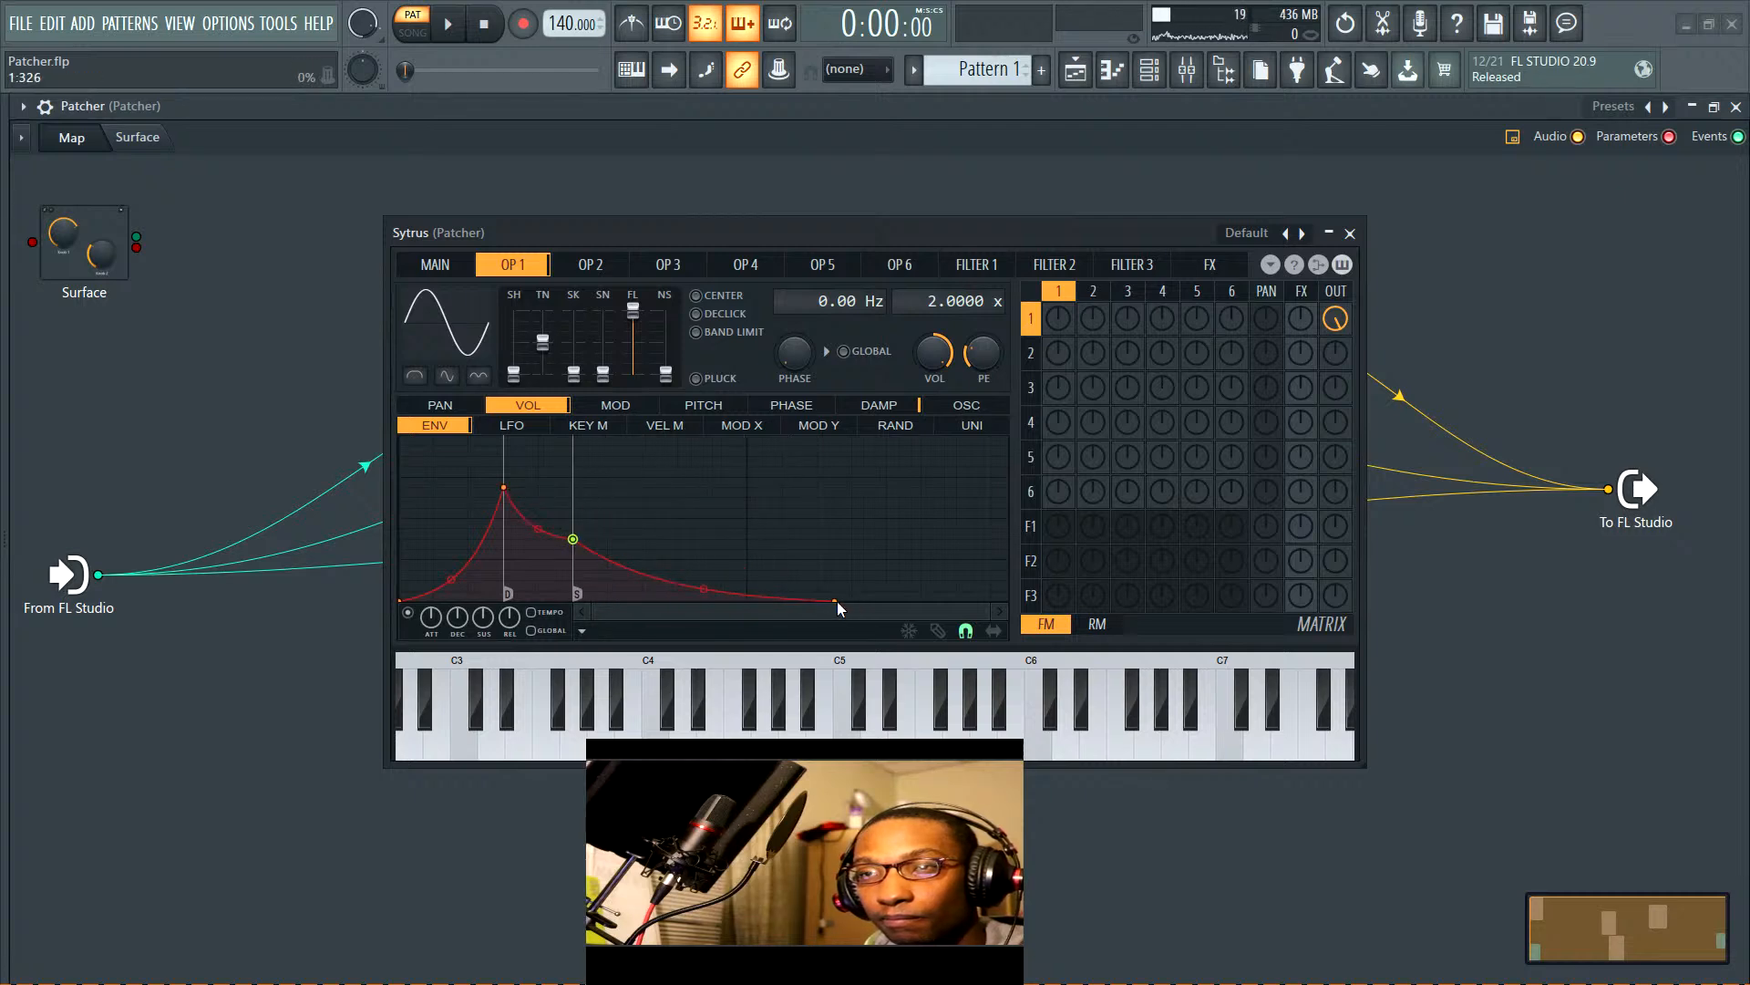
left_click_drag(835, 600, 654, 604)
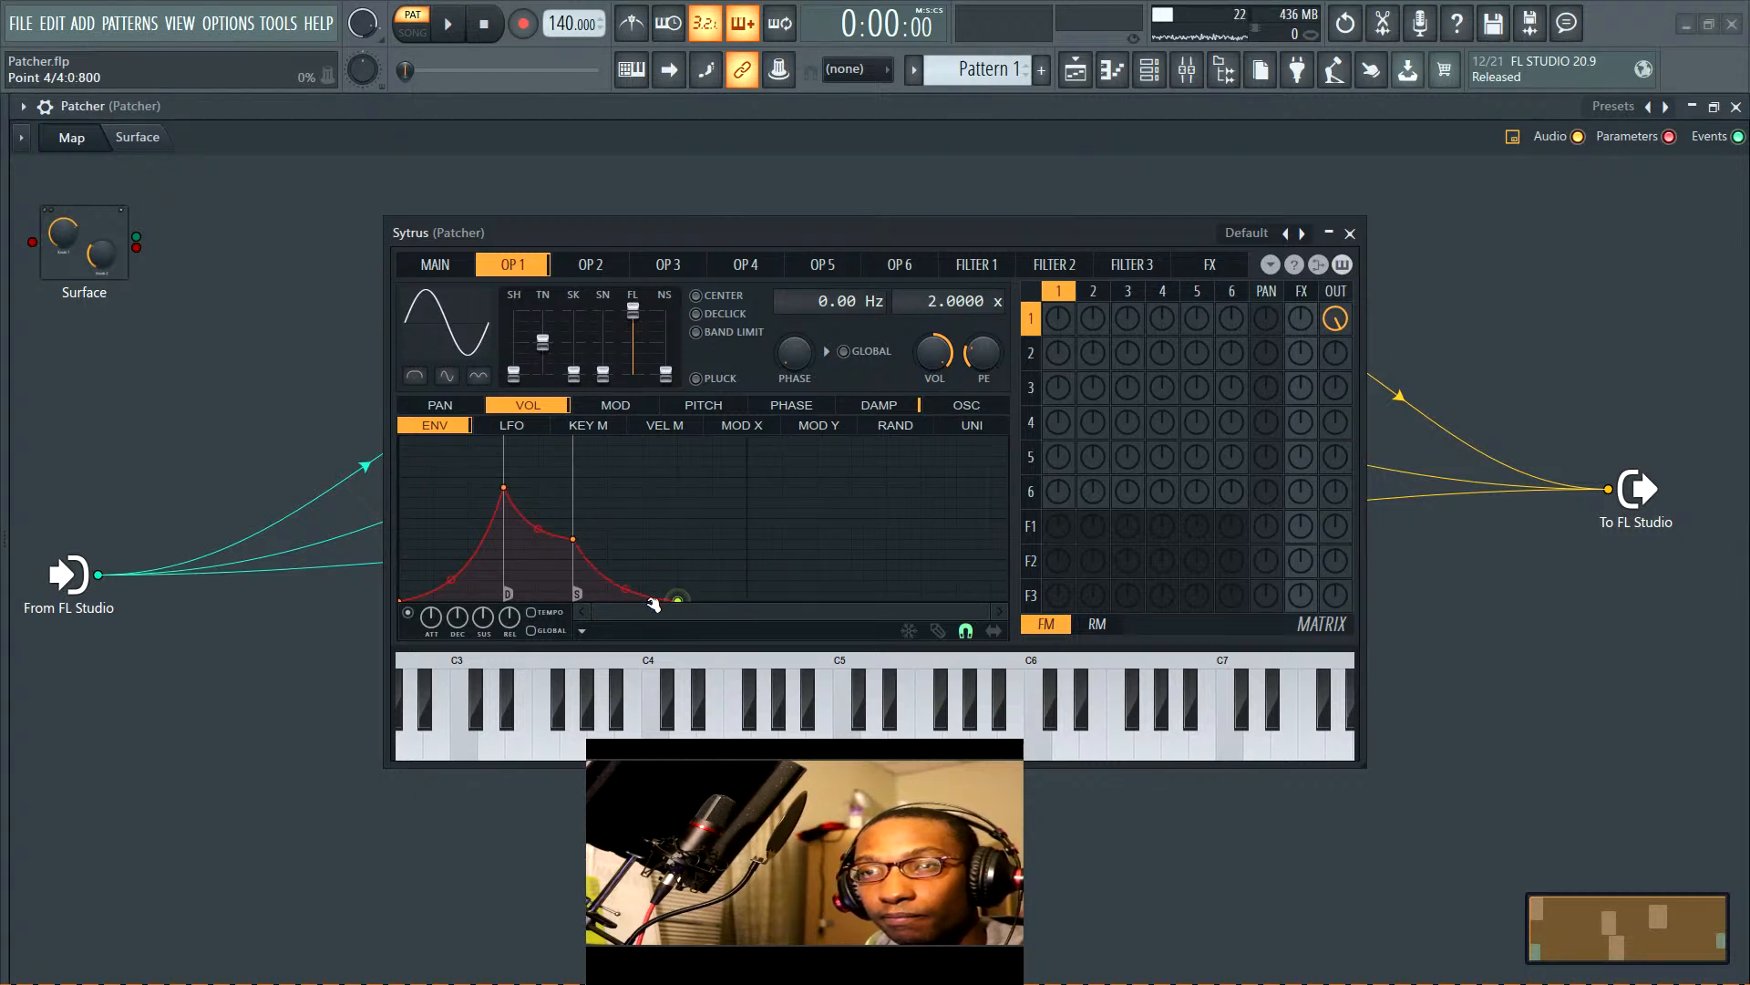
Audition Sytrus and mute both MiniSynths' audio connections to FL Studio, moving the Sytrus window out of the way
key("q")
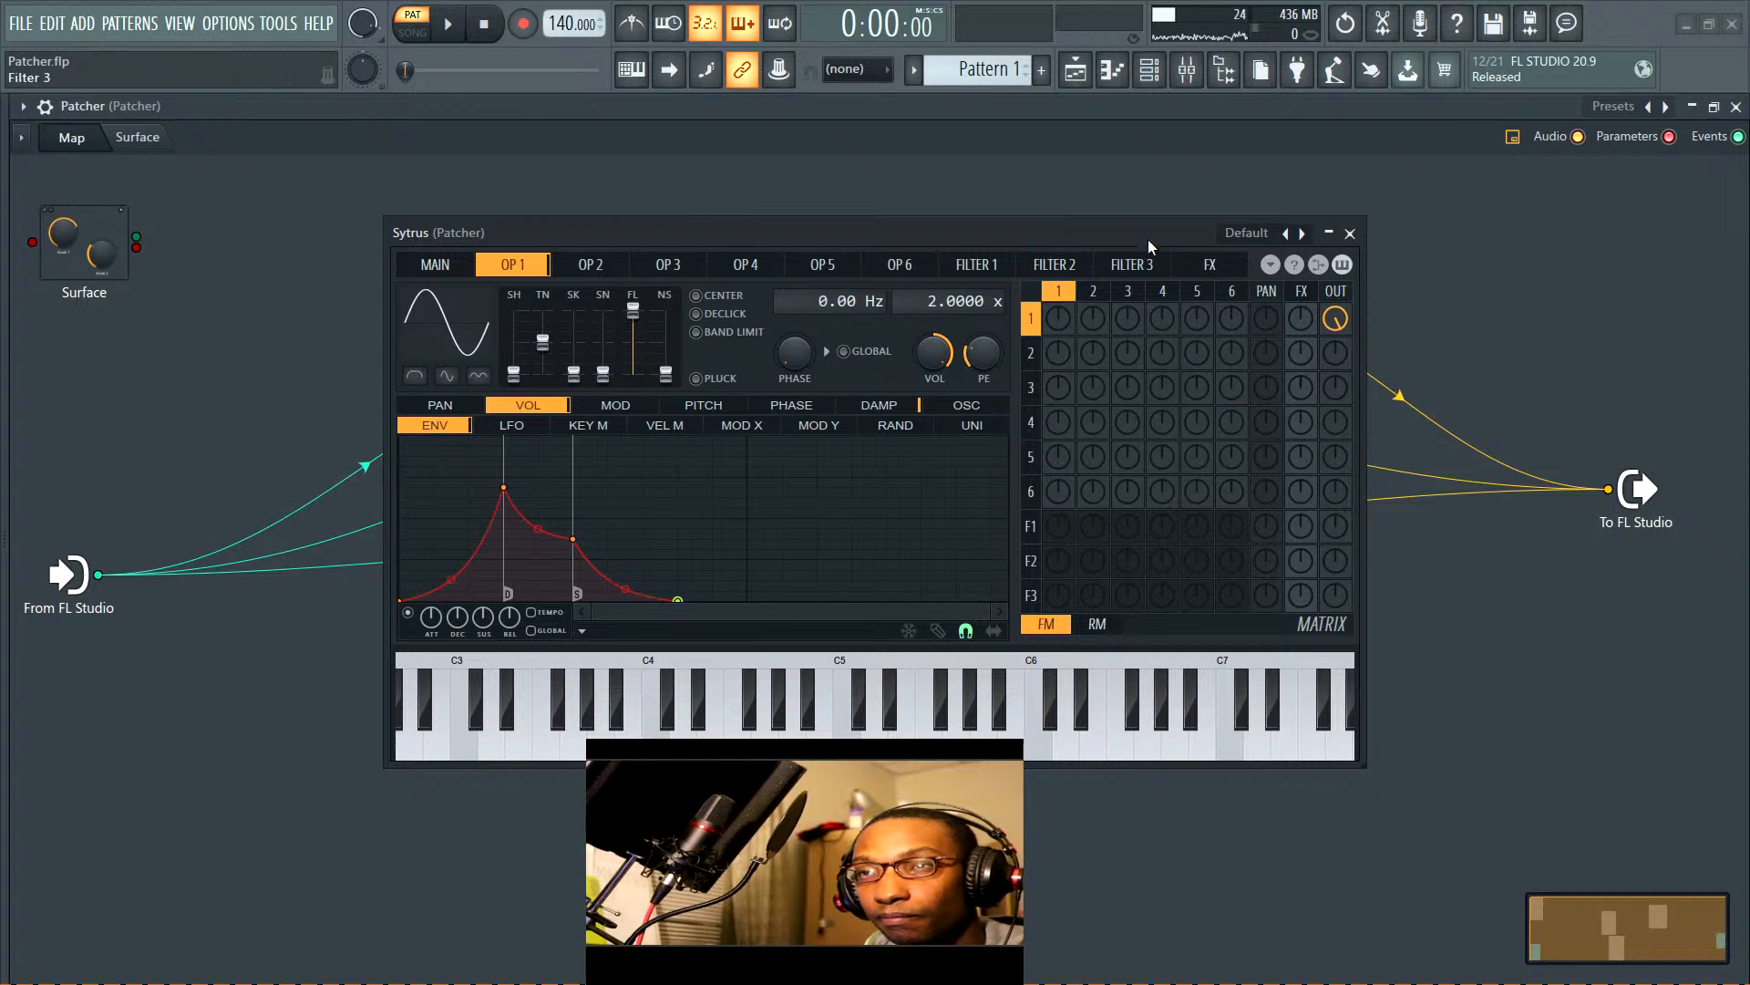
left_click_drag(1147, 239, 775, 230)
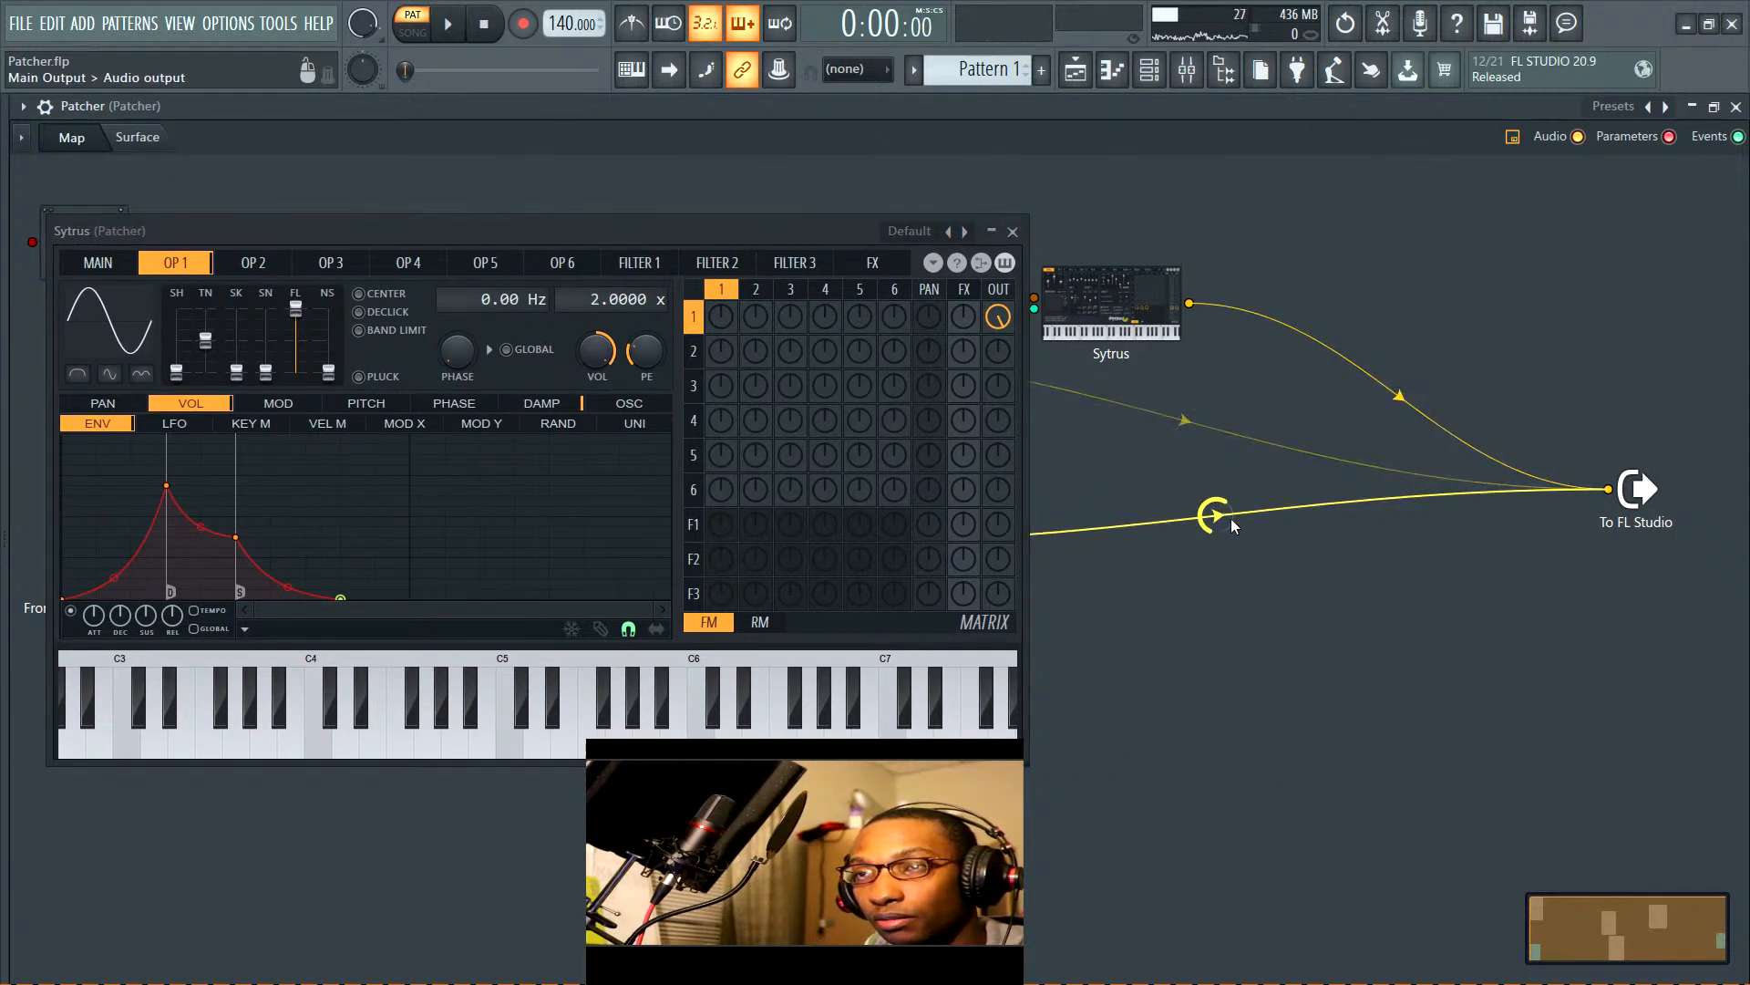
left_click_drag(642, 226, 846, 251)
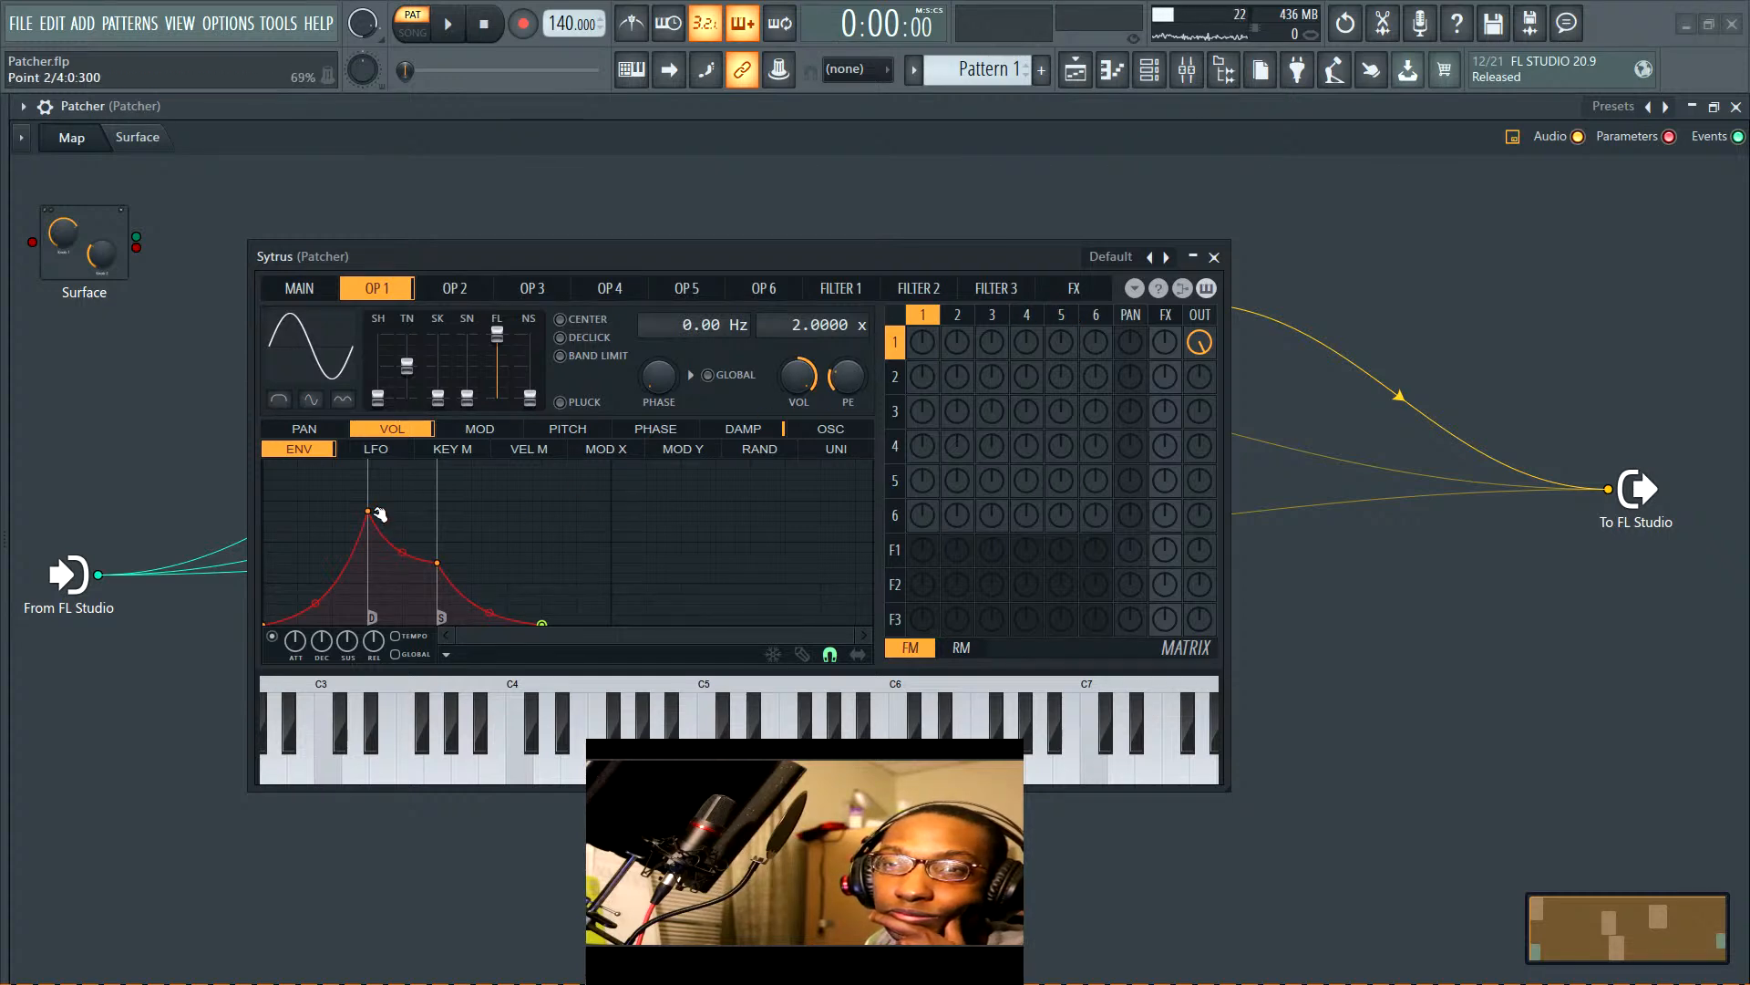
Delete the separate sustain point from Sytrus OP 1's volume envelope and shift its peak to about 0:500 at 75%
left_click_drag(367, 510, 402, 501)
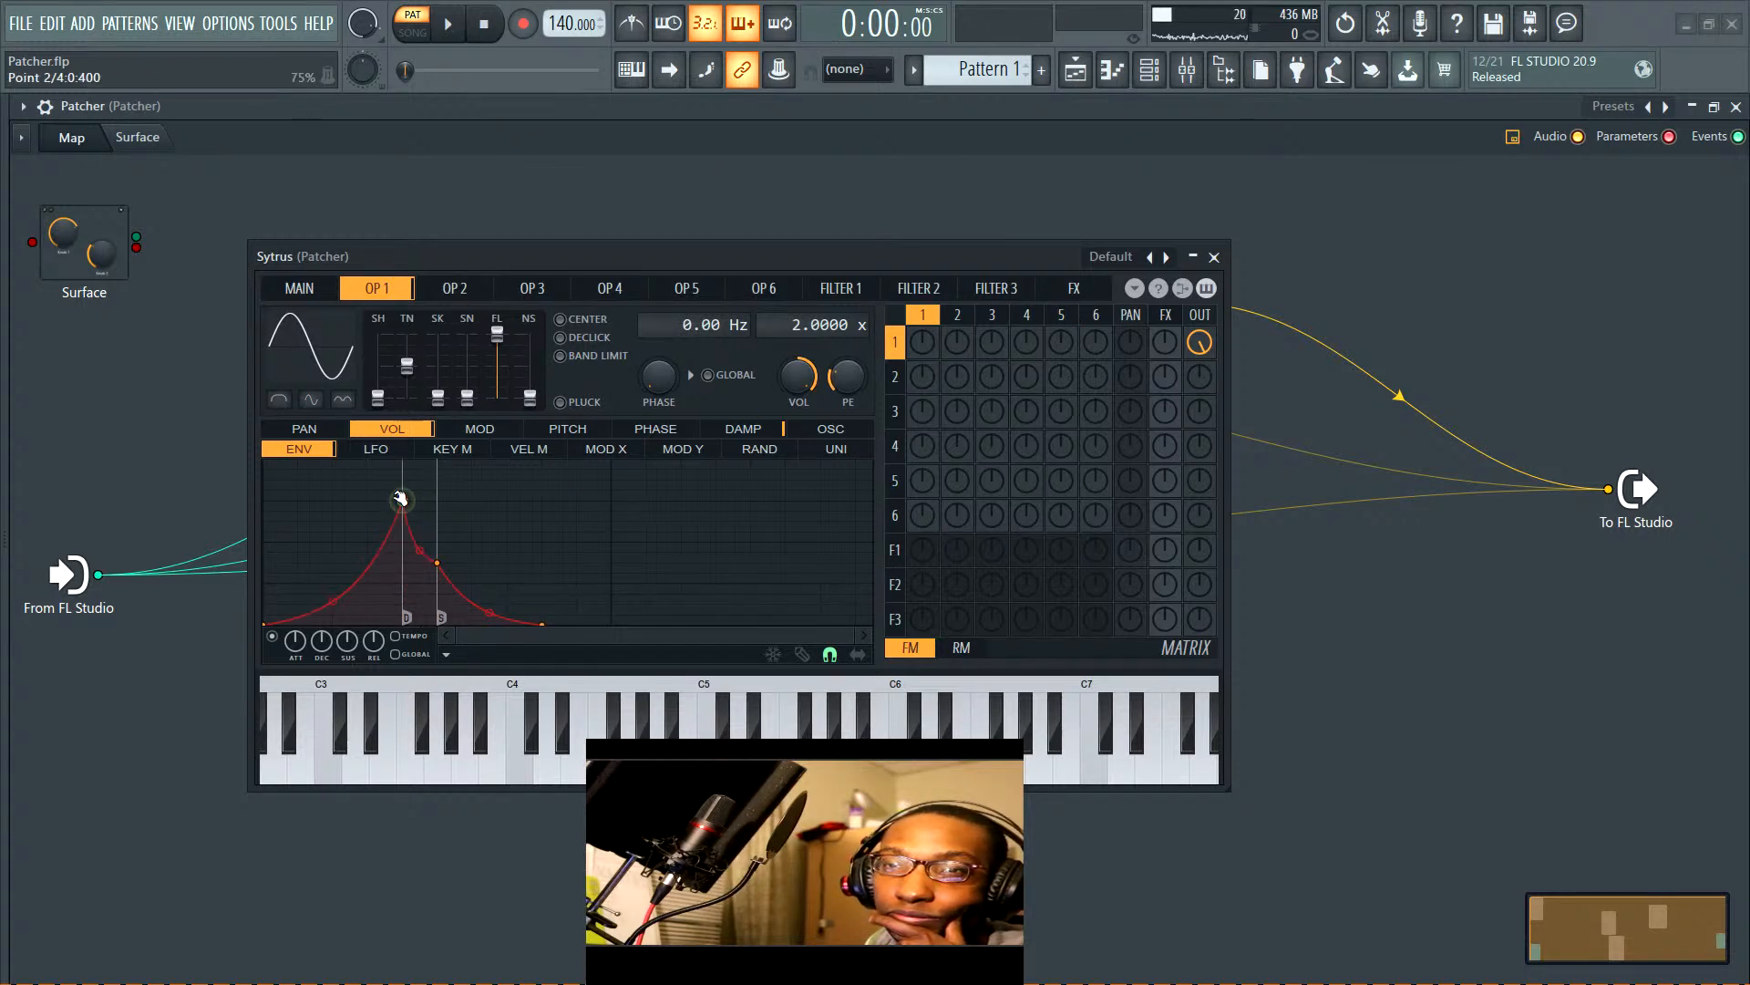
right_click(437, 561)
left_click(491, 594)
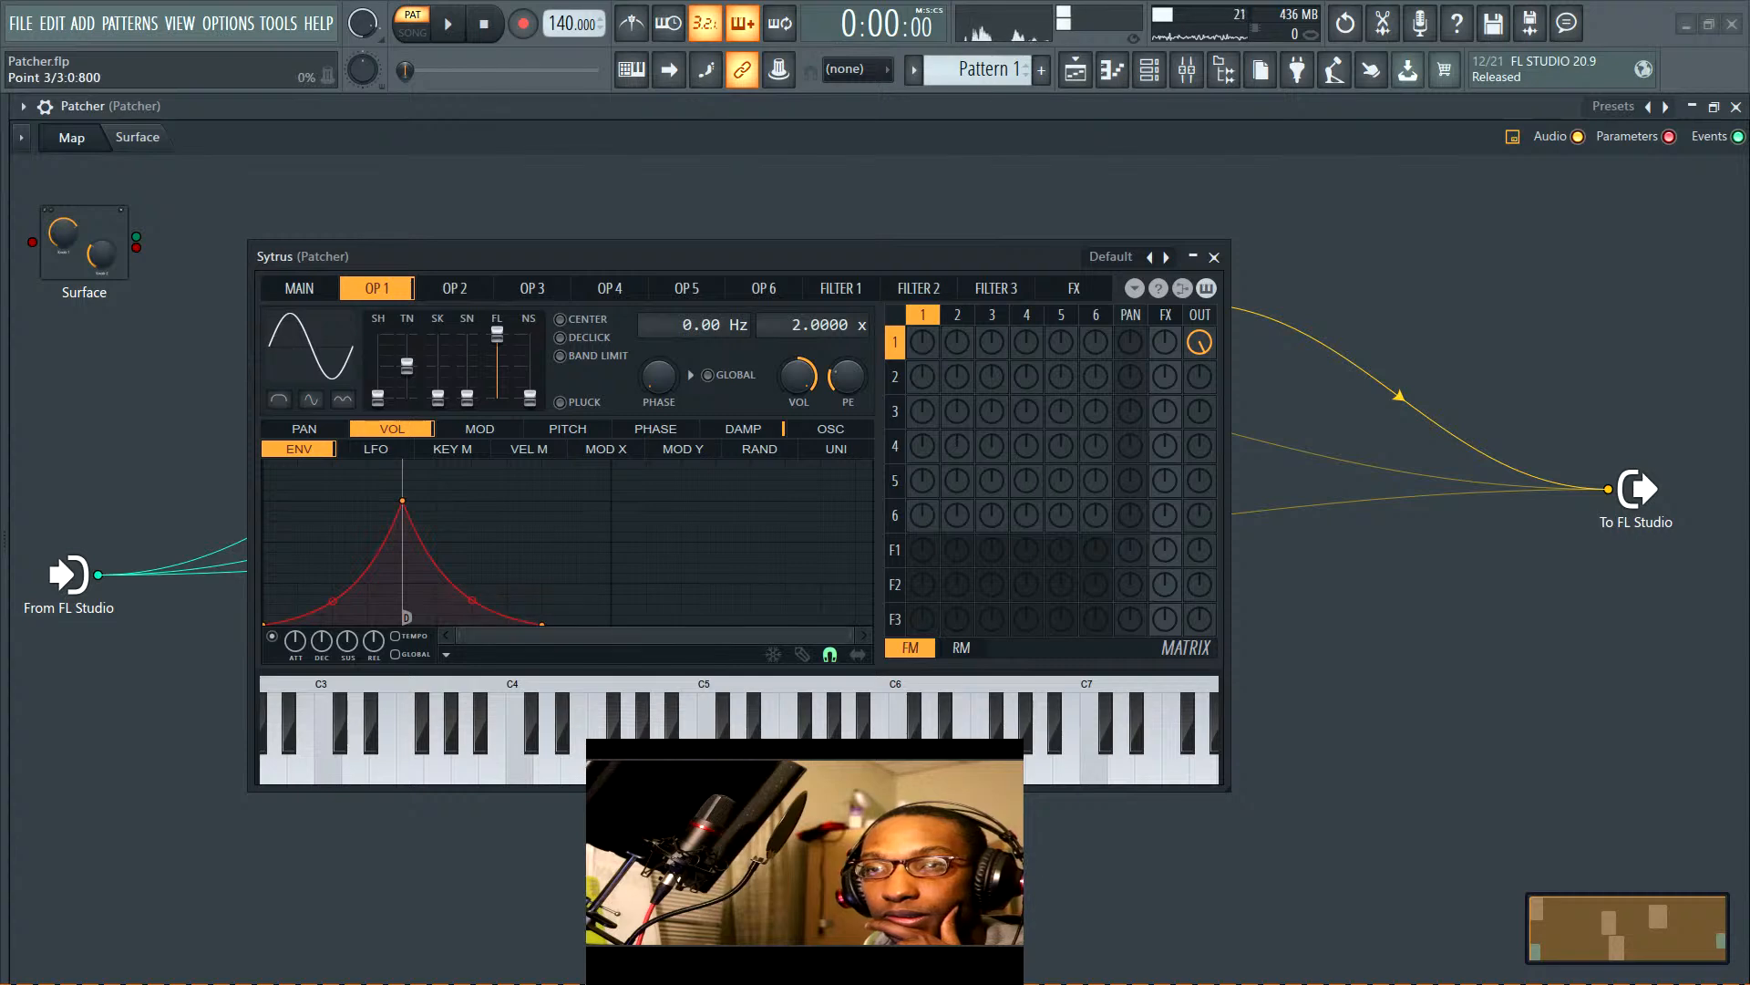
left_click_drag(402, 501, 437, 501)
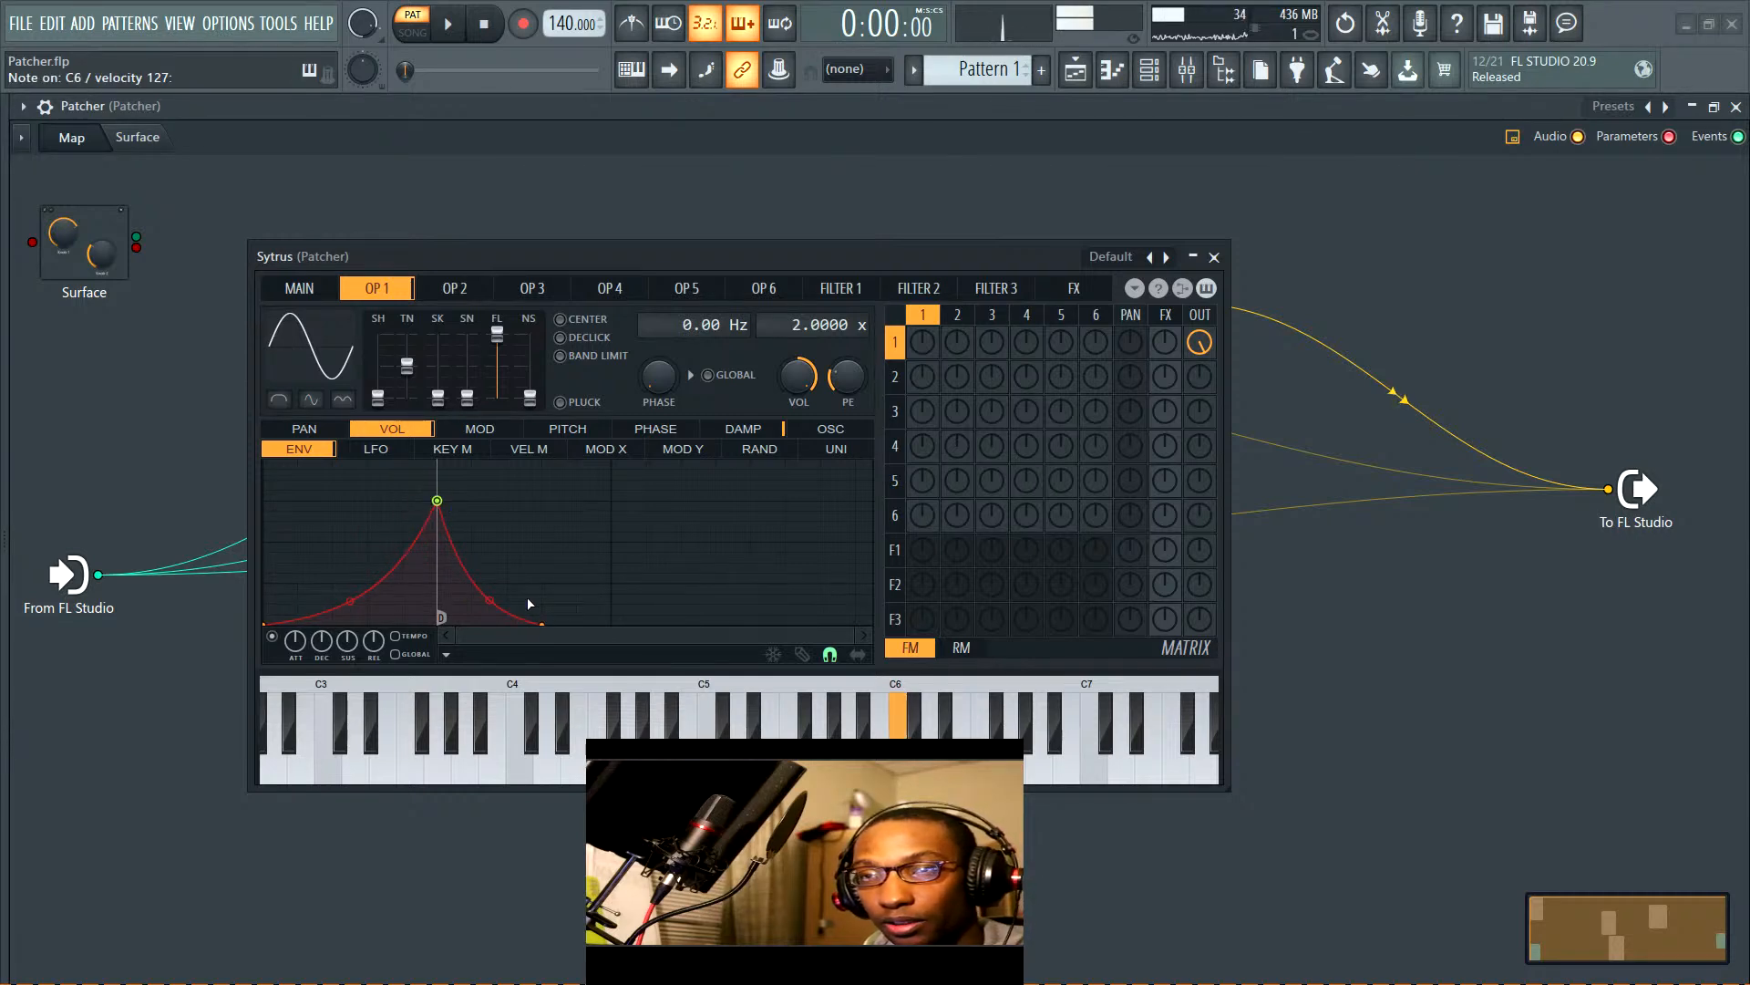
Lengthen Sytrus OP 1's volume envelope, placing the peak at about 1:000 and the end point at about 1:300
left_click_drag(545, 620, 681, 623)
left_click_drag(437, 501, 611, 492)
left_click_drag(686, 625, 753, 625)
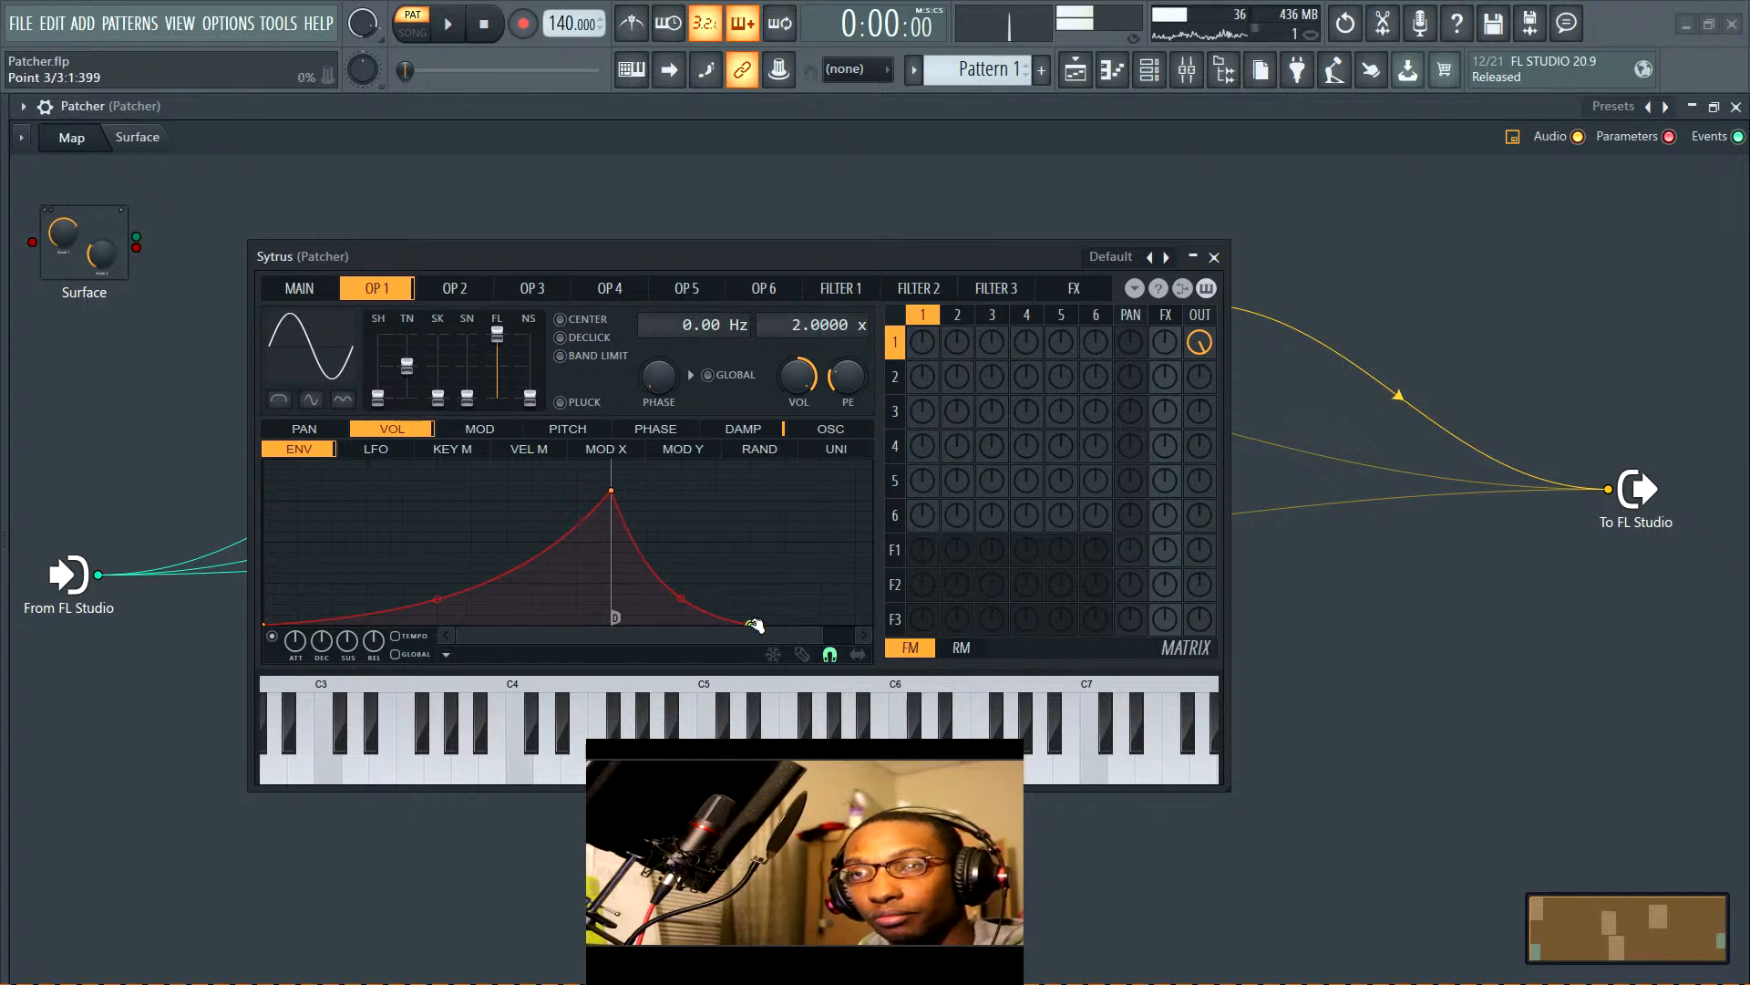
left_click_drag(755, 625, 735, 628)
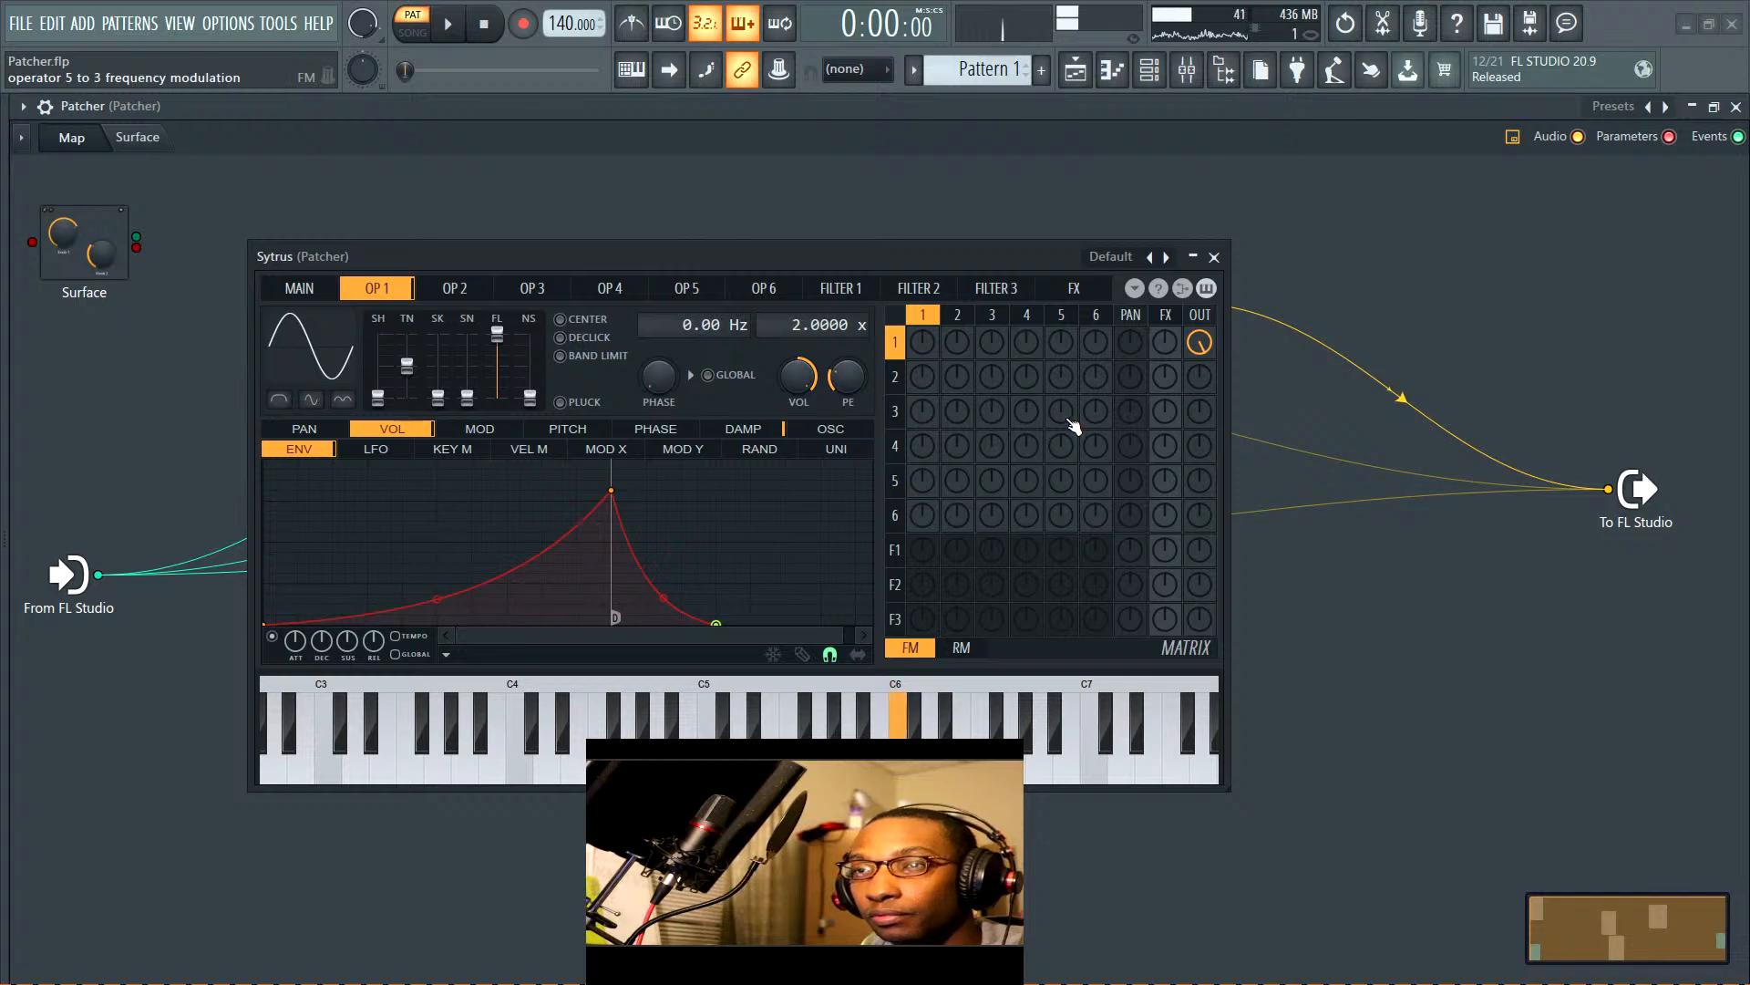
Set Sytrus Filter 1's type to Lime low pass and remove operator 1's direct output in the matrix
left_click(866, 290)
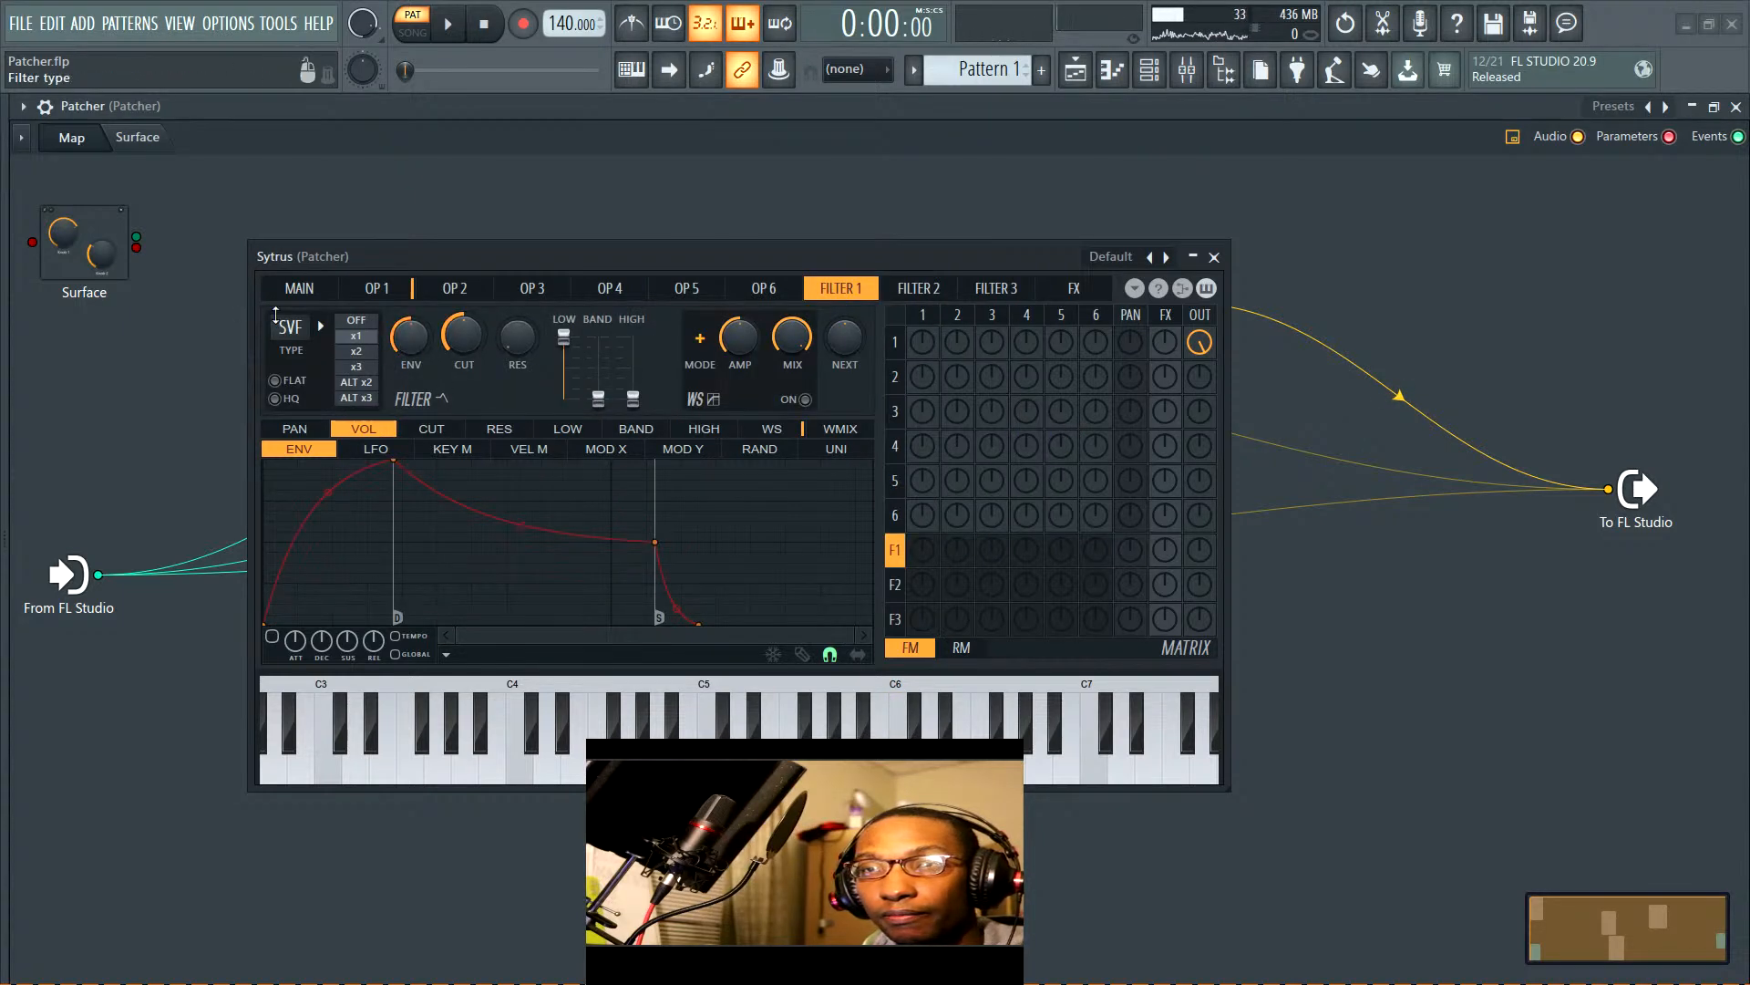
left_click(282, 329)
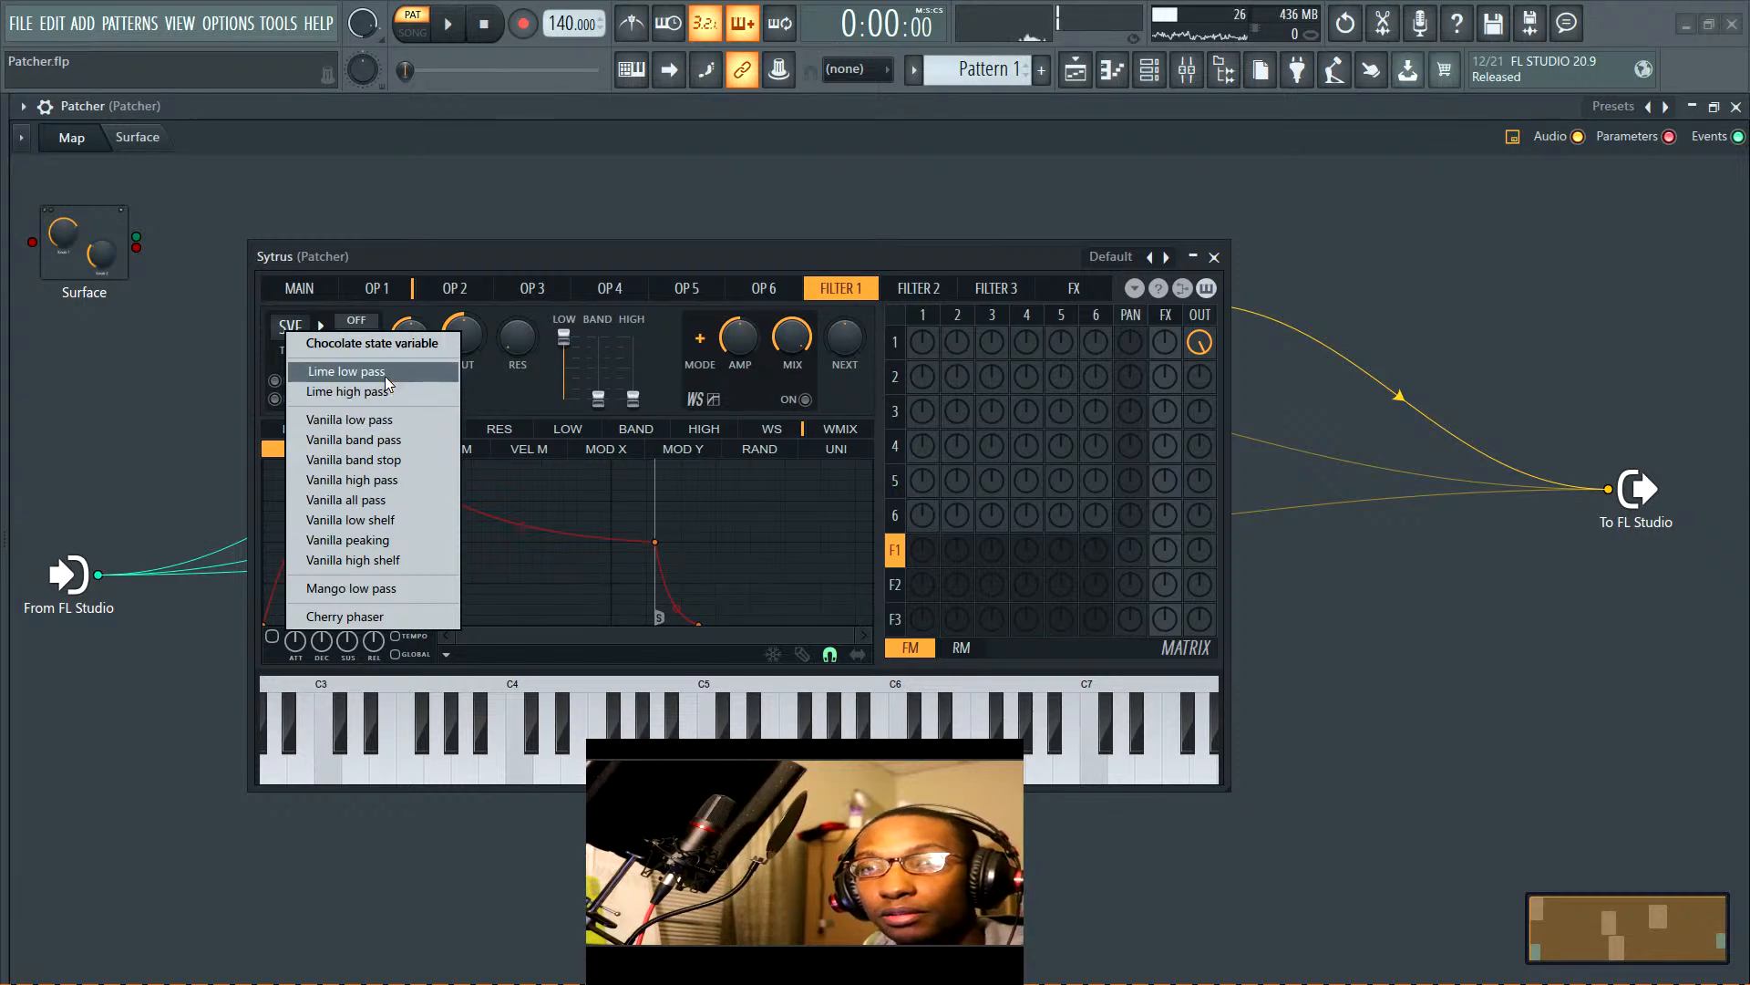
left_click(383, 372)
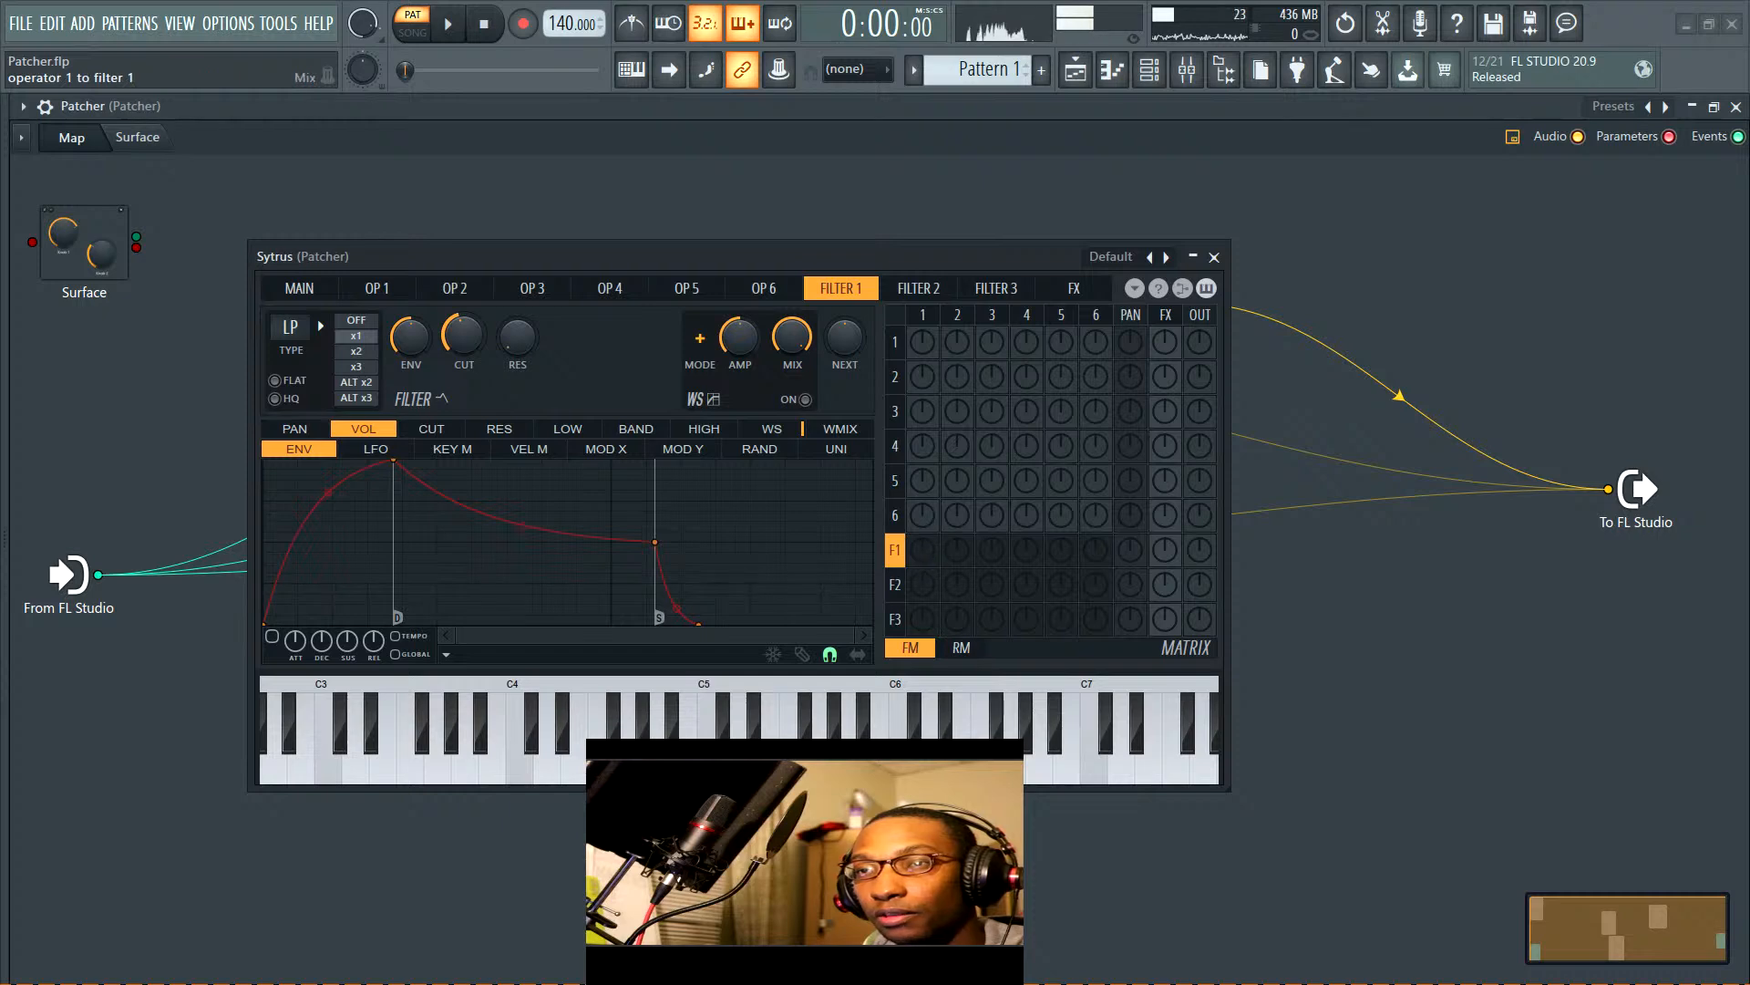
Route operator 1 into Filter 1 and Filter 1 to the output in the Sytrus matrix, with the filter cutoff at 28%
left_click_drag(920, 550, 921, 538)
left_click_drag(1199, 551, 1199, 539)
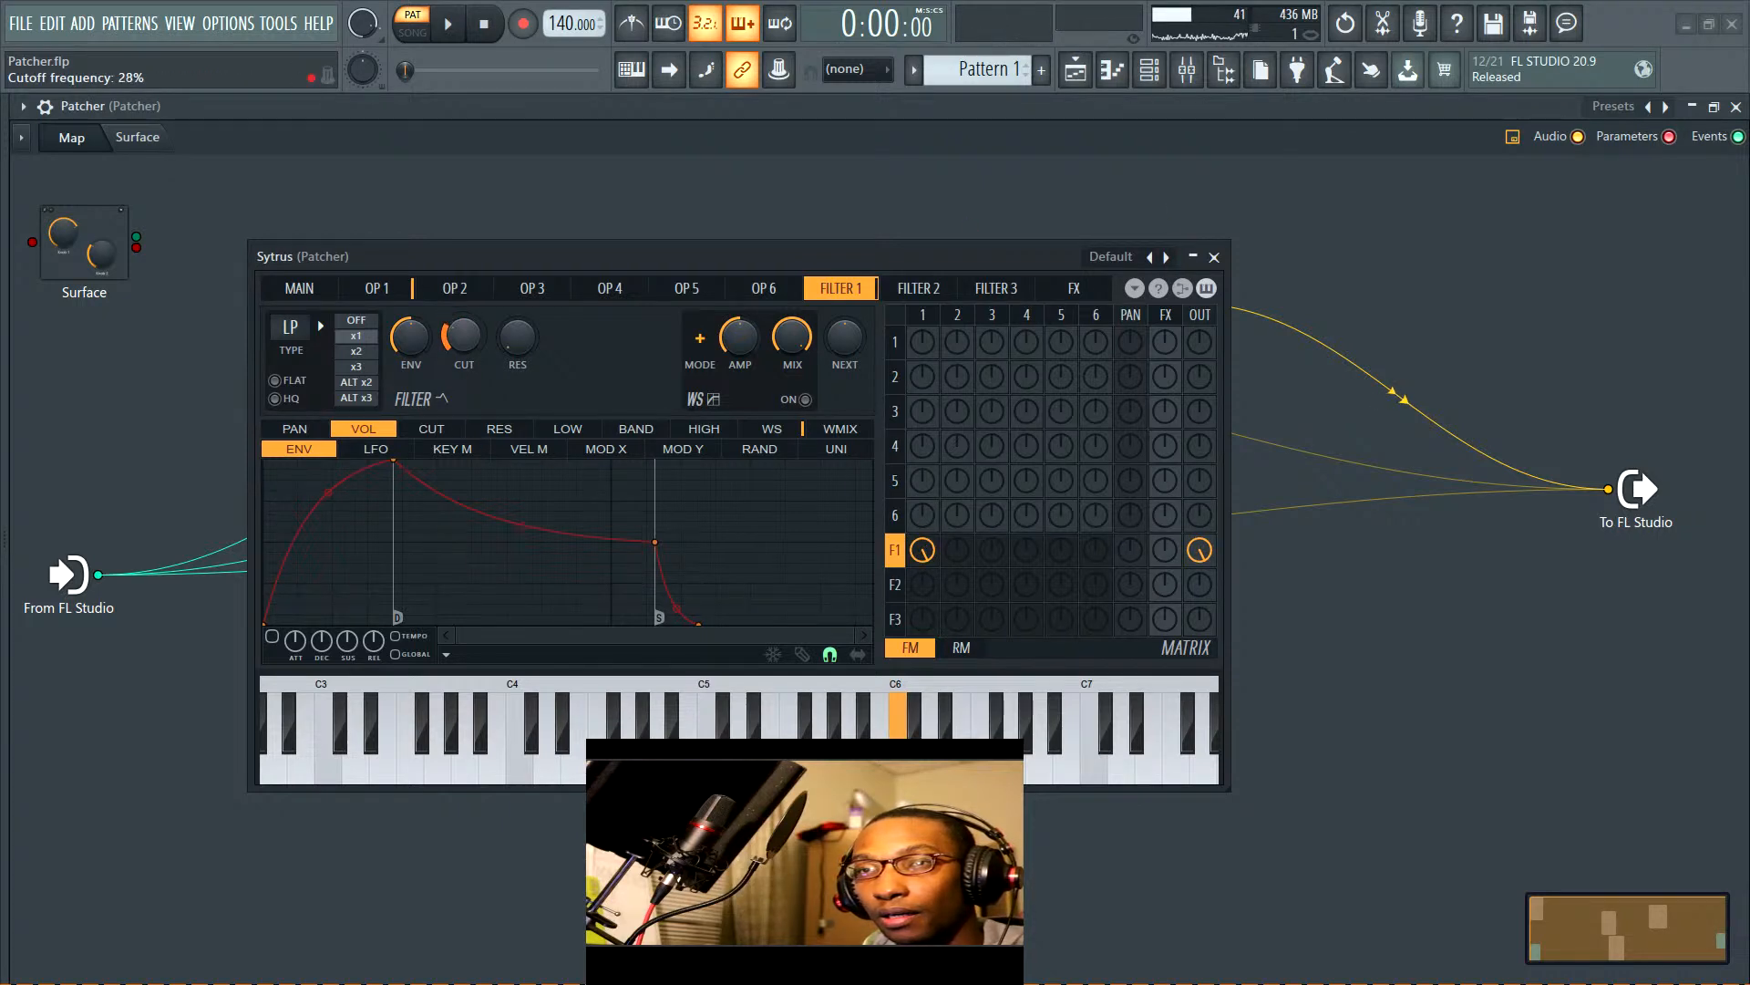
left_click_drag(463, 343, 463, 340)
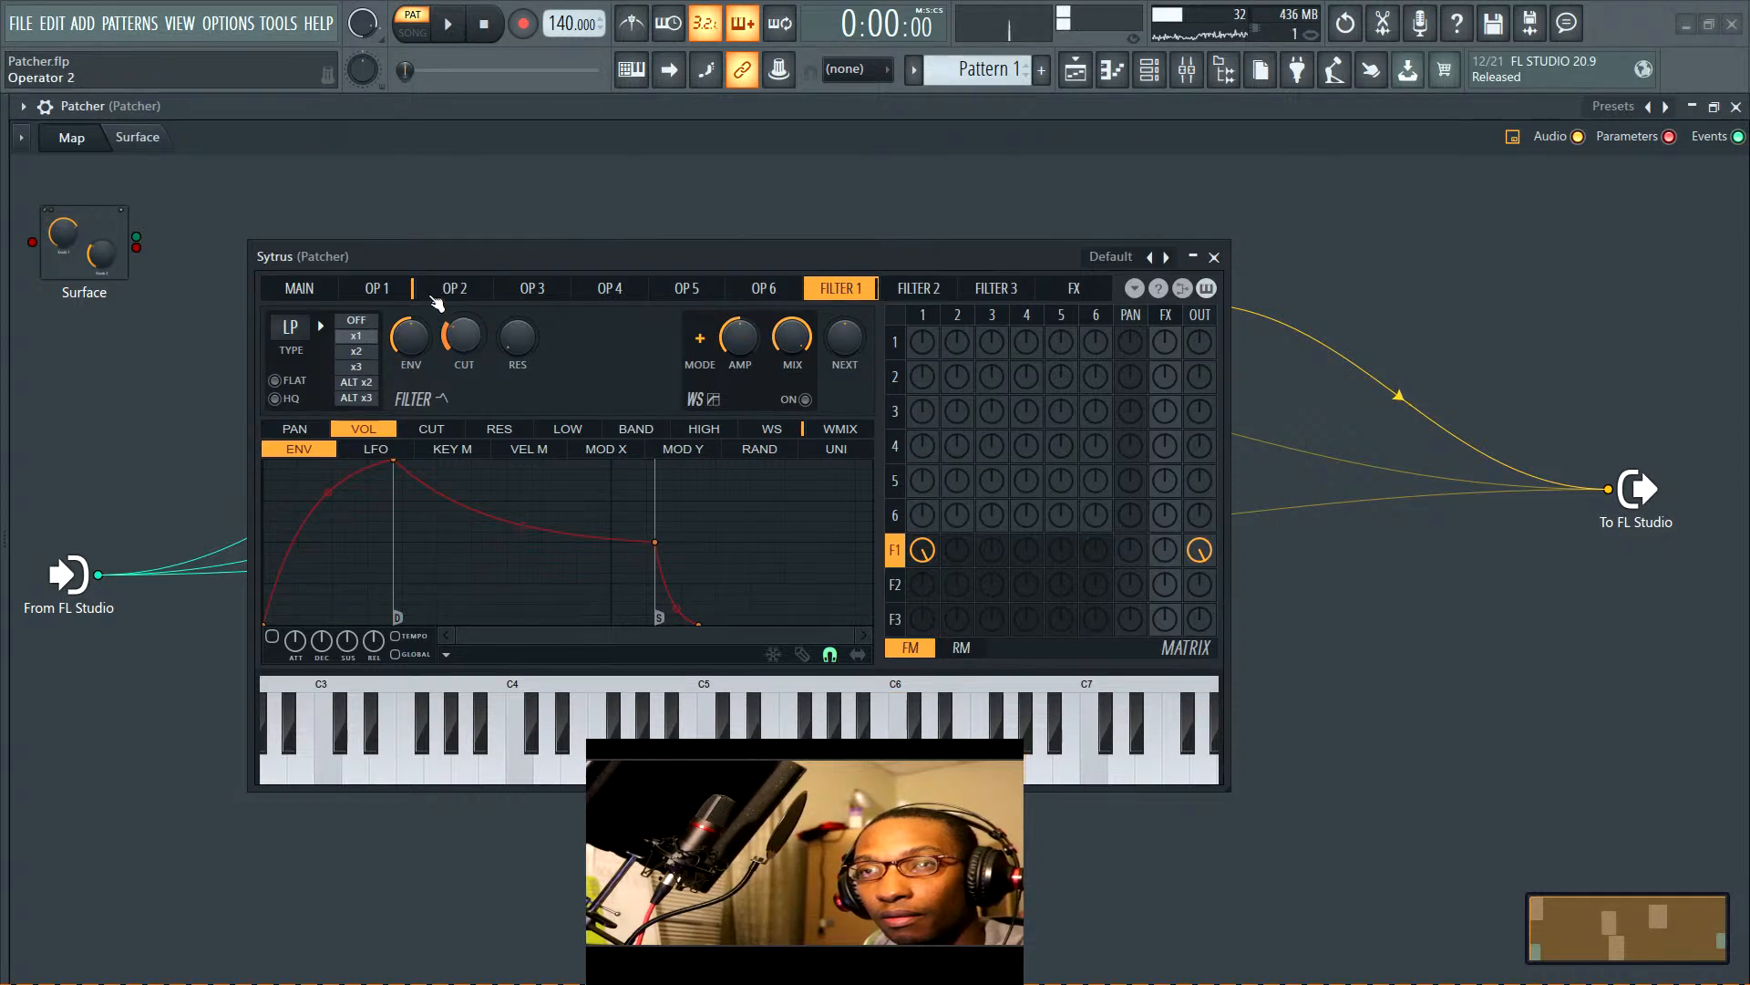
Adjust the tension of the rising curve in OP 1's volume envelope so it bends lower before the peak
left_click(378, 288)
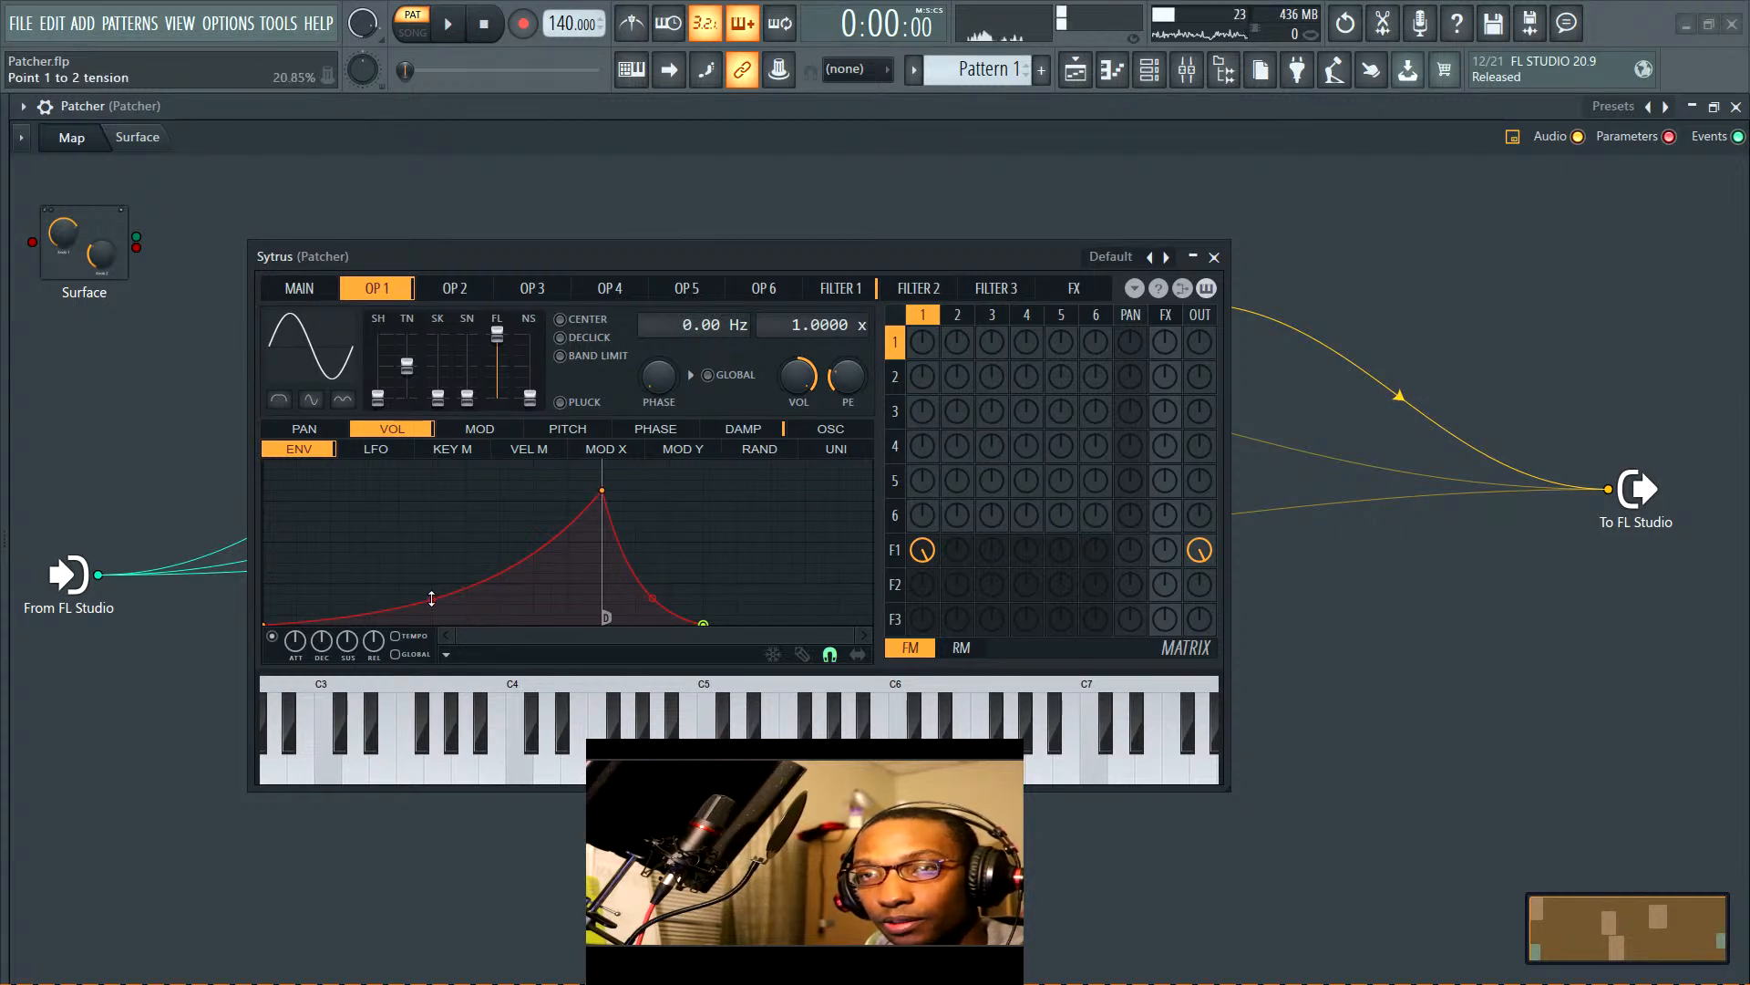
left_click_drag(431, 598, 431, 614)
Set the Sytrus chorus order to 0 and turn on its reverb with color W and a slightly higher volume
left_click(1077, 293)
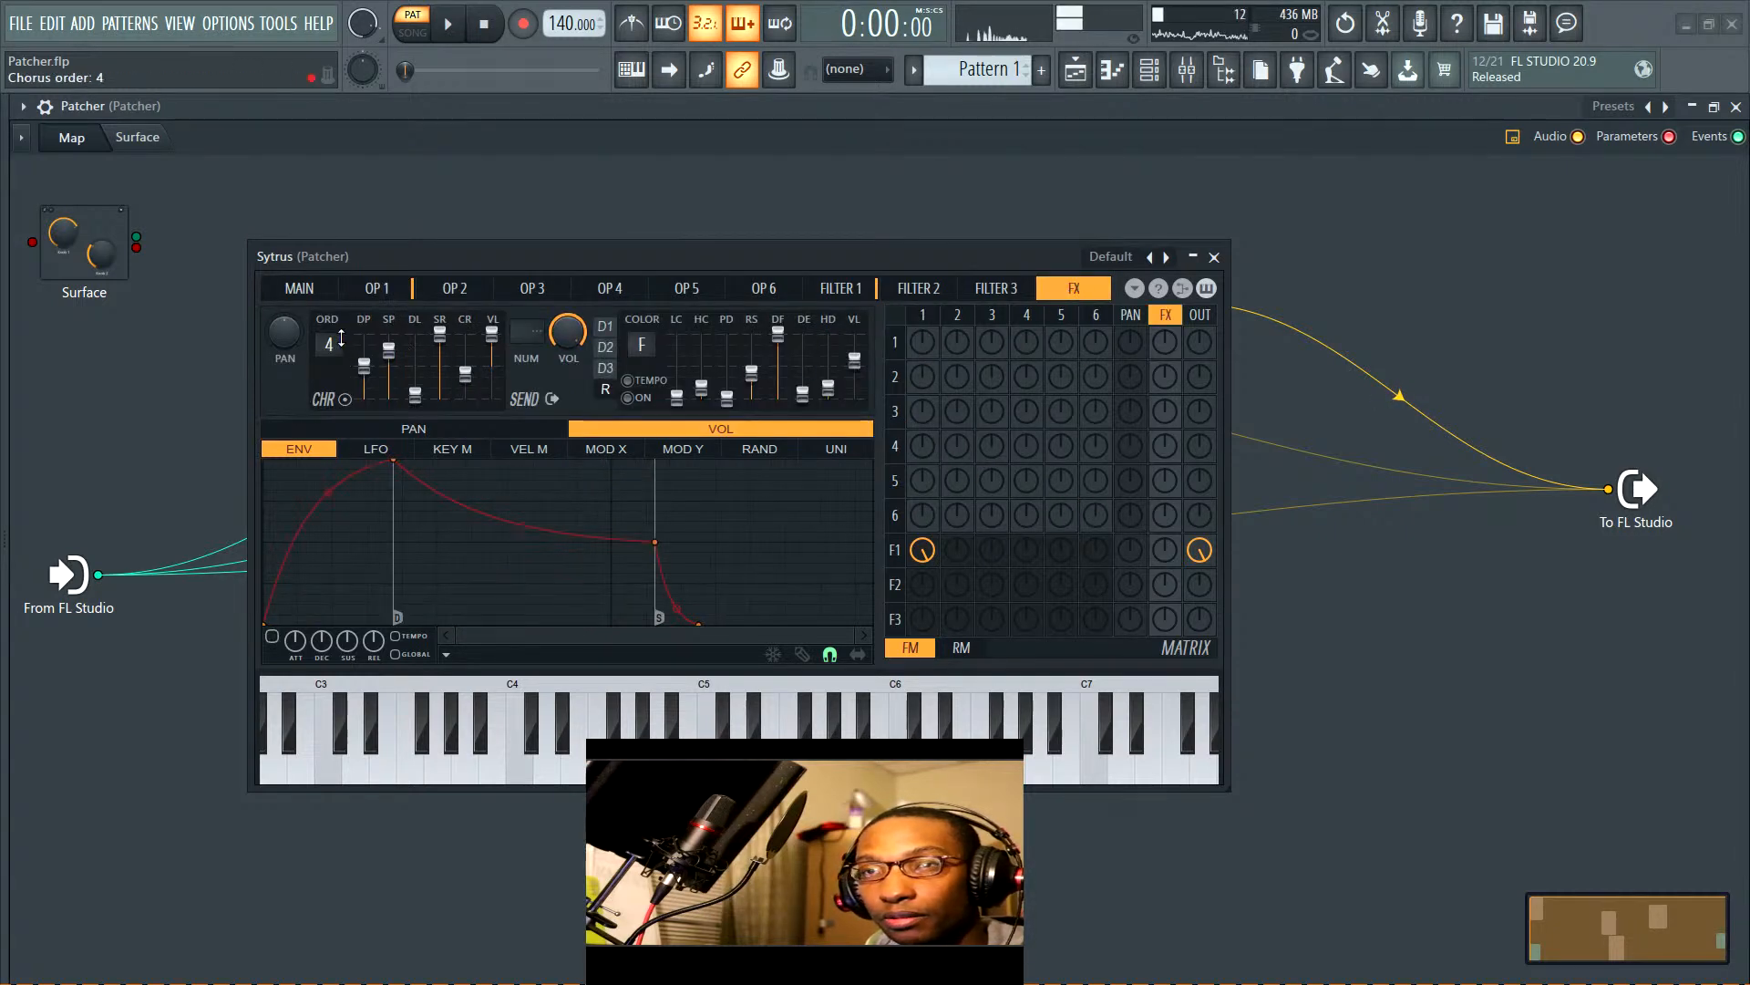
left_click(643, 400)
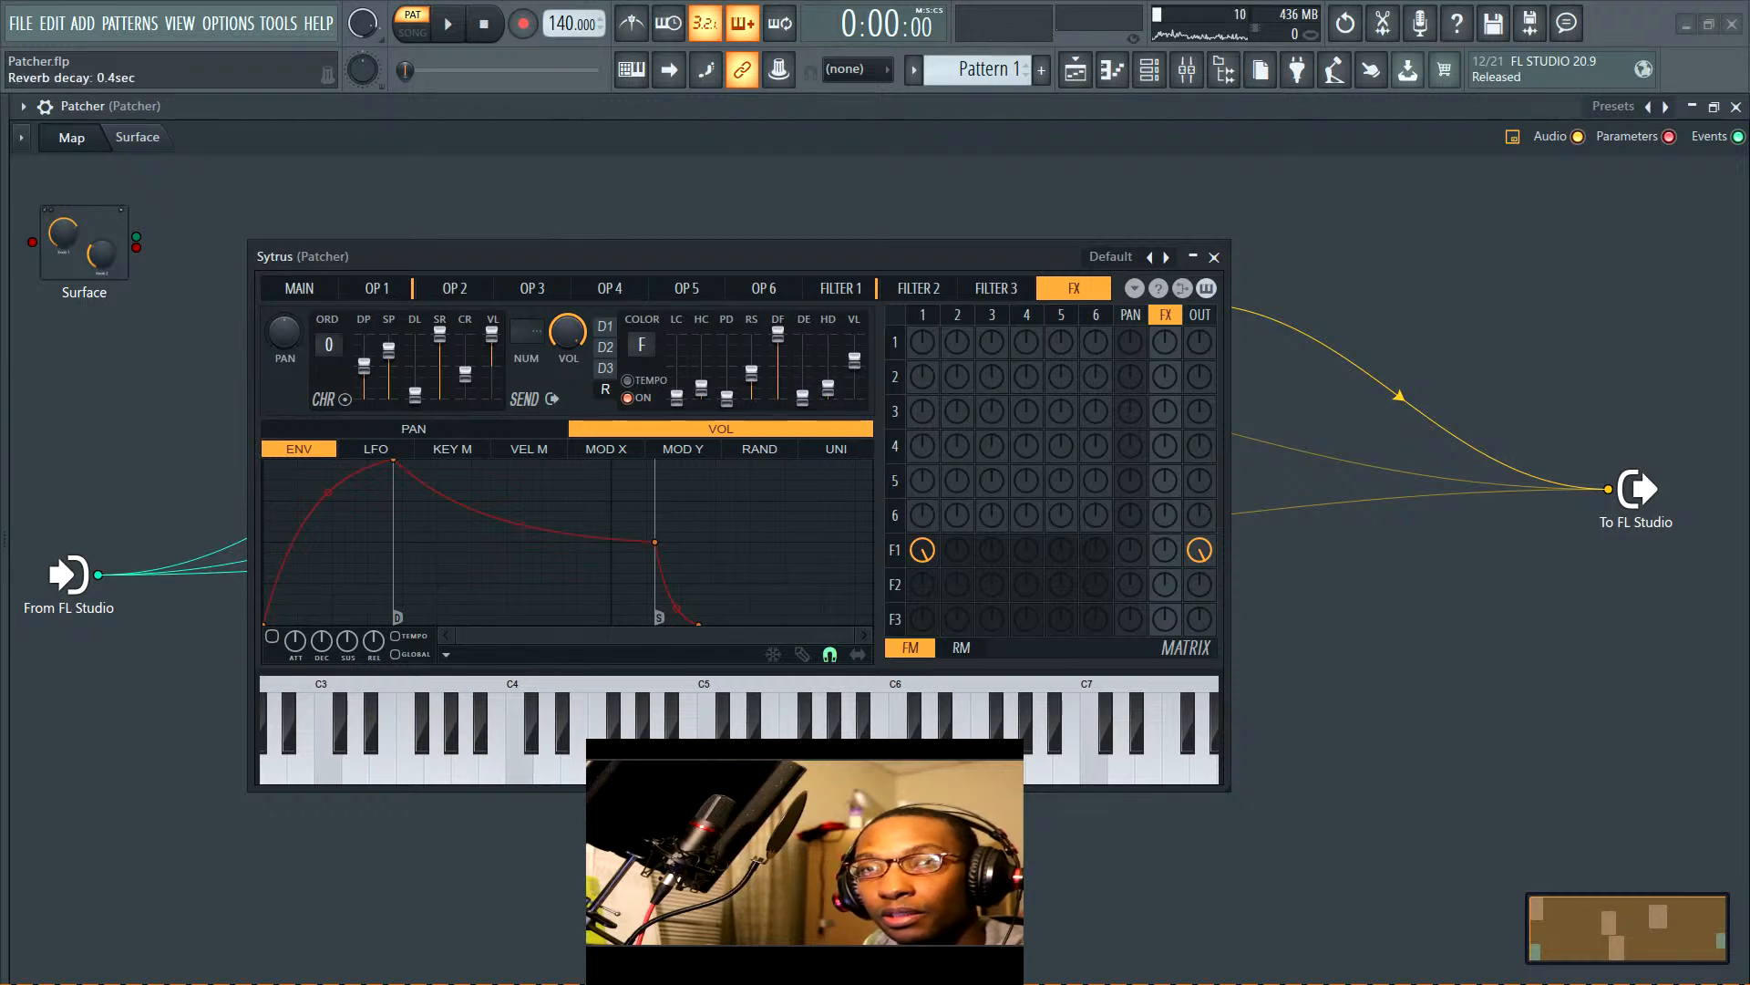
left_click_drag(856, 362, 856, 350)
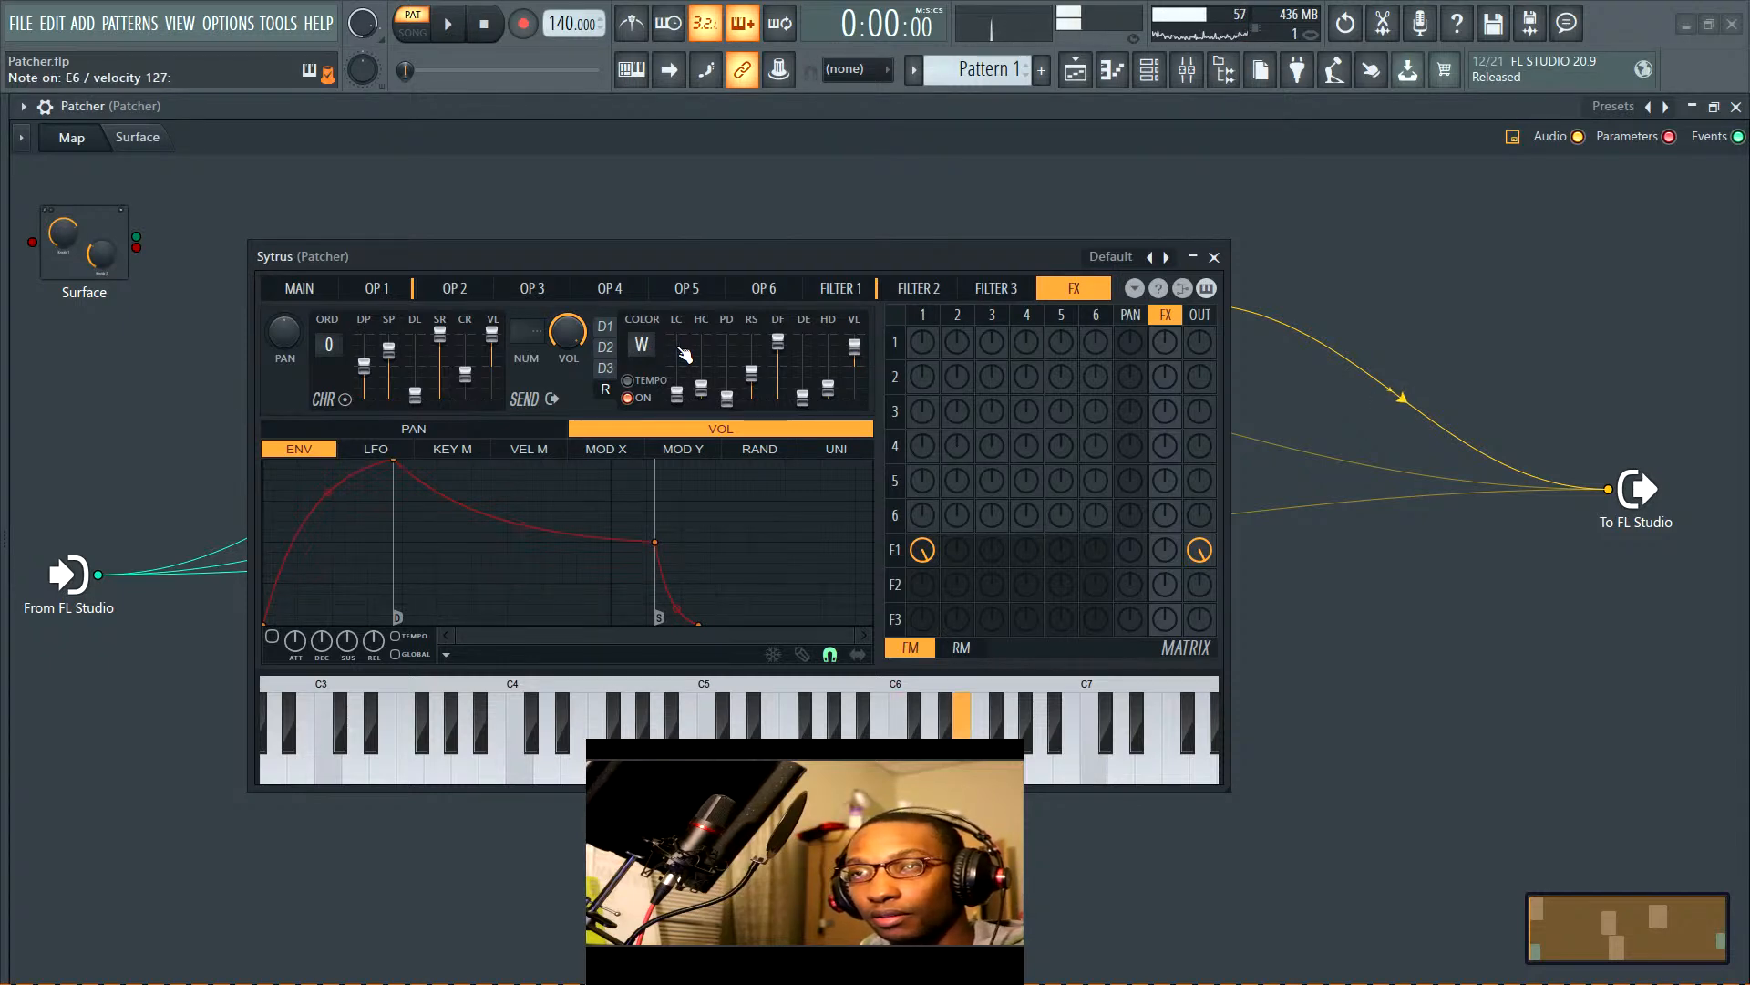
left_click(1213, 256)
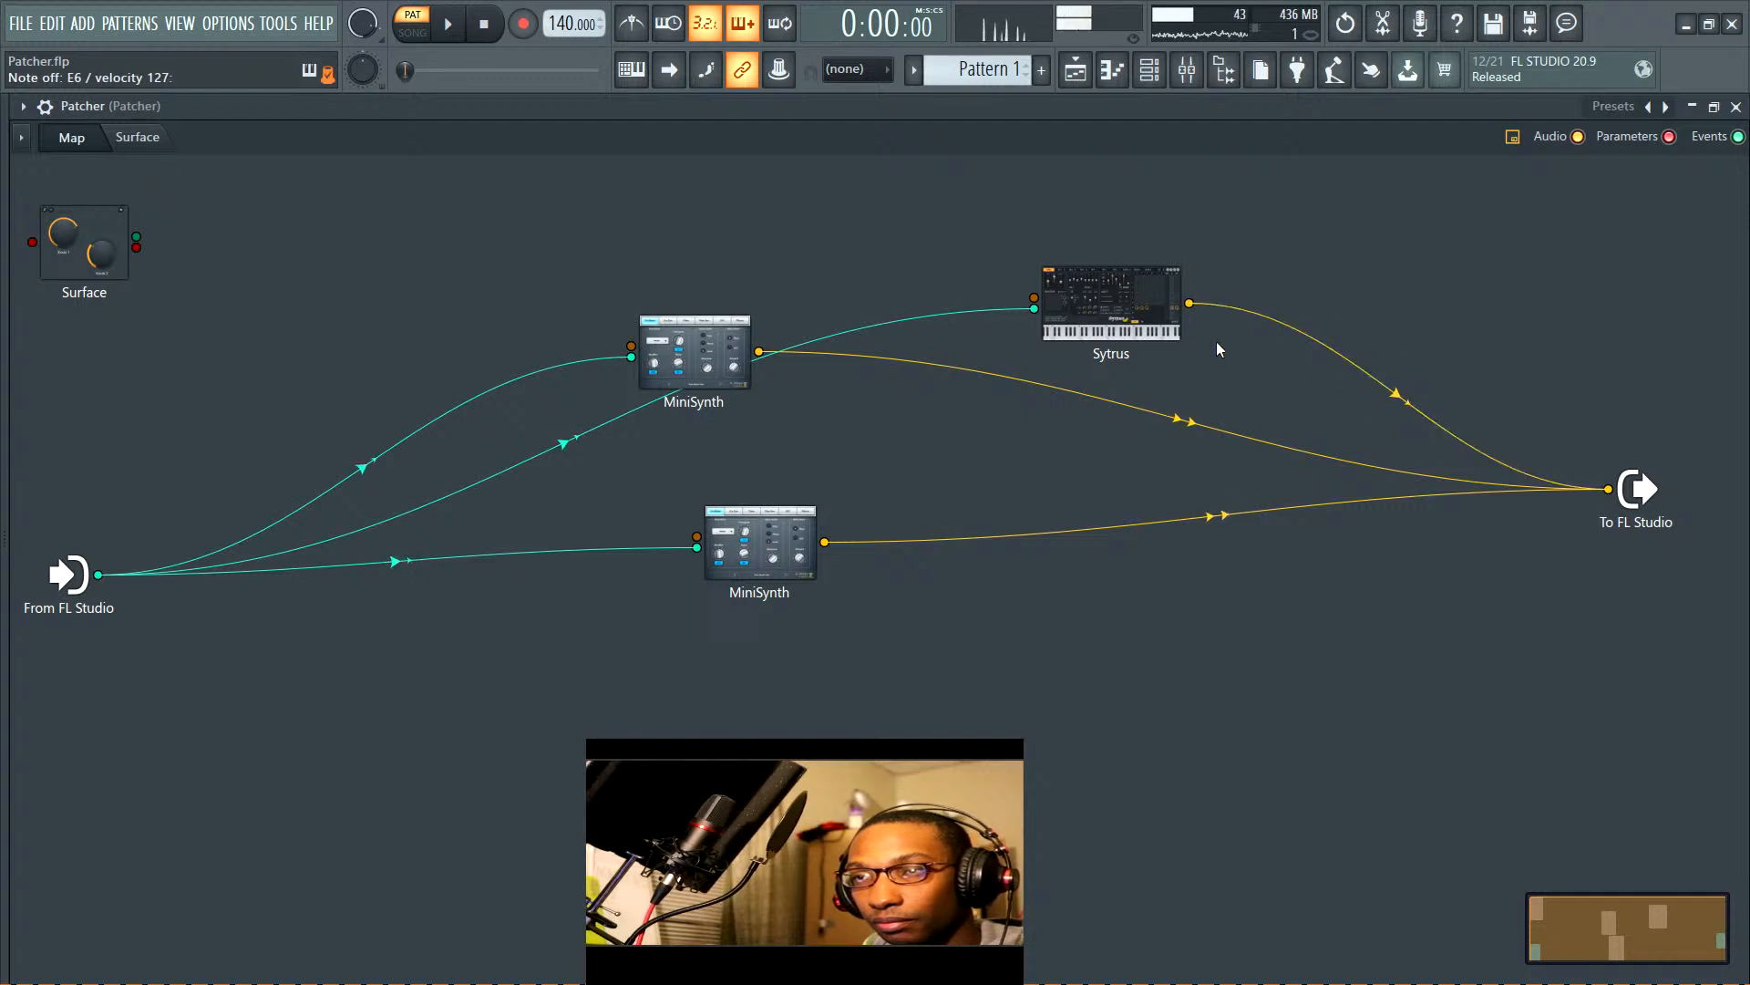
Mark the peak point of Sytrus OP 1's volume envelope as the loop start and remove its Decay marker
left_click(1120, 301)
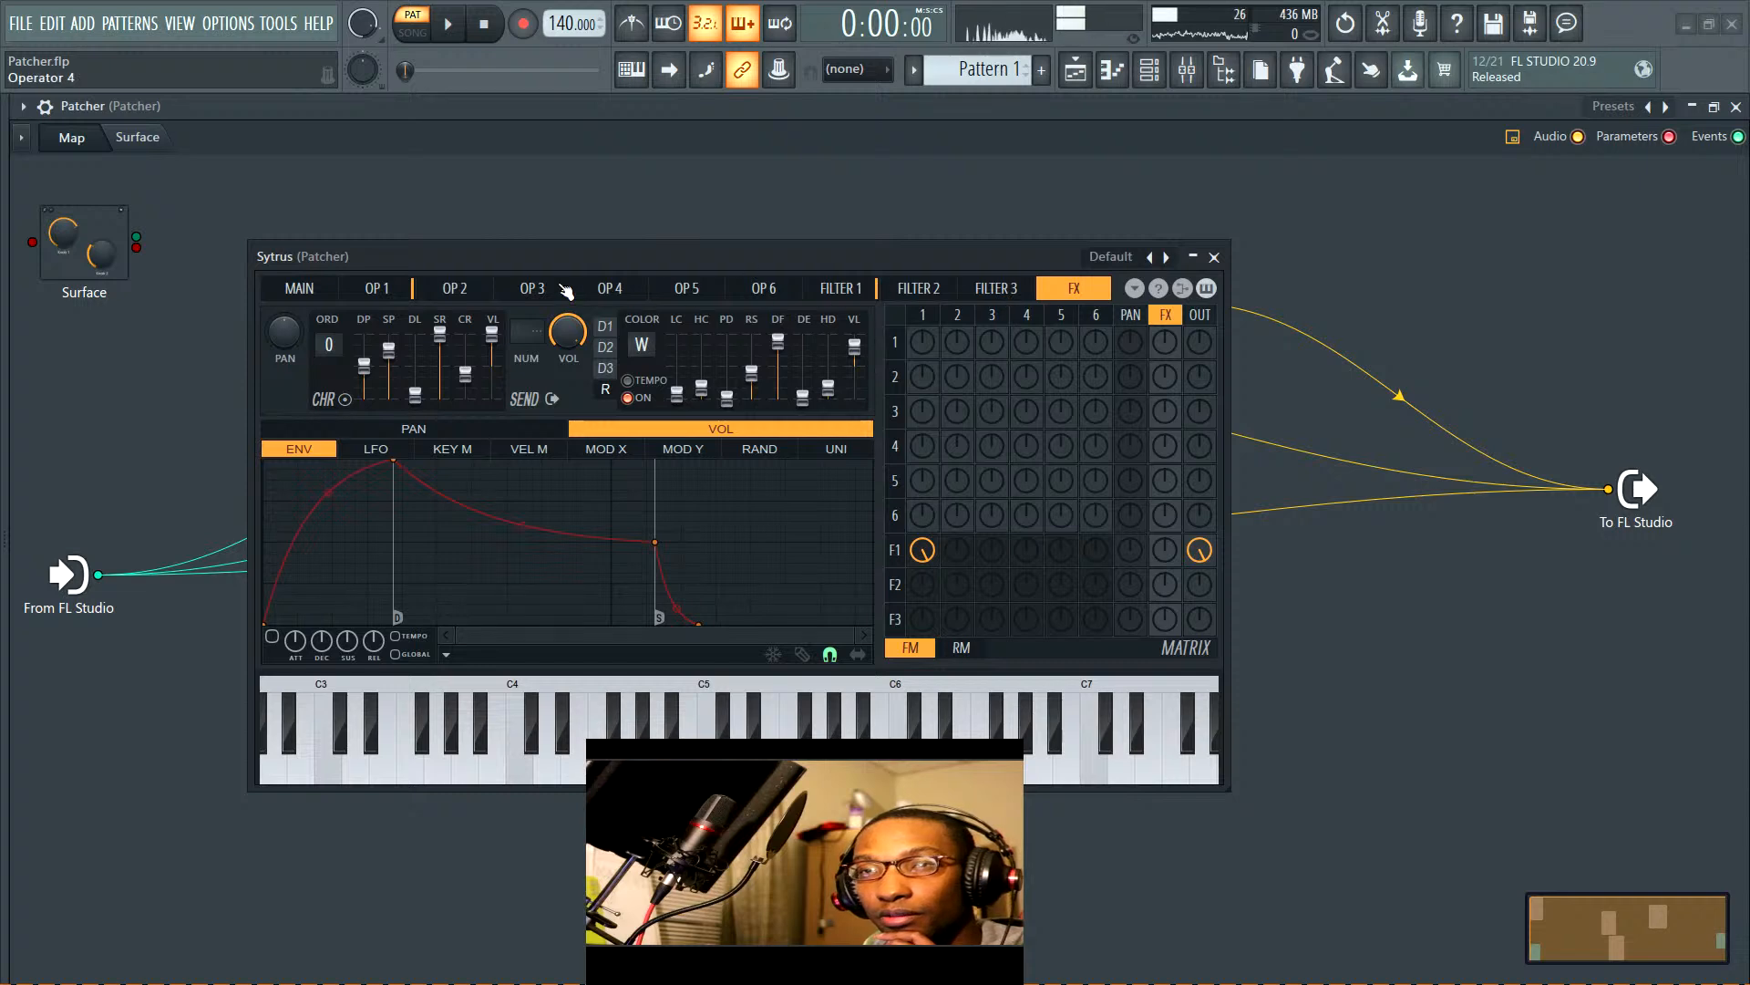
left_click(404, 290)
right_click(602, 492)
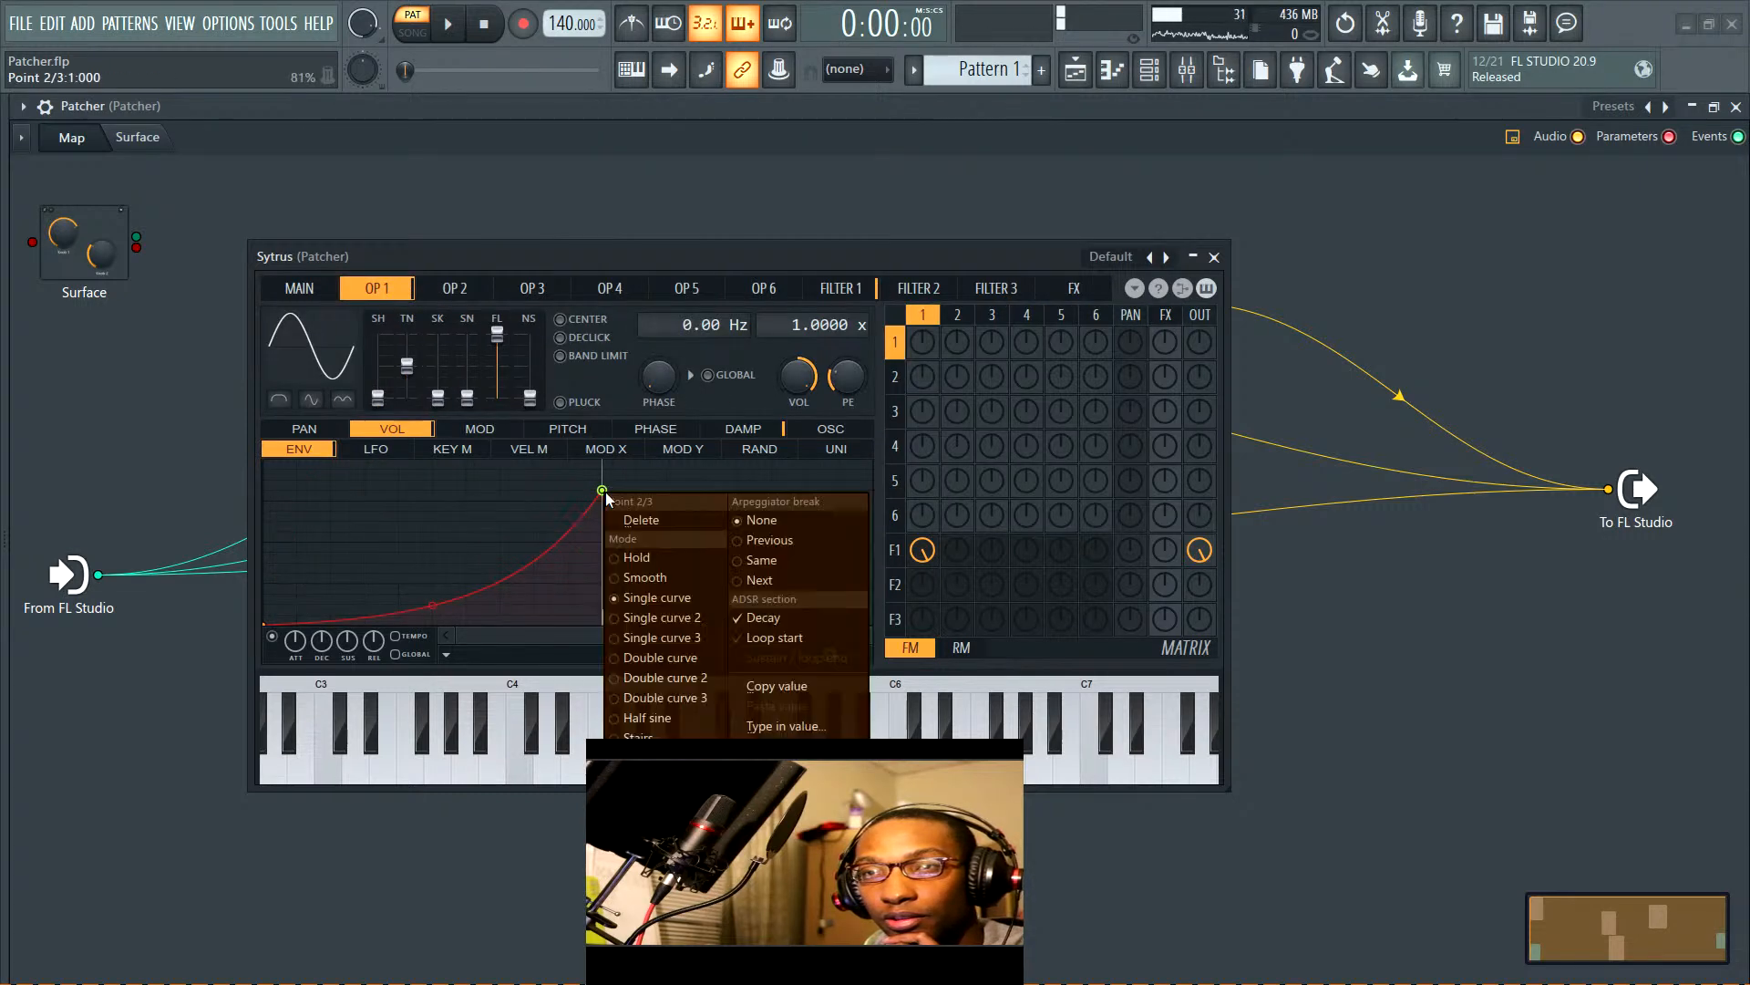
left_click(742, 638)
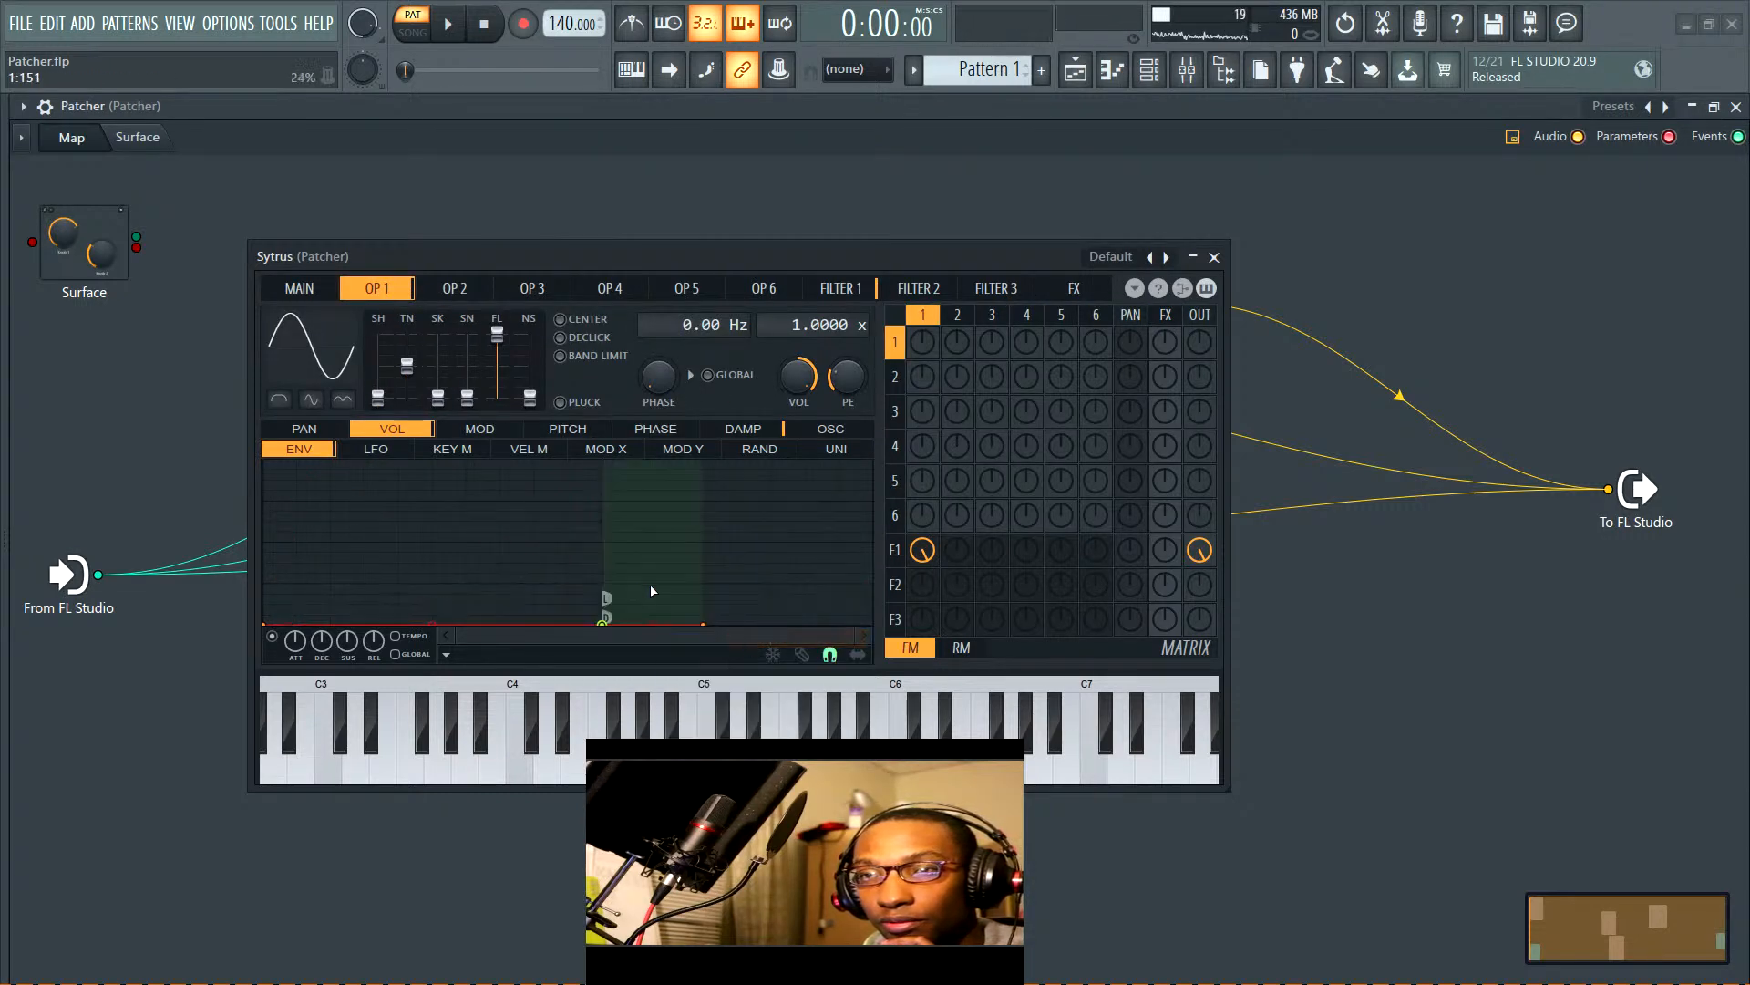
right_click(603, 623)
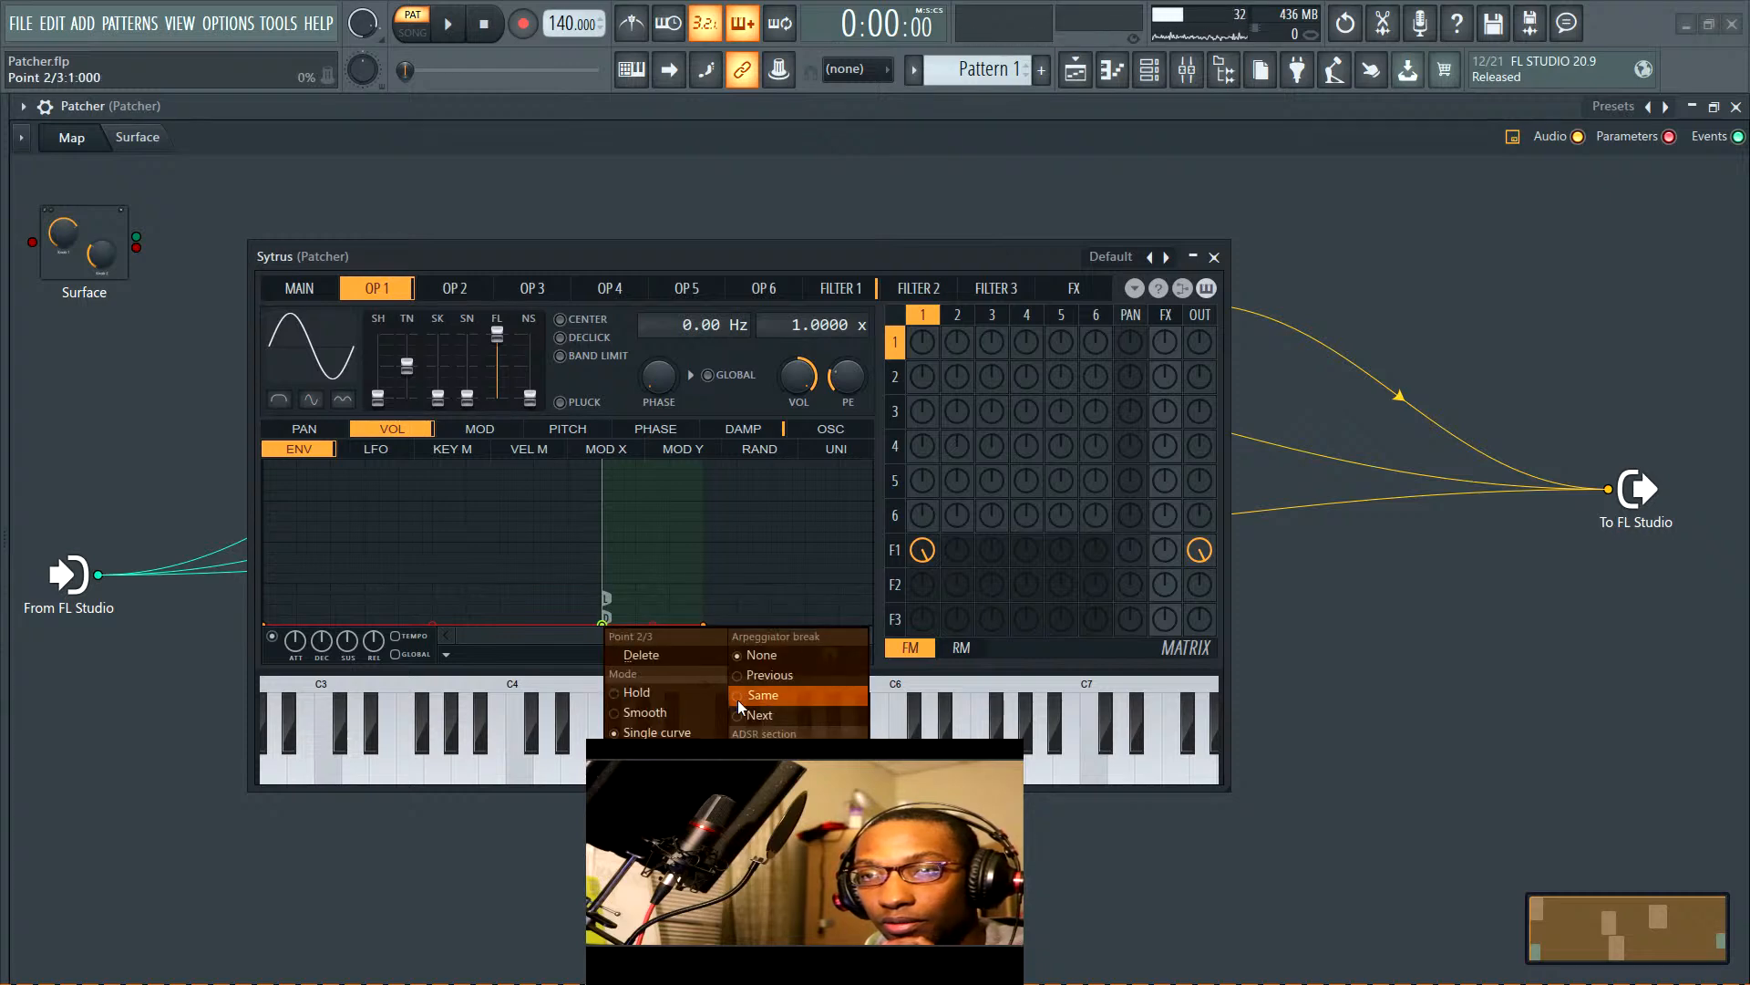
left_click(764, 753)
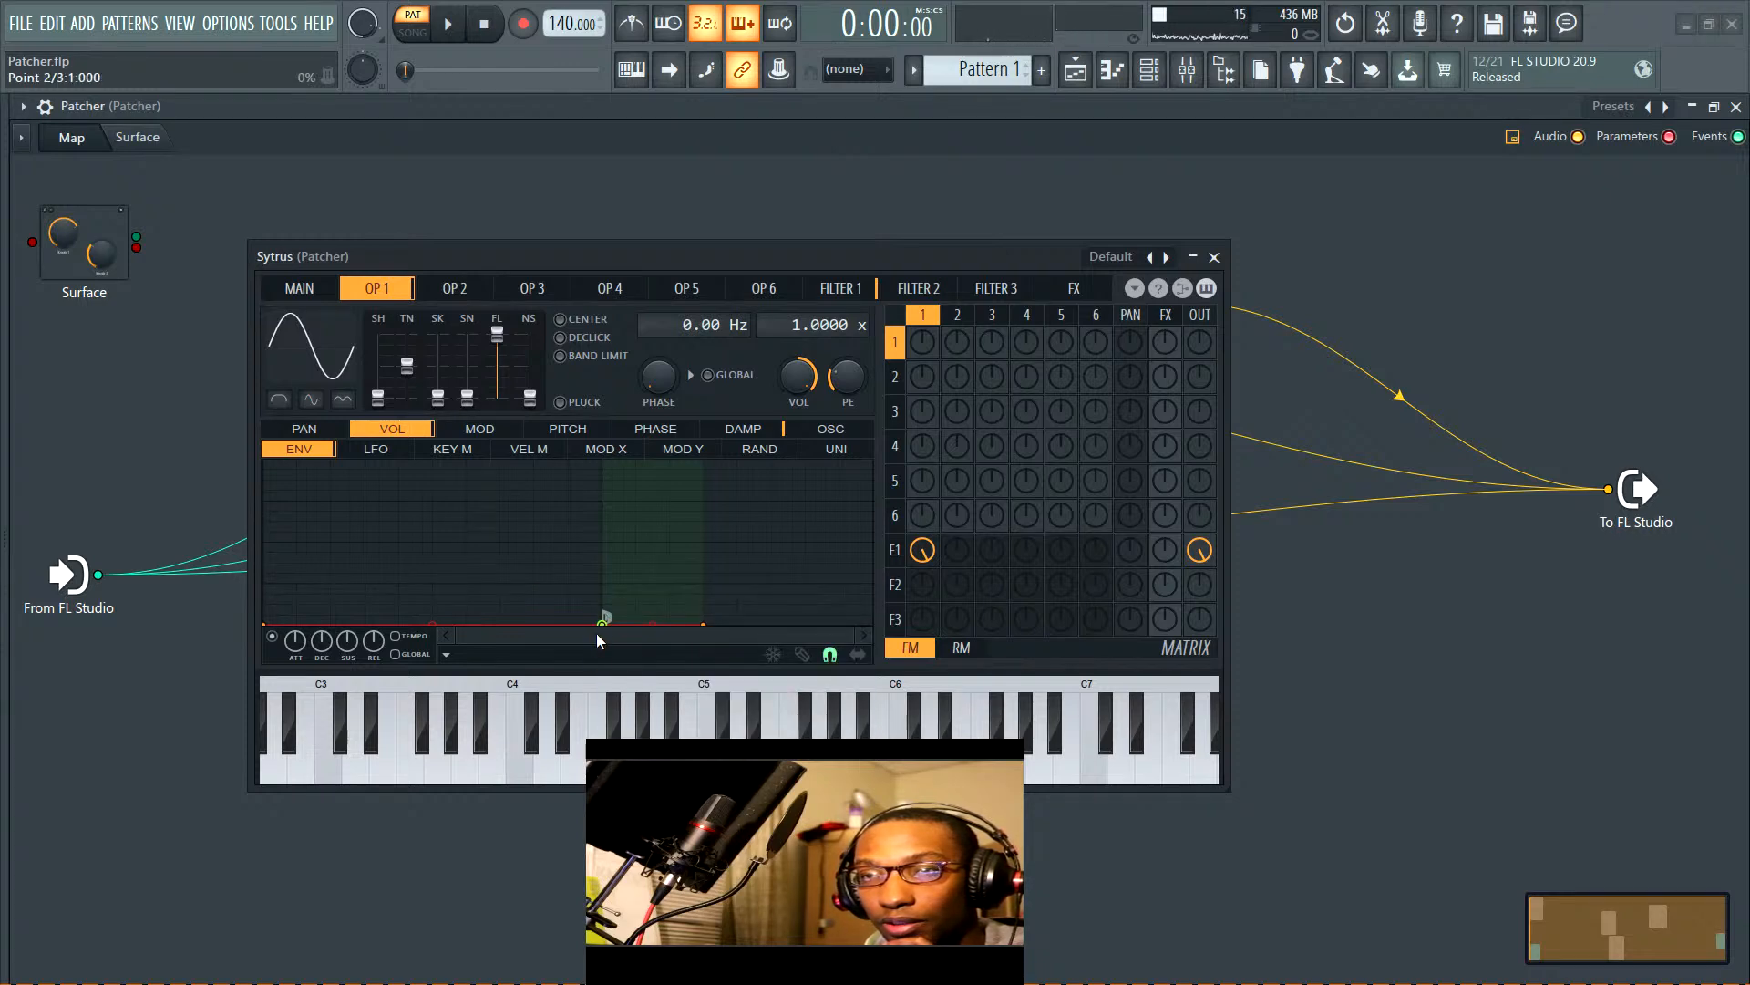
Raise the looped section of OP 1's volume envelope to 69% and add an end point at 1:500 with an ADSR section marker
left_click_drag(604, 624, 601, 512)
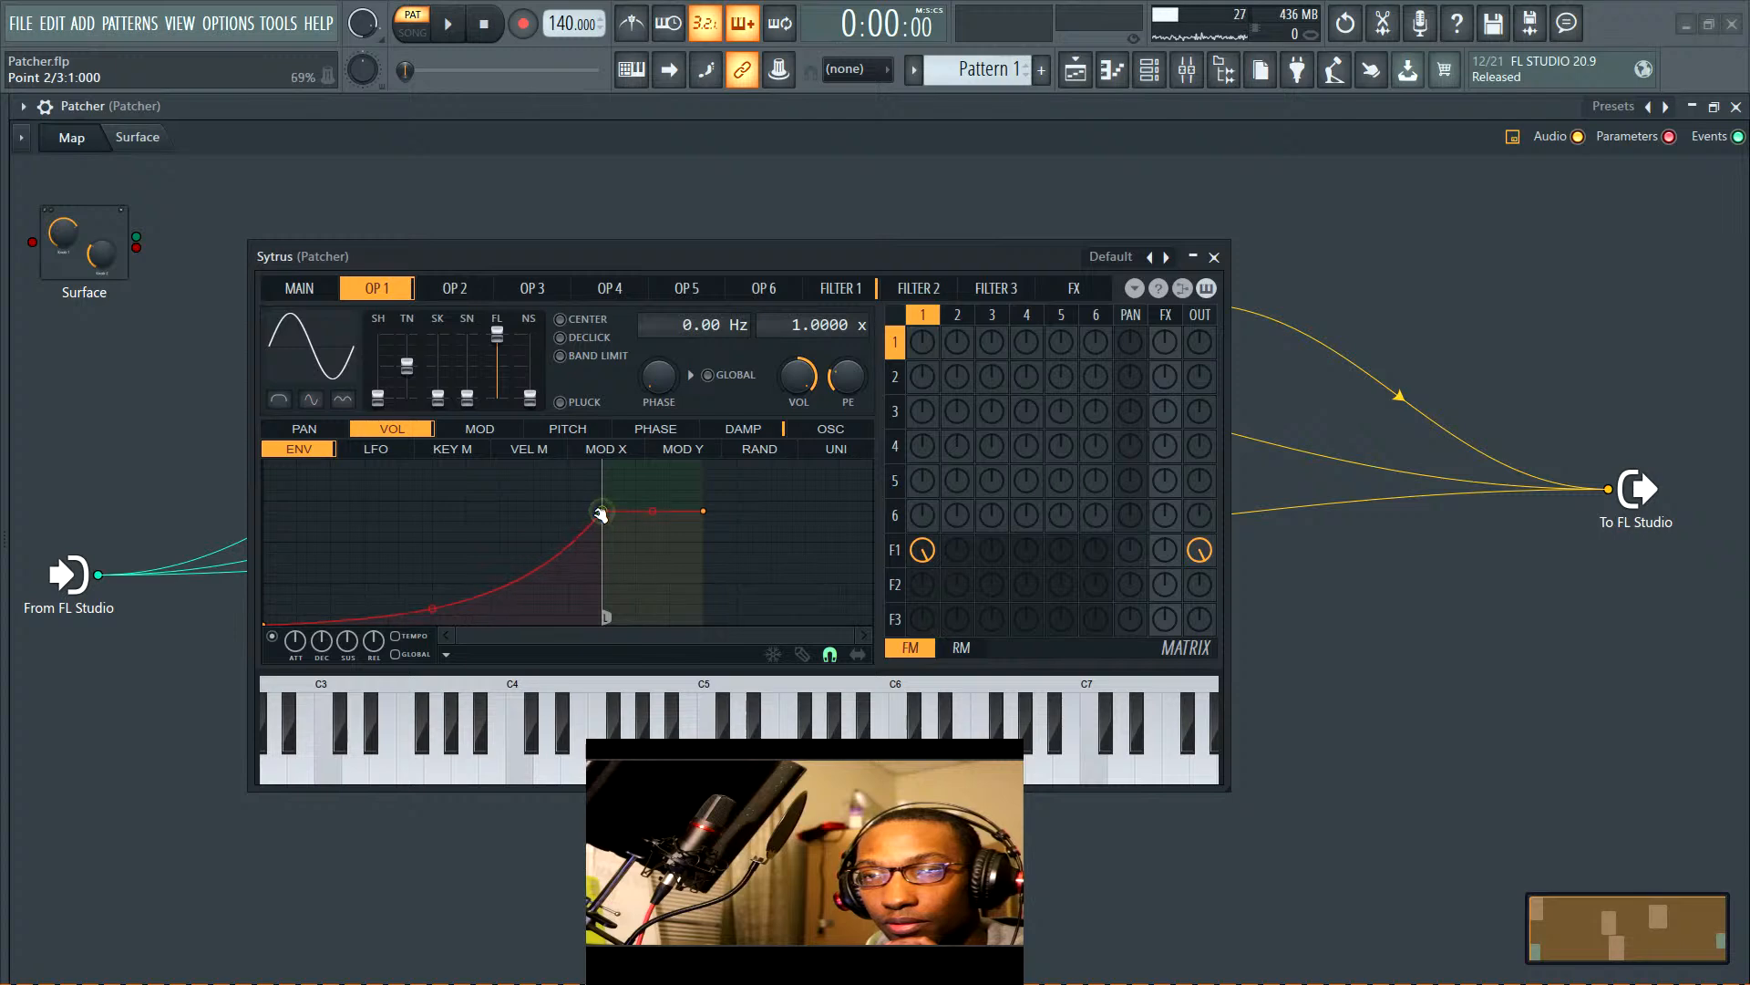
right_click(770, 593)
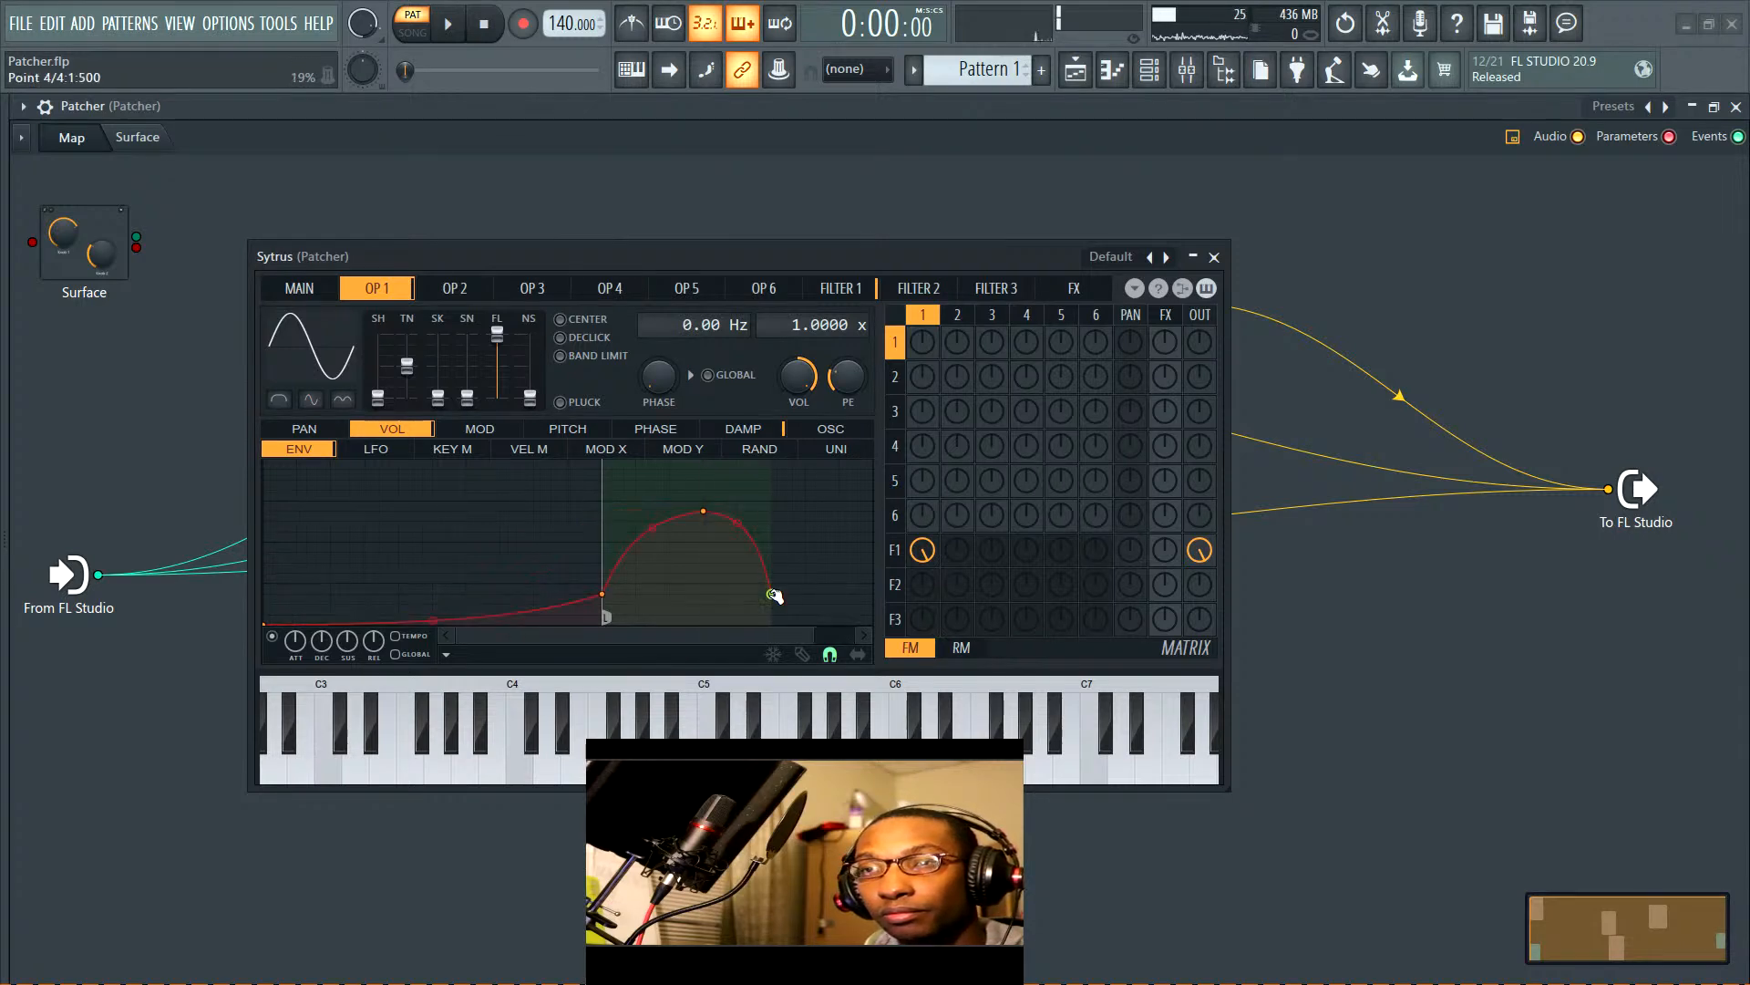
right_click(772, 595)
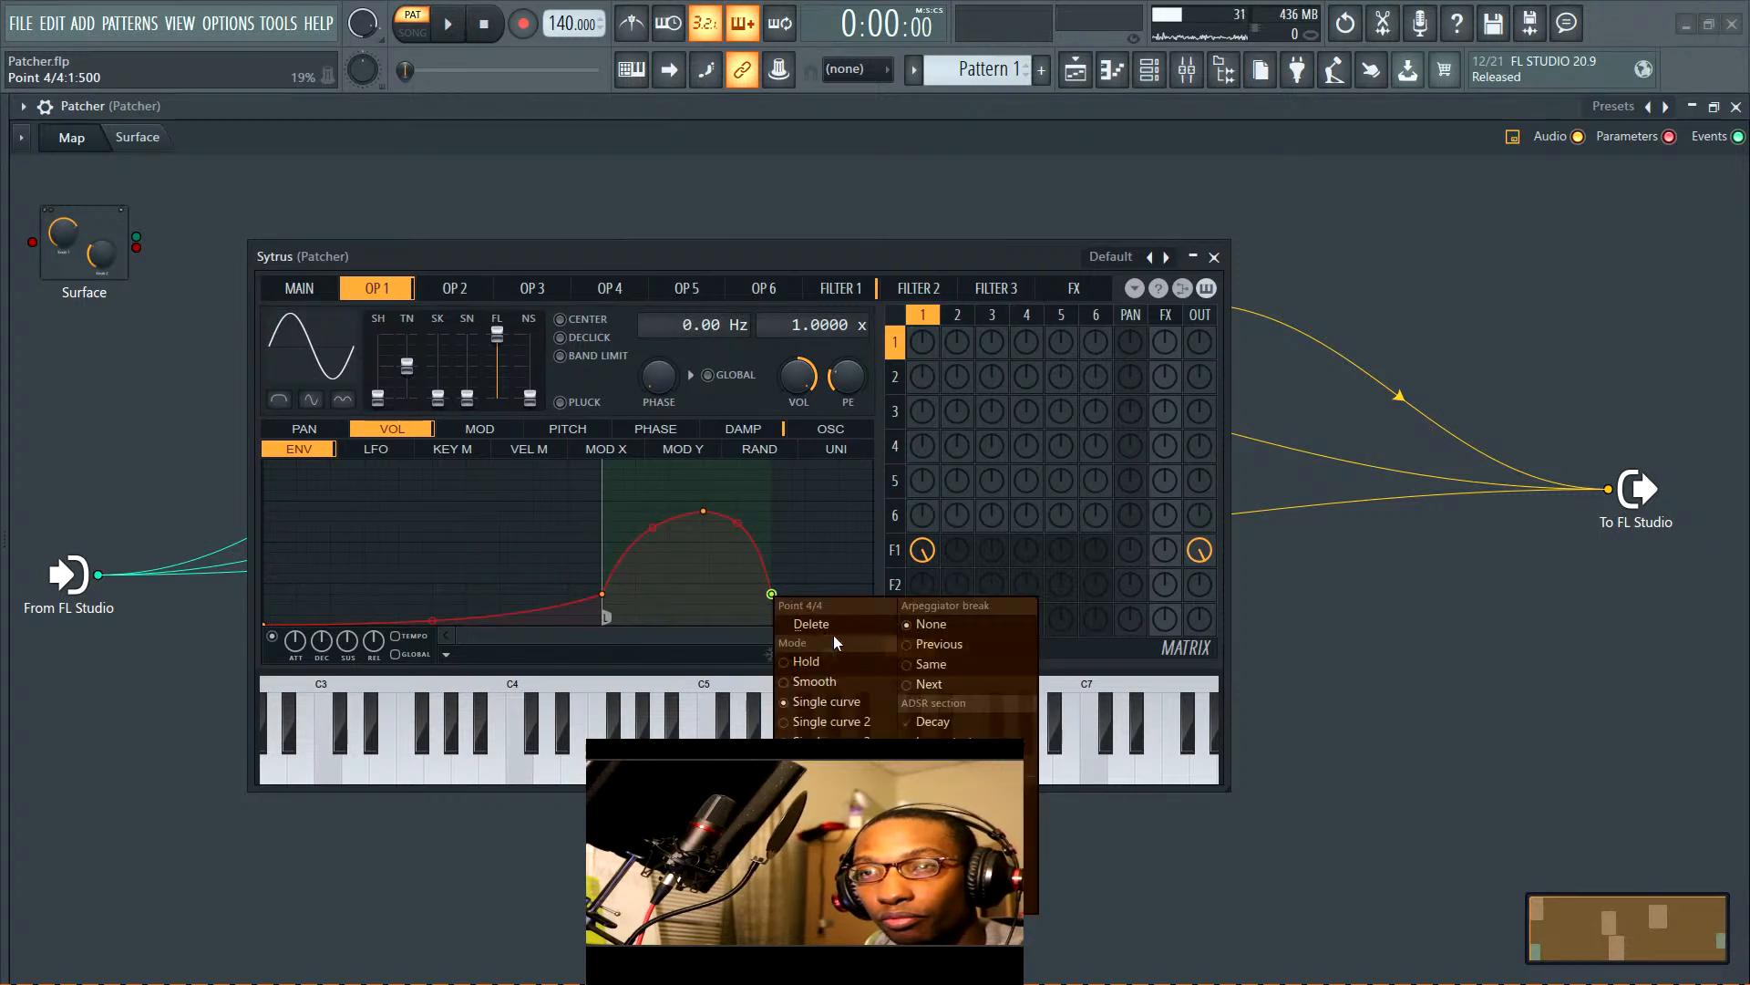
left_click(948, 722)
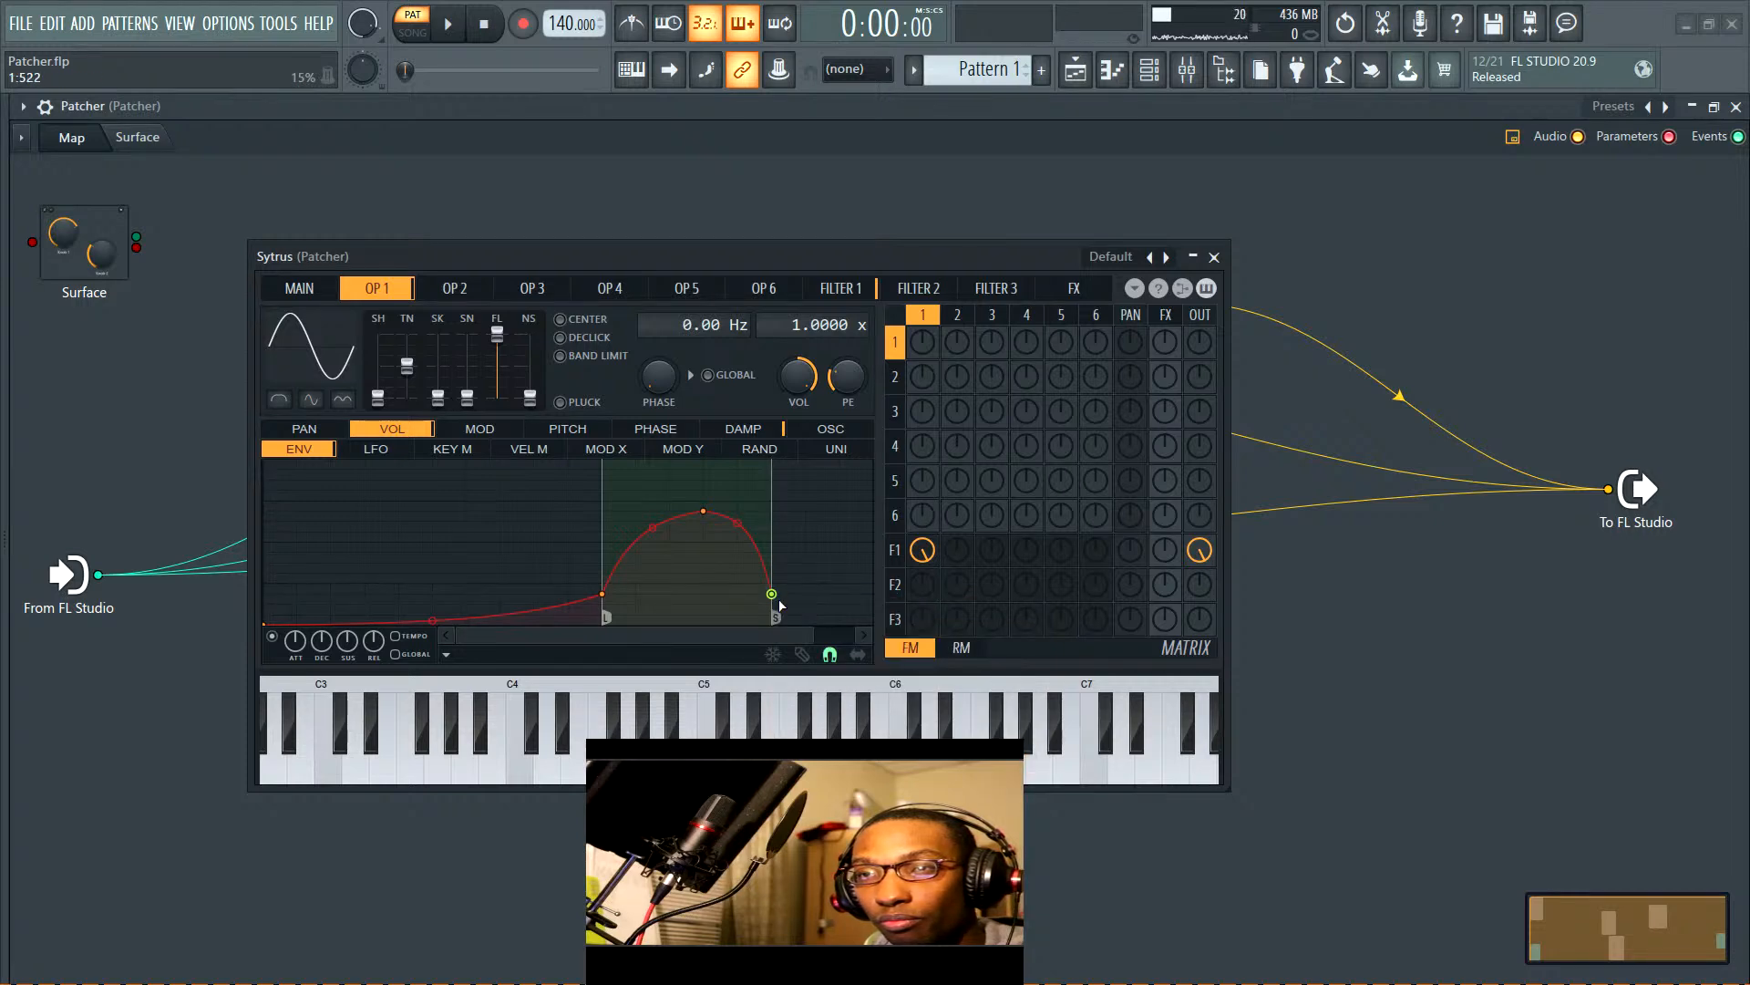
Raise the loop's start and end points in OP 1's volume envelope to just below the middle peak, and audition it with notes
left_click_drag(771, 593, 773, 622)
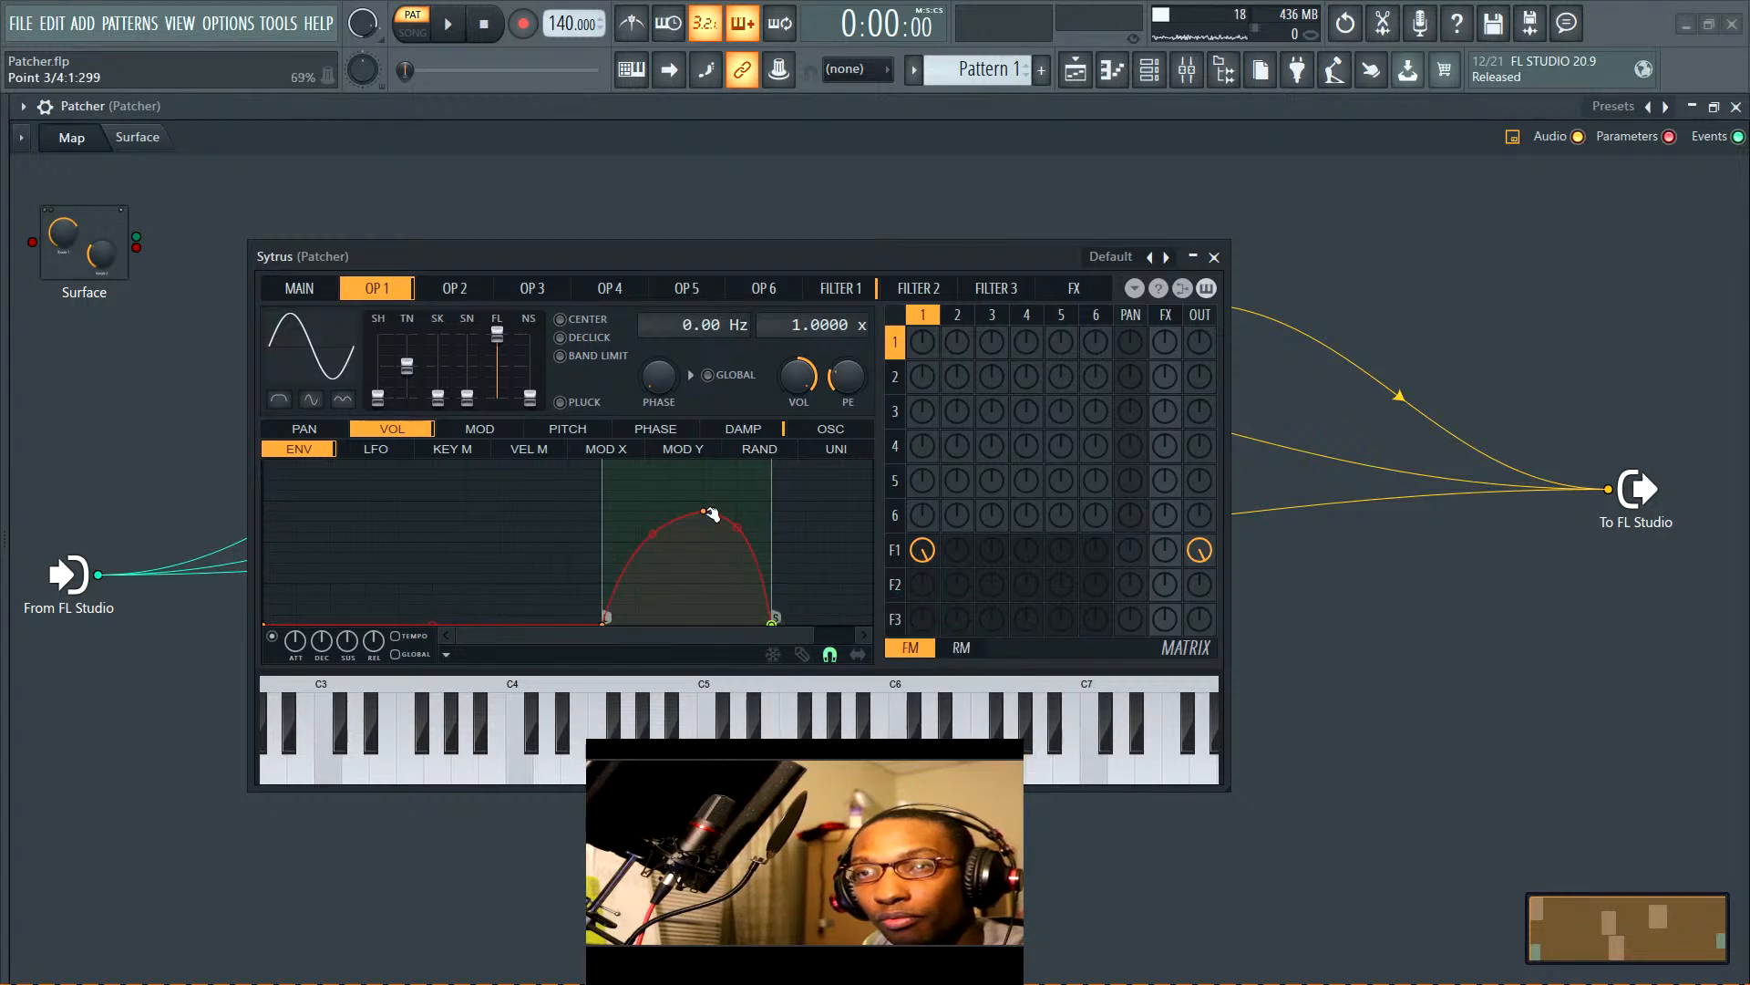
key("q")
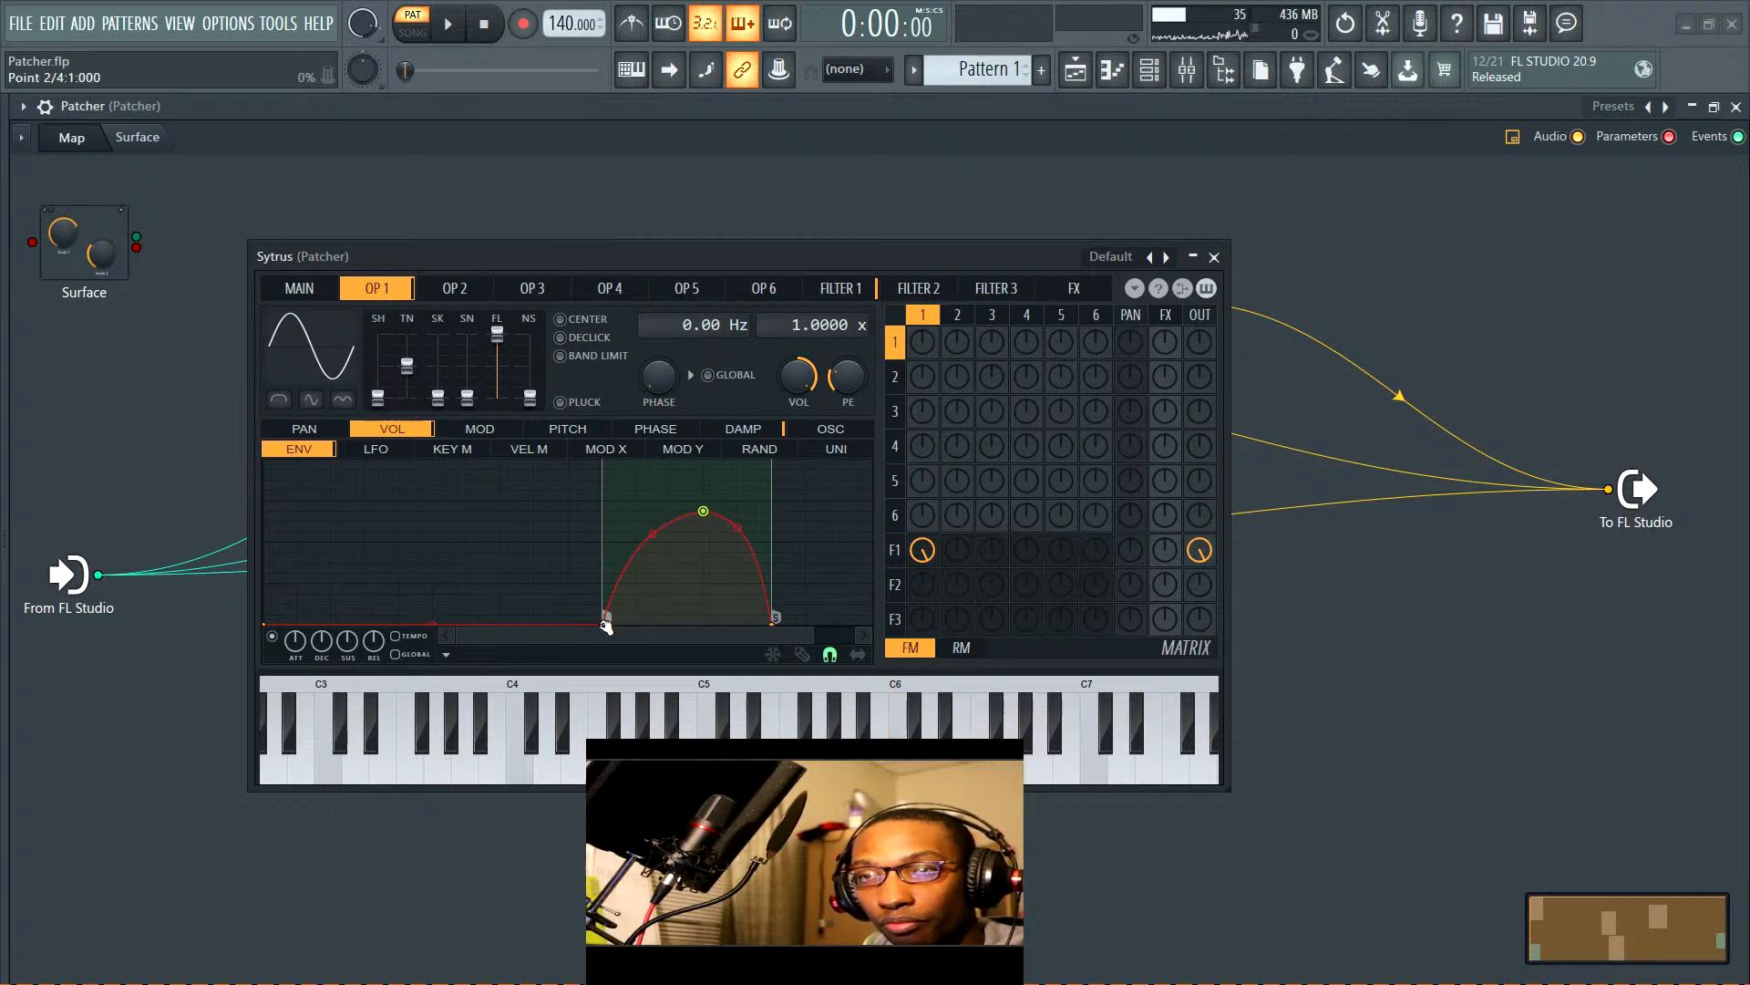
left_click_drag(606, 617, 597, 529)
key("q")
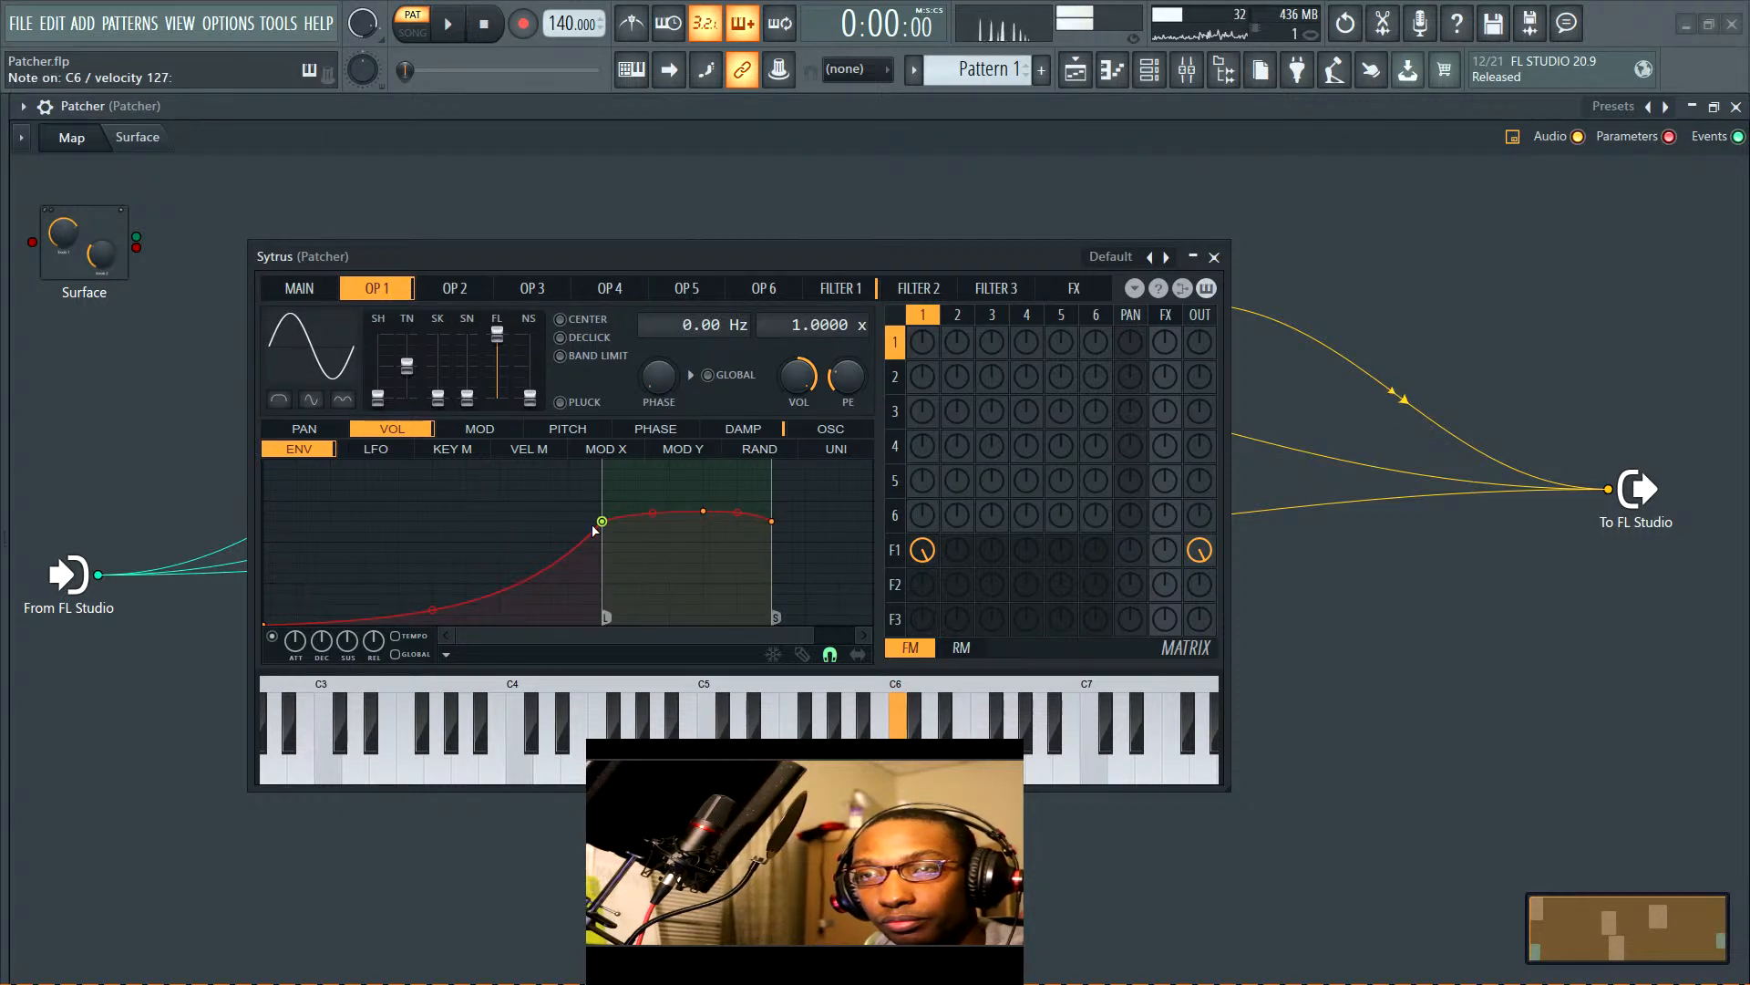
key("t")
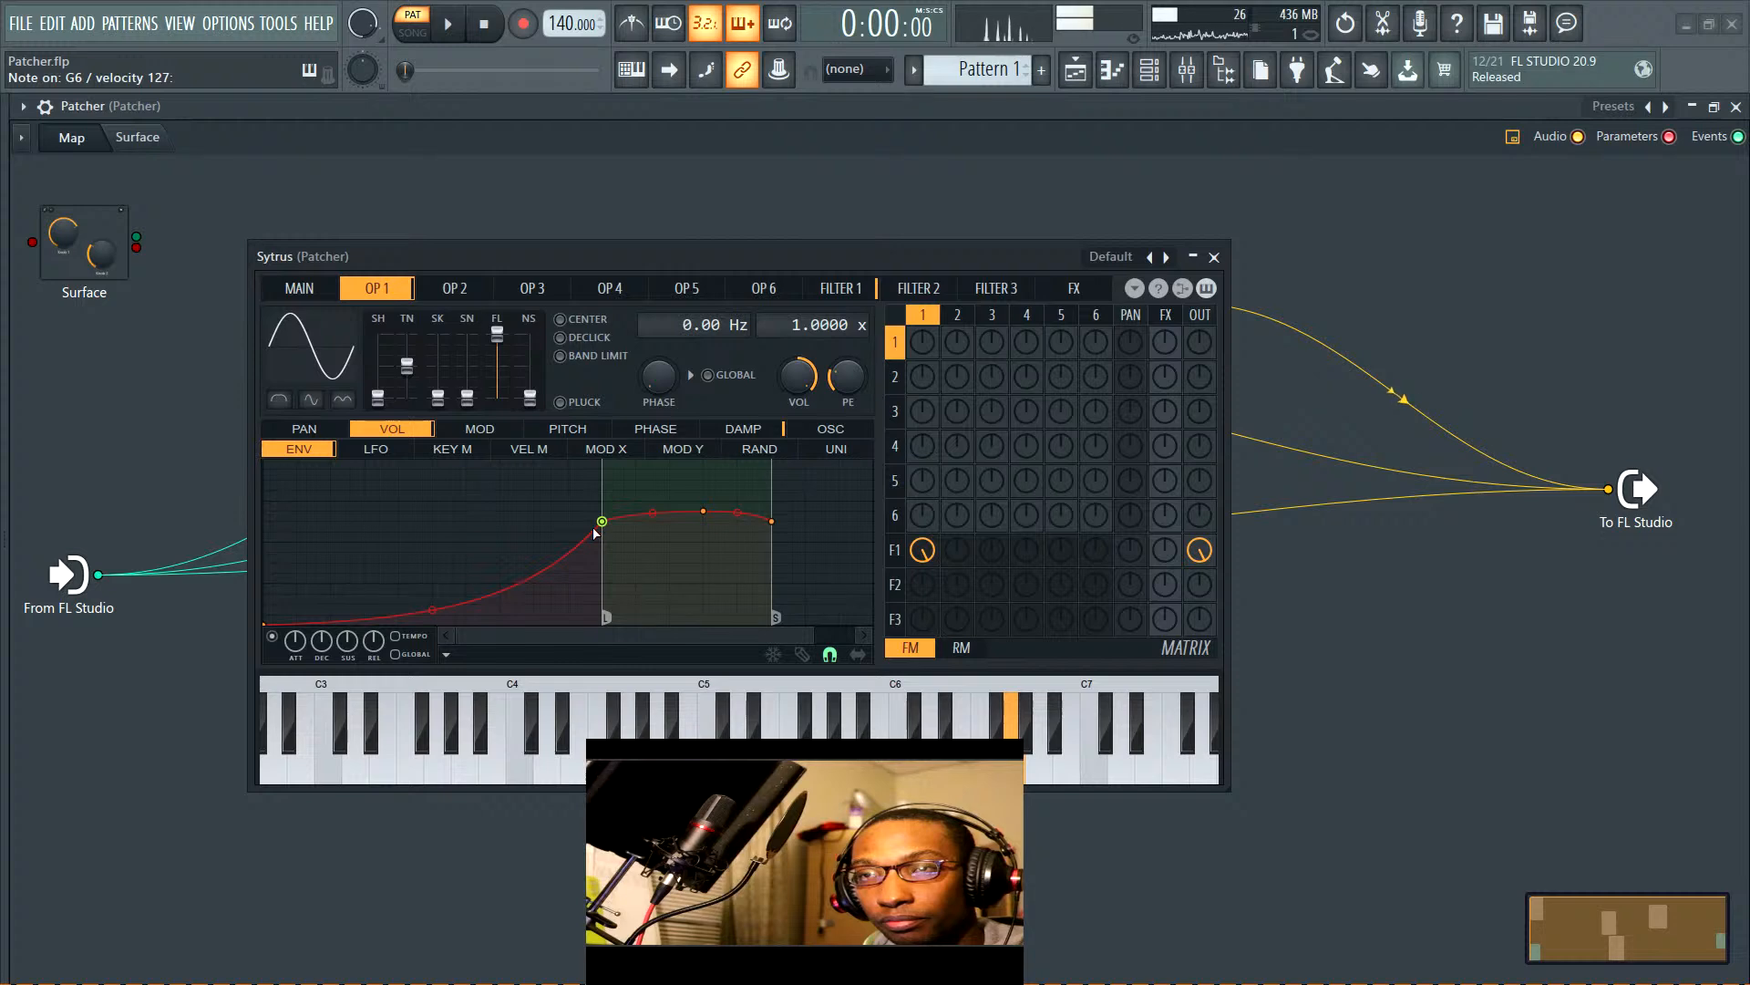
key("e")
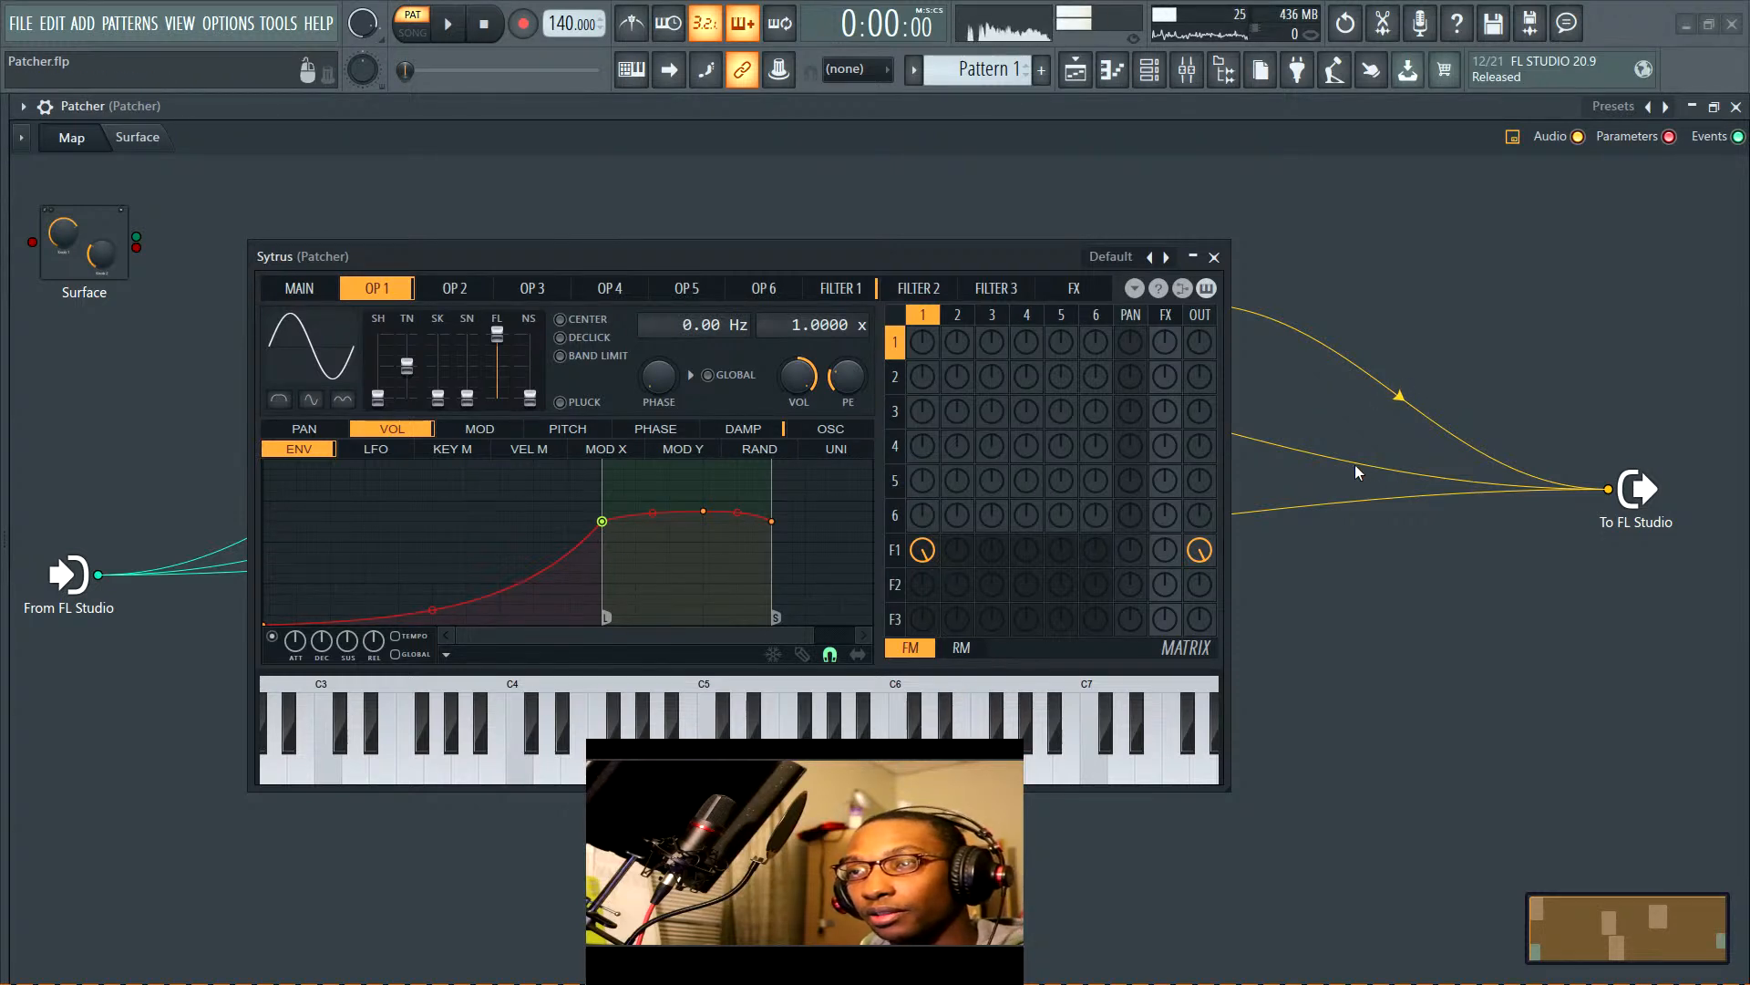
Add frequency modulation from operator 2 to operator 1 in the Sytrus matrix and slightly lower the master level
left_click(956, 319)
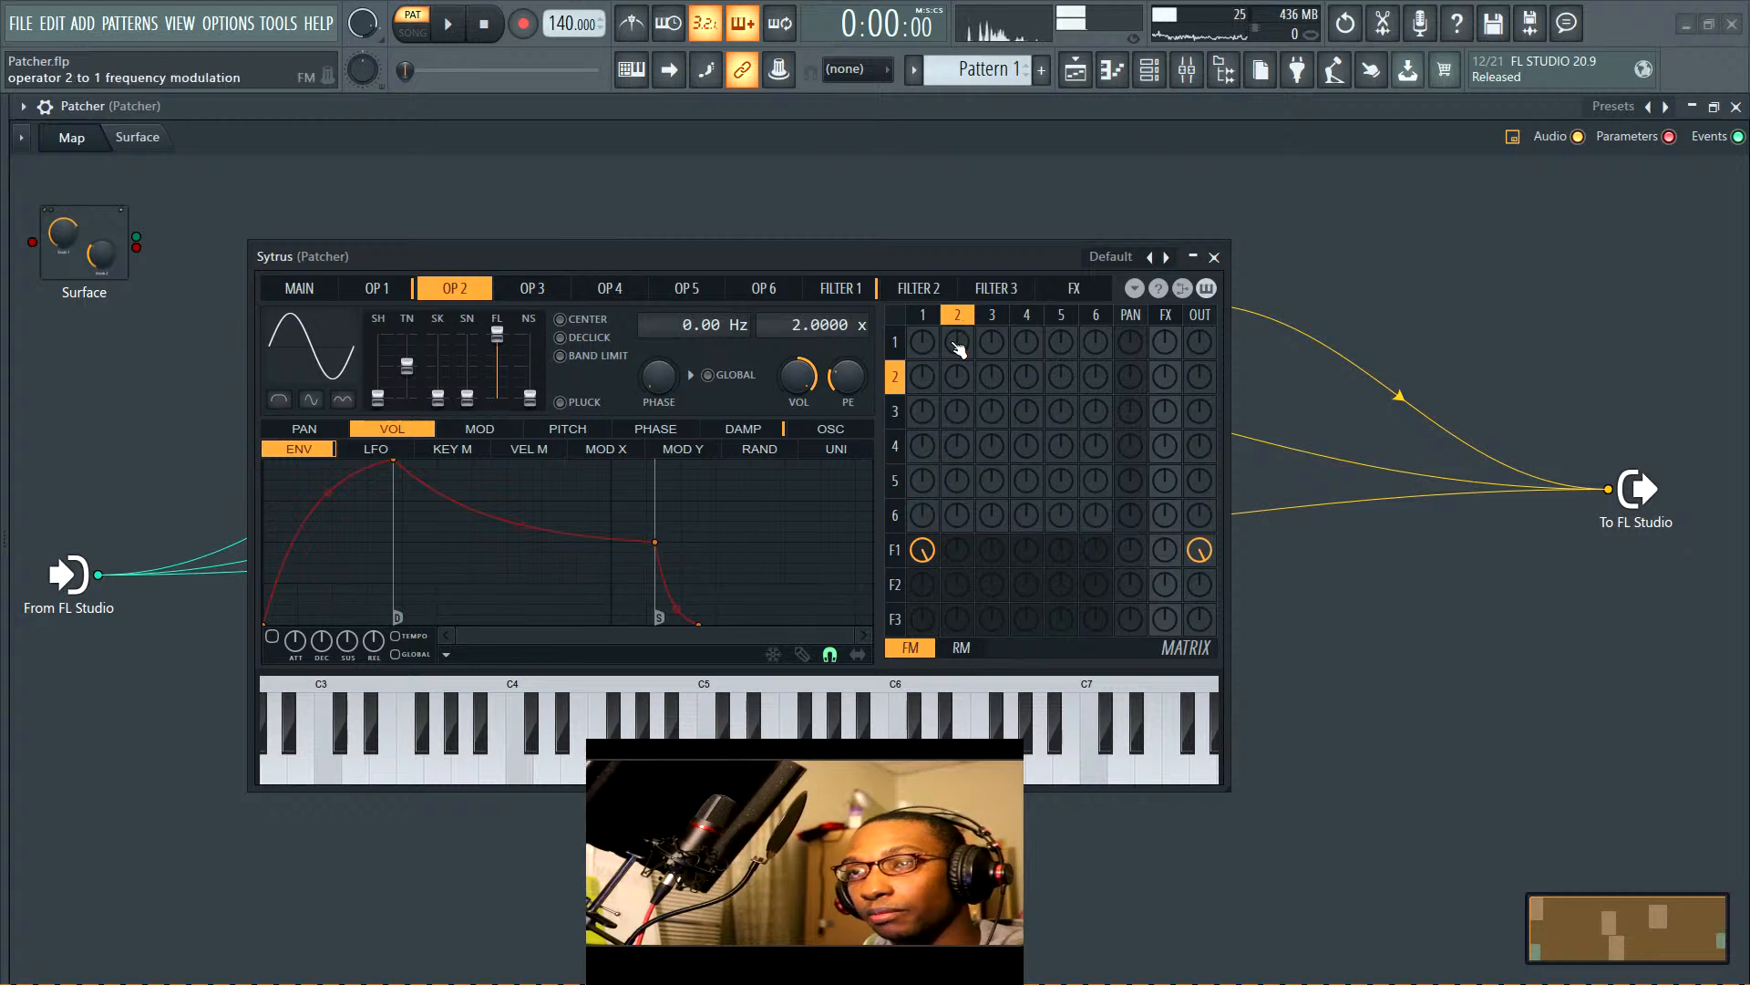
left_click_drag(959, 349, 959, 329)
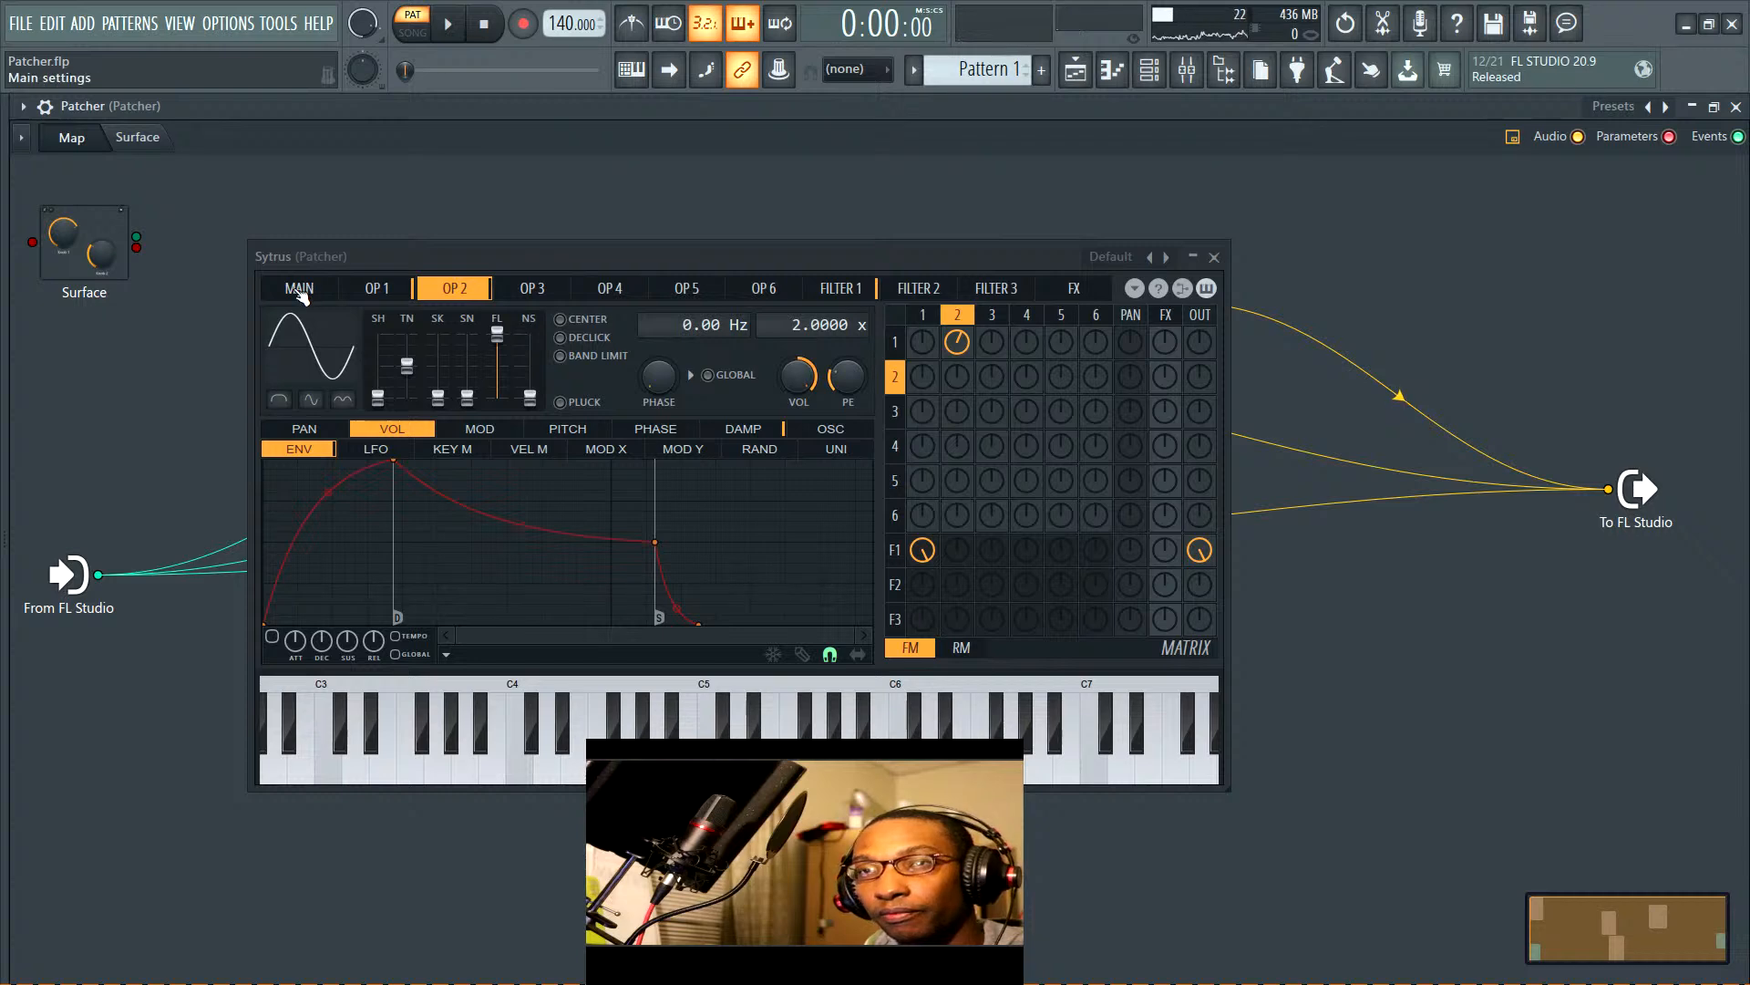
left_click(300, 290)
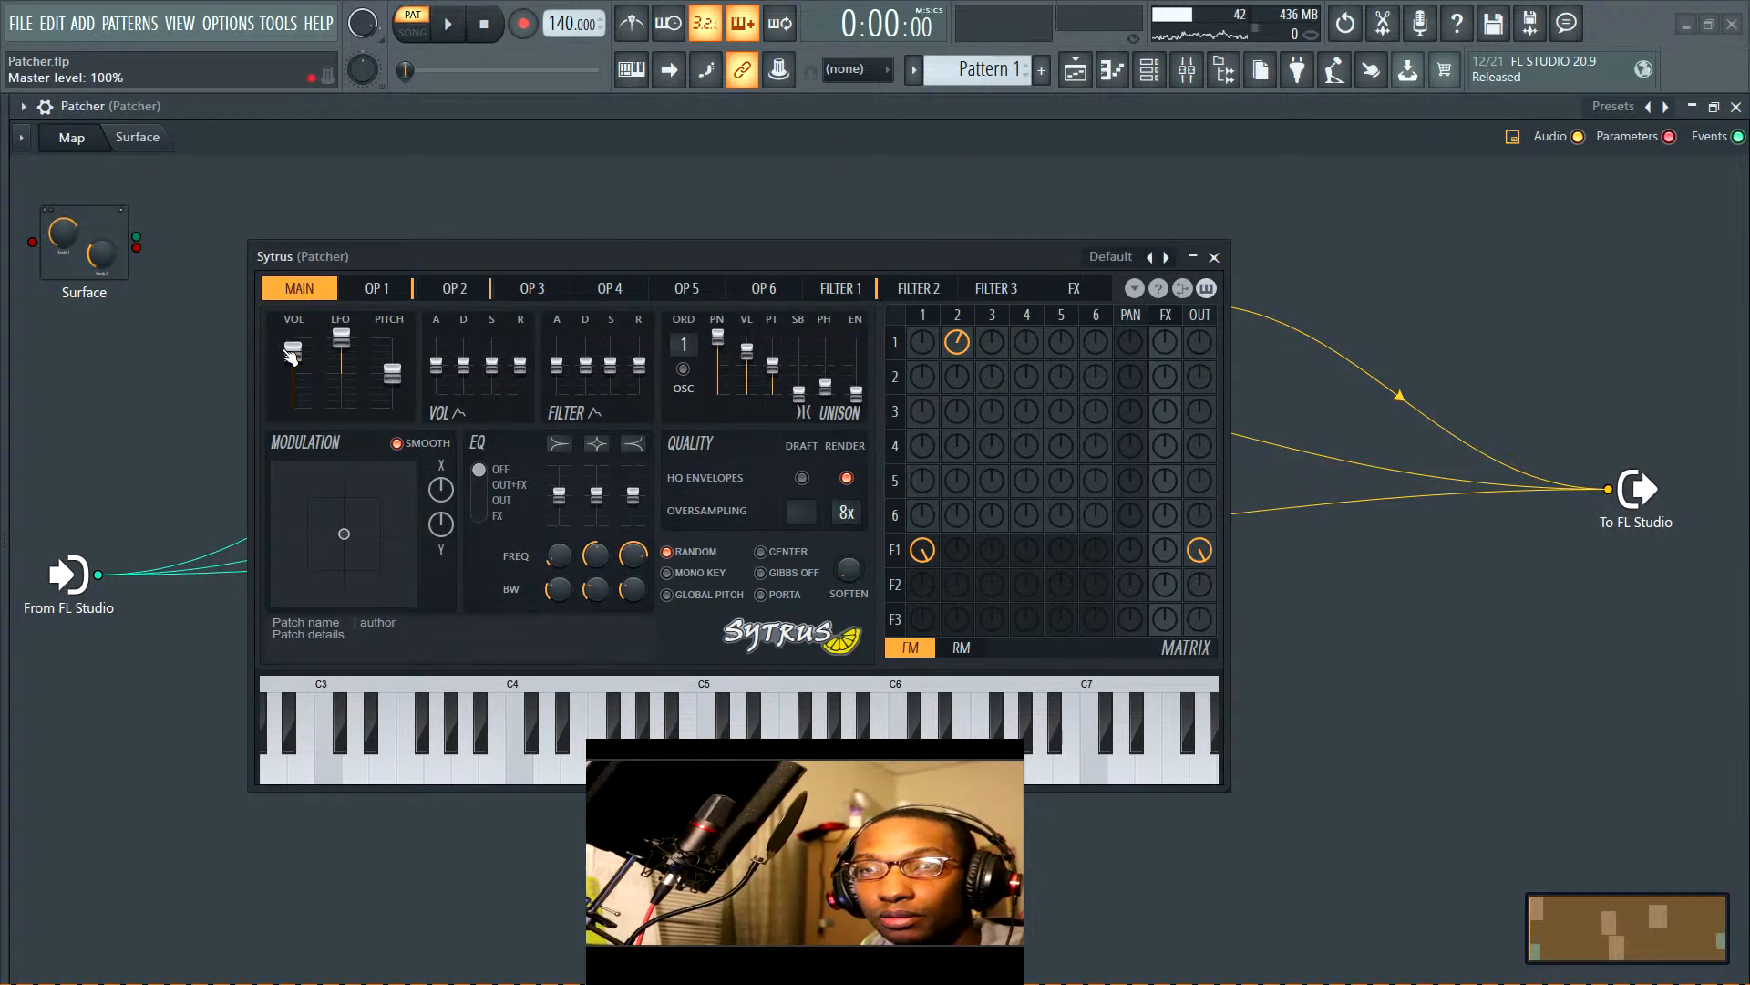
left_click_drag(293, 352, 293, 361)
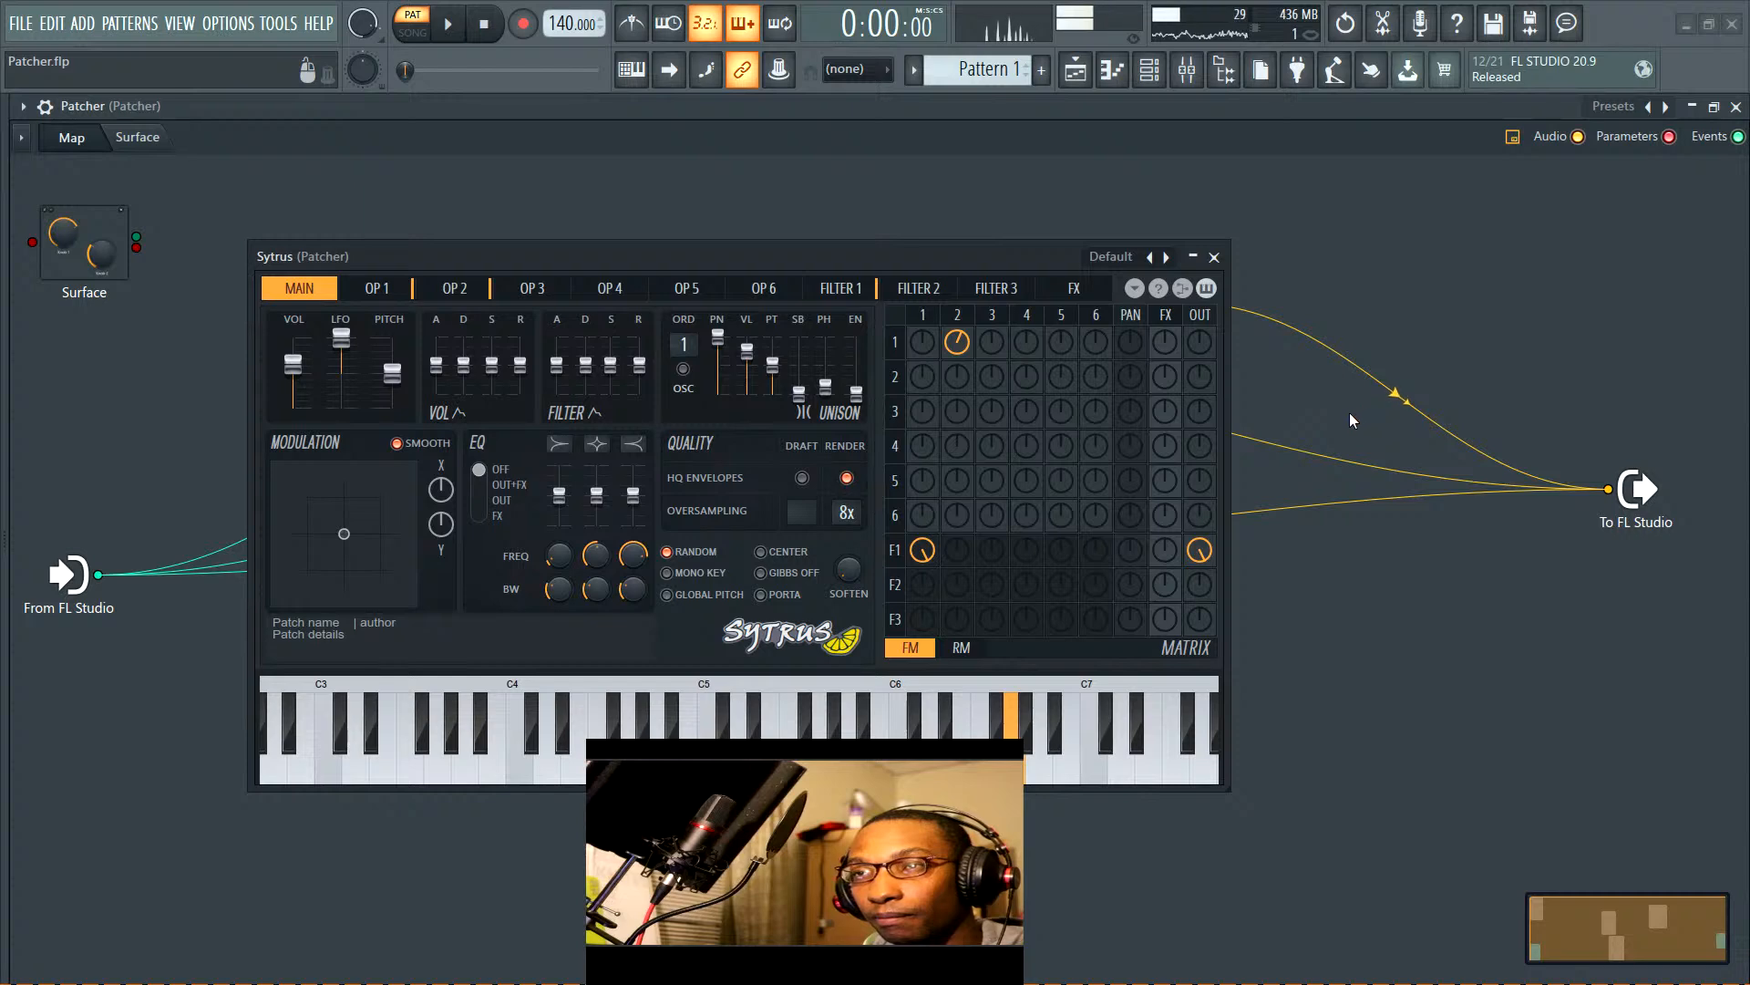
left_click(1214, 257)
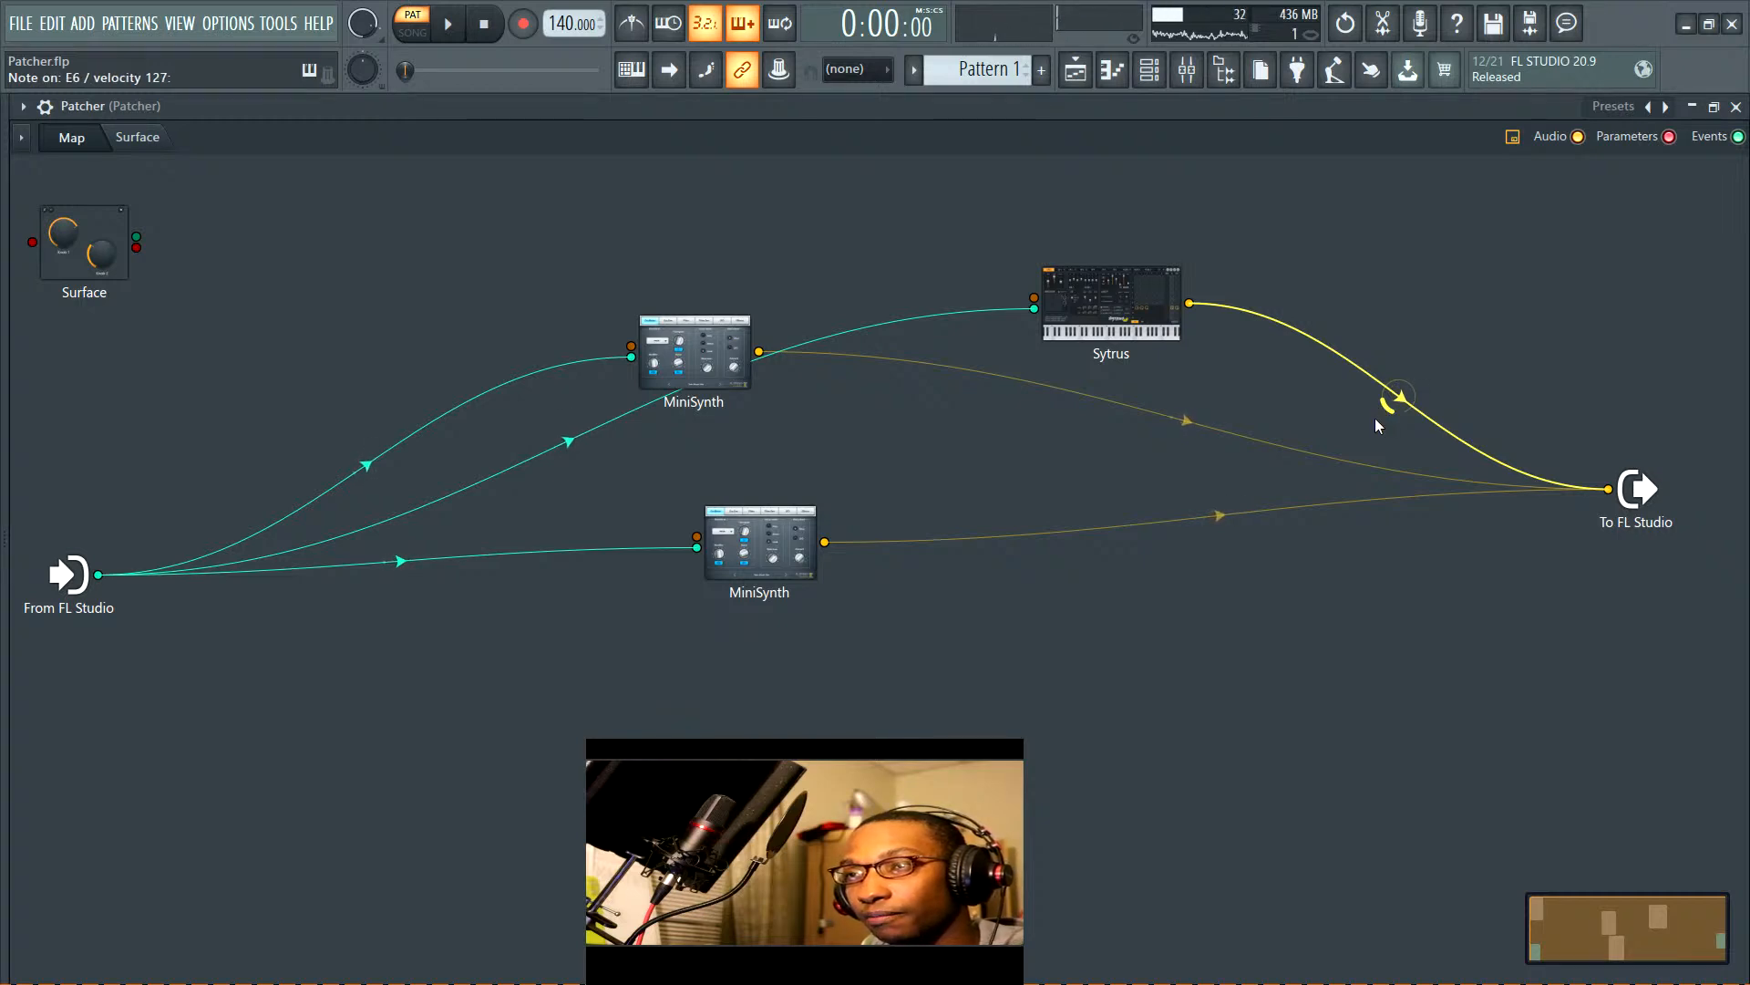
Slightly raise the shape, tension and skew of Sytrus OP 1's waveform
left_click(1112, 313)
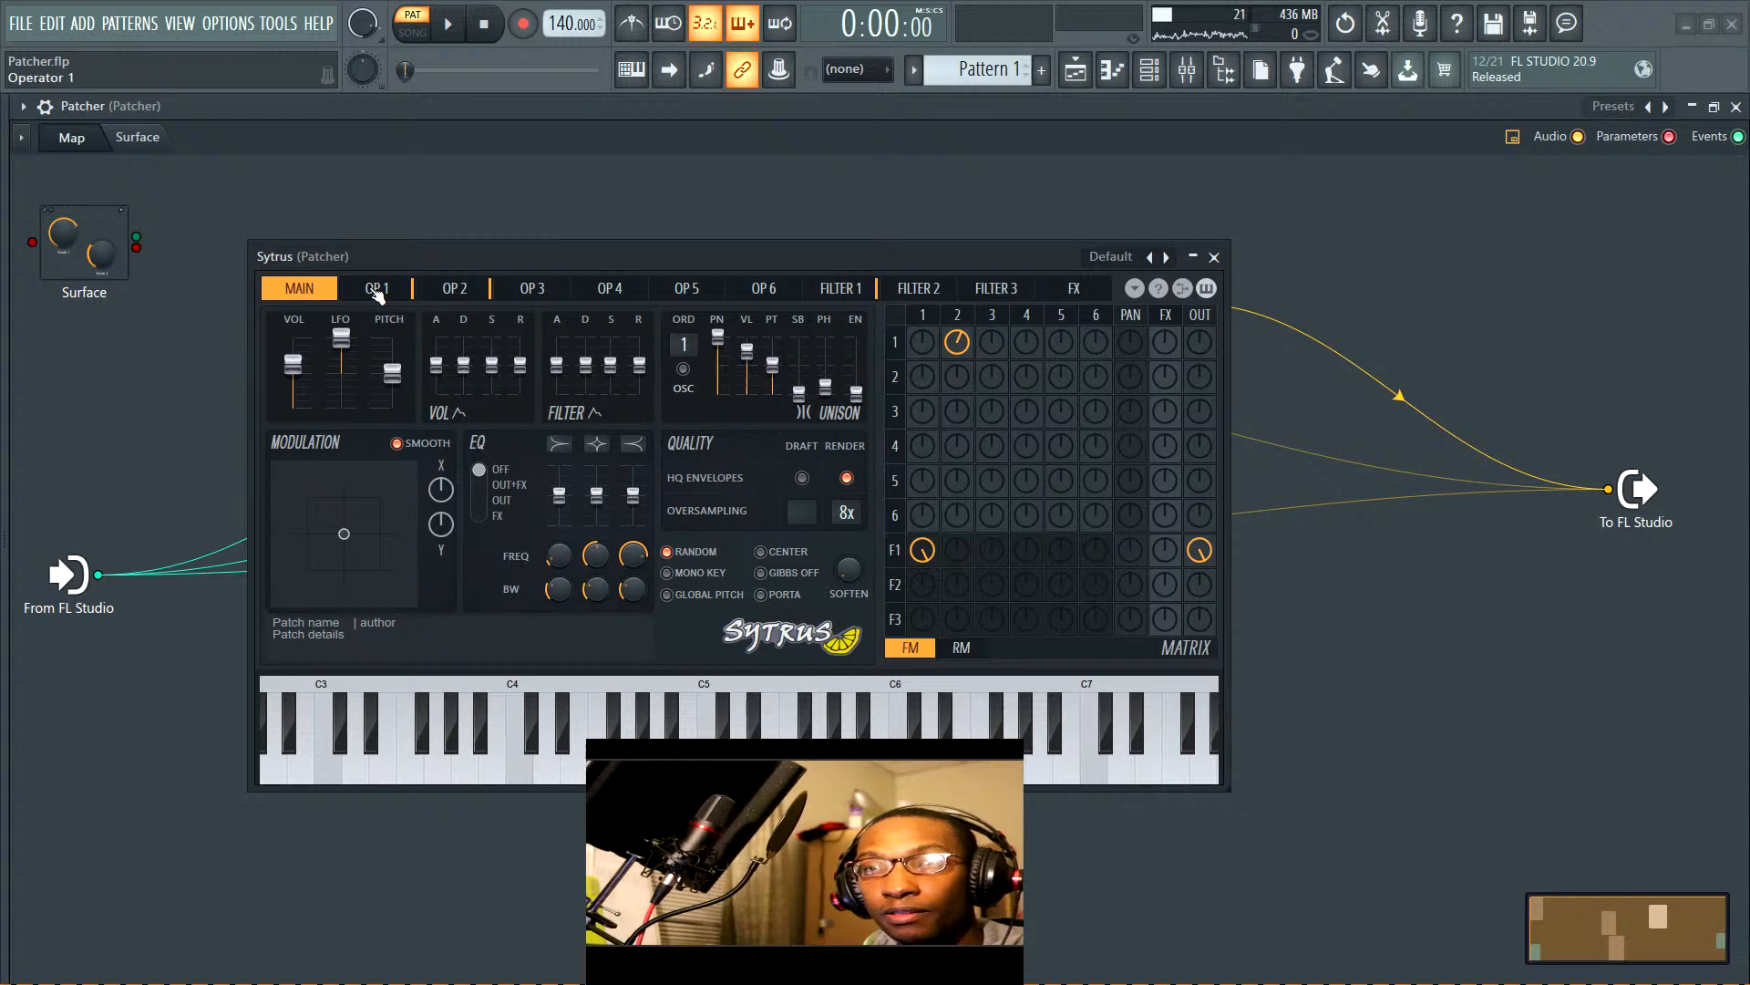
left_click(378, 290)
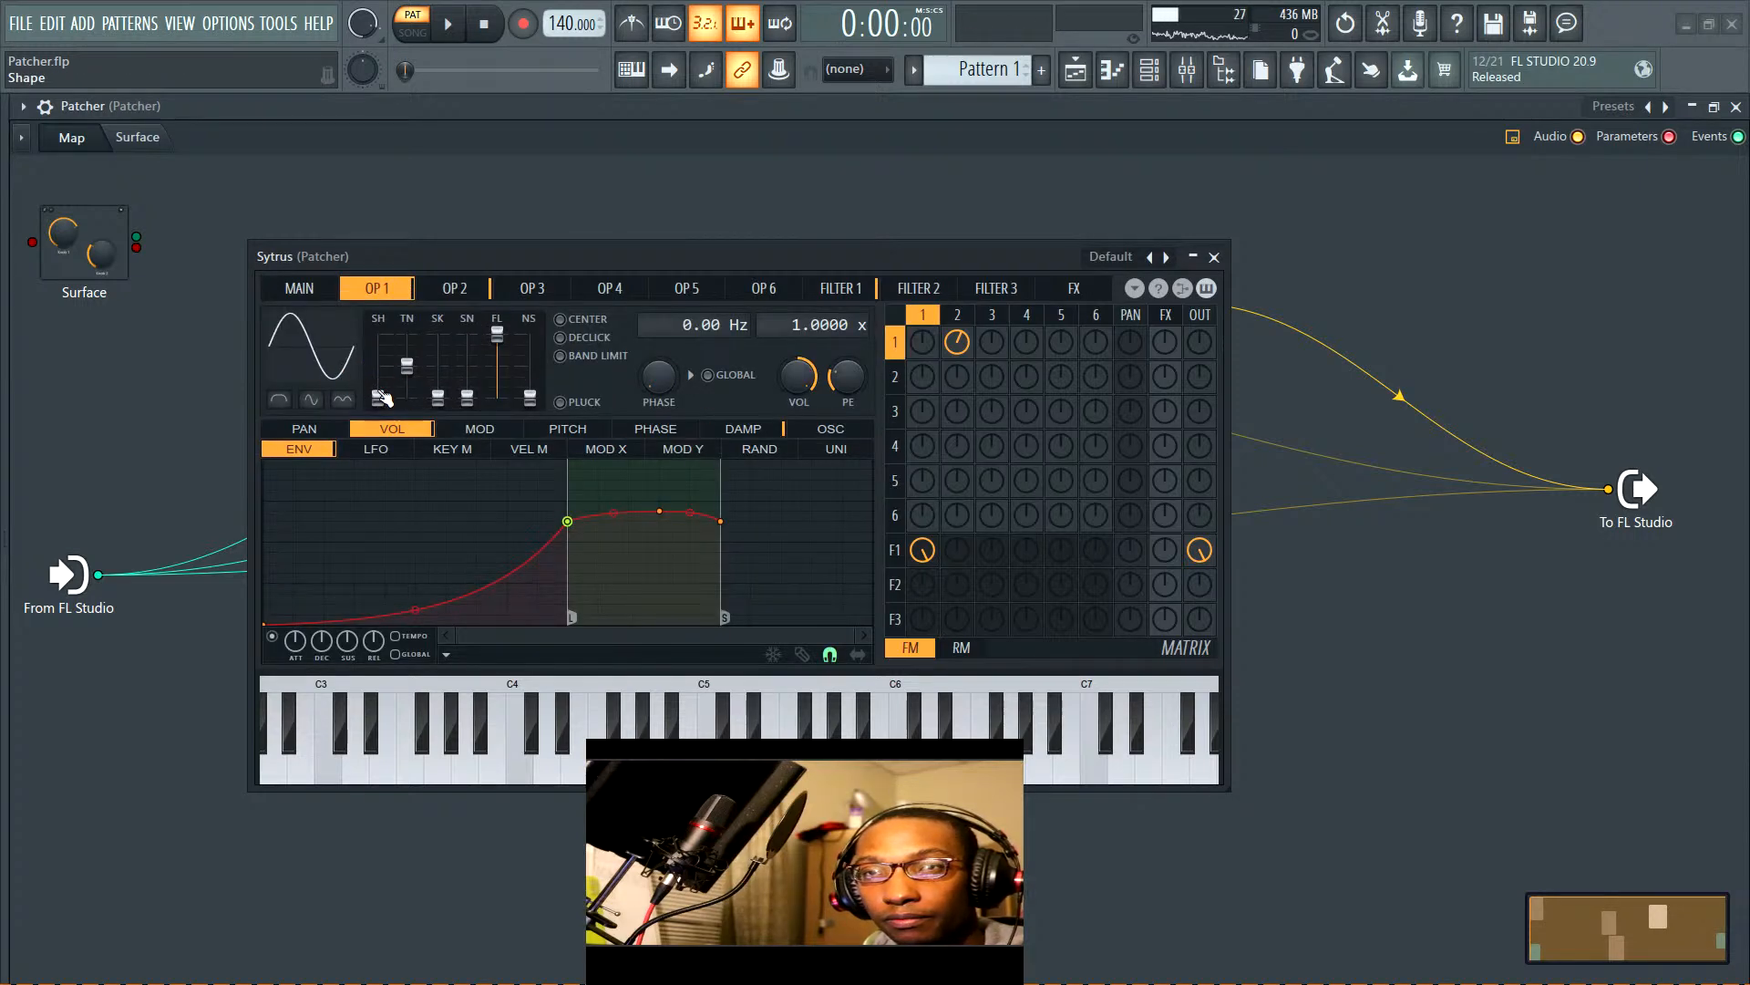
left_click_drag(381, 399, 408, 365)
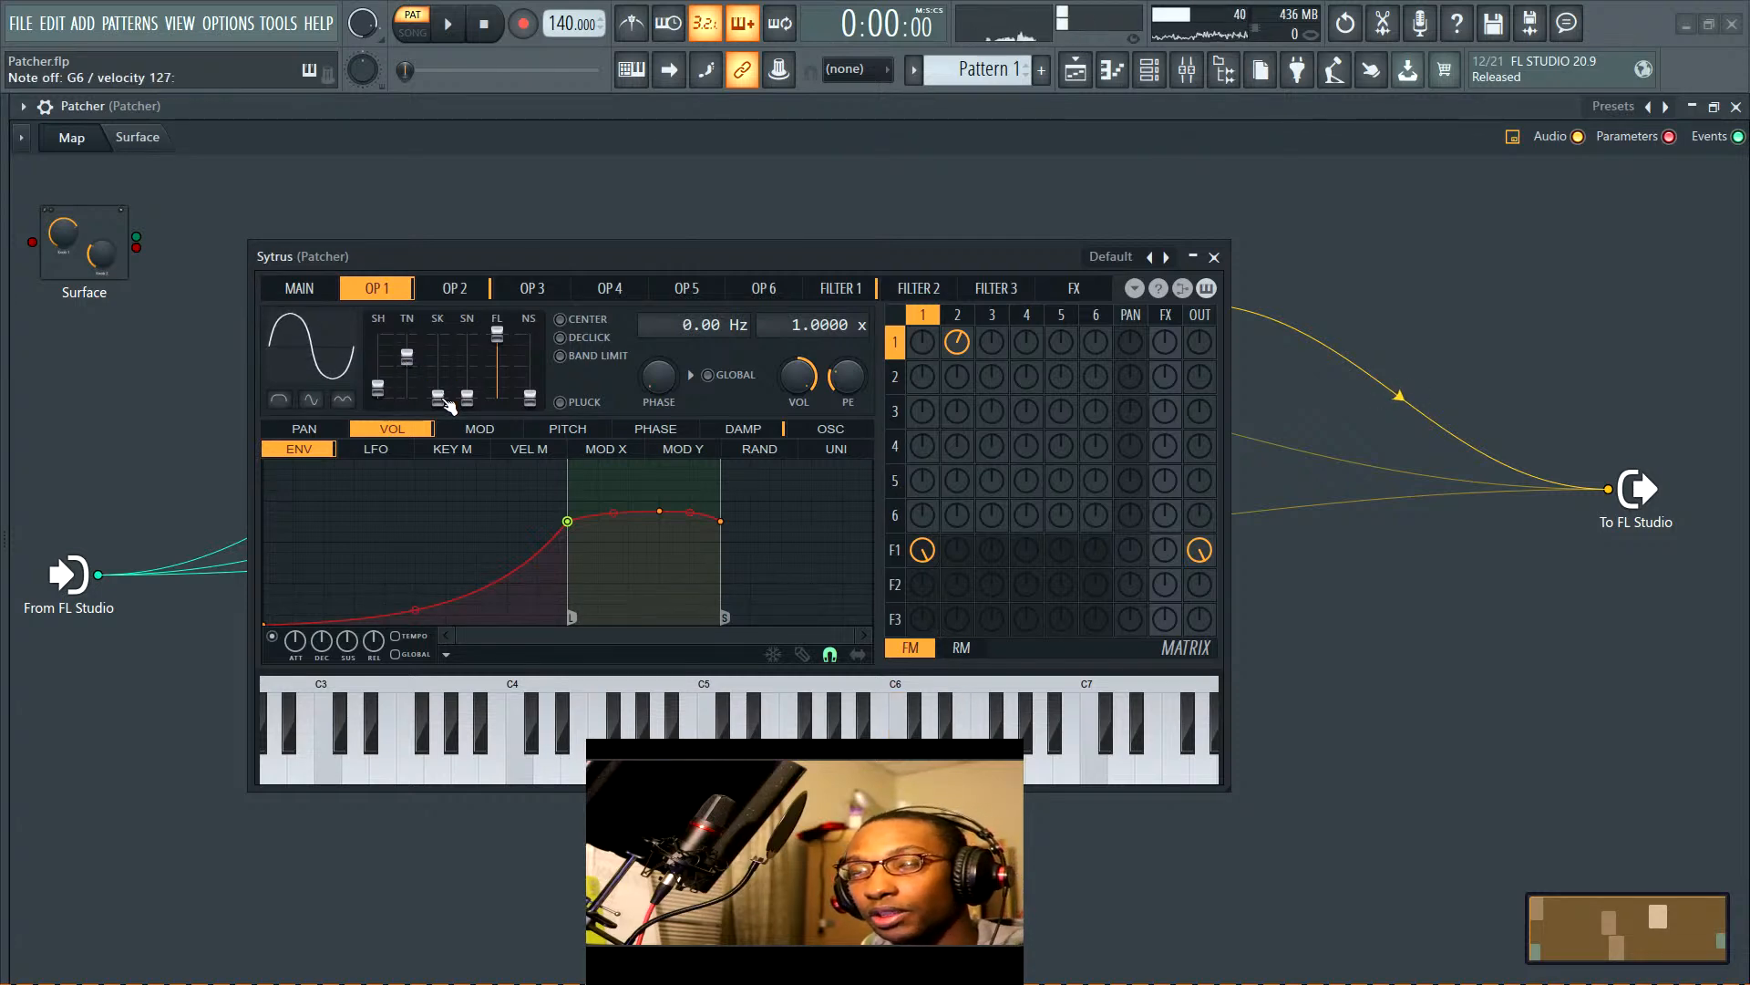
left_click_drag(444, 399, 445, 380)
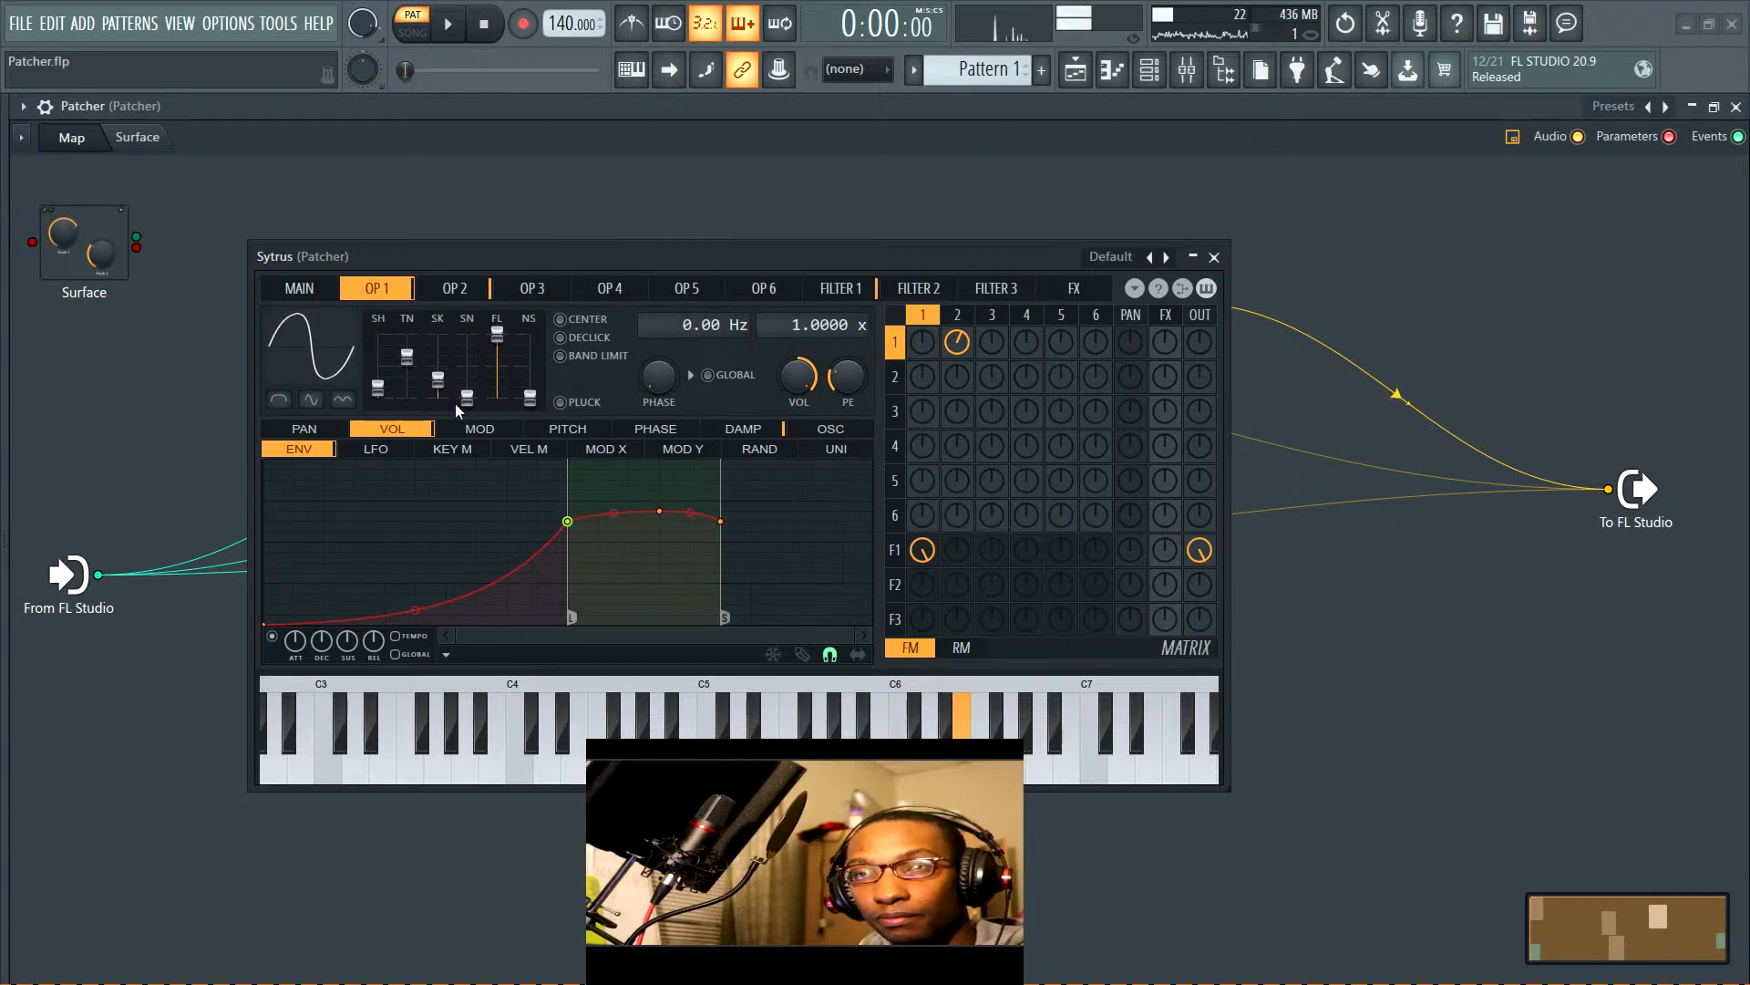
Close Sytrus and fine-tune the level of the upper MiniSynth's audio connection to the FL Studio output
left_click(1220, 260)
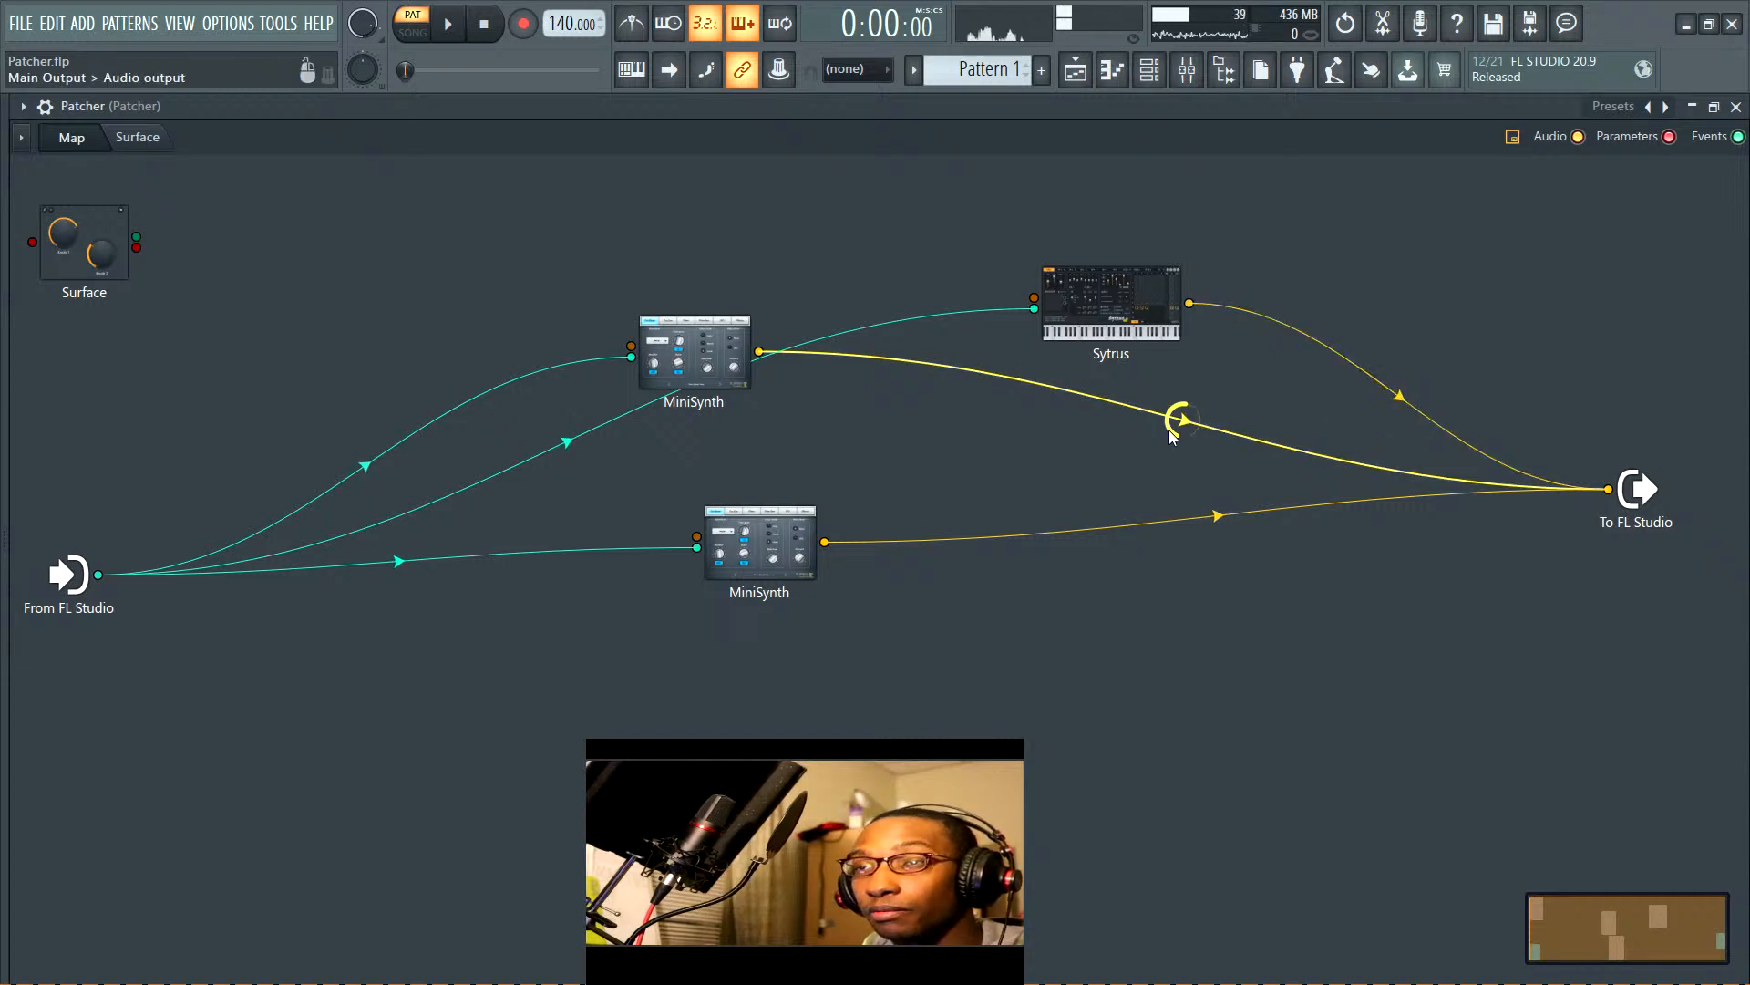
left_click_drag(1171, 430, 1170, 424)
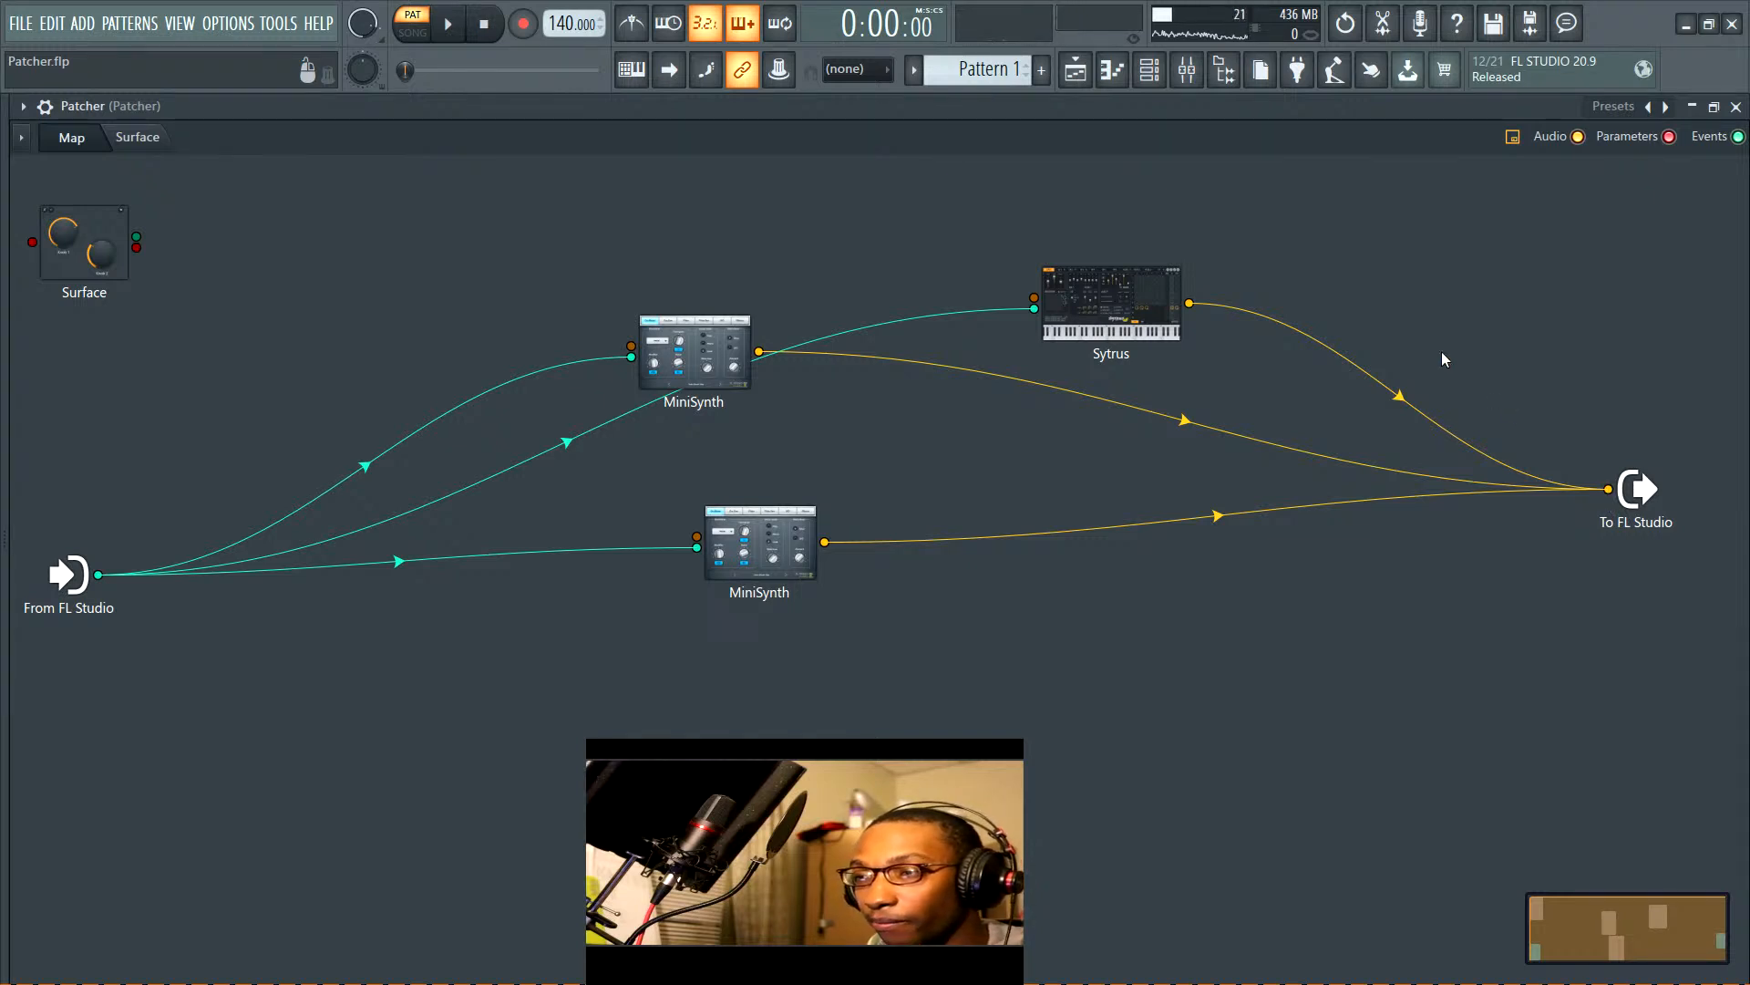
Add a Fruity Reeverb 2 effect to the Patcher map, between Sytrus and the FL Studio output
right_click(1428, 311)
mouse_move(1480, 339)
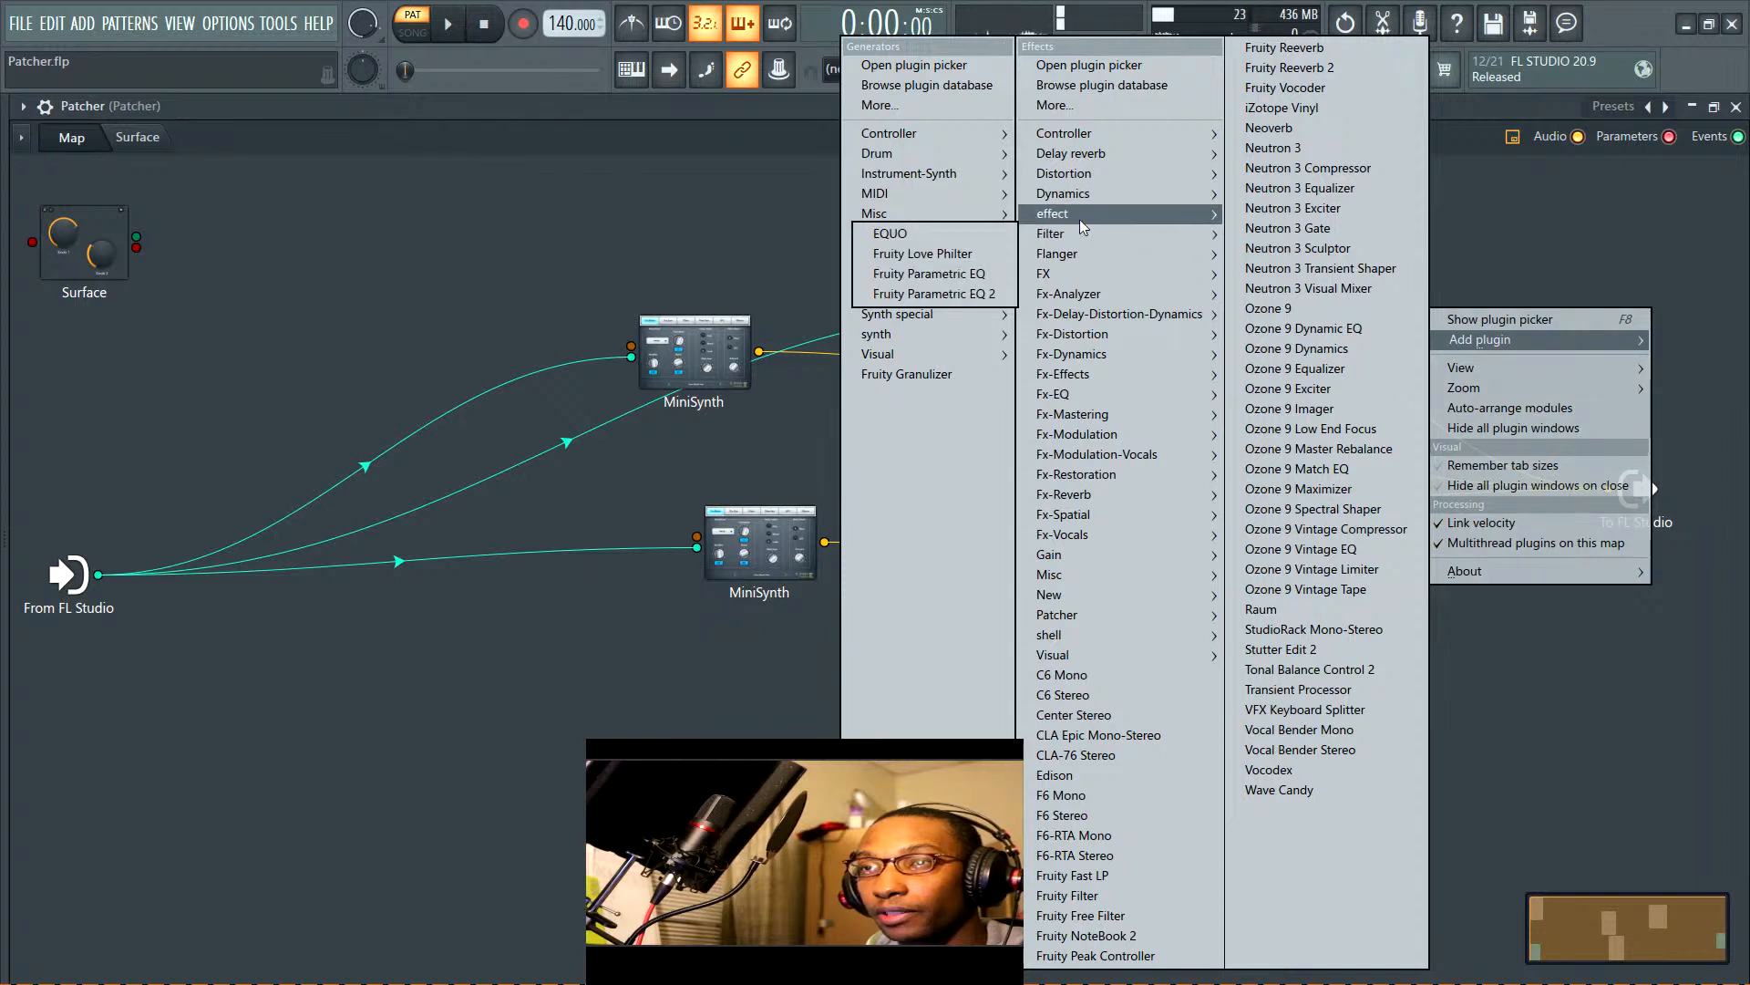
mouse_move(1057, 155)
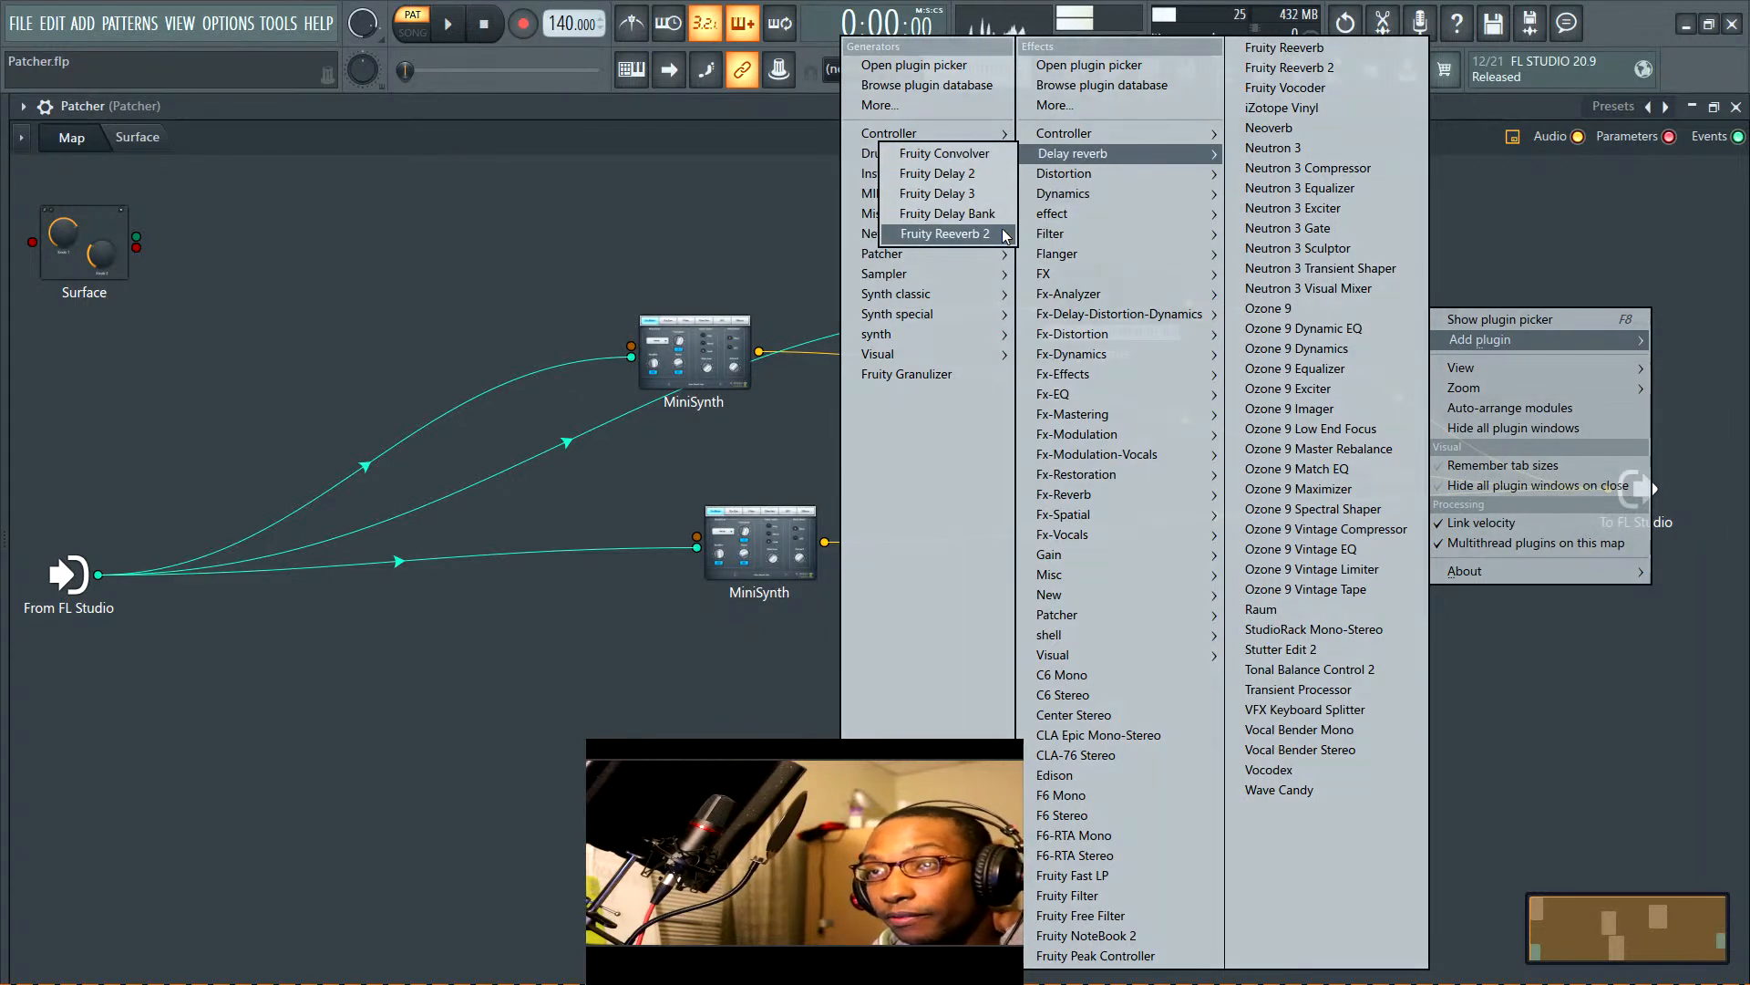
left_click(994, 228)
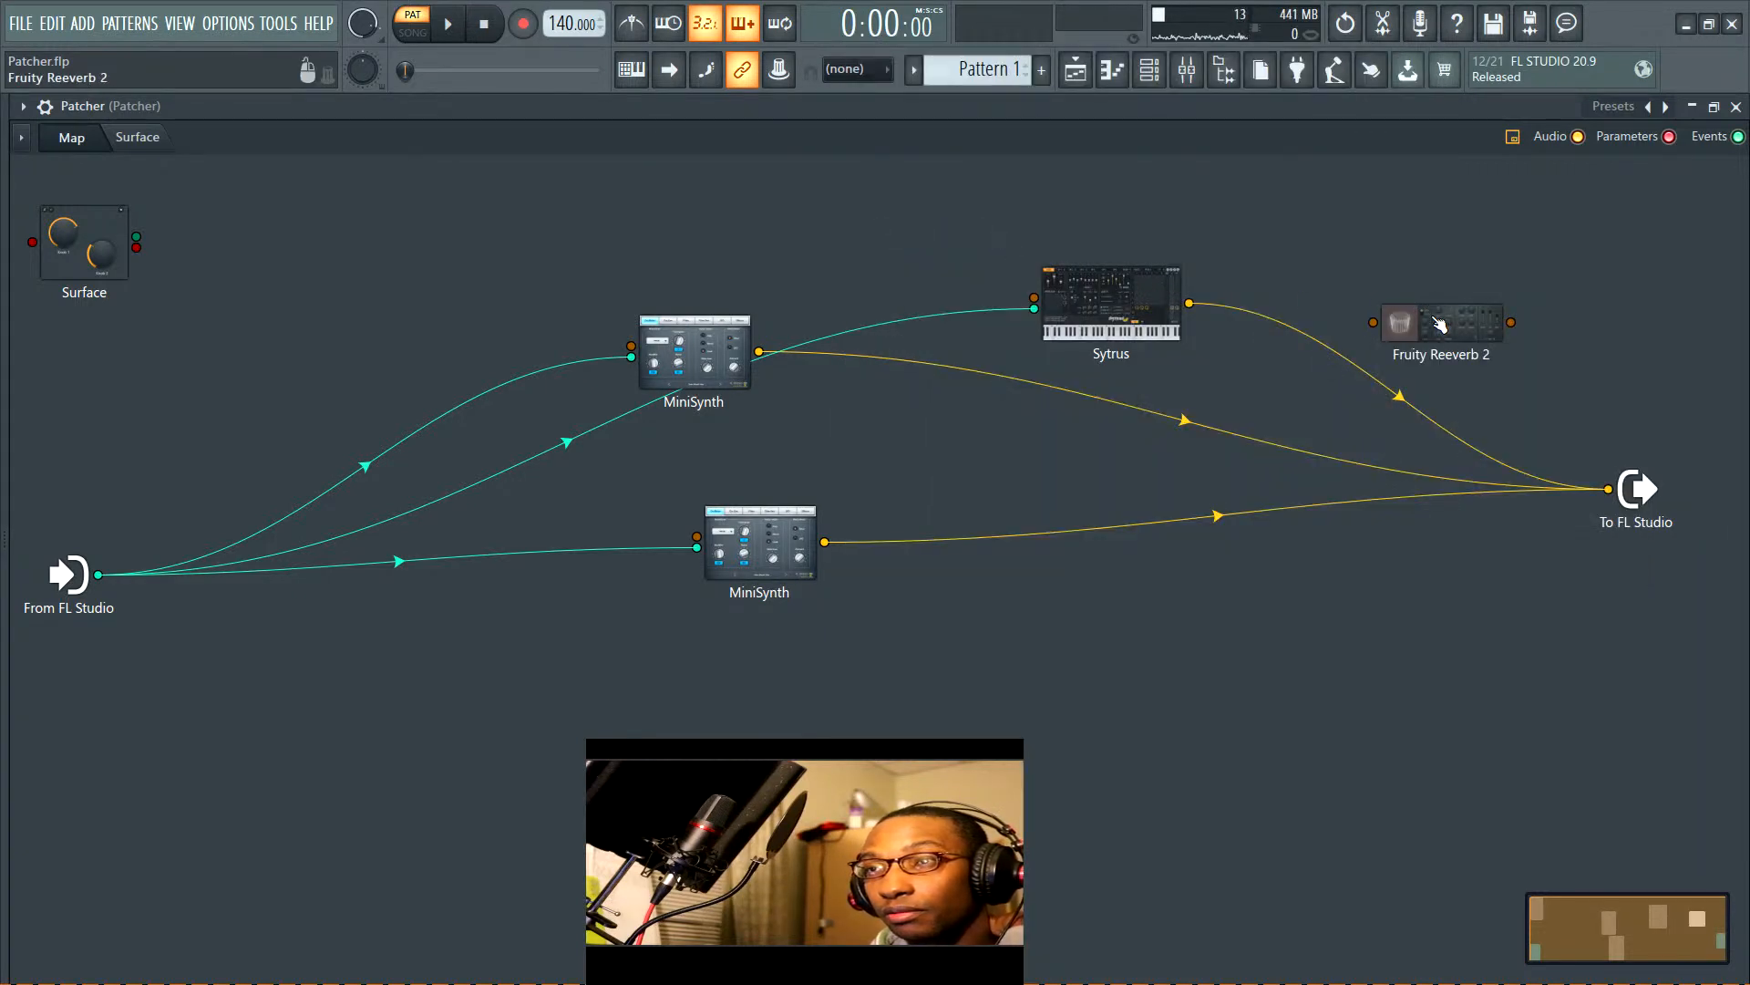
Open Fruity Reeverb 2, raise its wet level and lower its dry level to the bottom
double_click(1439, 325)
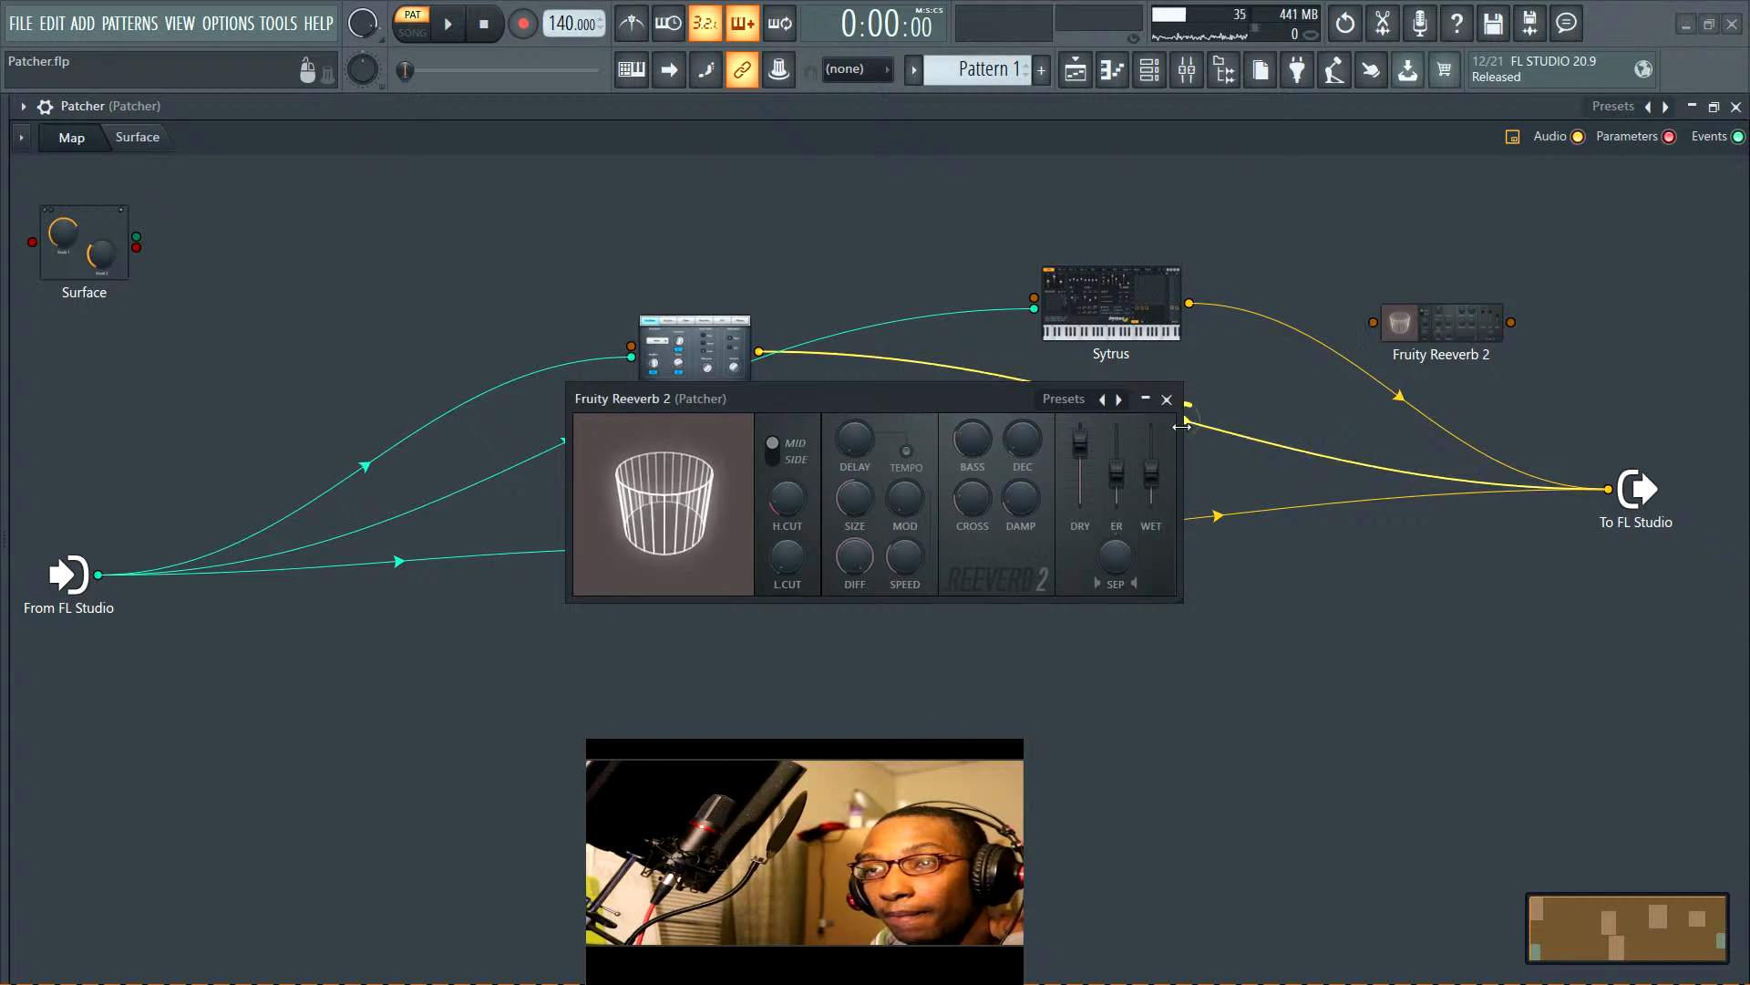
scroll(1161, 495, "up", 5)
left_click_drag(1082, 447, 1086, 507)
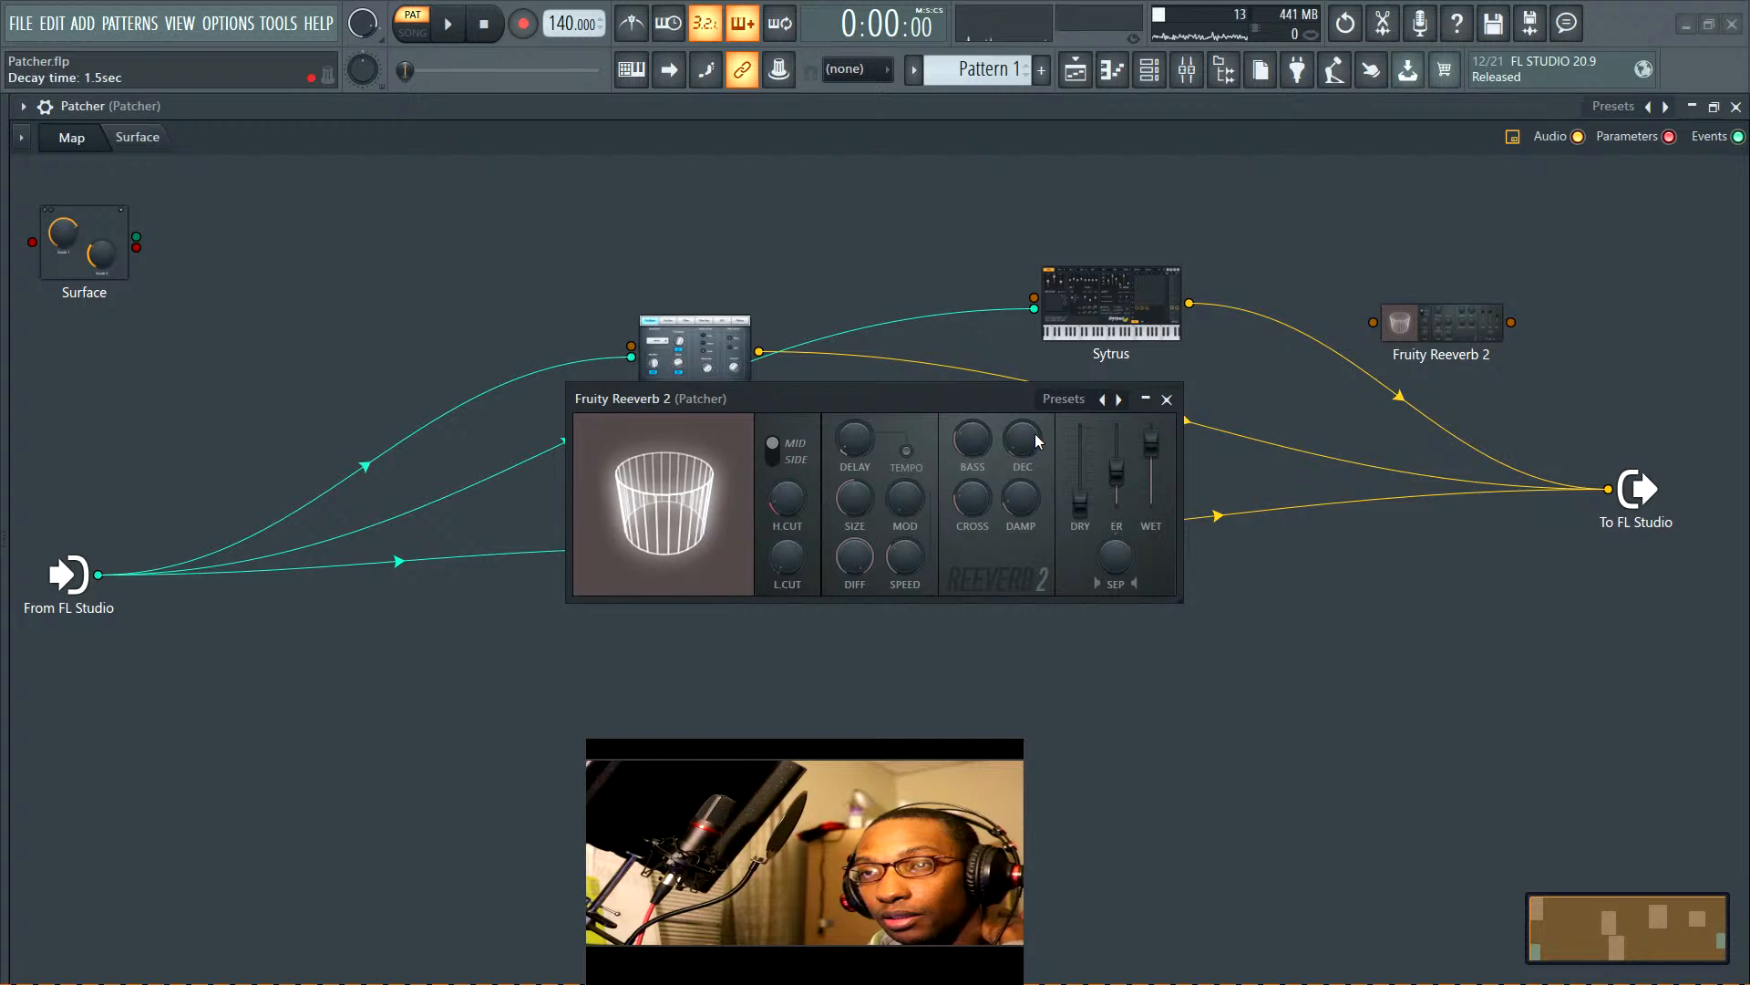
Adjust Fruity Reeverb 2's decay time, high cut, low cut and room size, then close the plugin
left_click_drag(1022, 440, 1019, 445)
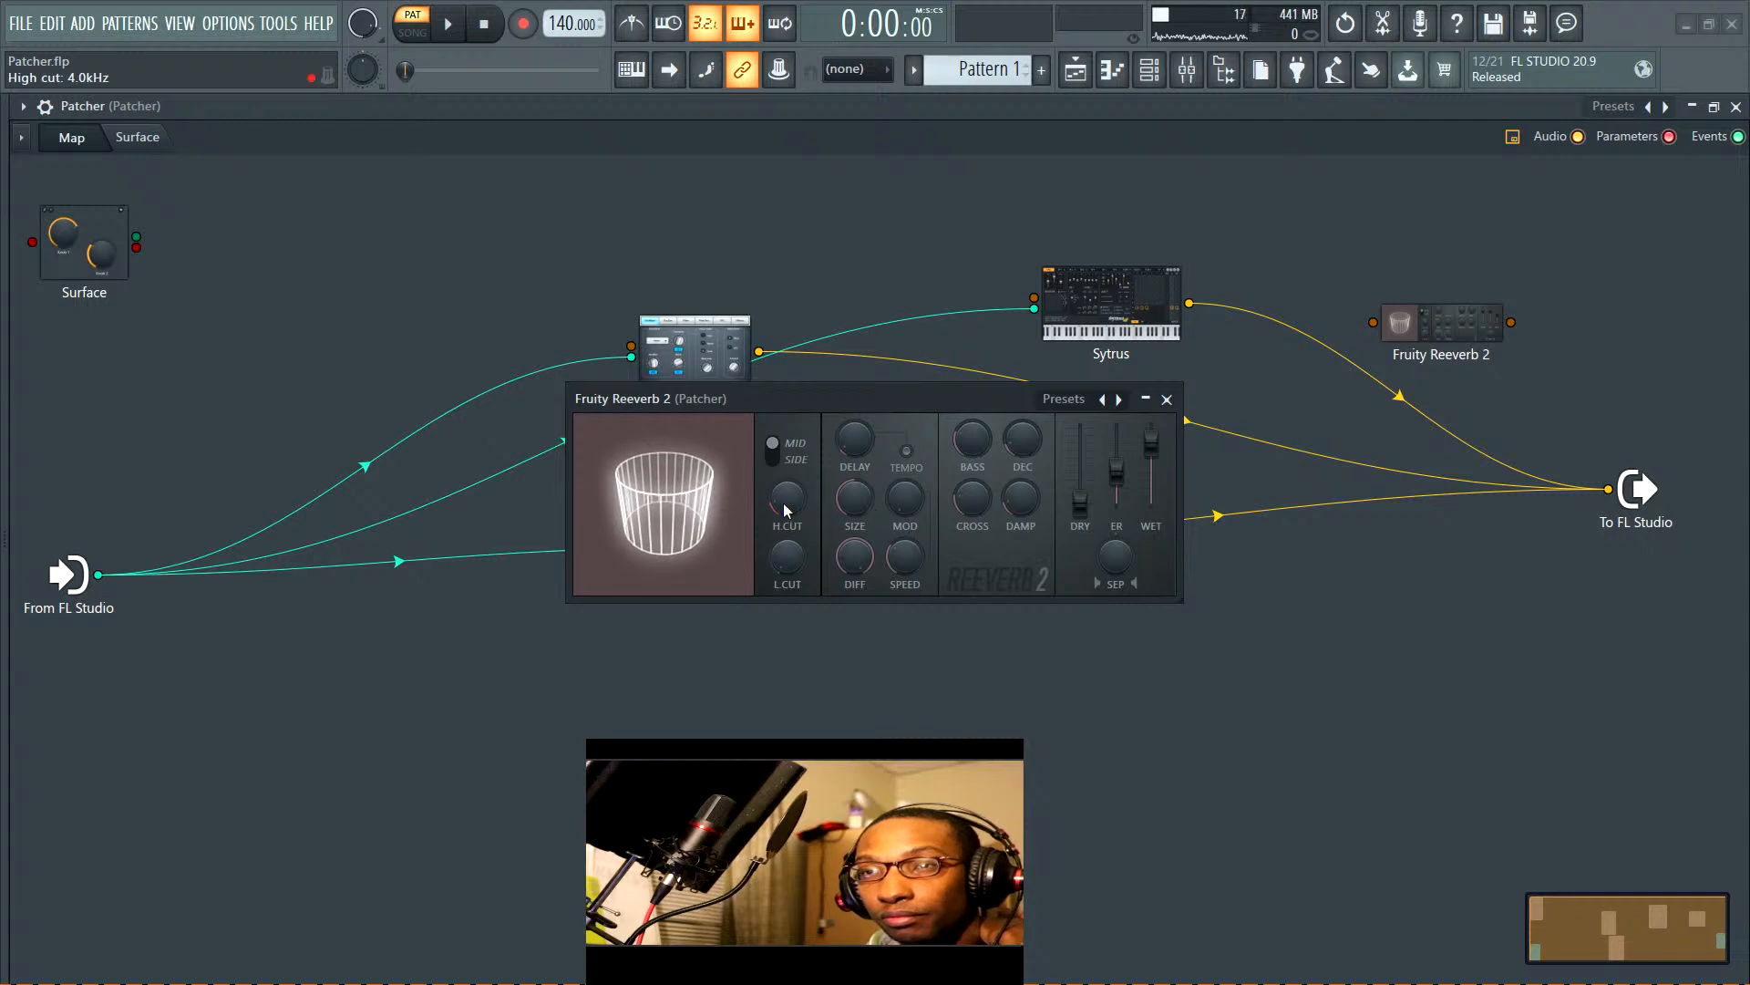
left_click_drag(784, 502, 784, 493)
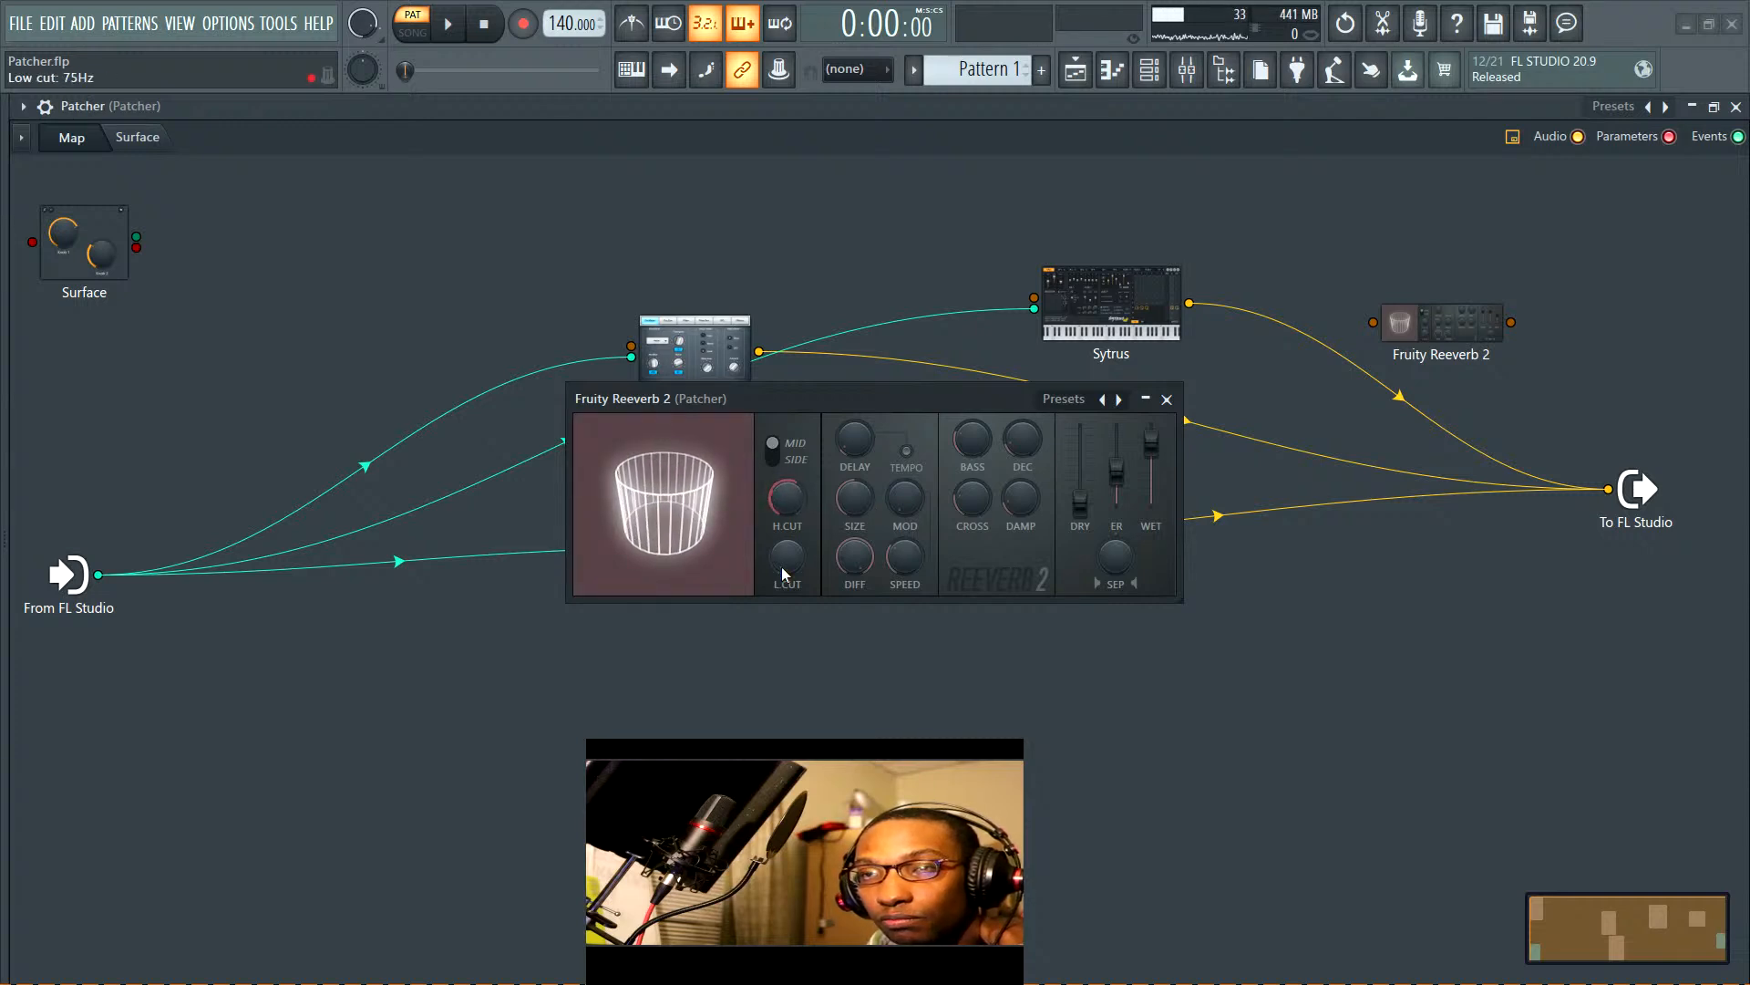
left_click_drag(784, 561, 784, 547)
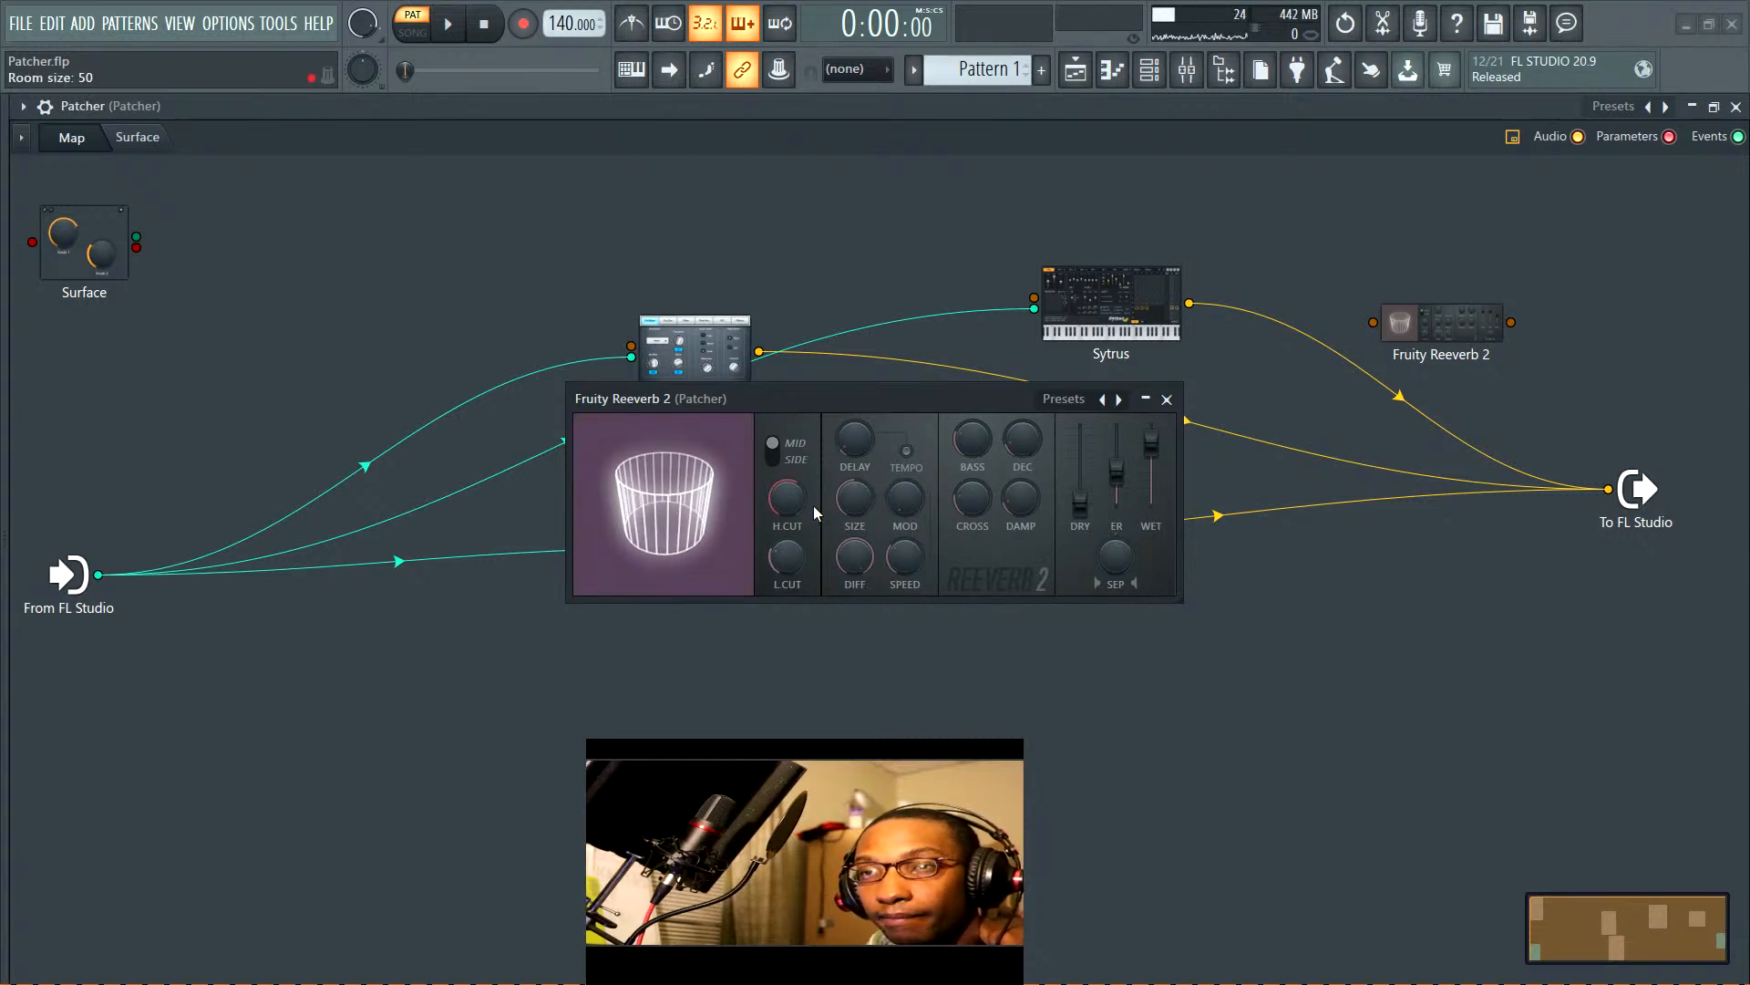
left_click_drag(853, 501, 861, 511)
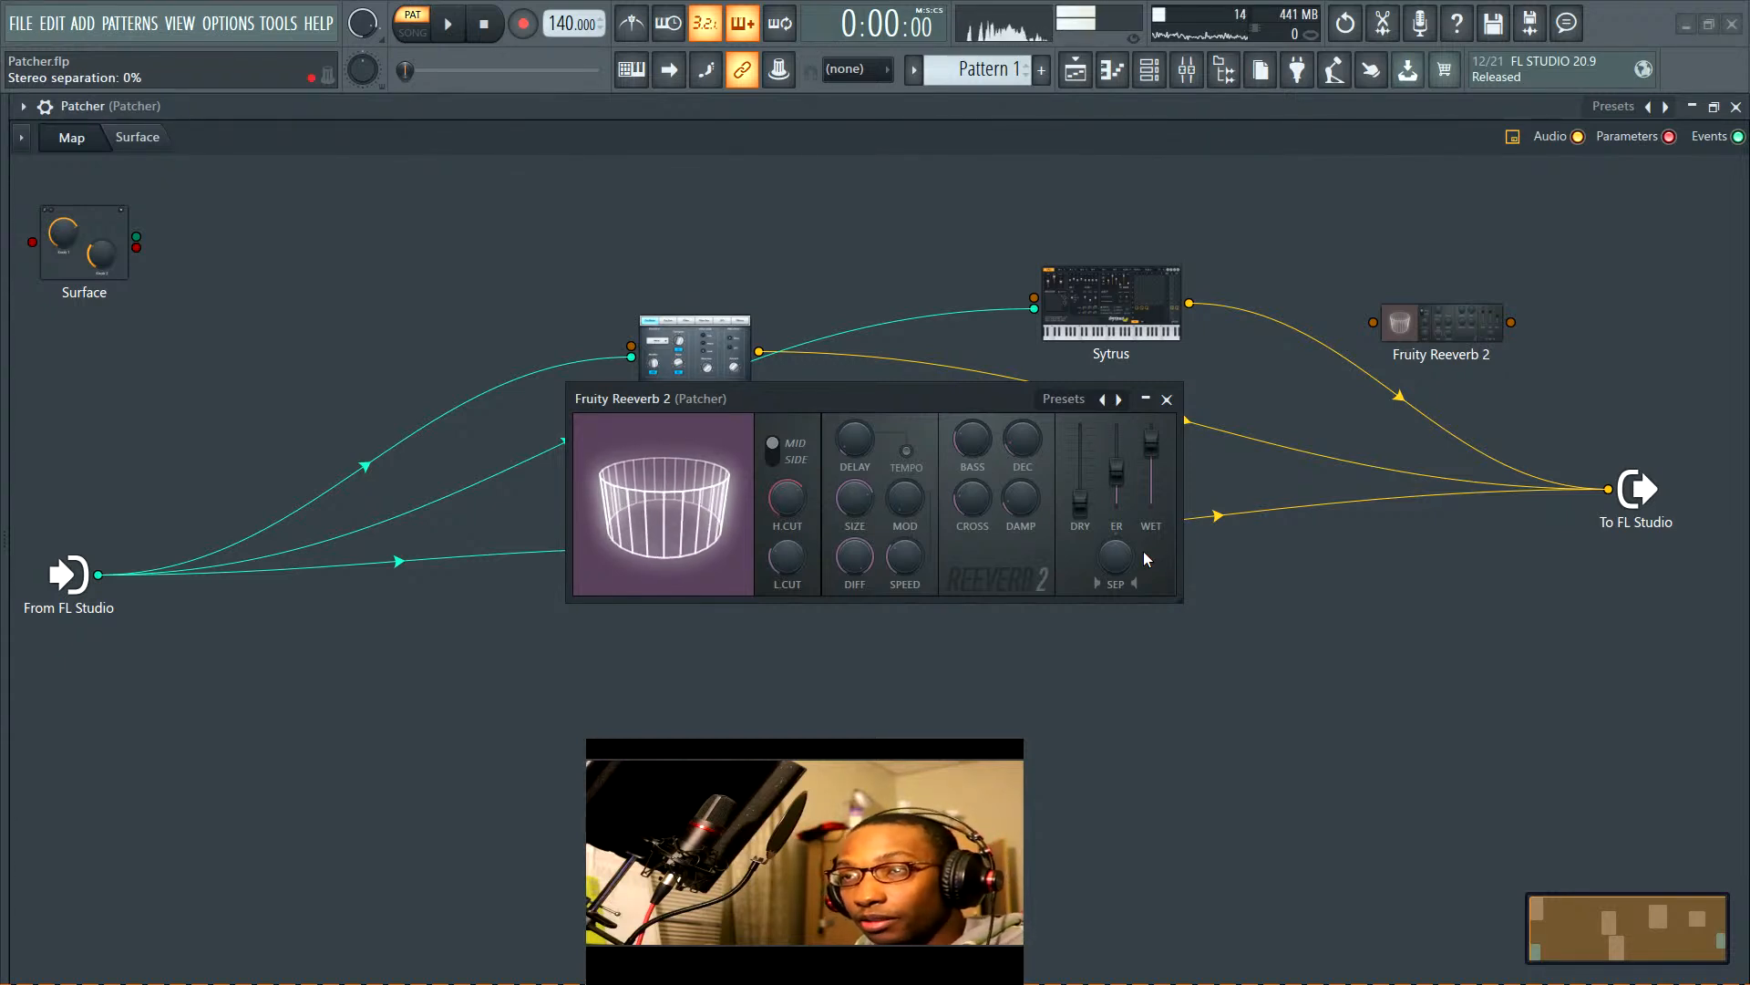
left_click(1163, 394)
Route Sytrus's audio into Fruity Reeverb 2 and on to the FL Studio output, then move the reverb slightly higher on the map
left_click_drag(1190, 303, 1194, 301)
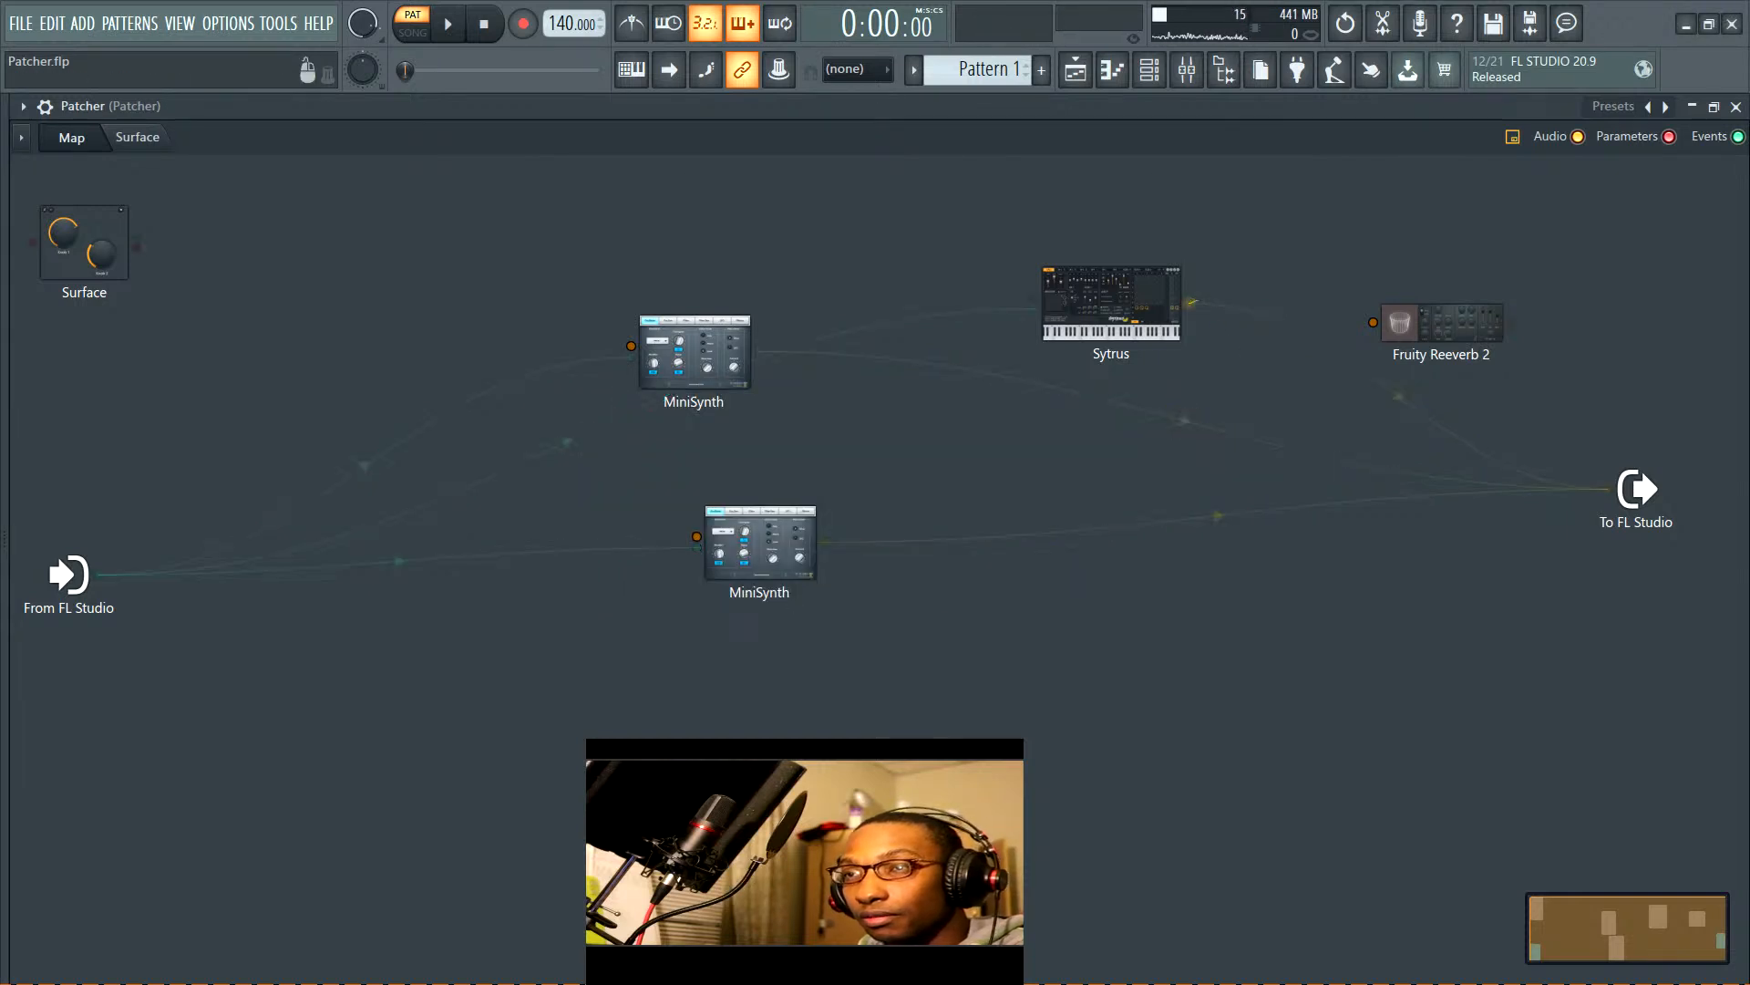
left_click_drag(1327, 330, 1368, 330)
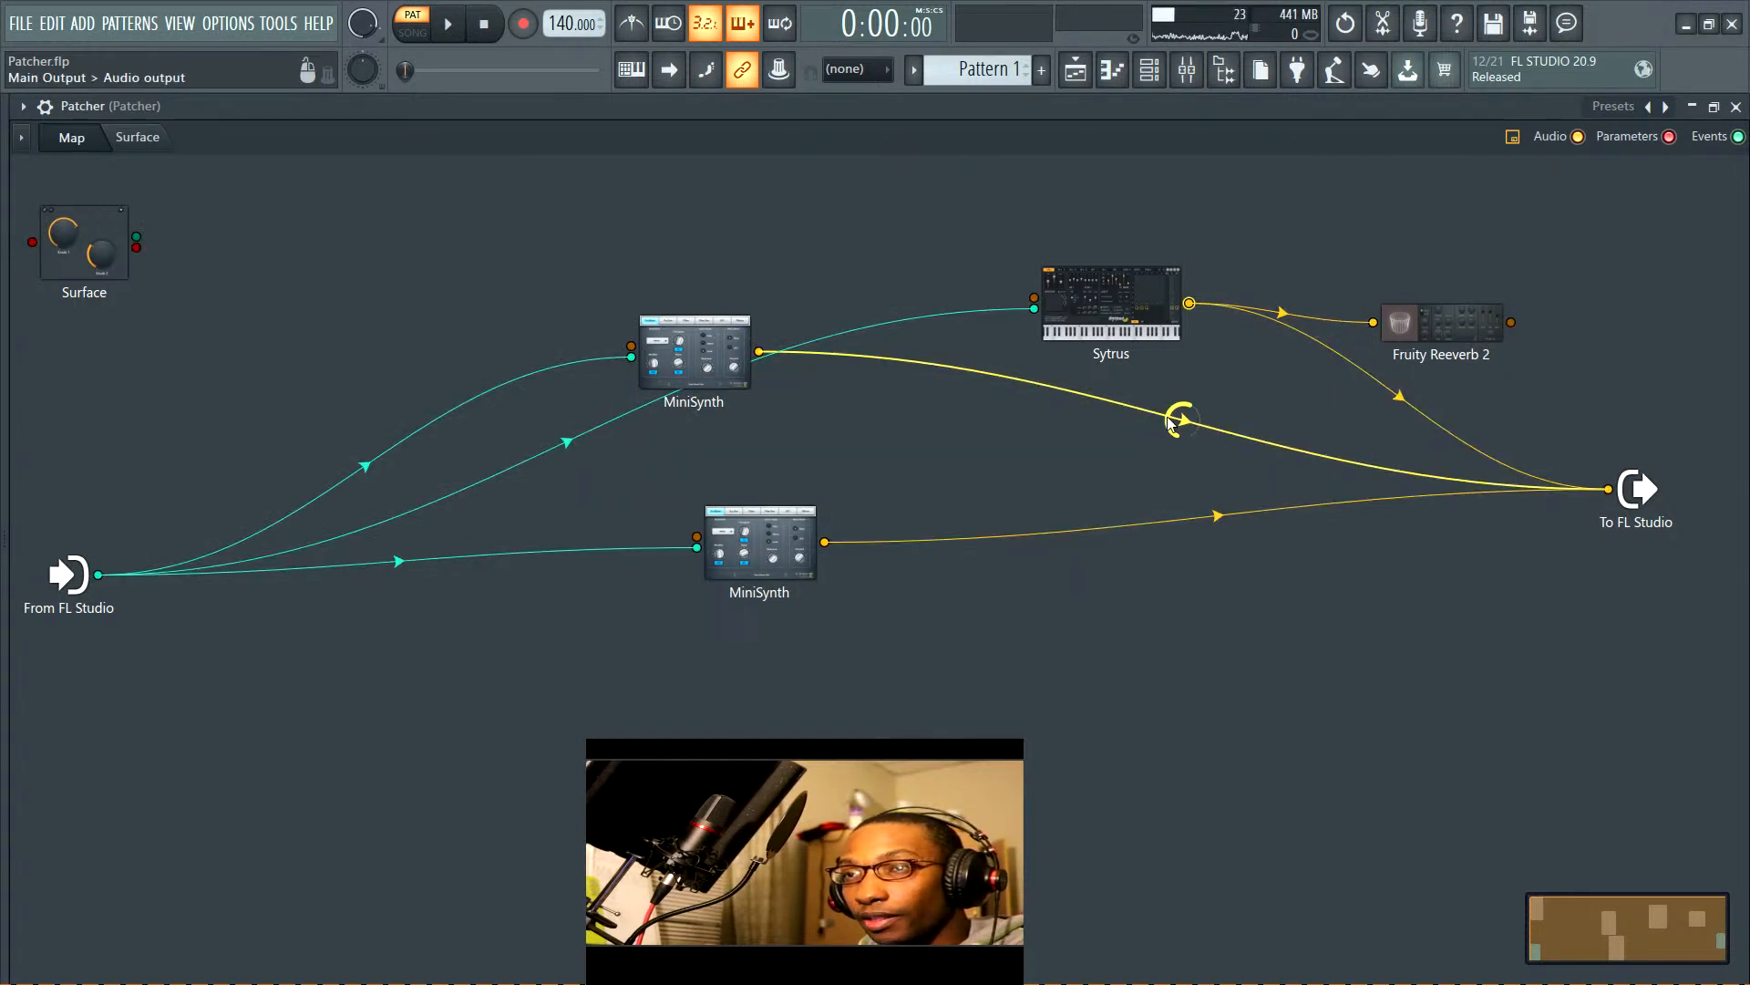
left_click_drag(1509, 324, 1508, 324)
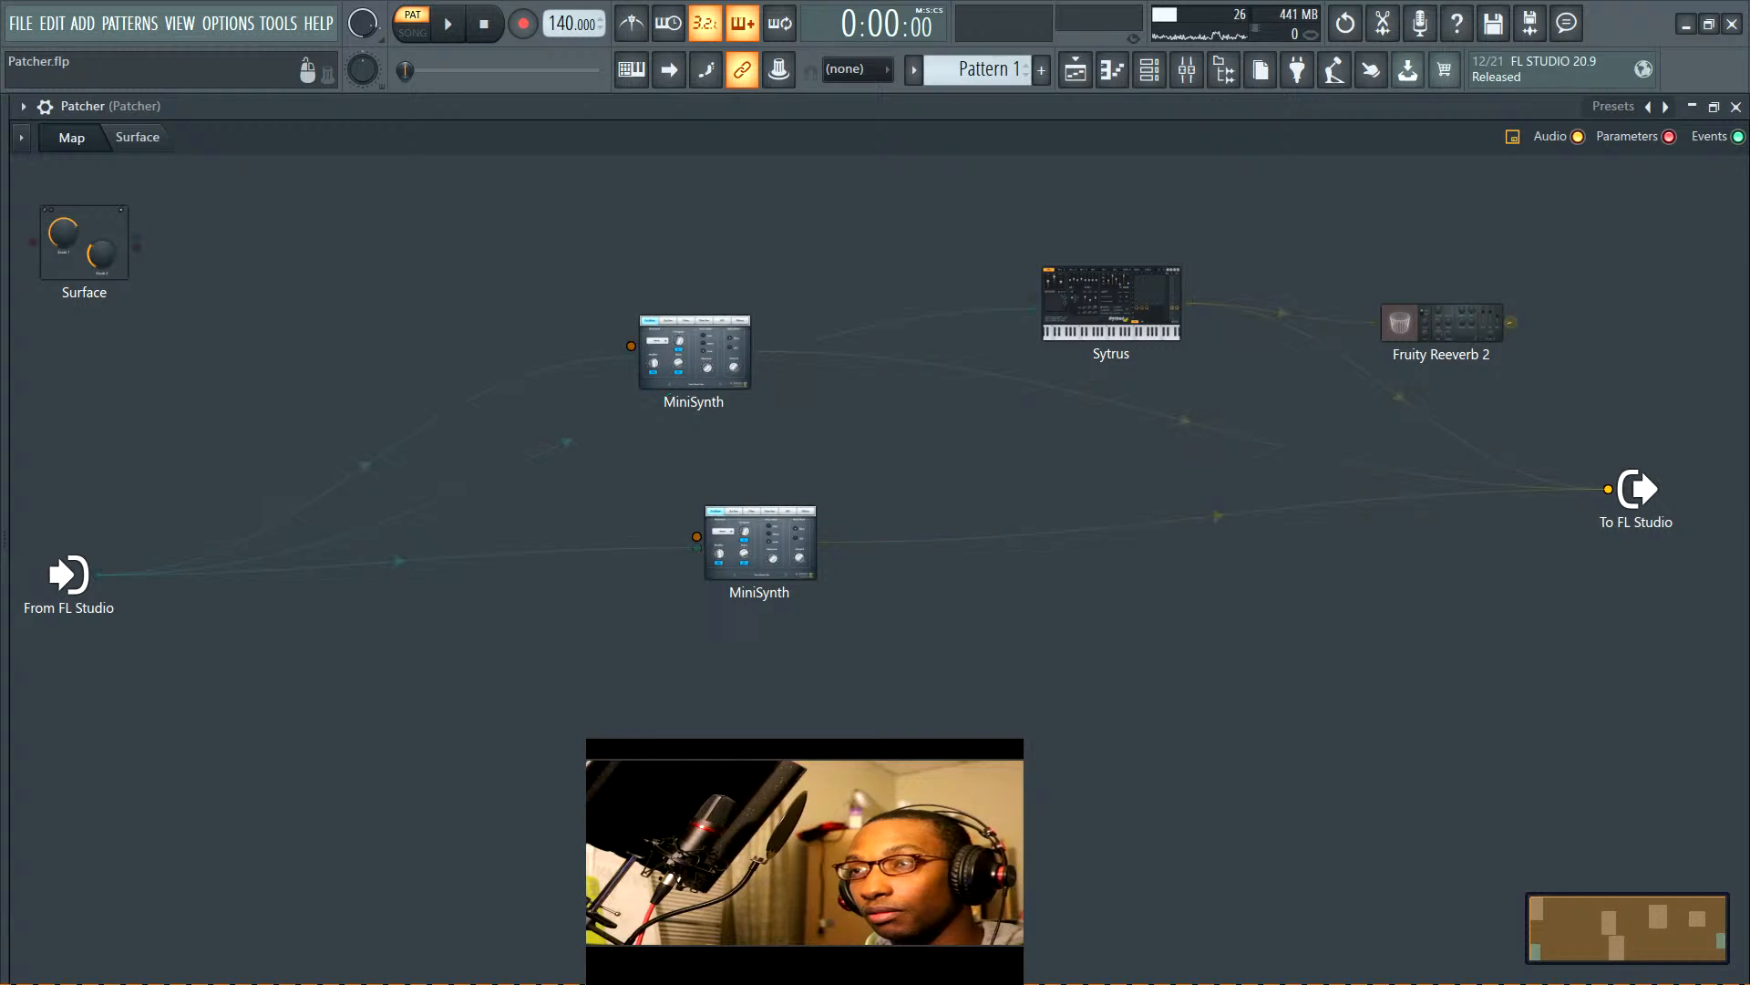
left_click_drag(1573, 453, 1630, 516)
left_click_drag(1436, 352, 1454, 294)
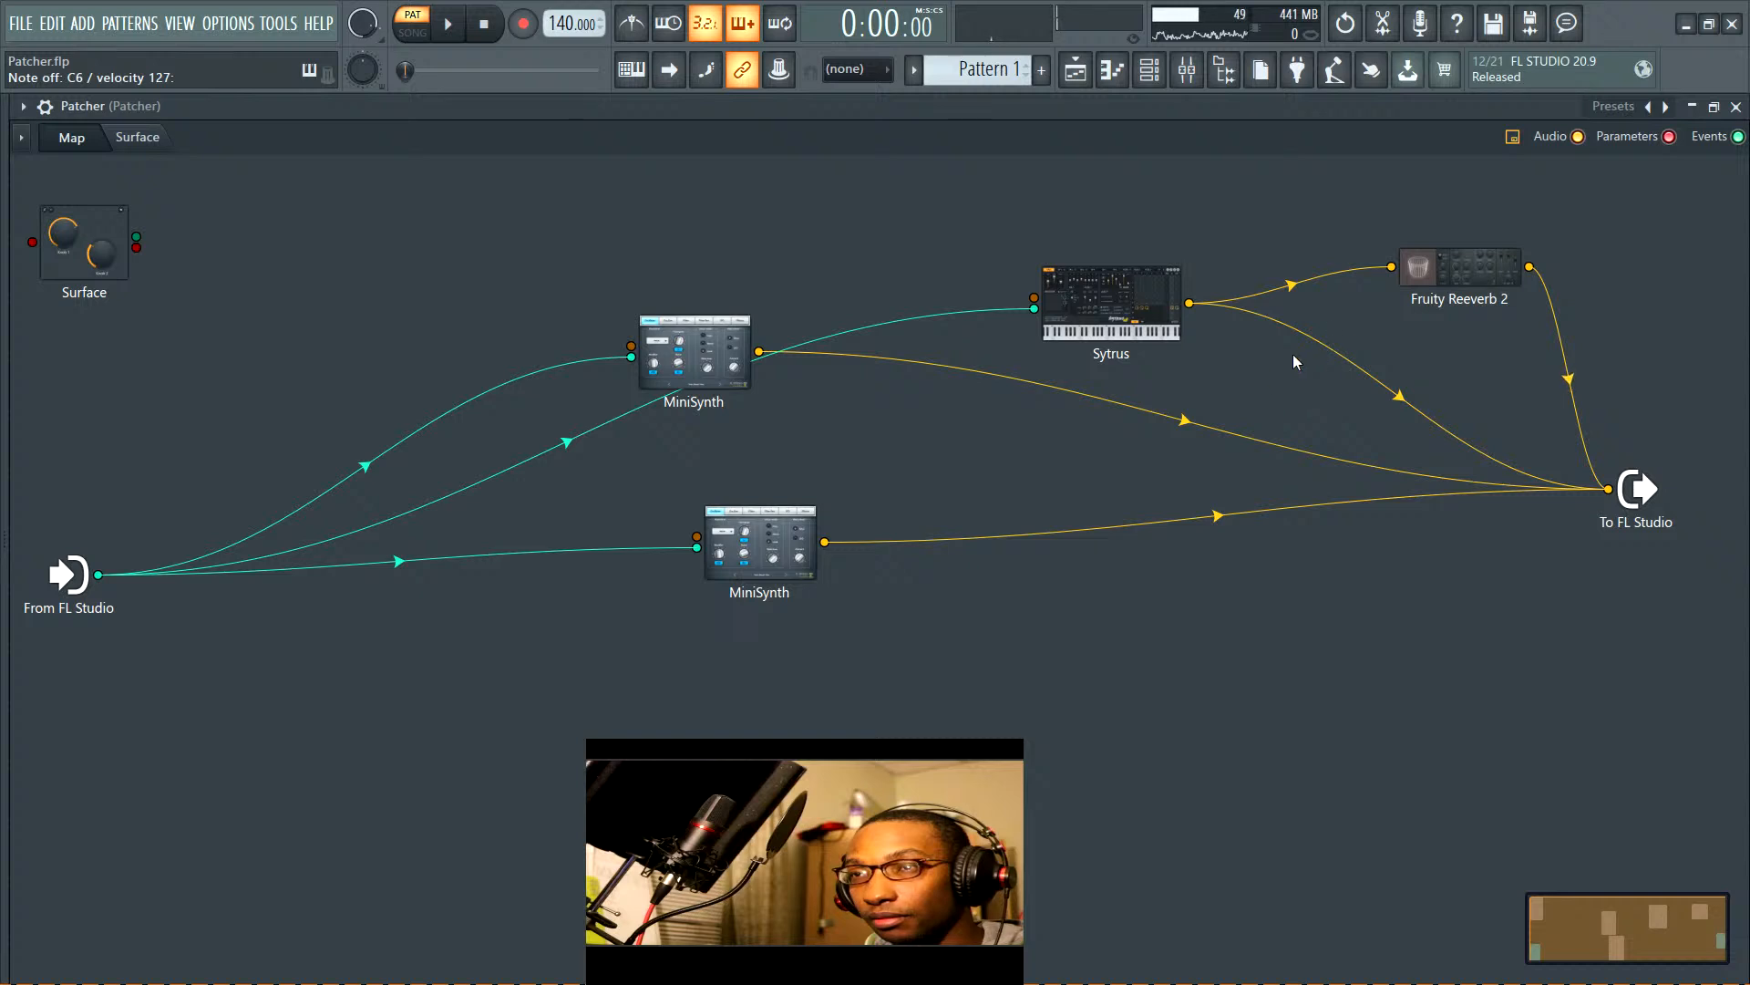
Stack Sytrus and the two MiniSynths closer to the FL Studio input and connect both MiniSynths' audio to Fruity Reeverb 2
left_click_drag(1112, 301, 591, 240)
left_click_drag(694, 412, 547, 363)
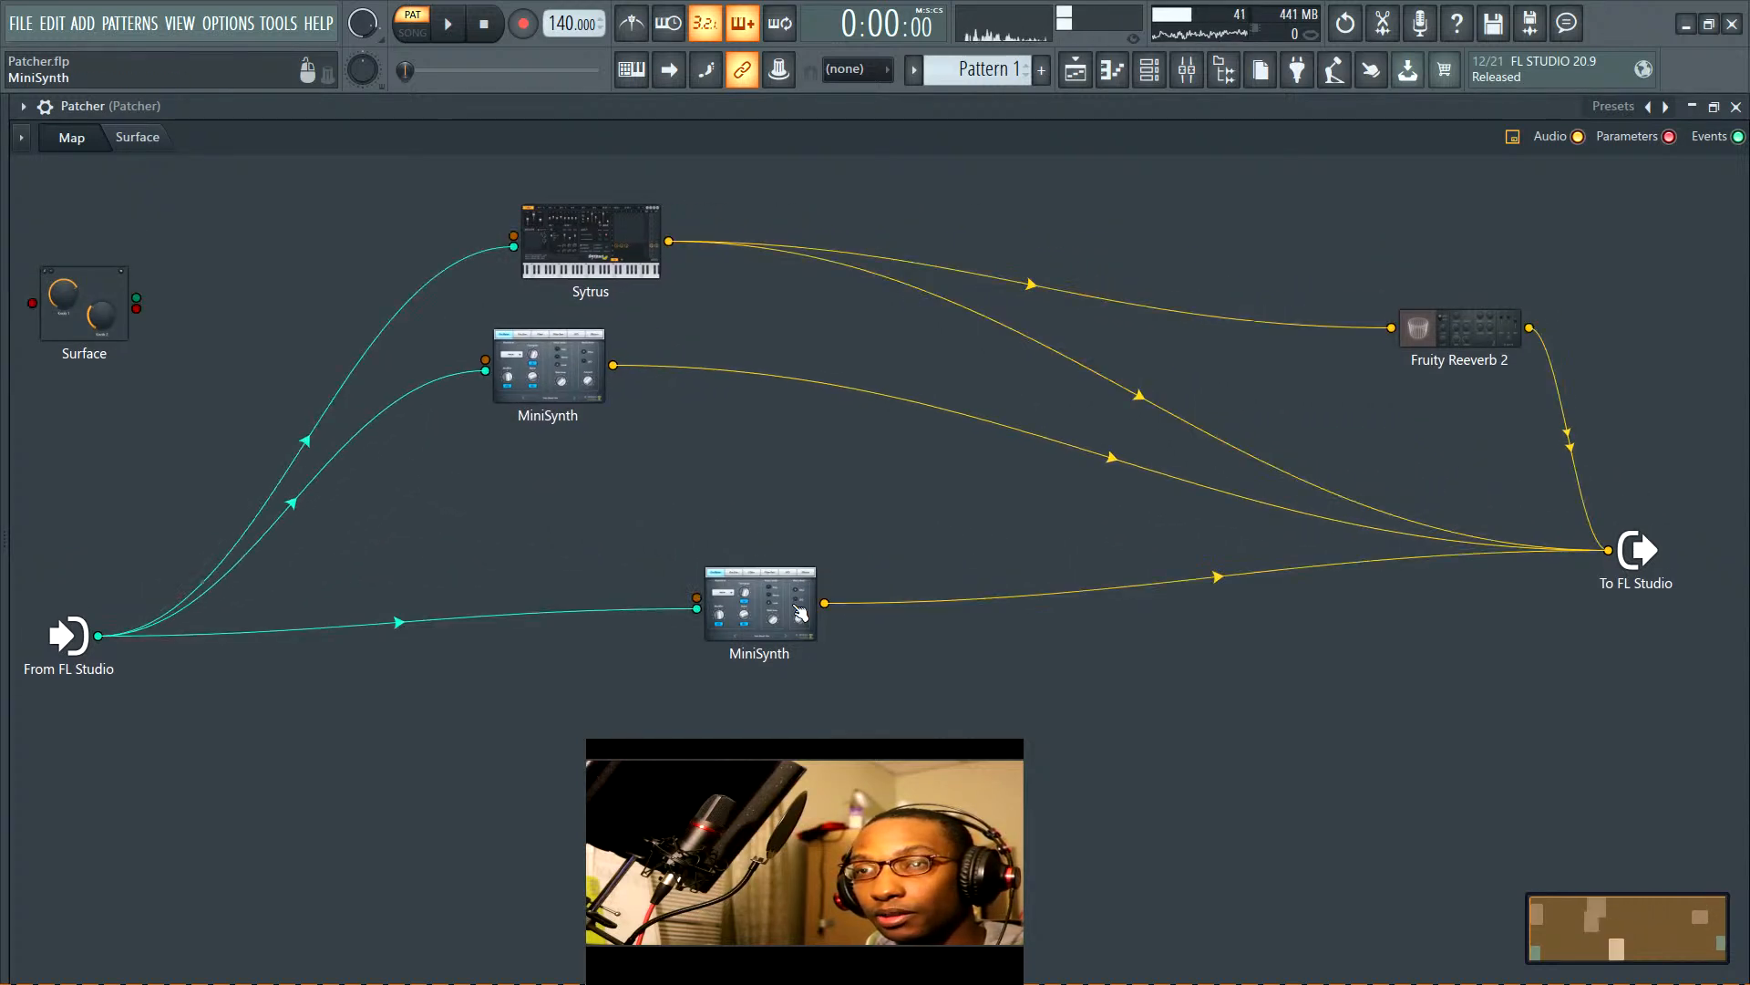
left_click_drag(761, 602, 507, 491)
left_click_drag(612, 365, 1391, 327)
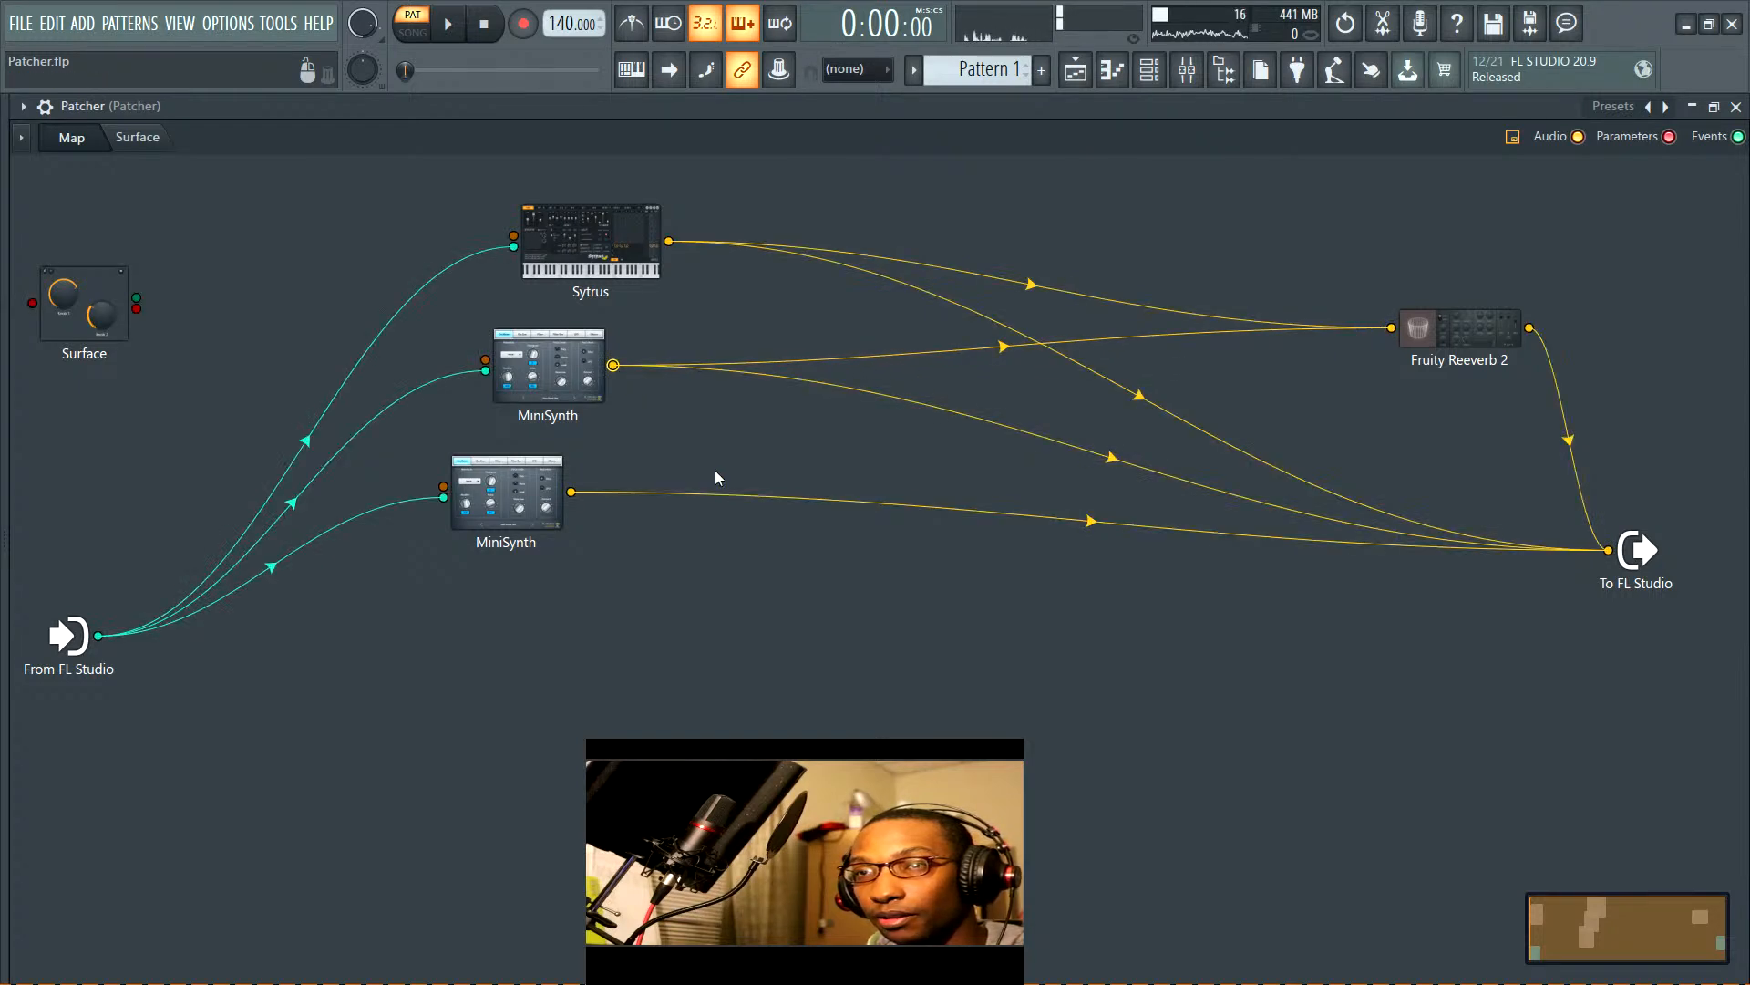
left_click_drag(571, 492, 1224, 379)
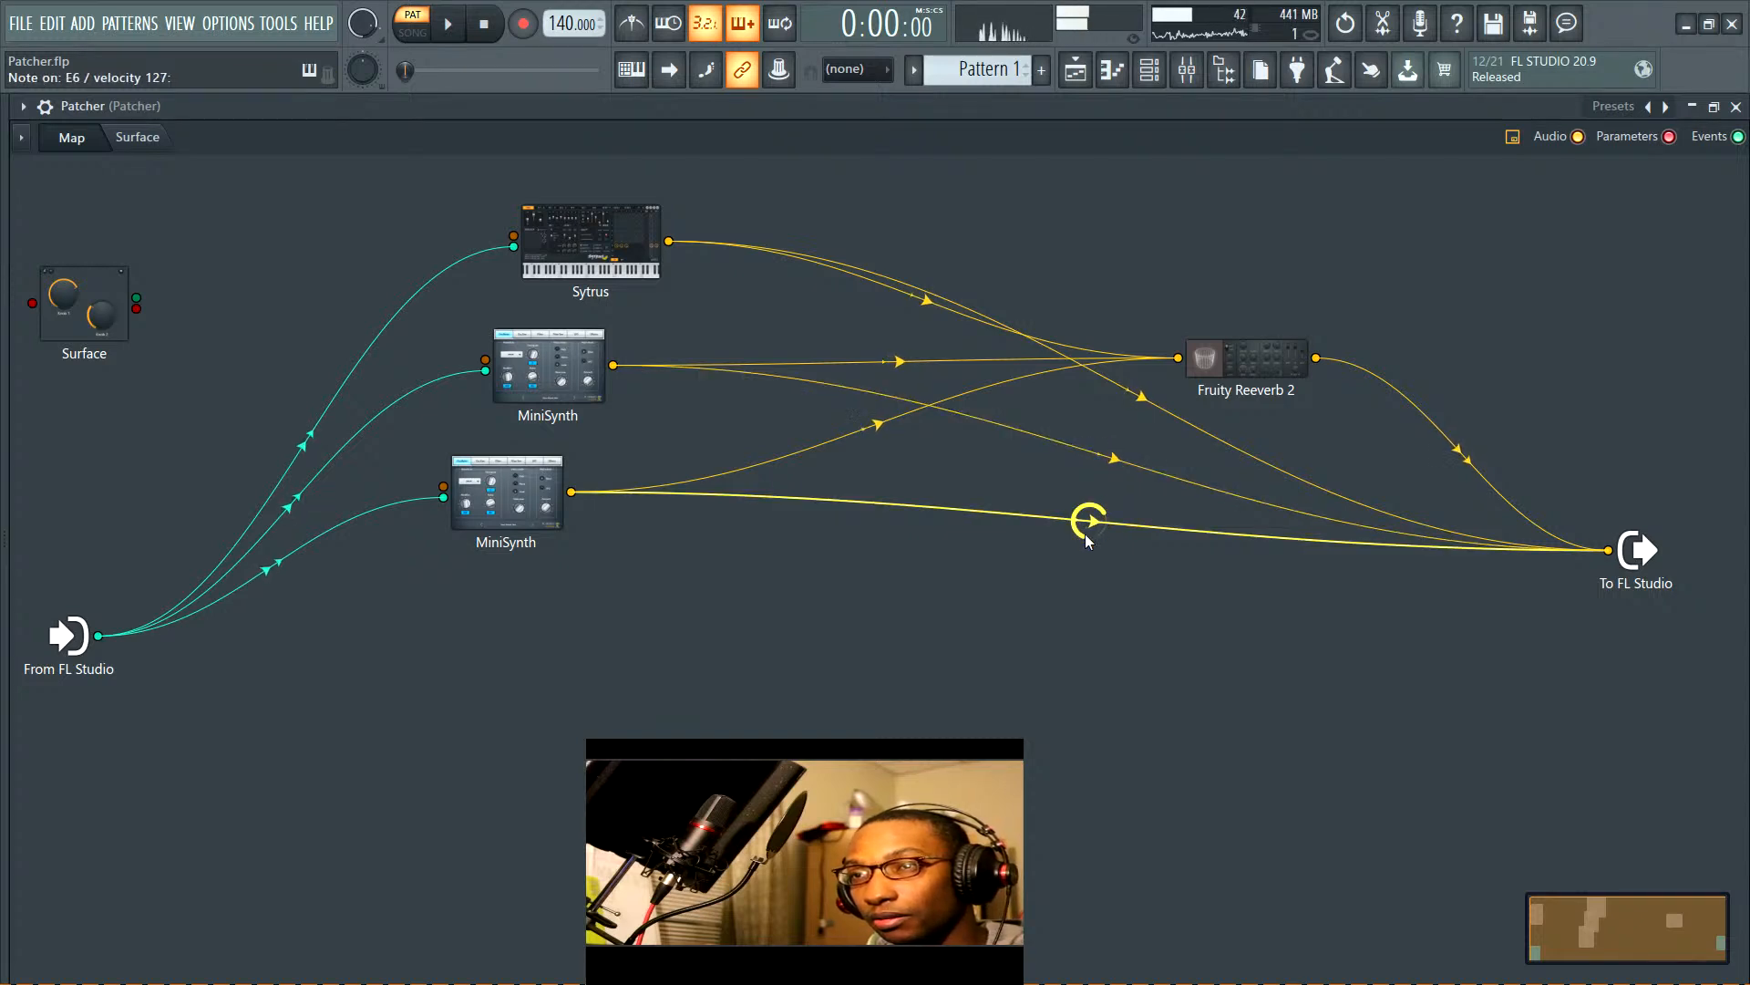
Balance the levels of the MiniSynth, Sytrus and Fruity Reeverb 2 audio connections to the FL Studio output
left_click_drag(1086, 535, 1099, 521)
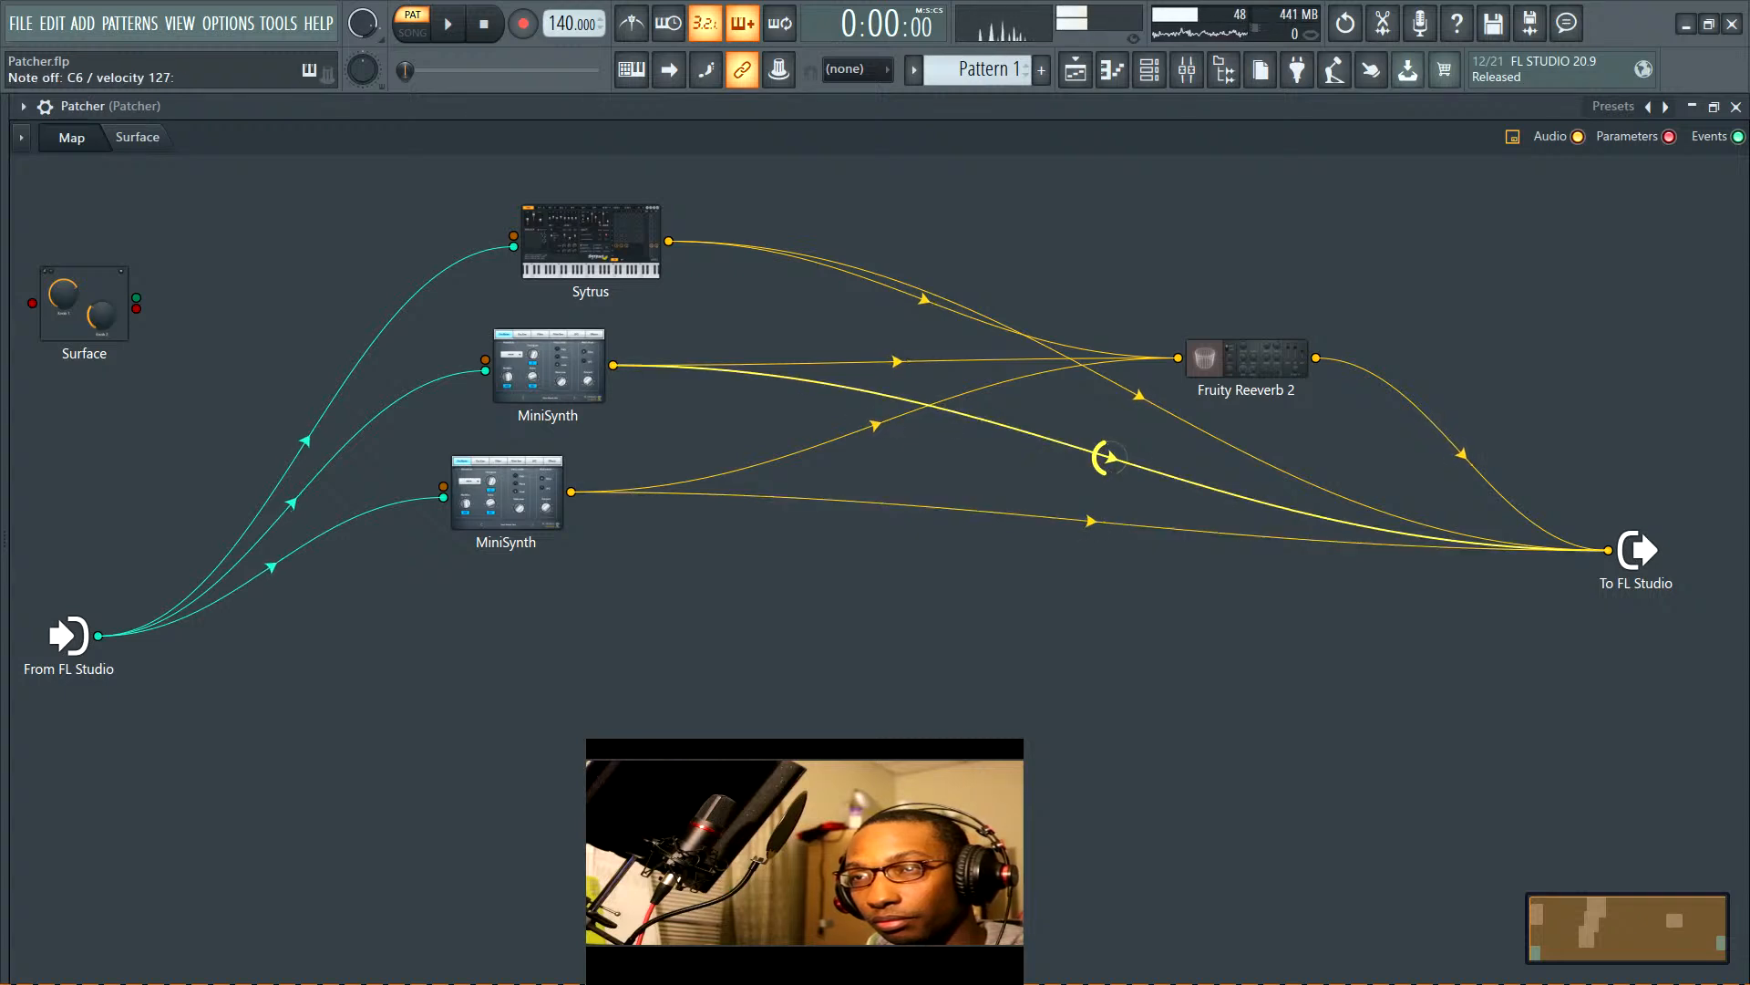
left_click_drag(1106, 444, 1106, 451)
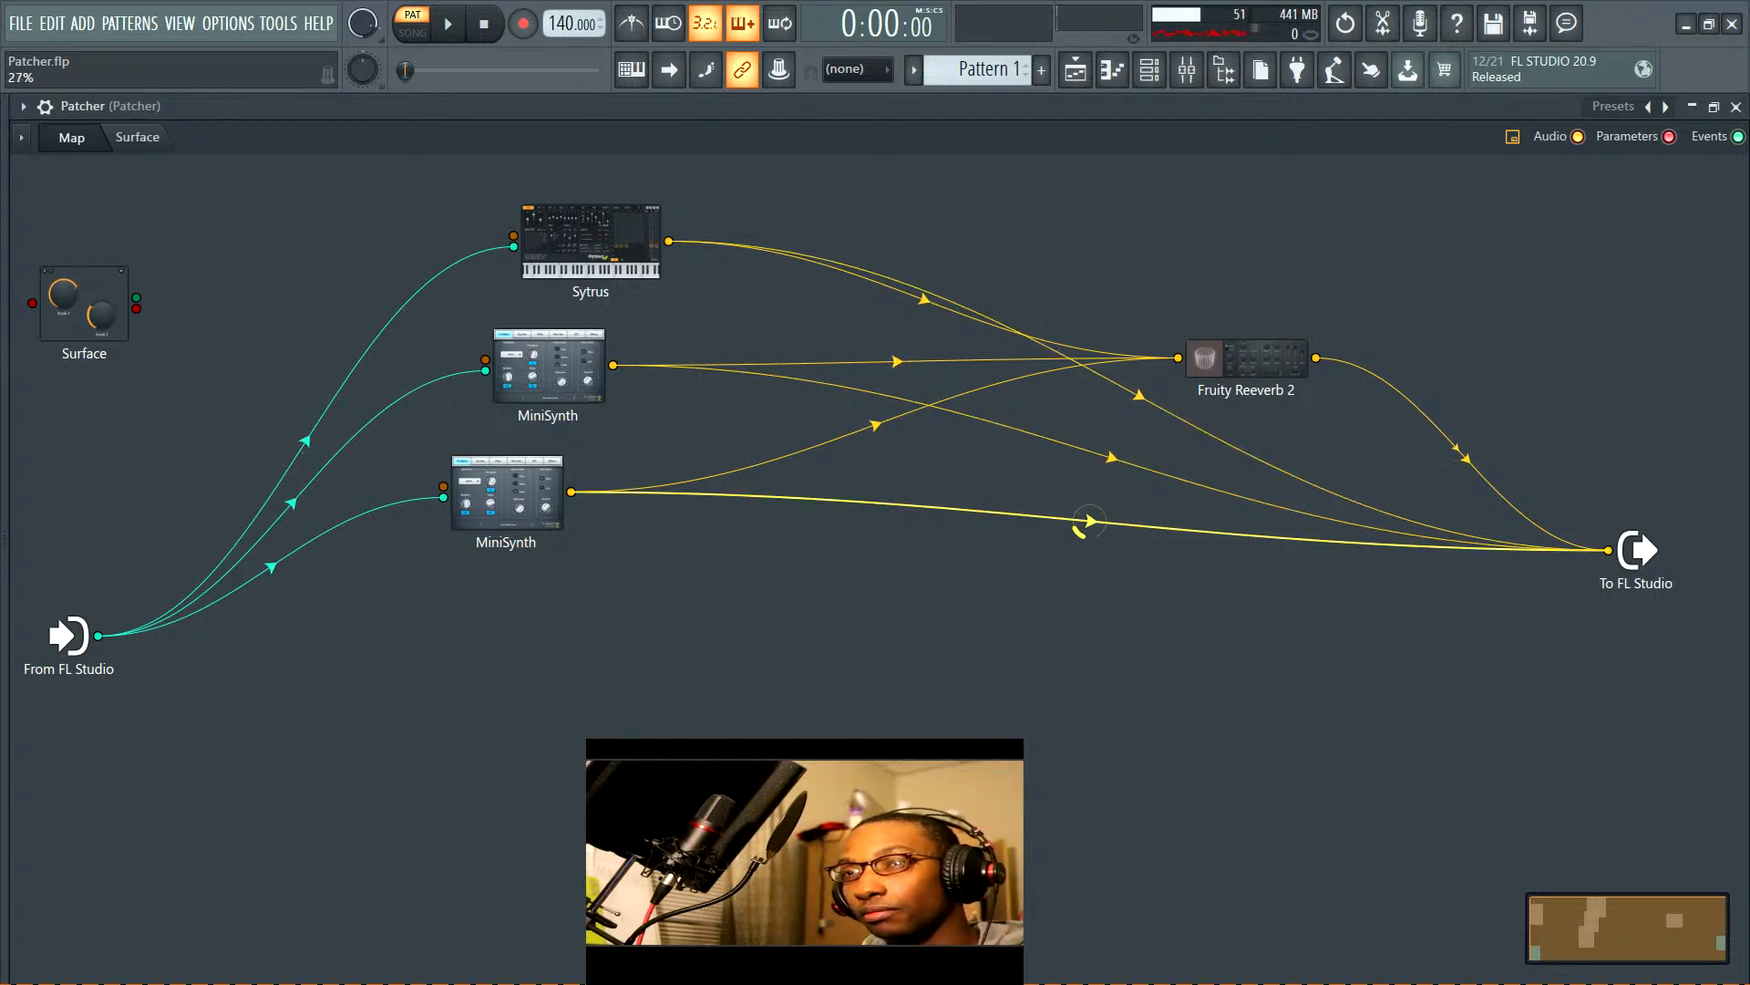
left_click_drag(1102, 528, 1101, 534)
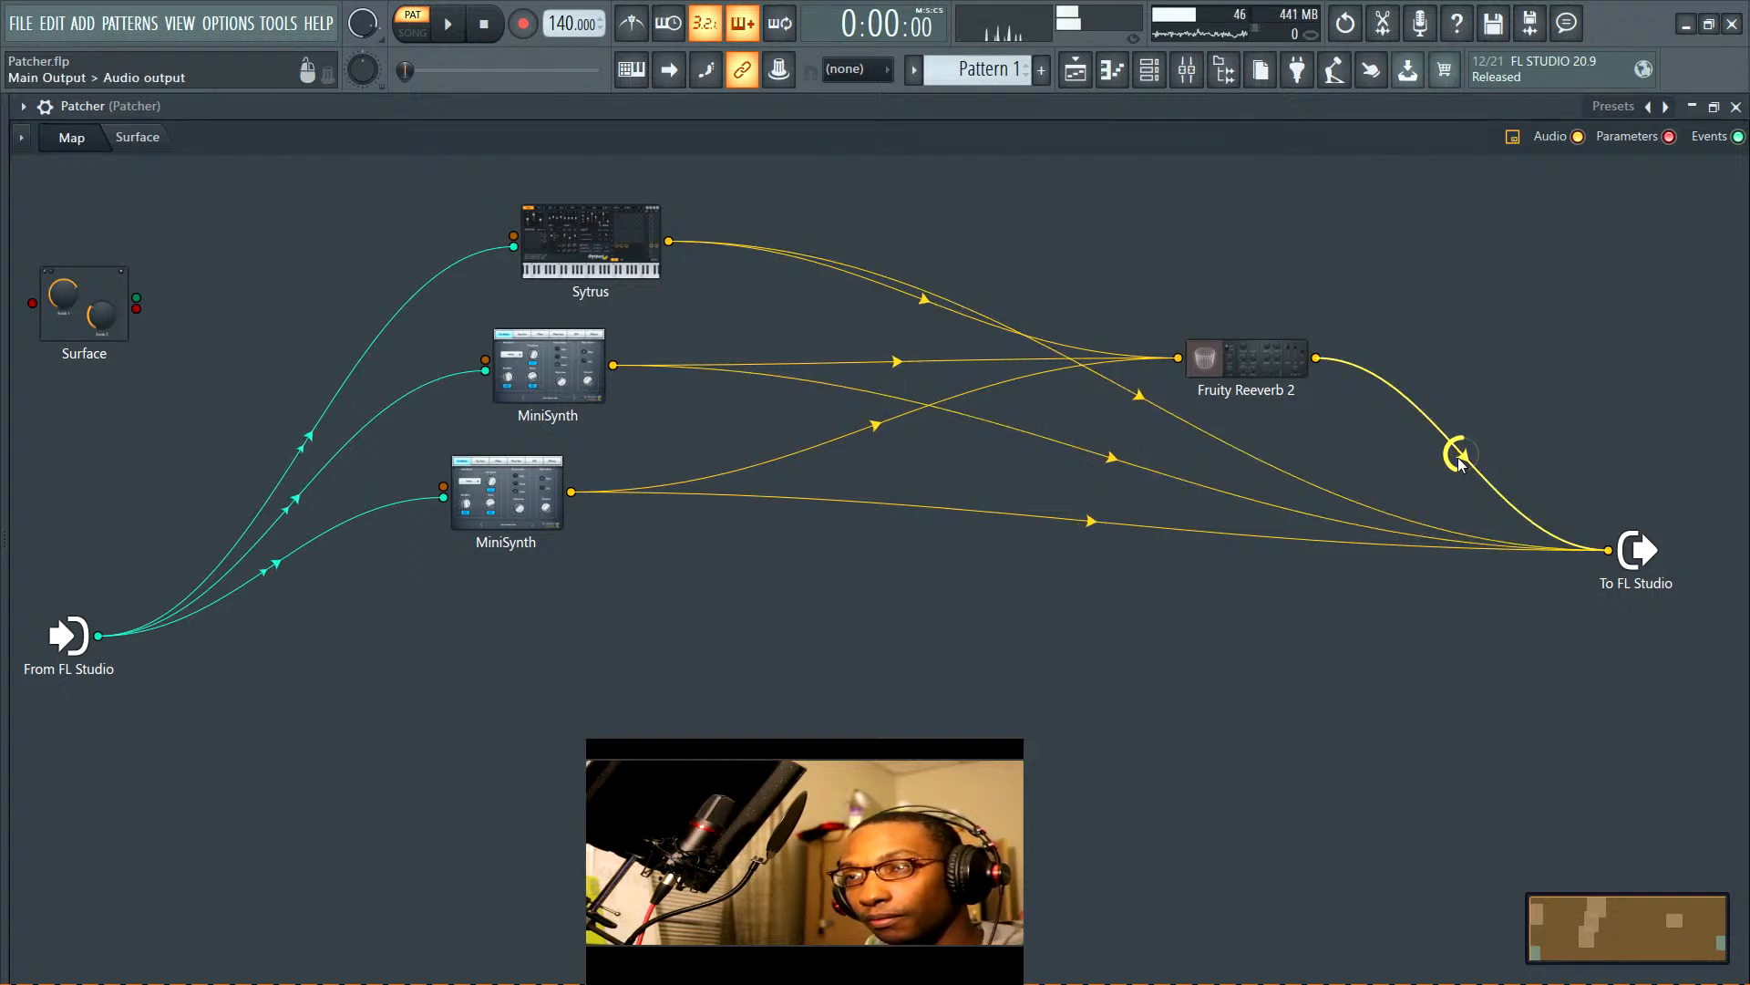
left_click_drag(1458, 459, 1458, 448)
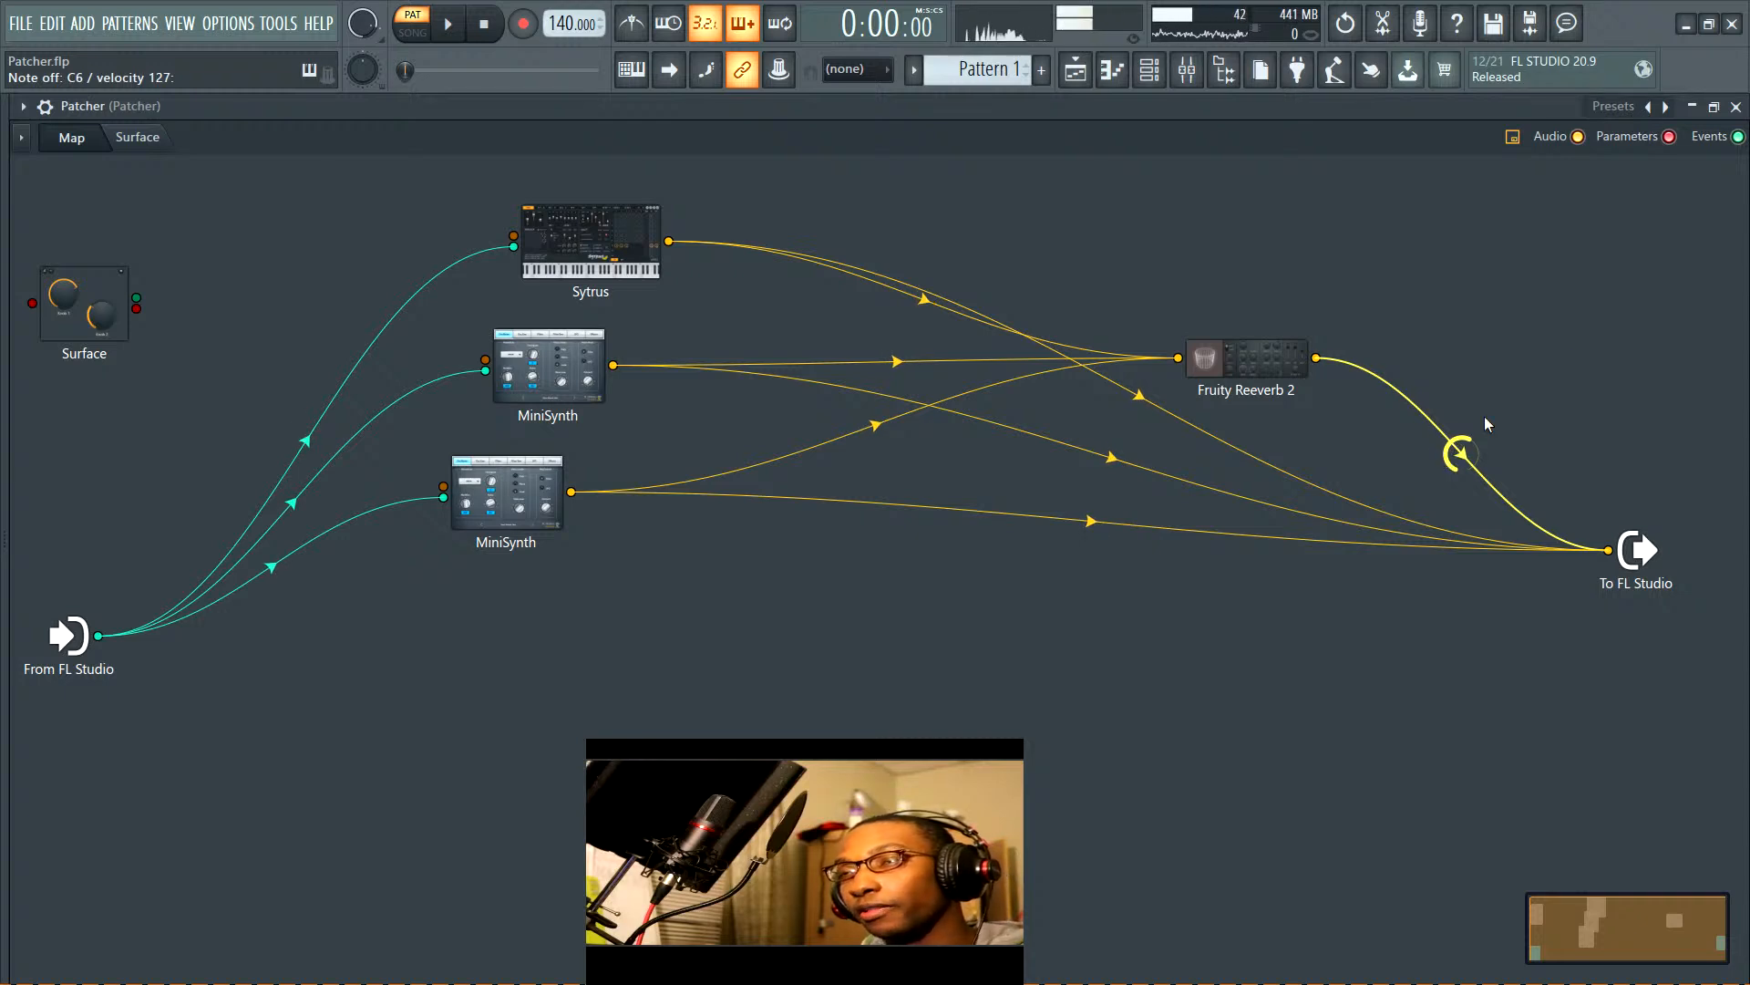
left_click(1275, 381)
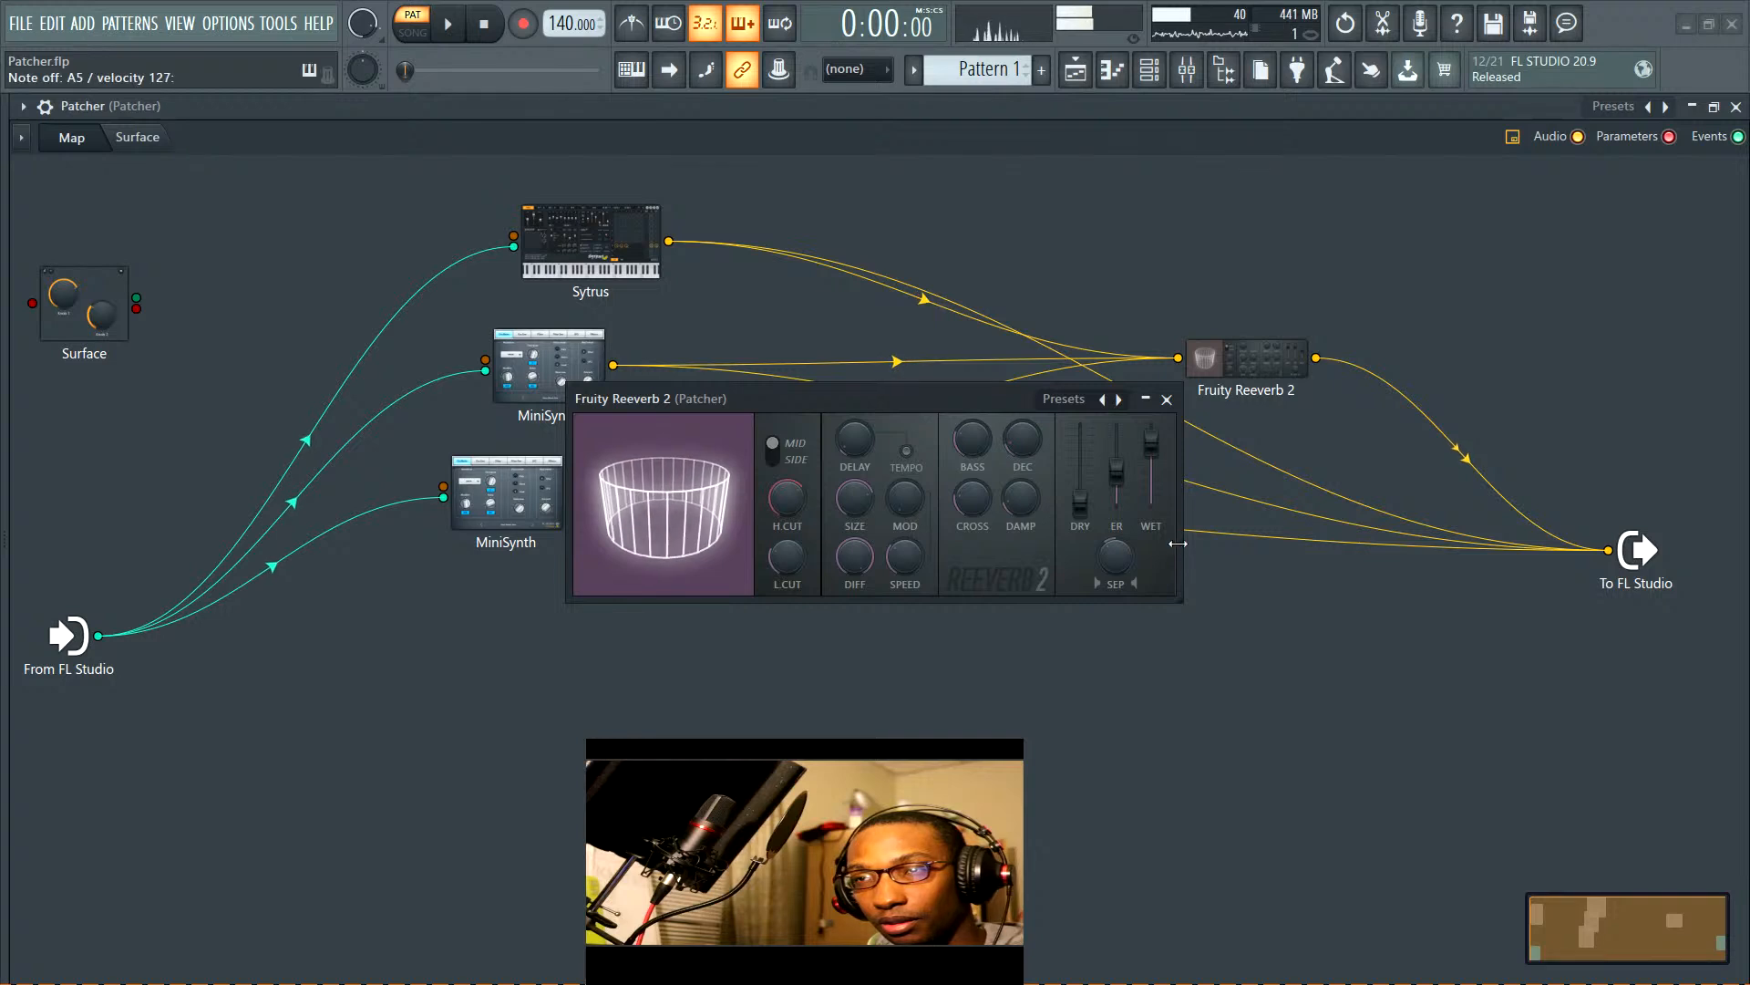
left_click(1168, 400)
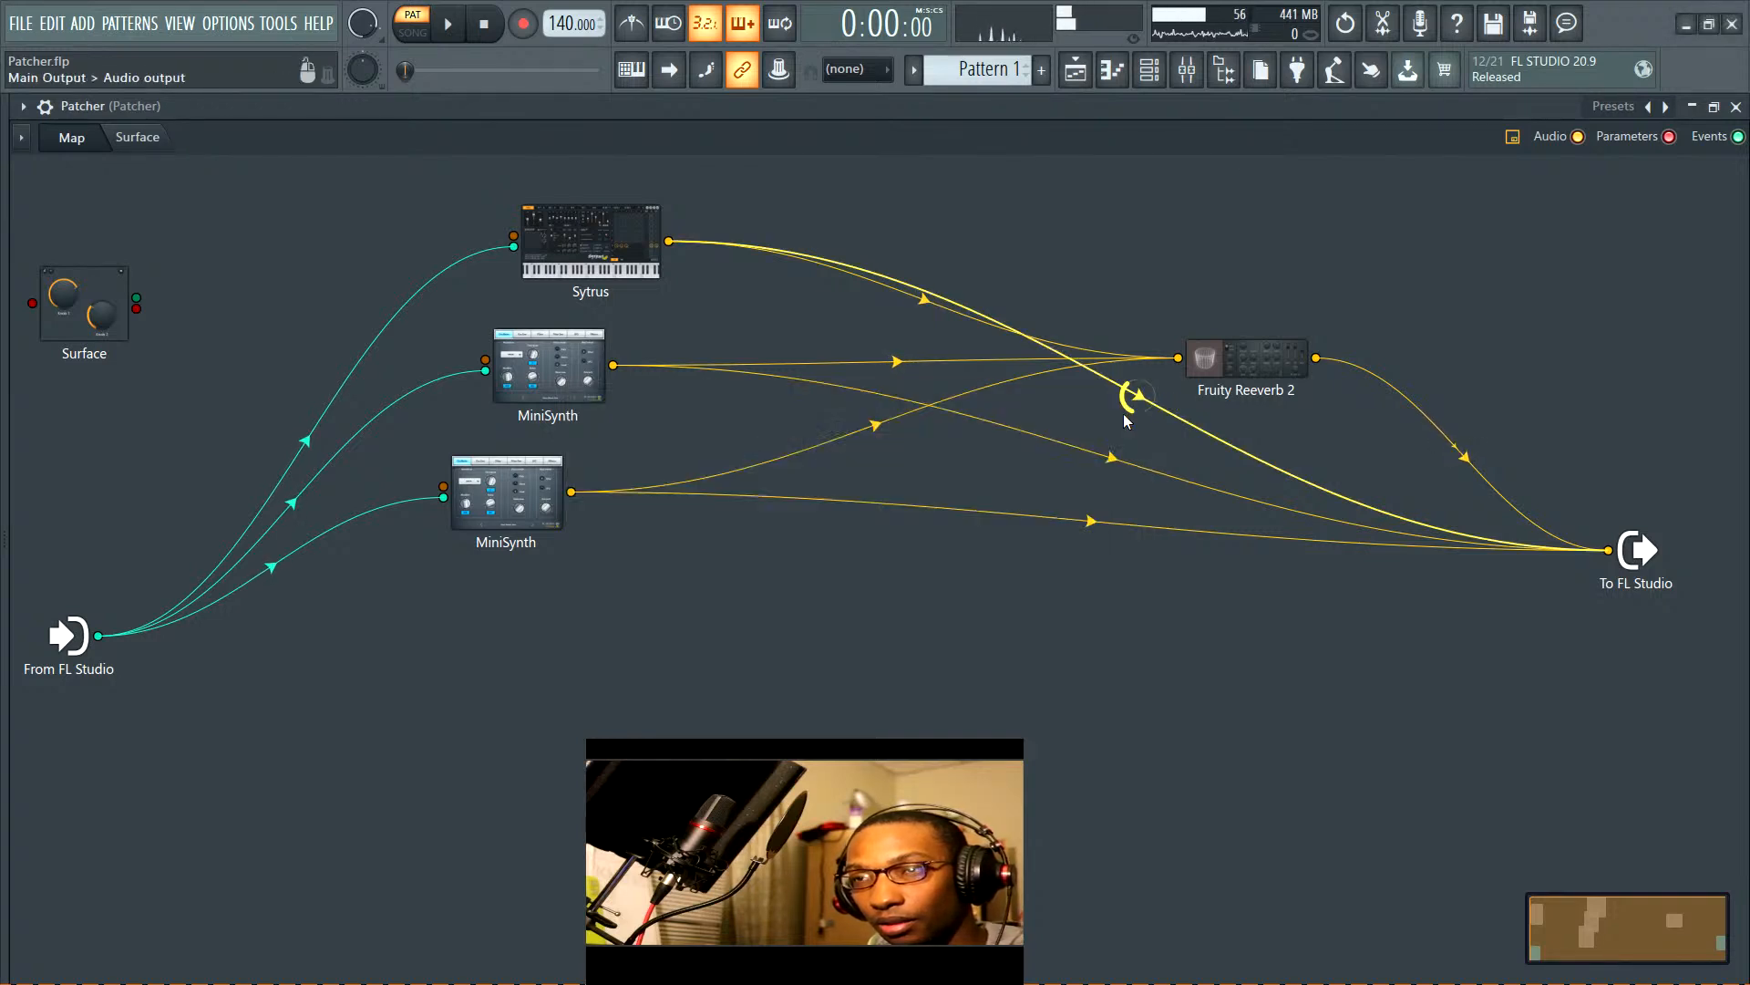
left_click_drag(1134, 408, 1134, 428)
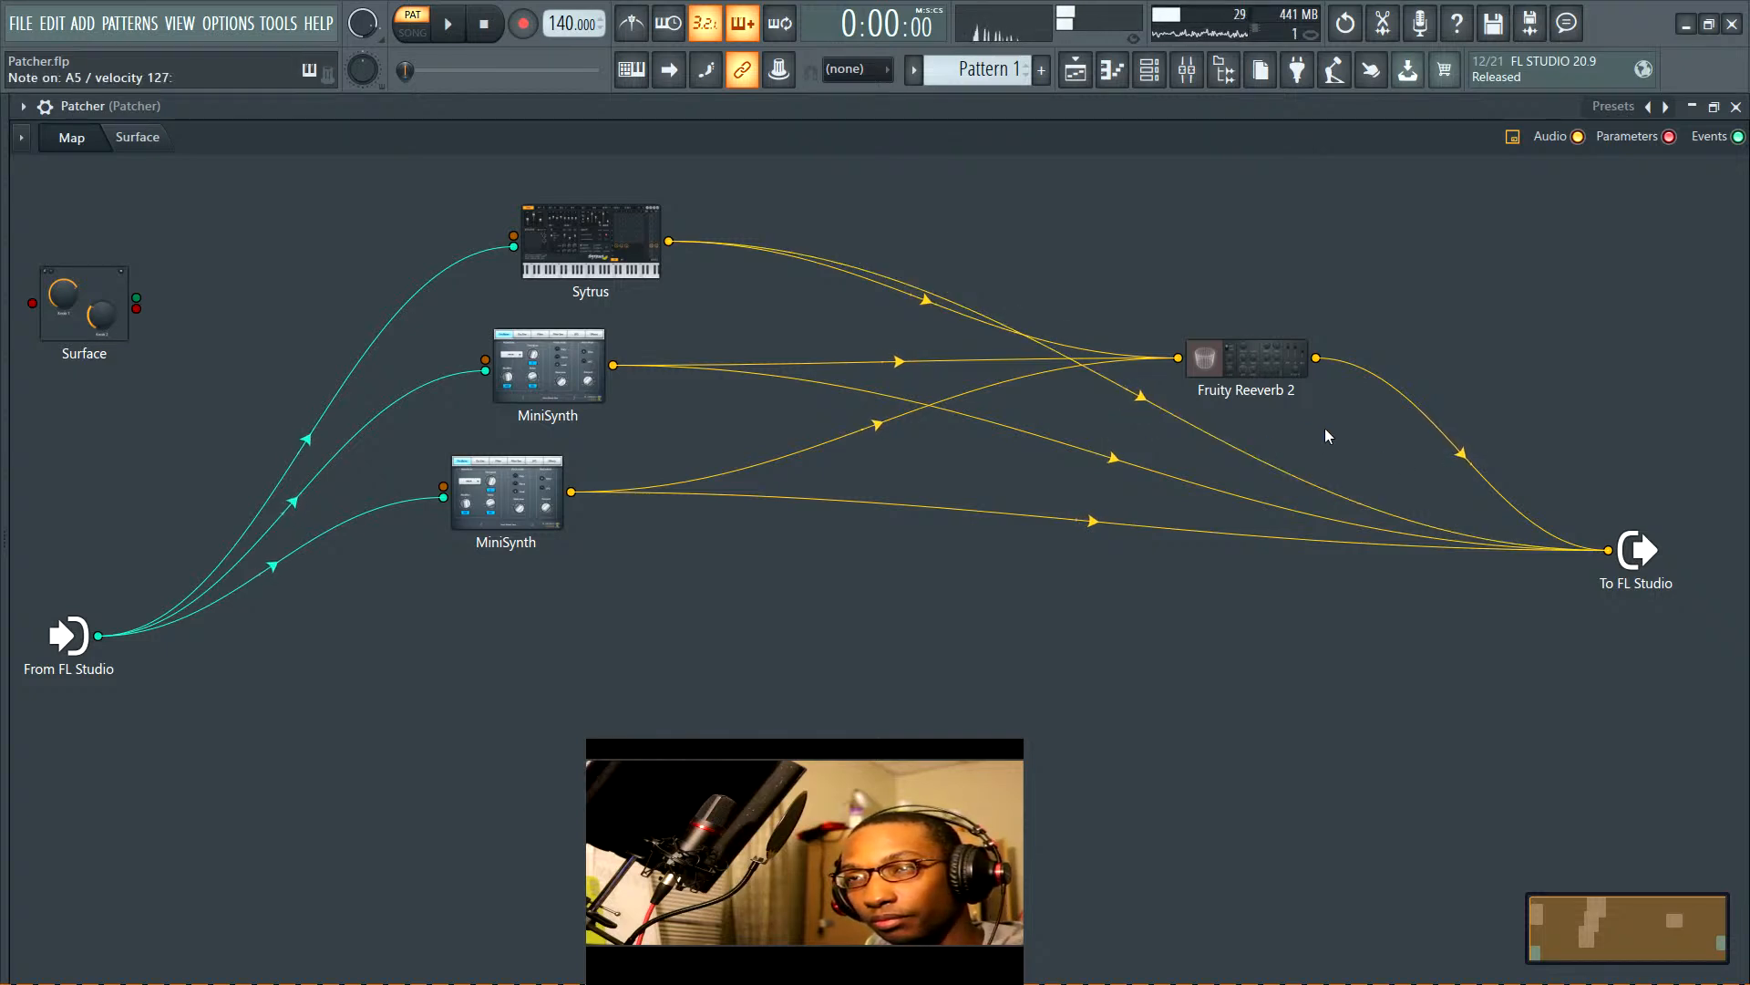
Add a Fruity Parametric EQ 2 effect to the Patcher map, beyond Fruity Reeverb 2 and above the FL Studio output
right_click(1528, 357)
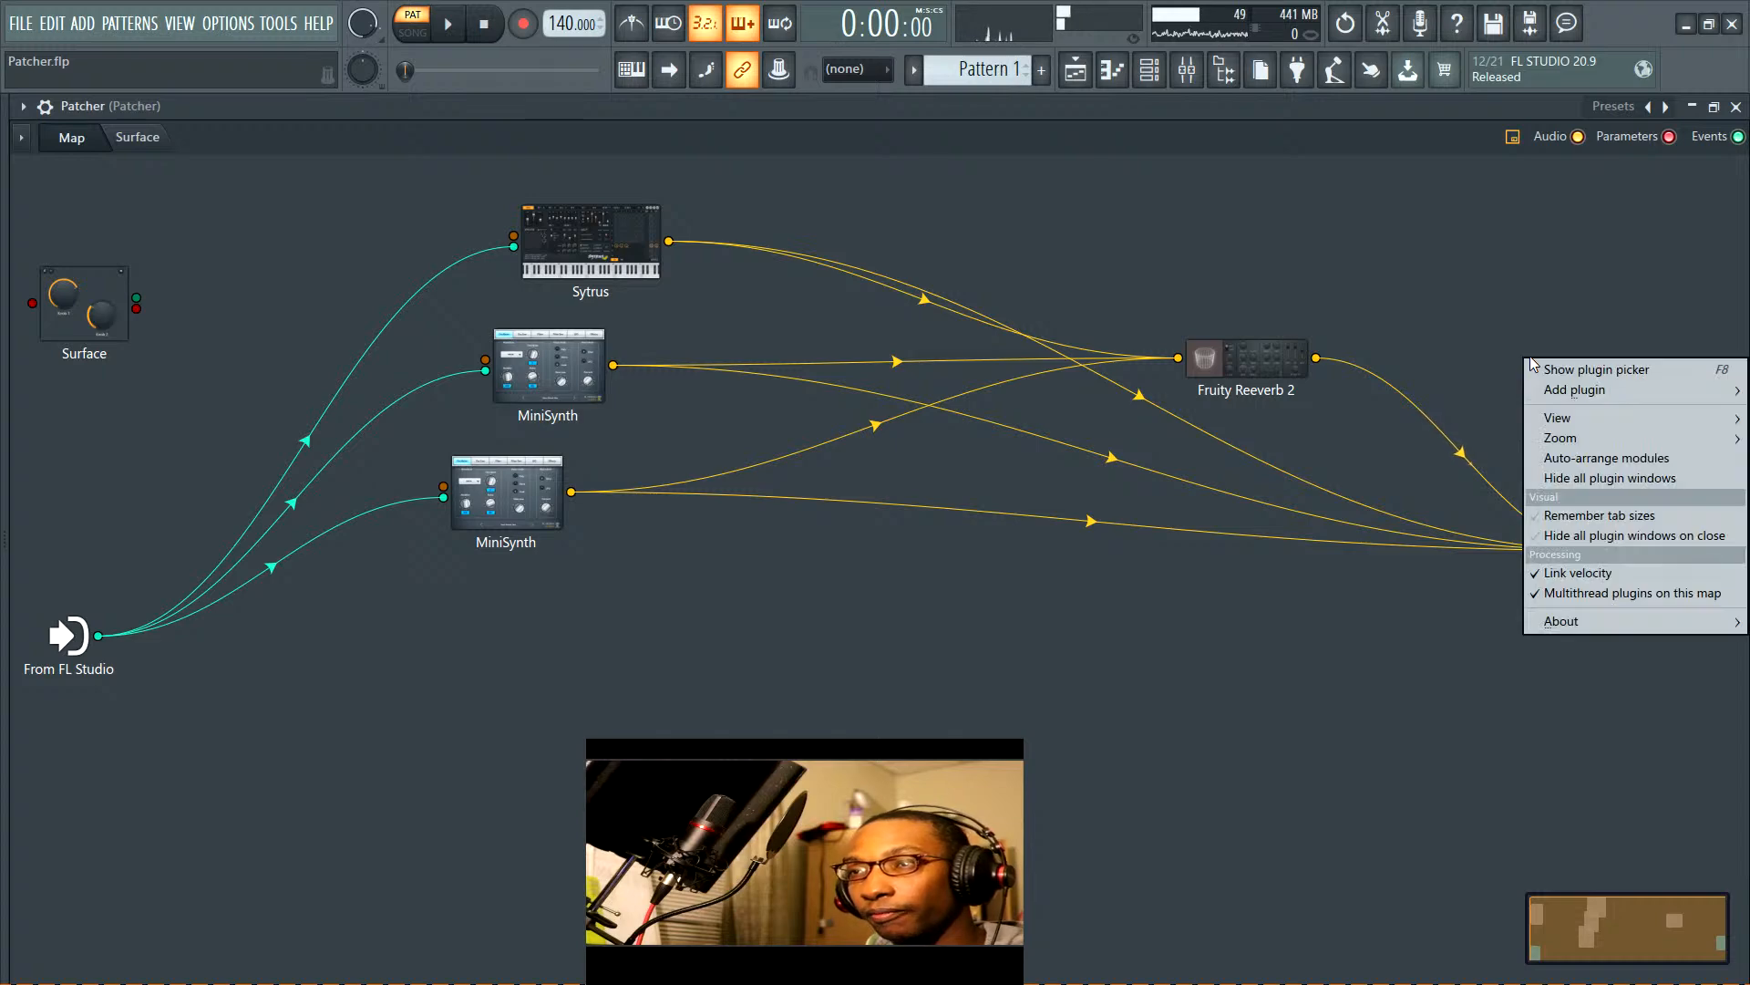
mouse_move(1553, 391)
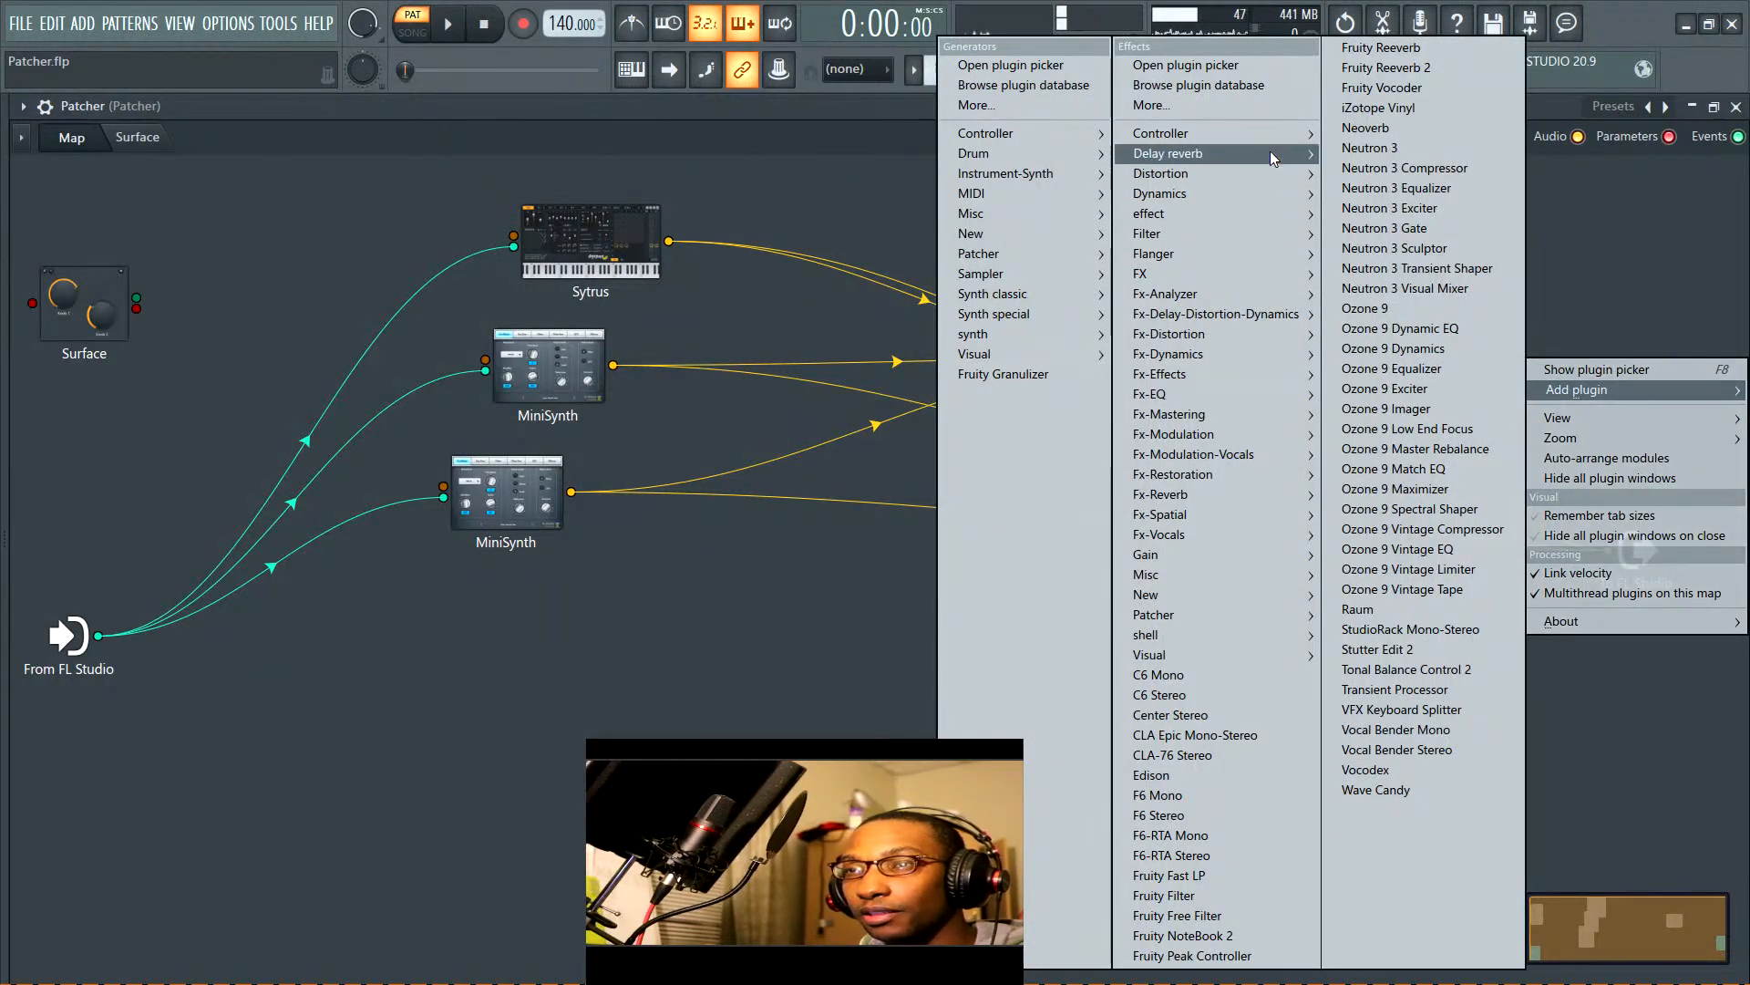
mouse_move(1184, 234)
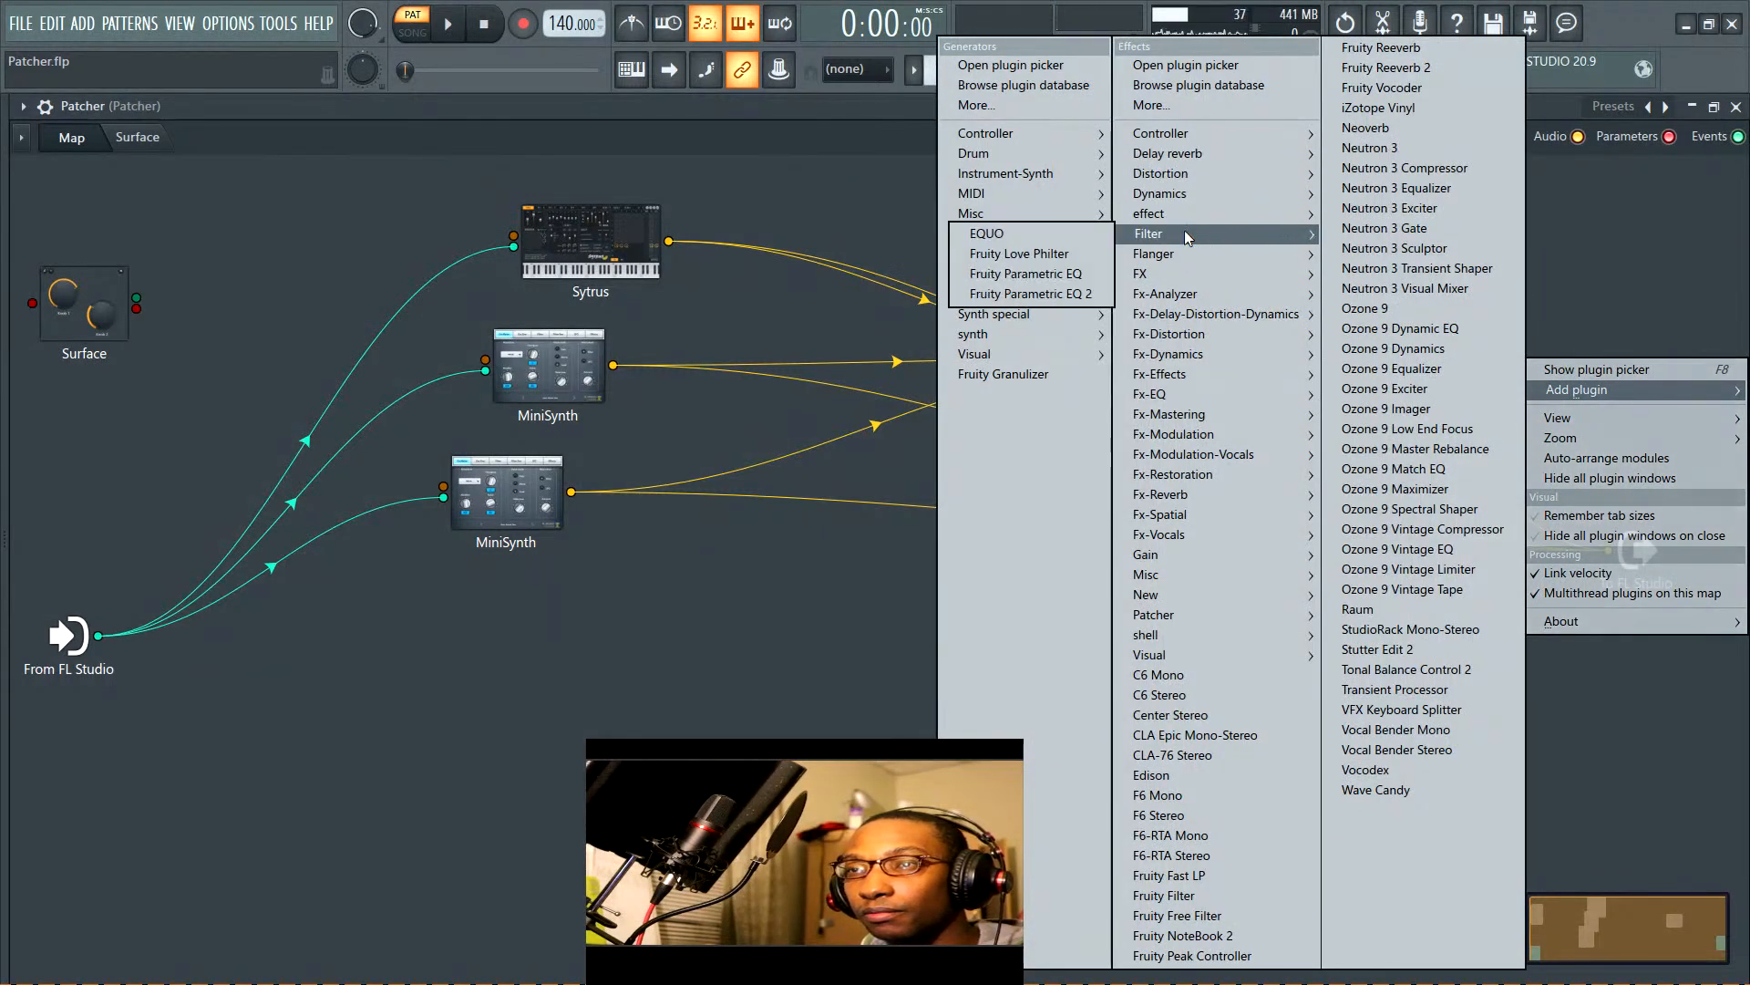
left_click(1040, 294)
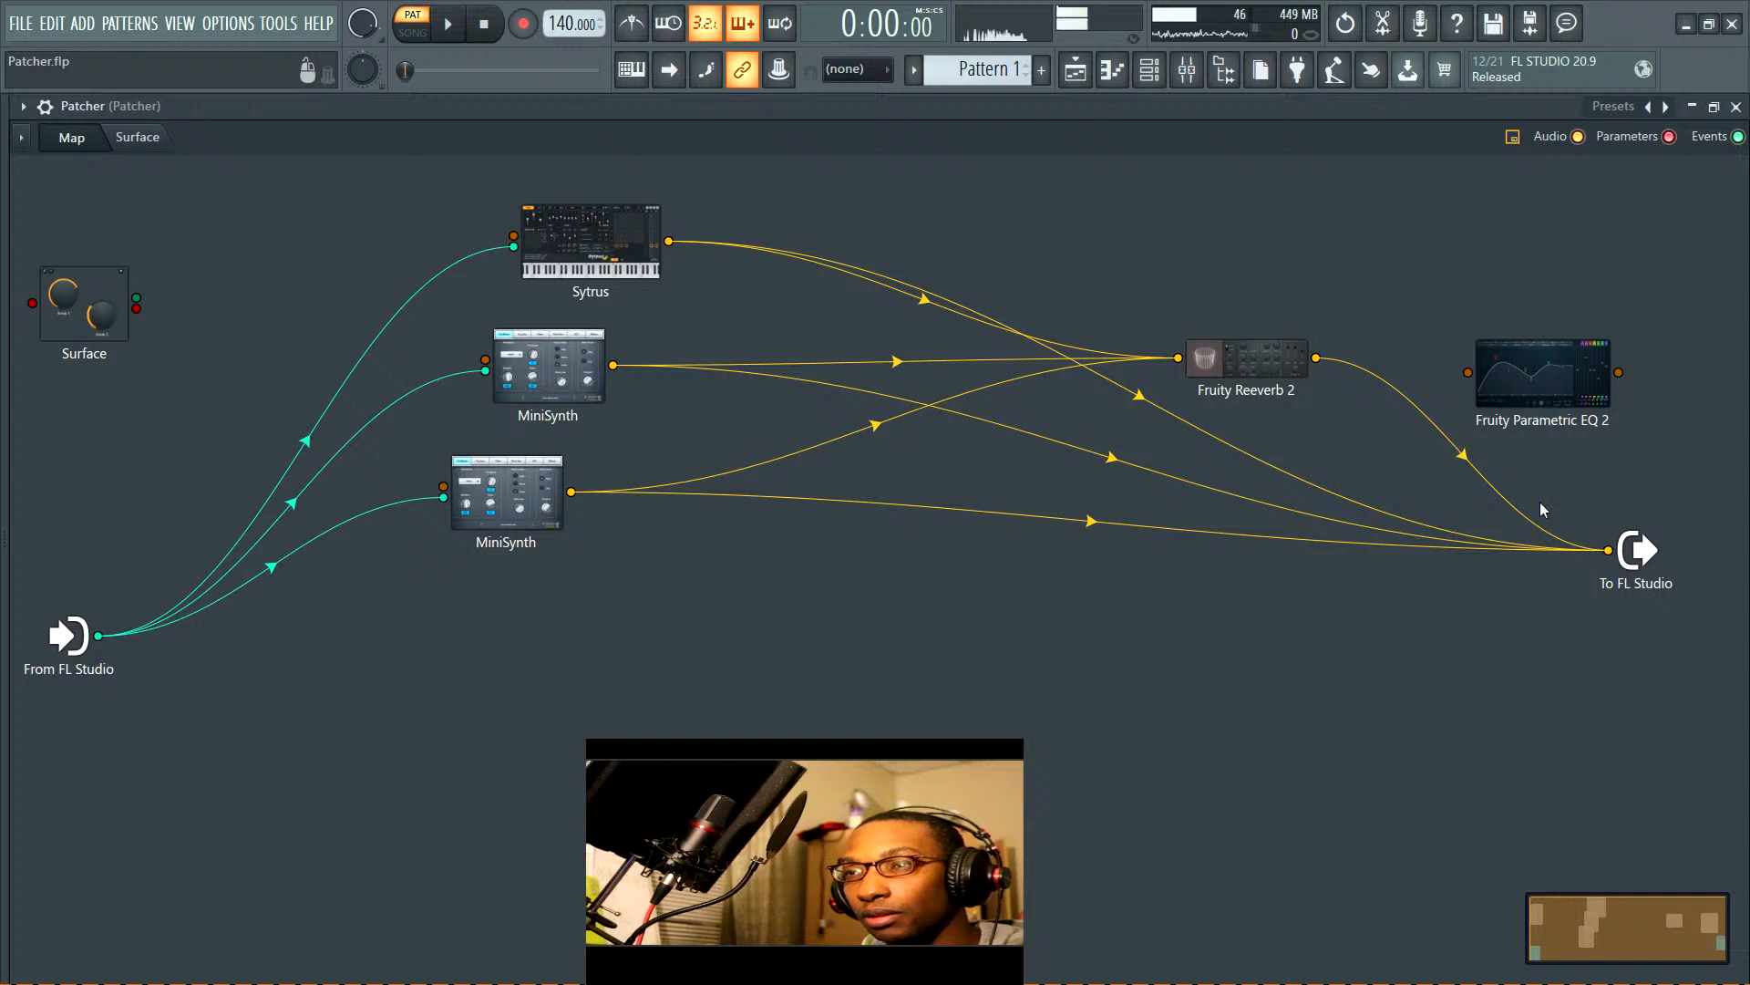
Reroute Fruity Reeverb 2 through Fruity Parametric EQ 2 to the FL Studio output, keeping the upper MiniSynth's direct output connection
left_click_drag(1257, 356, 1205, 287)
left_click_drag(1605, 555, 1495, 506)
left_click_drag(1596, 552, 1582, 563)
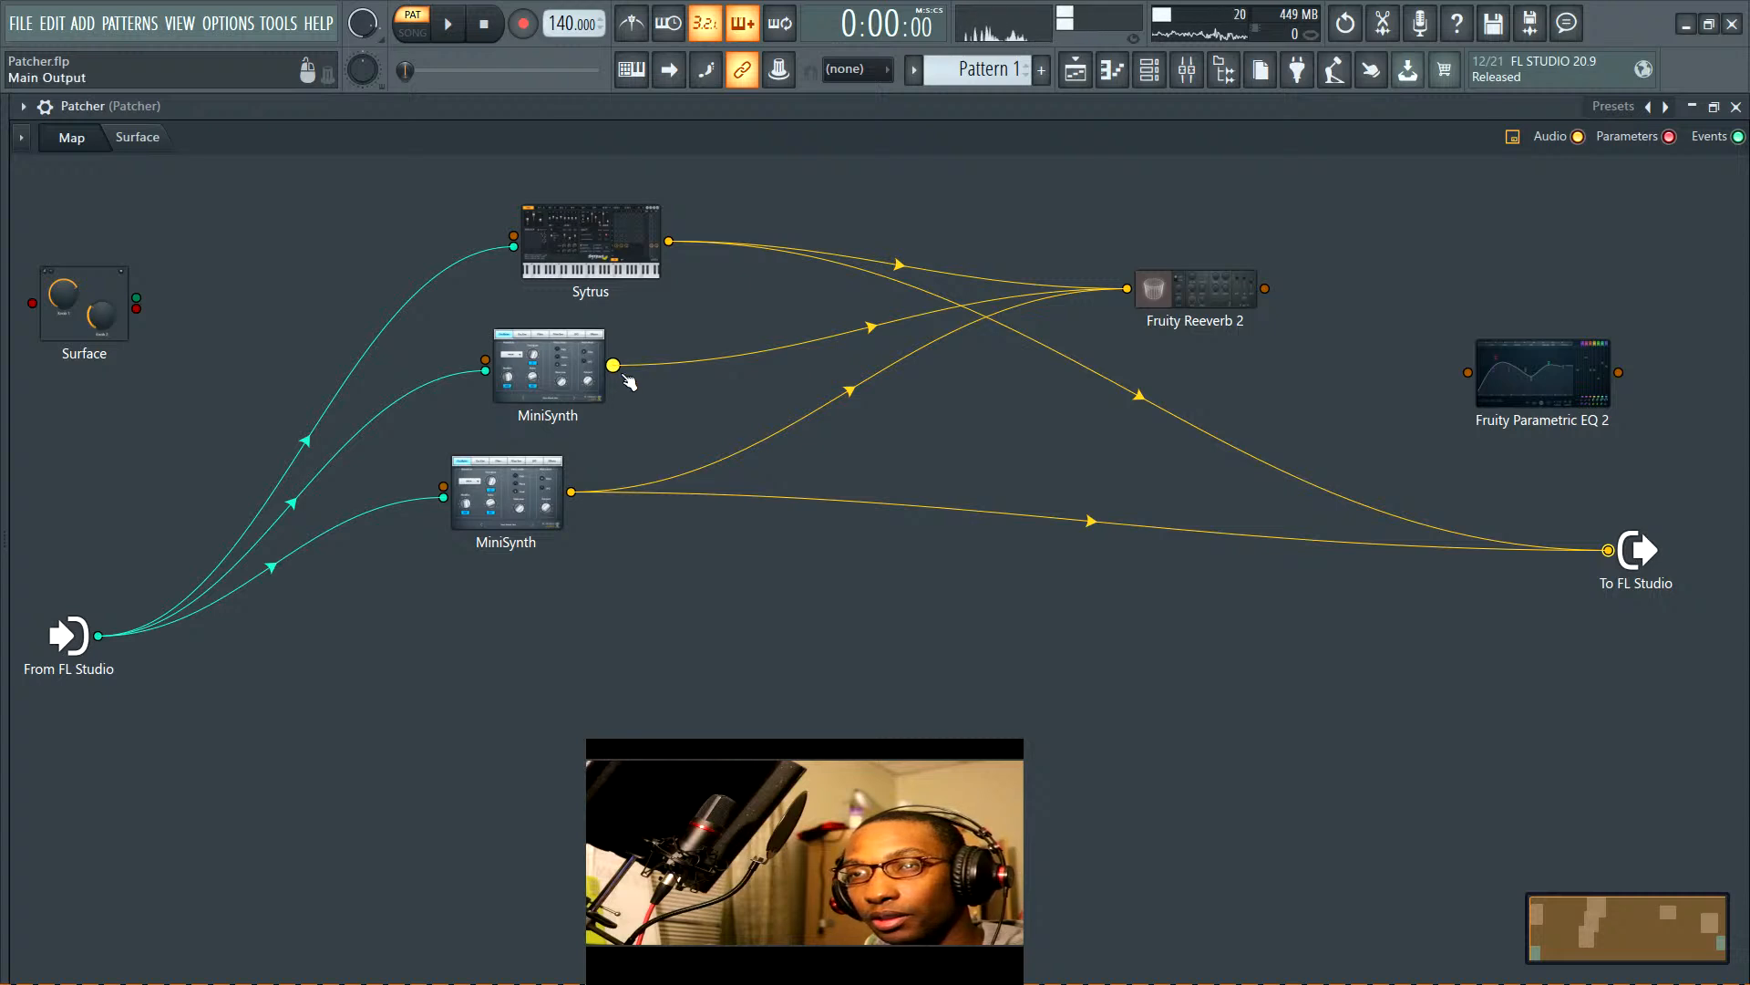
left_click_drag(613, 374, 1607, 550)
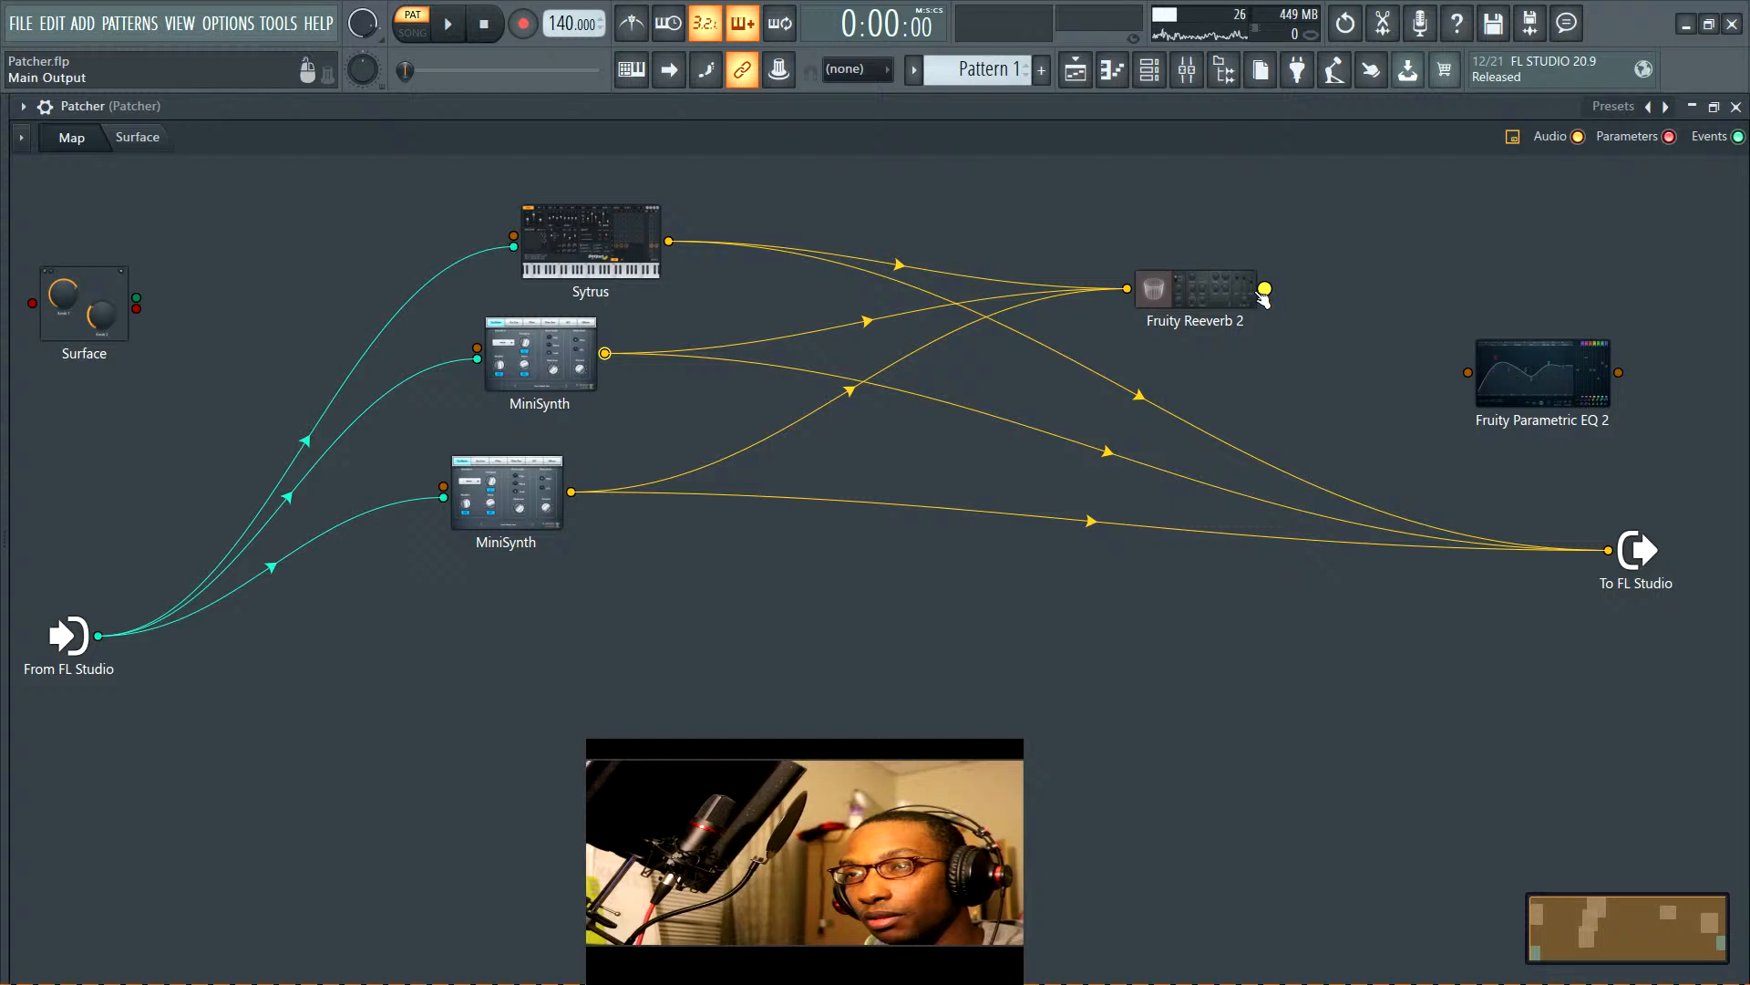
left_click_drag(1265, 289, 1468, 372)
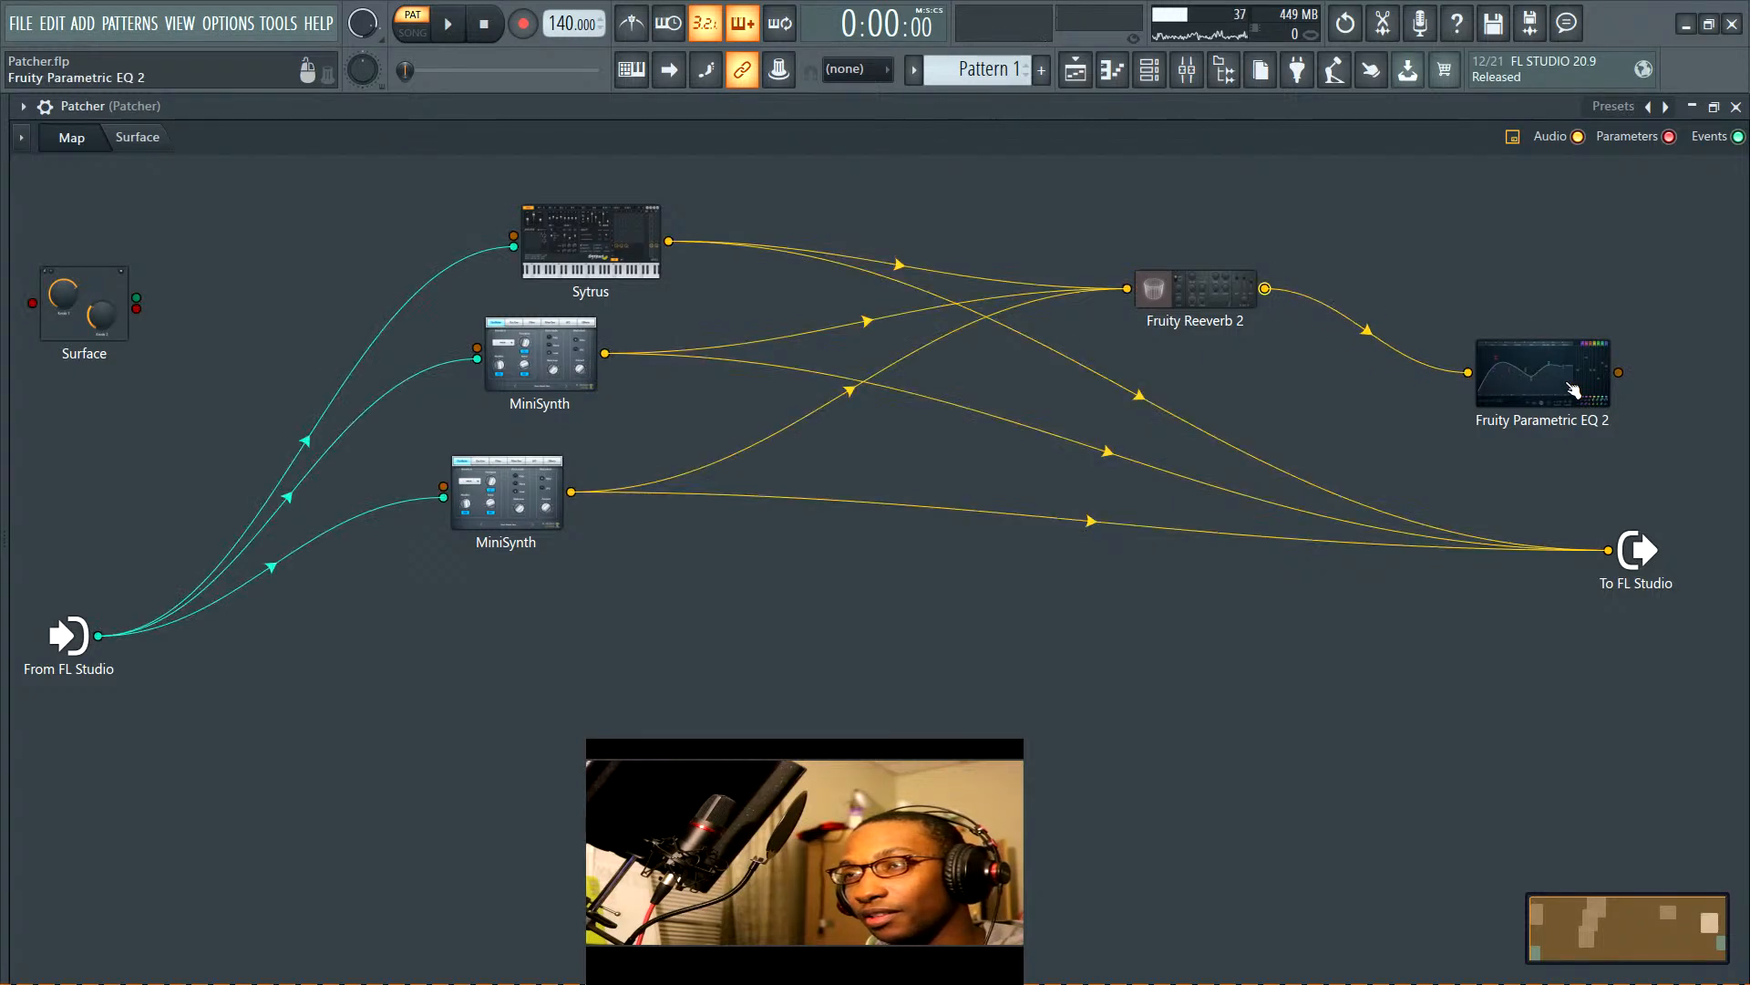
left_click_drag(1598, 396, 1607, 551)
Open Fruity Parametric EQ 2, change band 1 to a high-pass filter and raise its frequency to near band 2
left_click(1438, 358)
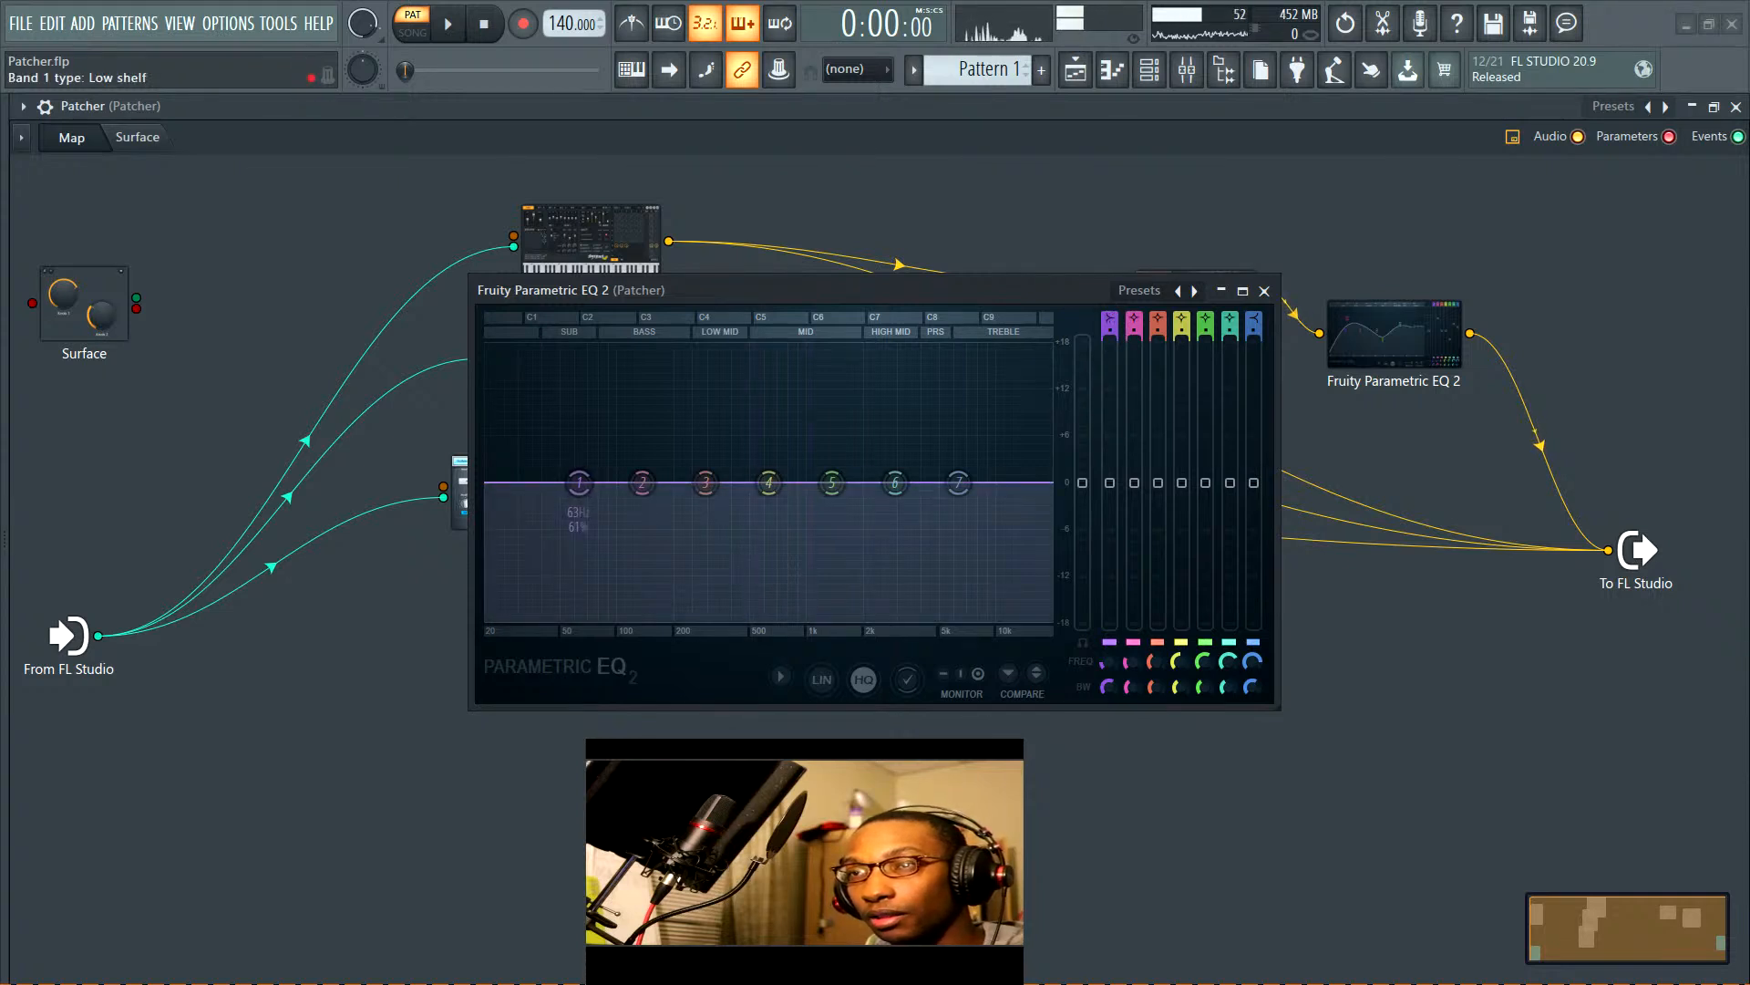
left_click_drag(1109, 321, 1109, 350)
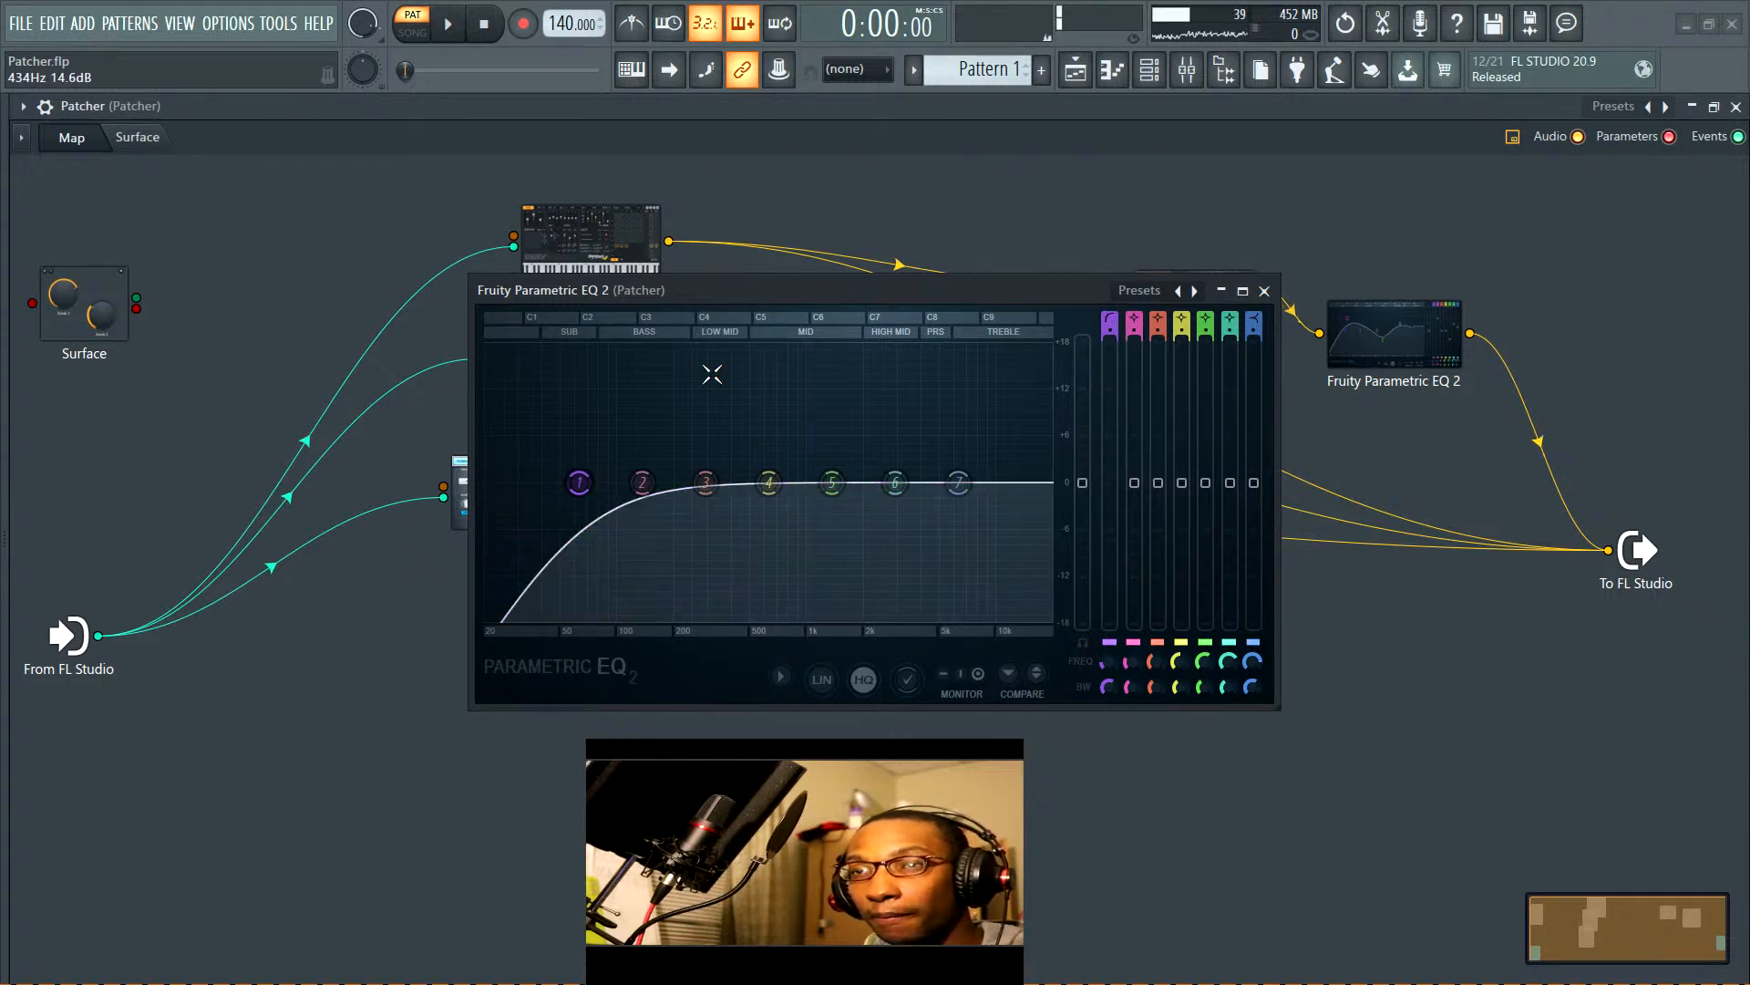
left_click_drag(581, 477, 650, 482)
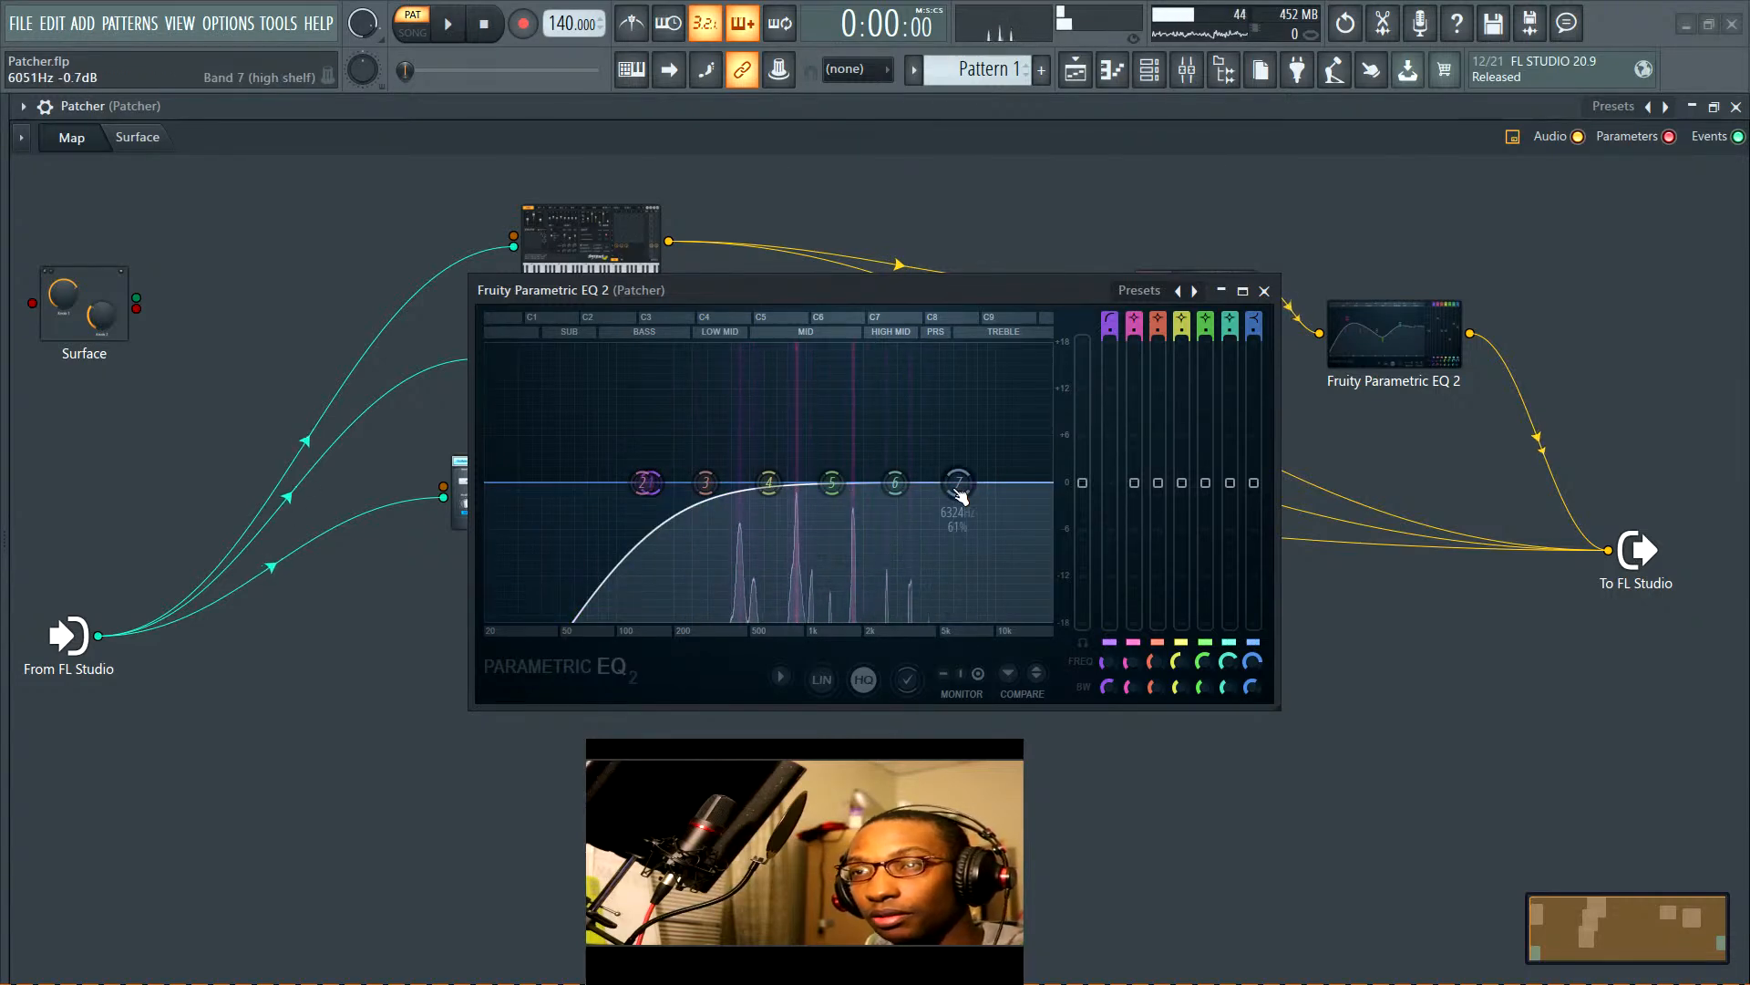
Lower EQ bands 5 and 6 slightly, moving band 5 up in frequency, and change band 7 to a low-pass filter
left_click_drag(1049, 290, 677, 334)
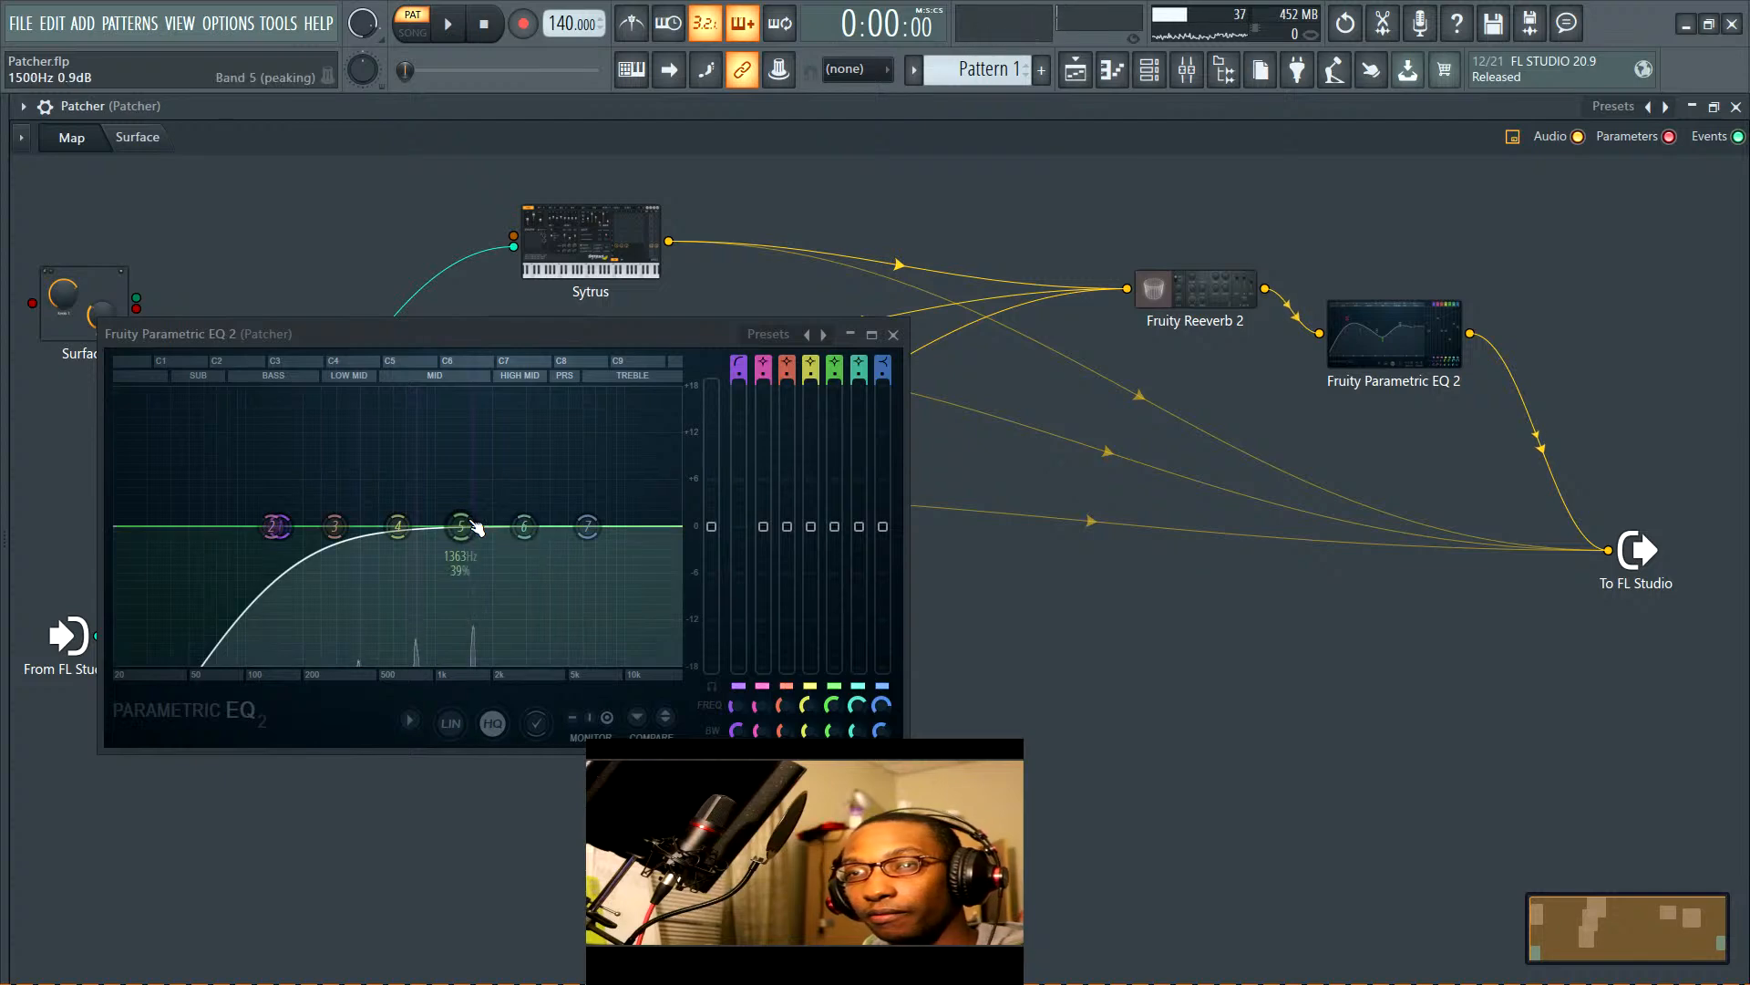
left_click_drag(461, 526, 525, 535)
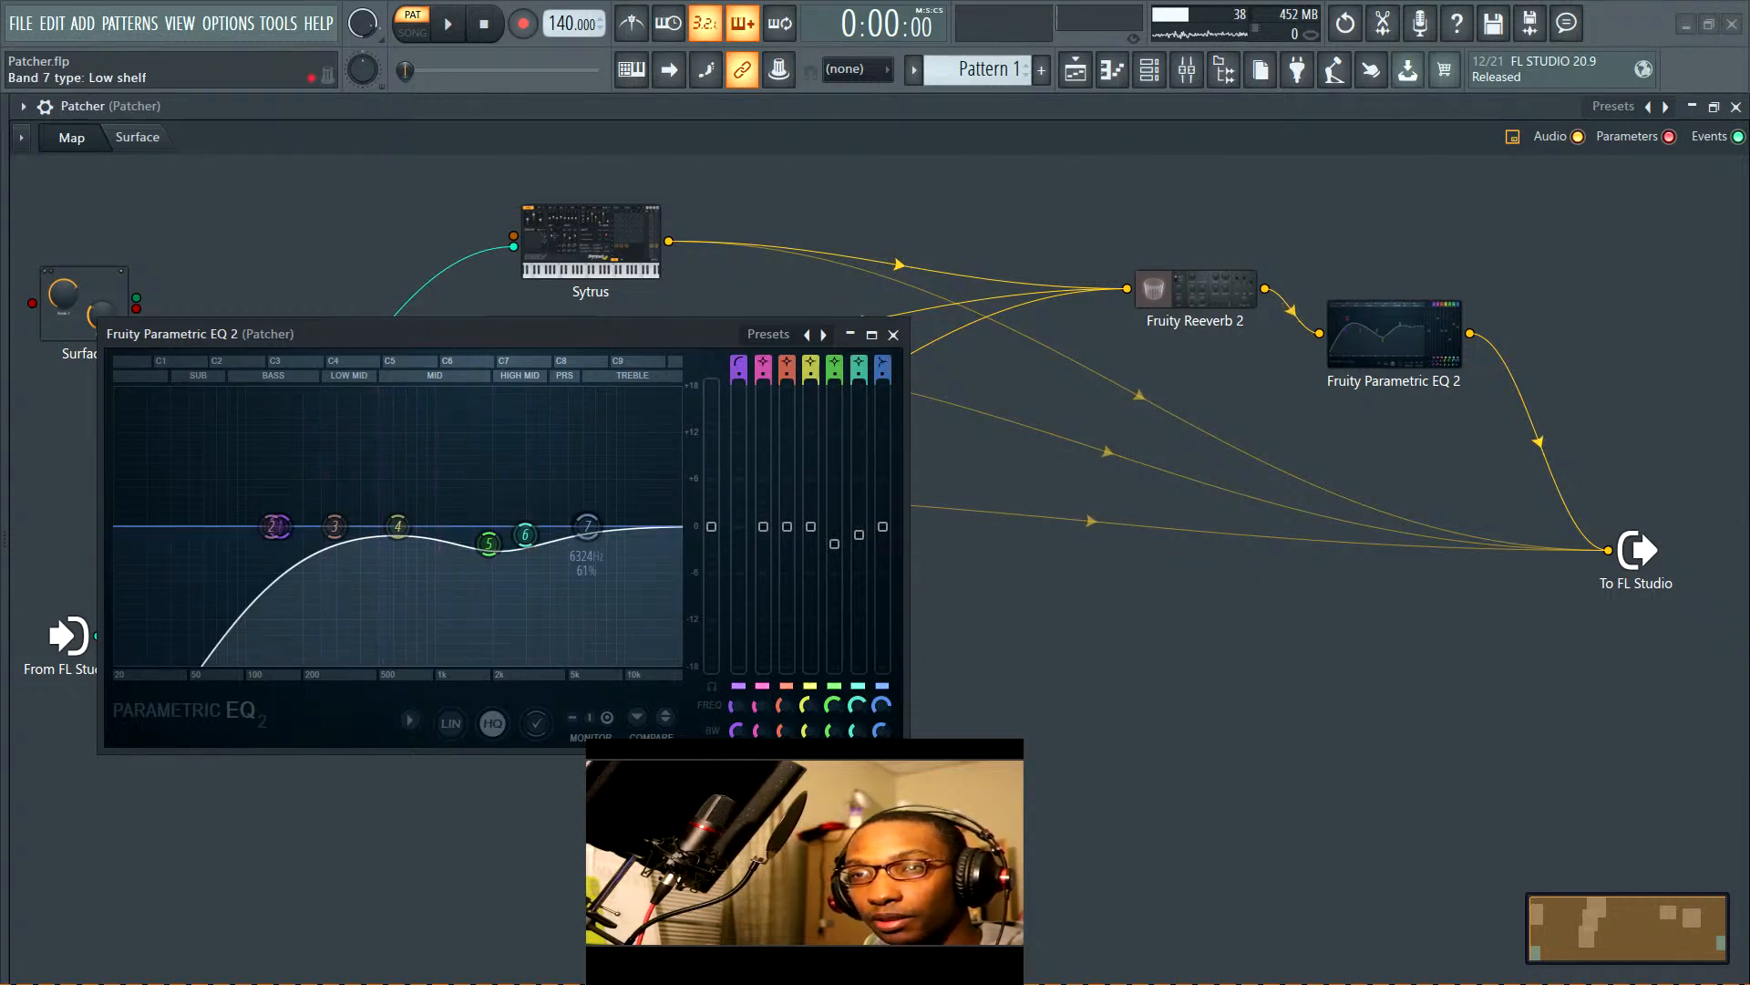
left_click_drag(883, 363, 888, 381)
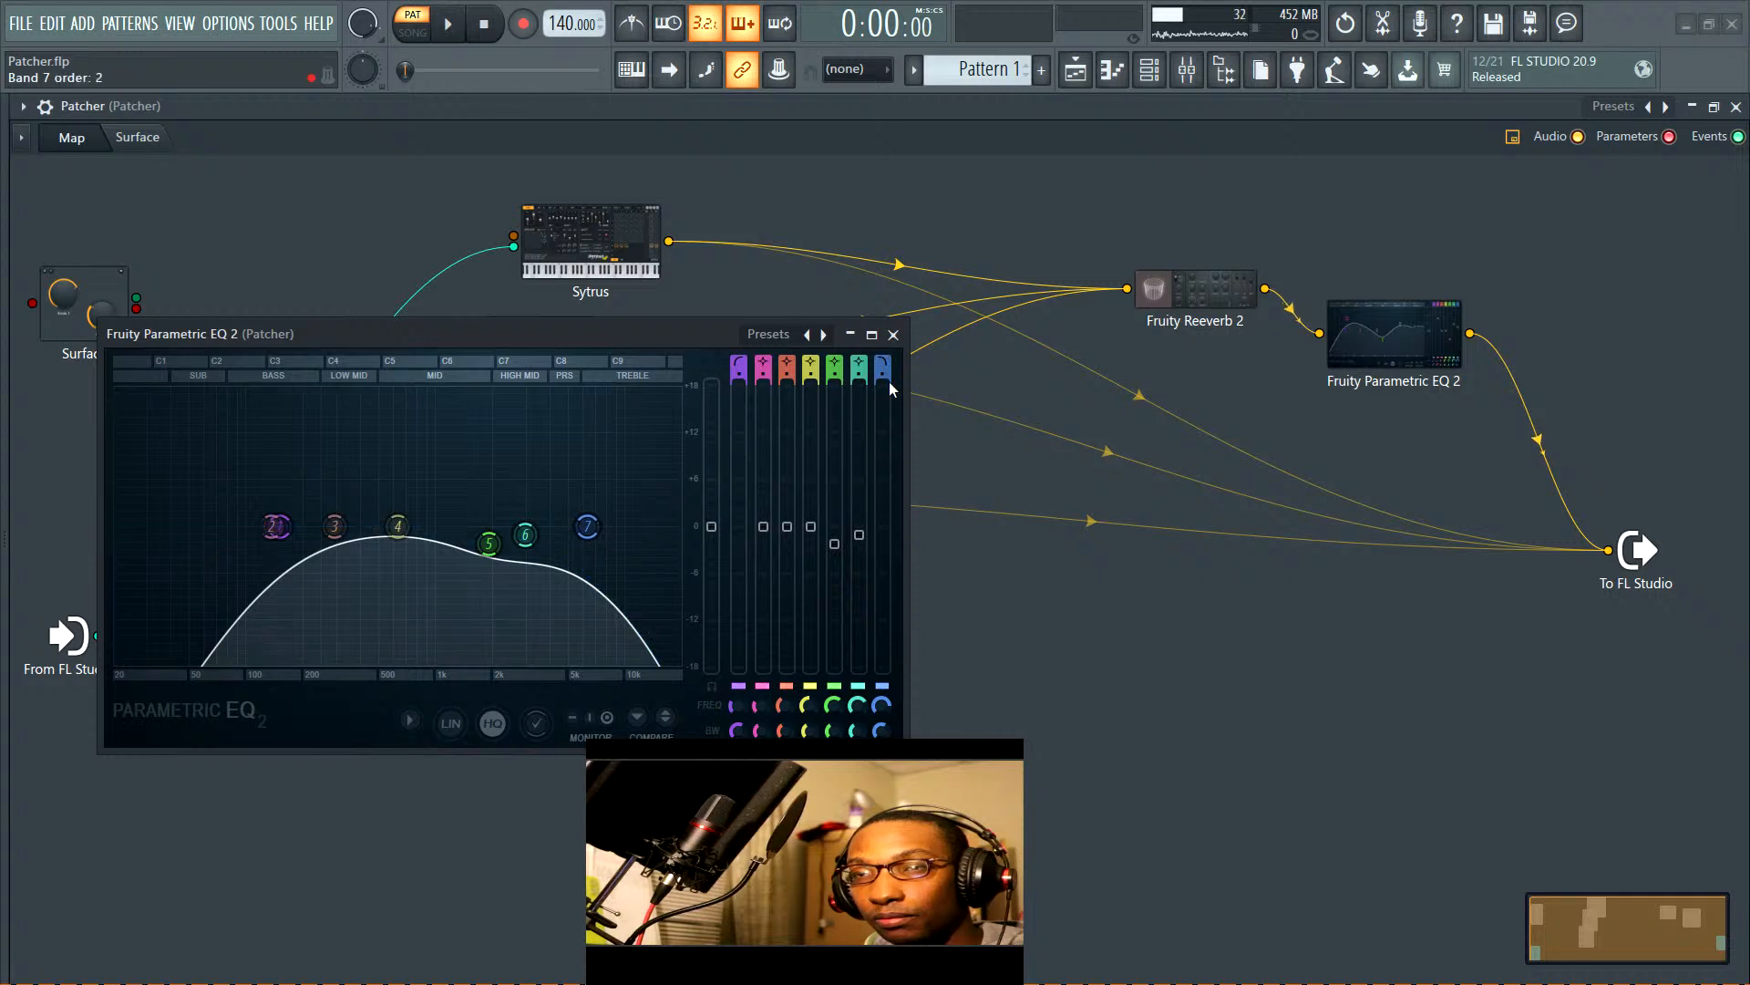
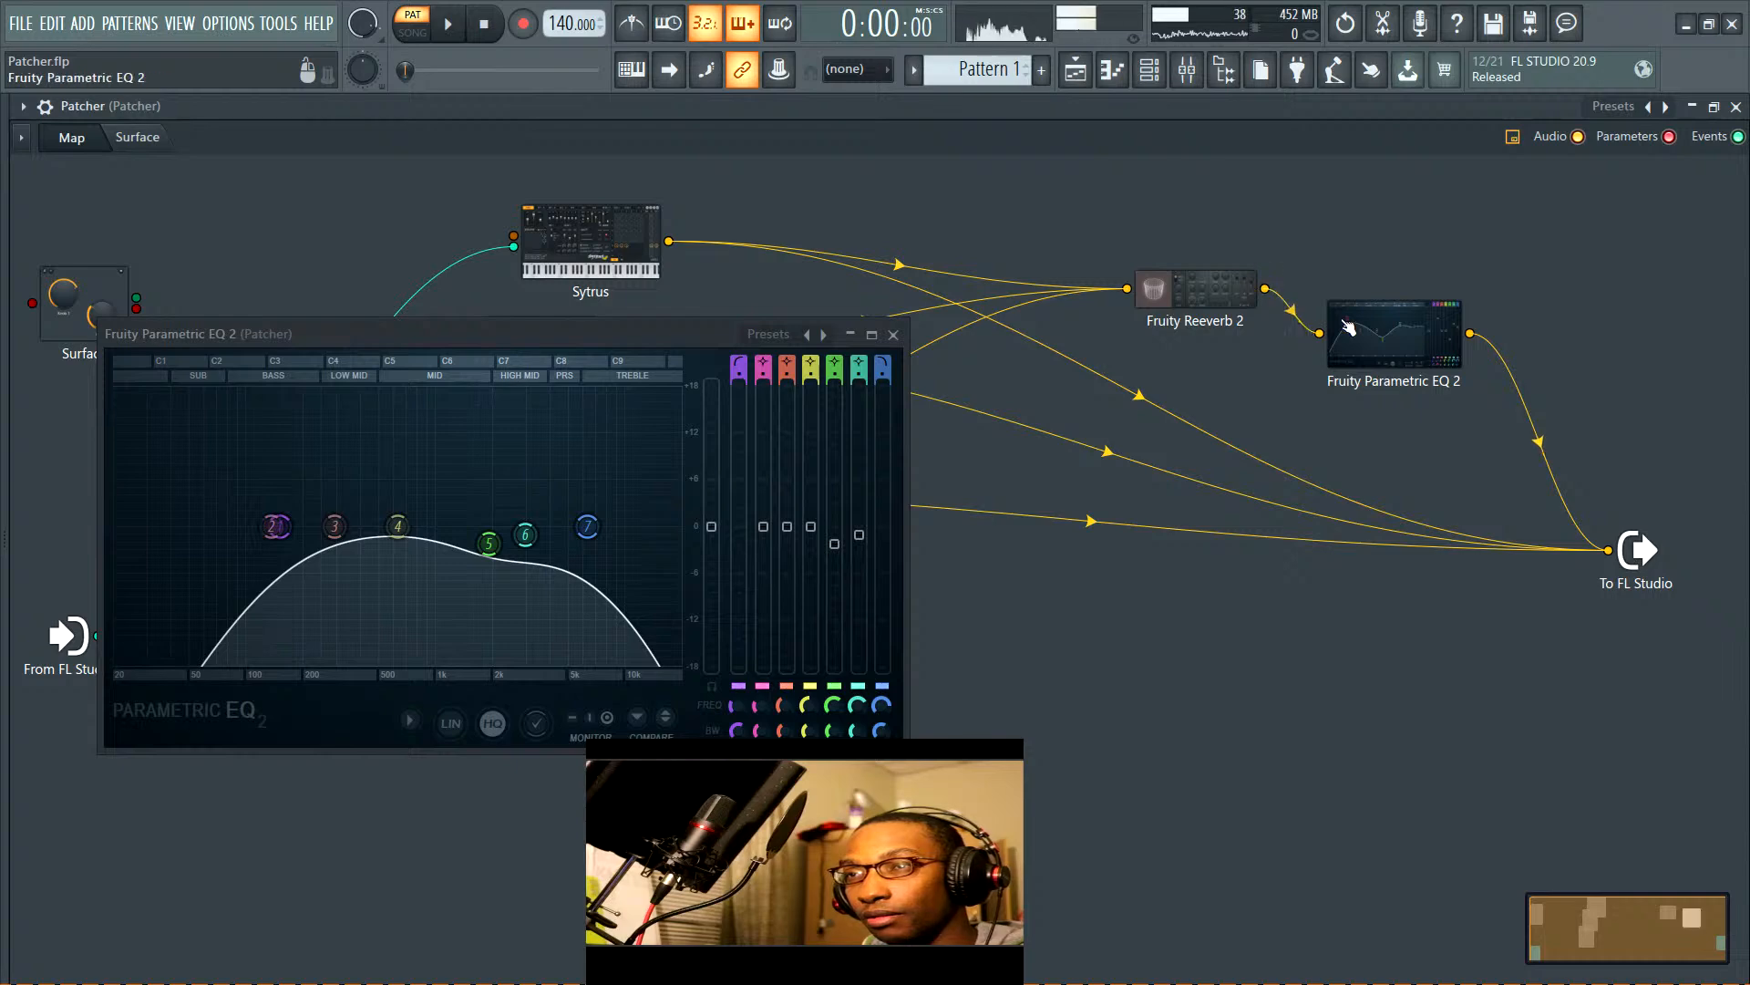
Move Fruity Parametric EQ 2 farther from the reverb and disconnect all audio links from the FL Studio output
left_click_drag(1362, 336, 1538, 322)
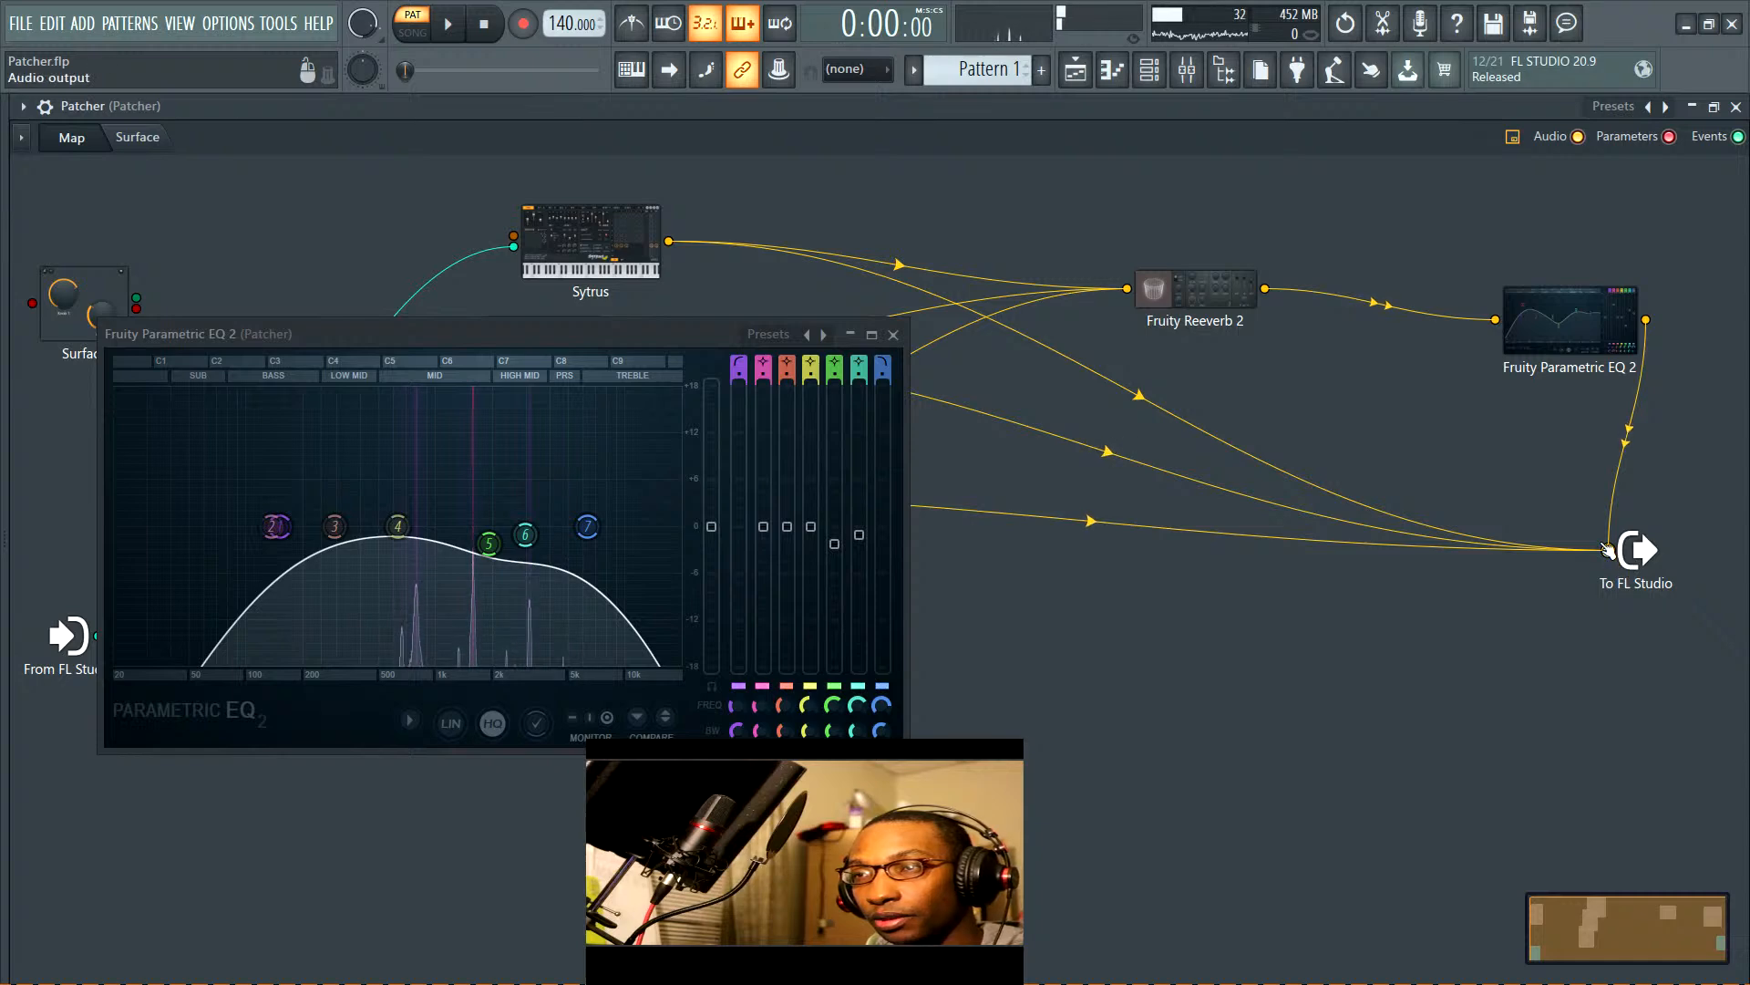
left_click_drag(1609, 550, 1384, 553)
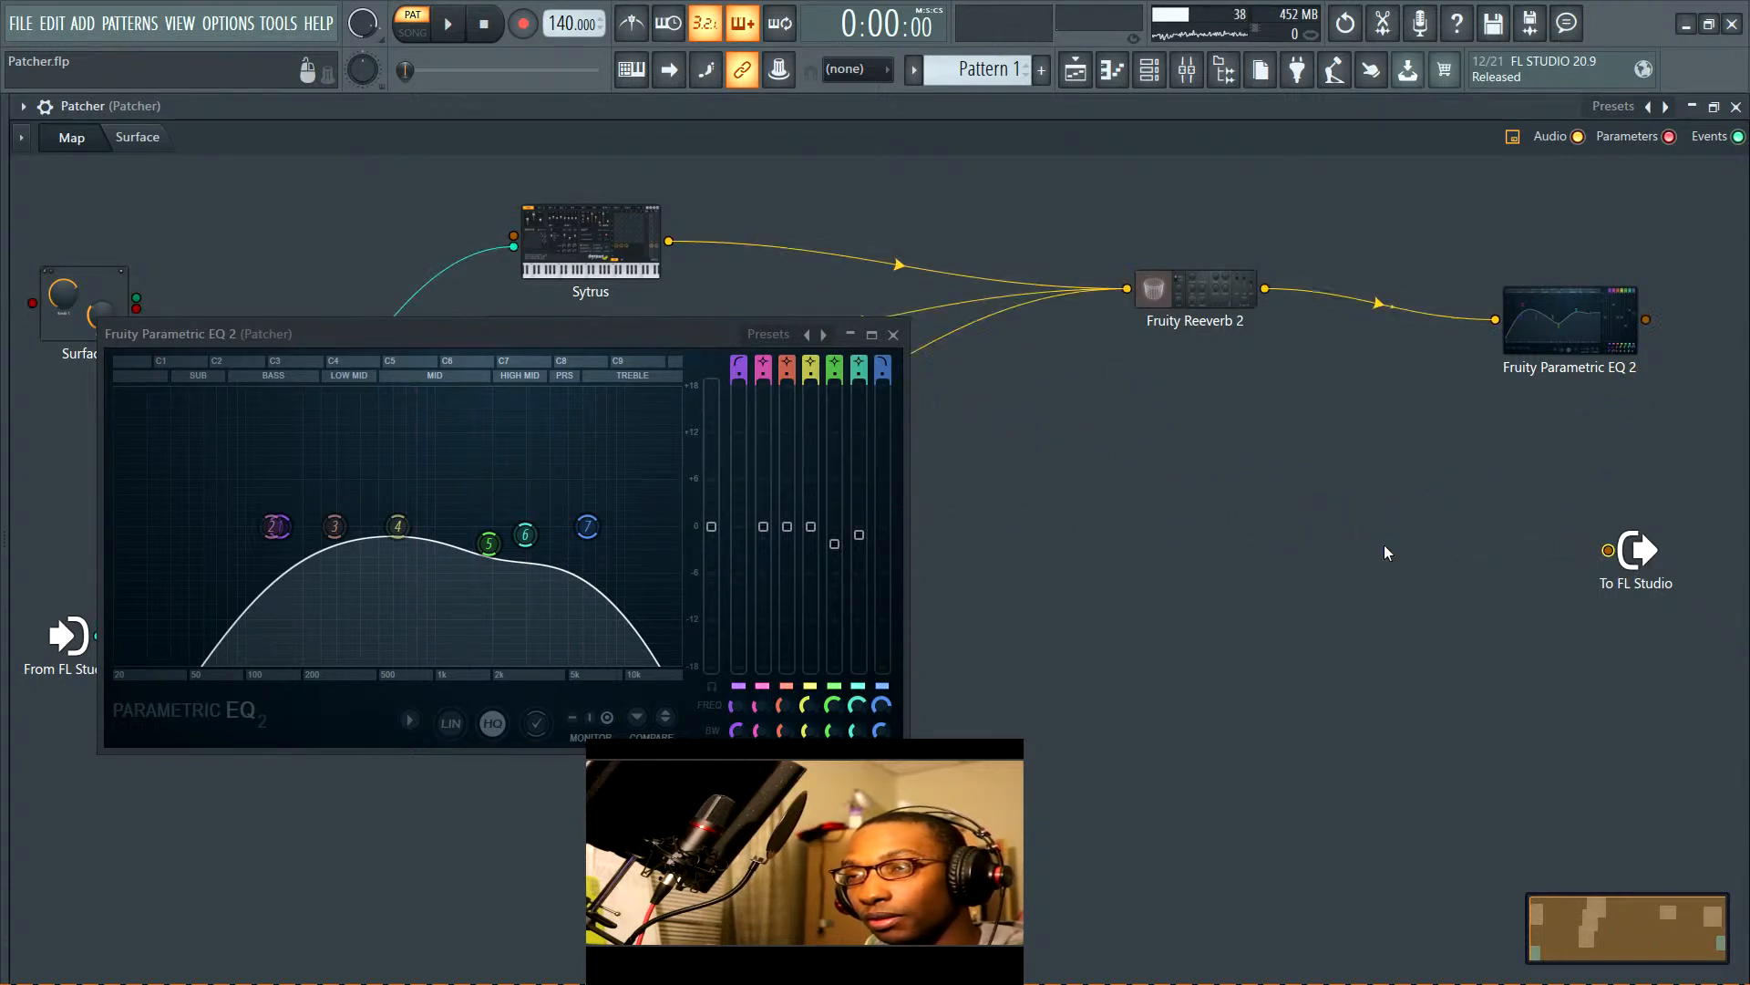
Add a second Fruity Parametric EQ 2 below the reverb in the map and close the open EQ window
right_click(1229, 452)
mouse_move(1320, 485)
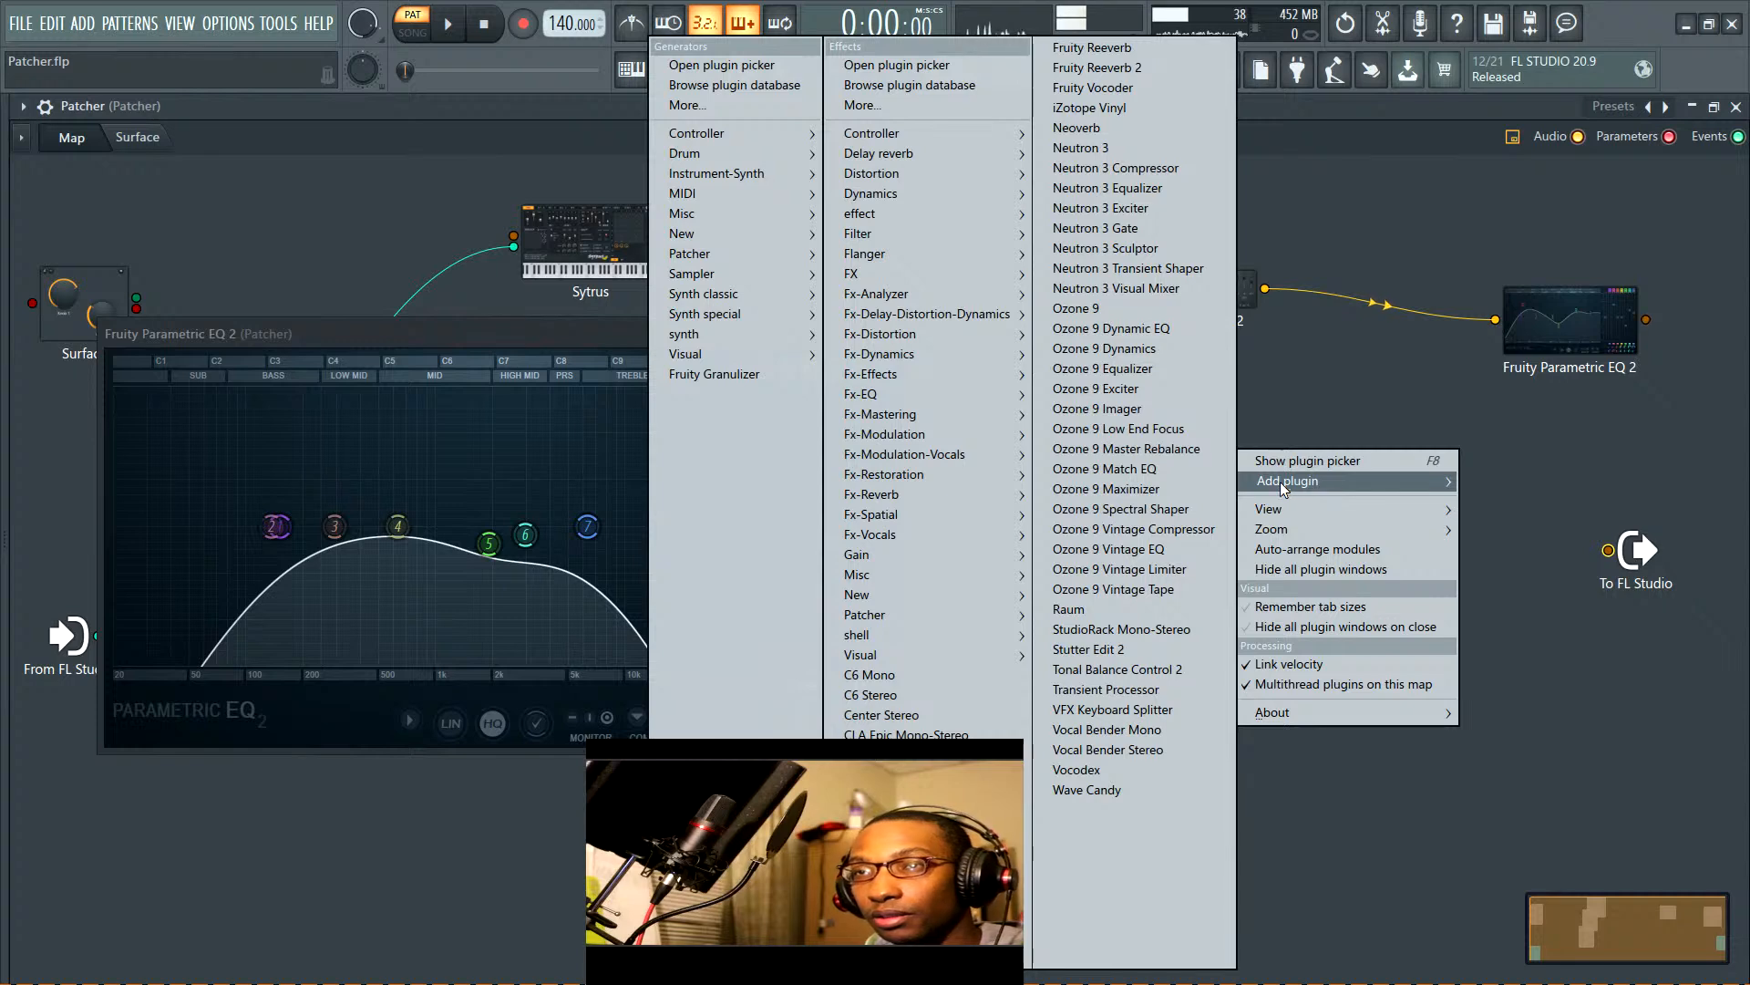
mouse_move(901, 237)
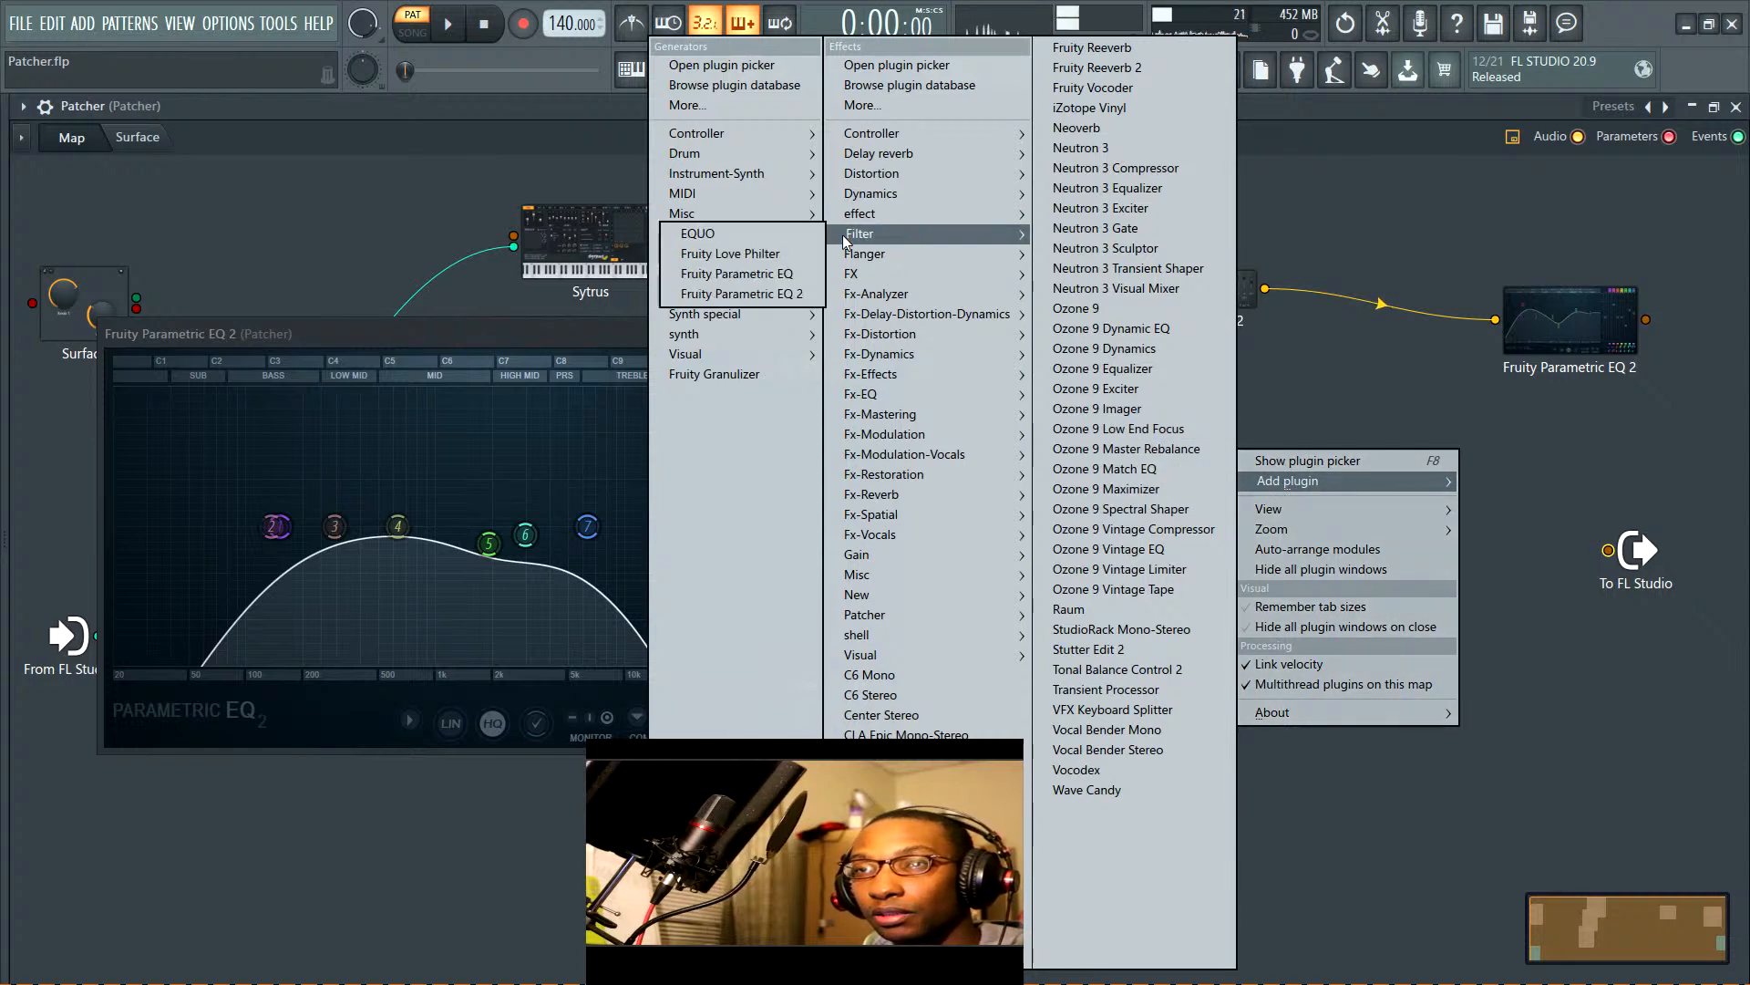
left_click(770, 297)
left_click(898, 332)
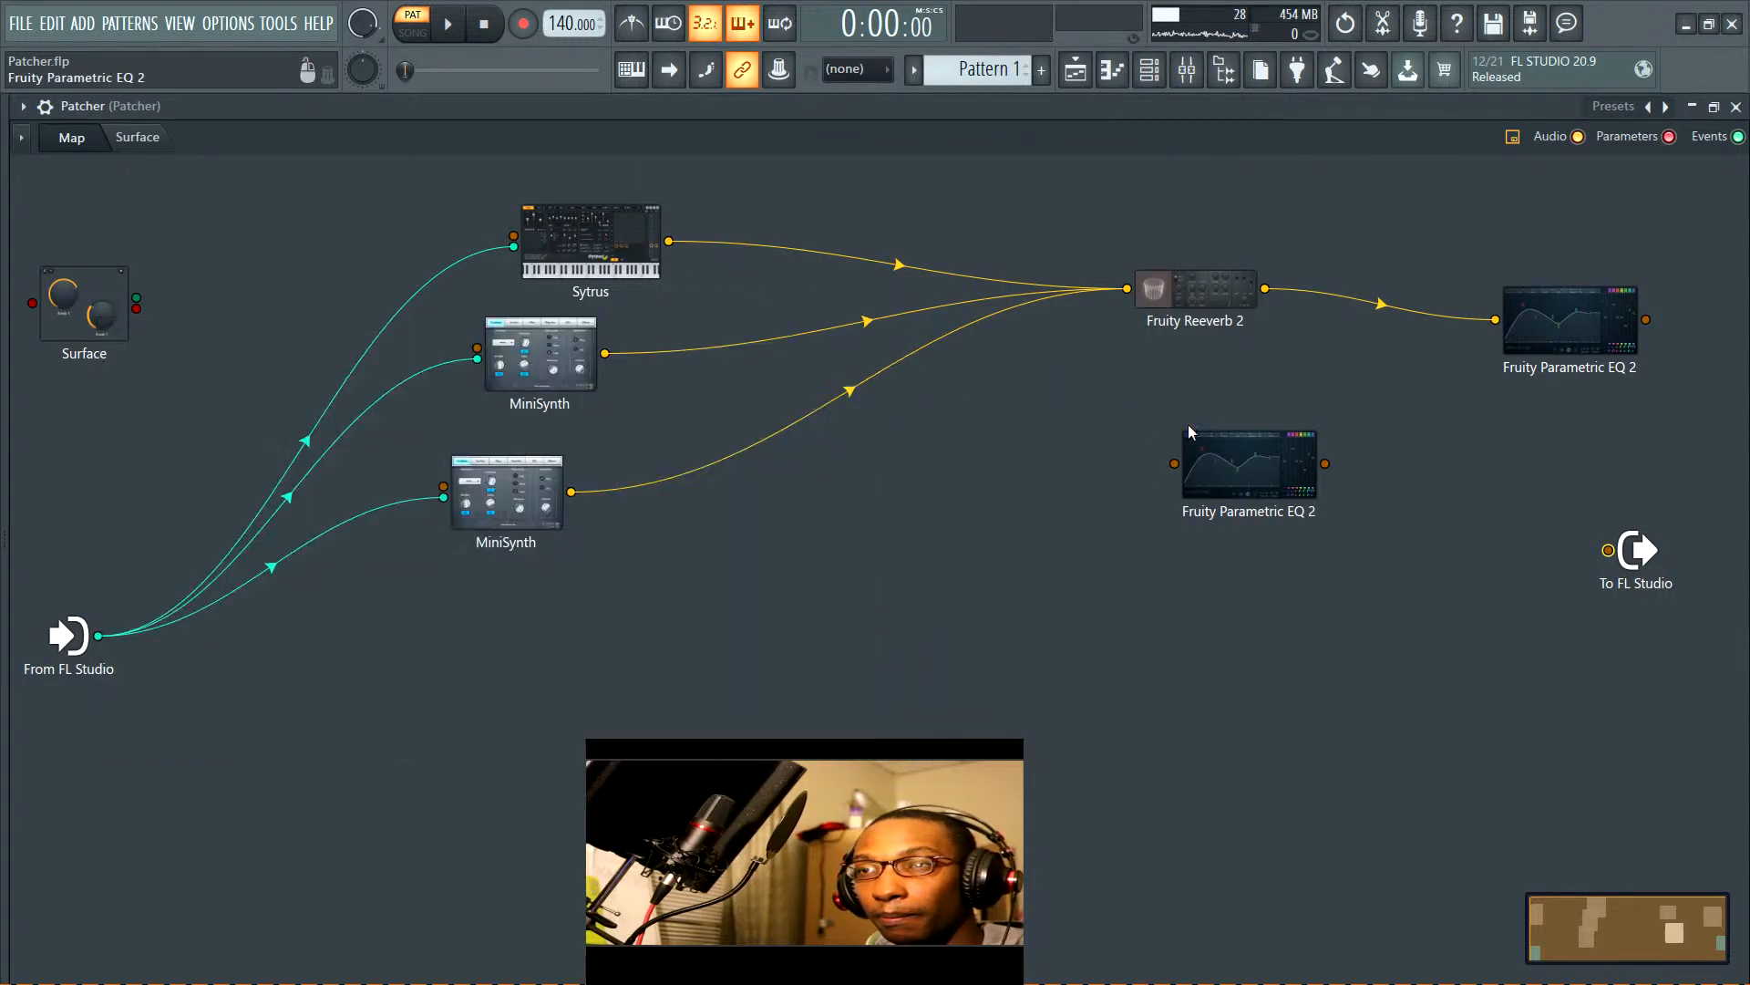
Connect the audio of Sytrus and both MiniSynths to the new Fruity Parametric EQ 2 and open it, keeping its window clear of the modules
left_click_drag(572, 493, 1173, 464)
left_click_drag(604, 352, 1173, 465)
left_click_drag(670, 241, 1316, 488)
left_click(1248, 461)
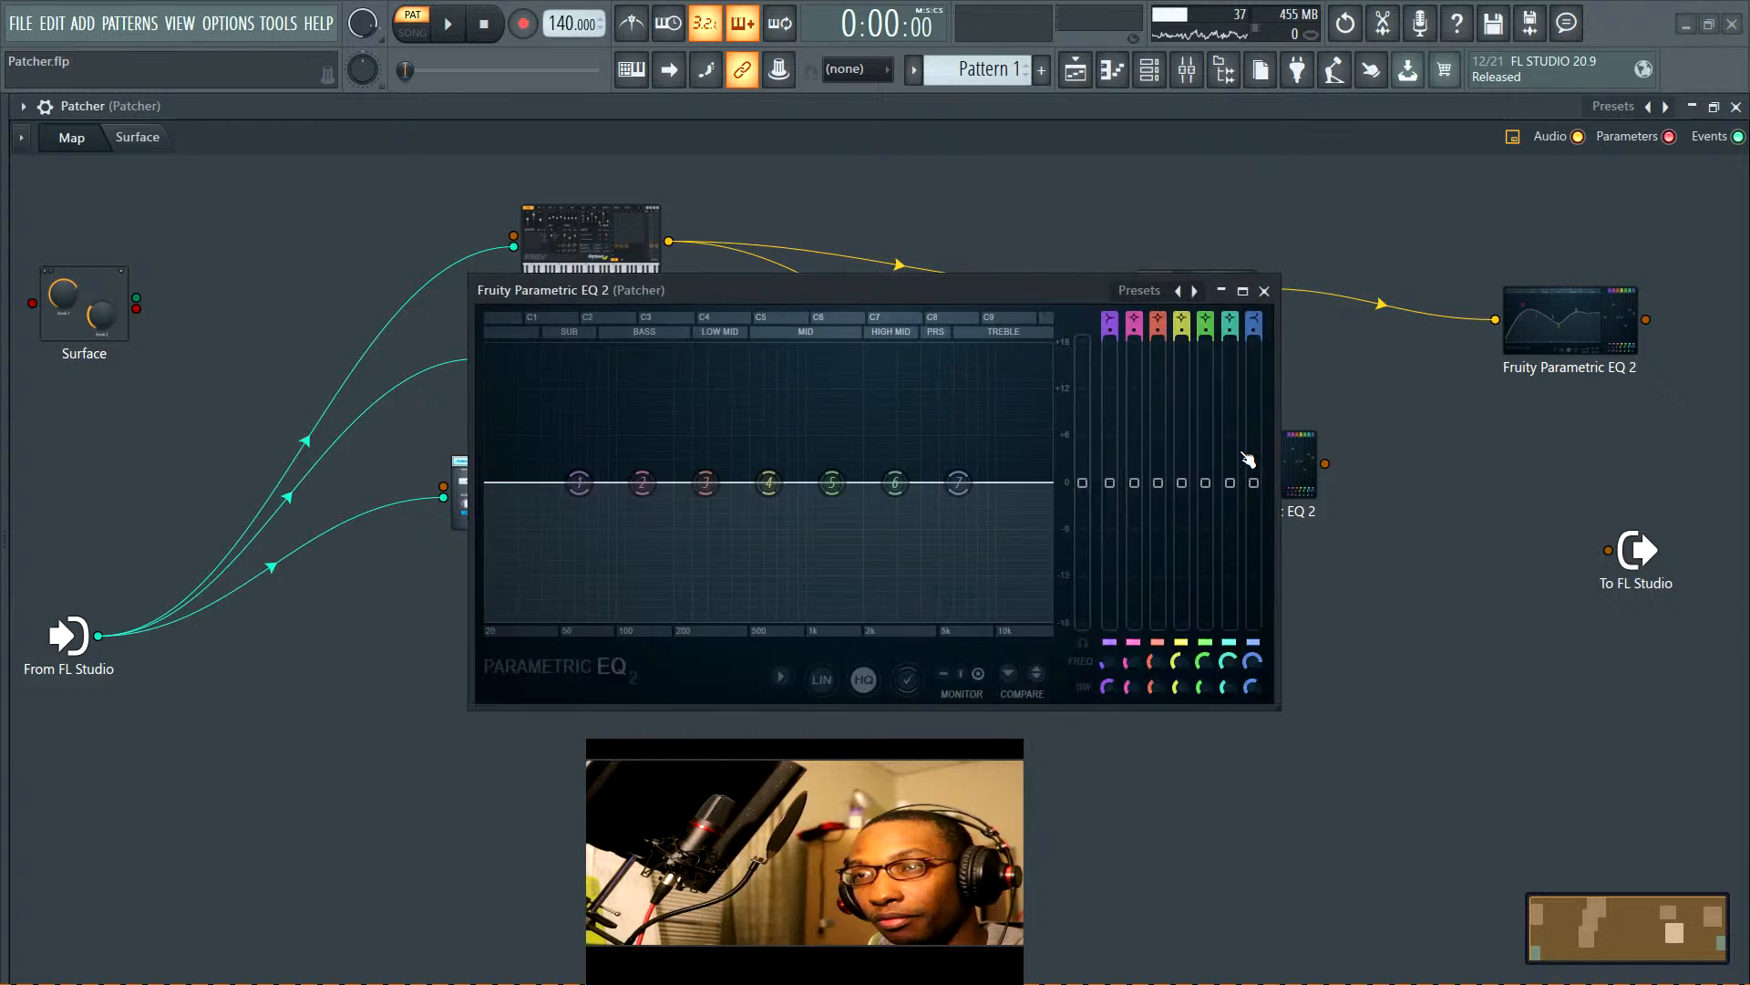
left_click_drag(1016, 292, 897, 381)
left_click_drag(1249, 461, 1166, 403)
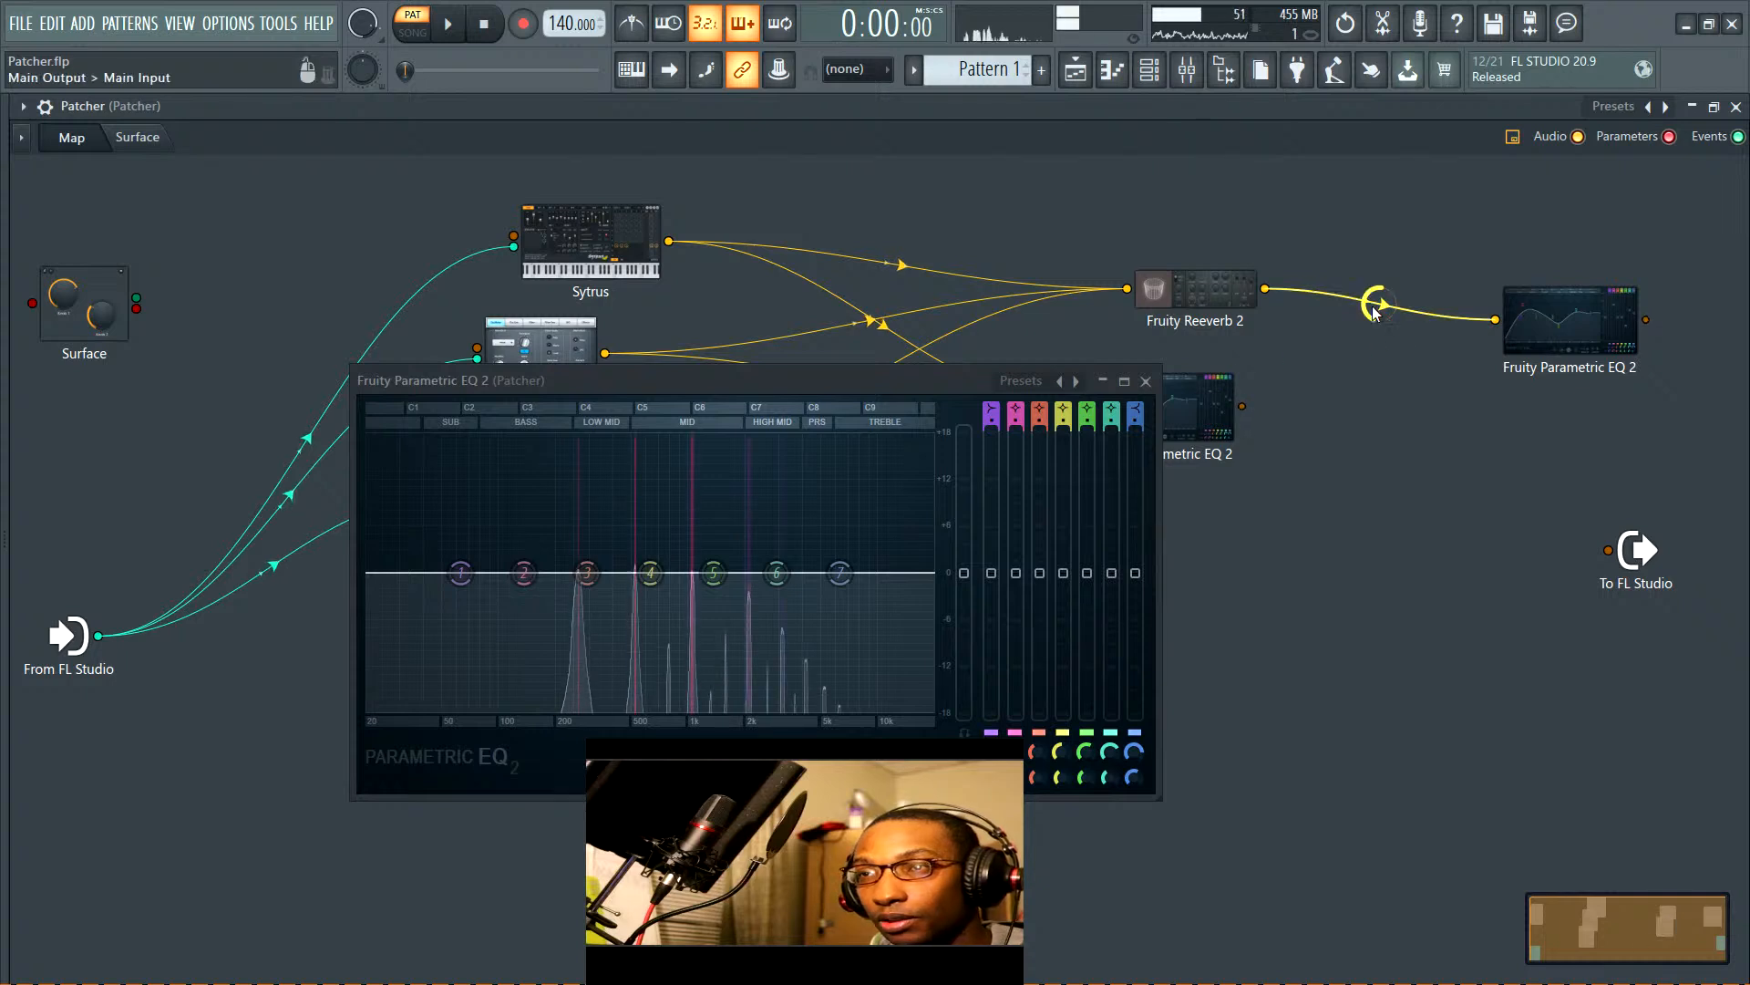
left_click_drag(932, 381, 786, 512)
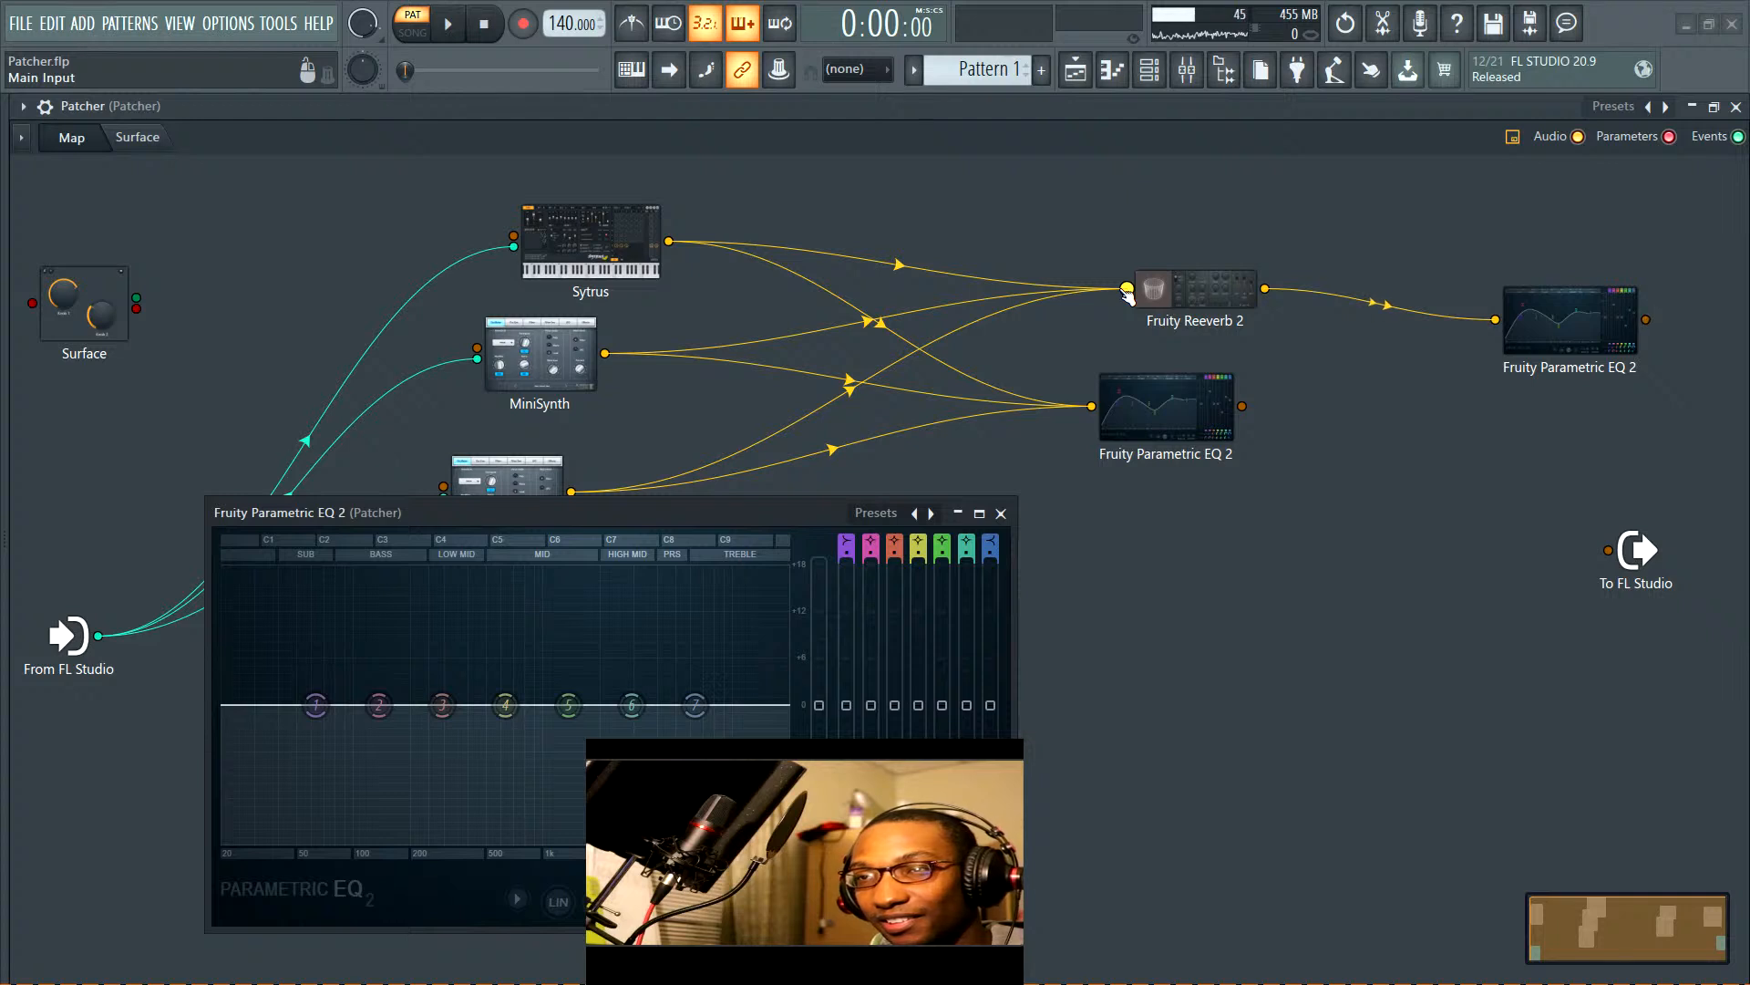
Disconnect the synths from Fruity Reeverb 2 and route the new EQ, placed nearer the synths, to both the FL Studio output and the reverb
left_click_drag(1129, 290, 1003, 287)
left_click_drag(1123, 290, 942, 268)
left_click_drag(1208, 433, 1607, 550)
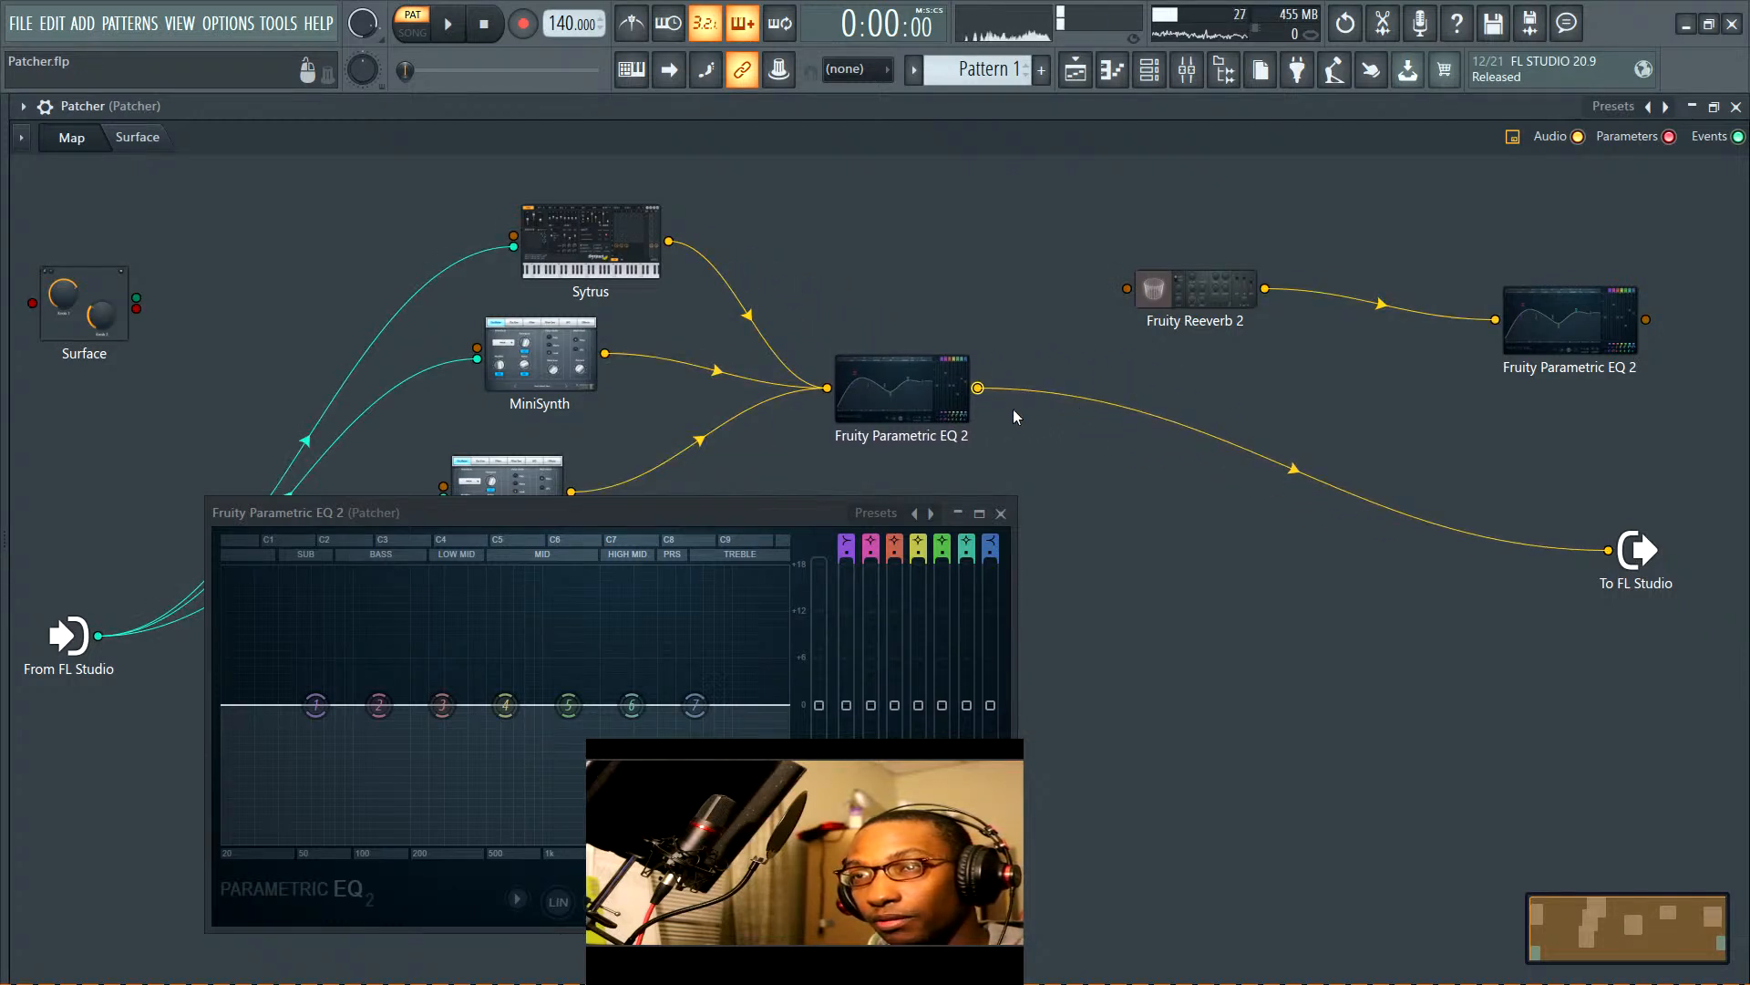
left_click_drag(949, 401, 1127, 290)
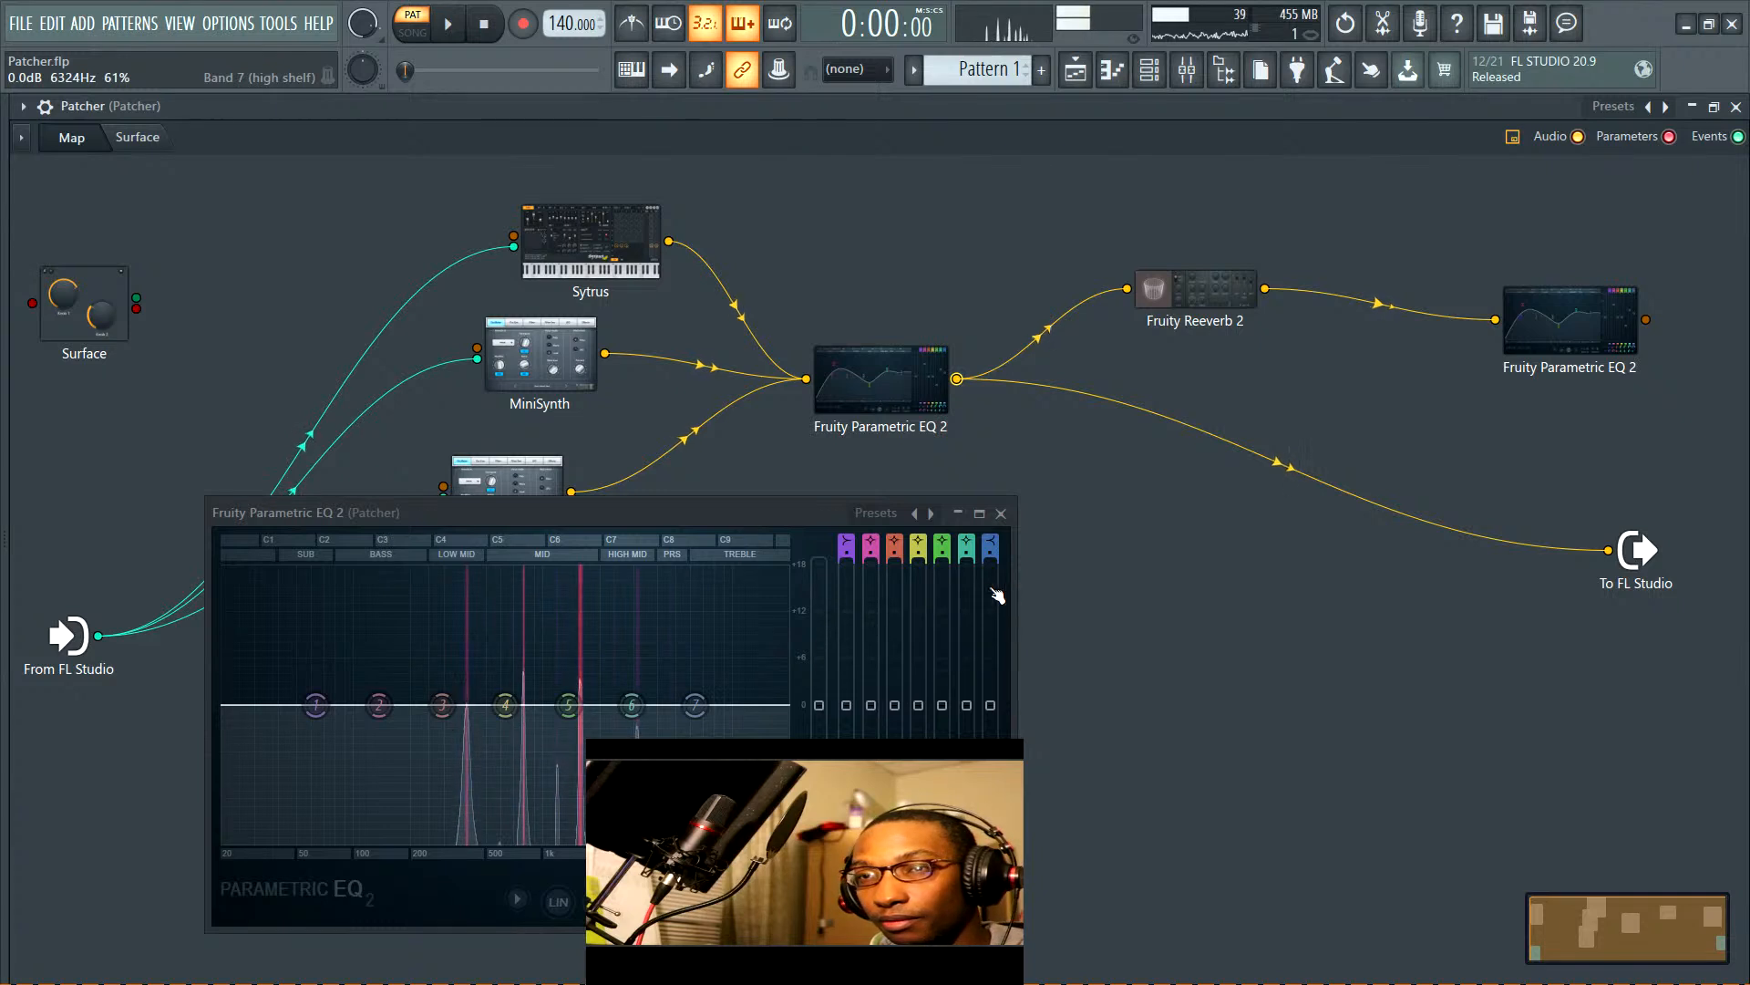
Make EQ band 1 a high-pass near band 2's frequency, and lower bands 4, 5, 6 and 7 slightly
left_click_drag(632, 703, 632, 730)
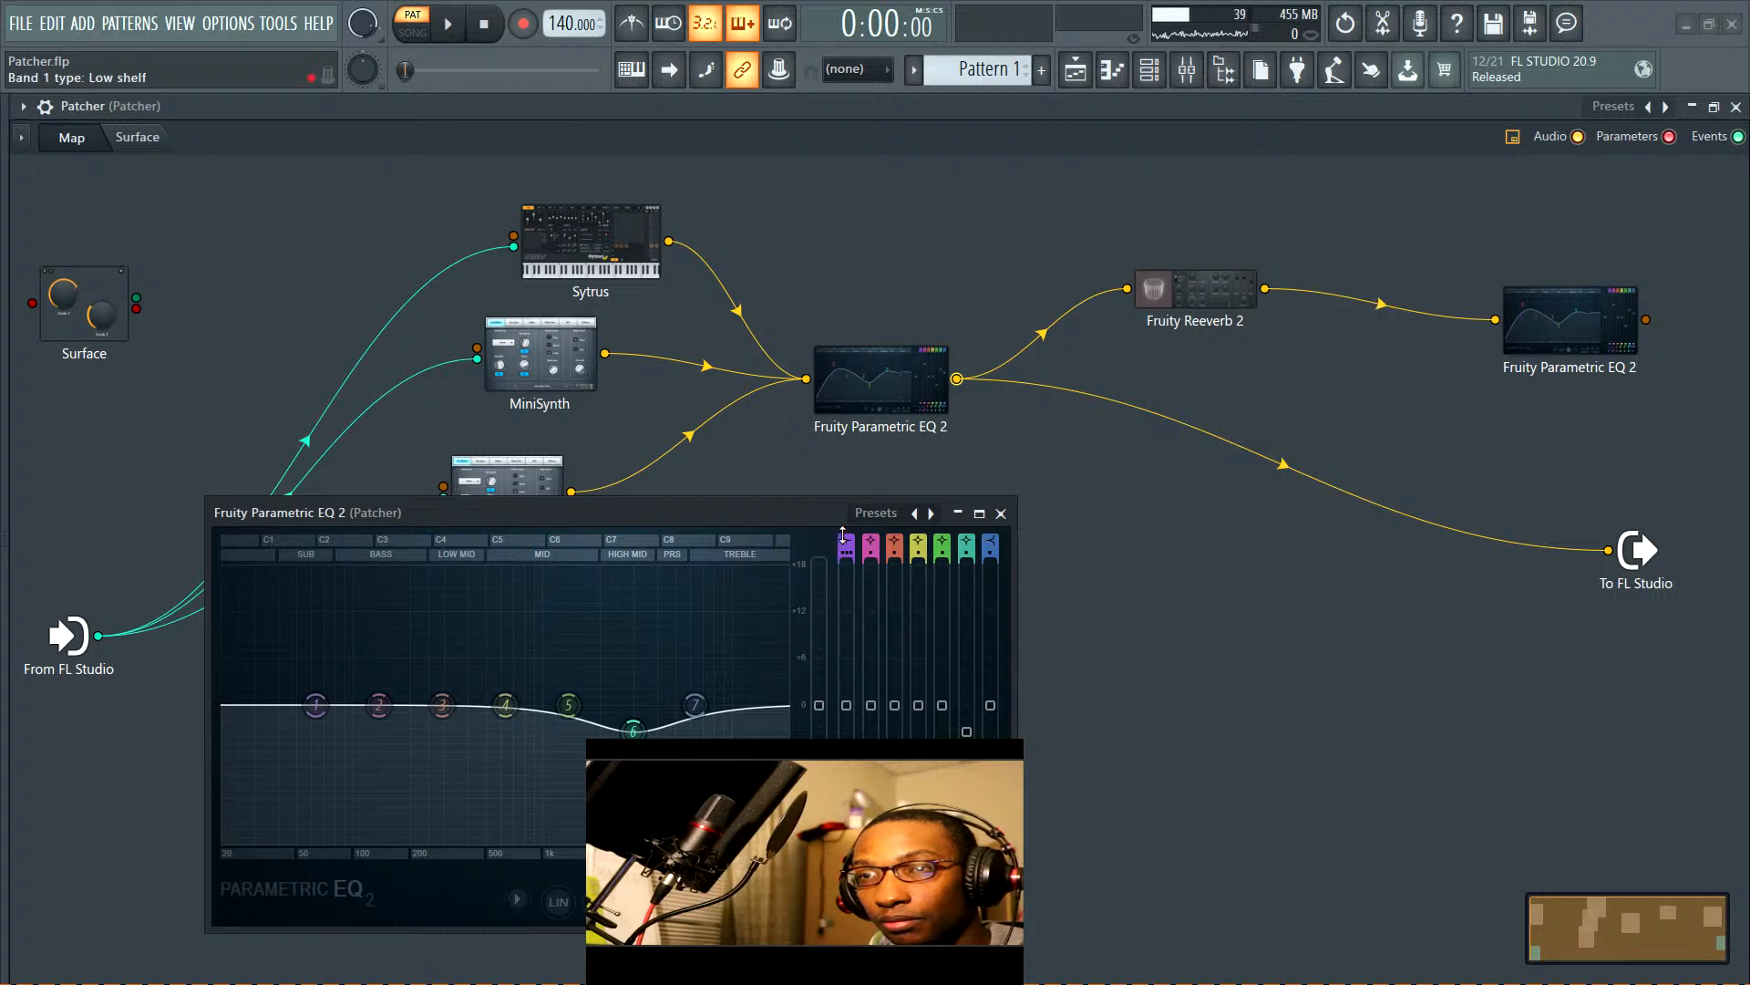
left_click_drag(842, 535, 843, 558)
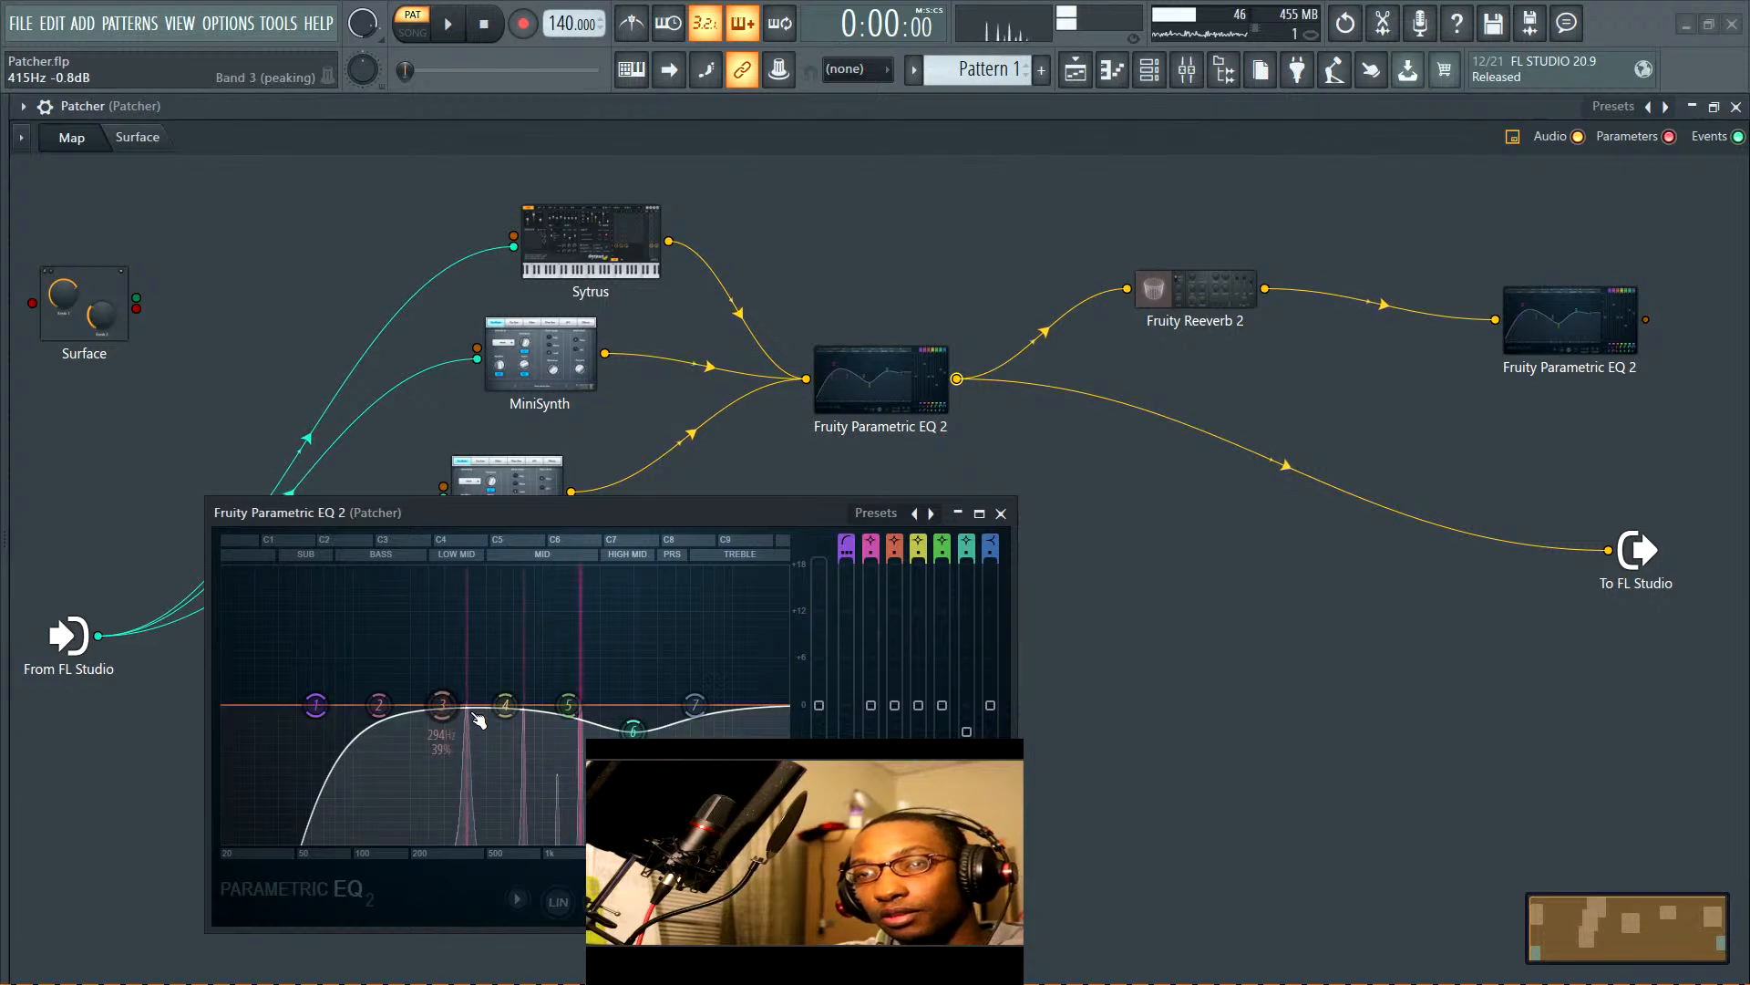
left_click_drag(316, 705, 365, 705)
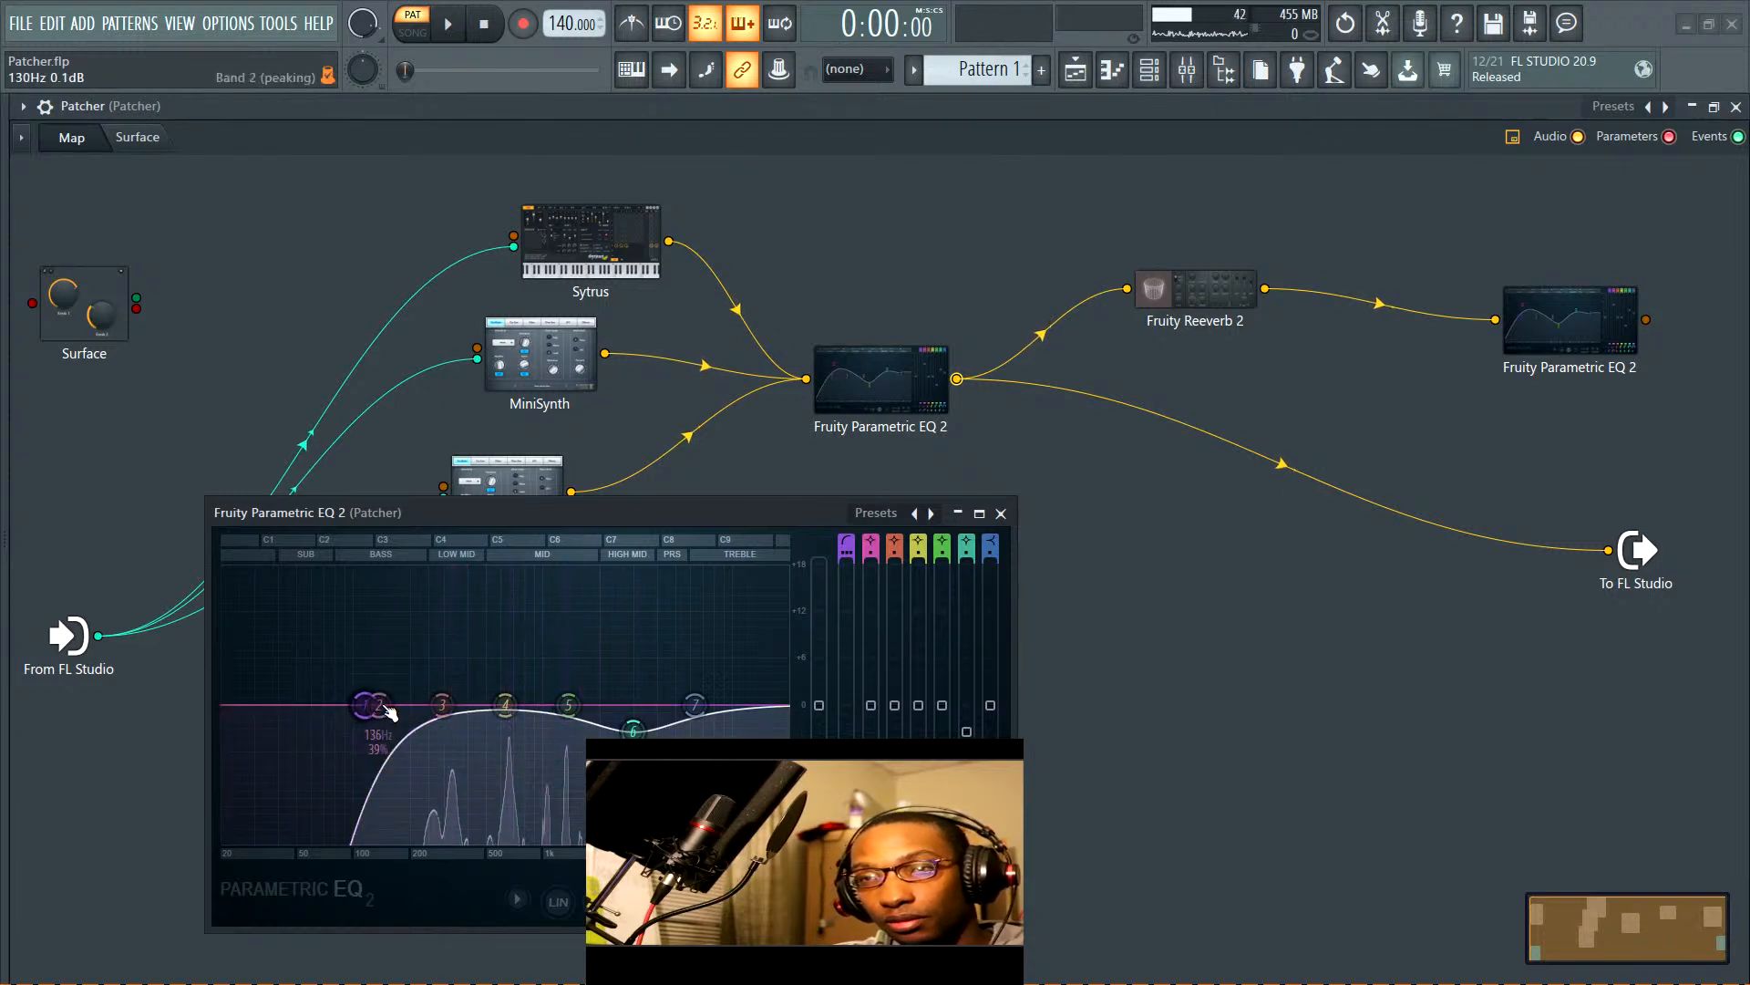
left_click_drag(696, 705, 699, 731)
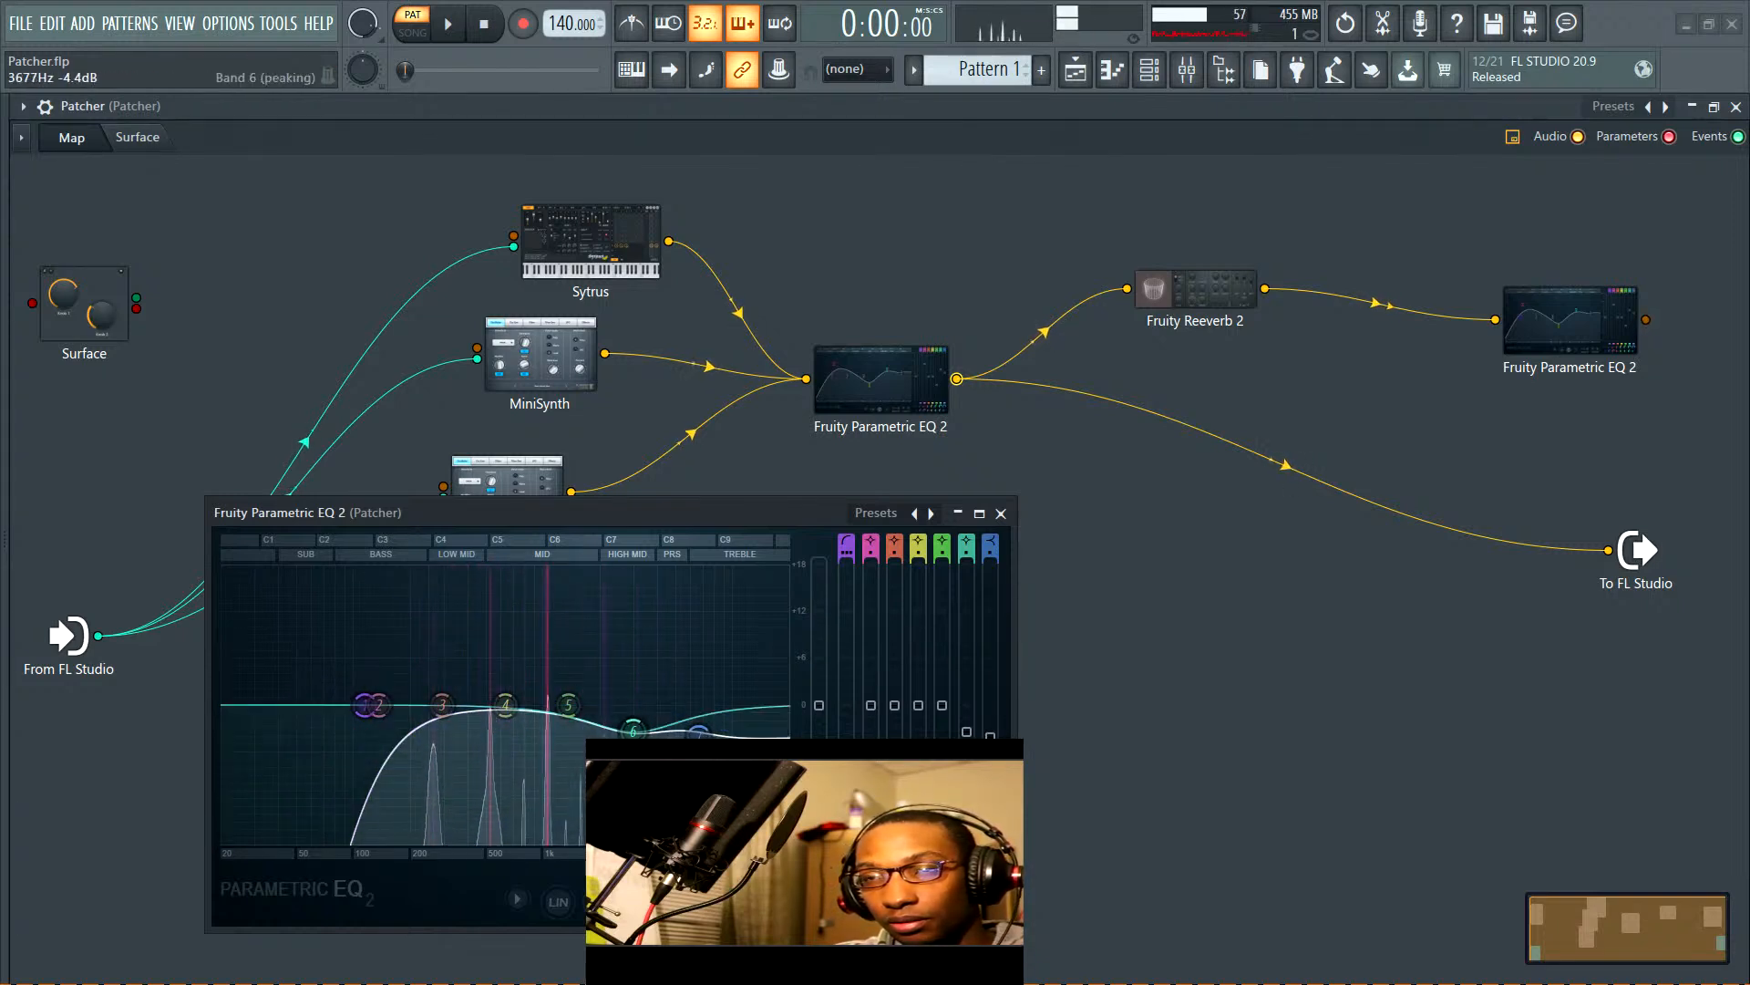
left_click_drag(568, 705, 559, 712)
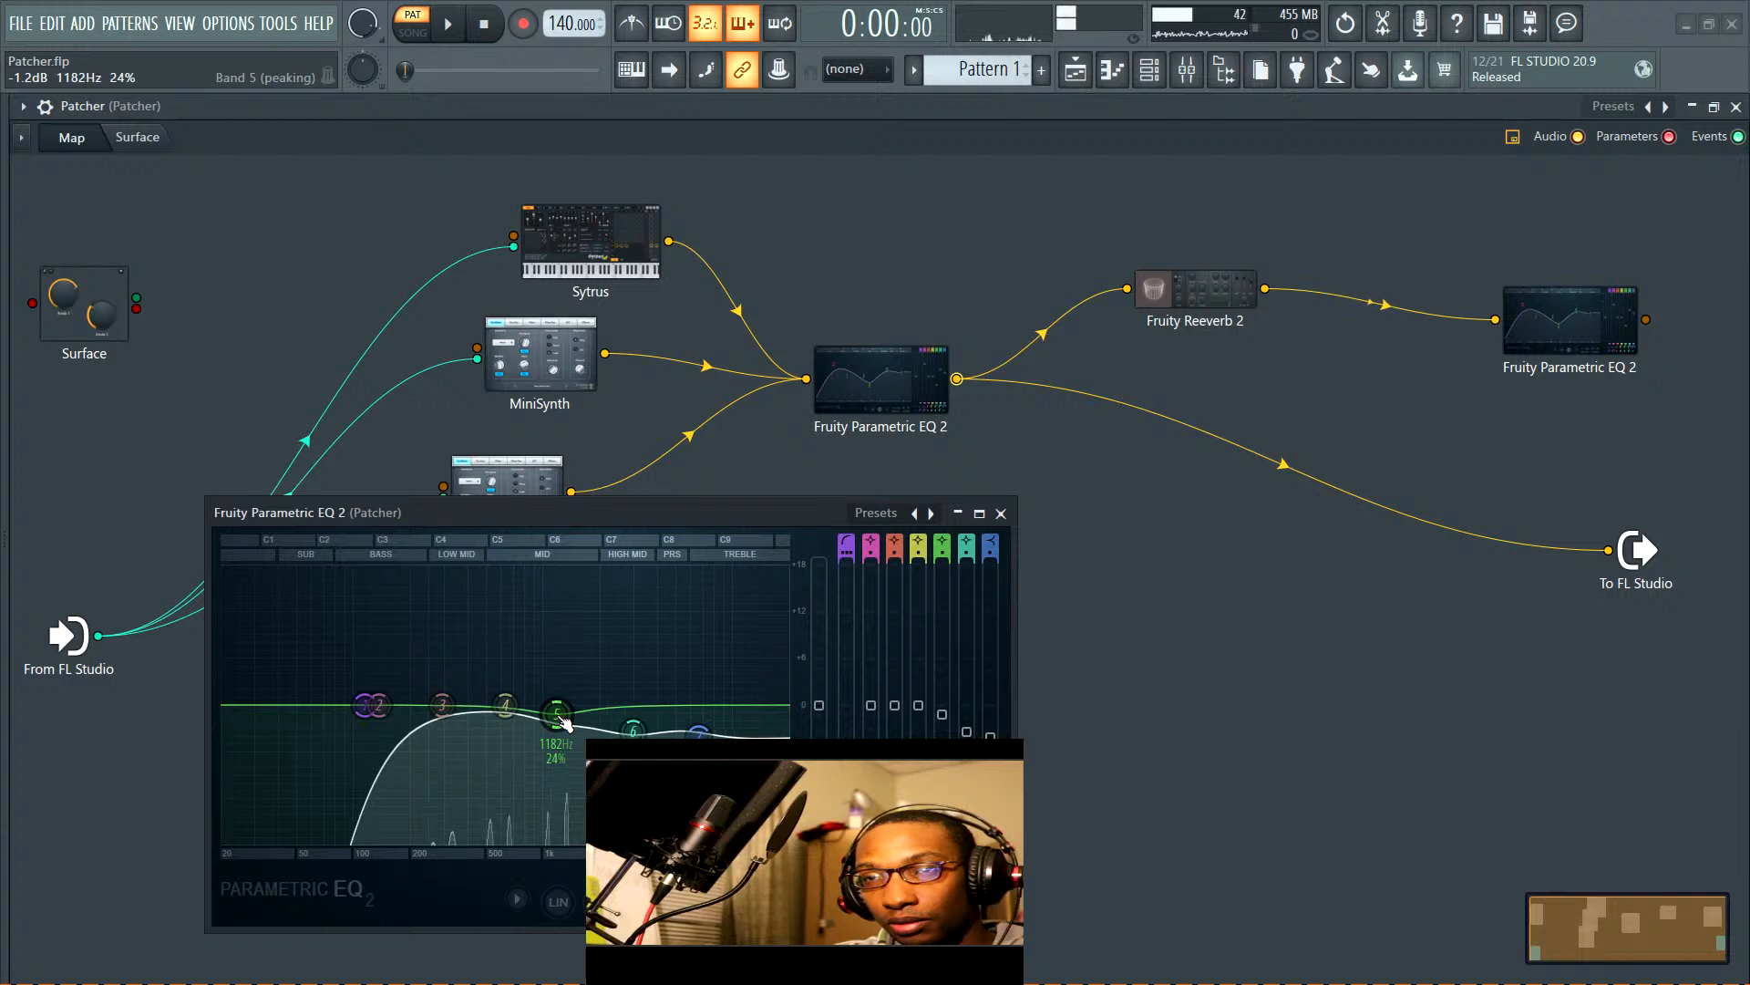
left_click_drag(563, 732, 522, 723)
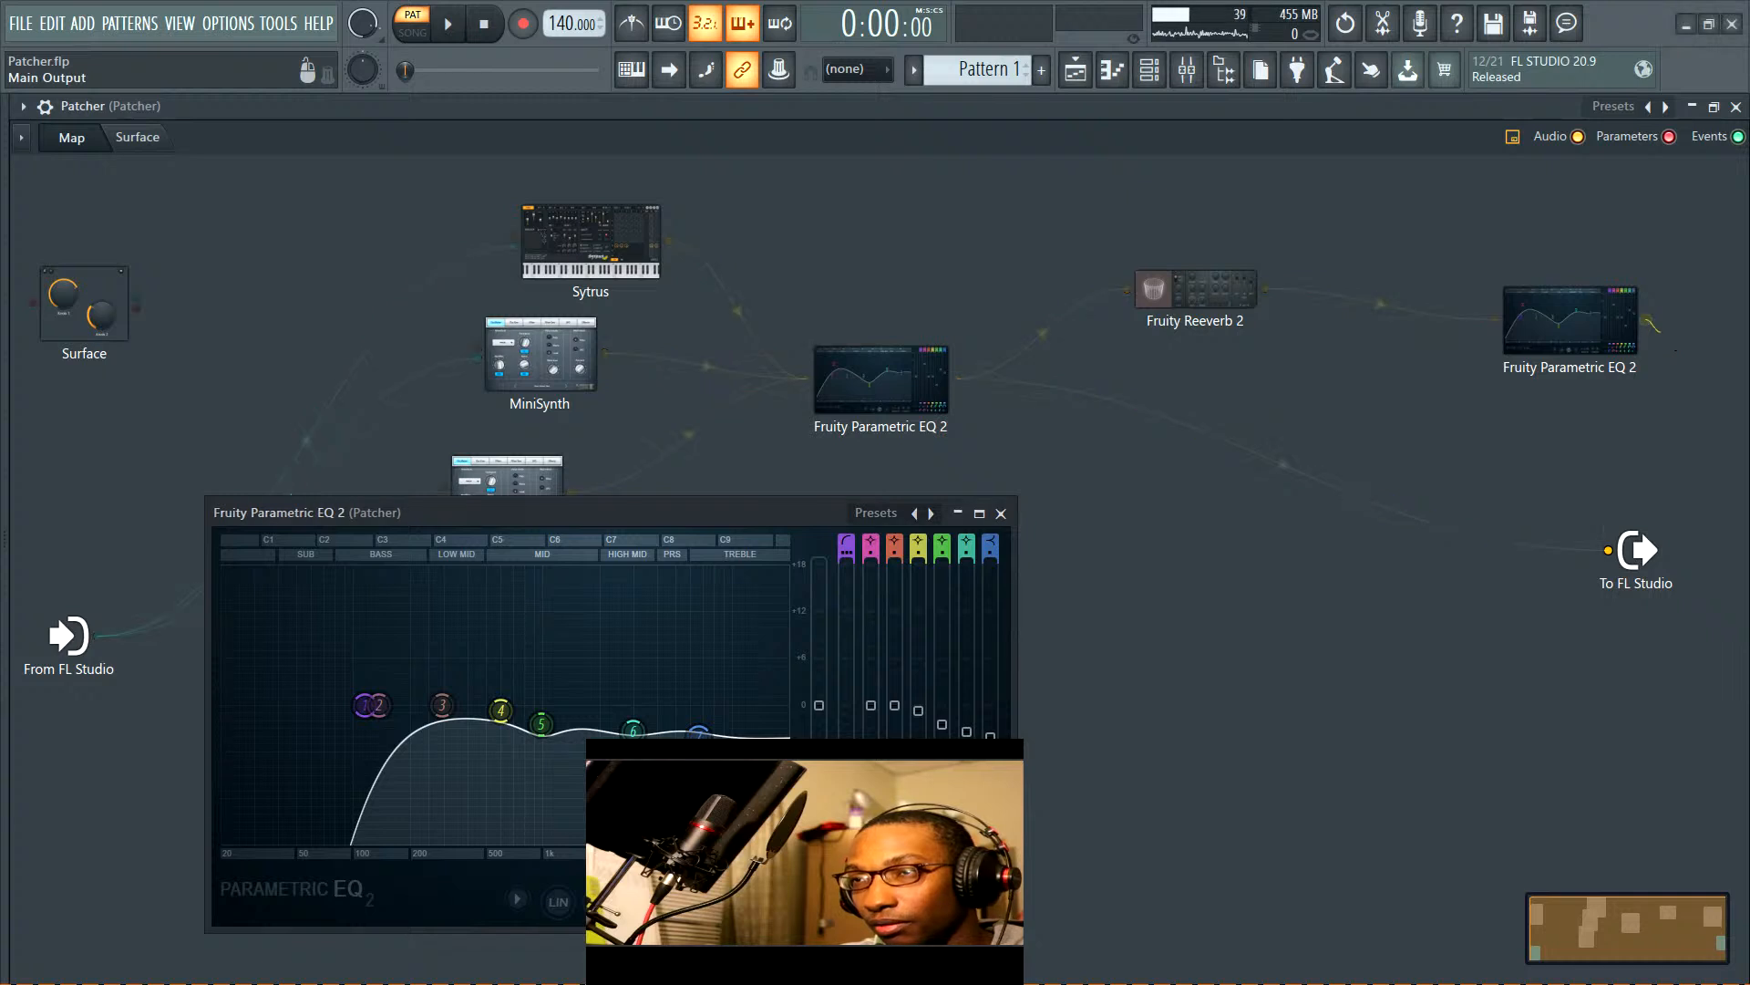
Connect the EQ after the reverb to the FL Studio output, and audition the synths by muting and unmuting their links to the first EQ
left_click_drag(1645, 319, 1608, 551)
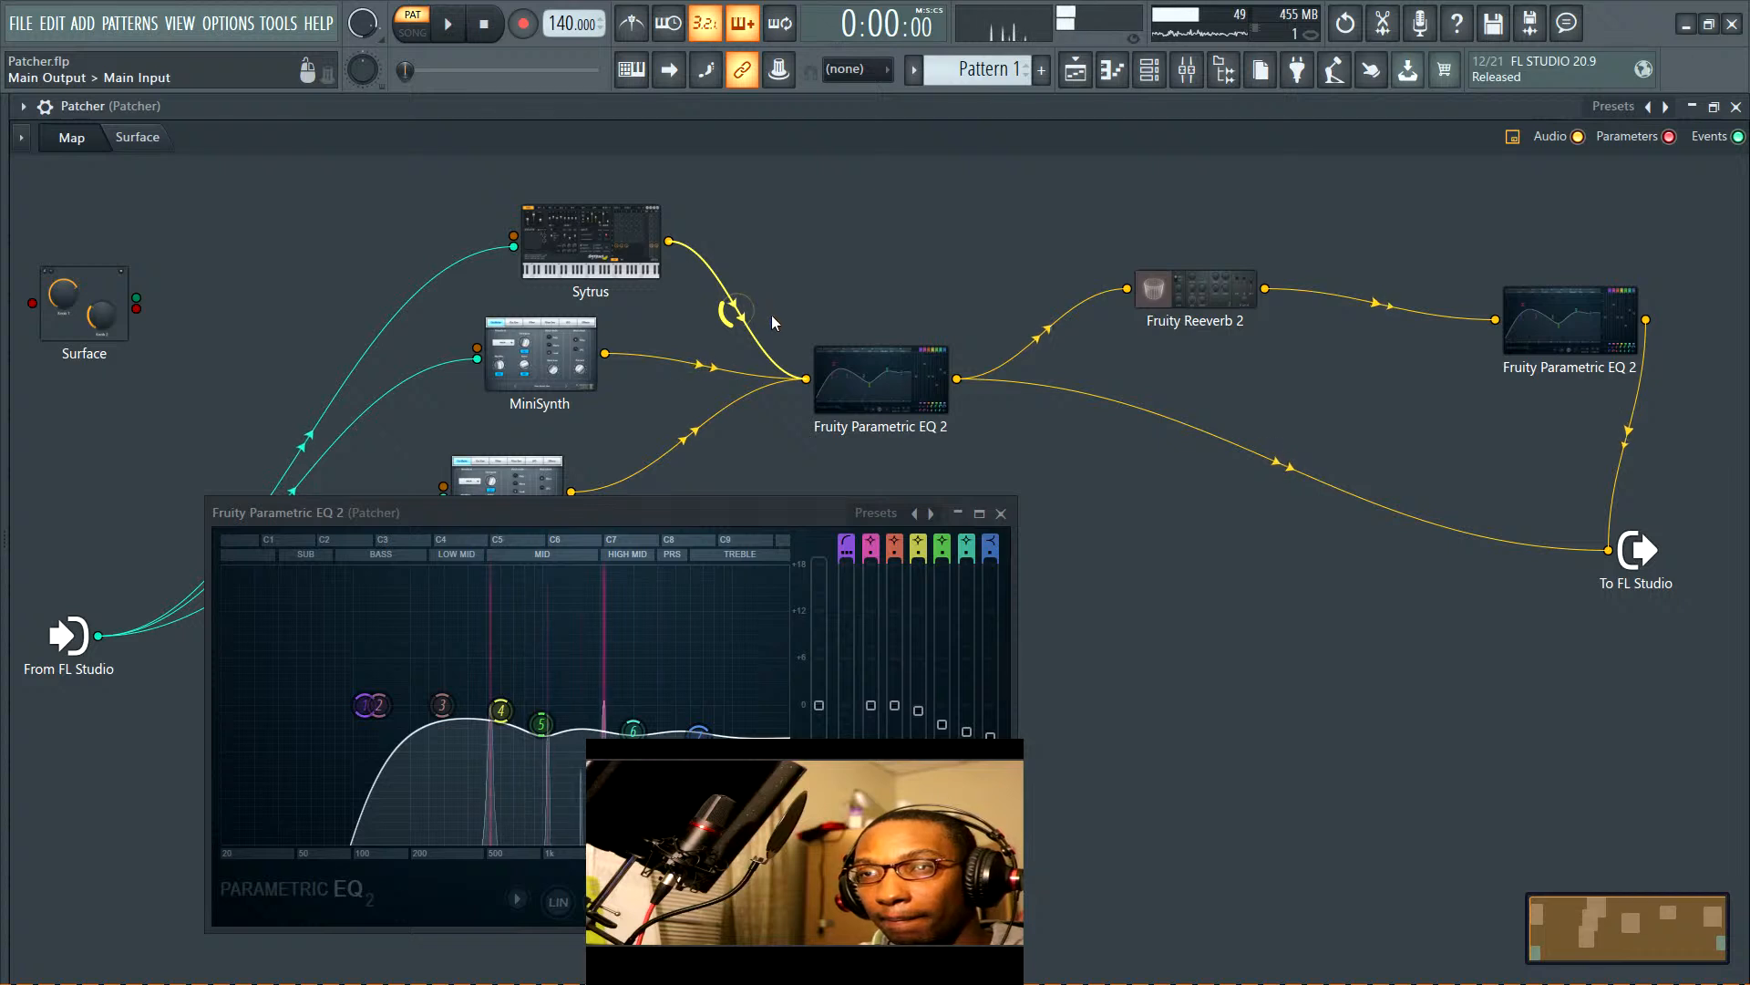
left_click(699, 429)
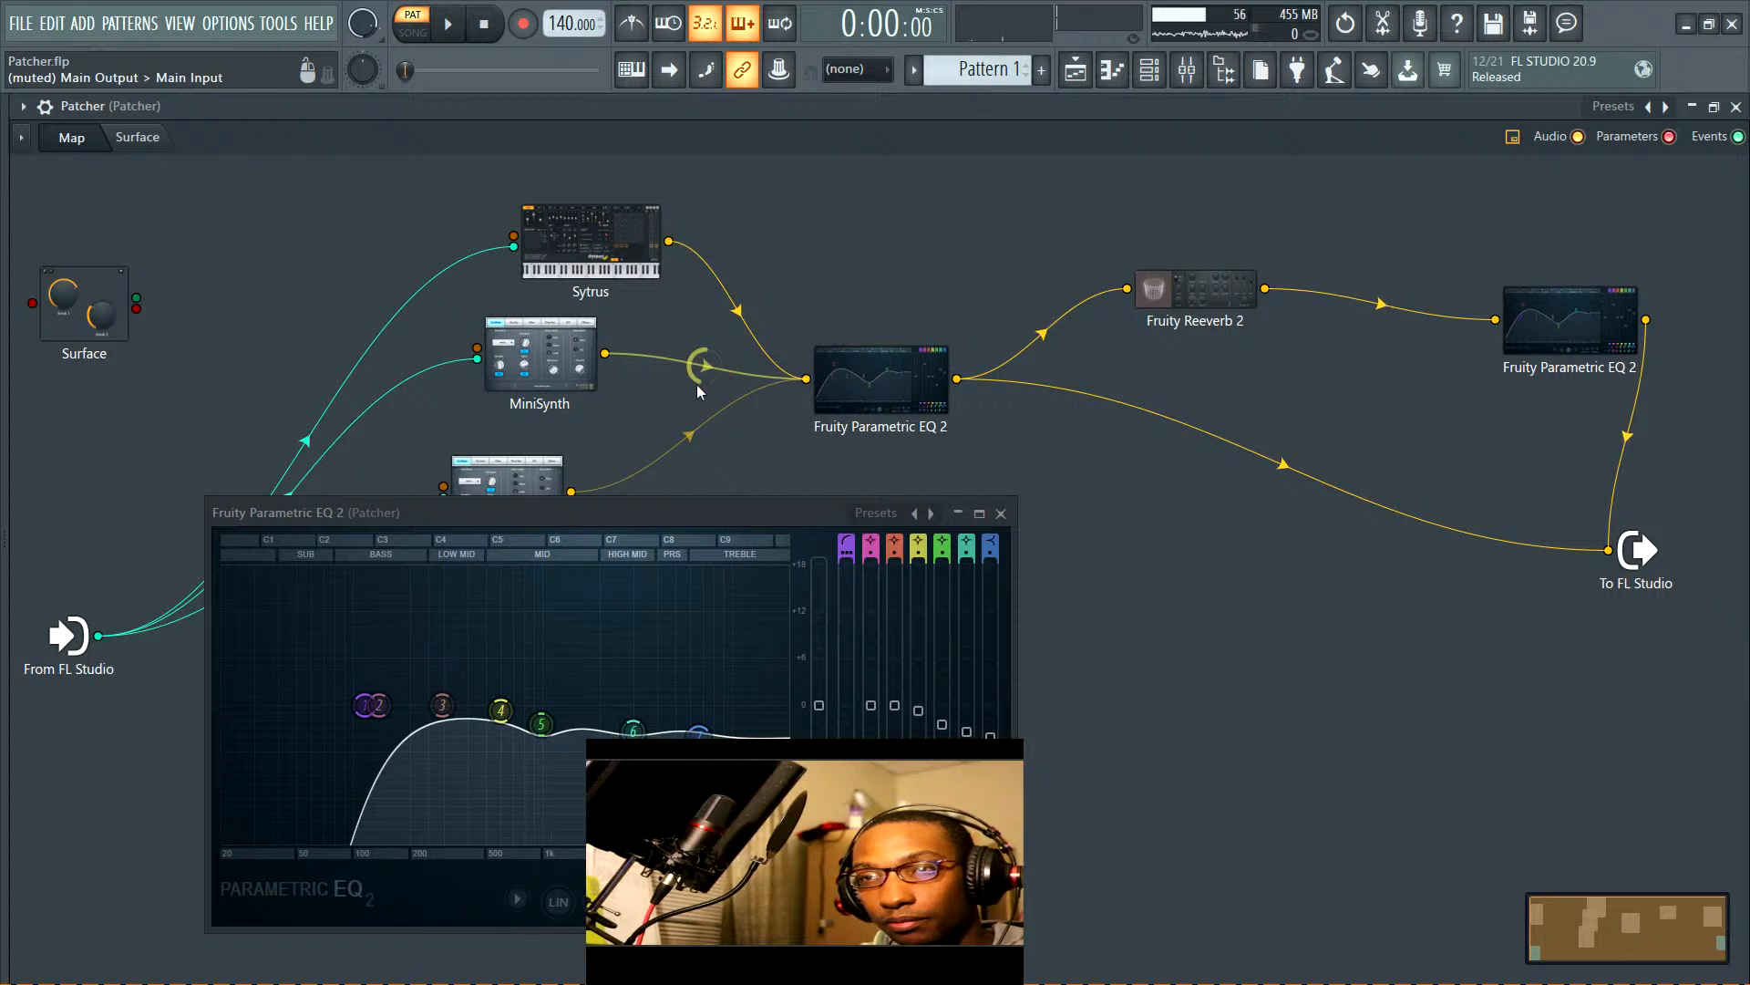
left_click(734, 310)
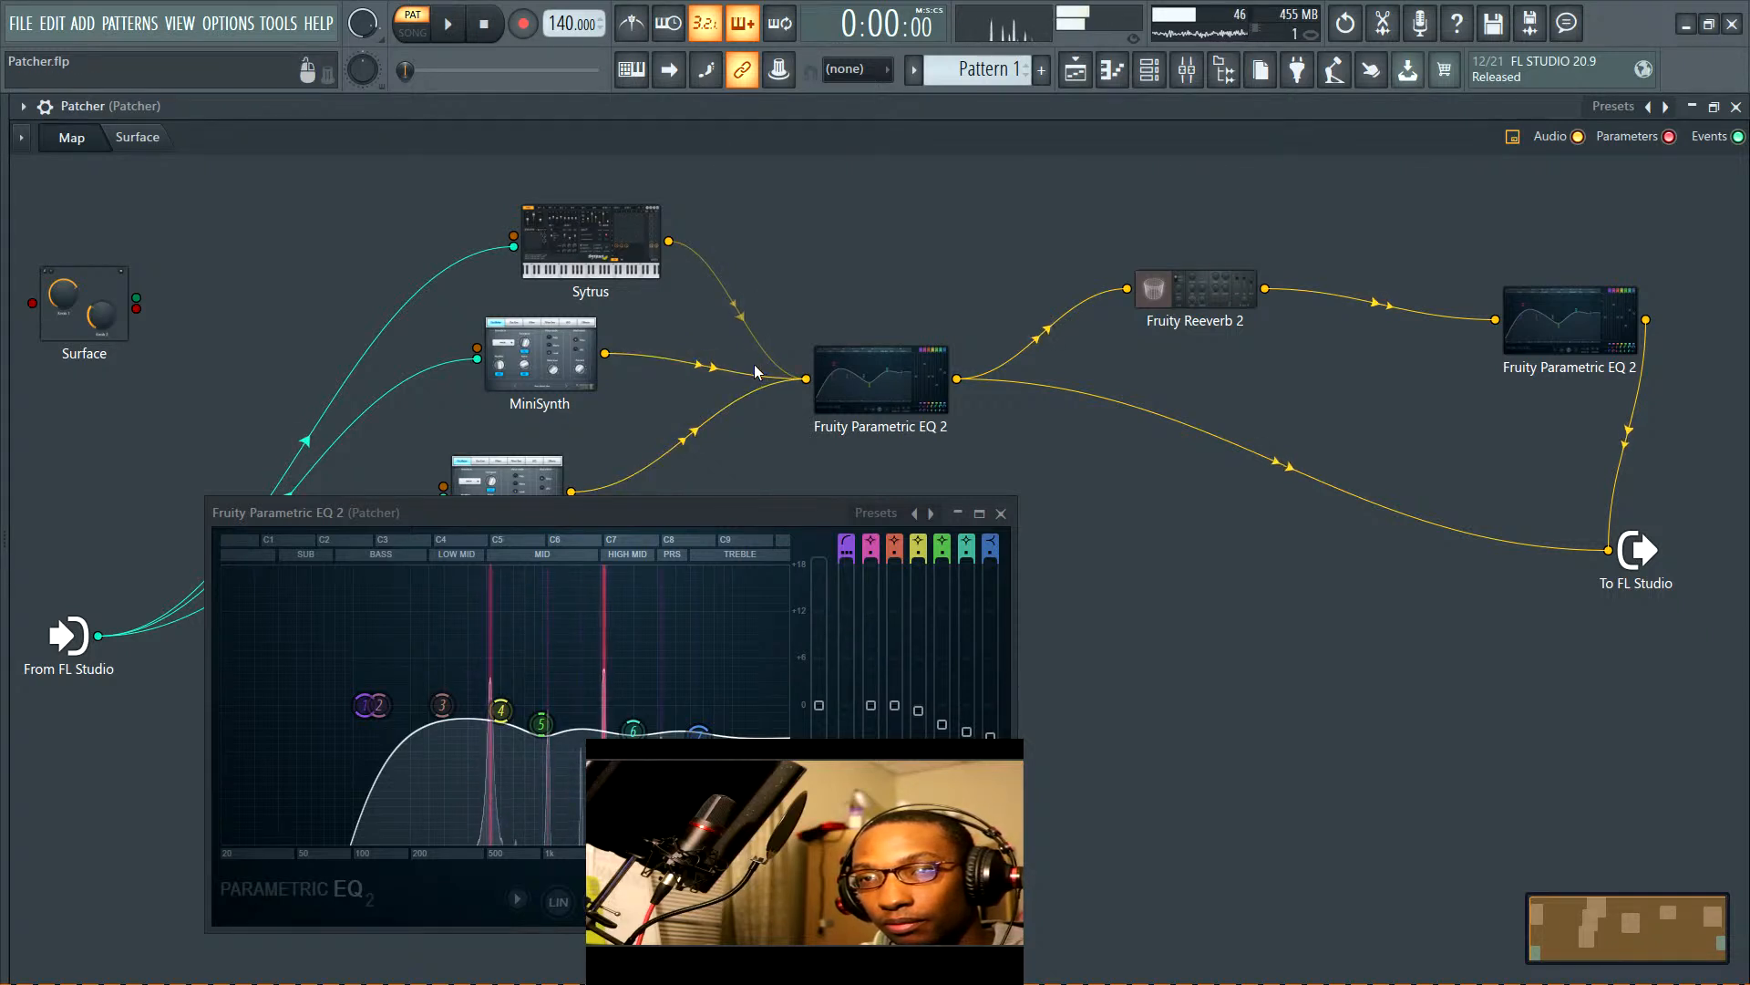
left_click(716, 373)
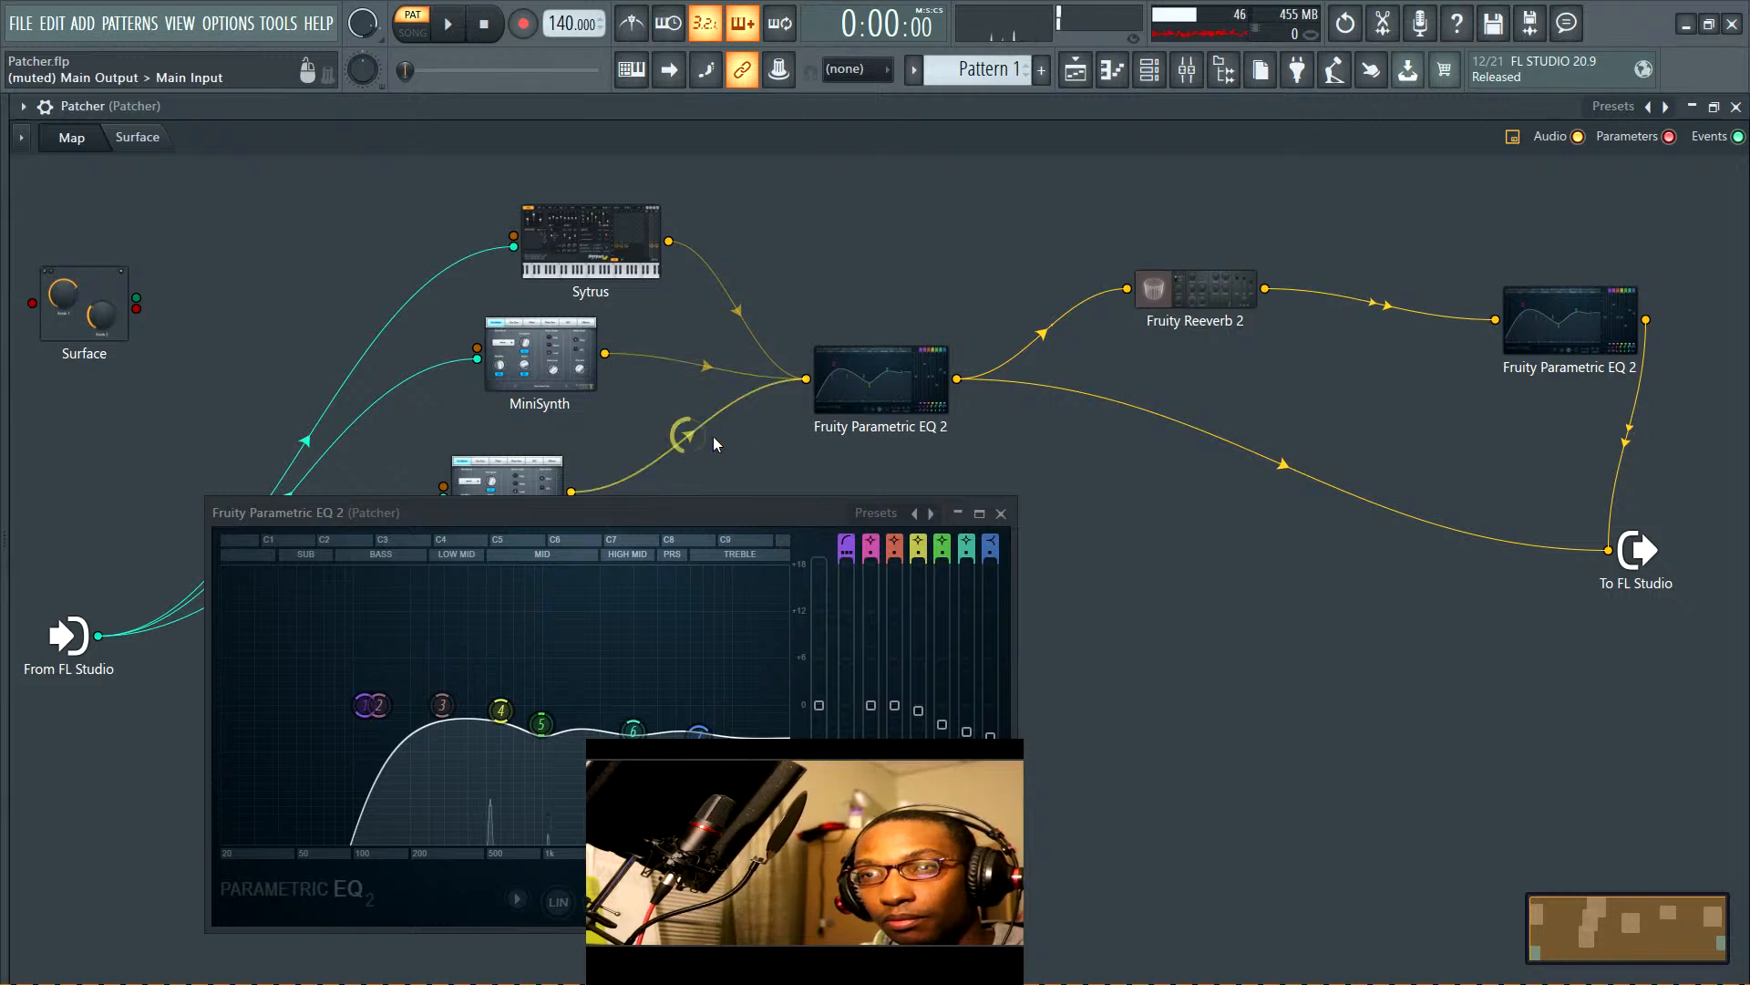
left_click(690, 369)
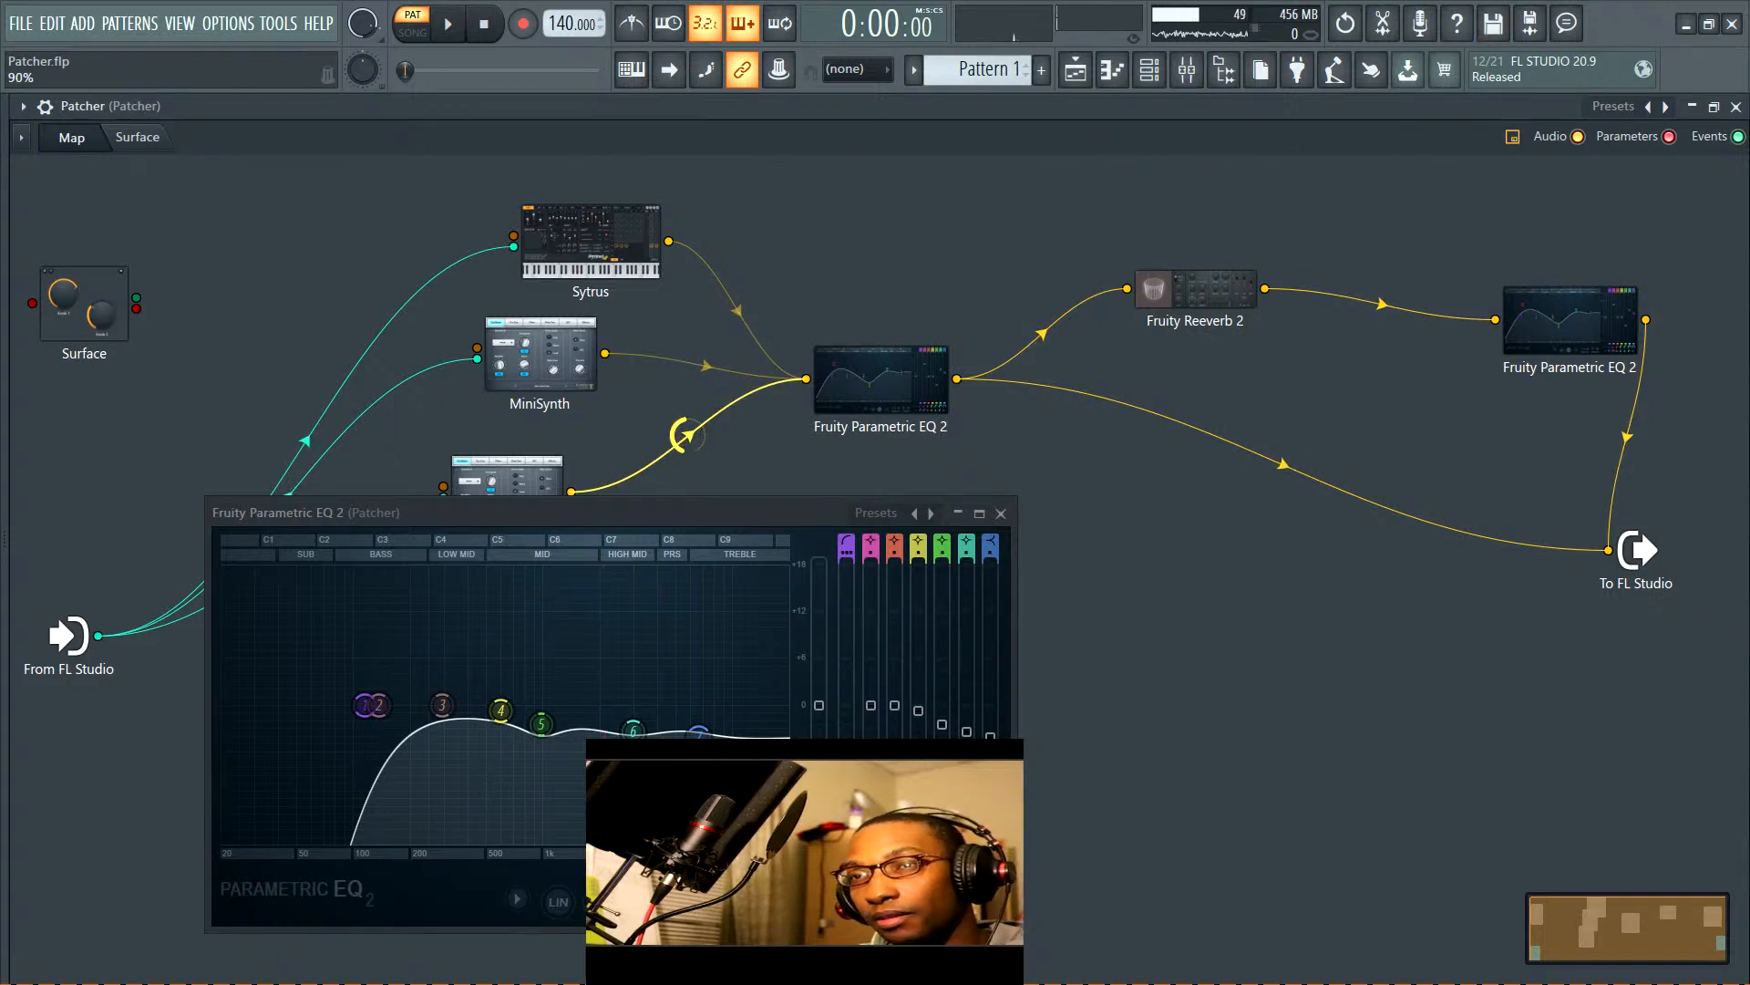
left_click(740, 314)
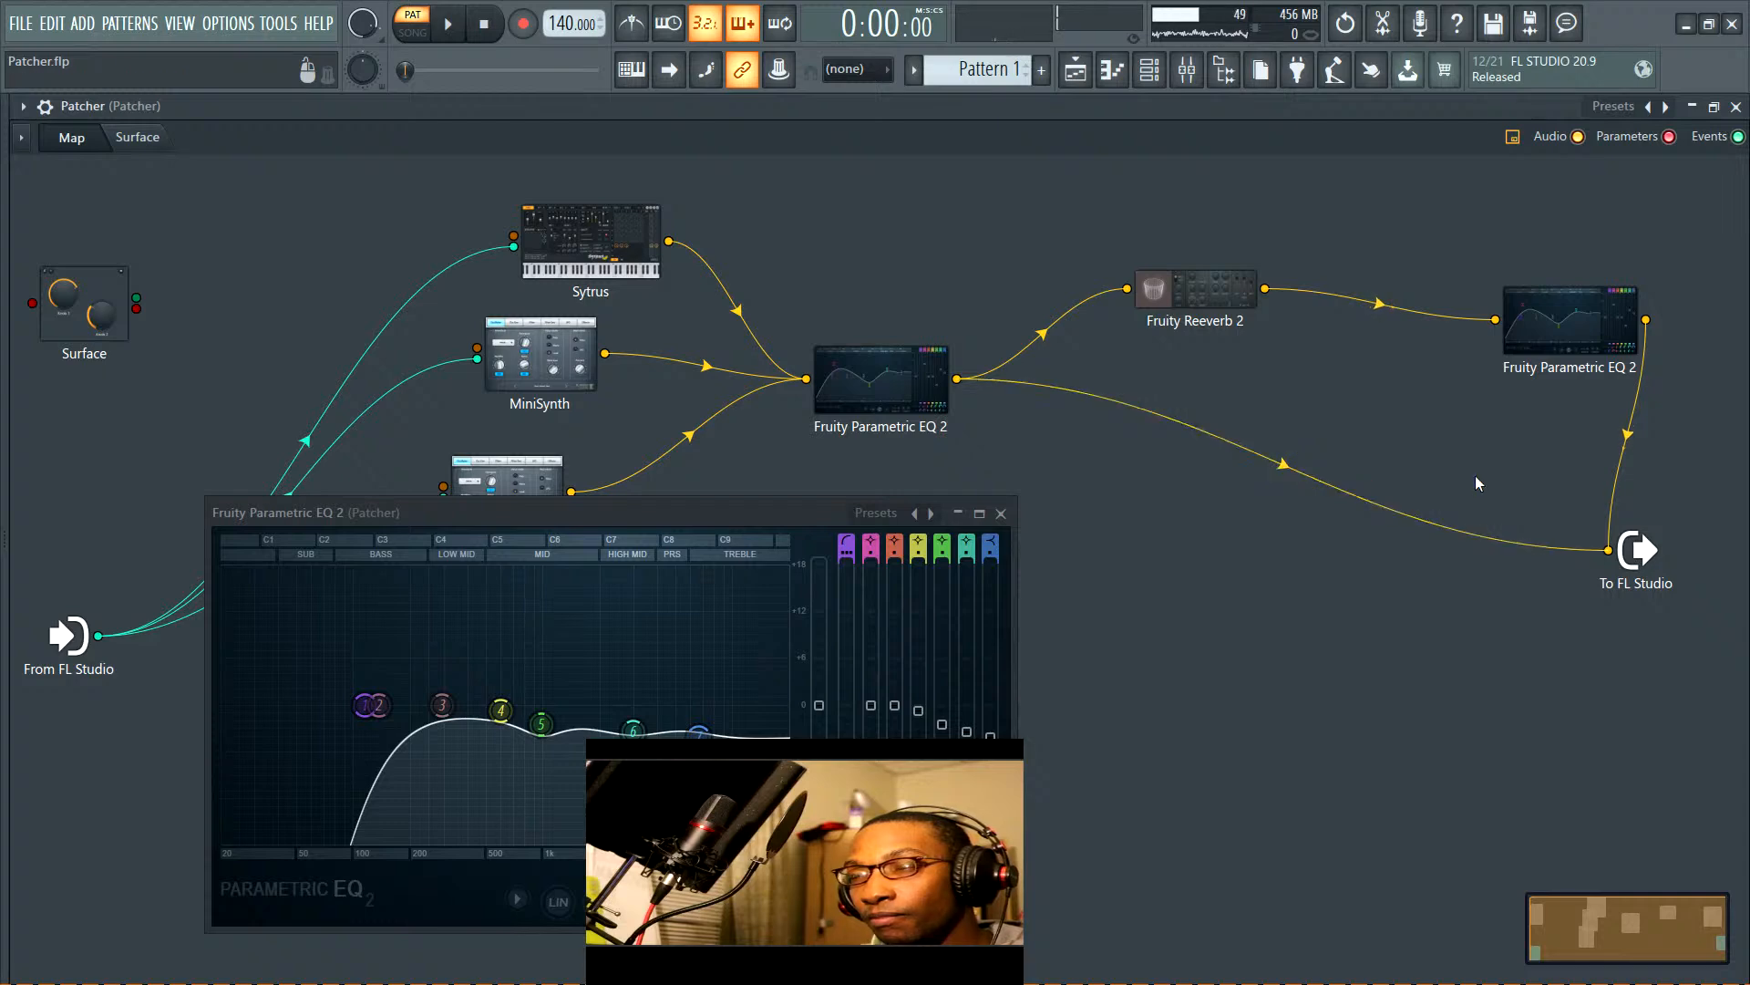
Add Fruity Delay 3, turn its output dry level fully down and adjust its output tone
right_click(1114, 526)
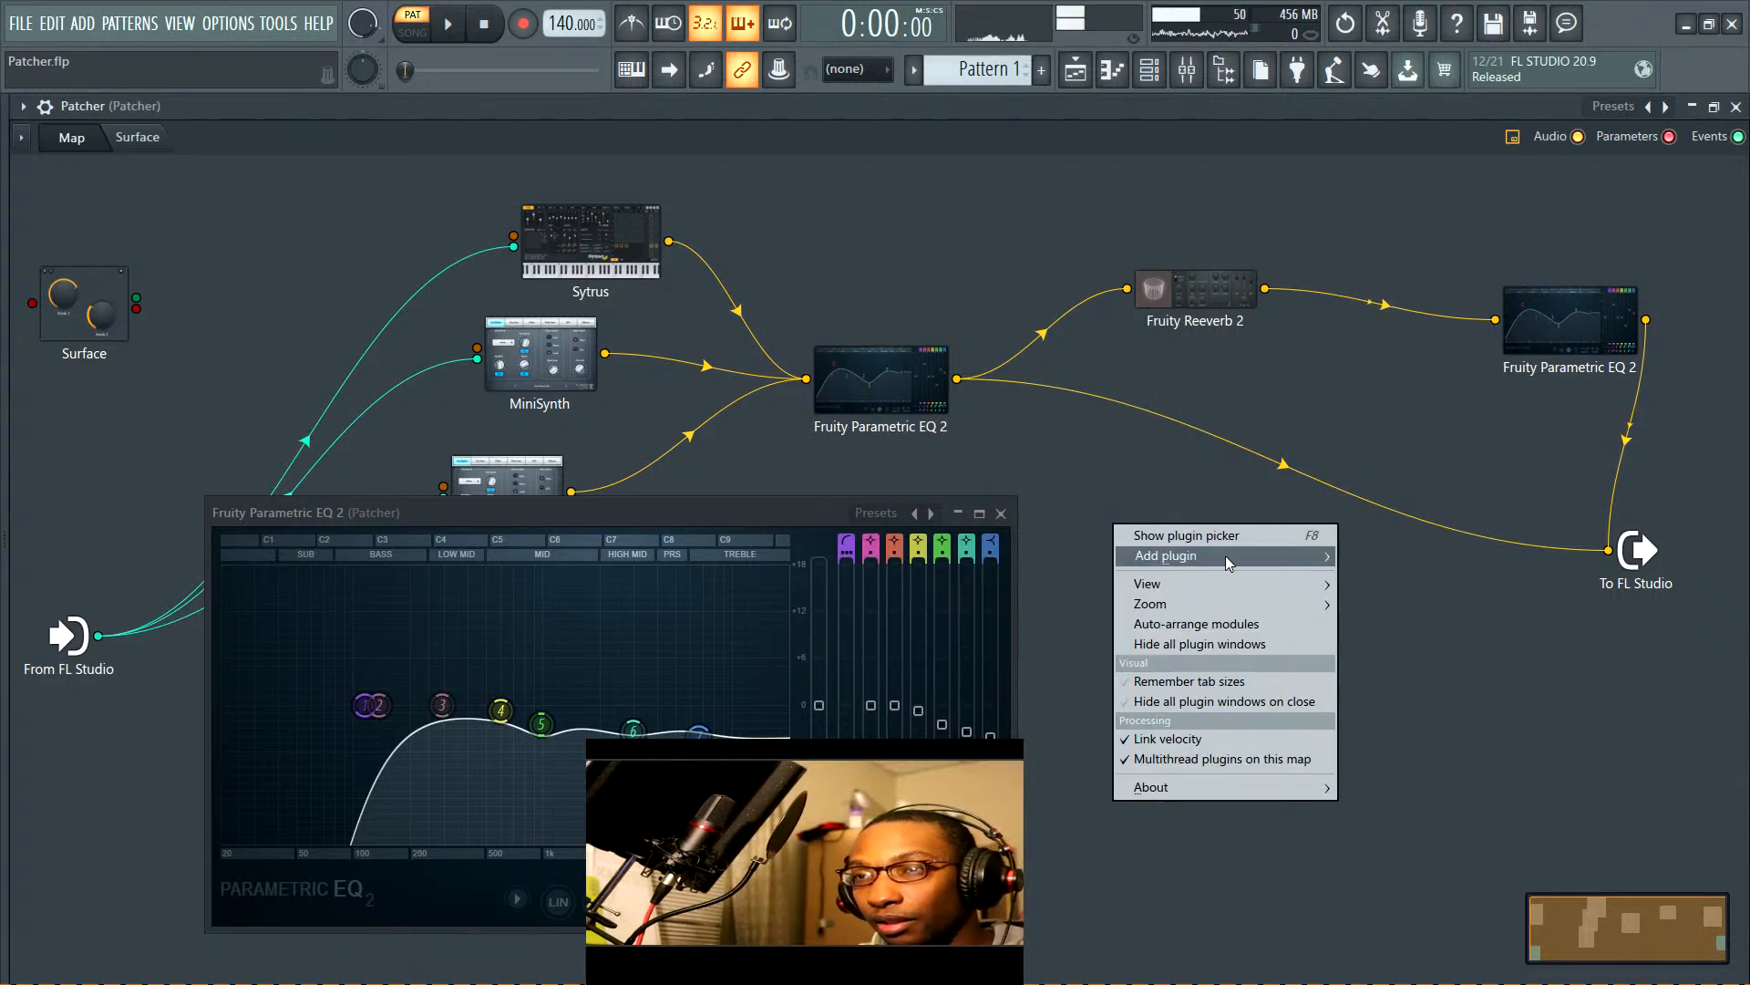
mouse_move(1235, 554)
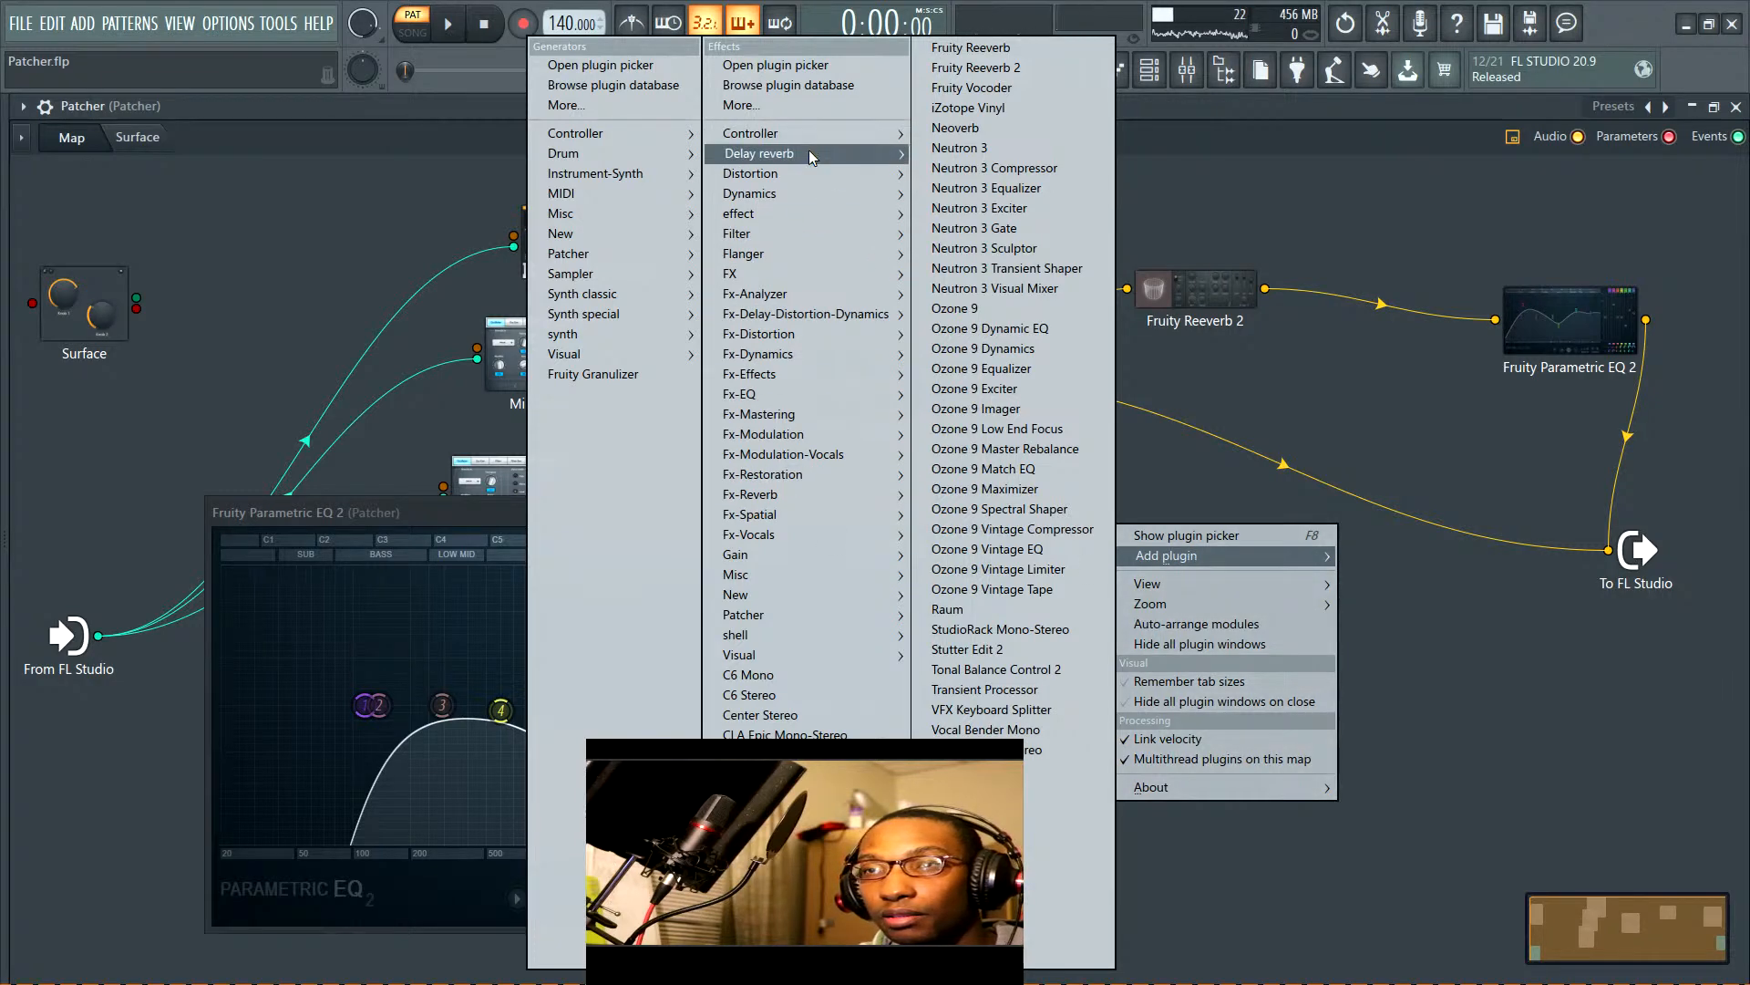
mouse_move(808, 152)
left_click(647, 196)
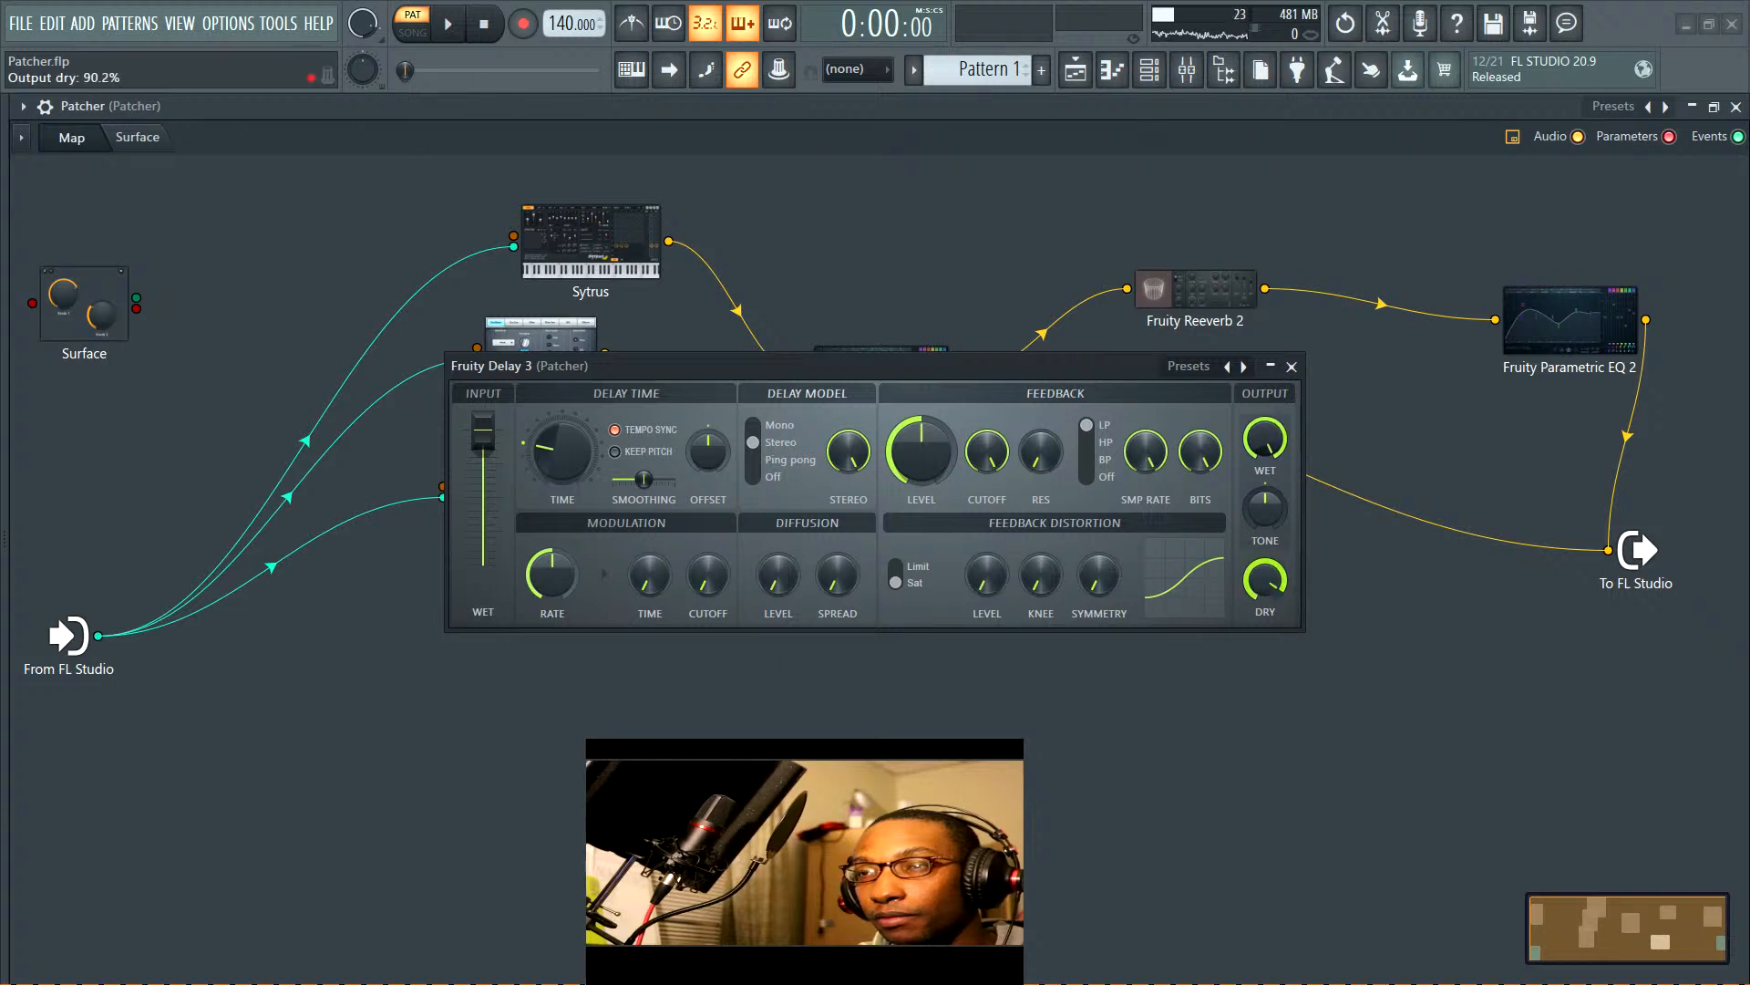
left_click_drag(1265, 579, 1265, 639)
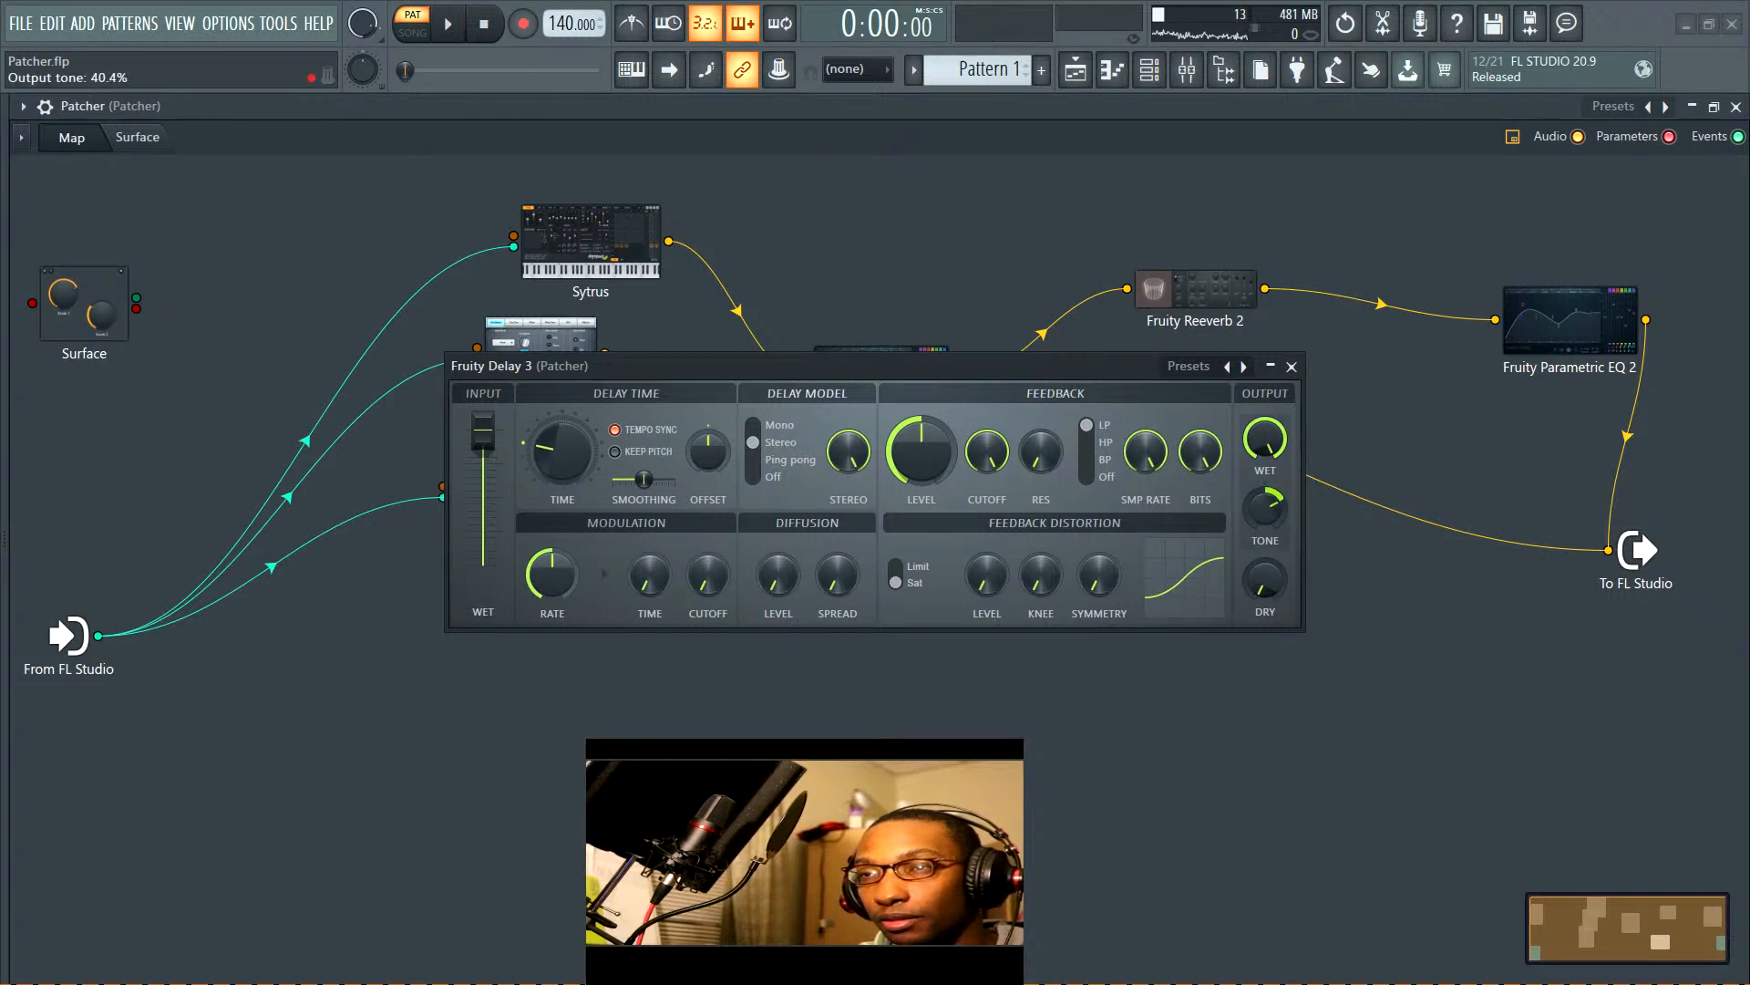
left_click_drag(1128, 365, 1304, 557)
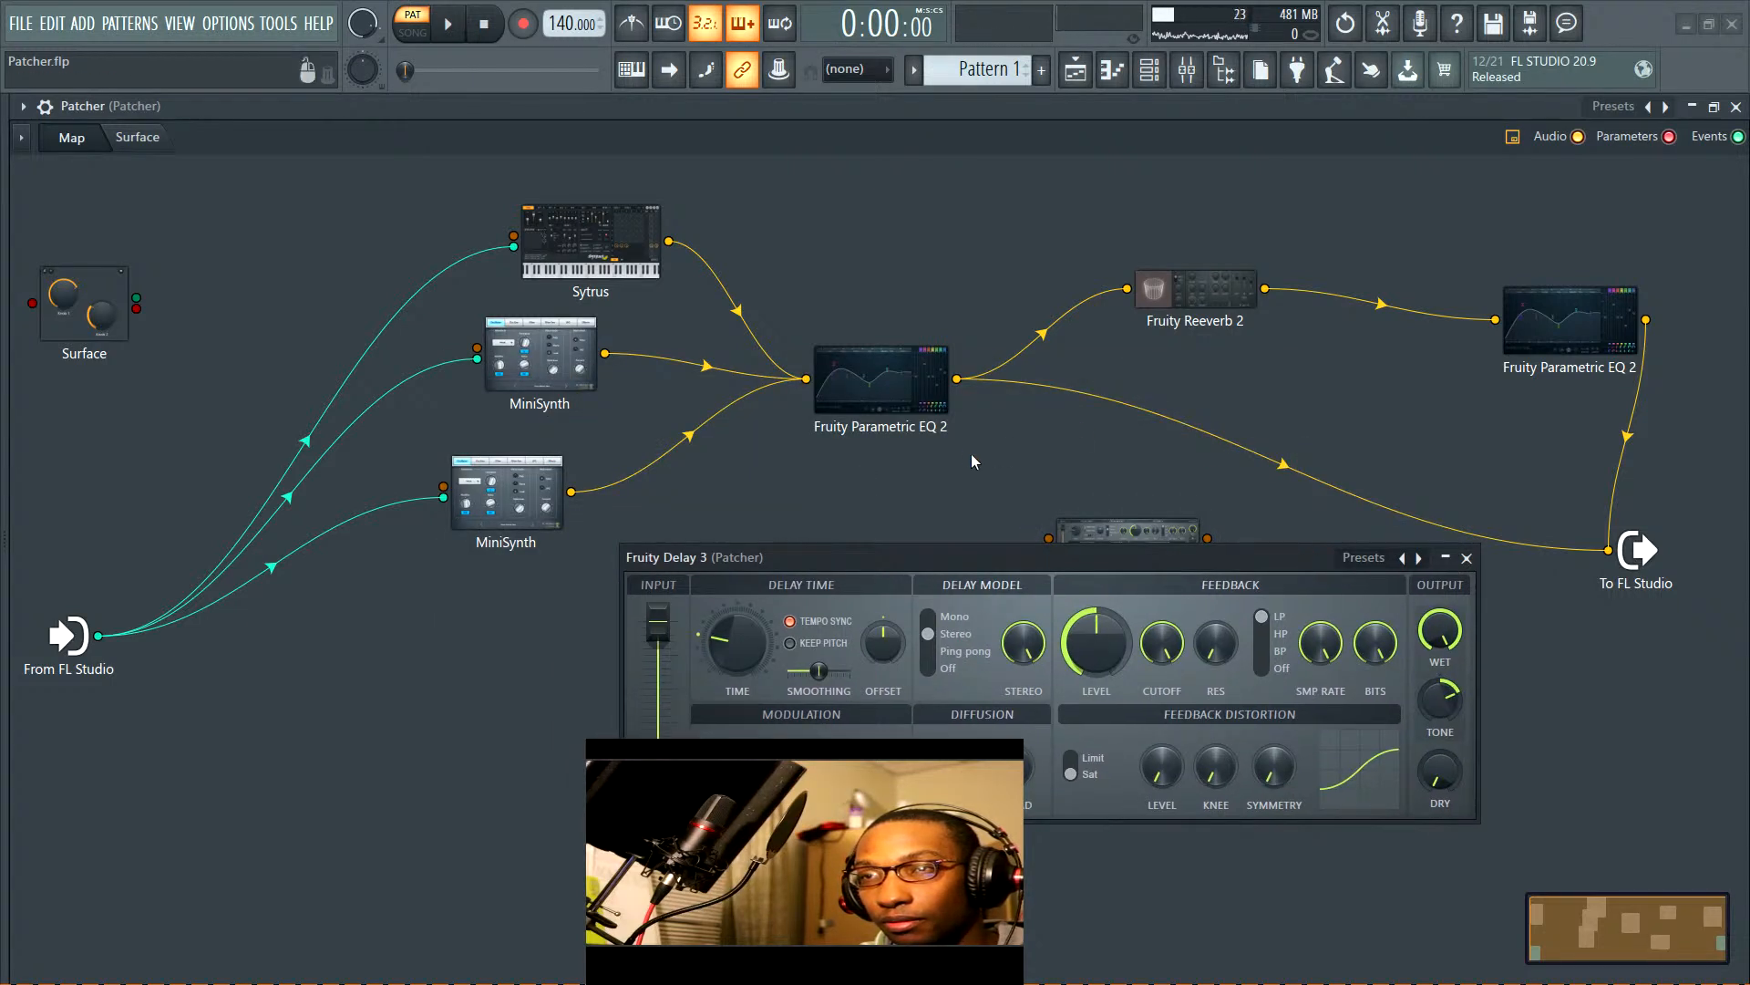
Route the first EQ into Fruity Delay 3 and the delay into Fruity Reeverb 2, placing the delay above the EQ-to-reverb link
left_click_drag(956, 379, 1049, 537)
left_click_drag(845, 379, 814, 348)
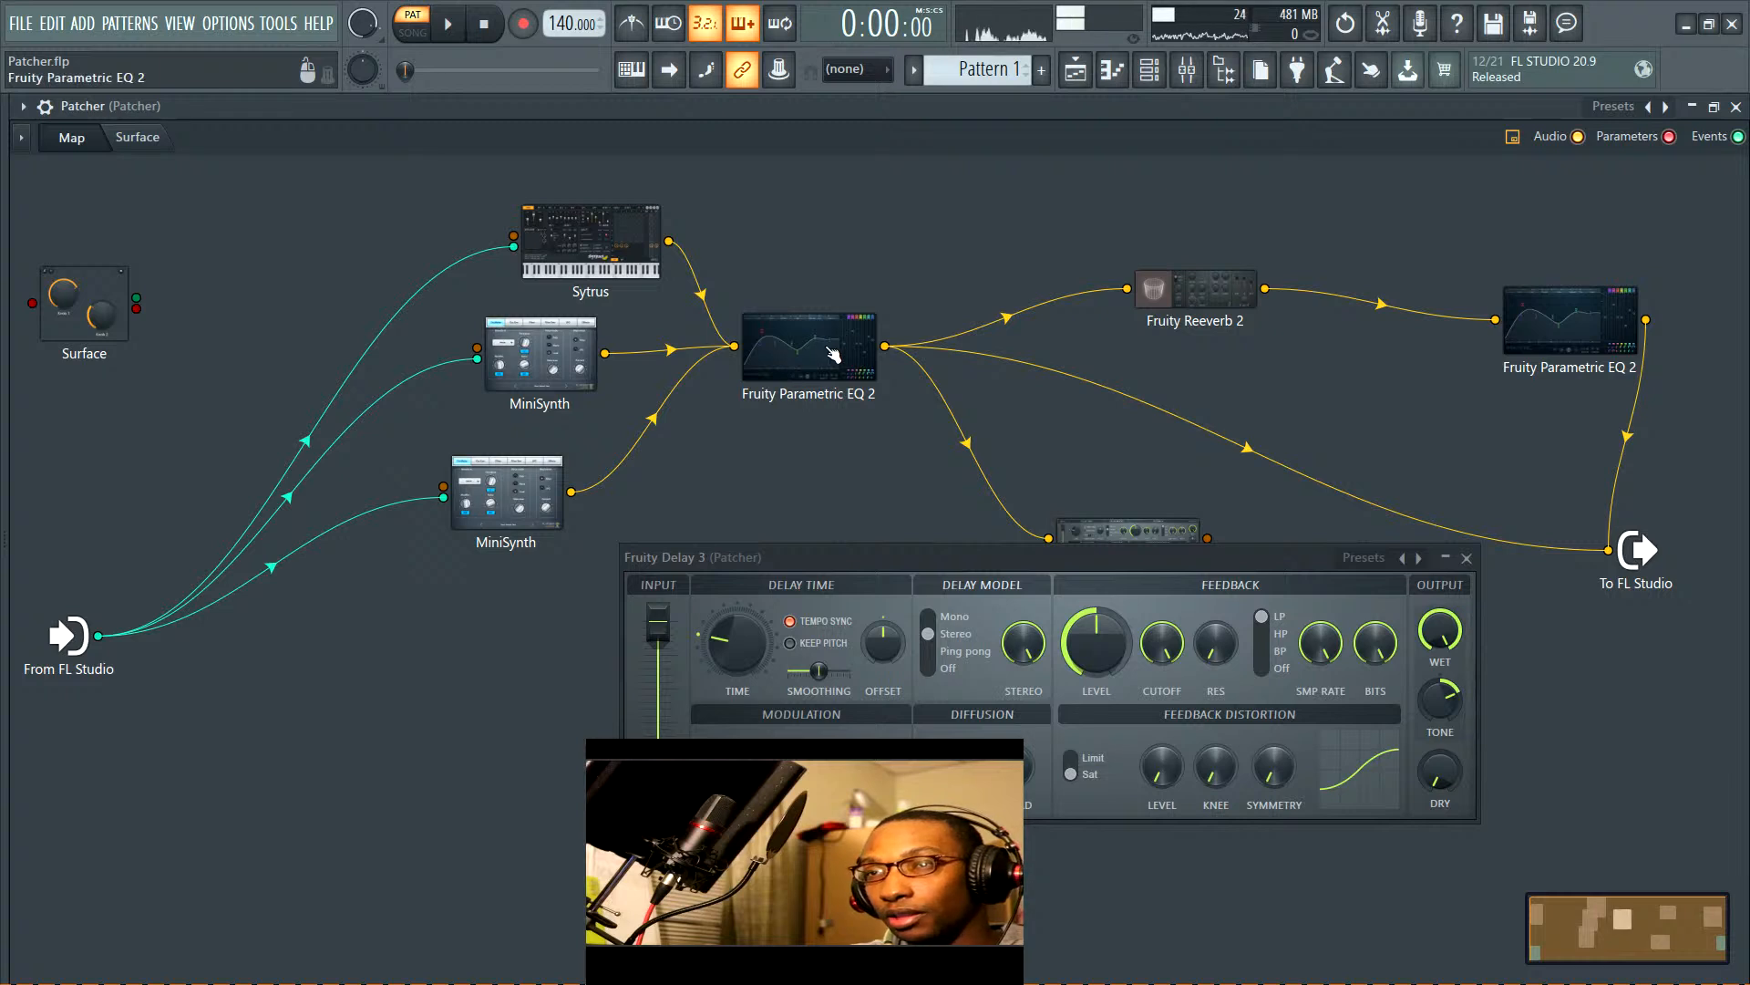
left_click_drag(1165, 533, 1127, 314)
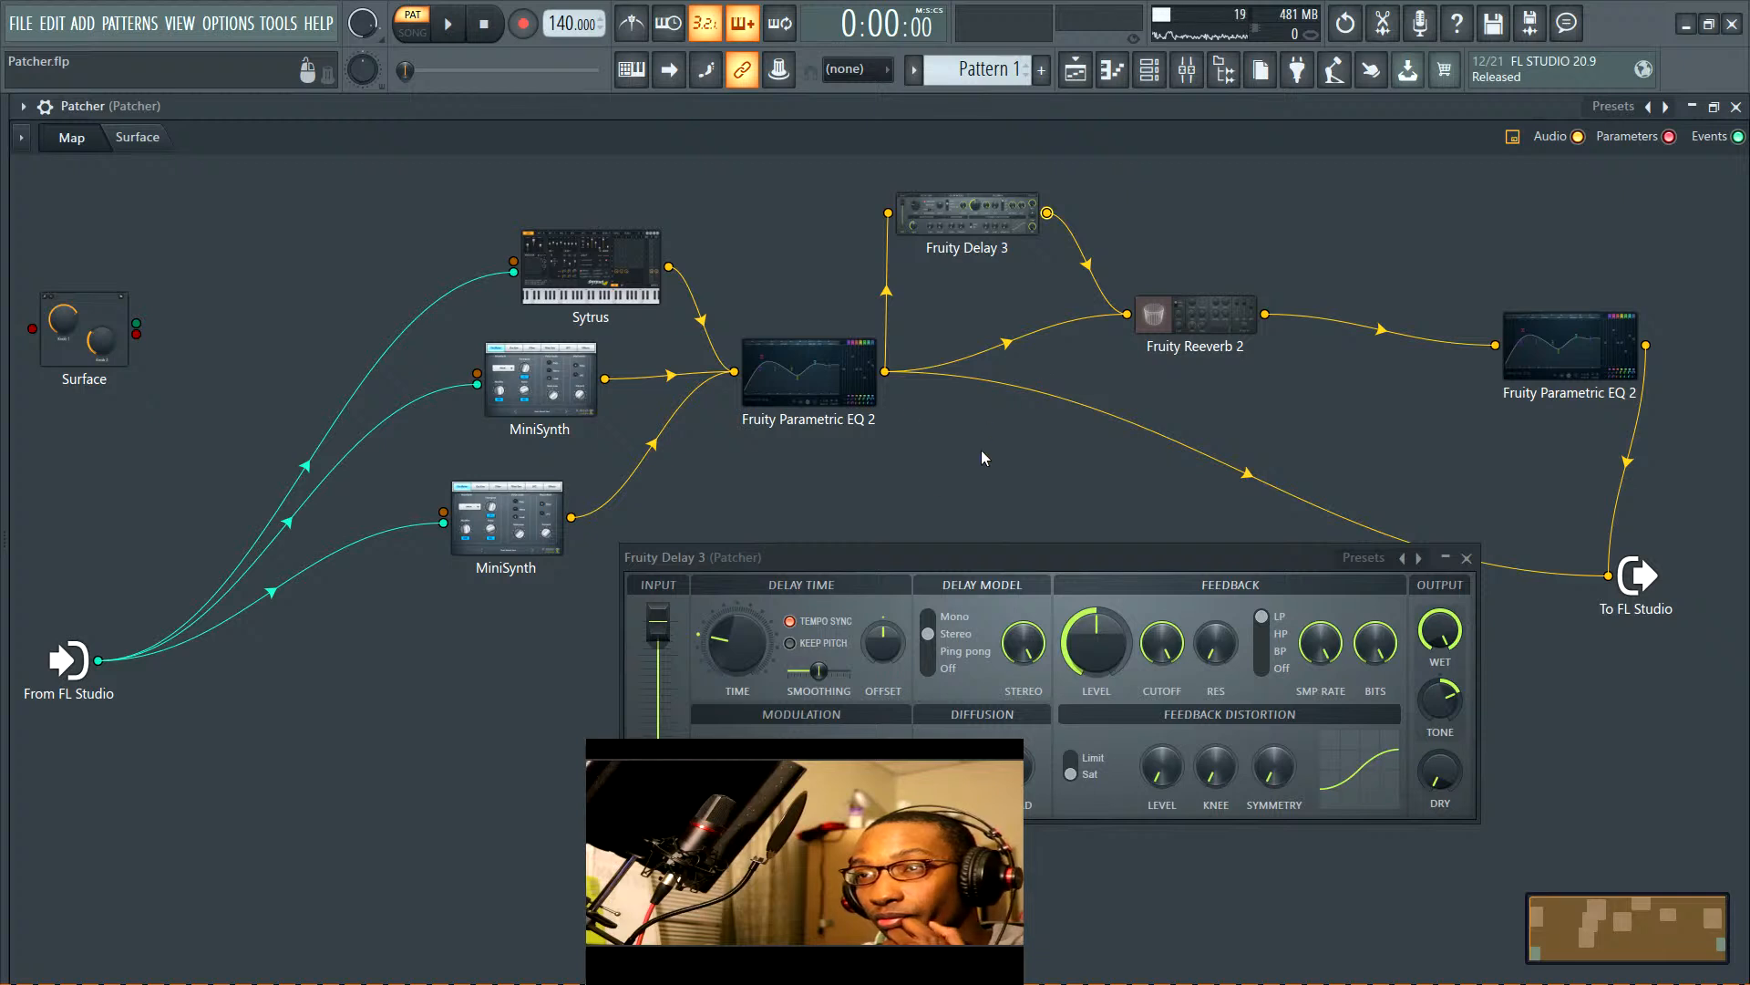
Stack Sytrus and both MiniSynths in a column nearer the FL Studio input, and move the first EQ and the delay closer to them
left_click_drag(835, 371, 813, 390)
left_click_drag(590, 266, 367, 246)
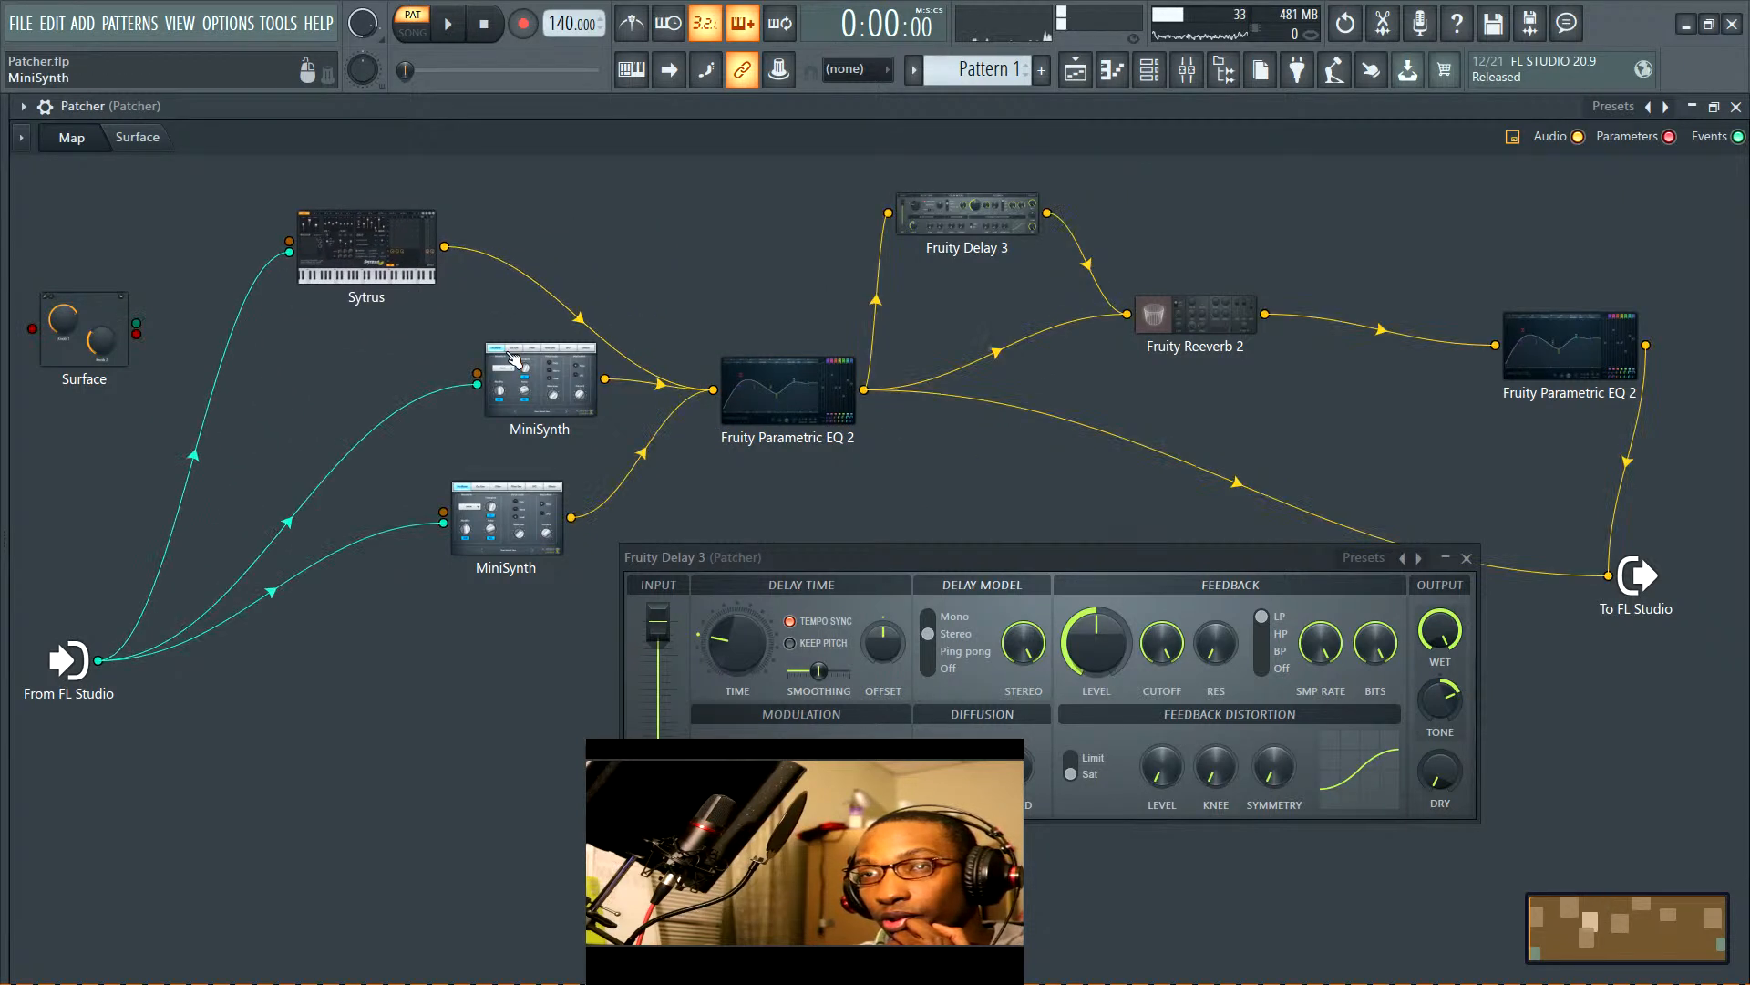
left_click_drag(542, 392, 349, 388)
left_click_drag(519, 529, 413, 538)
left_click_drag(802, 382, 634, 322)
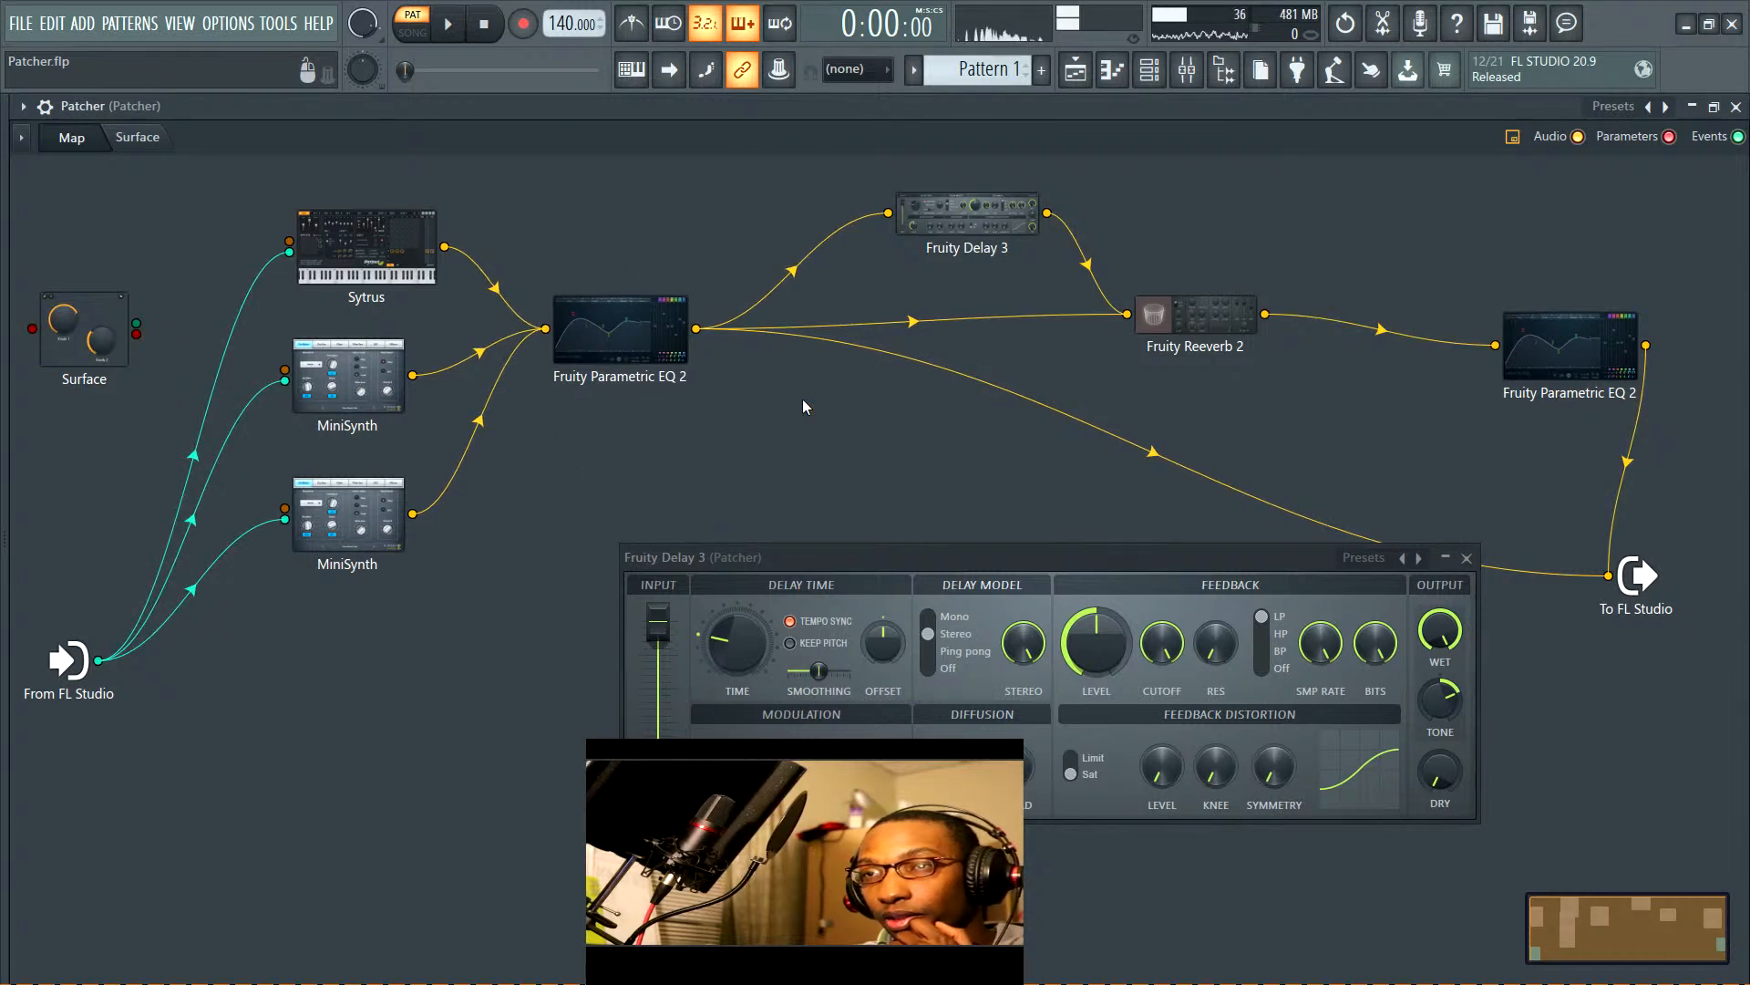
left_click_drag(975, 219, 887, 223)
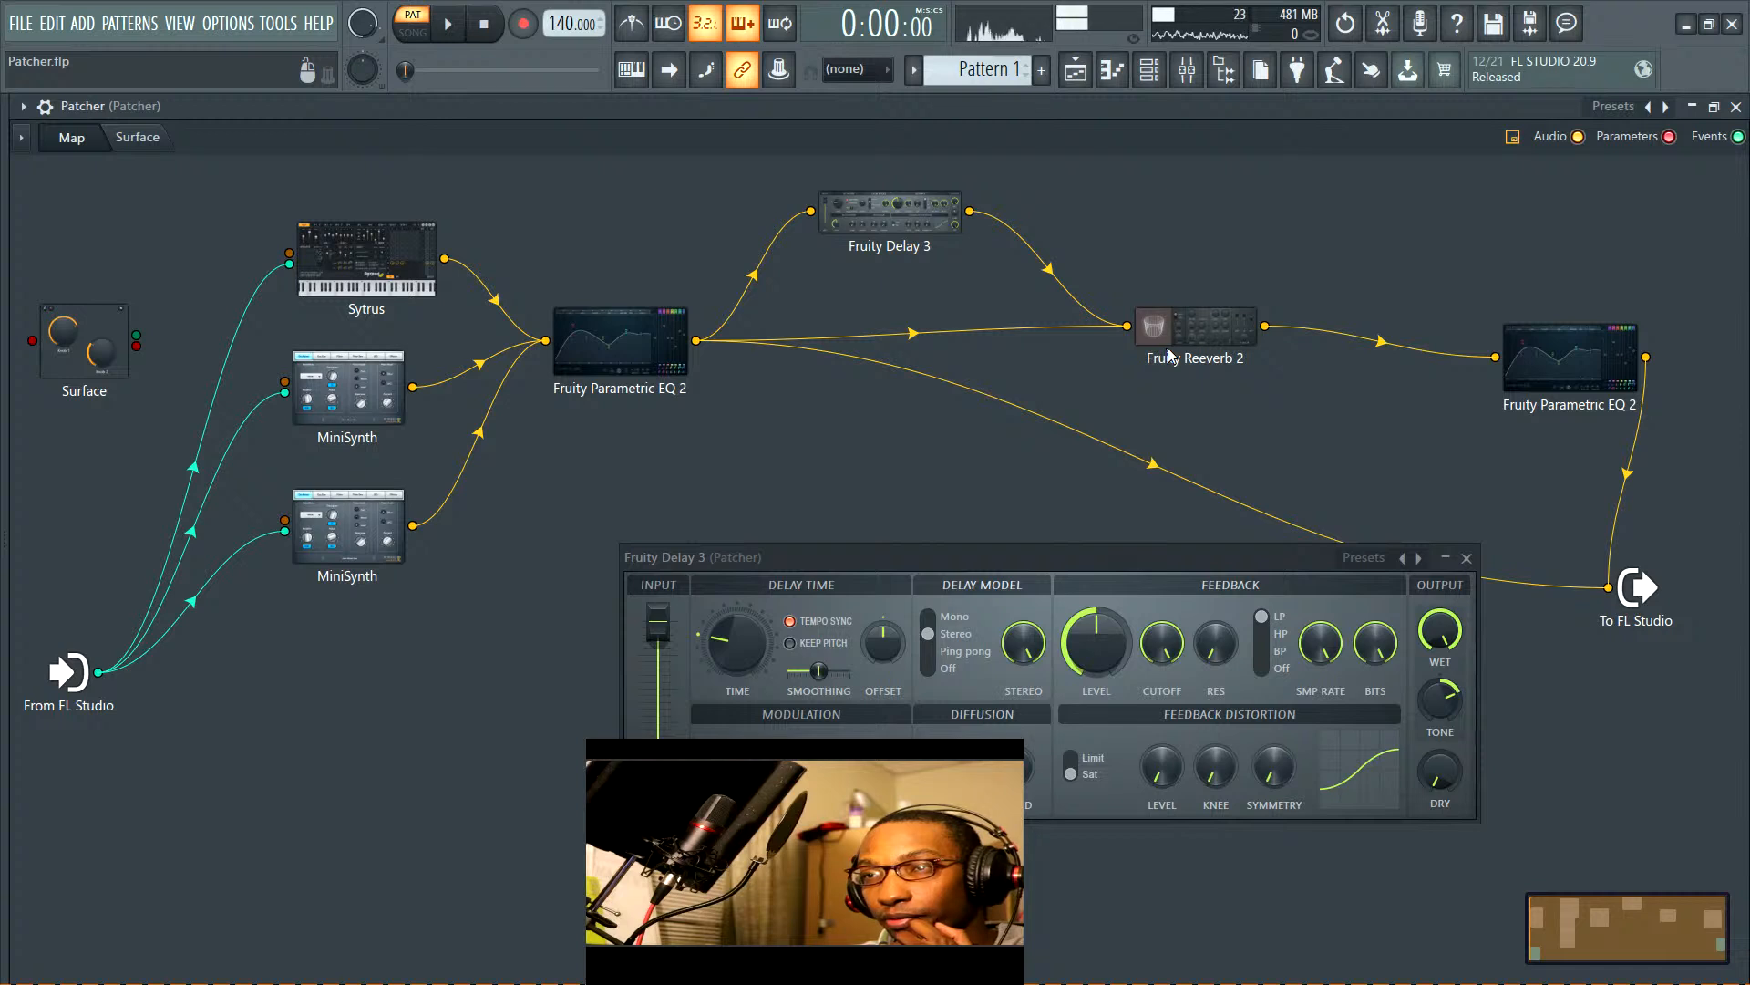
Mute the first EQ's direct link to the FL Studio output and lower Fruity Delay 3's feedback level
left_click(1046, 268)
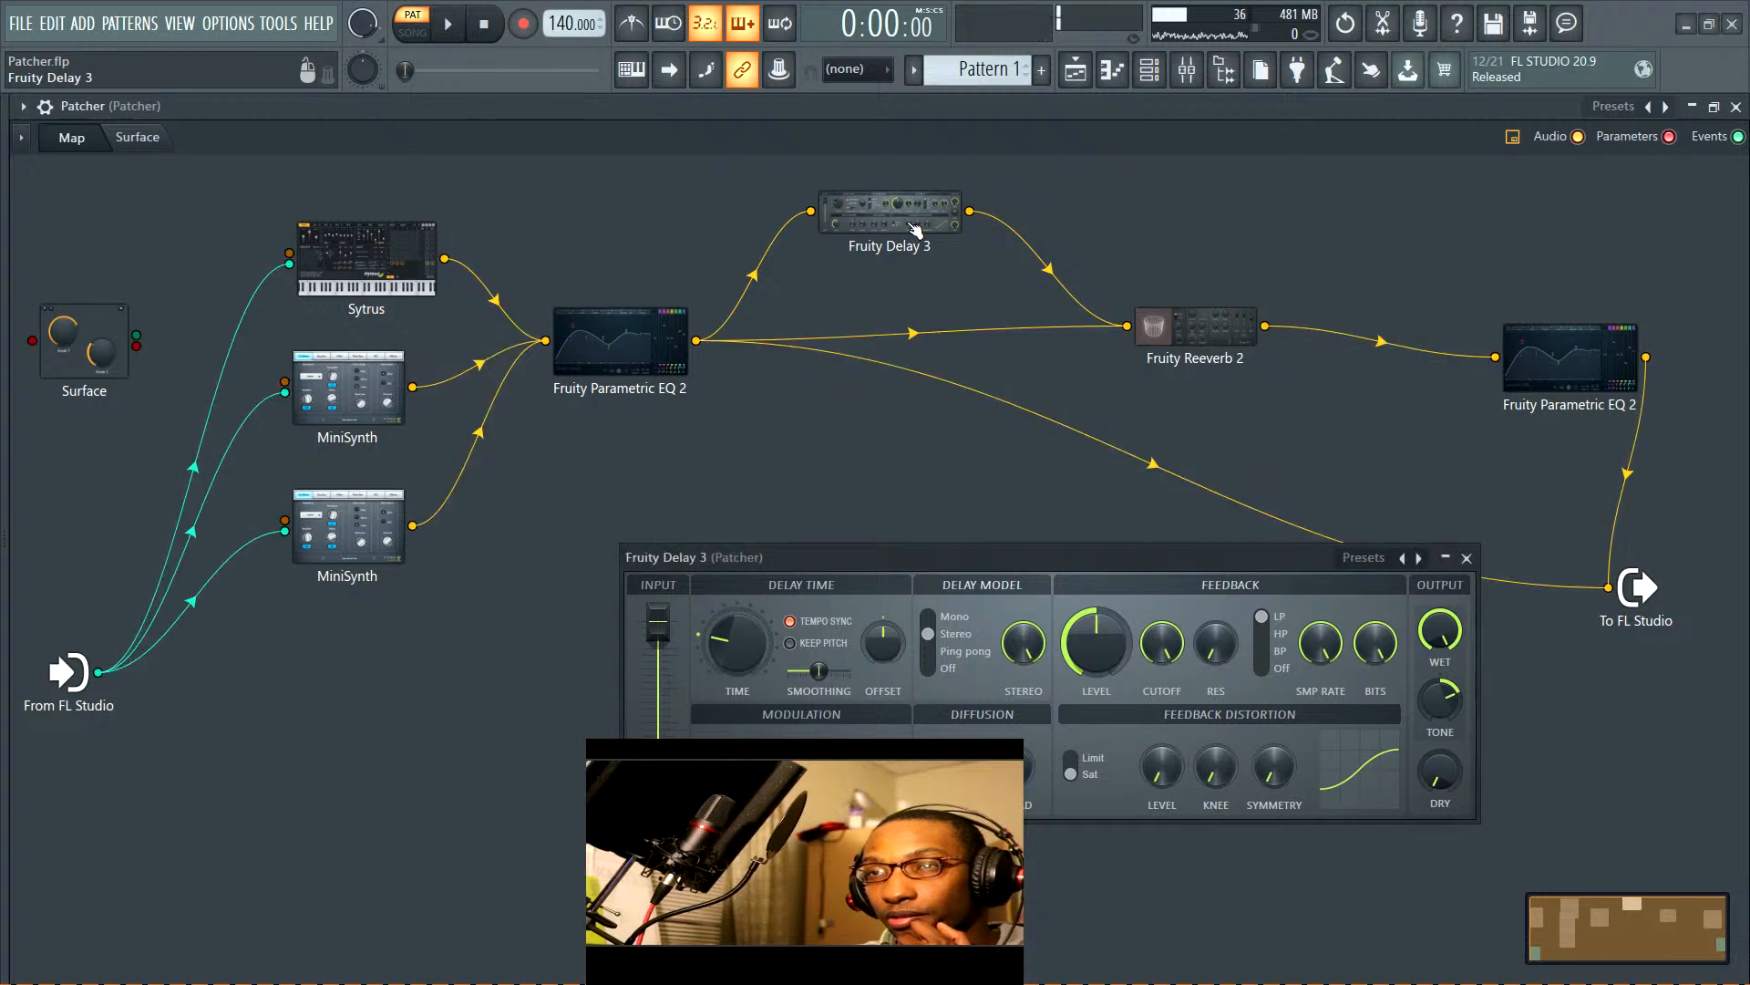
left_click_drag(1142, 561, 1031, 452)
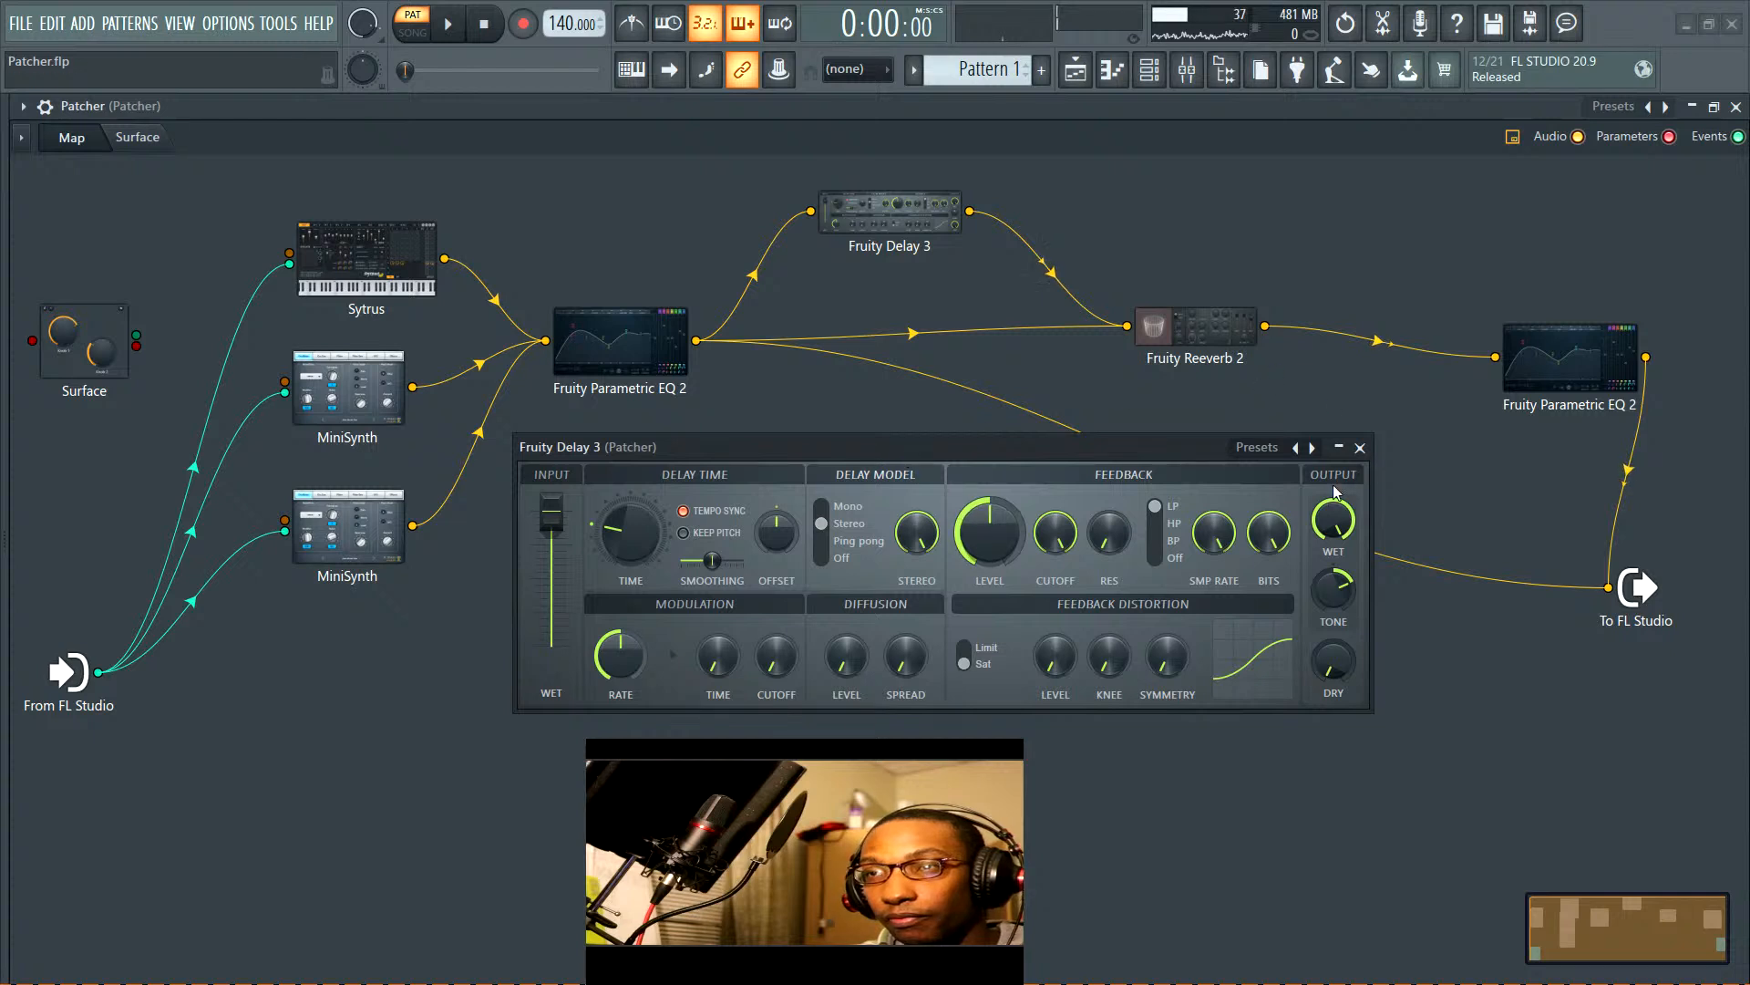
left_click_drag(1162, 445, 1003, 548)
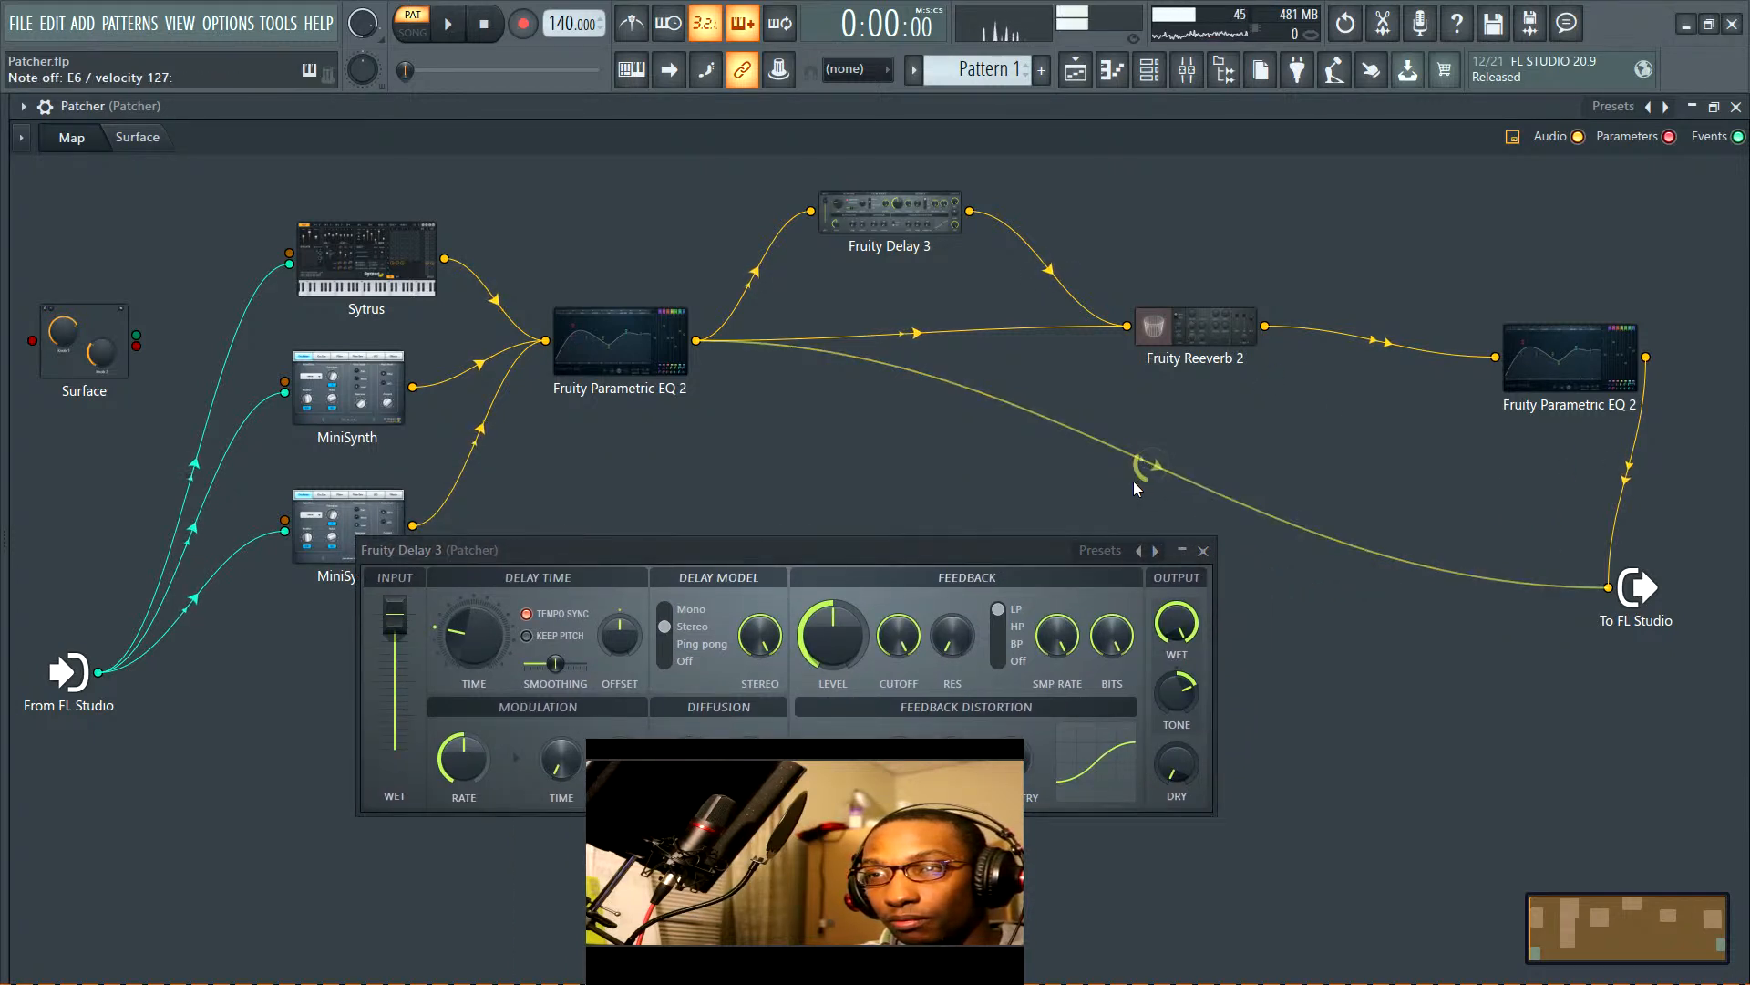
left_click_drag(924, 545, 936, 474)
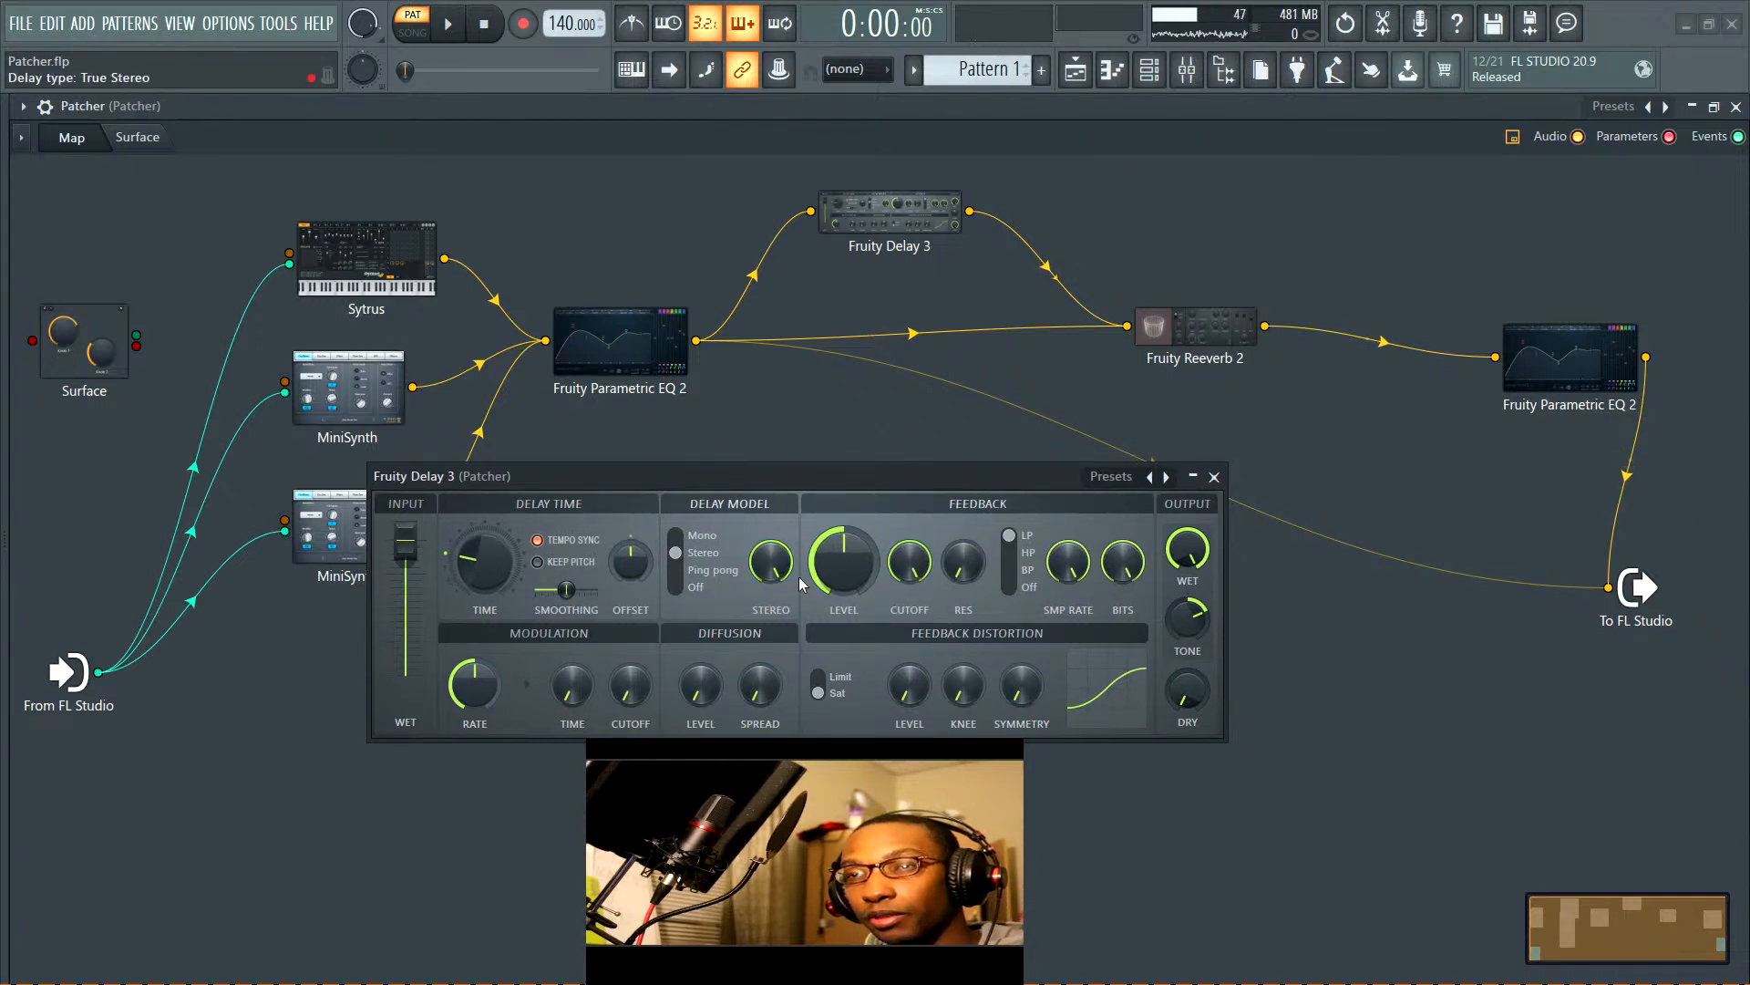
scroll(849, 560, "down", 5)
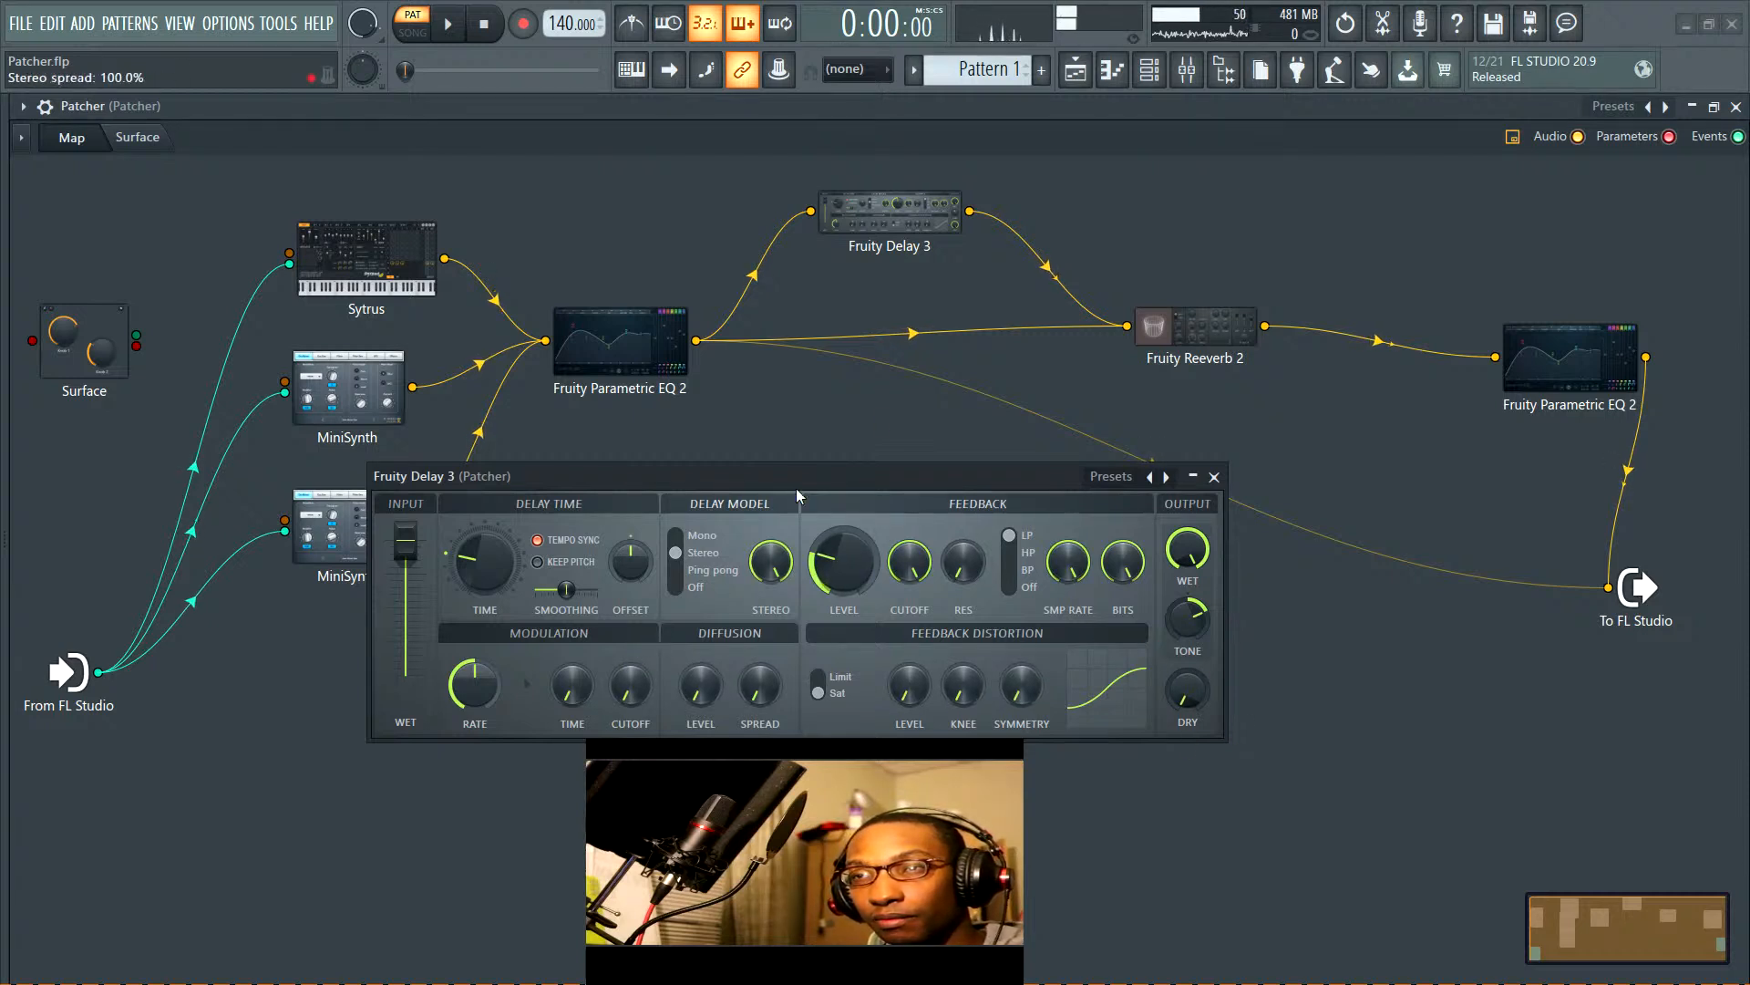
Adjust the level of the delay-to-reverb link, unmute the first EQ's direct link to the FL Studio output and close Fruity Delay 3
left_click_drag(1047, 281, 1046, 270)
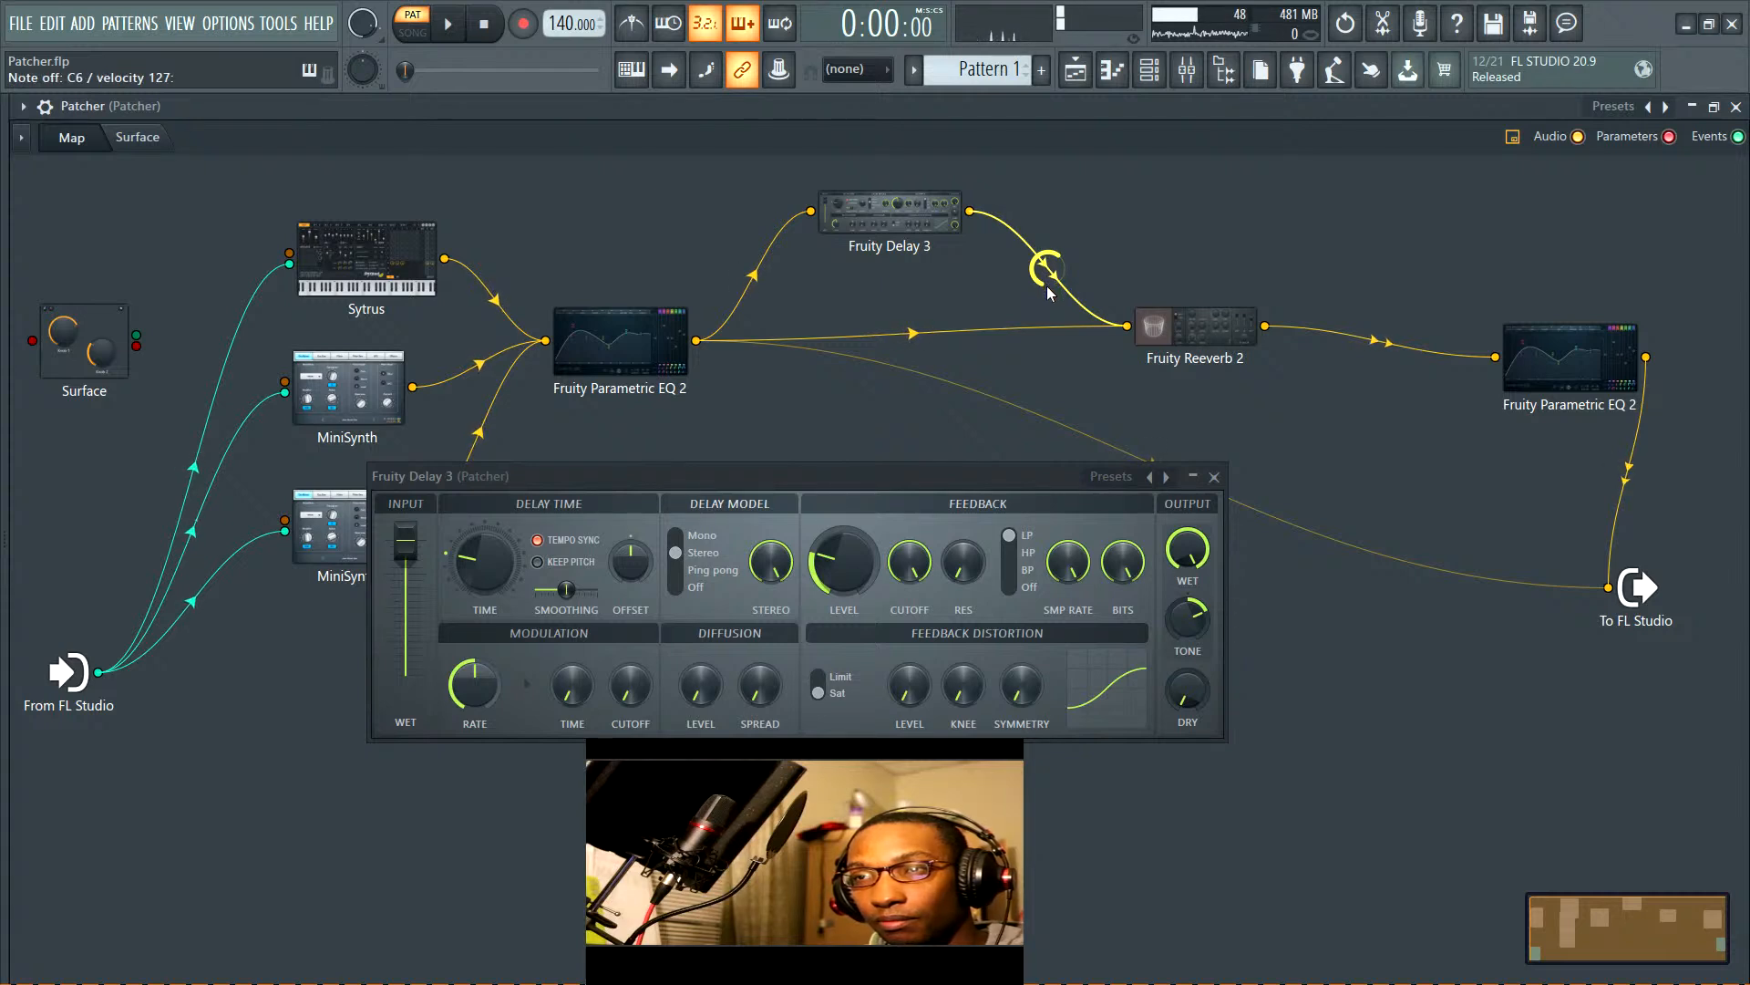
left_click_drag(1046, 274, 1046, 260)
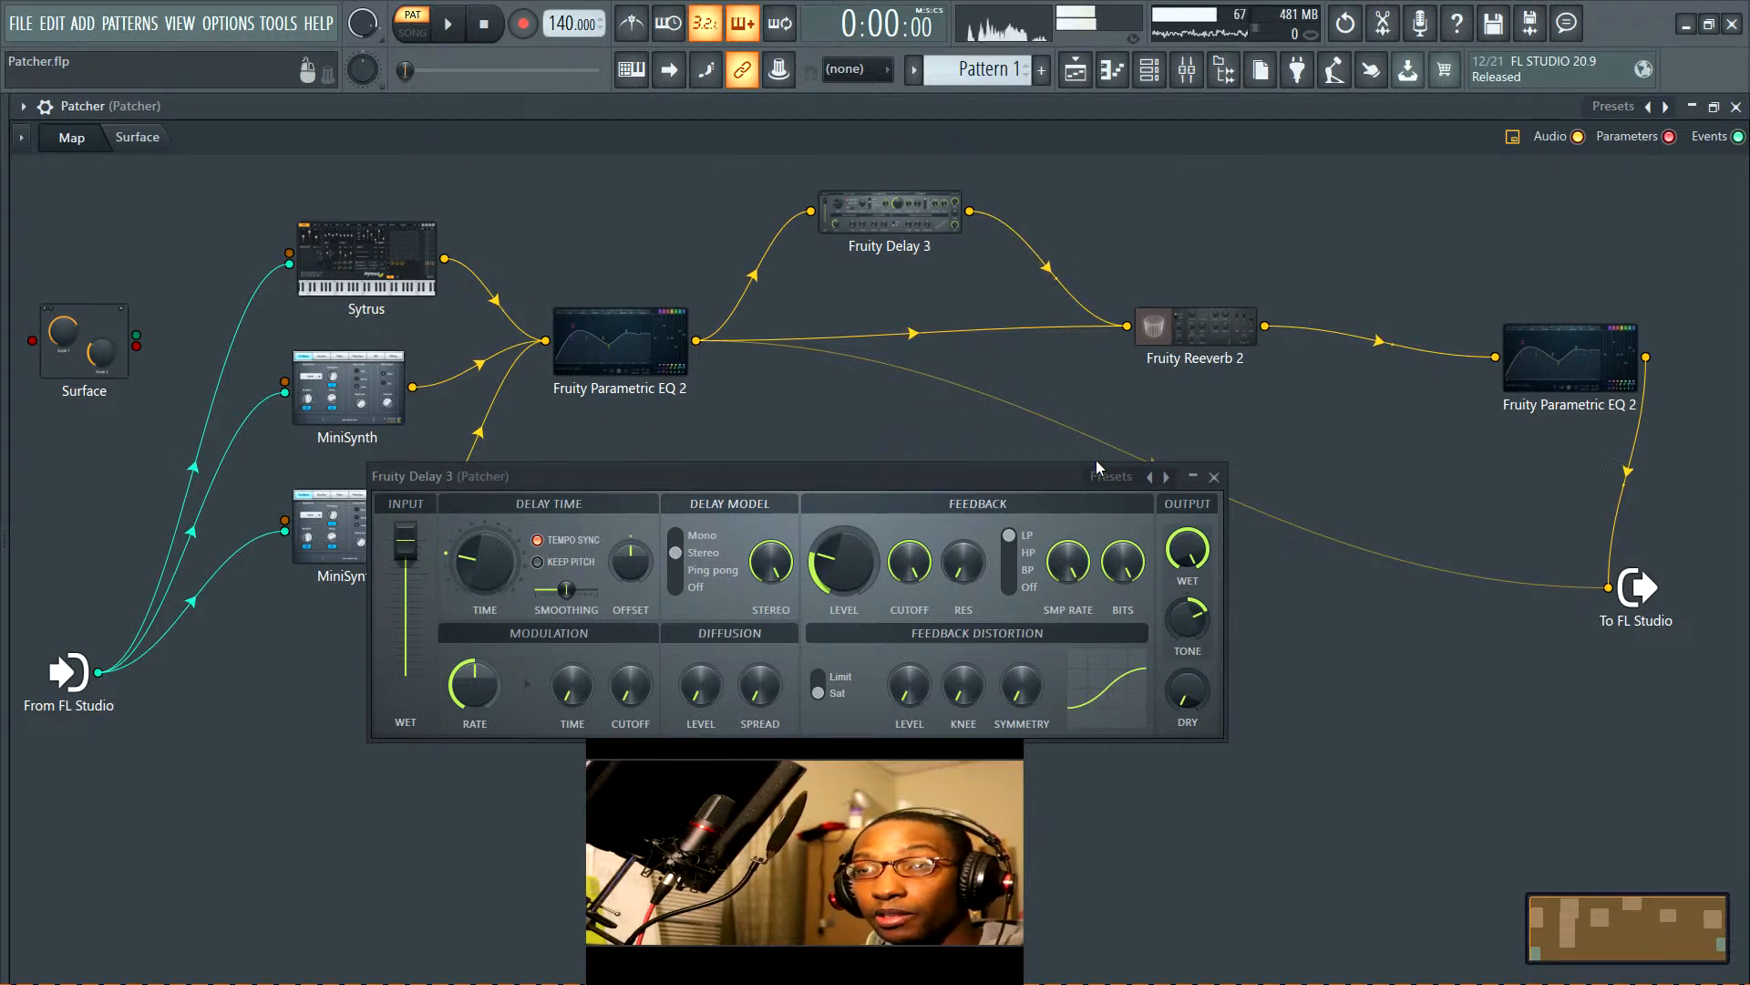
left_click_drag(1043, 482, 949, 546)
left_click(1154, 464)
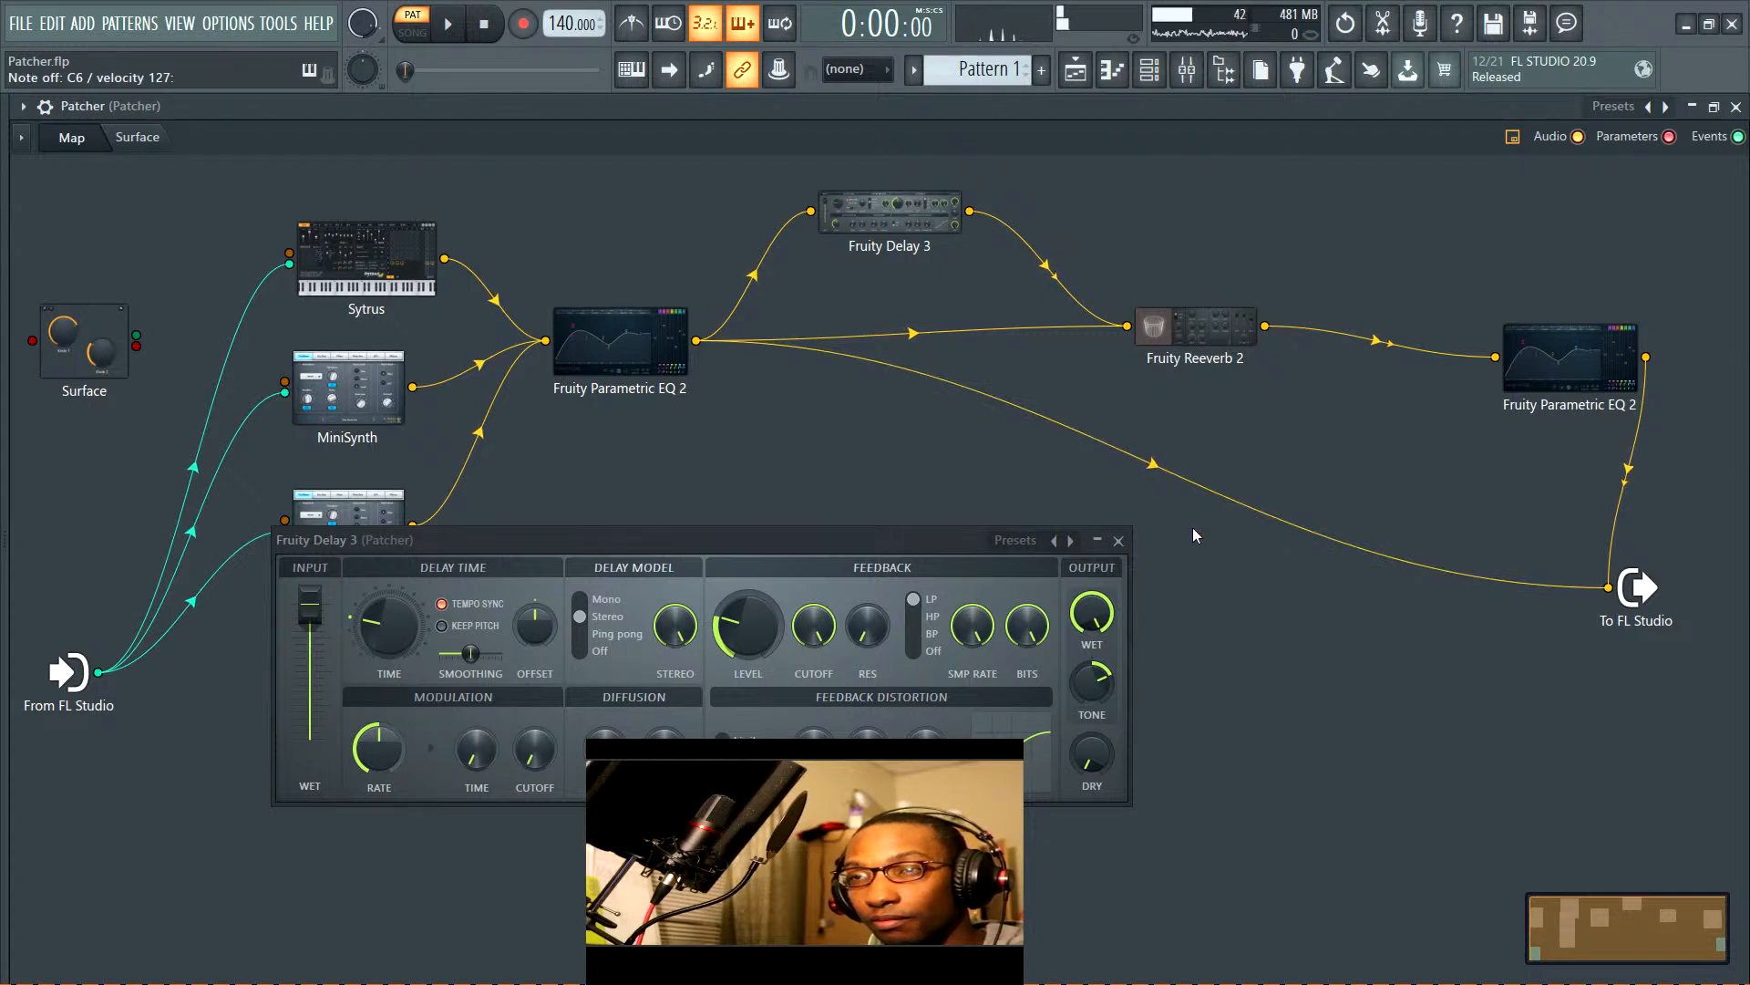
left_click_drag(1048, 269, 1049, 262)
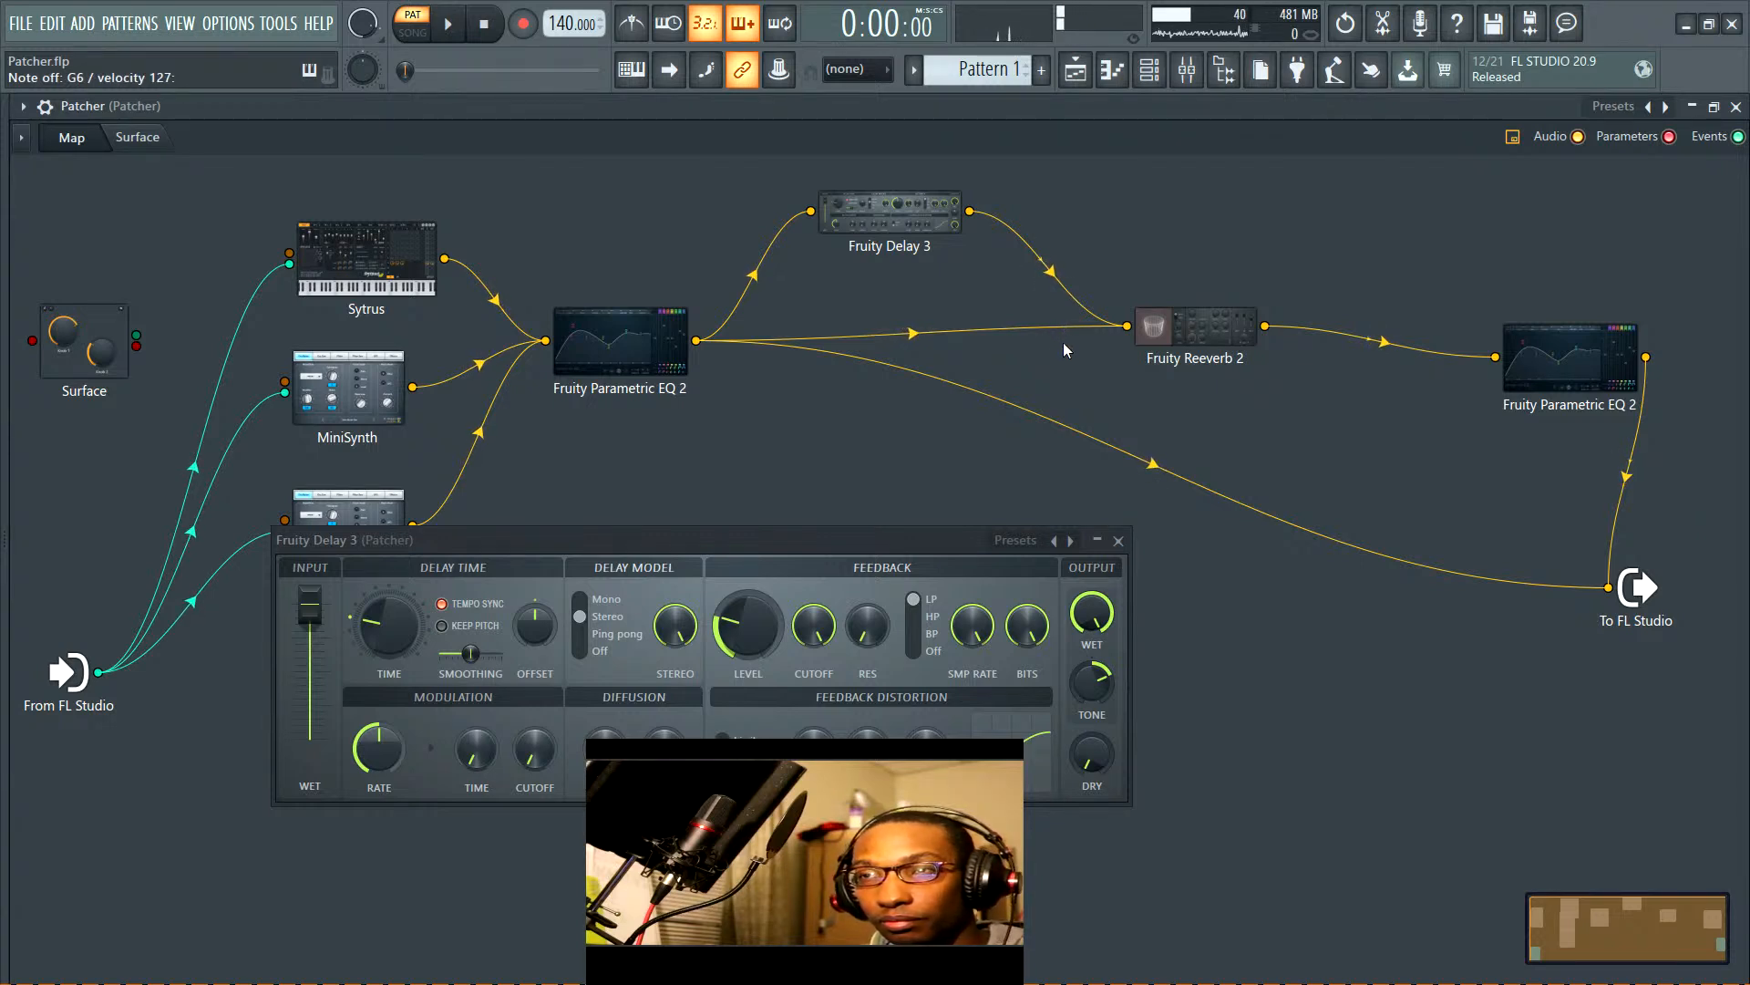
left_click(1120, 540)
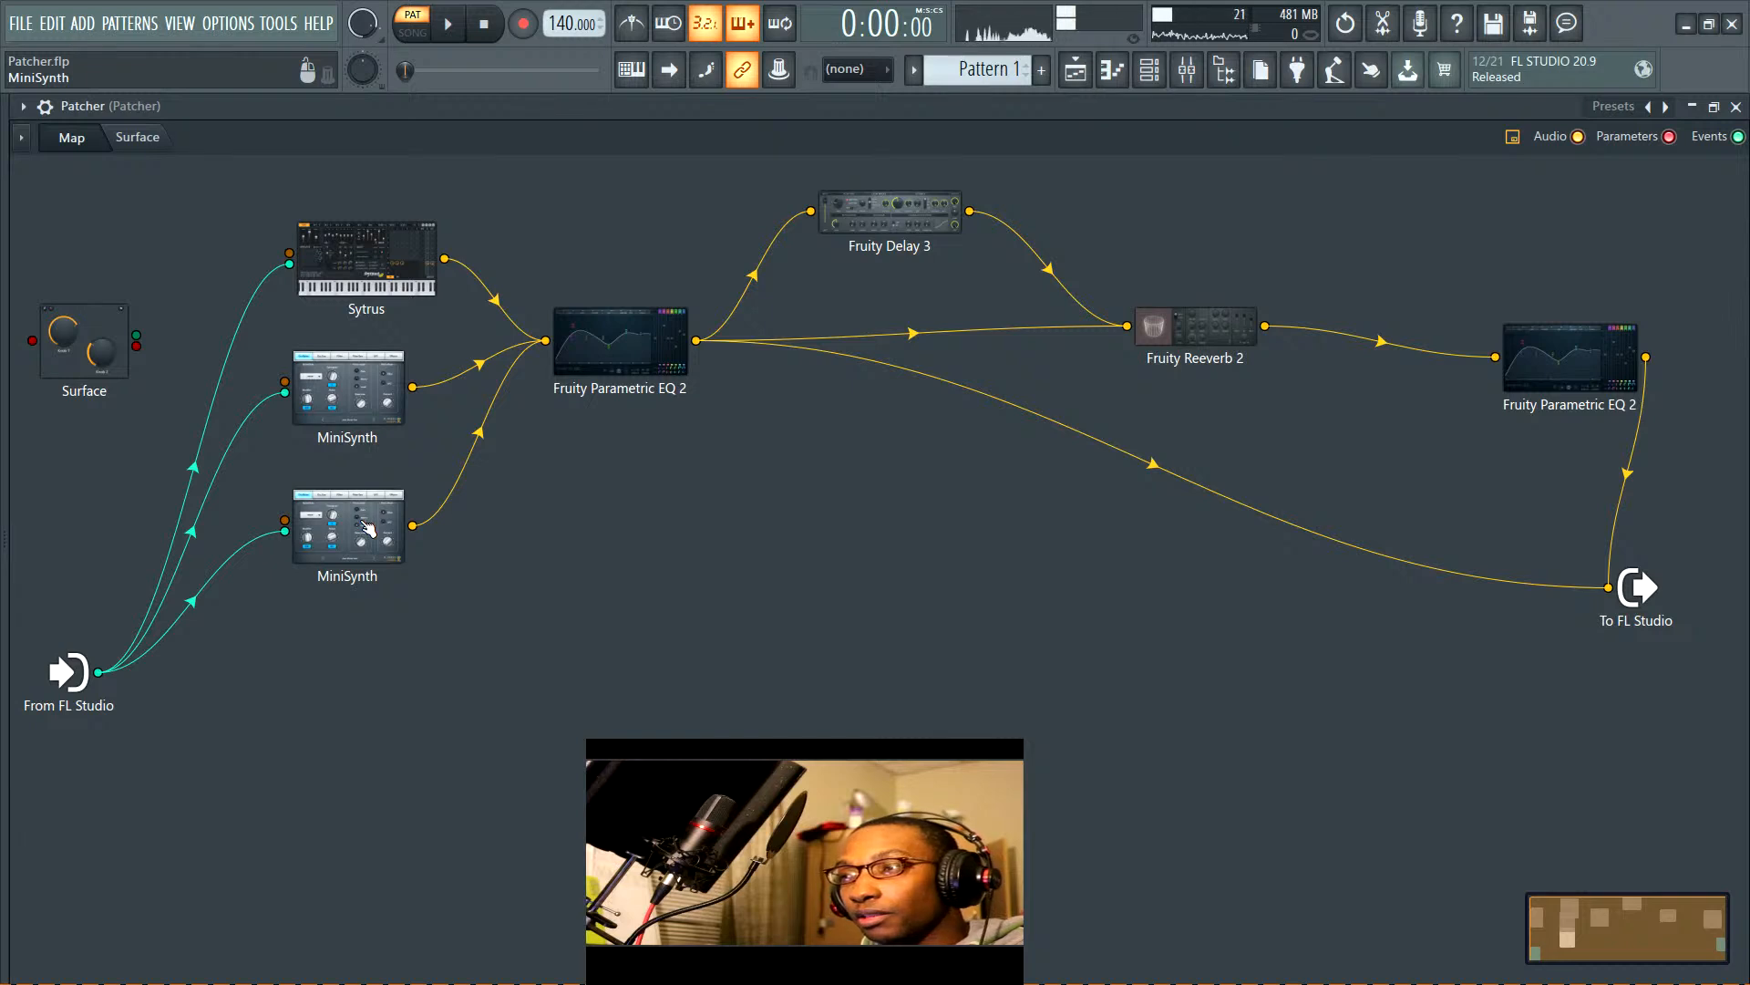
Nudge the first EQ, Fruity Delay 3 and Fruity Reeverb 2 slightly toward the FL Studio output to tidy the map
left_click_drag(620, 351, 642, 375)
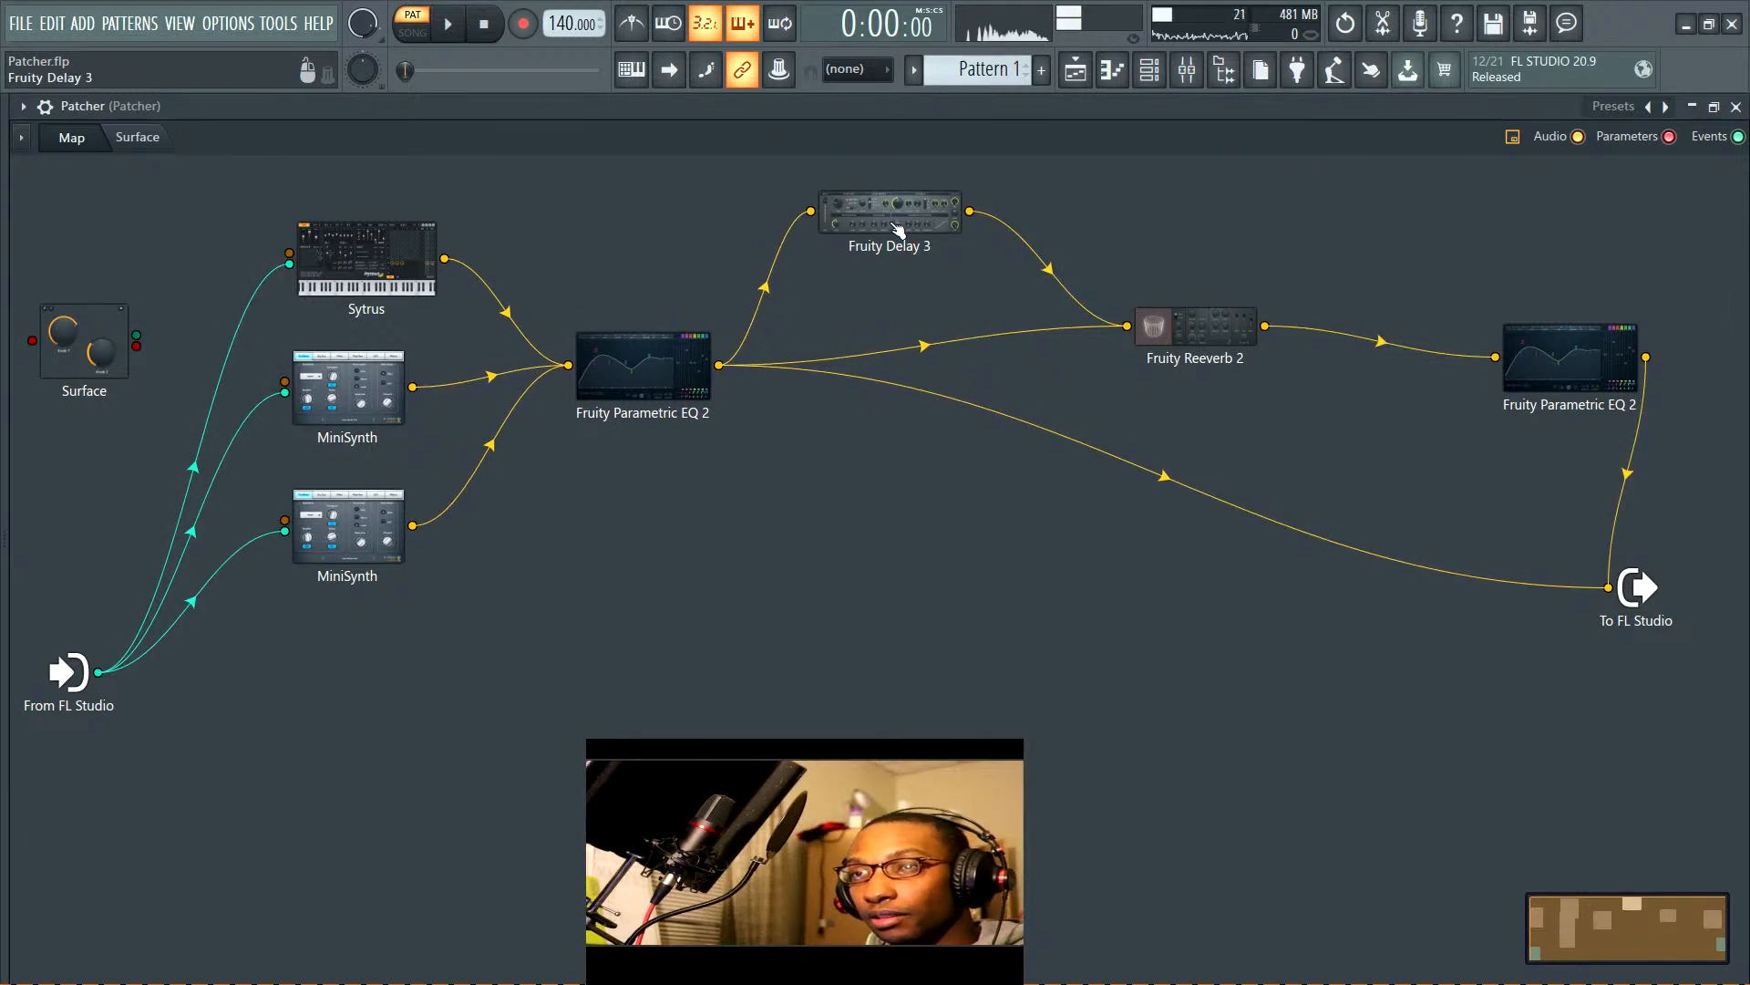
left_click_drag(892, 223, 900, 241)
left_click_drag(1197, 325, 1212, 337)
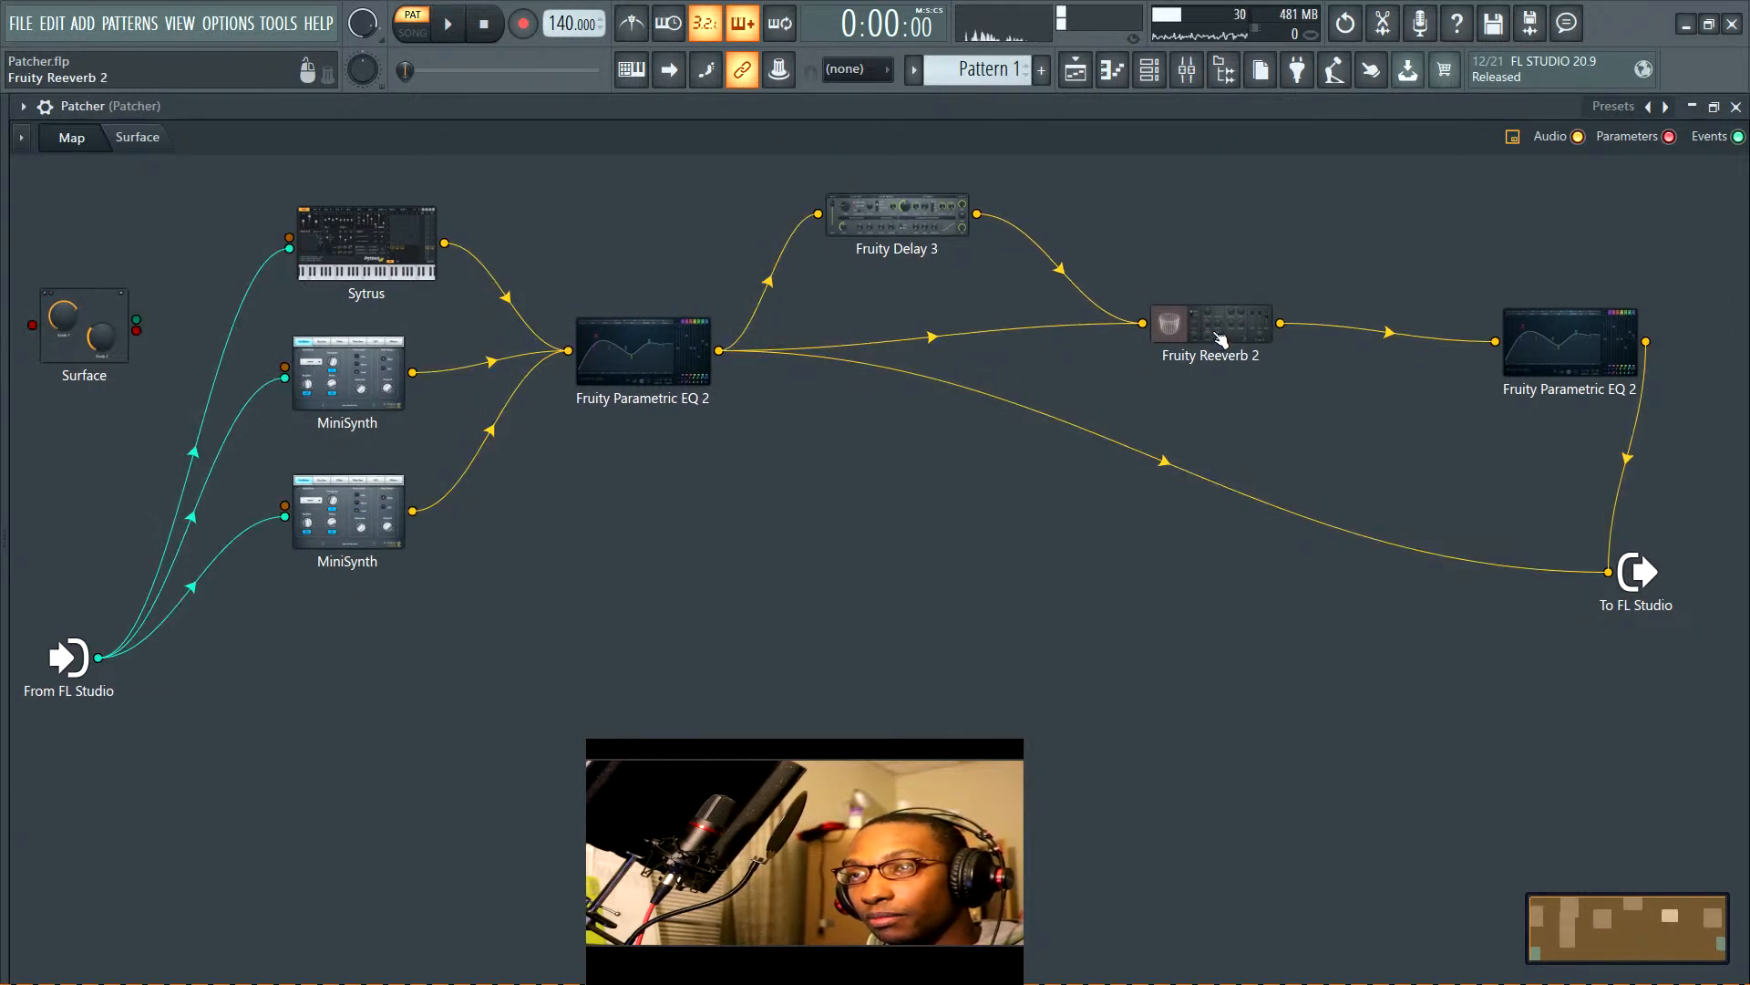
View the mixer briefly, restore and close the Patcher window, and open the Playlist
left_click(1198, 81)
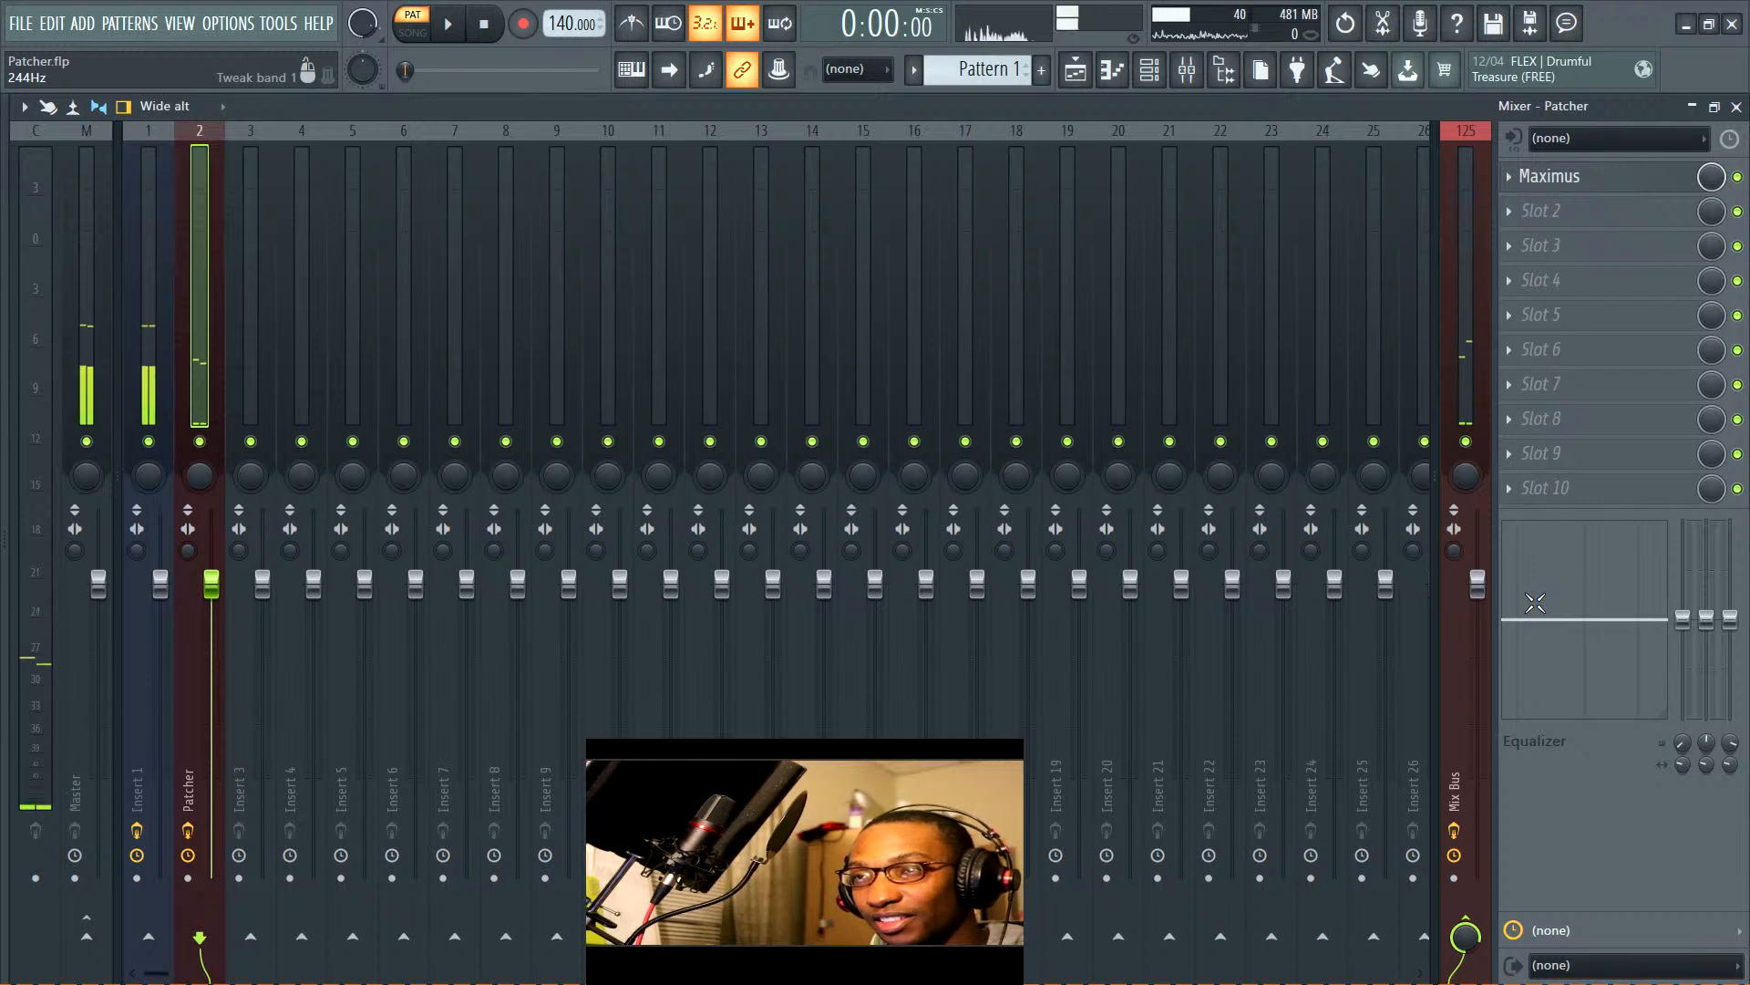
left_click(1737, 106)
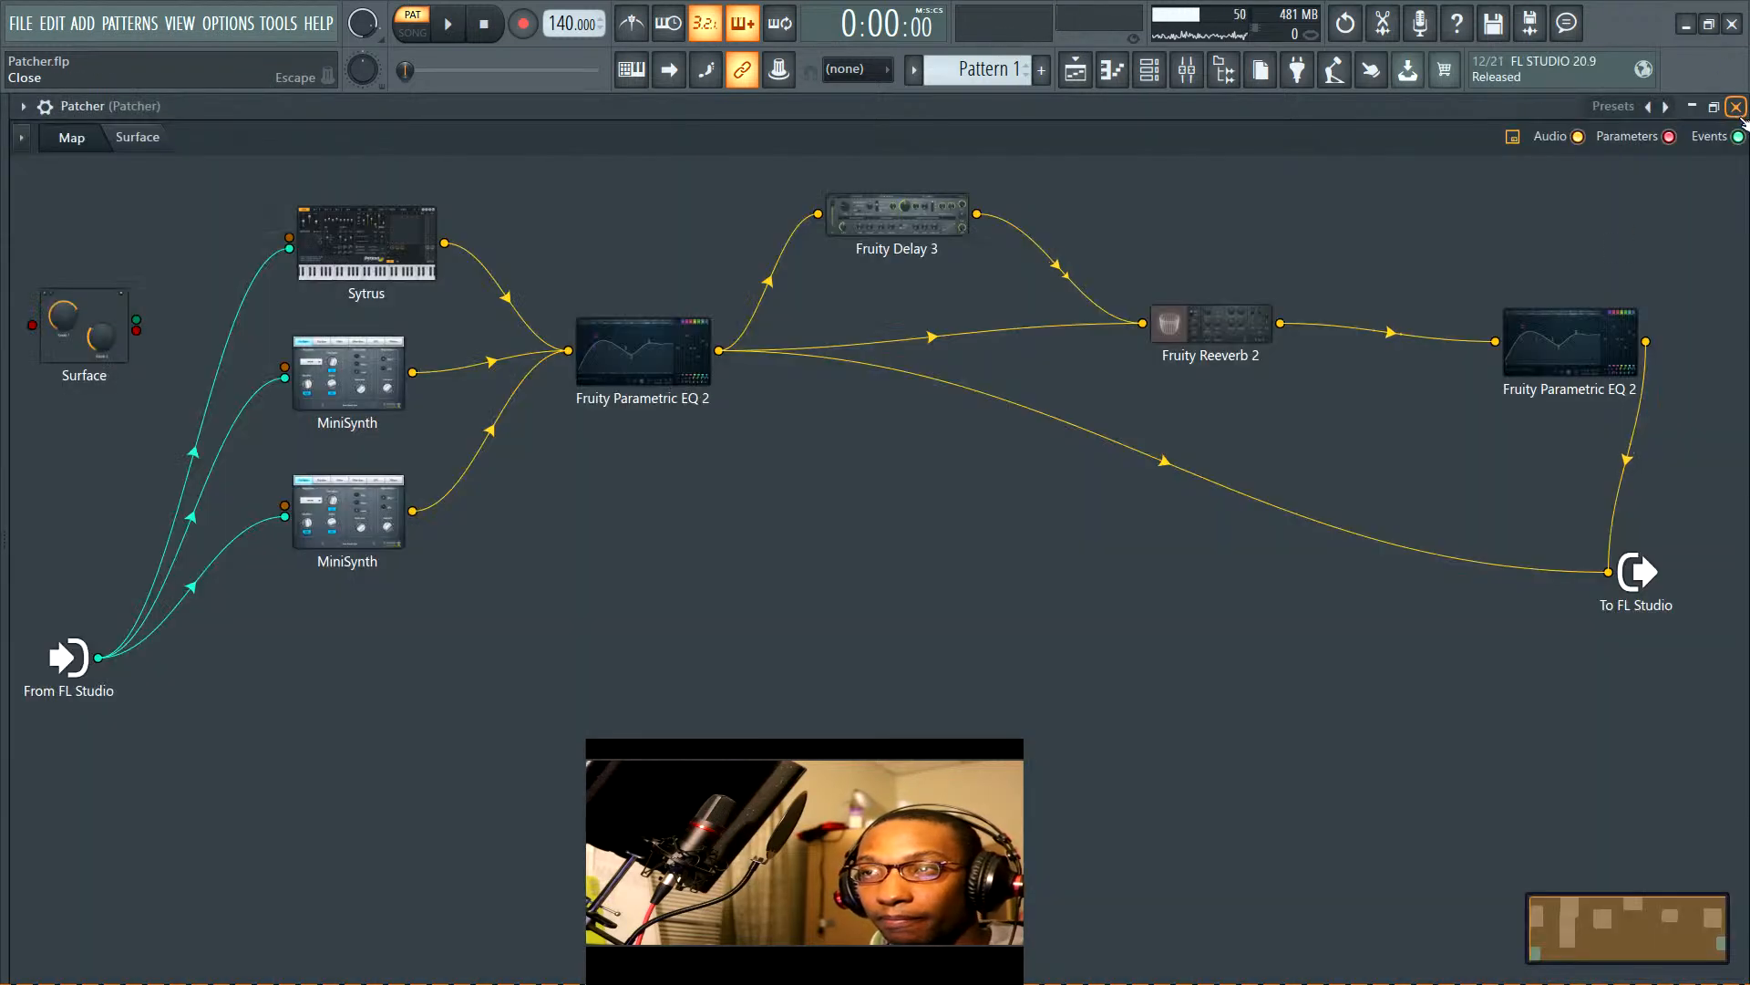
left_click(1714, 107)
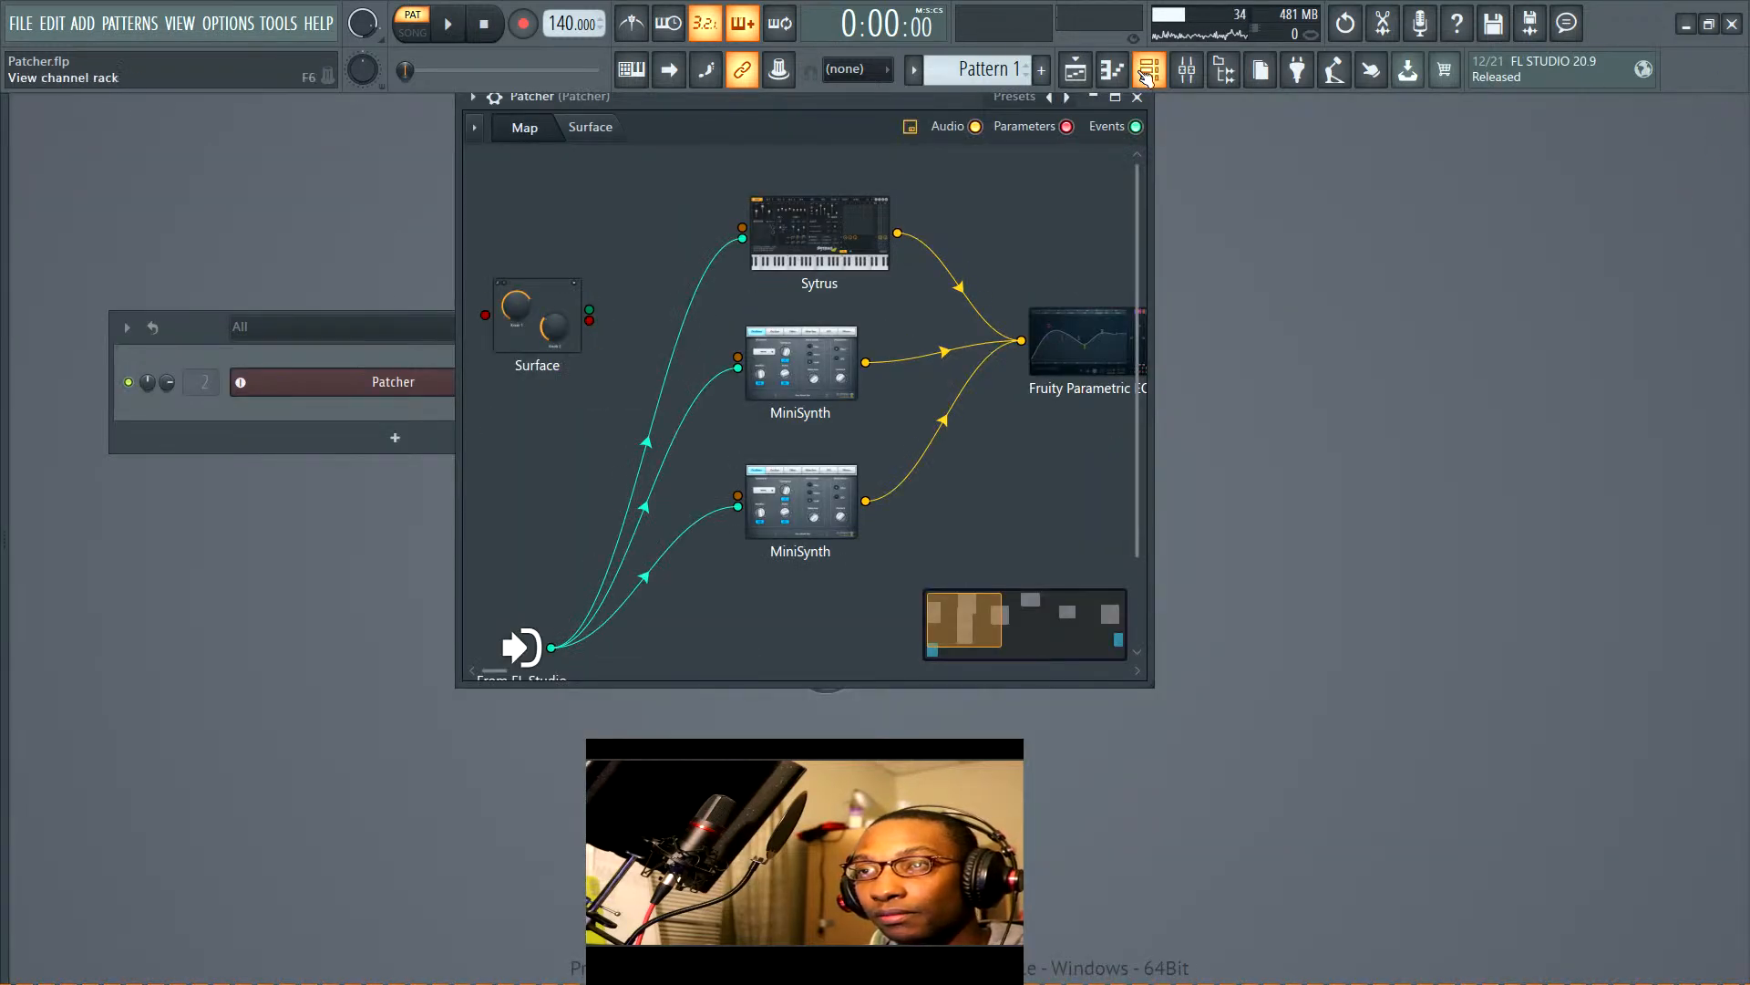
left_click(1136, 98)
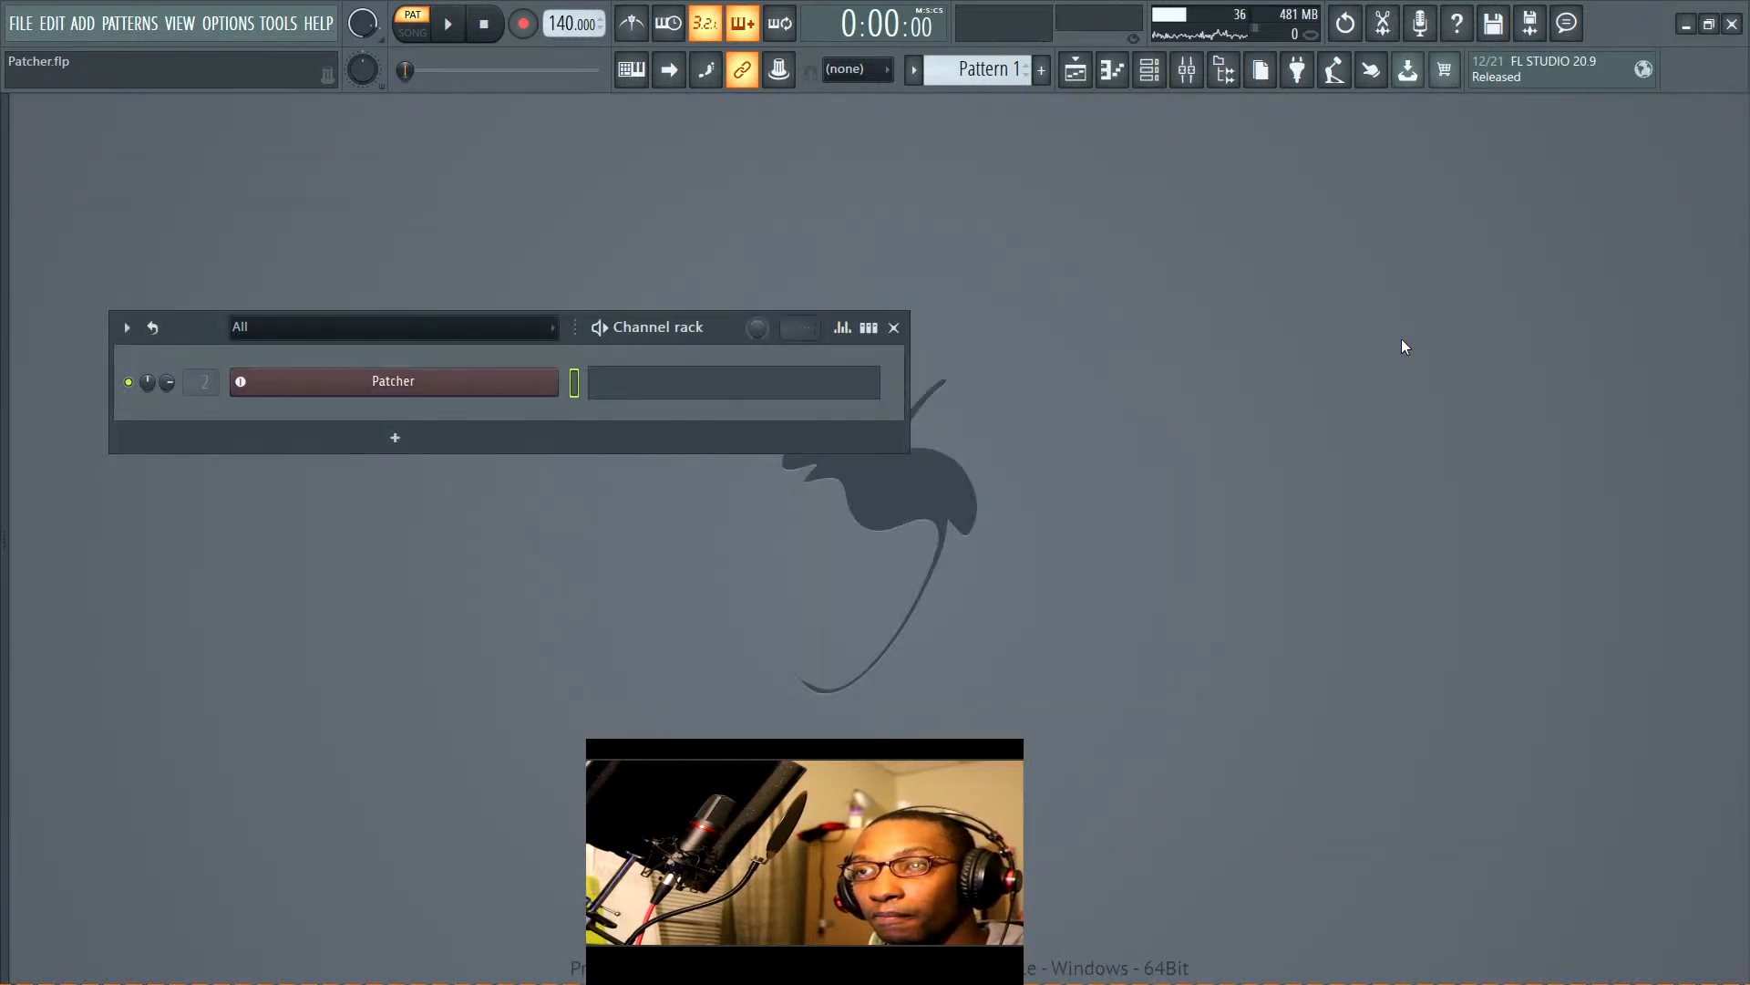
left_click(1077, 71)
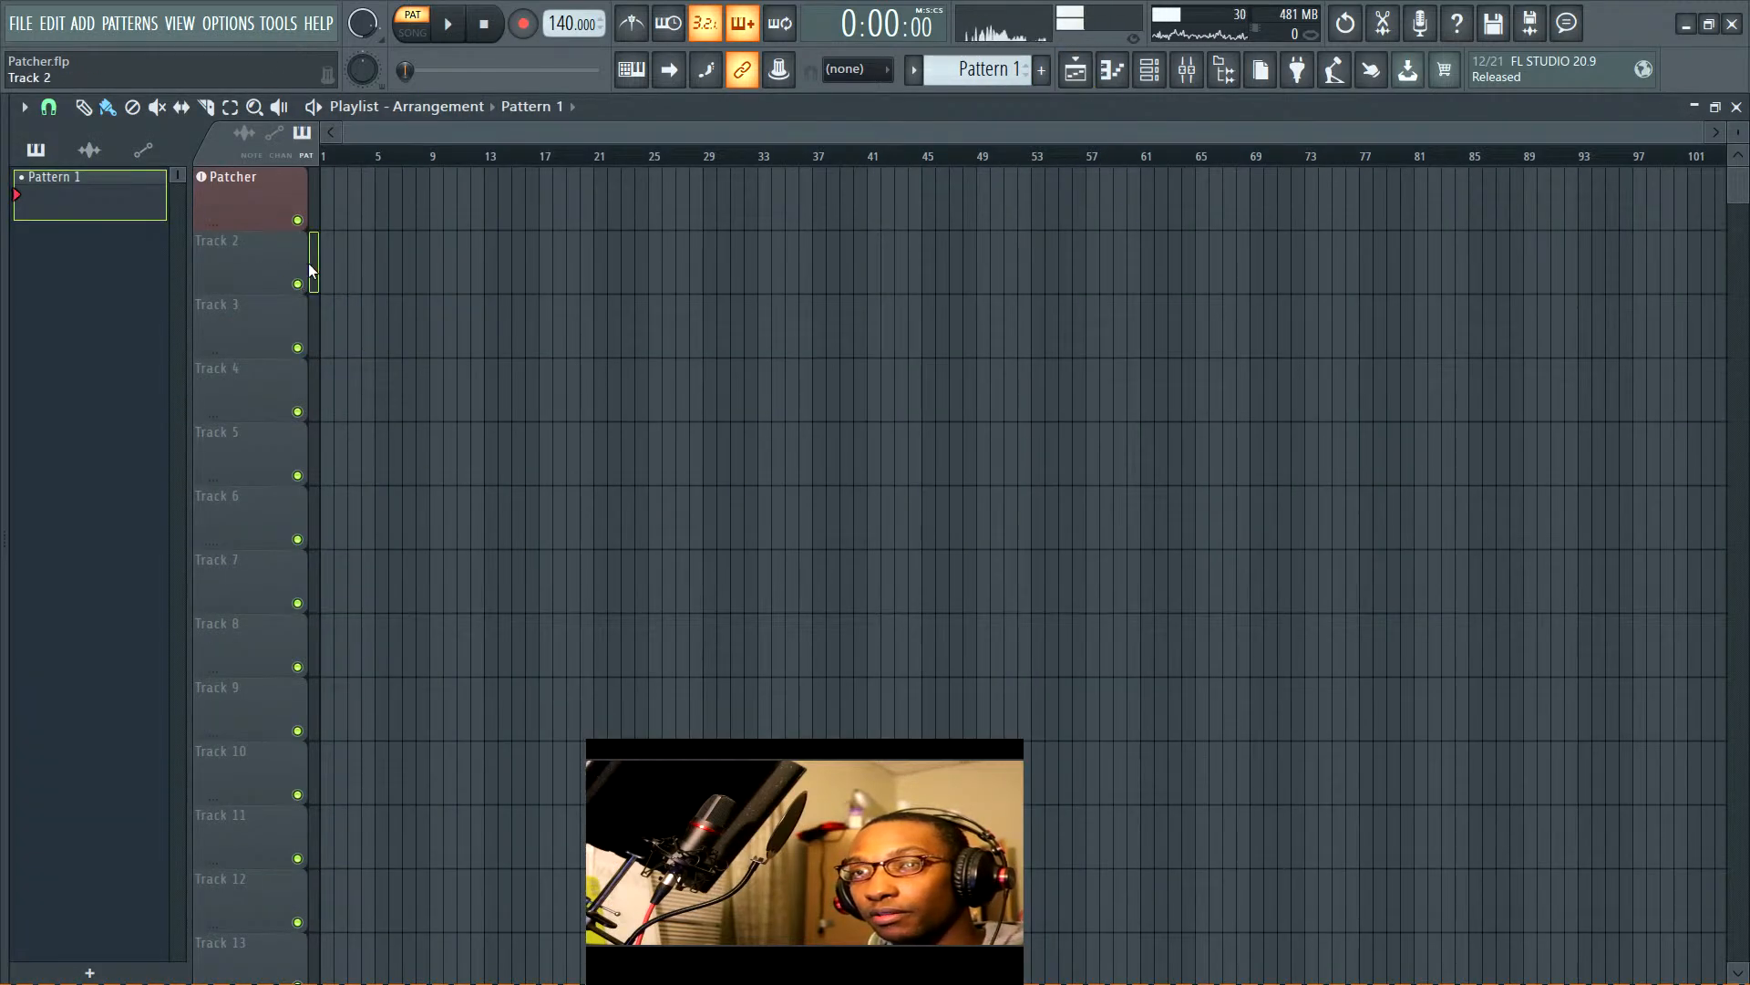
left_click_drag(309, 260, 293, 497)
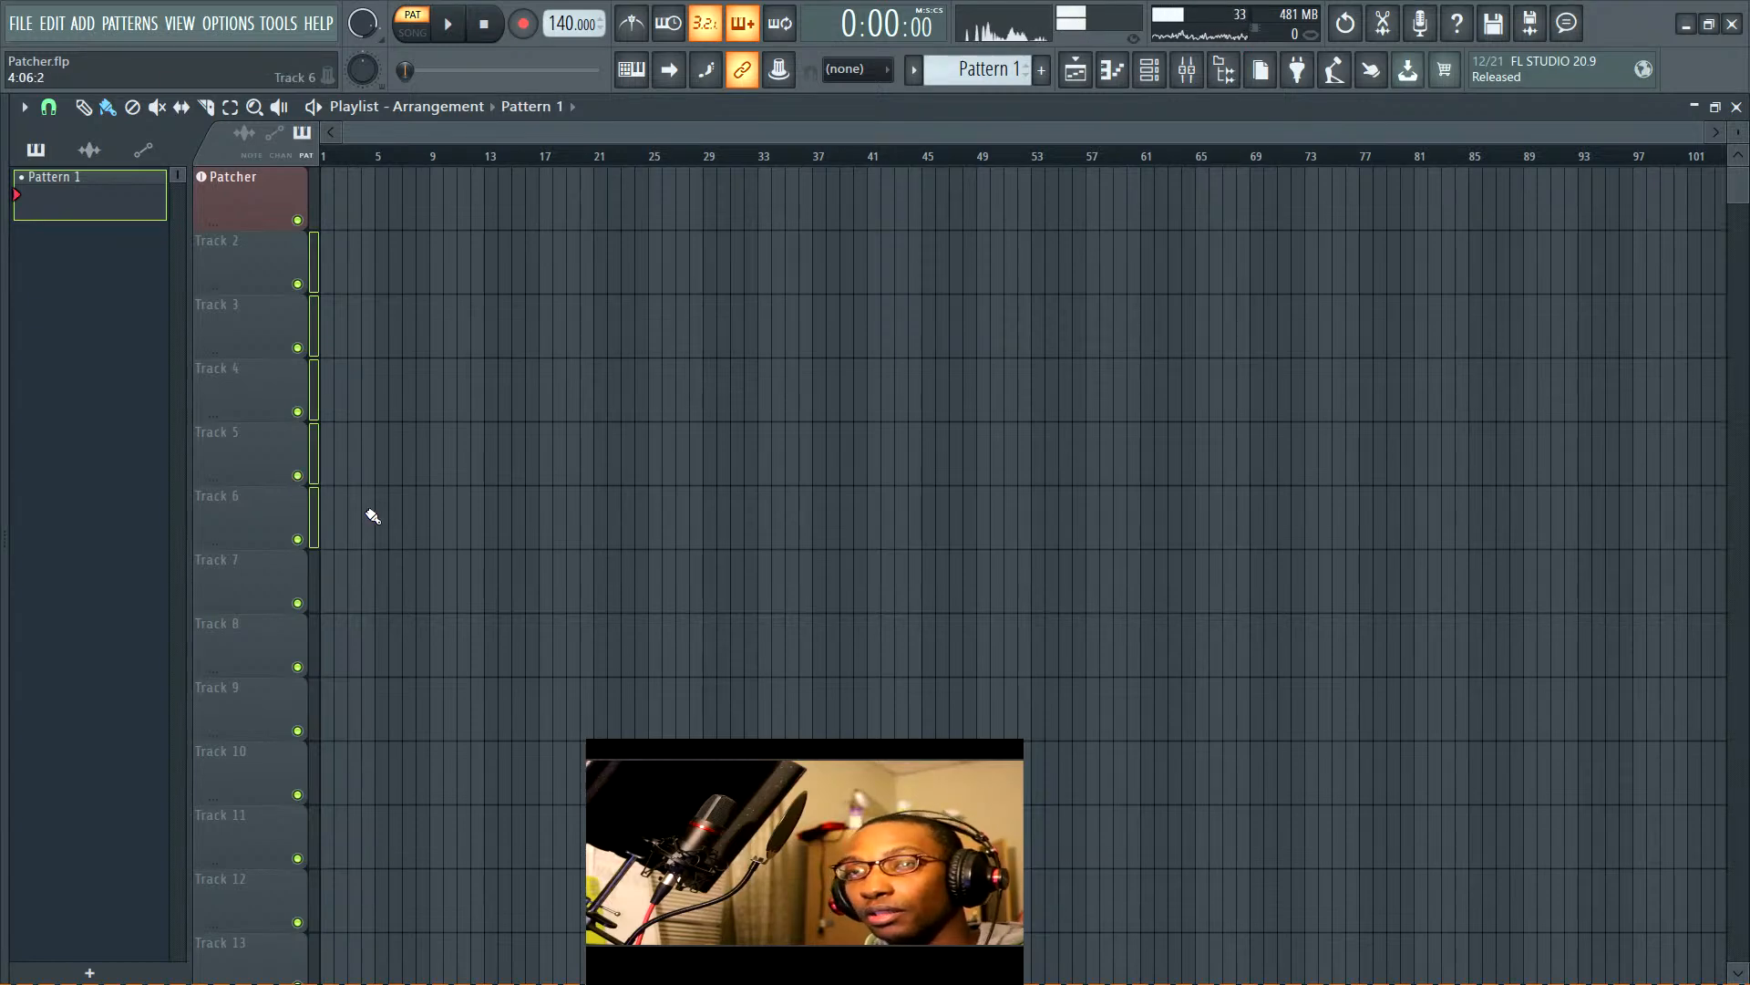
right_click(237, 260)
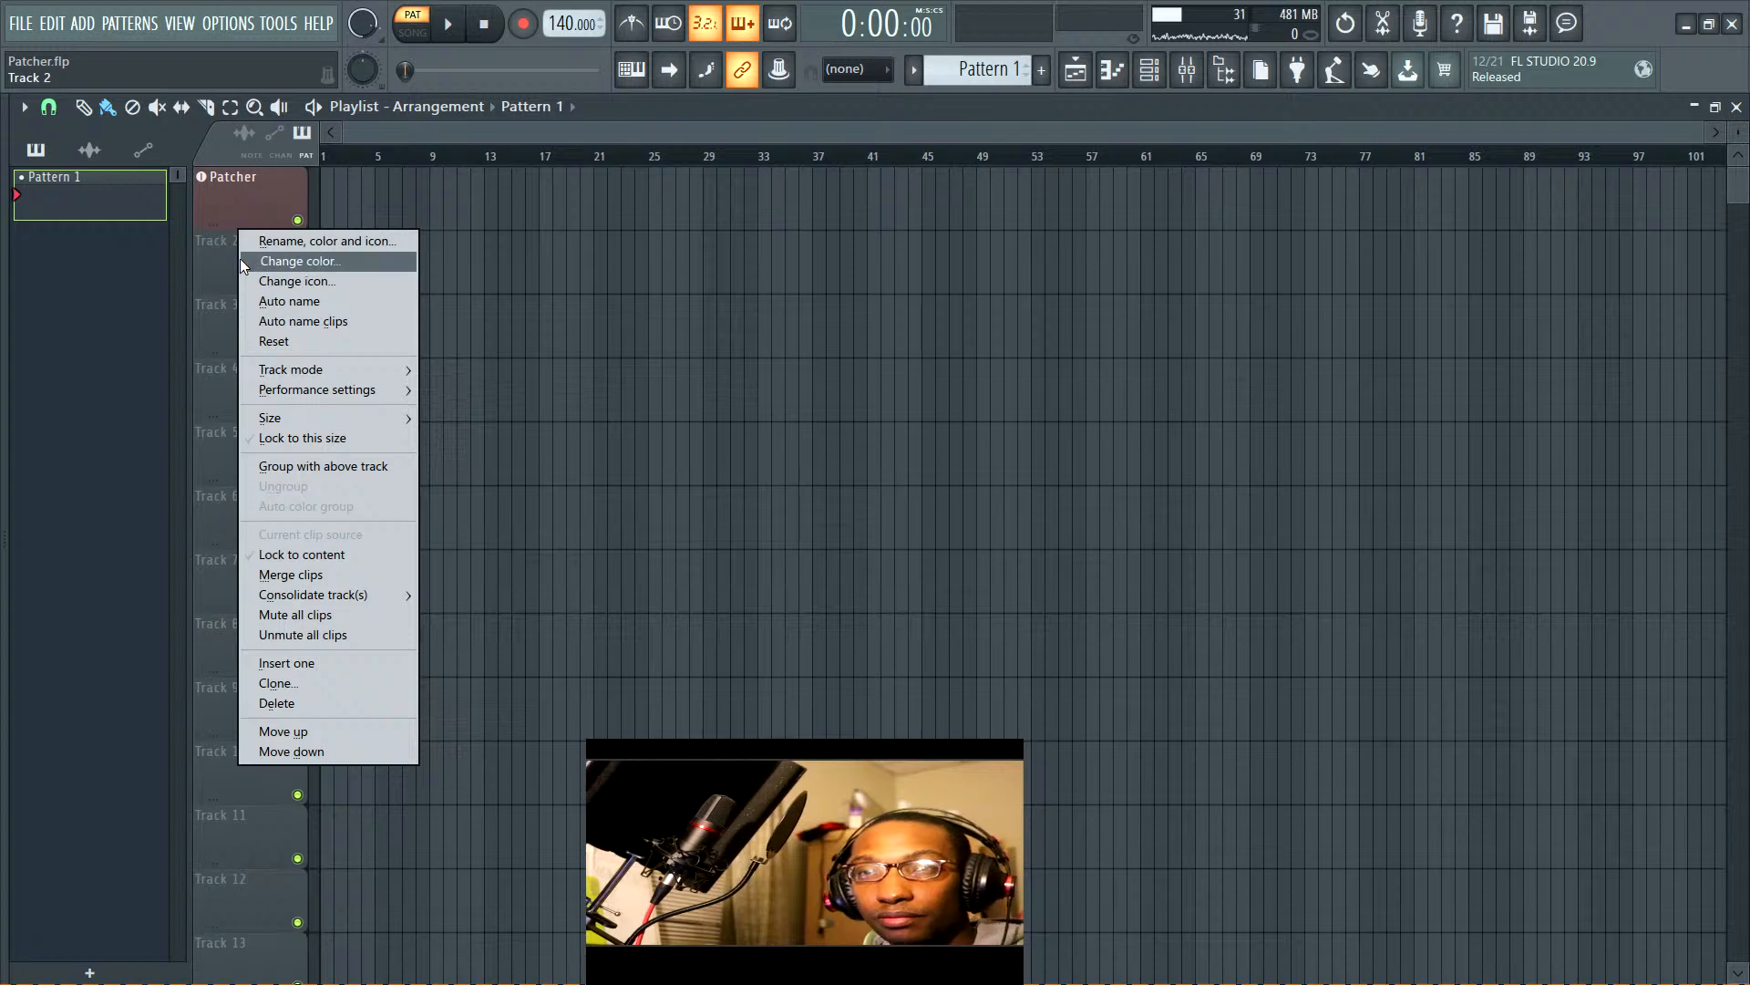
left_click(233, 283)
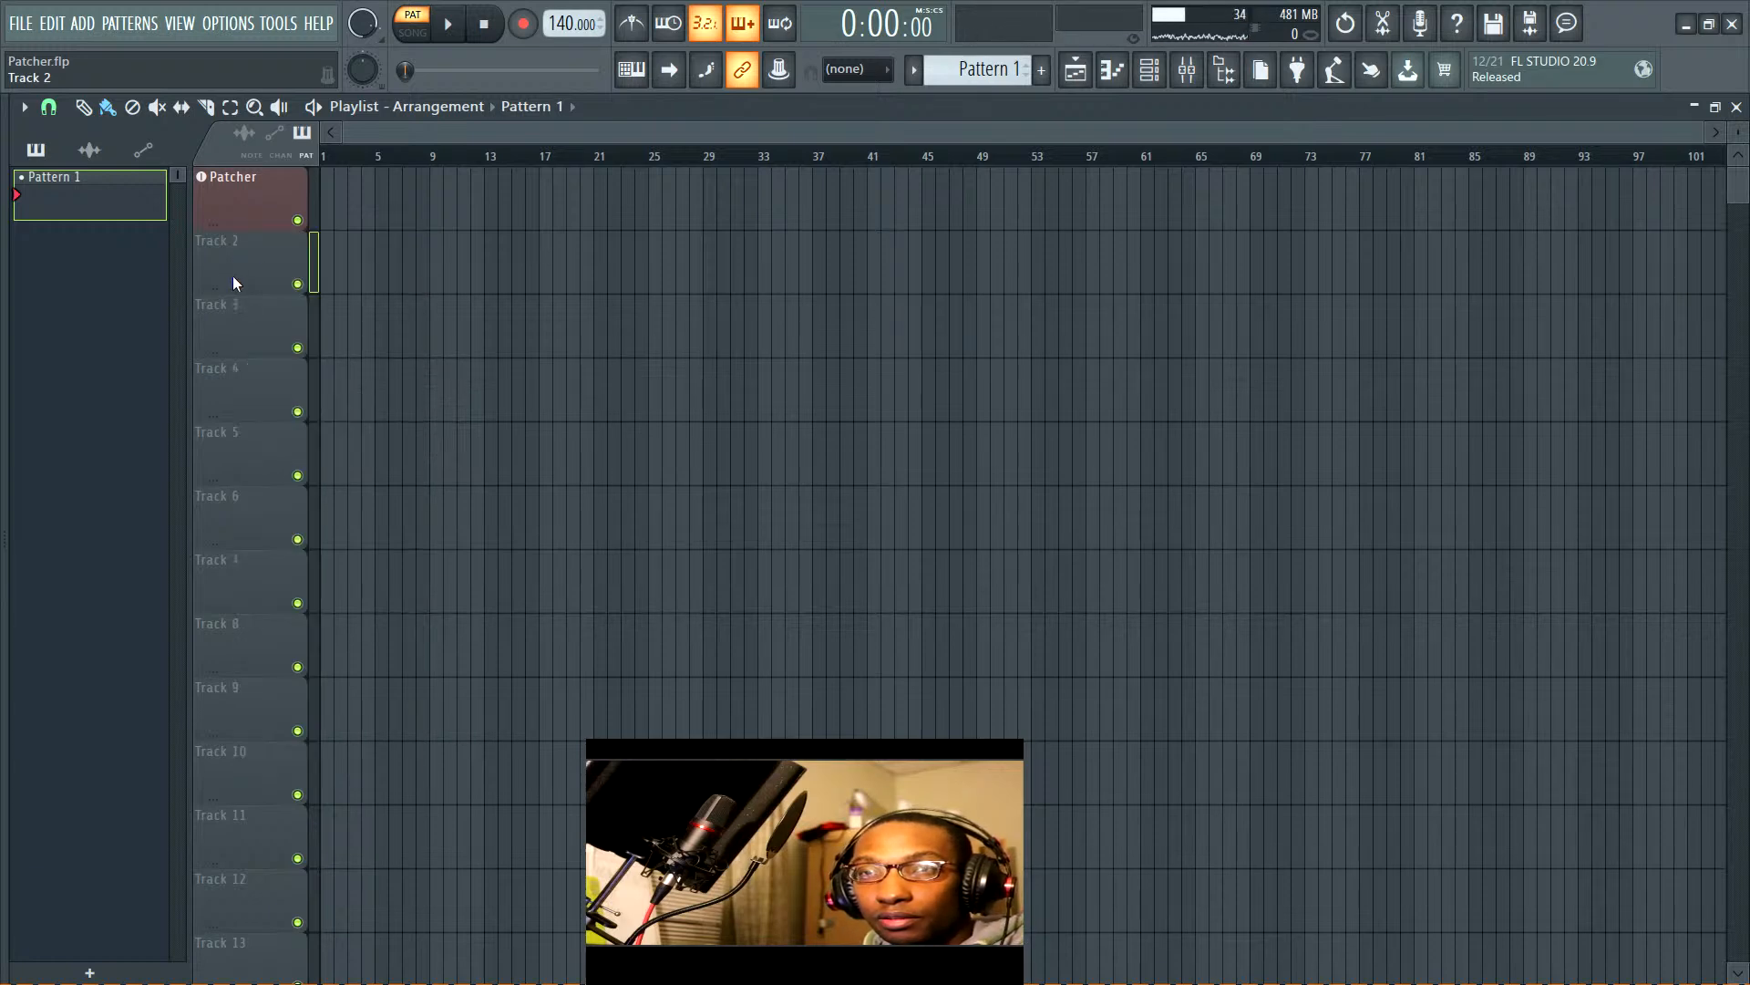
Turn Playlist tracks 2 to 5 into instrument tracks that each hold a new Patcher
left_click_drag(326, 370, 316, 461)
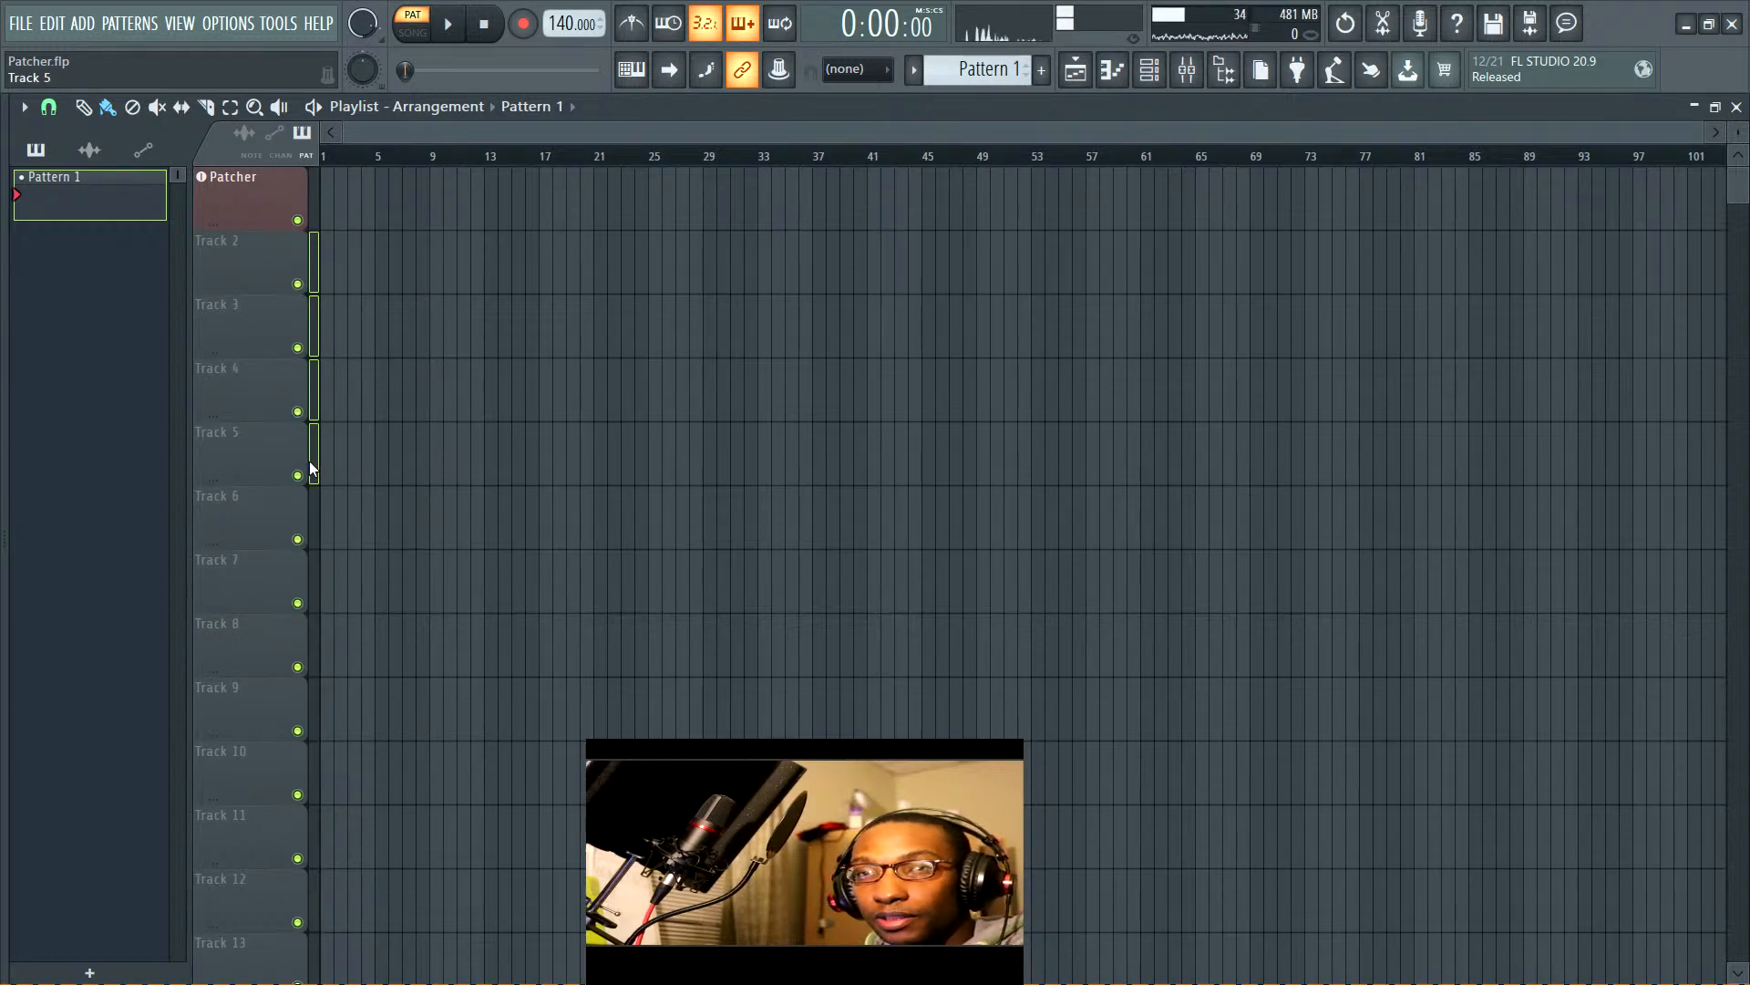
right_click(222, 257)
mouse_move(305, 369)
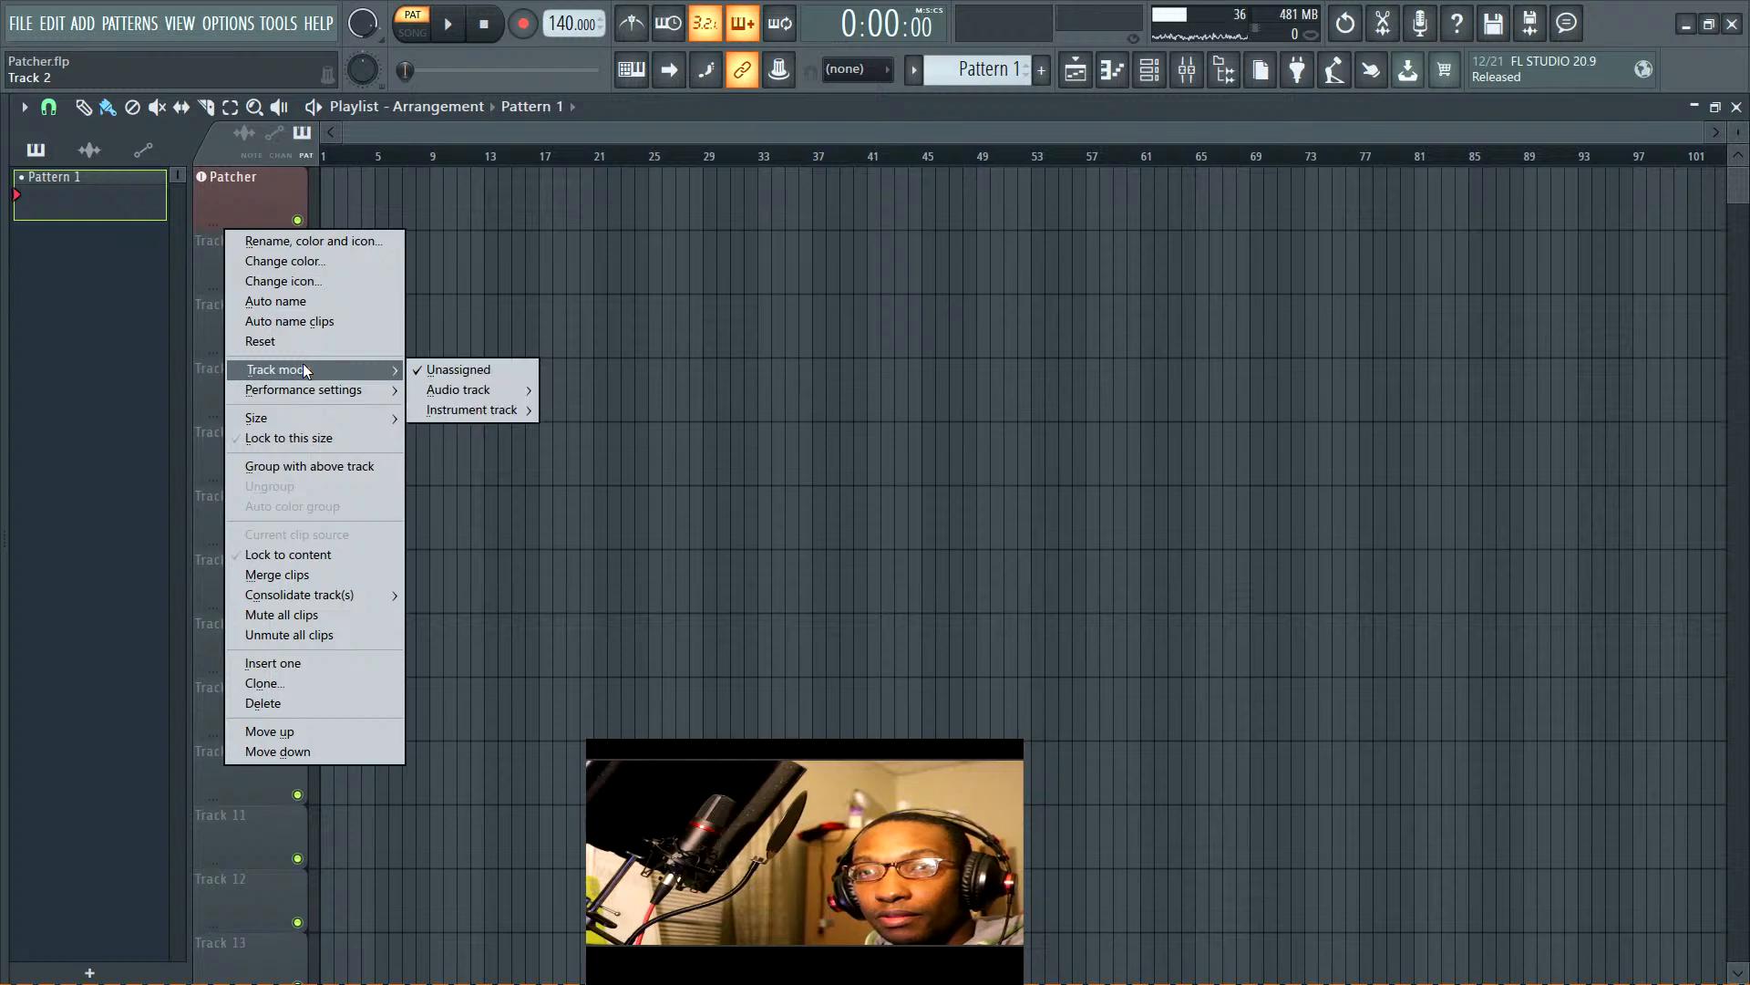
mouse_move(483, 410)
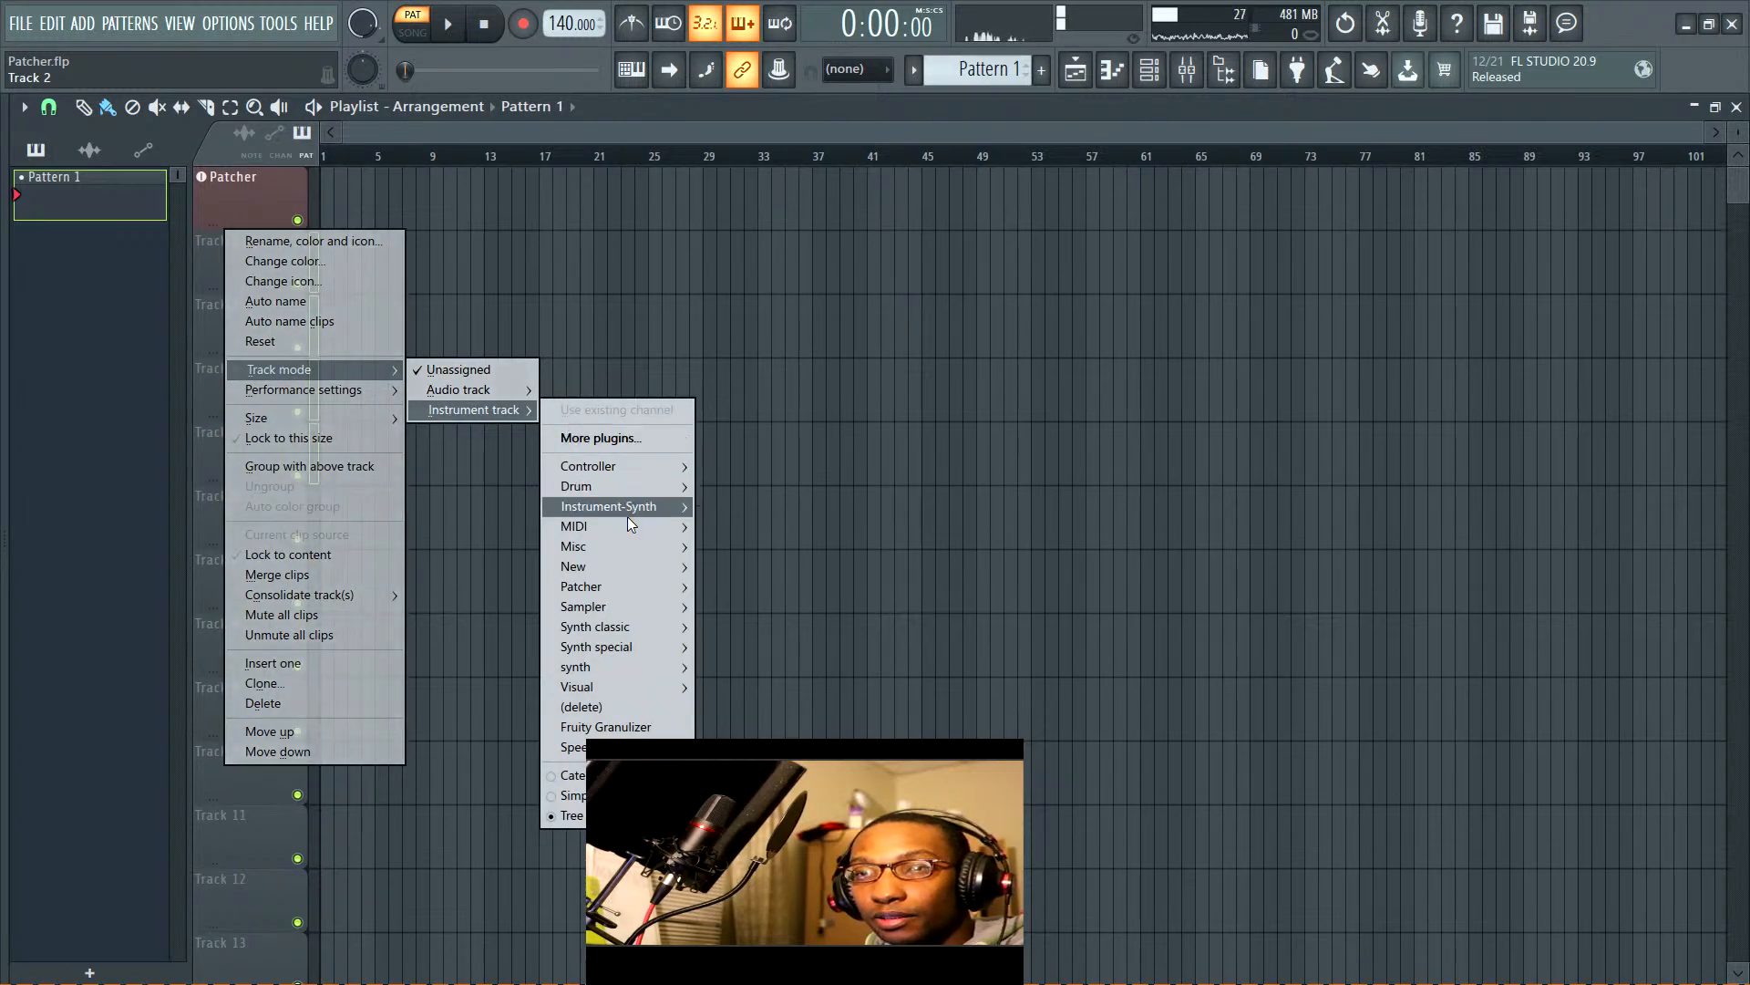
mouse_move(605, 654)
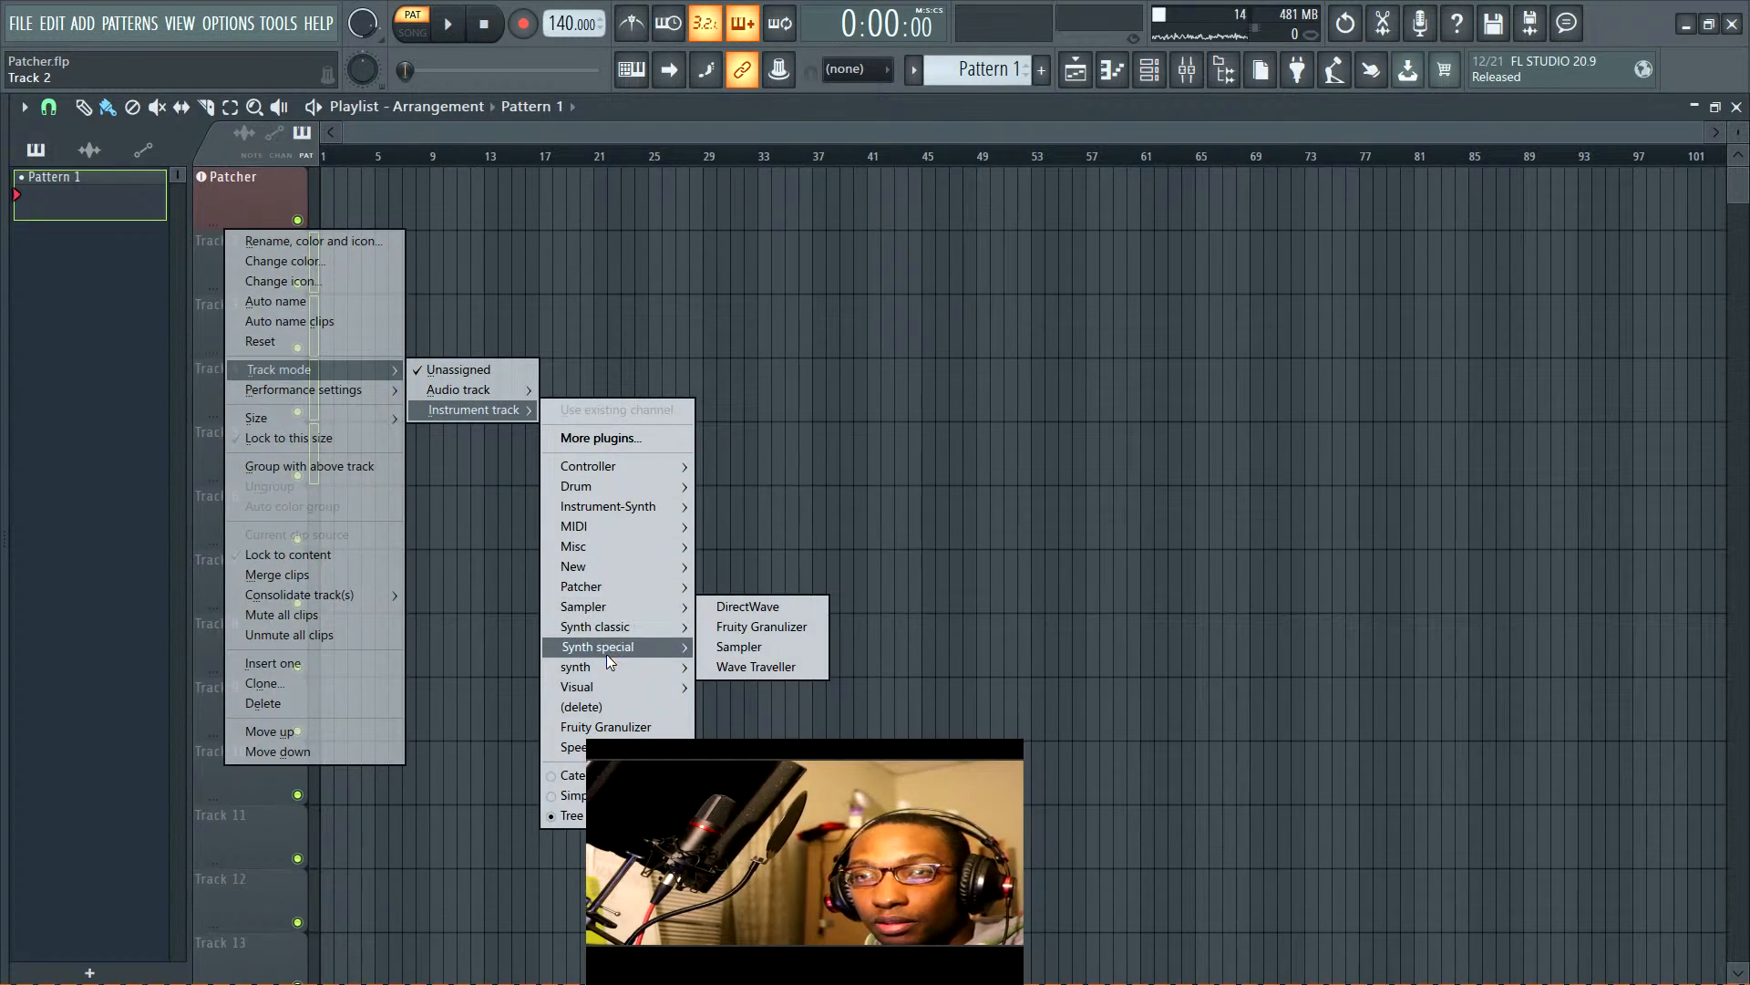
mouse_move(655, 584)
left_click(725, 584)
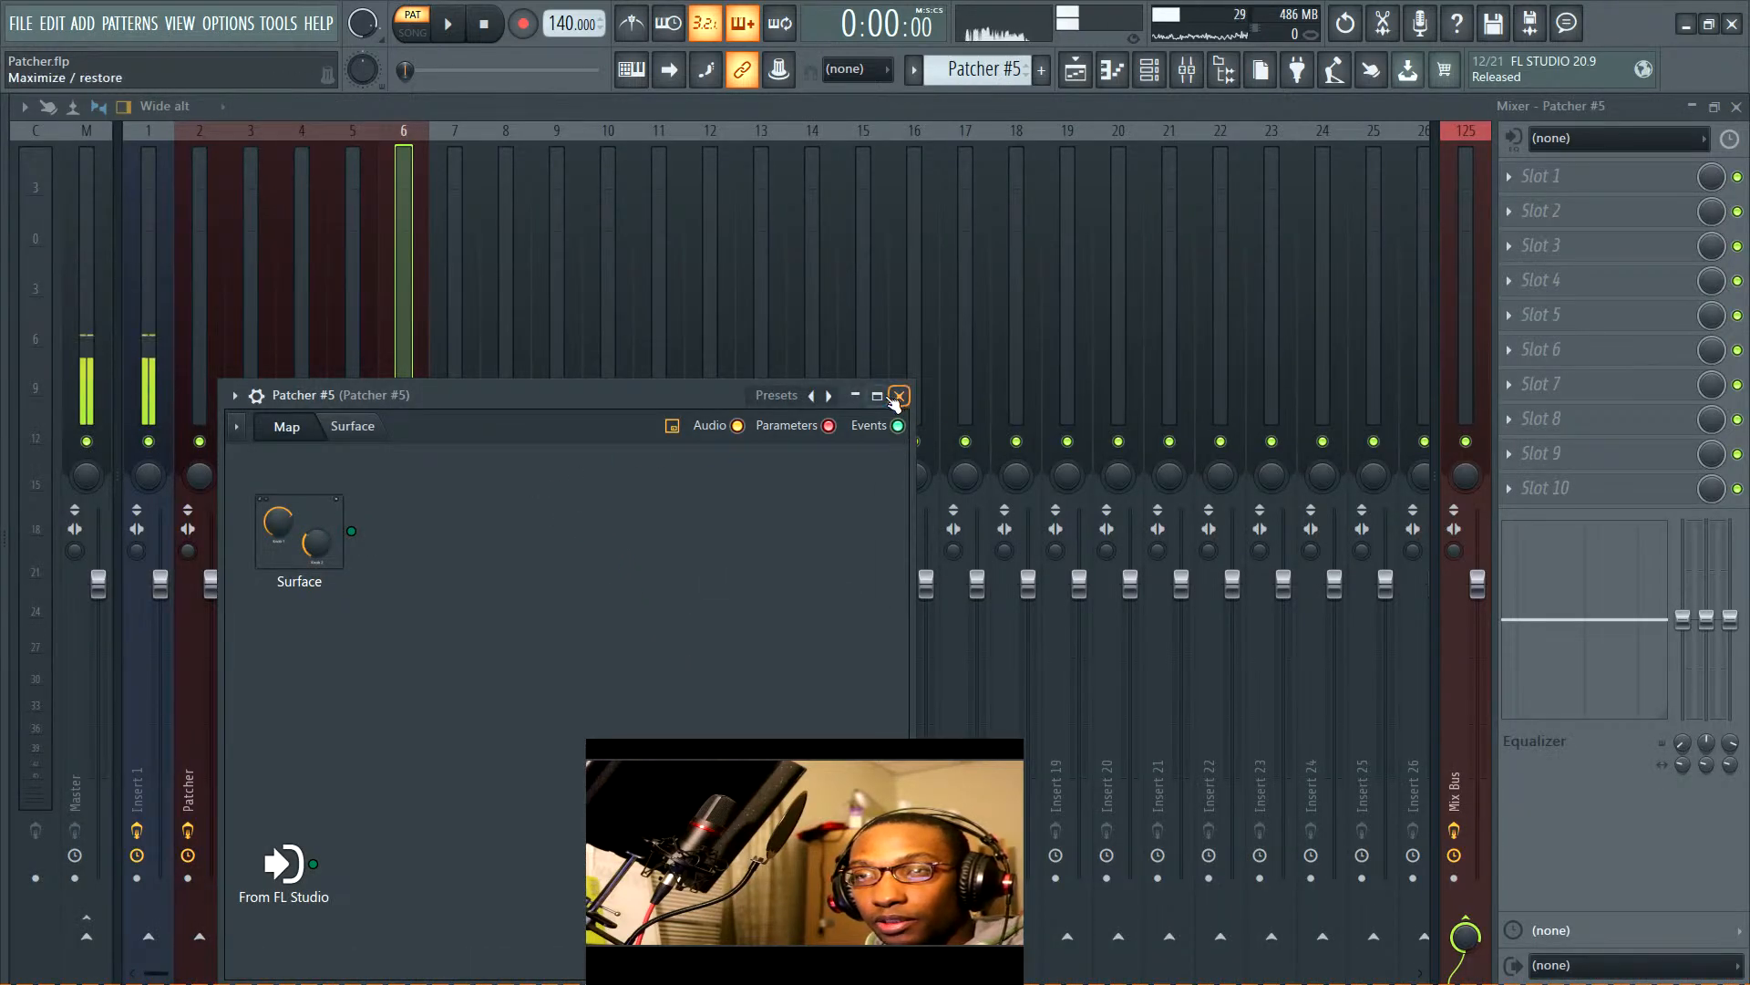
Close the mixer and the new Patcher windows except Patcher #2, and move that window to the middle of the Playlist
left_click(899, 396)
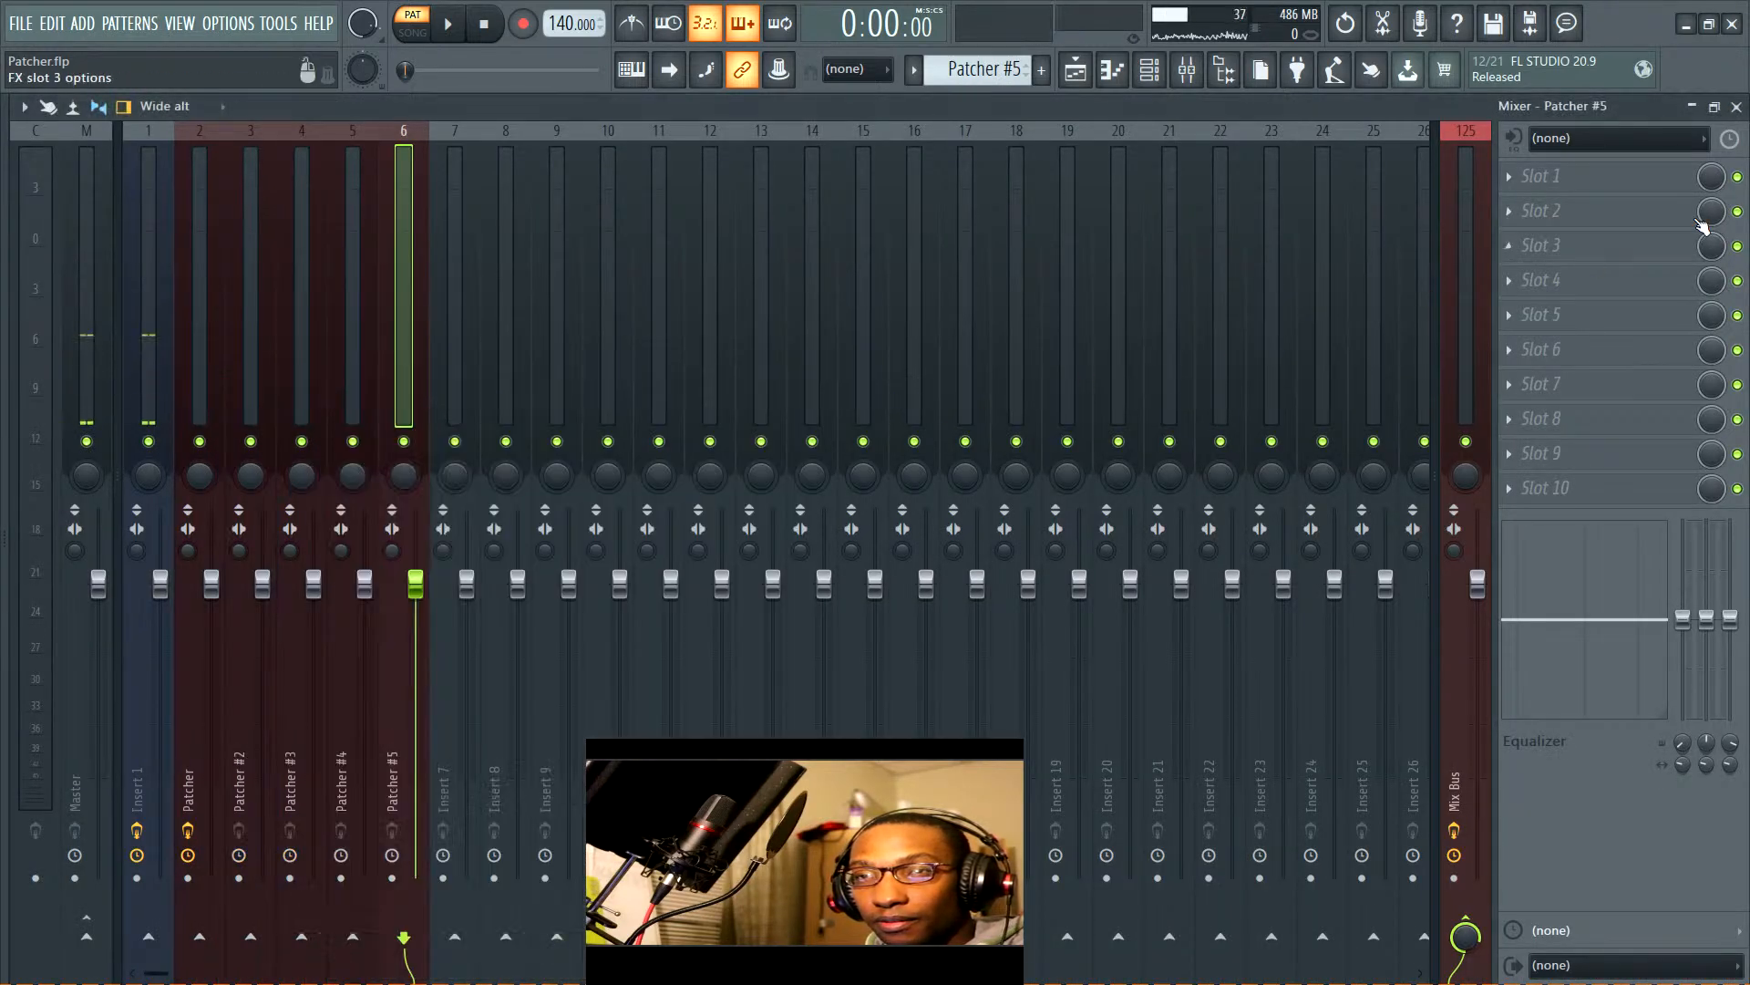
left_click(1737, 106)
left_click(869, 367)
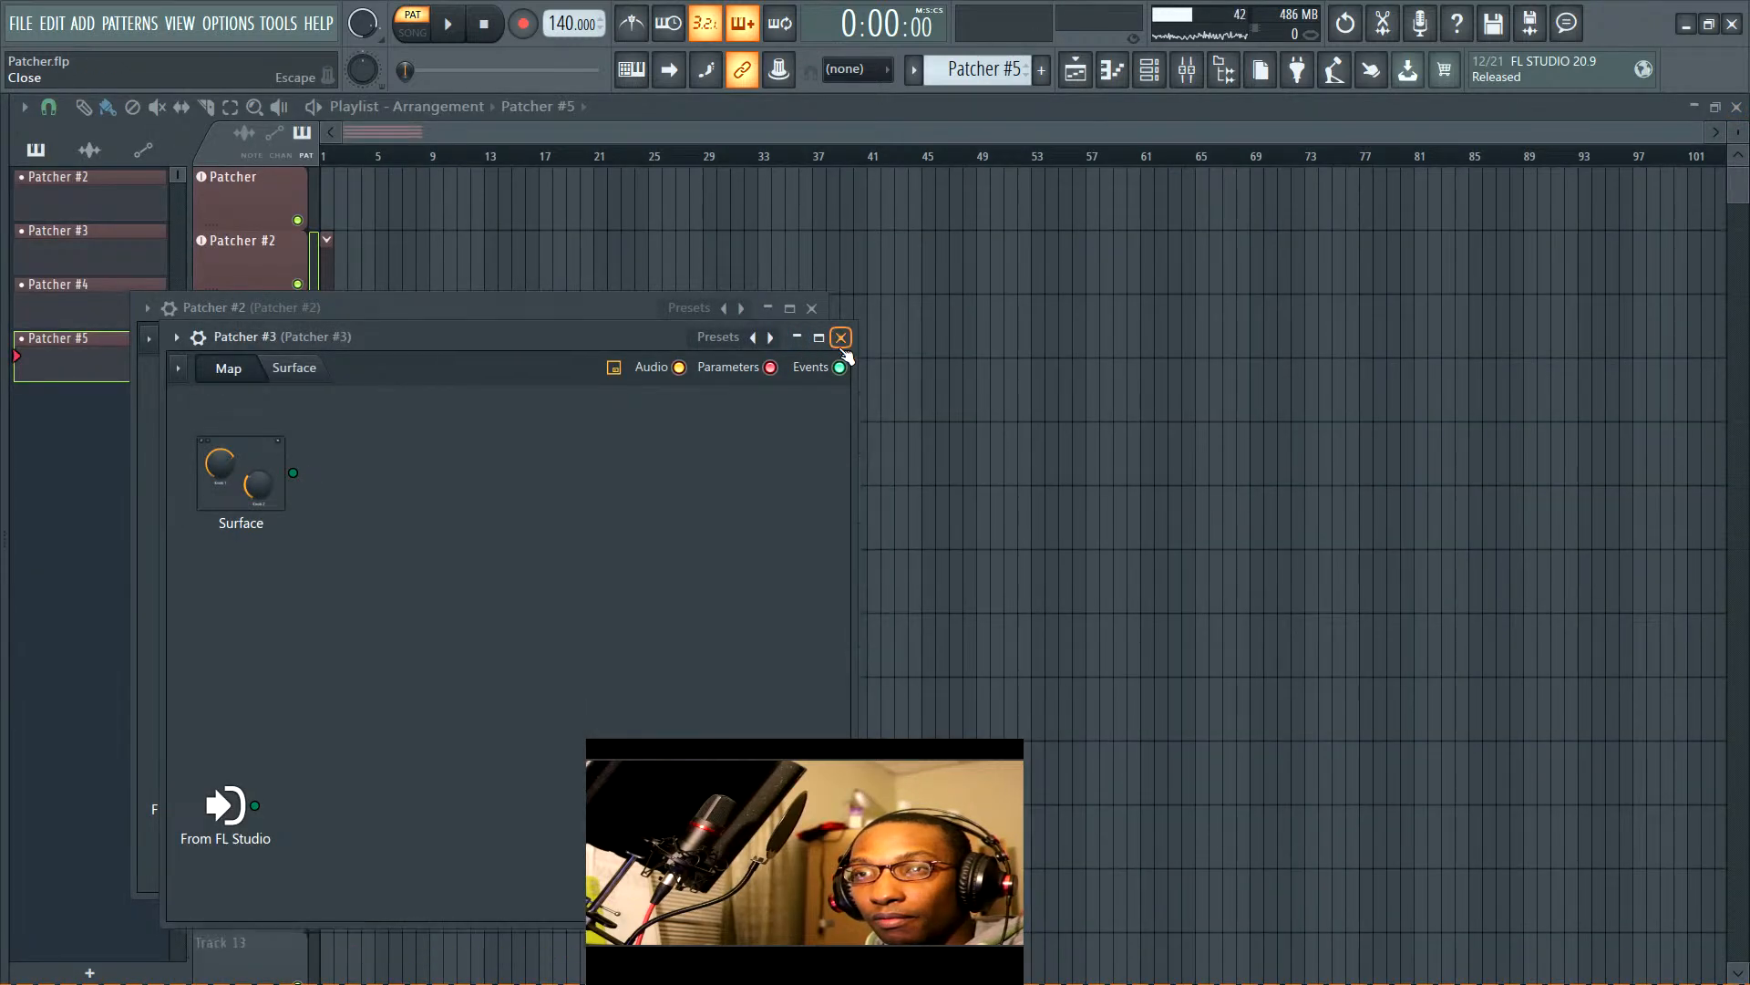
left_click(841, 336)
left_click_drag(561, 310, 998, 229)
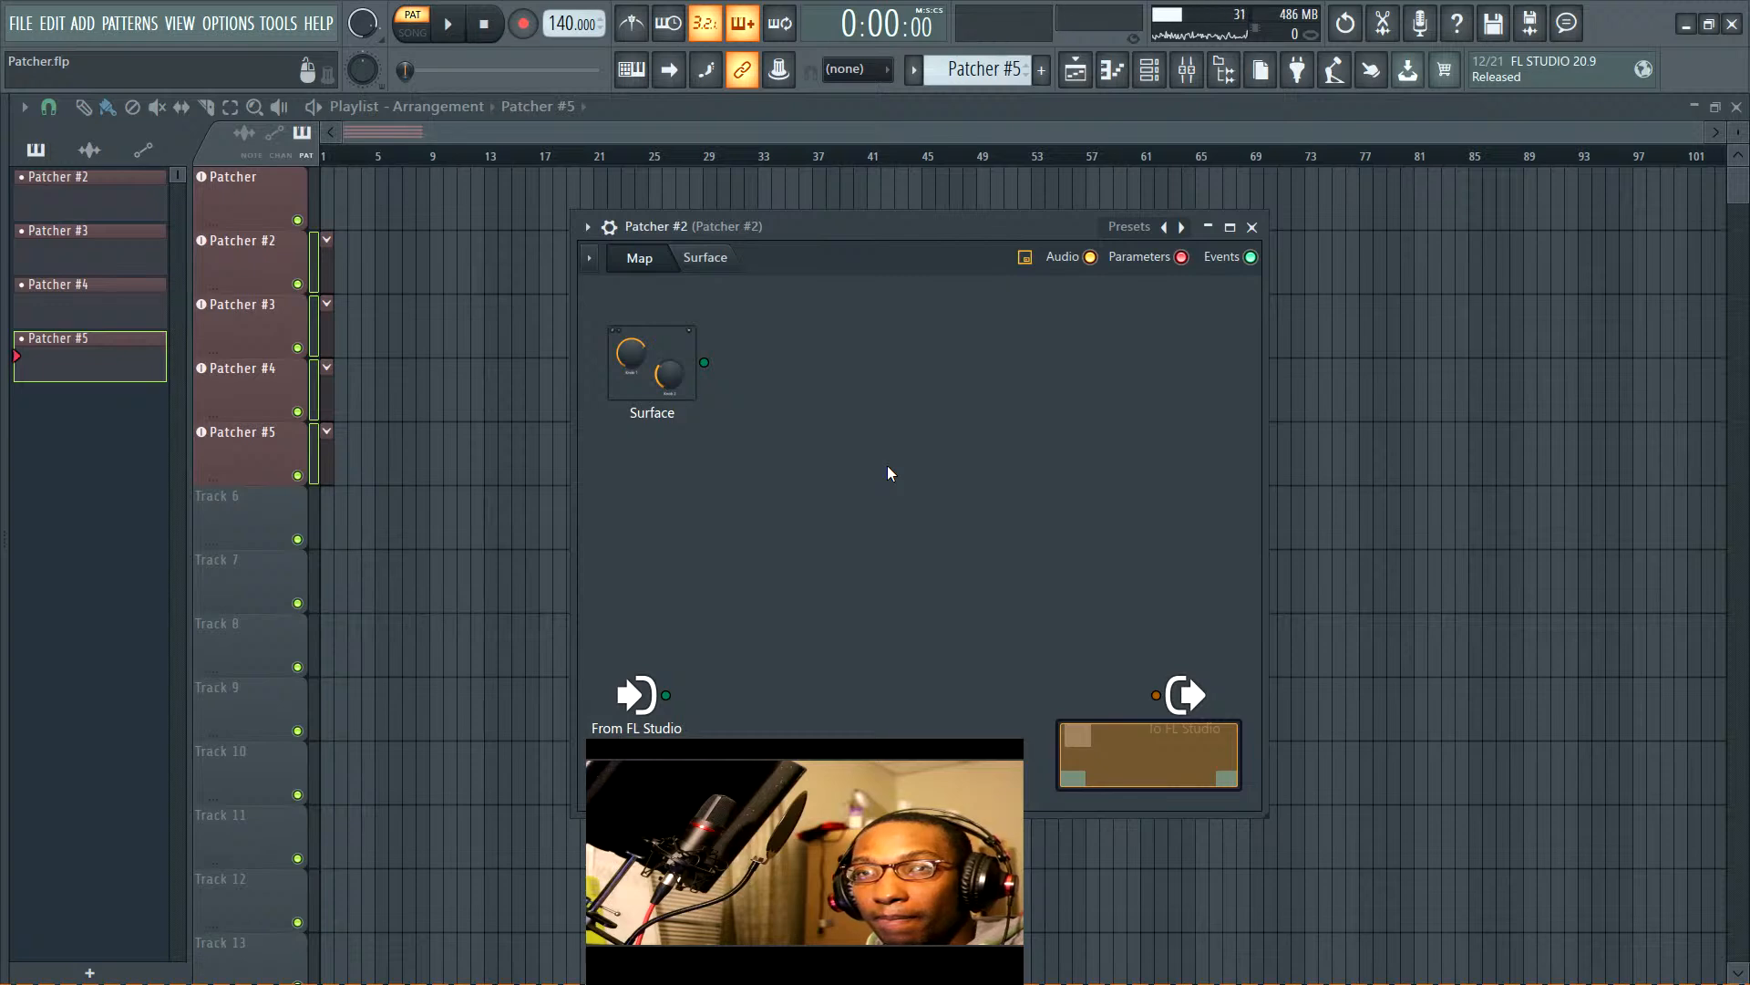
Add a Sytrus generator to the Patcher #2 map and load its Bongo Pluck preset
right_click(1021, 370)
mouse_move(1124, 408)
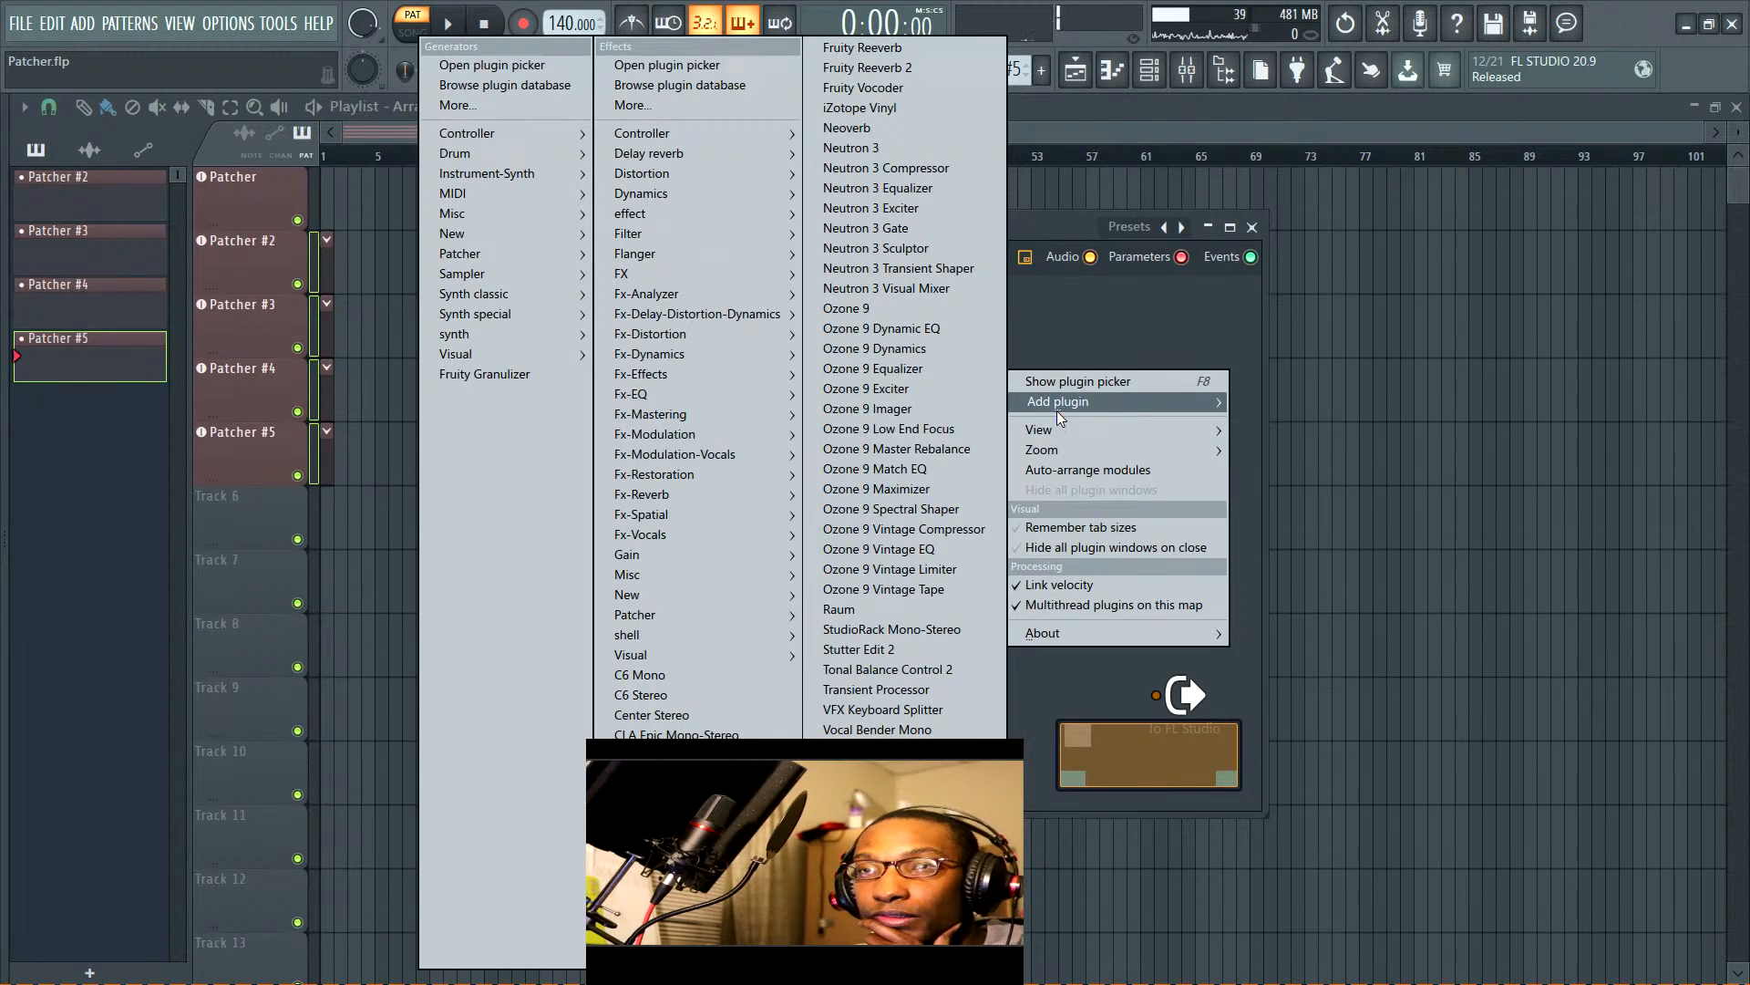
mouse_move(488, 259)
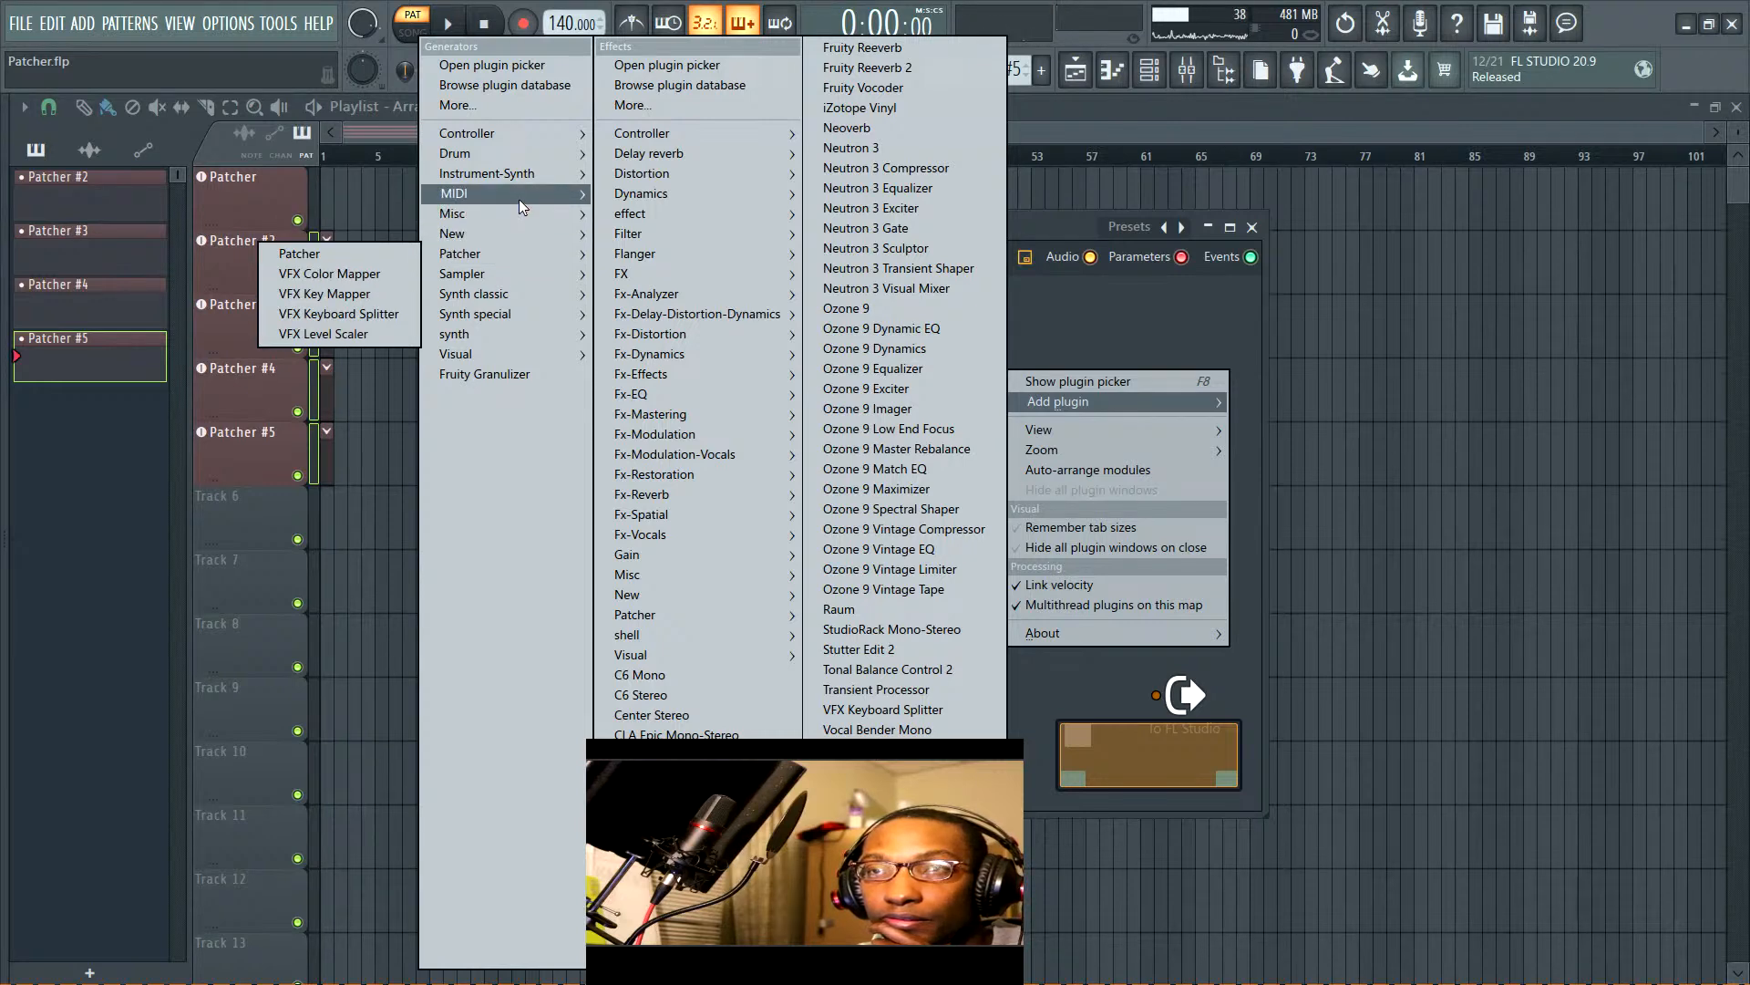
mouse_move(511, 293)
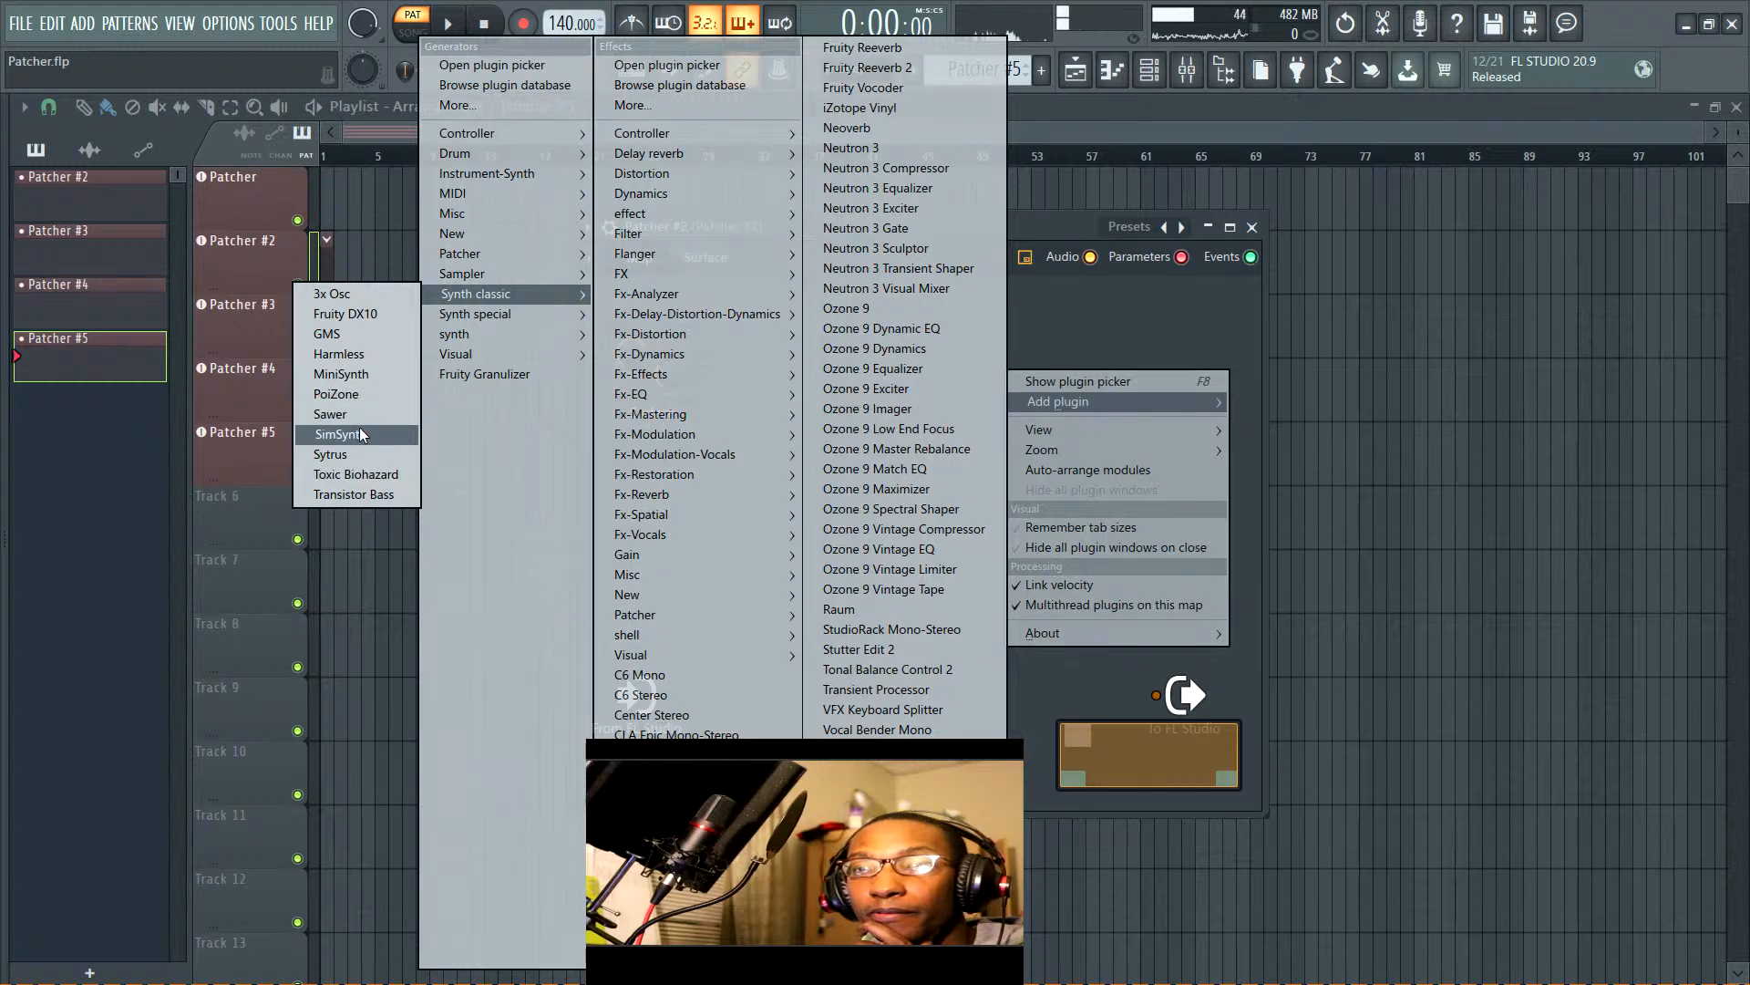
left_click(343, 455)
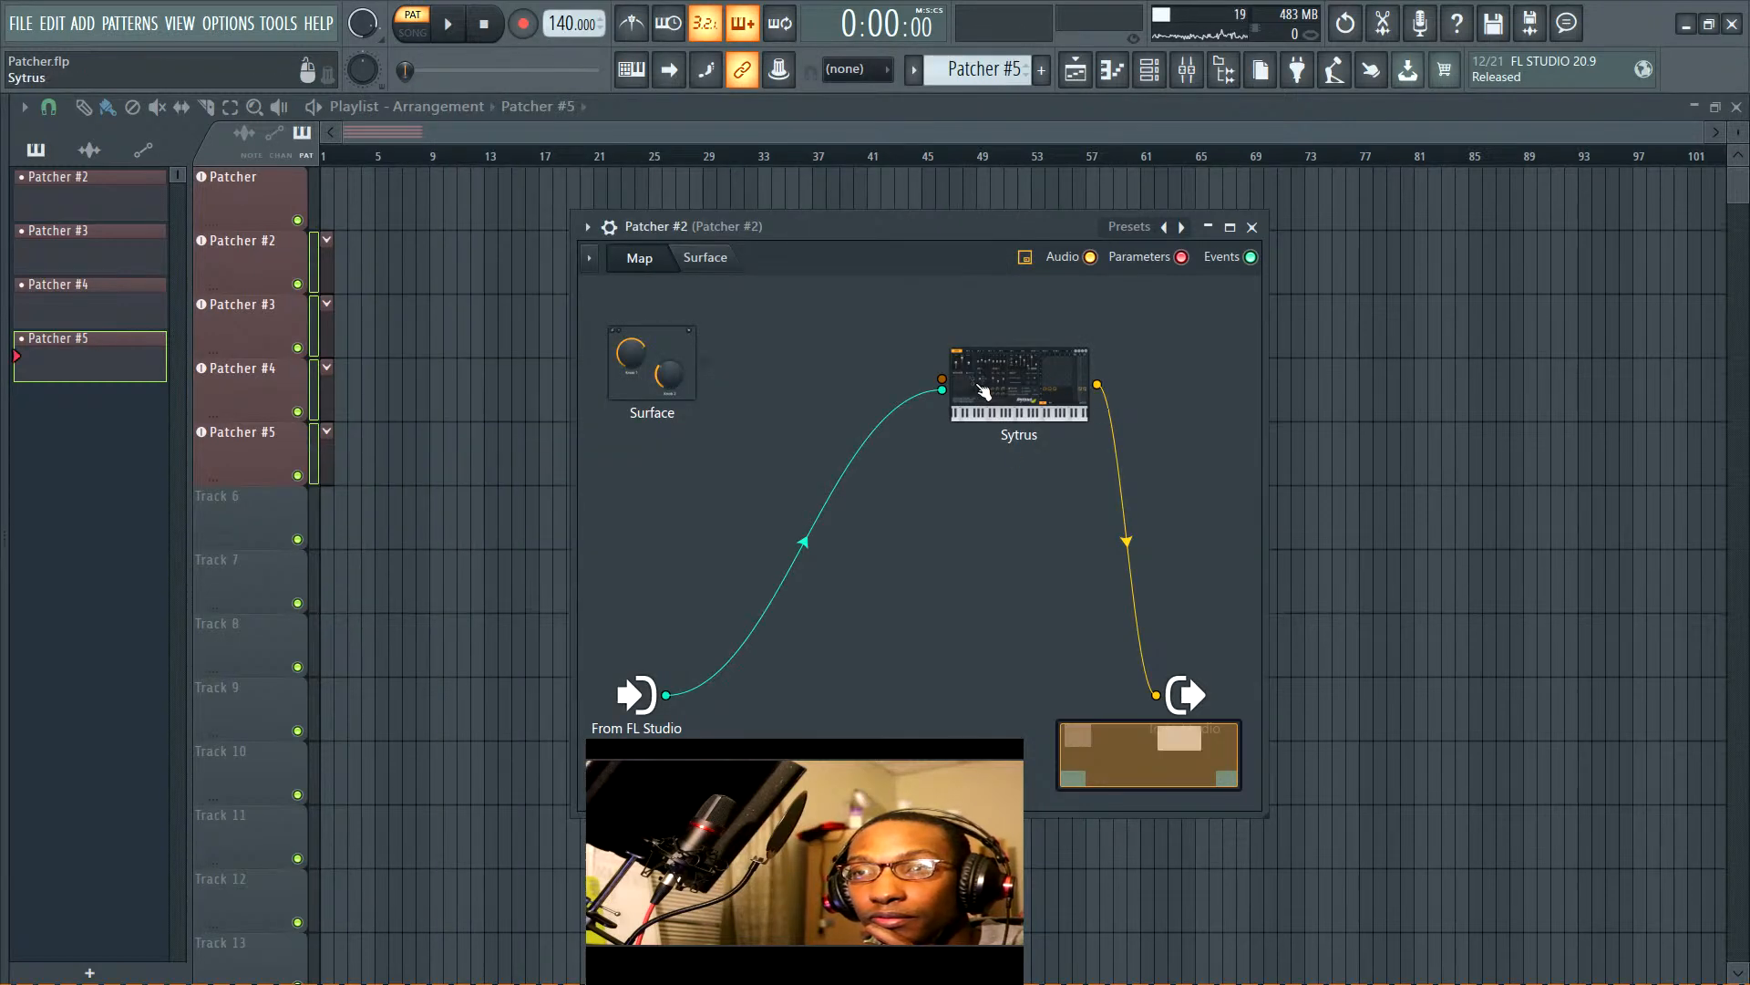
left_click(1287, 234)
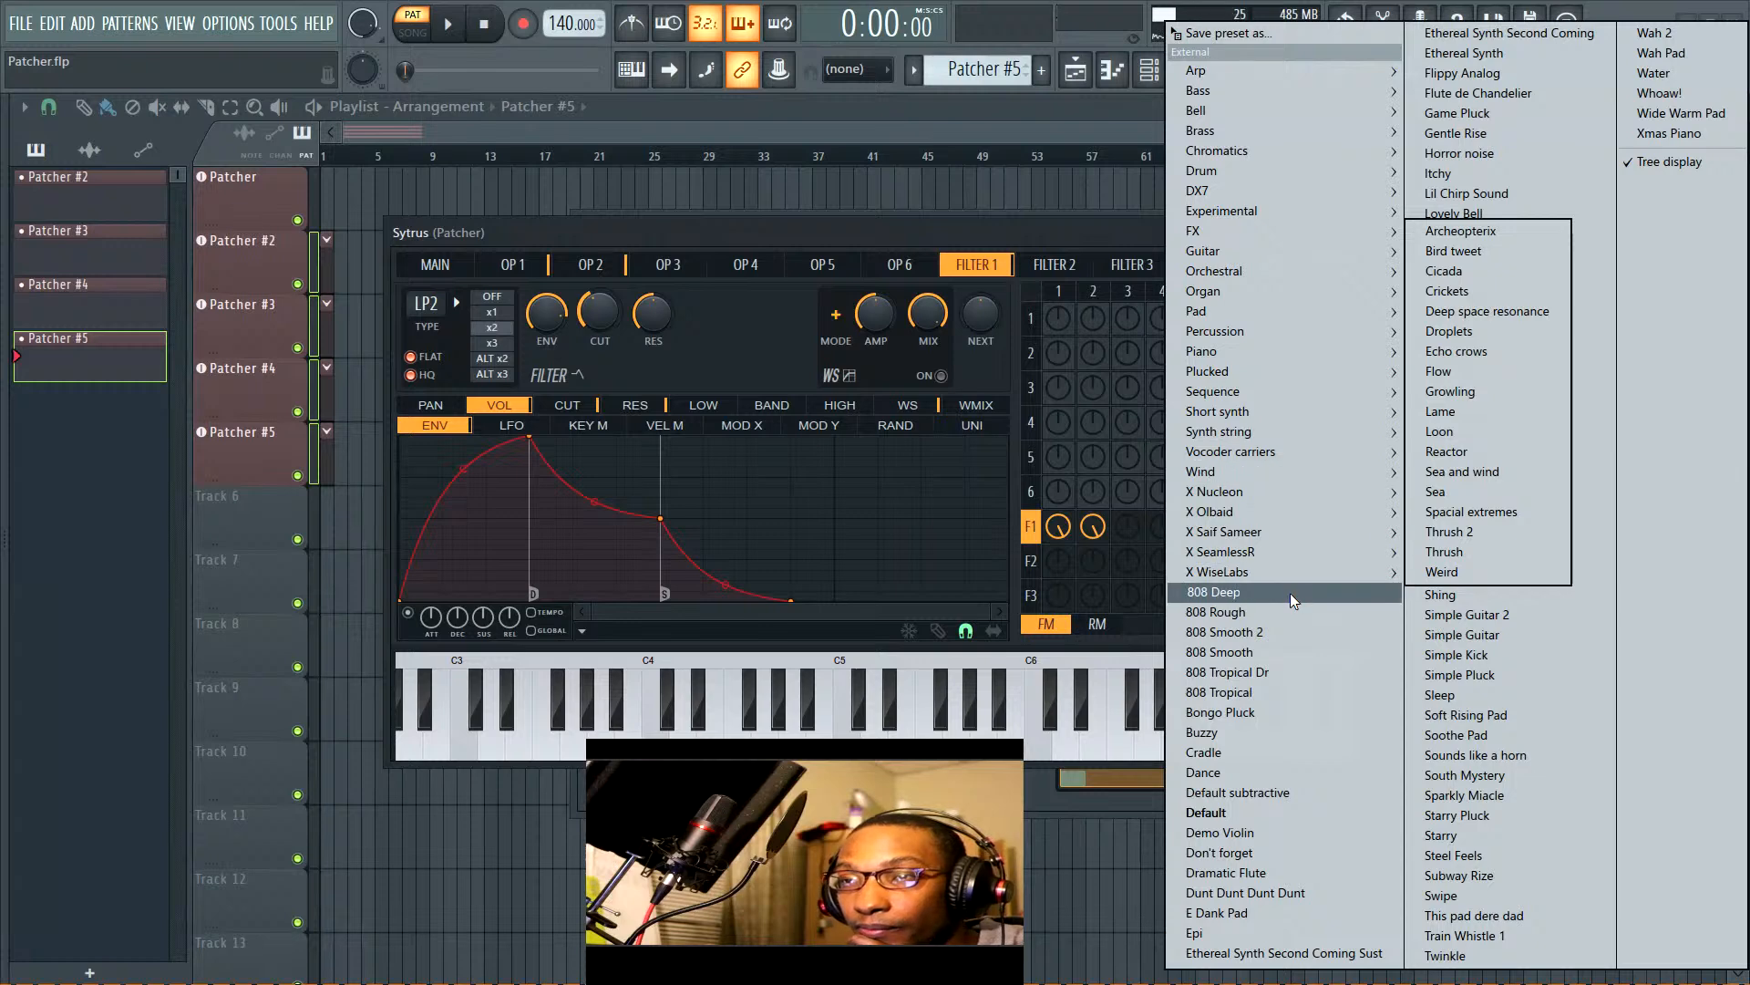
left_click(1322, 712)
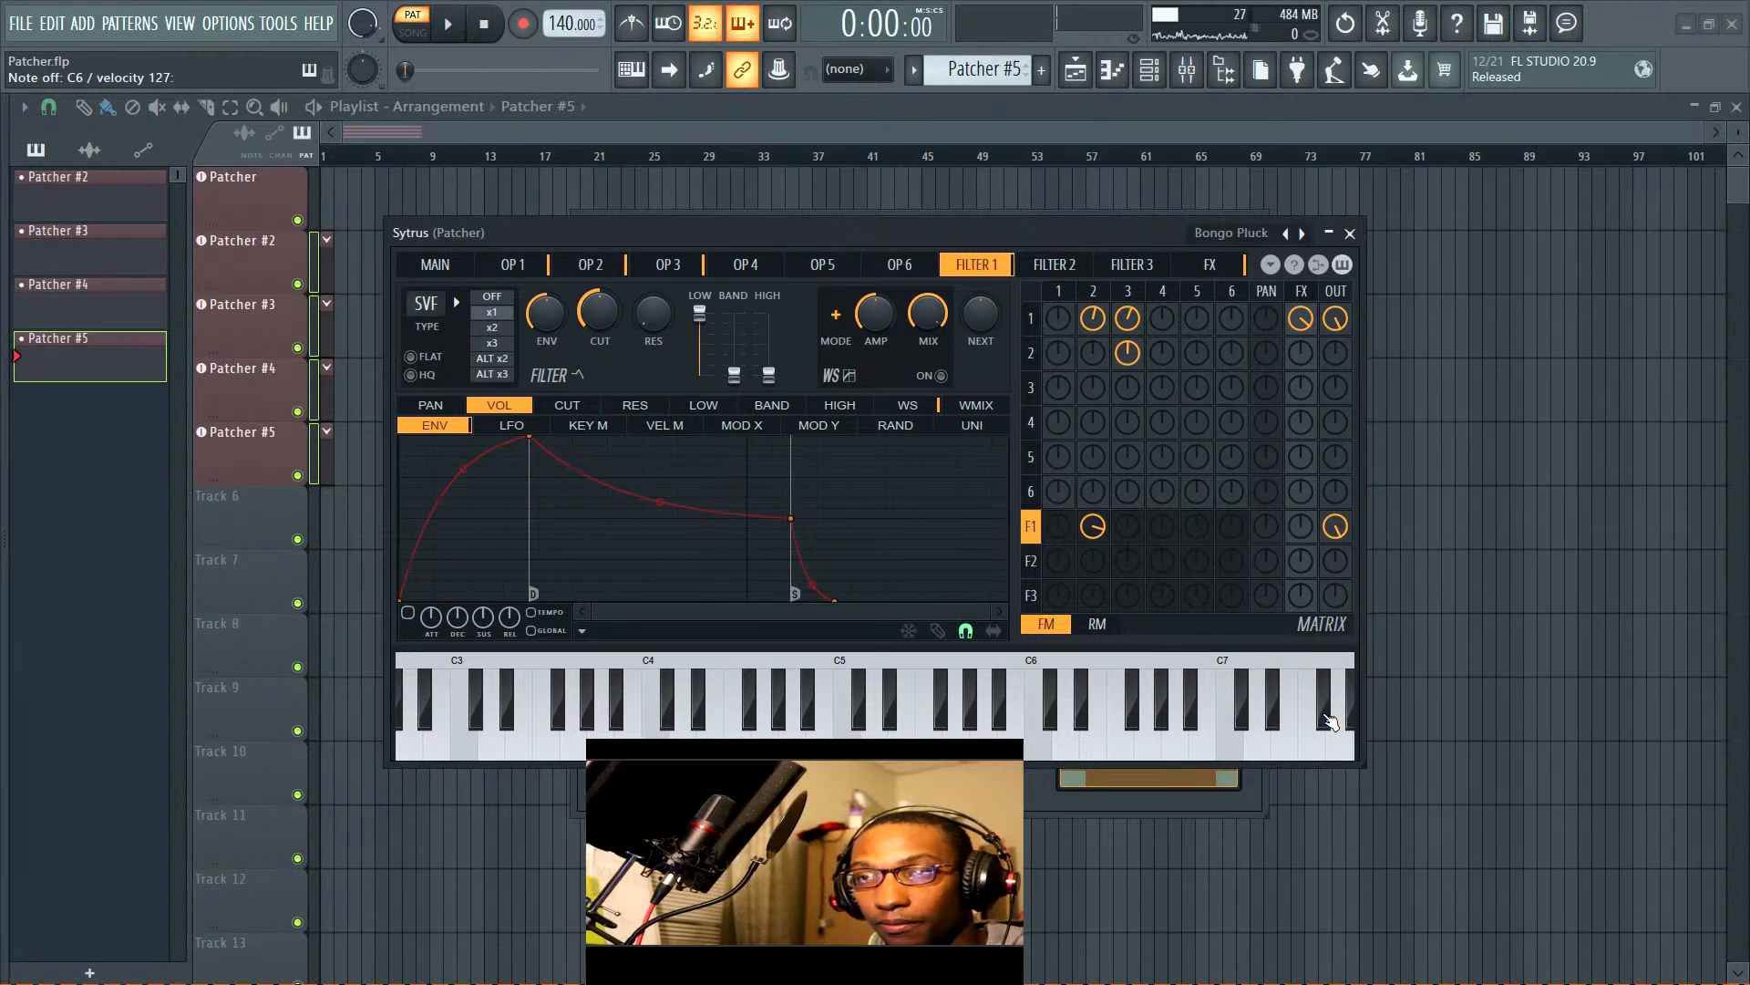
Close the Sytrus window and select the Patcher #2 channel in the channel rack
left_click(1150, 71)
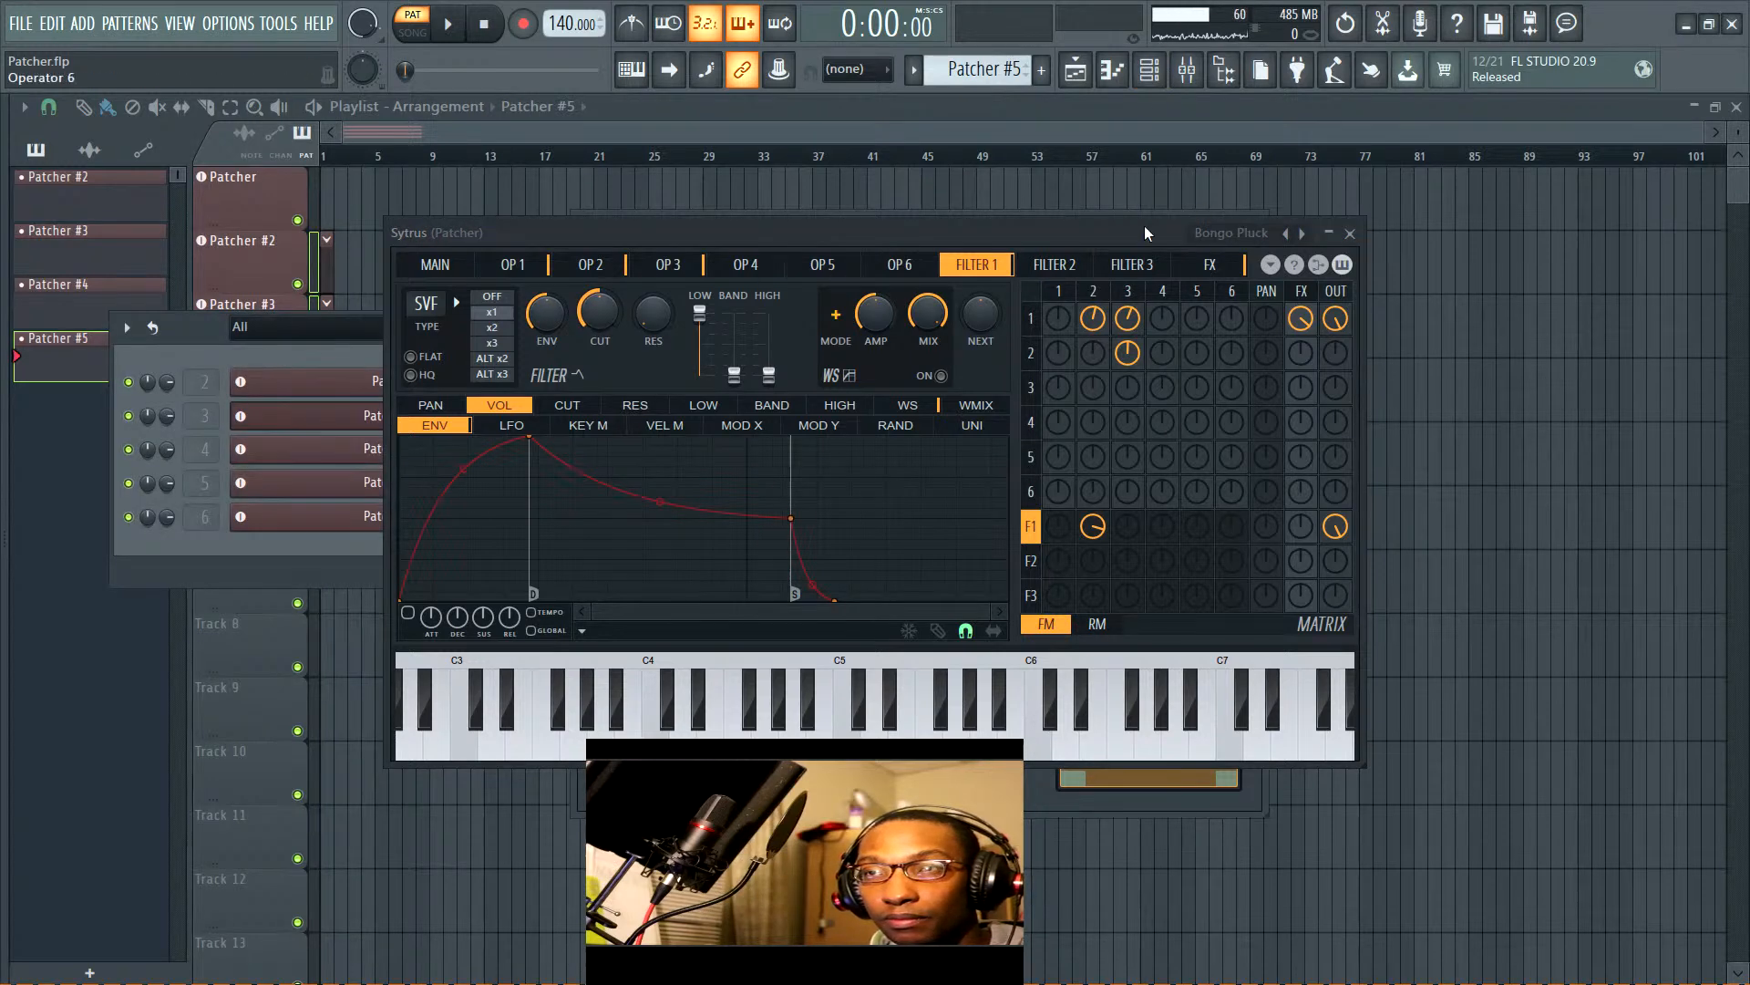
left_click(1350, 234)
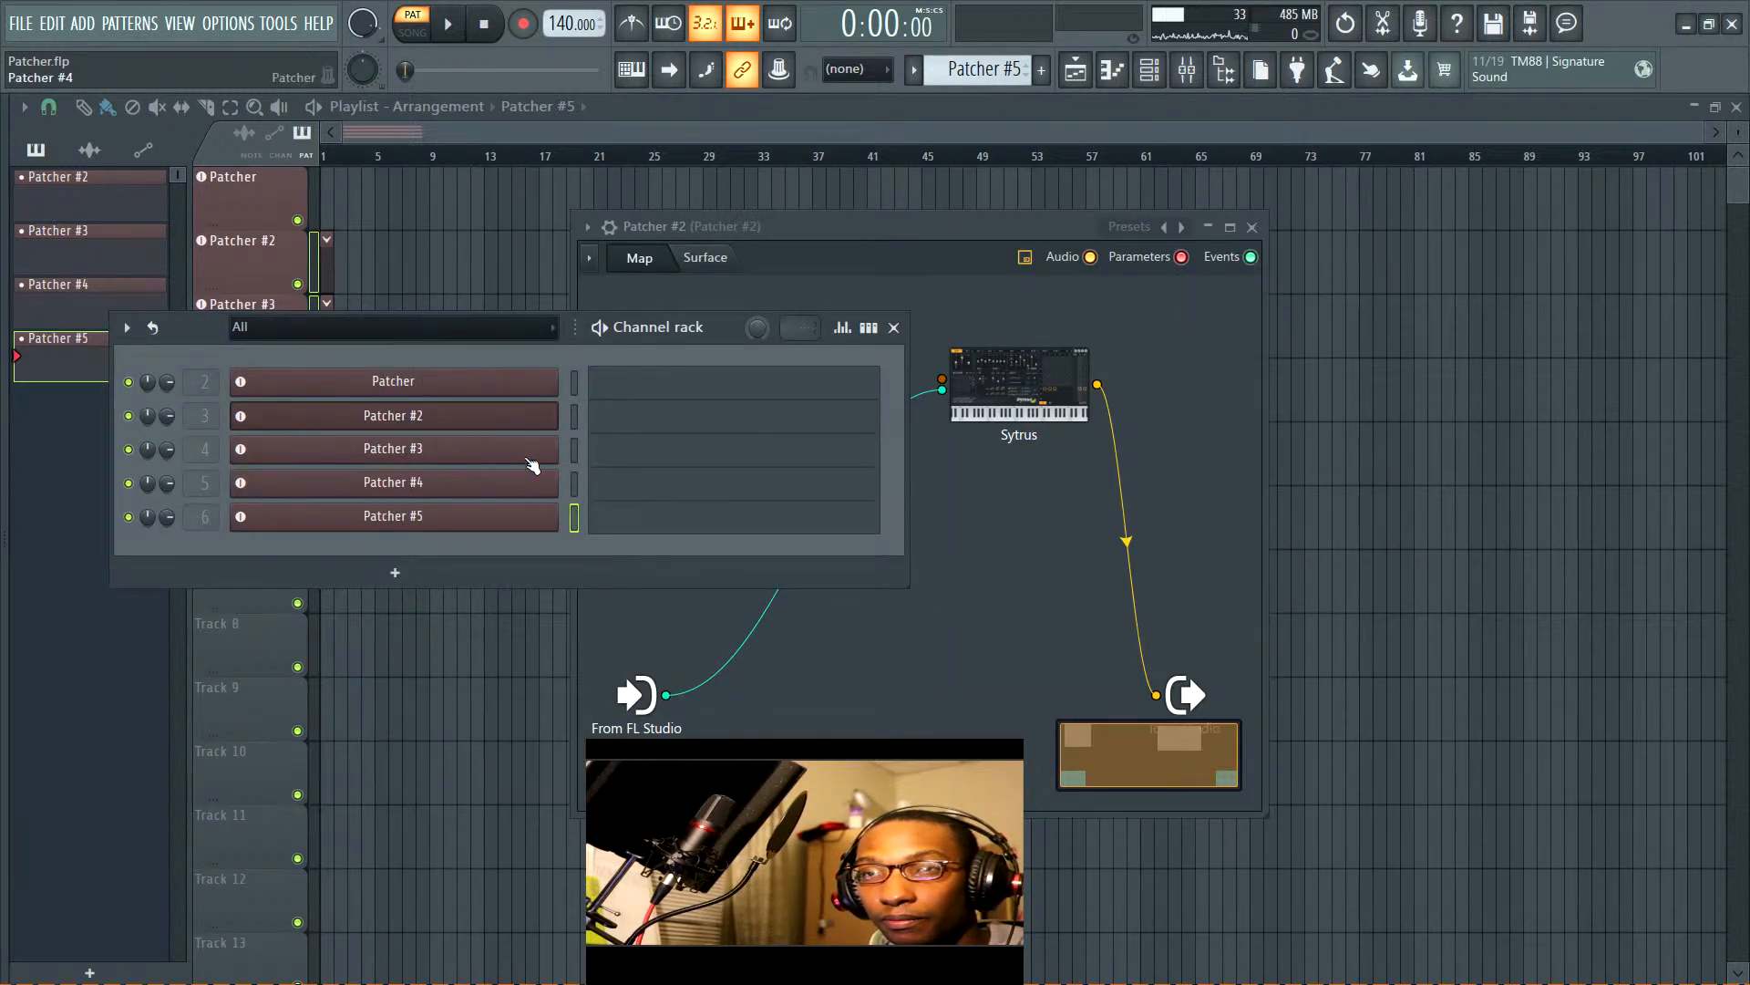
left_click(573, 416)
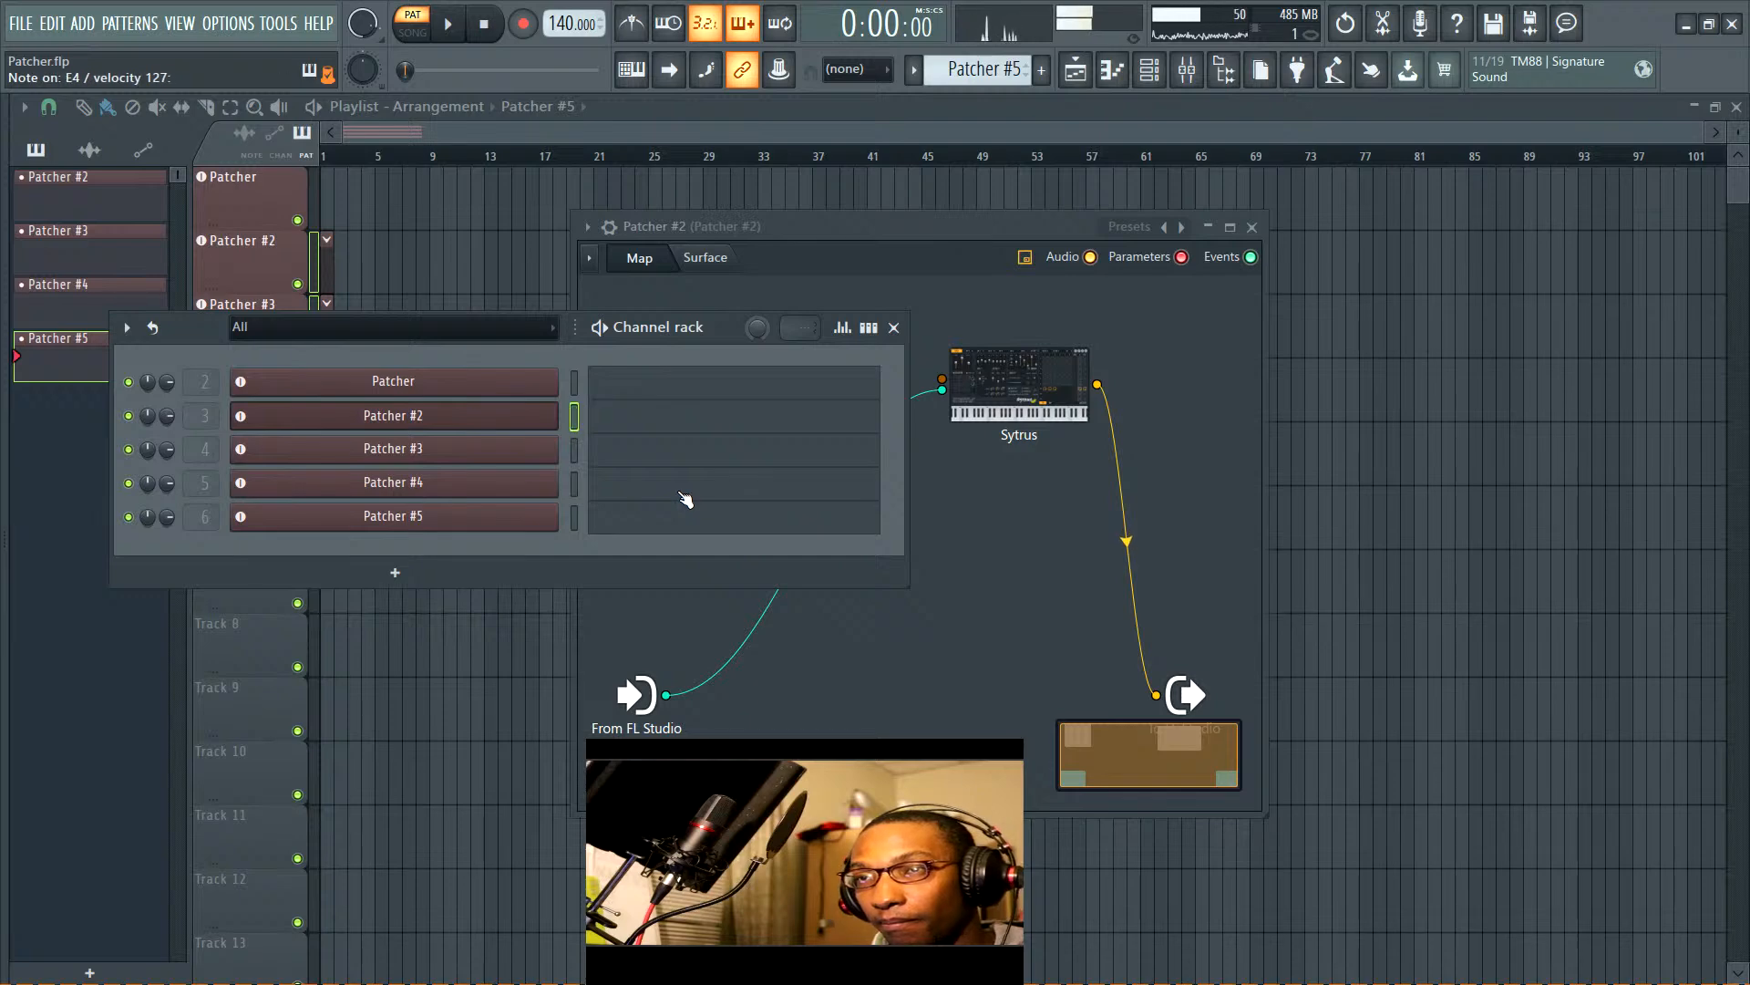
Inspect the Patcher tracks in the mixer one after another, ending on the Mix Bus track
left_click(1186, 70)
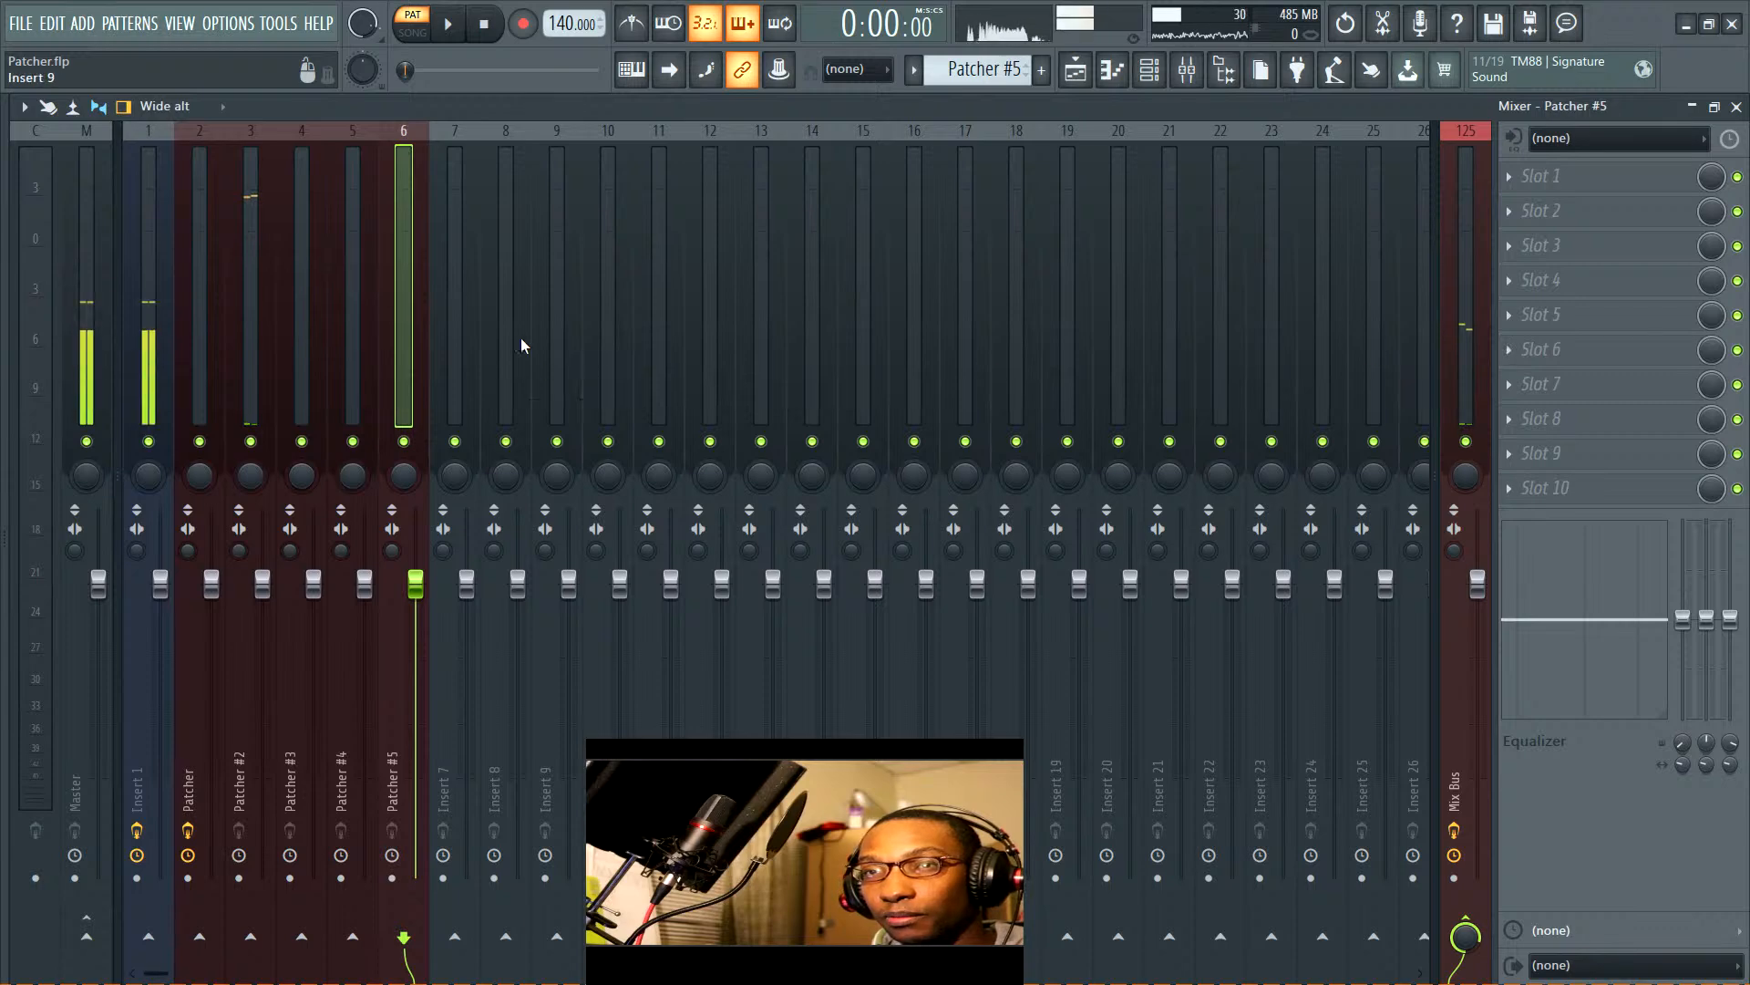
left_click(219, 299)
left_click(263, 299)
left_click(354, 297)
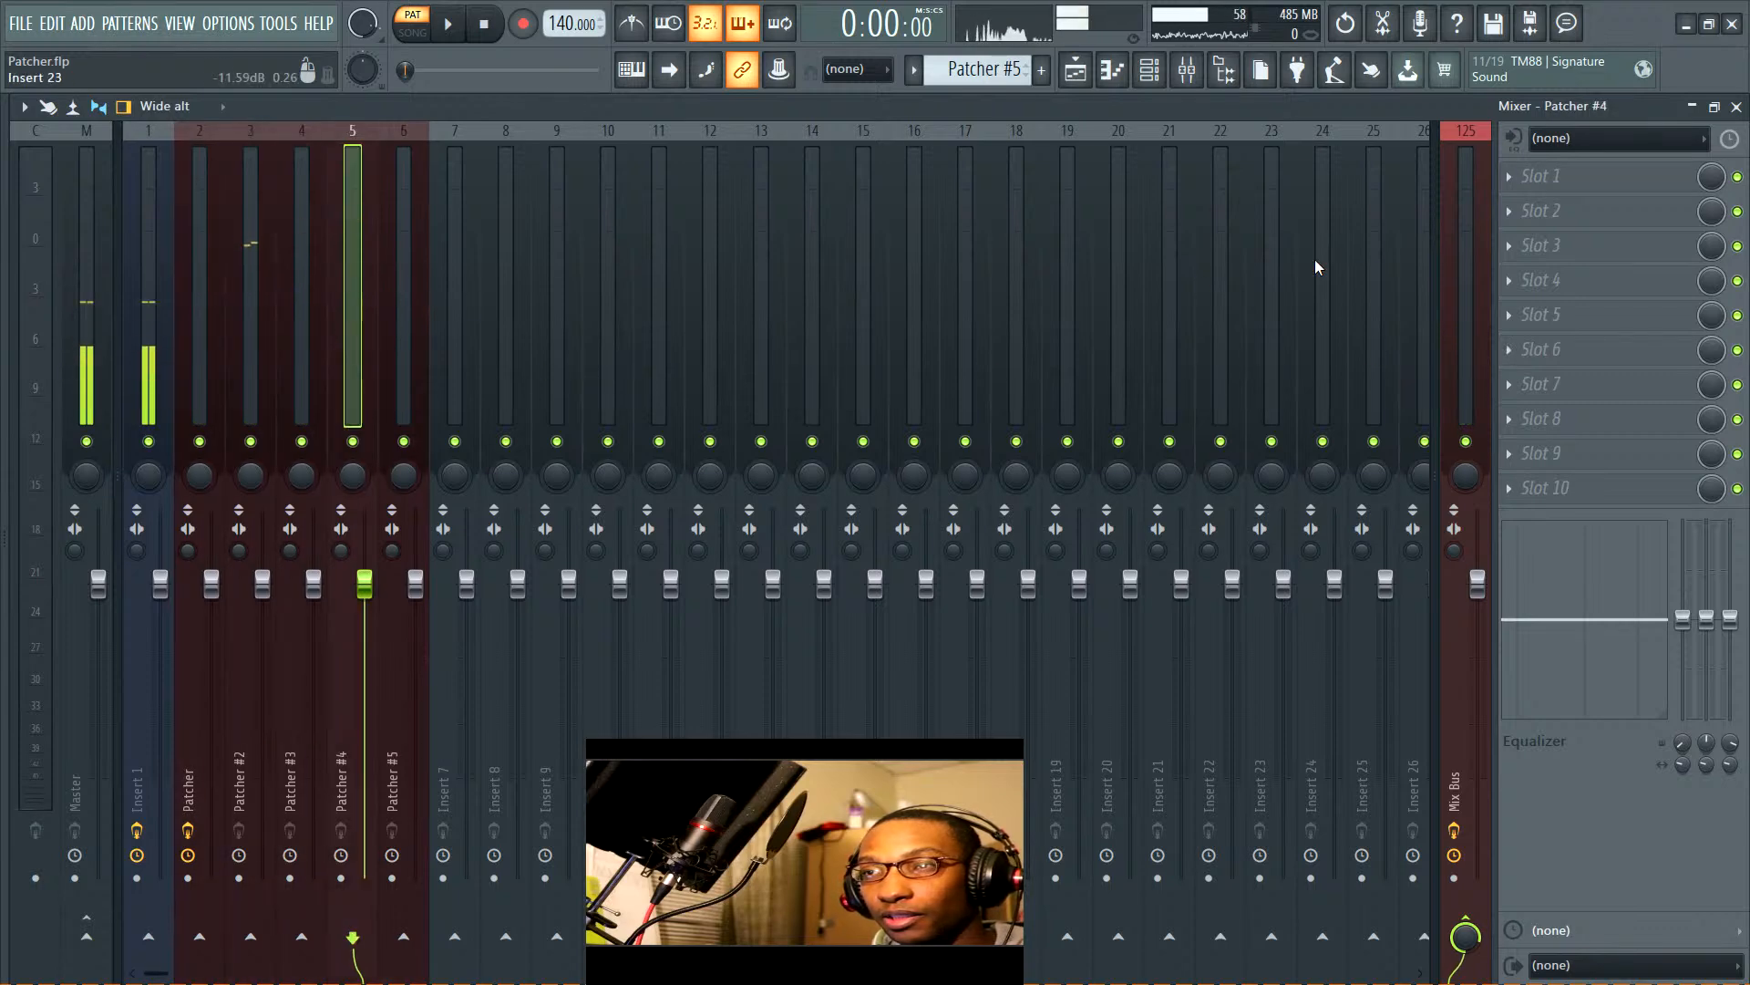
left_click(1479, 243)
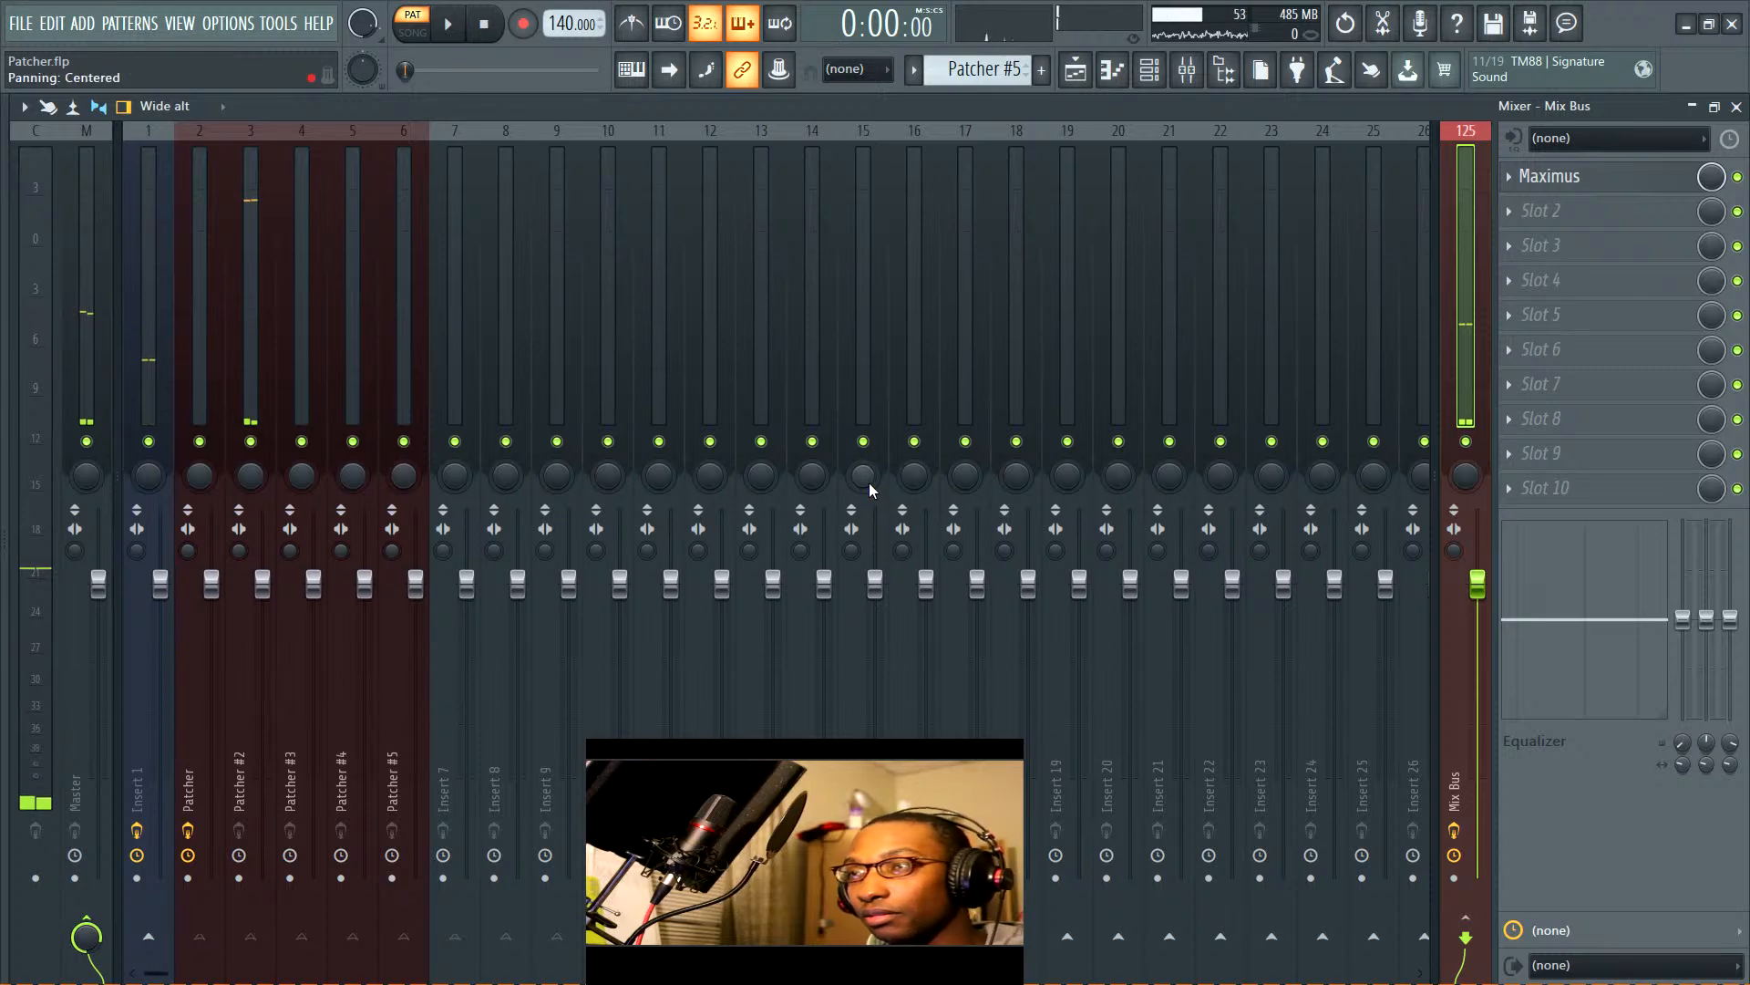
Show the channel rack and rename the Patcher #2 channel as Bongo Pluck
left_click(1150, 69)
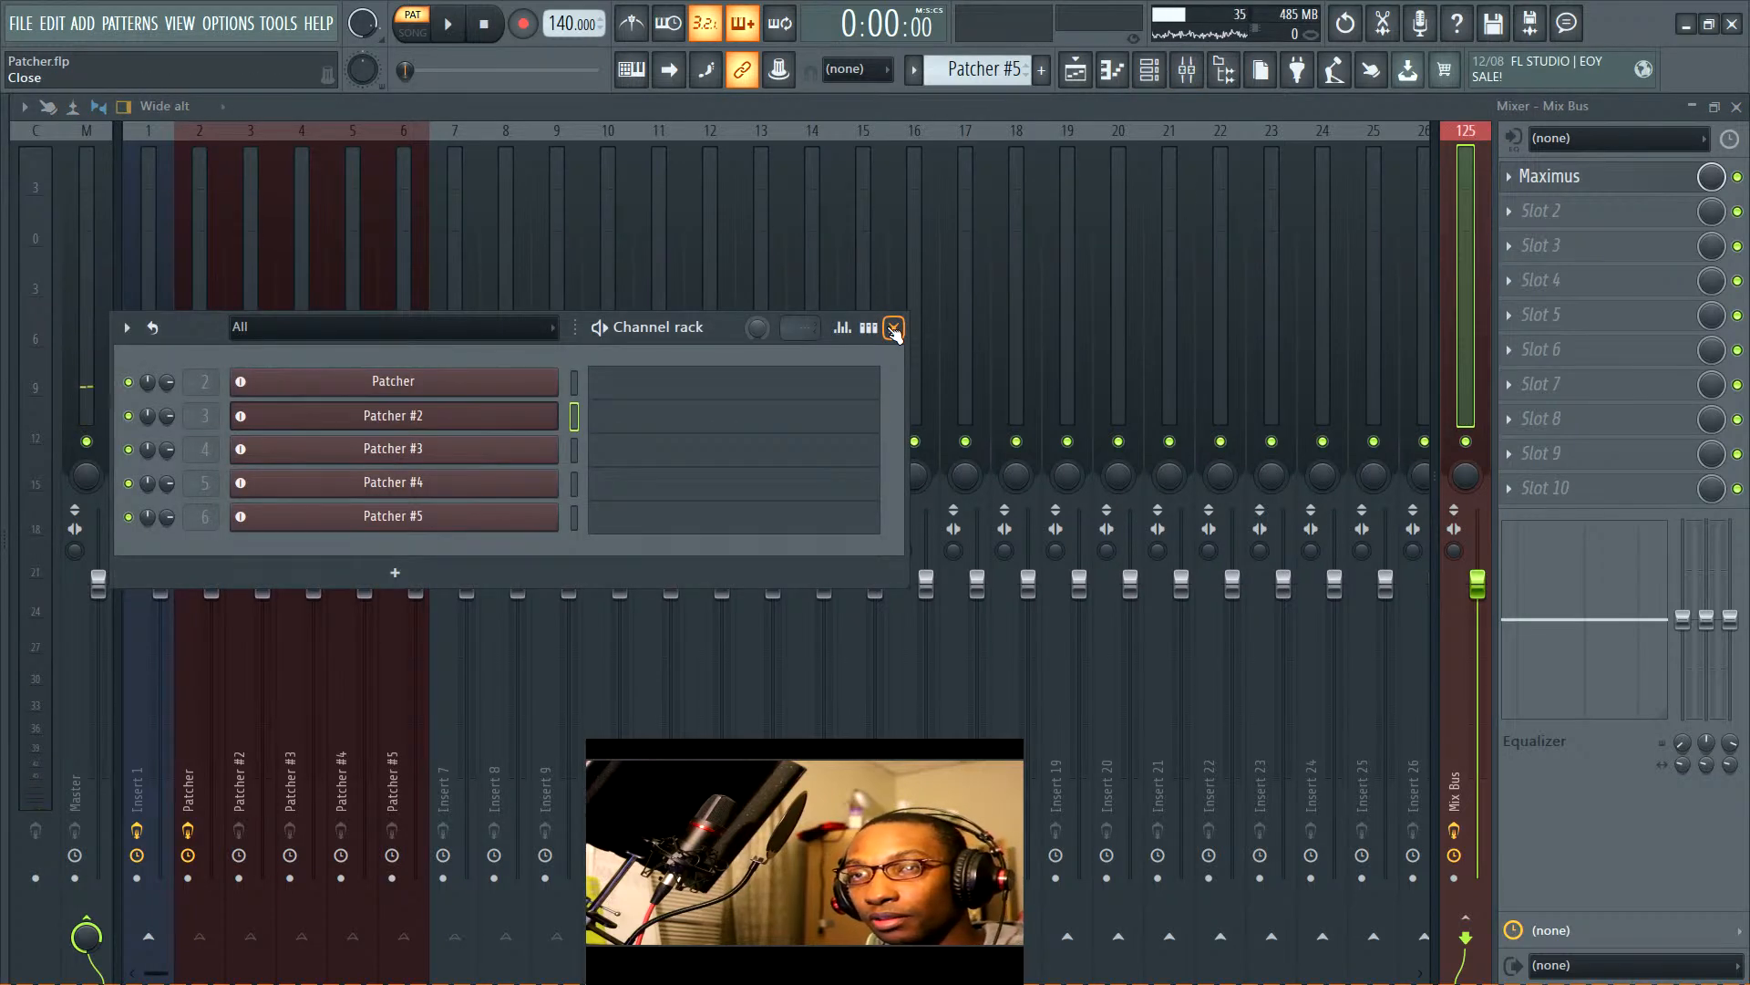
left_click(460, 517, "shift")
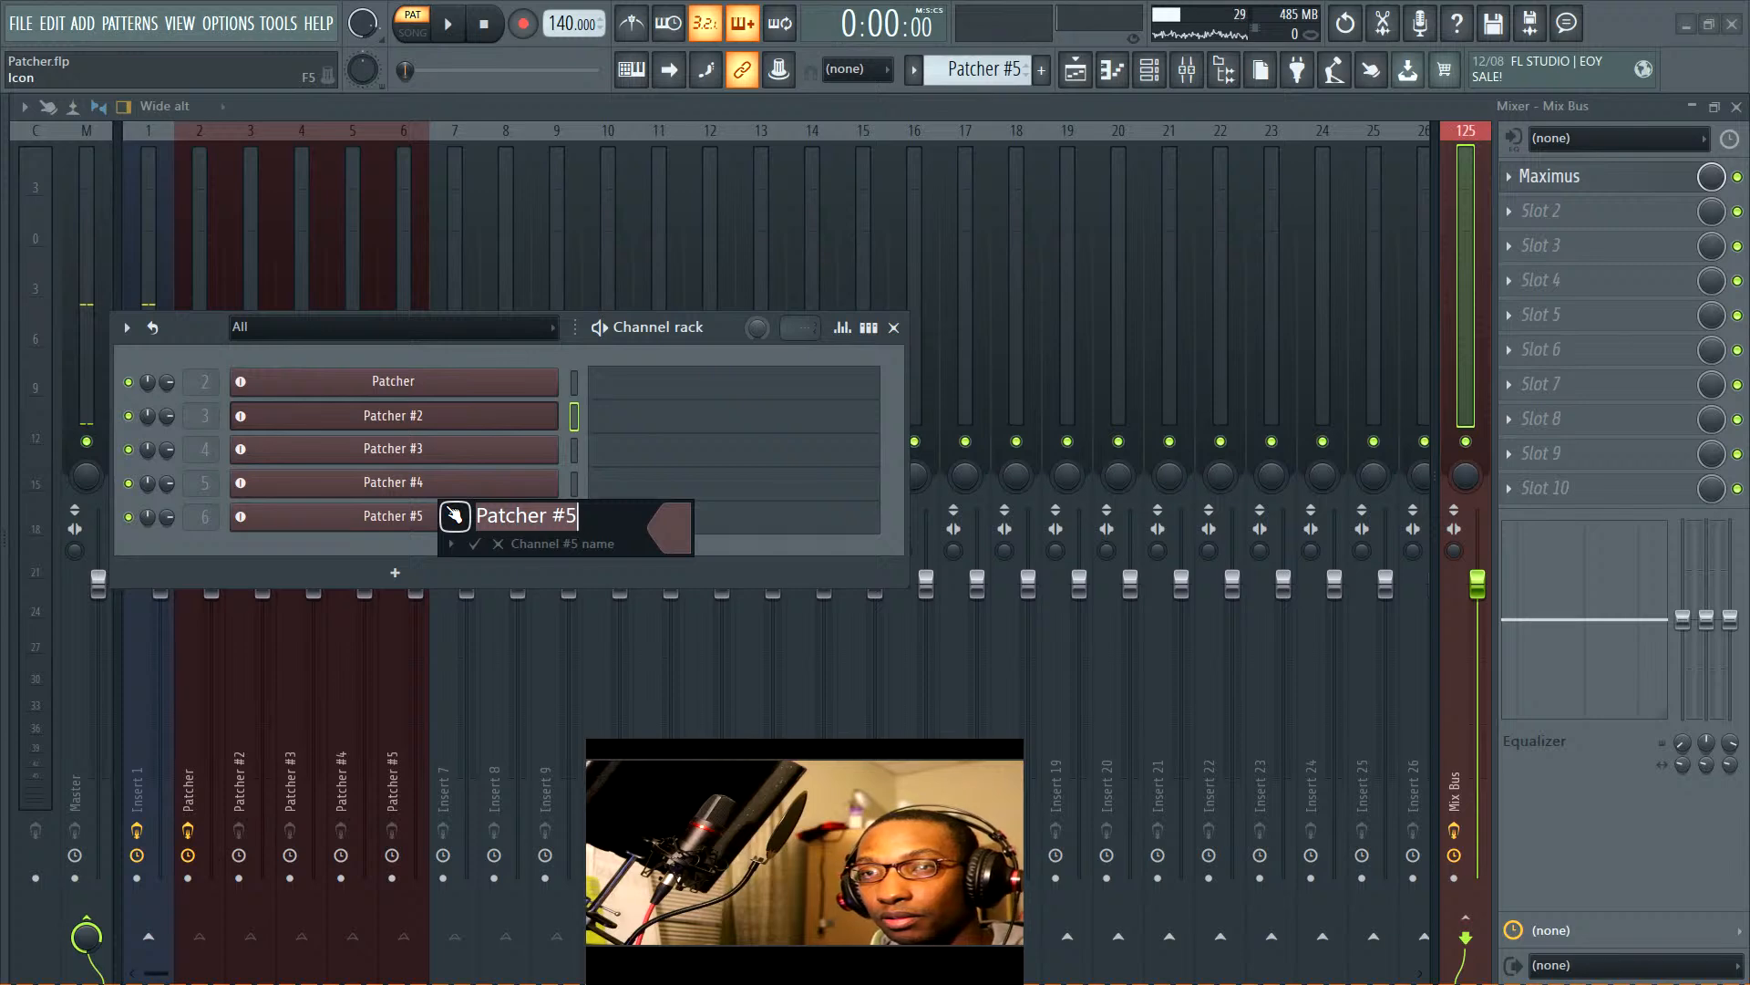
left_click(576, 465)
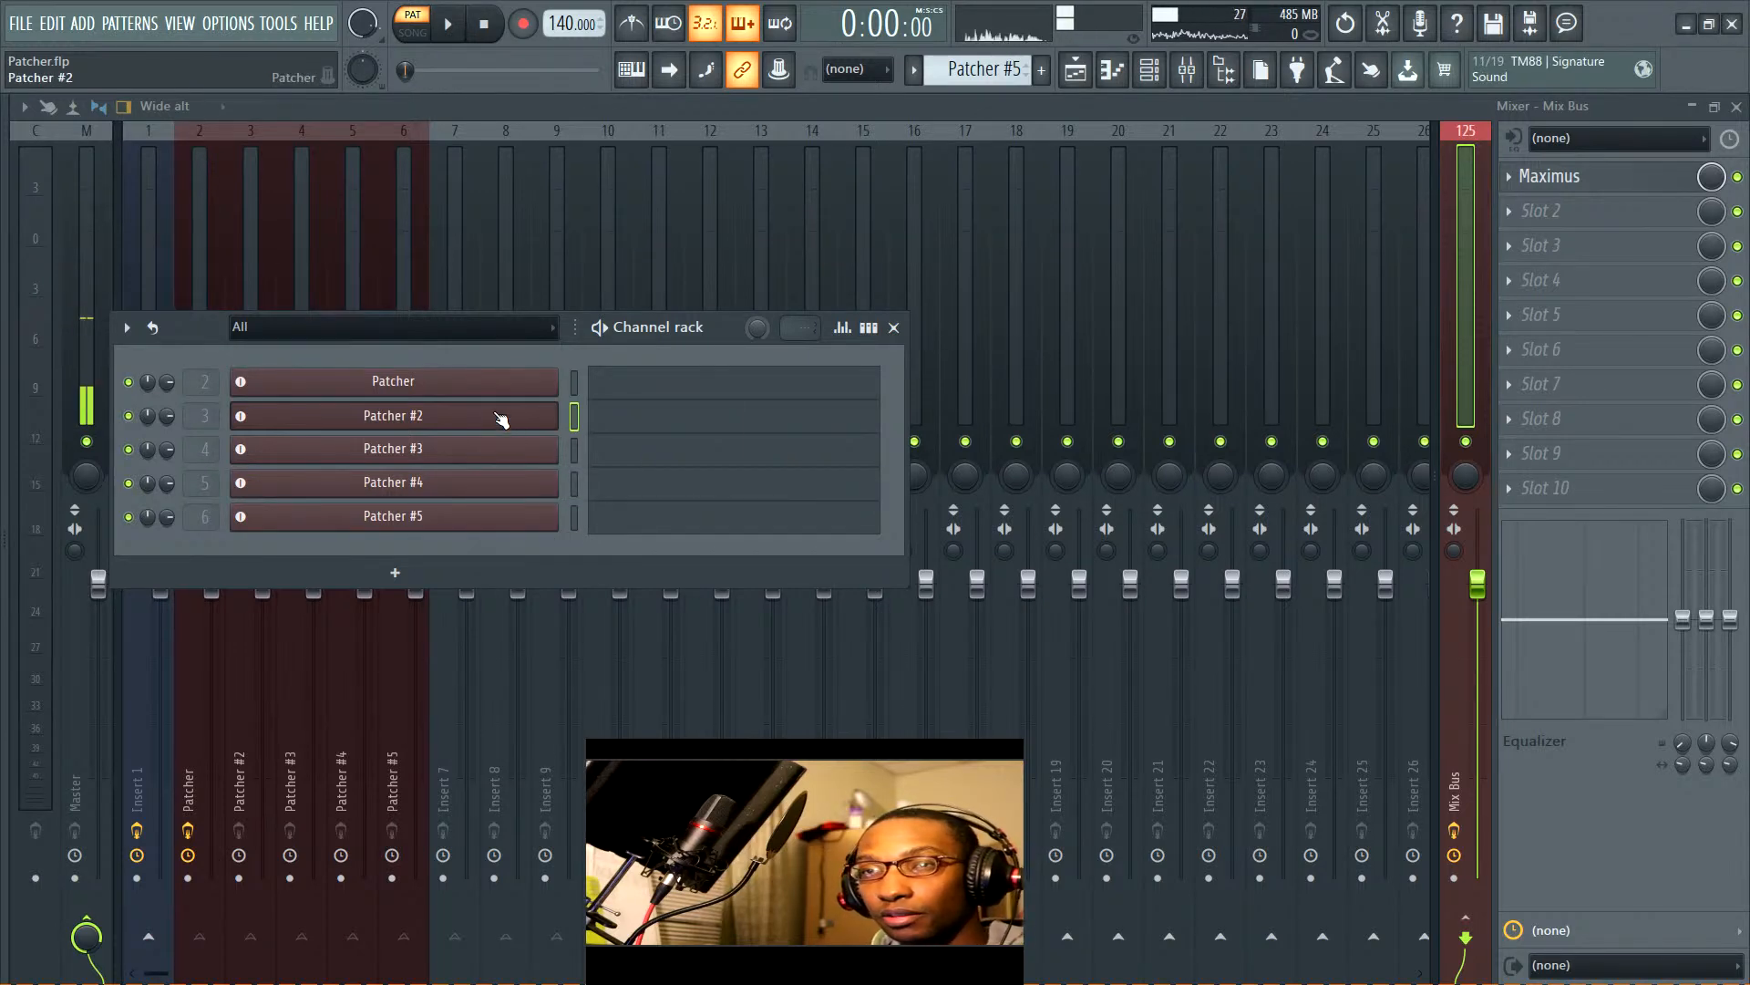
left_click(527, 415, "shift")
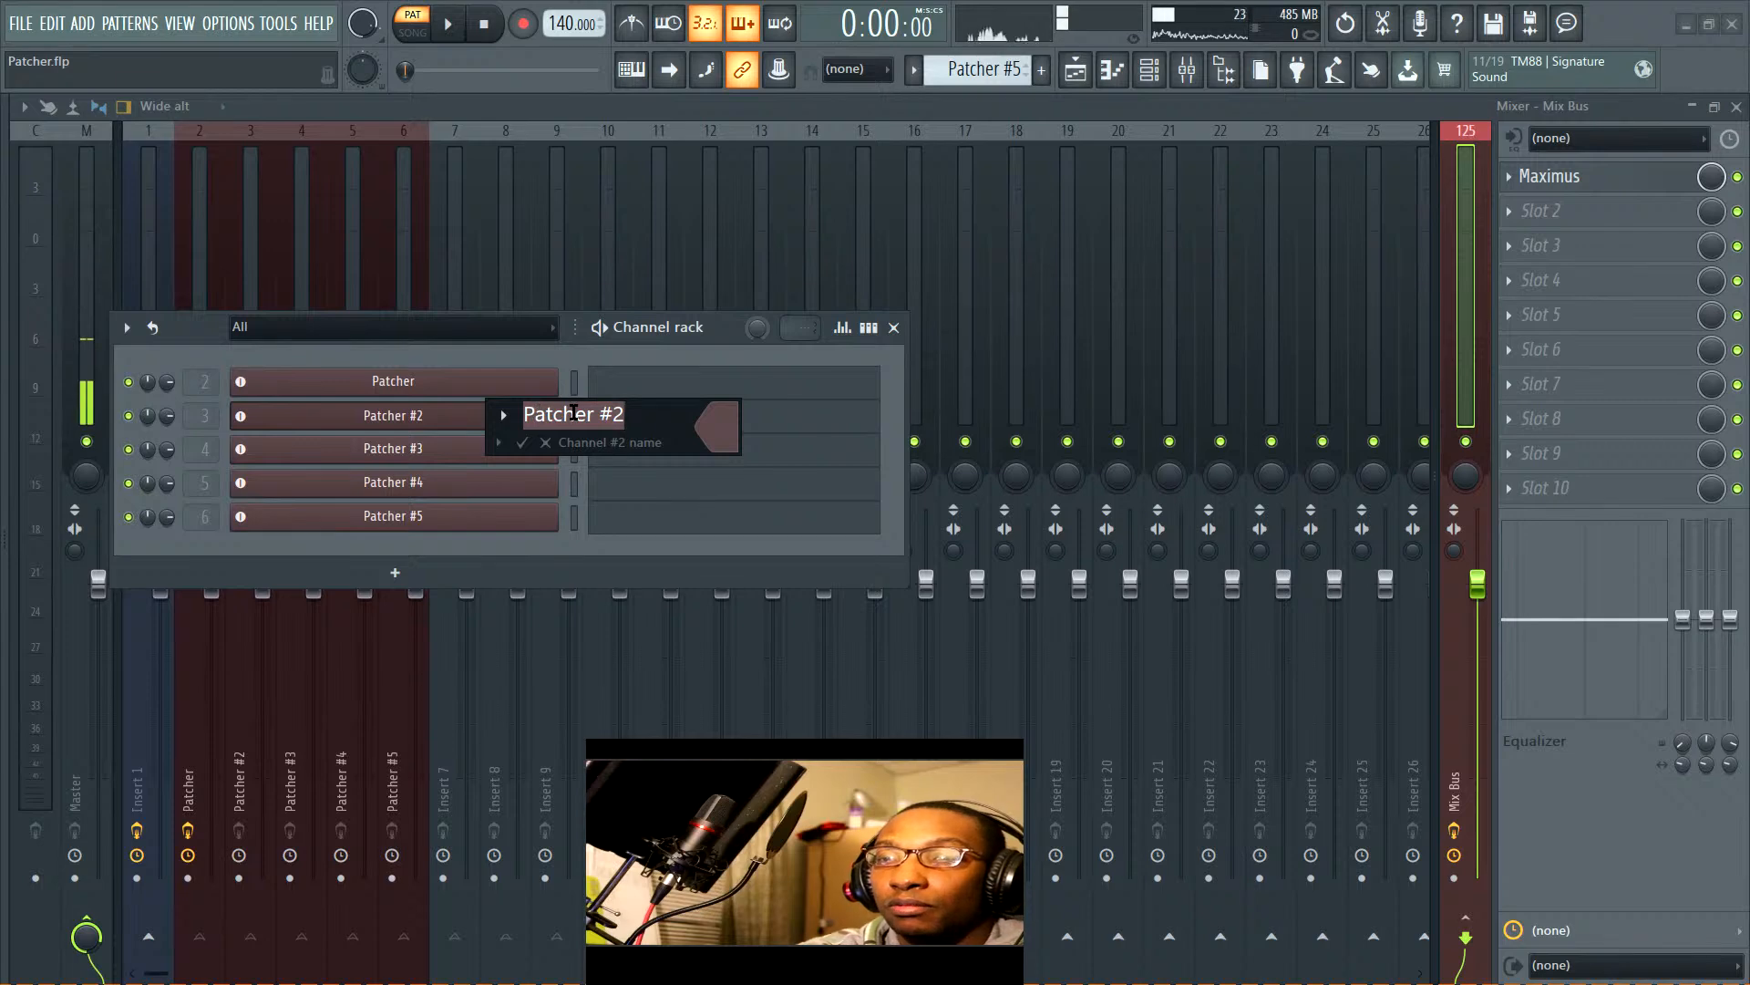
type("Bongo ")
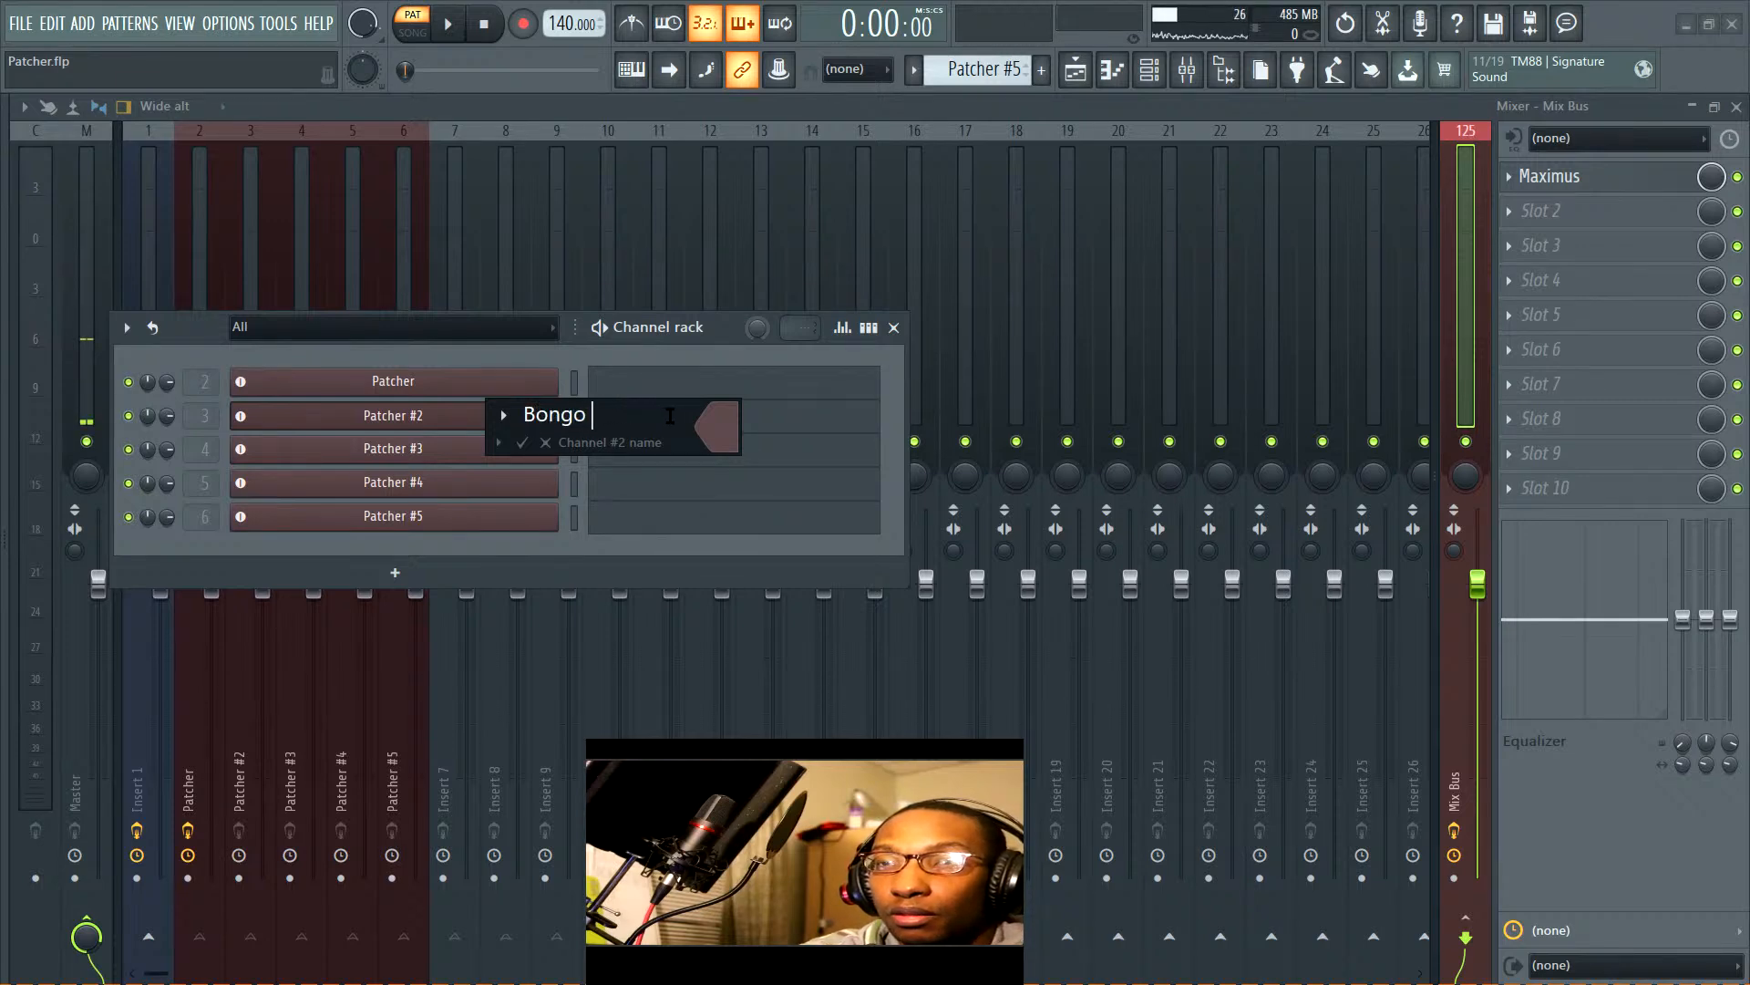
type("Pluck")
key("Return")
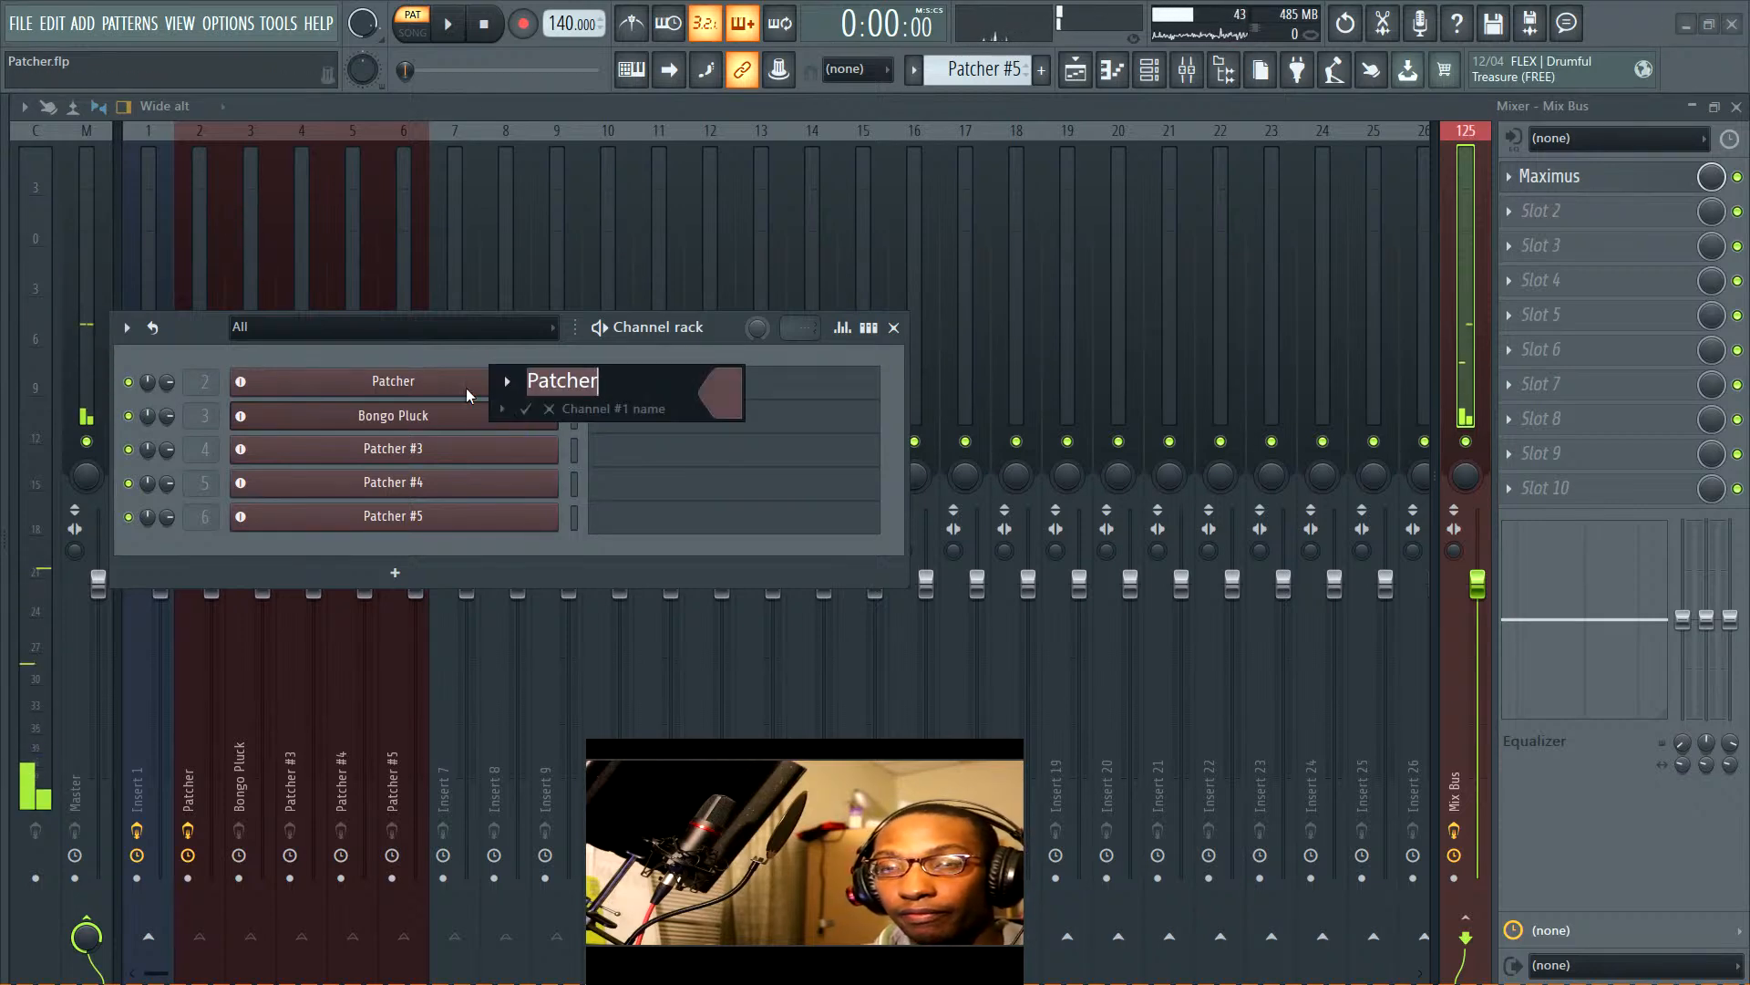
Rename the first Patcher channel, starting the new name with "Dis"
type("D")
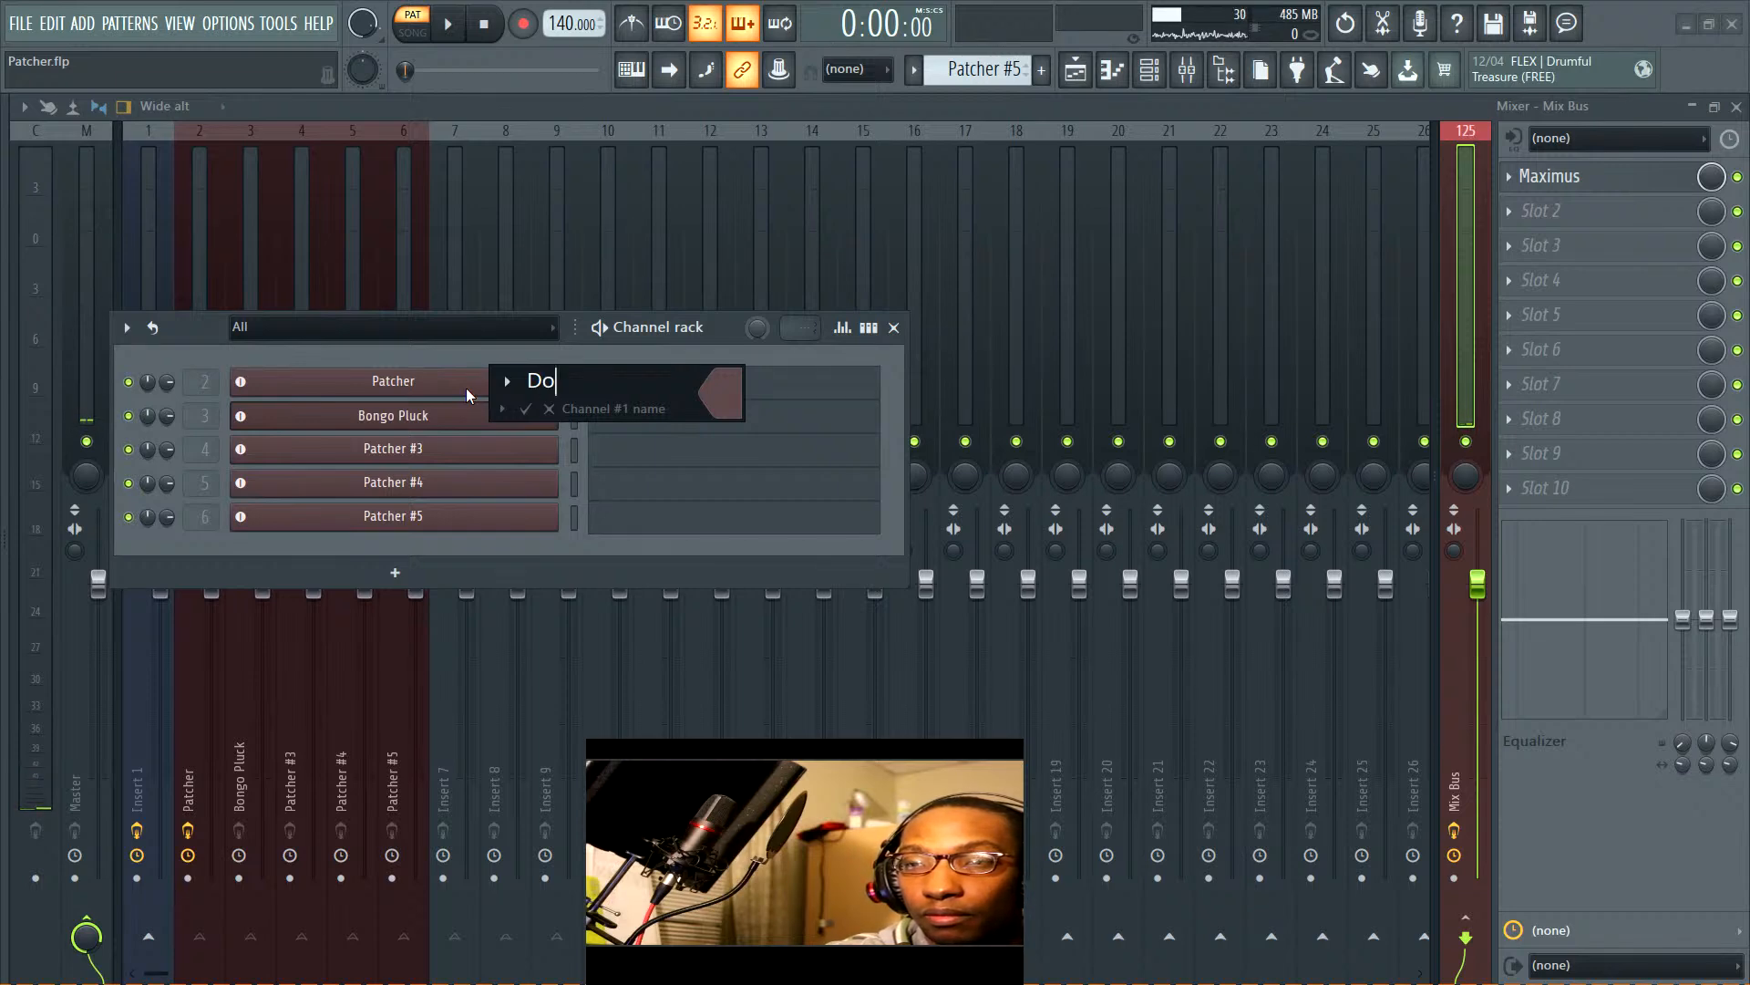
type("is")
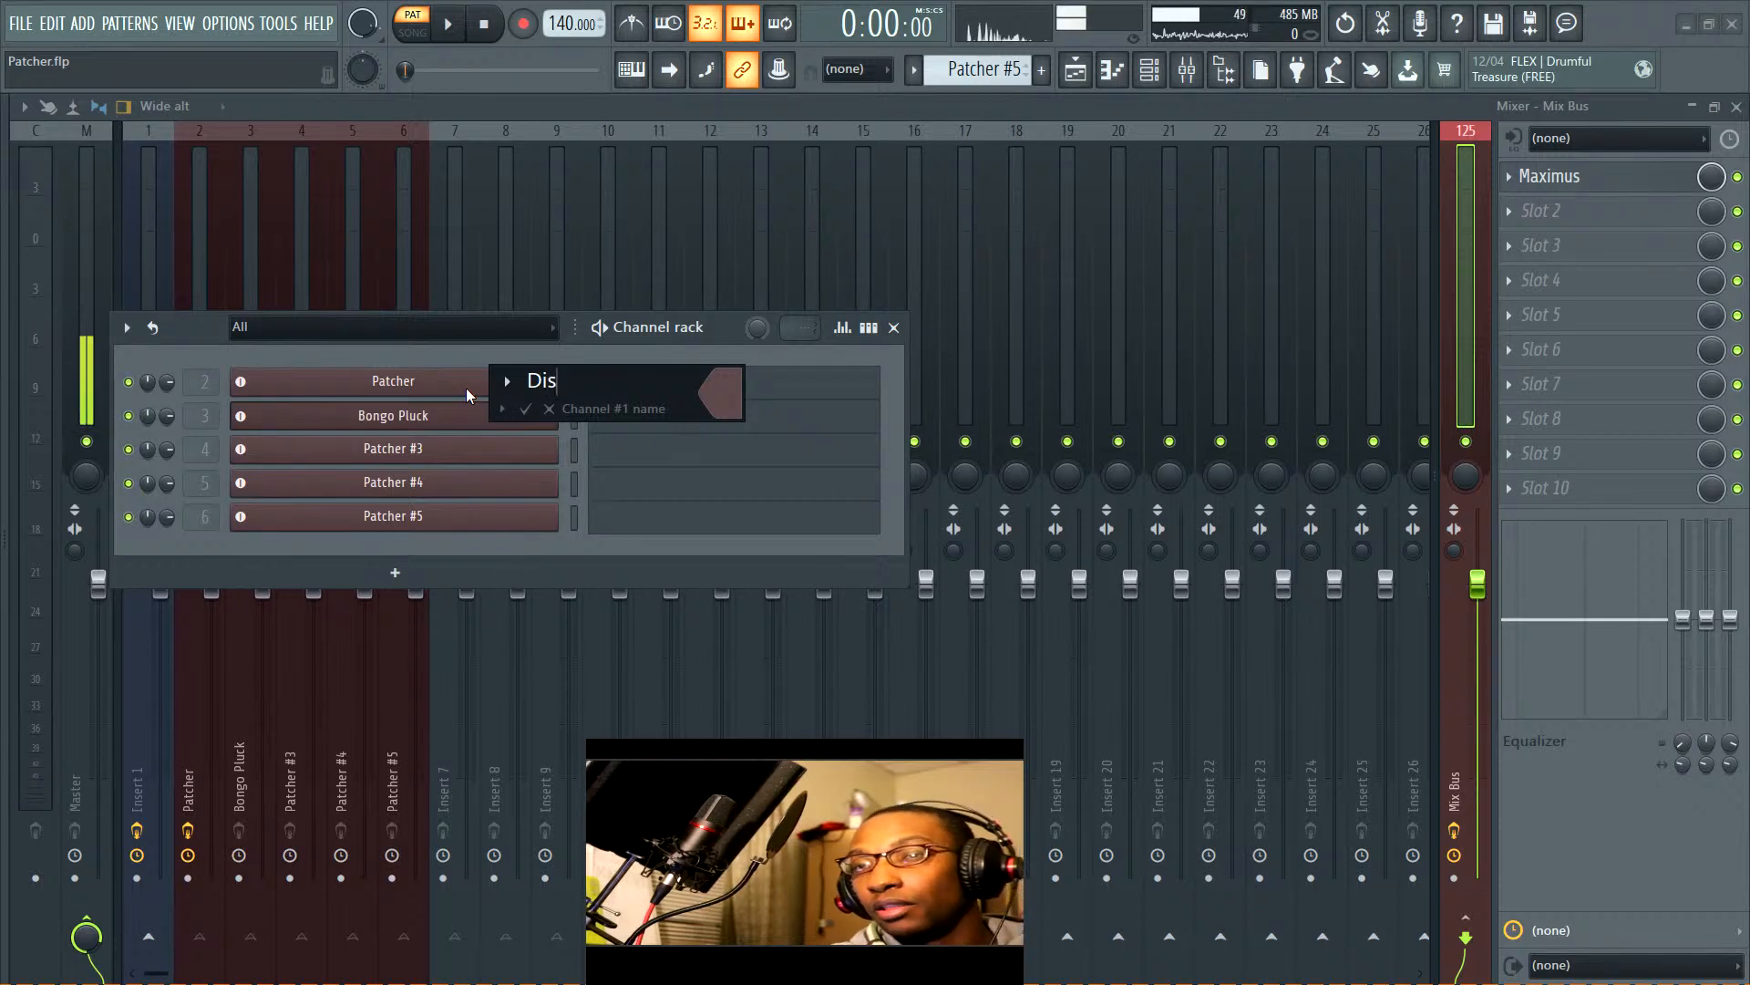
Rename the first Patcher channel in the channel rack to "Distant"
type("ta")
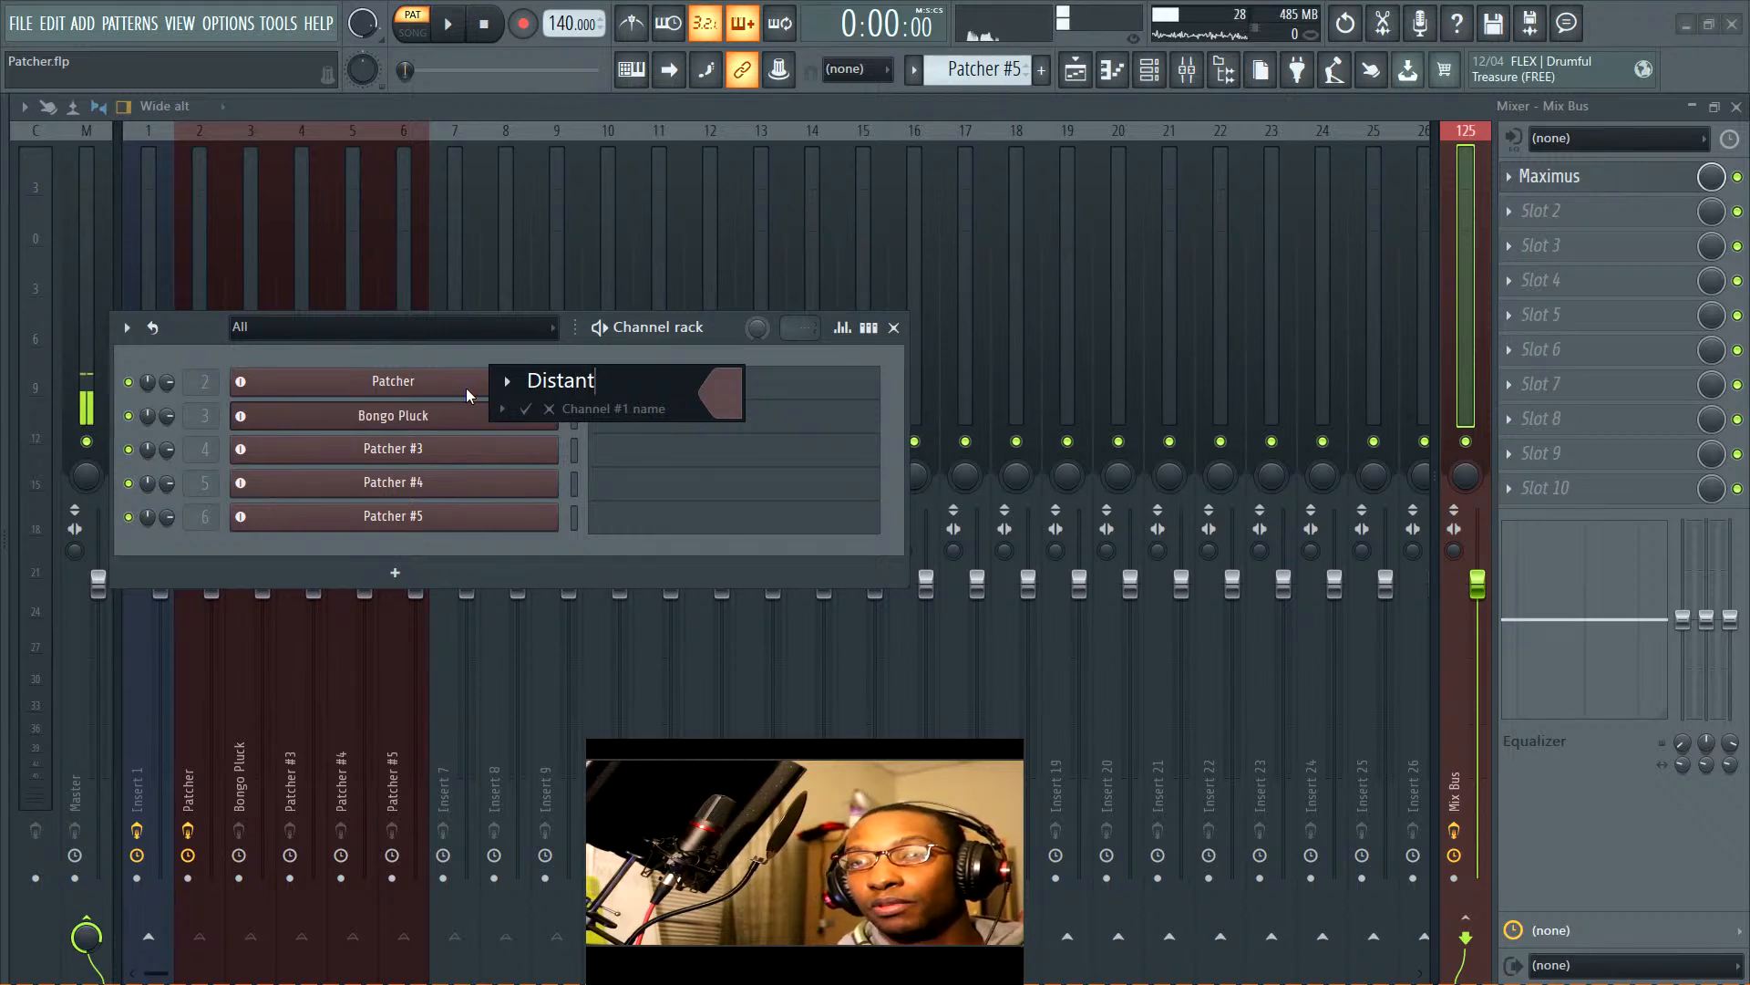
type("nt")
key("Return")
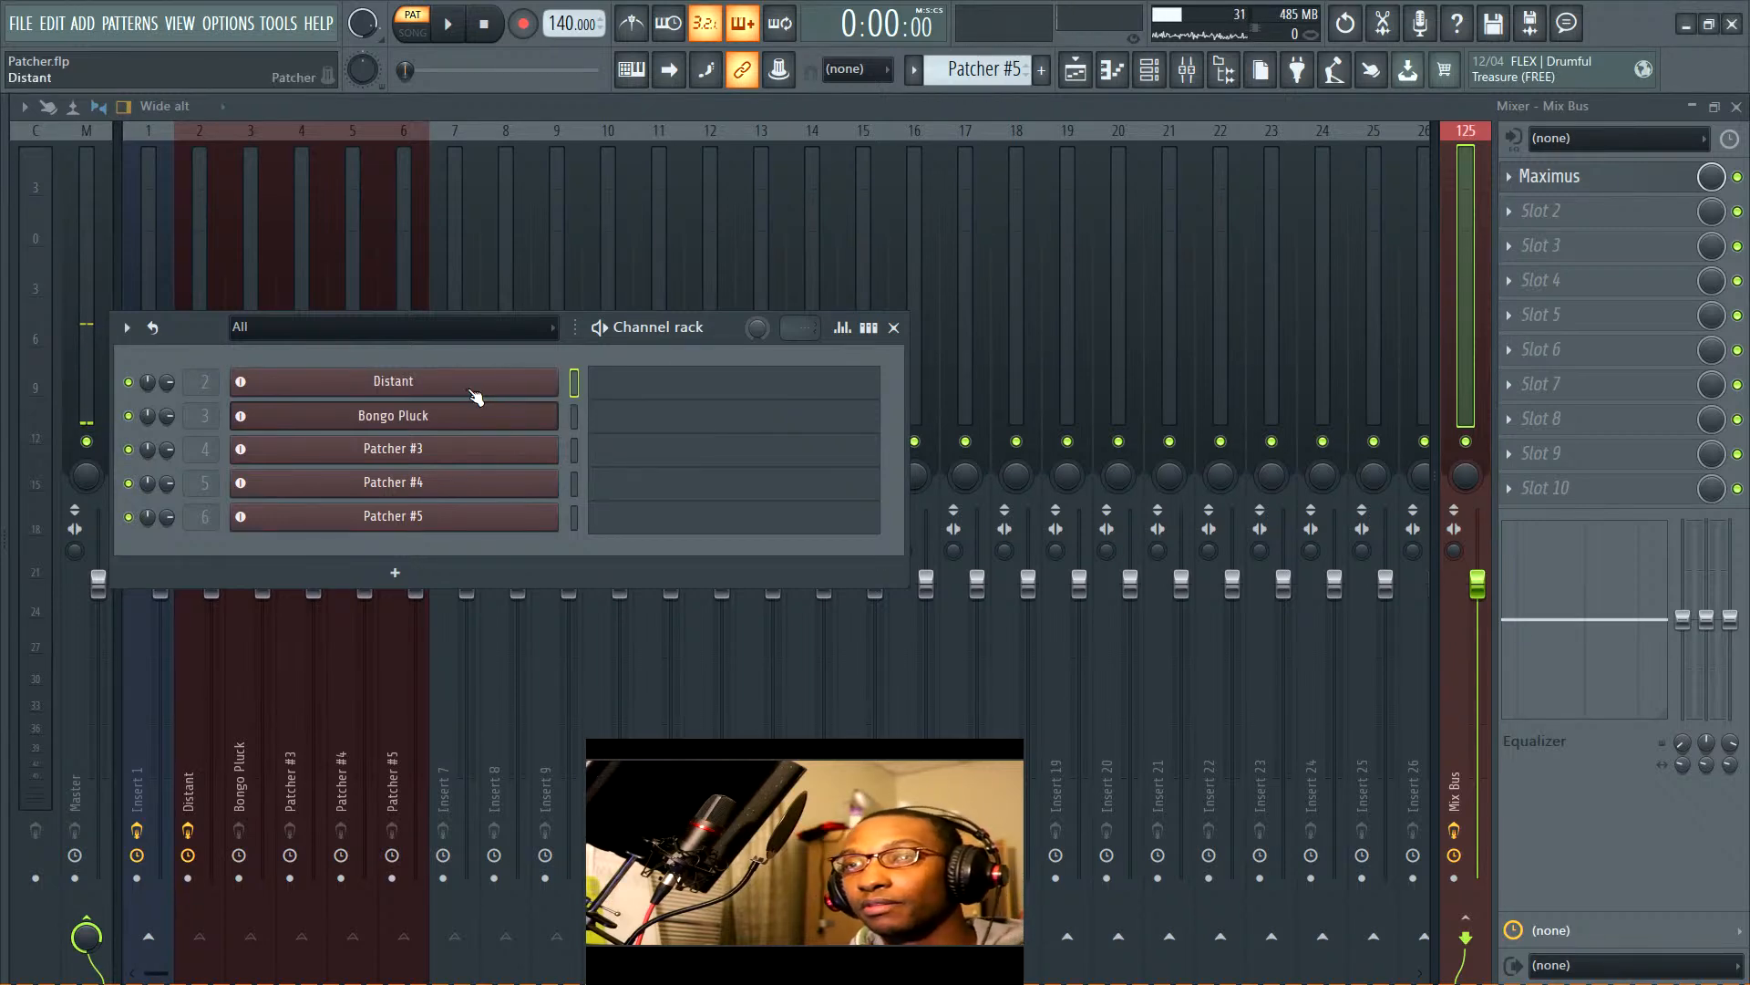
key("F2")
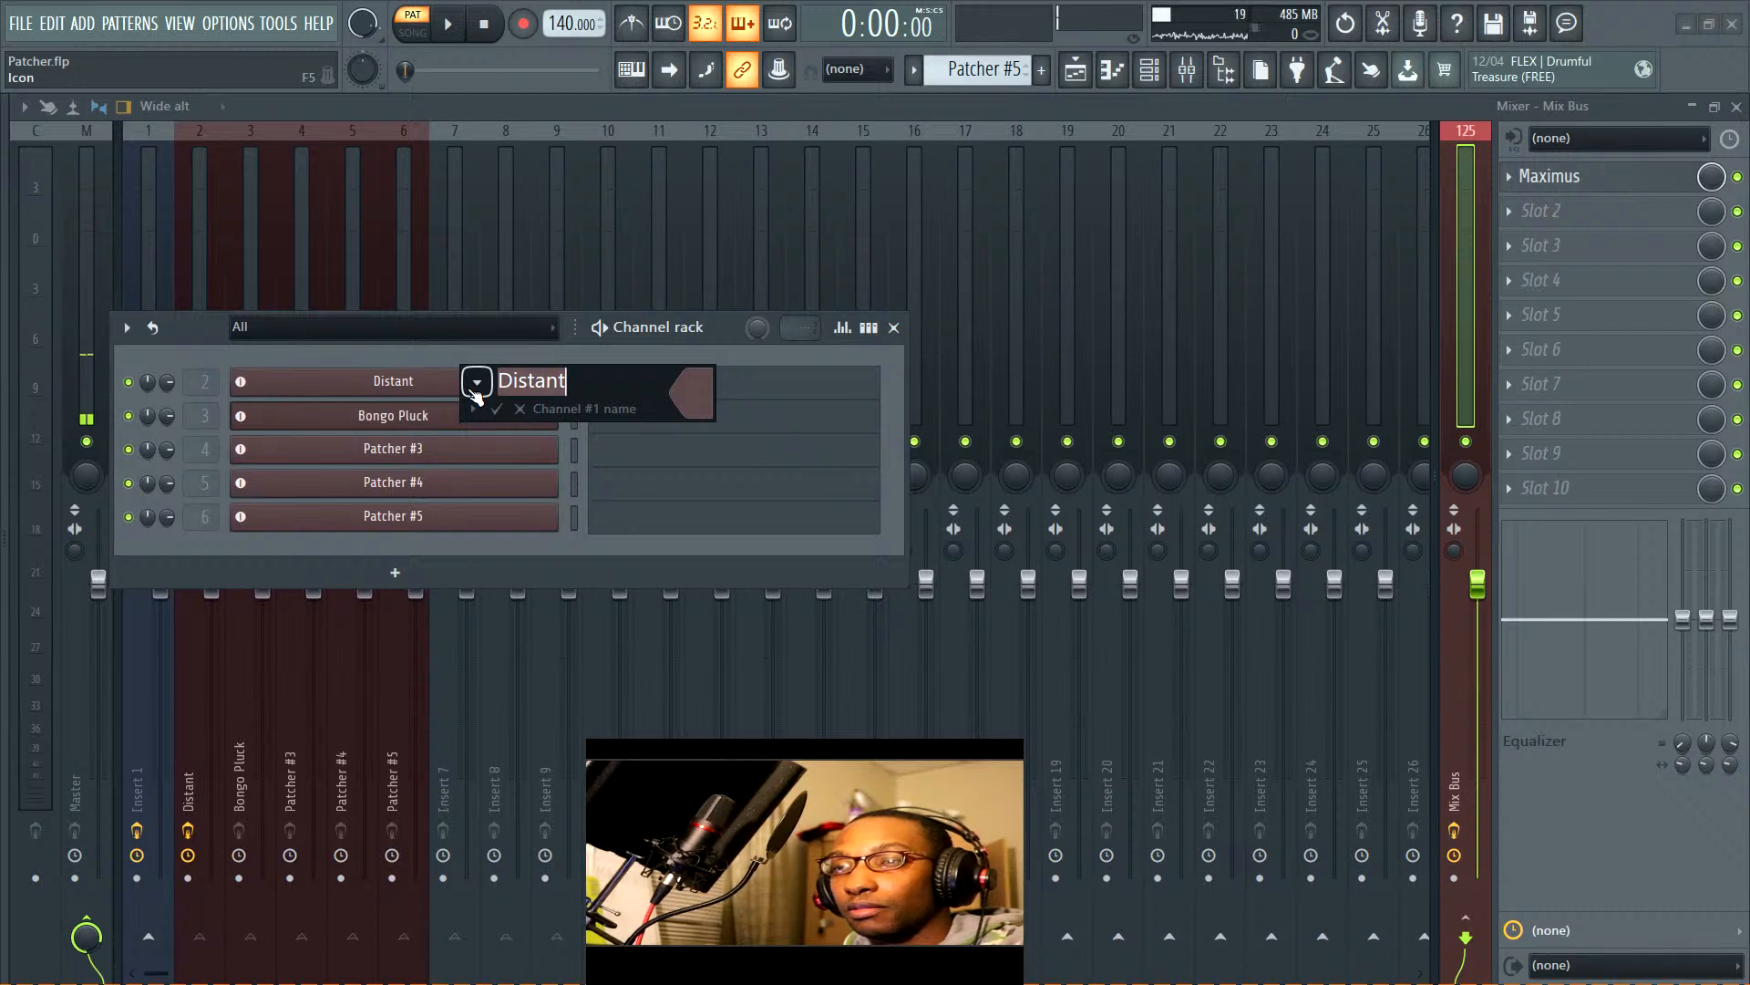
key("Return")
Save the Distant channel's Patcher setup as a preset named "Distant" in the Patcher presets folder, and close the plugin window
left_click(464, 395)
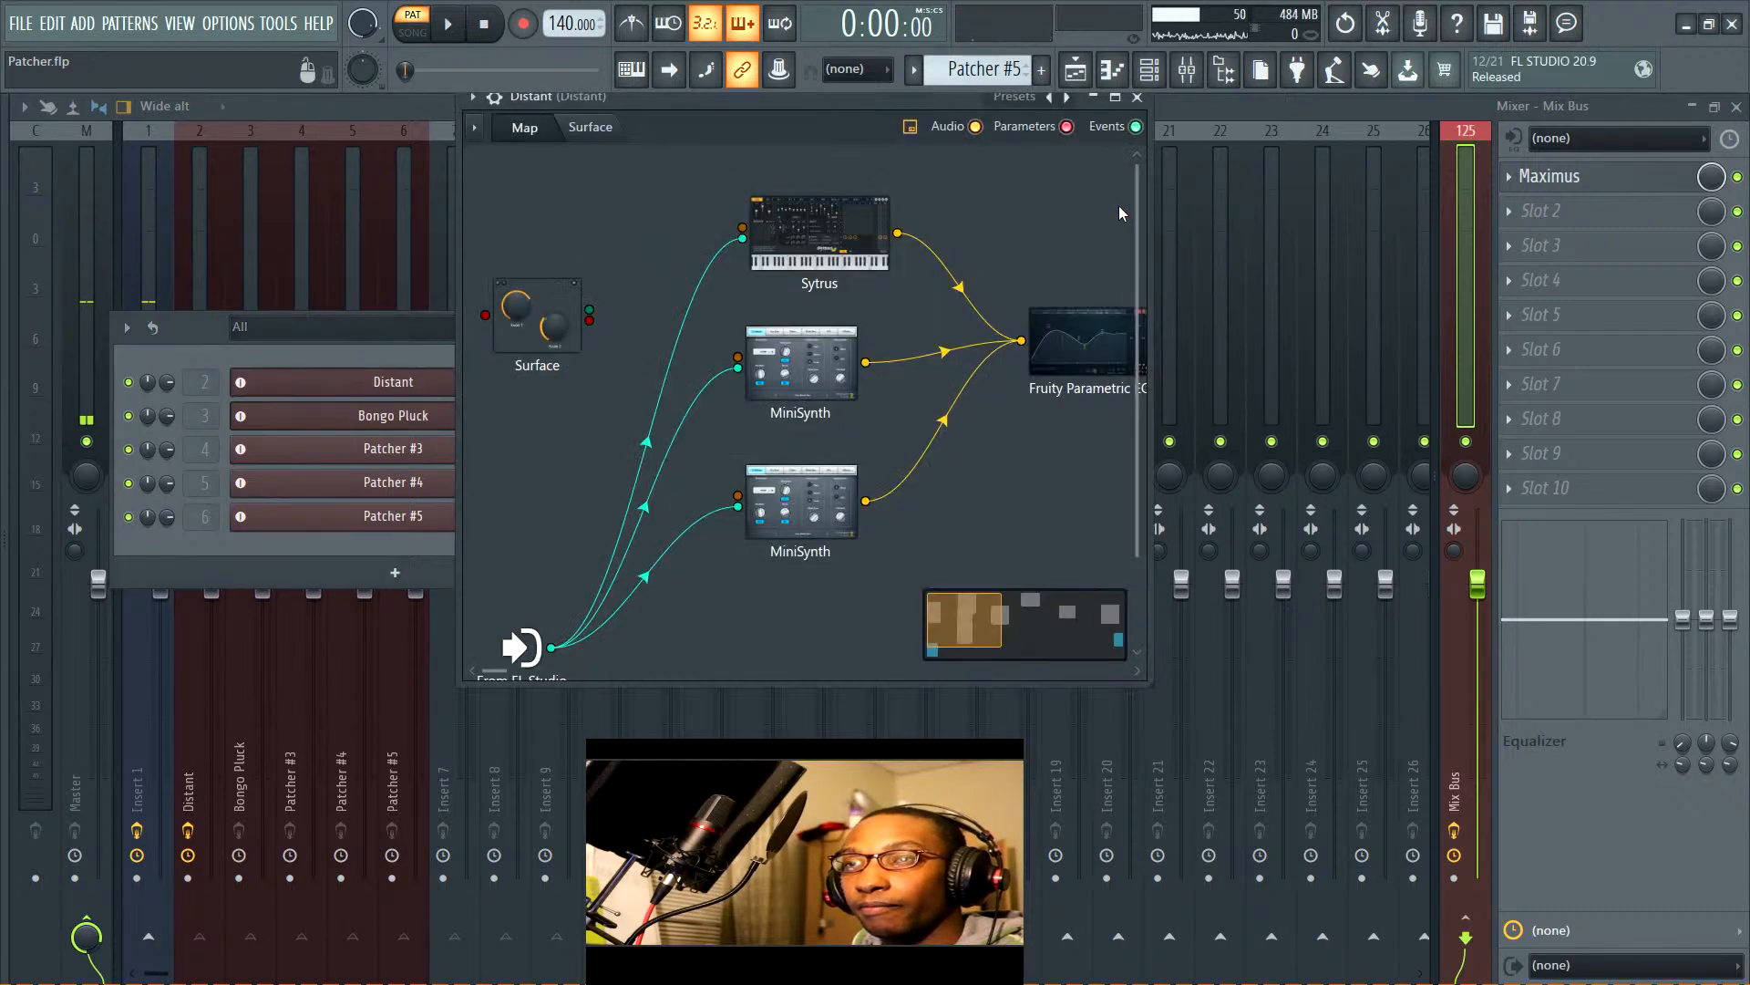
left_click(1066, 98)
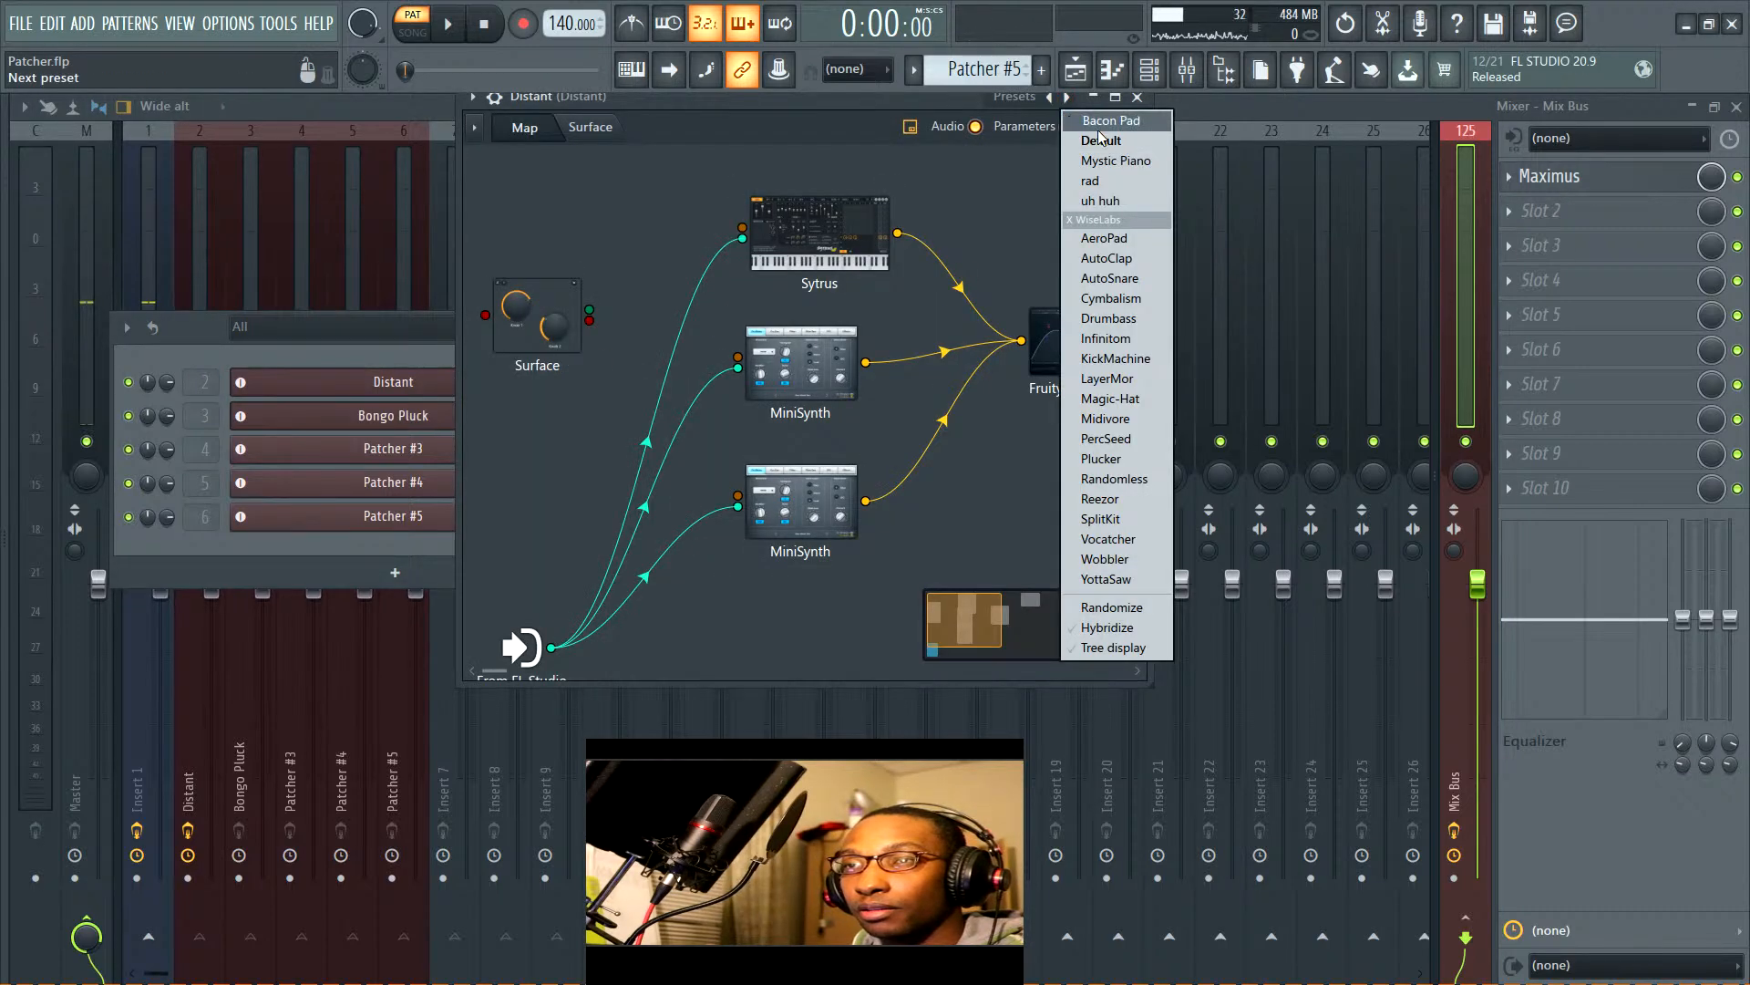
left_click(759, 163)
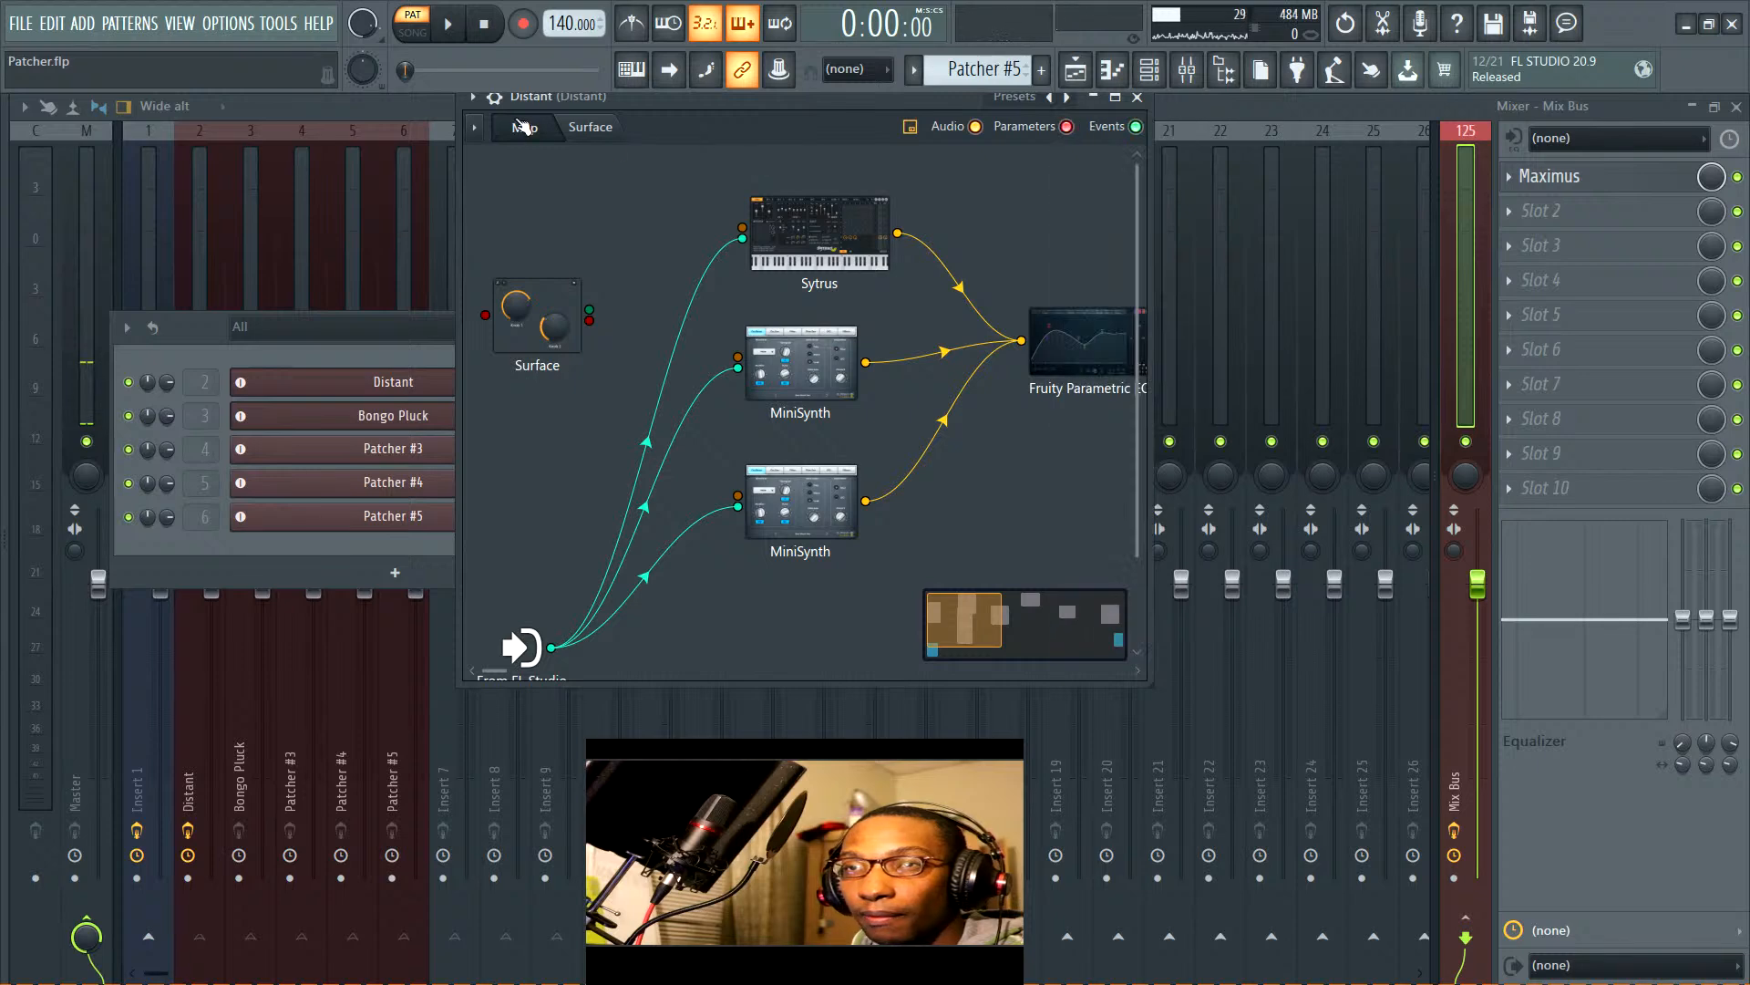
left_click(472, 98)
left_click(538, 198)
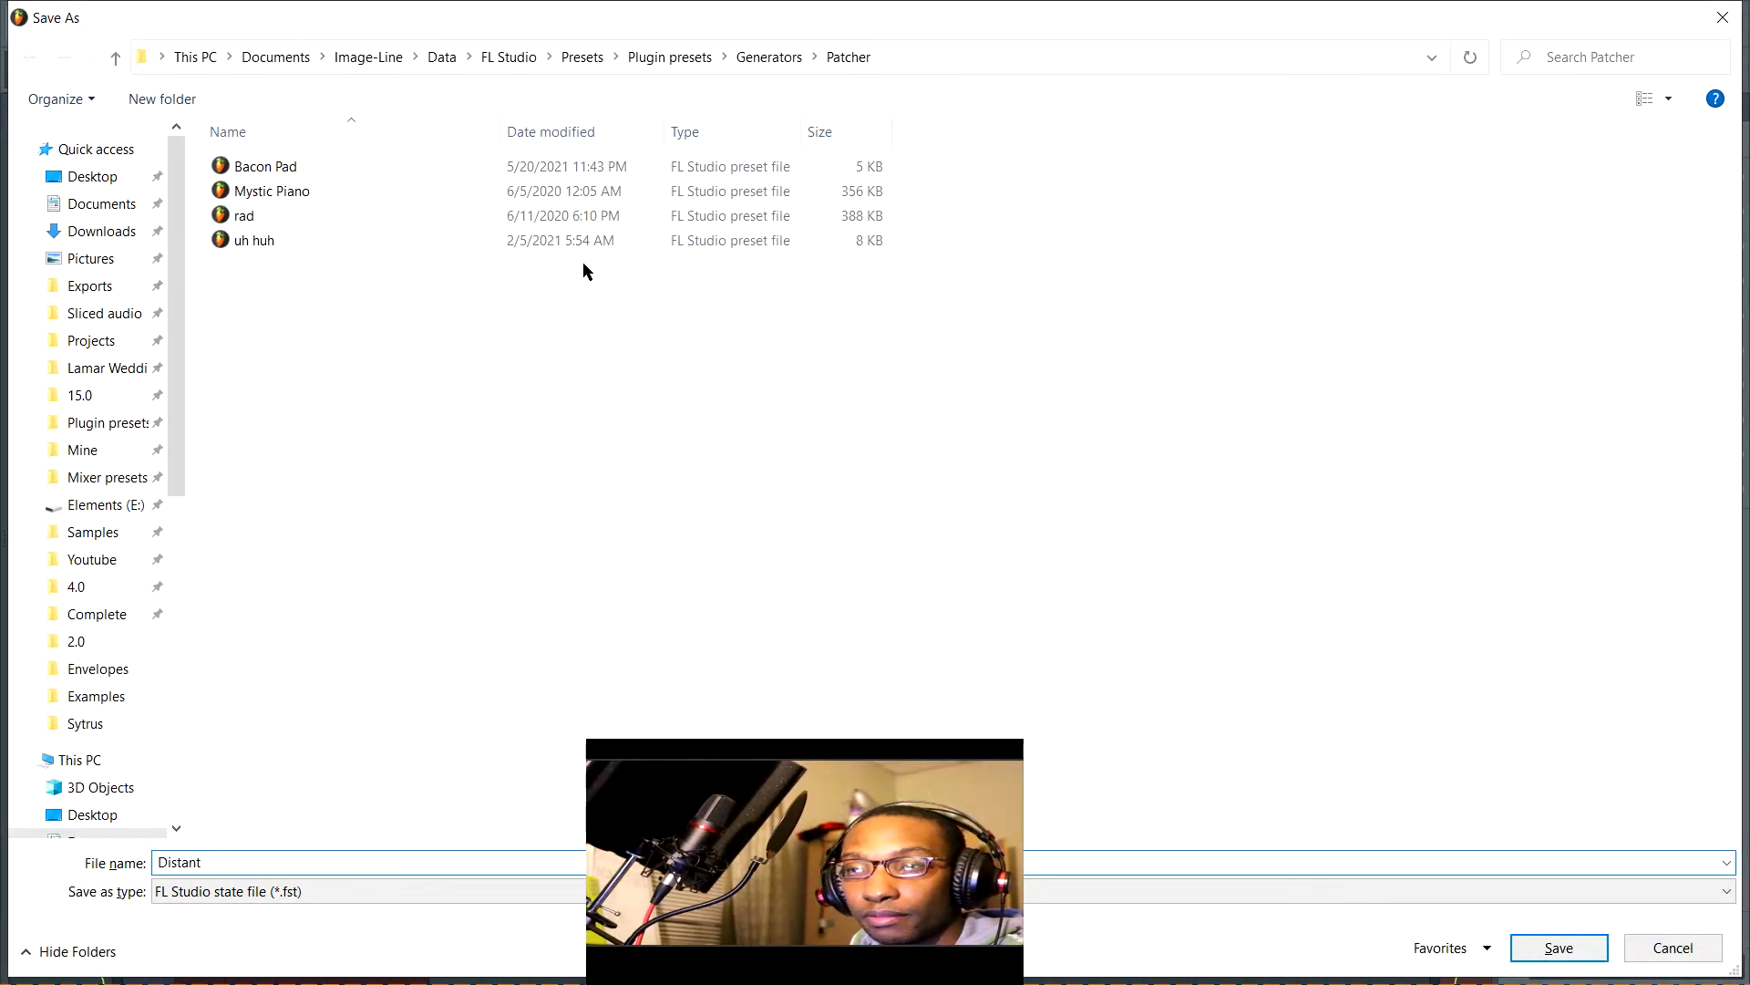
key("Return")
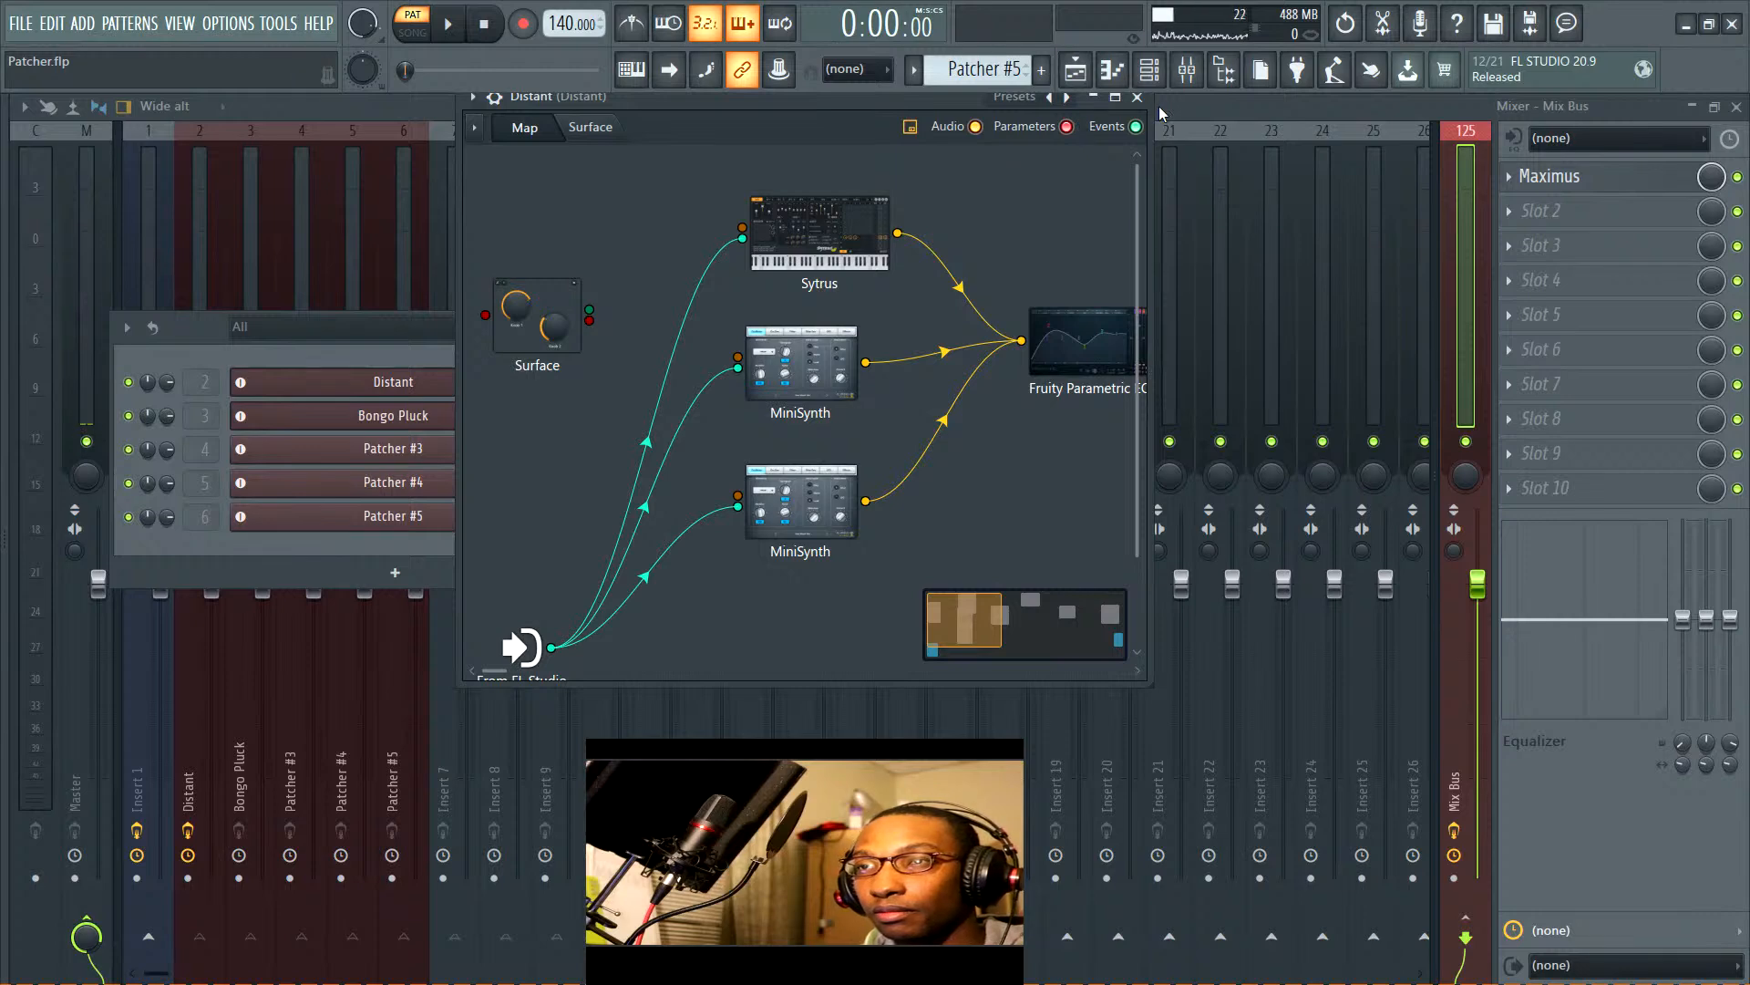
left_click(1137, 97)
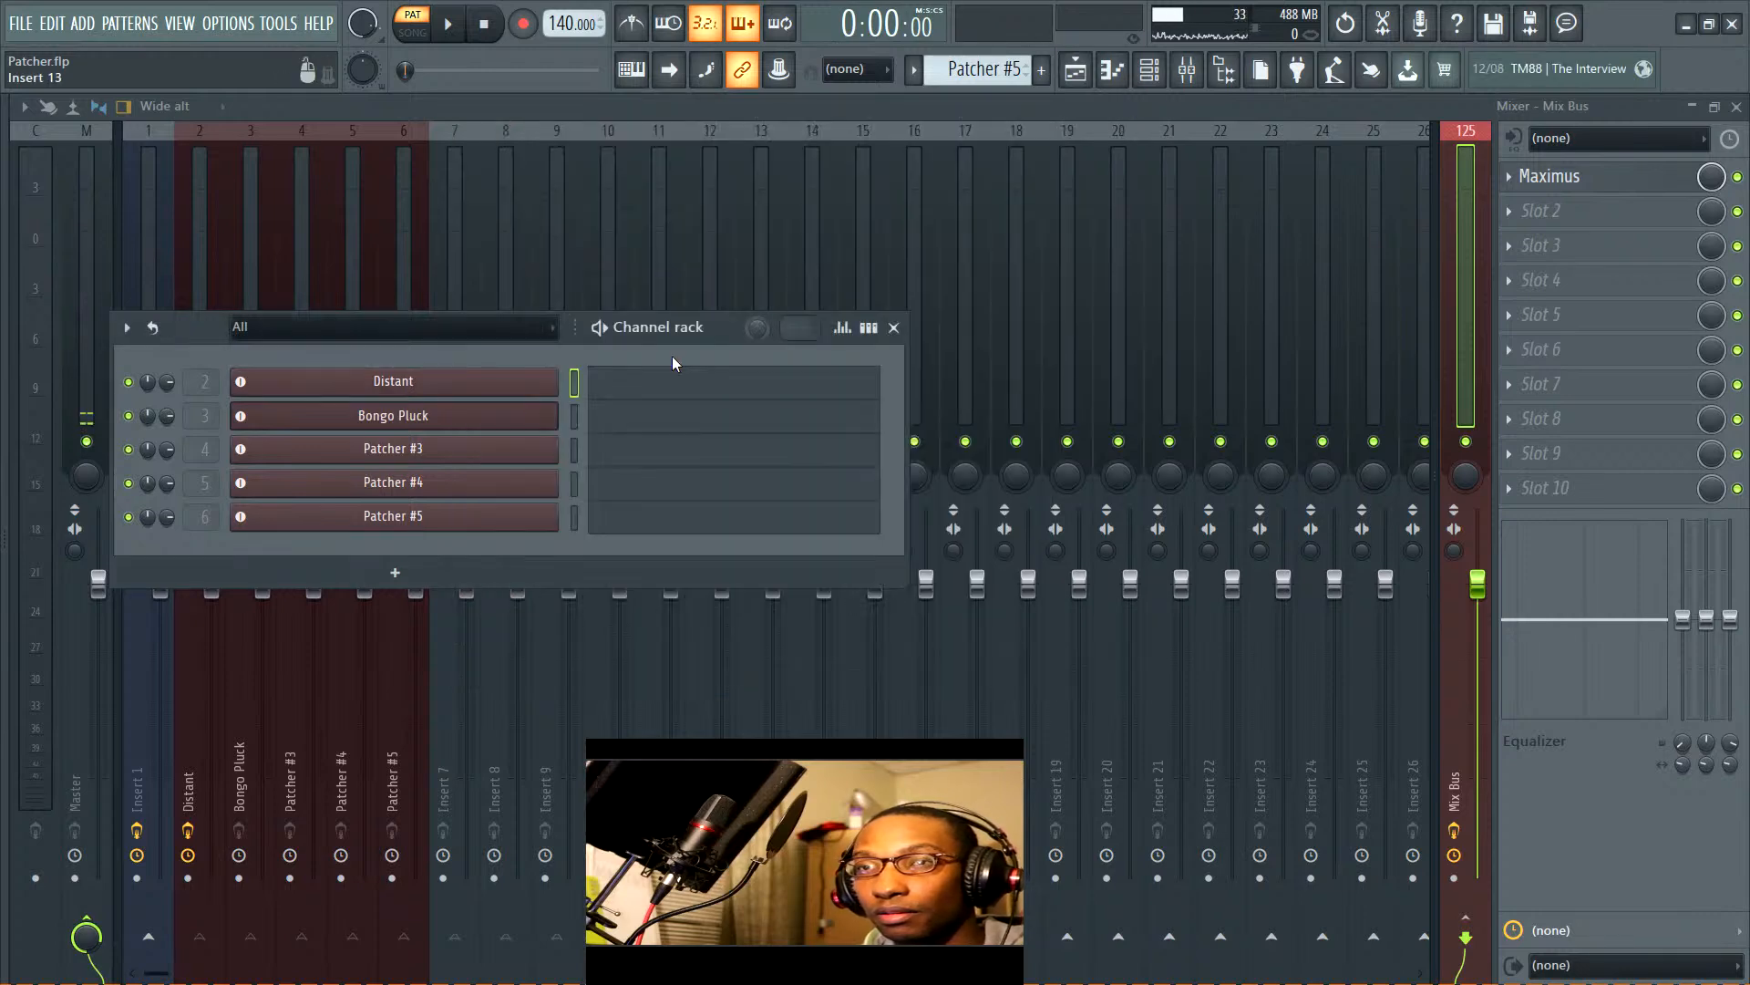
Reopen the Distant channel's Patcher, load the saved "Distant" preset, and close the plugin window
left_click(508, 381)
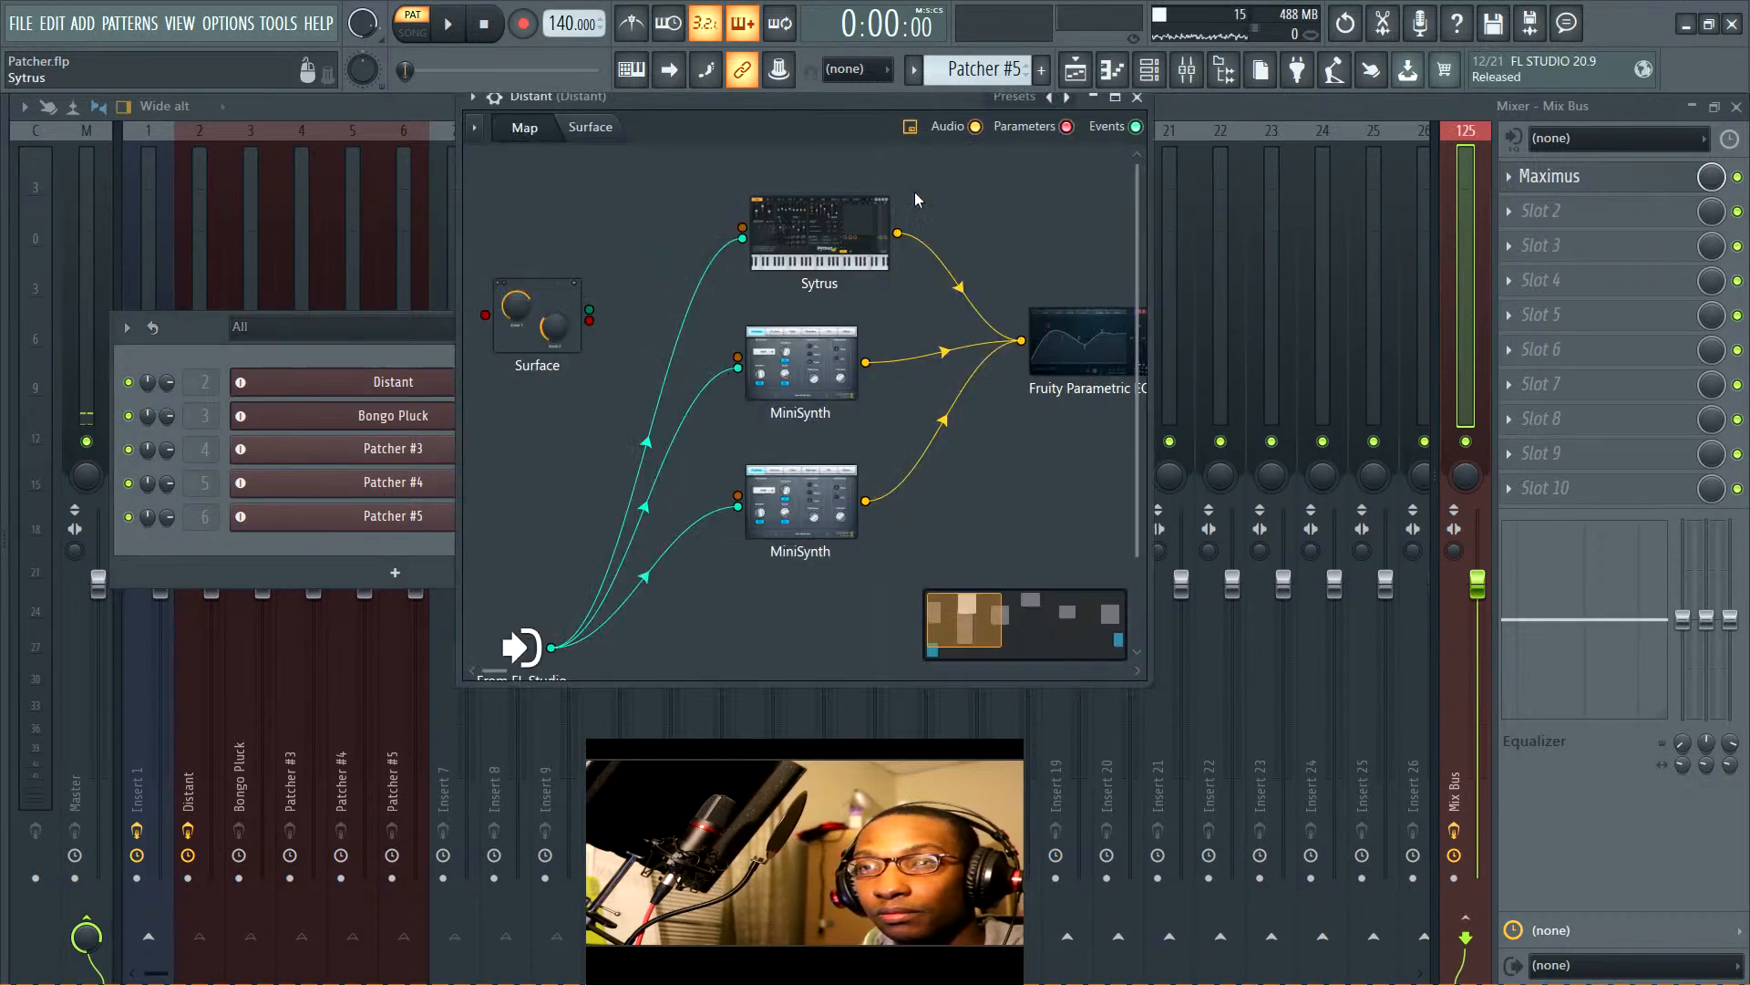
right_click(1073, 99)
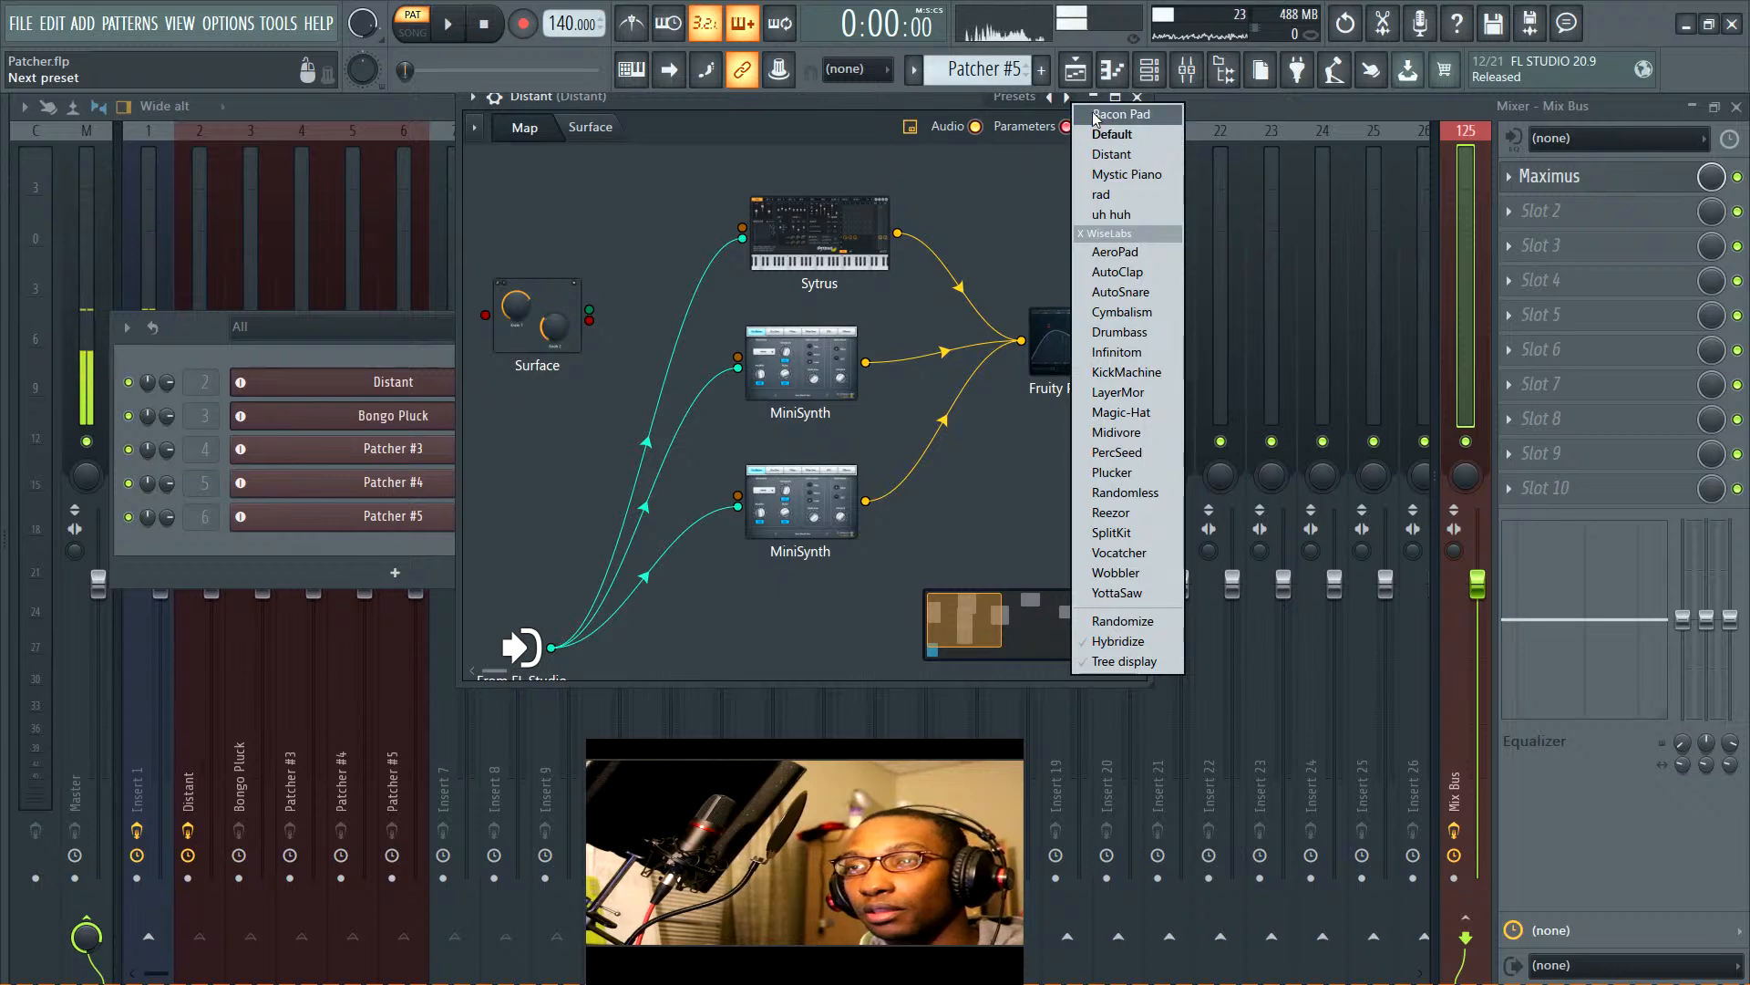
left_click(1114, 156)
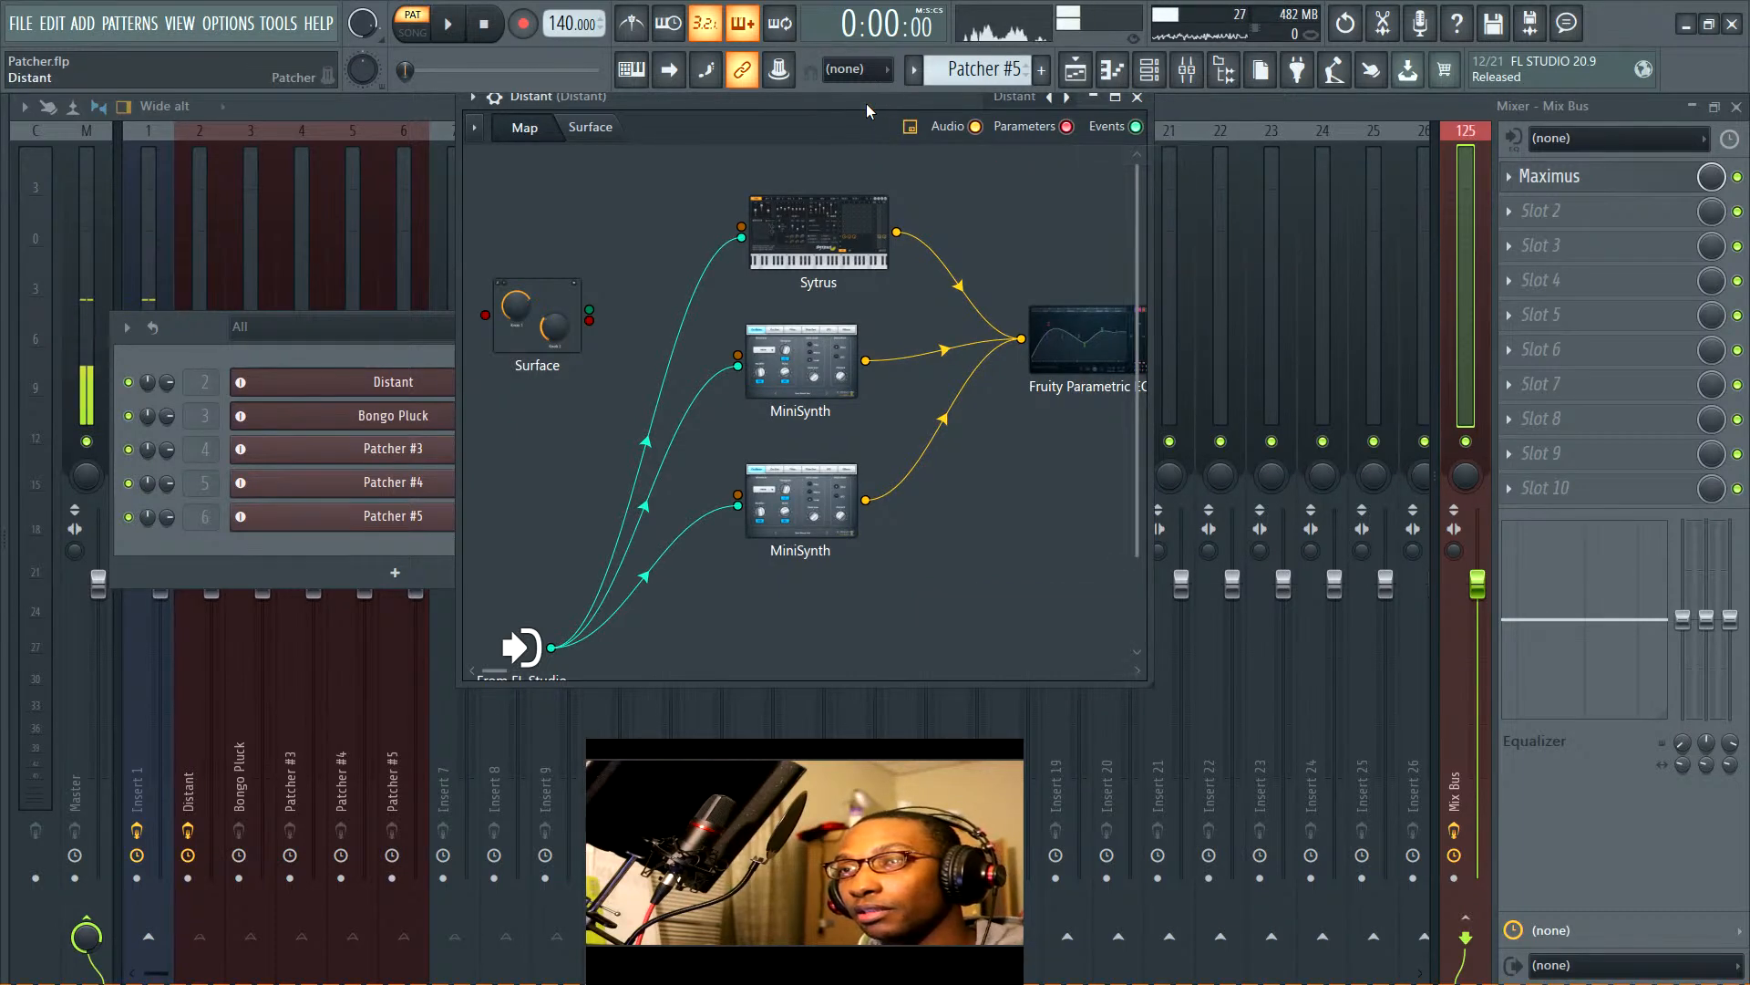
left_click_drag(867, 102, 815, 264)
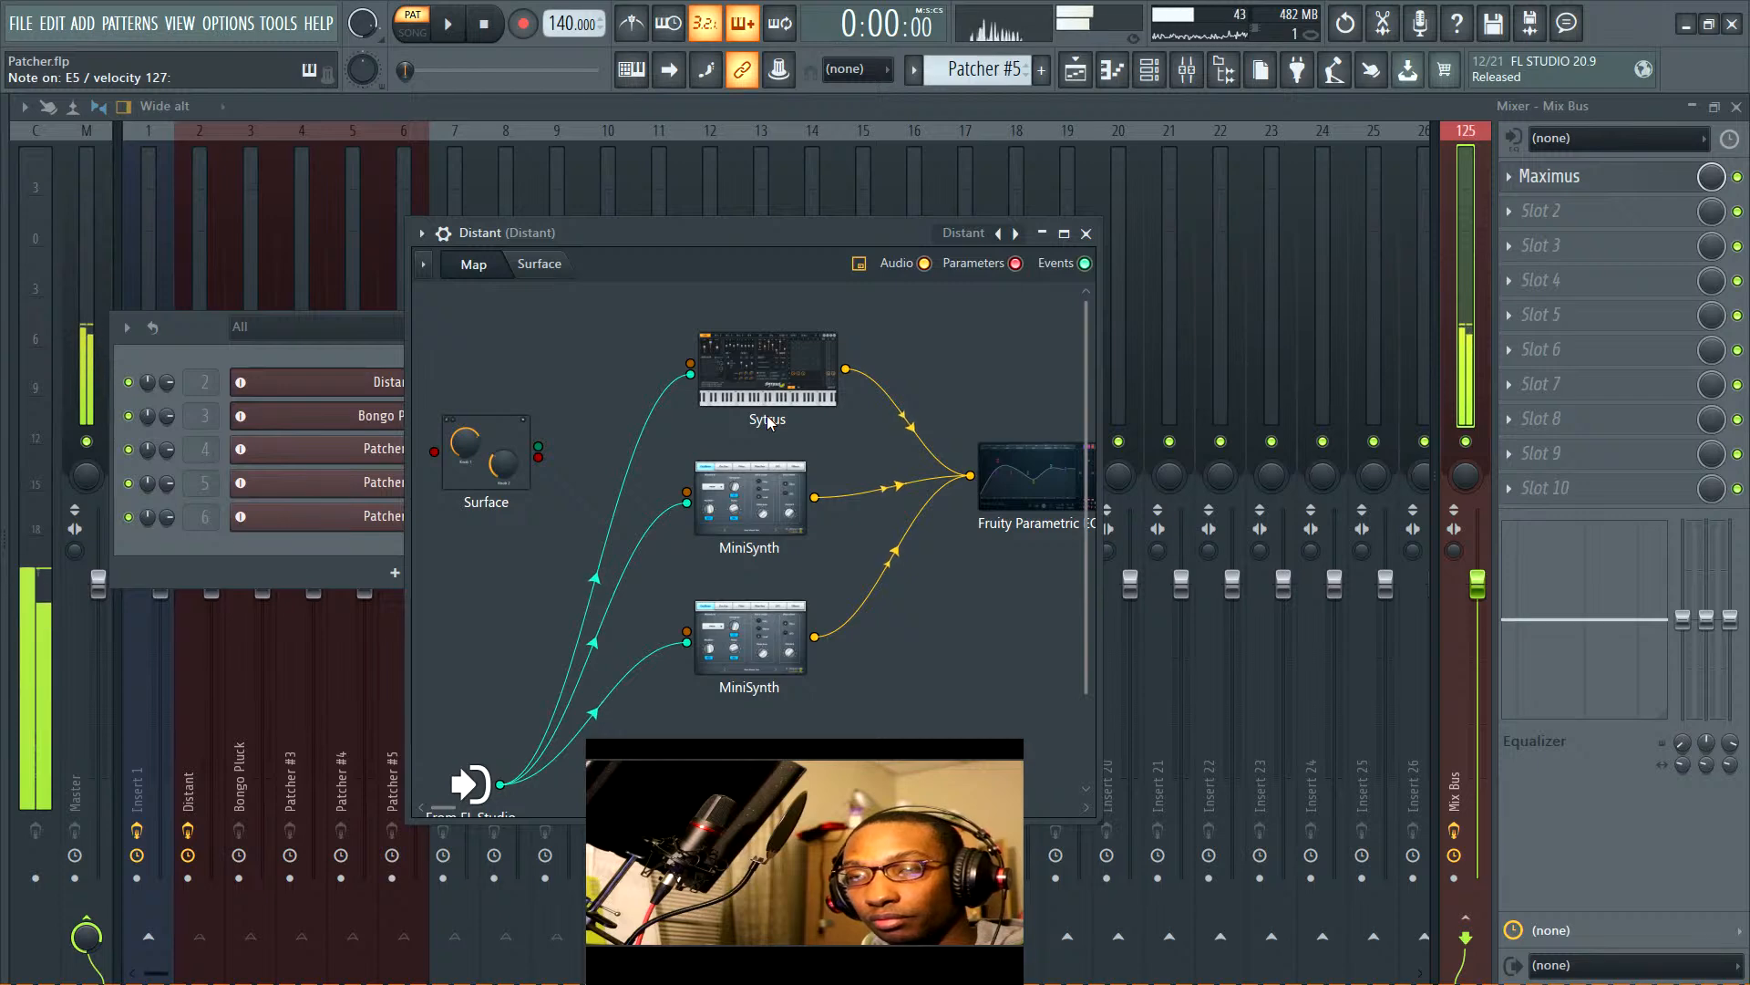
left_click(1086, 233)
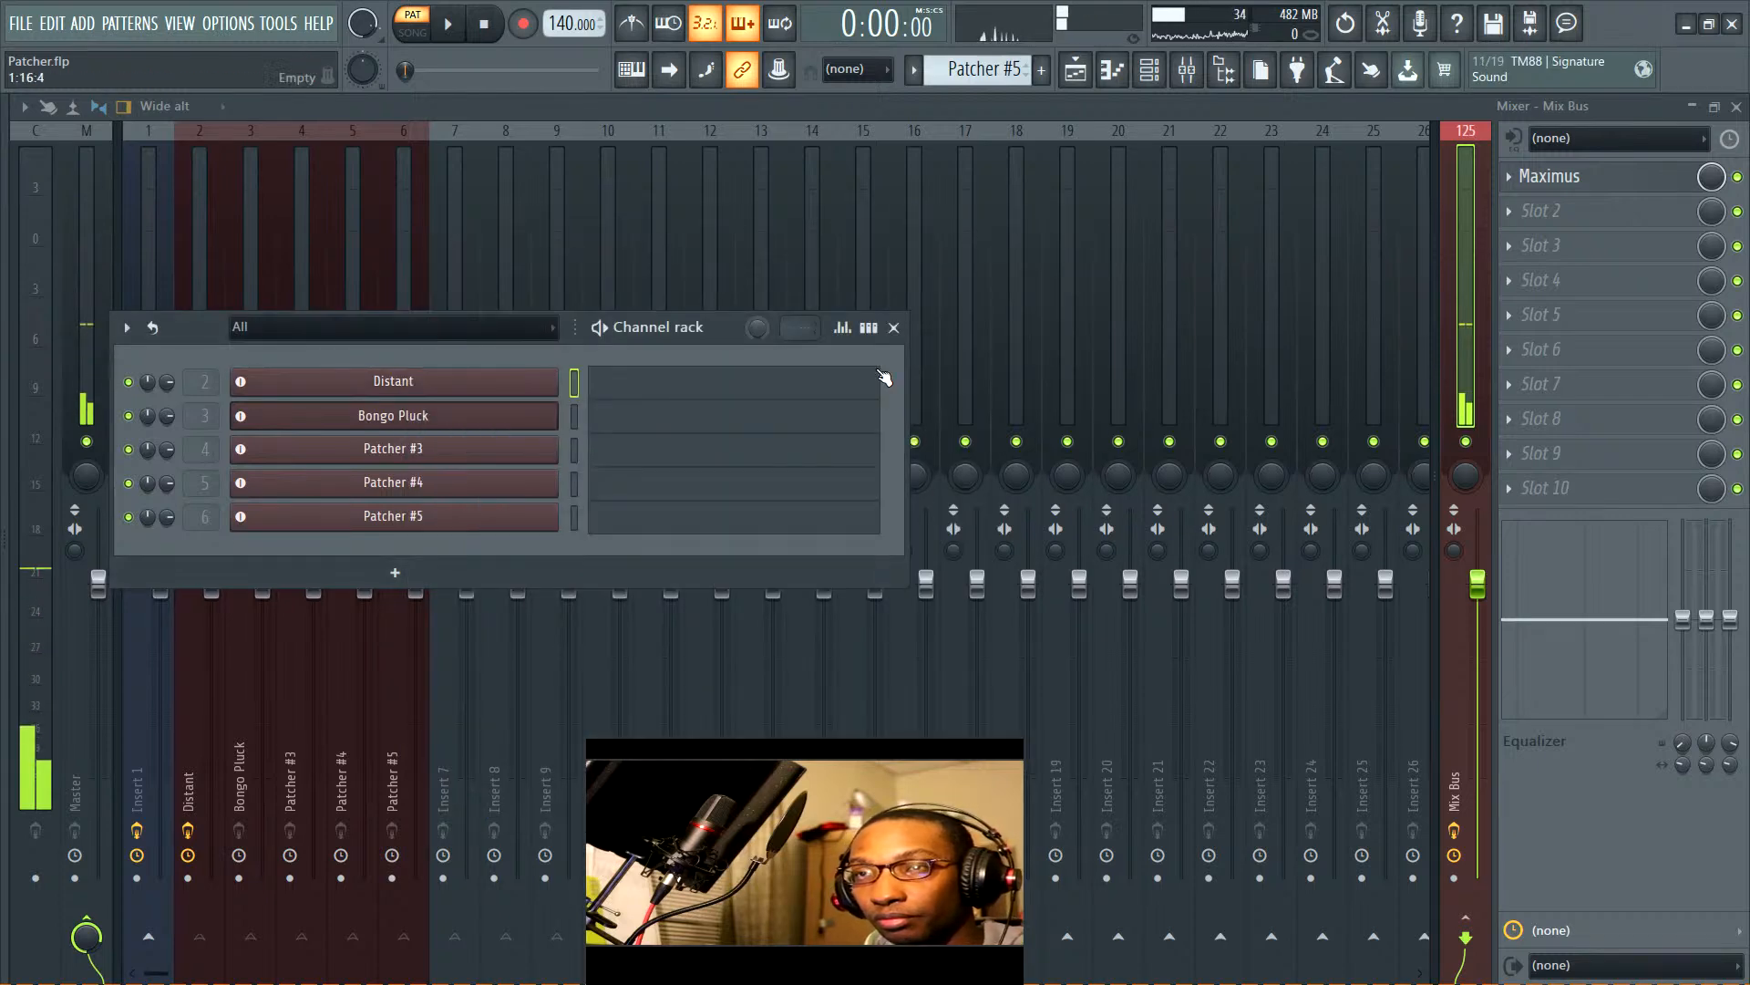
Close the channel rack and mixer, and open the piano roll for the Distant channel
left_click(894, 328)
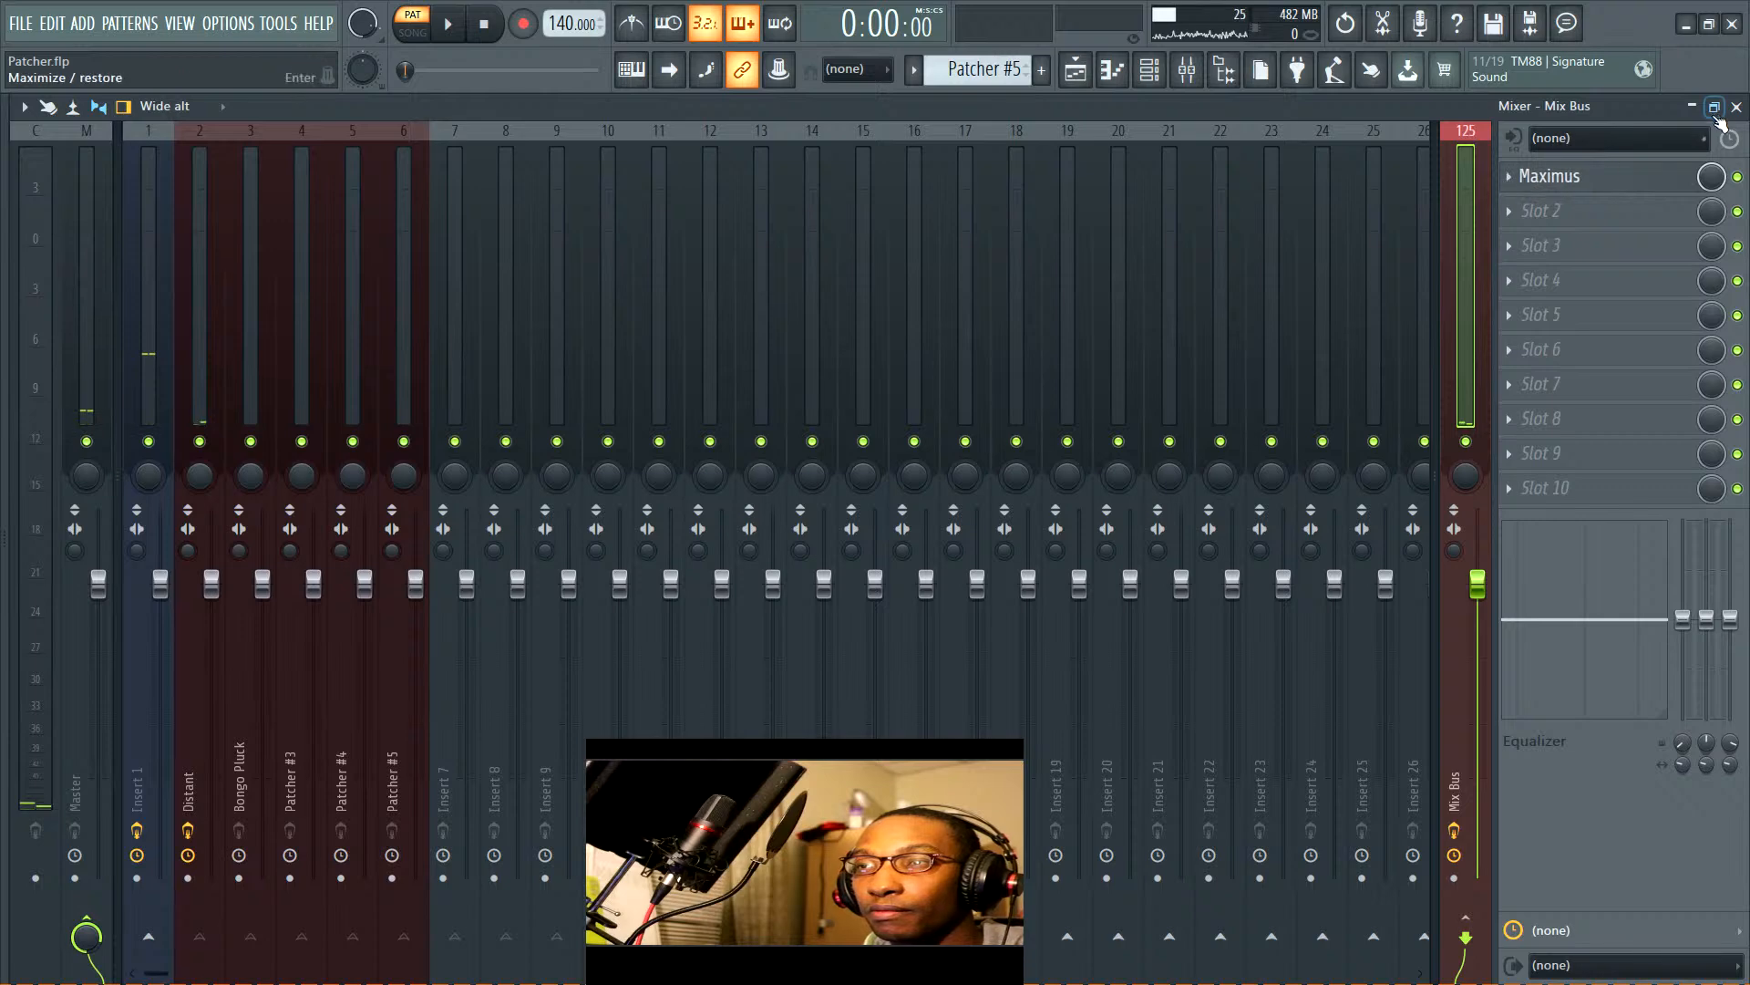
left_click(1737, 107)
left_click(1111, 80)
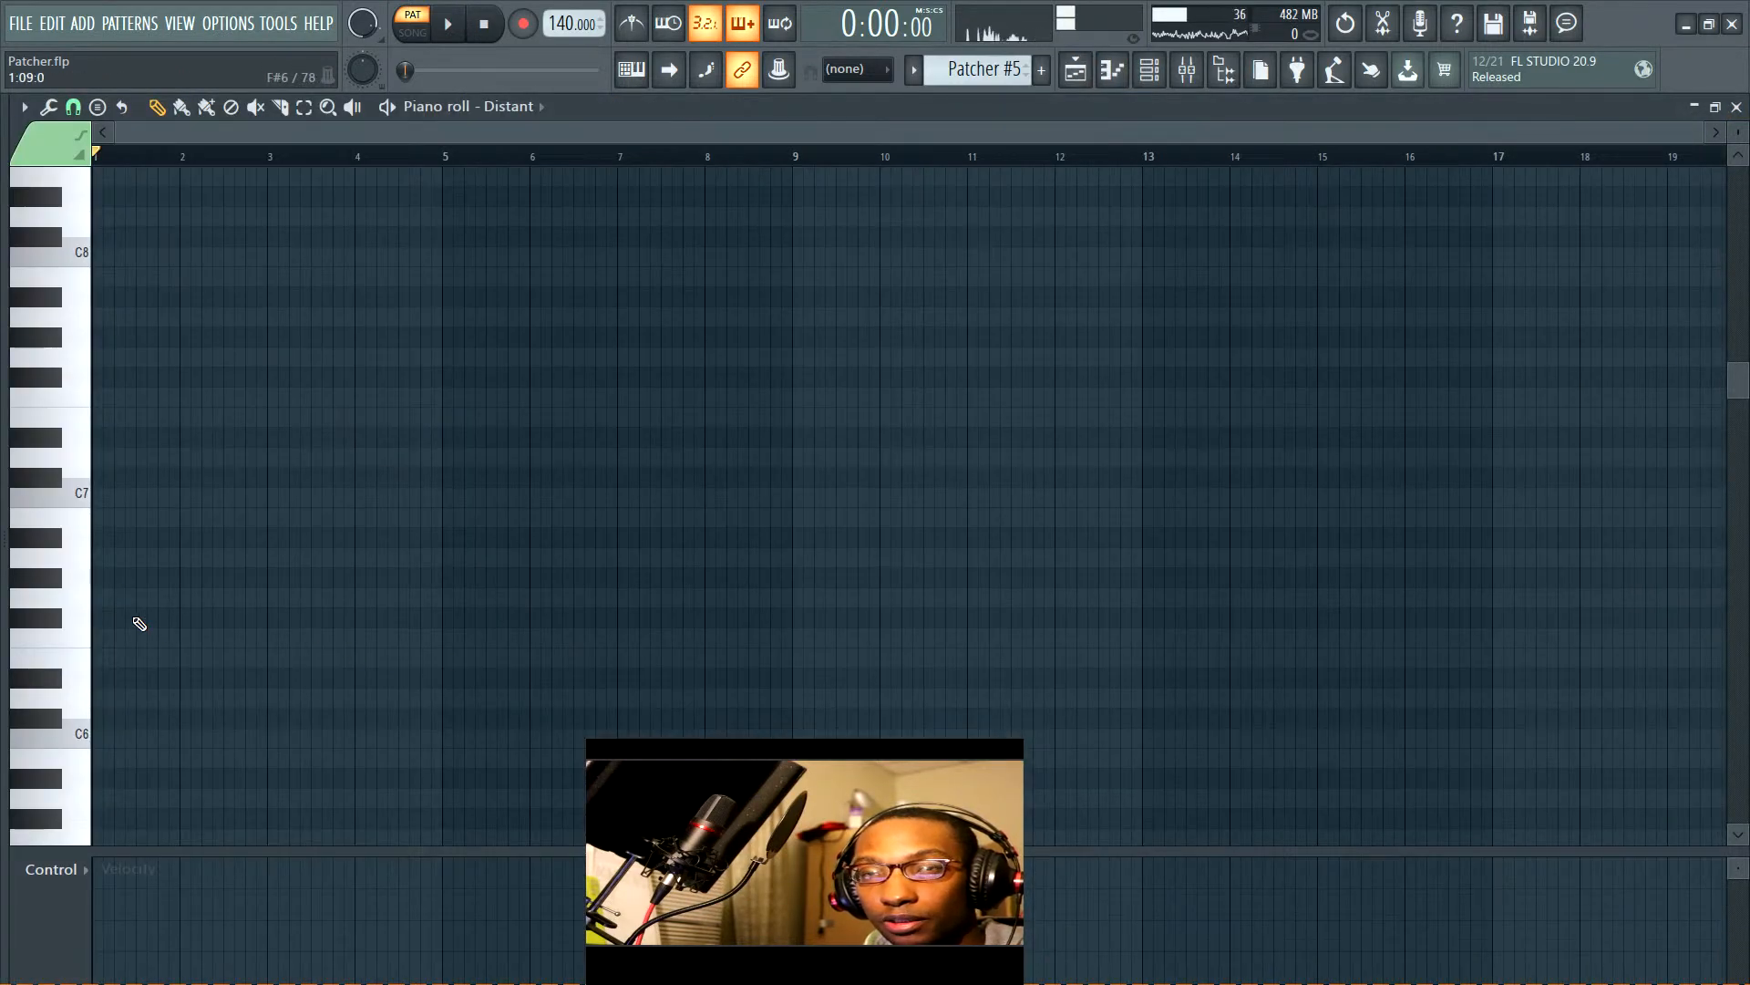
Audition keys on the piano roll keyboard and draw a C5 note from bar 1 lasting two bars
left_click(83, 503)
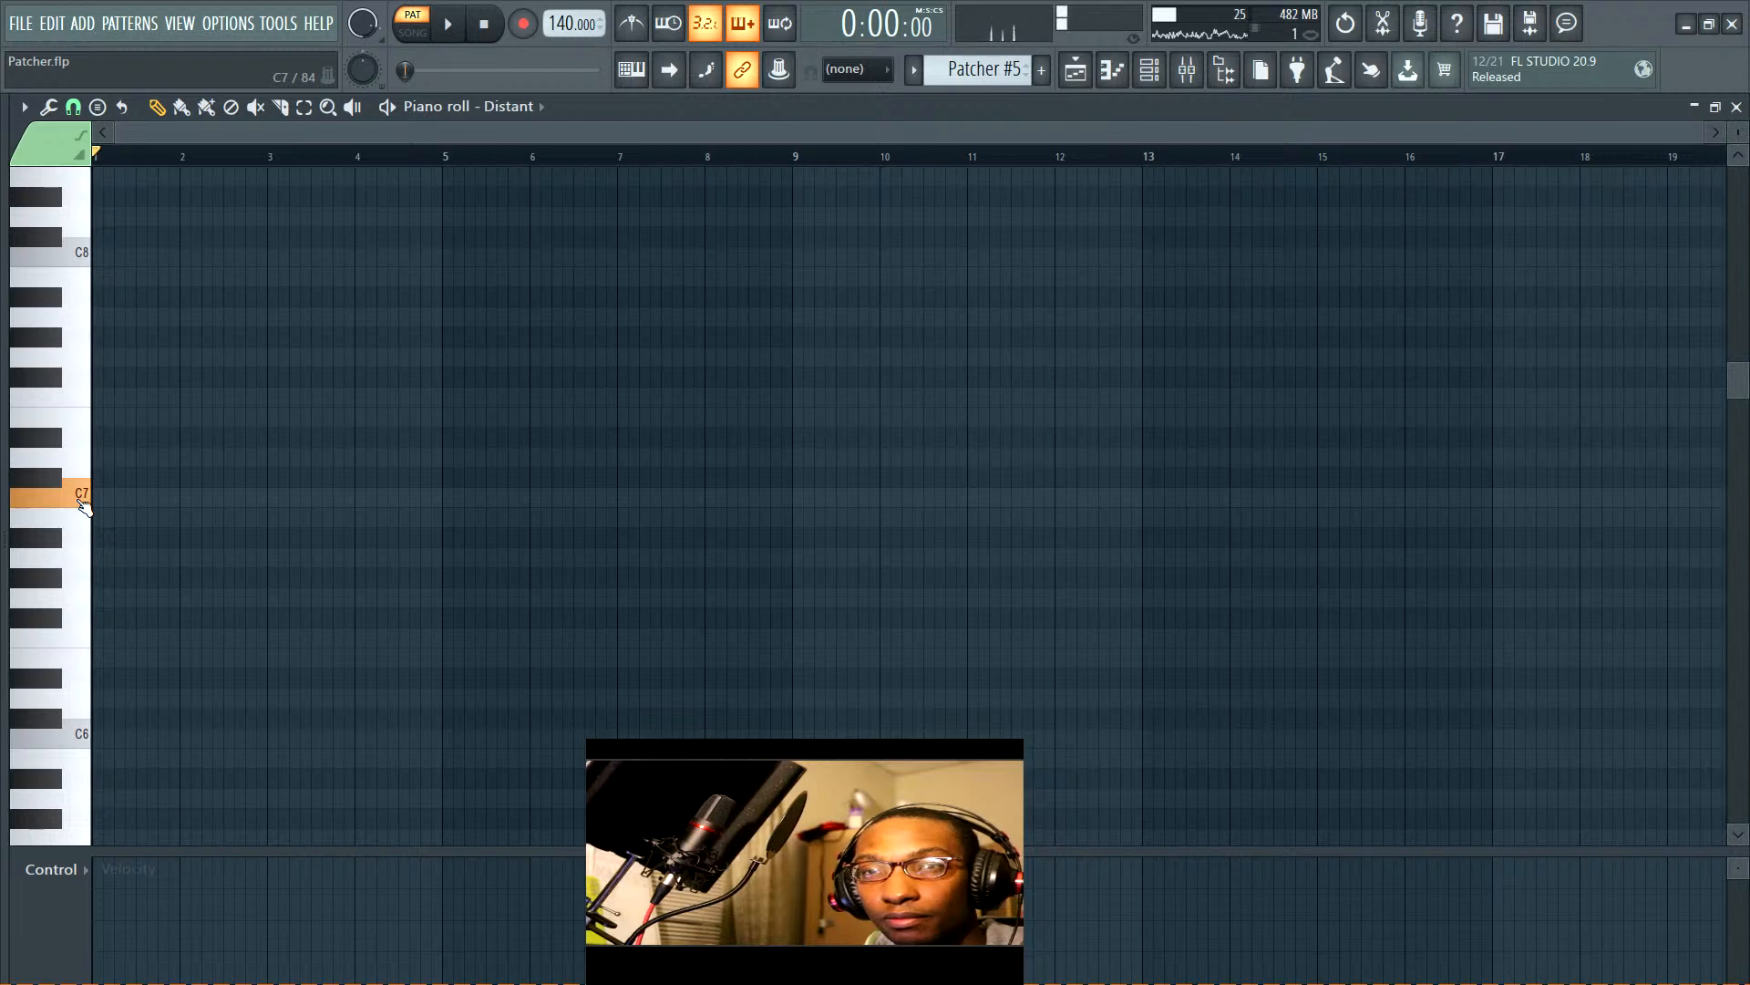
scroll(160, 630, "down", 4)
left_click(73, 677)
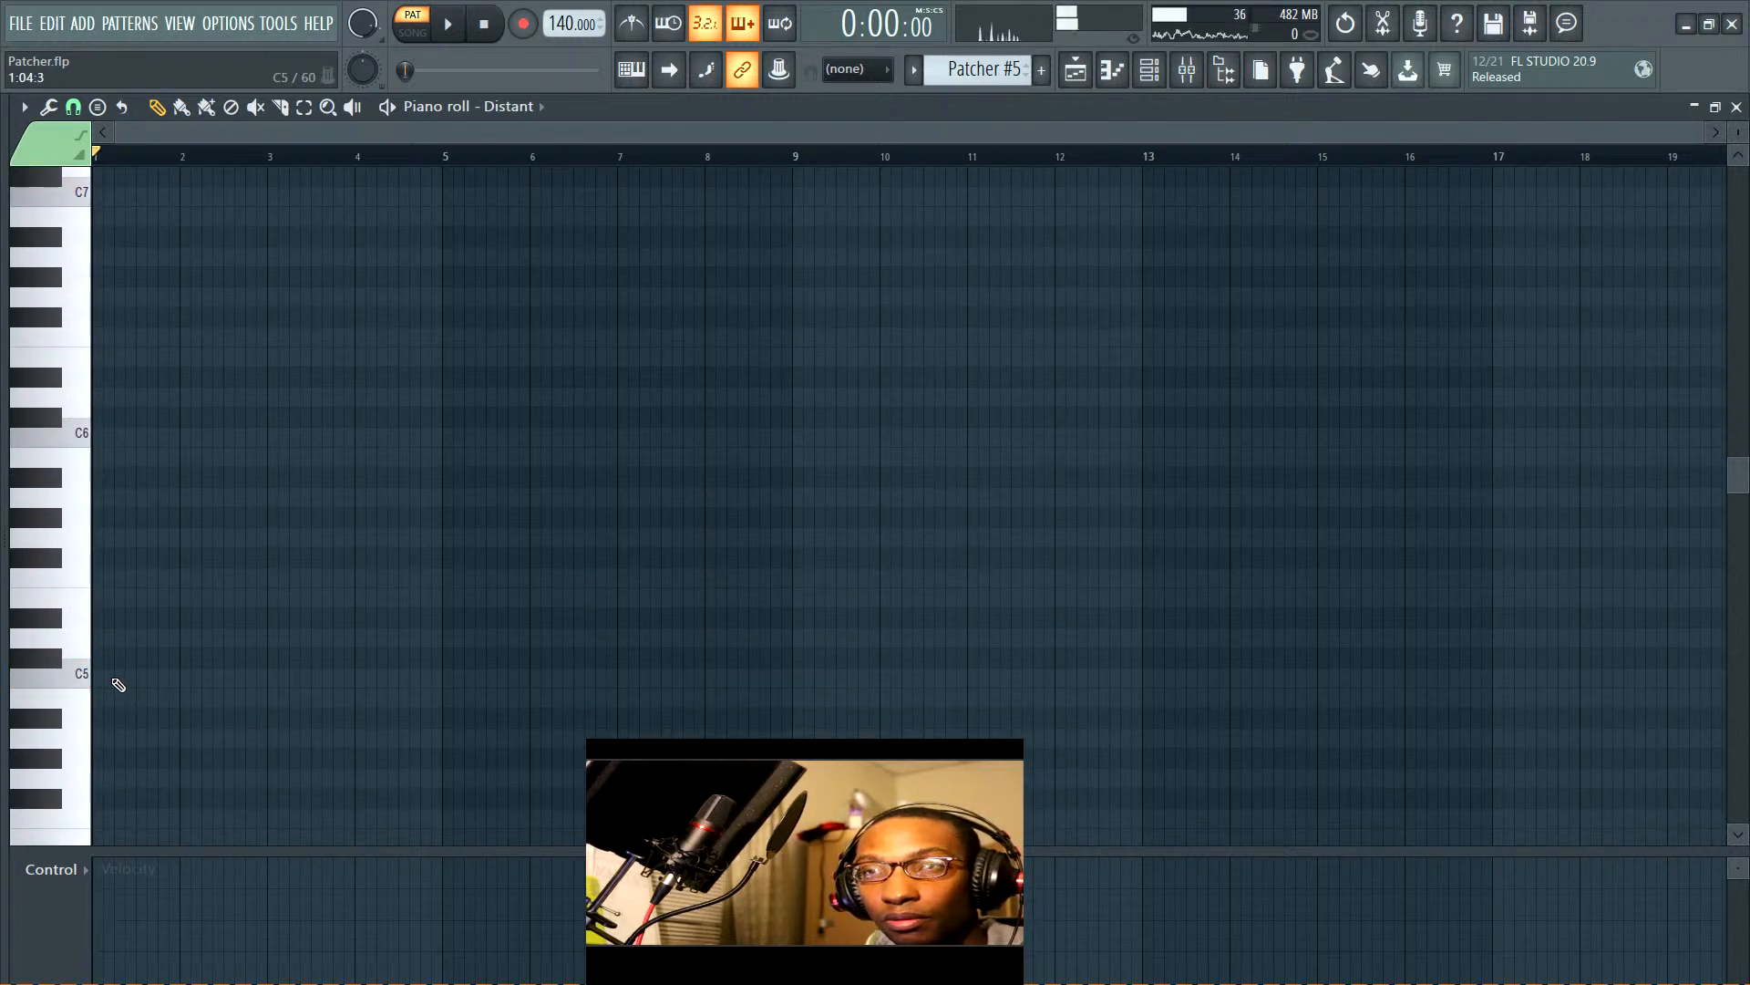
left_click(104, 675)
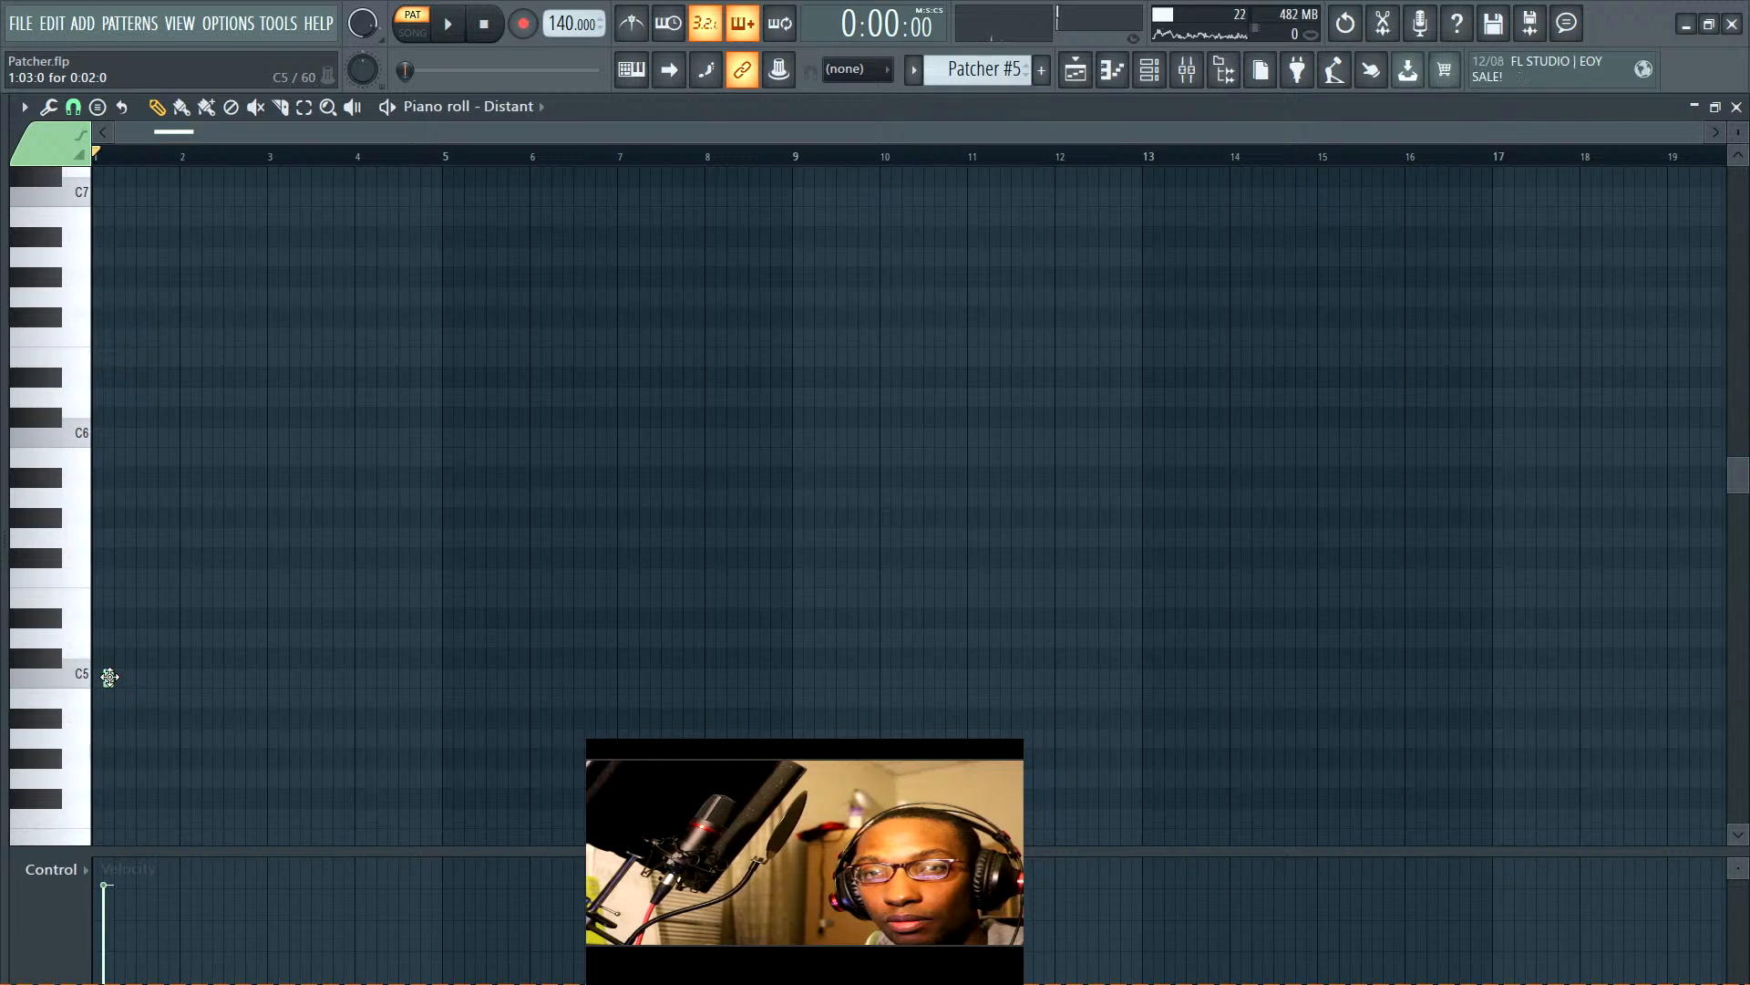
left_click_drag(109, 676, 243, 670)
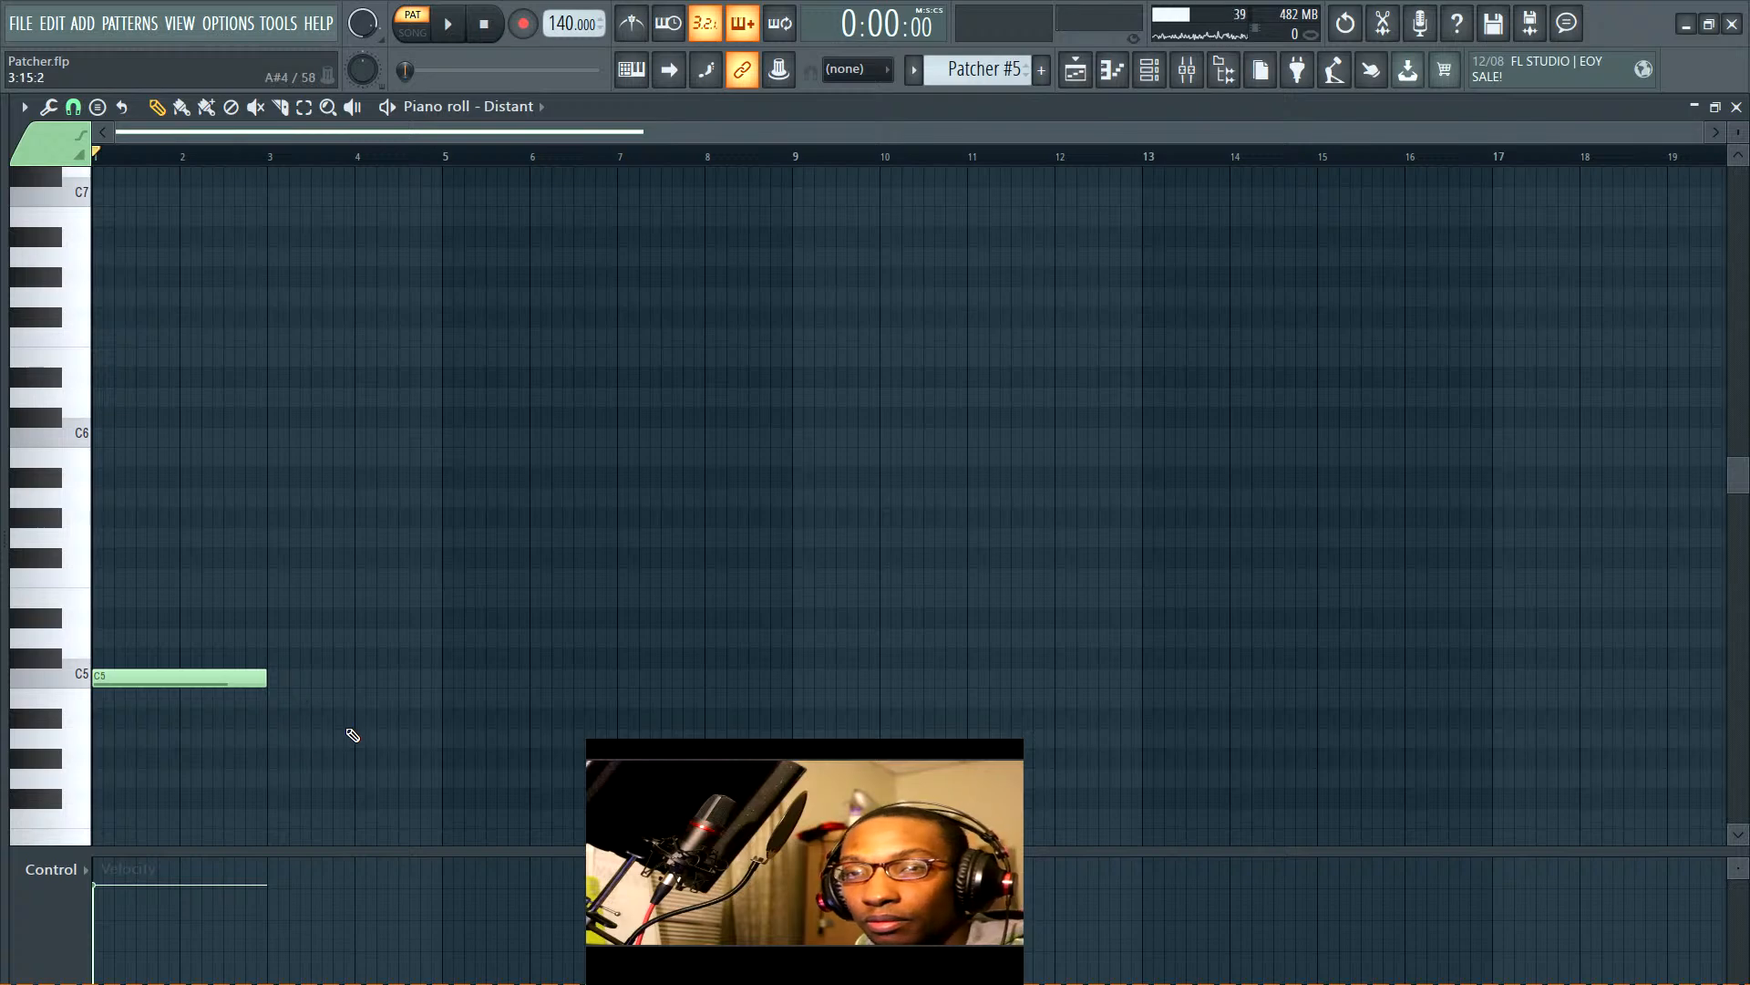
Set the piano roll snap to Bar and add two-bar notes at E5 on bar 3 and G5 on bar 5
scroll(377, 581, "down", 3)
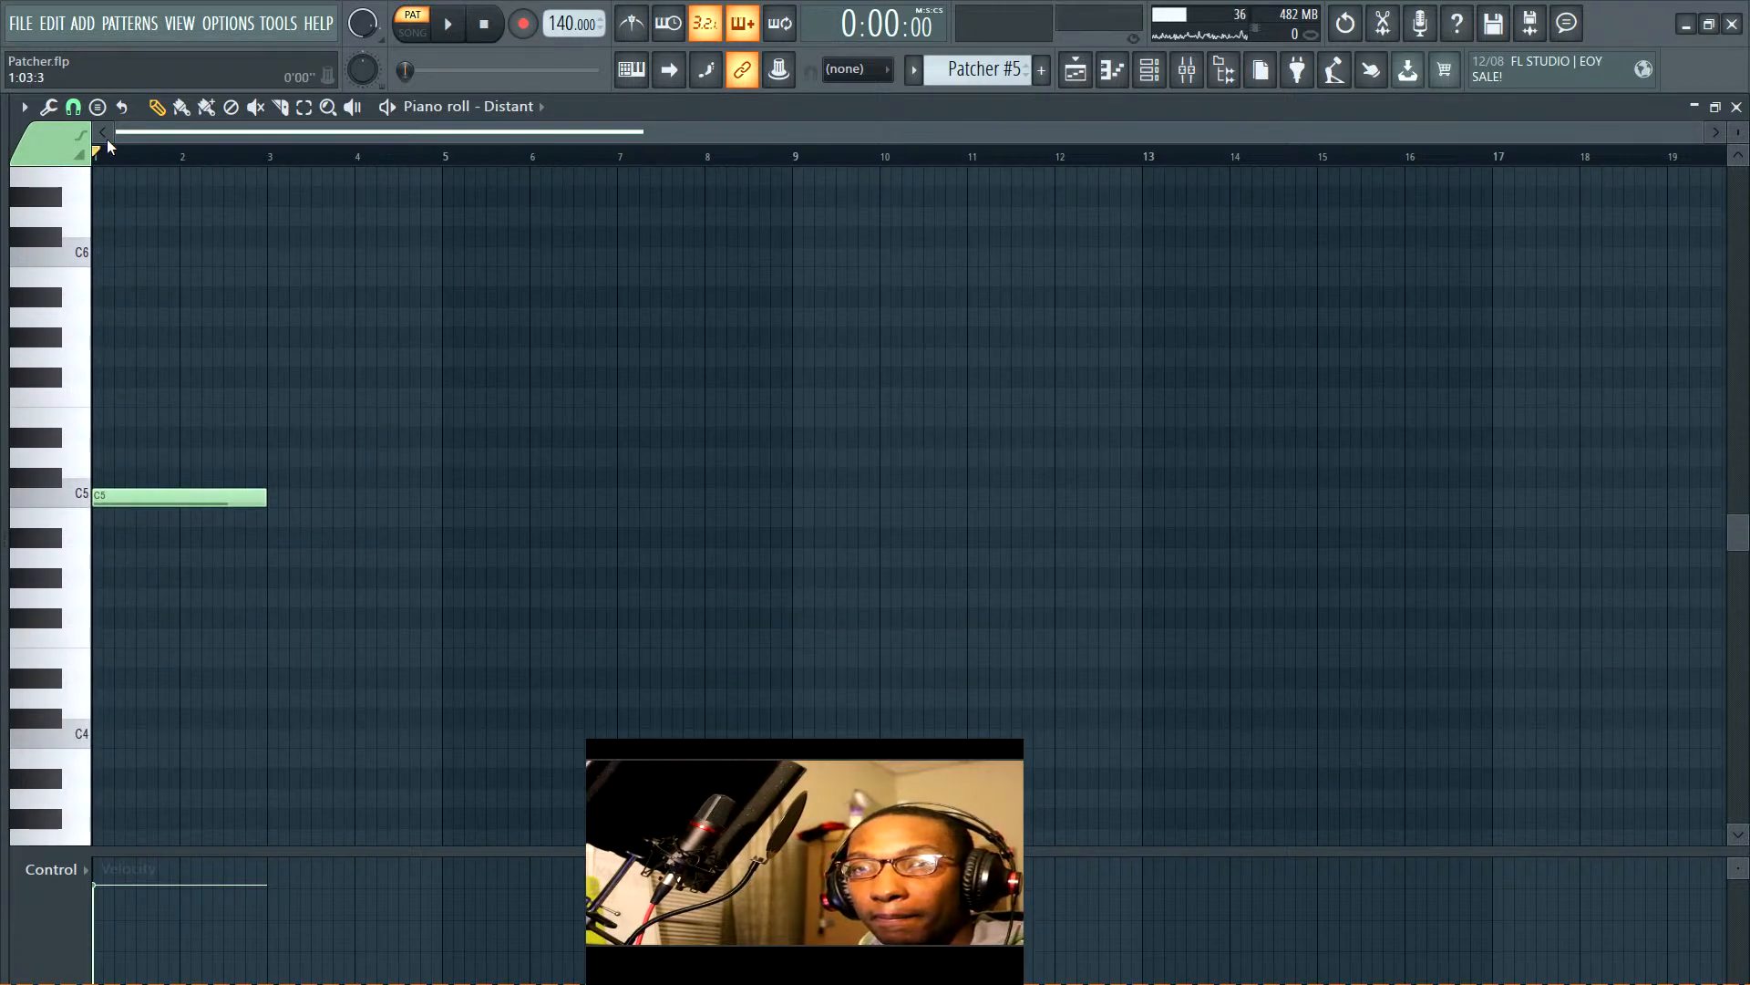
left_click(72, 107)
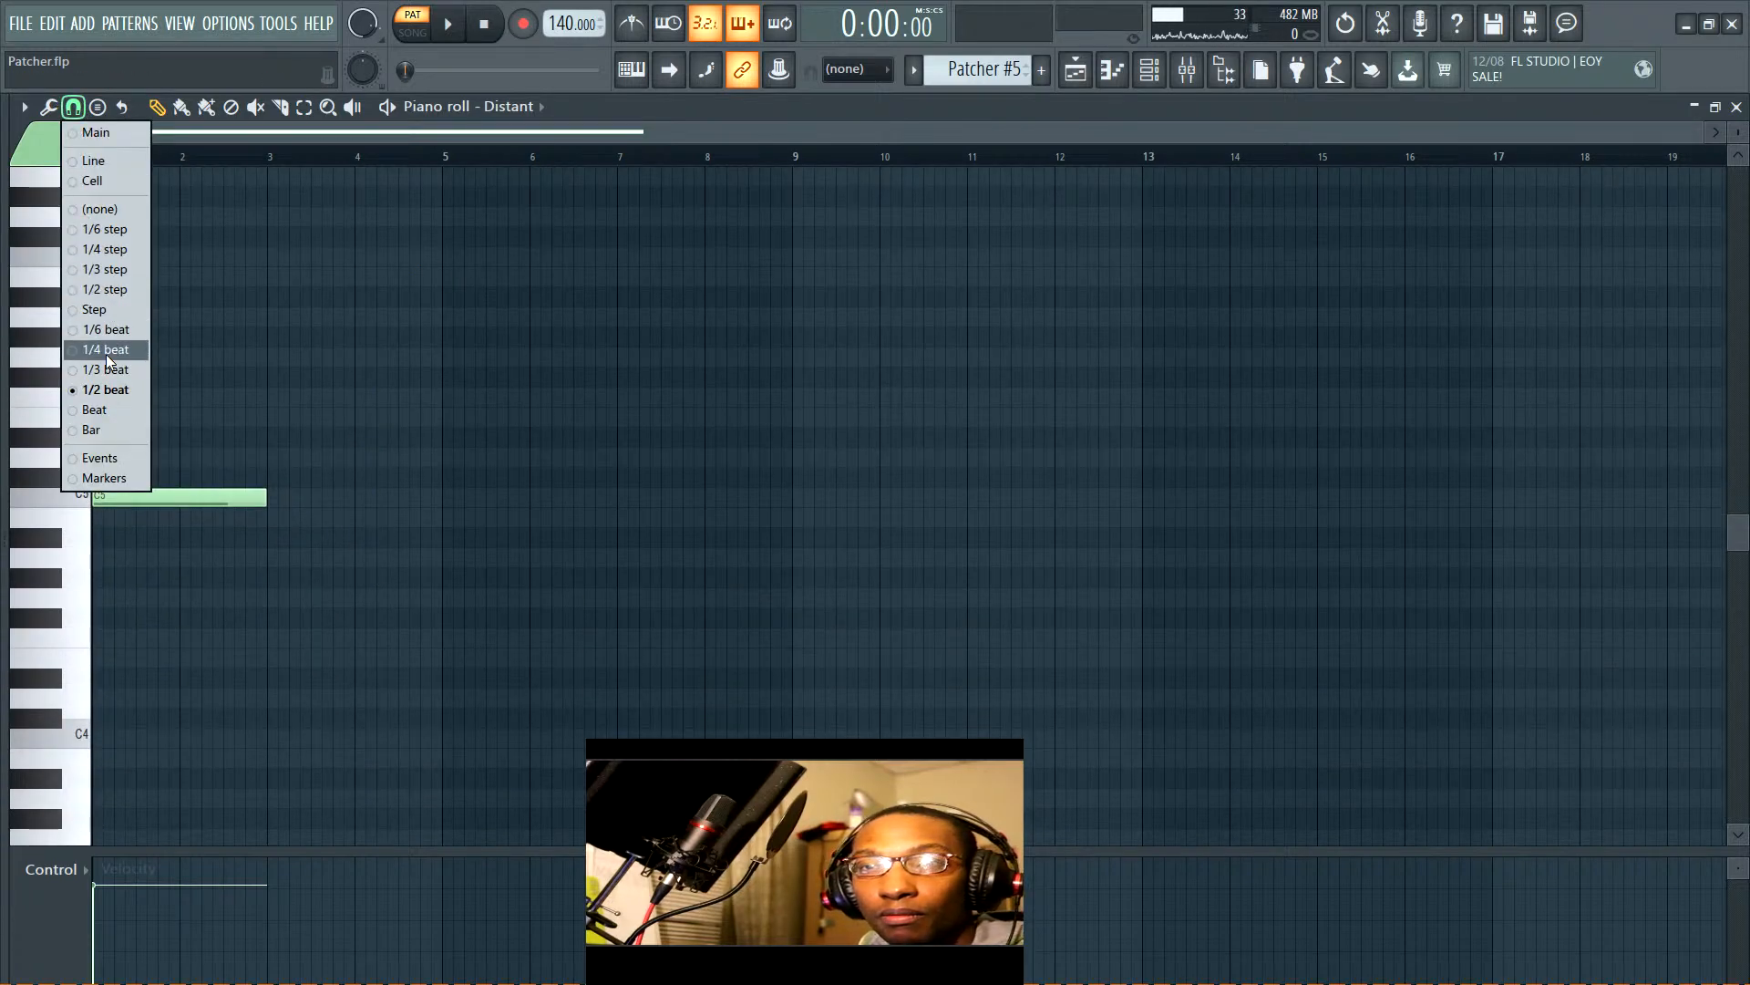
left_click(93, 430)
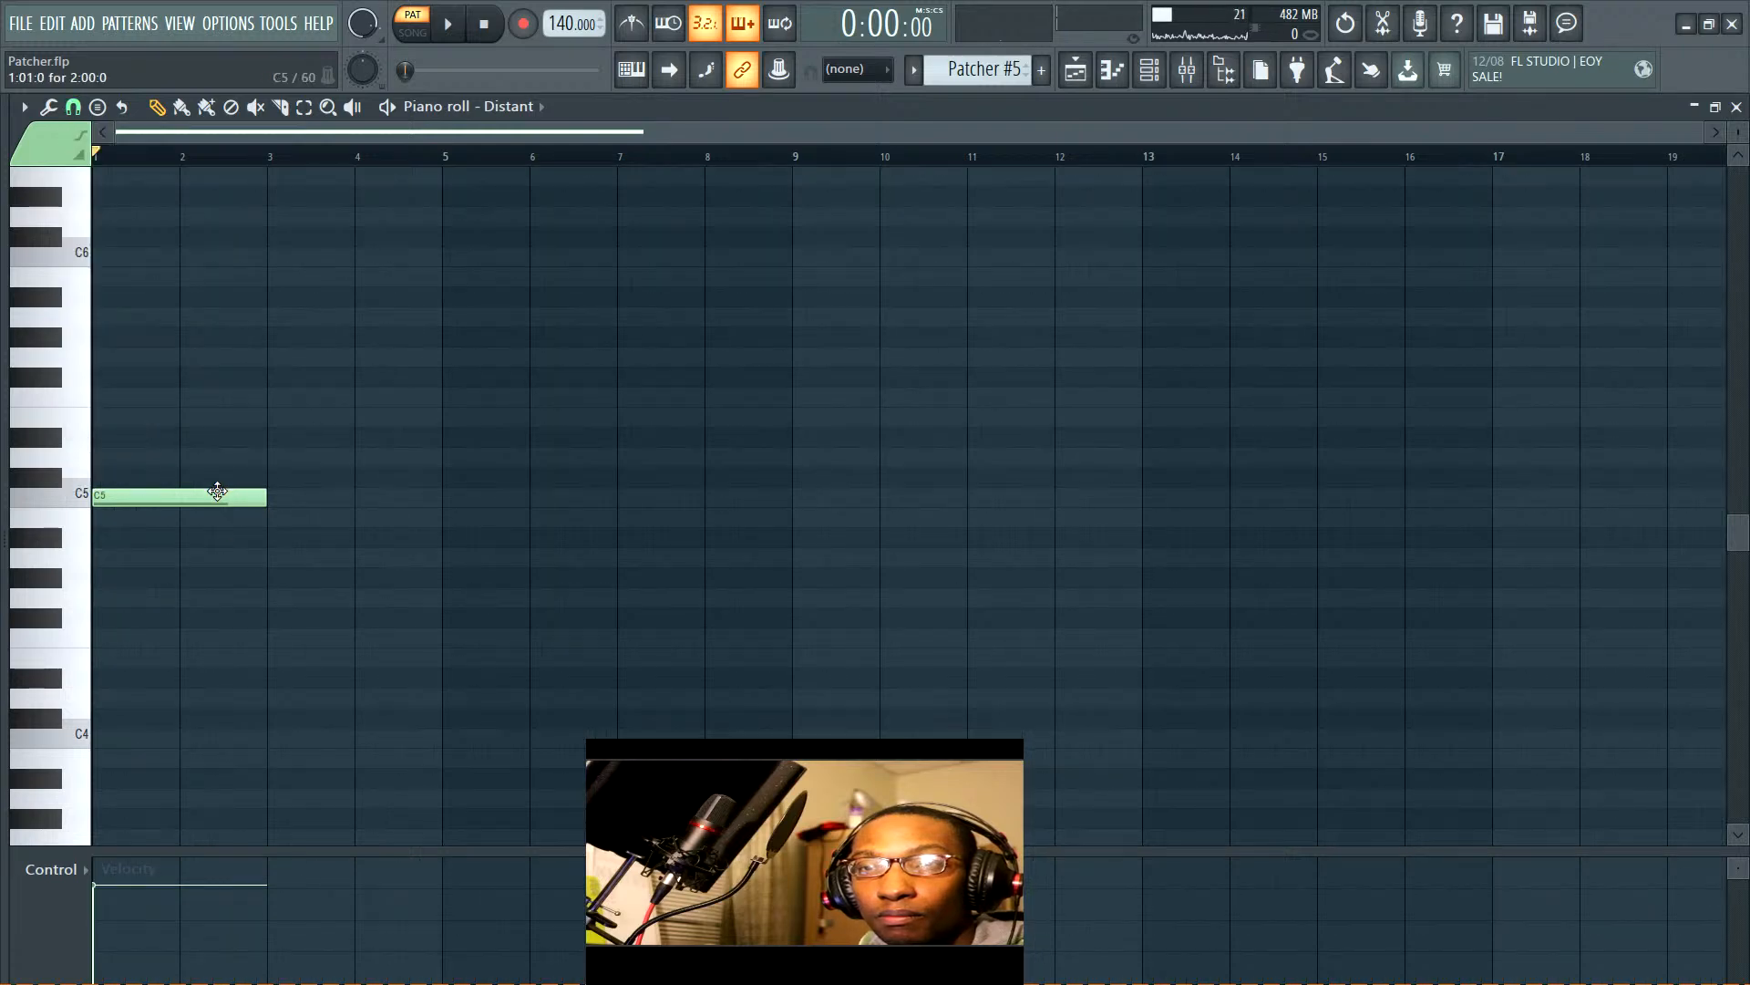
left_click(273, 418)
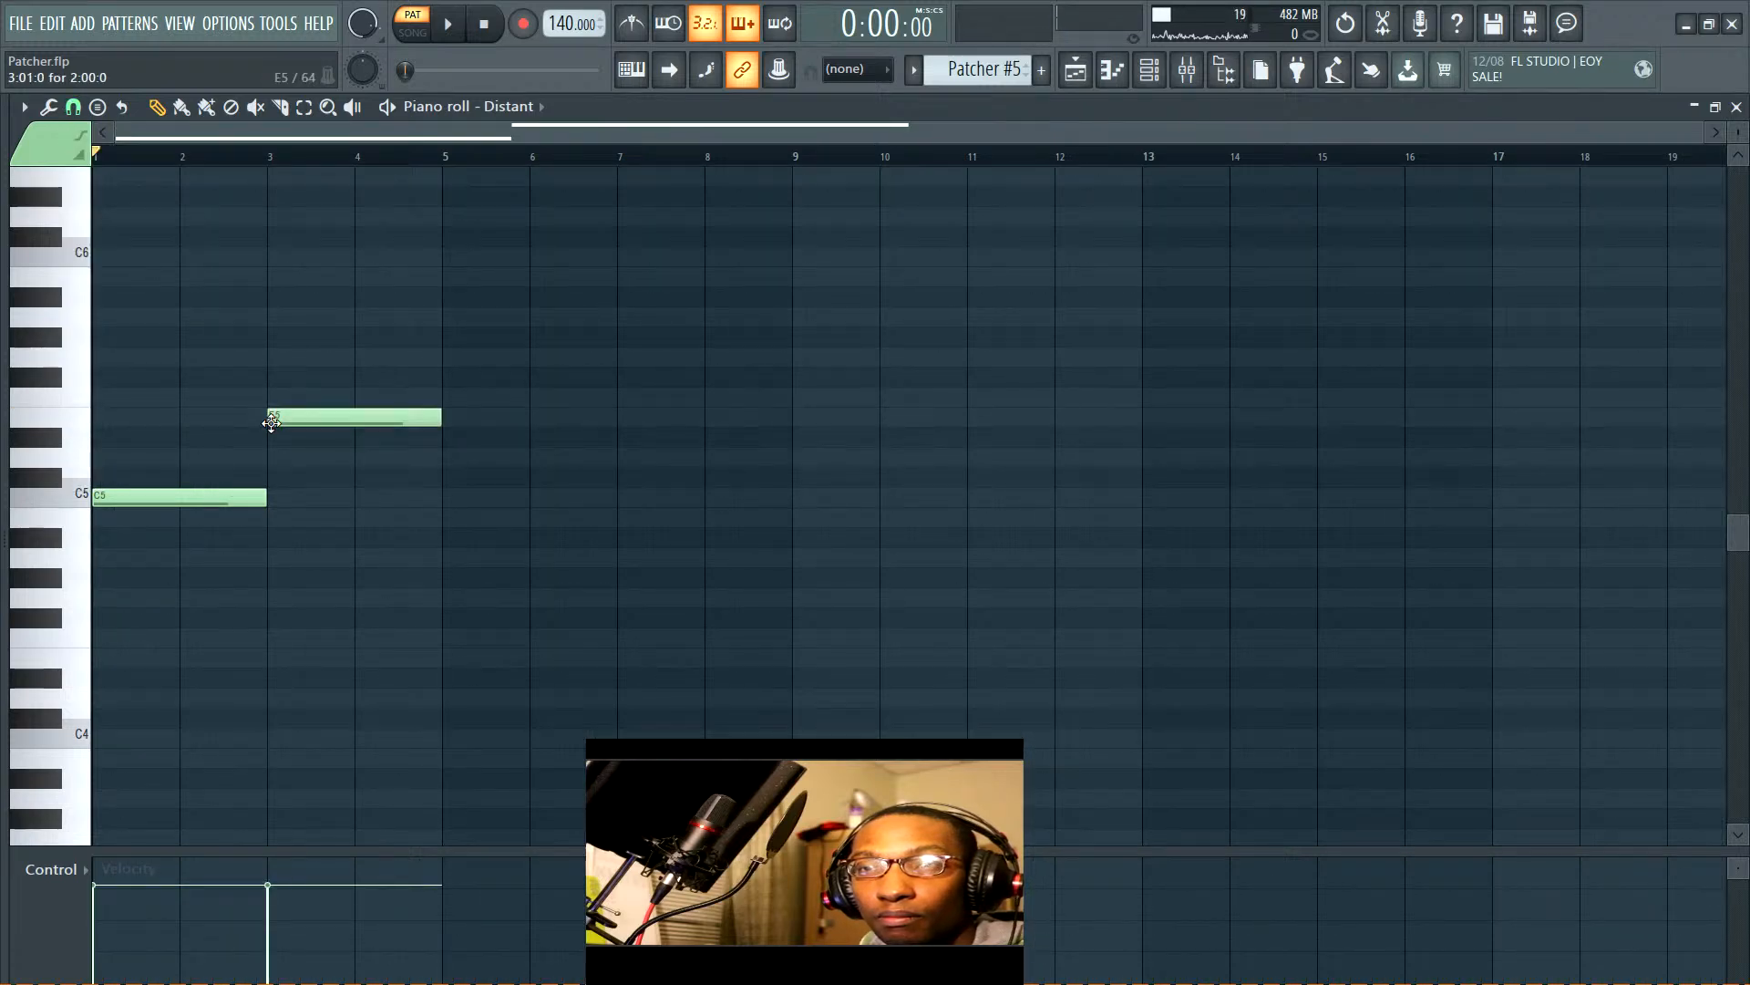
left_click(448, 354)
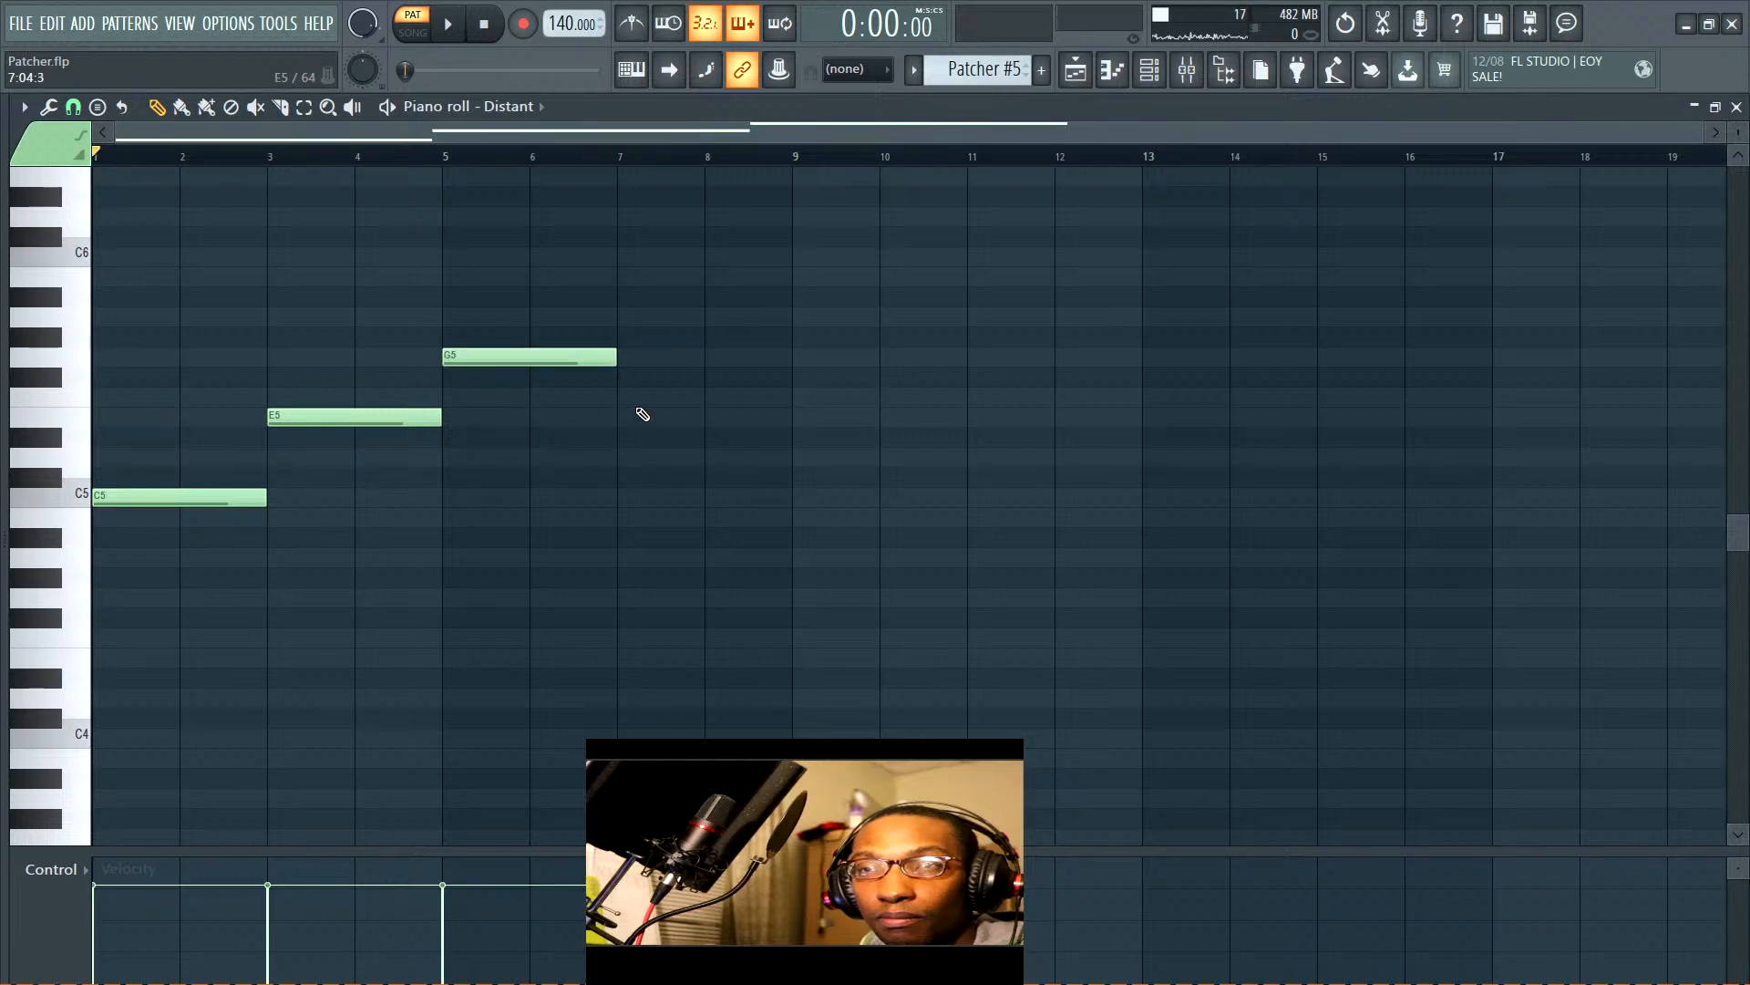
Audition candidate keys, add a two-bar B4 note at bar 7, and briefly play back the melody
left_click(80, 396)
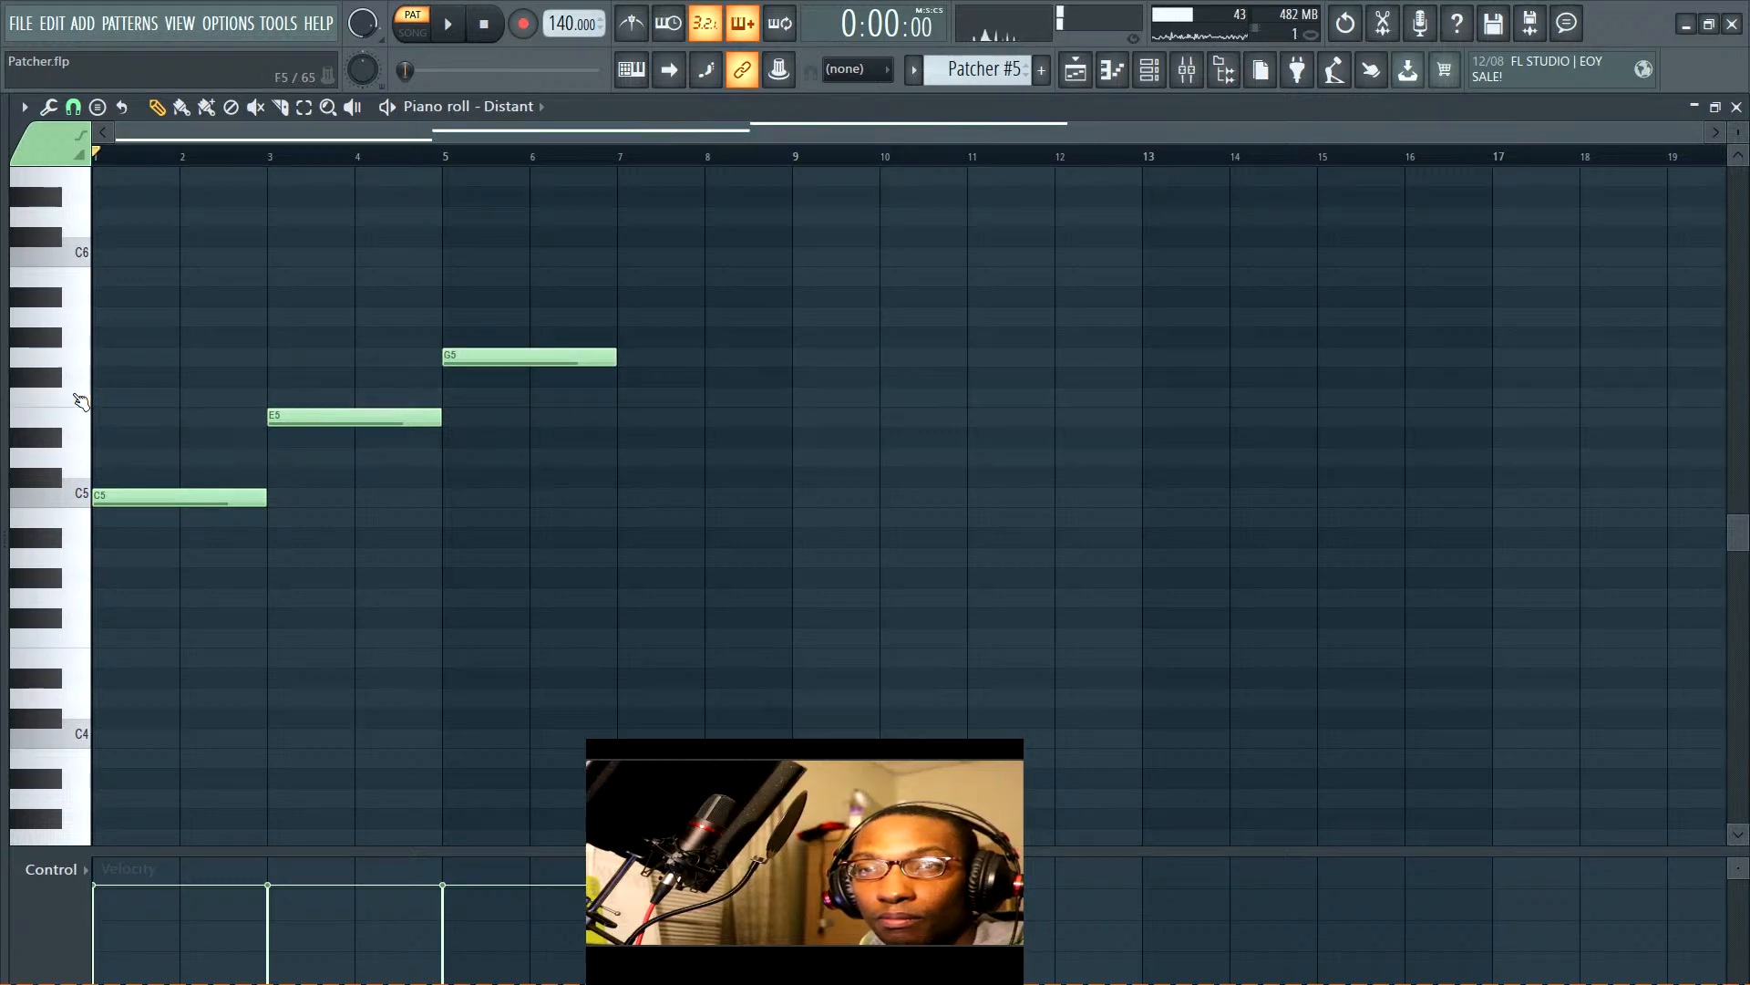
left_click(87, 428)
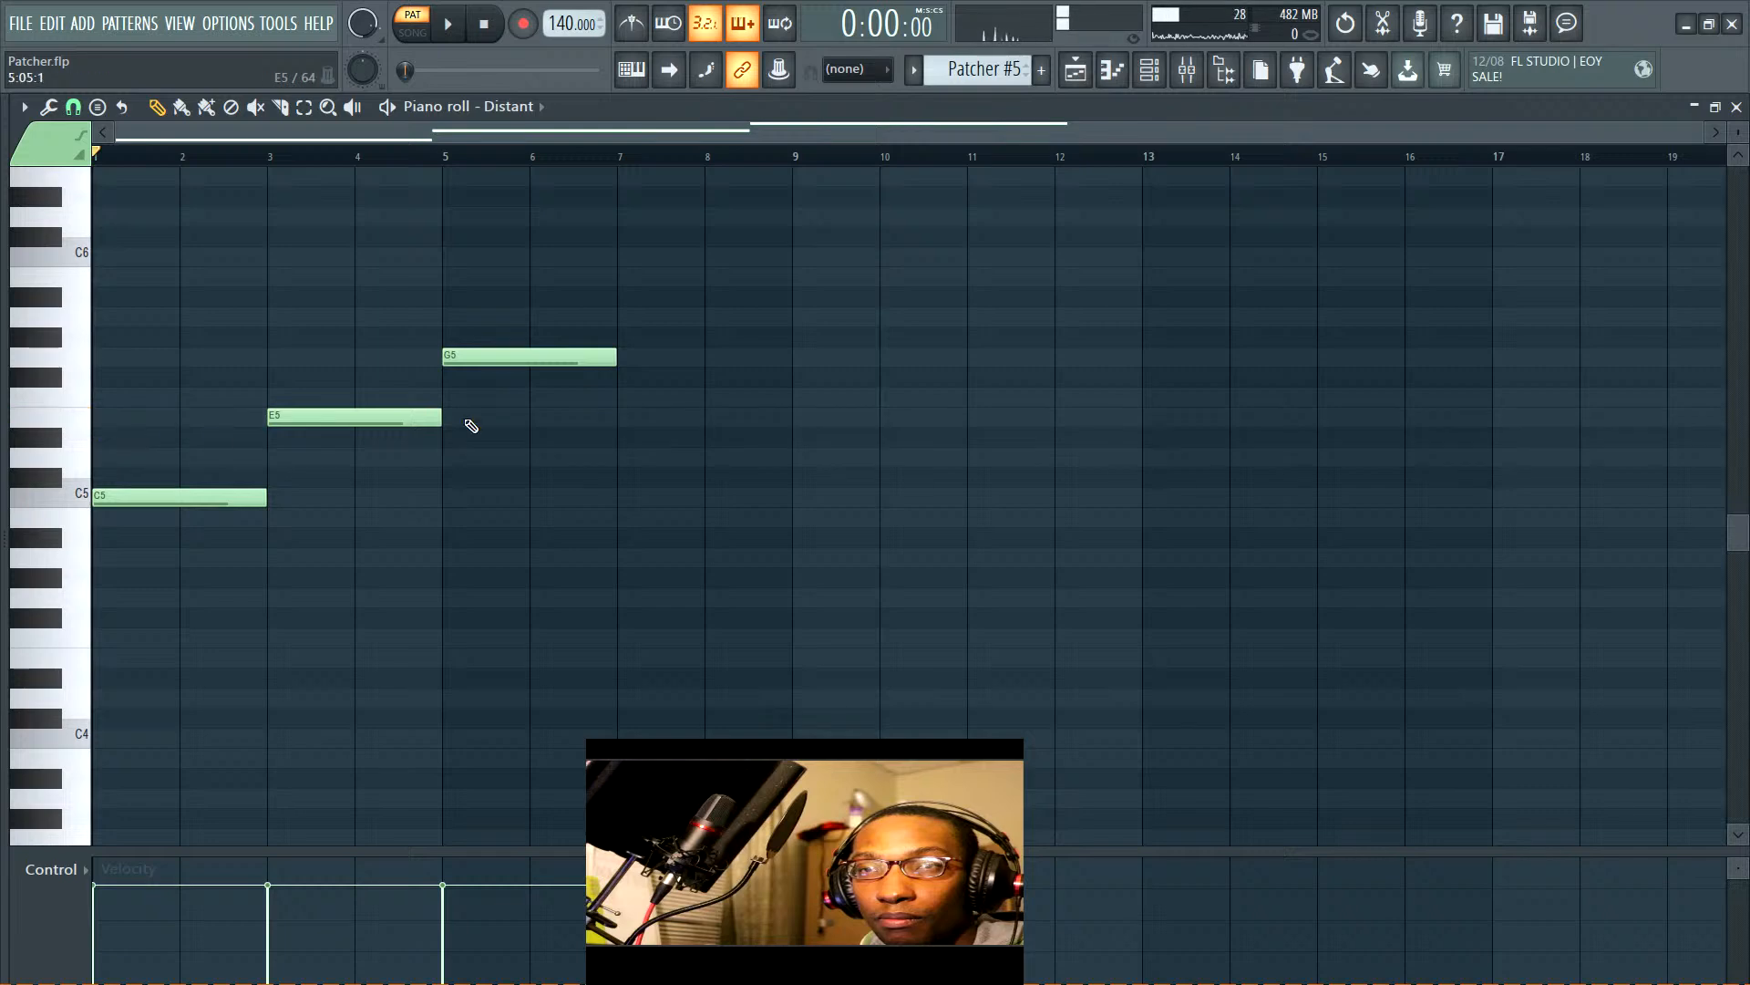
left_click(44, 472)
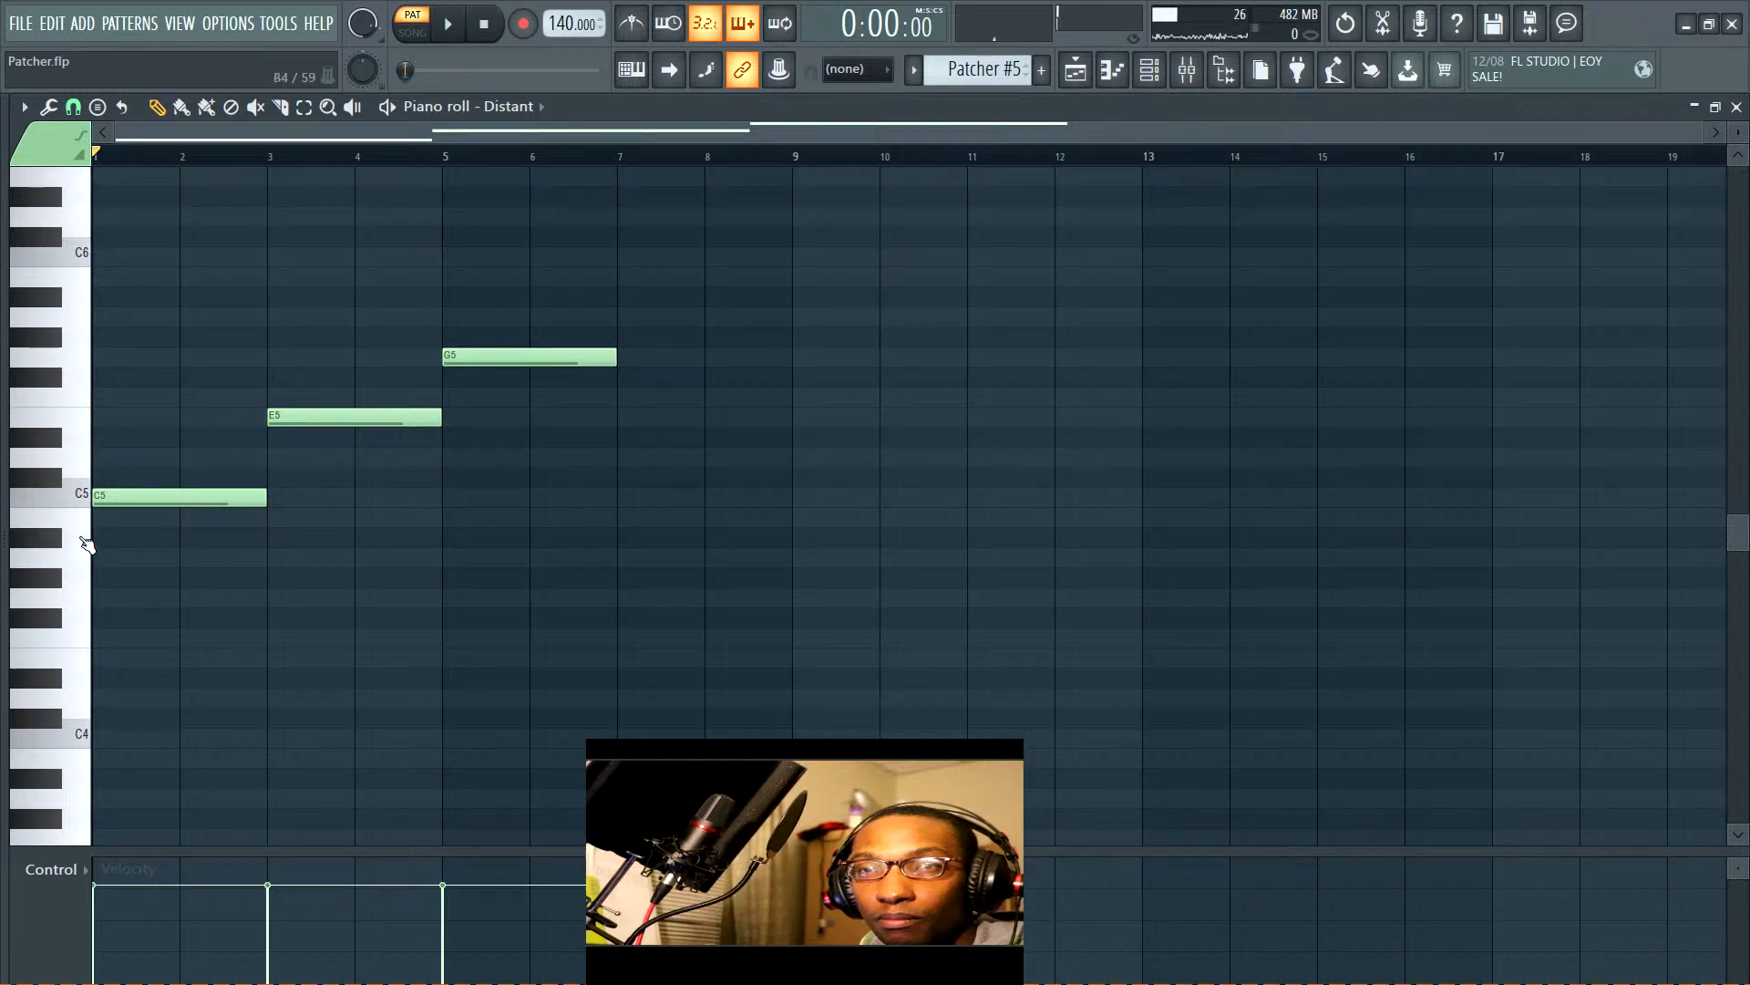
left_click(86, 545)
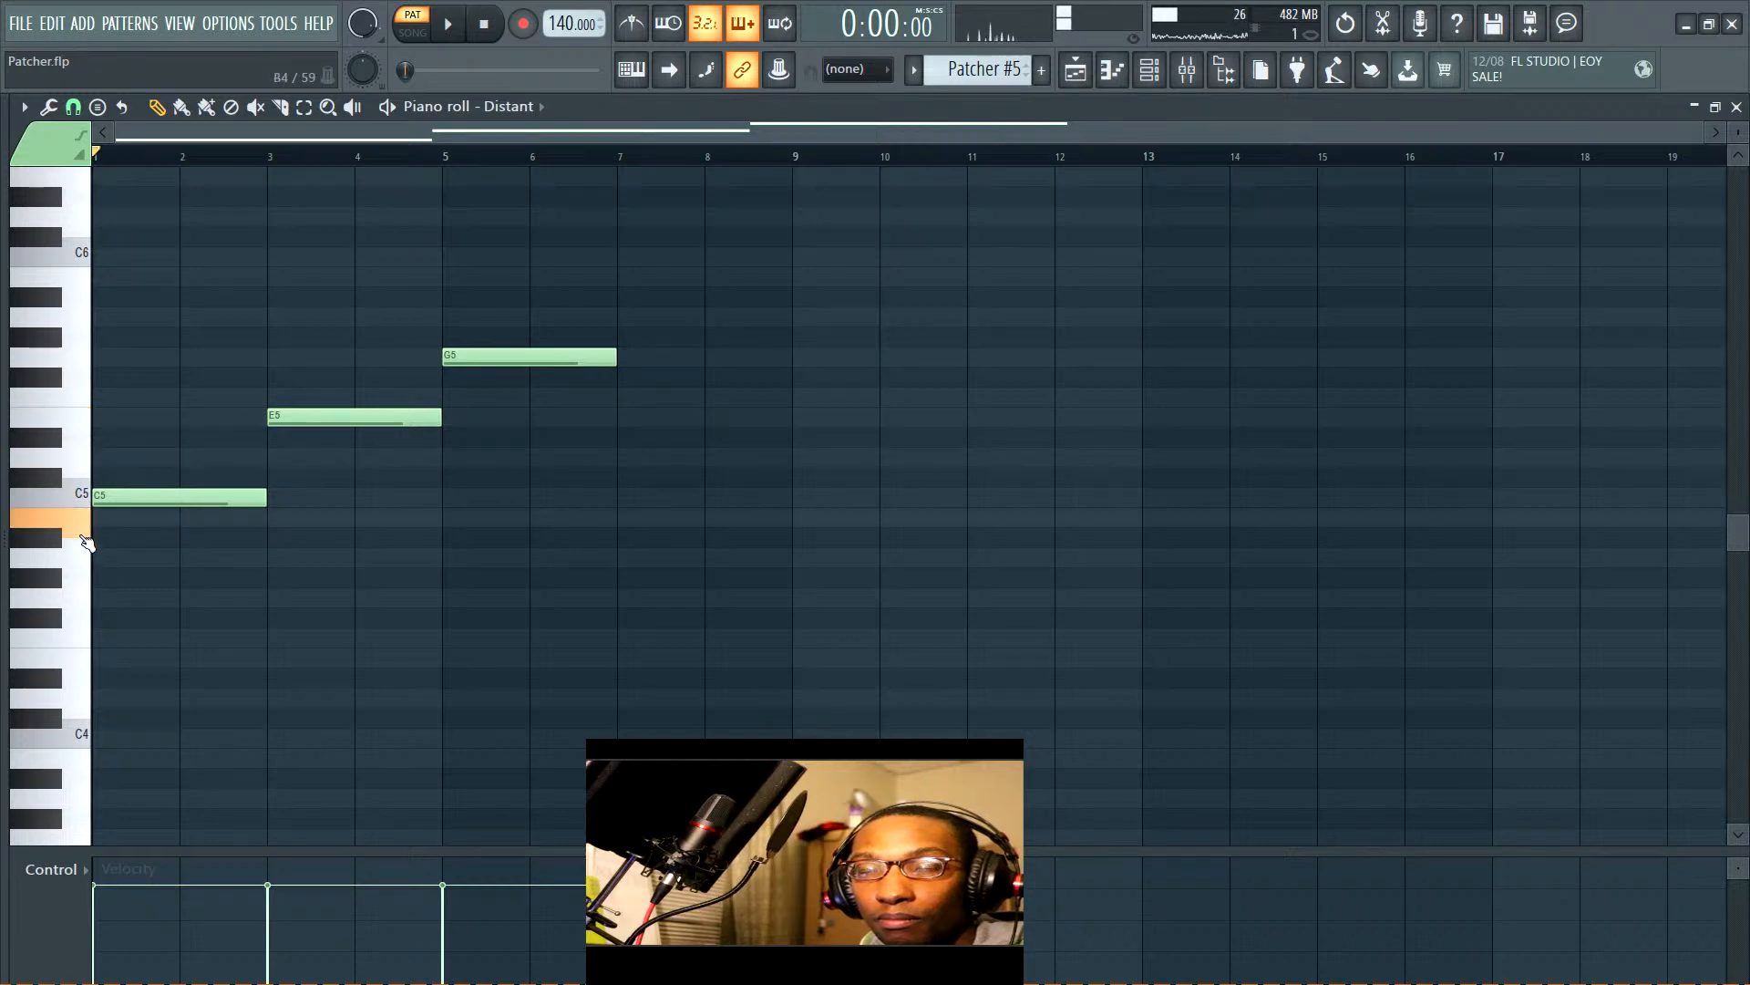
left_click(610, 518)
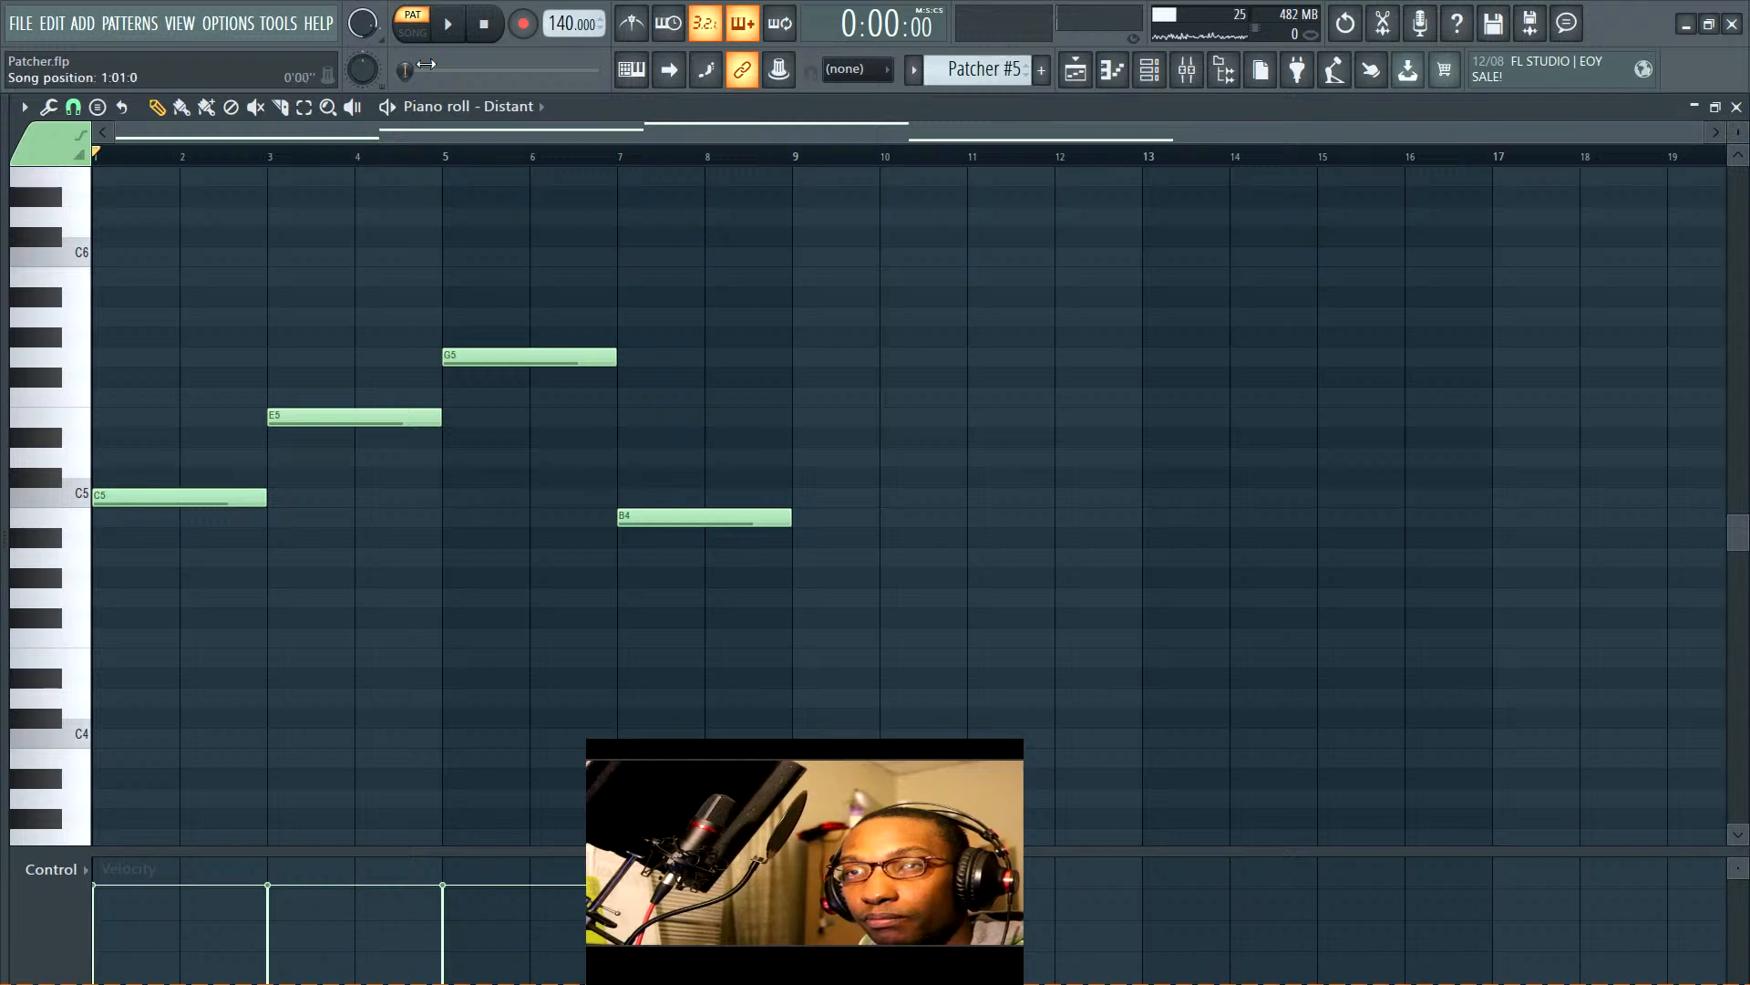
key("space")
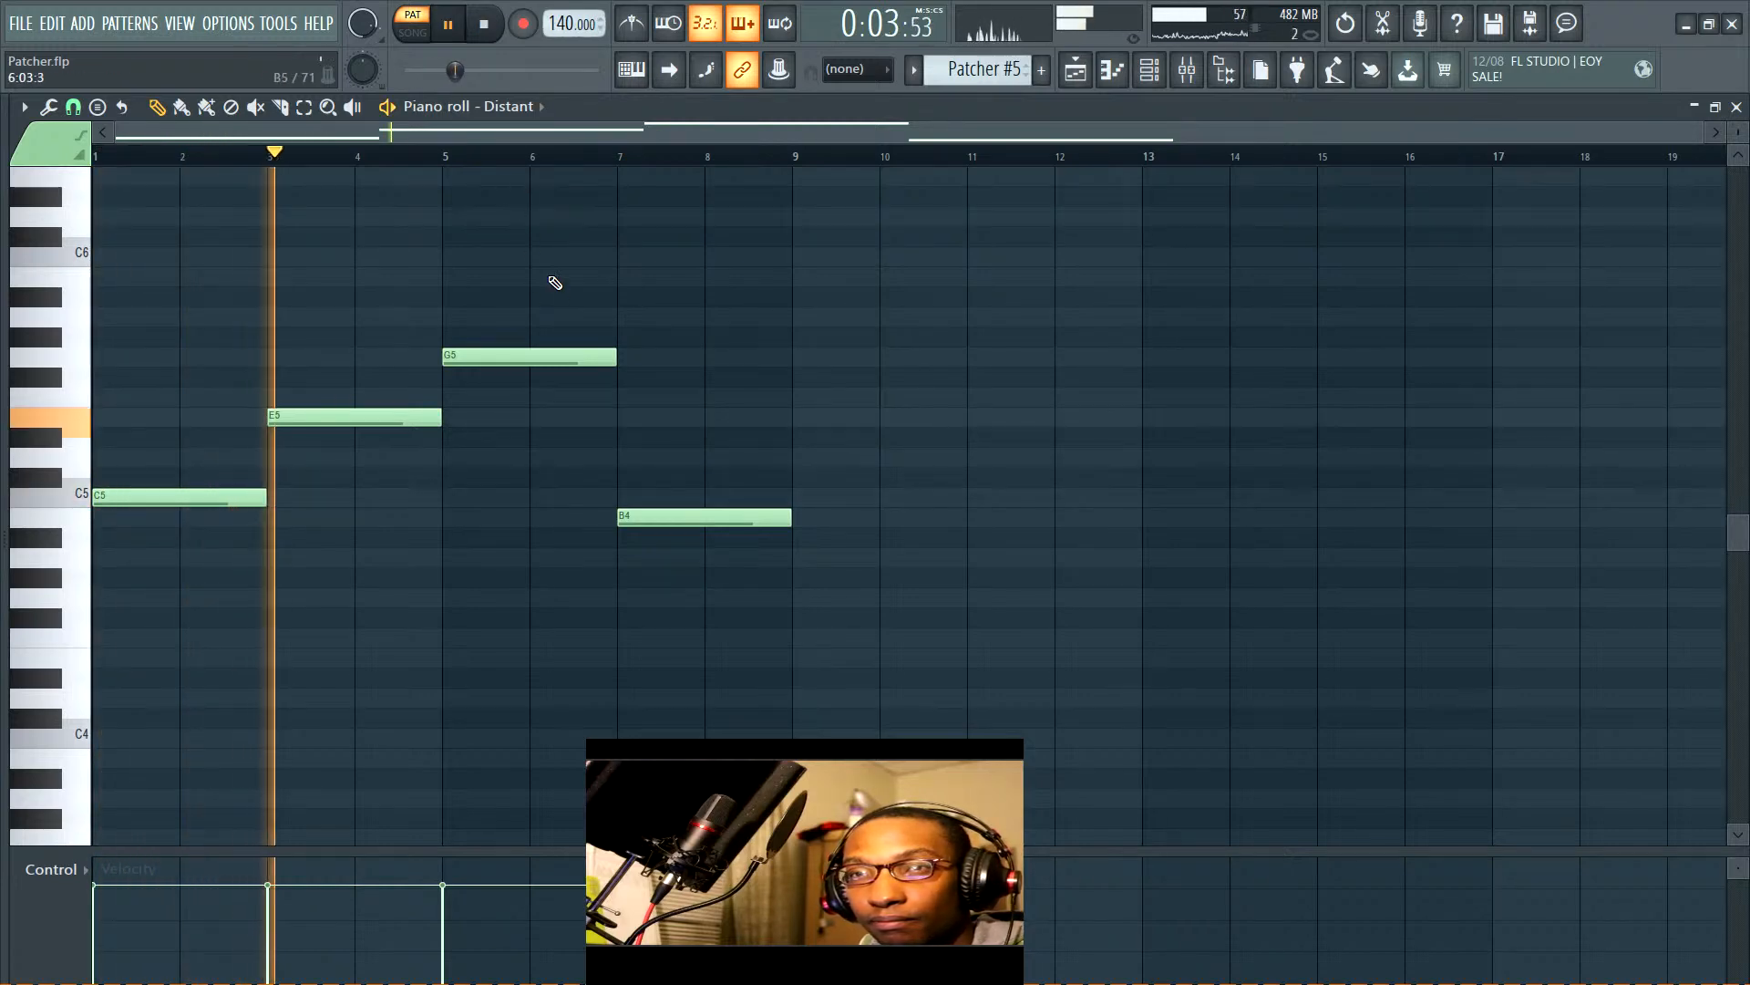
key("space")
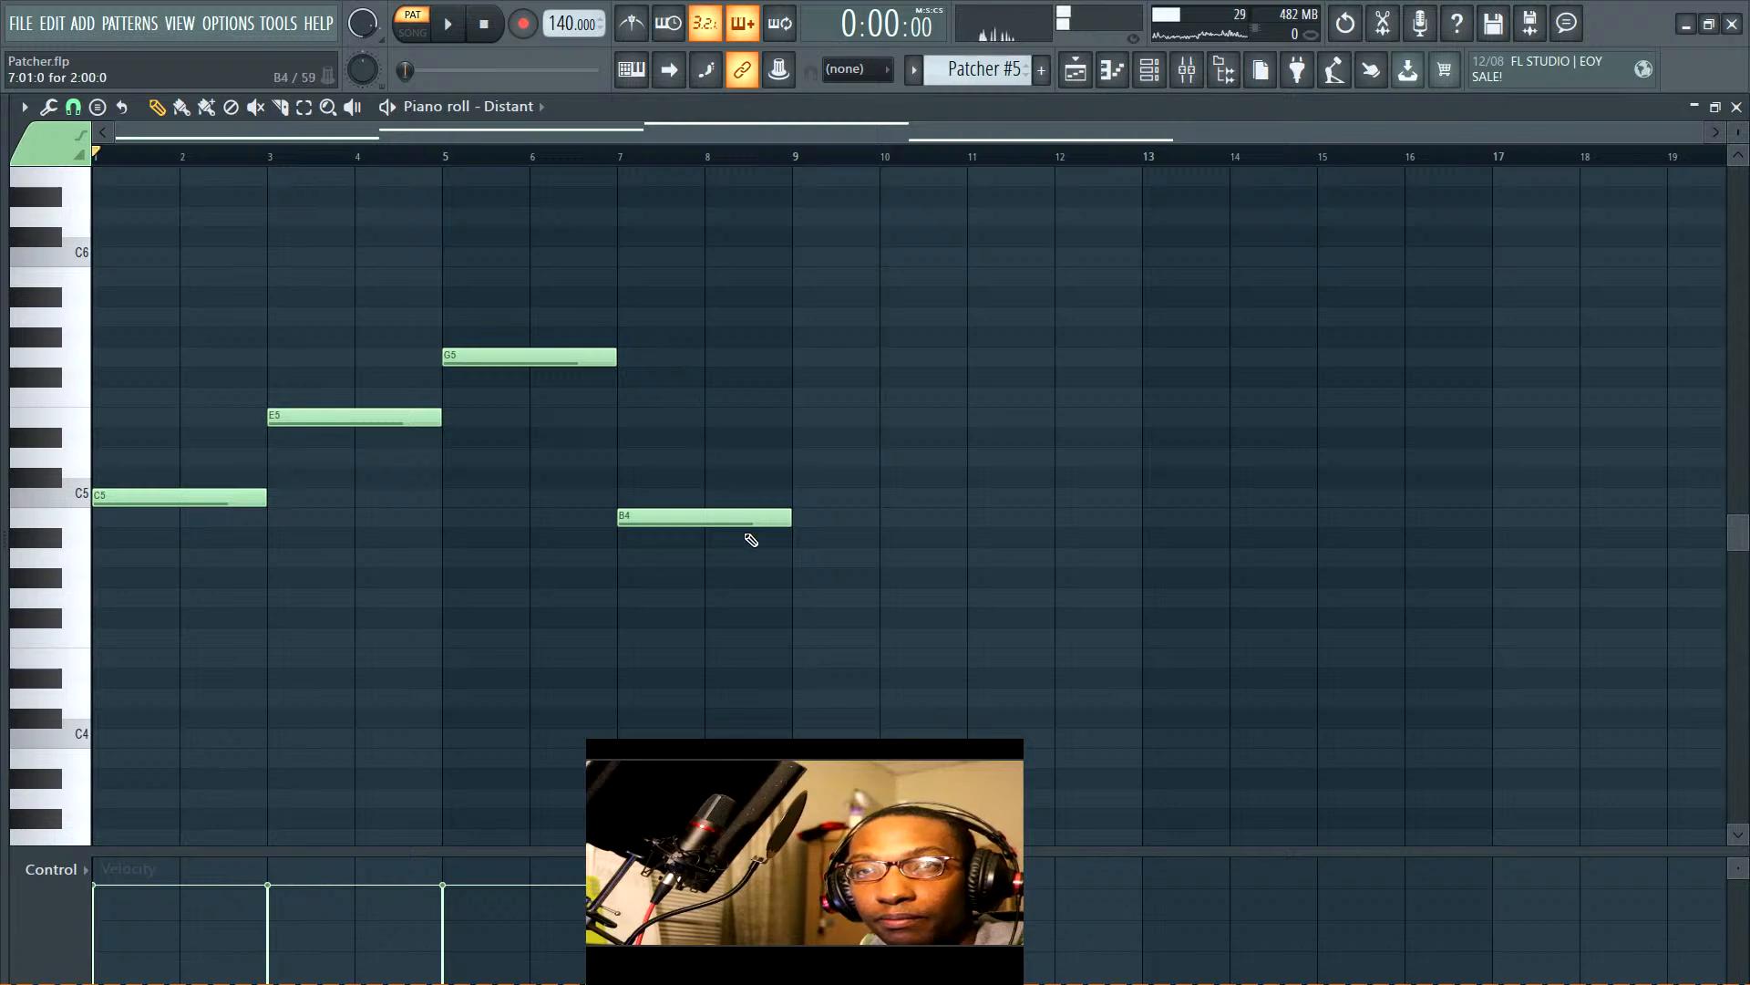
Select all four notes and time-stretch them to half length so each lasts one bar
key("ctrl+a")
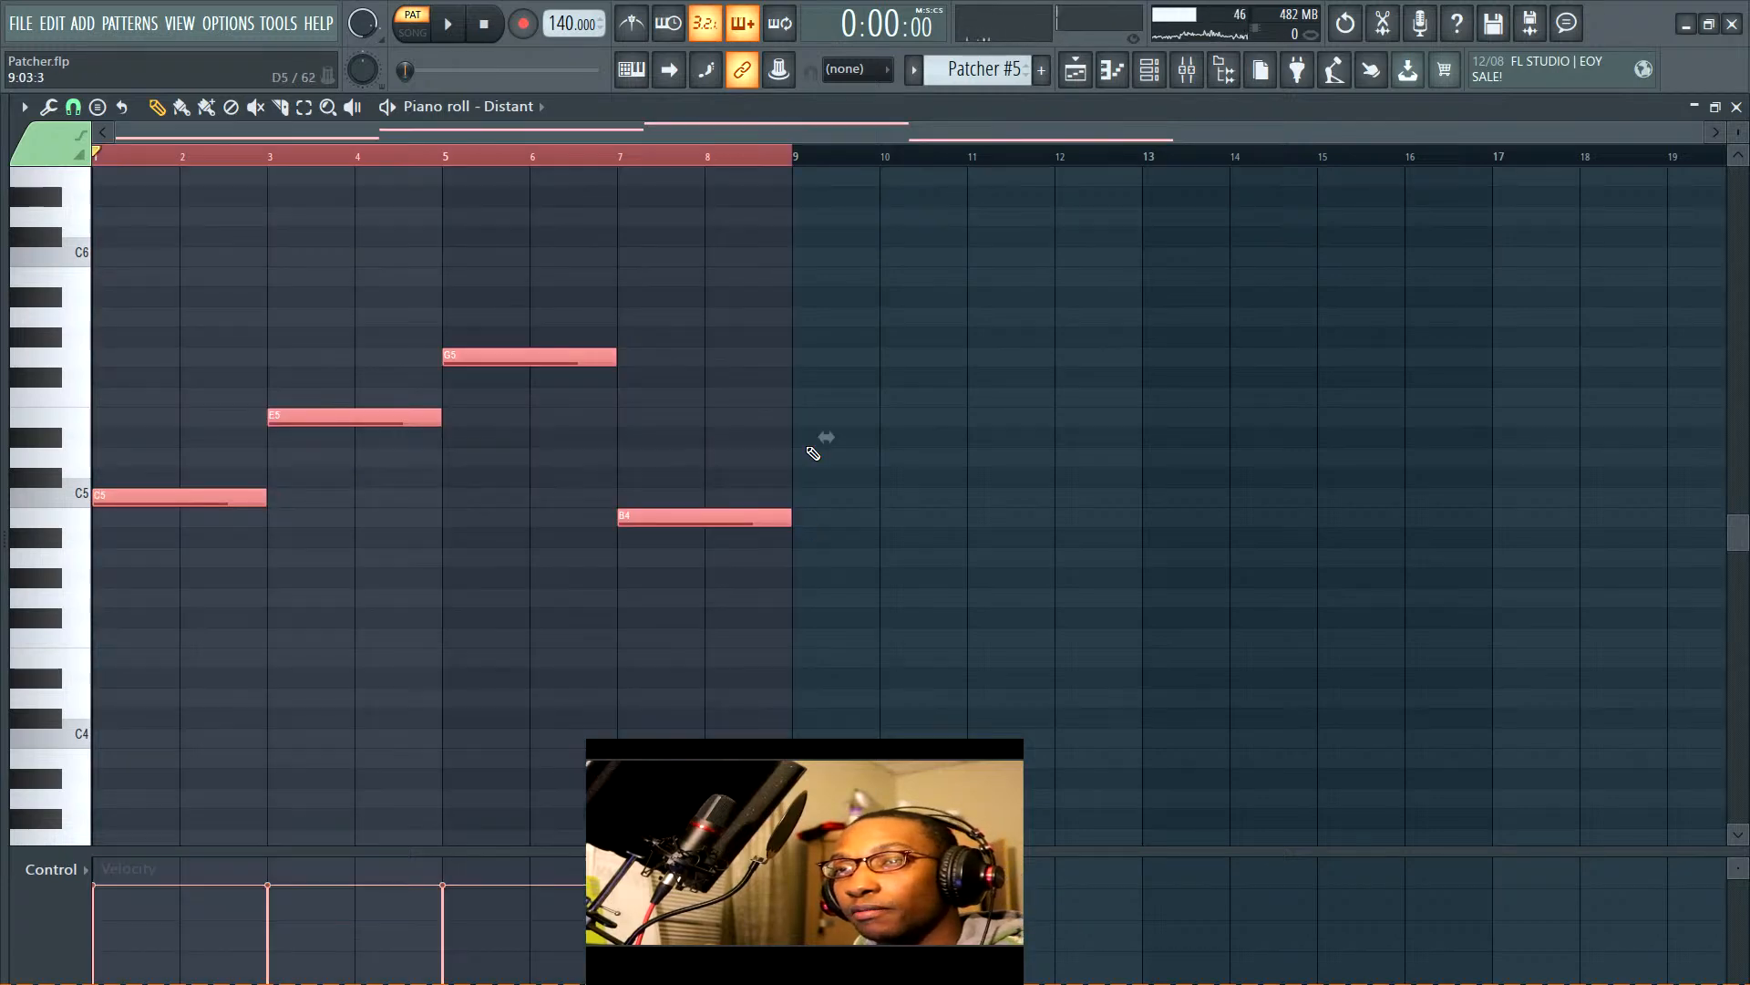
left_click_drag(826, 436, 475, 440)
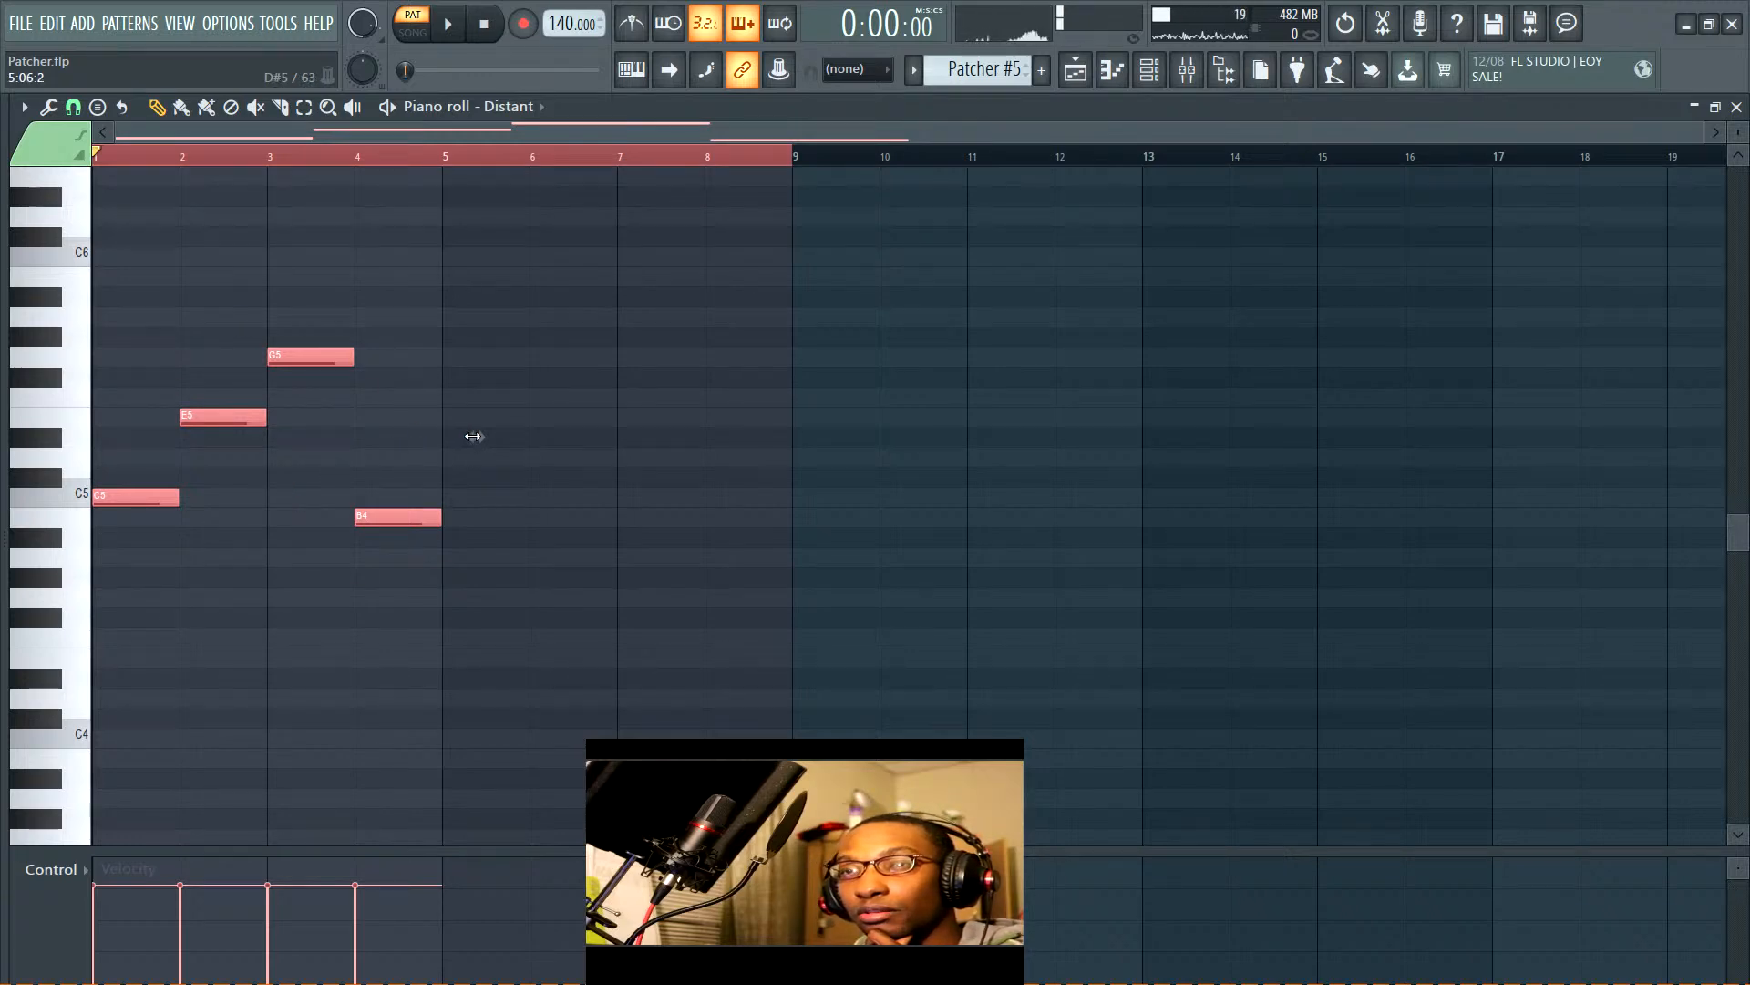
left_click_drag(473, 437, 476, 437)
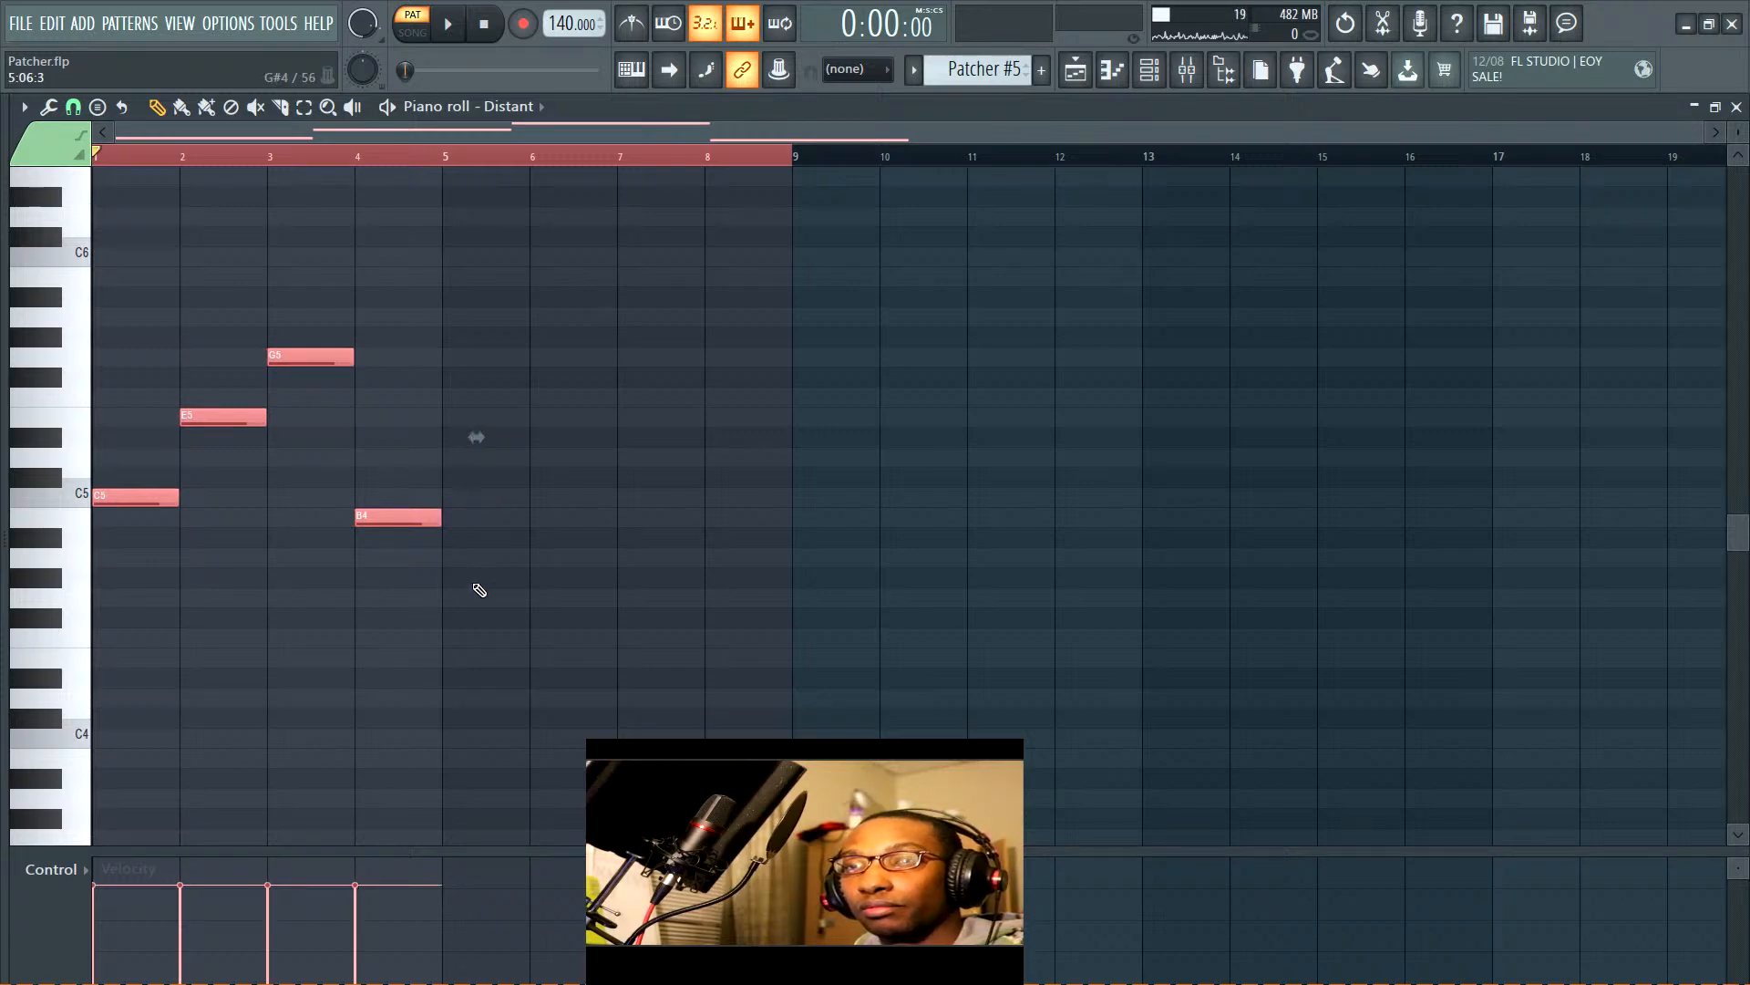
Play back the four-note melody, close the piano roll and the Bongo Pluck window, and return to the playlist
key("space")
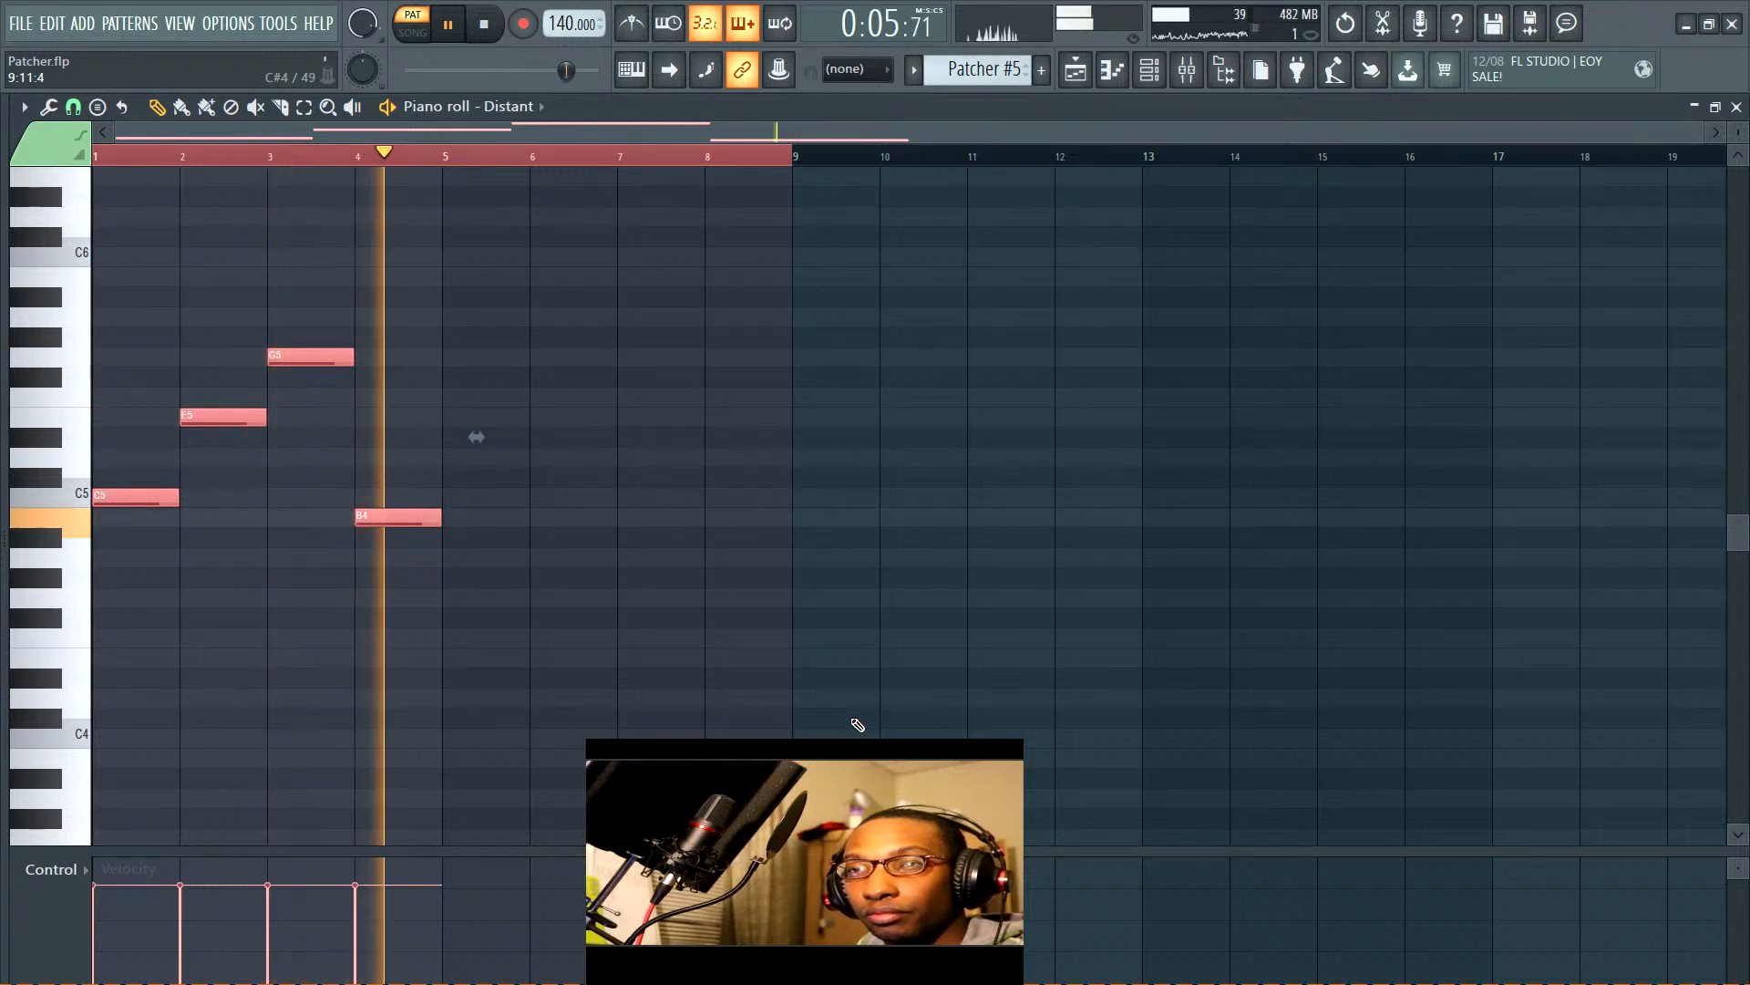
key("space")
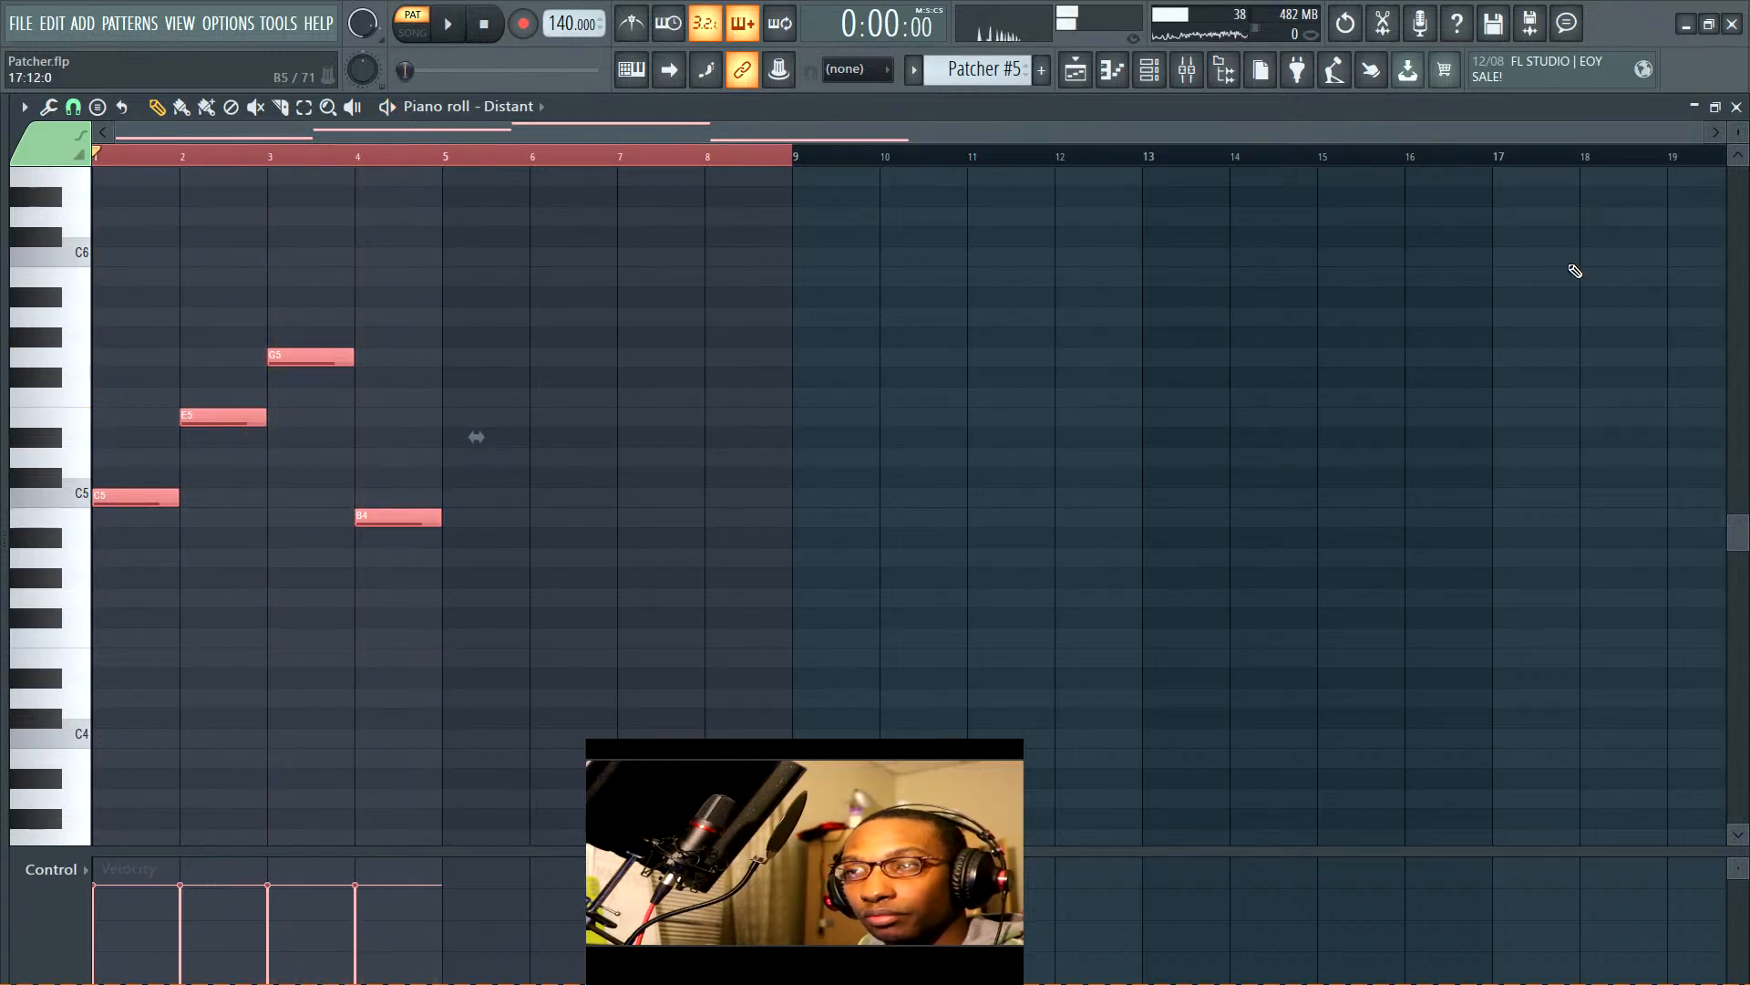
left_click(1737, 106)
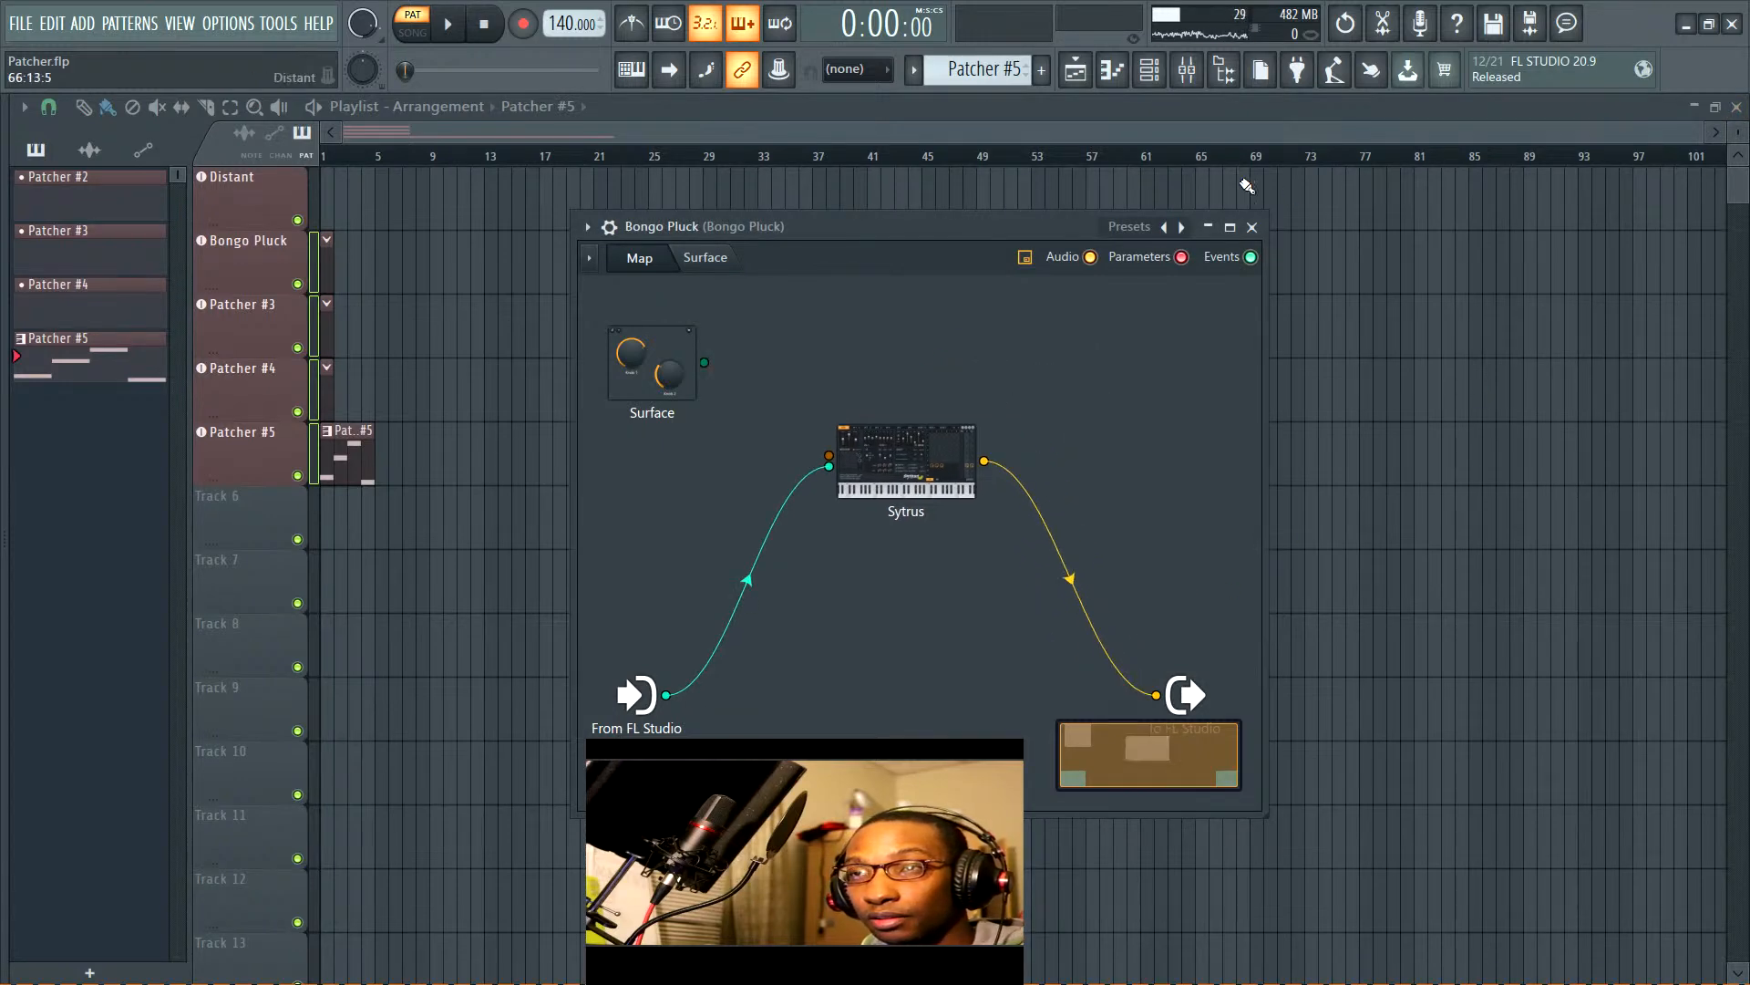
left_click(1252, 227)
left_click(1114, 71)
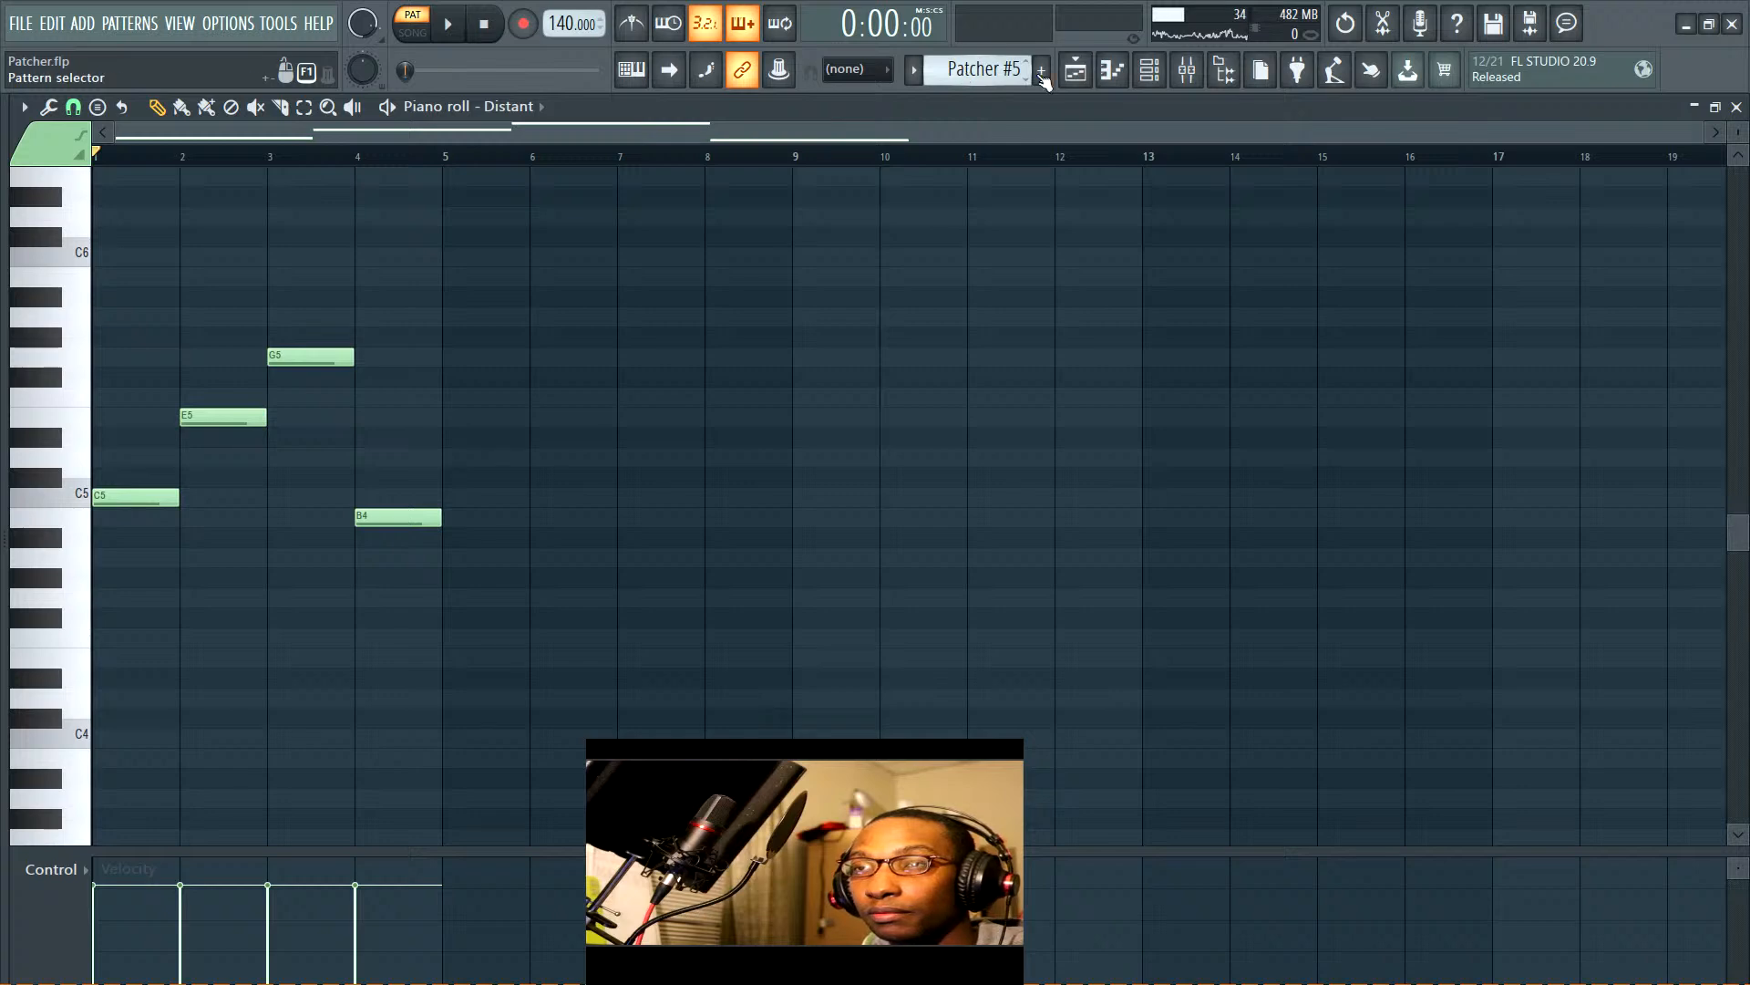
left_click(1737, 108)
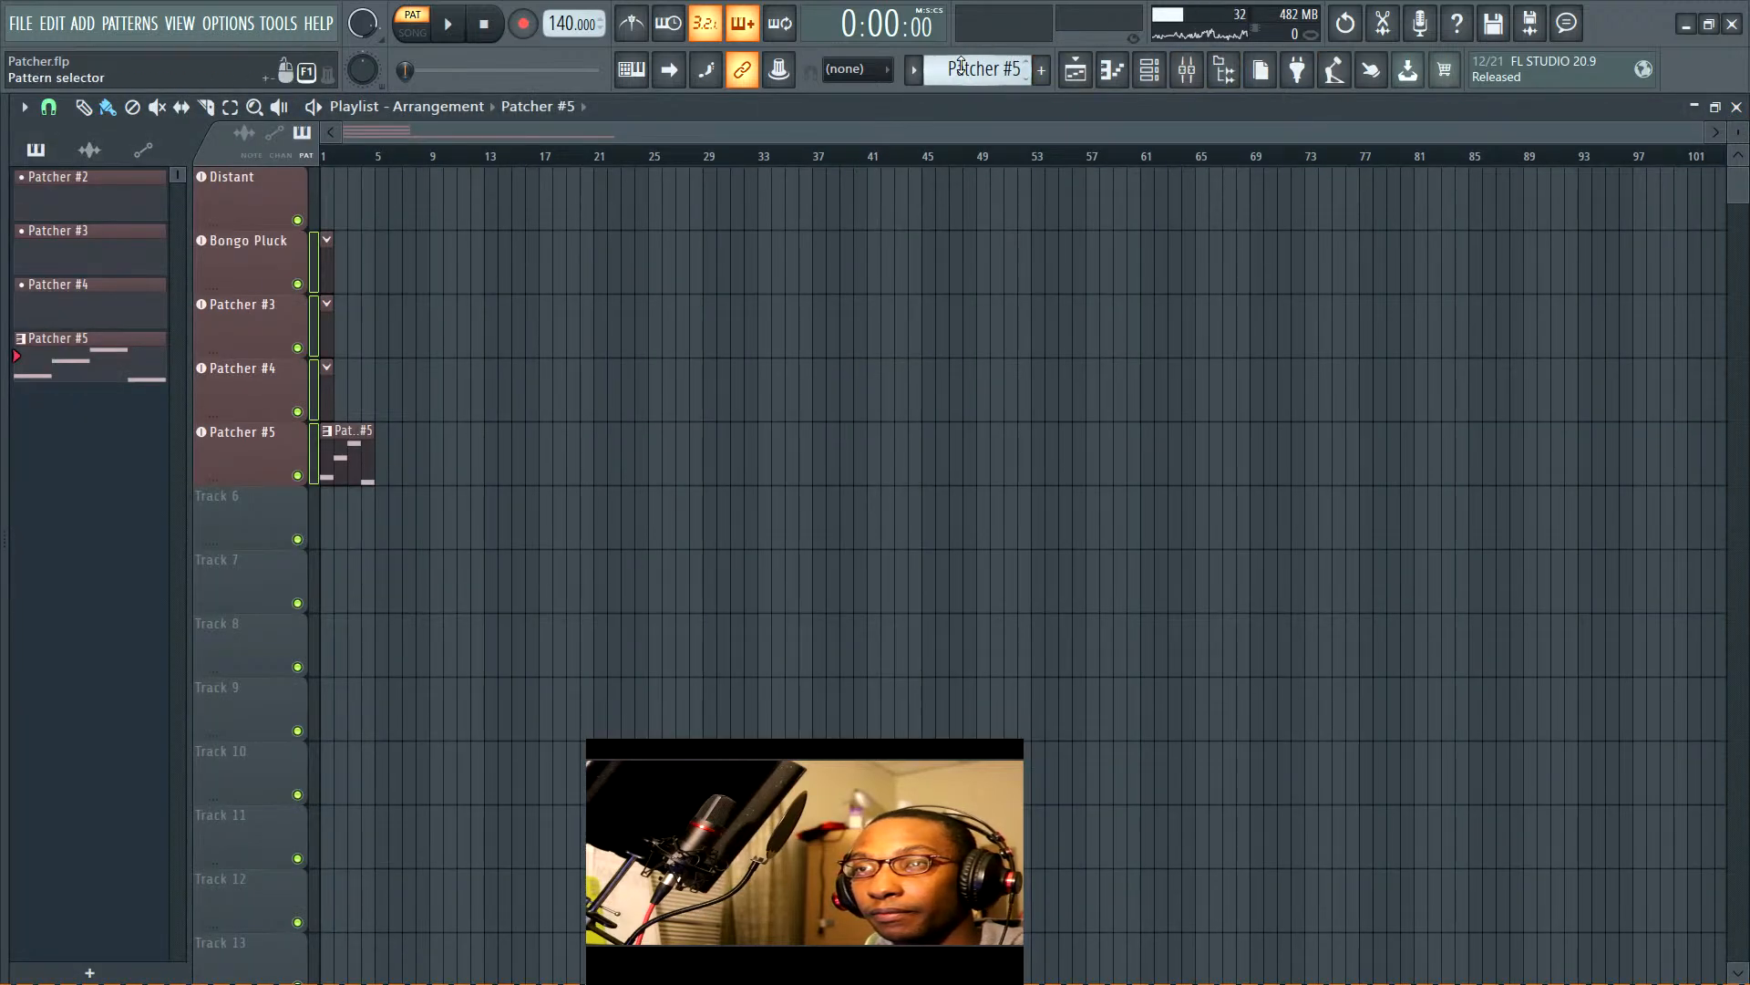
Copy the name of the first playlist track and rename the Patcher #5 pattern as Distant
scroll(961, 64, "up", 3)
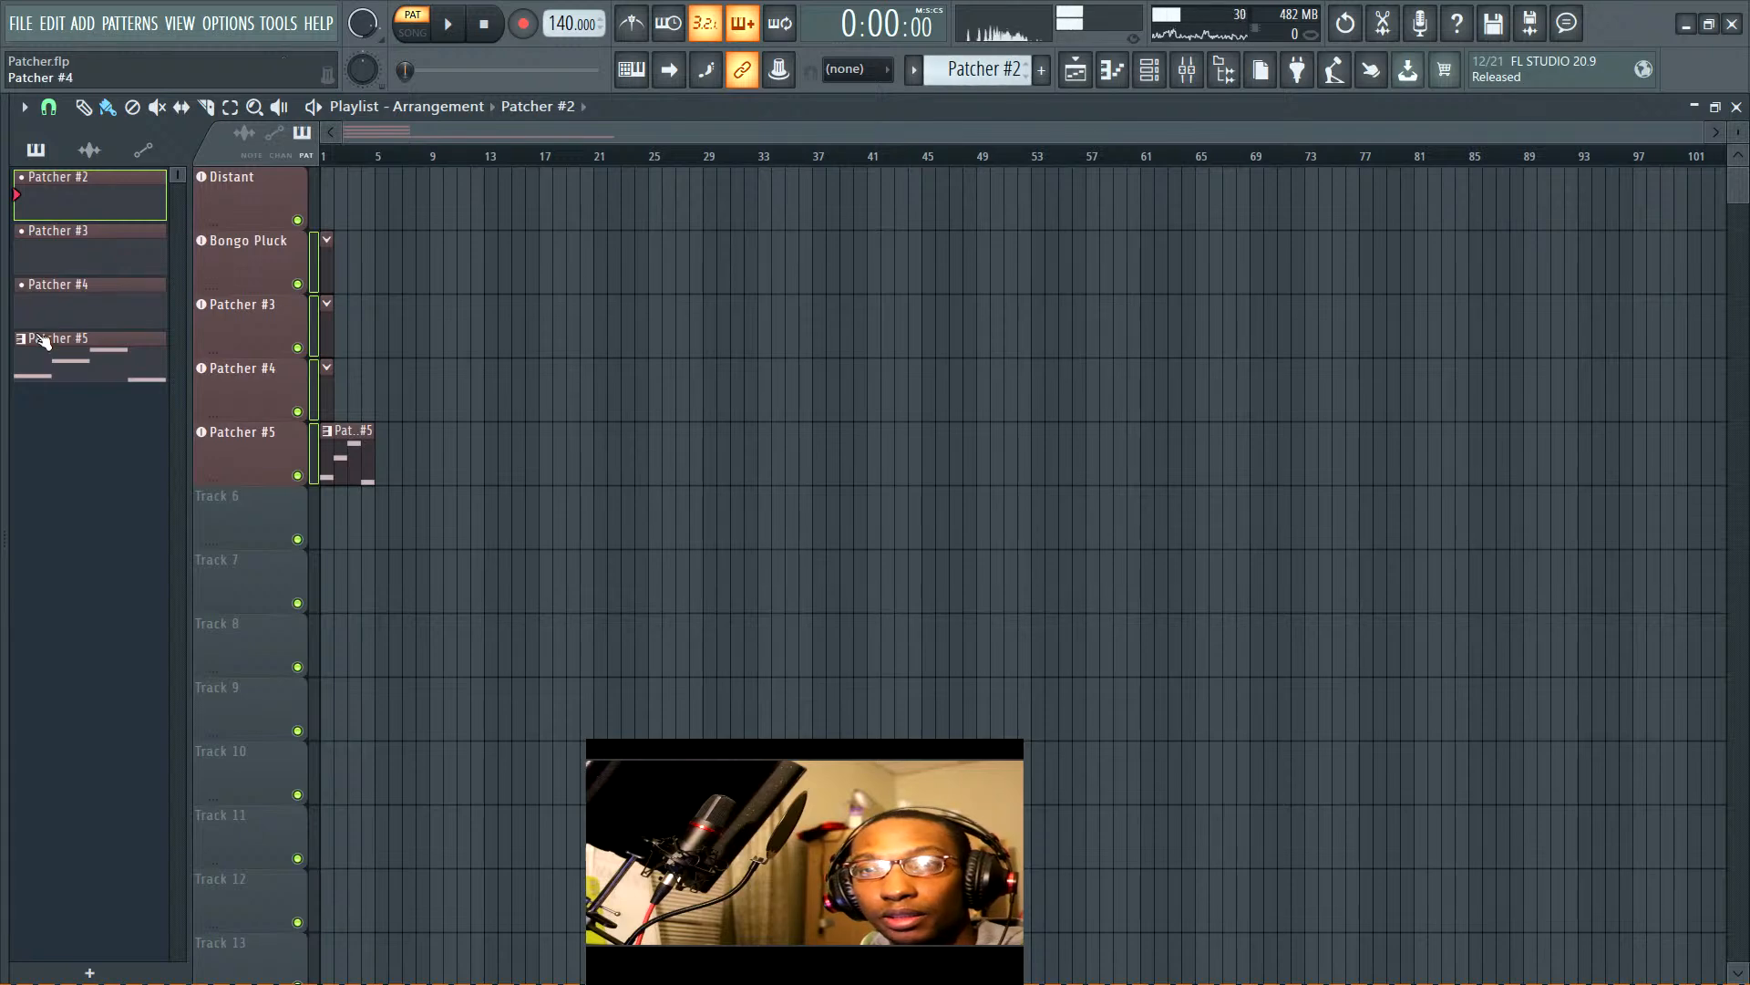
left_click(114, 358)
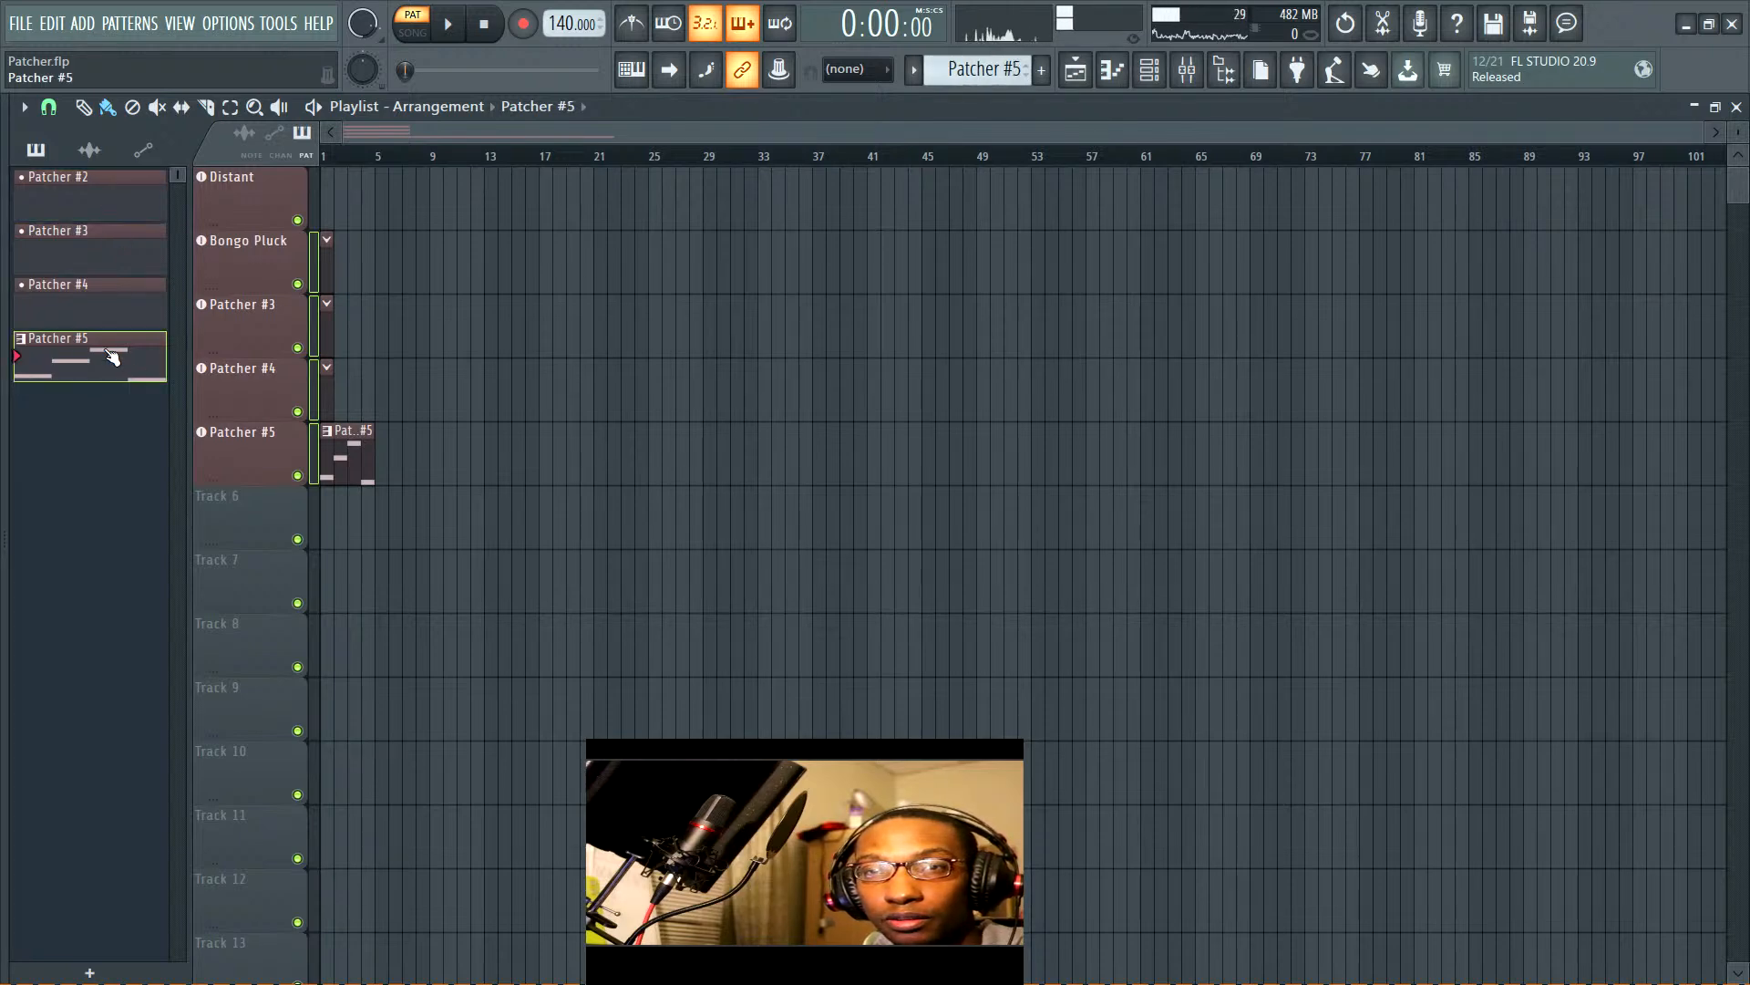
double_click(236, 188)
key("ctrl+c")
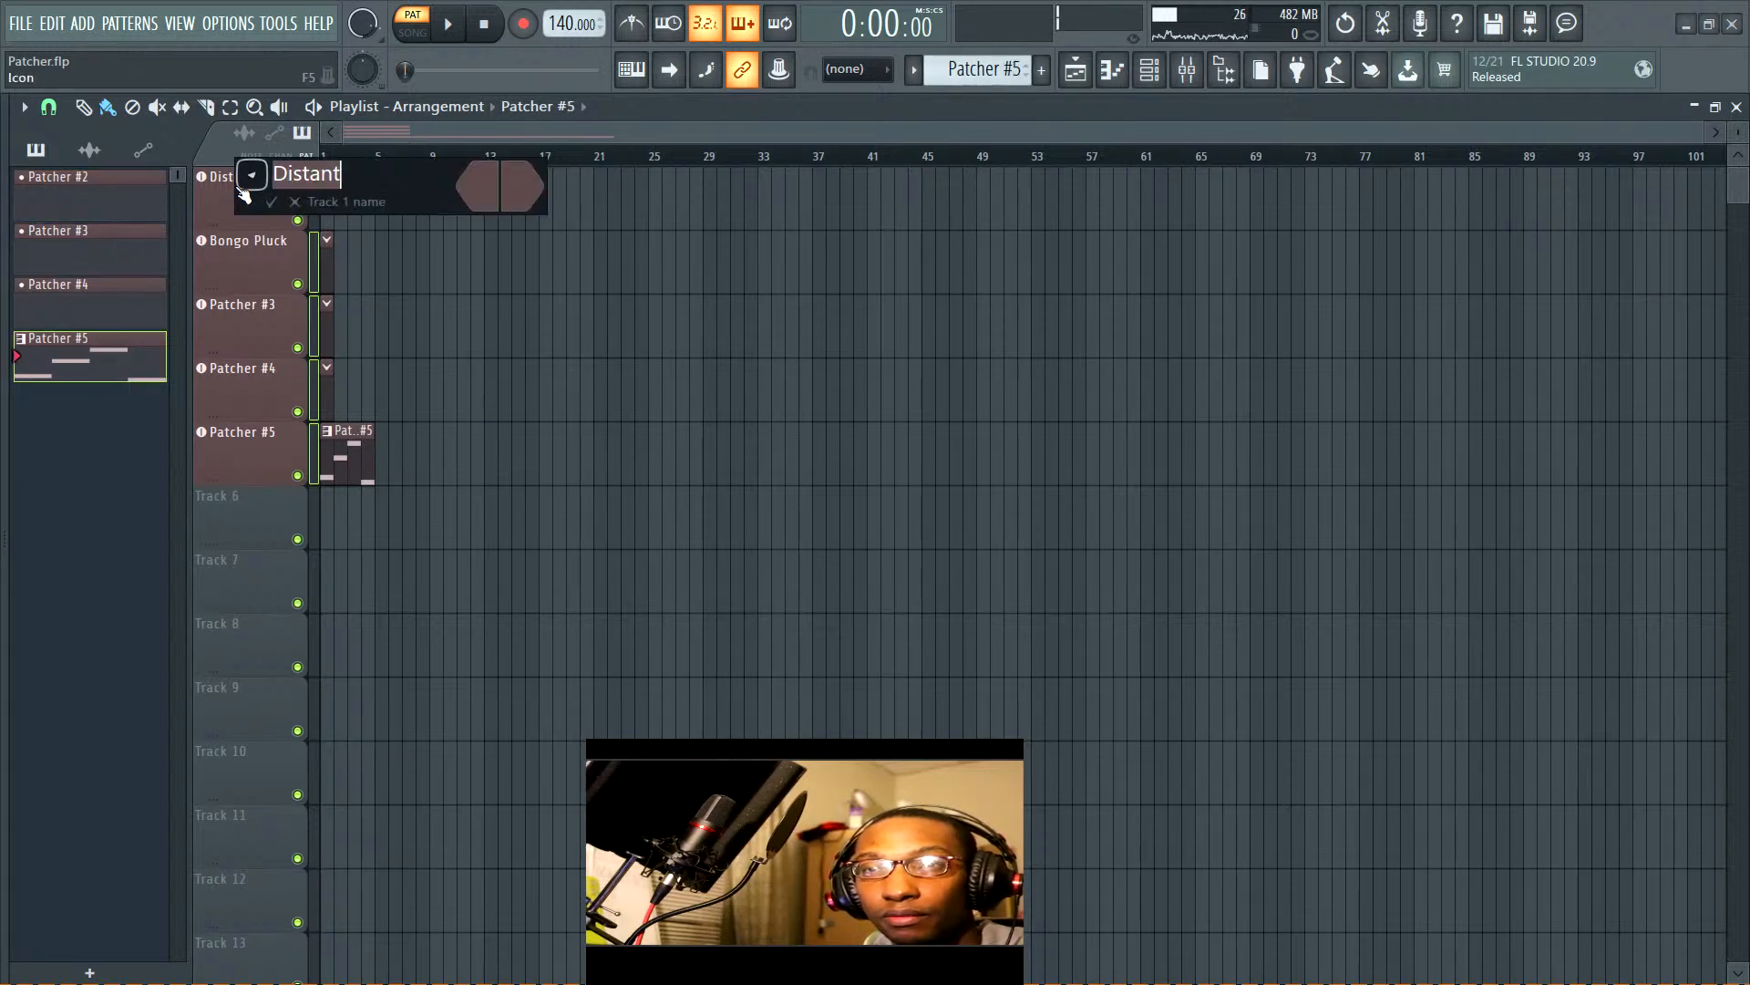
key("Return")
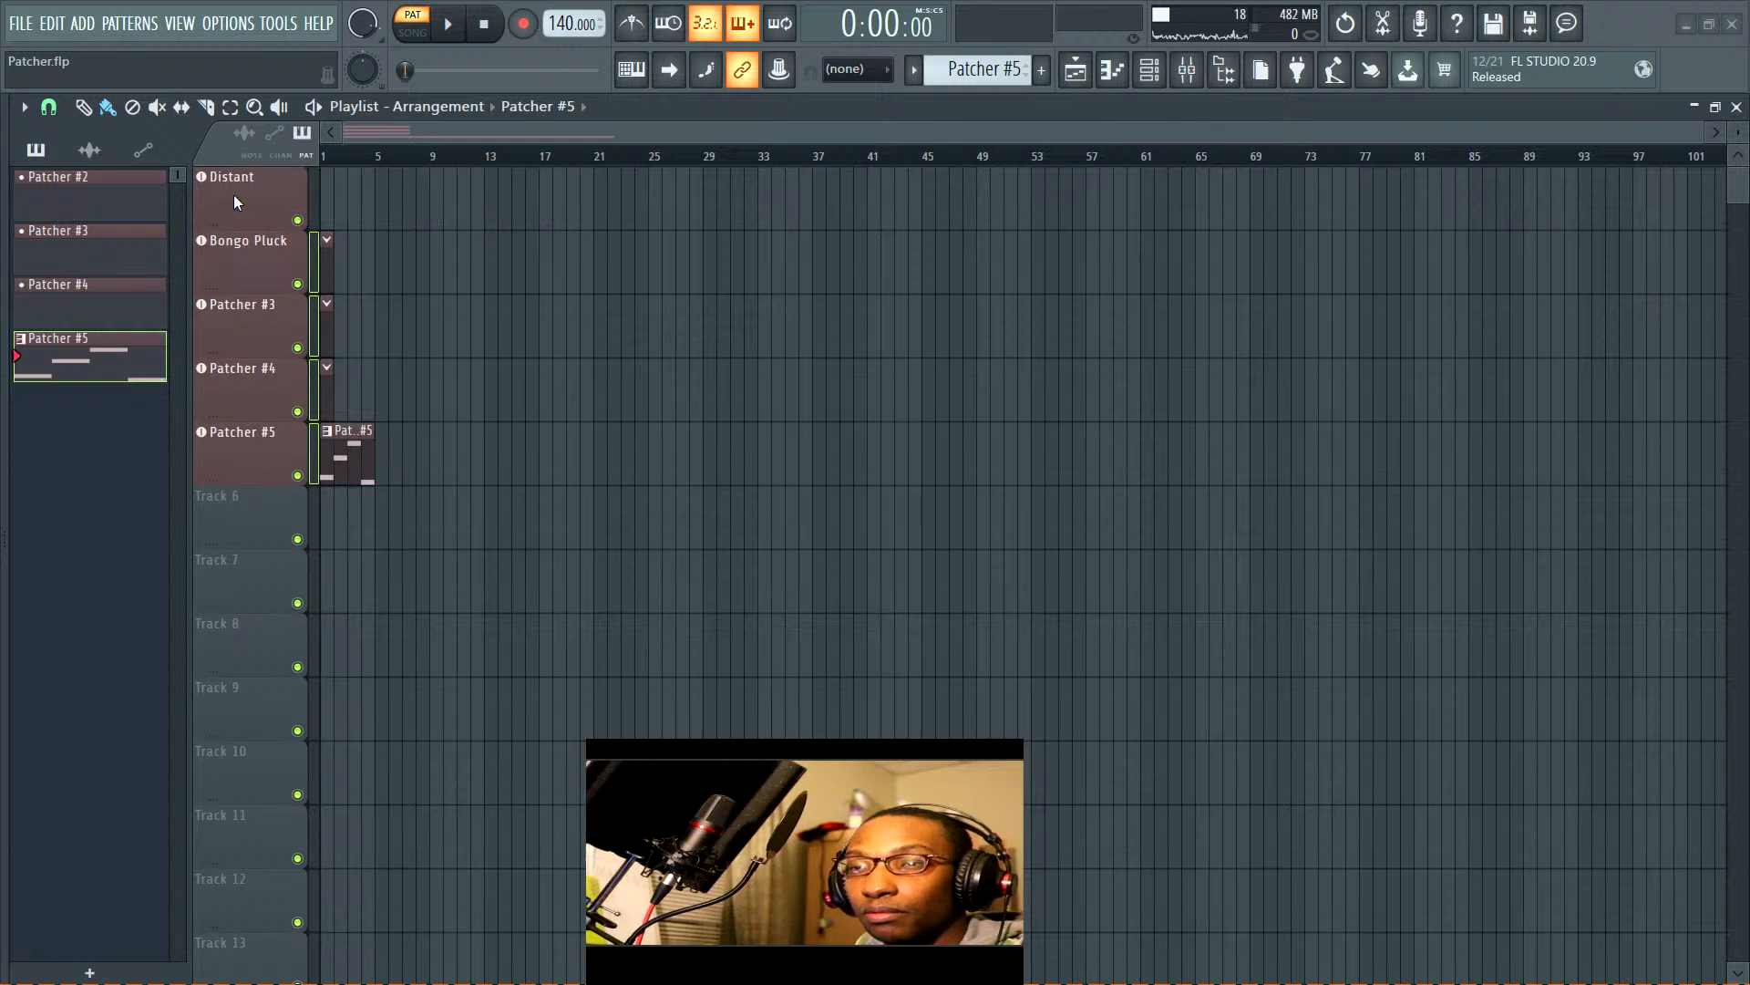
key("alt+F8")
key("alt+F8")
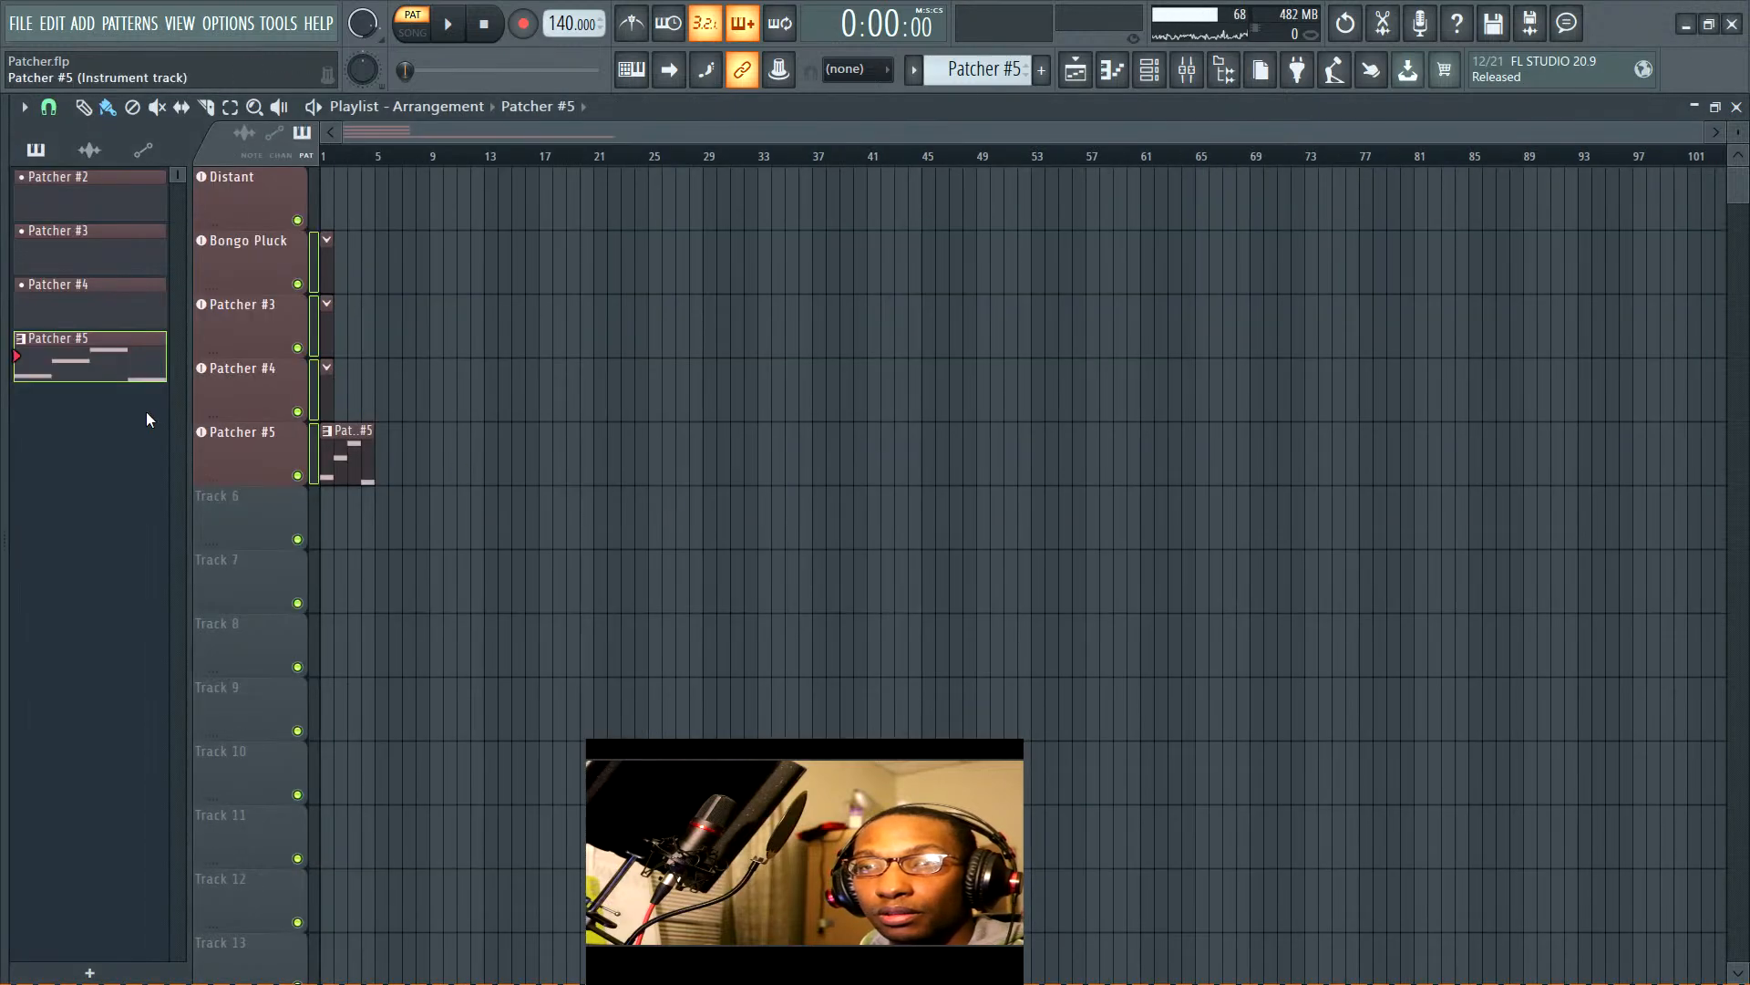
double_click(86, 369)
key("ctrl+v")
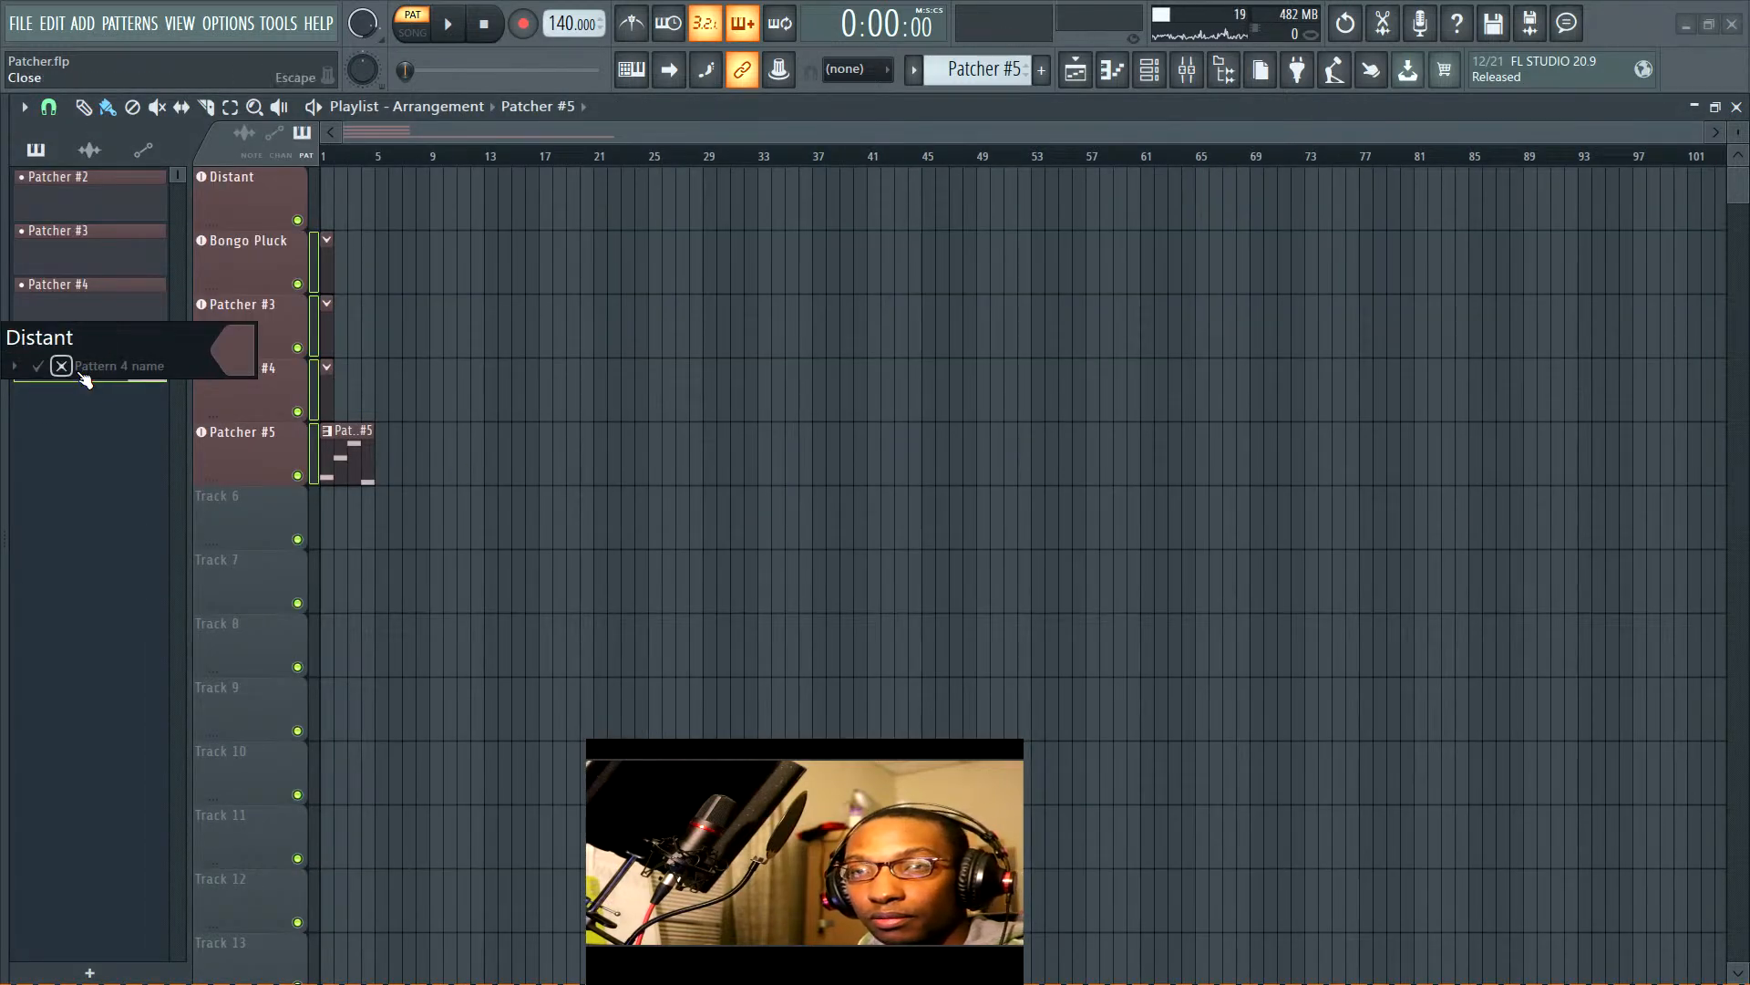
key("Return")
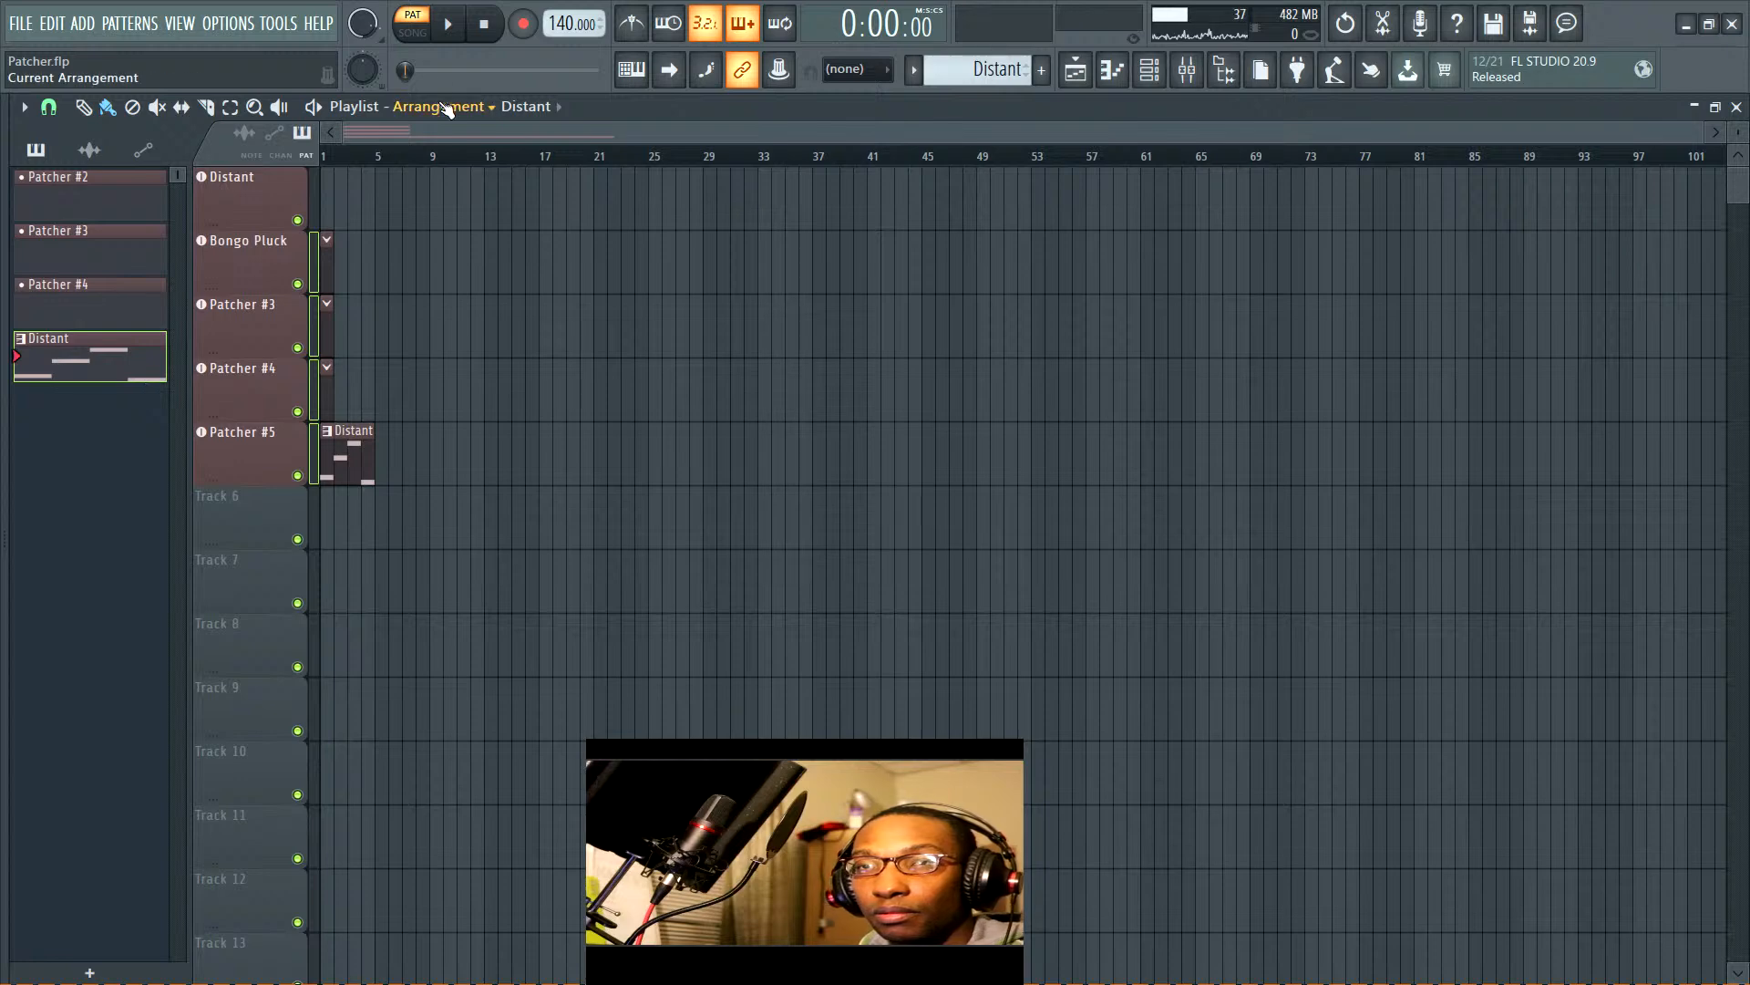
Switch playback to song mode and play the arrangement while checking which mixer track receives the sound
left_click(412, 32)
key("space")
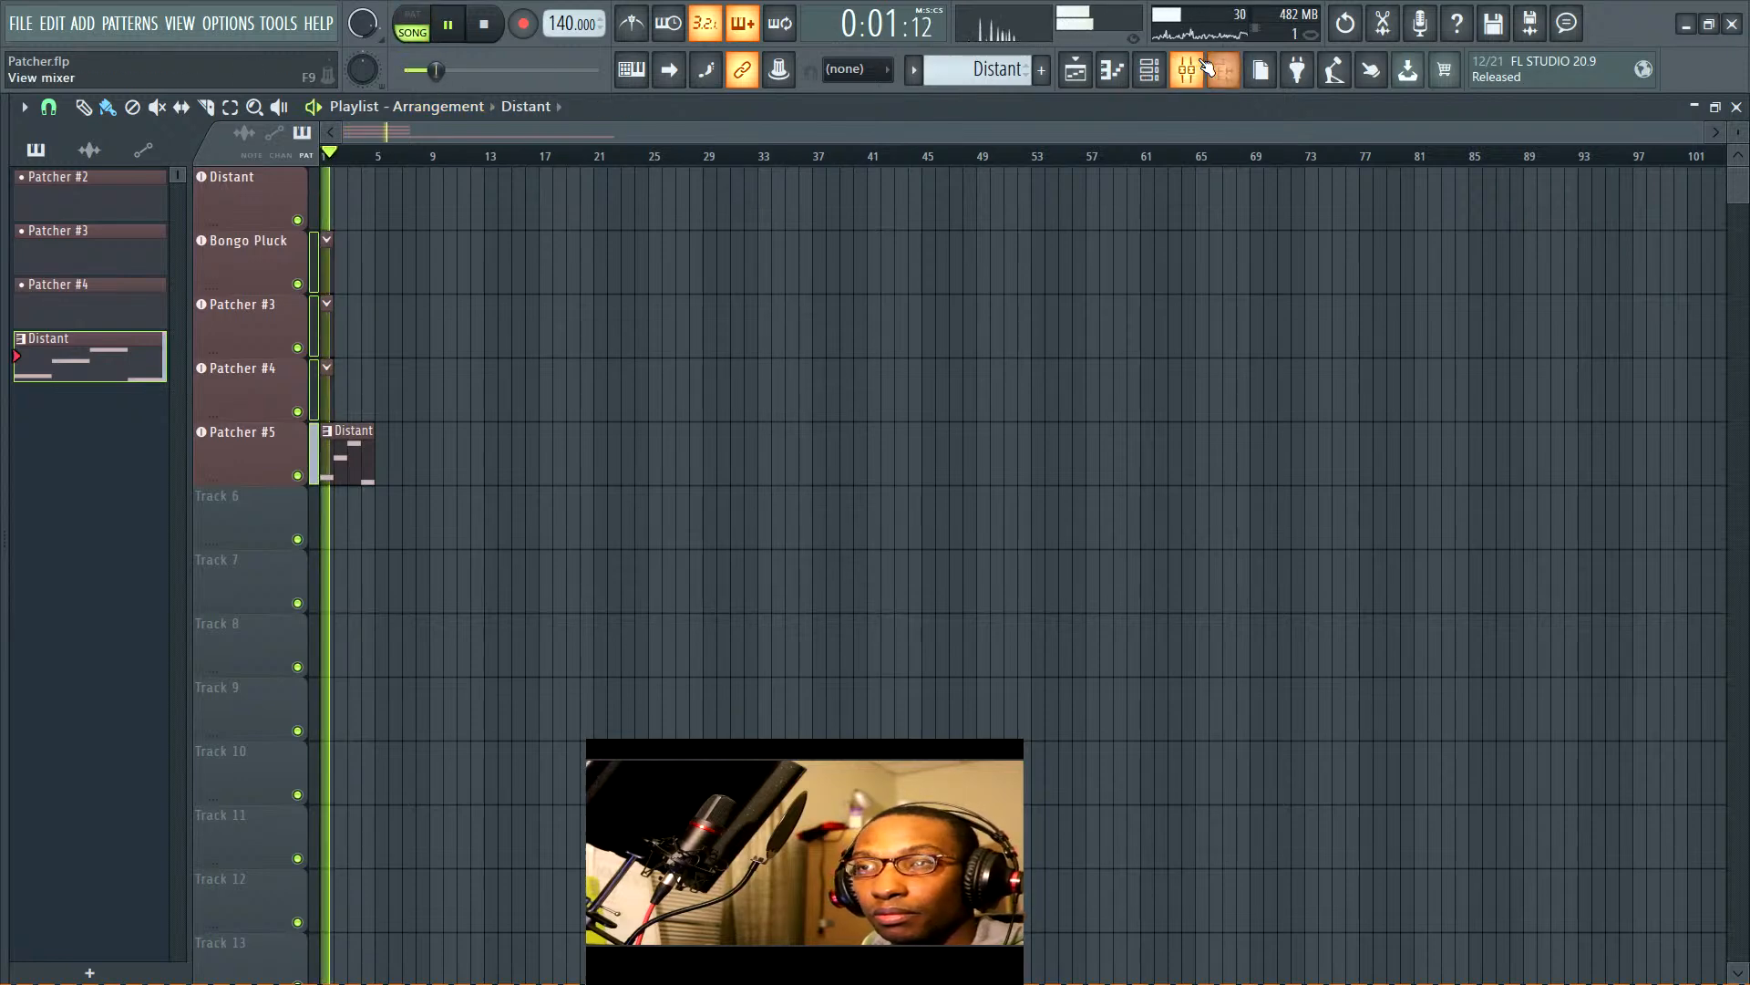
left_click(1187, 70)
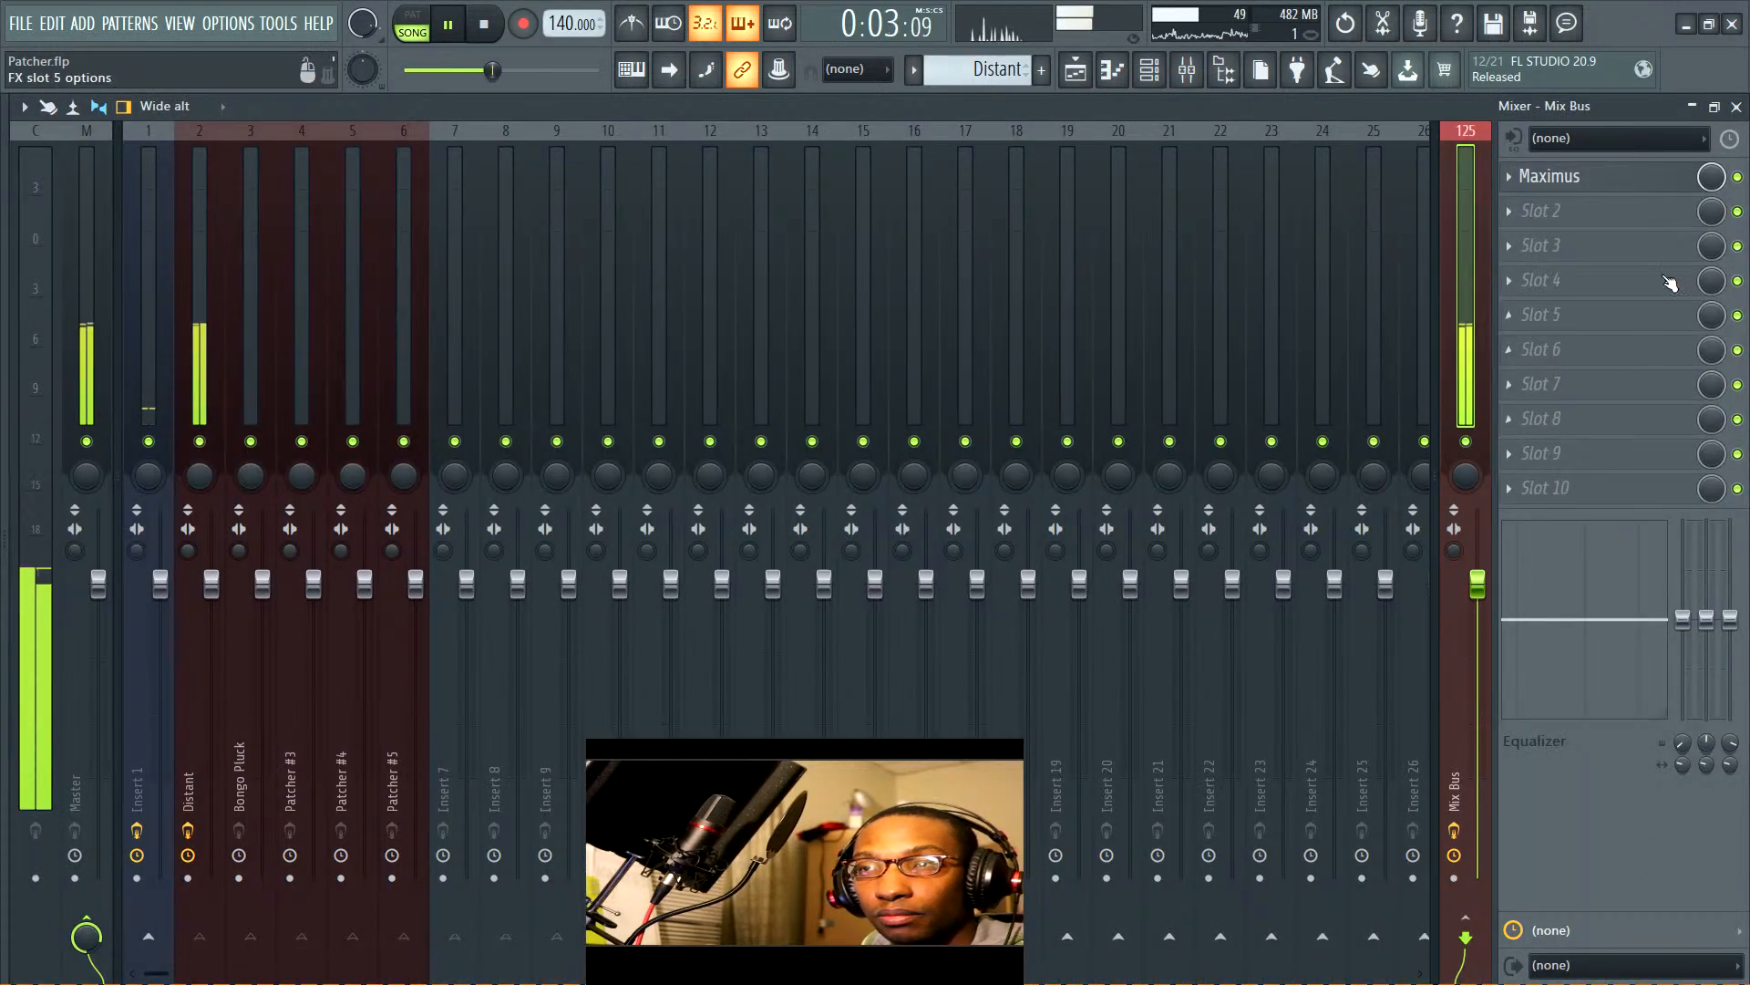
key("space")
left_click(1737, 107)
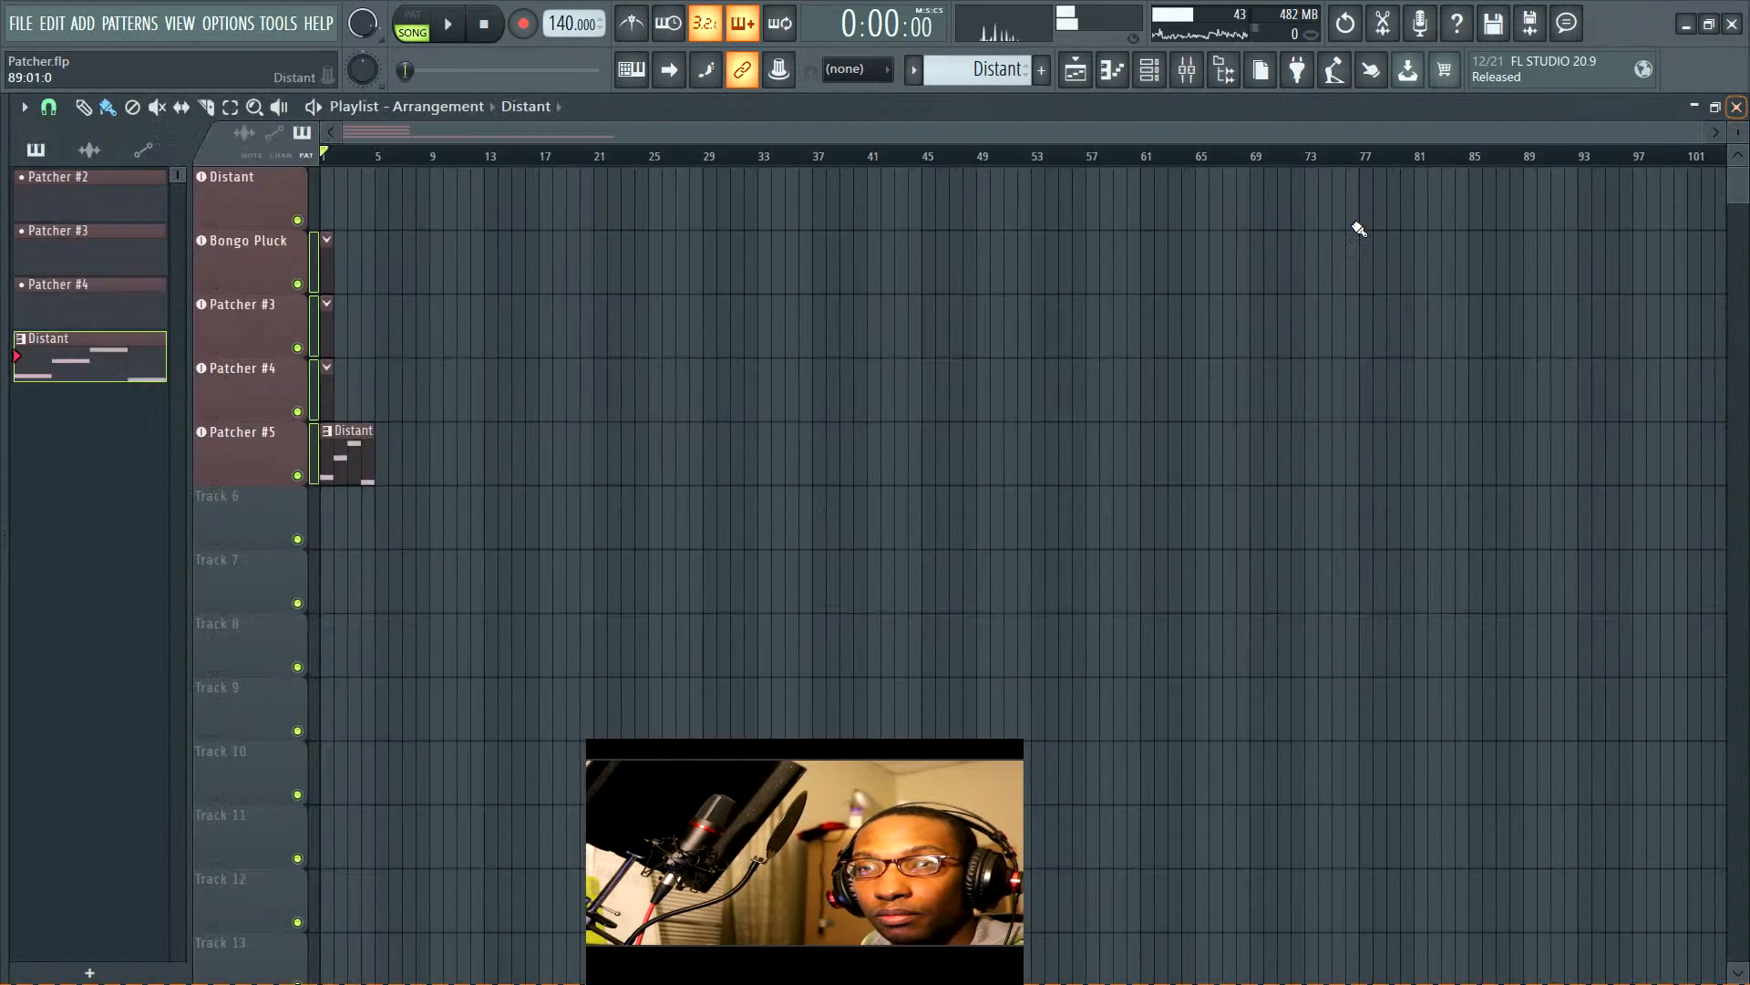
Move the Distant clip from the Patcher #5 track to bar 1 of the Distant track and check its playback in the mixer
left_click(240, 445)
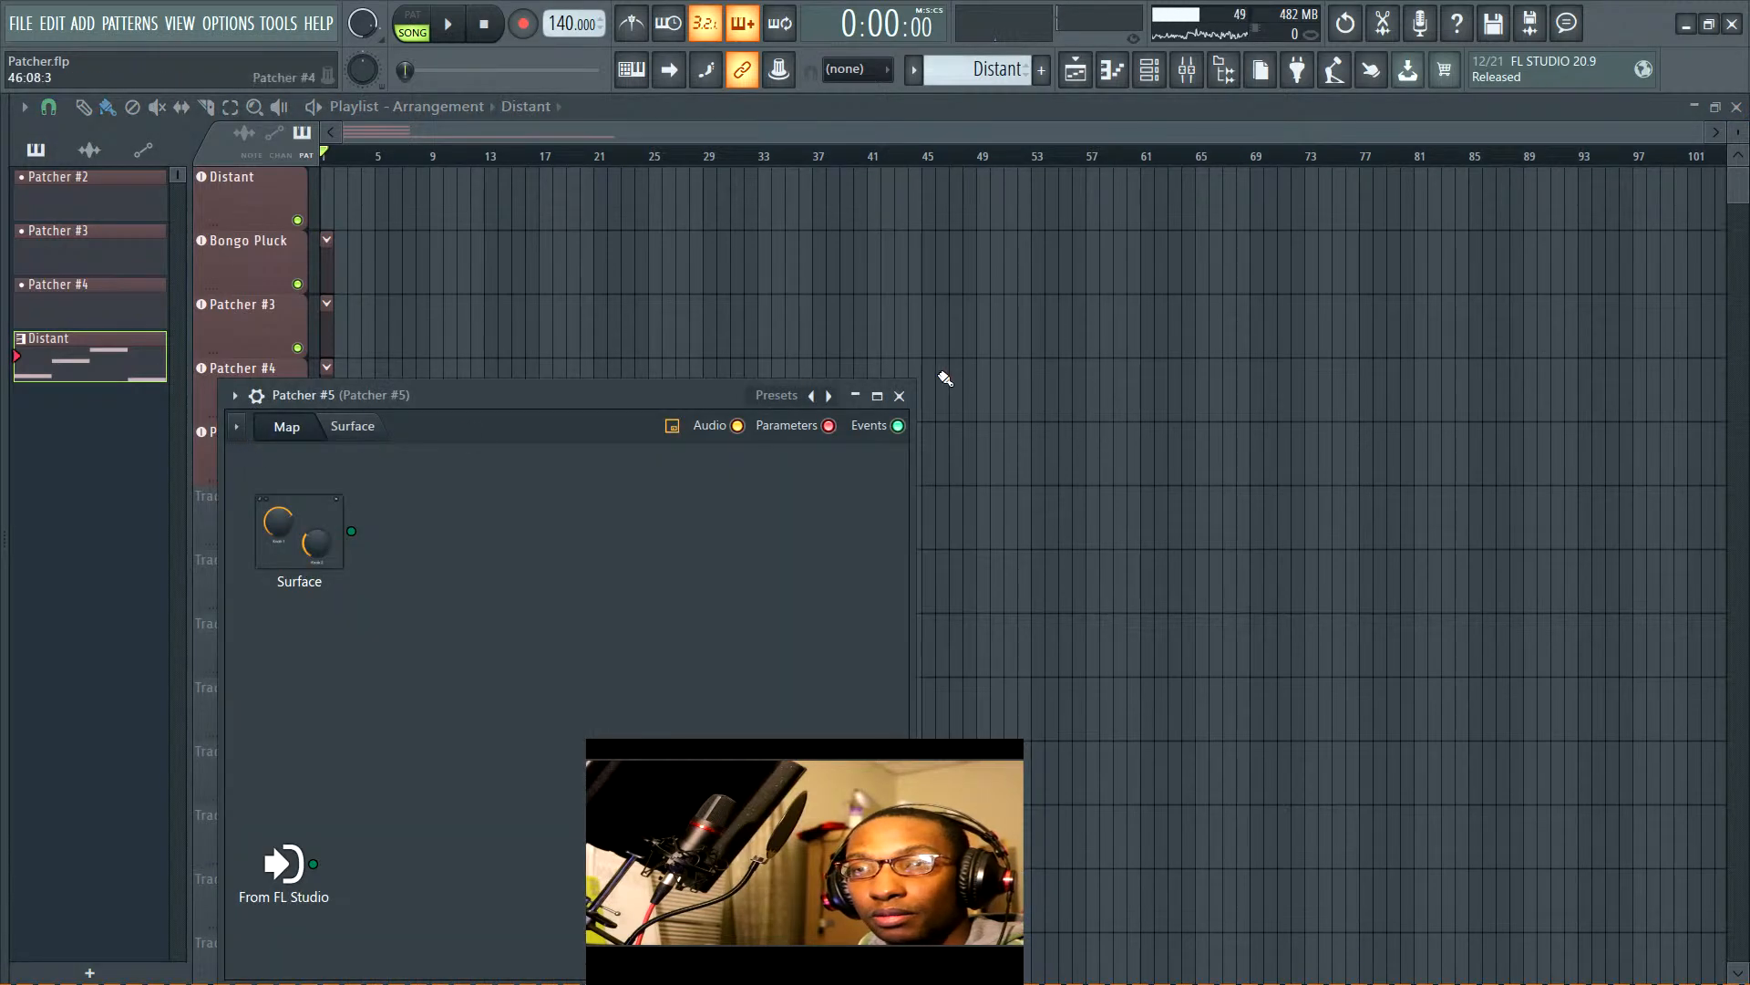
left_click(900, 401)
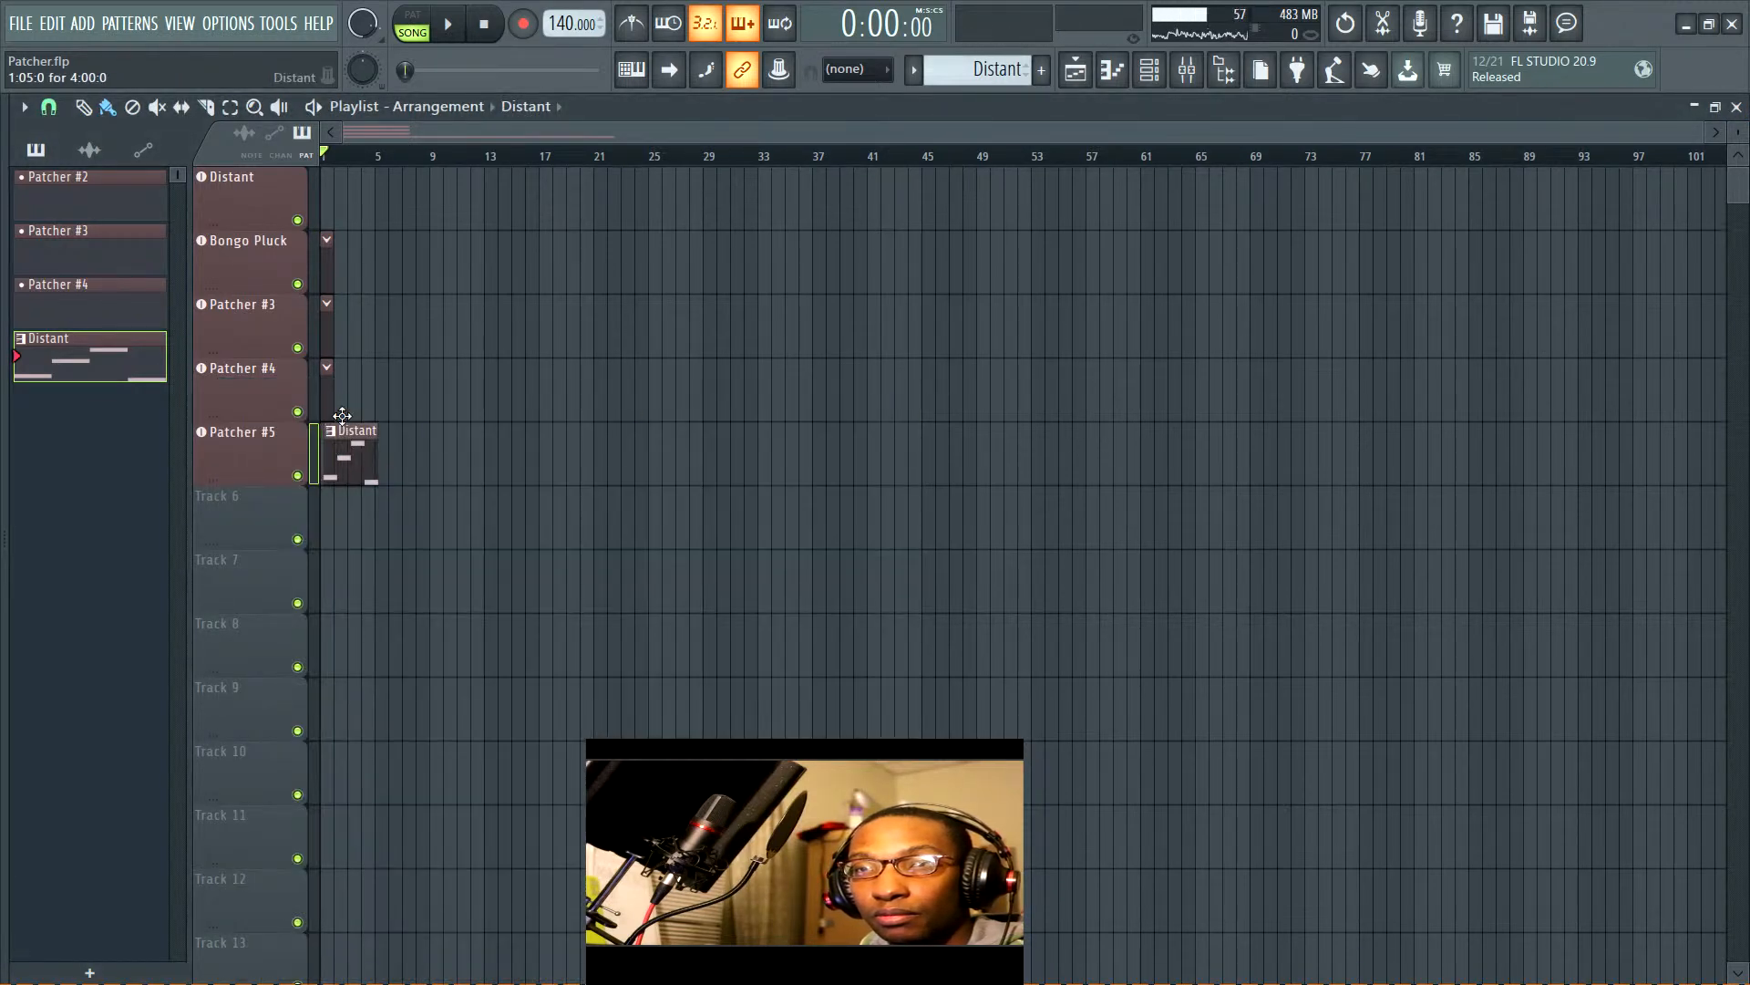
left_click(324, 173)
key("space")
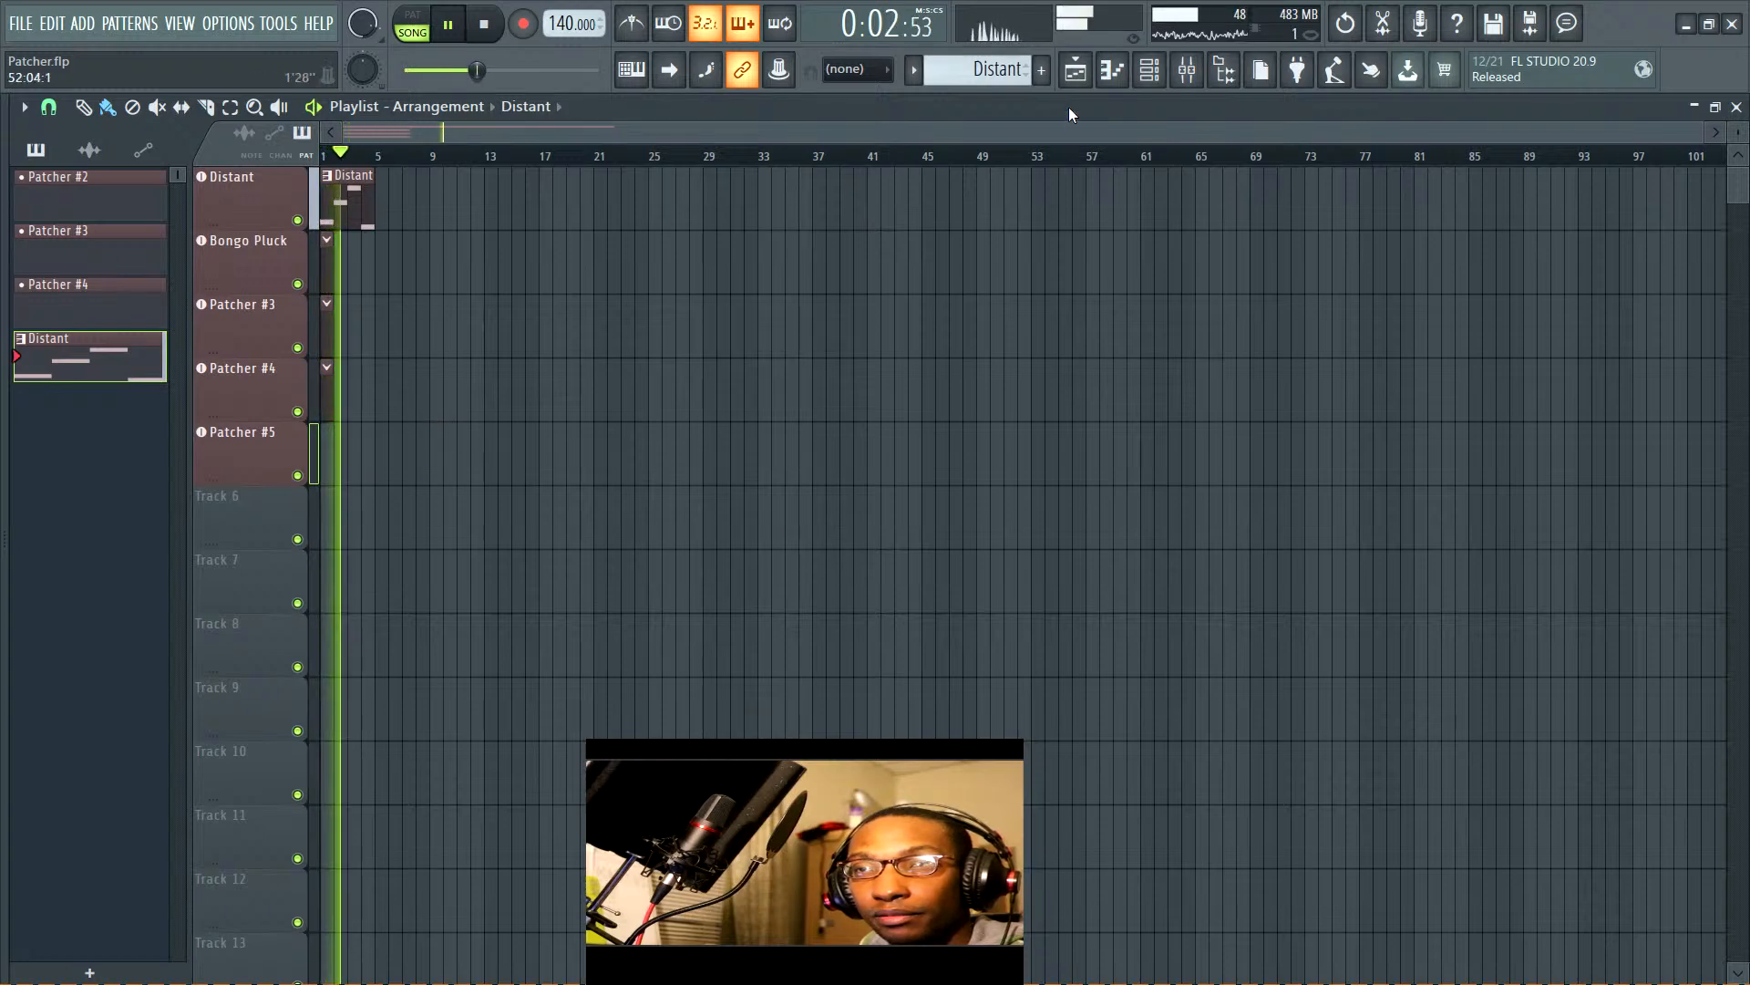
left_click(1183, 70)
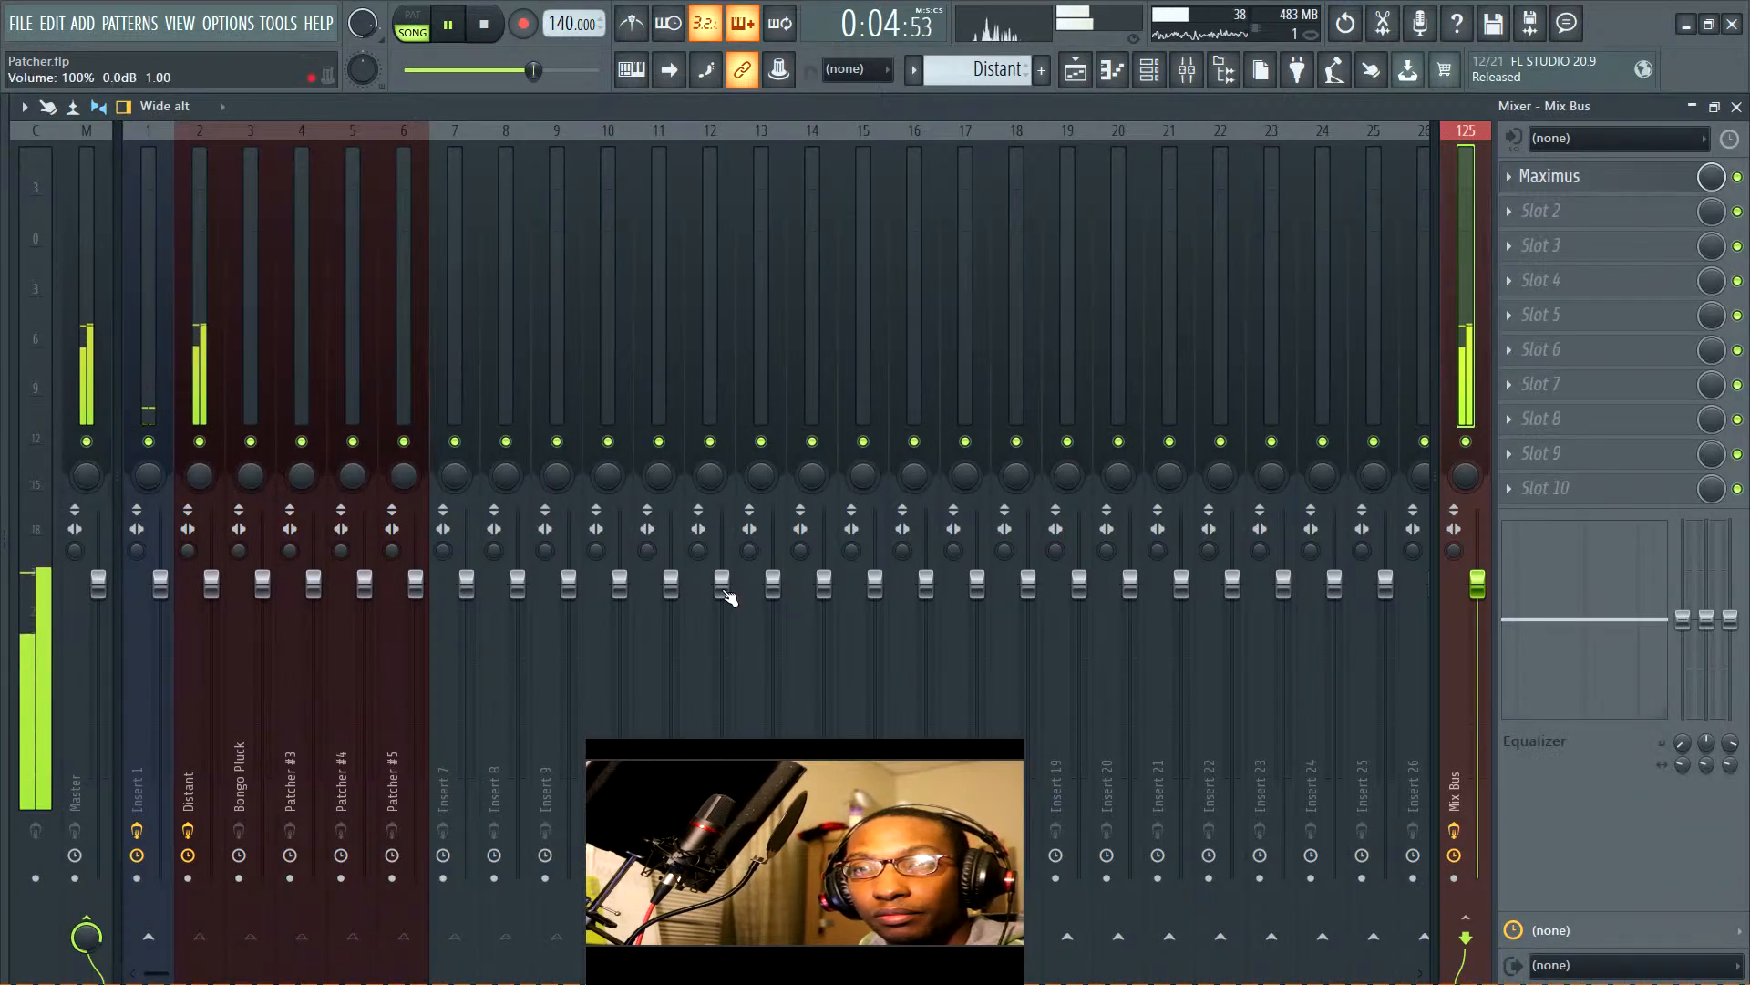
key("space")
left_click(1736, 107)
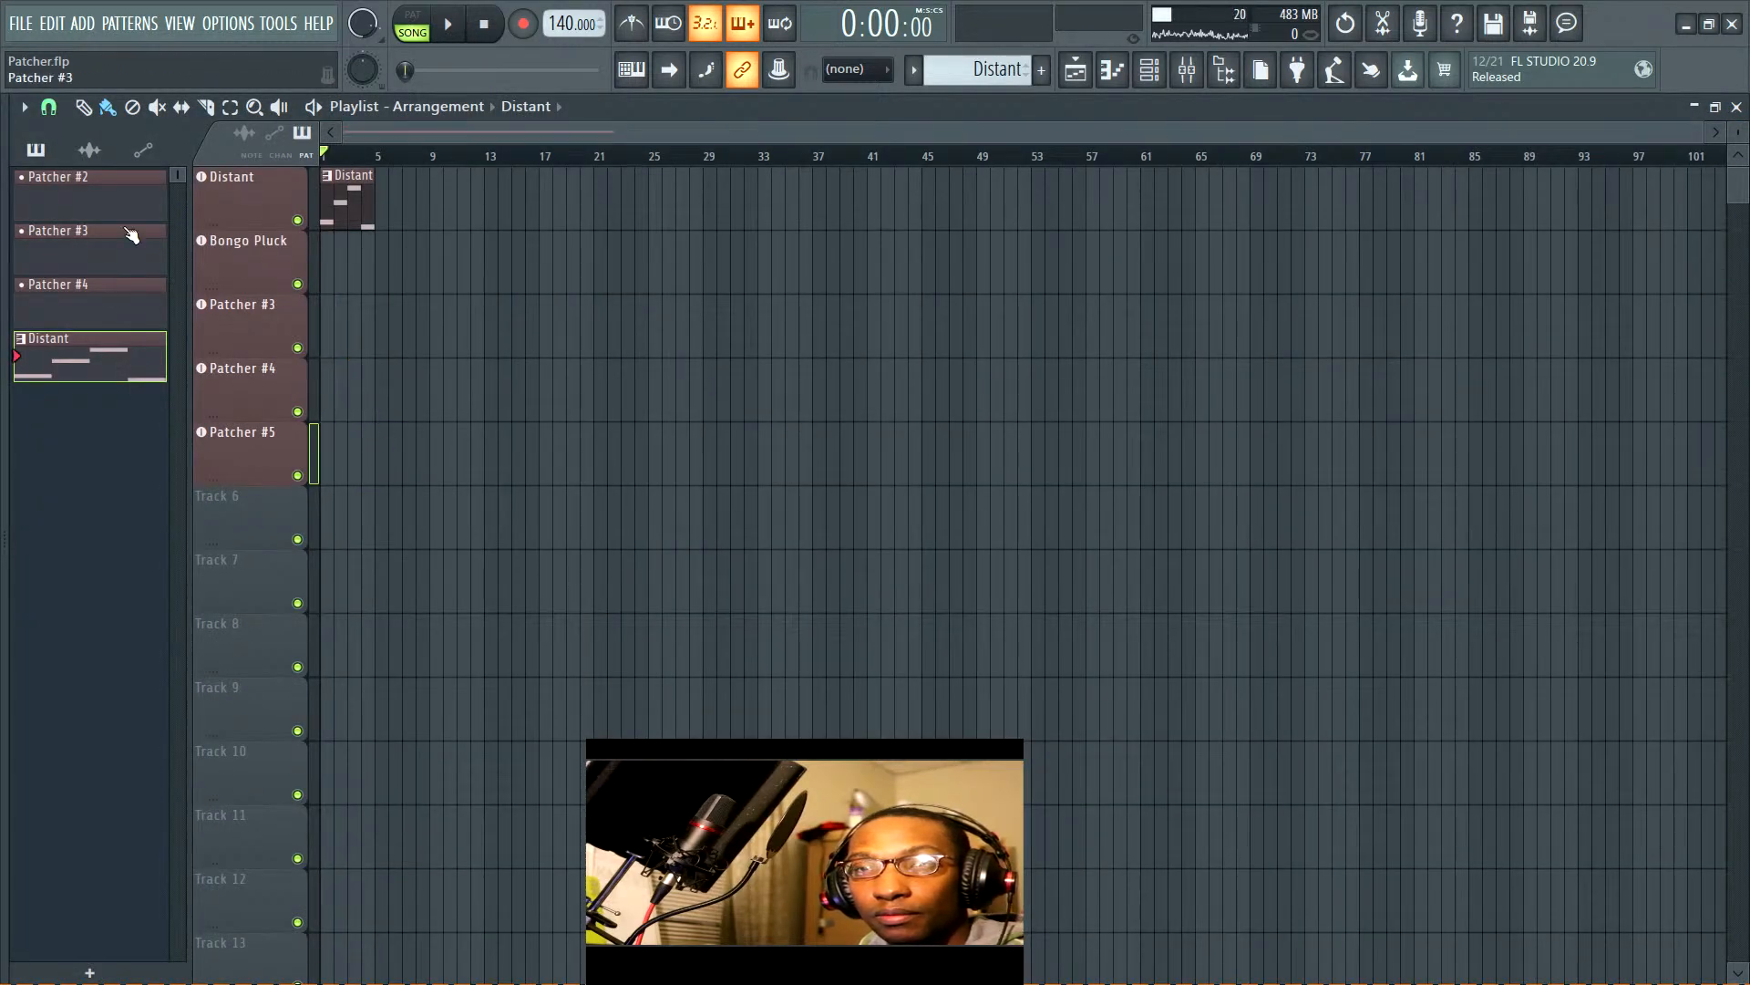
Delete the unused patterns Patcher #2, Patcher #3 and Patcher #4
left_click(112, 198)
left_click(135, 291)
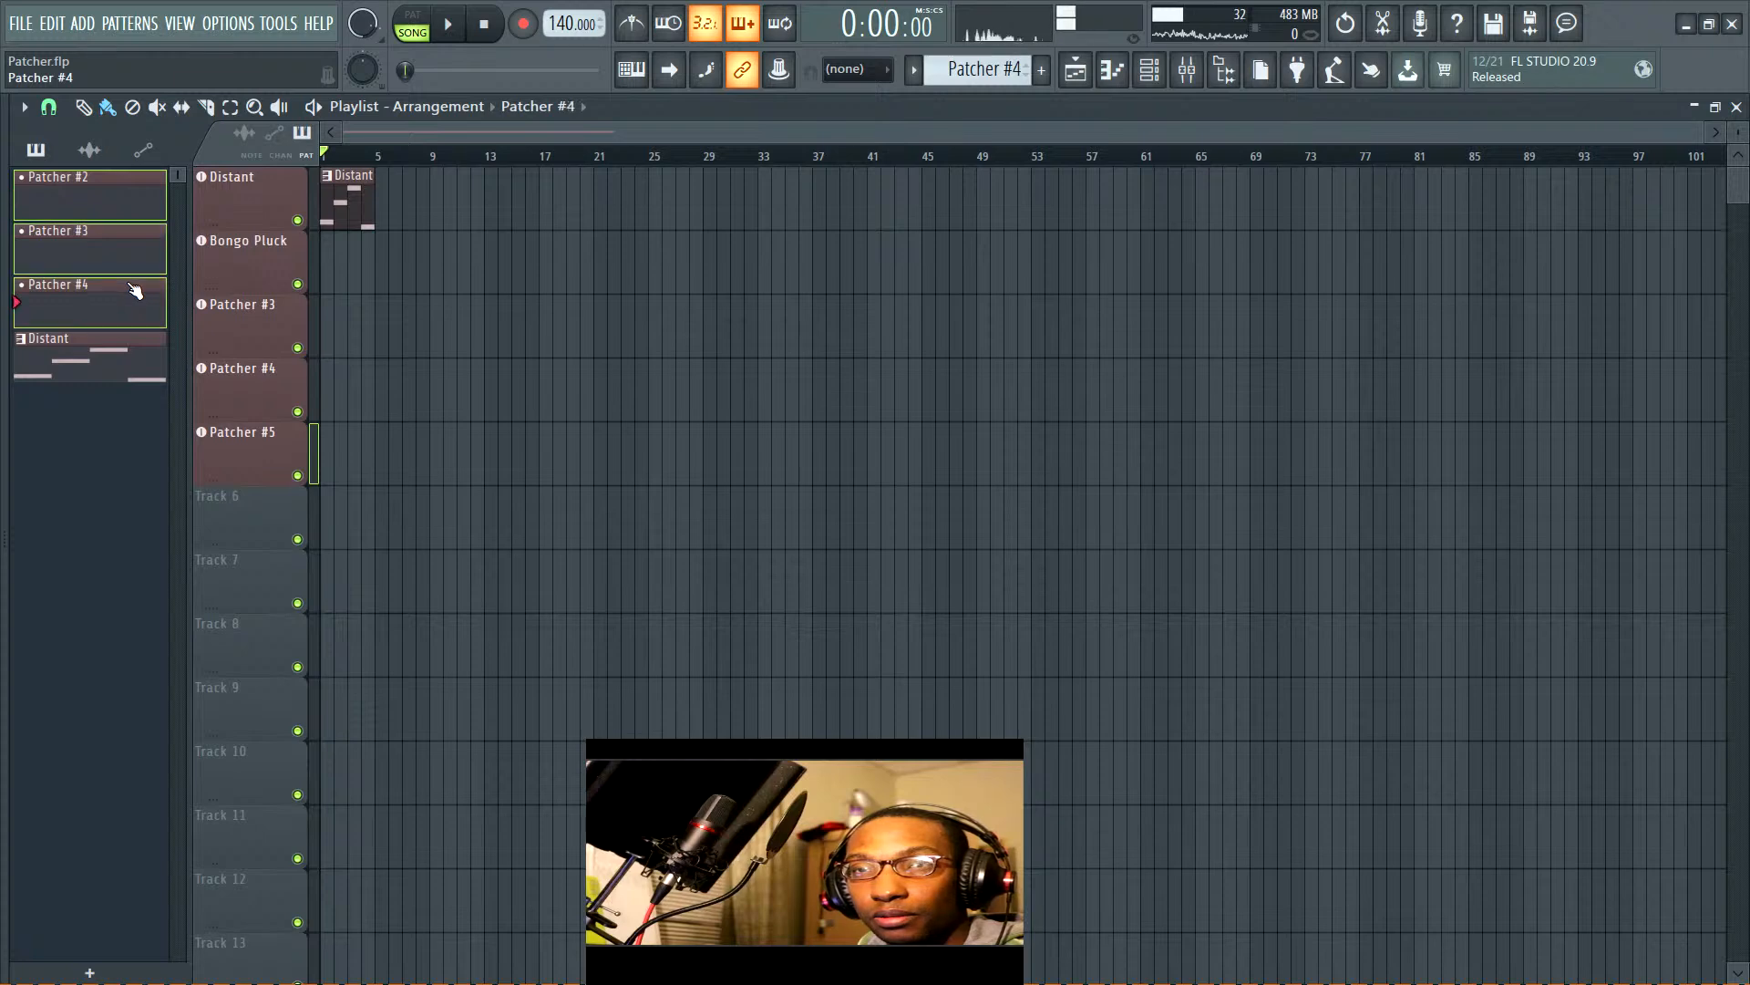
right_click(73, 192)
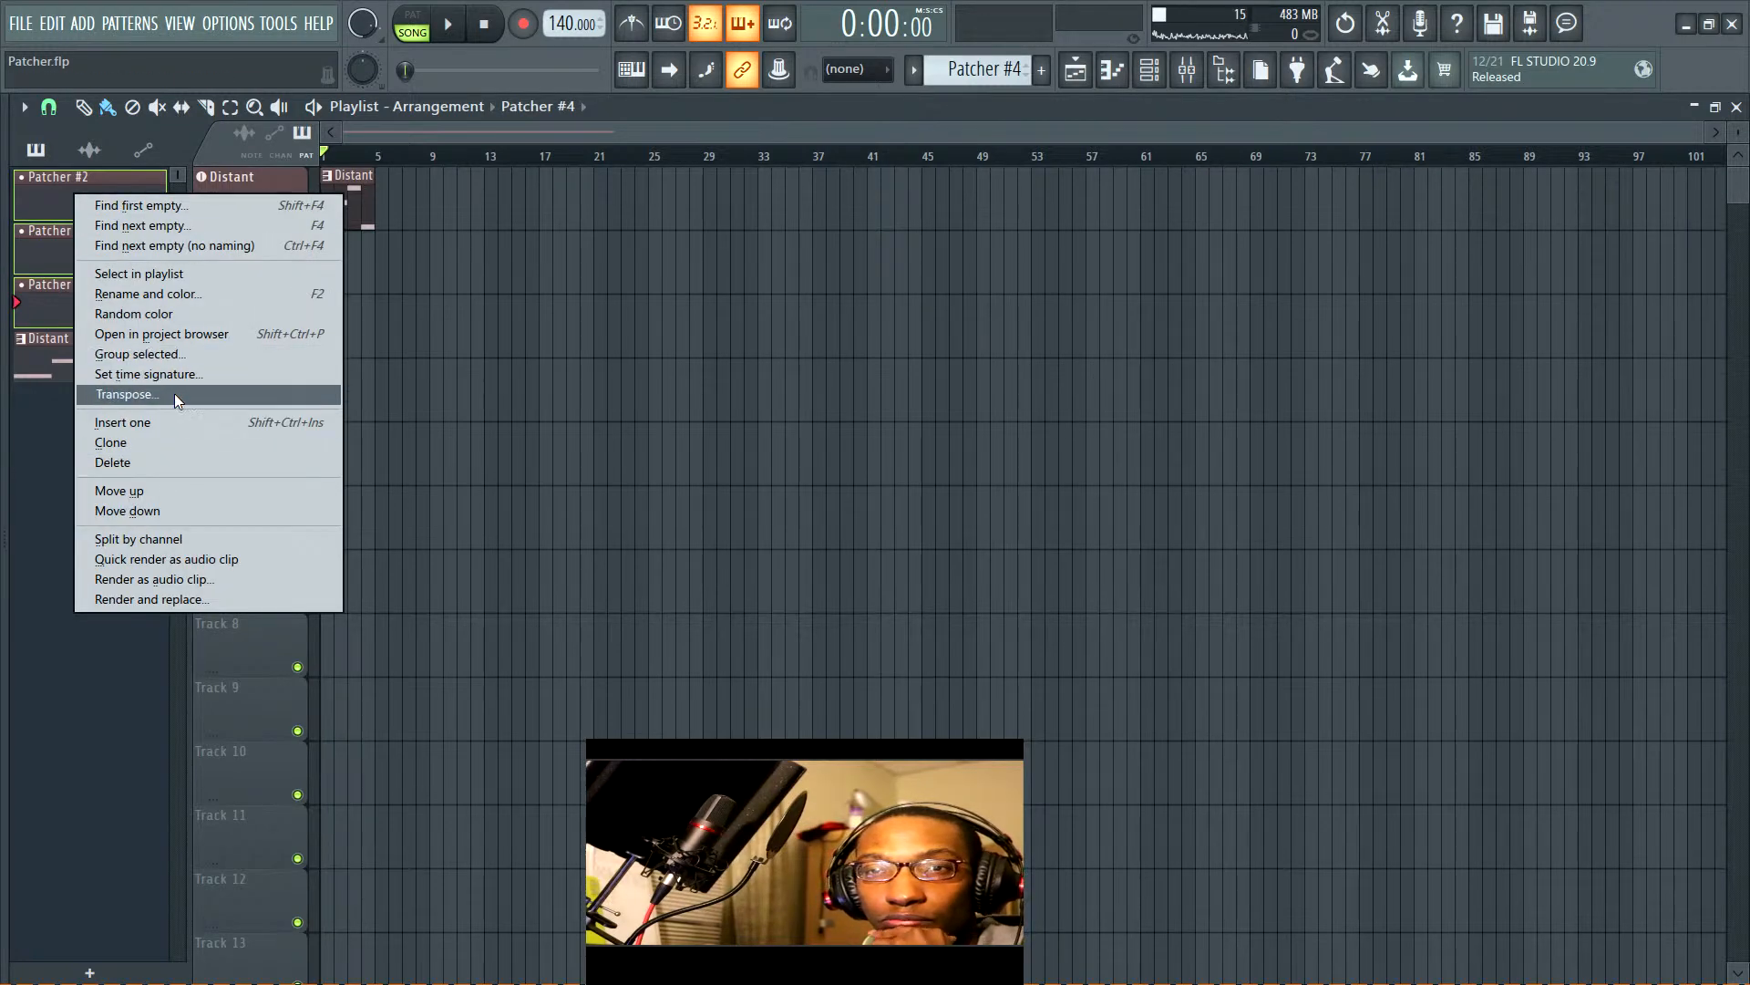
left_click(137, 462)
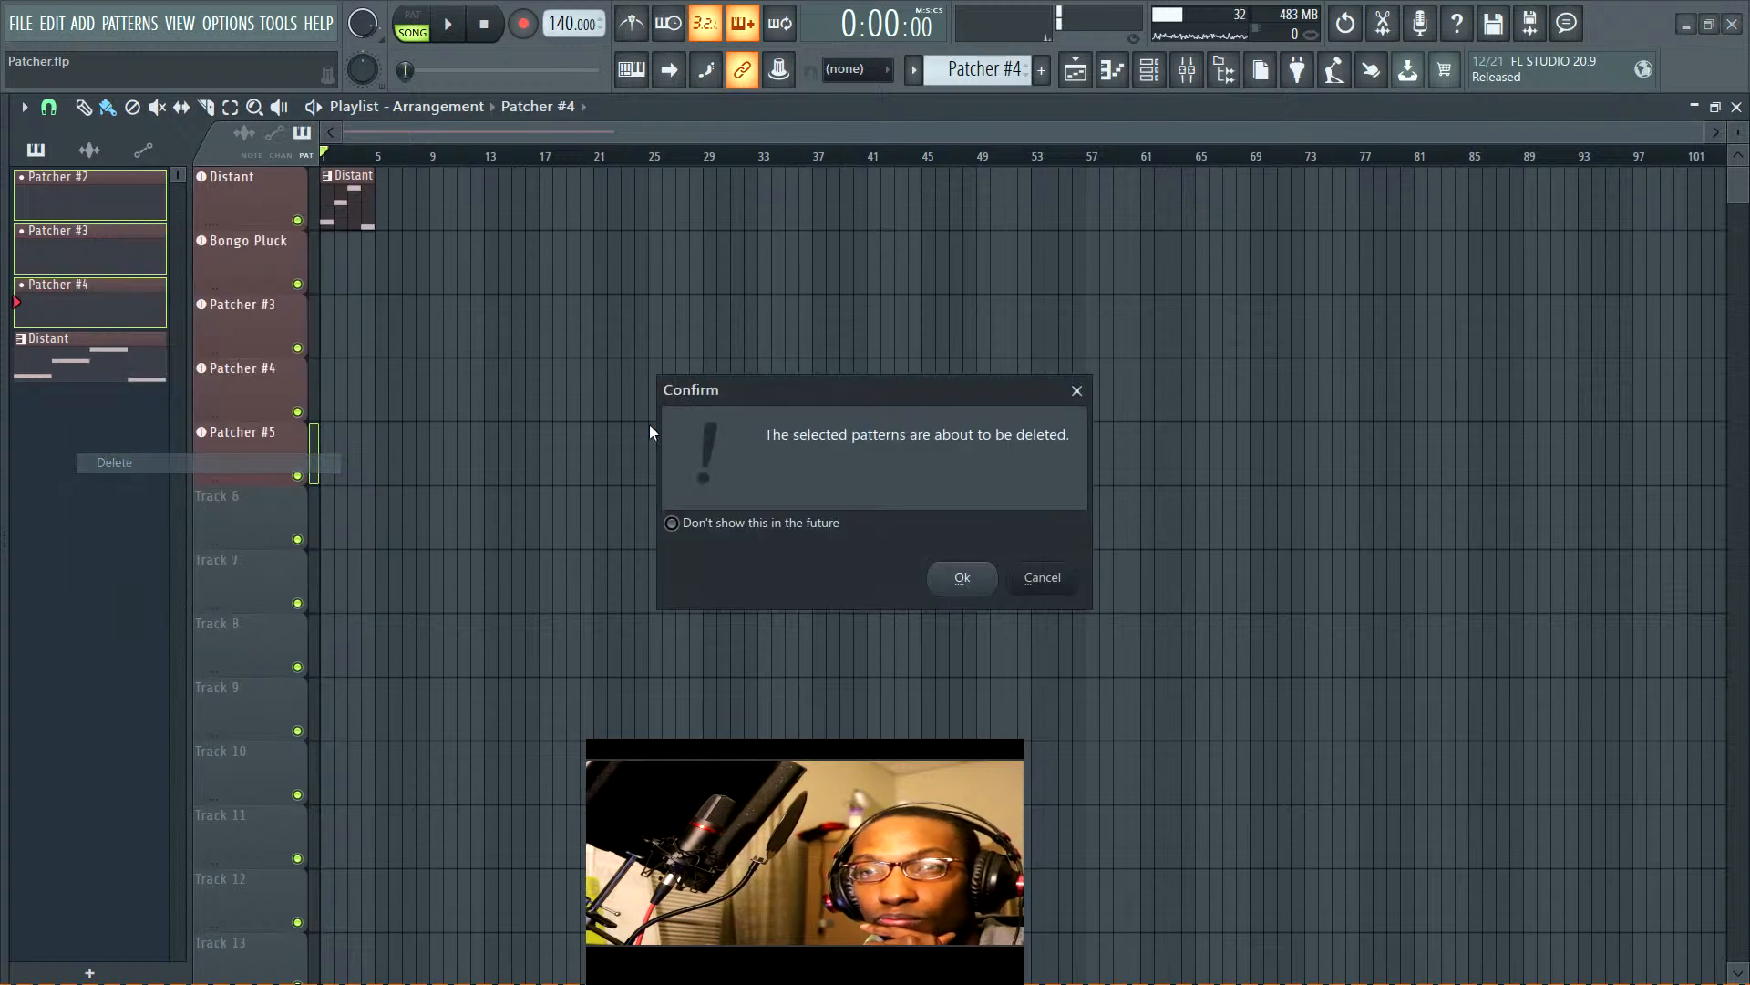
left_click(965, 580)
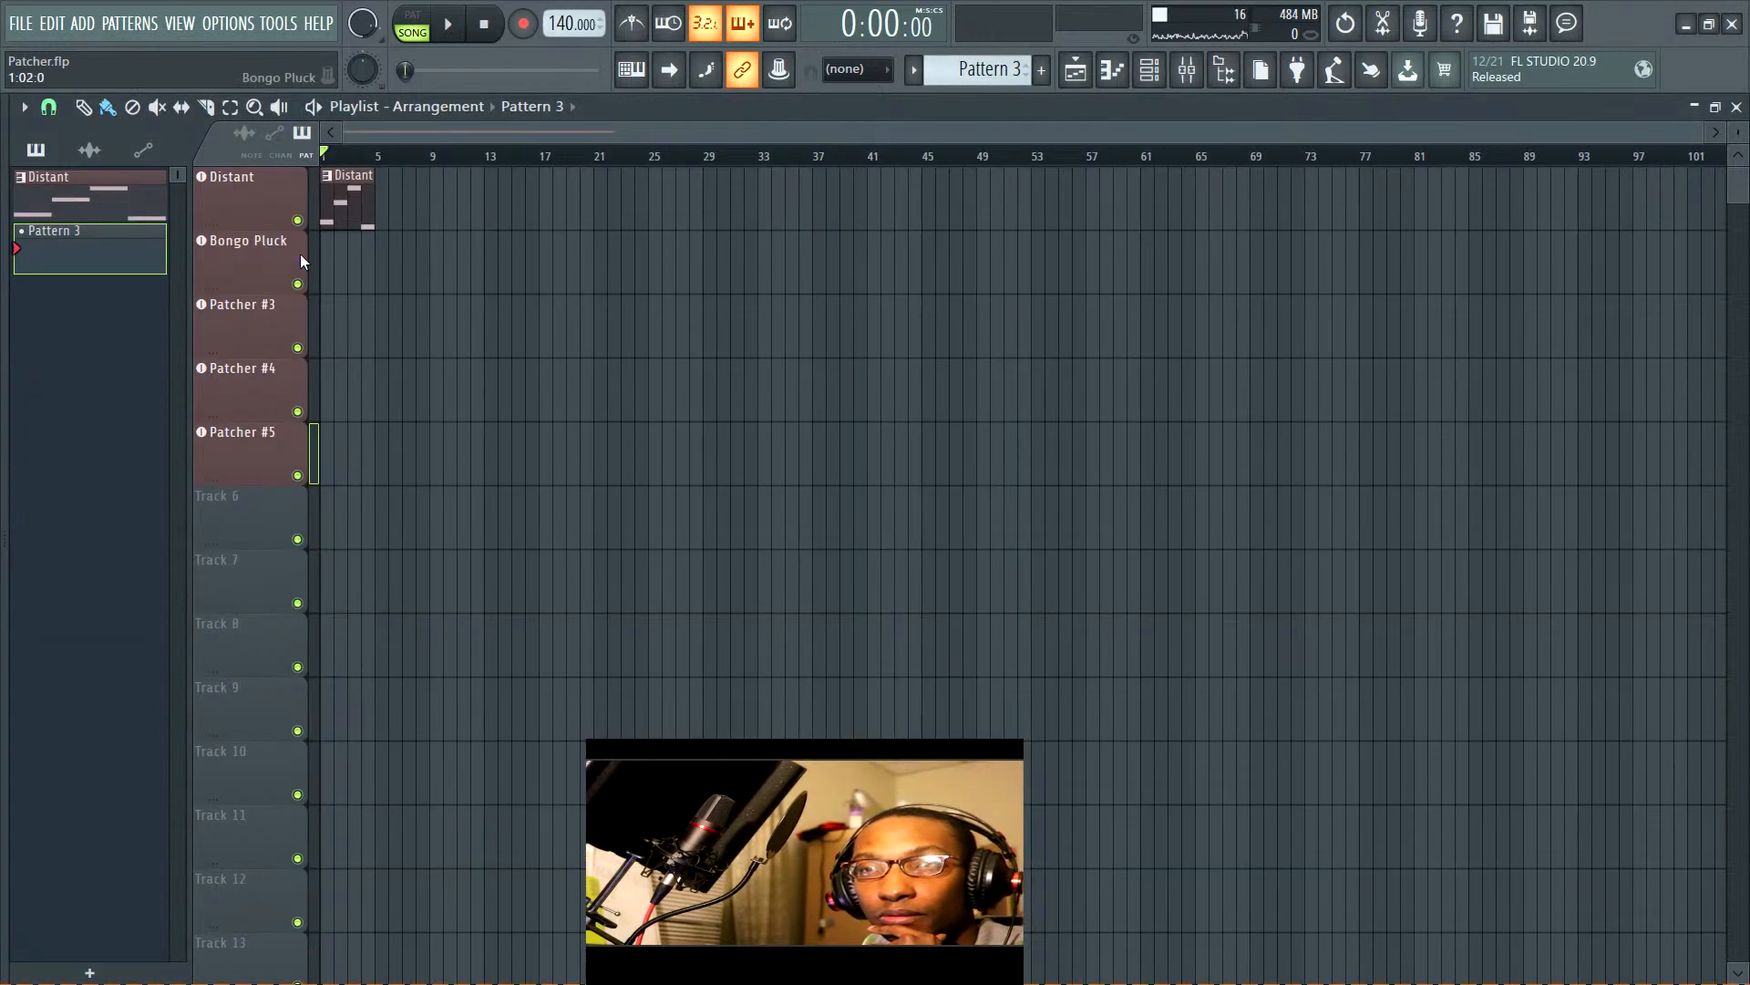
Copy the second track's name and rename the empty Pattern 3 as Bongo Pluck
double_click(246, 255)
key("ctrl+c")
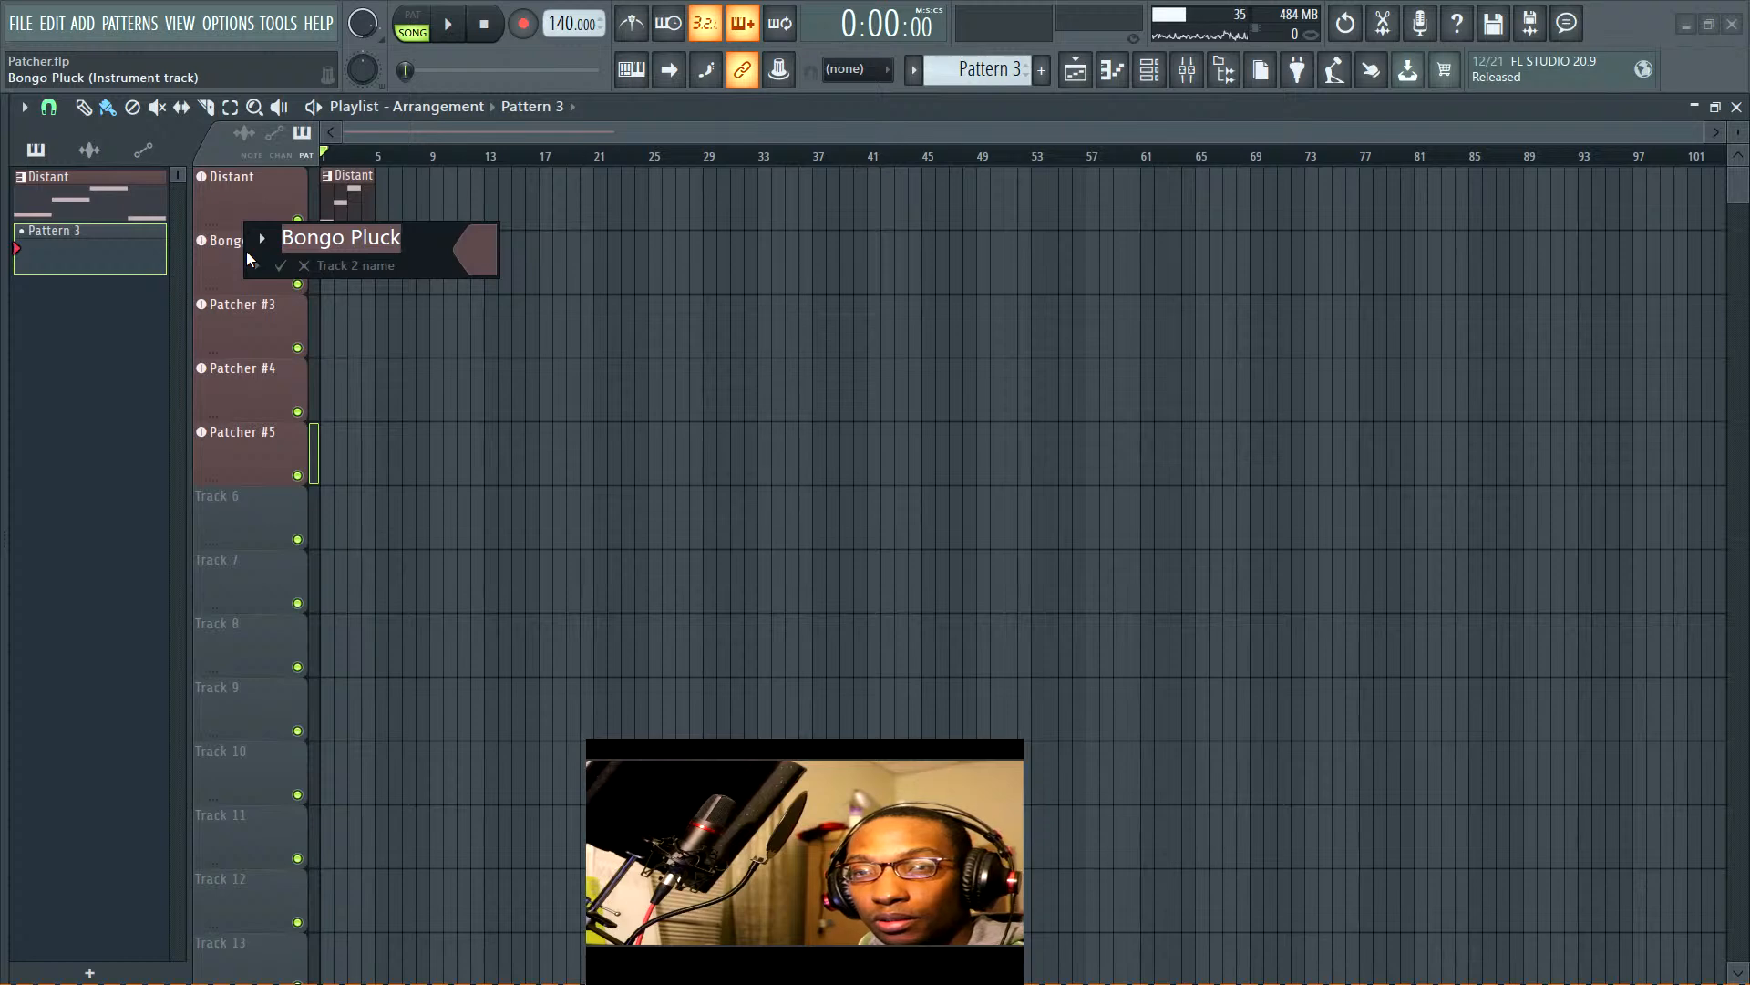
key("Return")
middle_click(105, 244)
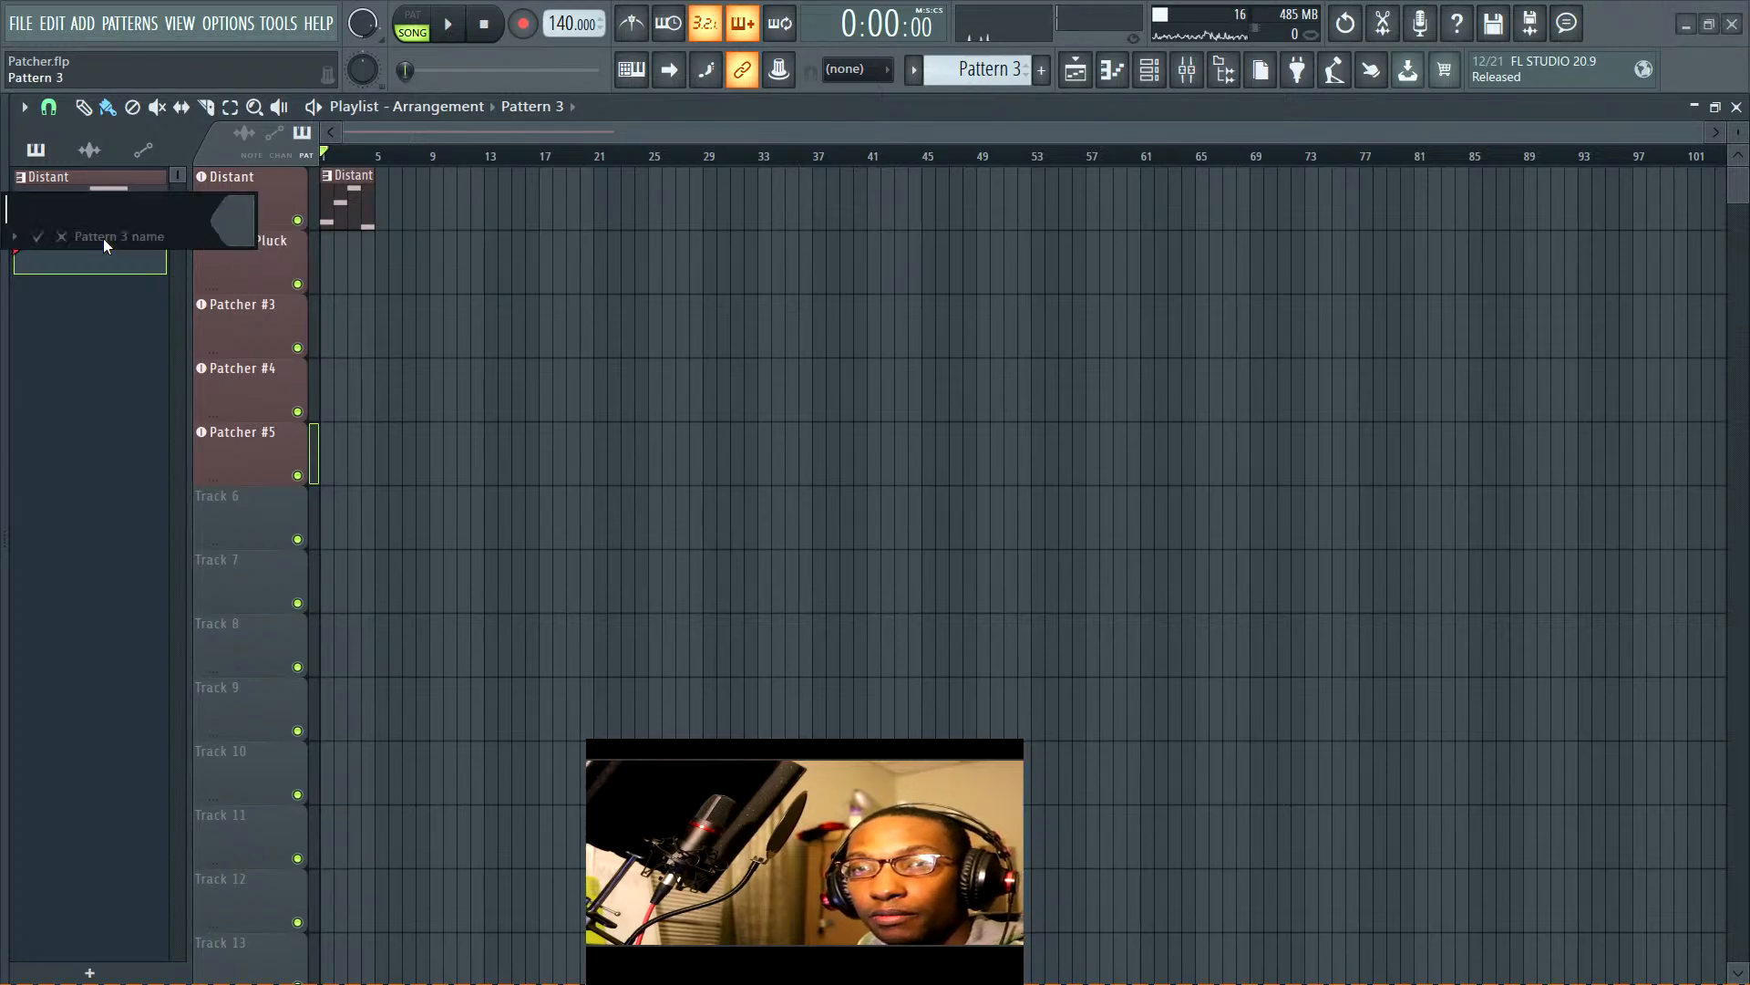
key("ctrl+v")
key("Return")
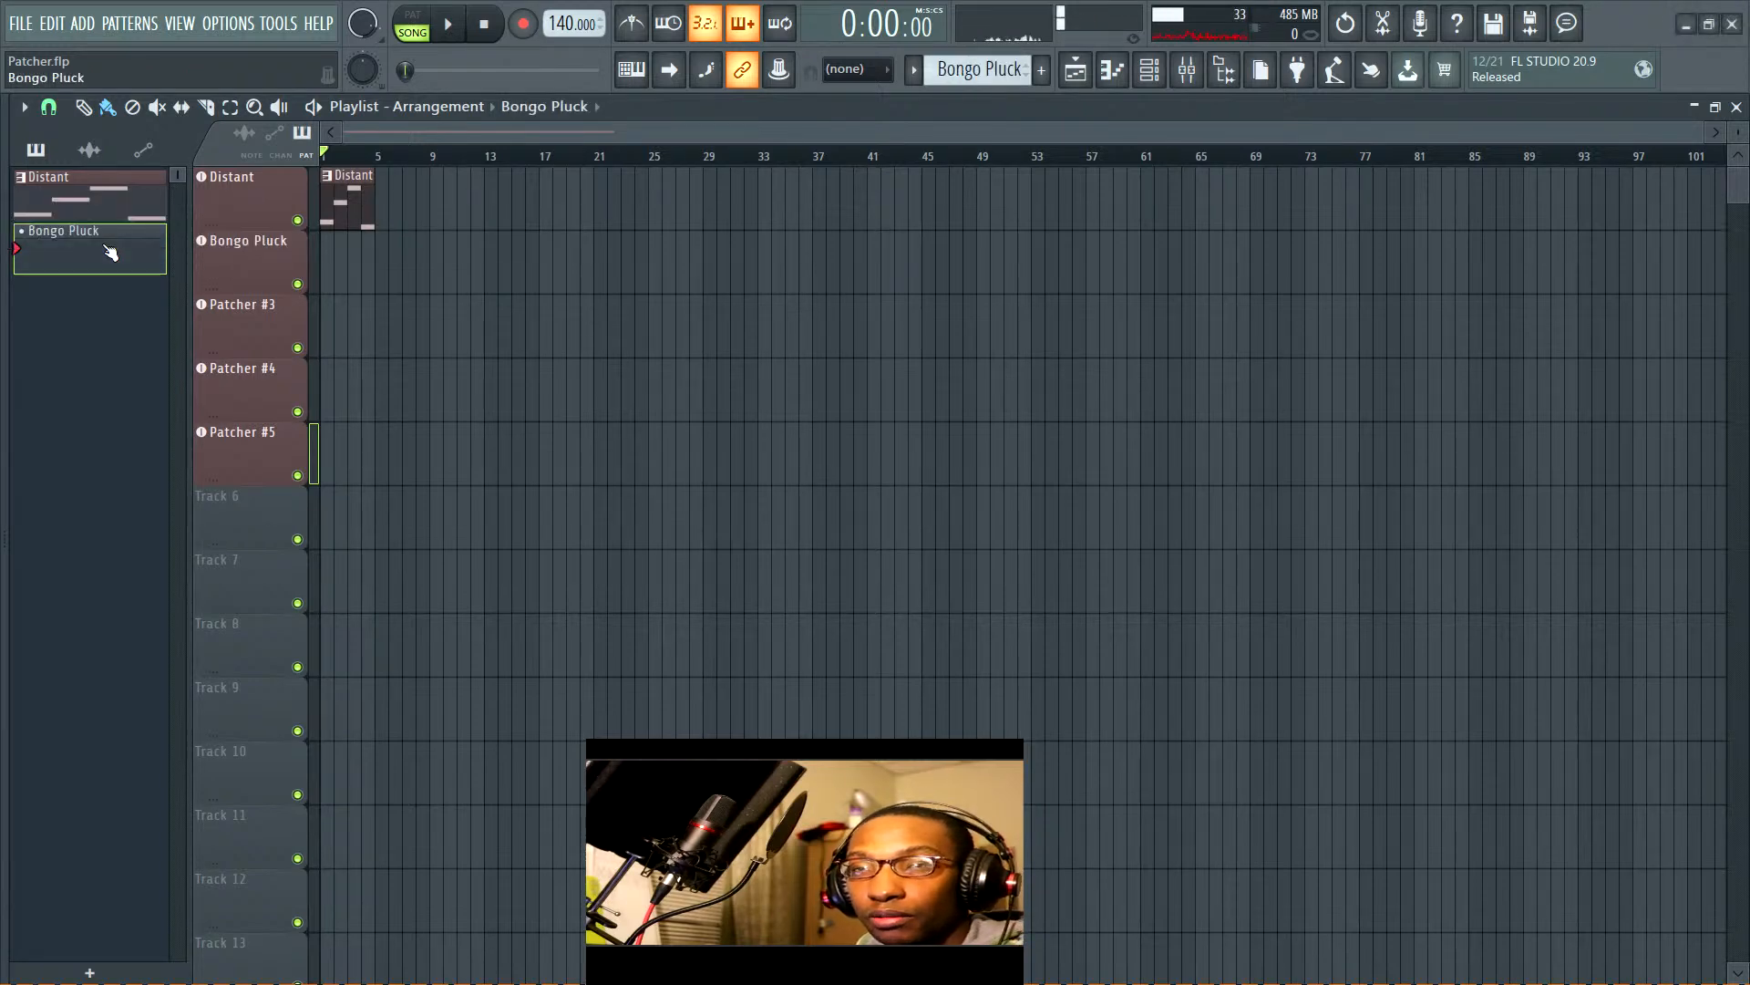
Place the Bongo Pluck pattern at bar 1 of the Bongo Pluck track and open it in the piano roll during playback
left_click_drag(100, 248, 324, 255)
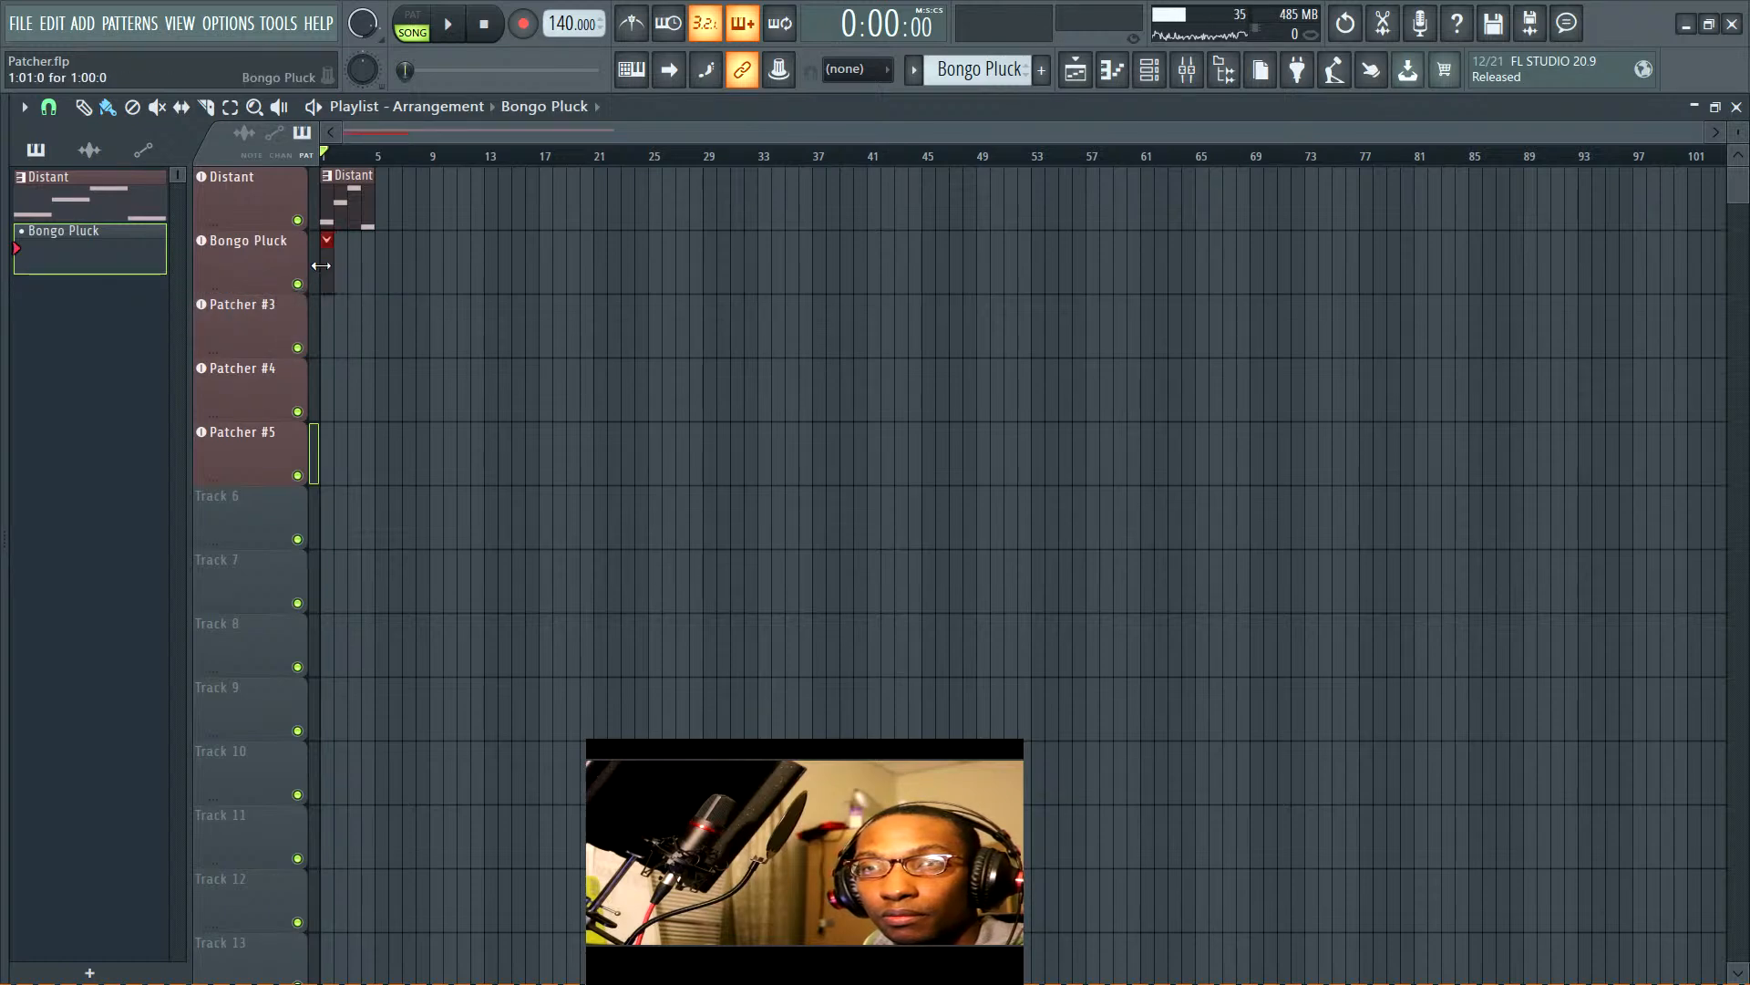
key("space")
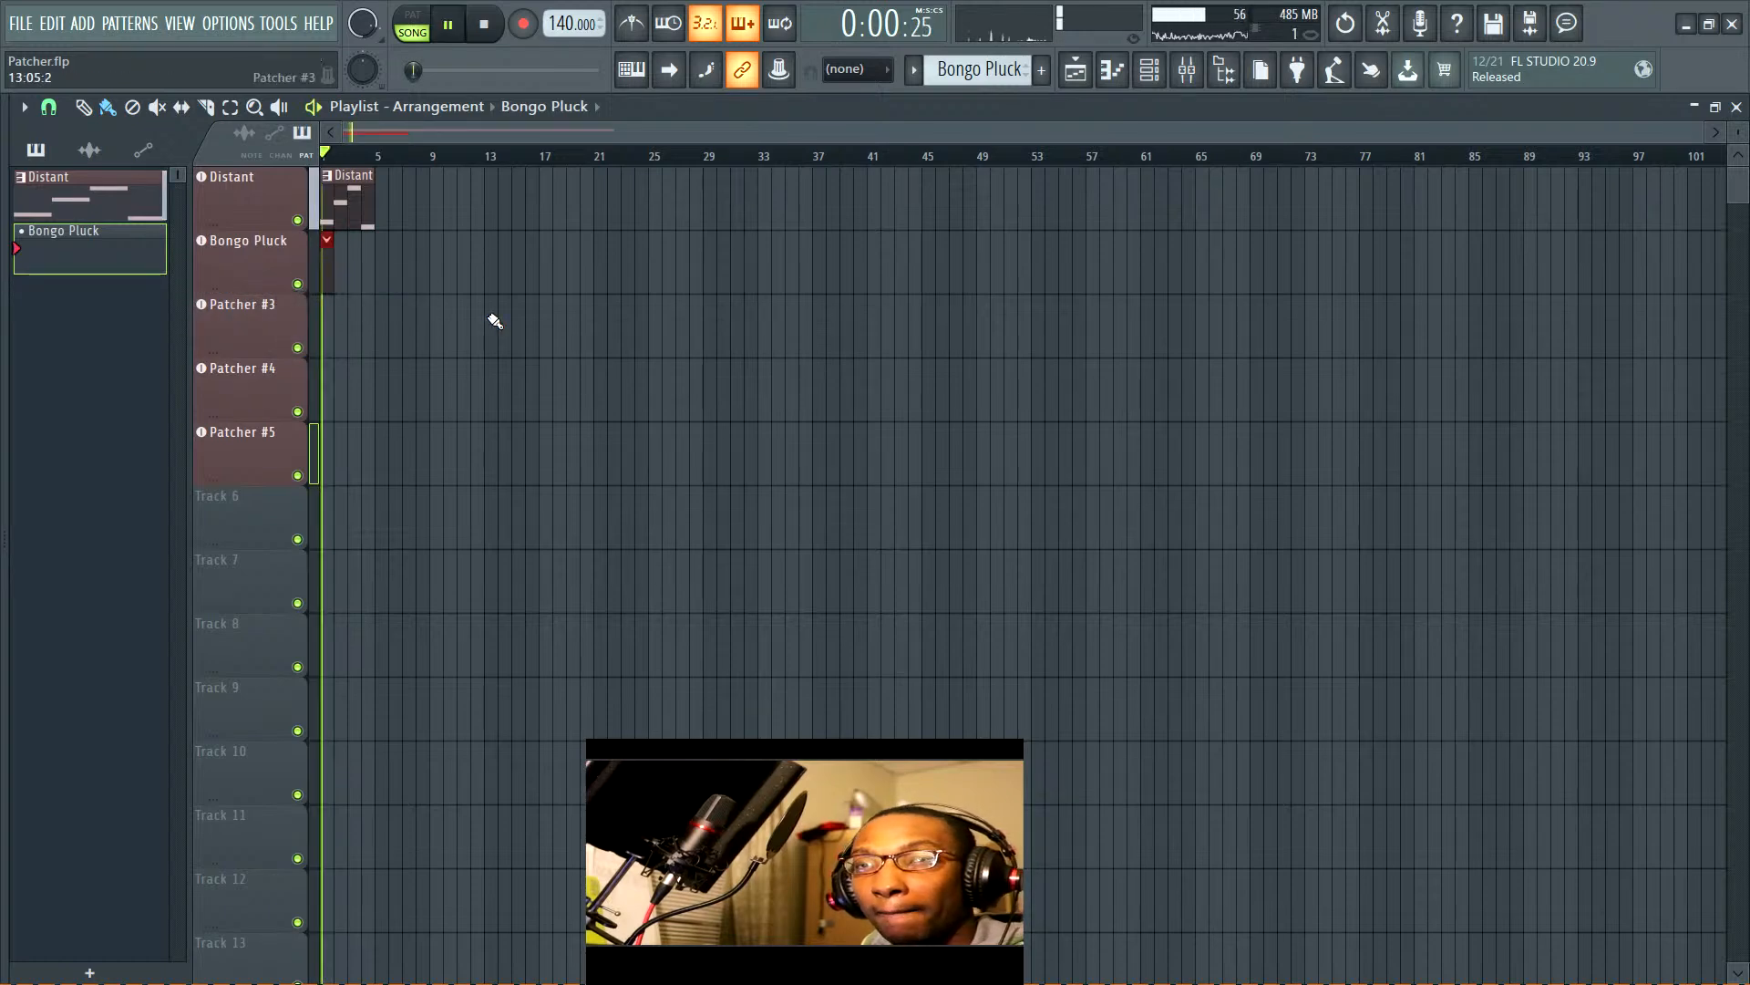
double_click(336, 265)
Record a live pluck part of C5, E5 and G5 notes over about two bars, with the metronome on
key("space")
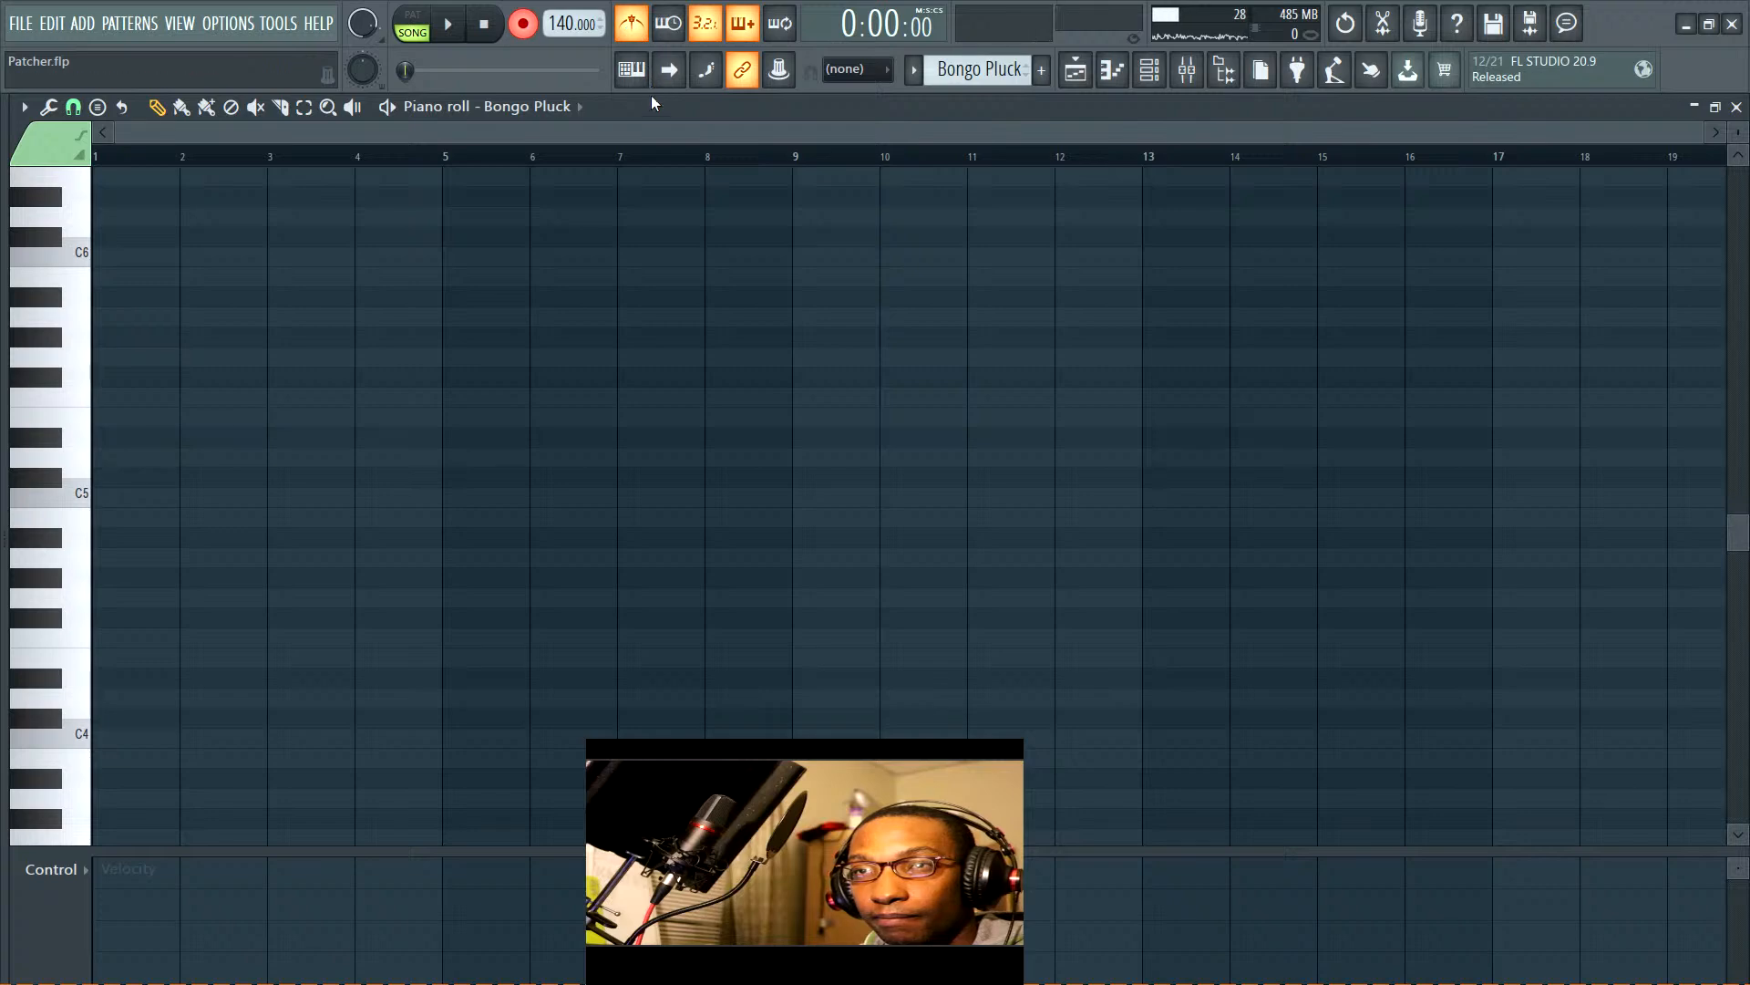
key("space")
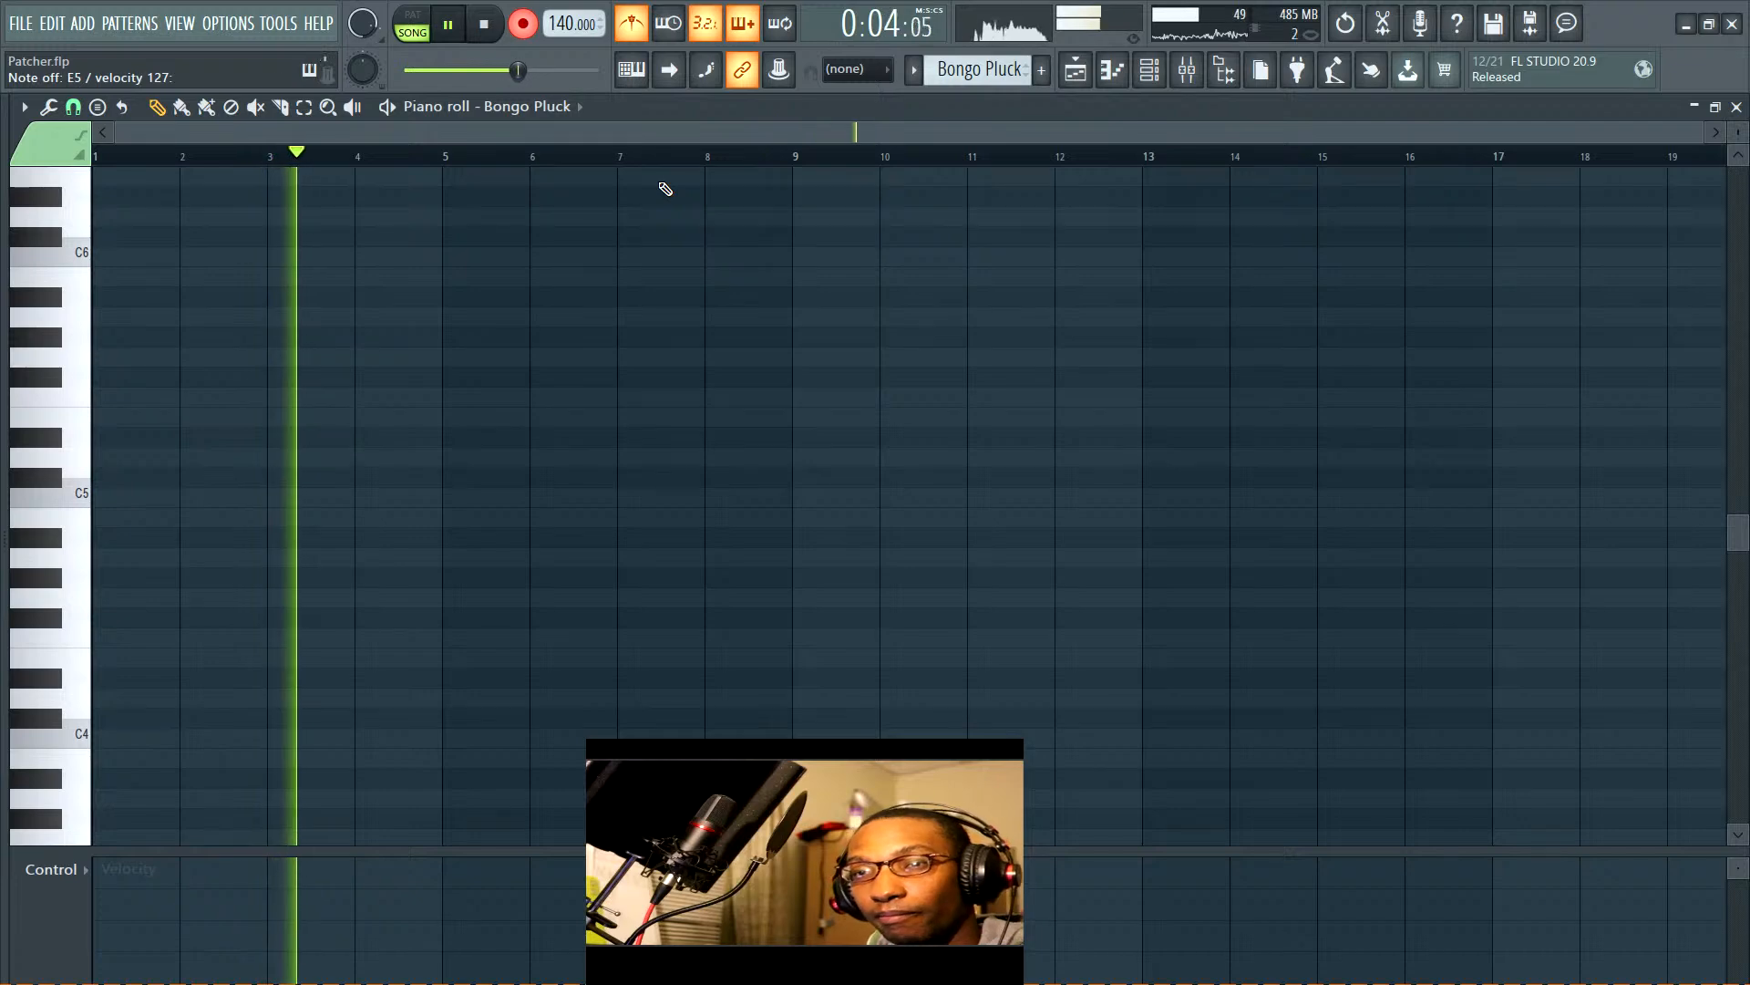
key("space")
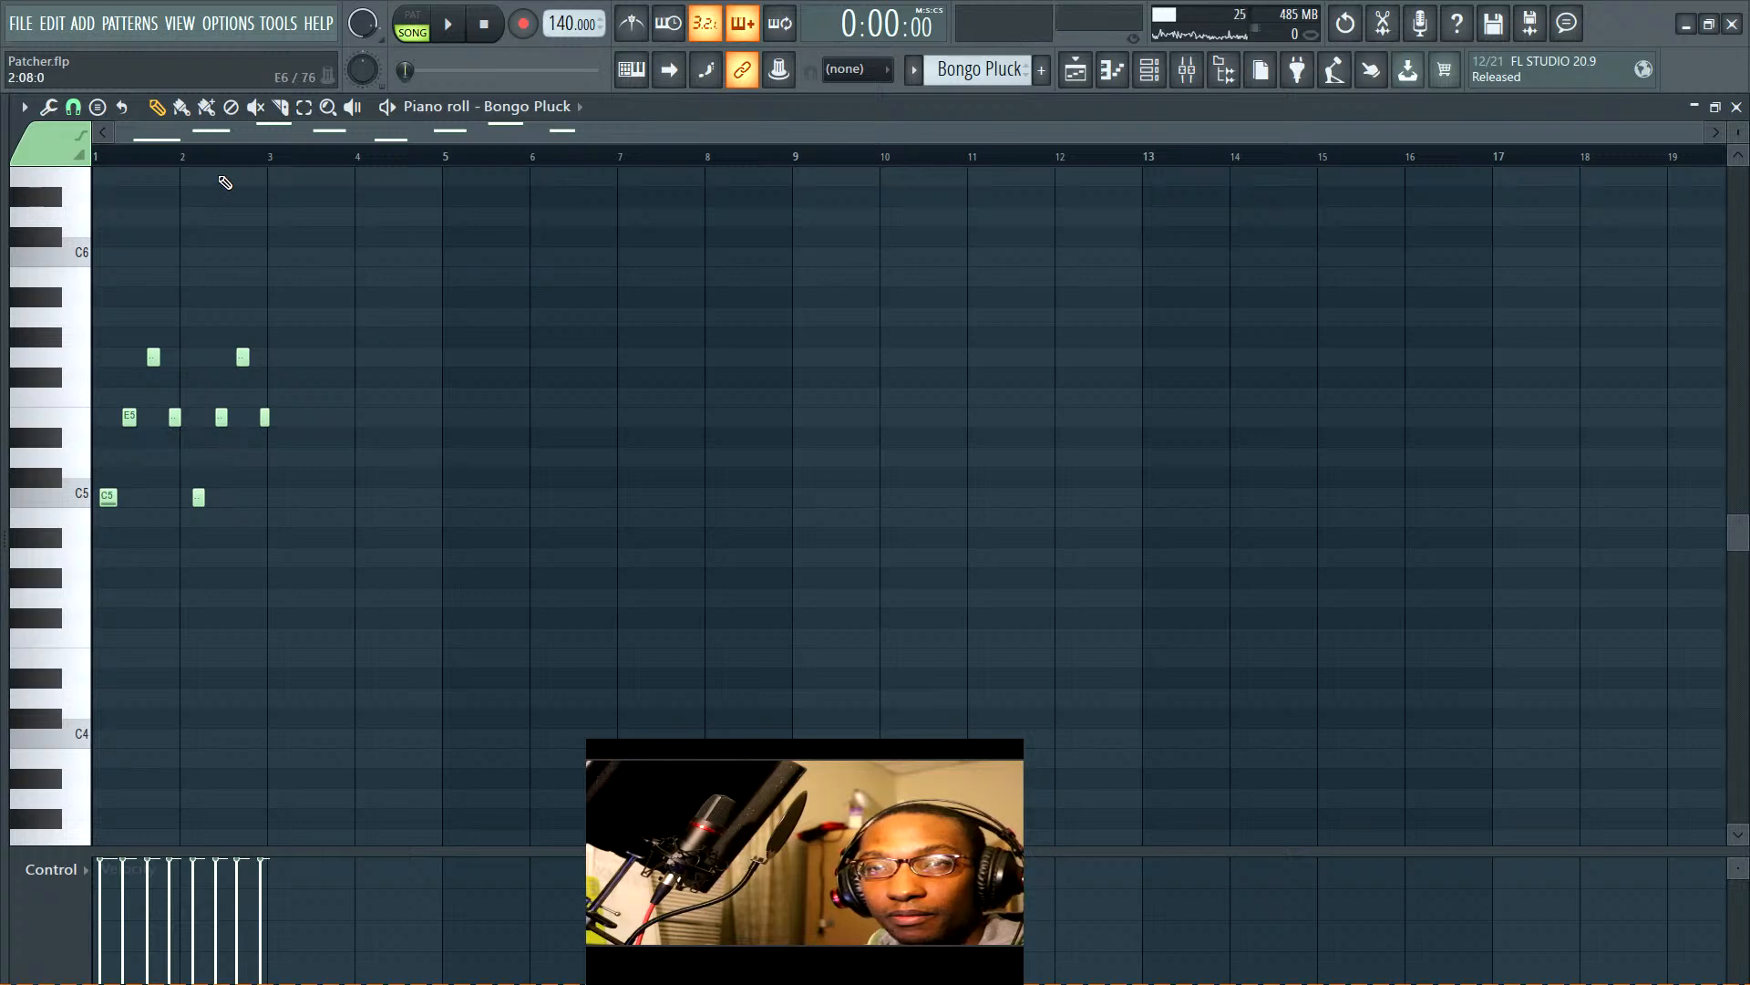
Set the piano roll snap to Beat, quantize the recorded Bongo Pluck notes, and briefly play them back
left_click(73, 106)
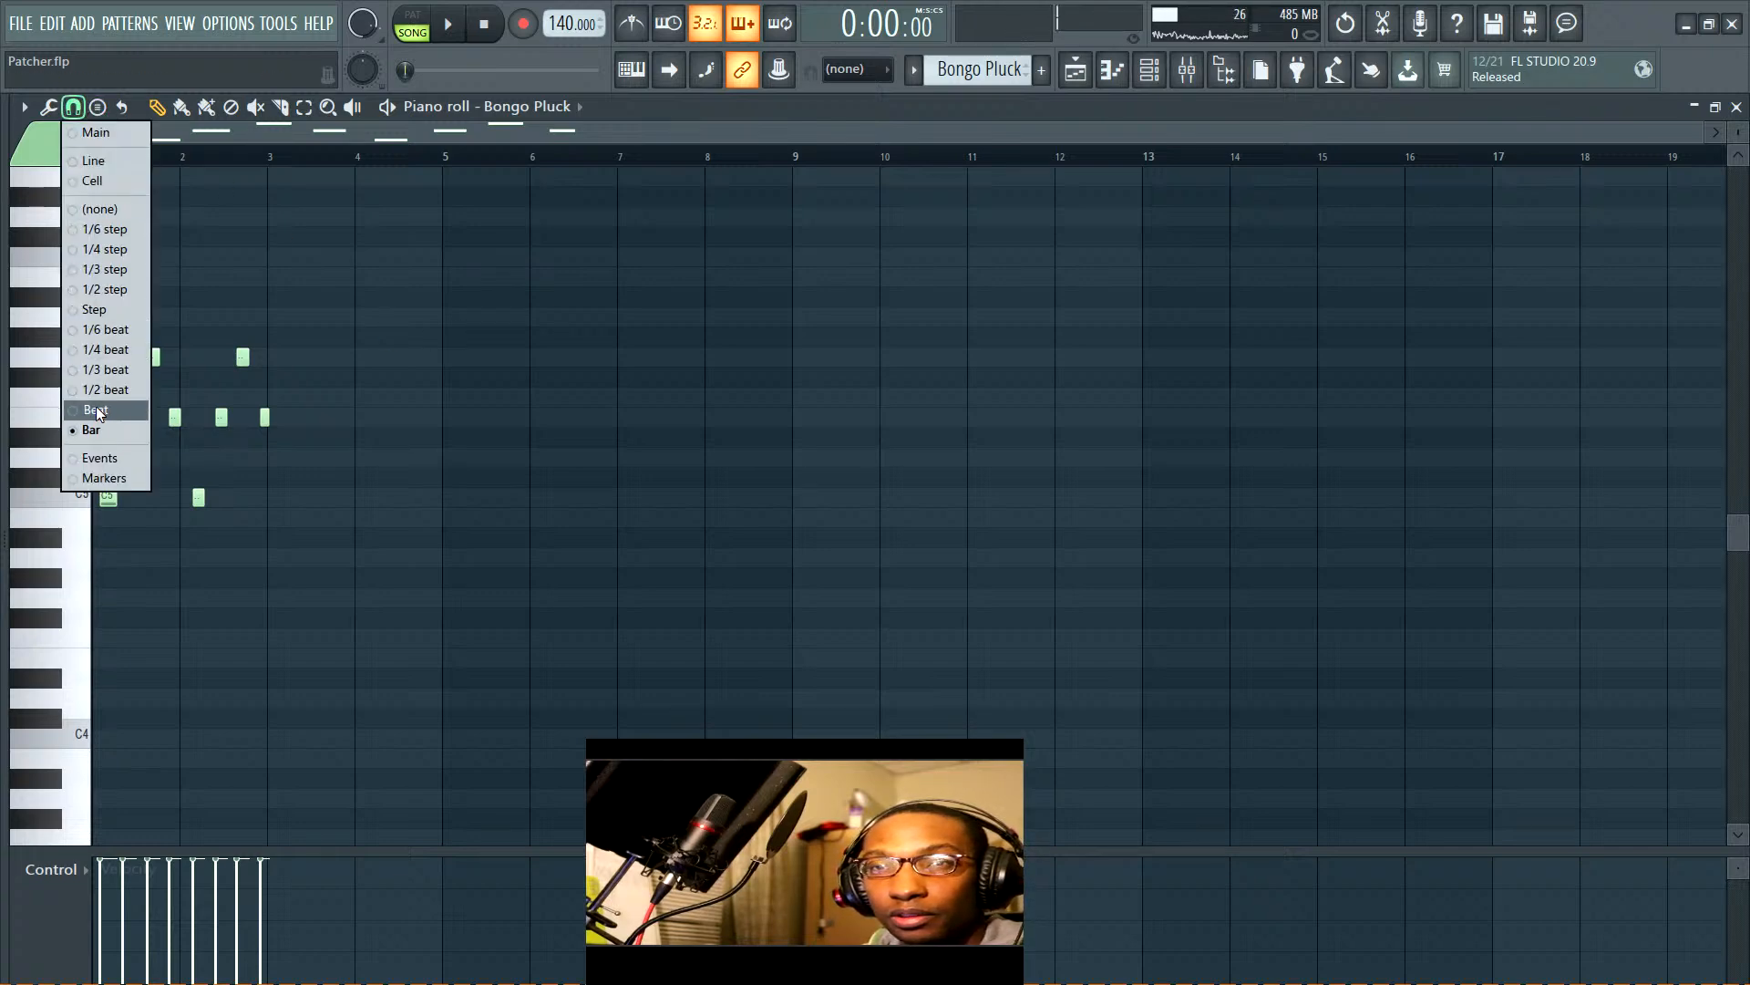
left_click(96, 407)
key("ctrl+q")
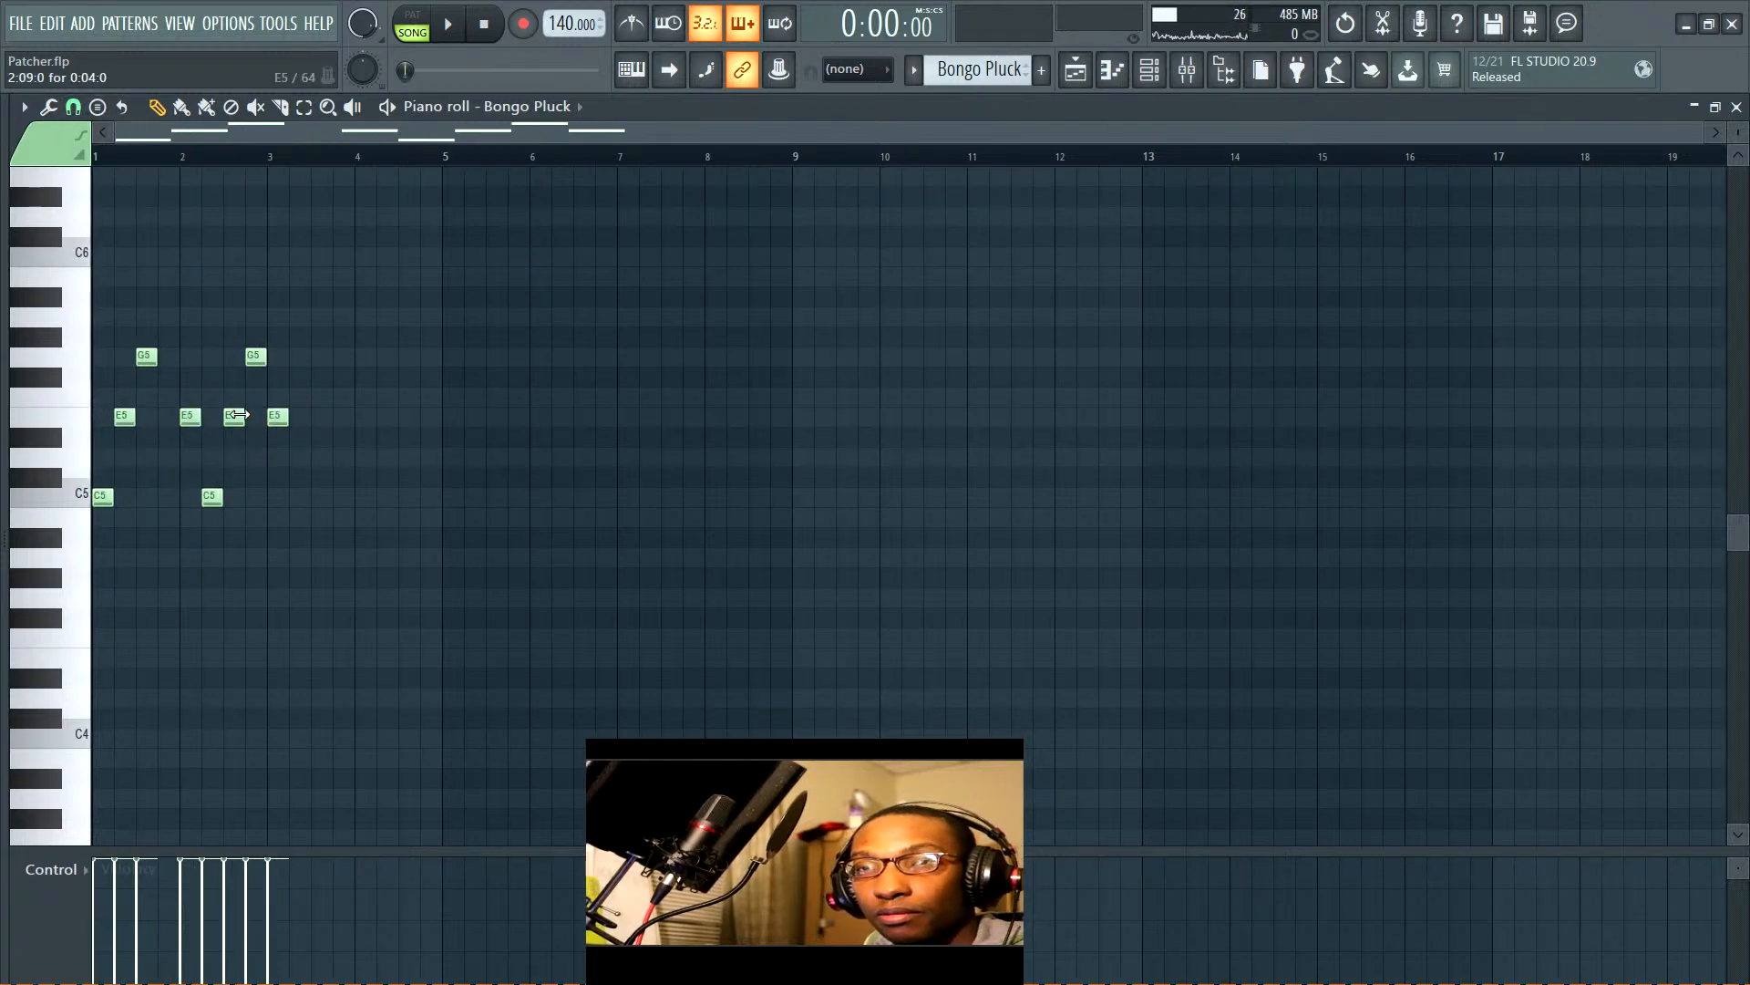
key("space")
key("space")
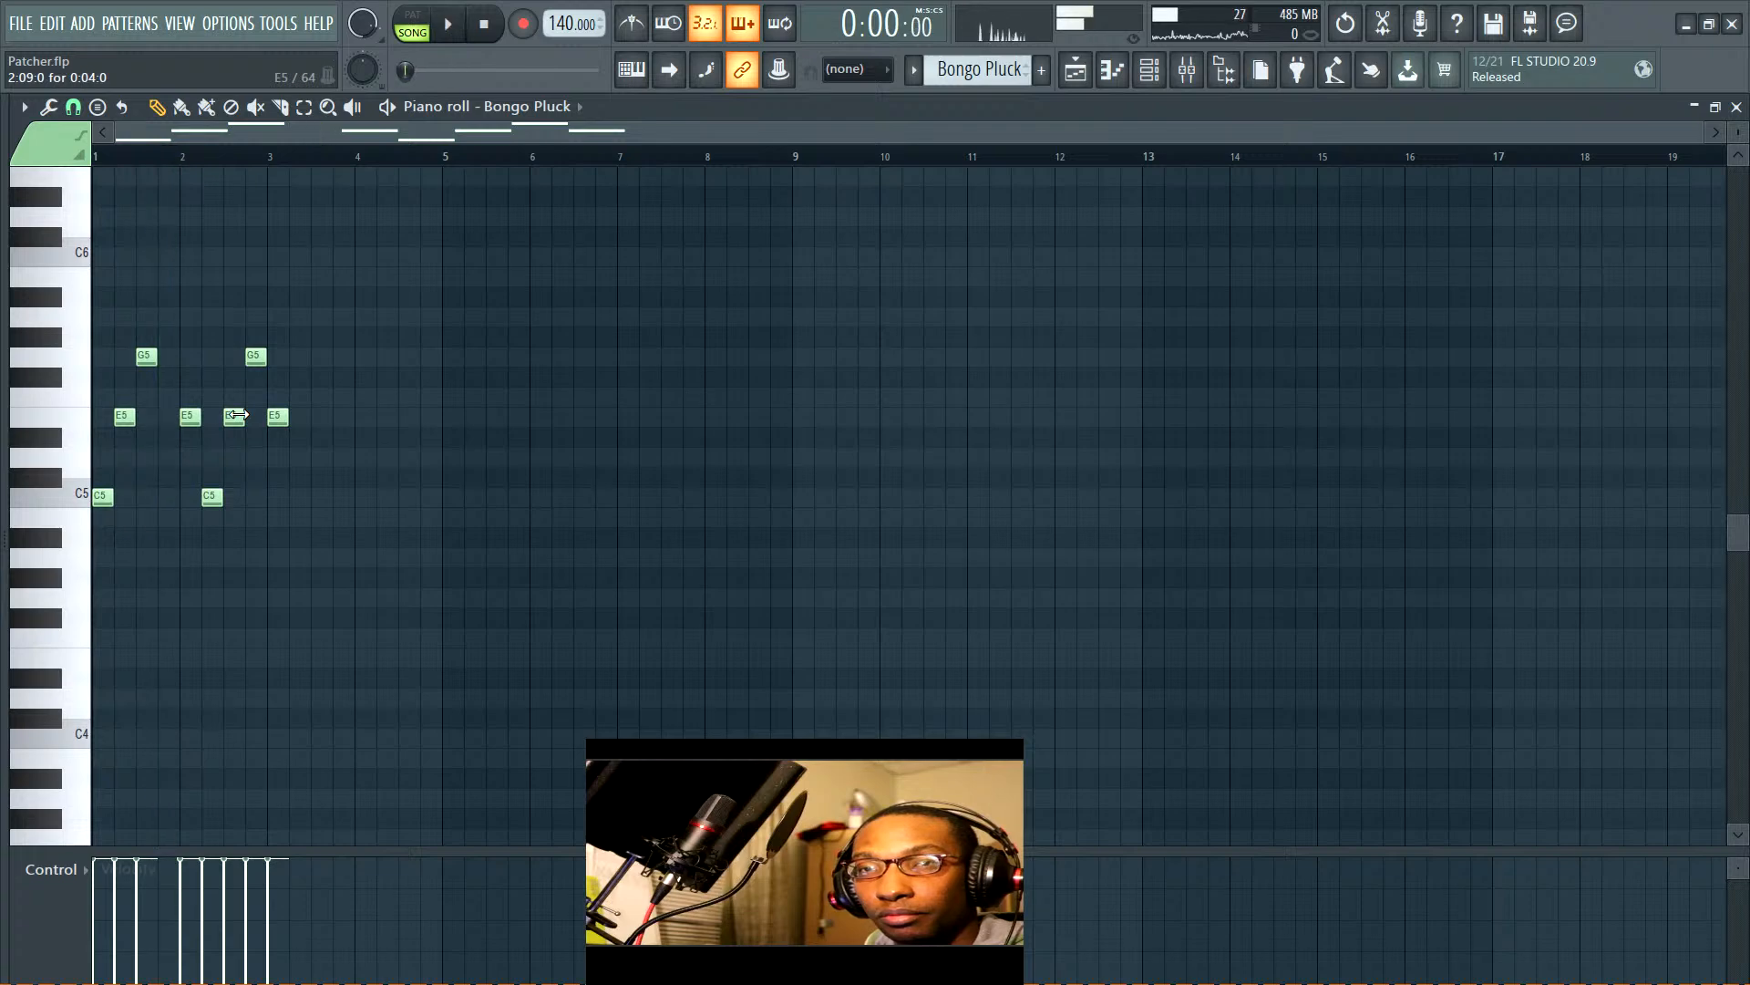
Move the five Bongo Pluck notes from bar 2 onward one beat earlier to close the gap after the first G5
scroll(339, 468, "up", 3)
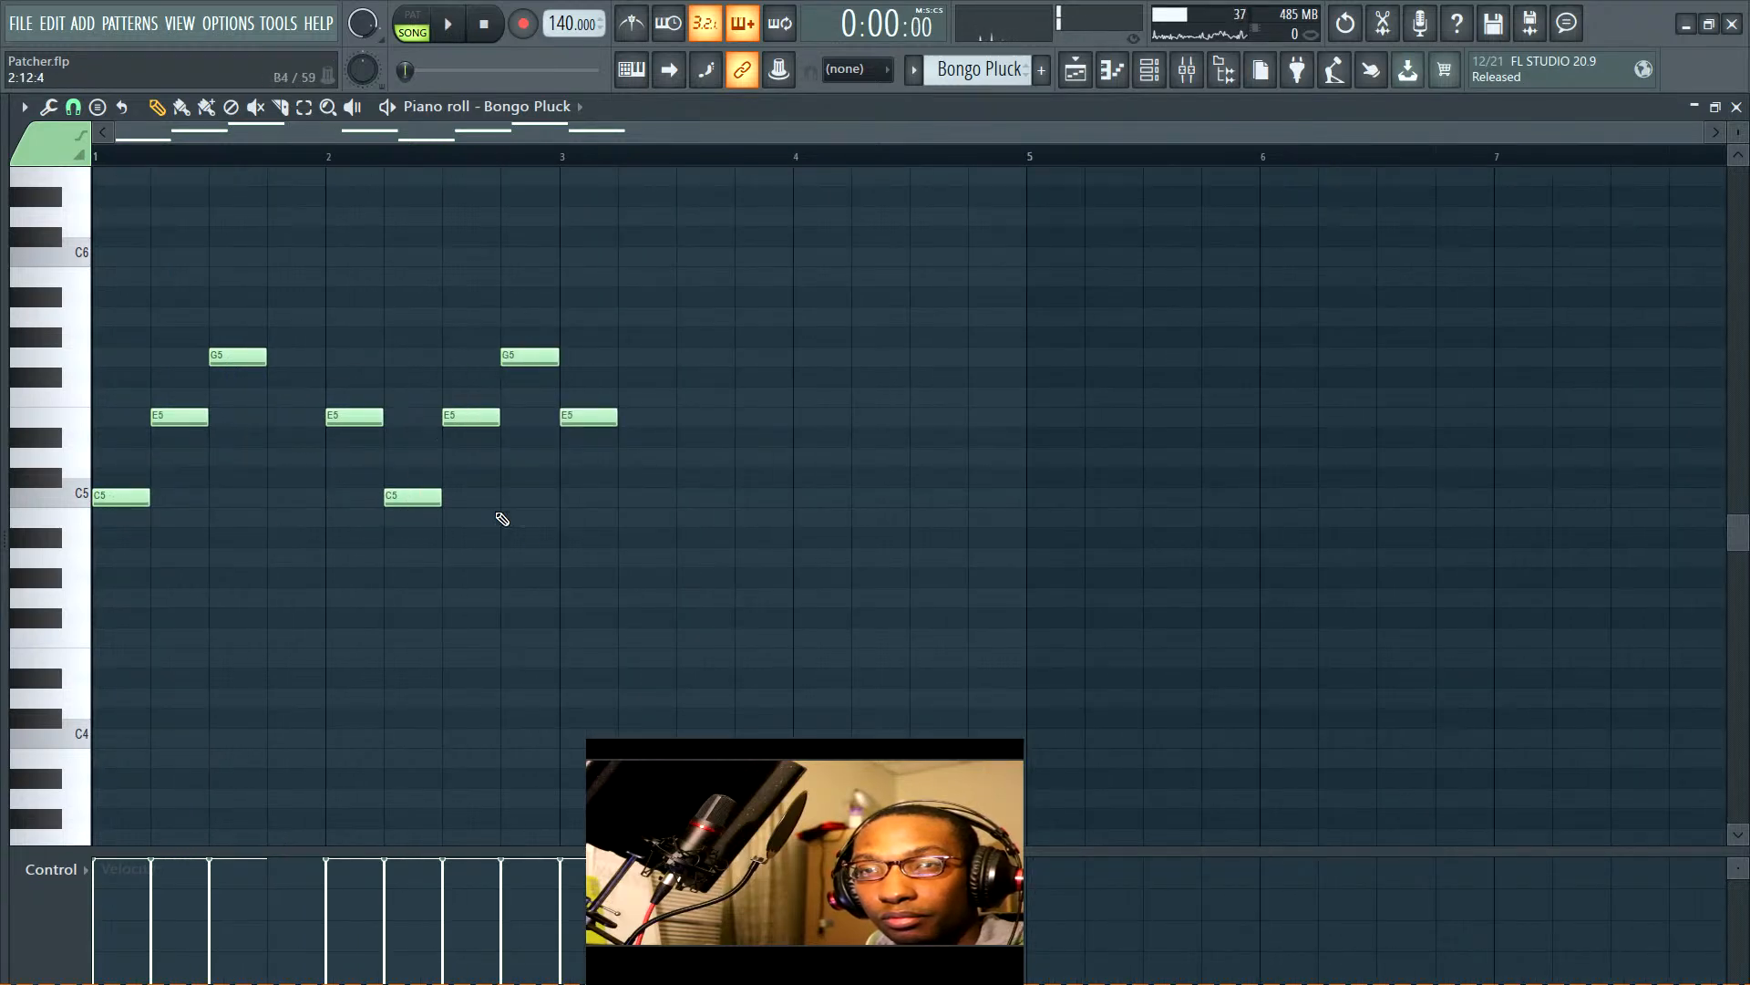
left_click_drag(724, 368, 103, 587)
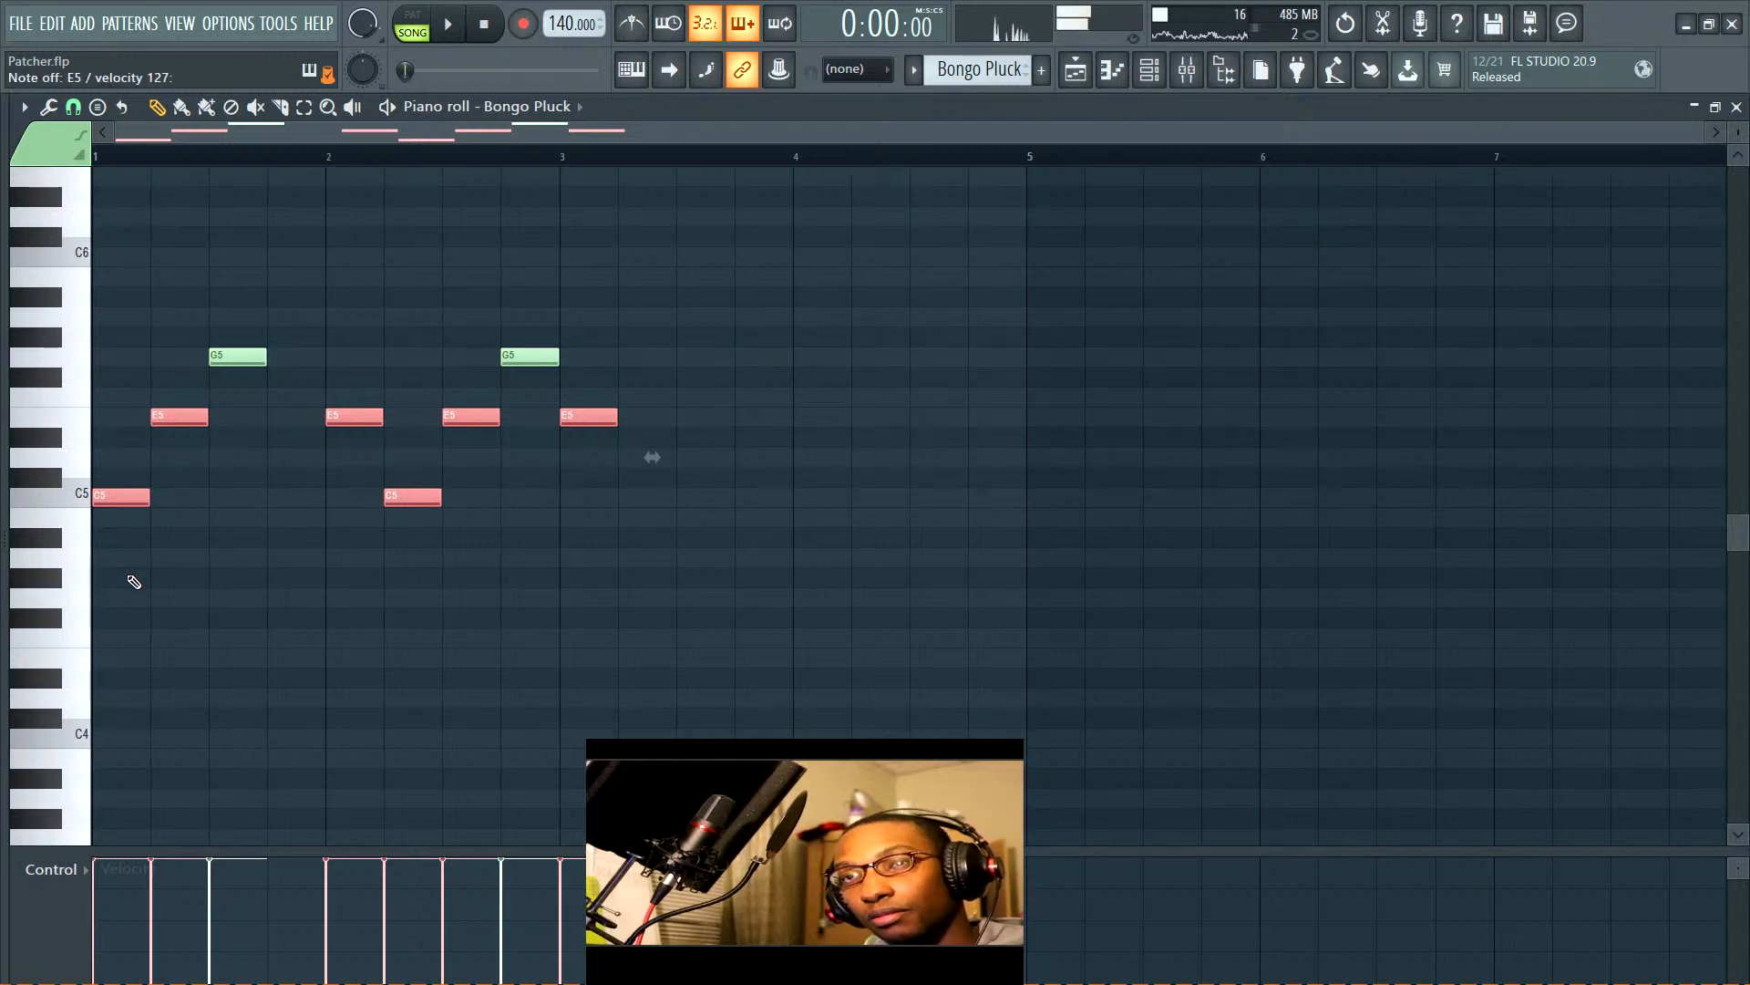
left_click(288, 616, "ctrl")
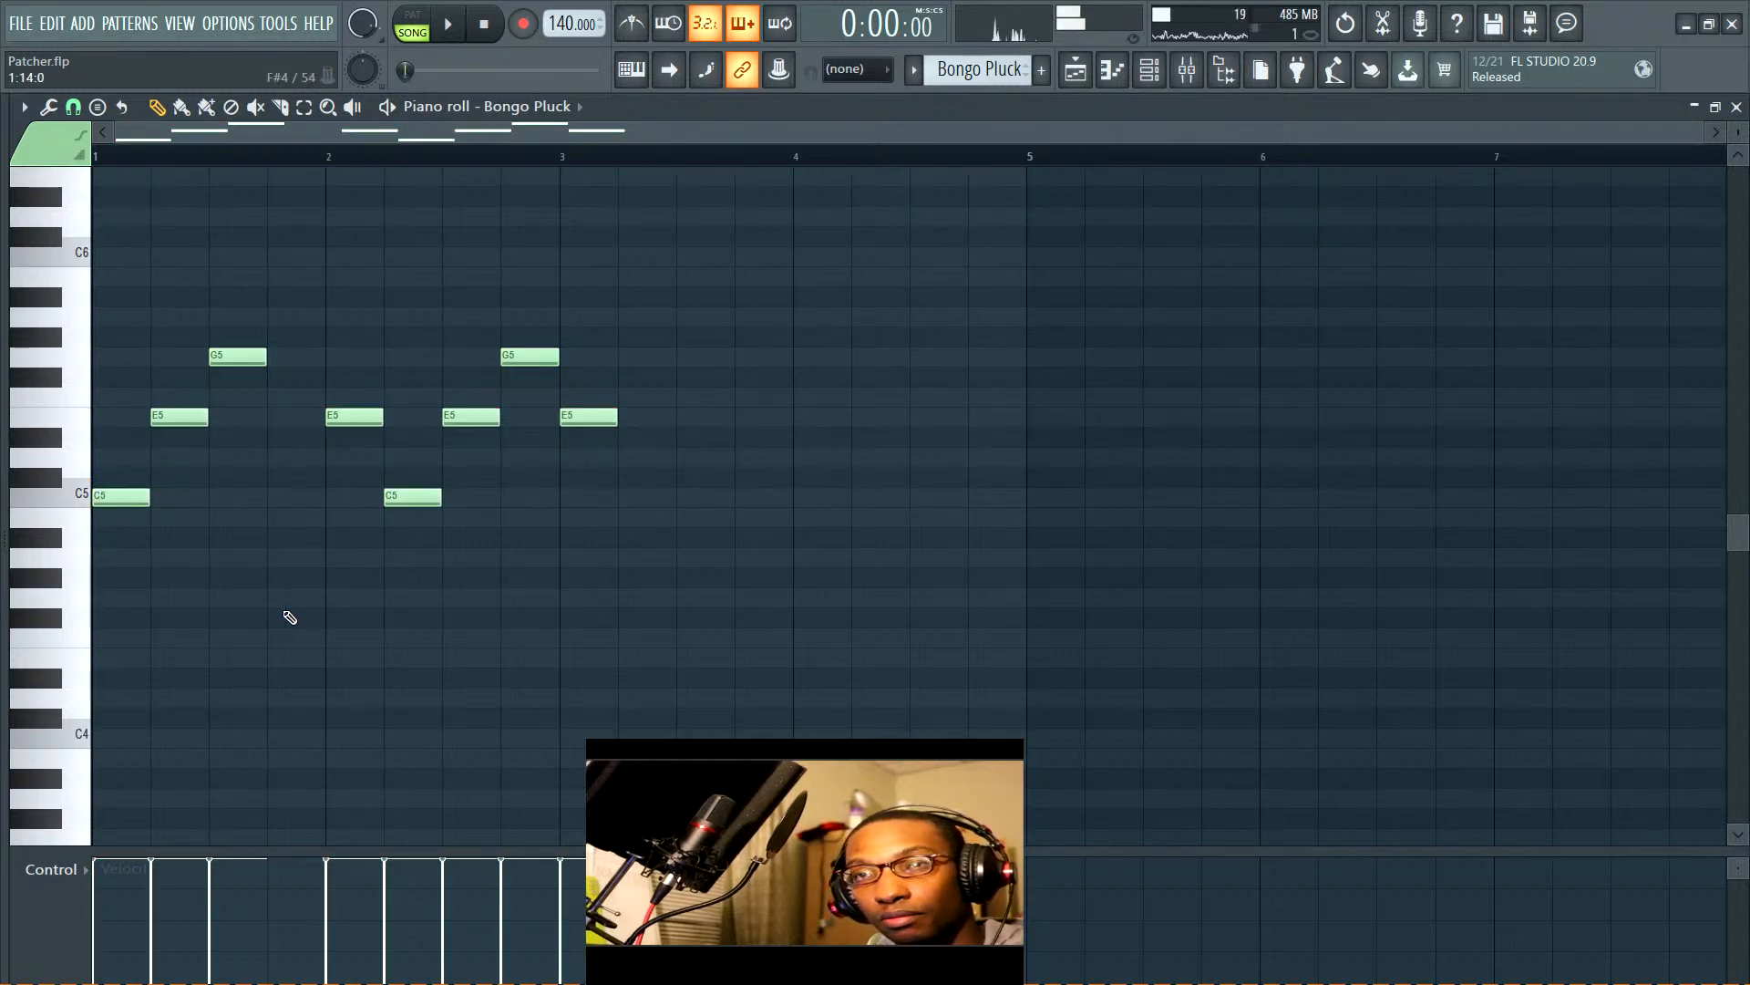
left_click_drag(709, 290, 323, 568)
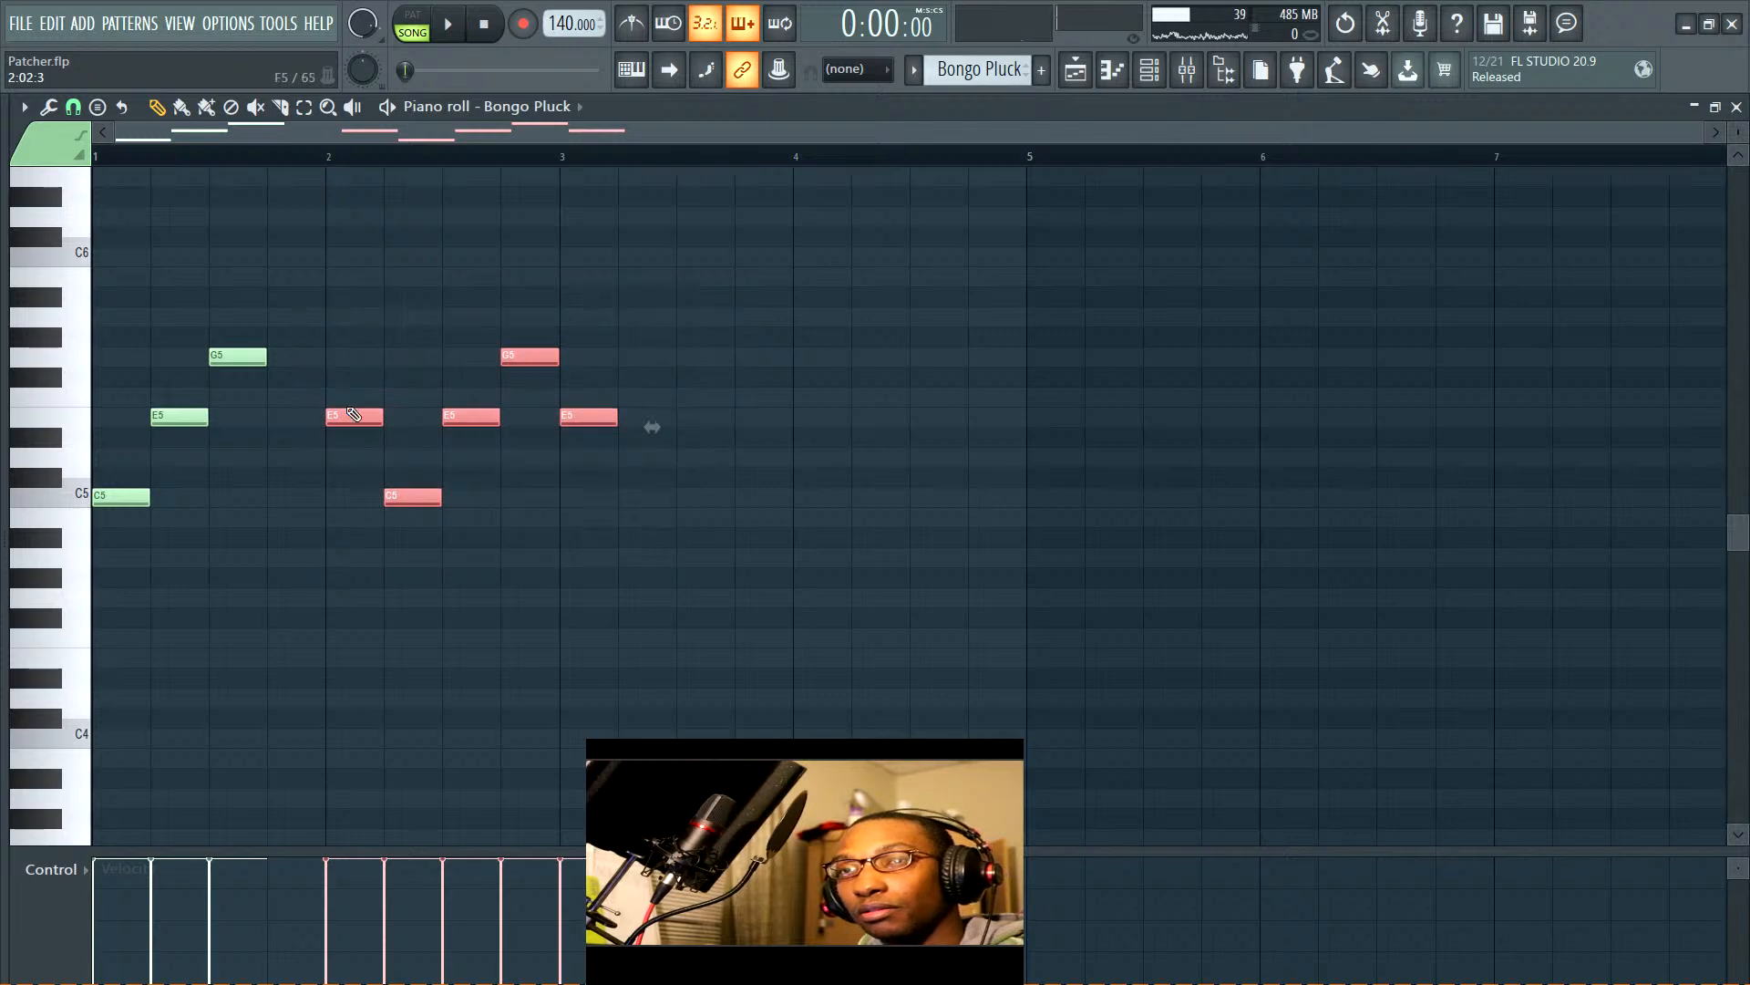
left_click_drag(345, 415, 286, 415)
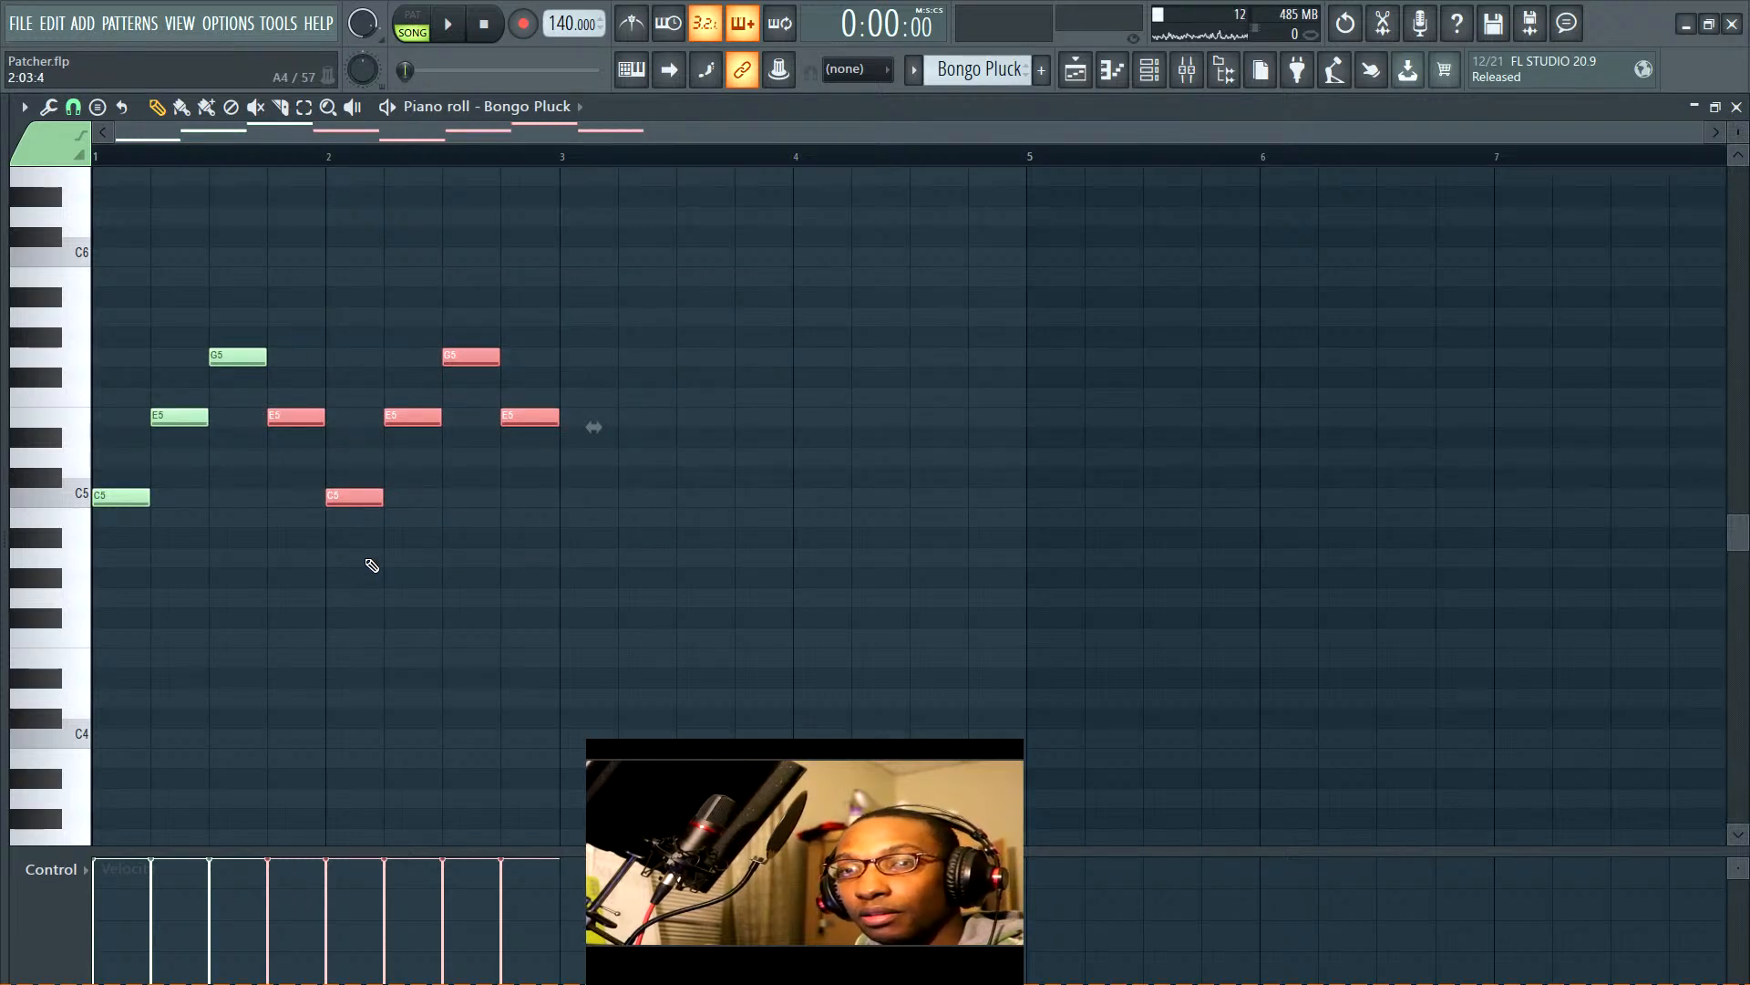
Randomize the velocity of all Bongo Pluck notes with a velocity level of about -29%, and play the result
key("ctrl+a")
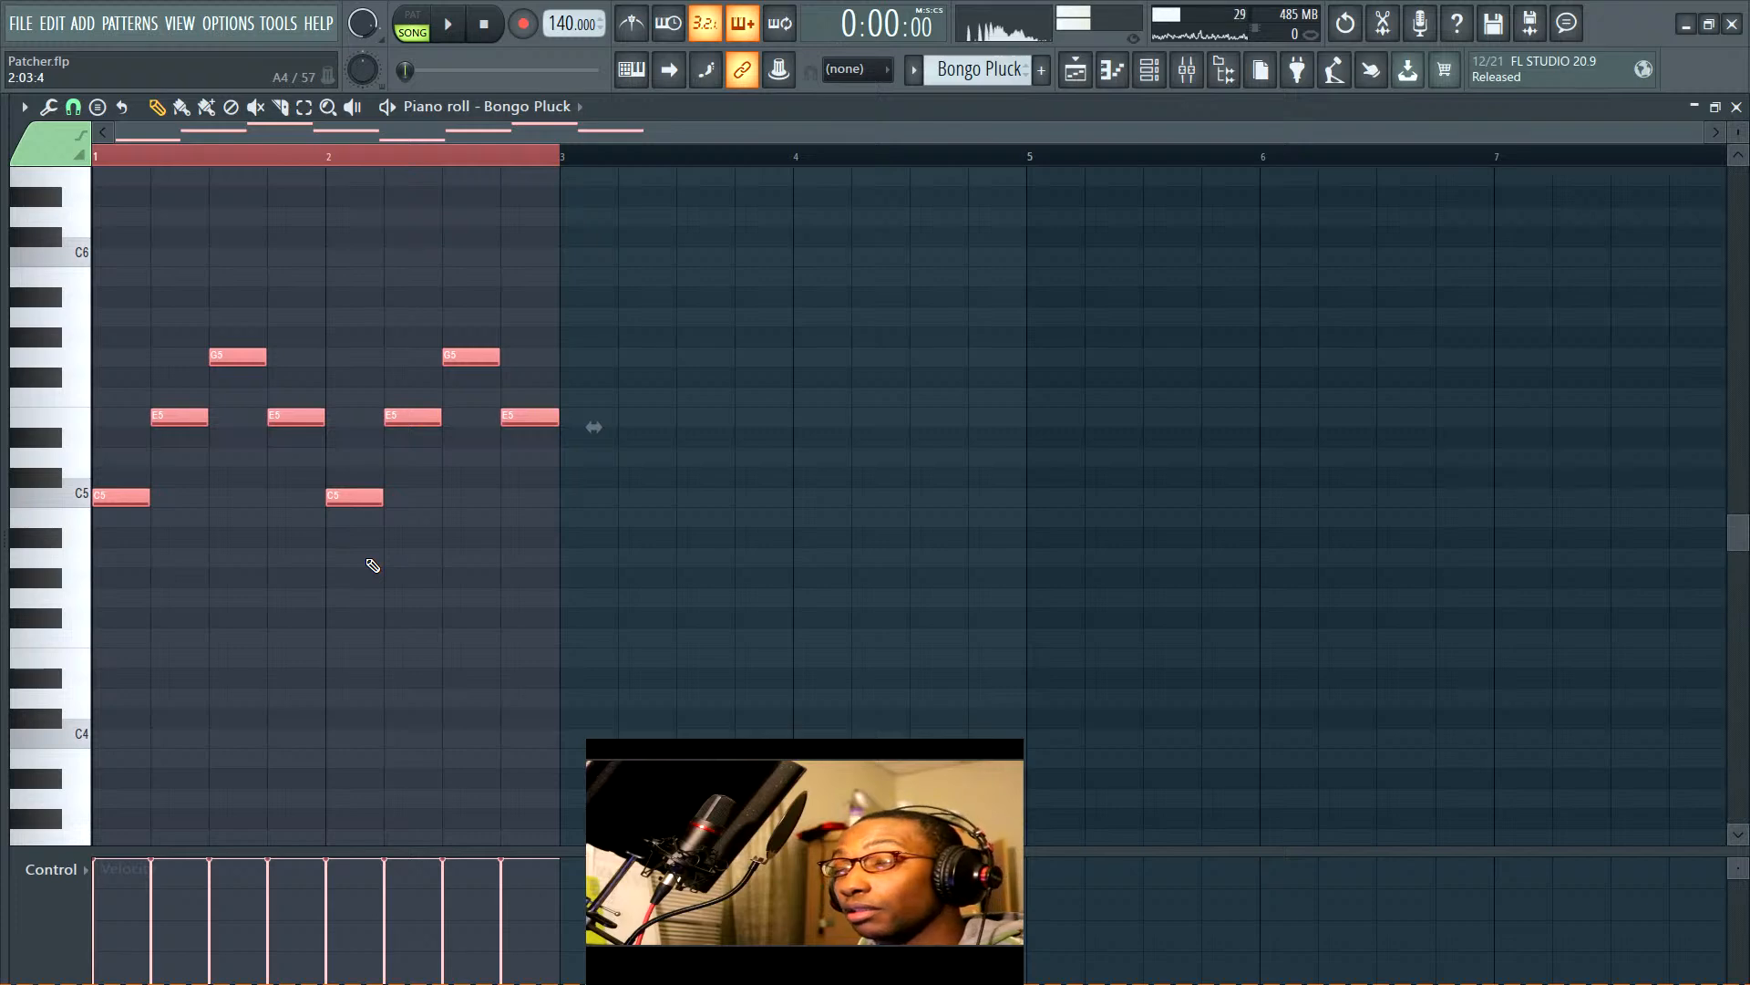
key("alt+r")
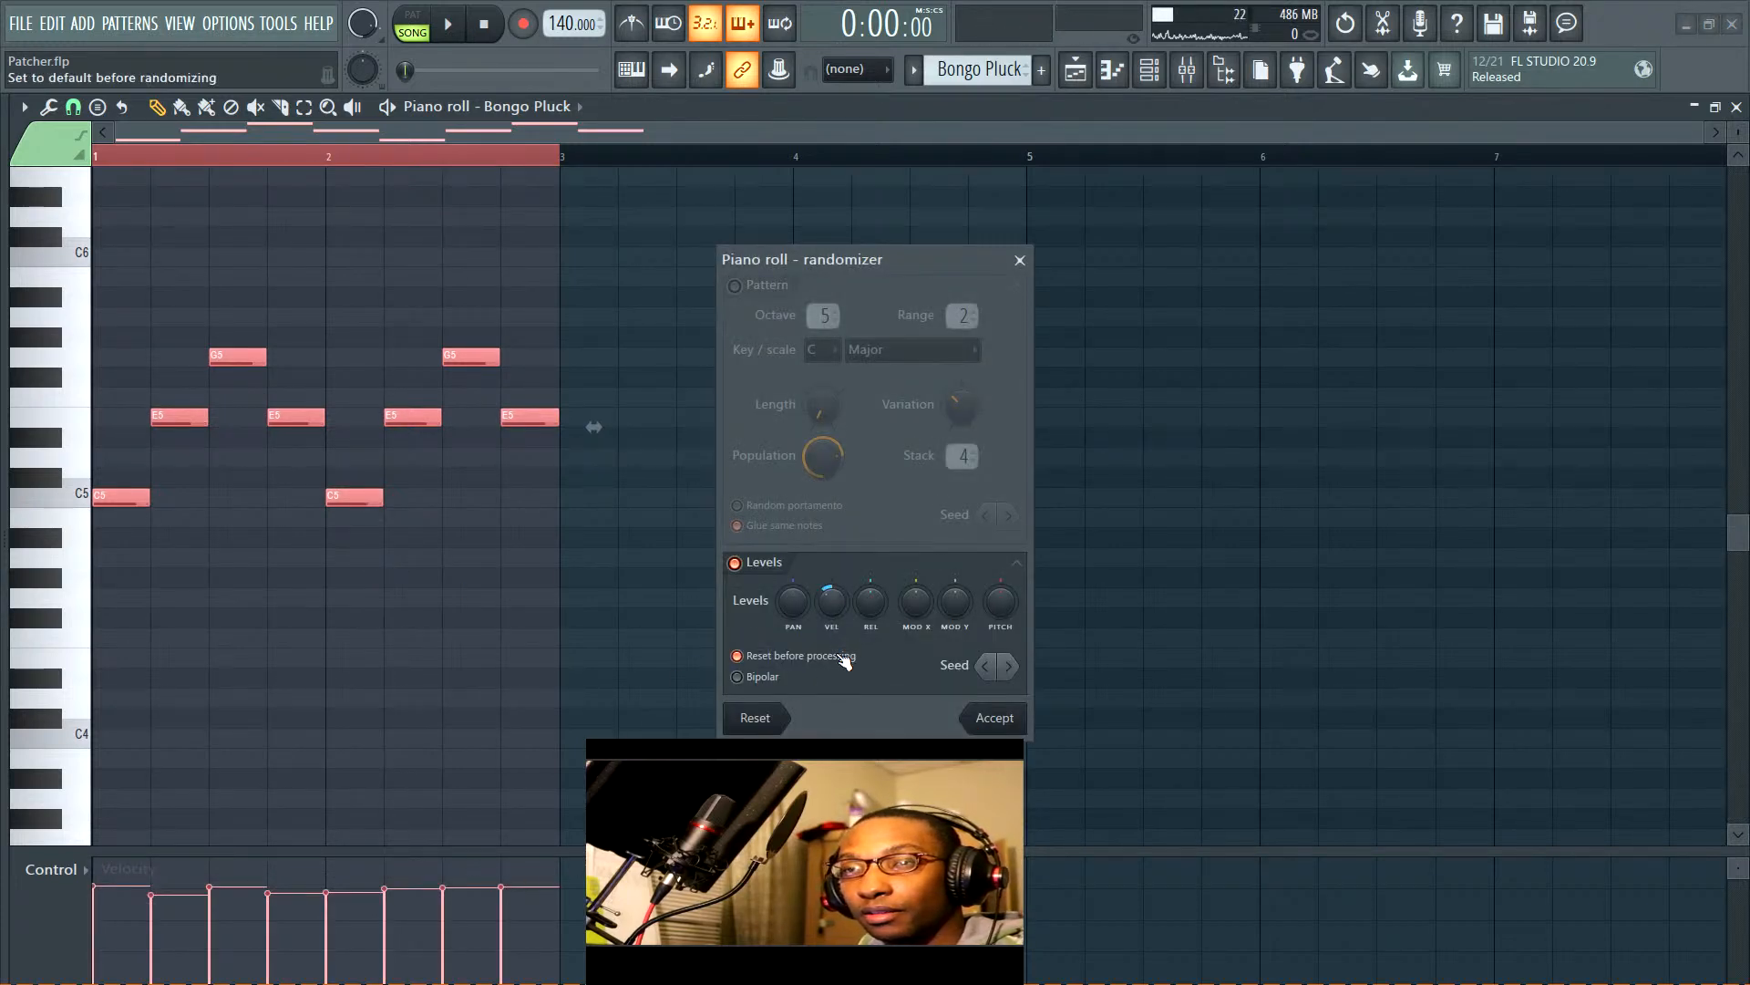
left_click_drag(832, 601, 831, 614)
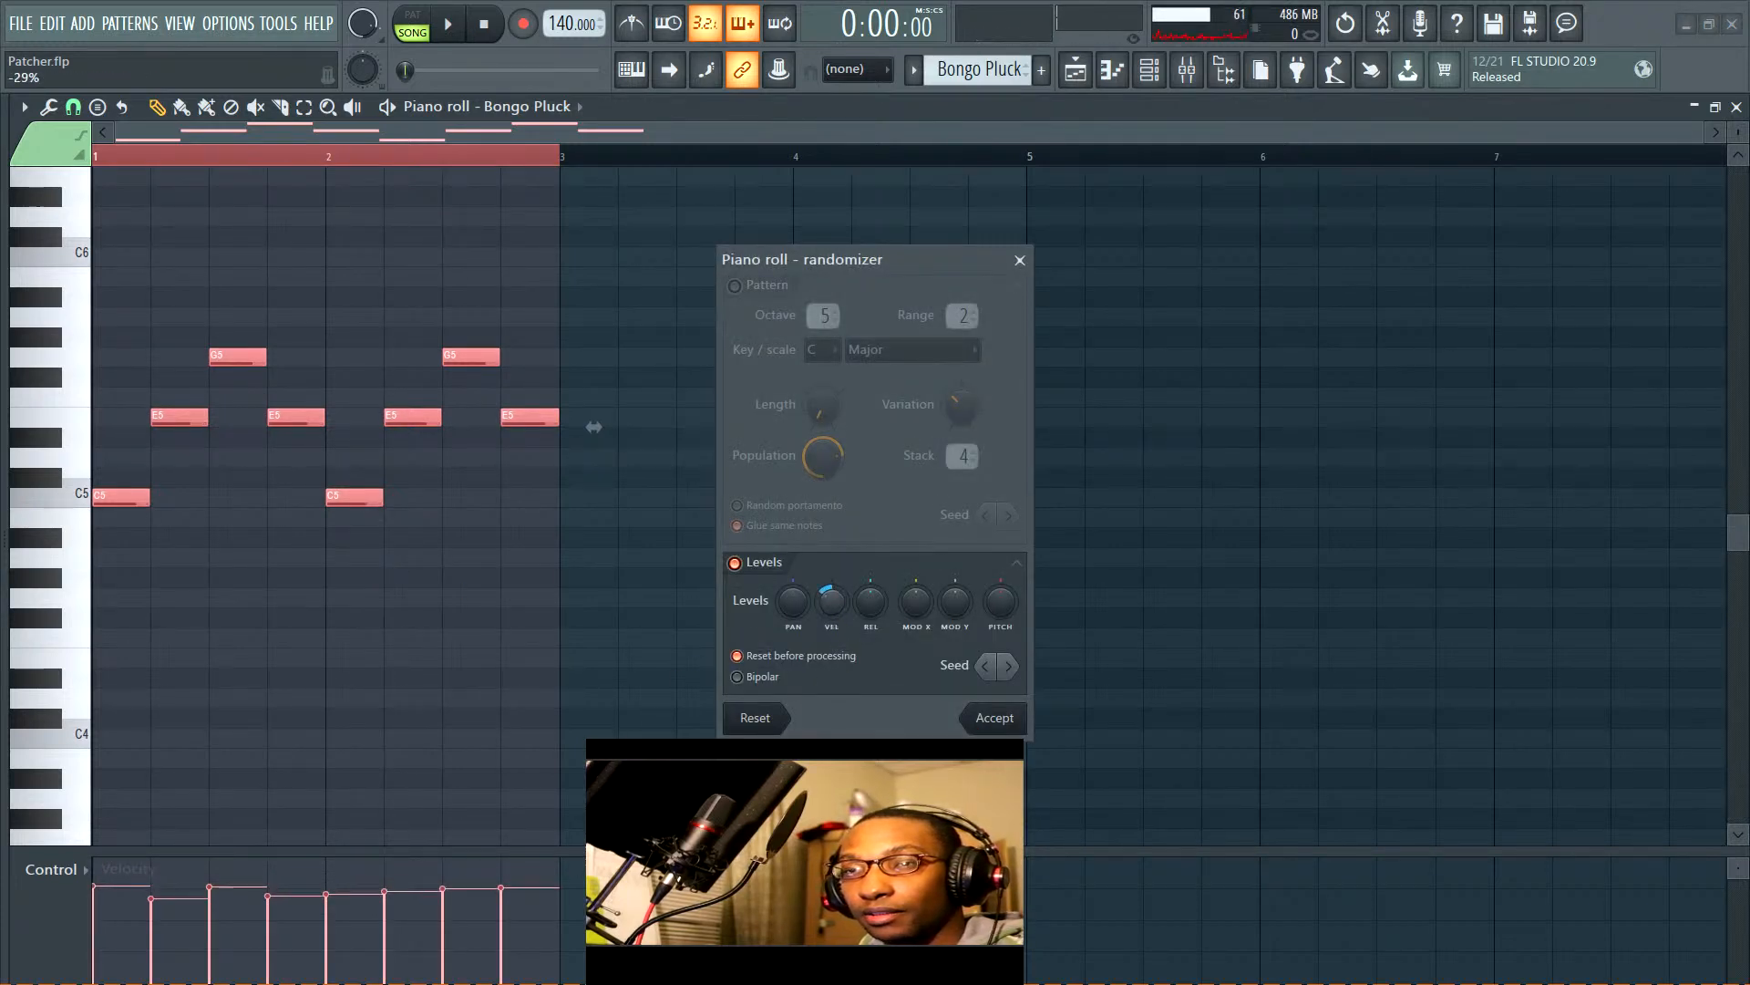
left_click(996, 719)
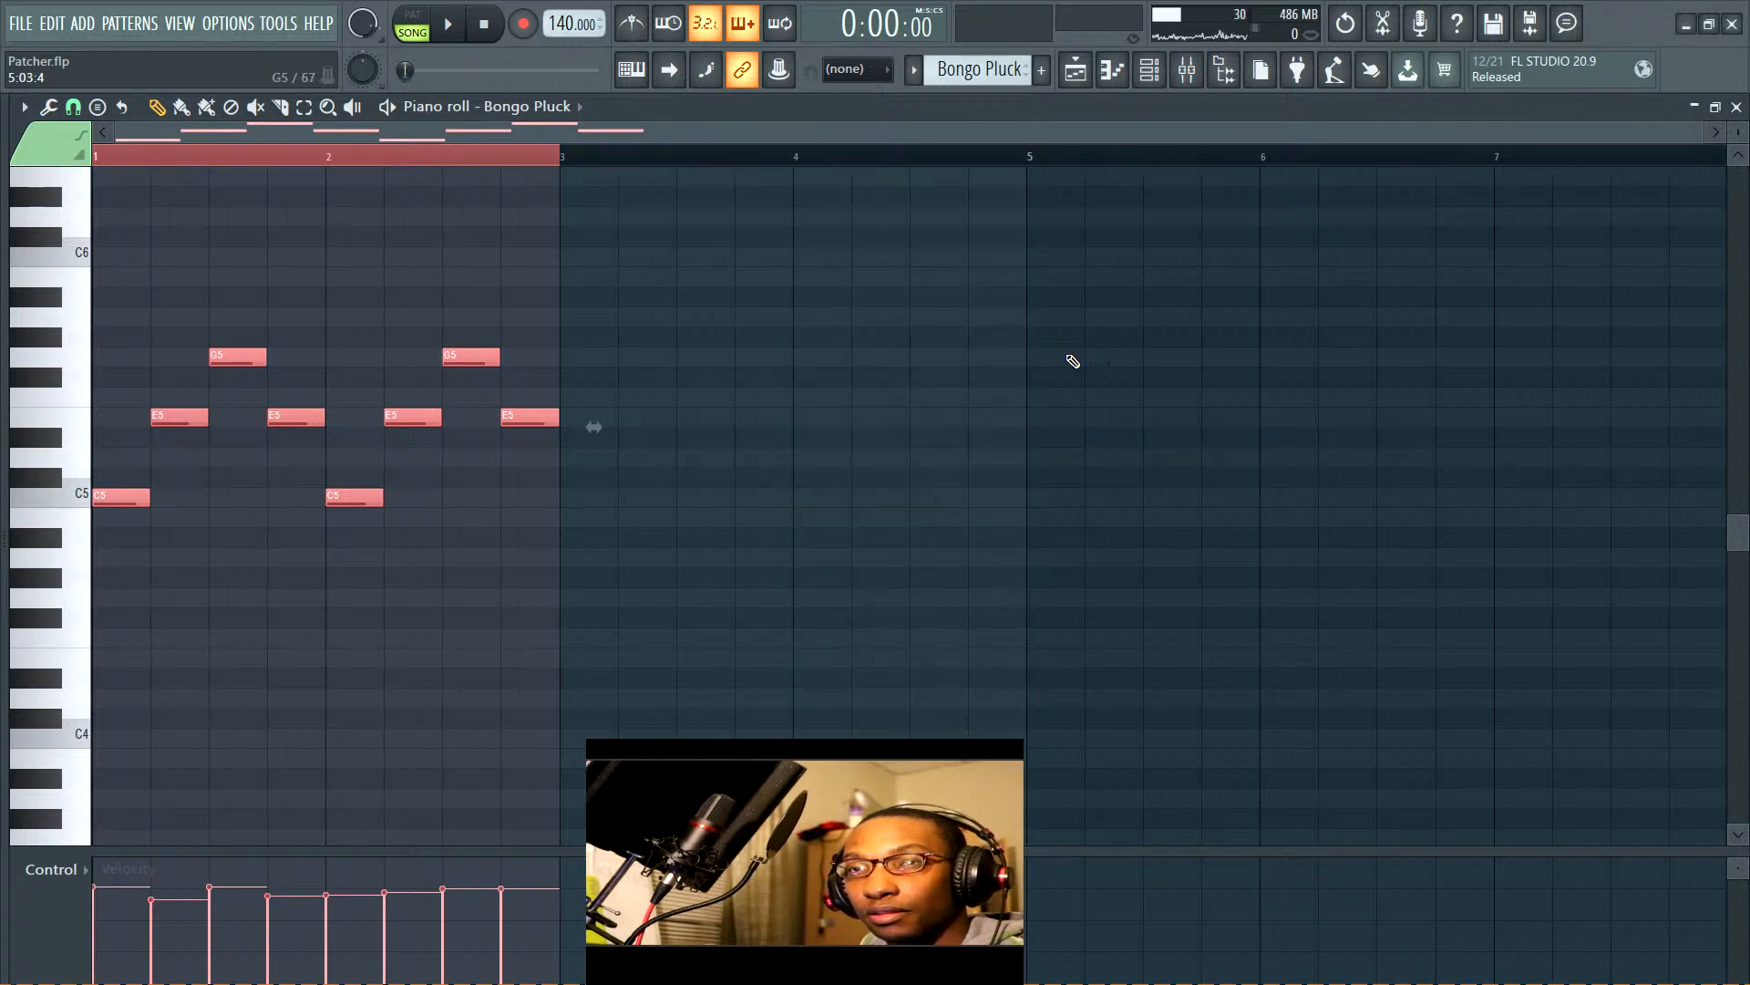
key("space")
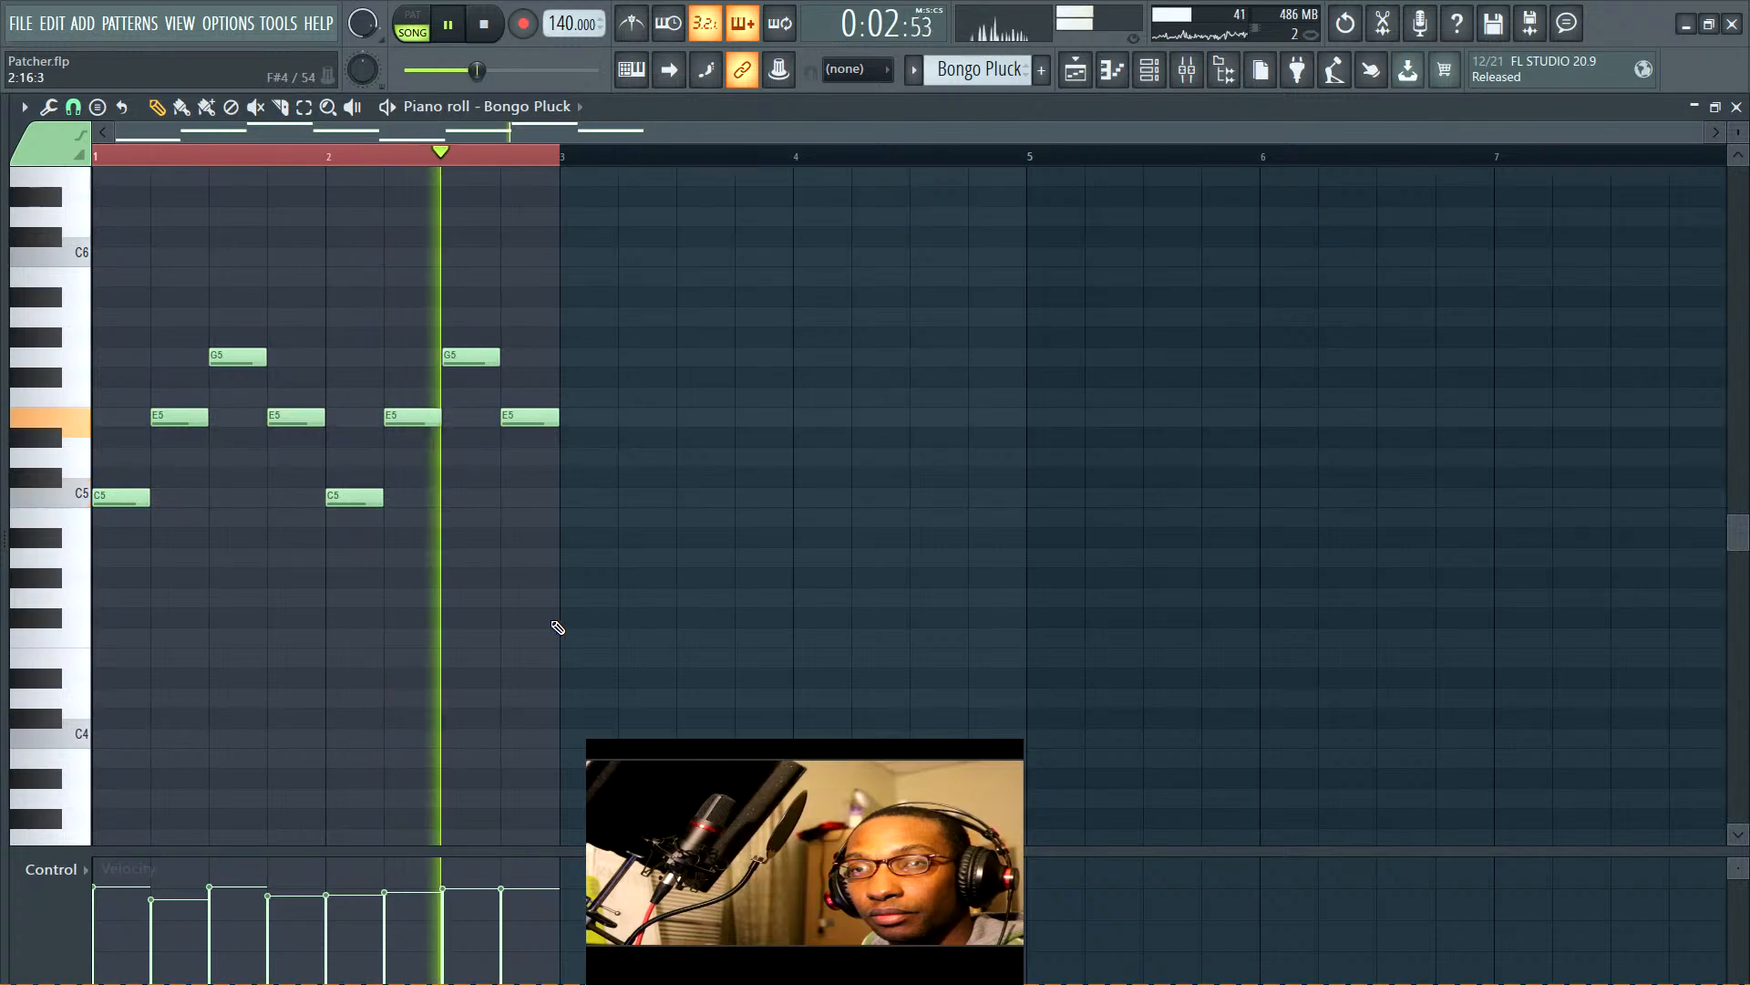
key("space")
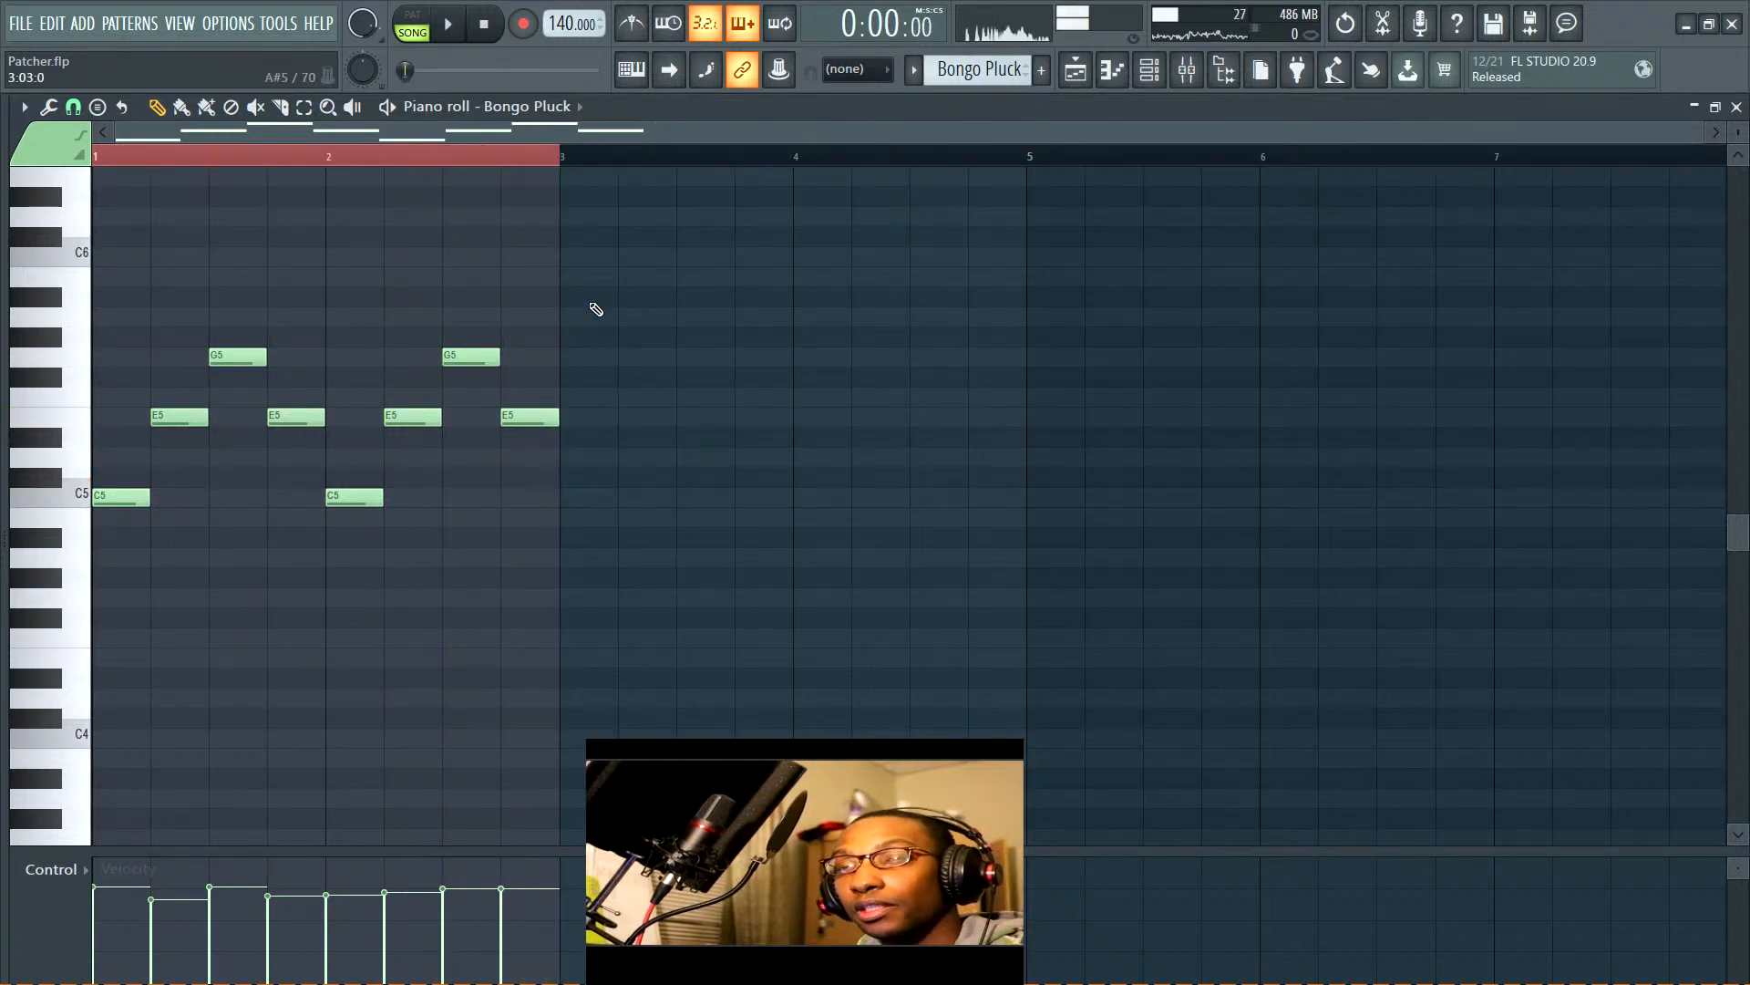
Lower the velocities of all Bongo Pluck notes together, play them back briefly, and close the piano roll
left_click_drag(556, 328, 91, 607)
scroll(598, 623, "down", 5)
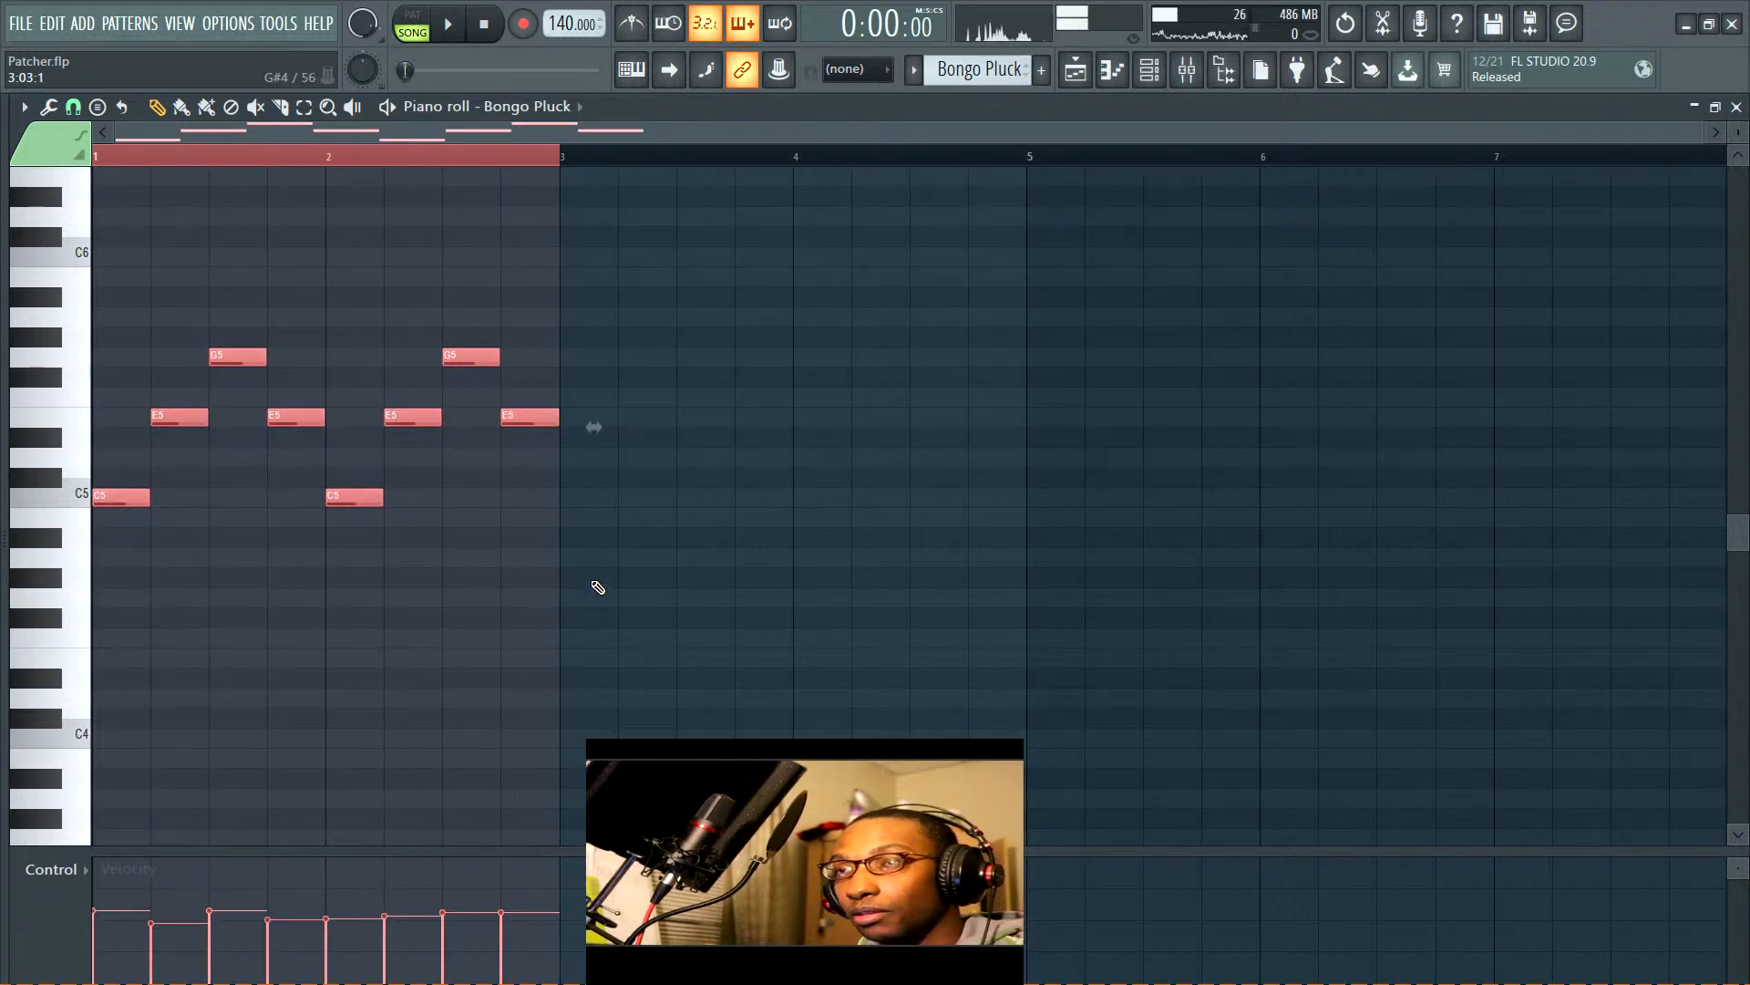
key("space")
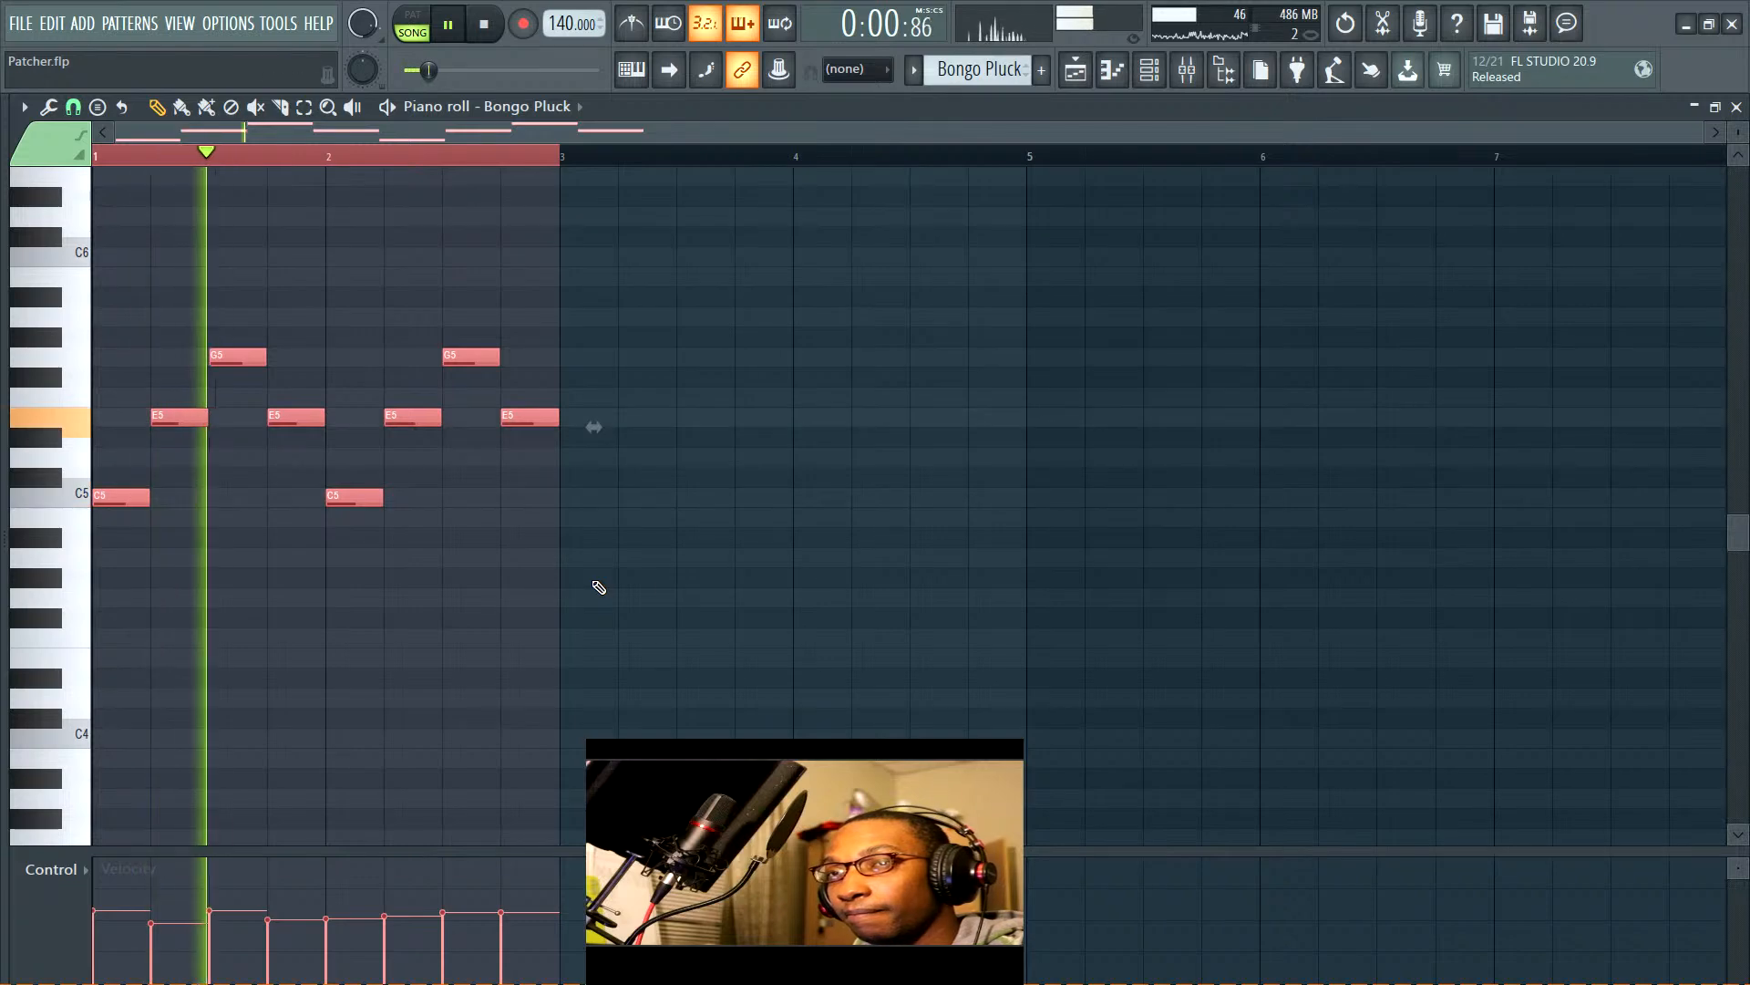
left_click(1736, 106)
key("space")
Lower the Bongo Pluck mixer track's volume to about 77% (-5.5 dB) during playback
left_click(1184, 73)
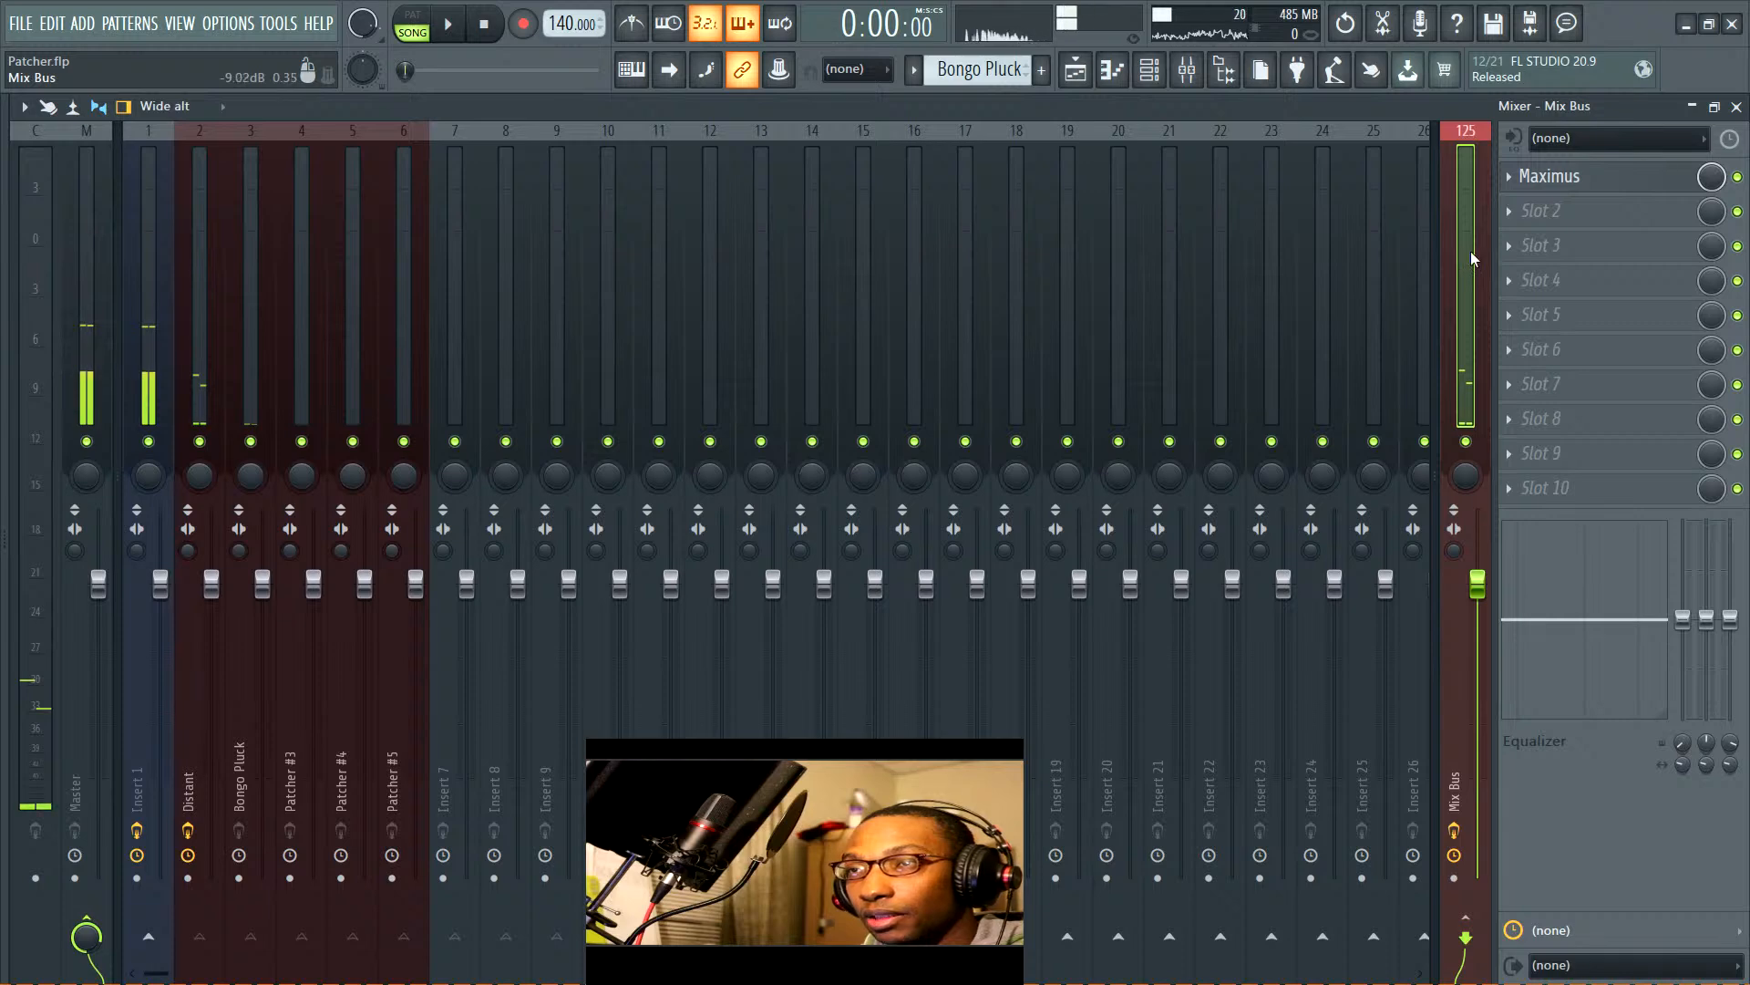
left_click(264, 378)
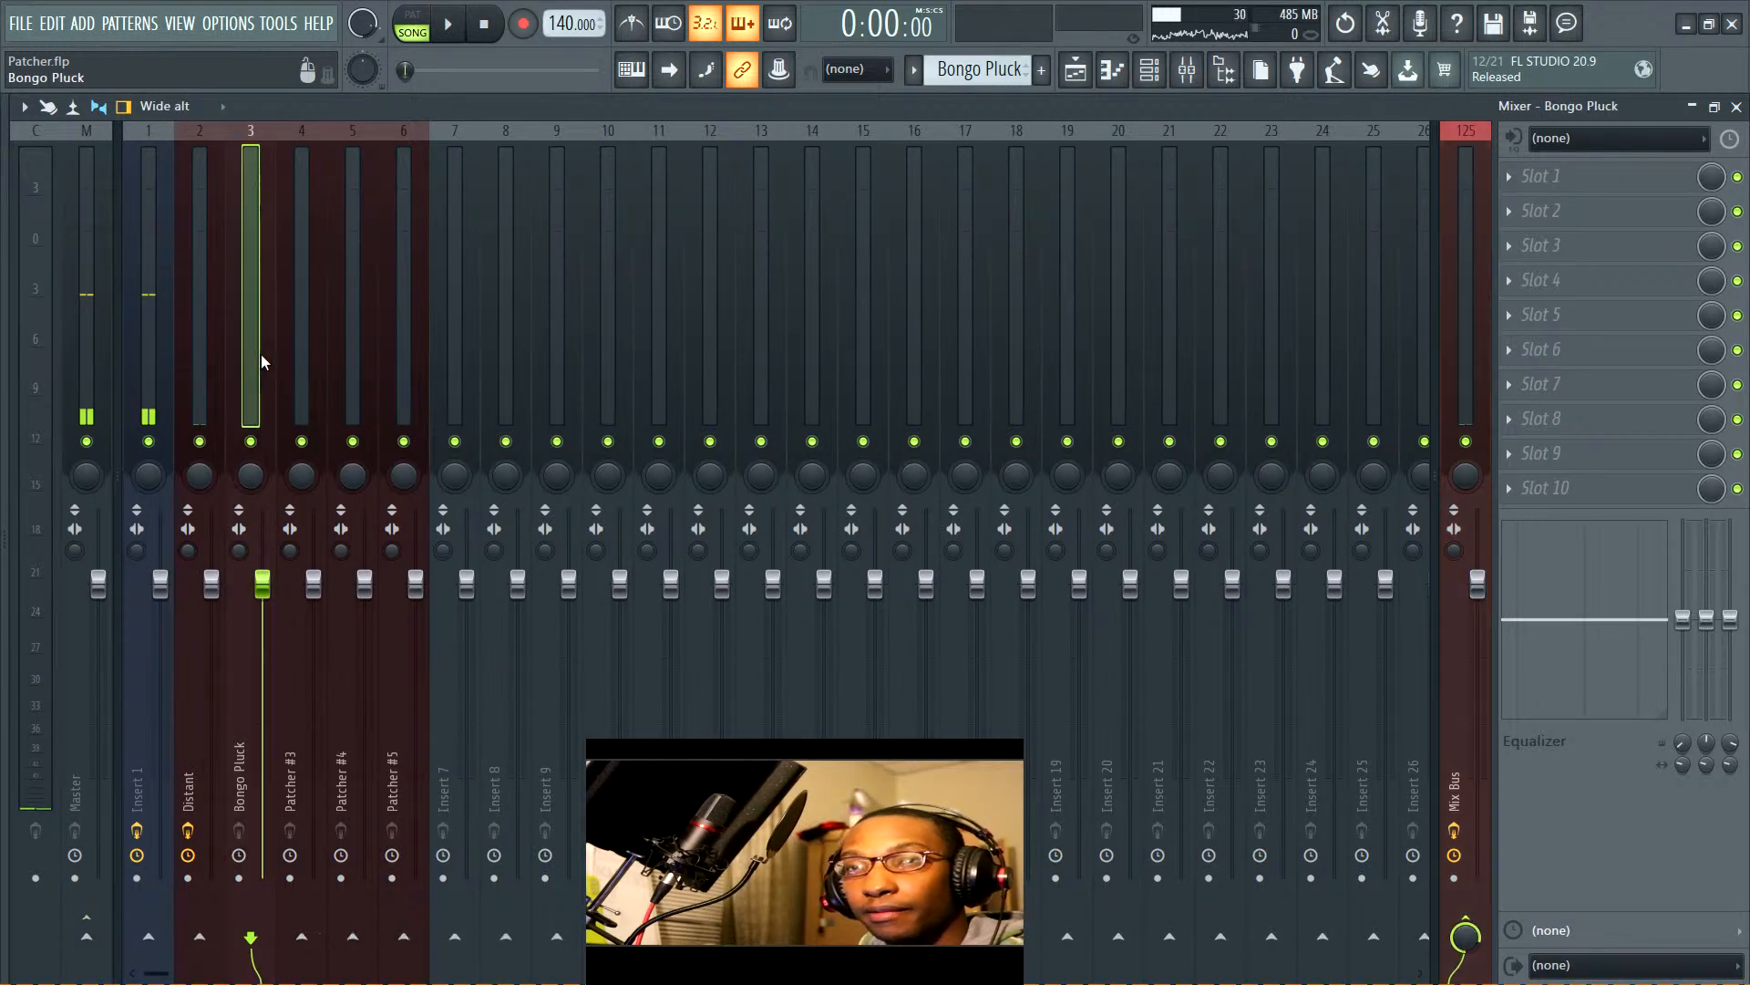
key("space")
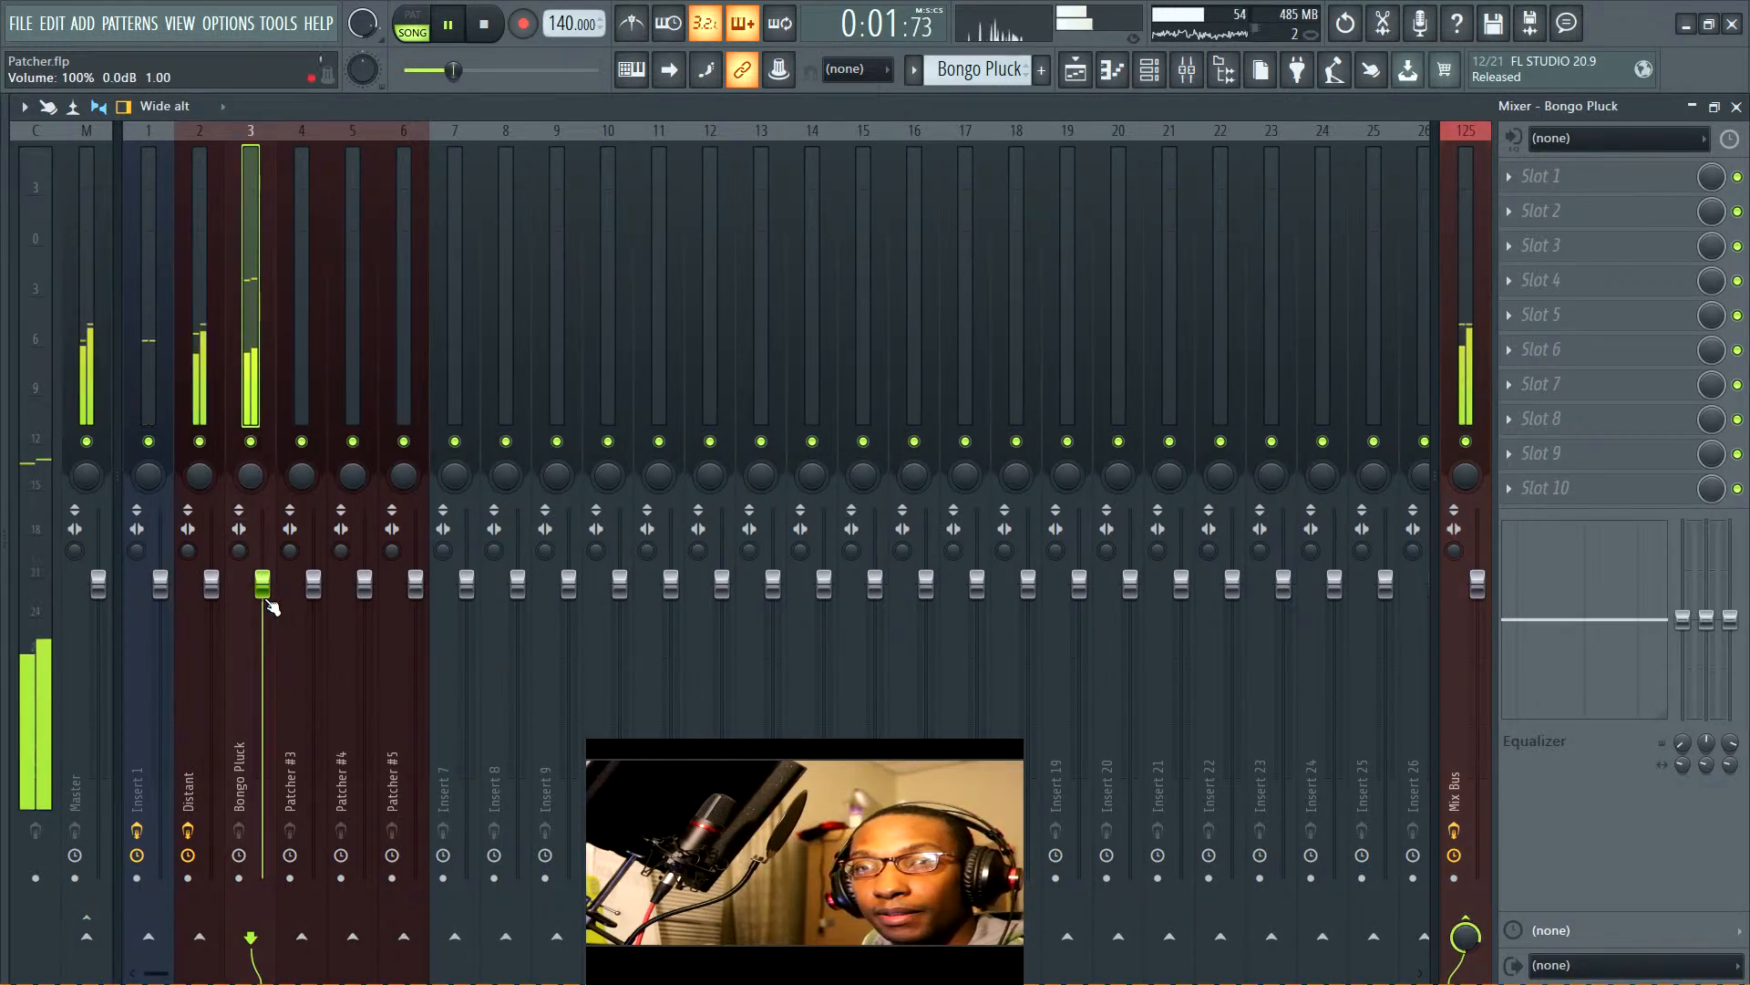
left_click_drag(263, 584, 263, 652)
key("space")
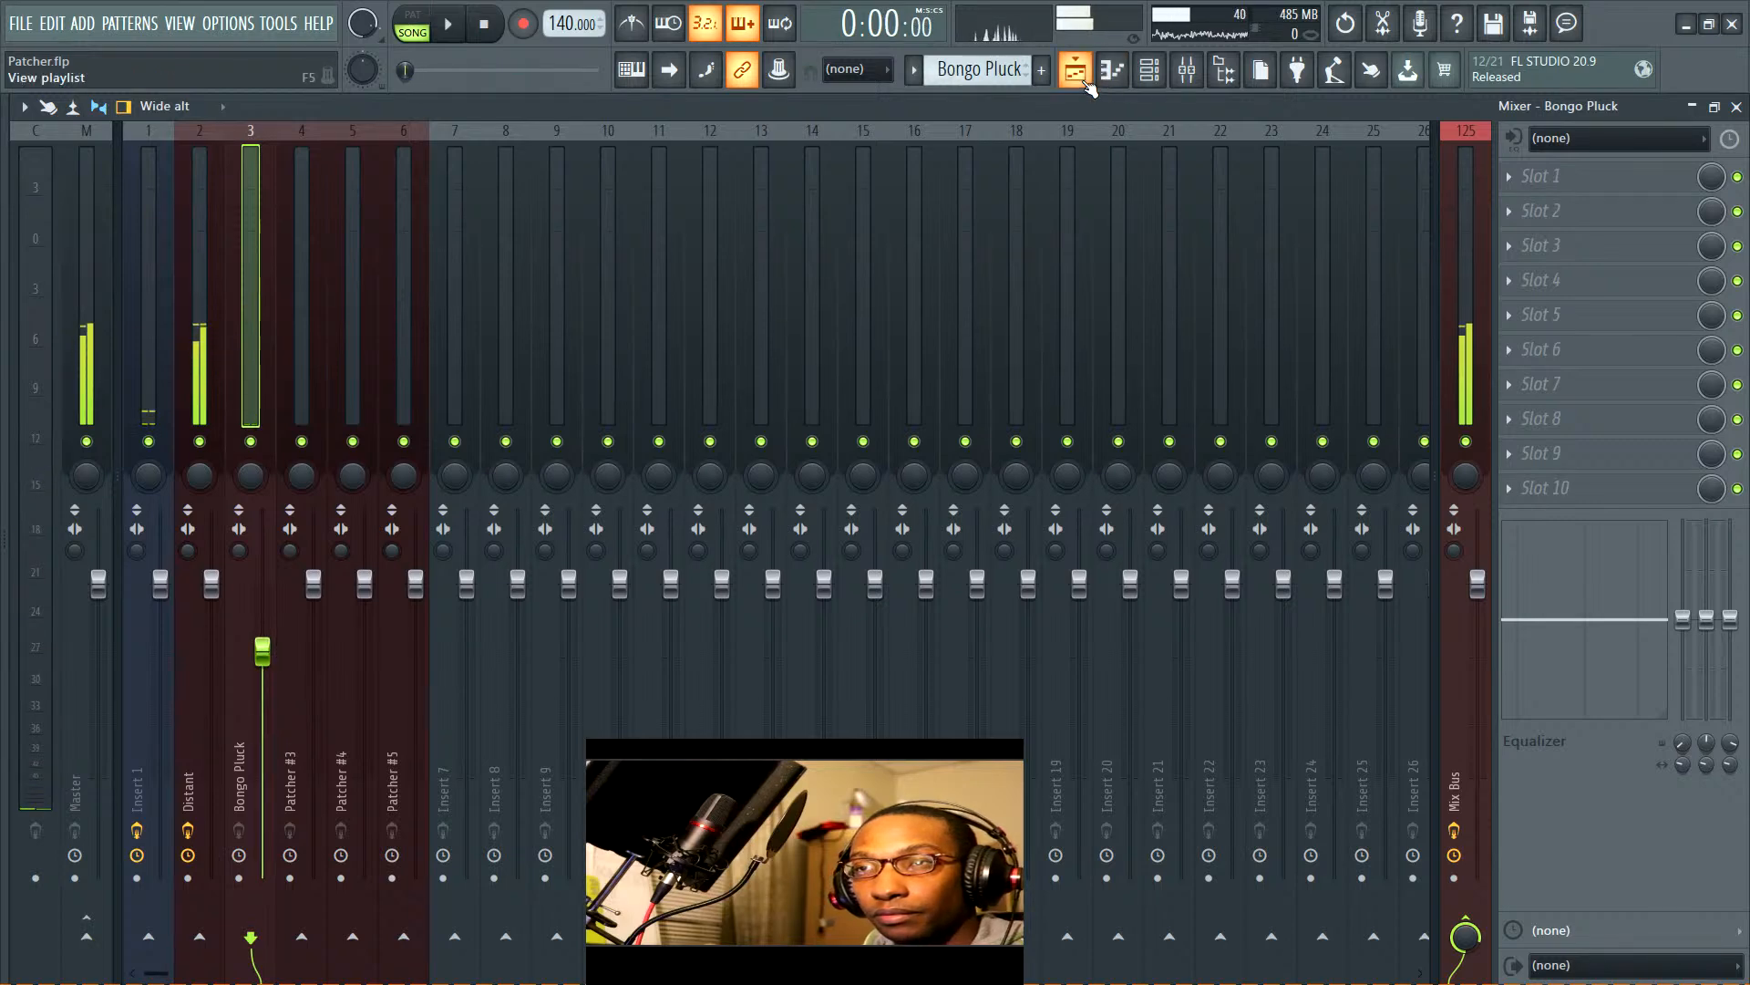
Duplicate the Bongo Pluck clip in the playlist so that the copy starts at bar 3
left_click(1081, 68)
scroll(374, 278, "up", 3)
scroll(378, 278, "up", 1)
left_click(395, 273)
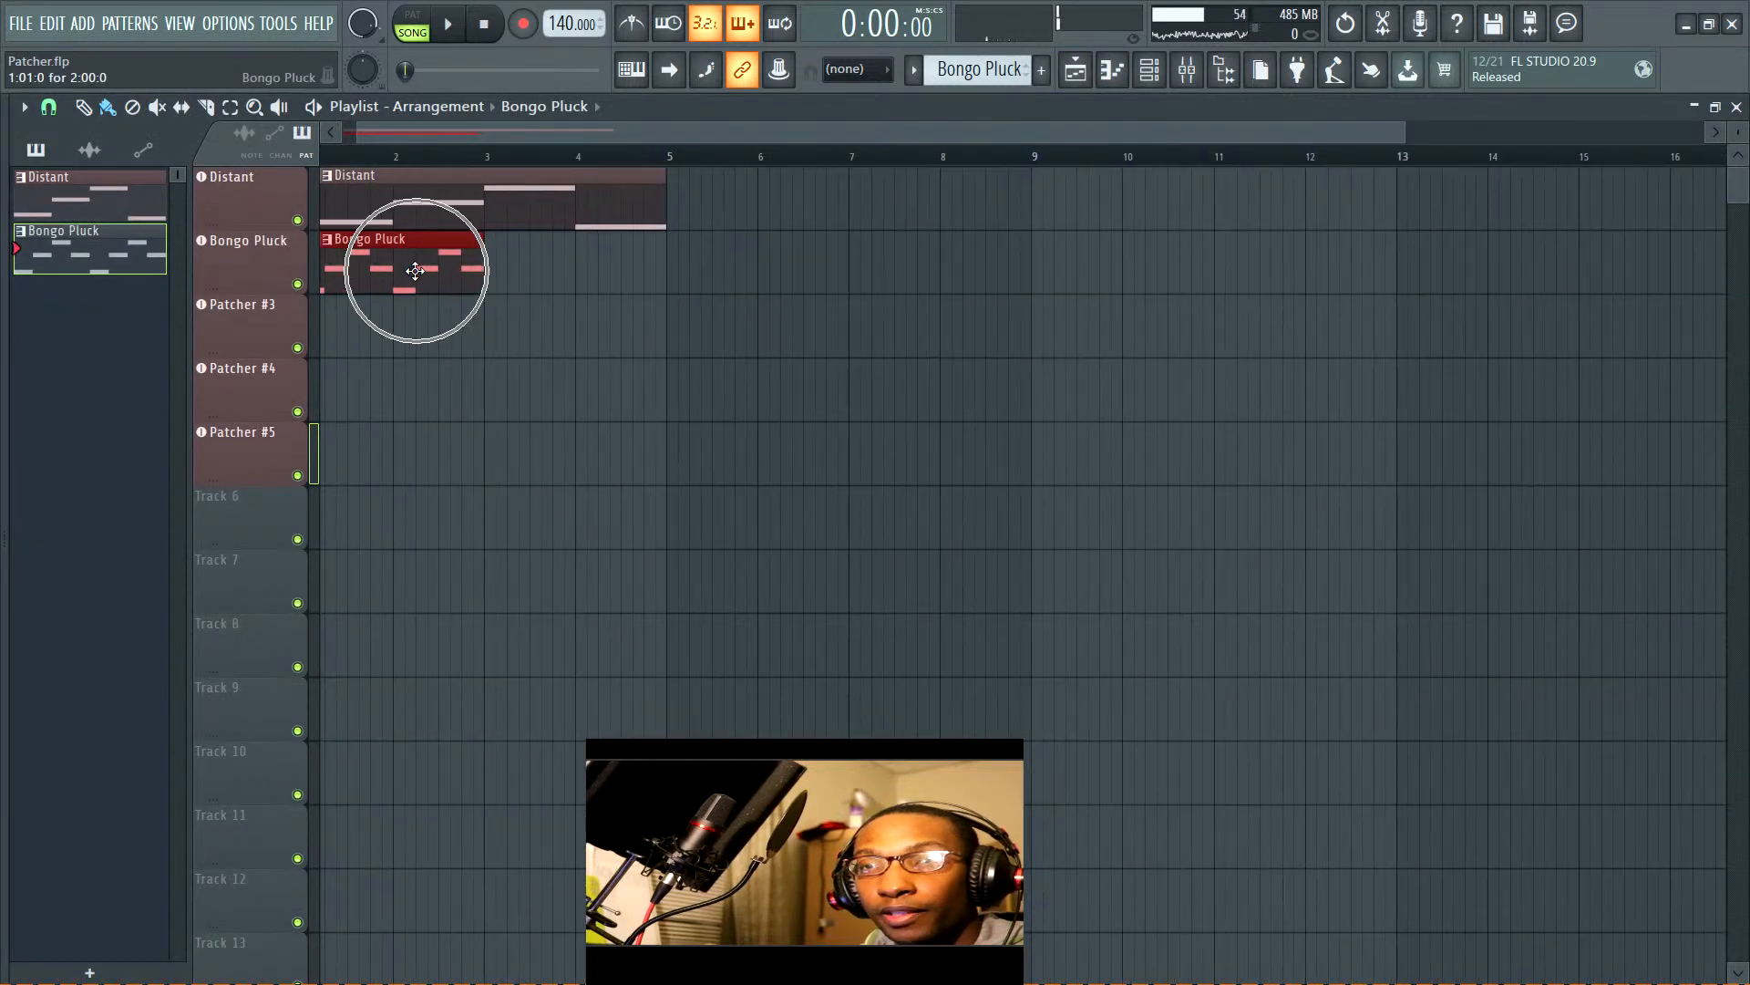
left_click_drag(401, 273, 585, 272)
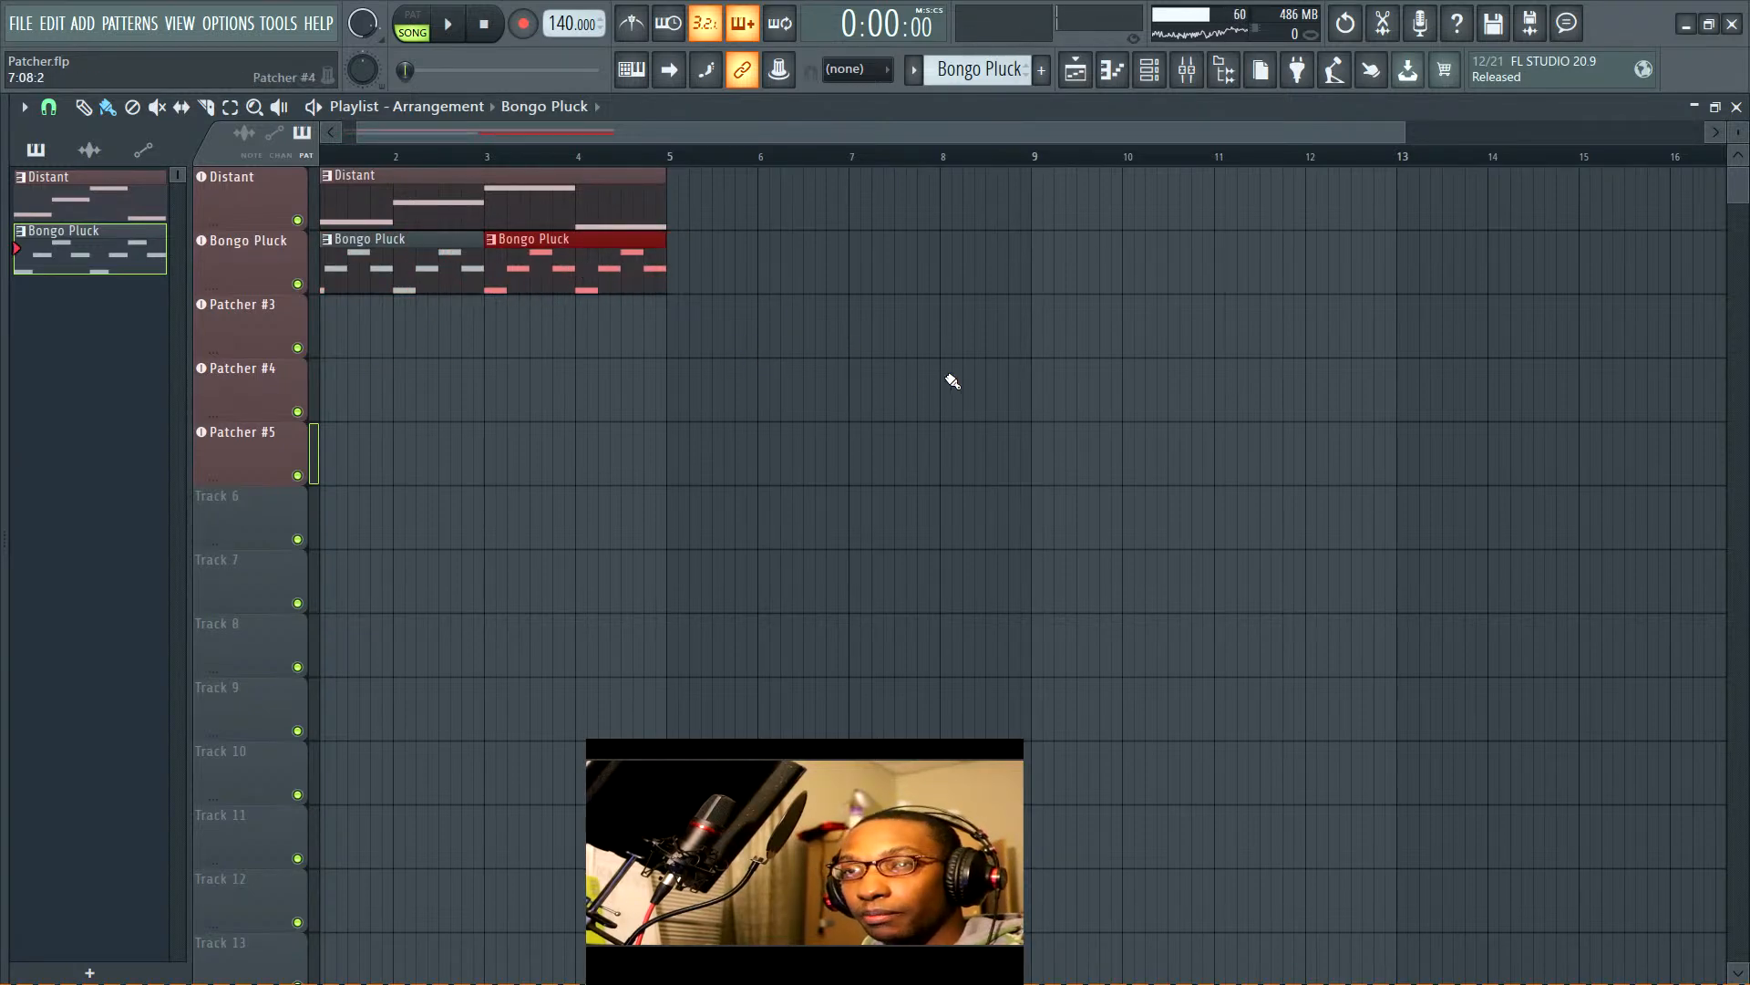
Return to the mixer and lower the Bongo Pluck track's volume further while the arrangement plays
left_click(1737, 107)
key("space")
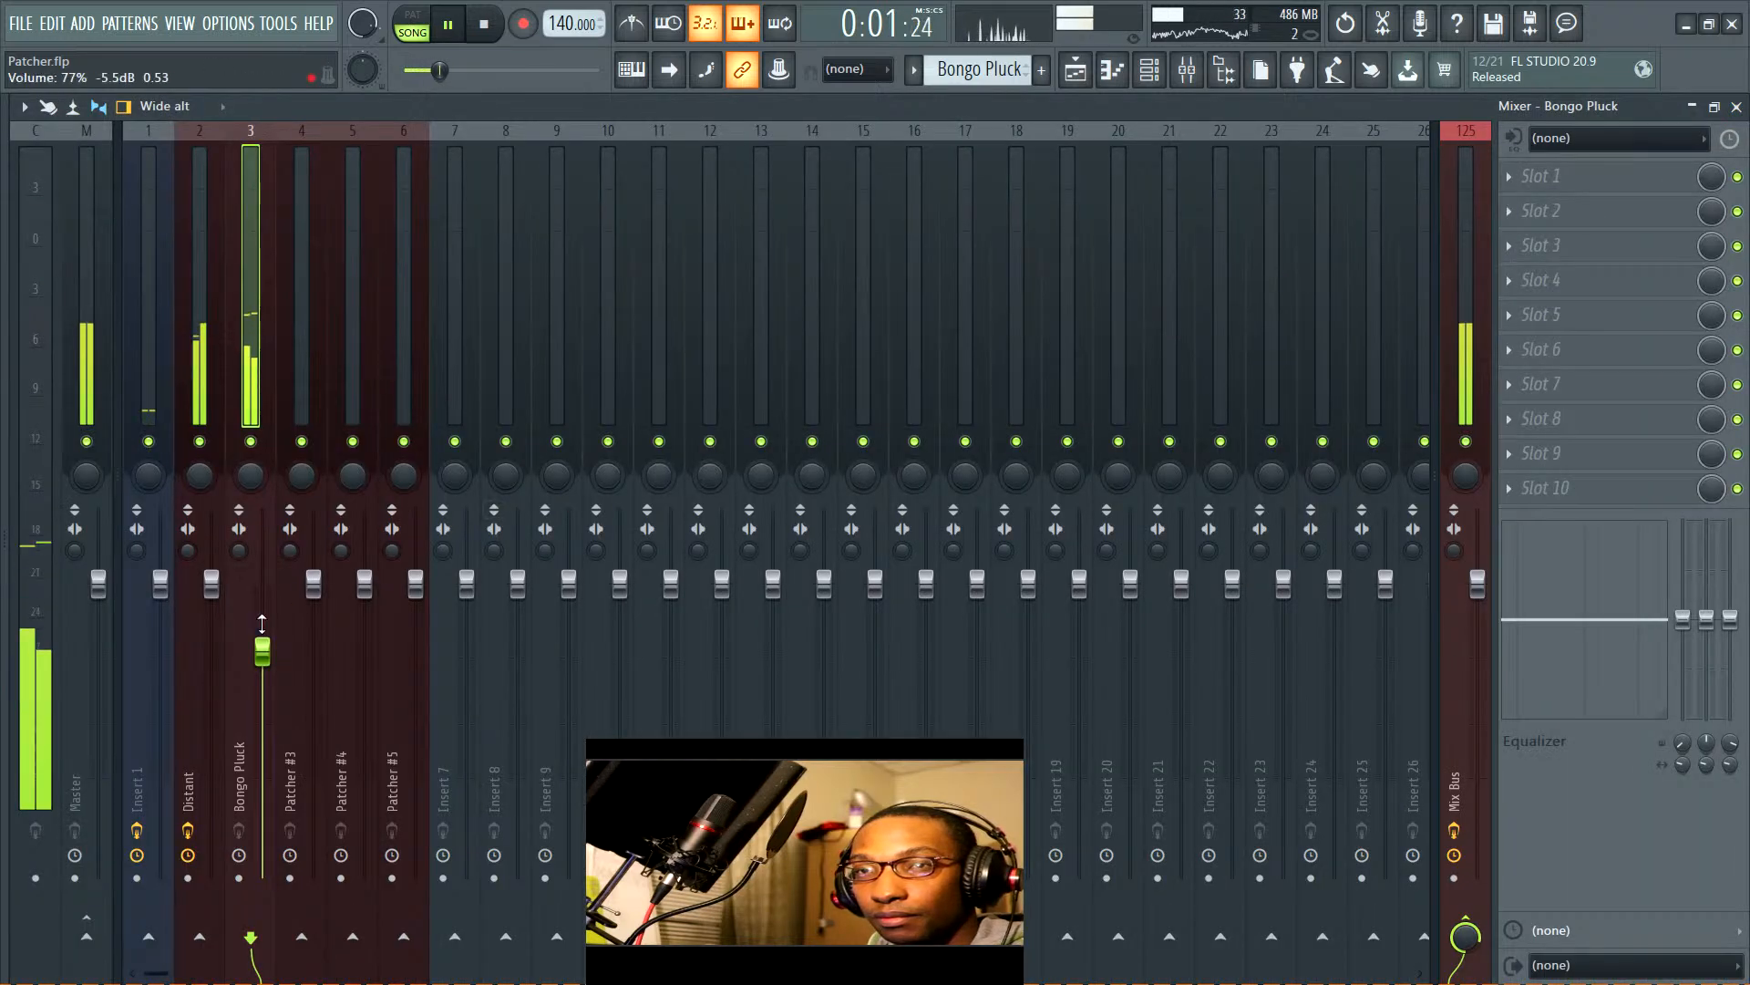
left_click_drag(261, 623, 262, 675)
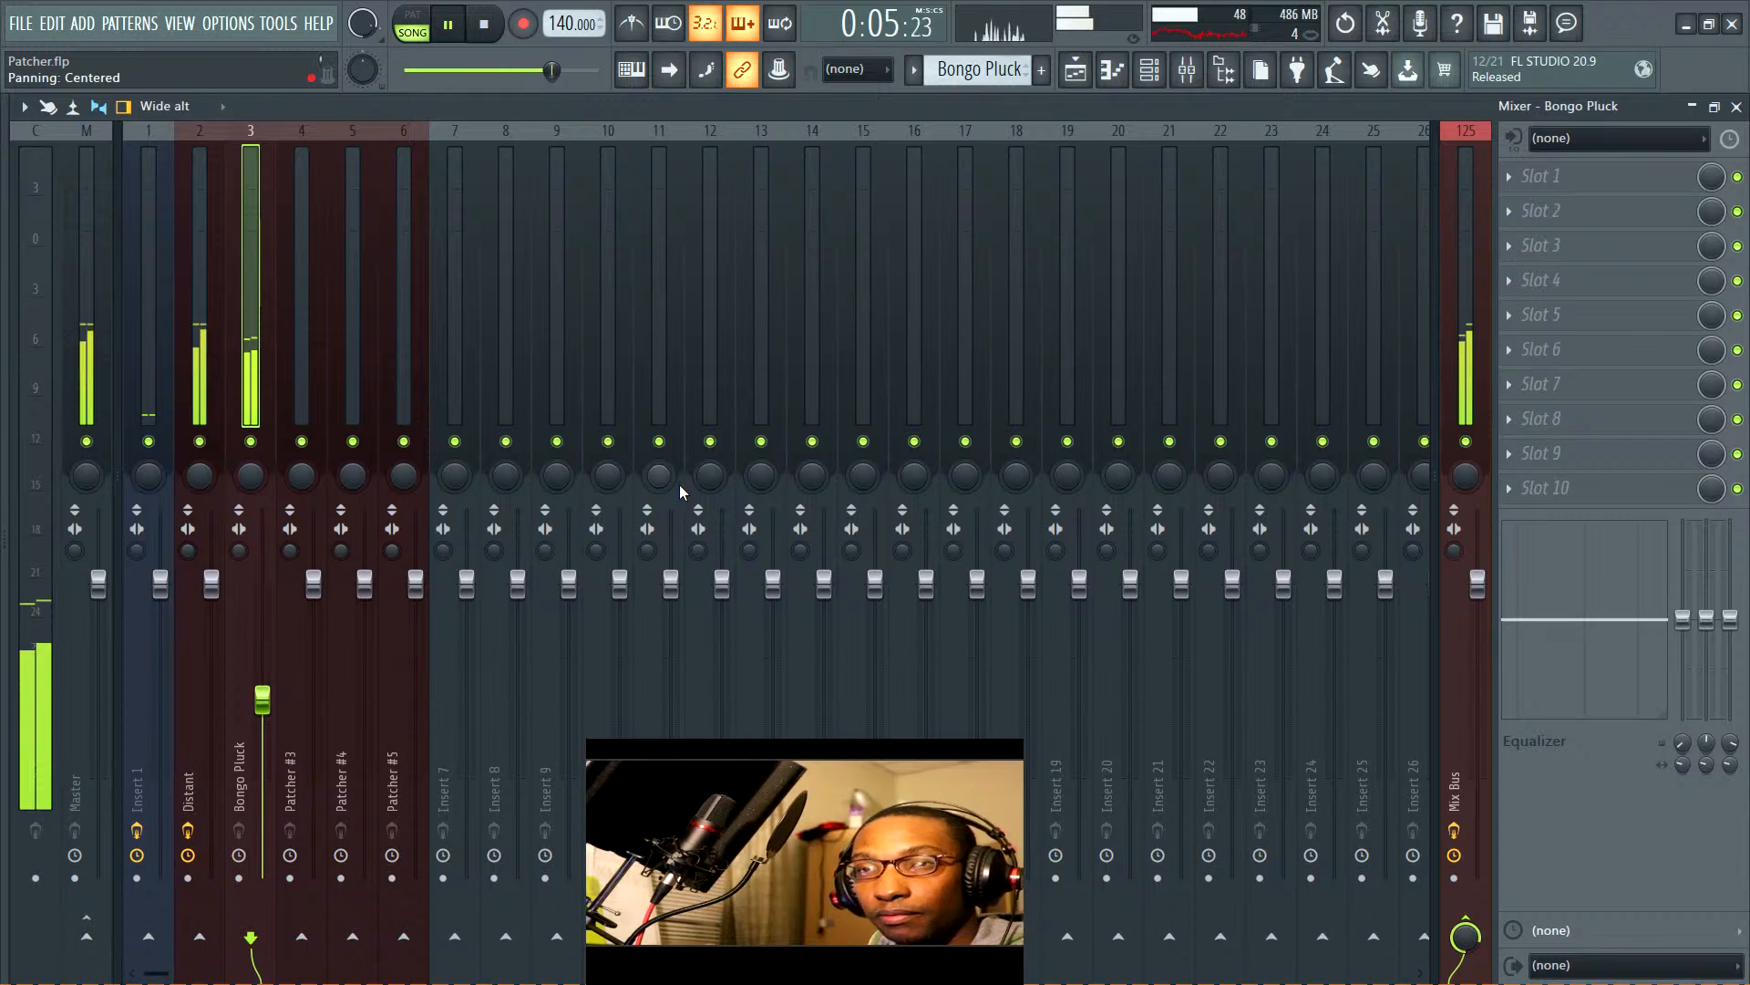
key("space")
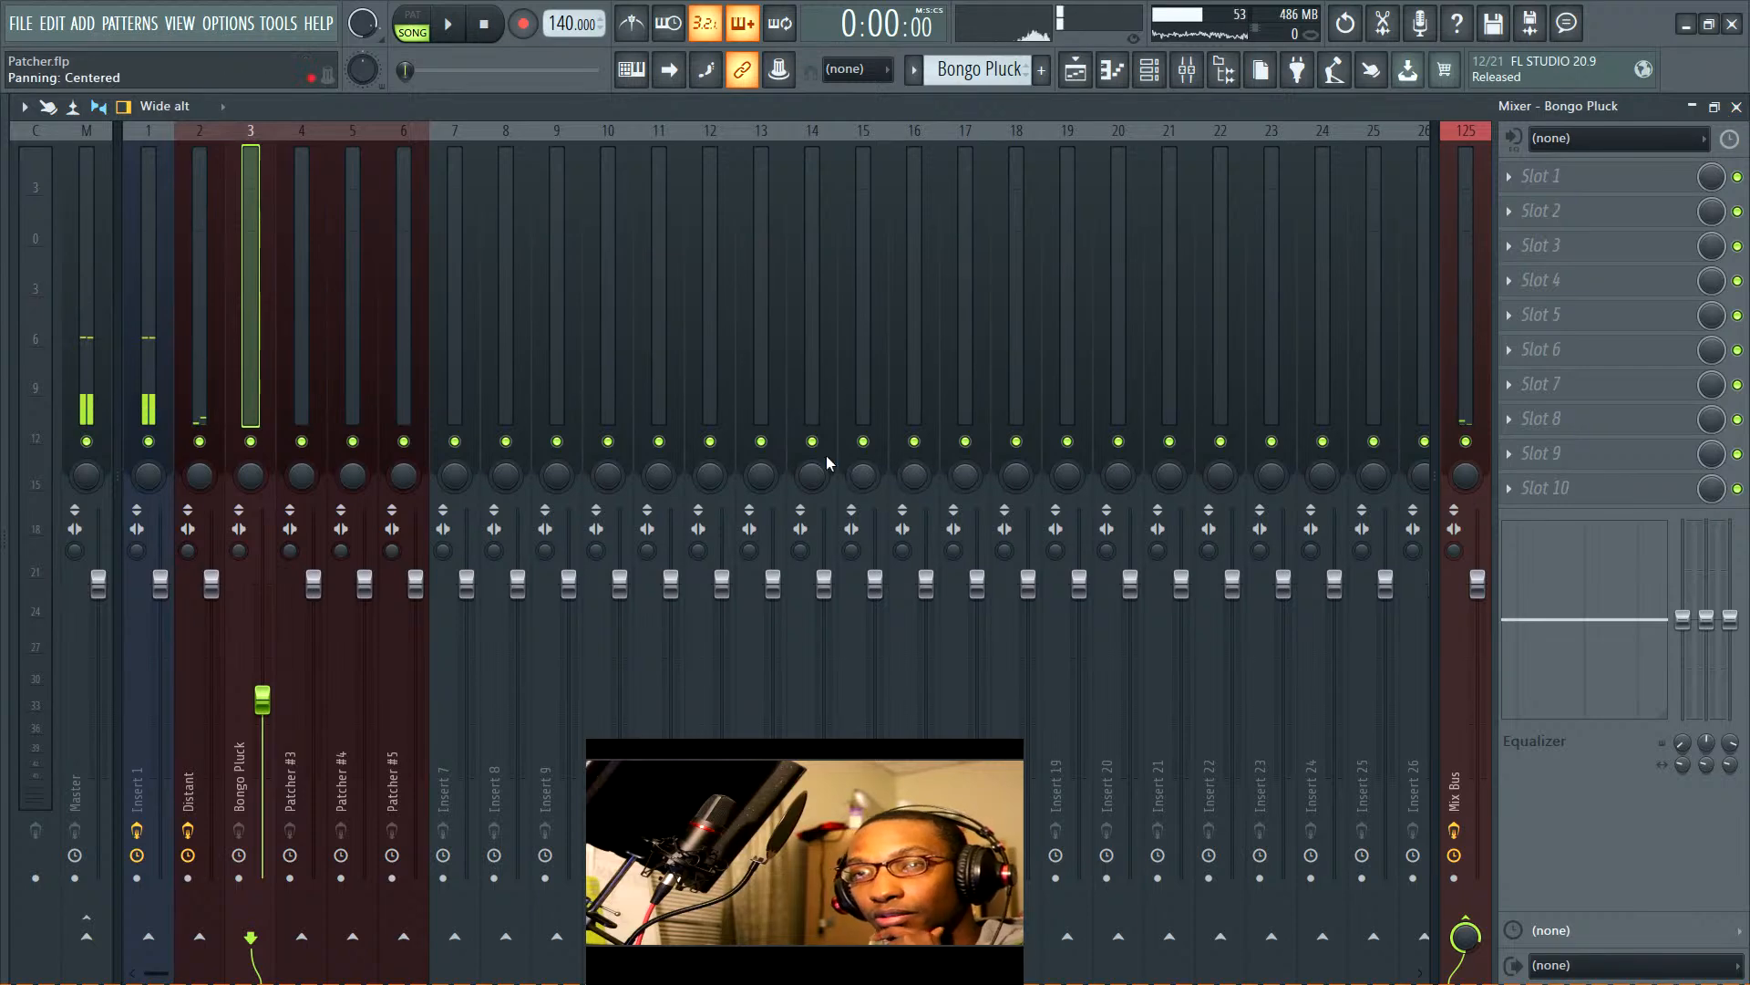
left_click(1186, 69)
key("F6")
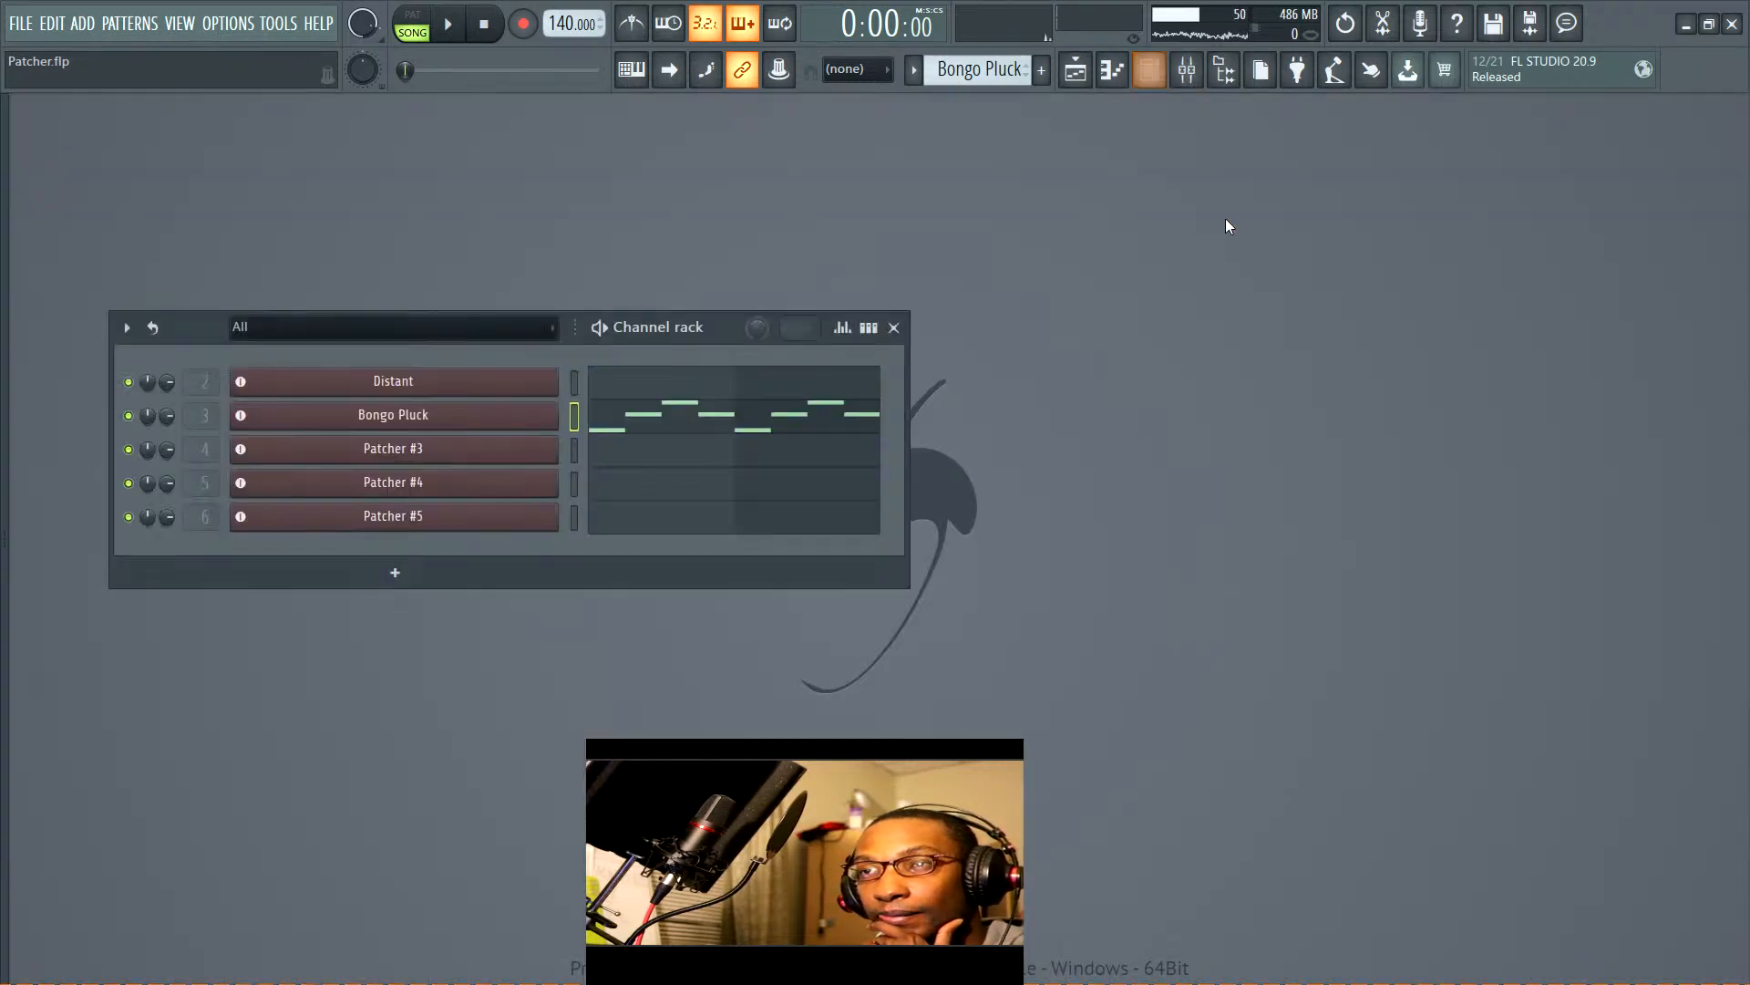
left_click(431, 421)
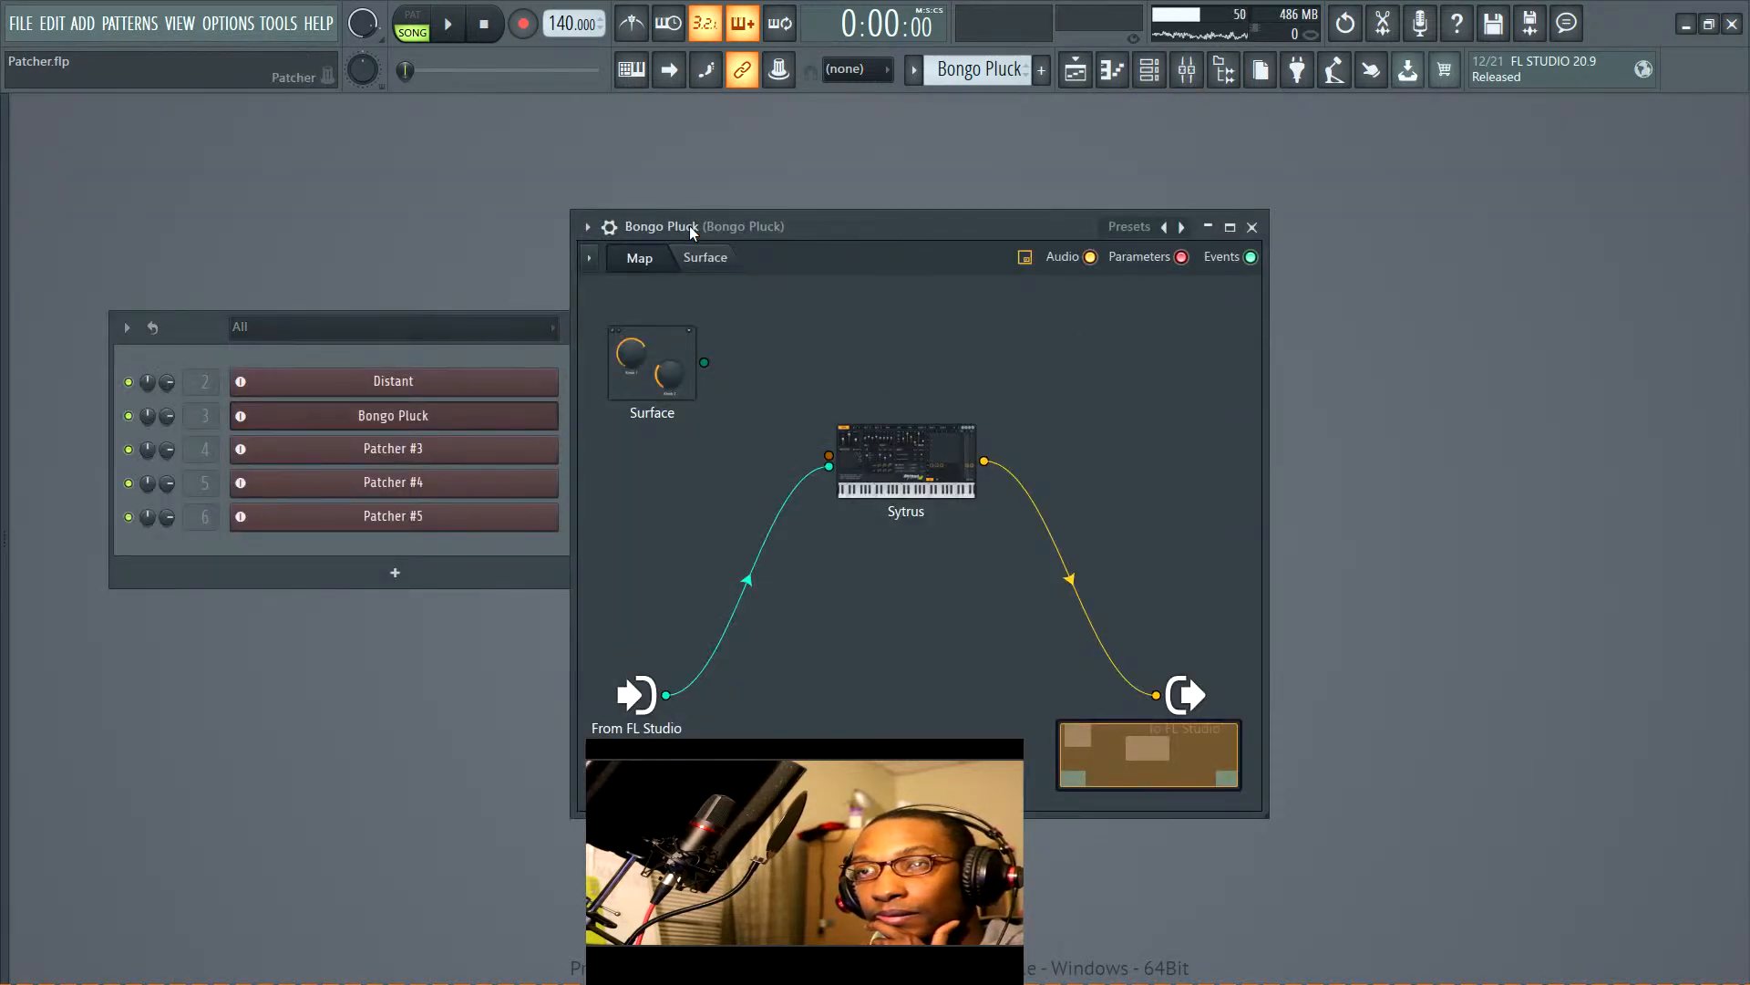
left_click(609, 226)
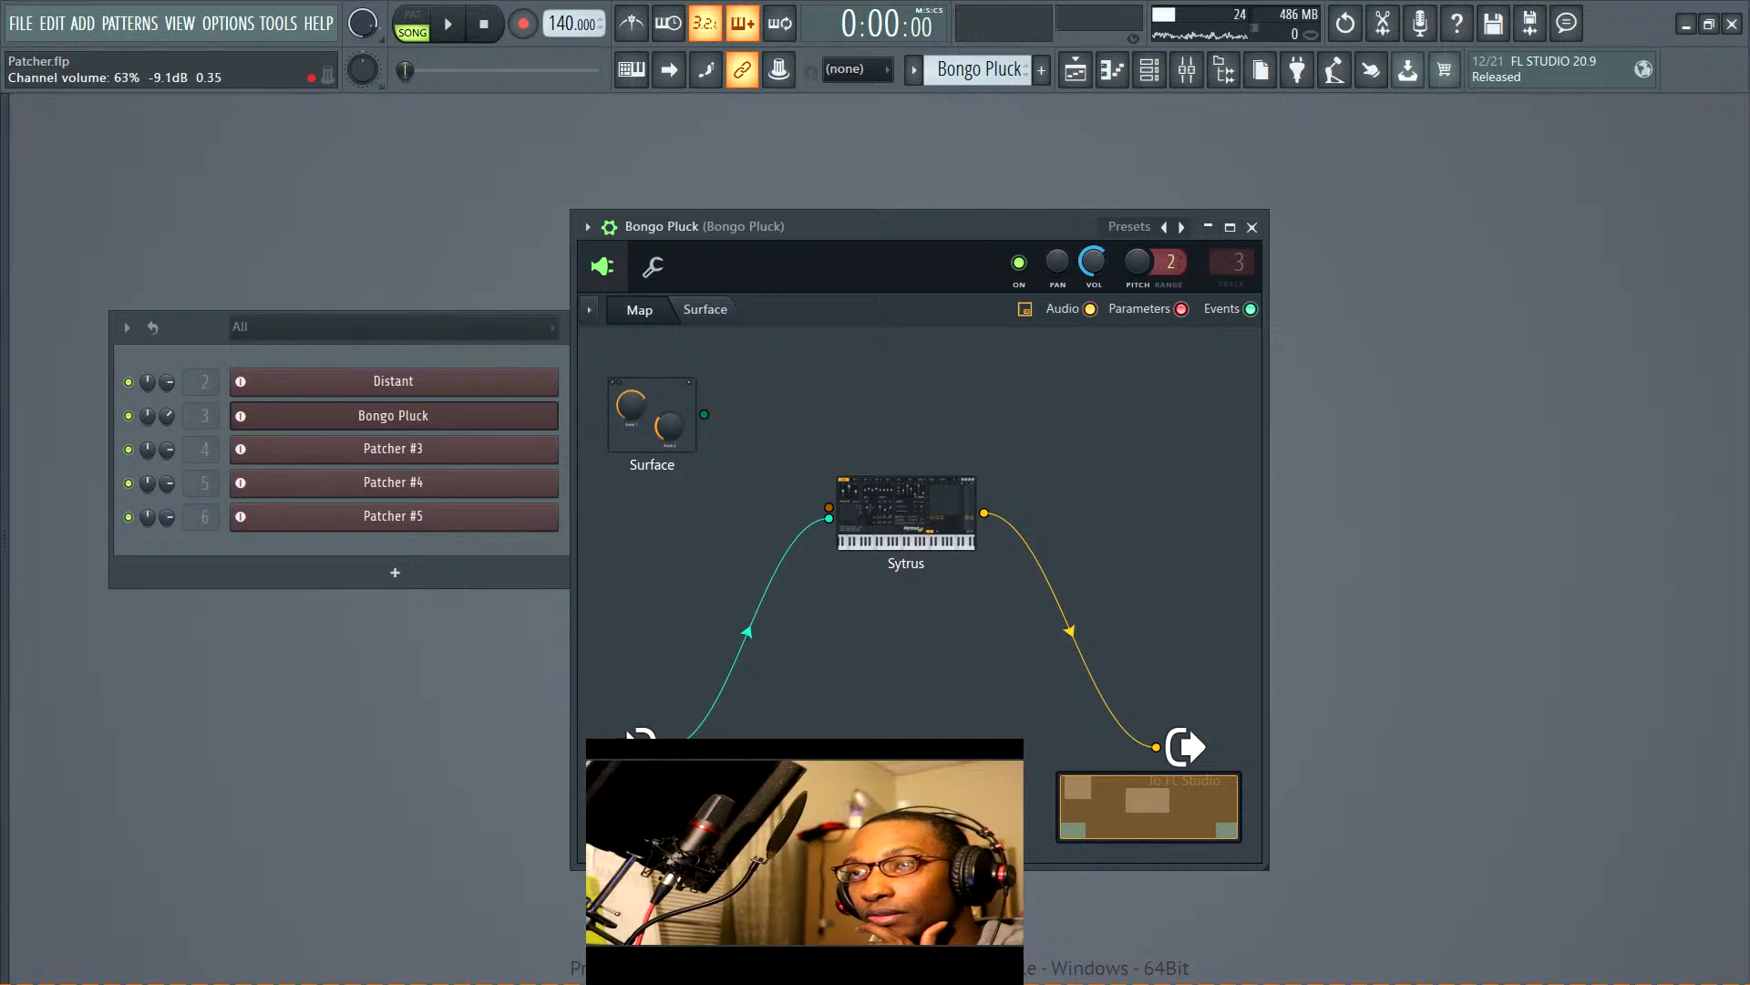
Reset the Bongo Pluck mixer track's volume to 100% (0.0 dB), listen to the balance, and close the Bongo Pluck plugin window
left_click(1186, 69)
left_click_drag(264, 702, 264, 585)
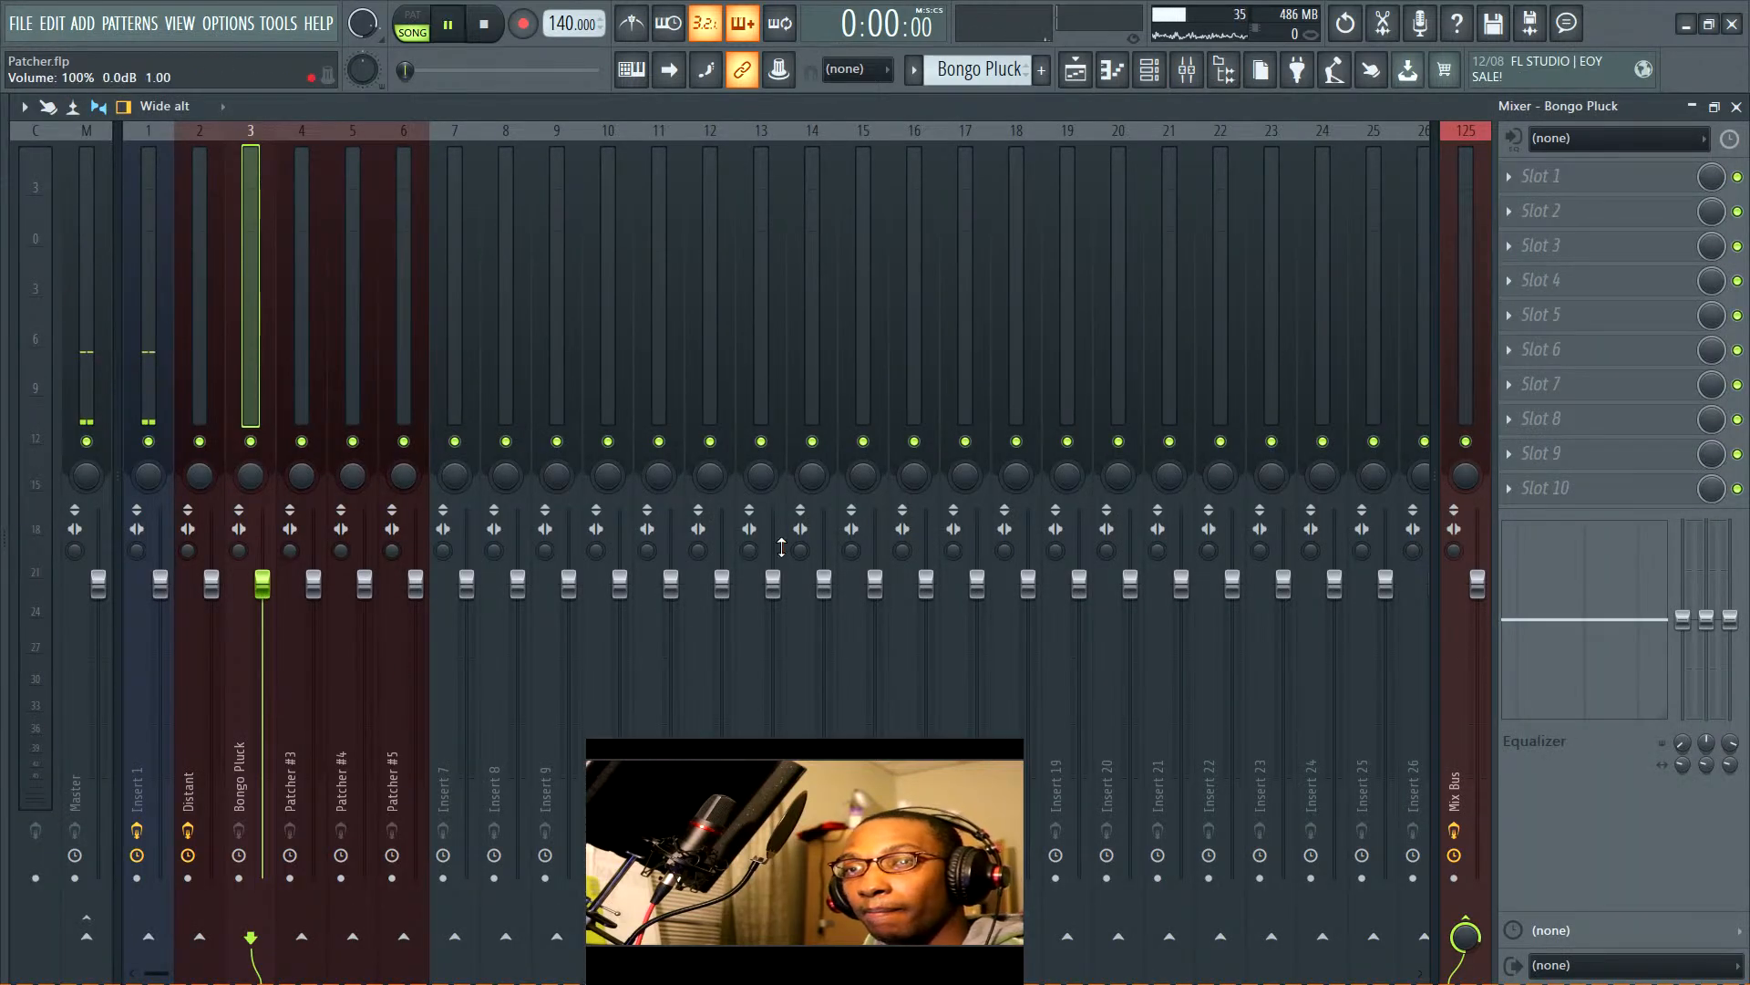
key("space")
left_click(1737, 107)
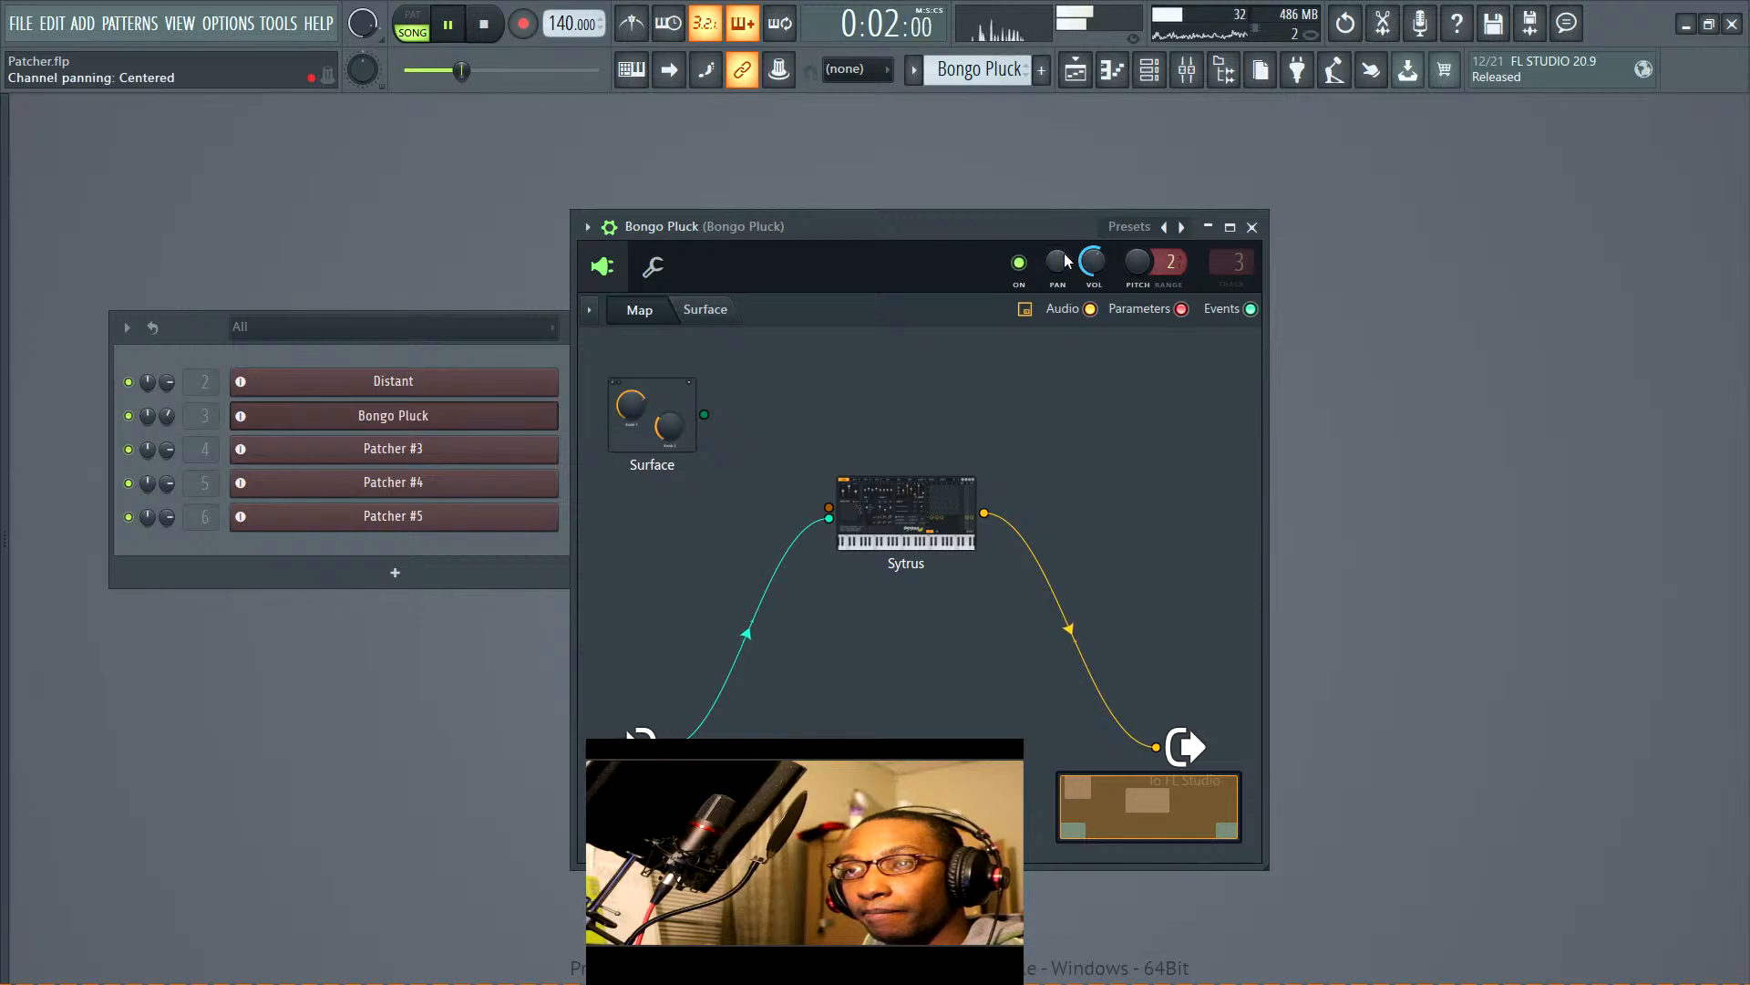
left_click(1252, 227)
left_click(1206, 68)
key("space")
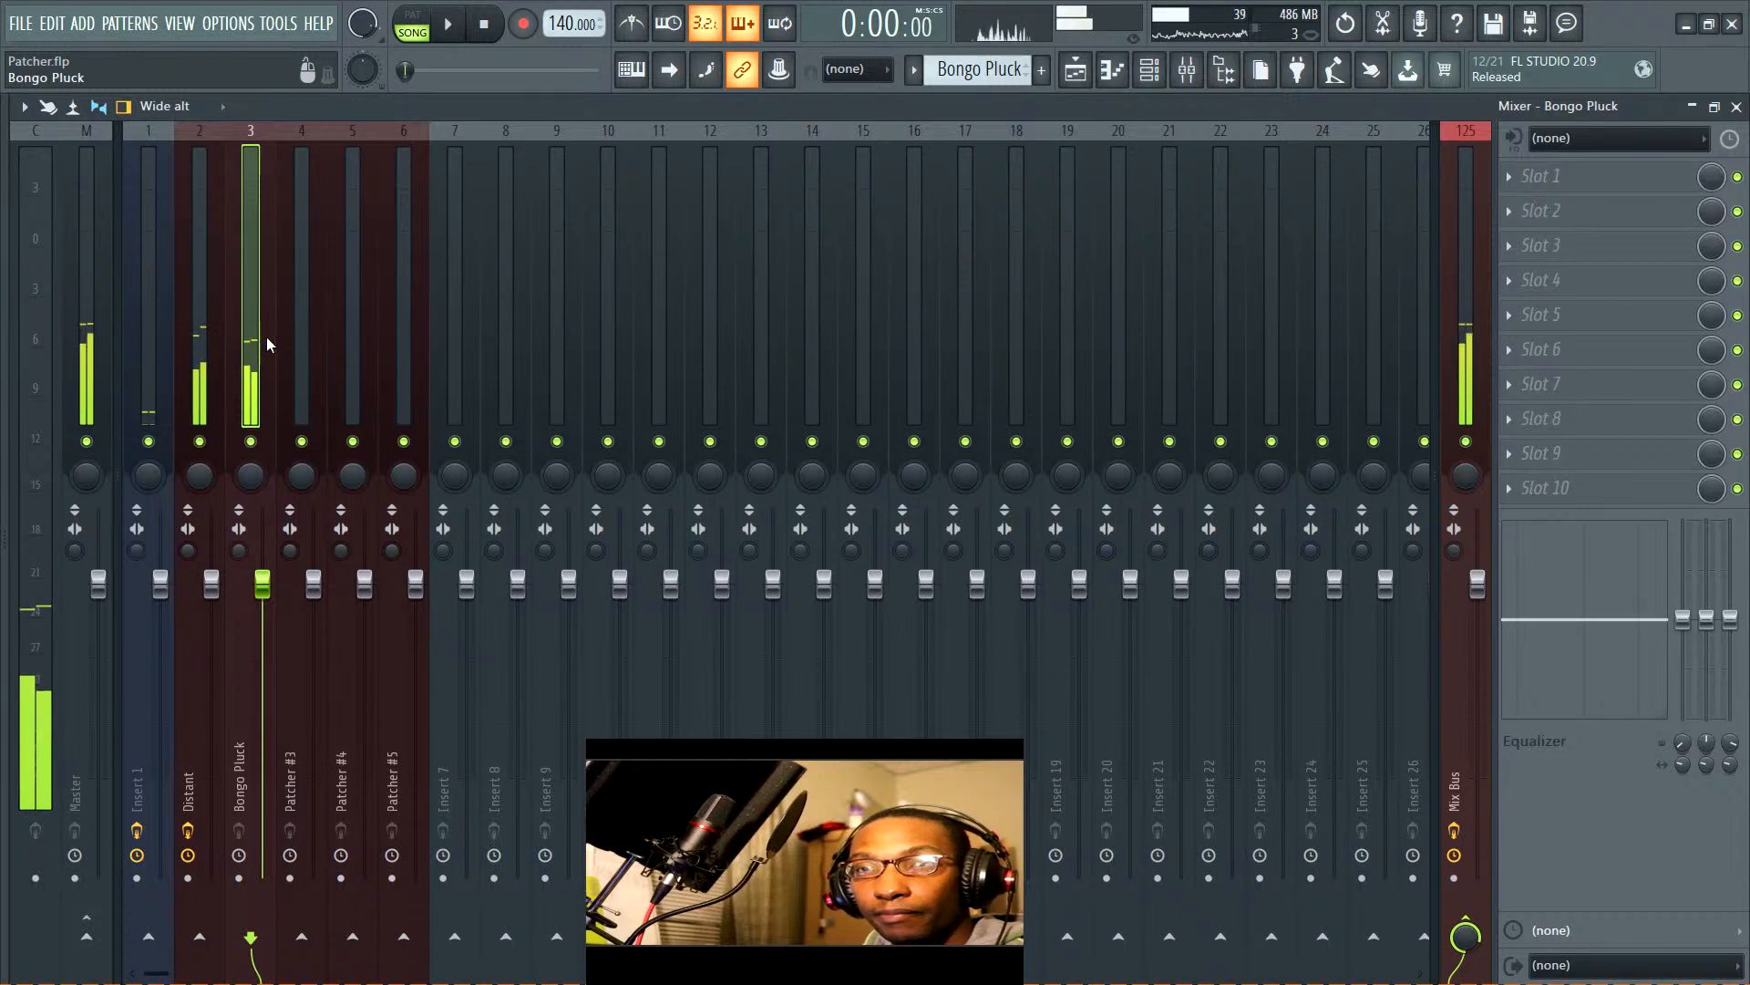
Add Fruity Fast LP to the Bongo Pluck mixer track and move it to effect slot 2
left_click(1503, 176)
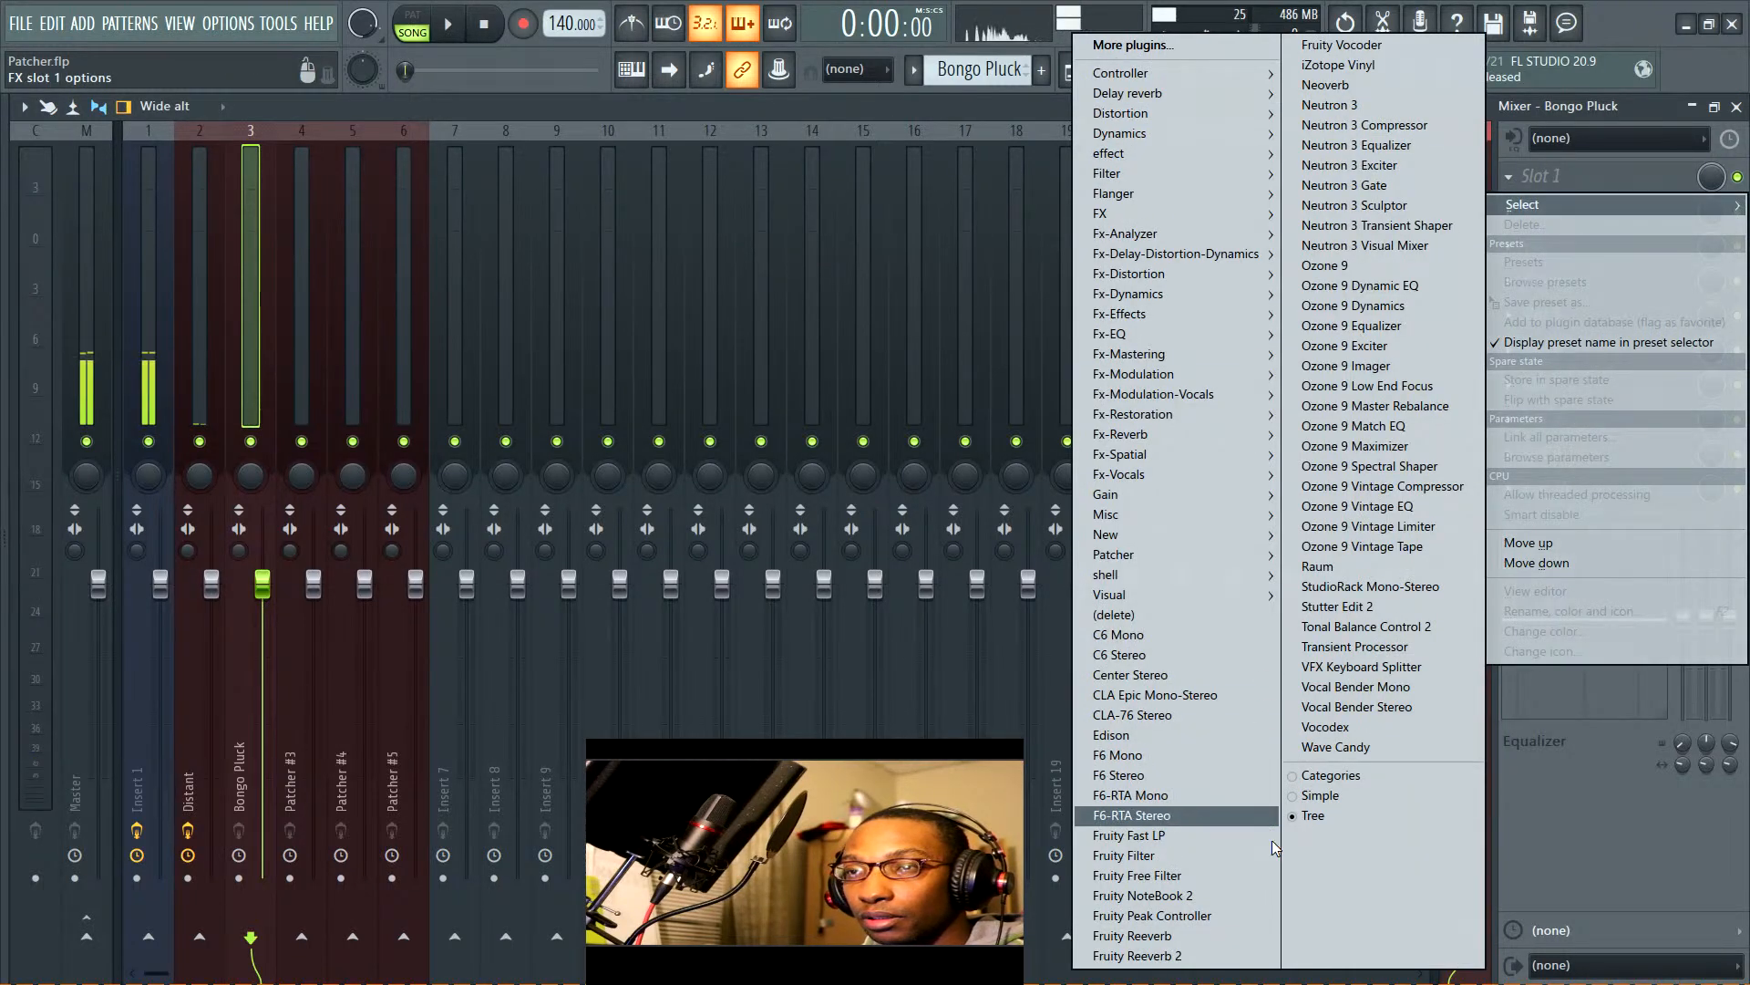
left_click(1214, 831)
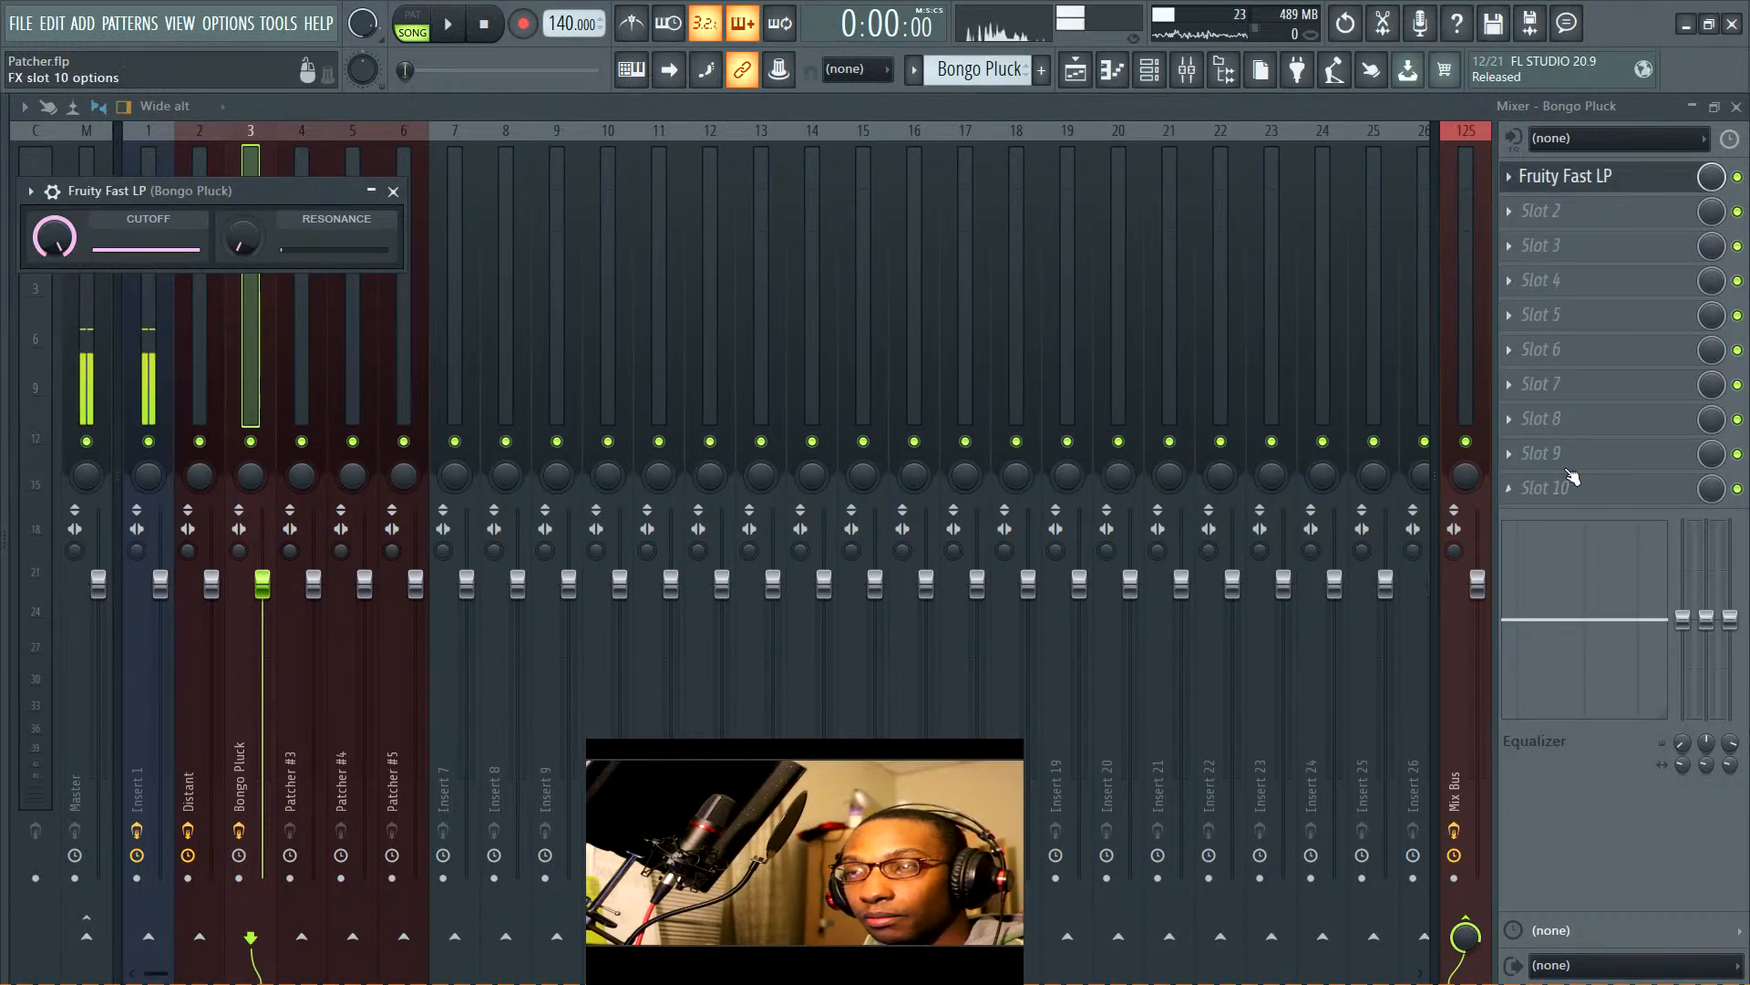
left_click_drag(1619, 176, 1622, 216)
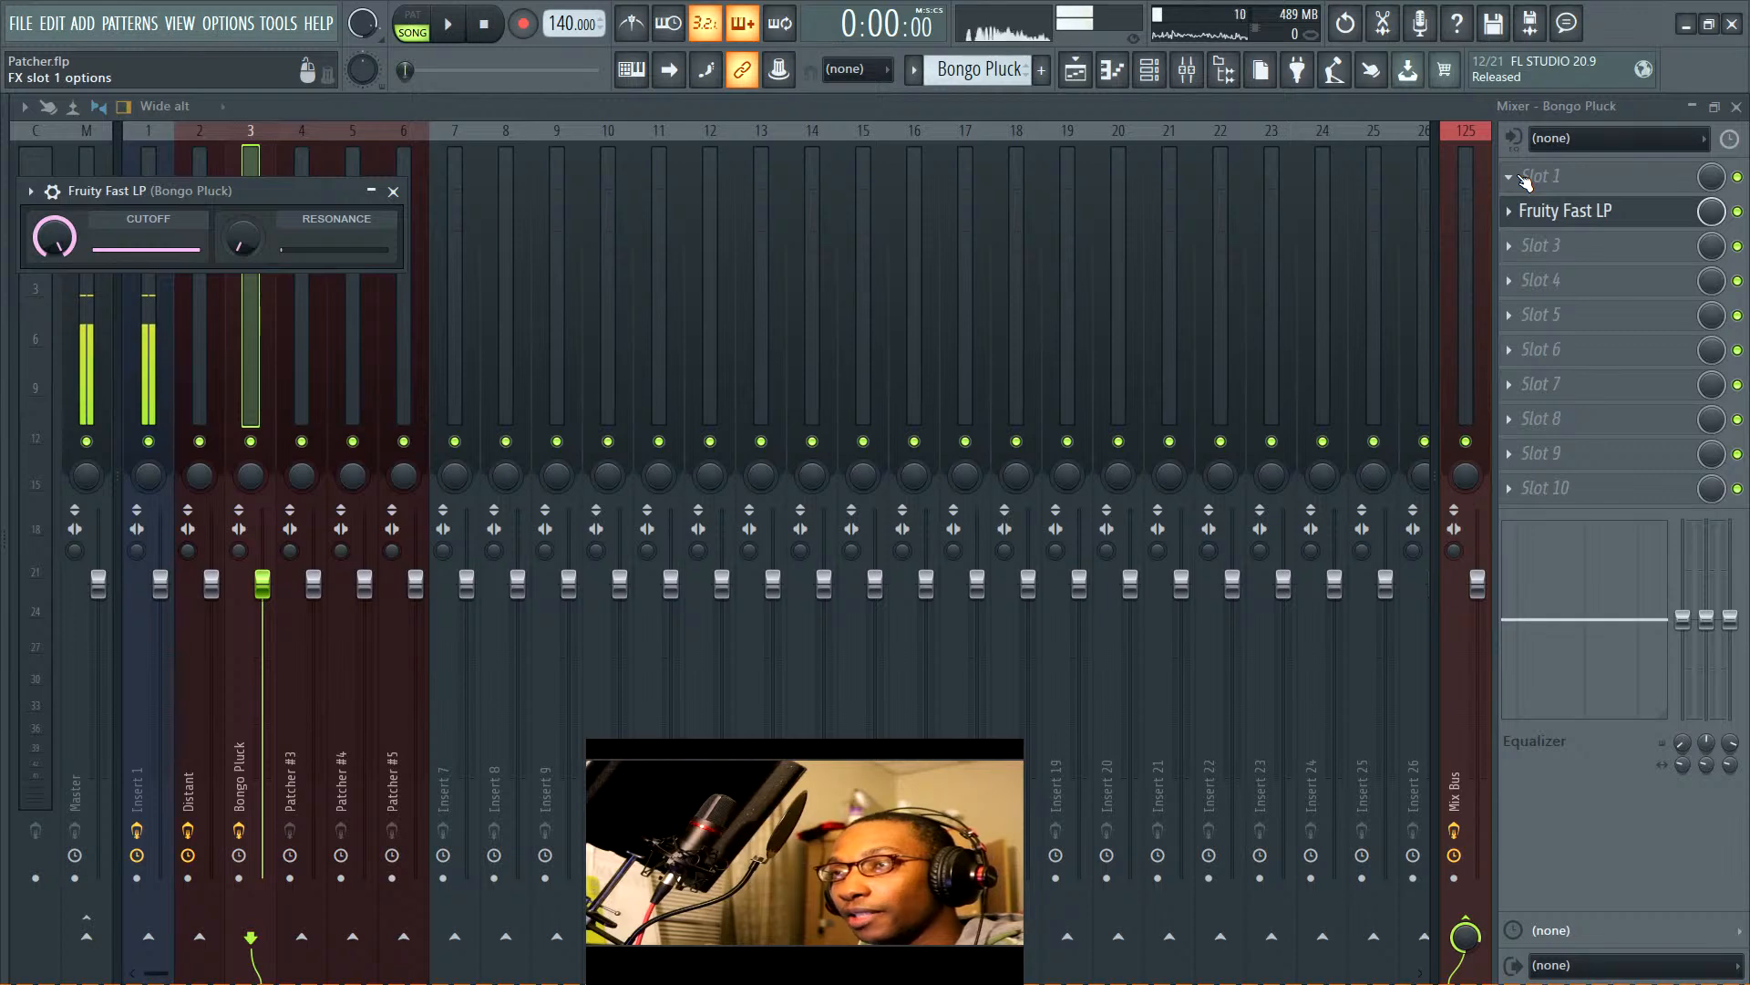
Solo and unsolo the Distant mixer track, mute it, and start playback to hear Bongo Pluck without it
right_click(200, 442)
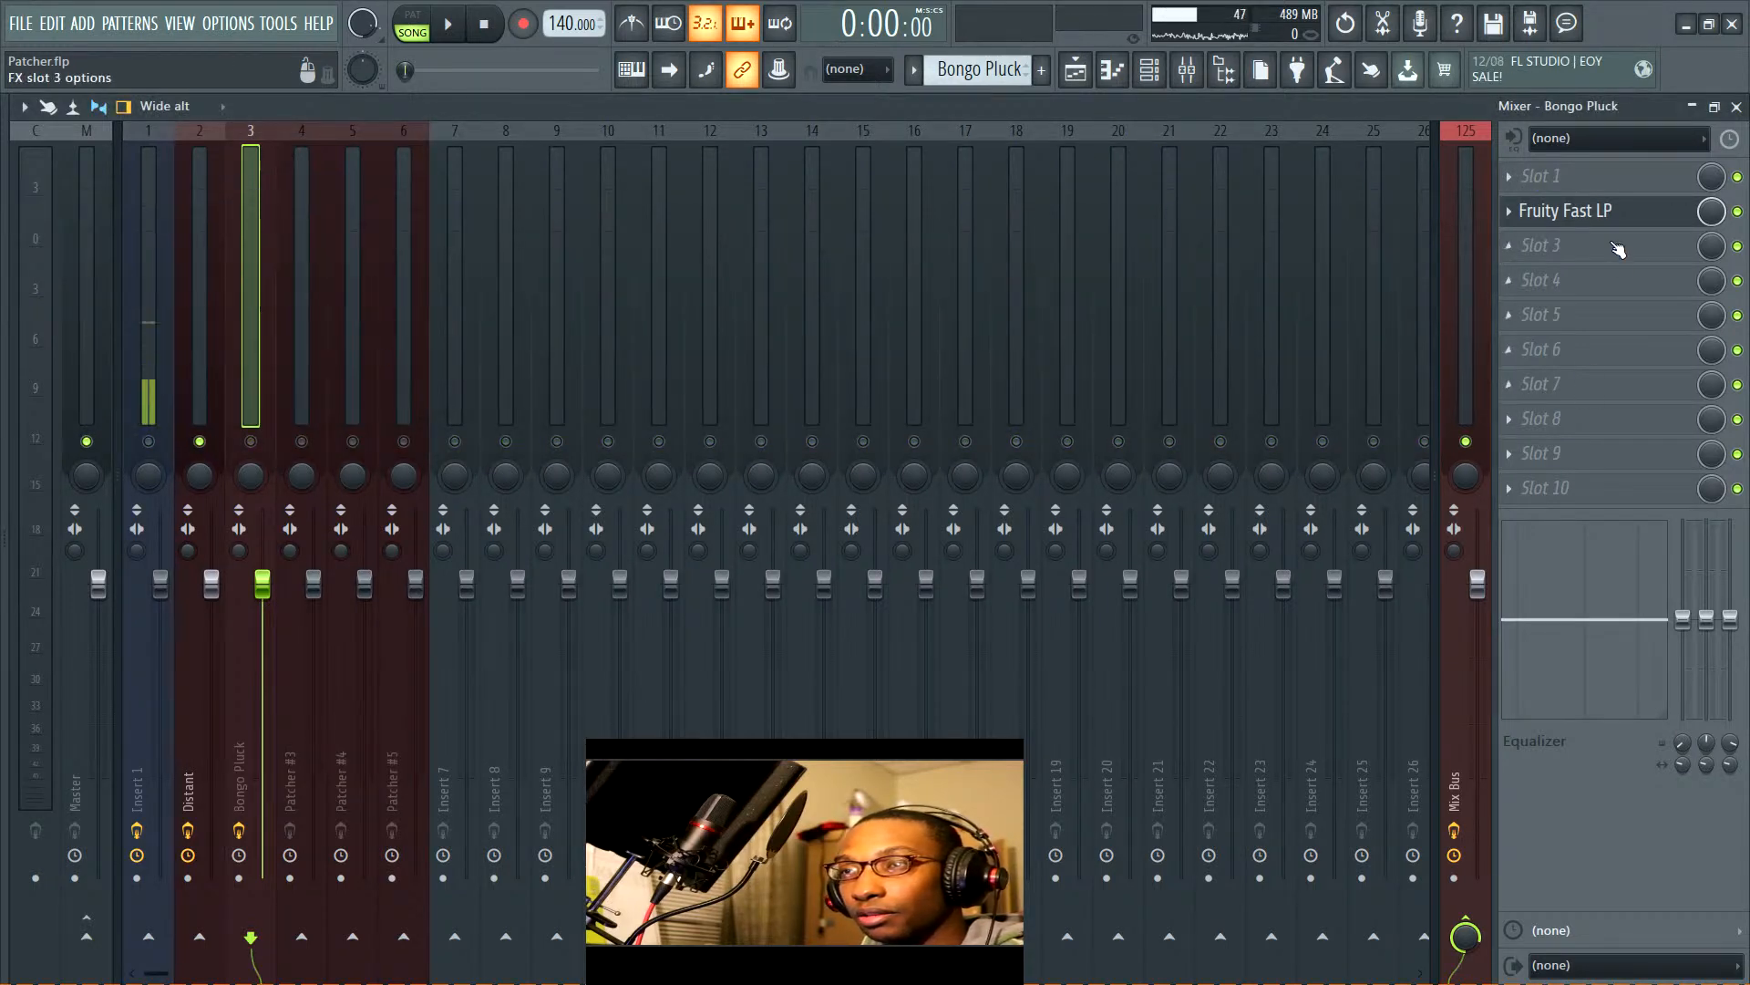
right_click(201, 442)
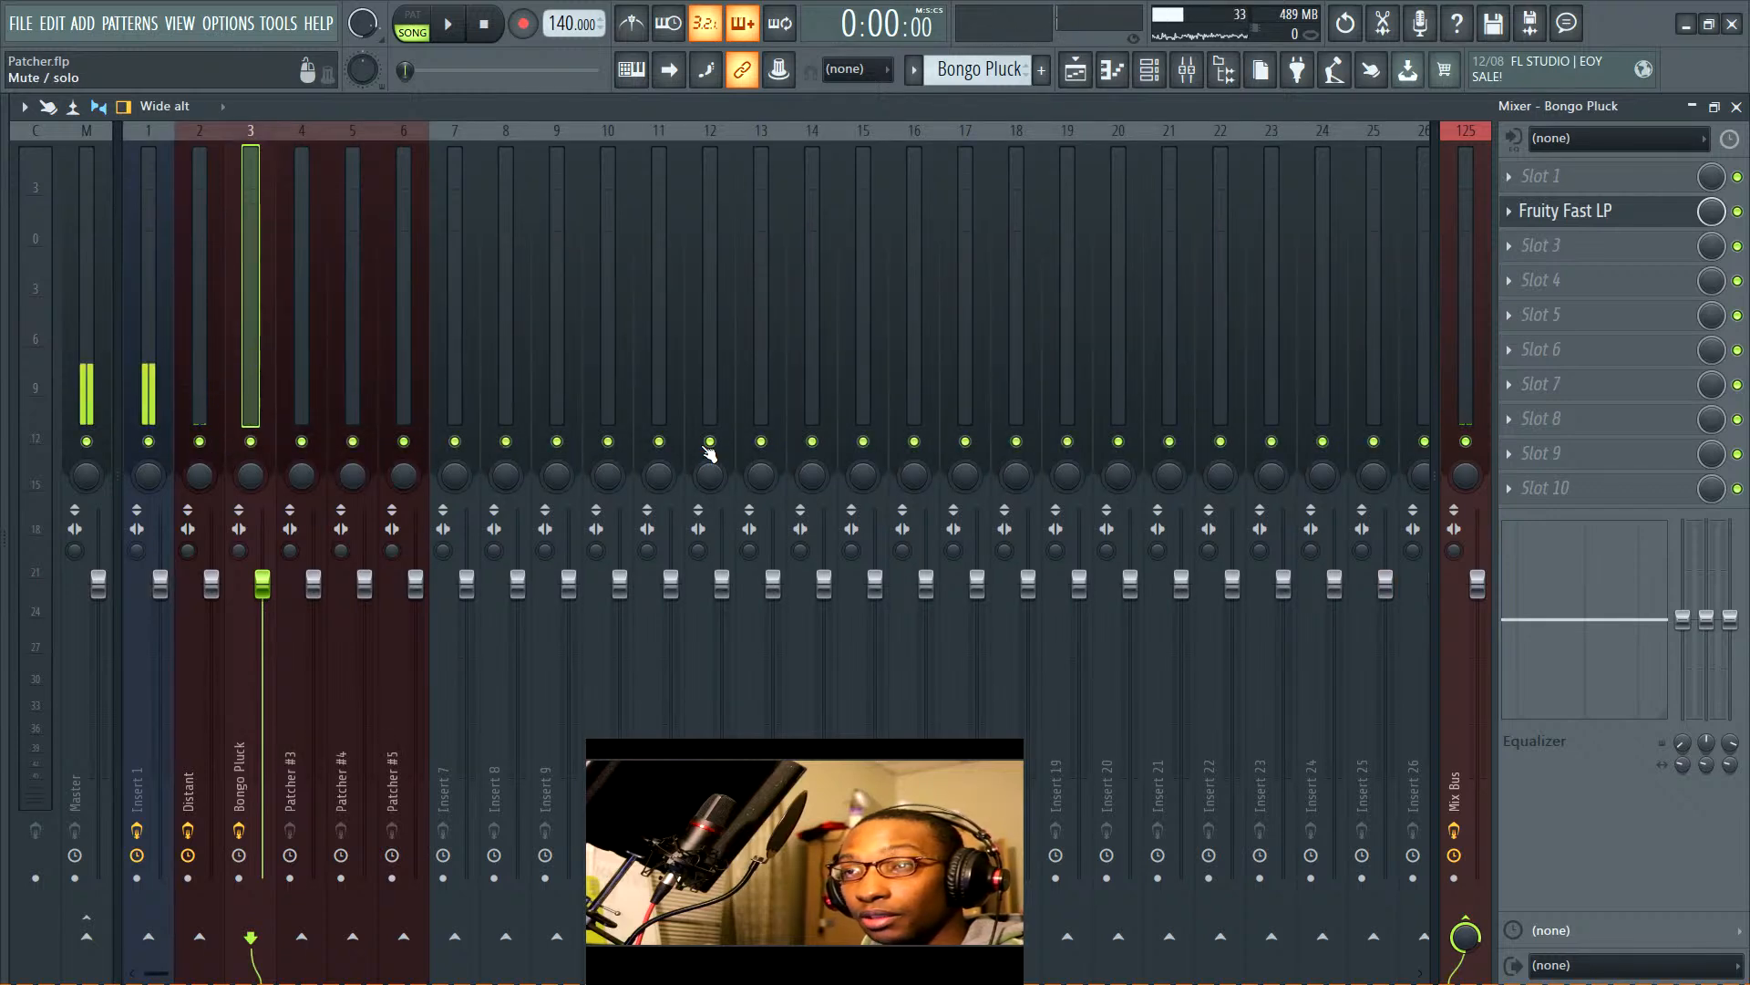
left_click(208, 443)
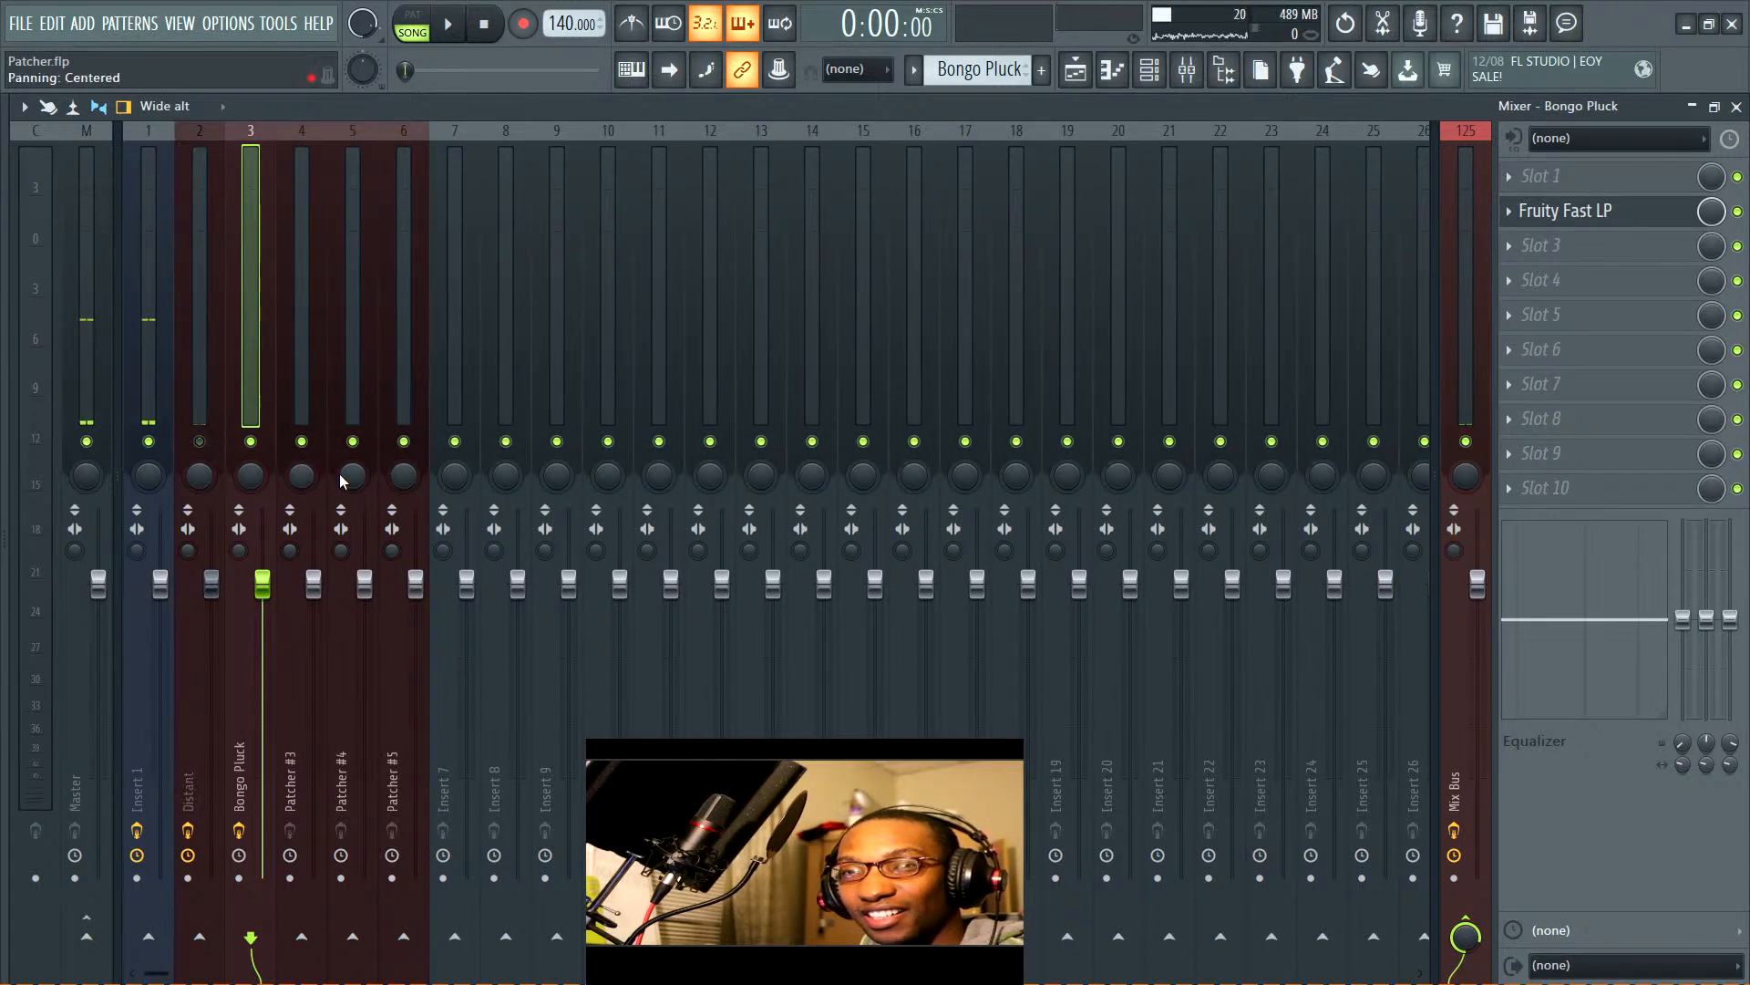
key("space")
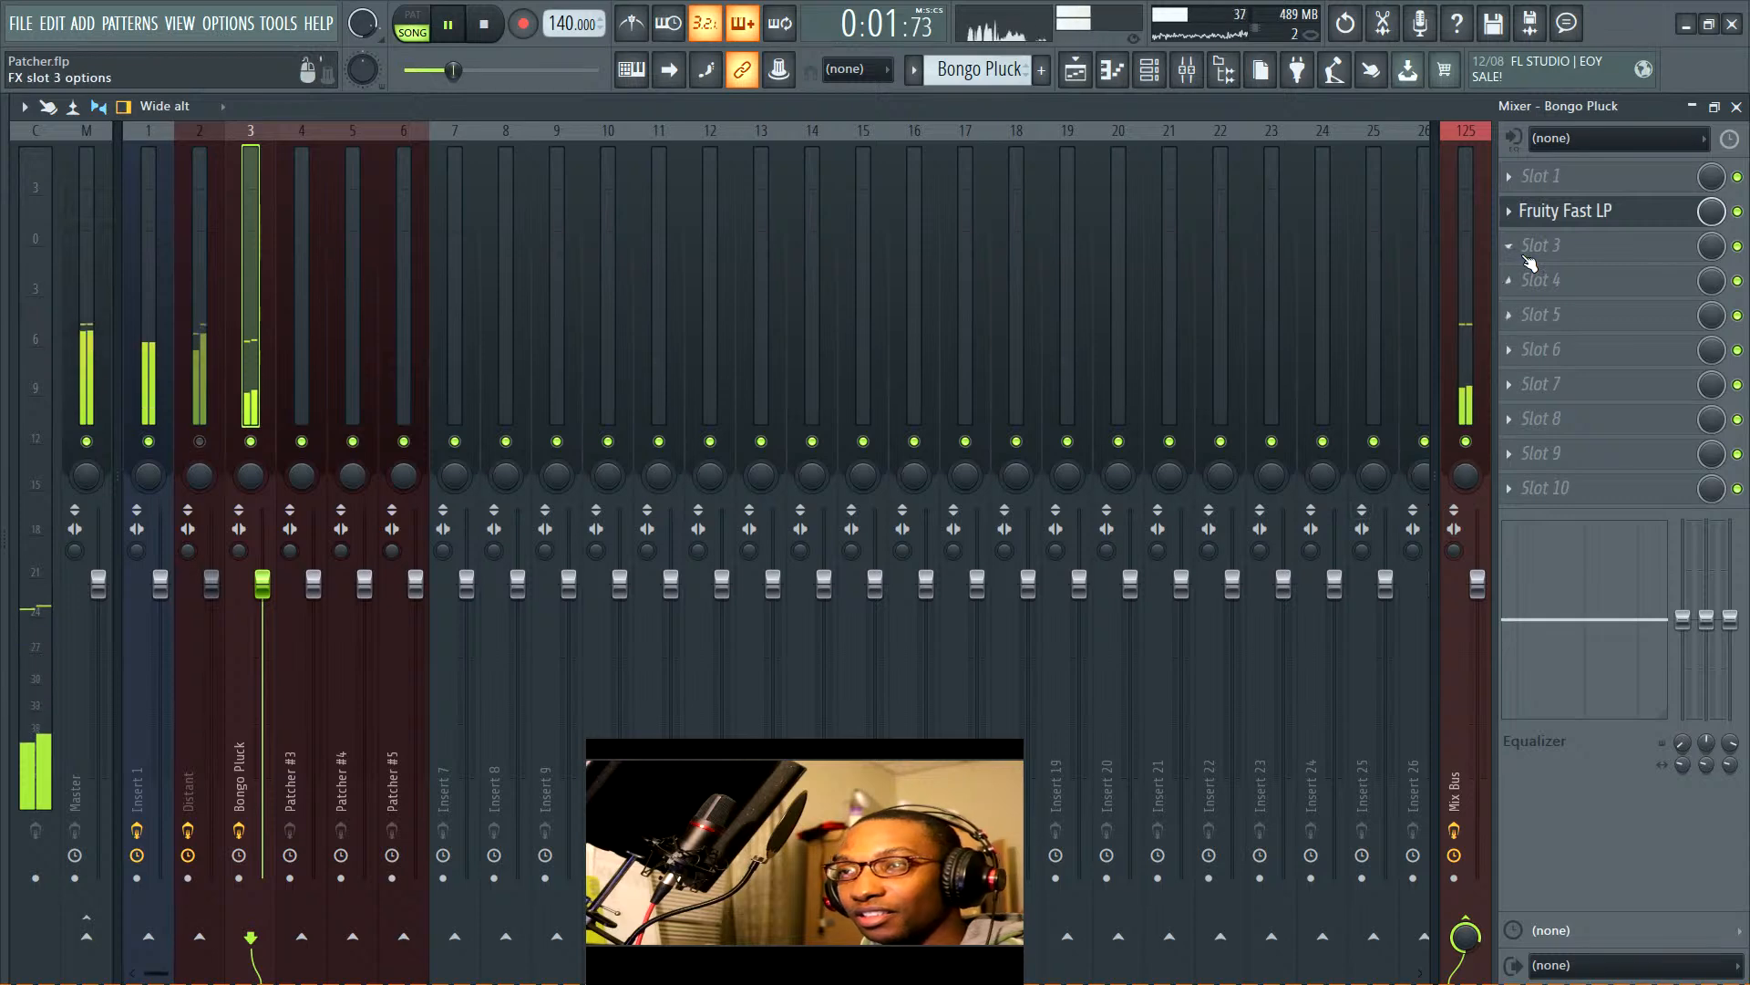
key("space")
left_click(1519, 181)
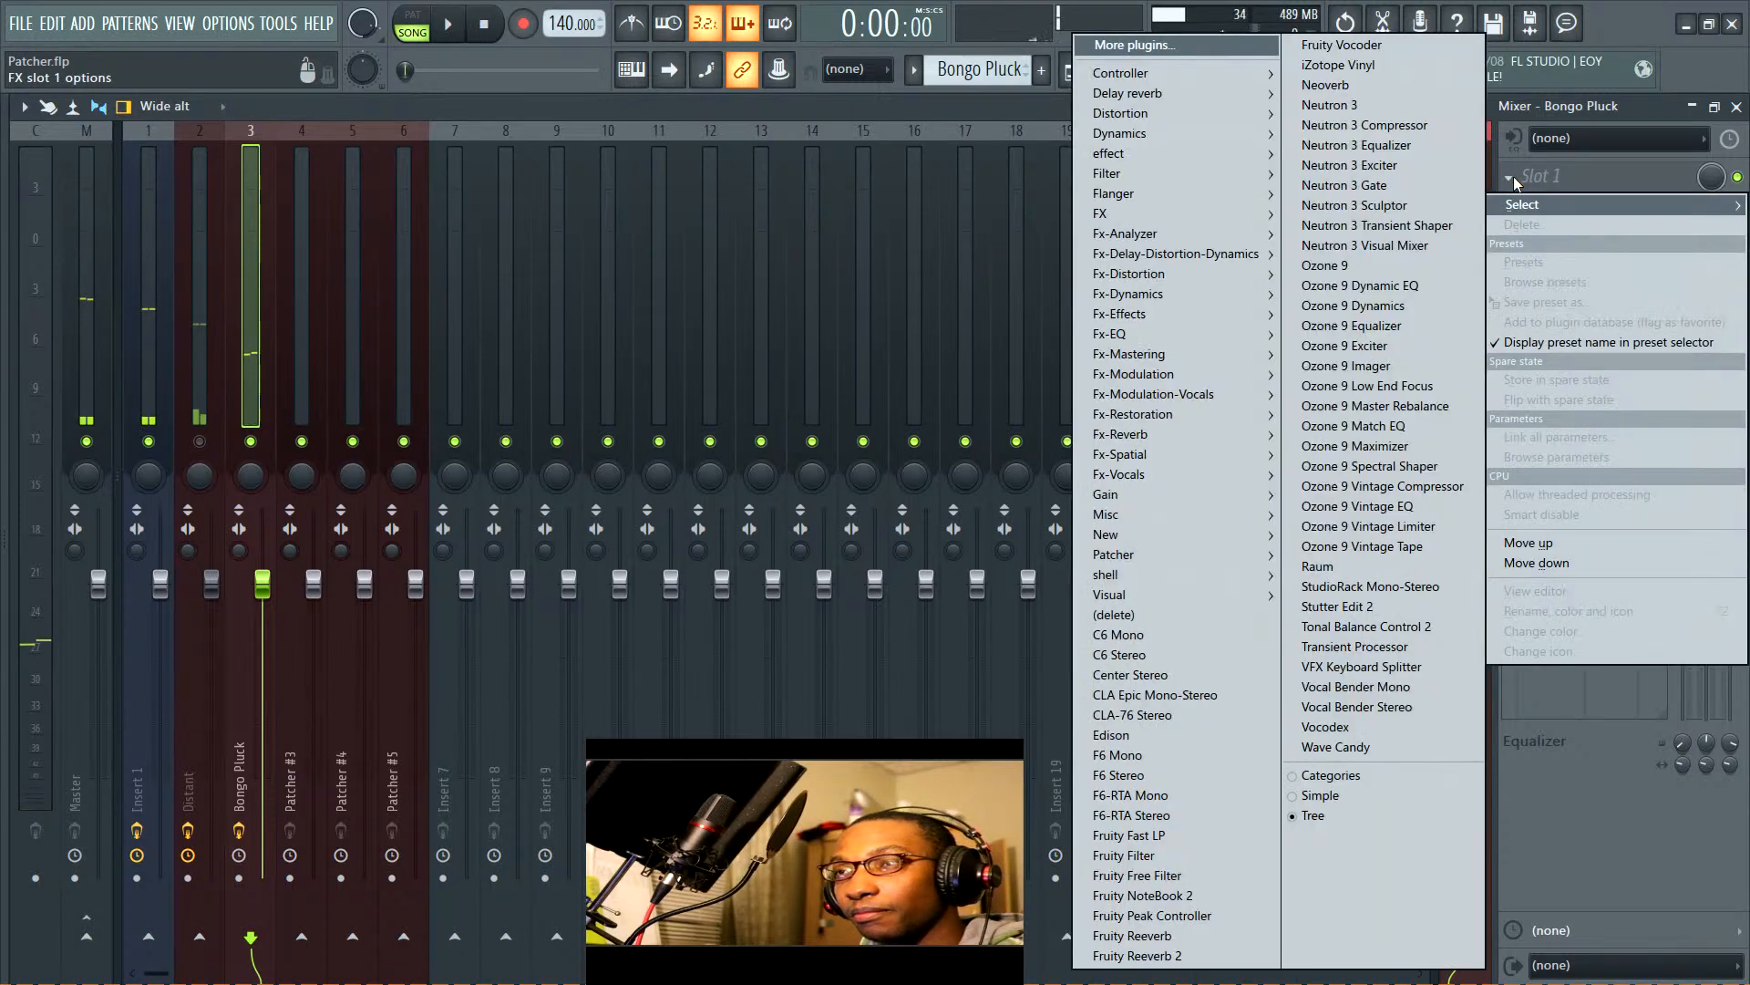
left_click(1592, 110)
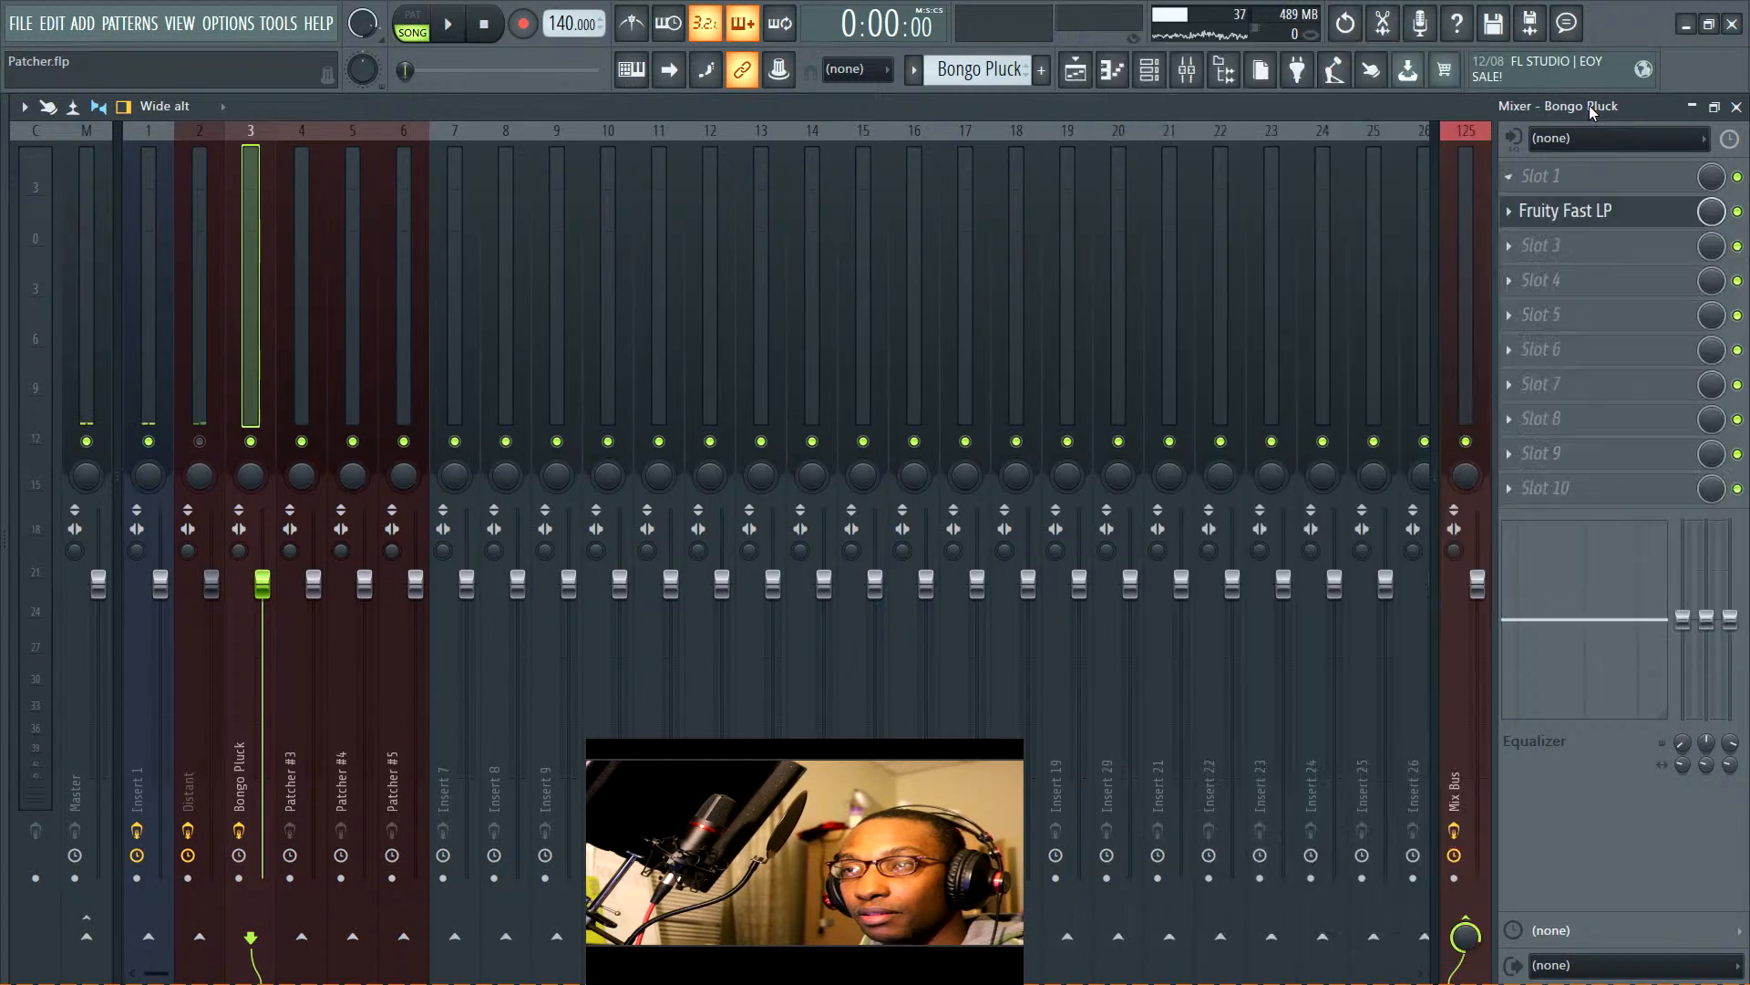
key("space")
Add Patcher to effect slot 1 of the Bongo Pluck mixer track and load its 1K Reverb preset
left_click(1550, 175)
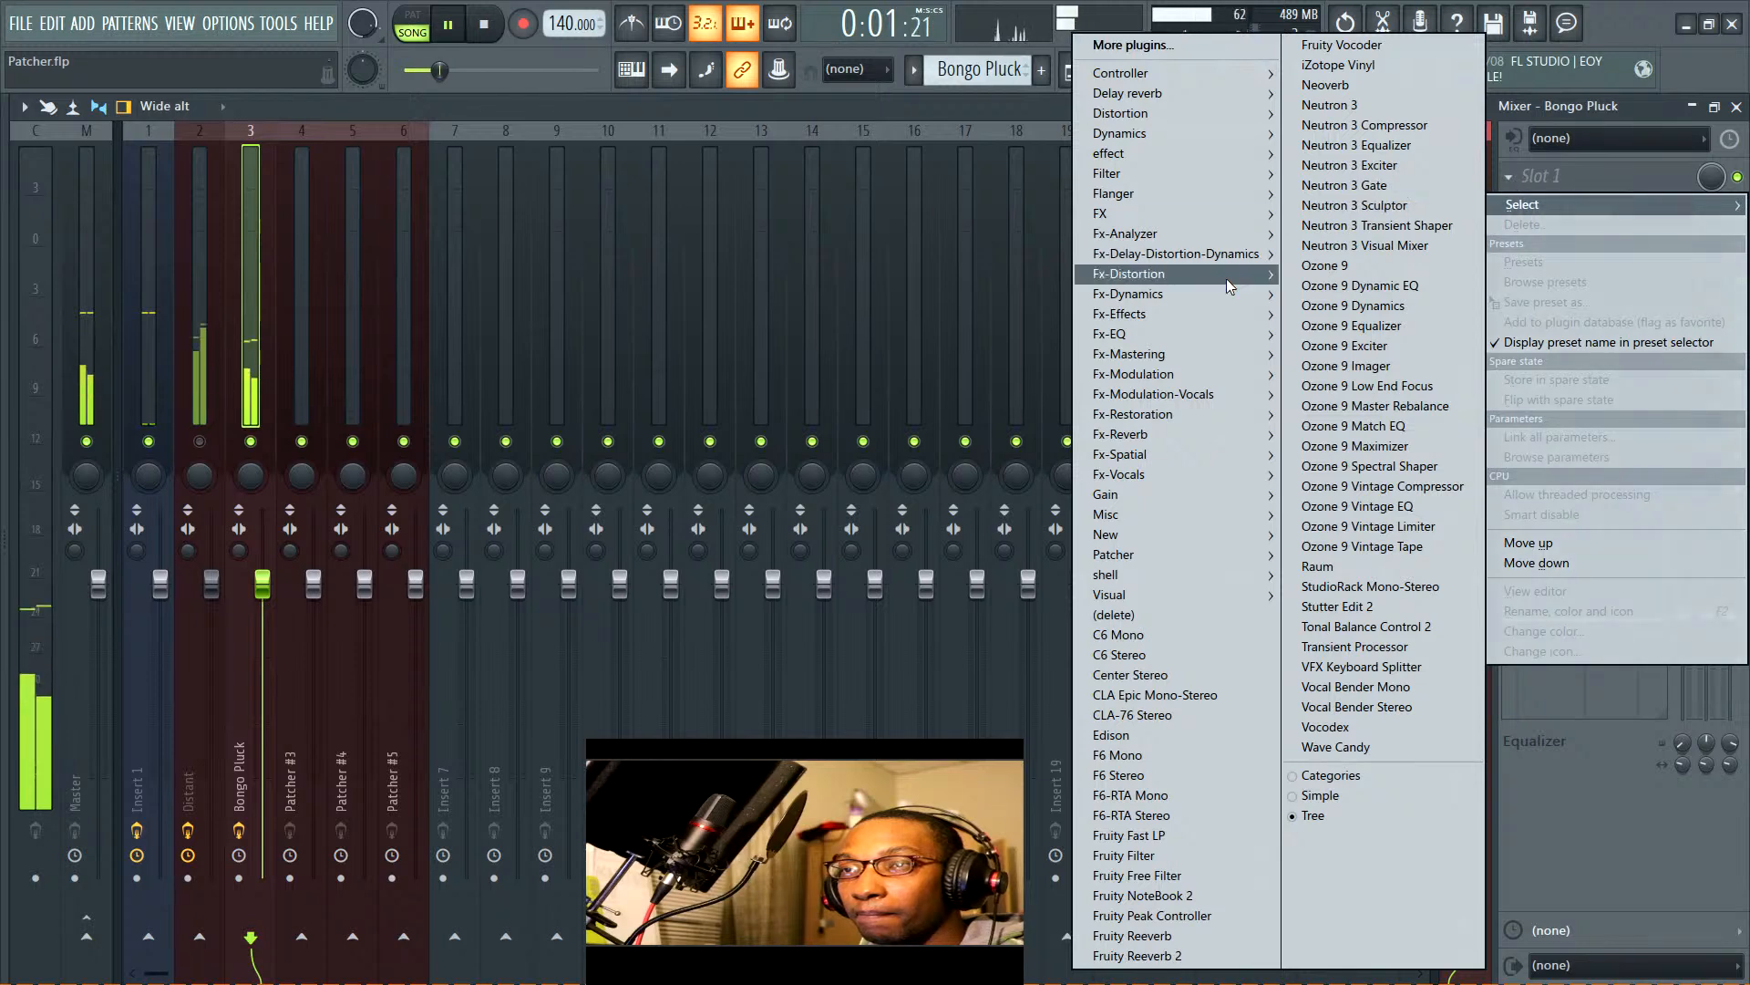
mouse_move(1185, 554)
left_click(1004, 555)
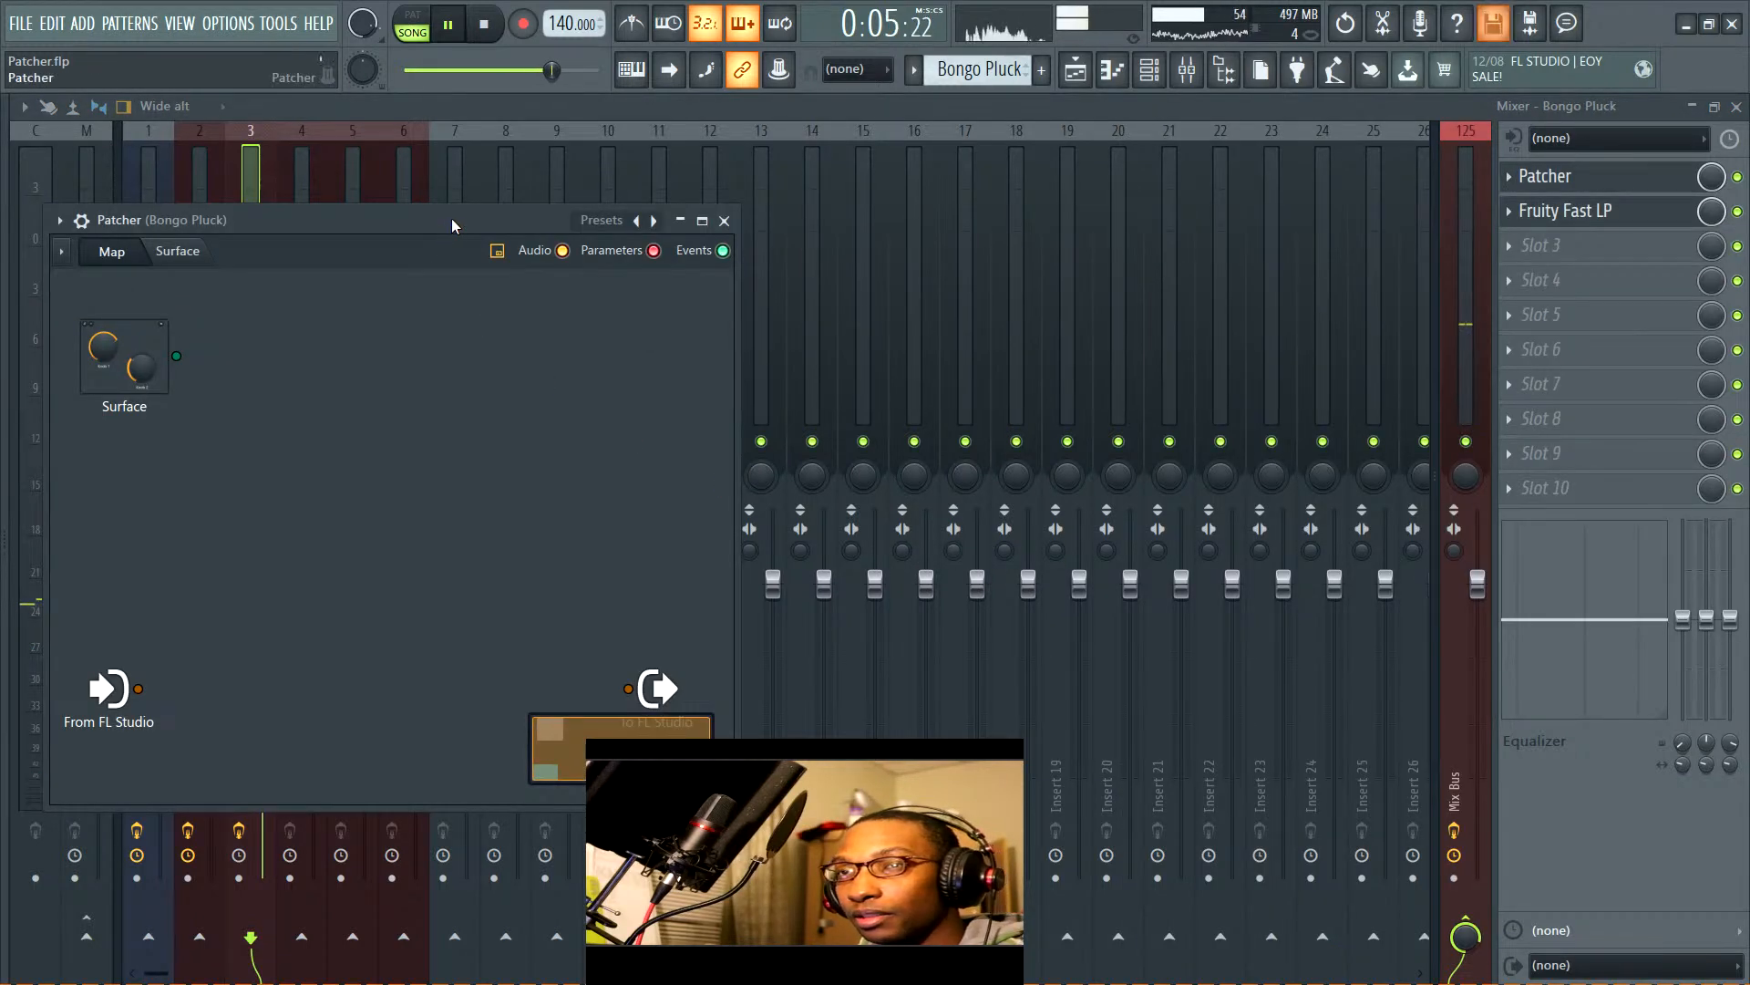
left_click_drag(452, 225, 970, 237)
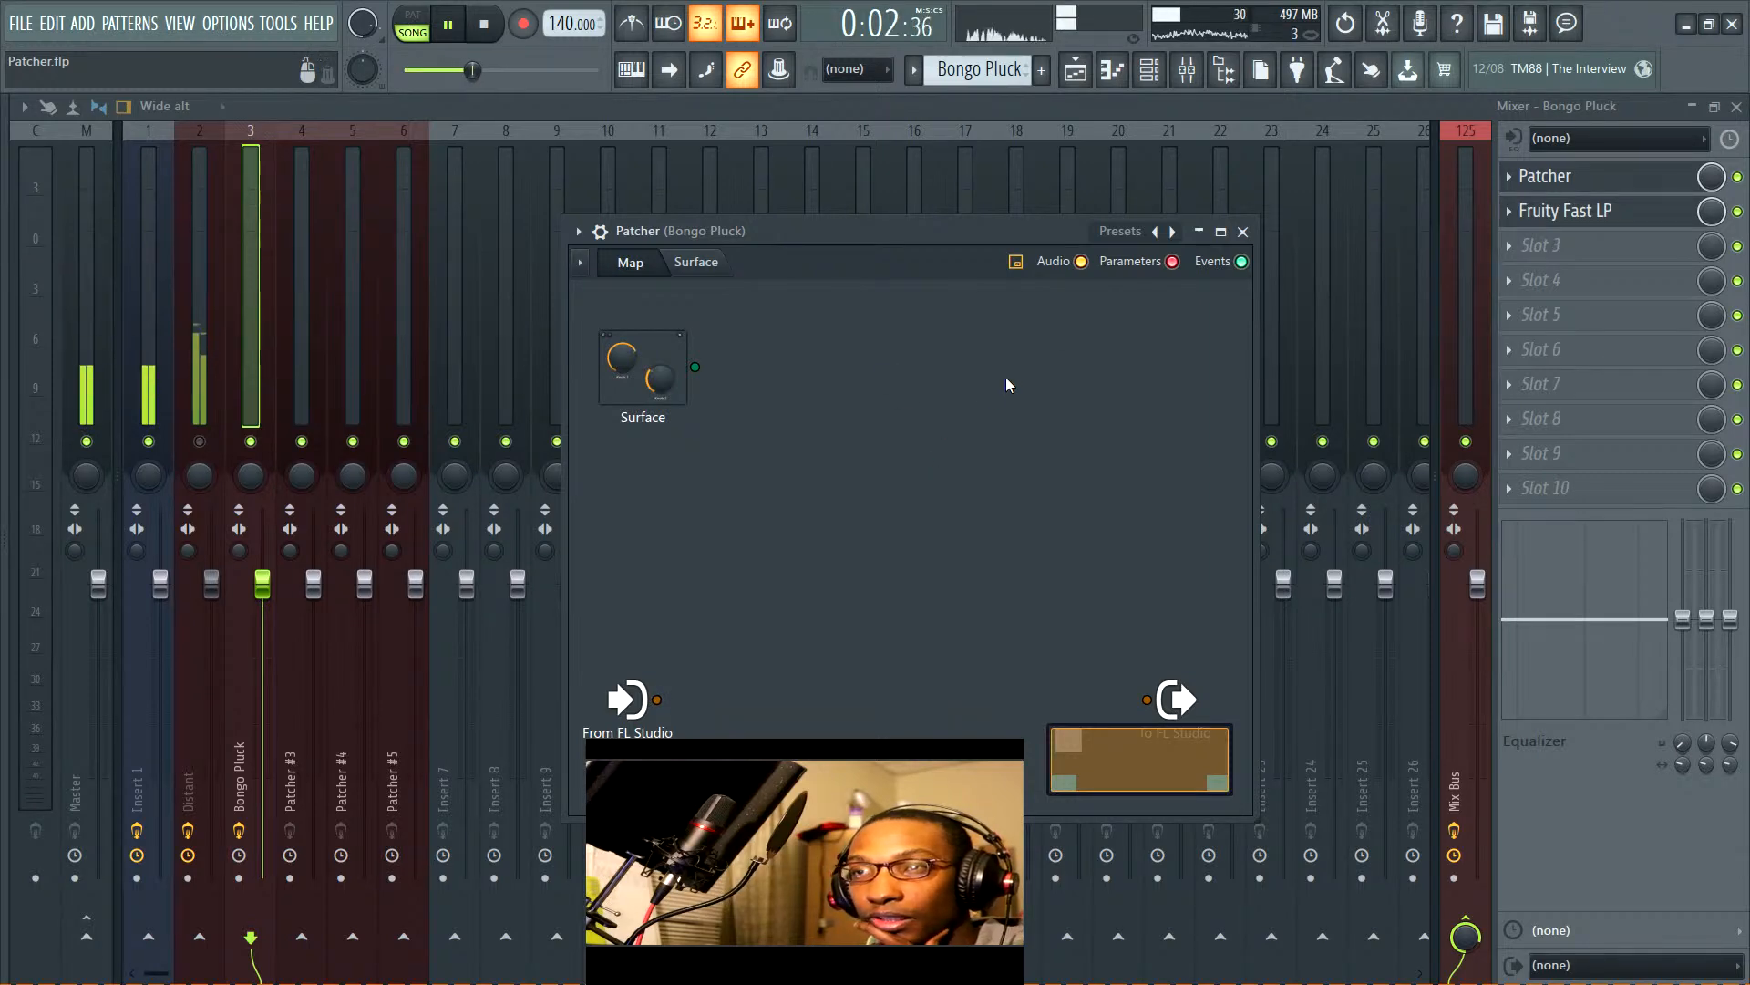
right_click(1156, 232)
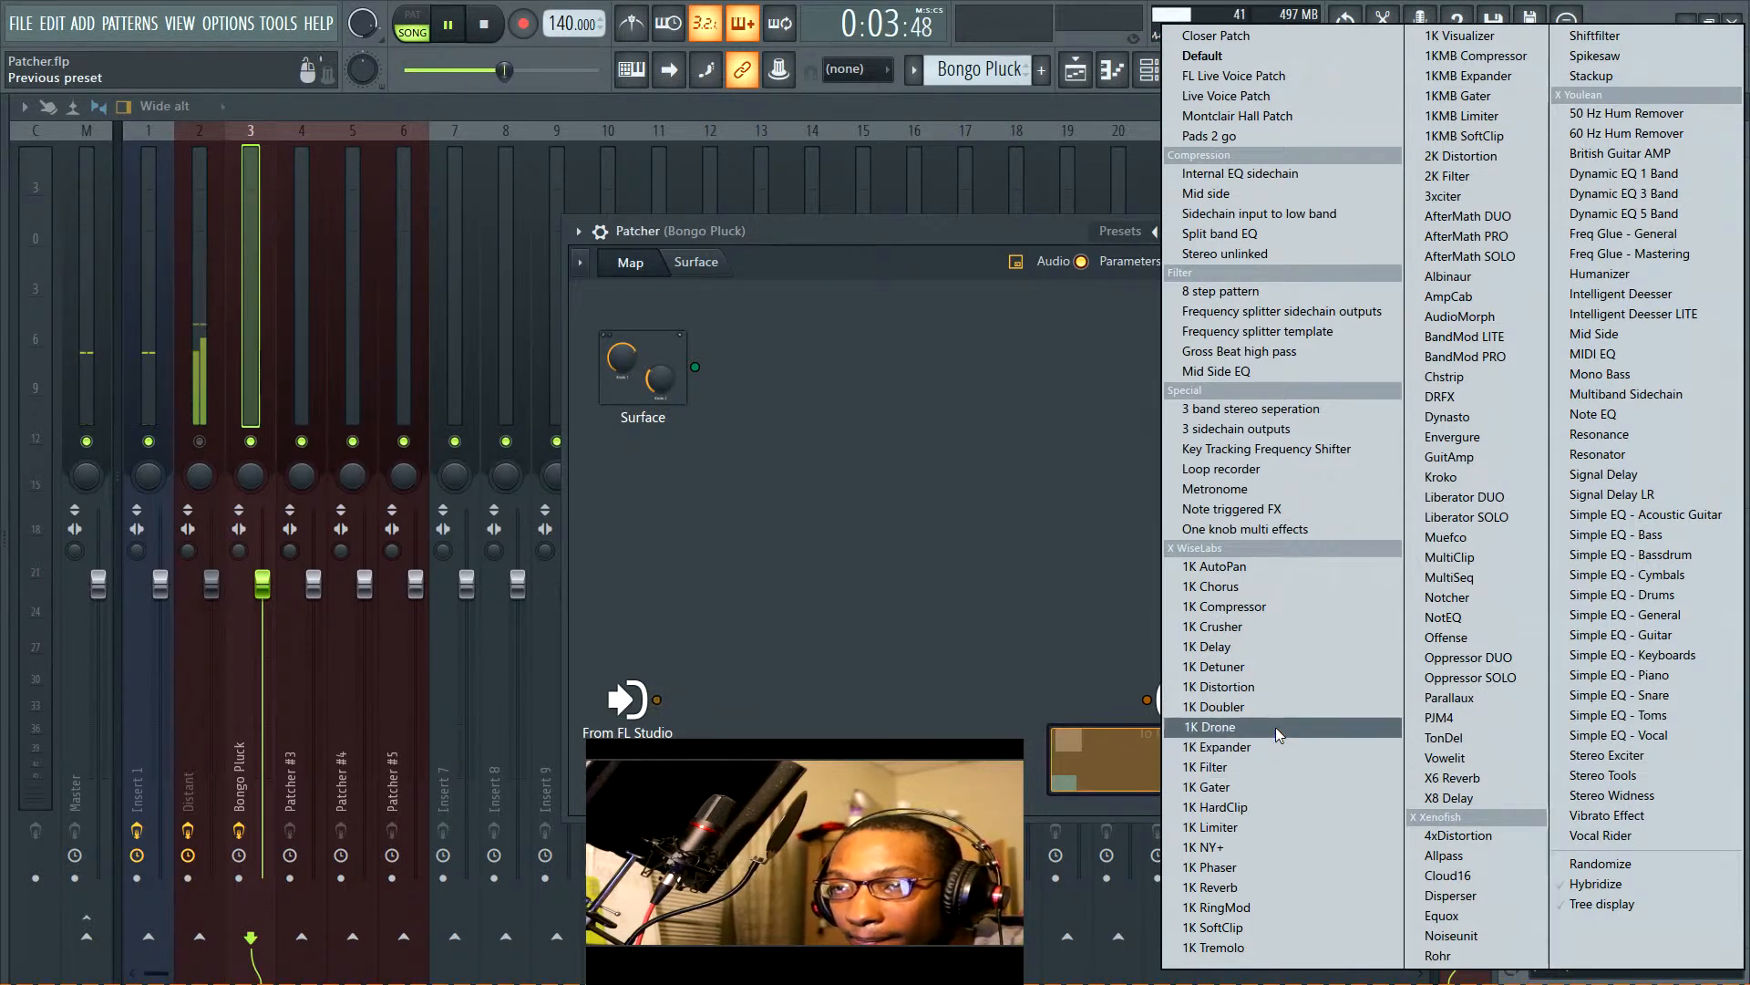
left_click(1238, 885)
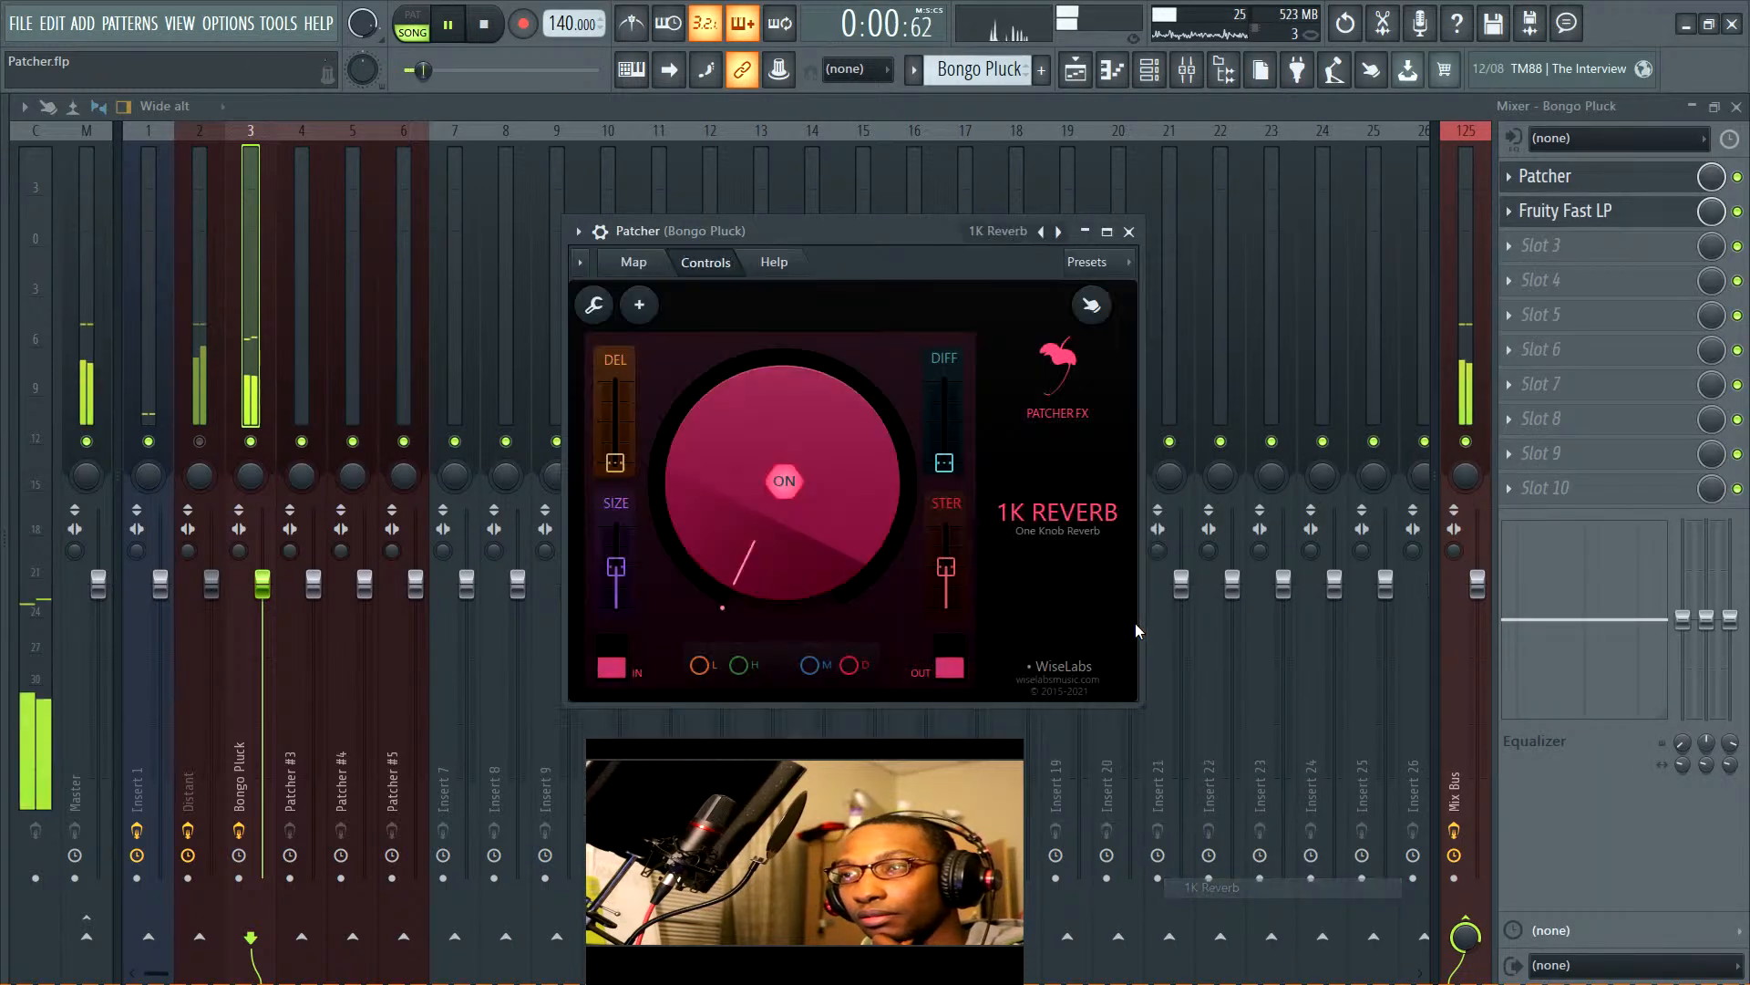
Raise the 1K Reverb's main knob along with its DEL and SIZE sliders, and close the Patcher window
left_click_drag(826, 543, 793, 521)
left_click_drag(615, 462, 615, 447)
left_click_drag(618, 581, 617, 580)
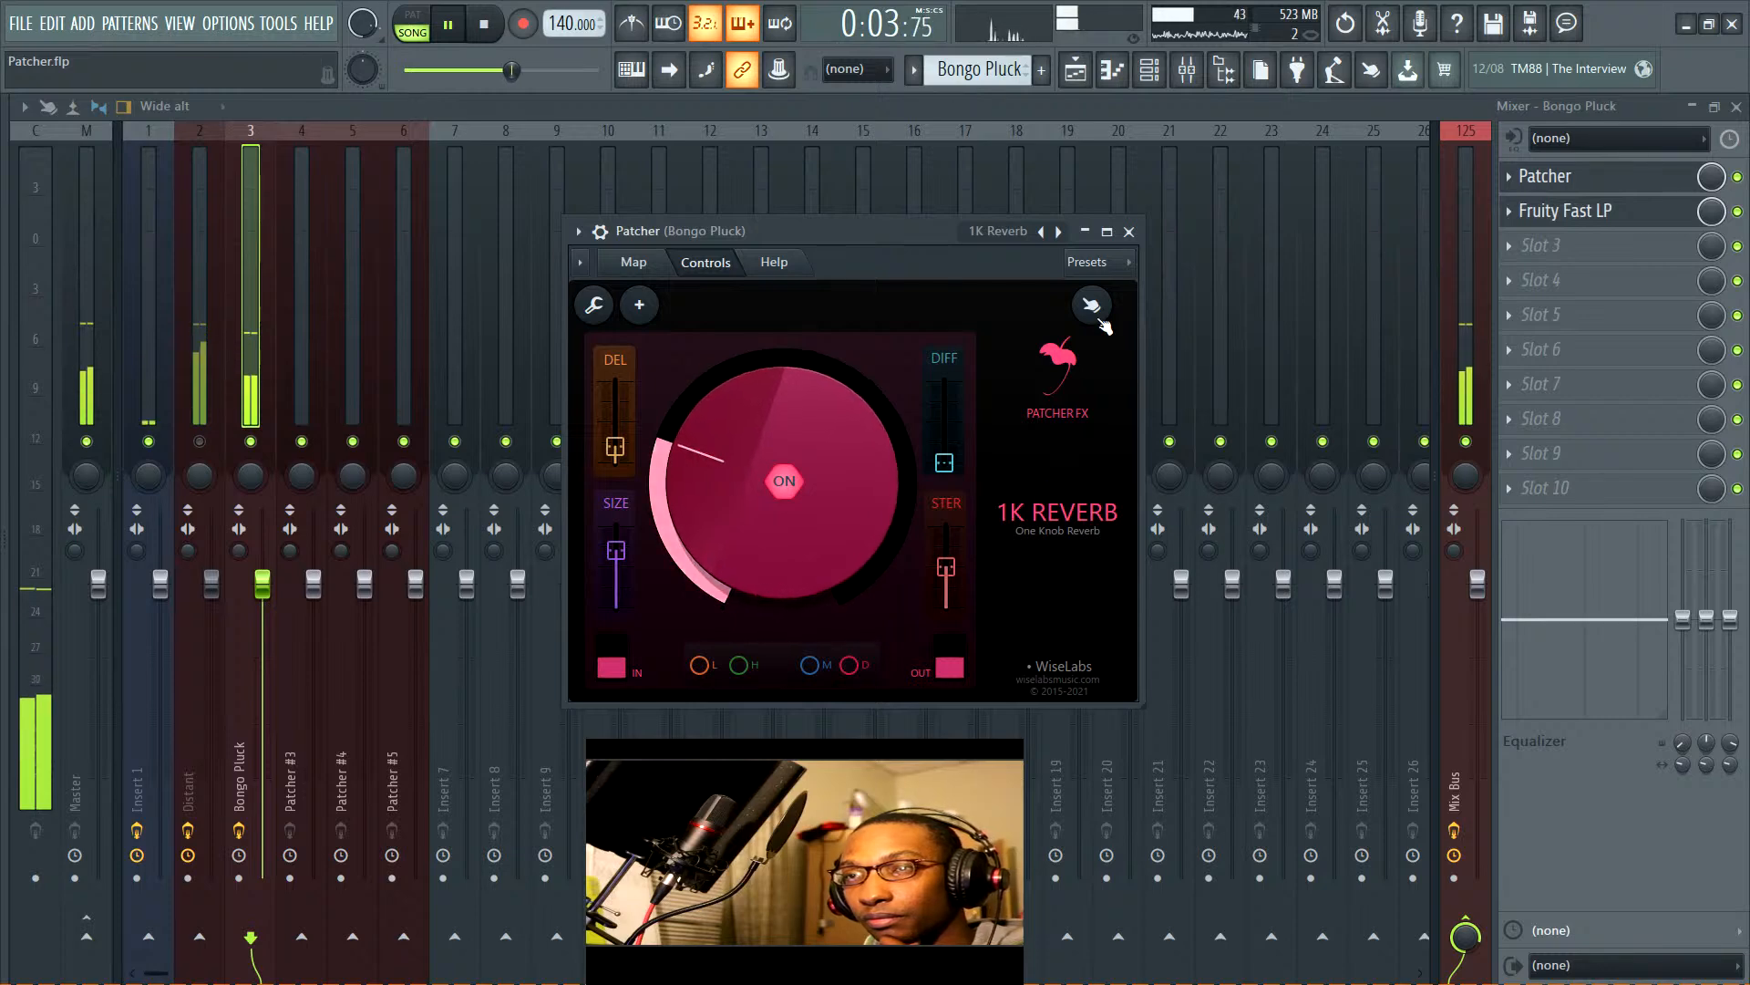
left_click(1129, 231)
Unmute the Distant mixer track and raise Bongo Pluck's 1K Reverb main knob to nearly halfway while both parts play
left_click(200, 442)
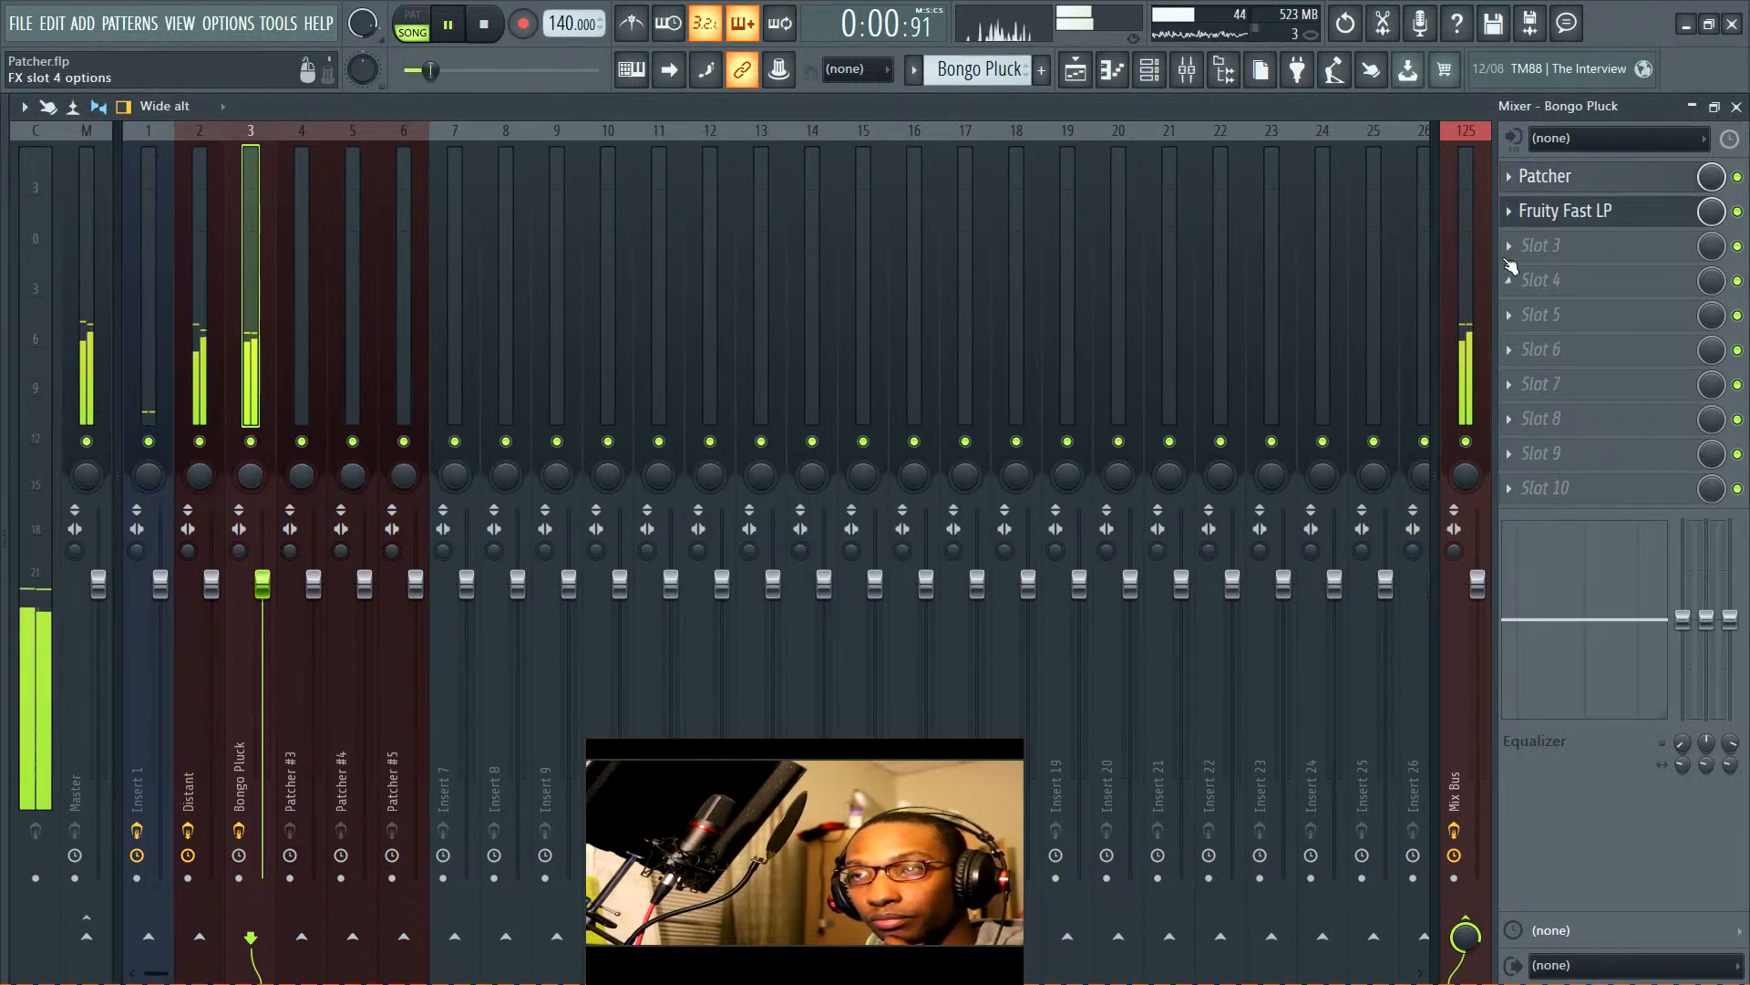
left_click(1608, 187)
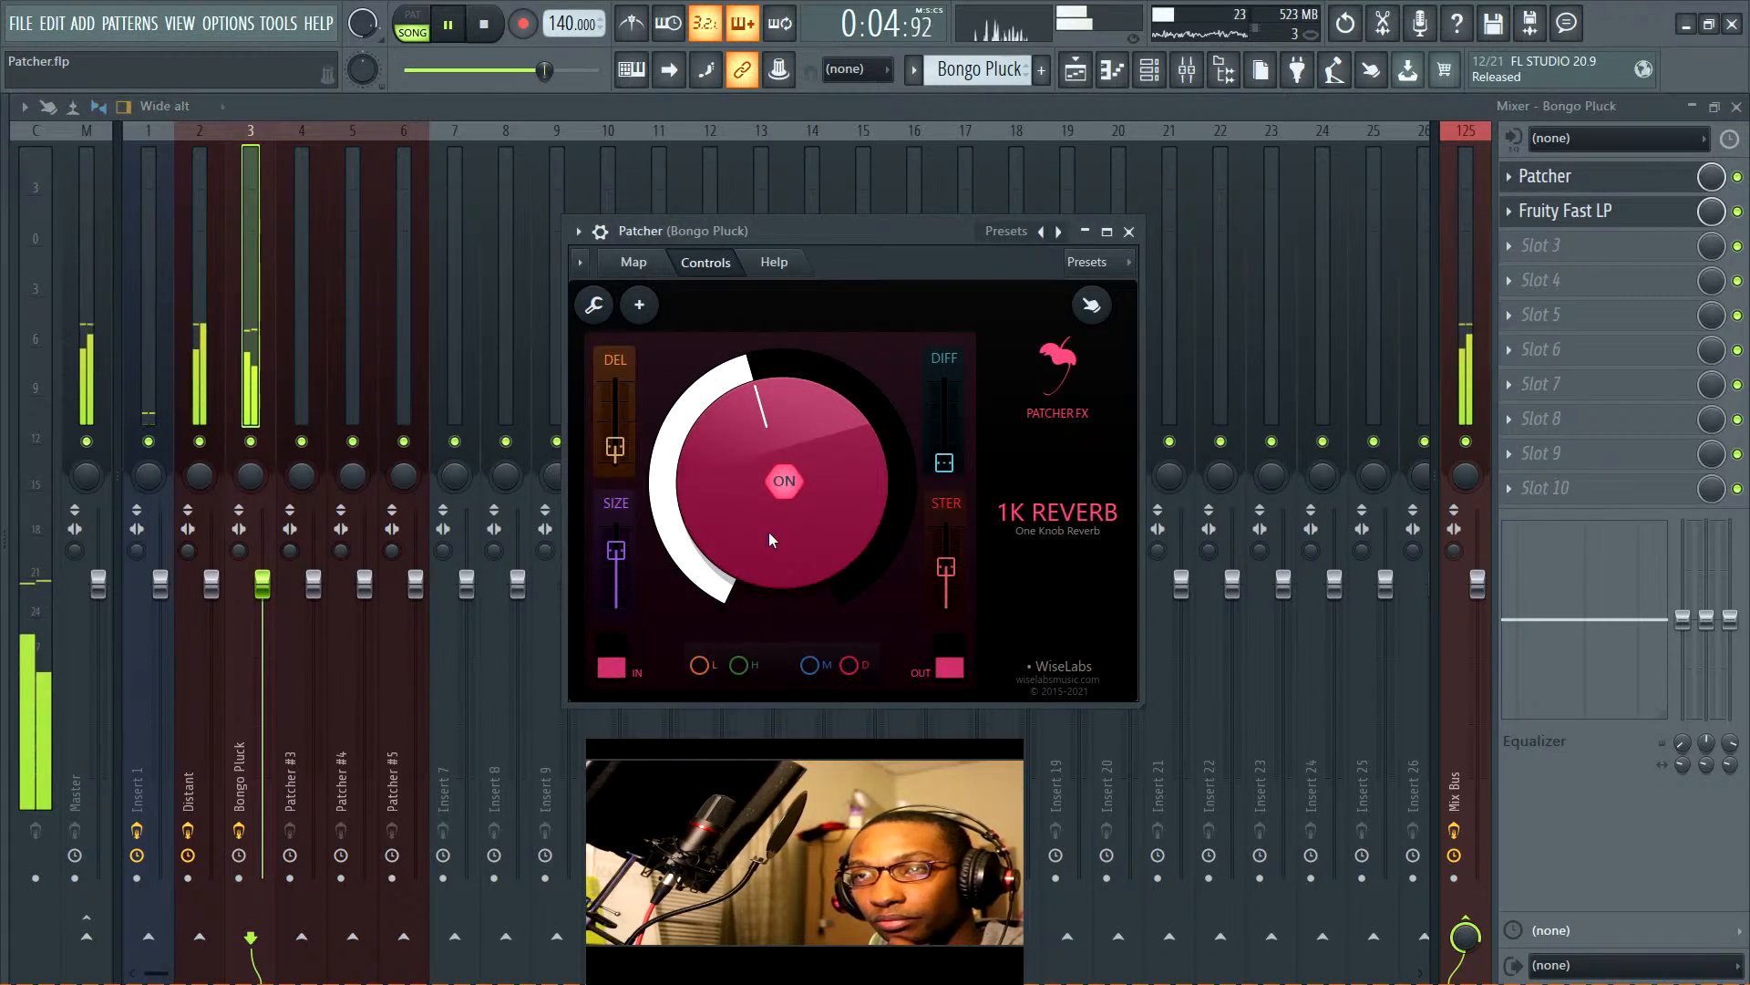
scroll(768, 533, "up", 2)
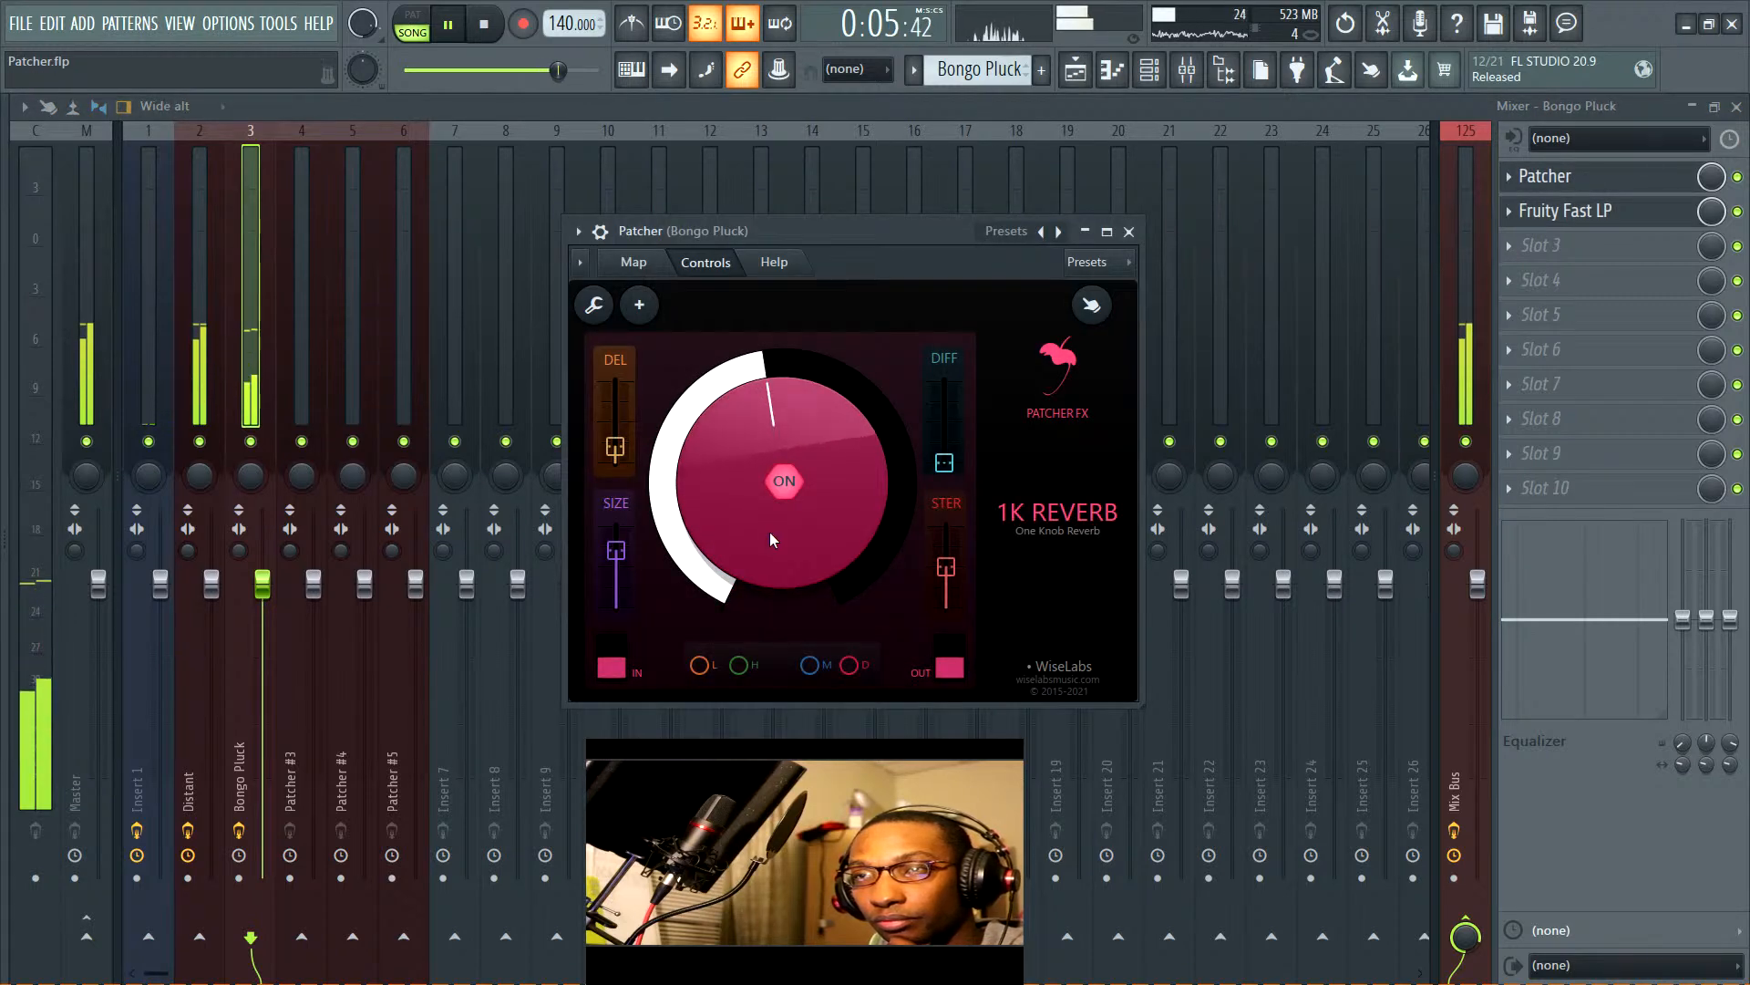
left_click(1129, 231)
key("space")
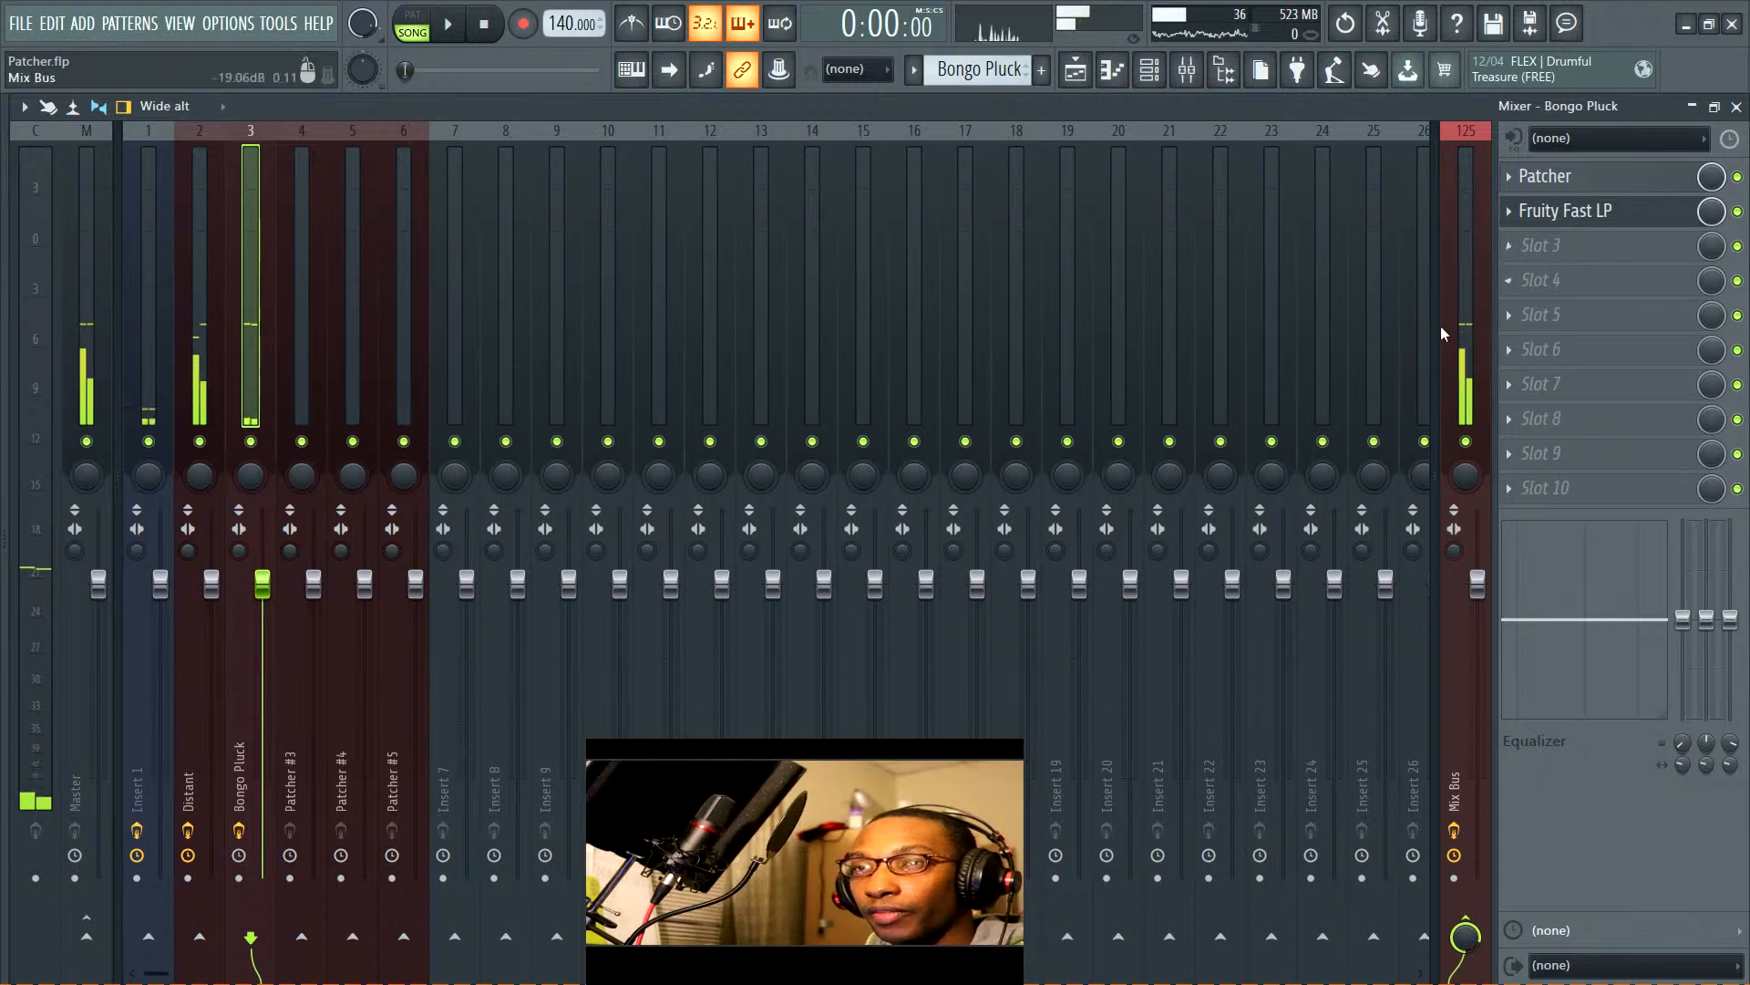
Lower the Fruity Fast LP cutoff slightly on Bongo Pluck during playback and set its mixer volume to 83% (-4.0 dB)
left_click(1580, 226)
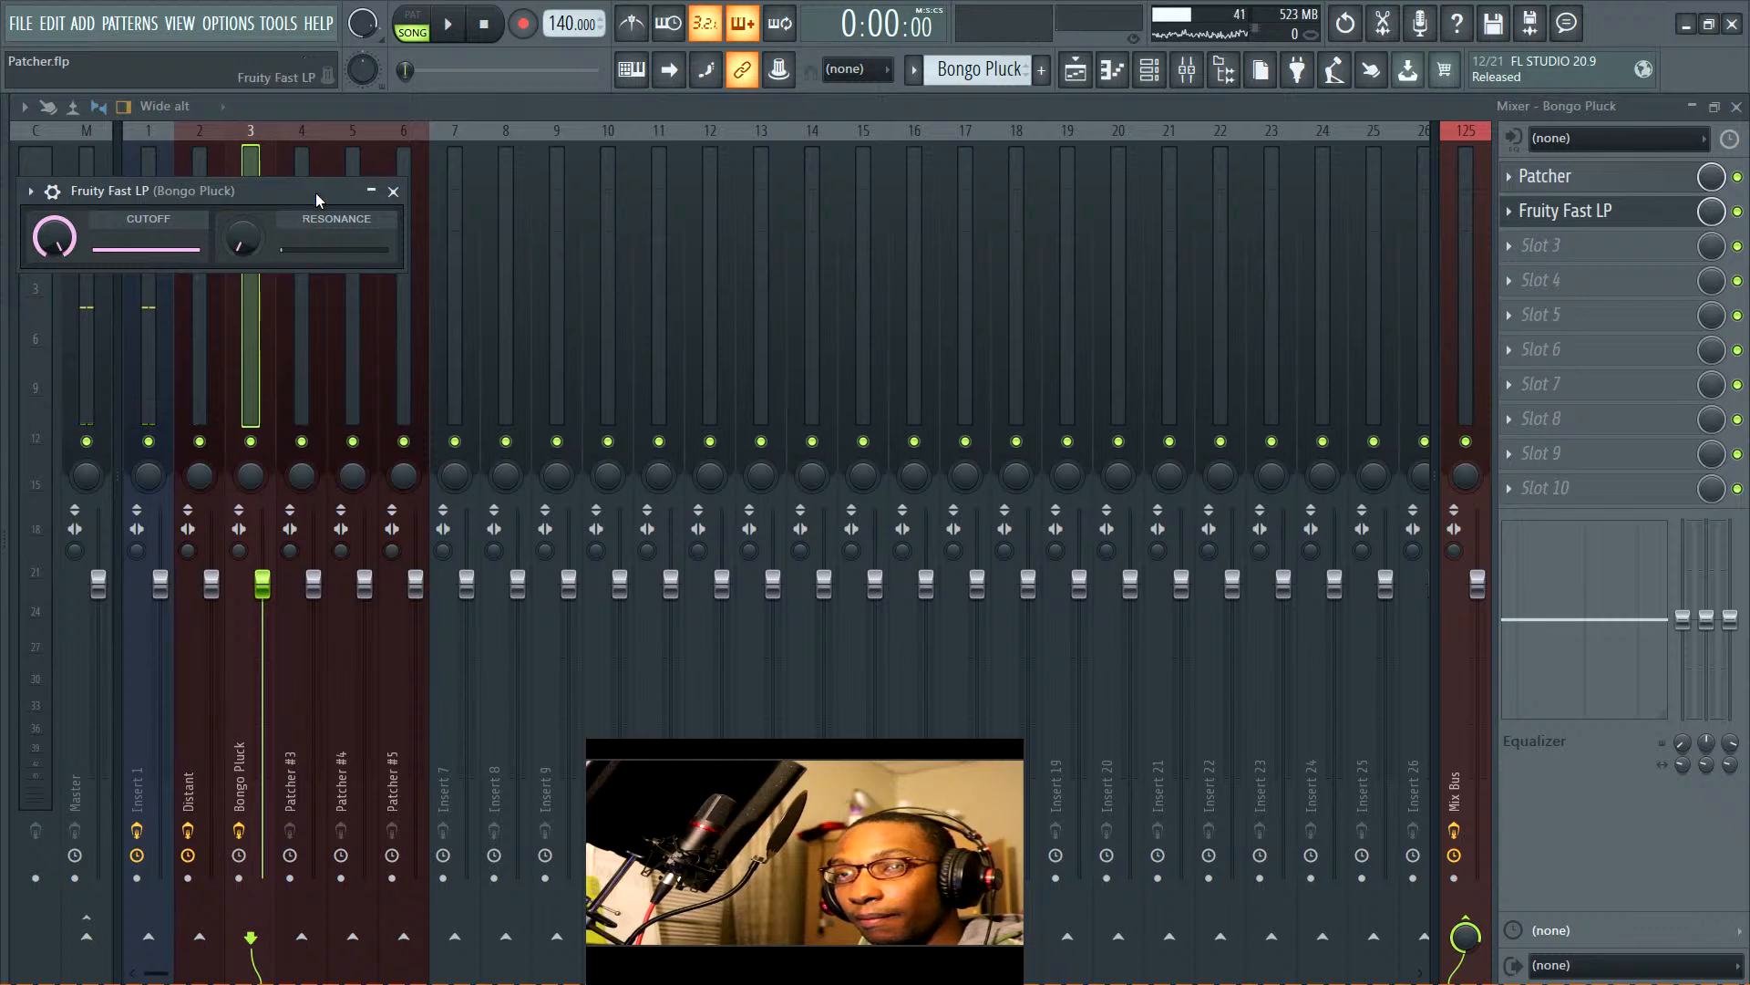
left_click_drag(316, 200, 874, 194)
key("space")
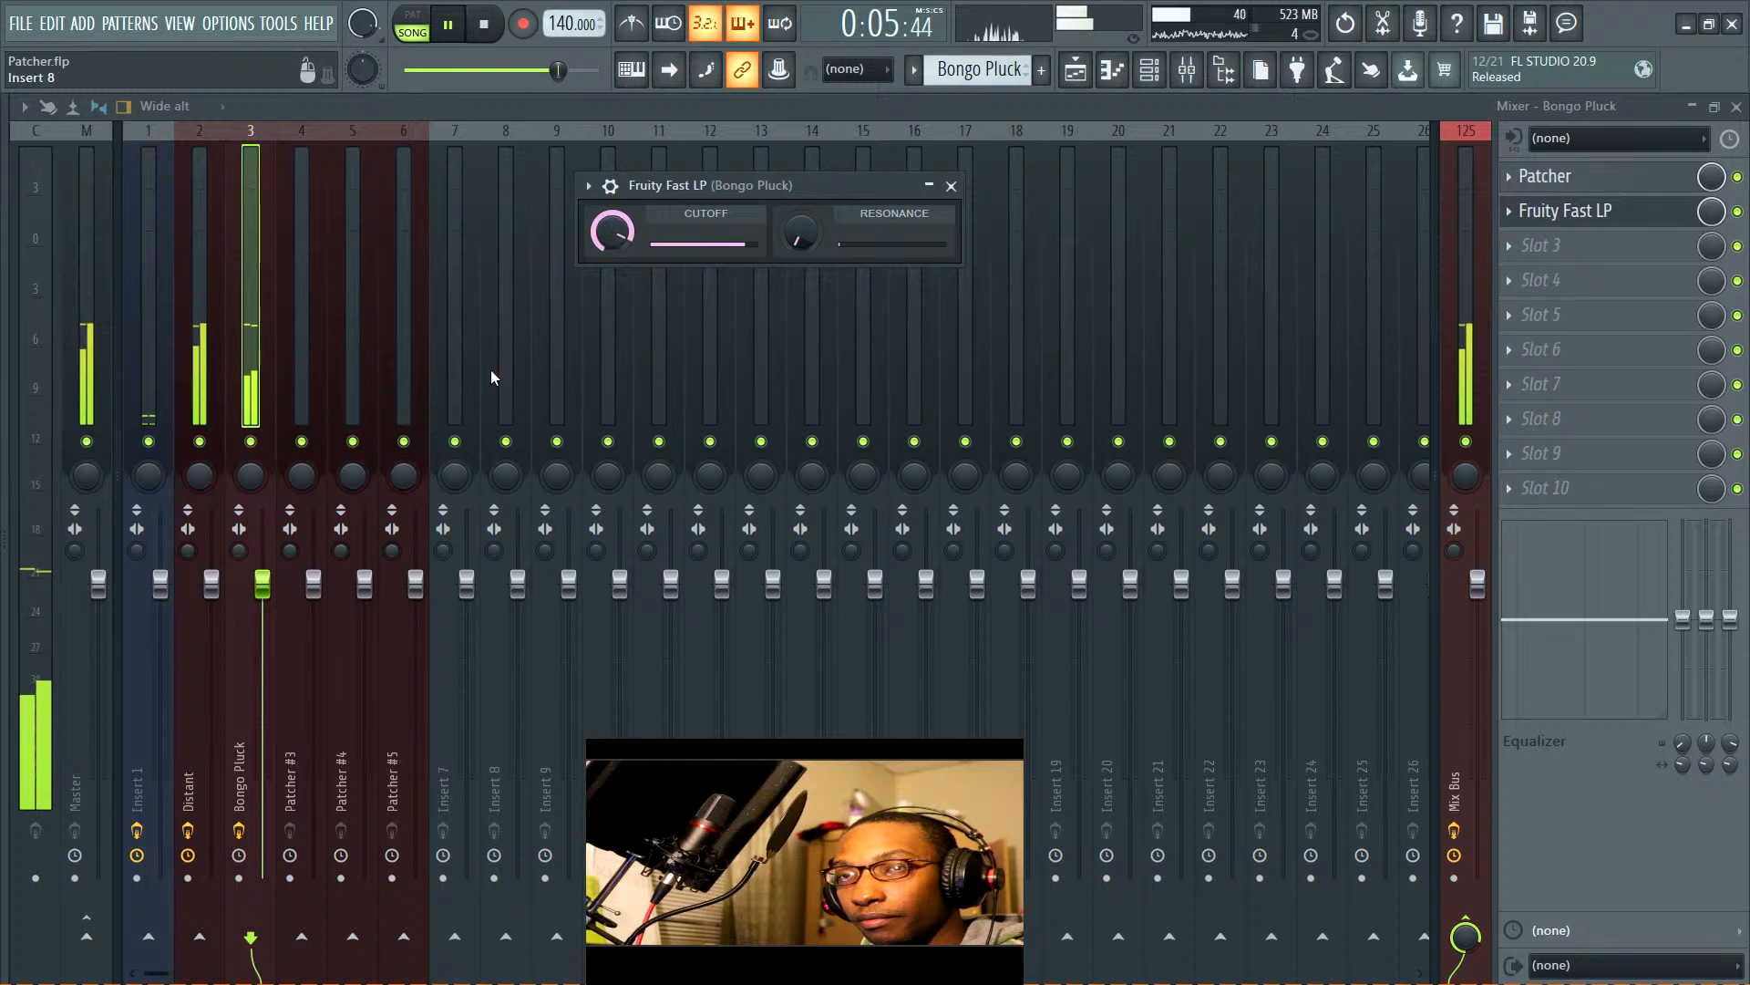
left_click_drag(262, 583, 261, 627)
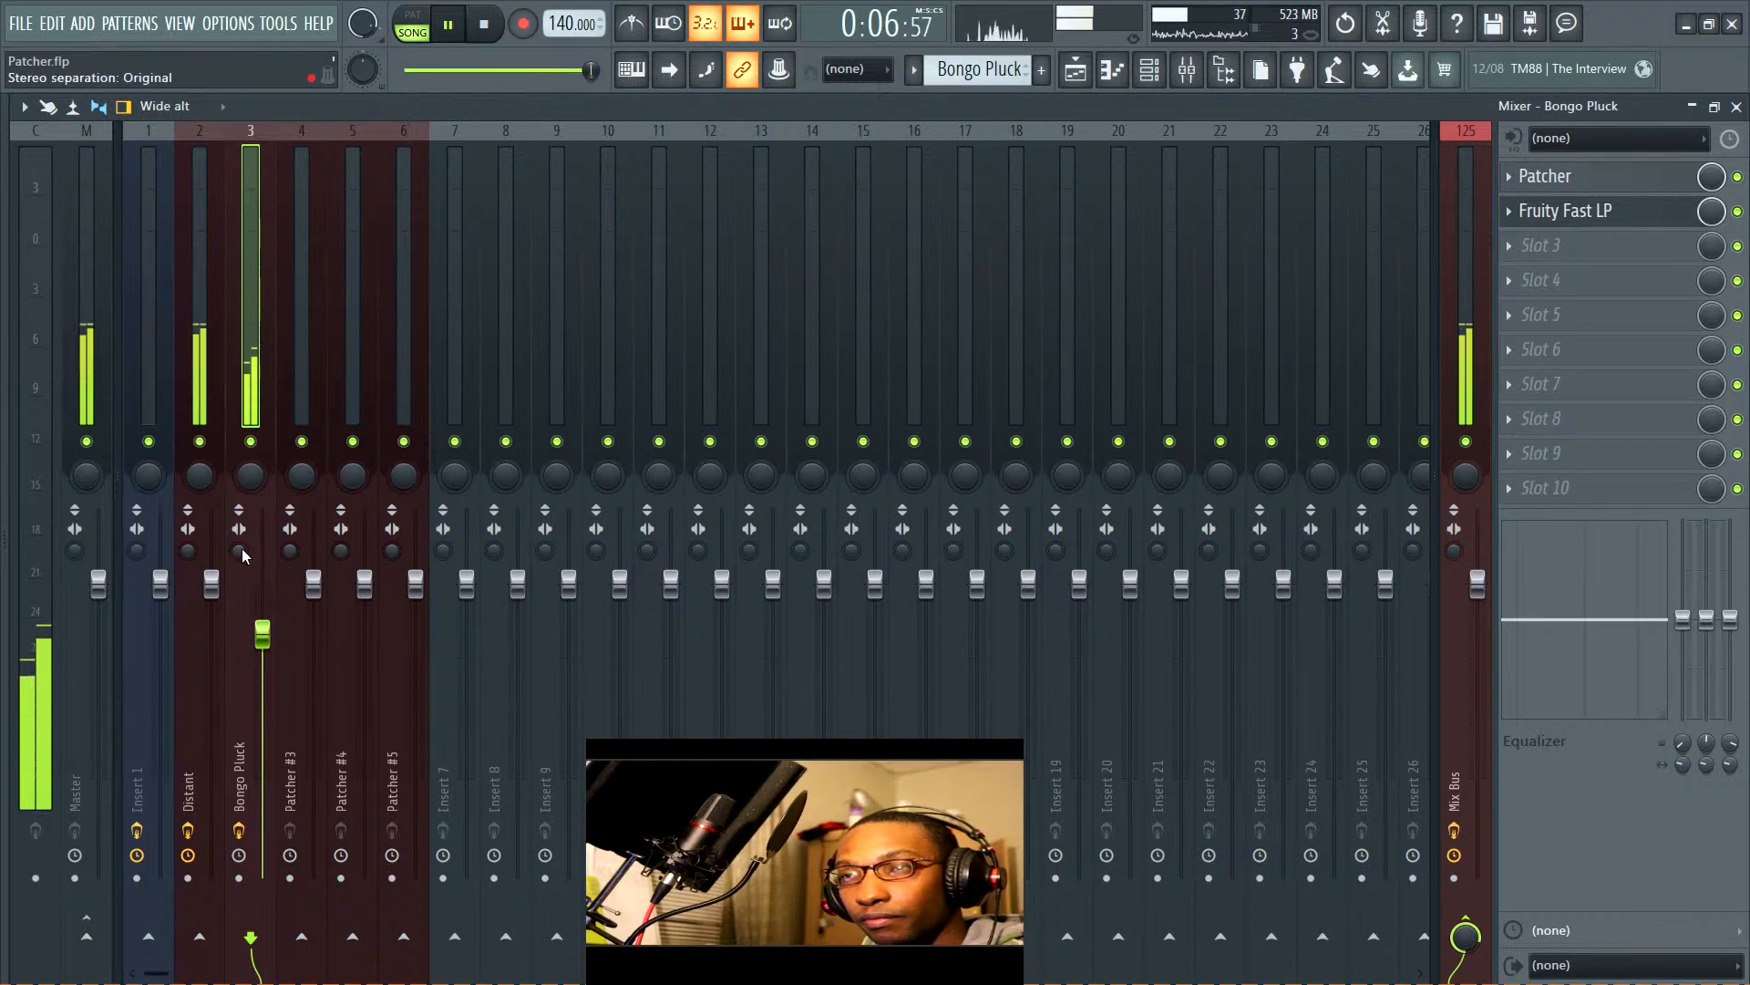
key("space")
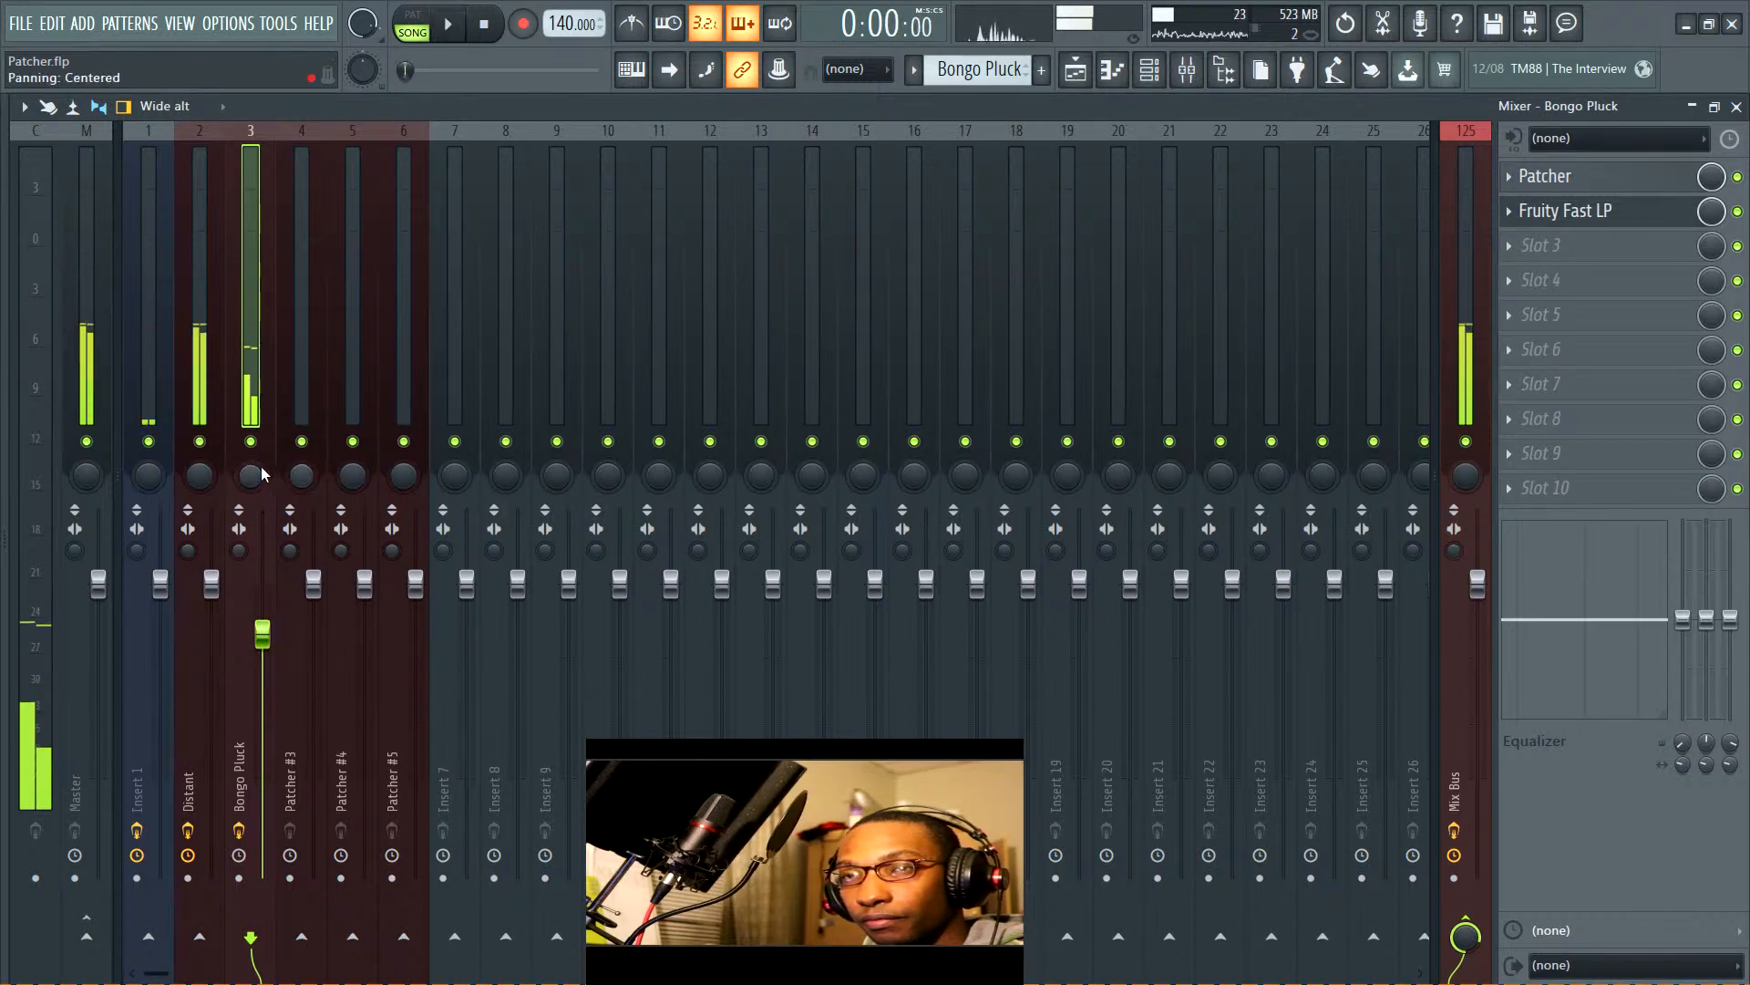
Mute the Bongo Pluck mixer track, select the Distant track and play it without the pluck
left_click(250, 441)
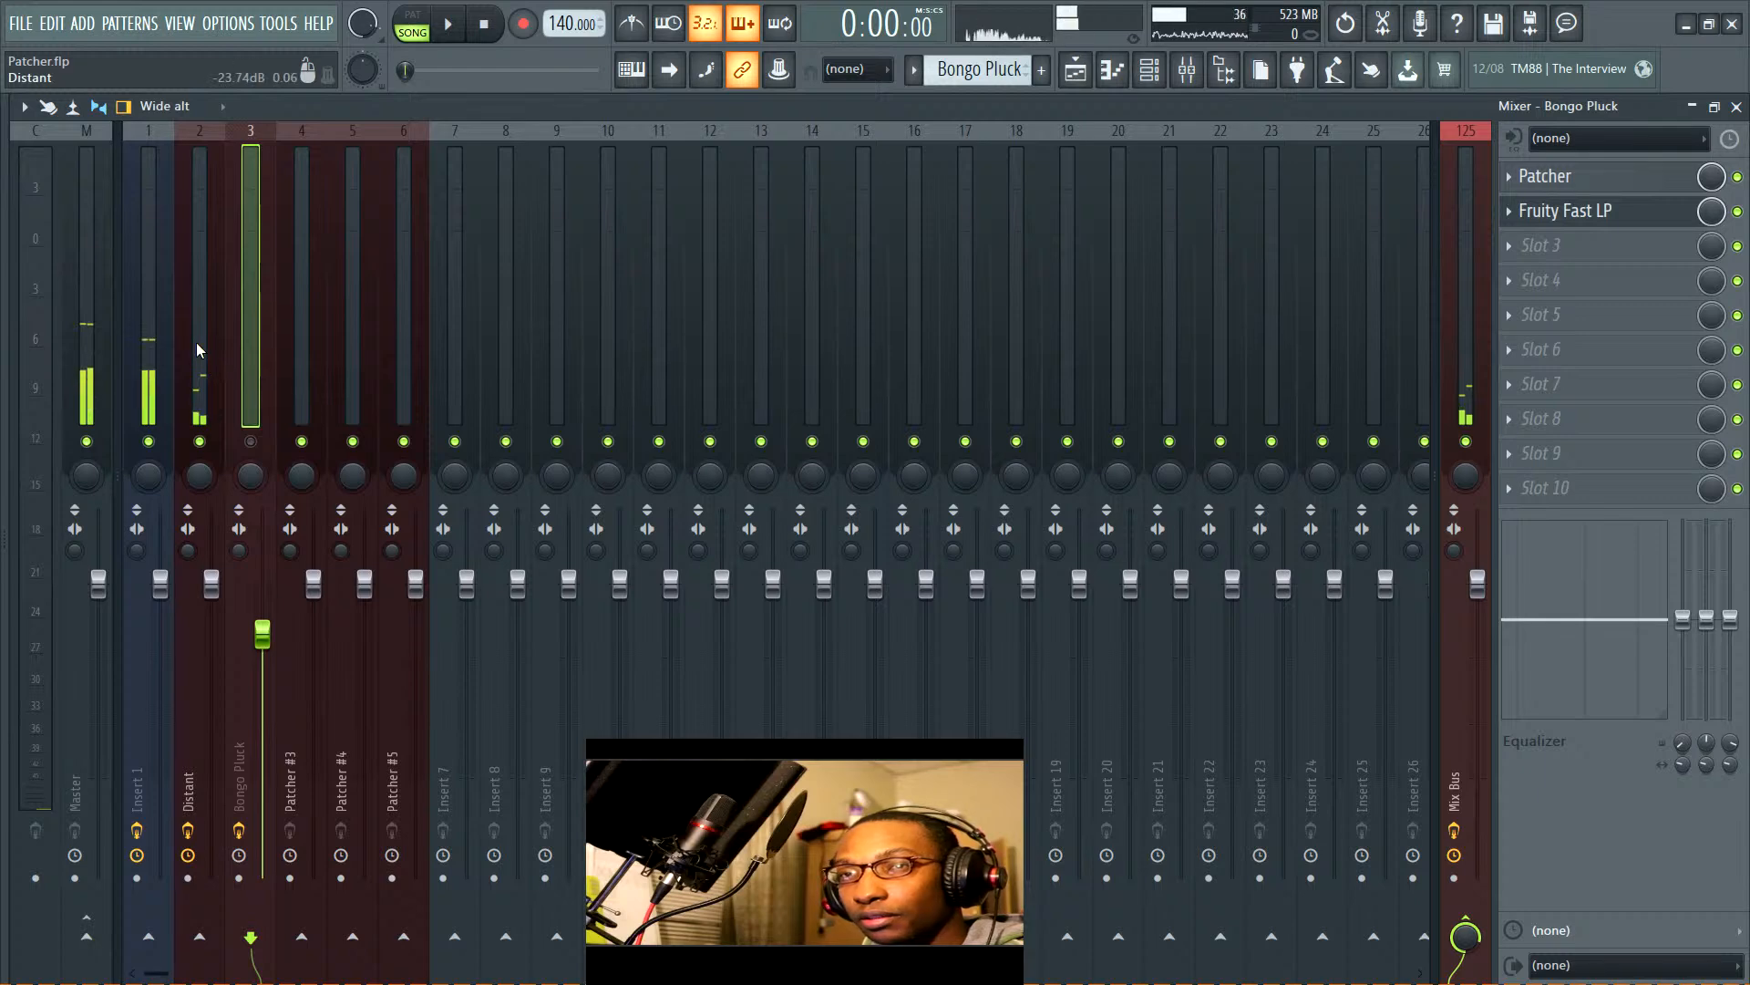
left_click(200, 379)
key("space")
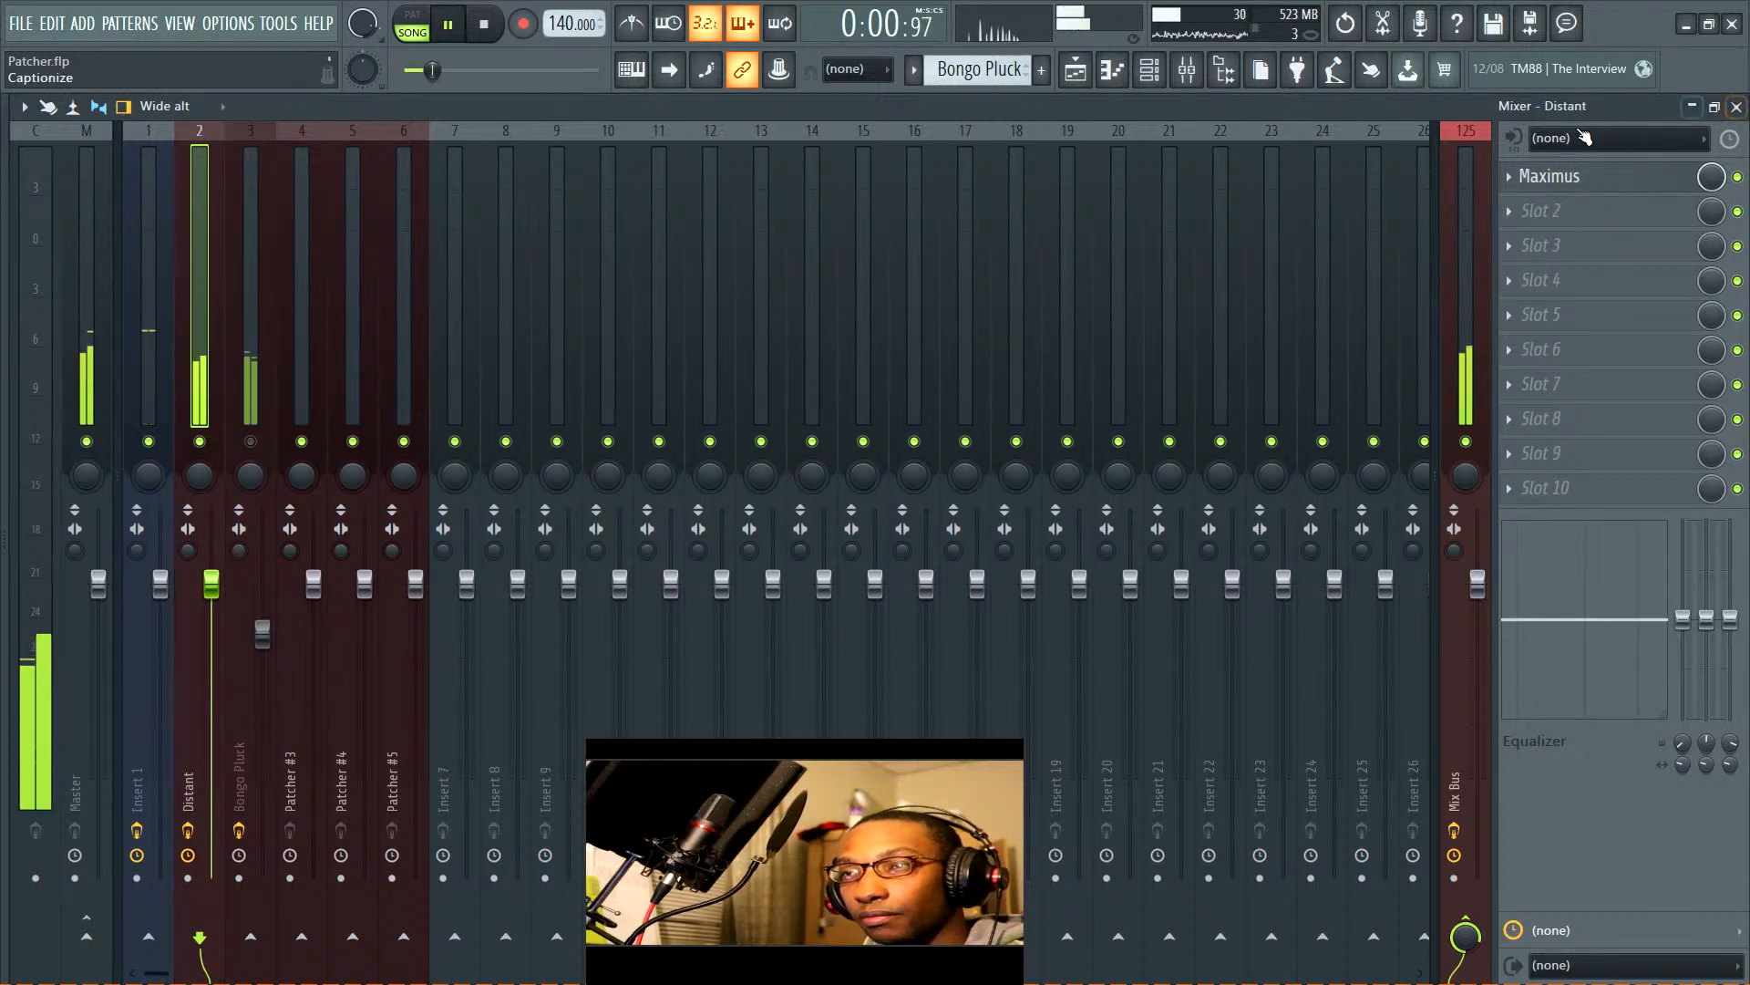
Add Fruity Parametric EQ 2 to effect slot 2 of the Distant track and enlarge its window
left_click(1520, 215)
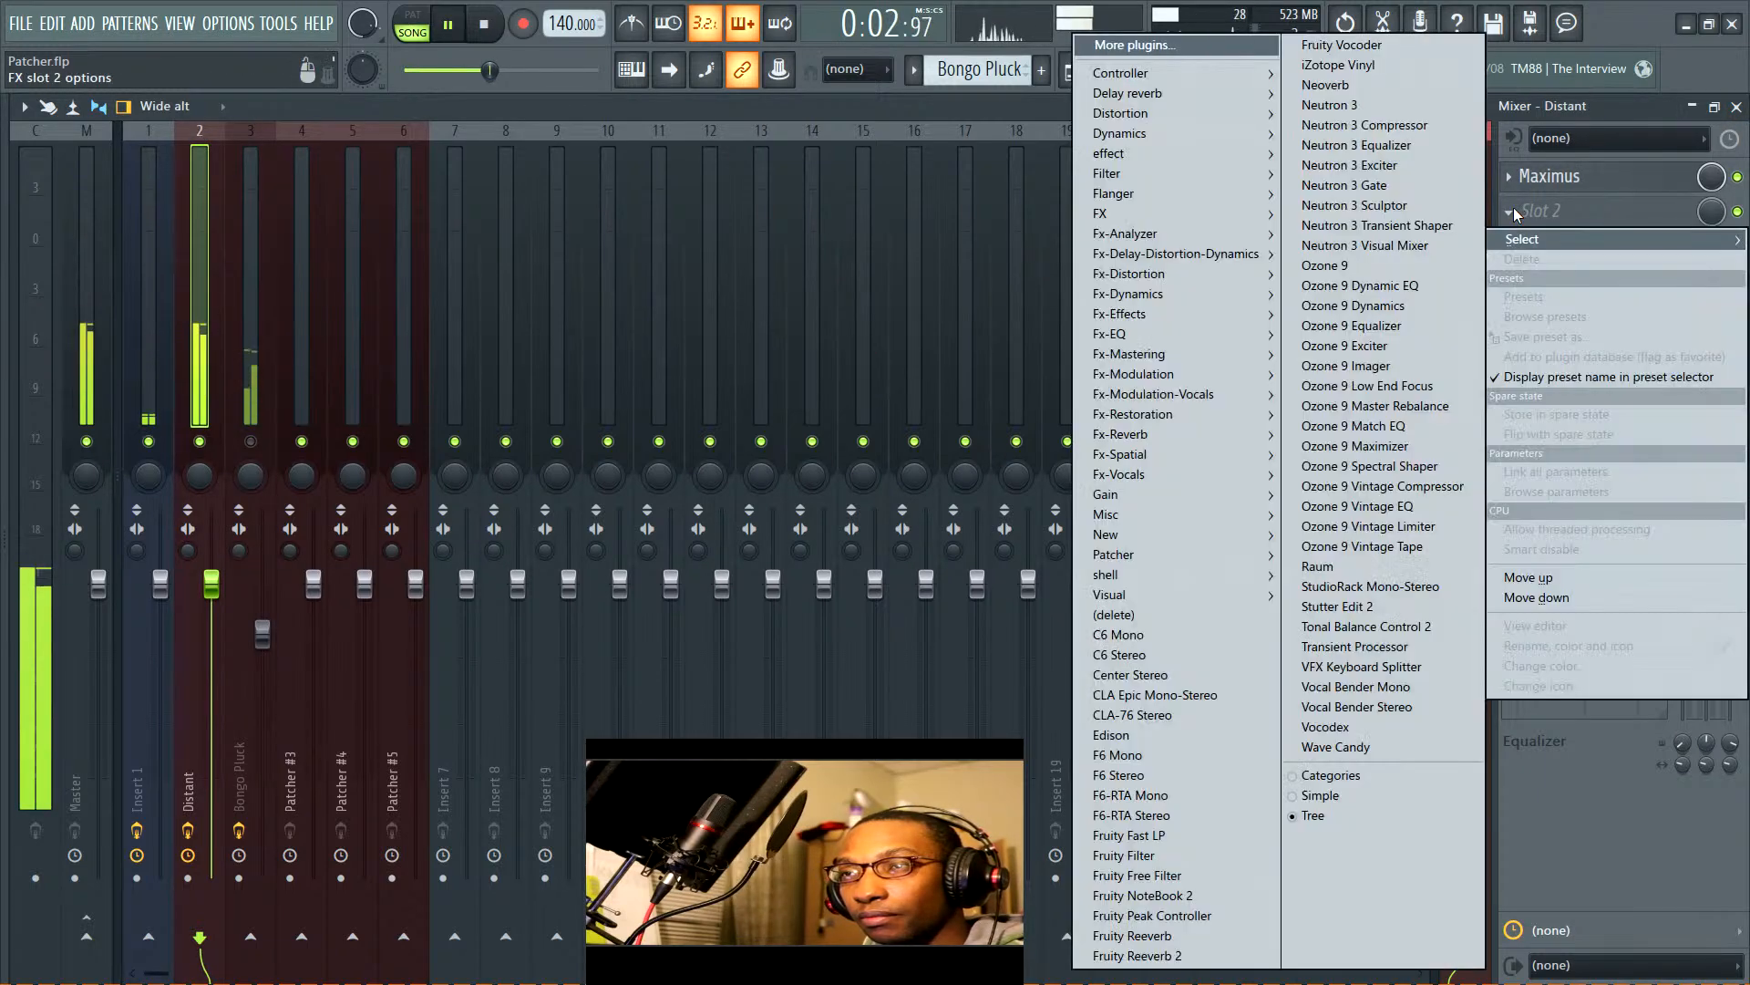
mouse_move(1151, 175)
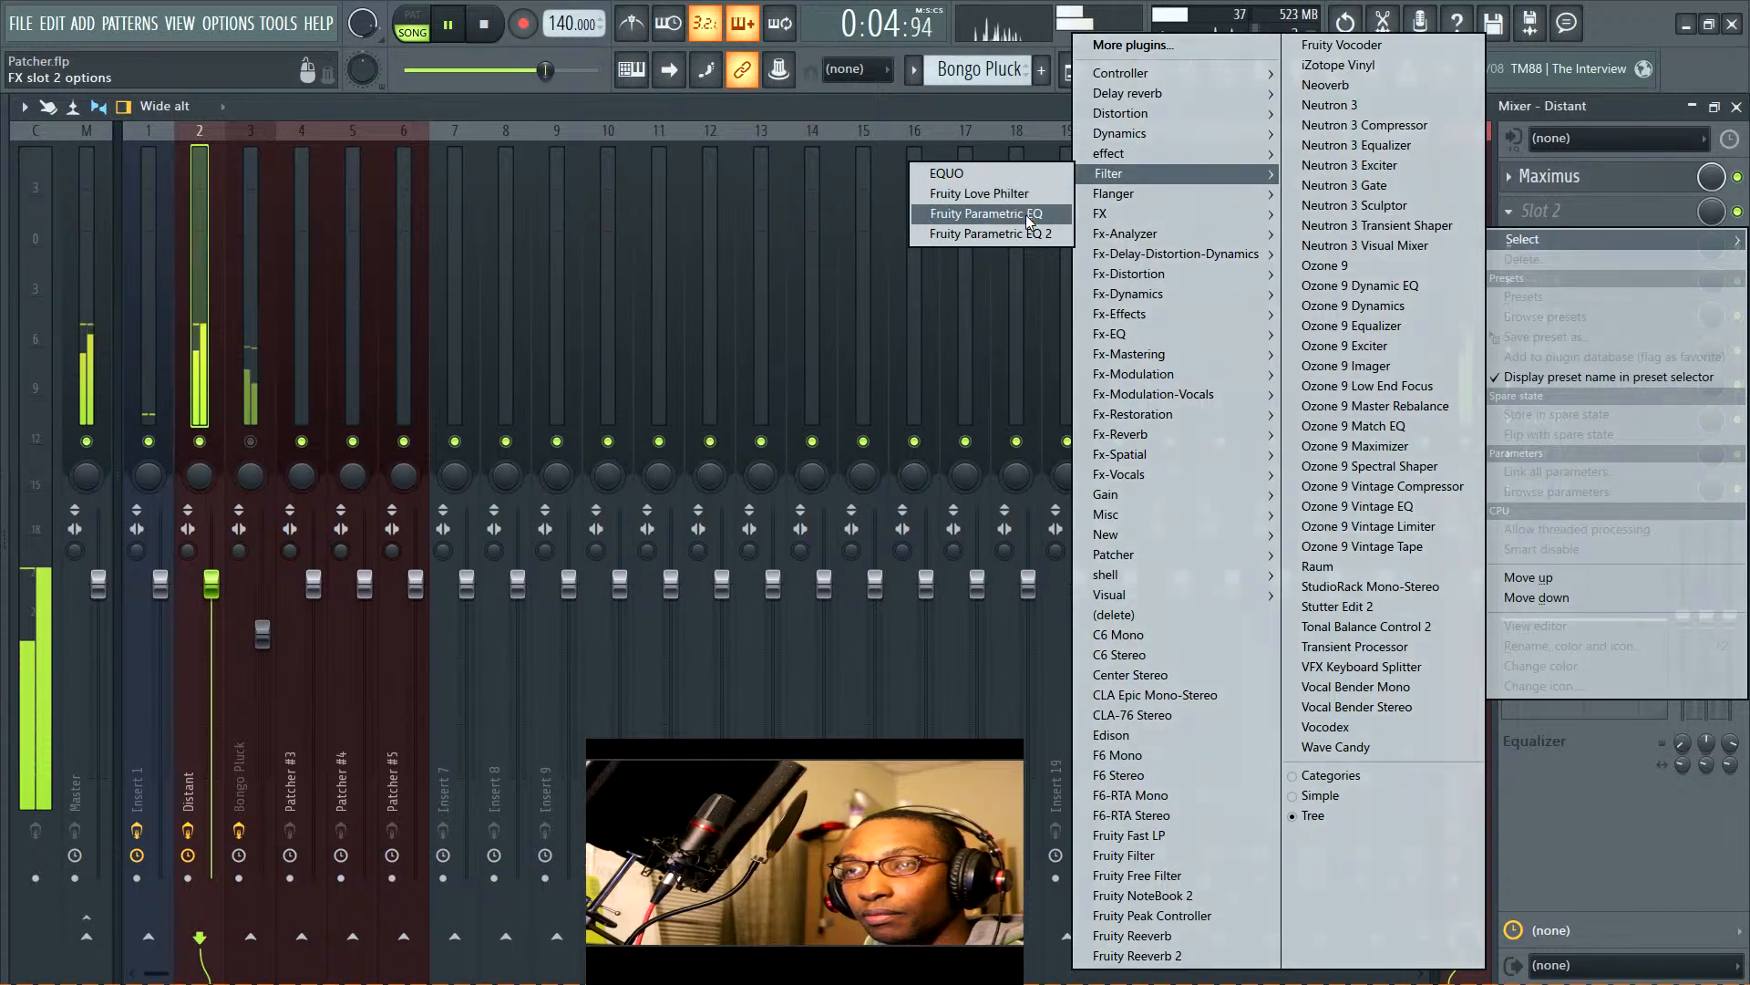
left_click(990, 233)
key("space")
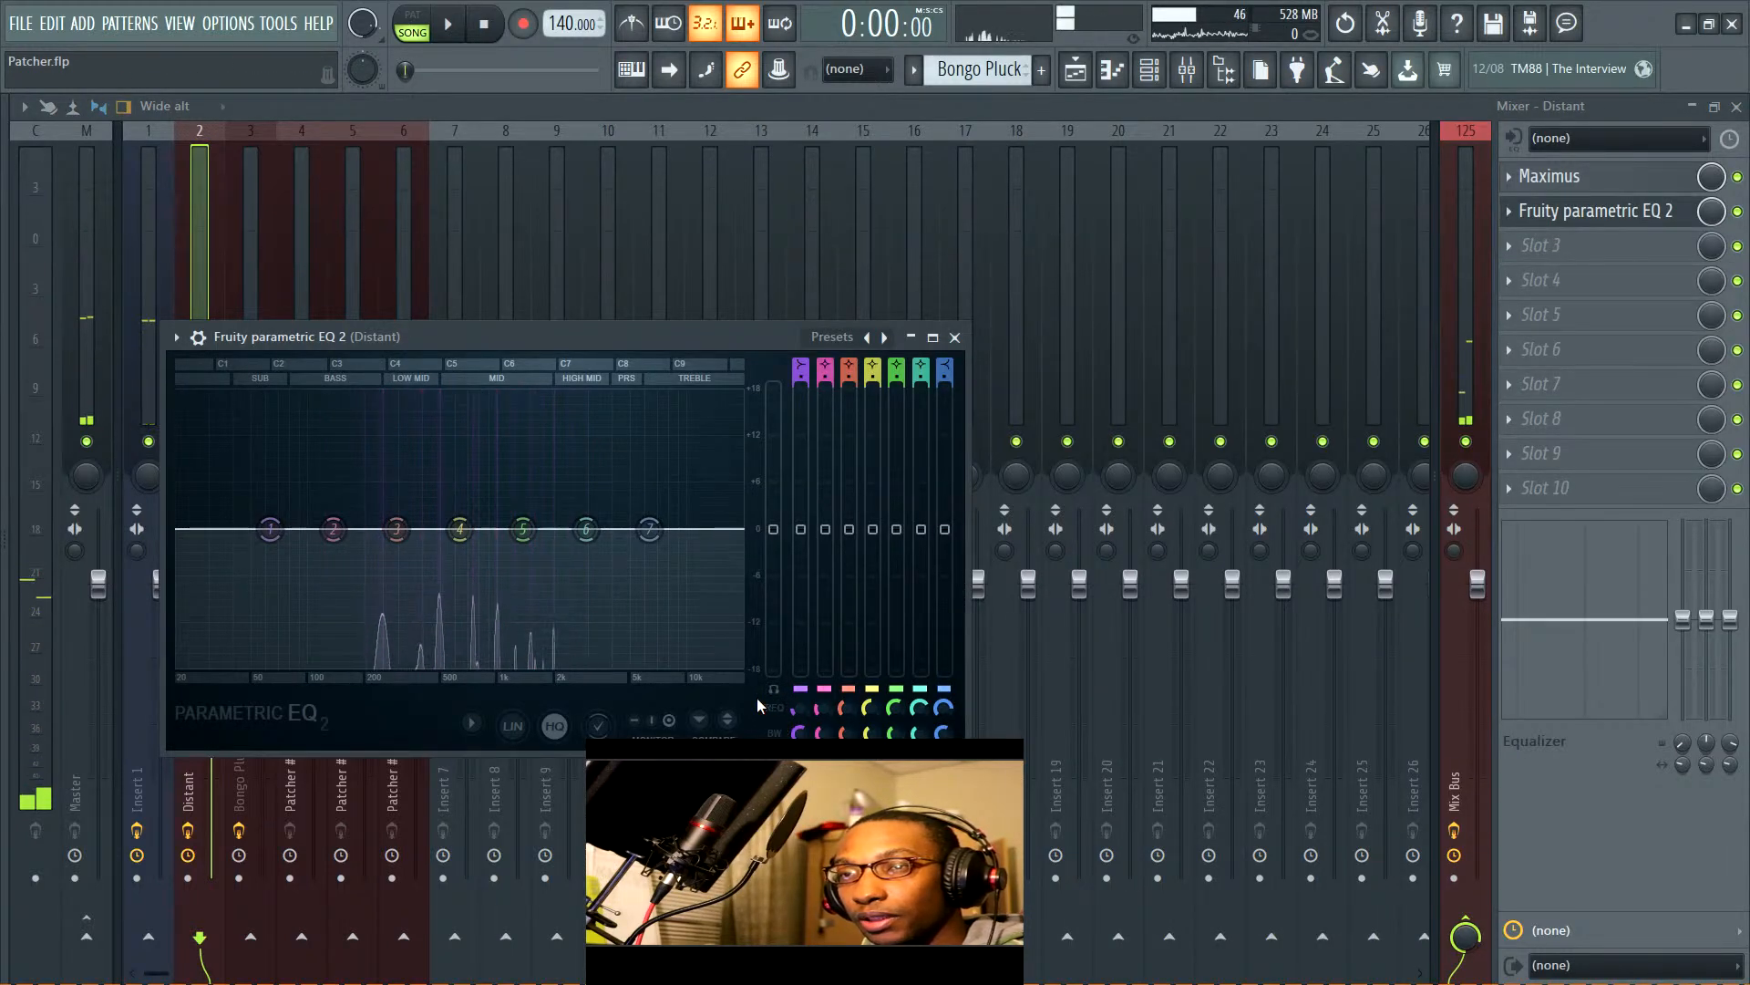
left_click_drag(700, 336, 769, 167)
left_click_drag(1037, 585, 1306, 762)
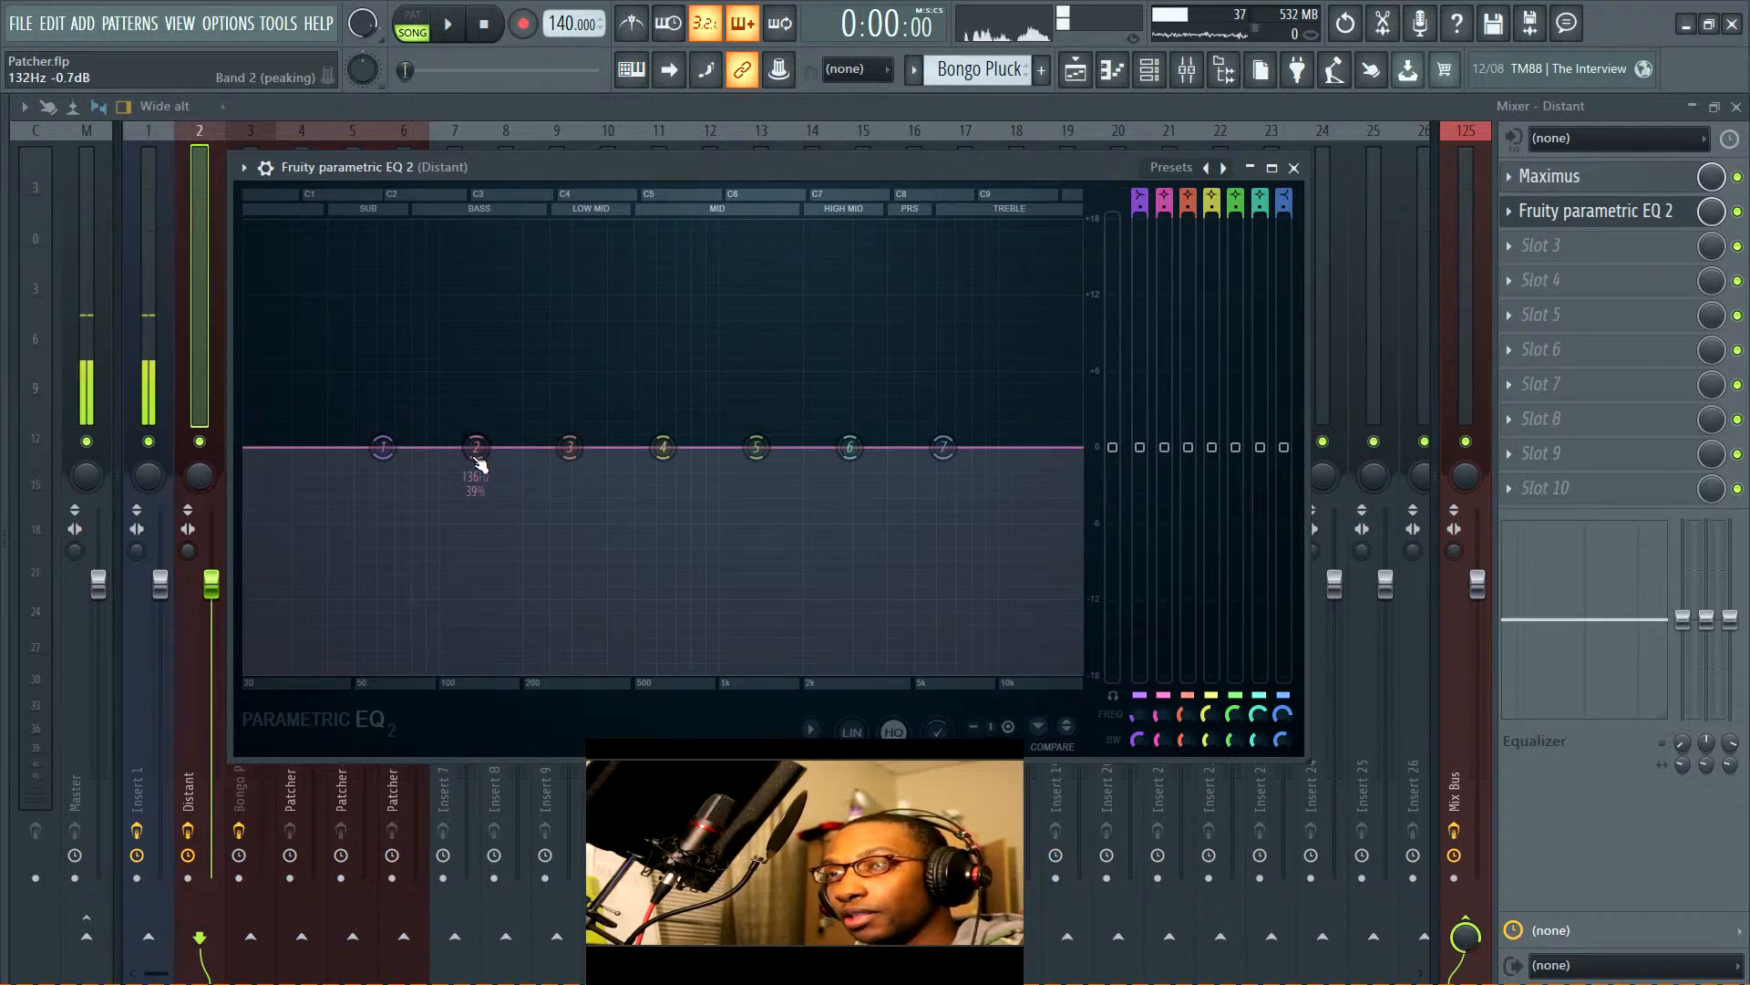
Cut EQ band 2 in the low mids, slightly boost bands 4 and 5, and compare the result with the spare state
key("space")
left_click_drag(476, 447, 545, 473)
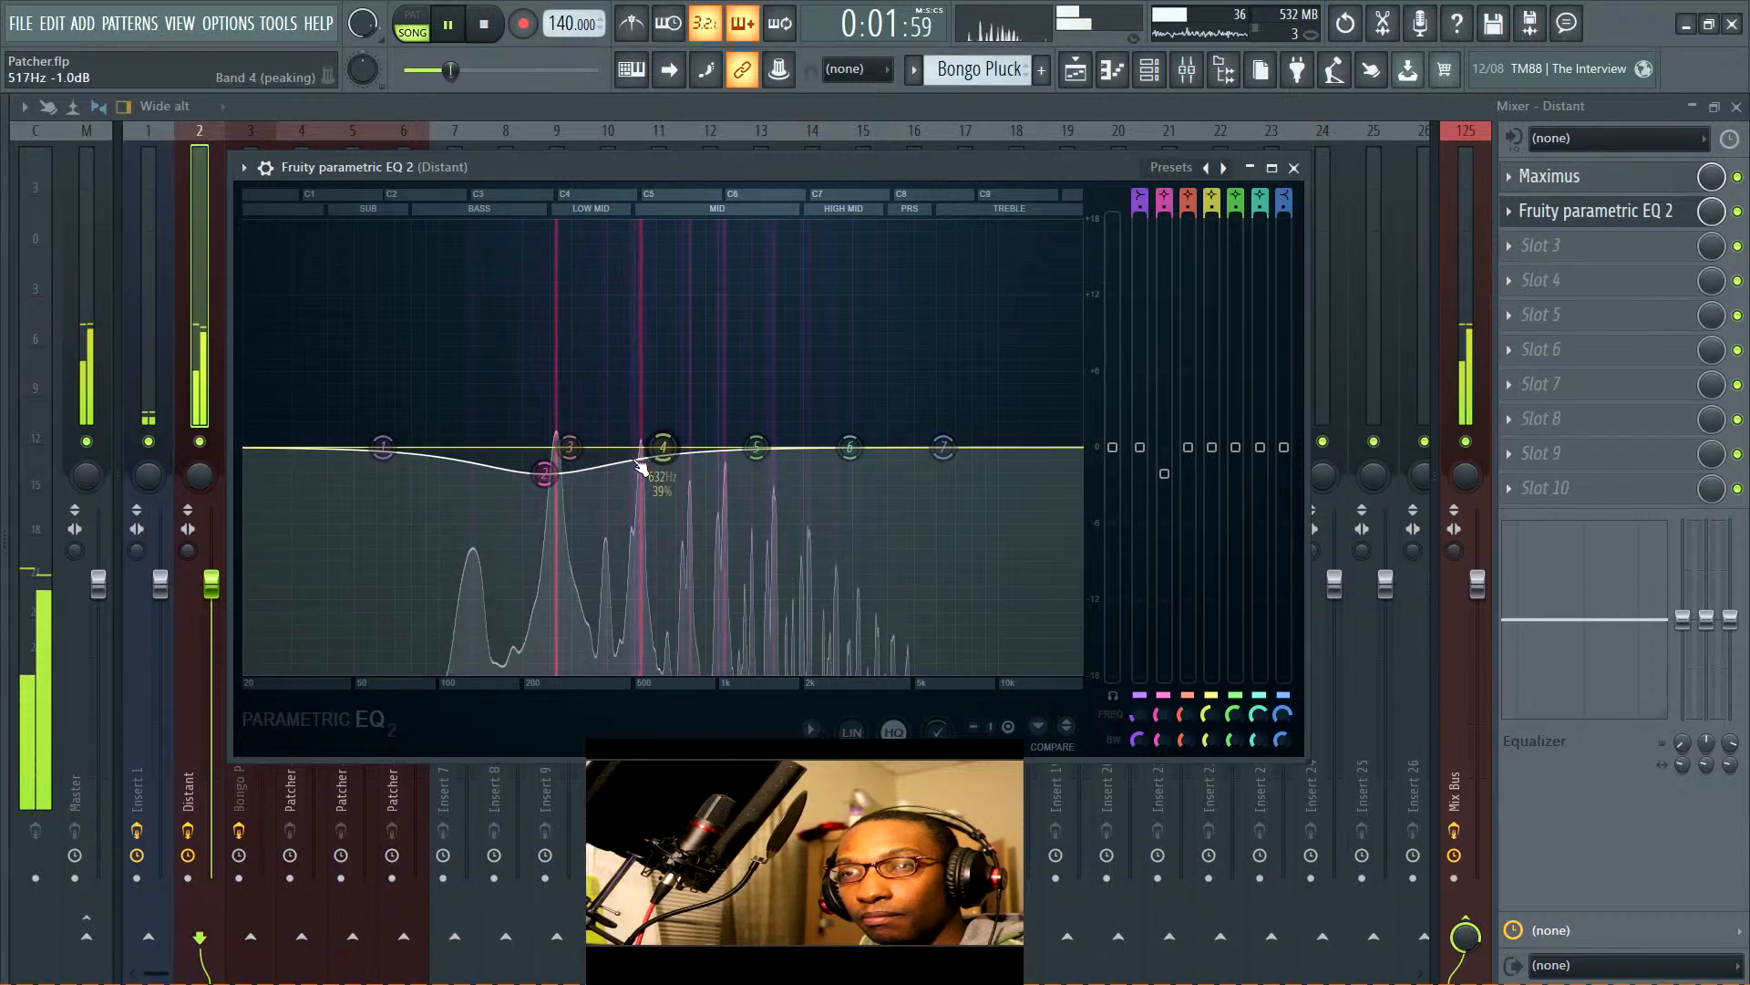
left_click_drag(665, 446, 771, 433)
left_click(1073, 728)
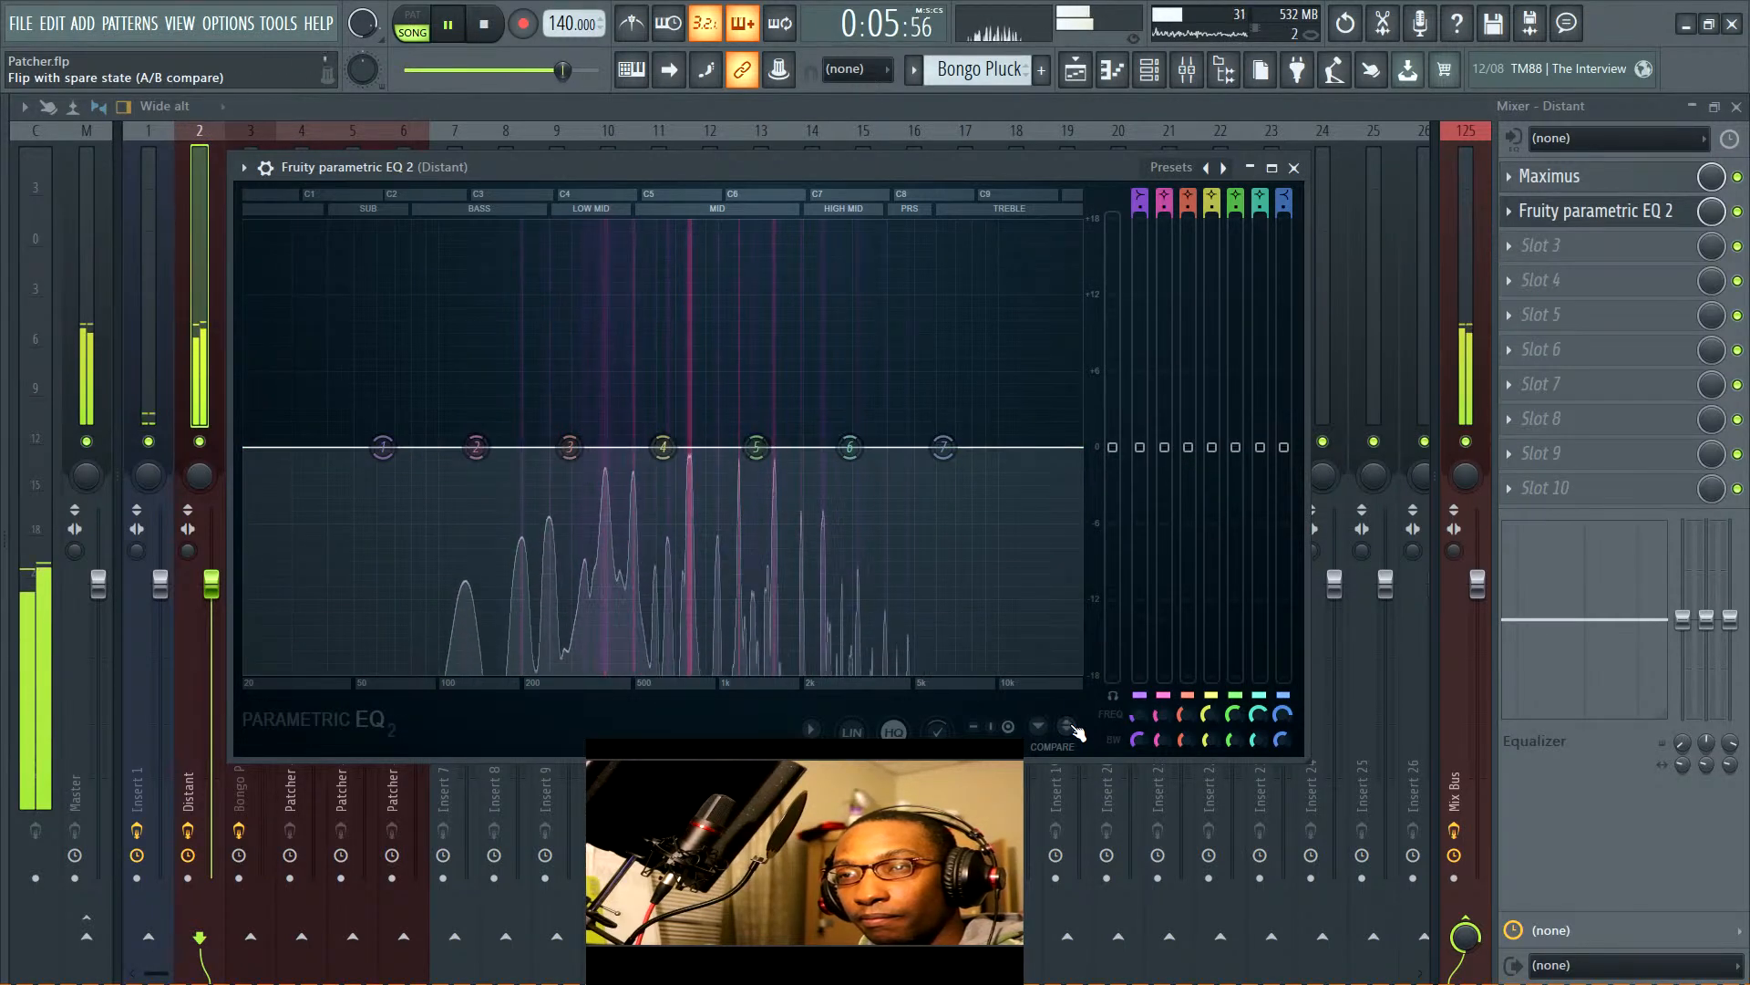
left_click(1076, 732)
Refine the Distant EQ by adjusting band 2, lowering band 1 and raising band 7 to 2.1 dB at 6209 Hz, and close it
left_click_drag(476, 447, 542, 473)
left_click_drag(383, 446, 402, 487)
left_click_drag(944, 446, 941, 420)
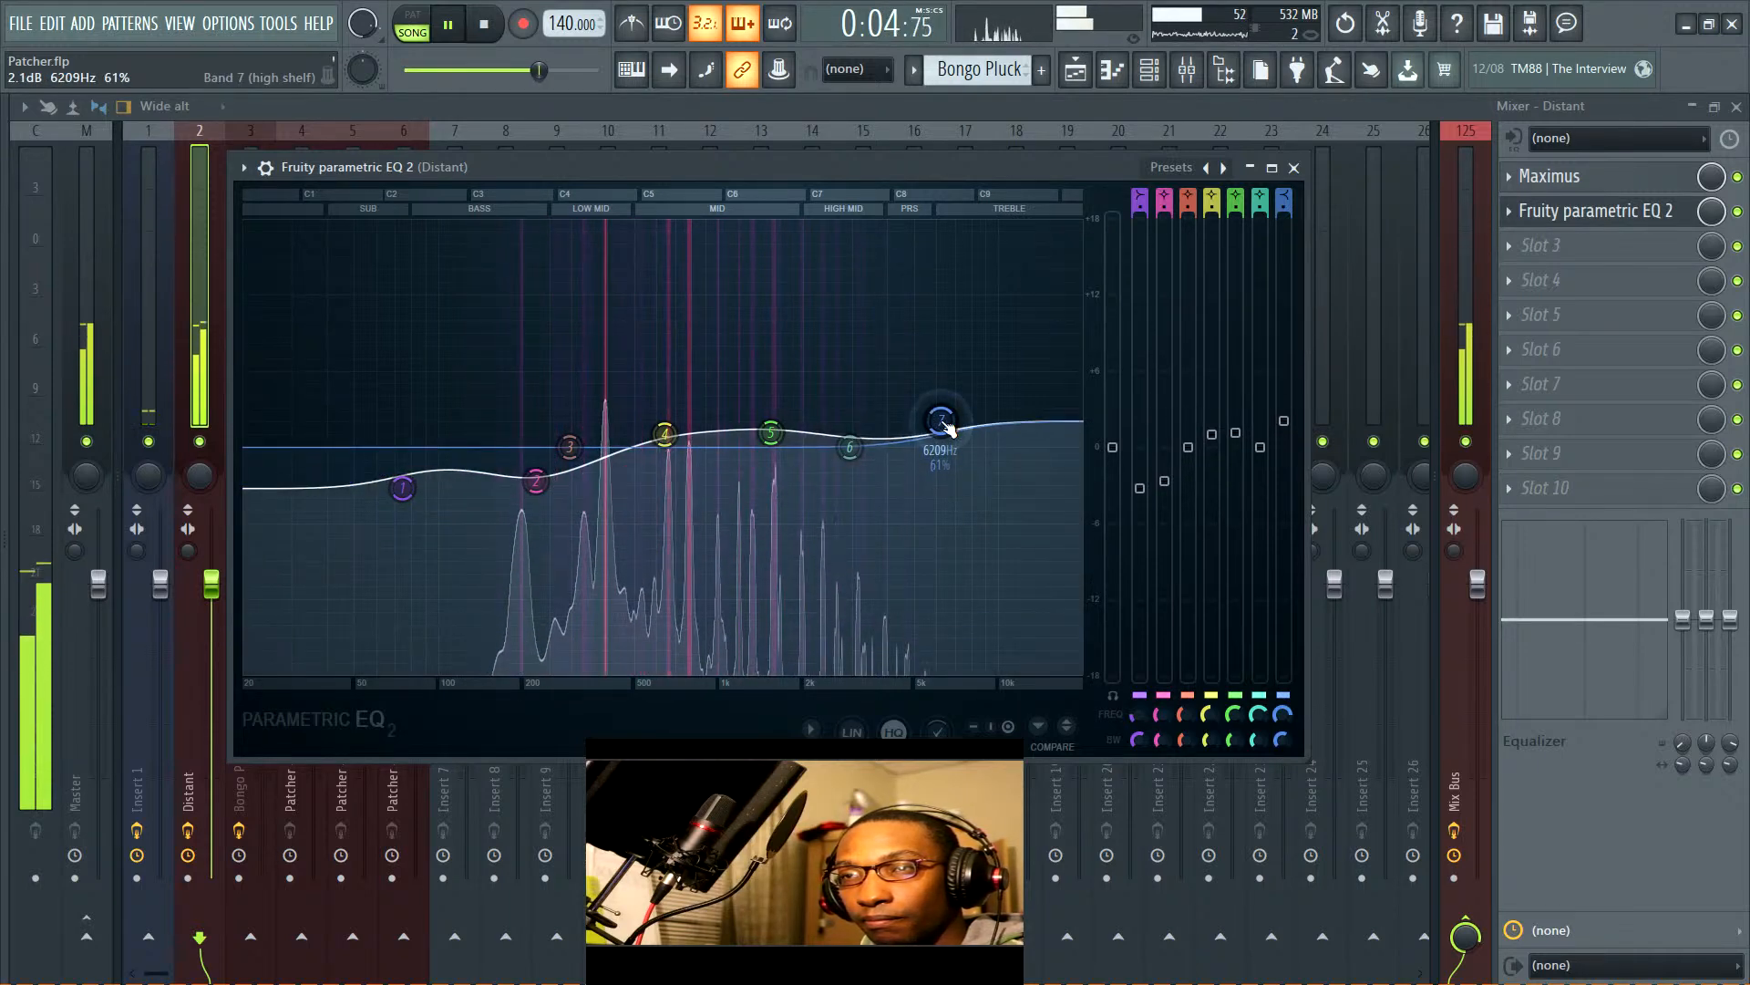
key("space")
left_click(1294, 168)
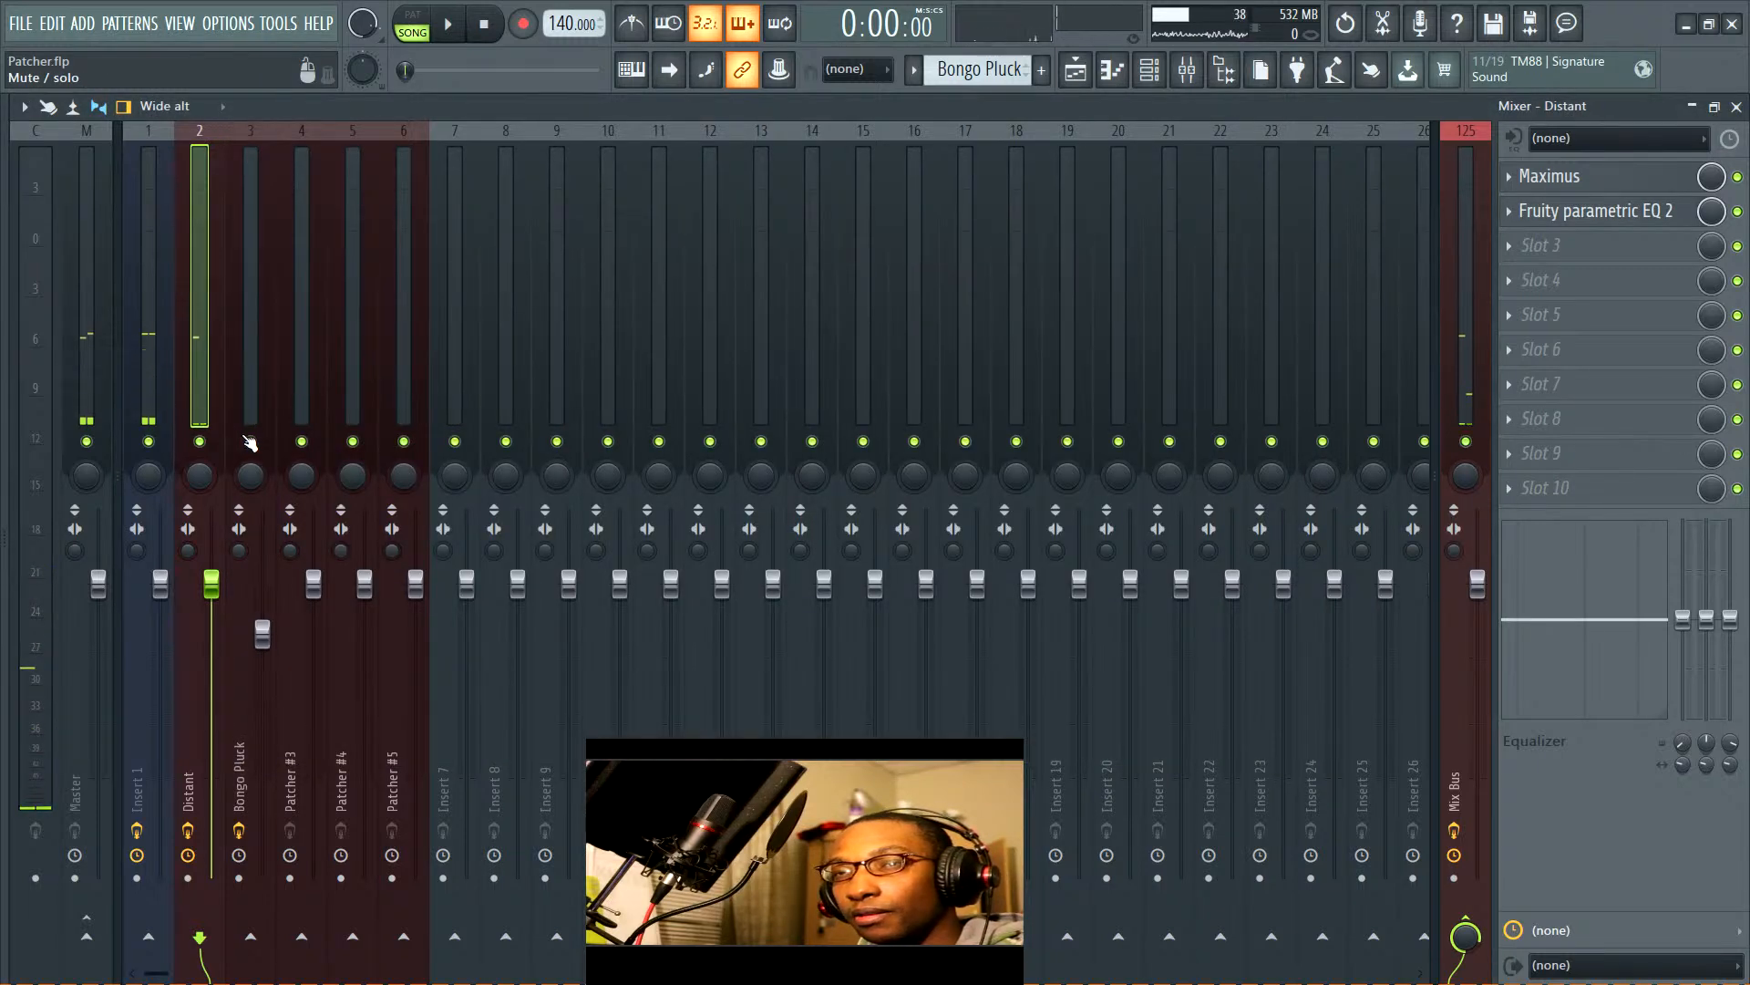
Play Distant together with the unmuted Bongo Pluck track and nudge Bongo Pluck's mixer volume slightly down
key("space")
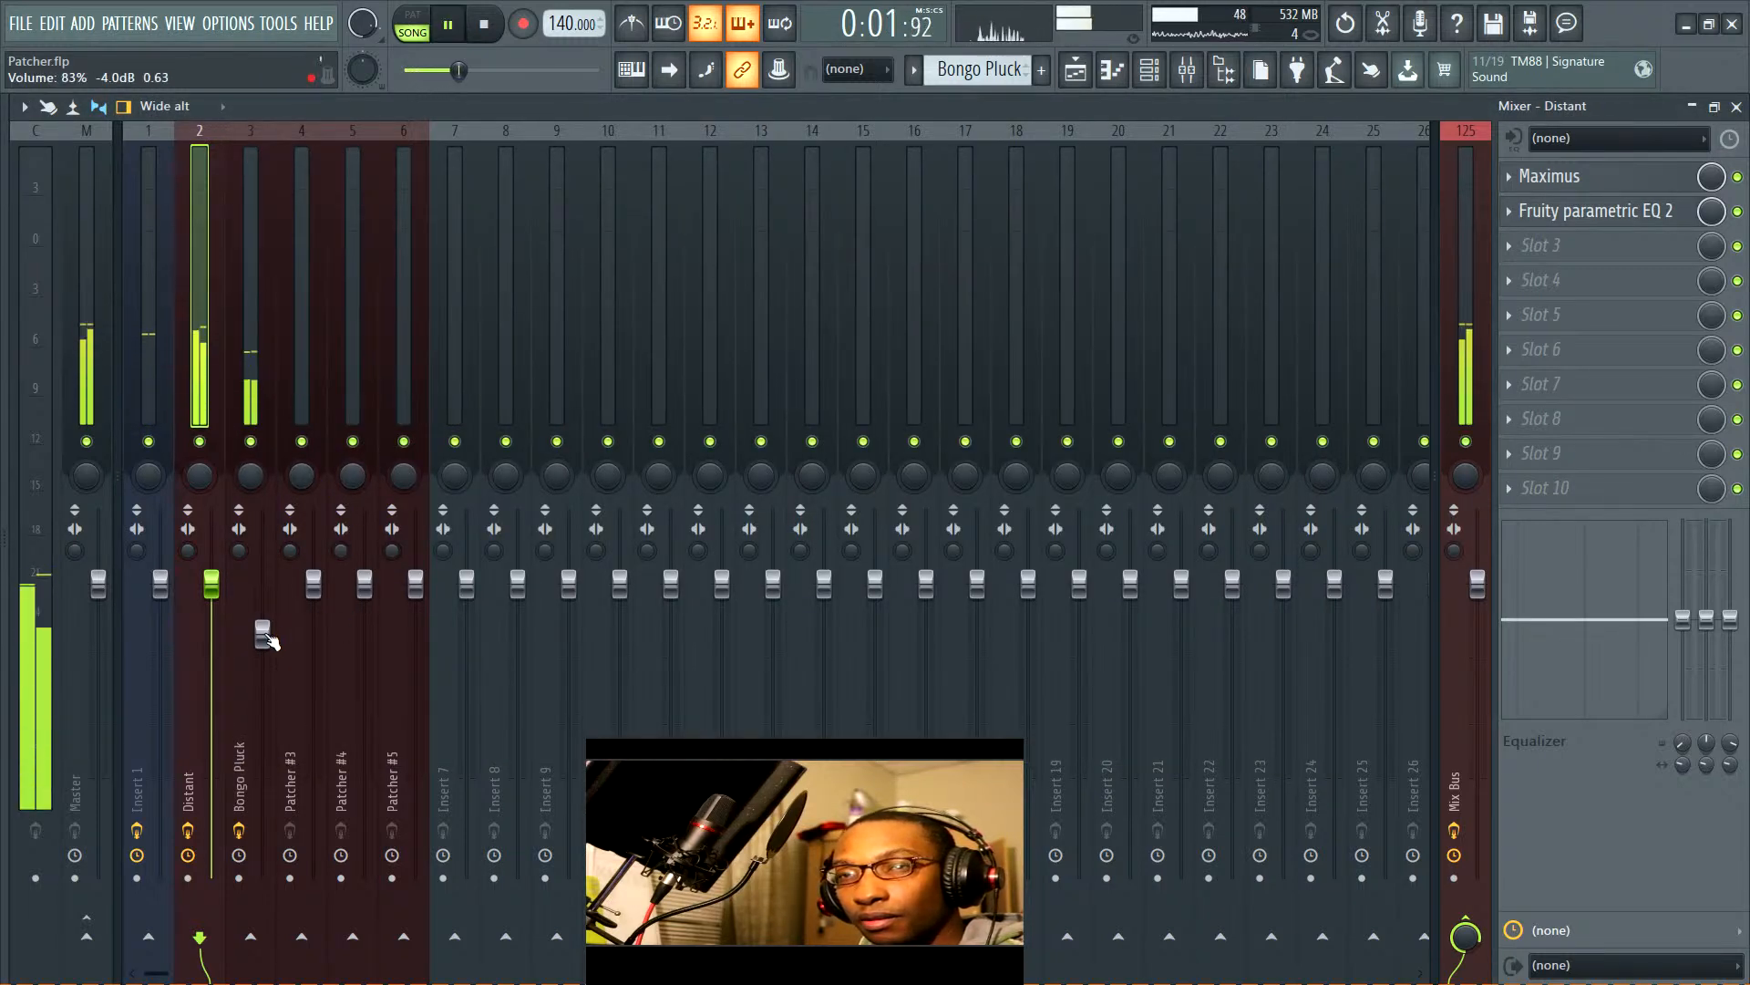
left_click_drag(262, 634, 262, 636)
Reduce the Fruity Fast LP cutoff on the Bongo Pluck track a little further, close the filter and stop playback
left_click(248, 383)
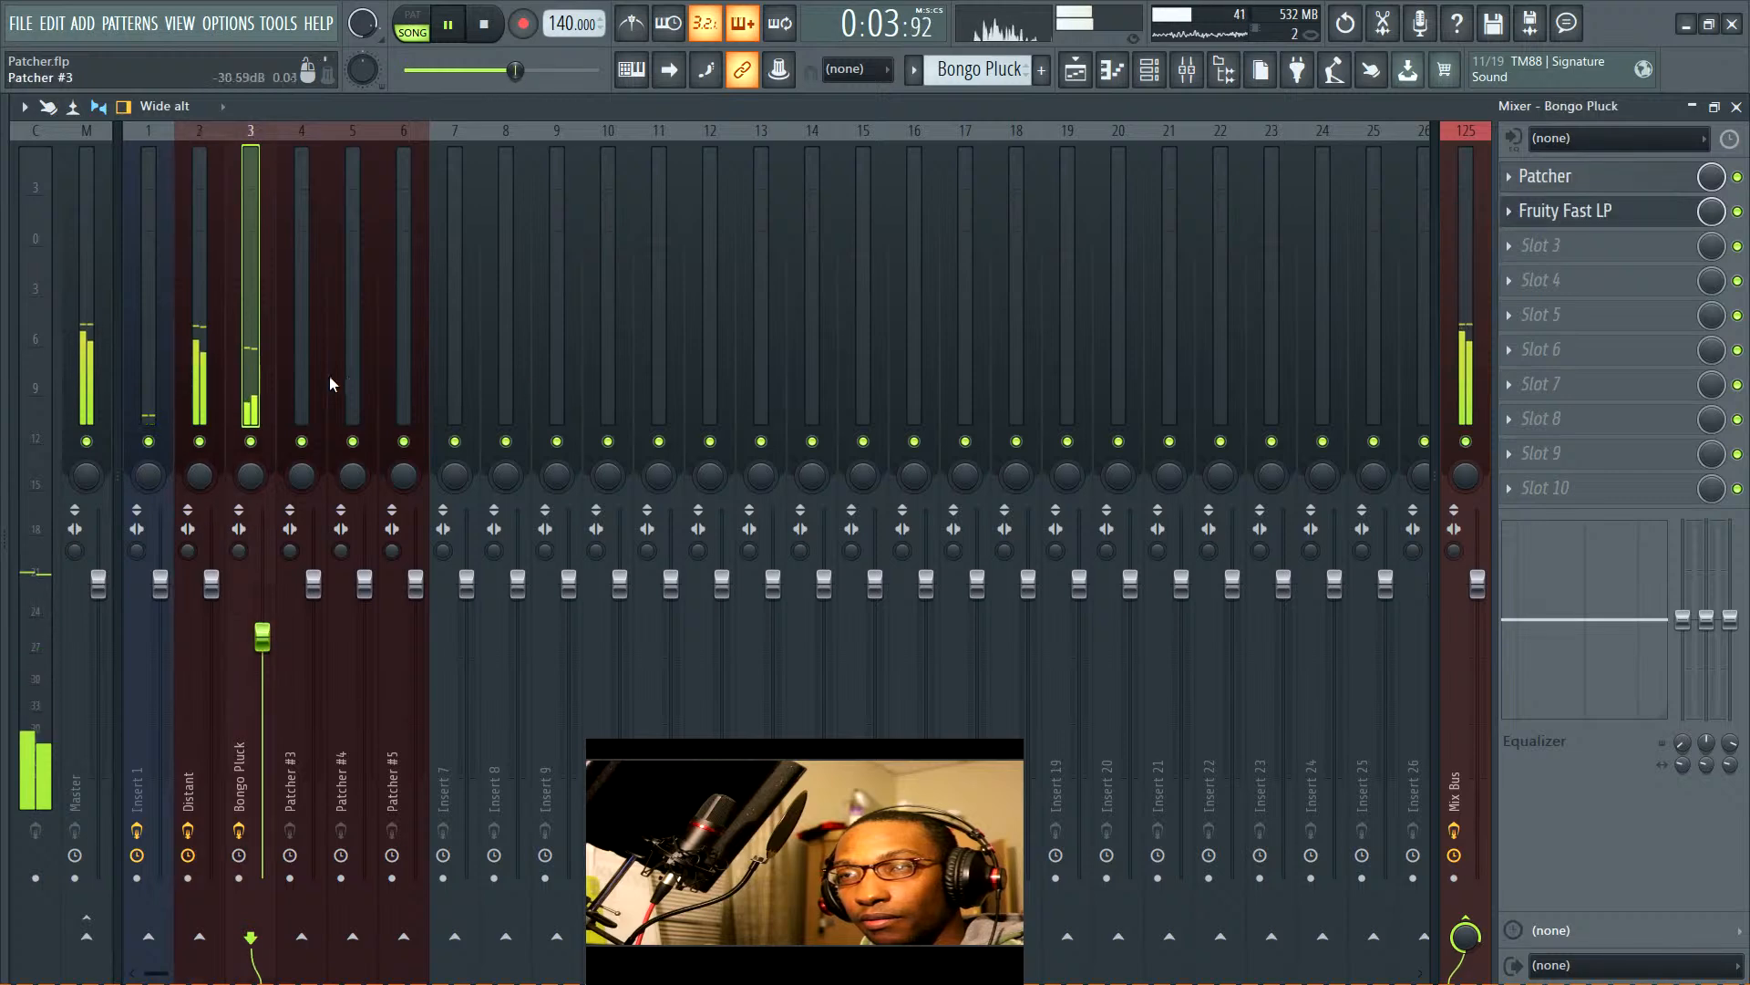
left_click(1590, 207)
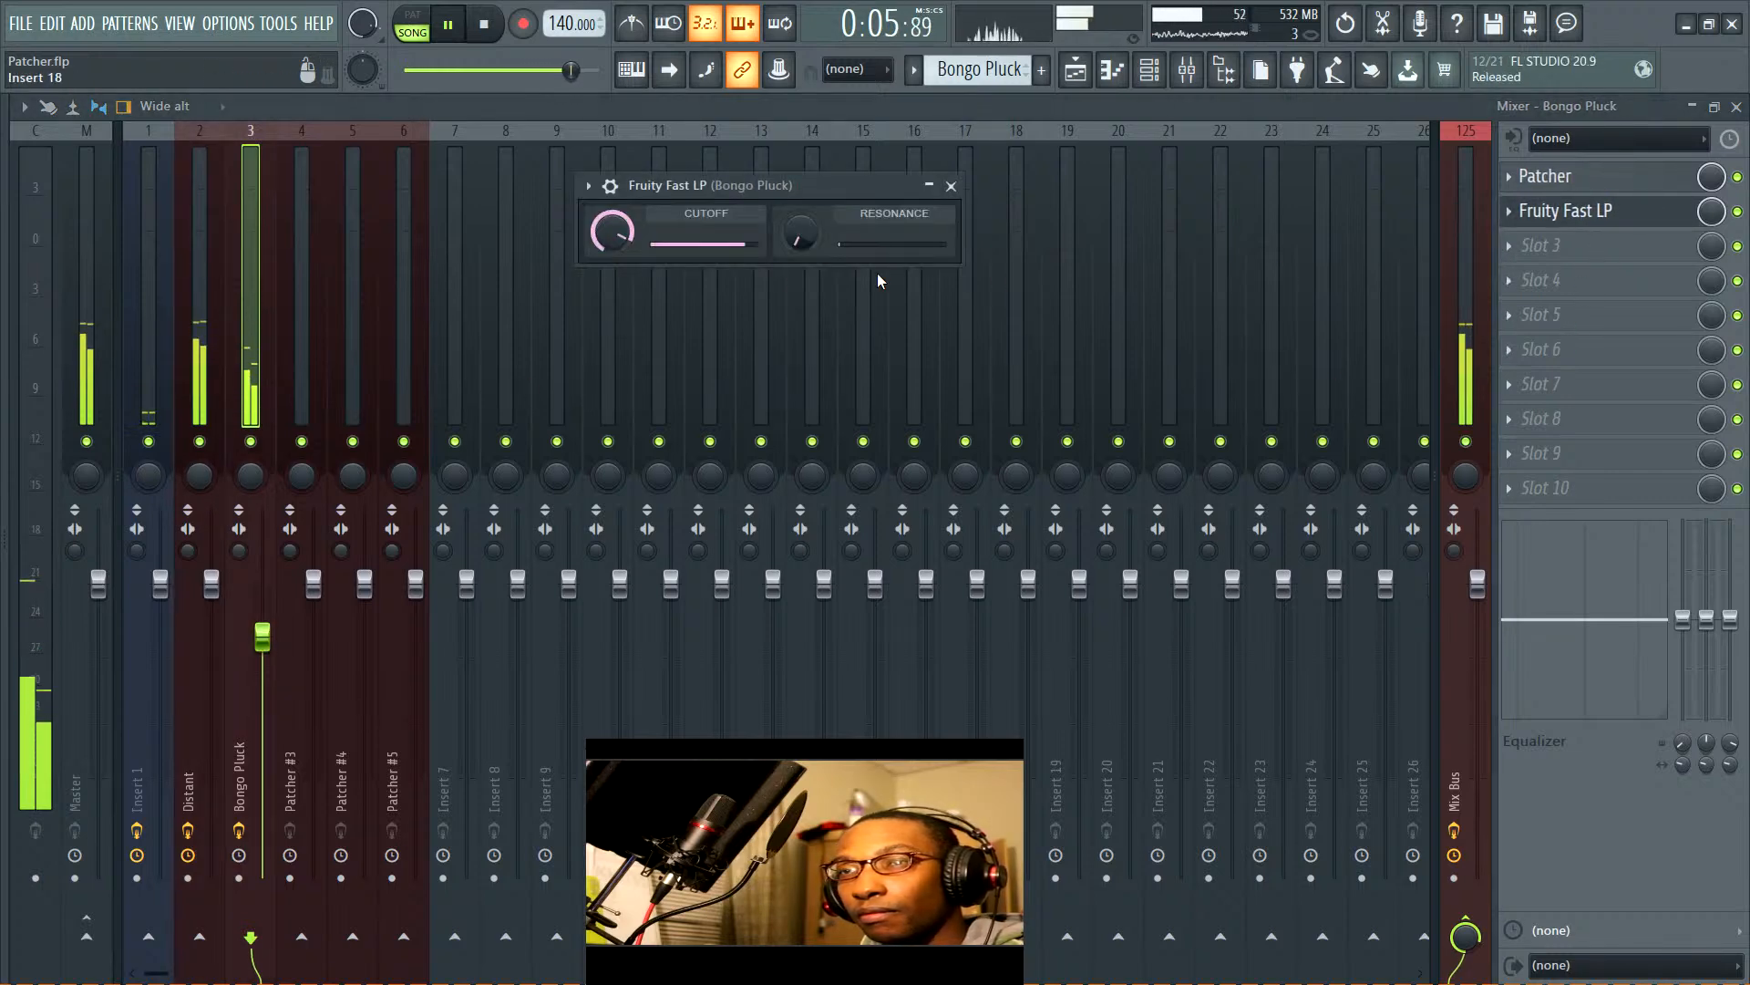
left_click_drag(612, 232, 612, 243)
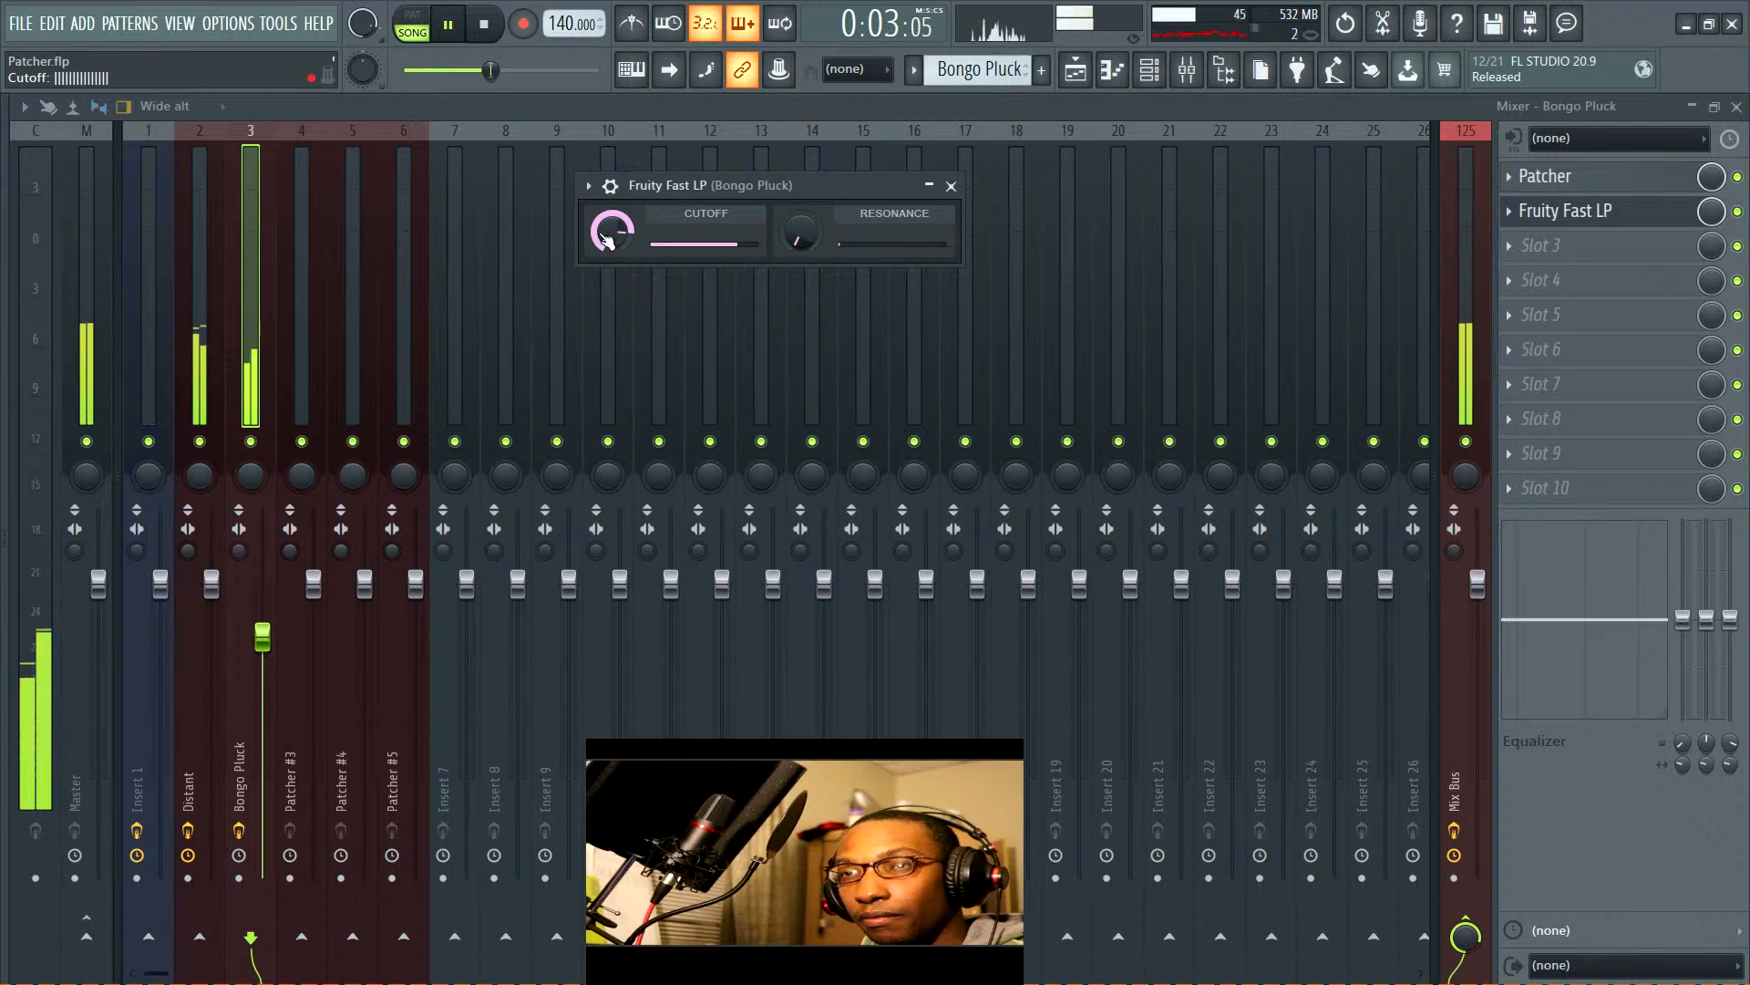
left_click(950, 187)
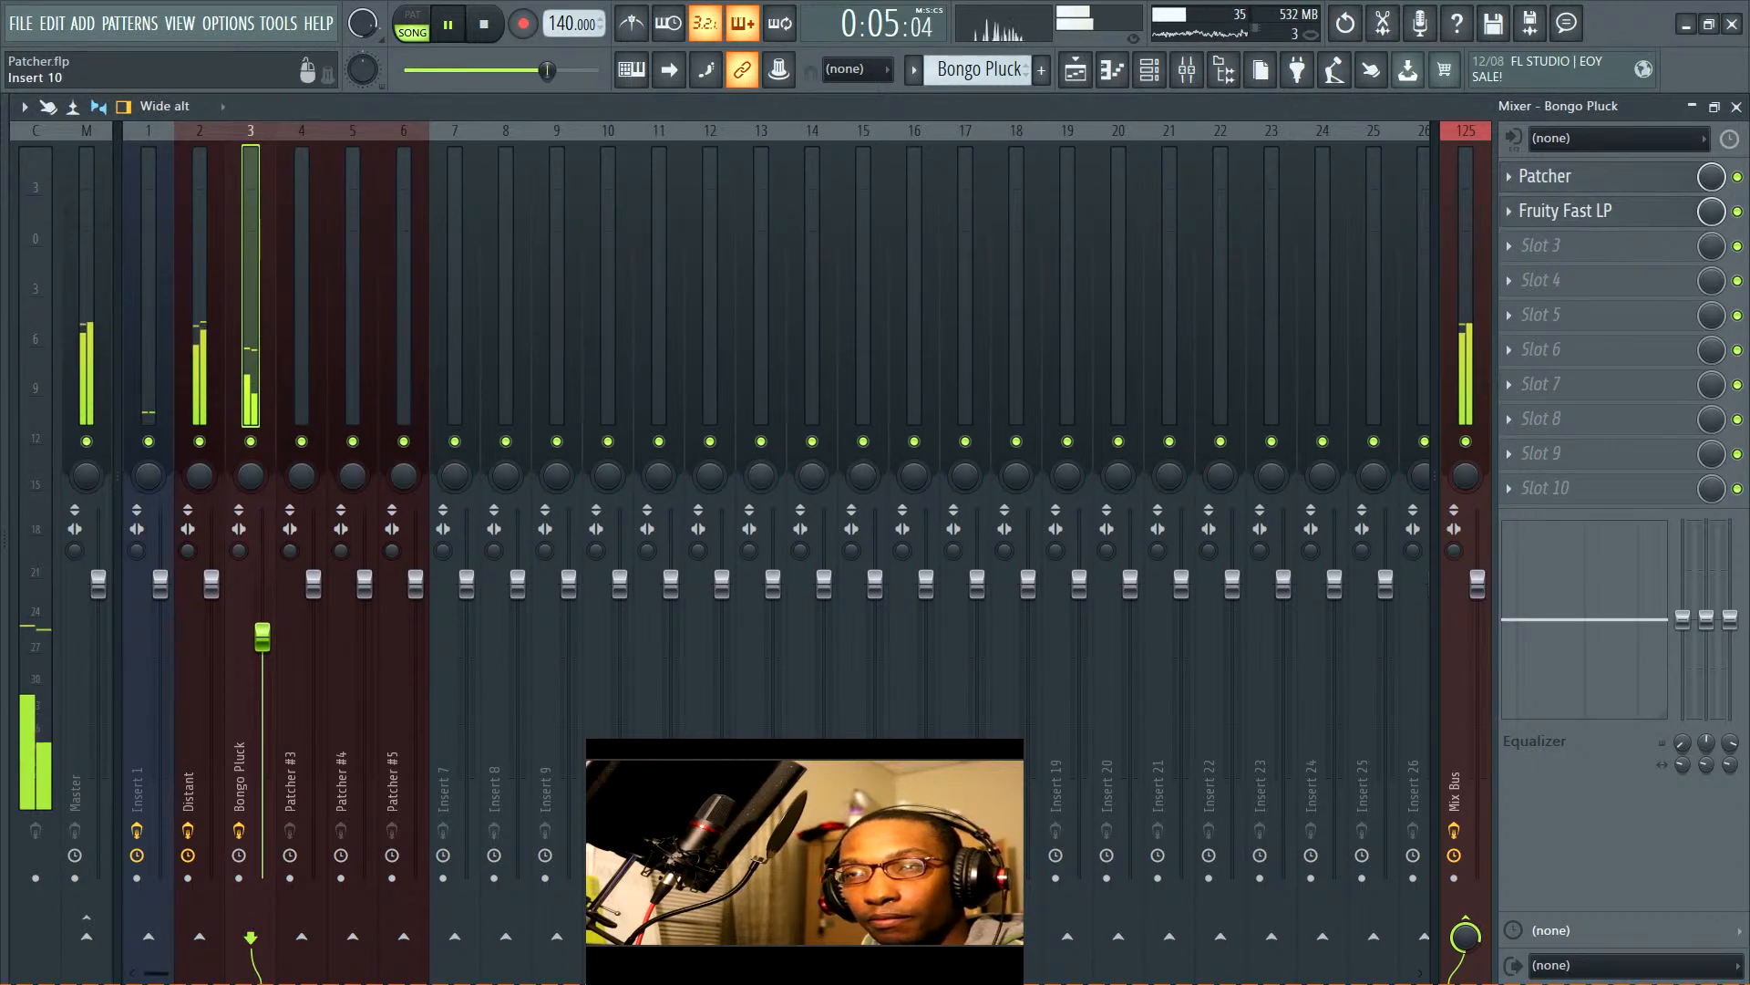
key("space")
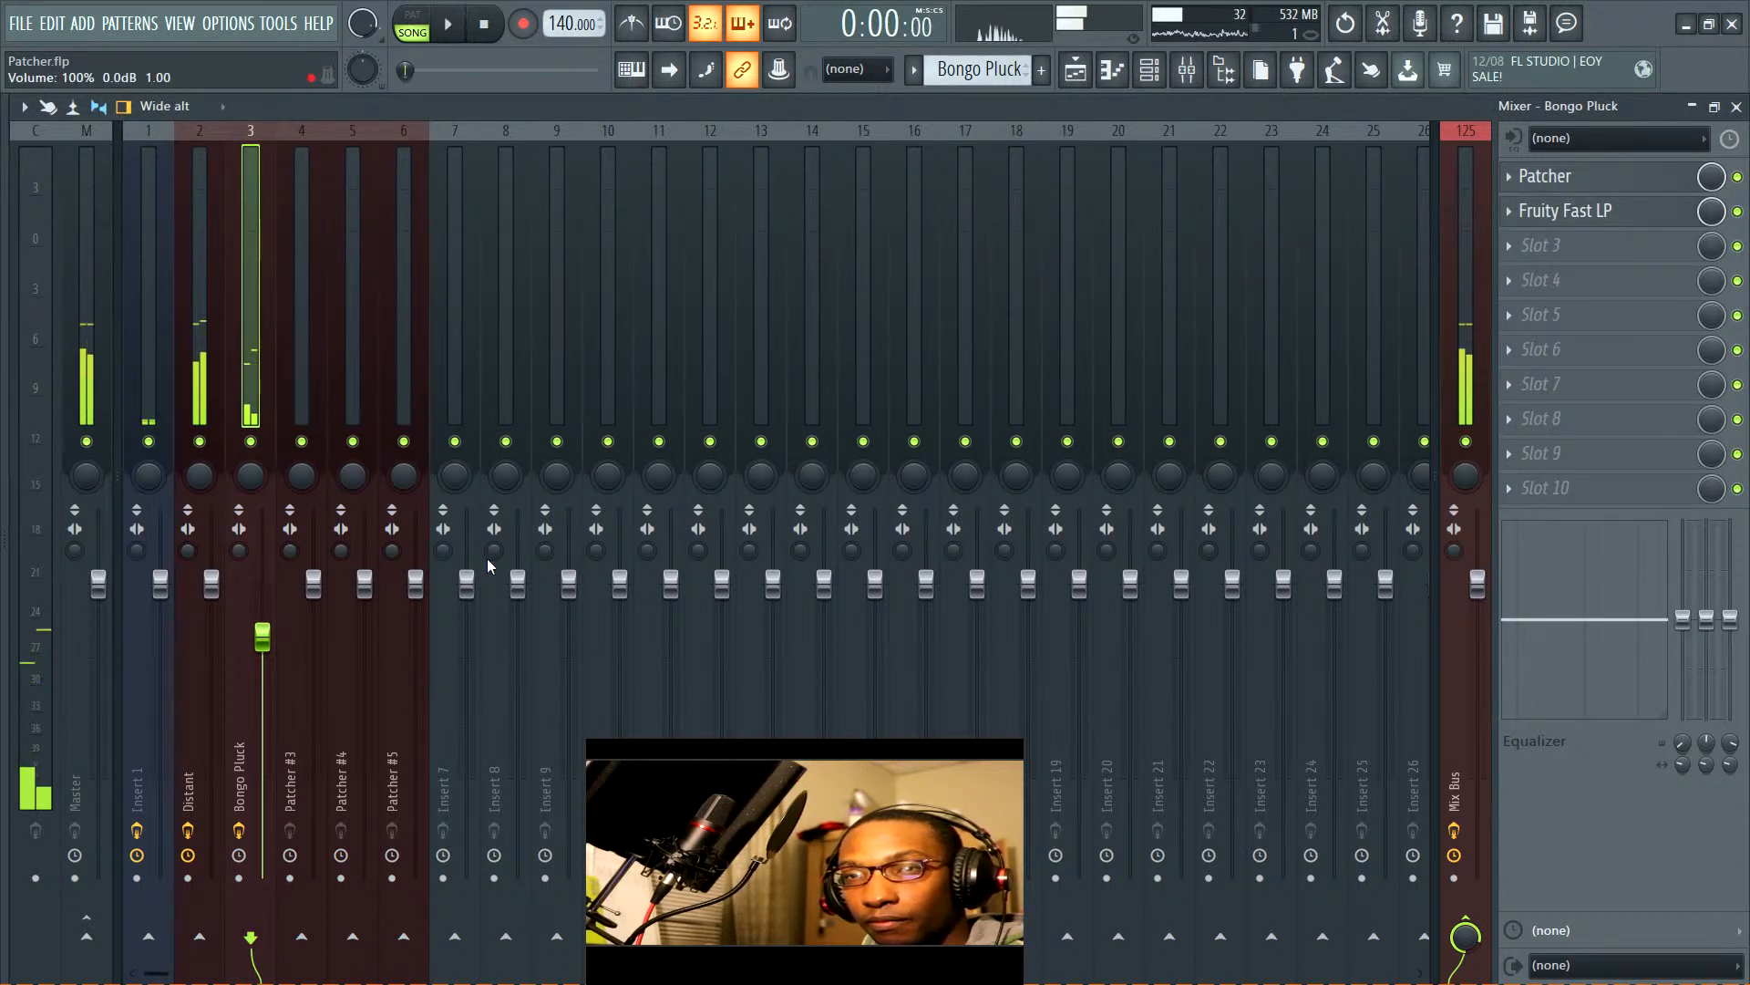
Check the 1K Reverb on the Bongo Pluck track, close it, and add a Patcher in effect slot 3
left_click(1586, 177)
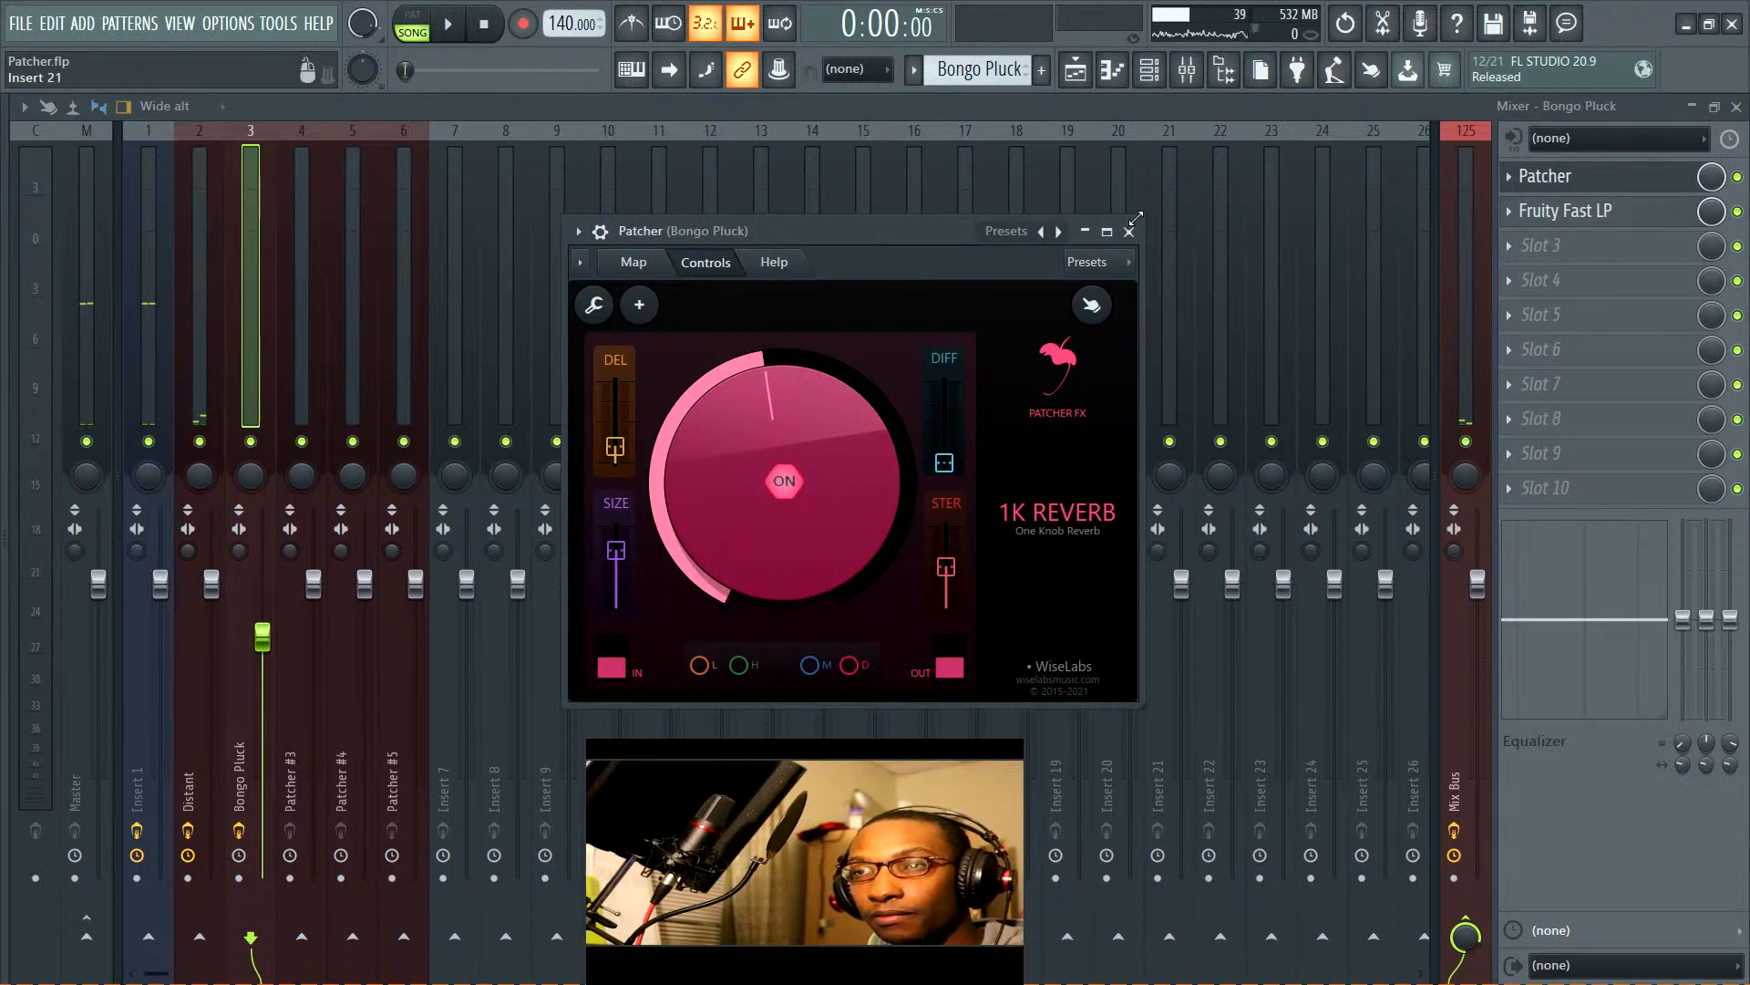
left_click(1131, 232)
left_click(1520, 245)
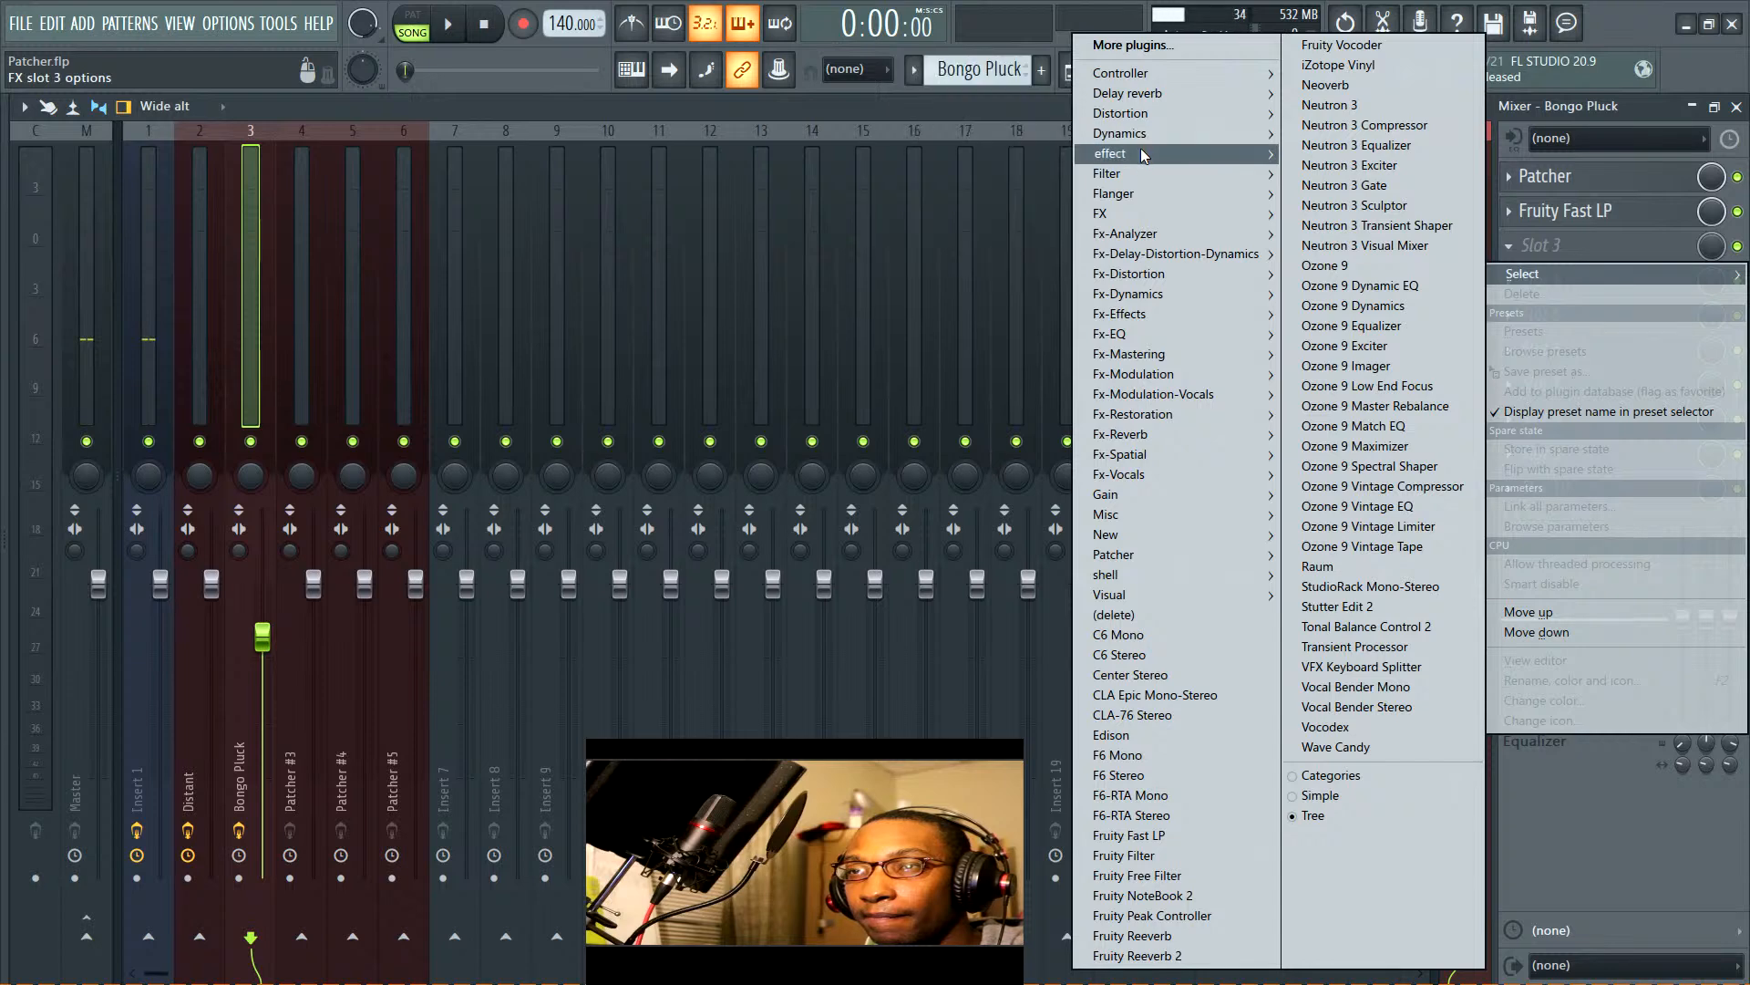
mouse_move(1141, 151)
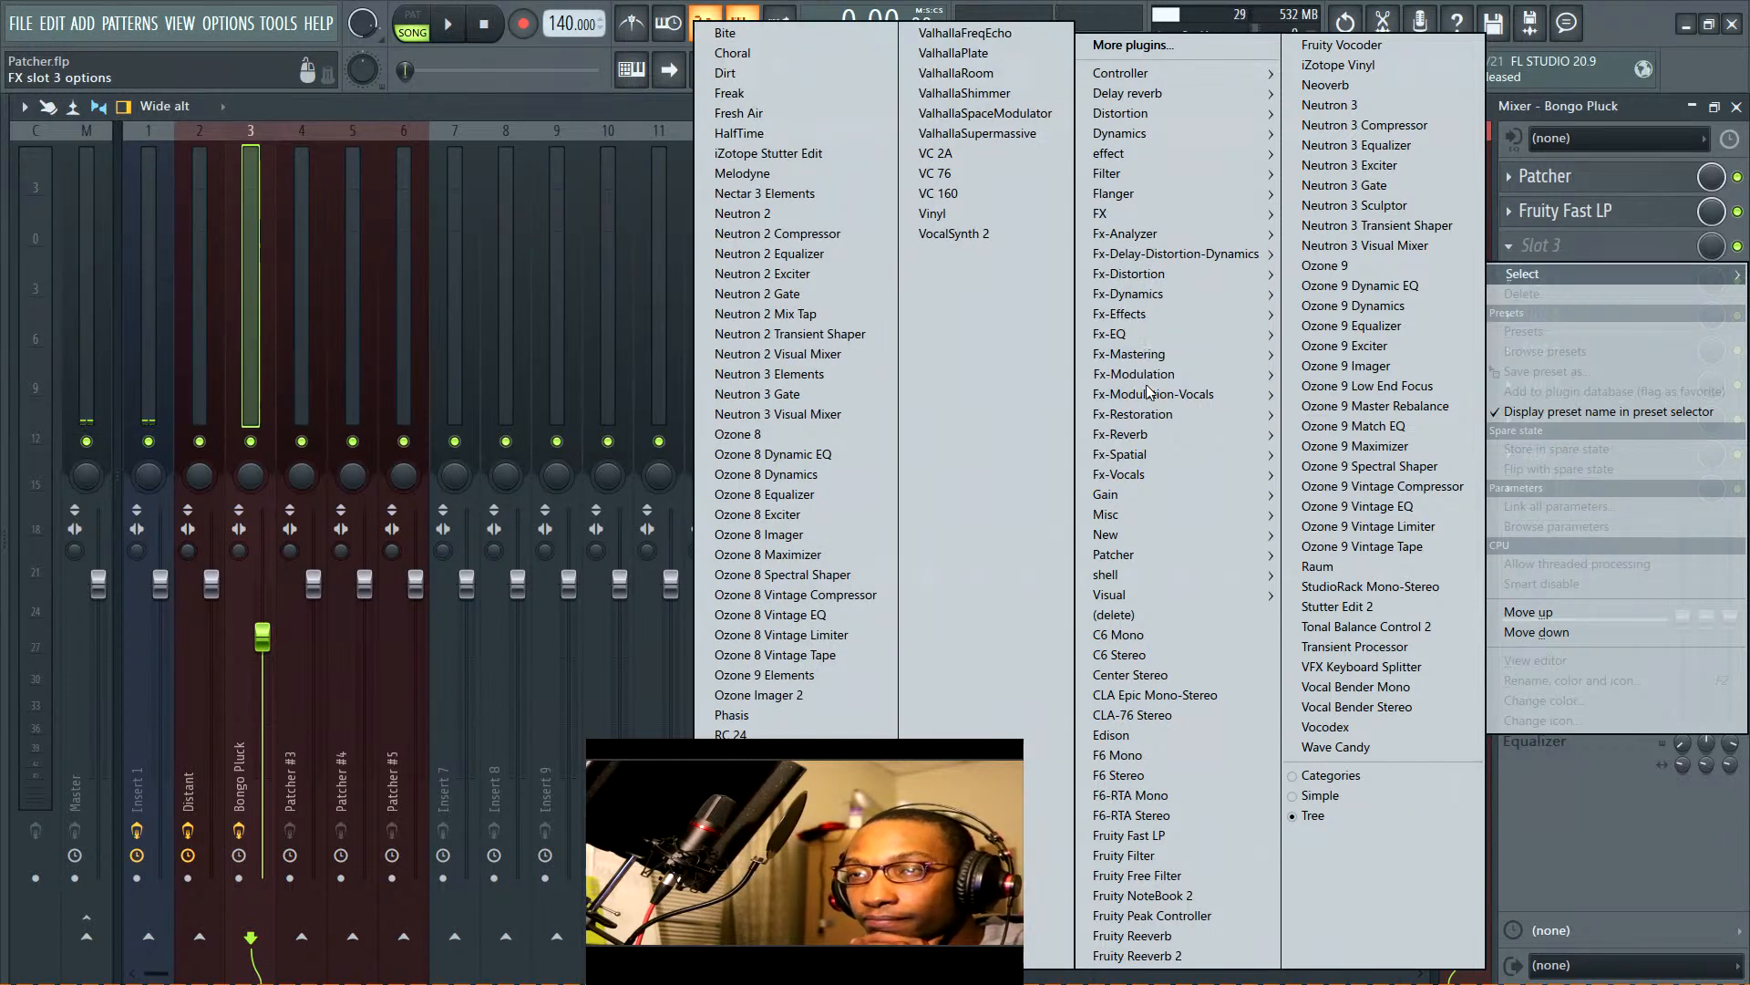
mouse_move(1129, 556)
left_click(1027, 551)
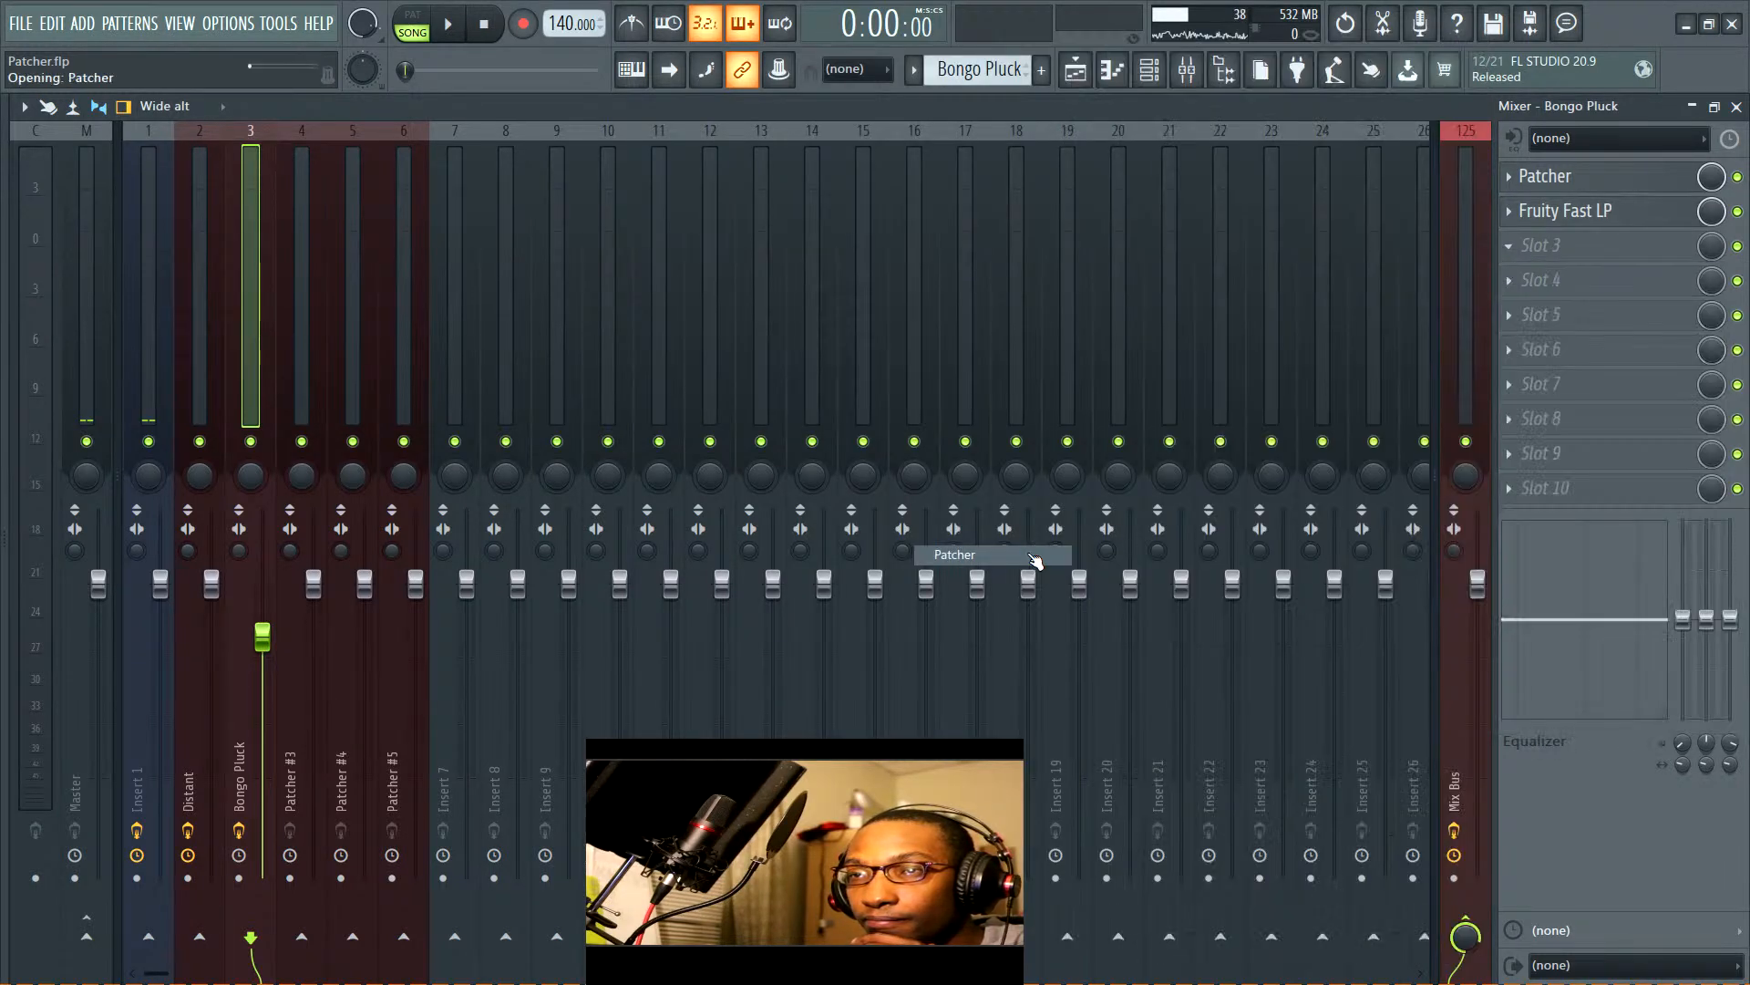
Look through the preset list of Bongo Pluck's new Patcher without choosing one, and close the plugin
right_click(684, 252)
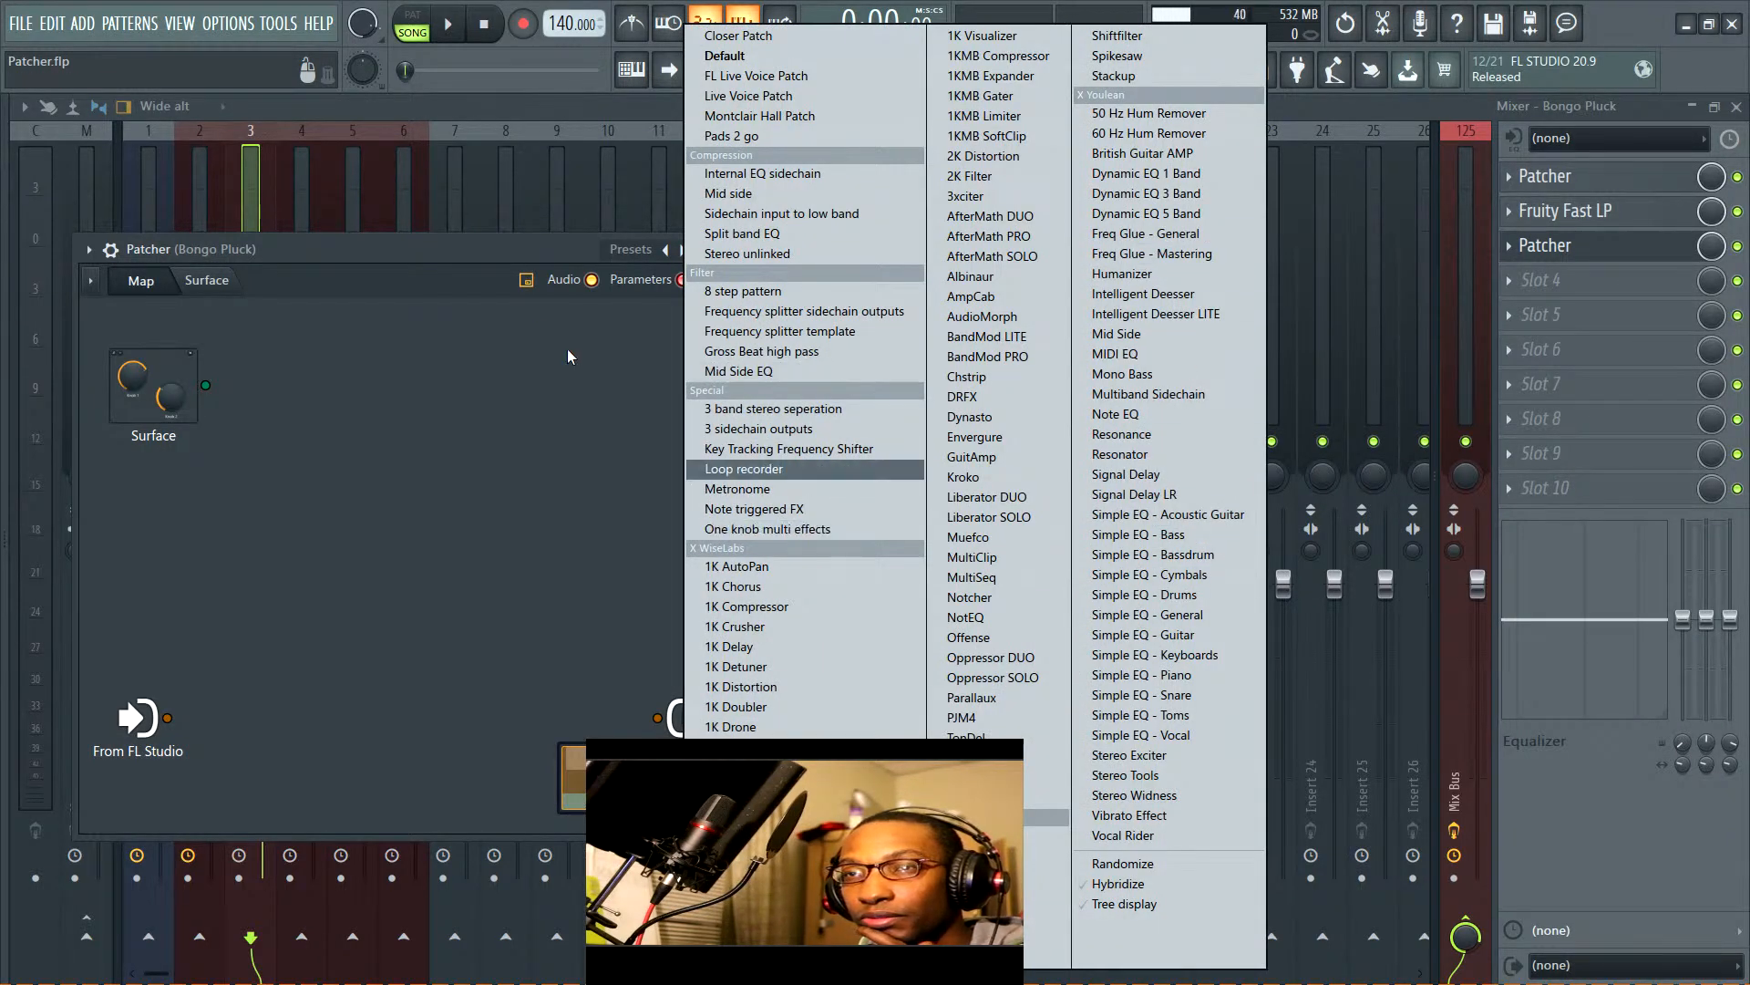
left_click(410, 244)
left_click(753, 250)
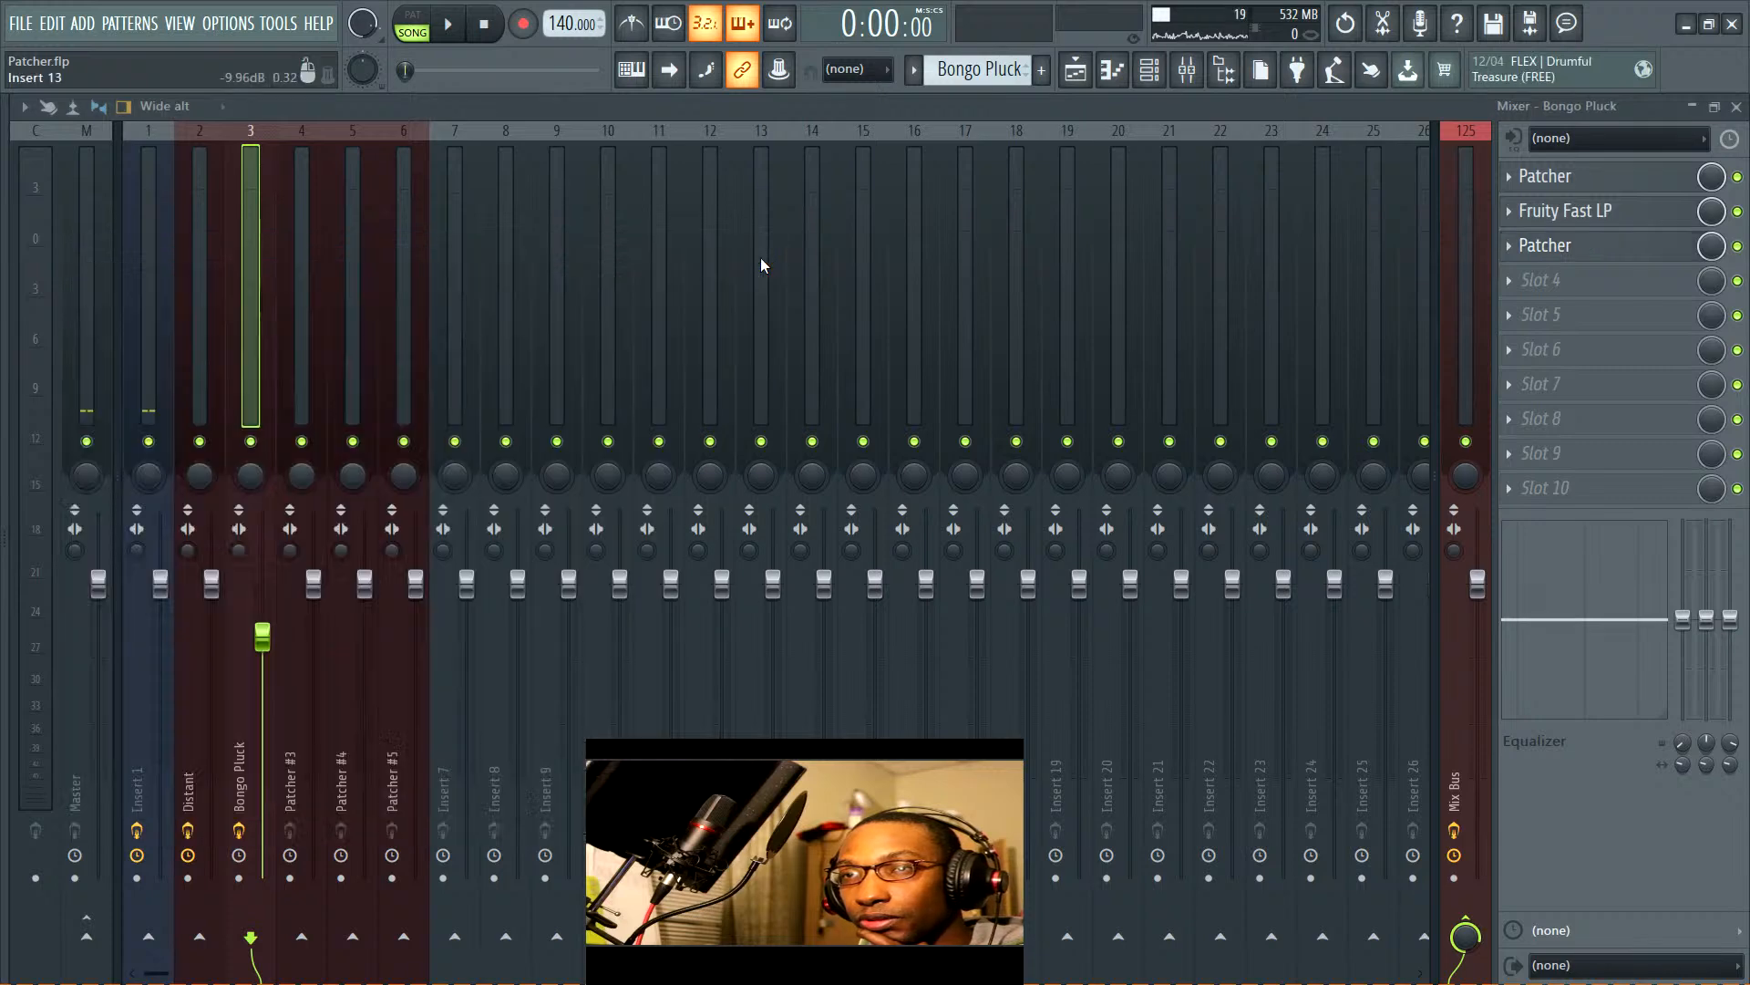
Add a Patcher in effect slot 3 of the Distant track and load its Mid Side EQ preset
left_click(194, 262)
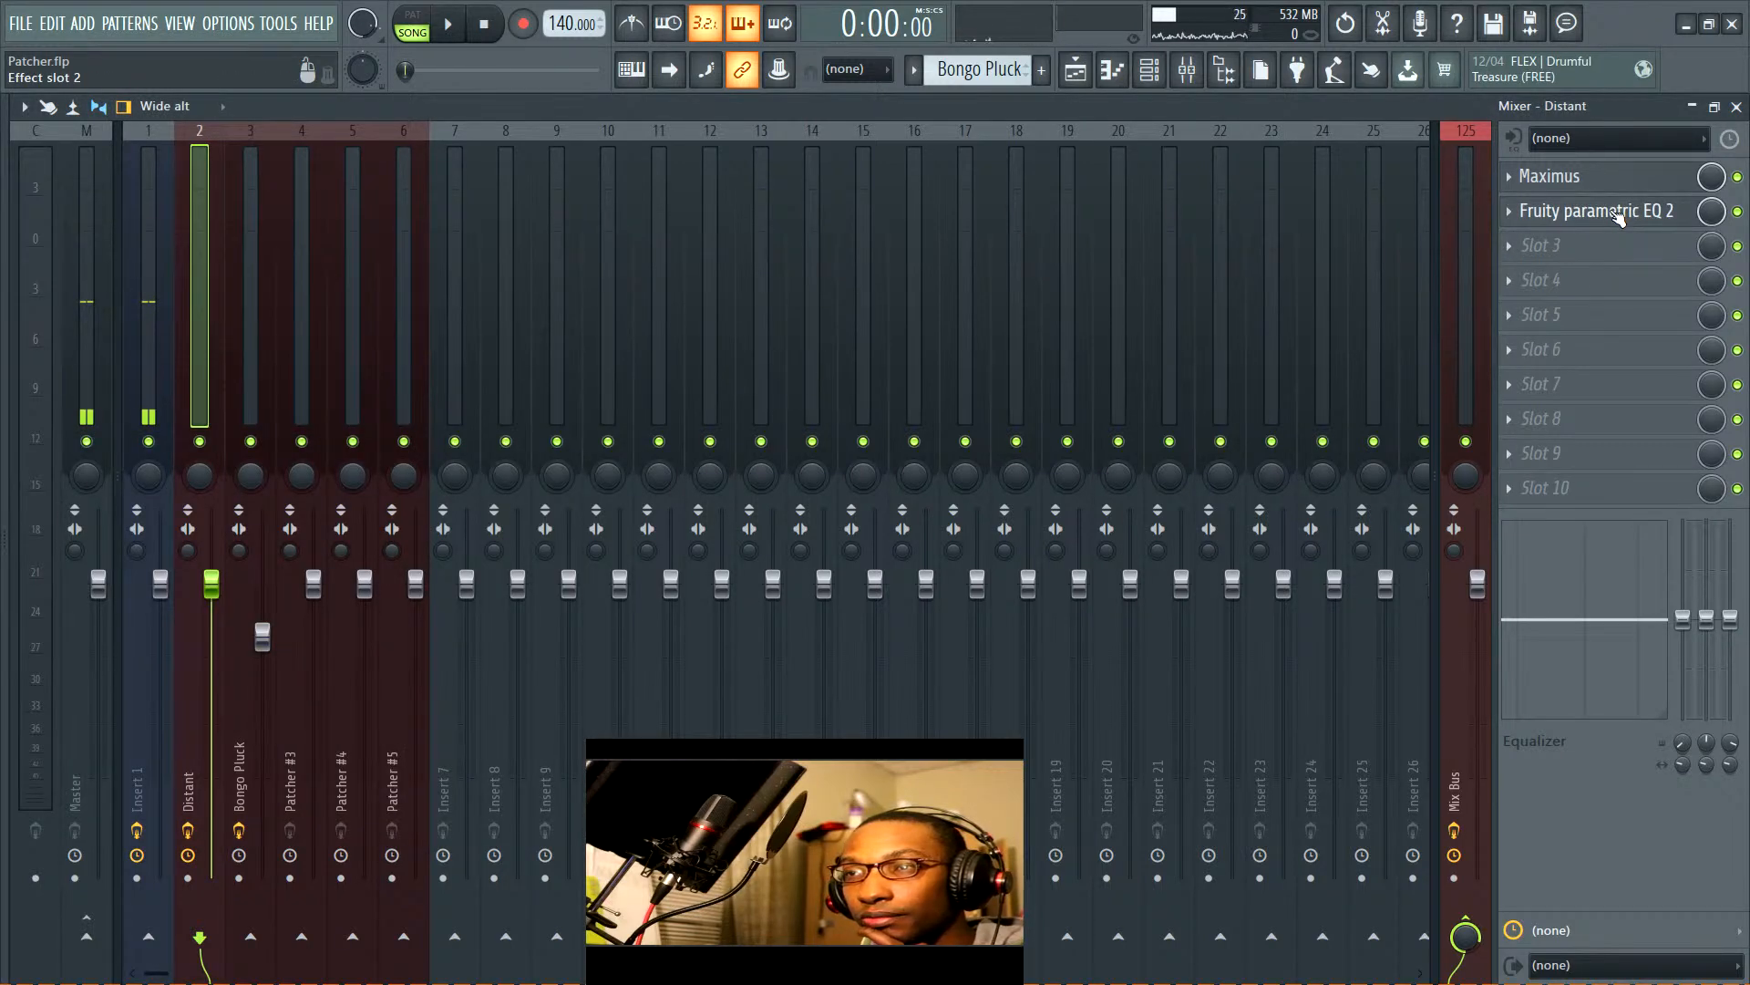
left_click(1512, 239)
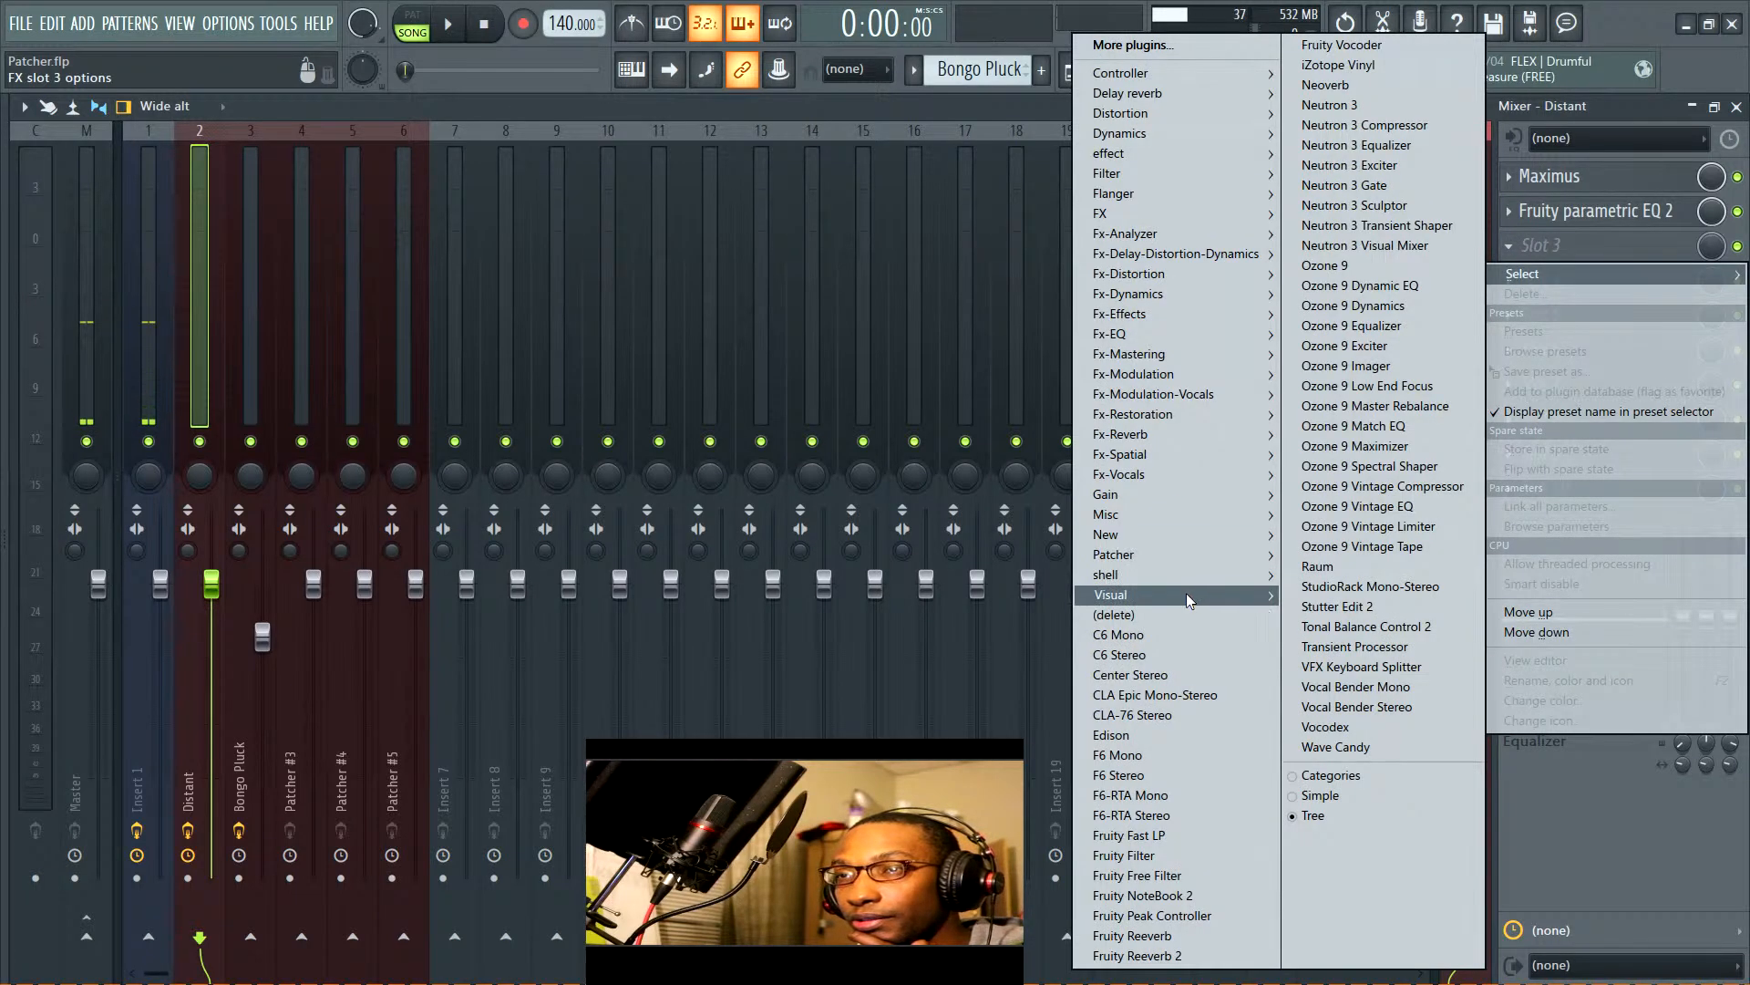
mouse_move(1191, 556)
left_click(1026, 555)
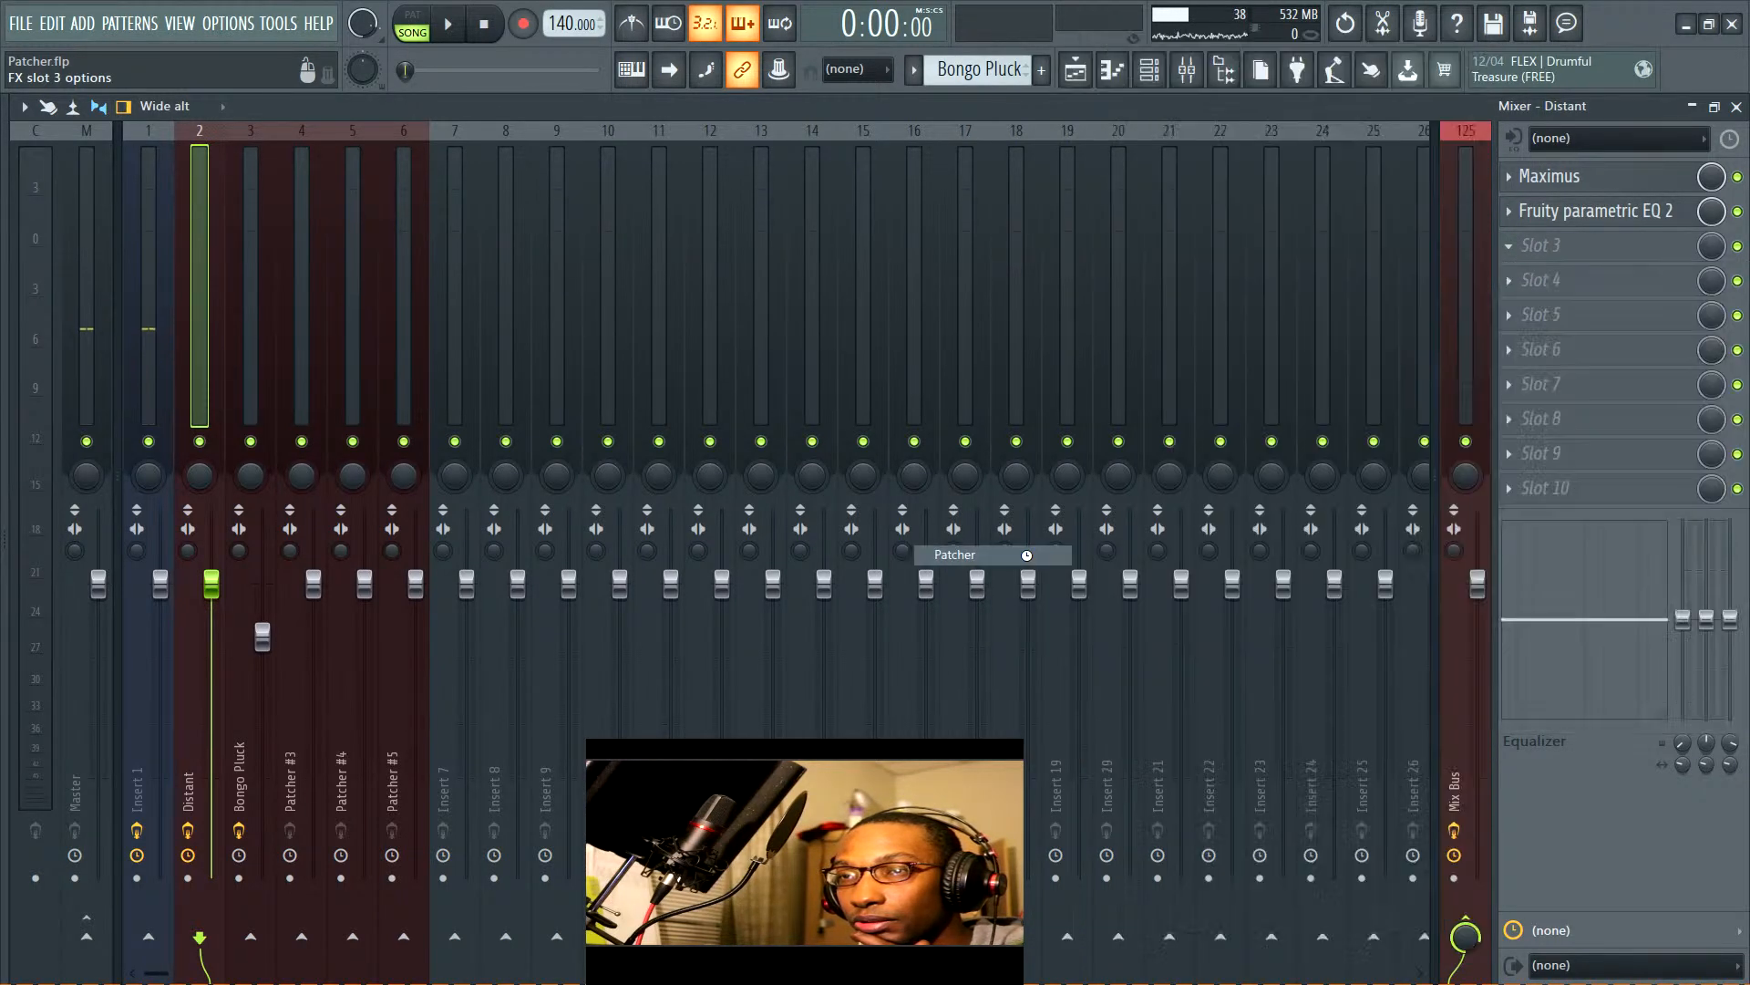
left_click(786, 368)
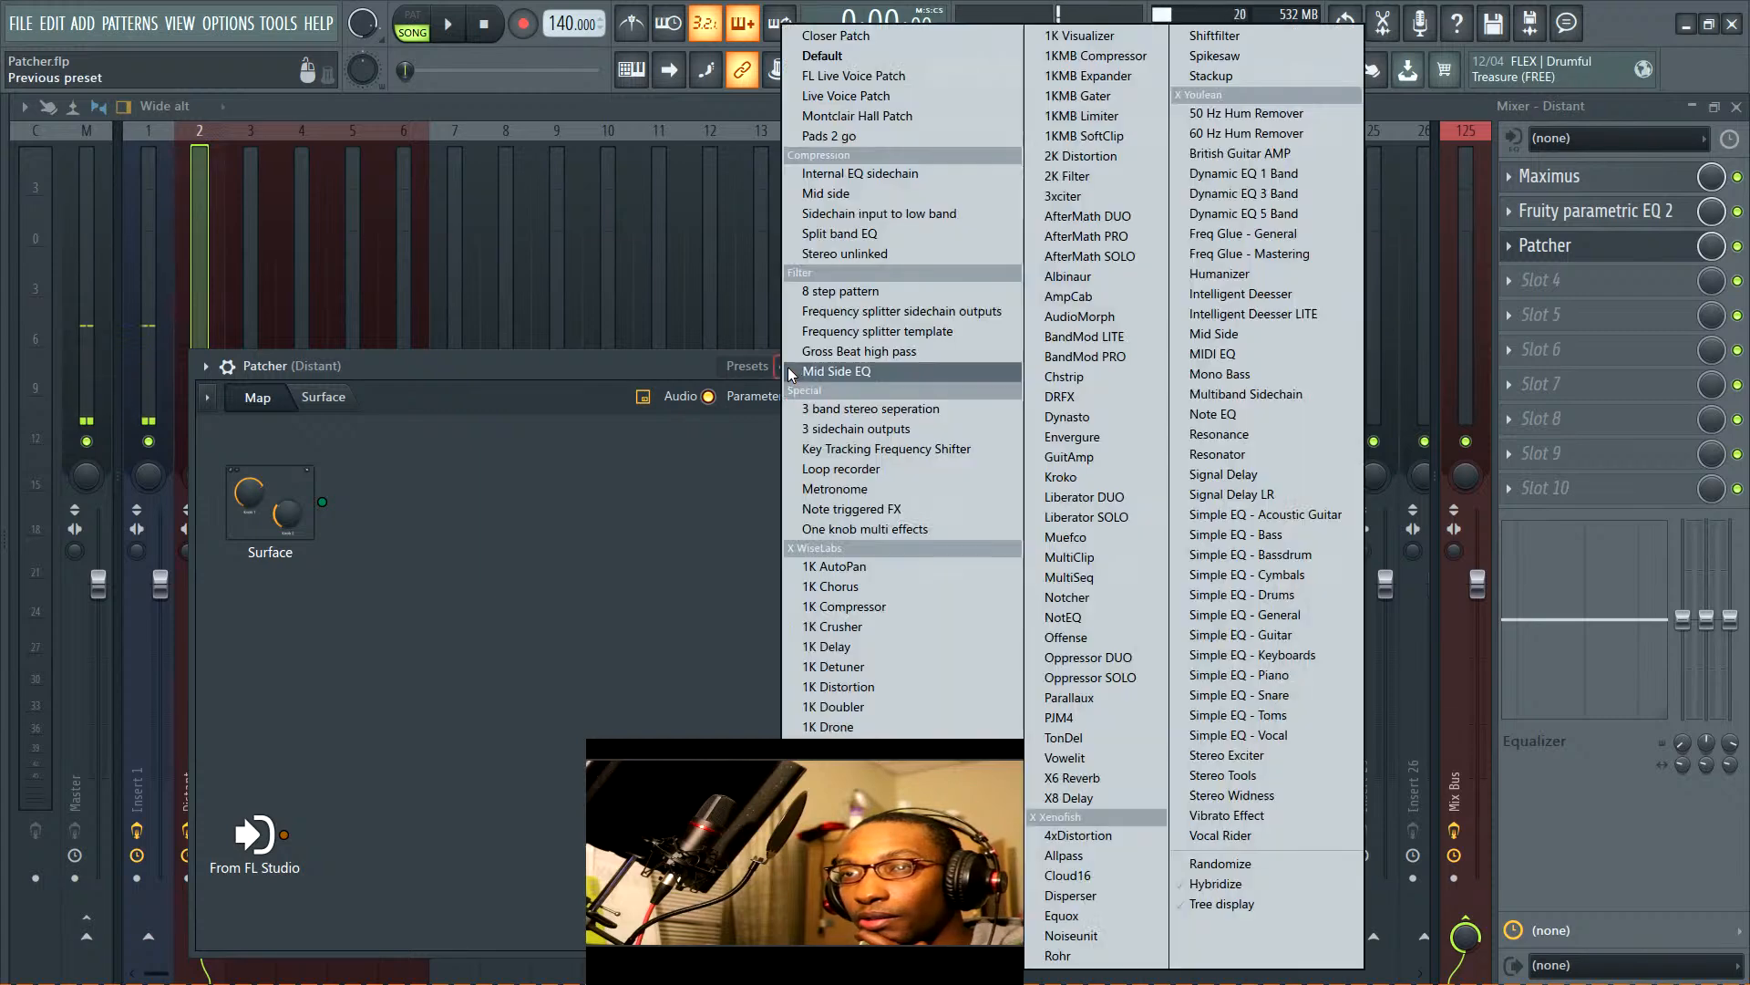
left_click(830, 370)
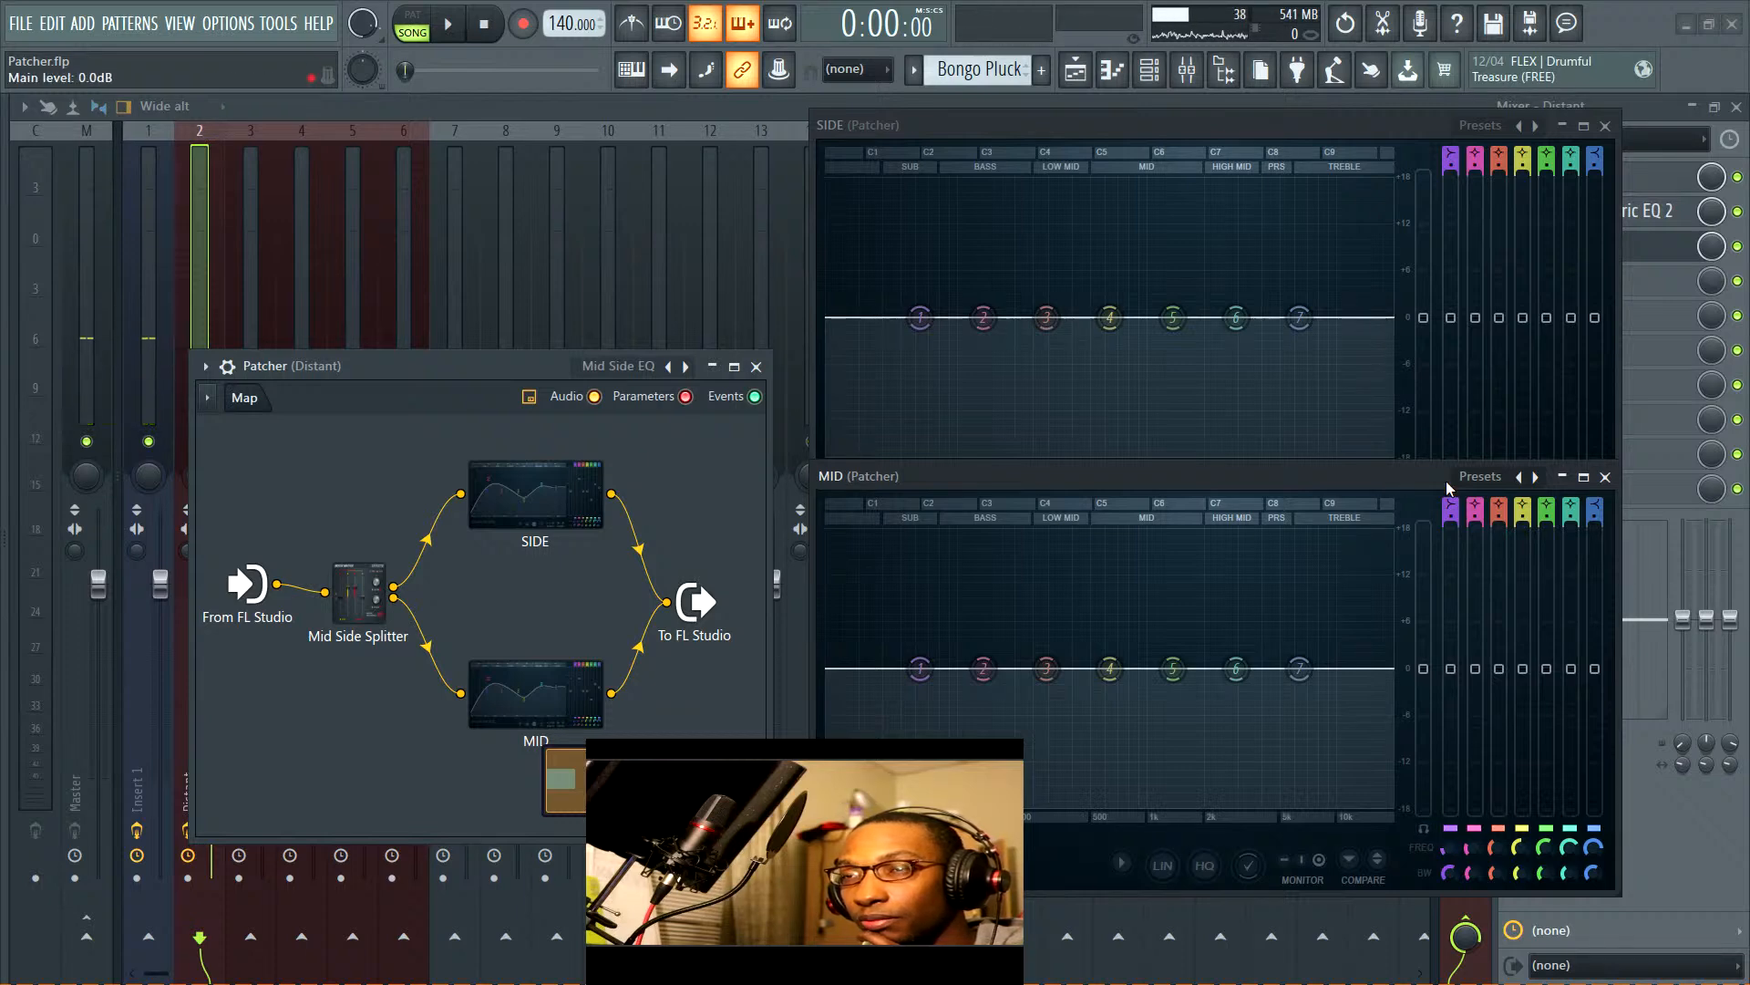
Arrange the MID EQ below the SIDE EQ and move the Distant Patcher clear of the first mixer tracks
left_click_drag(1389, 476, 1376, 543)
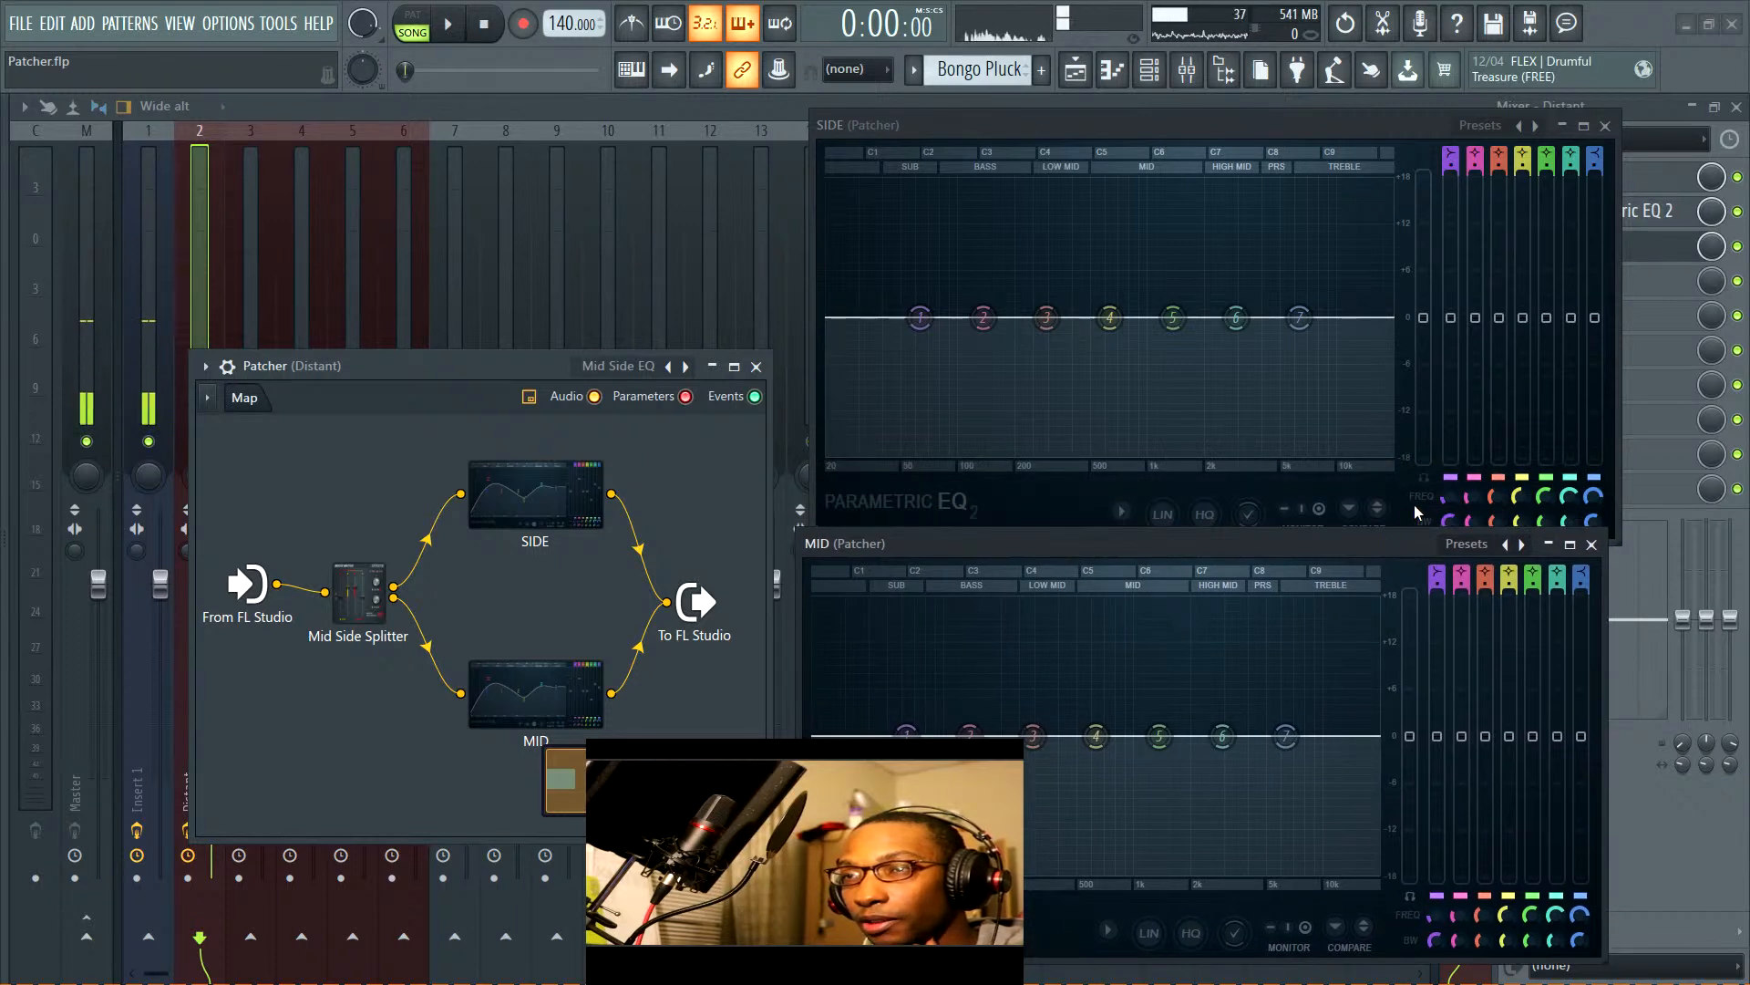
left_click(1434, 486)
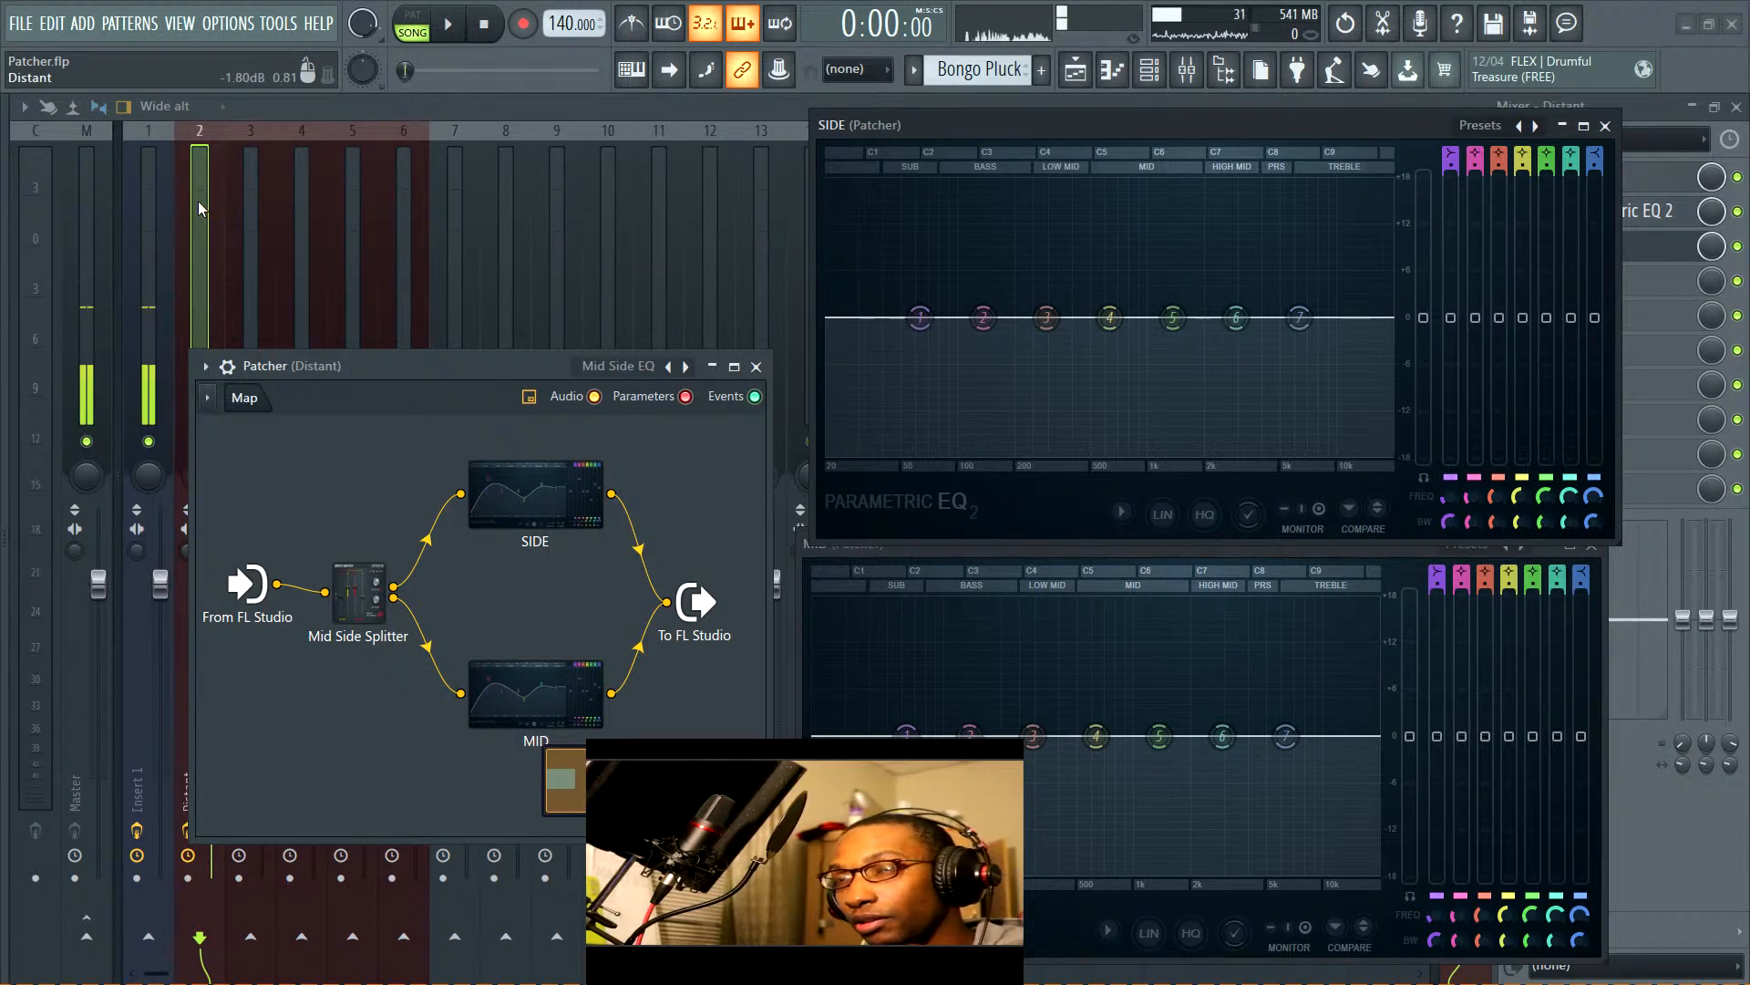
left_click_drag(297, 383, 432, 389)
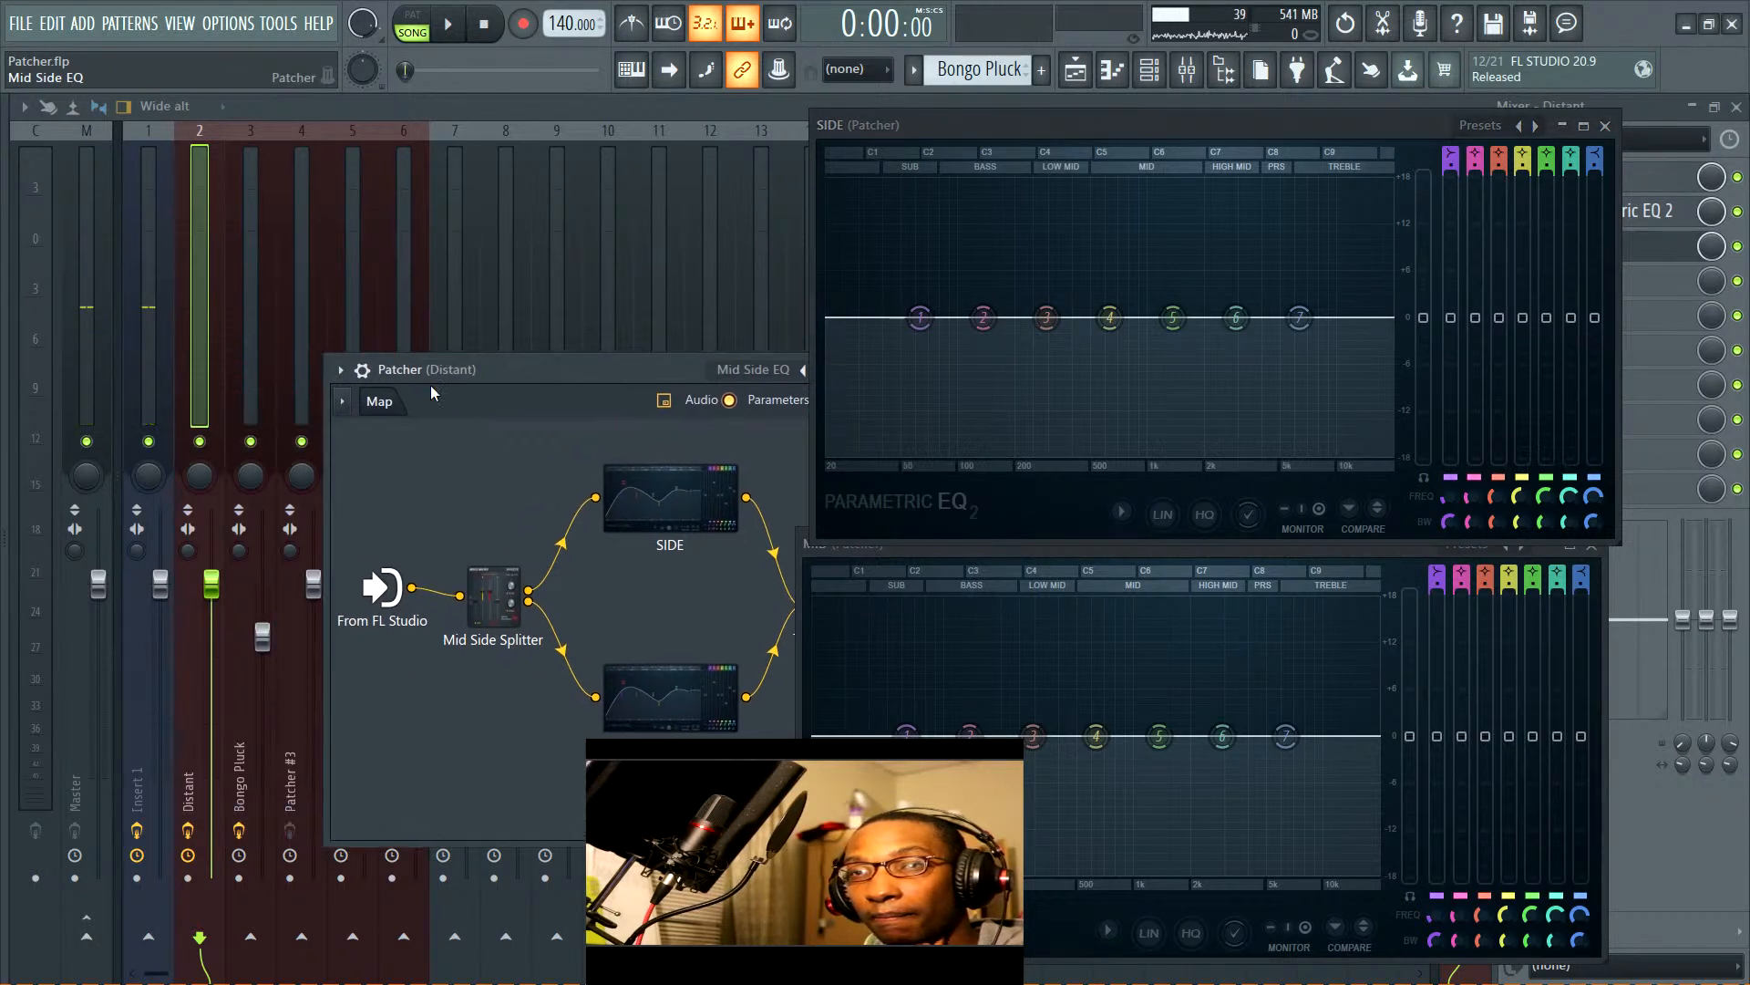
Mute Bongo Pluck and play Distant alone while checking the master's stereo separation, watching the SIDE and MID spectrums
left_click(252, 443)
key("space")
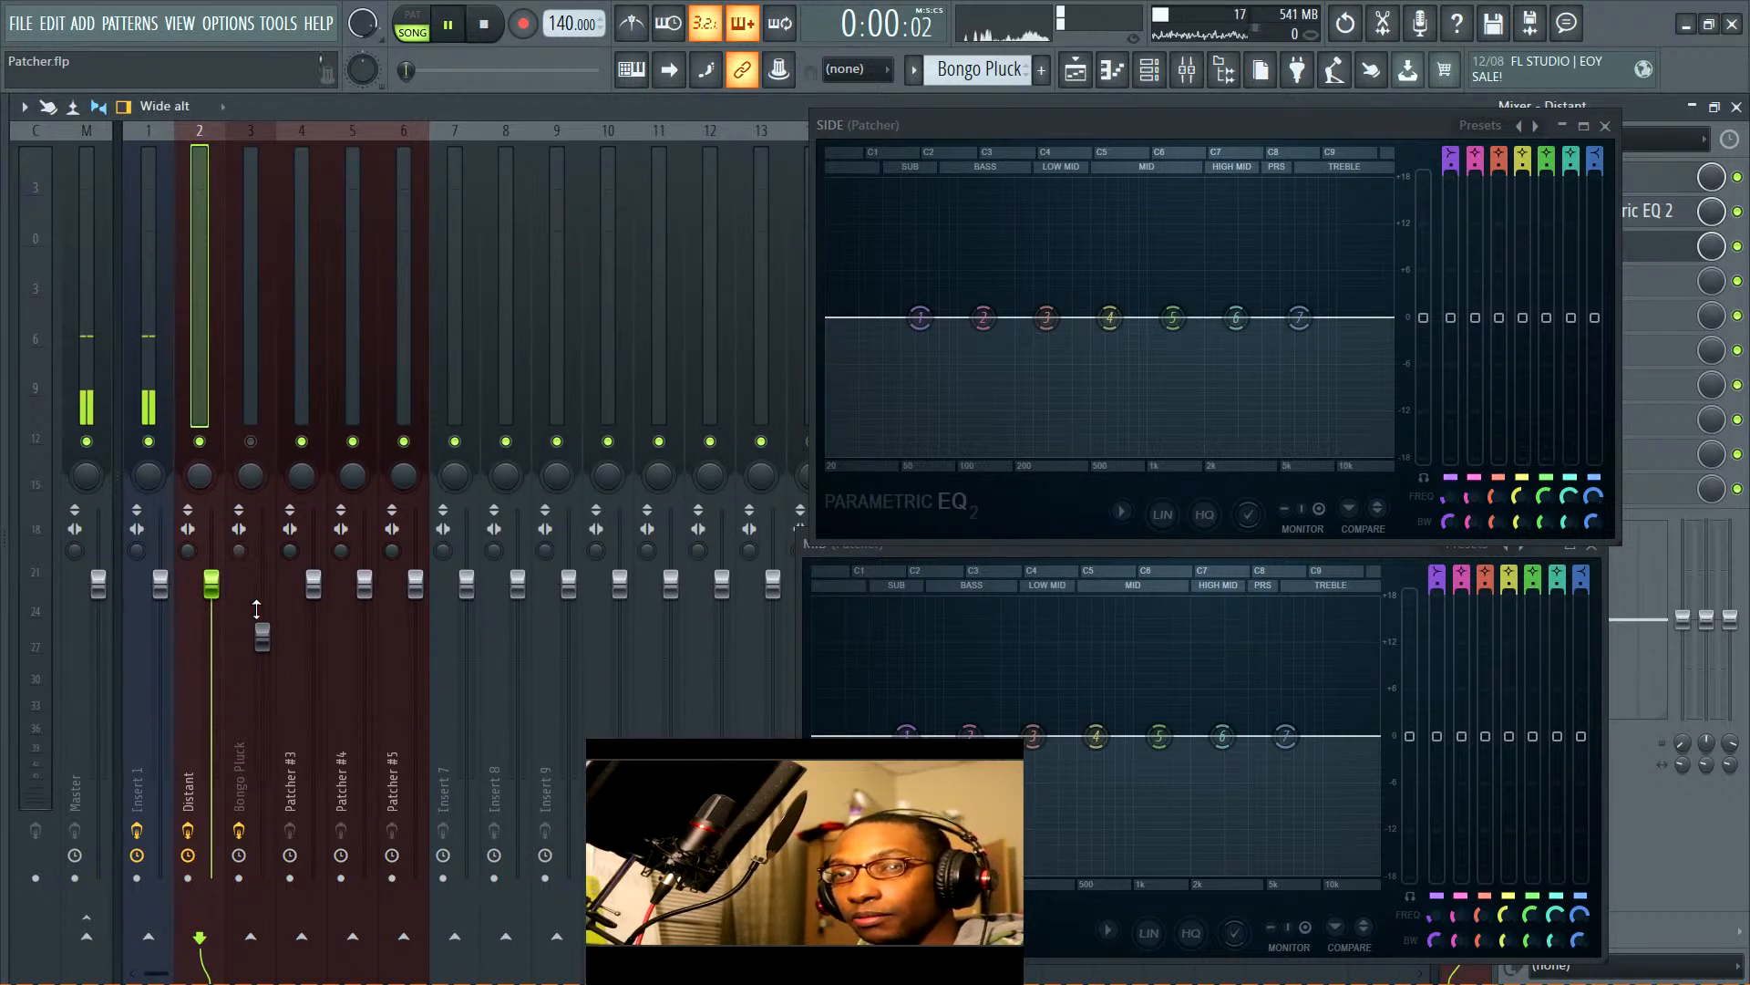
left_click_drag(77, 548, 77, 553)
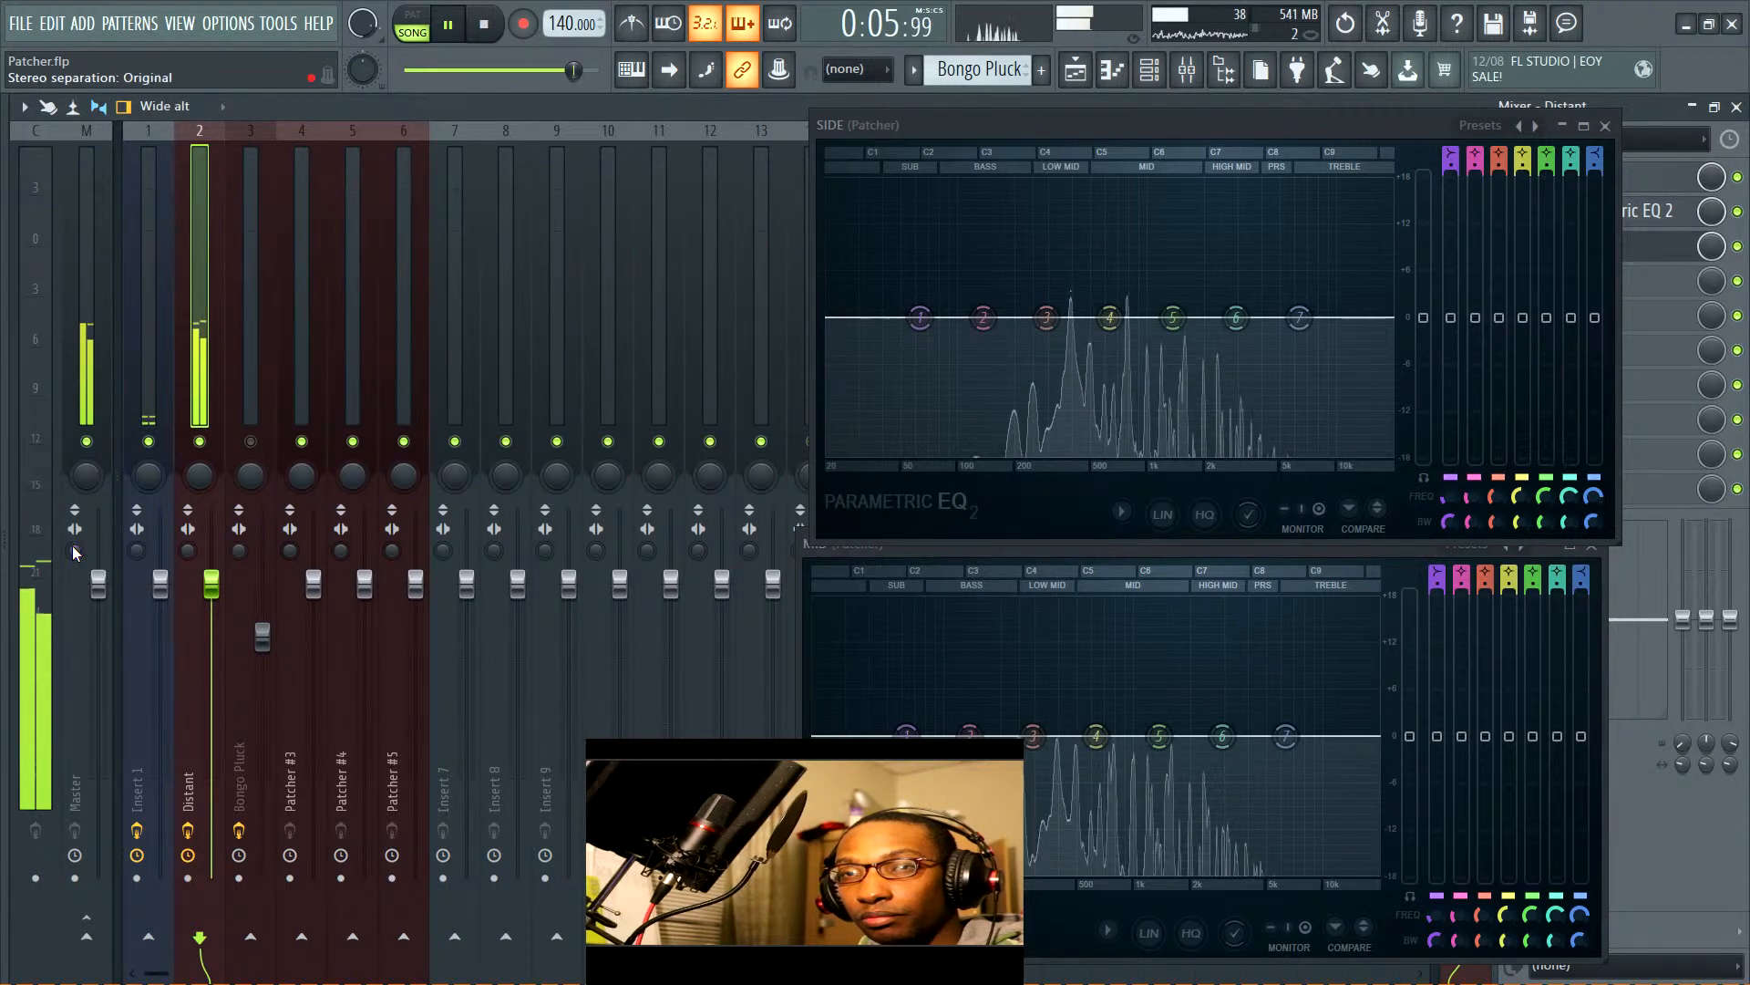
key("space")
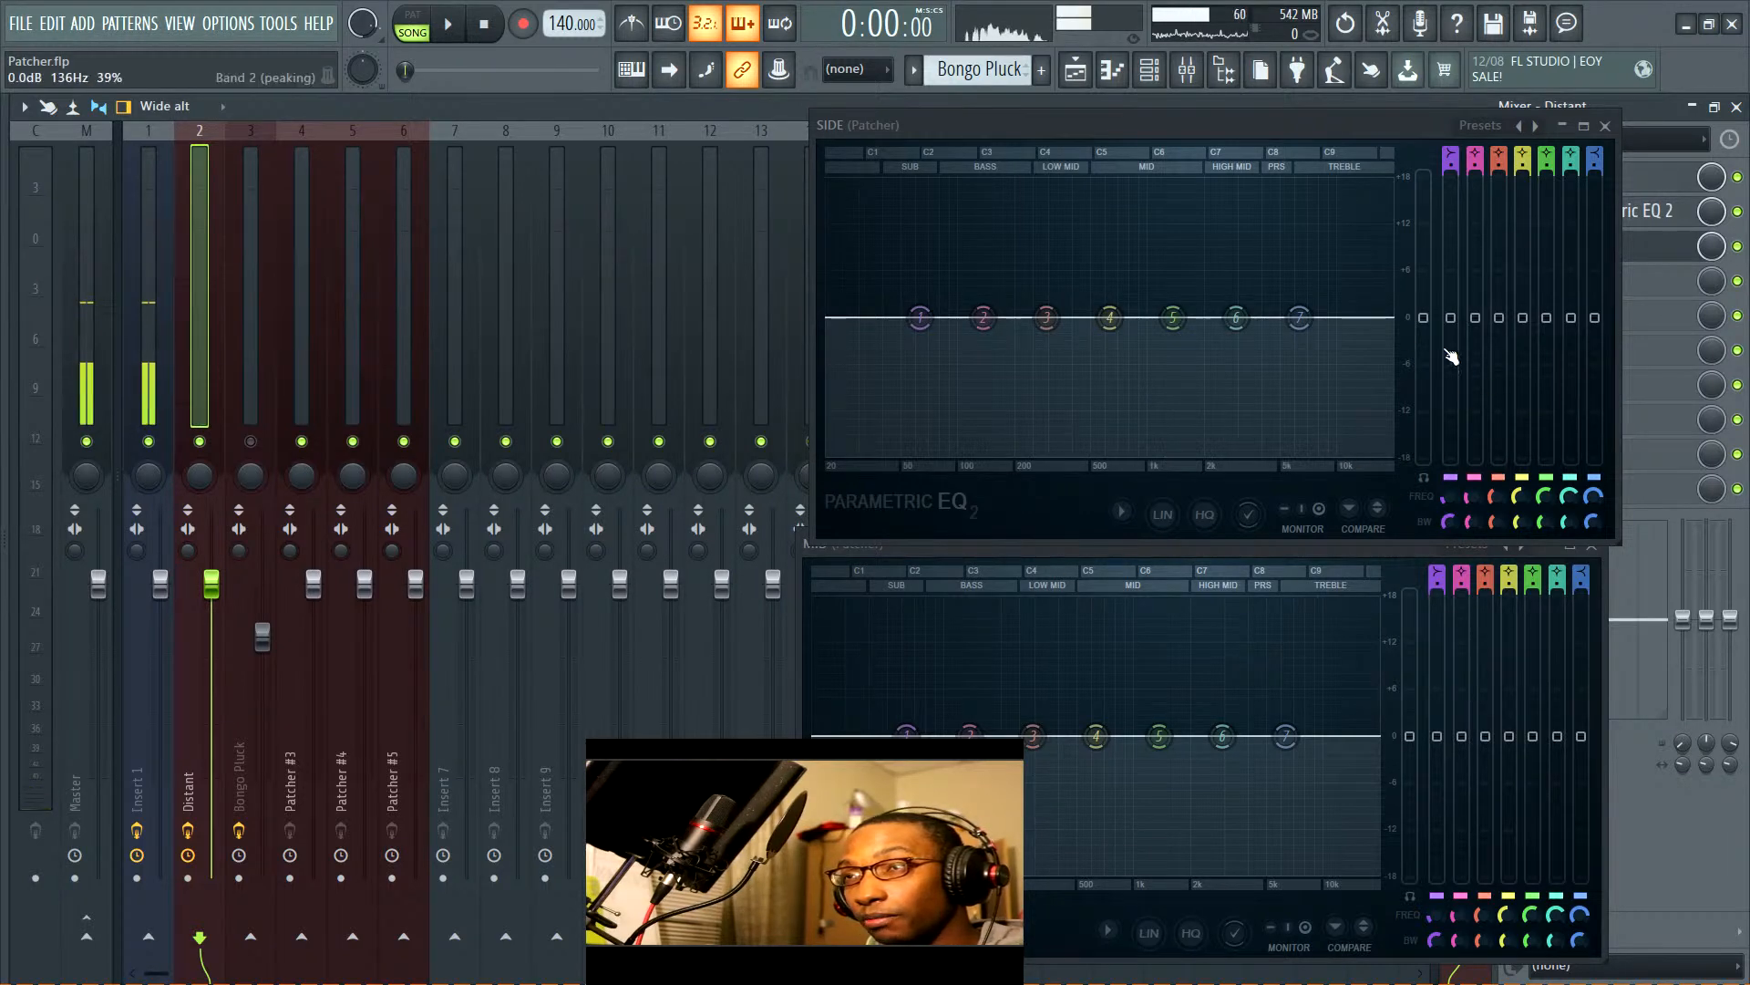
Close the mixer and spread out the SIDE EQ and the Distant Patcher map so both are fully visible
left_click(1737, 106)
left_click_drag(1150, 126, 1266, 129)
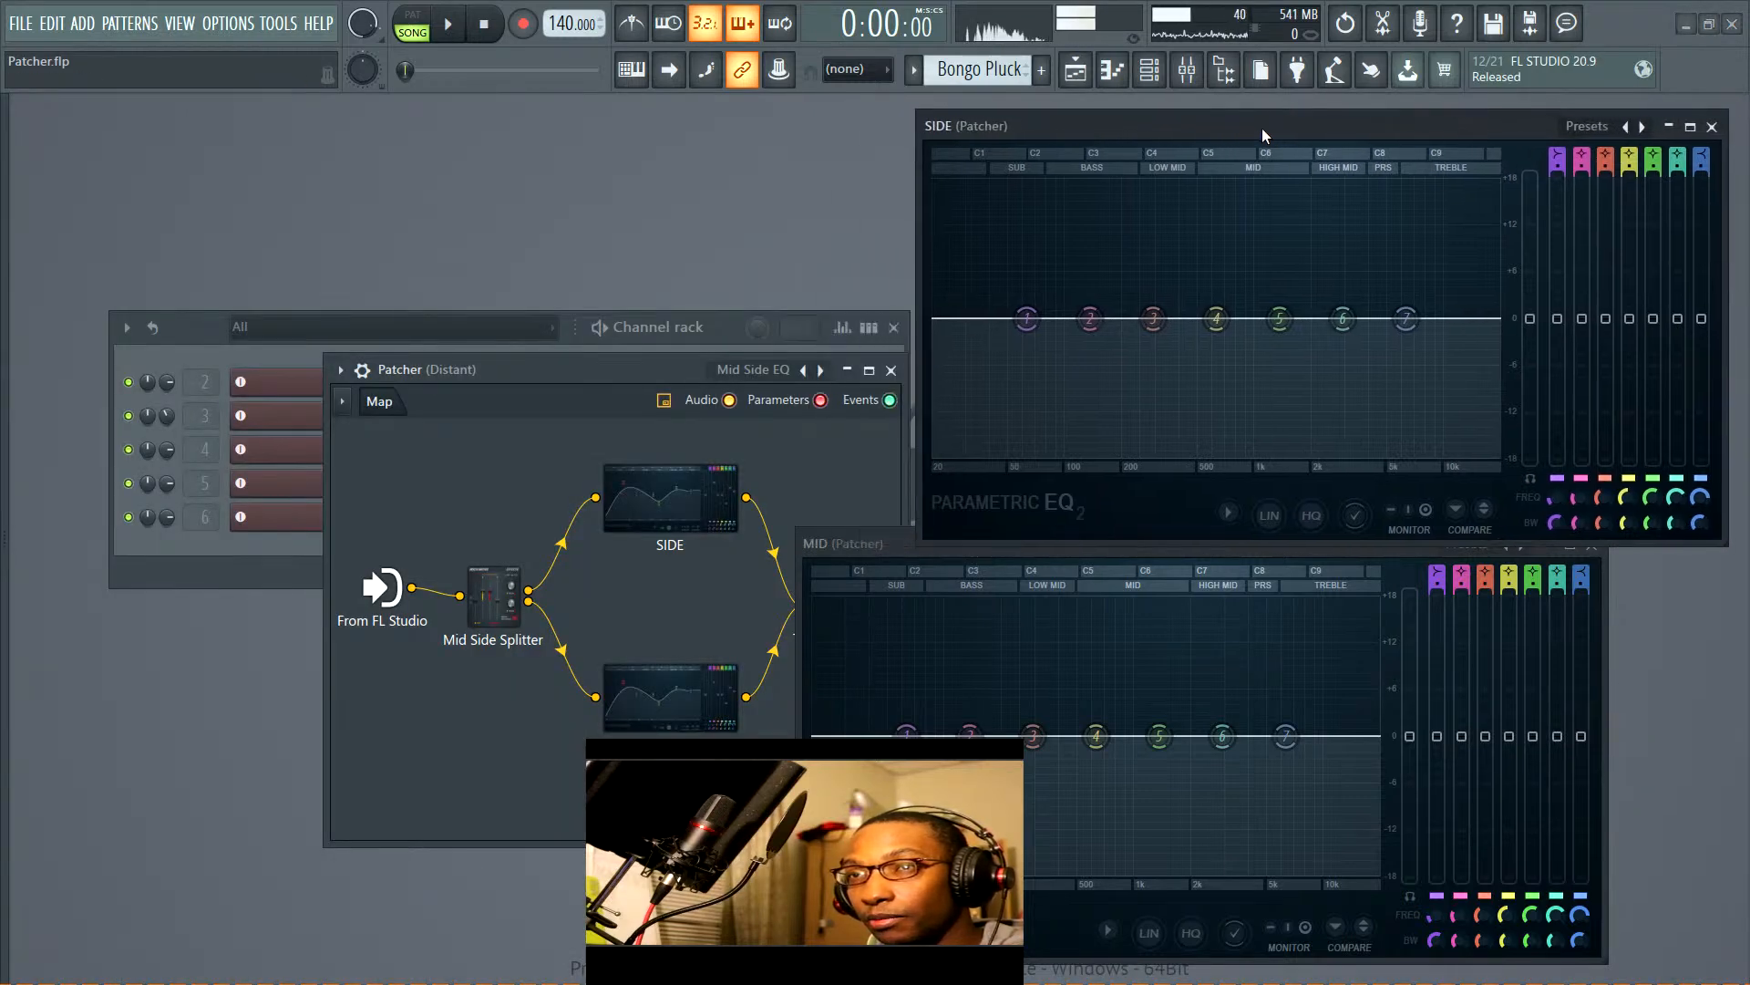
left_click_drag(503, 381, 316, 296)
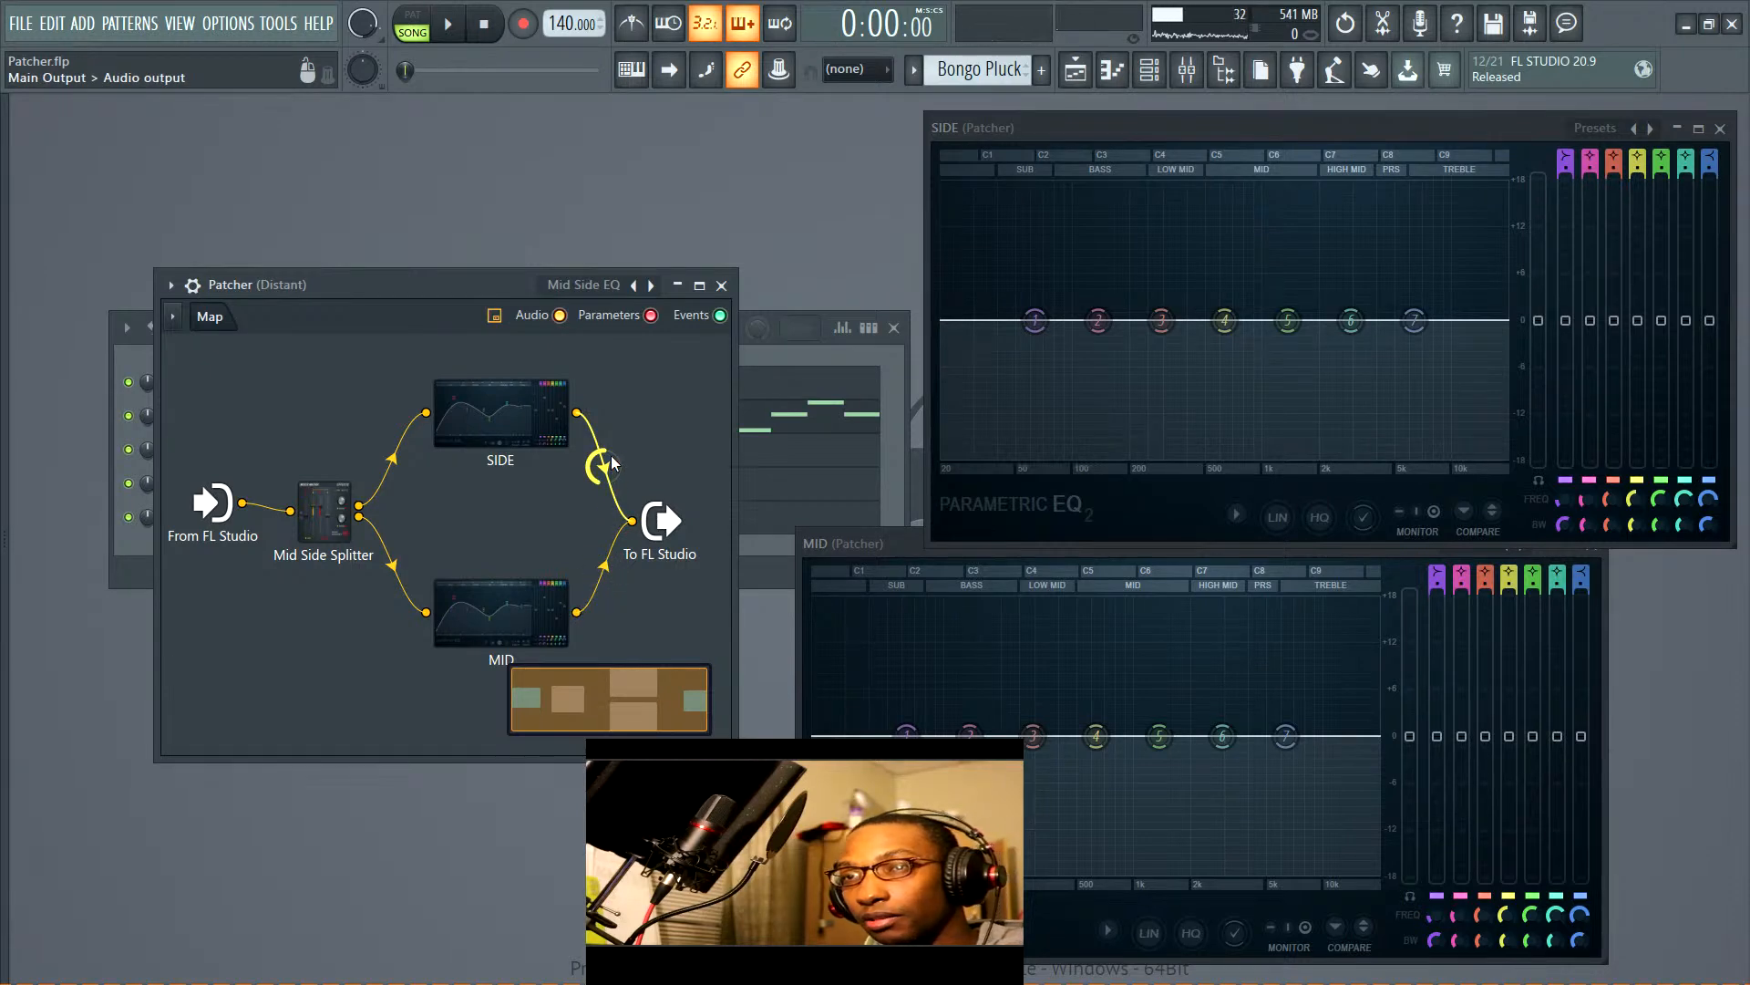
Lower the level of the link from the SIDE EQ to the Patcher output and audition Distant
left_click_drag(611, 463, 607, 483)
key("space")
key("space")
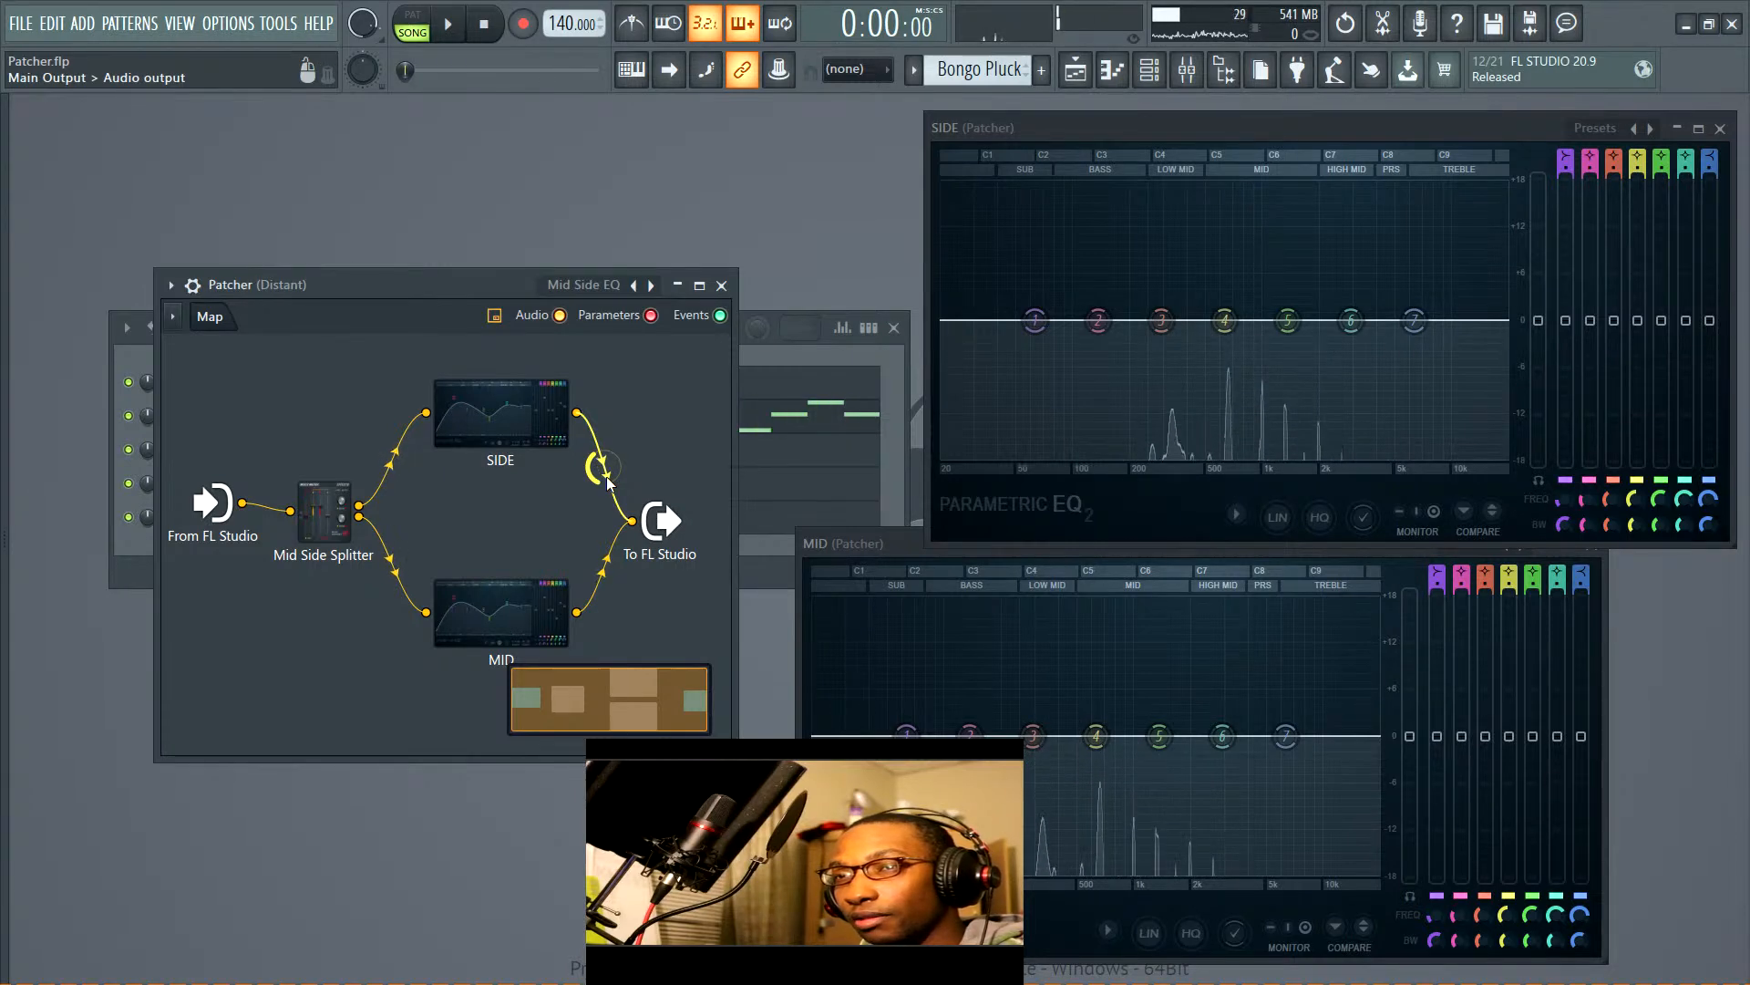
left_click_drag(605, 467, 604, 485)
key("space")
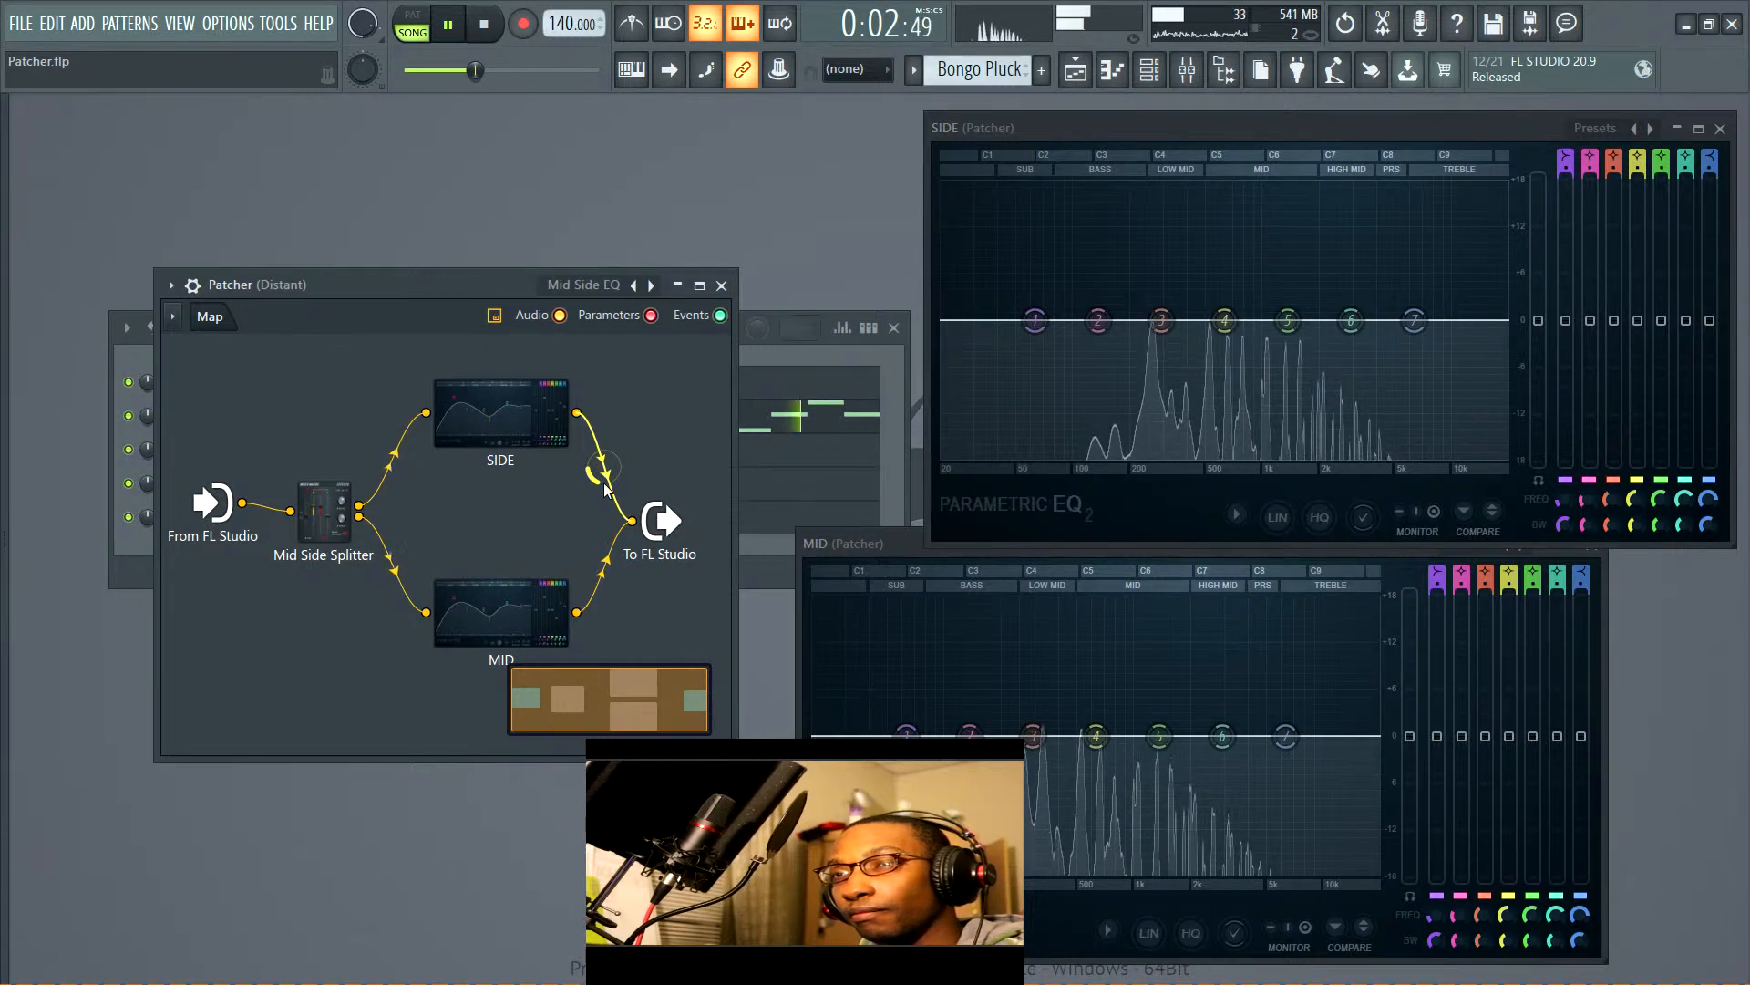
key("space")
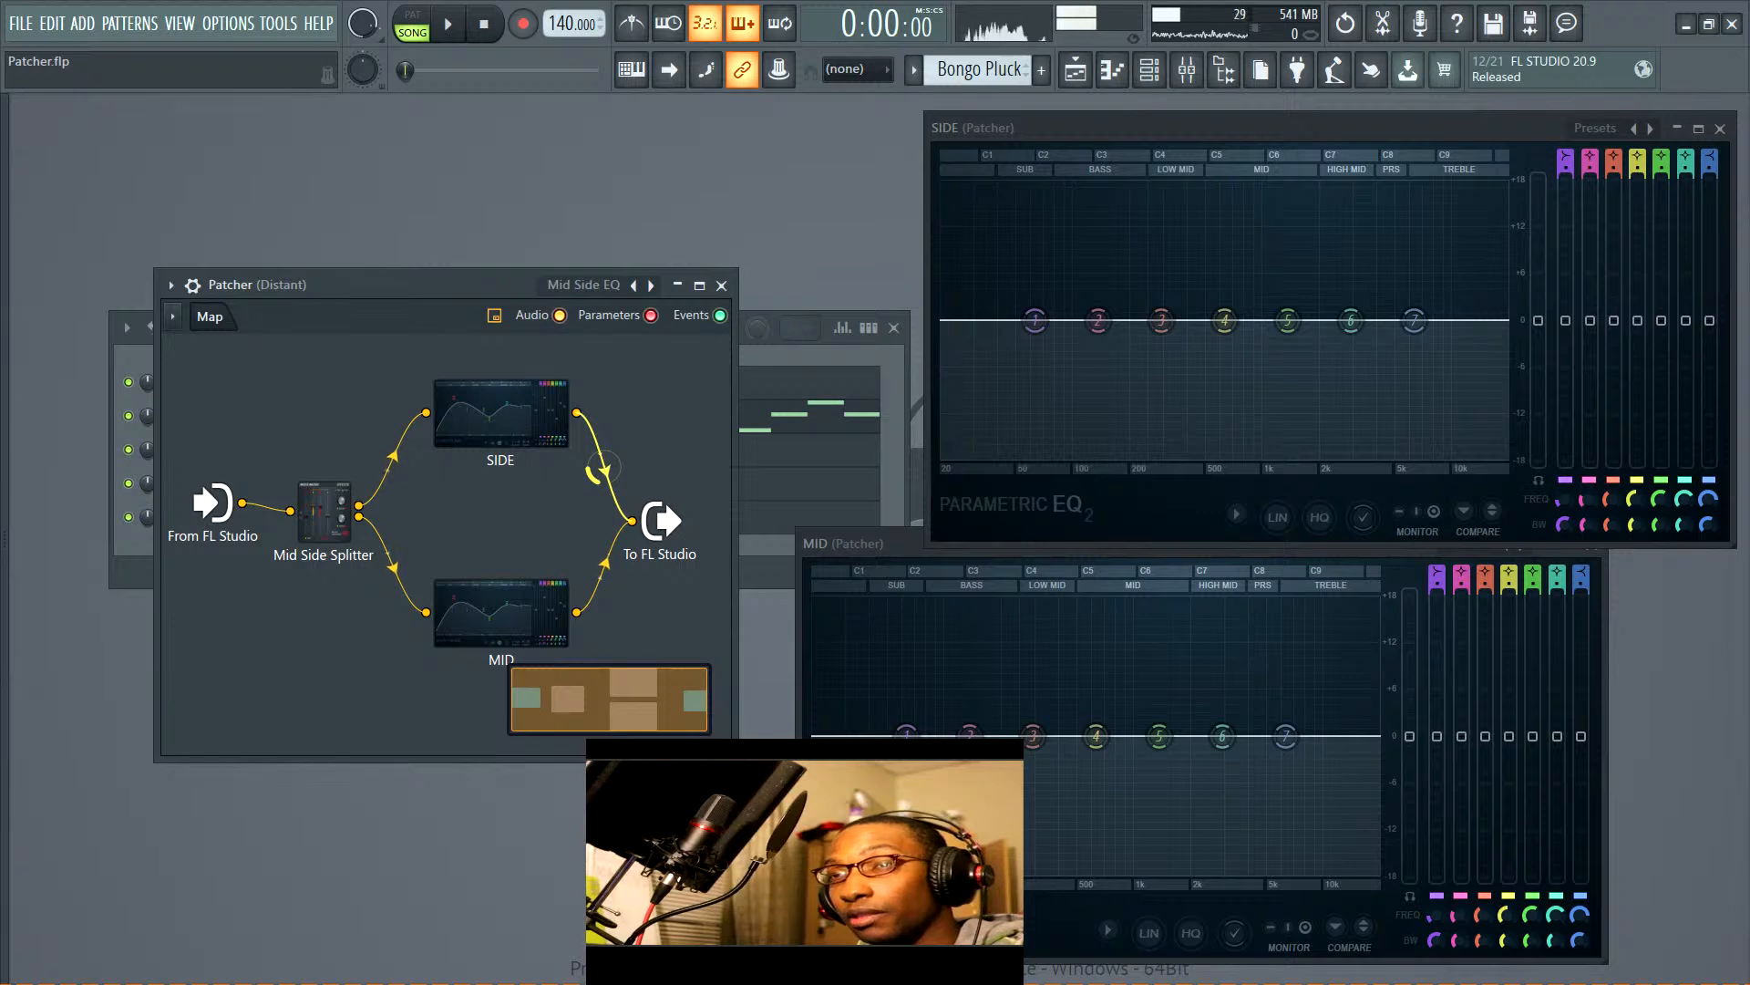
key("space")
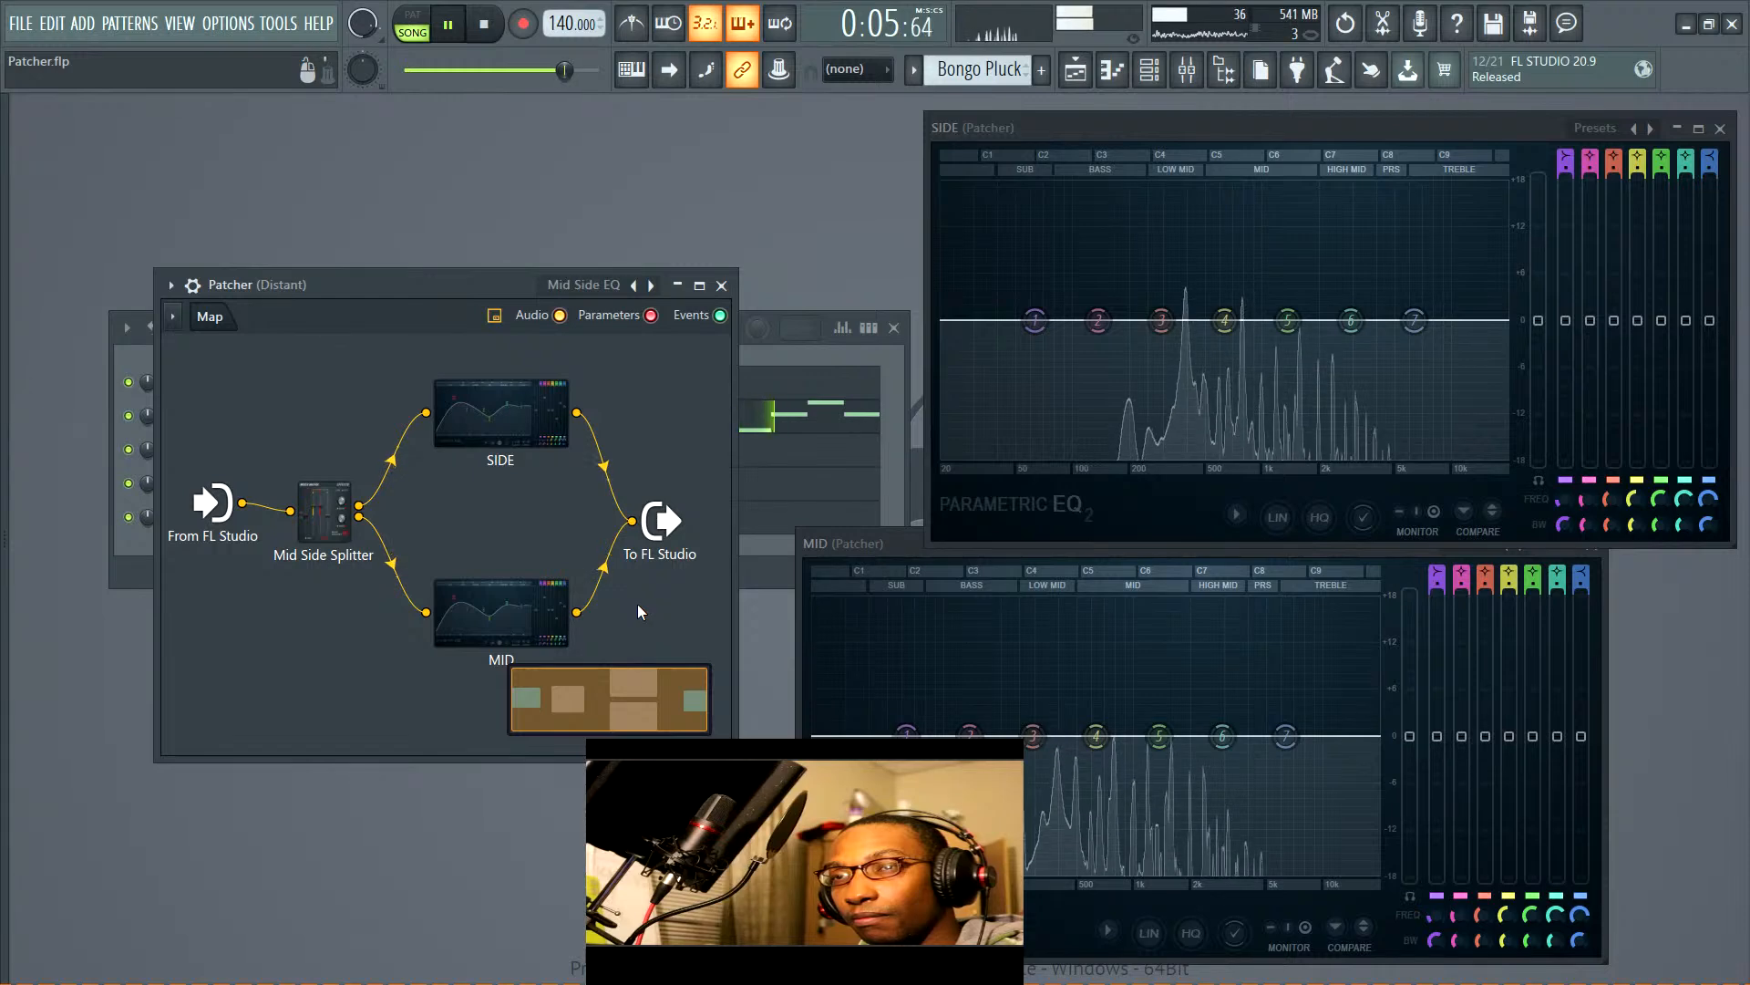
key("space")
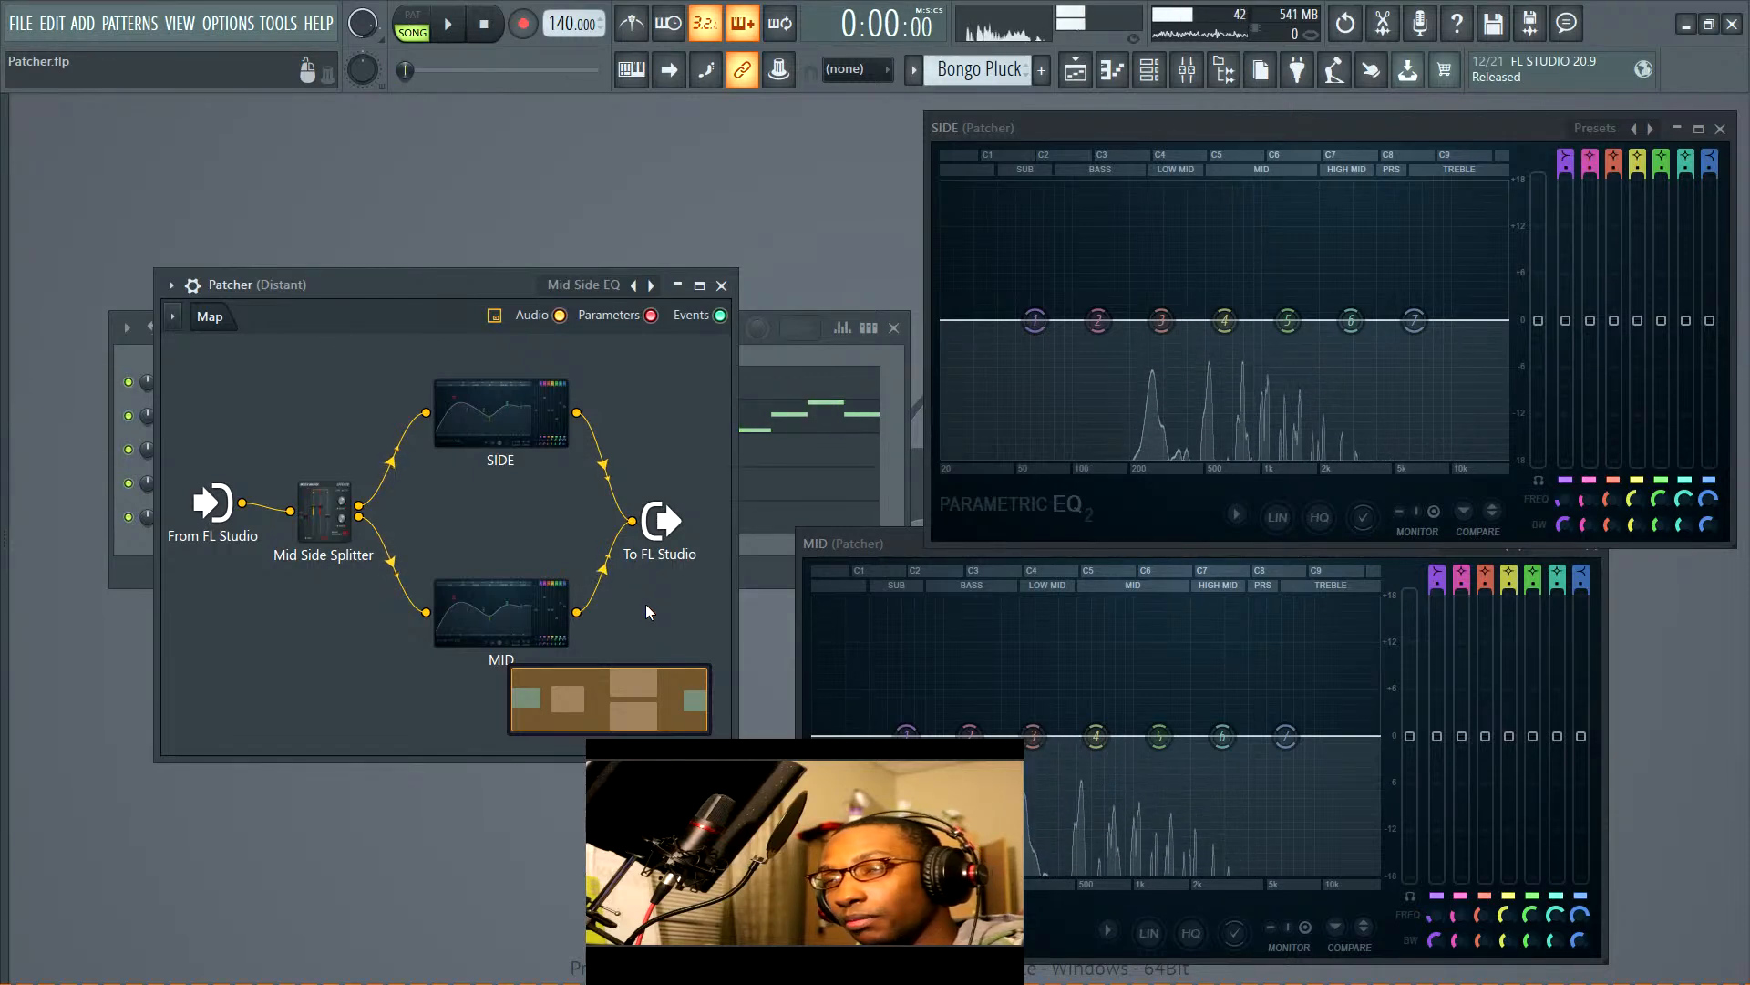
Play Distant with the master's stereo separation control turned up, compare the mid and side spectrums, and stop playback
left_click(1187, 71)
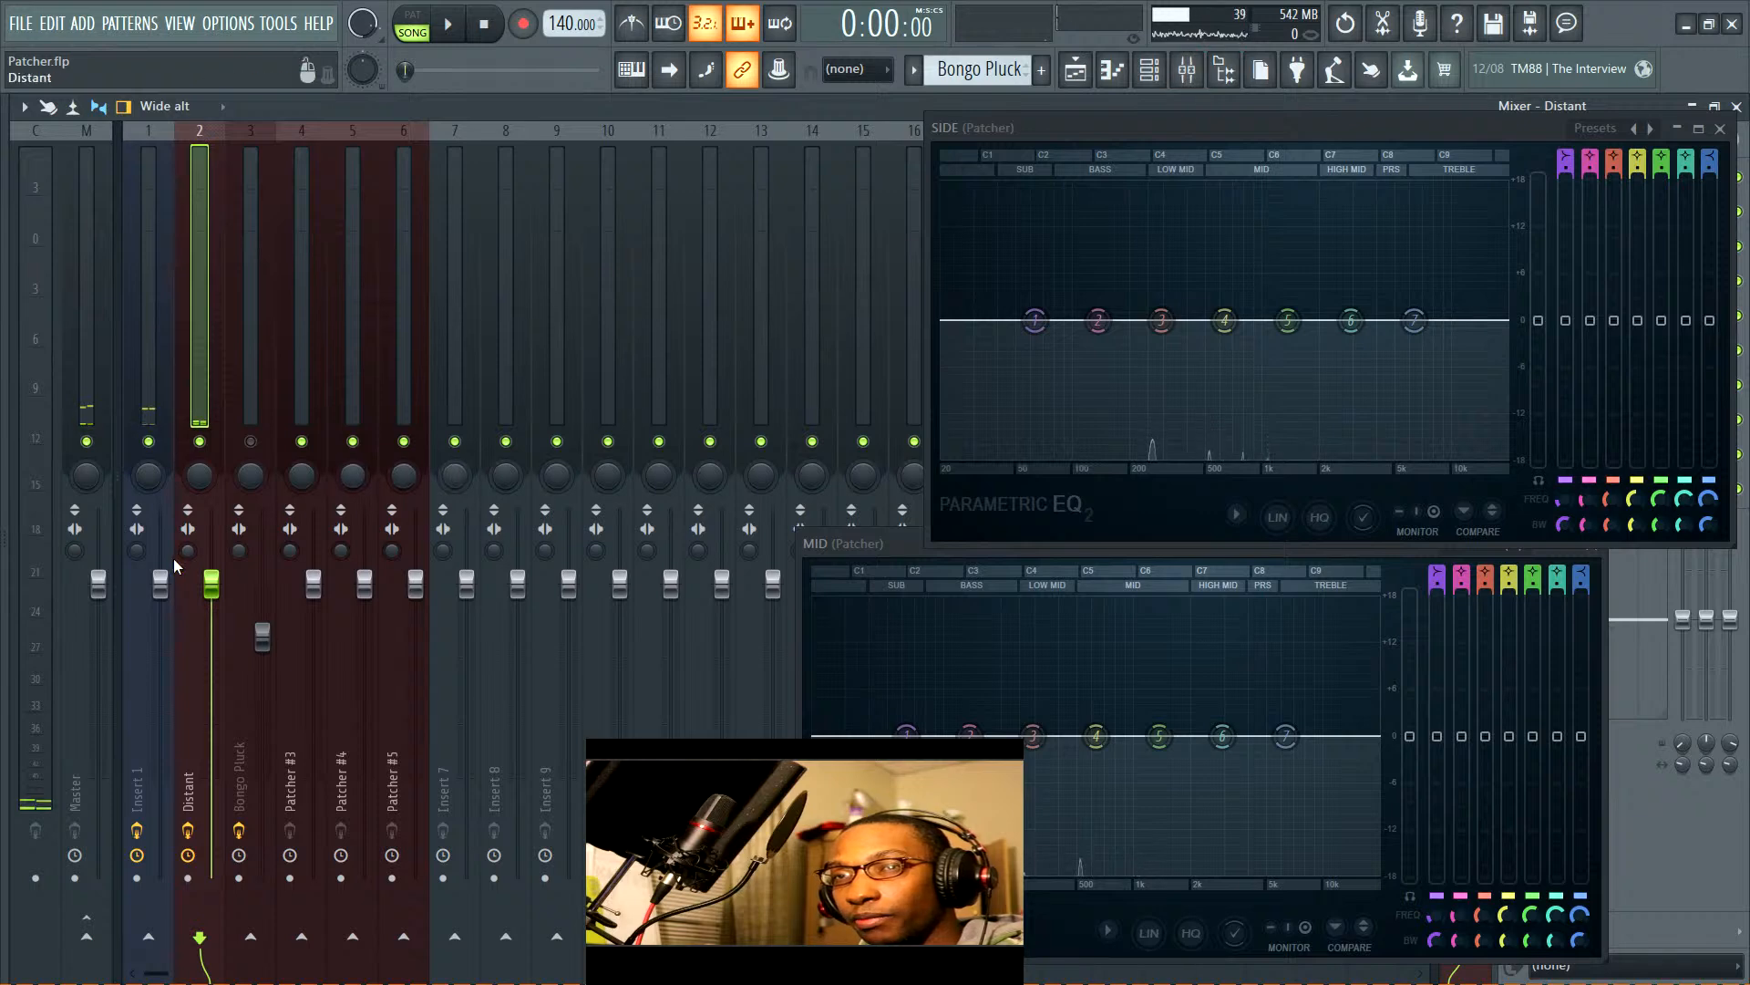
key("space")
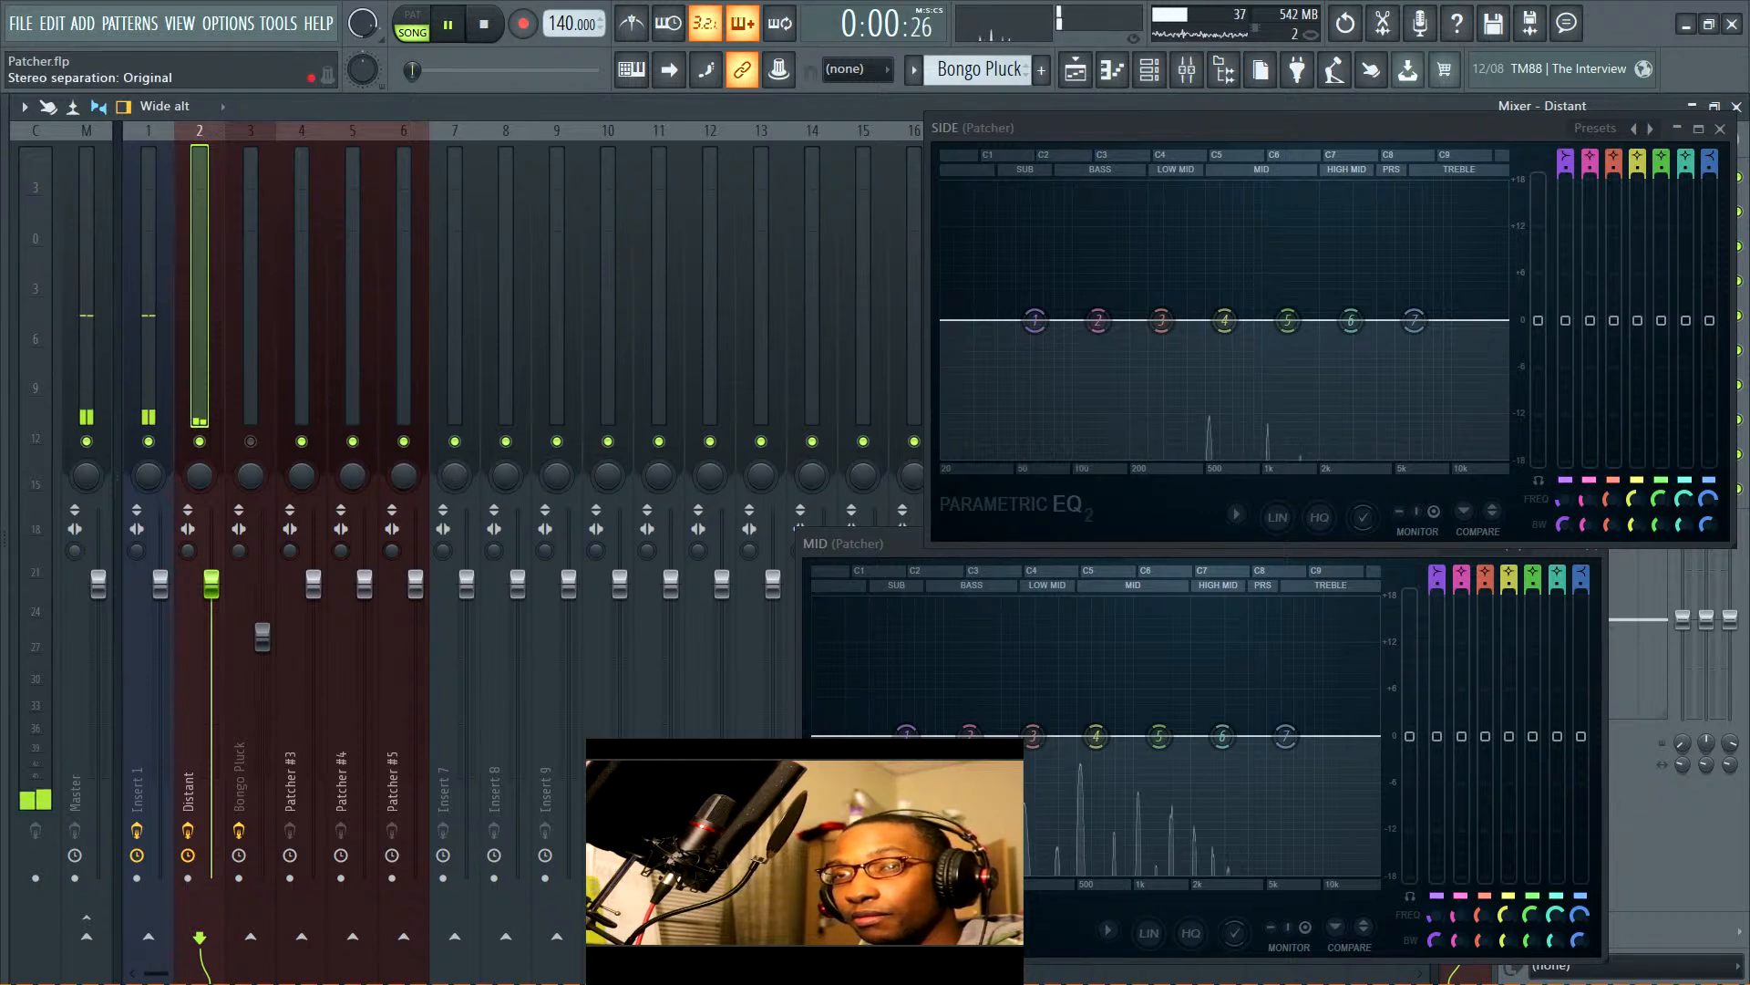
left_click_drag(79, 547, 79, 511)
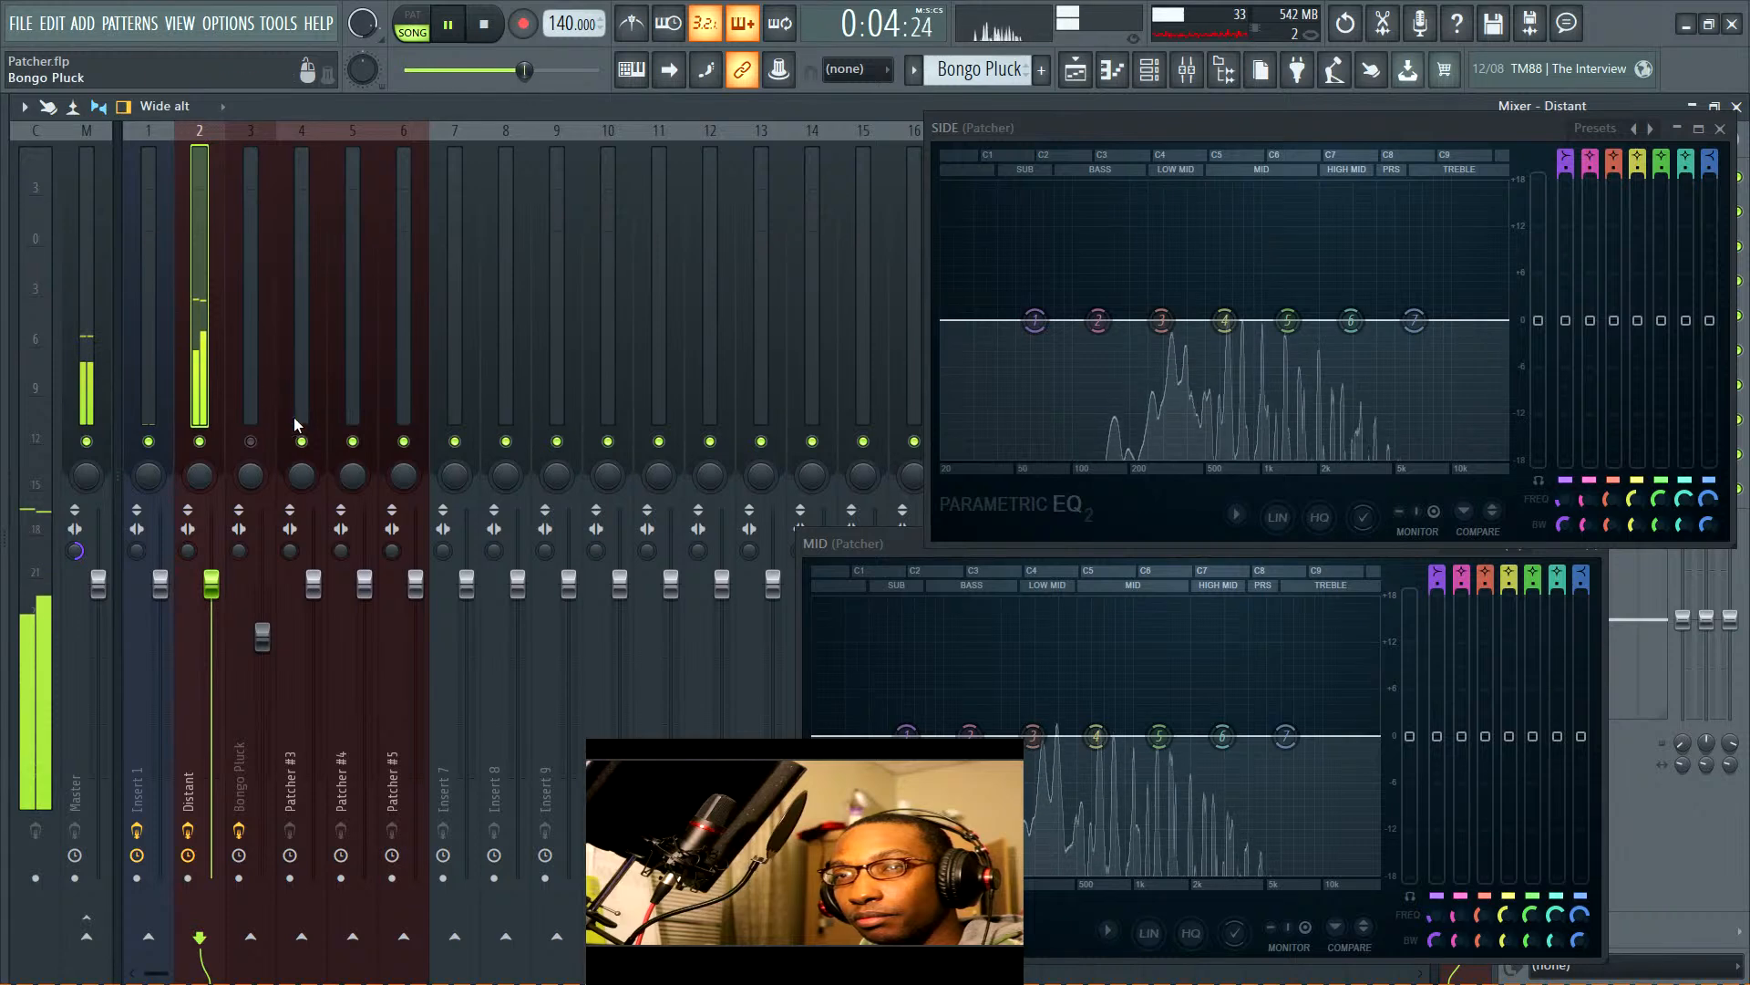
left_click(1738, 107)
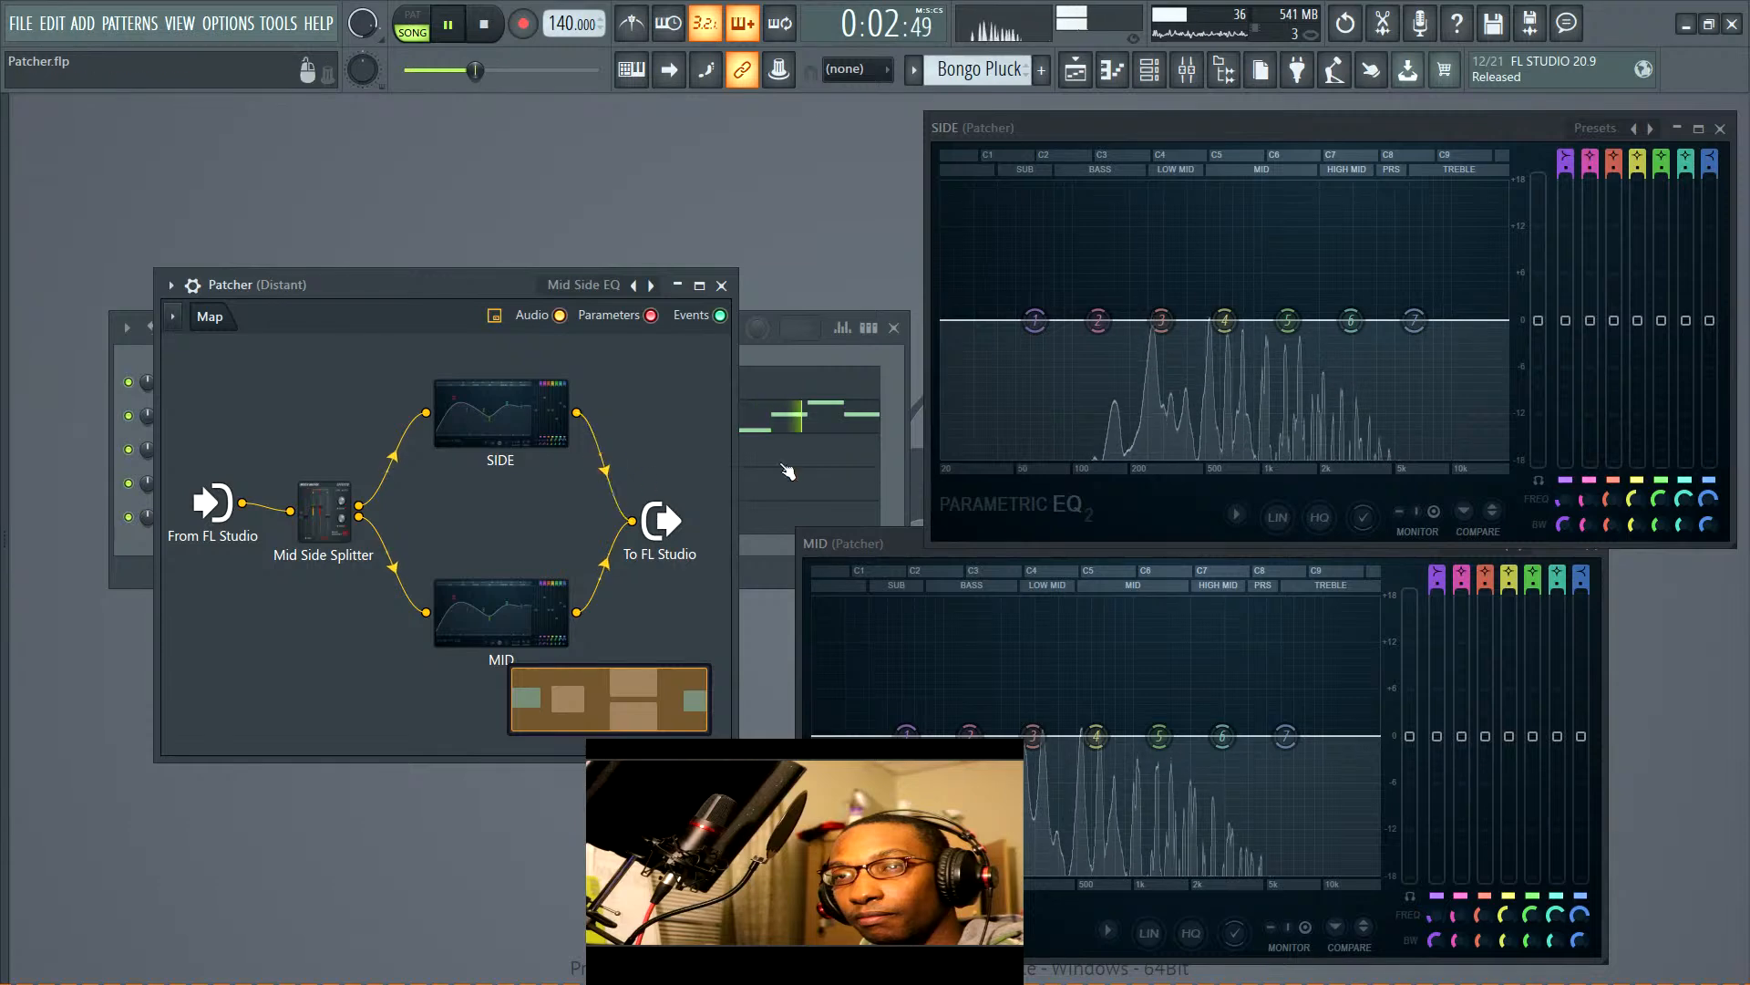
left_click(1186, 70)
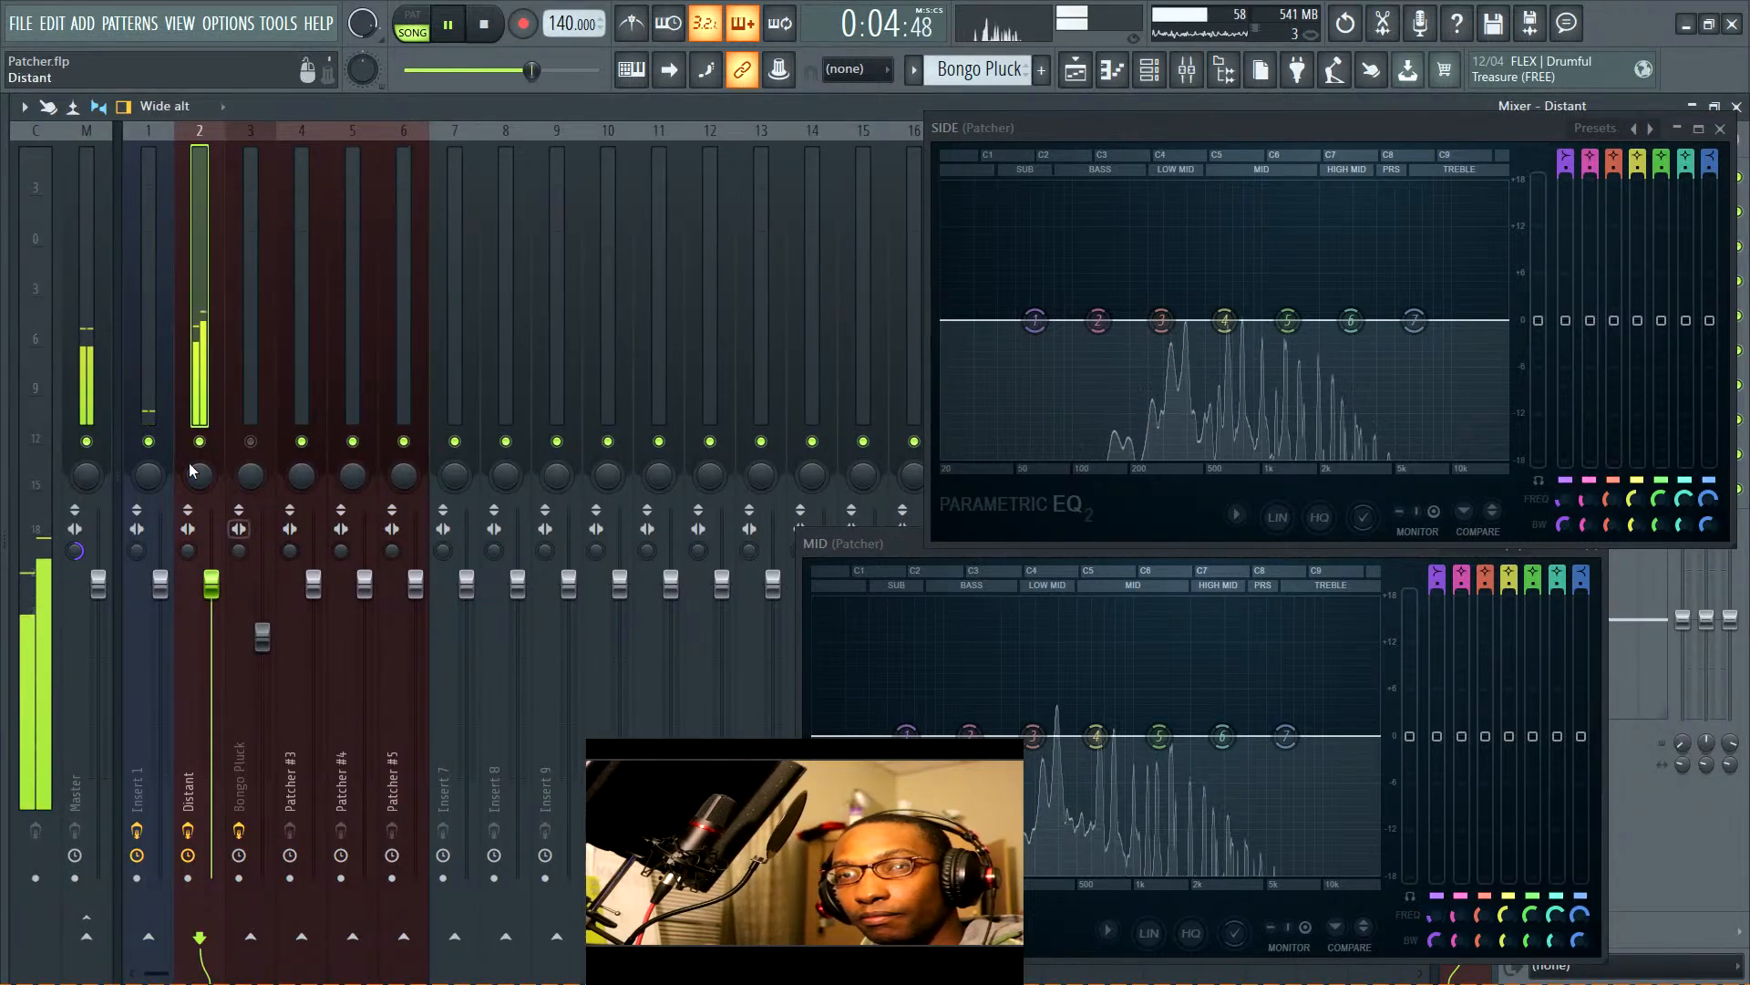
key("space")
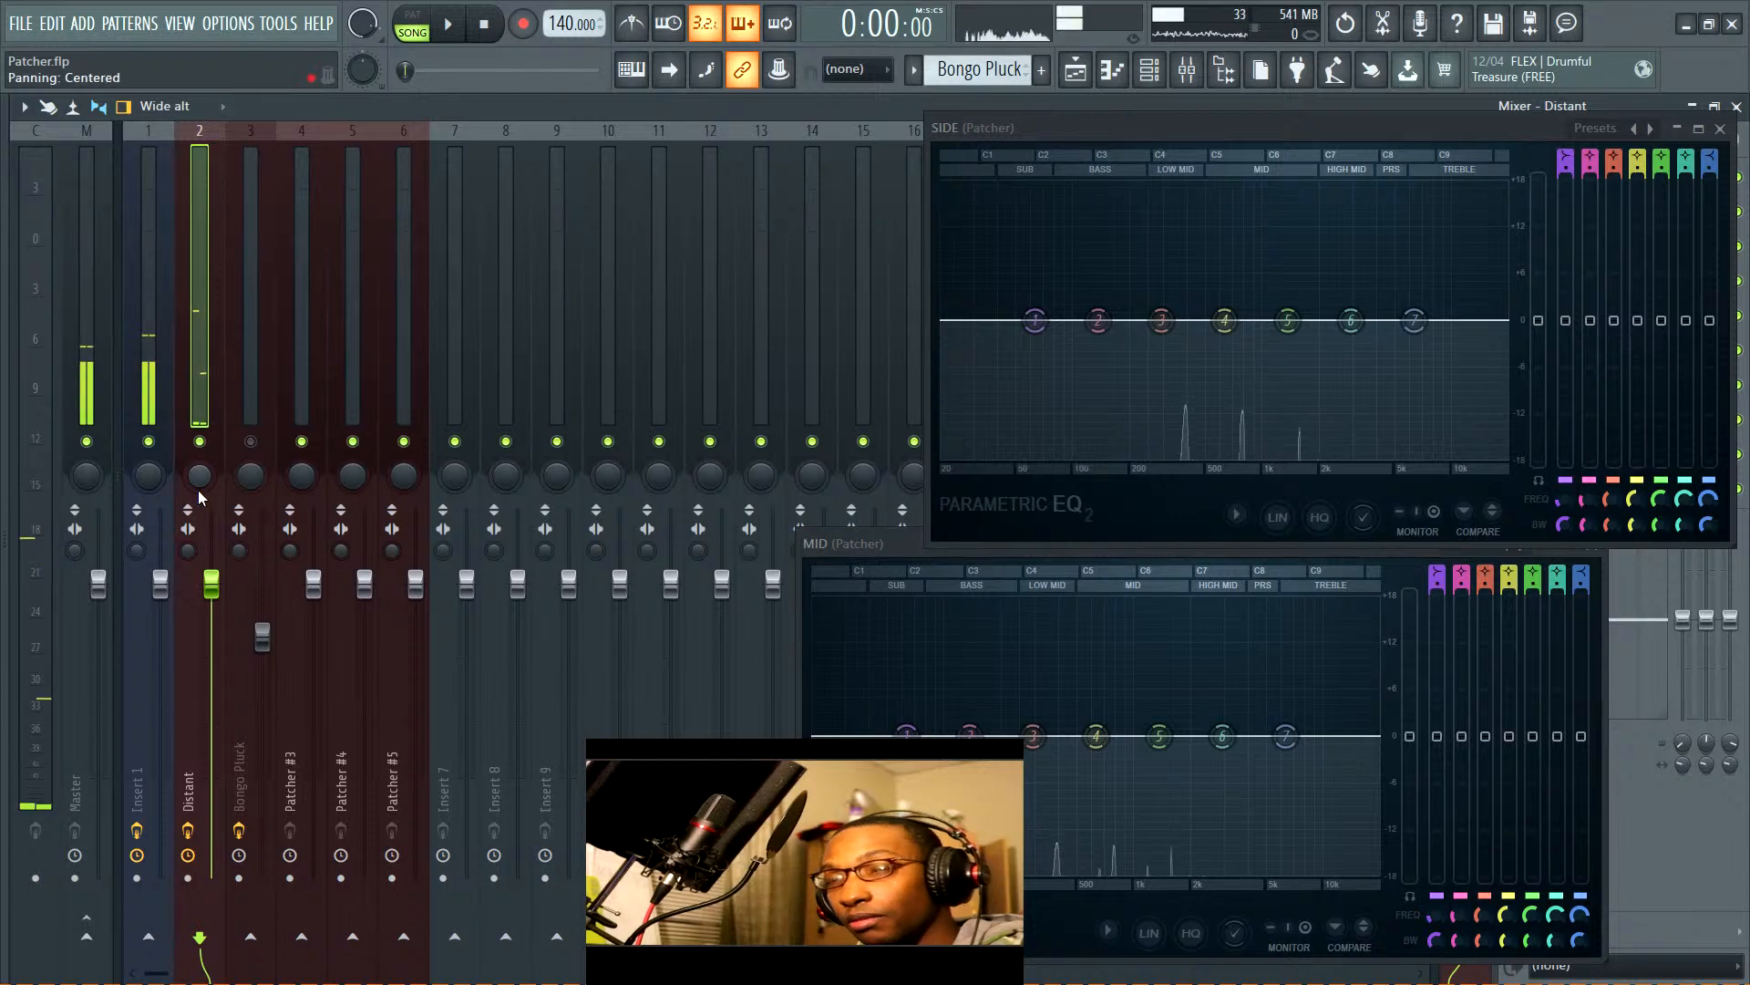
Unmute and select Bongo Pluck, play both parts with the master's stereo separation turned up, and move the SIDE EQ off the effect slots
left_click(251, 441)
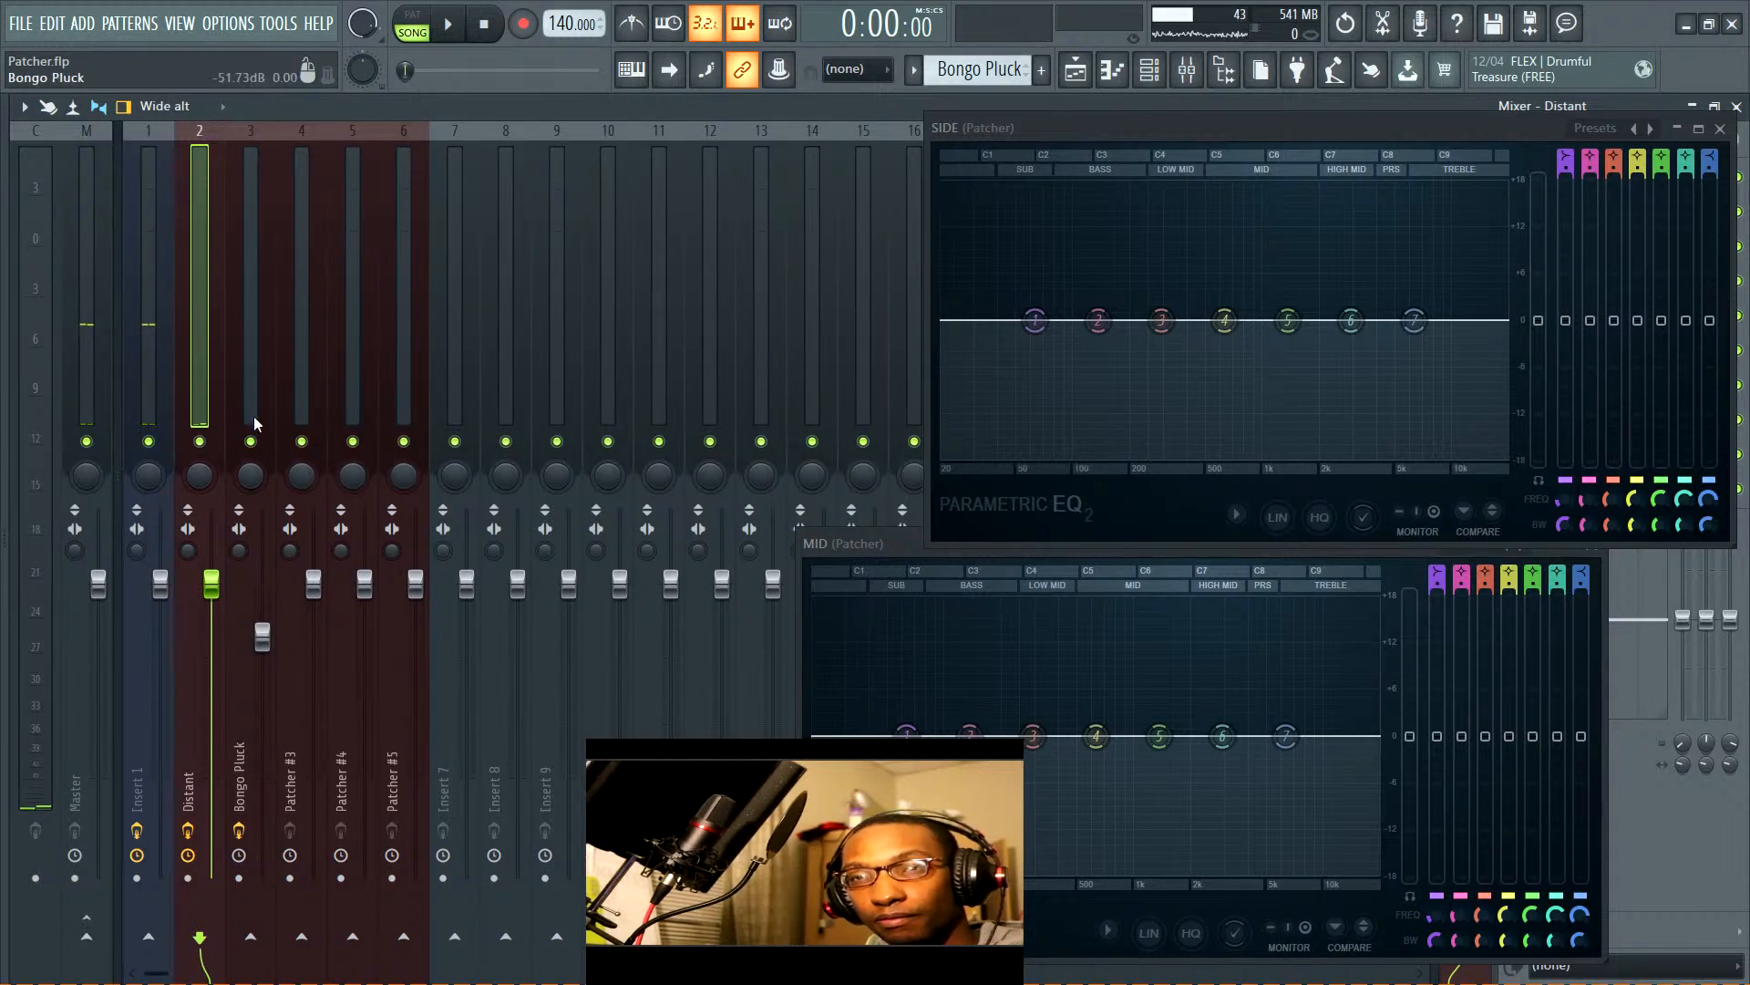
left_click(259, 387)
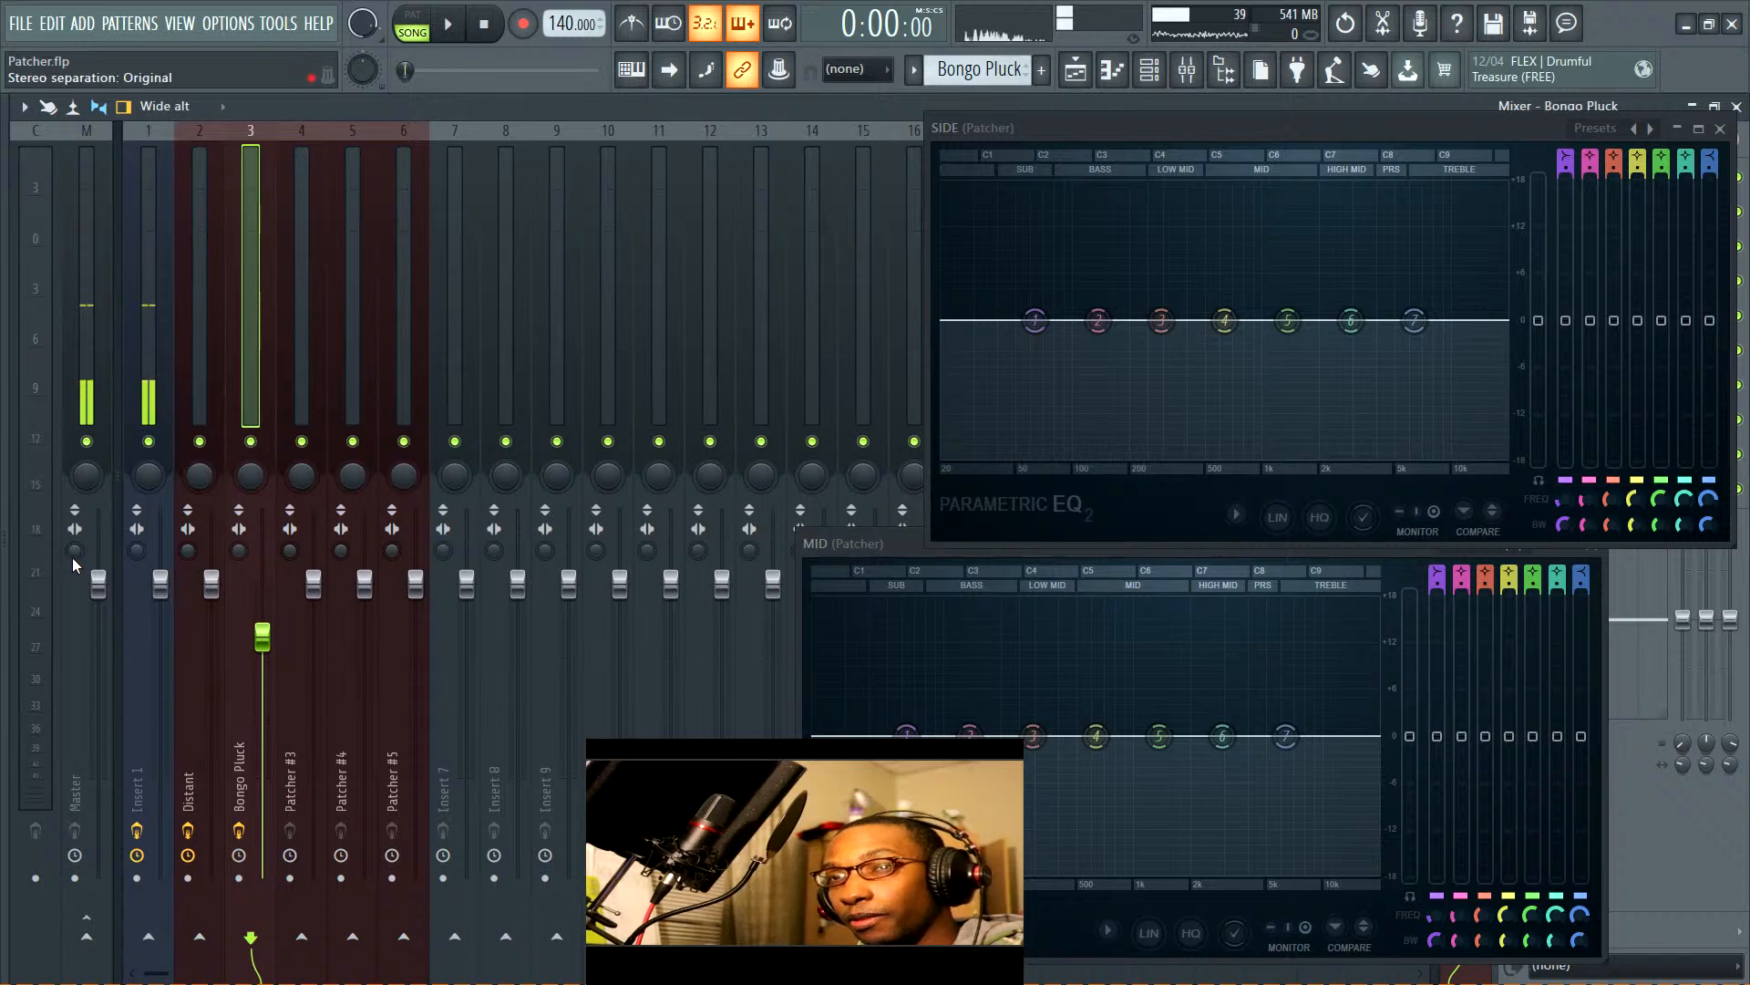
key("space")
left_click_drag(75, 551, 75, 465)
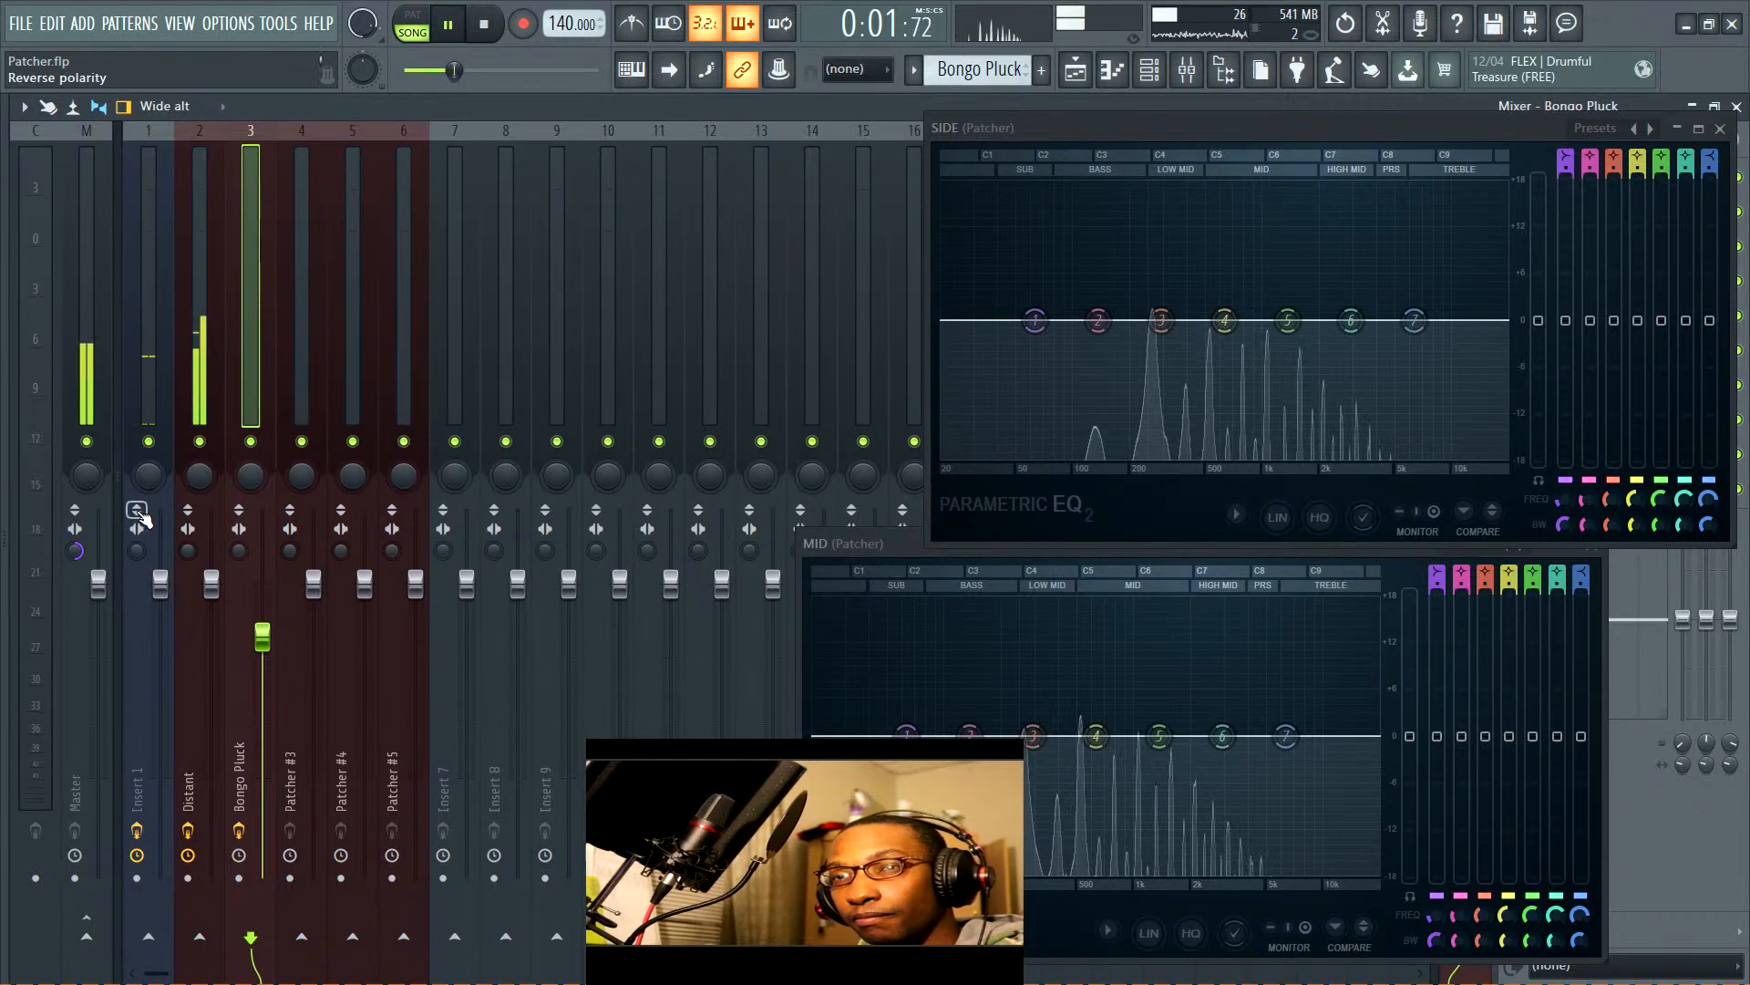
left_click_drag(482, 70, 538, 70)
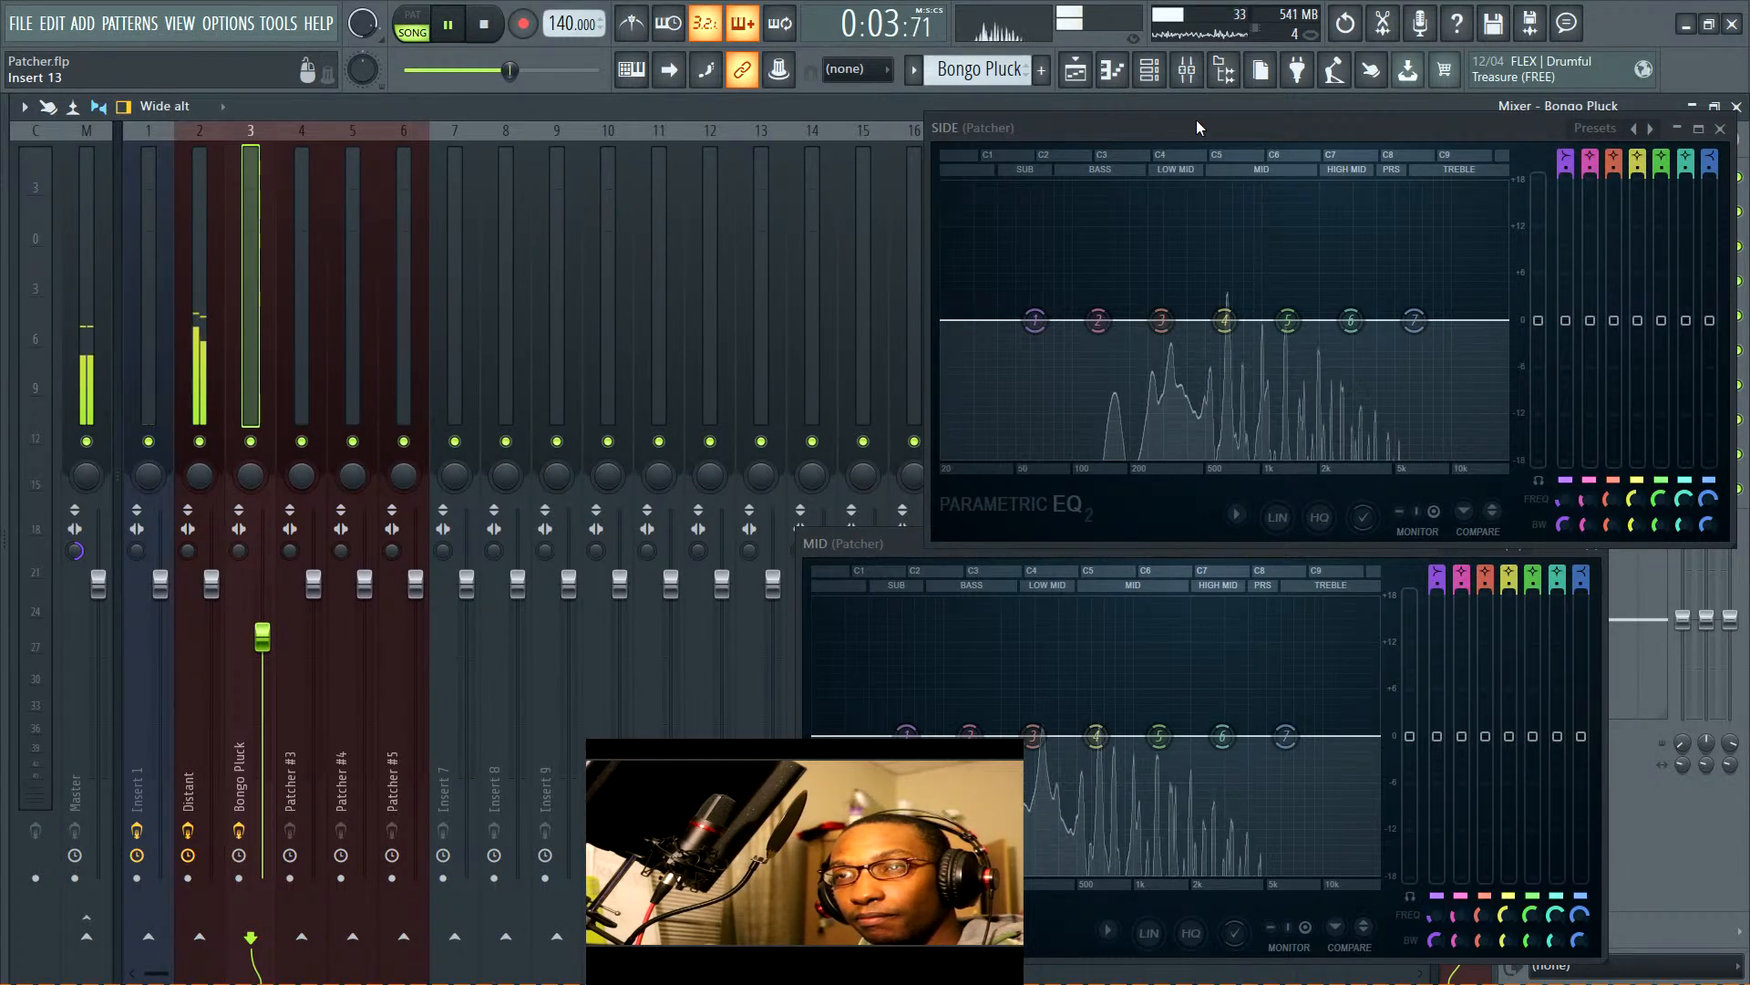
left_click_drag(1196, 118, 943, 284)
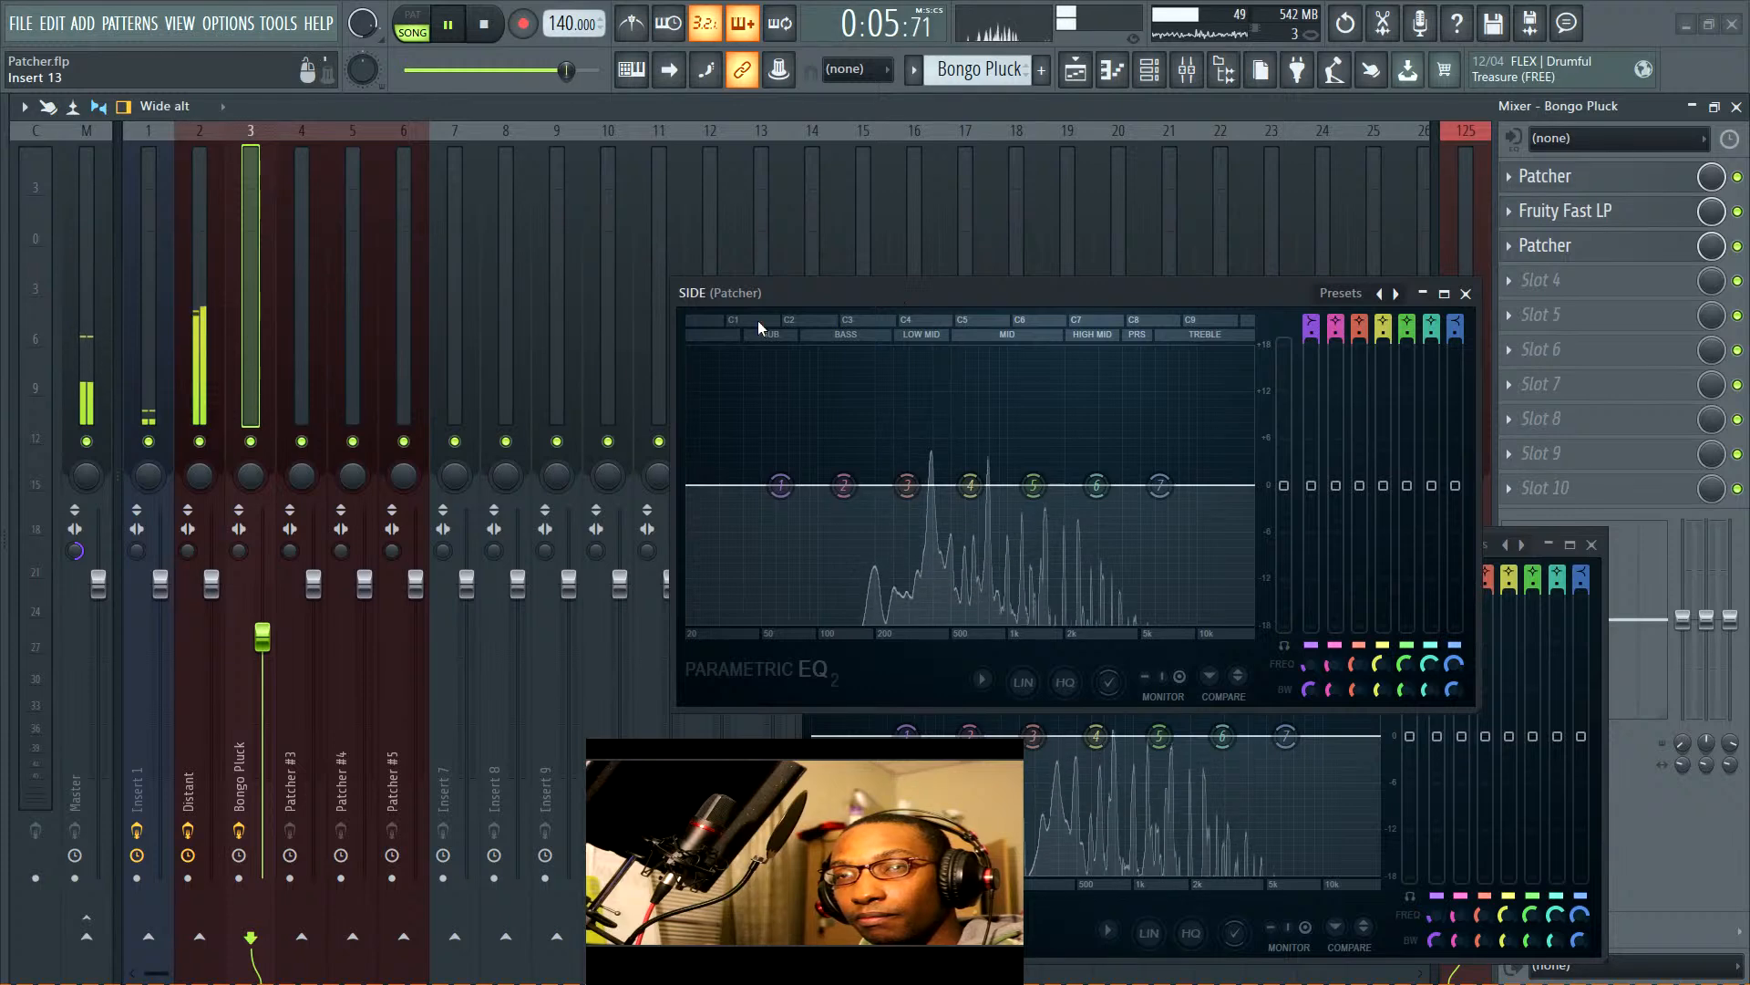
Delete the Patcher effect from Bongo Pluck's third slot and check the cutoff of its Fruity Fast LP
left_click(1520, 246)
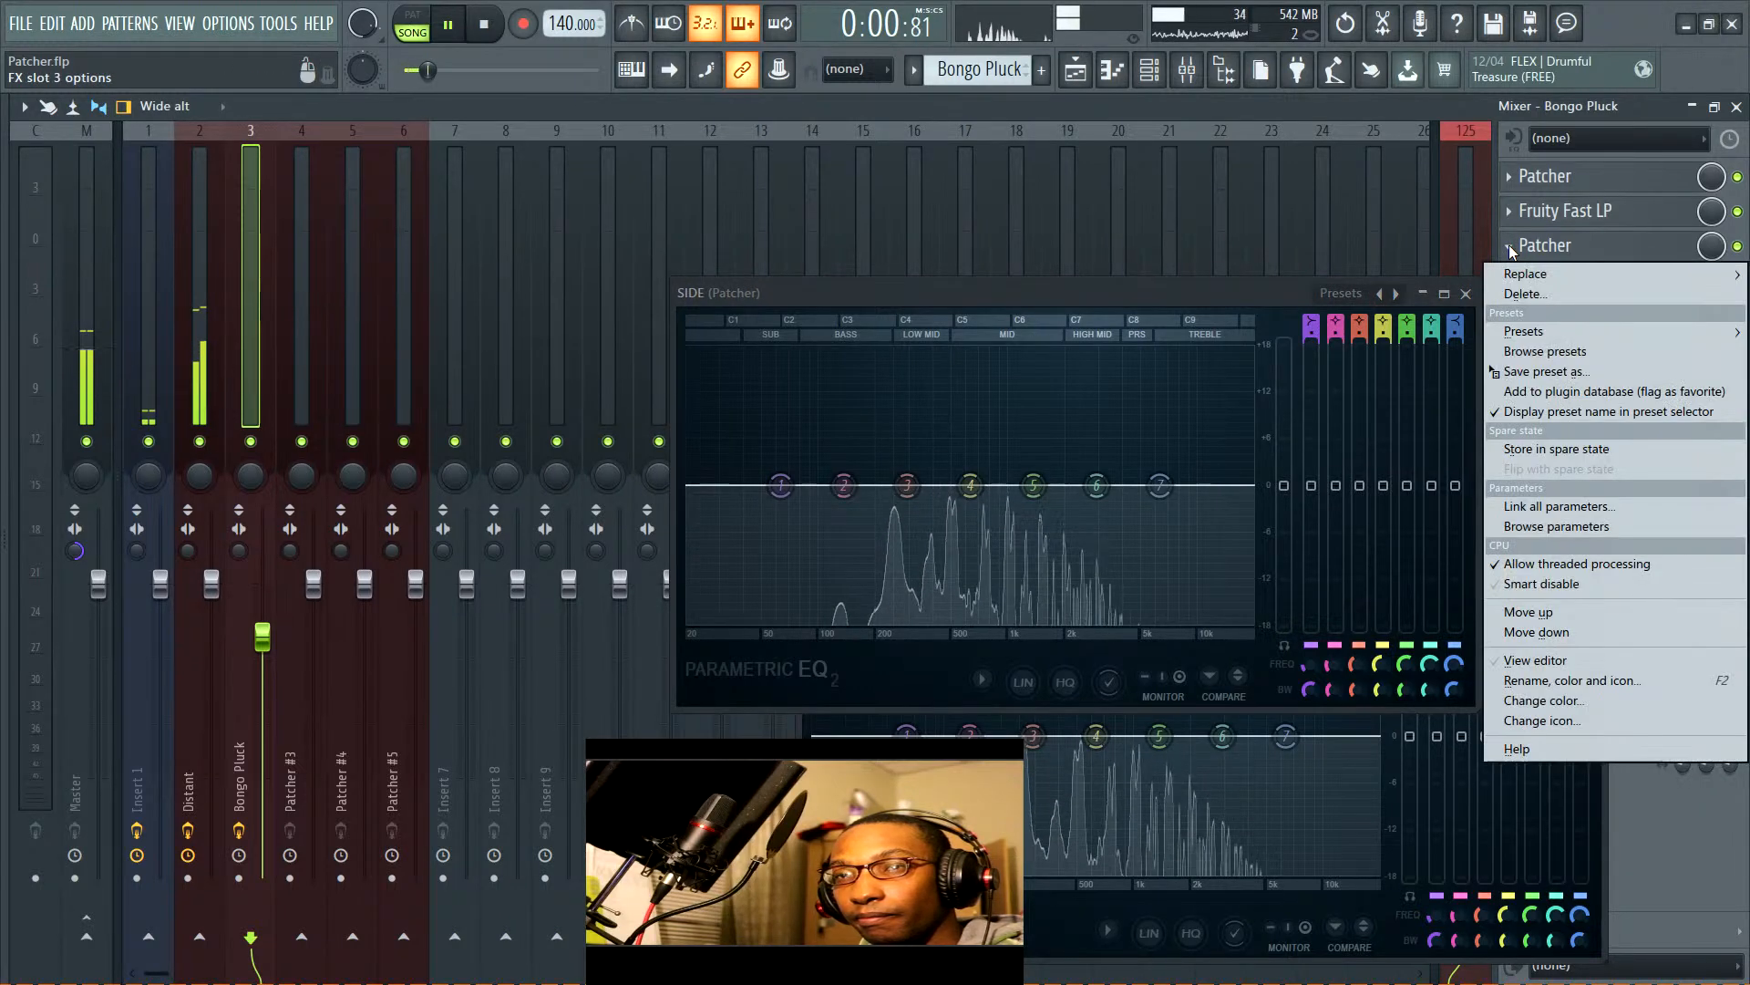
left_click(1536, 296)
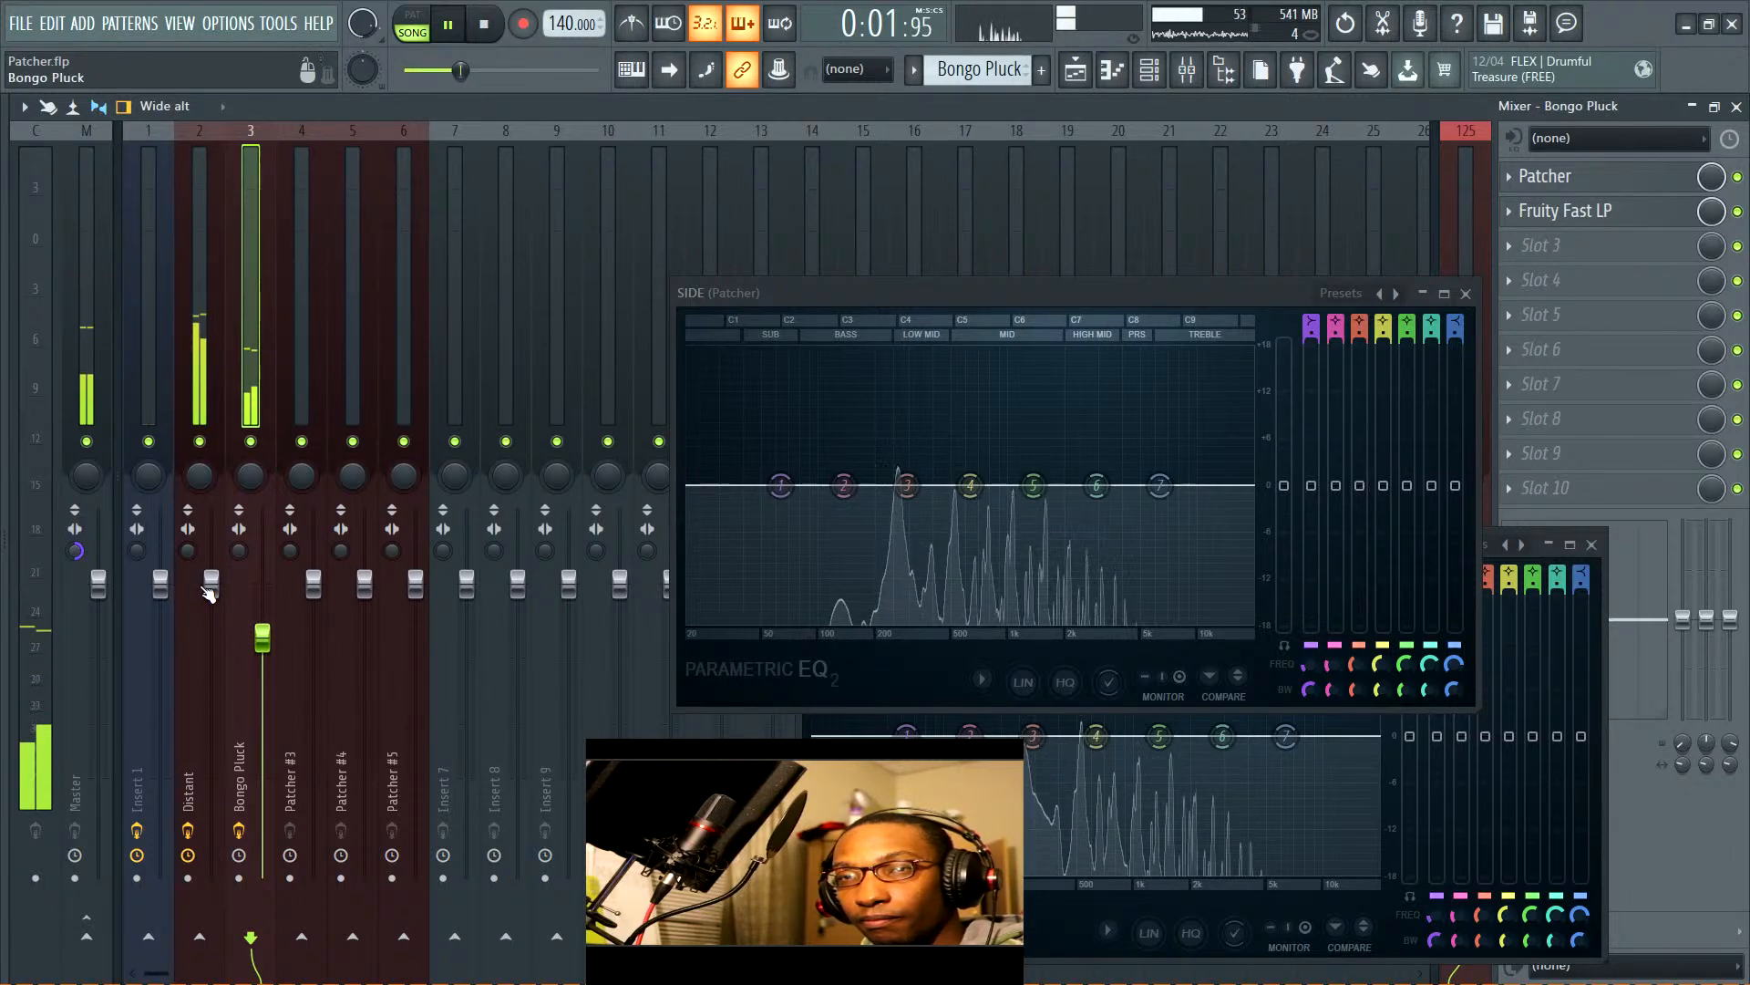
left_click(1565, 210)
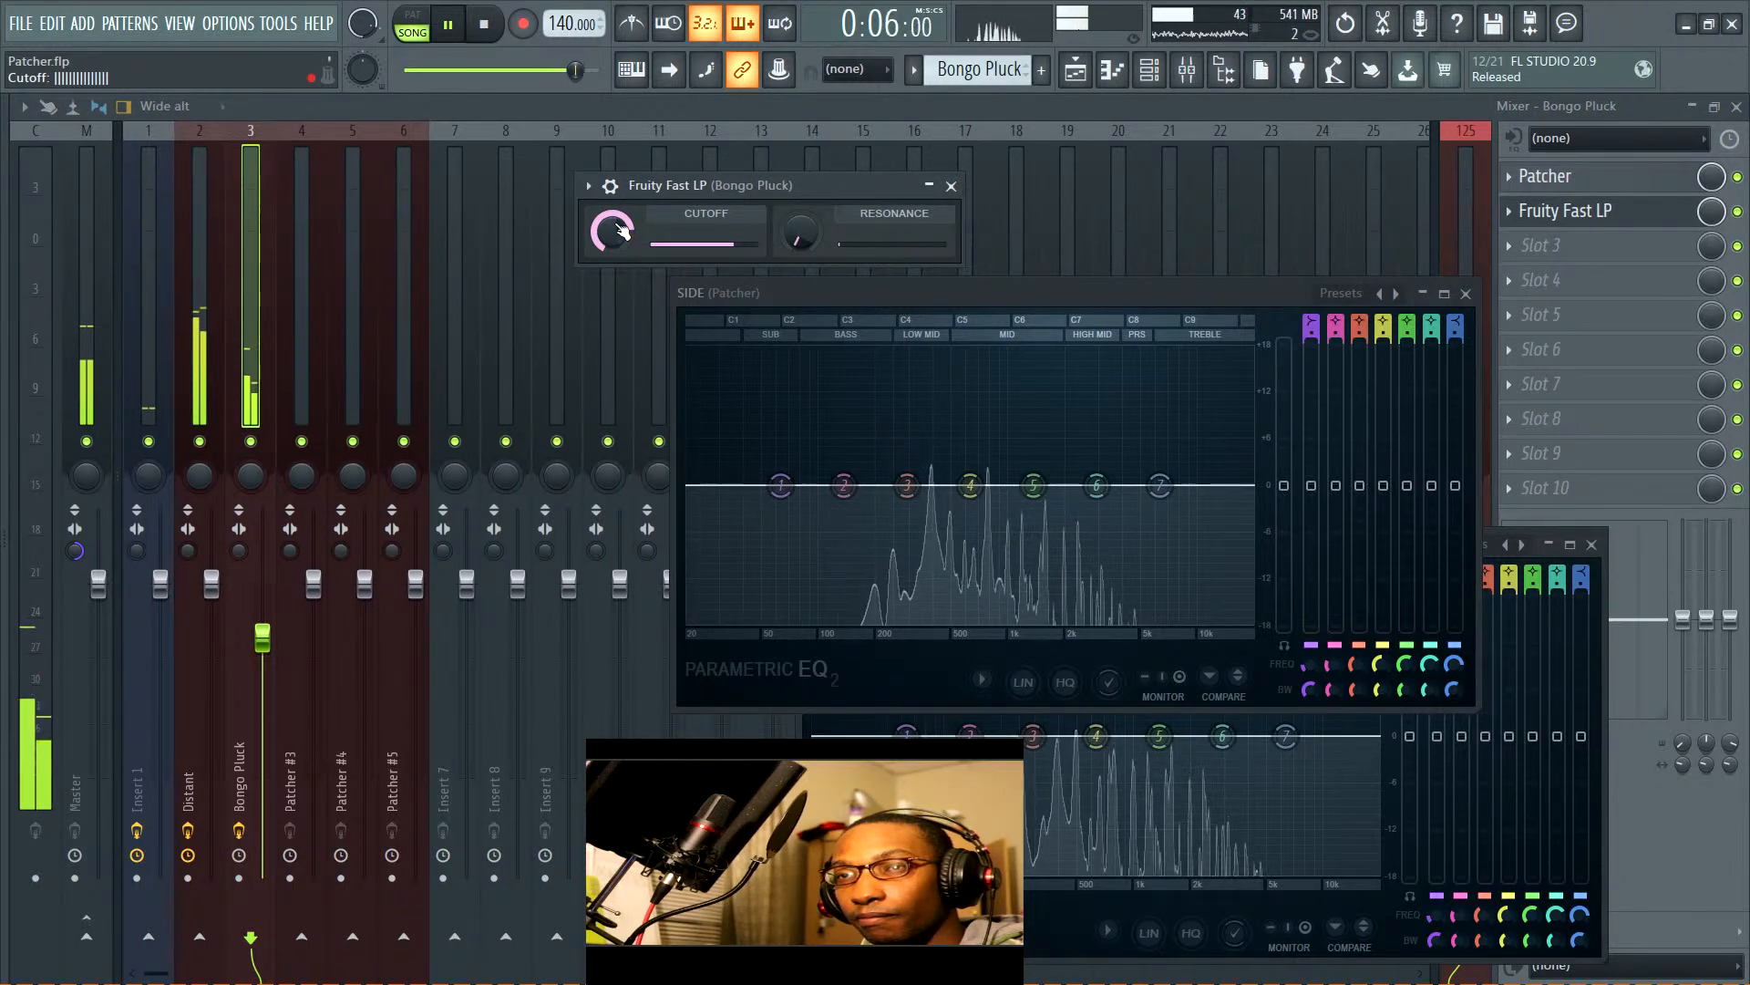
left_click(951, 185)
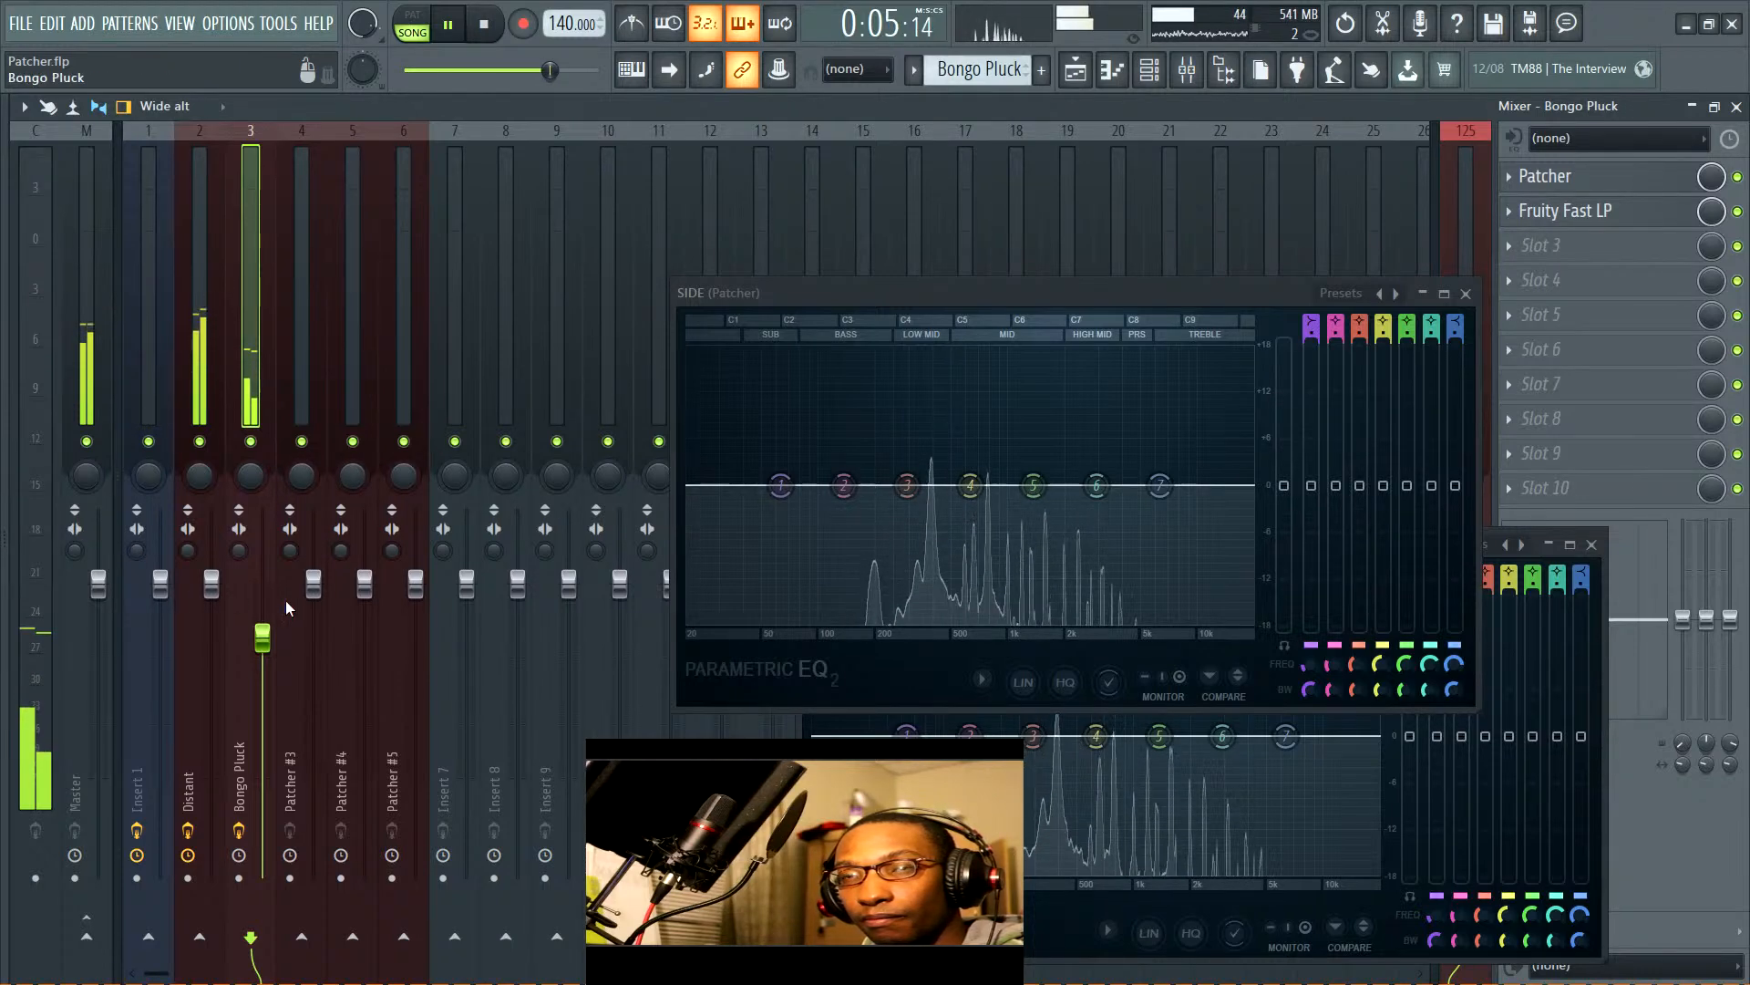
Pan Distant slightly left and Bongo Pluck slightly right while they play, and stop playback
left_click_drag(250, 479, 250, 467)
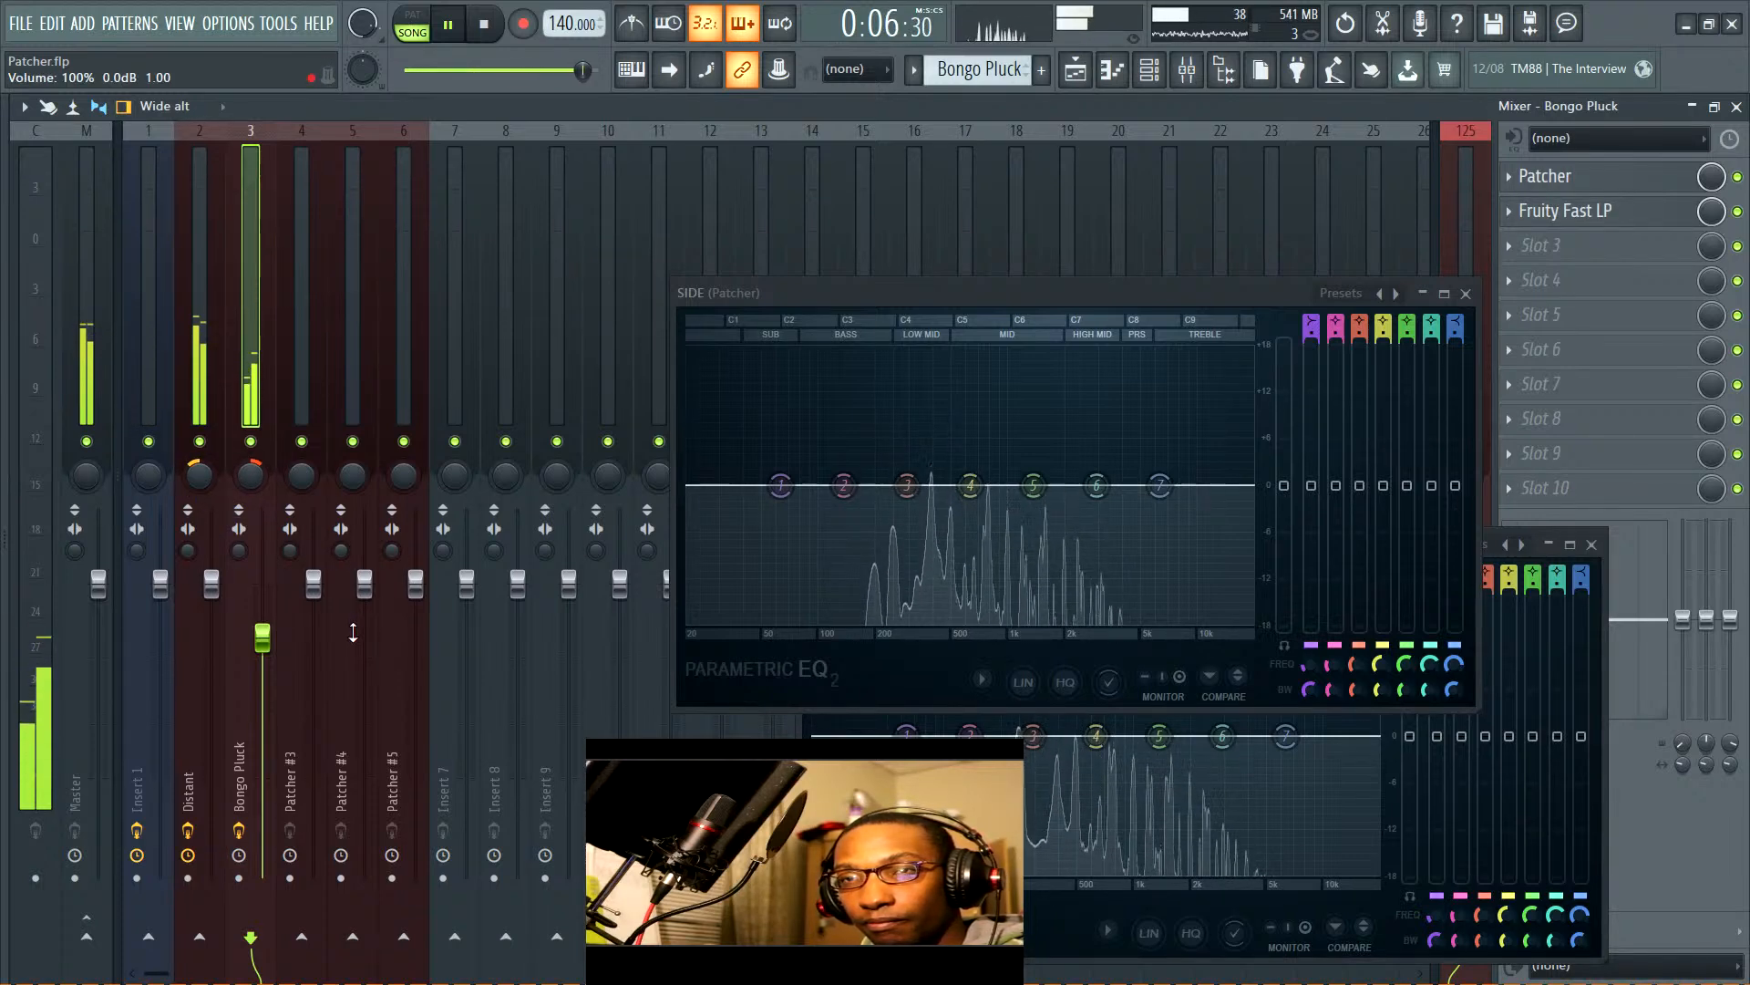
key("space")
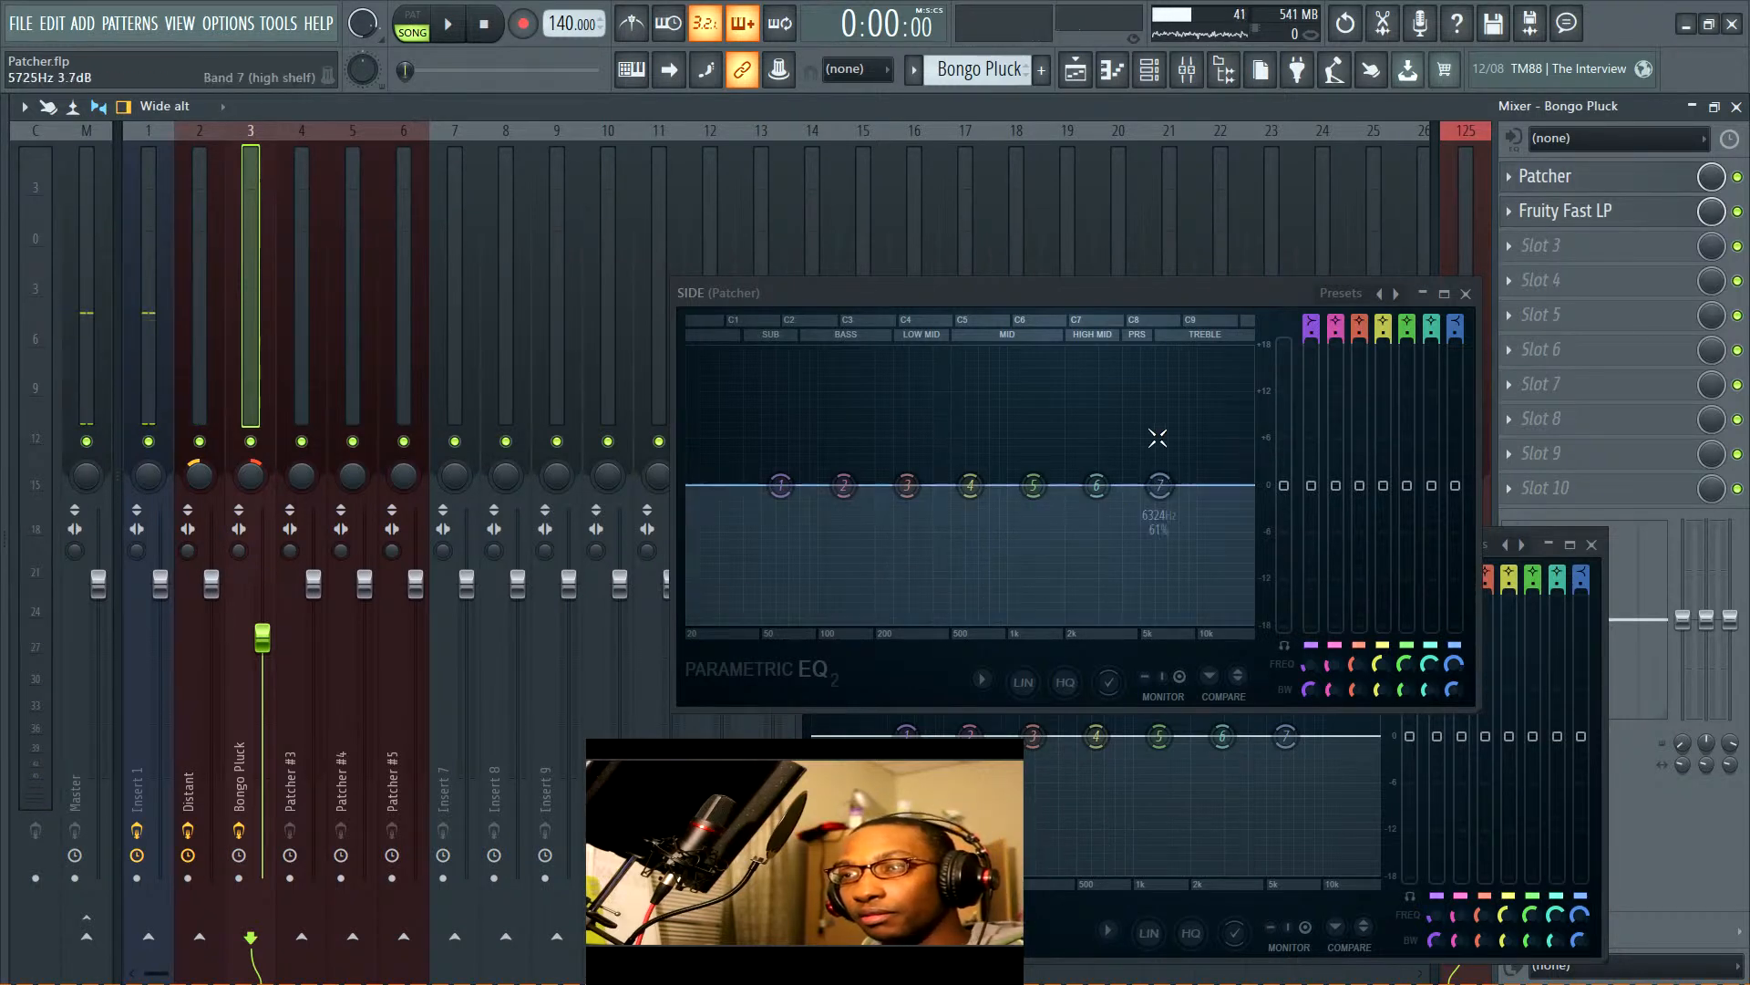
Close the SIDE and MID EQs and reopen both from the Patcher map on the Distant mixer track
left_click(1466, 295)
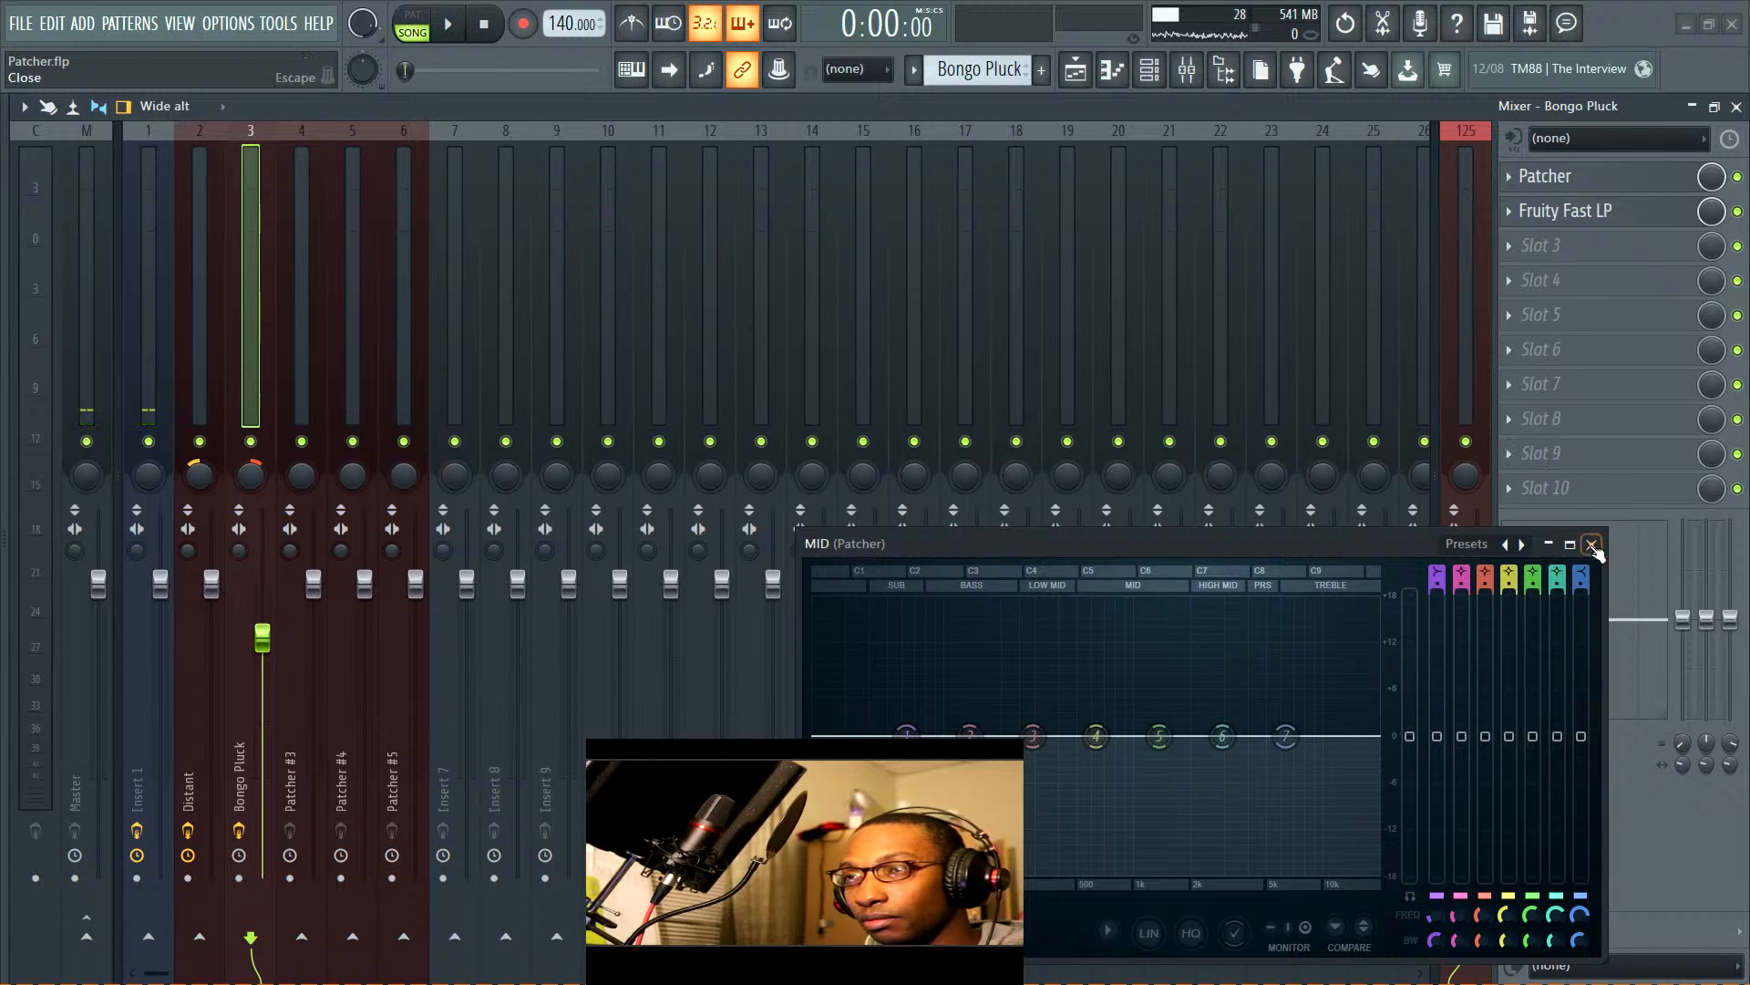
left_click(1594, 547)
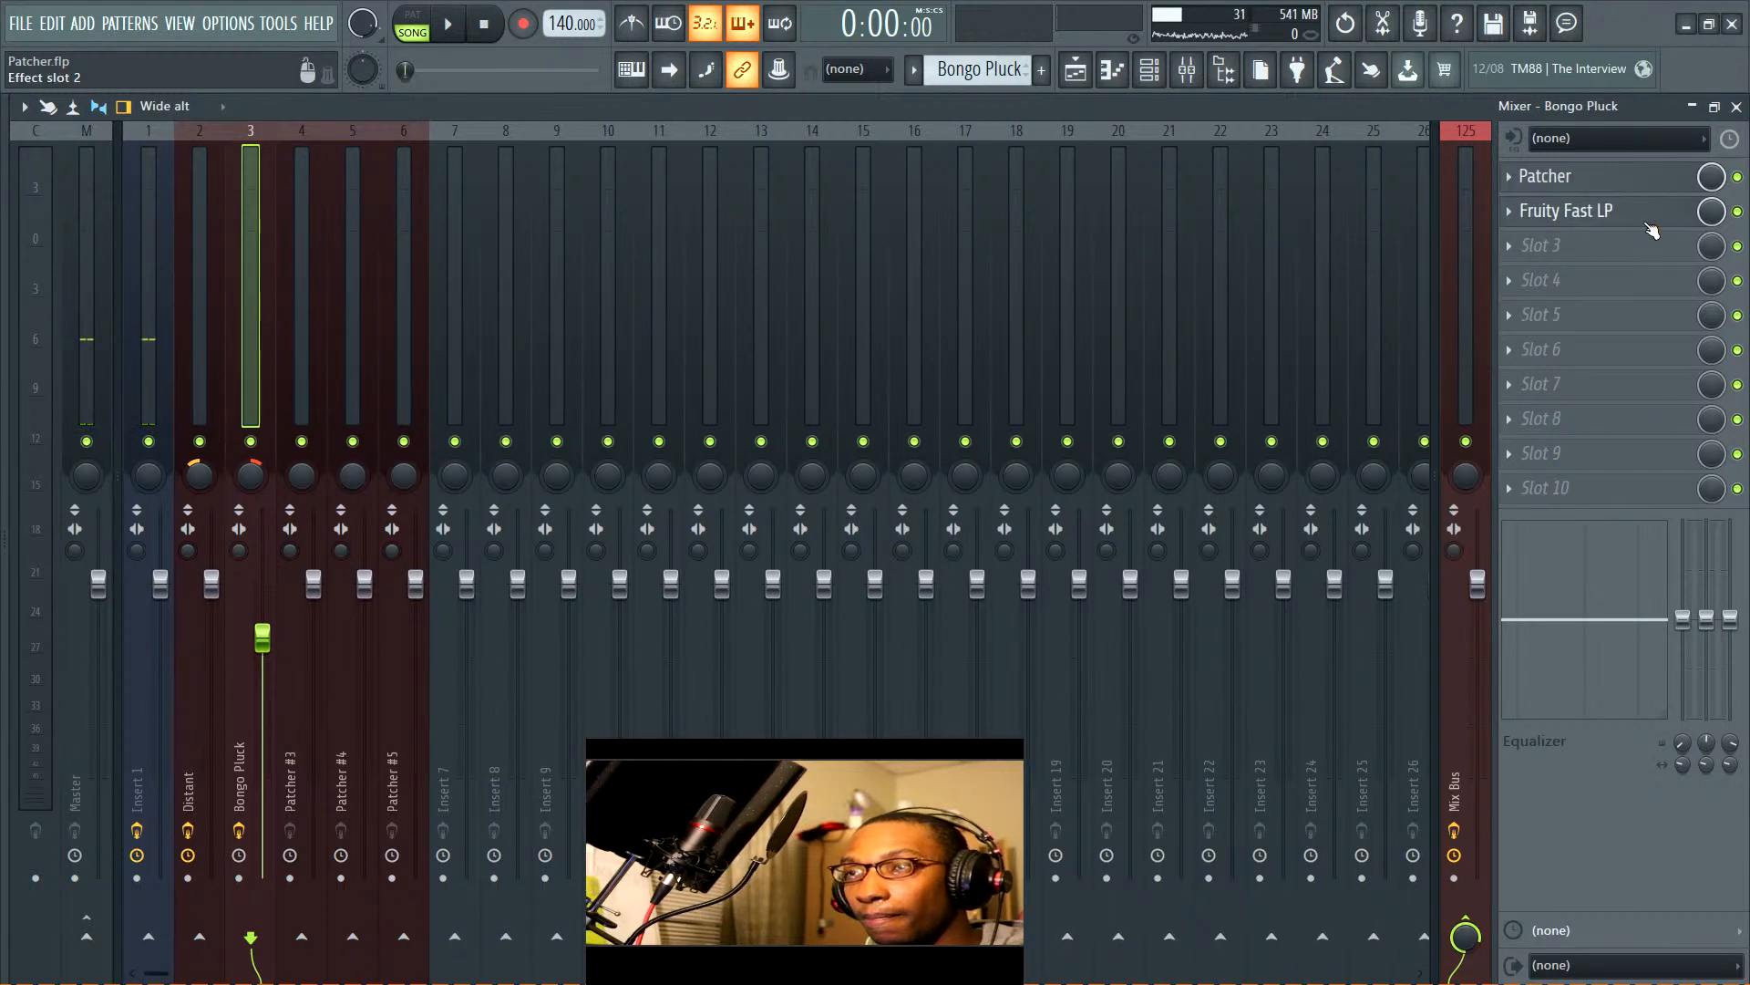
left_click(205, 255)
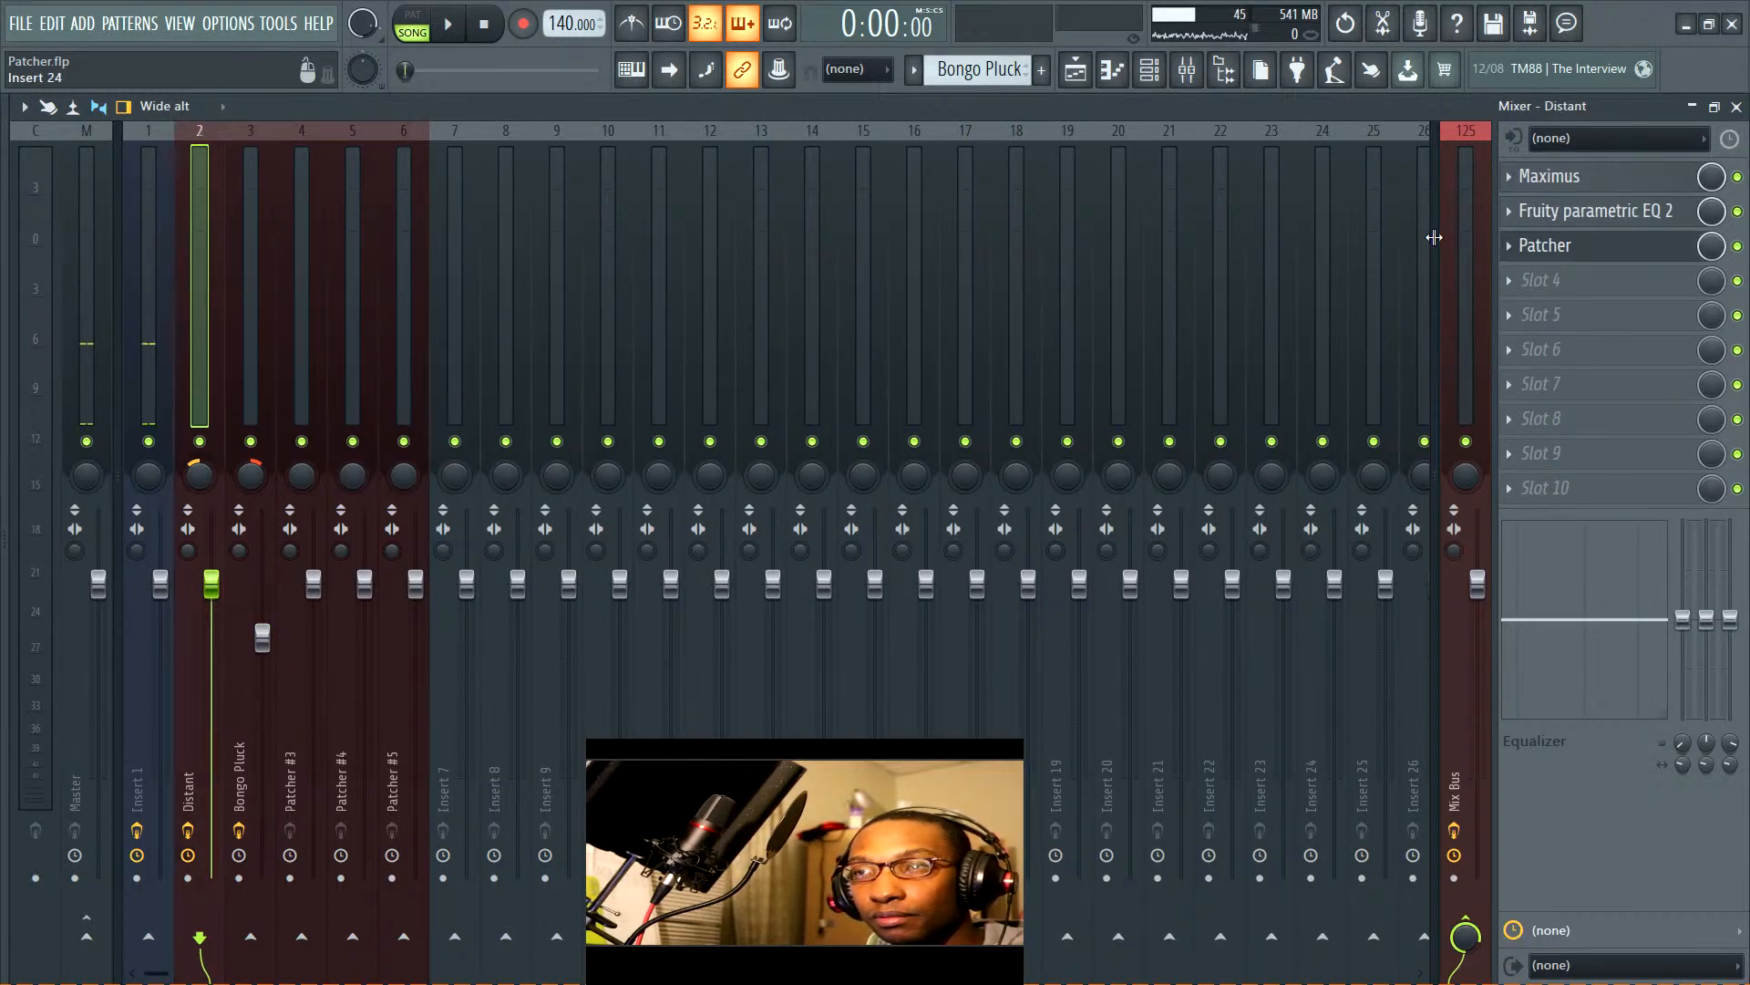
left_click(1564, 253)
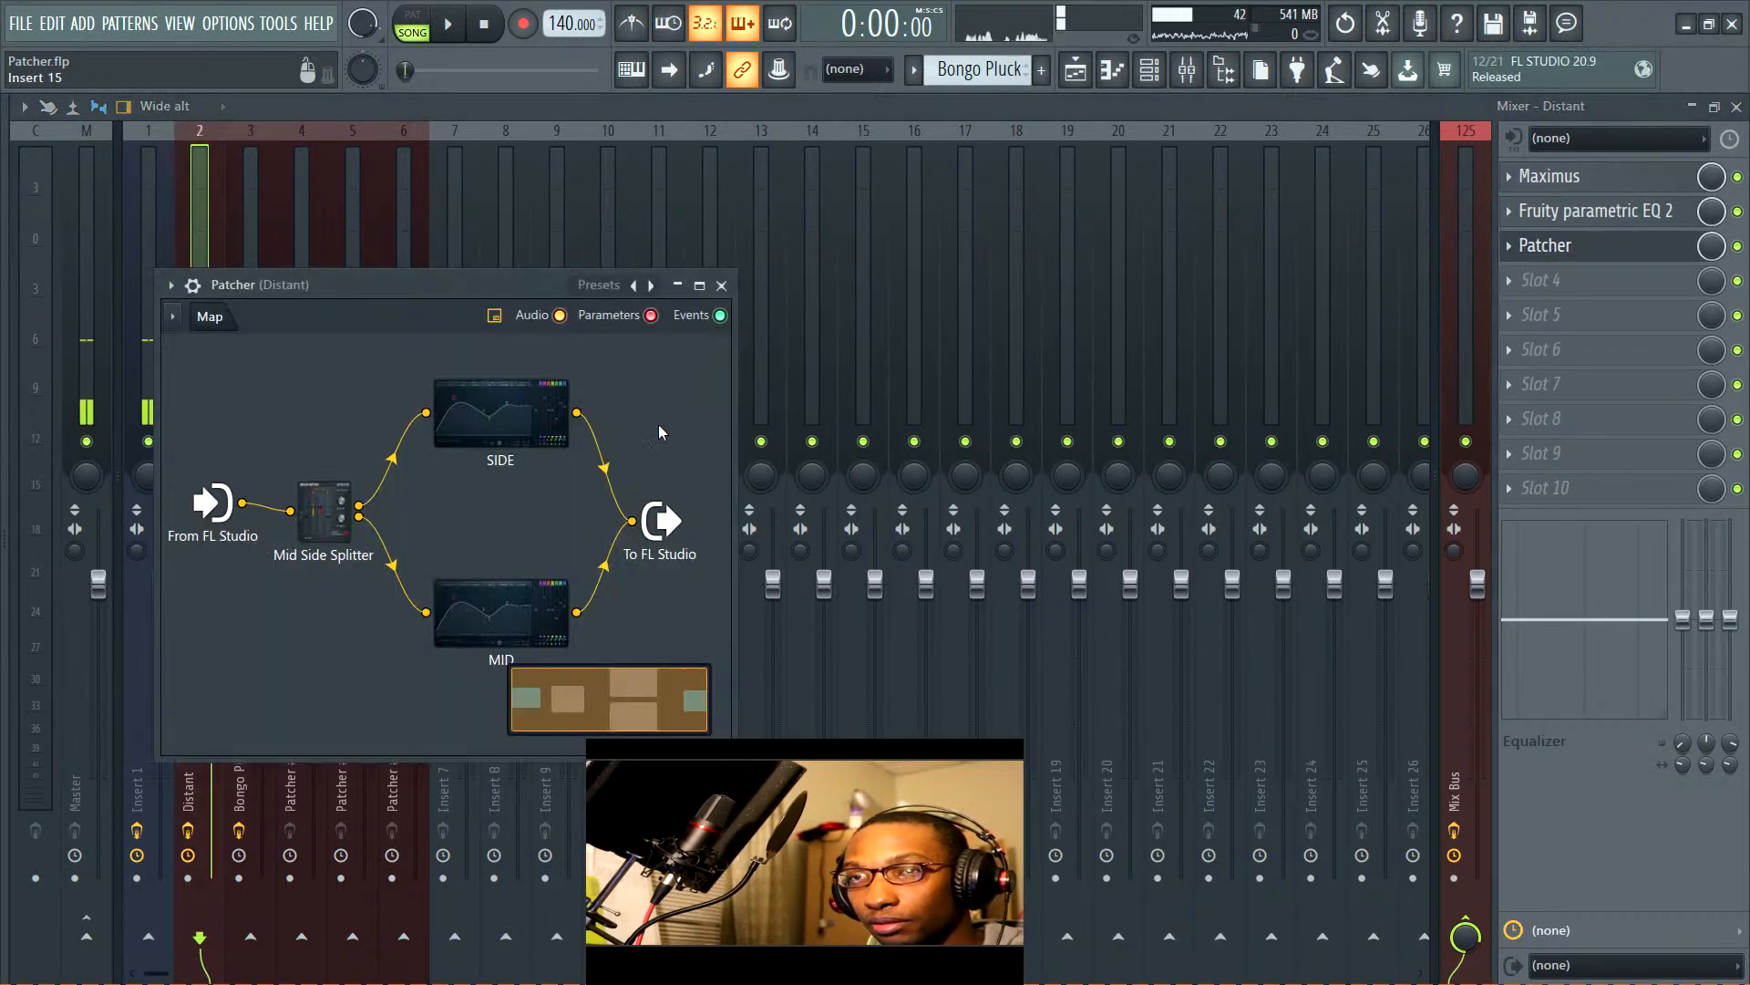
left_click(547, 420)
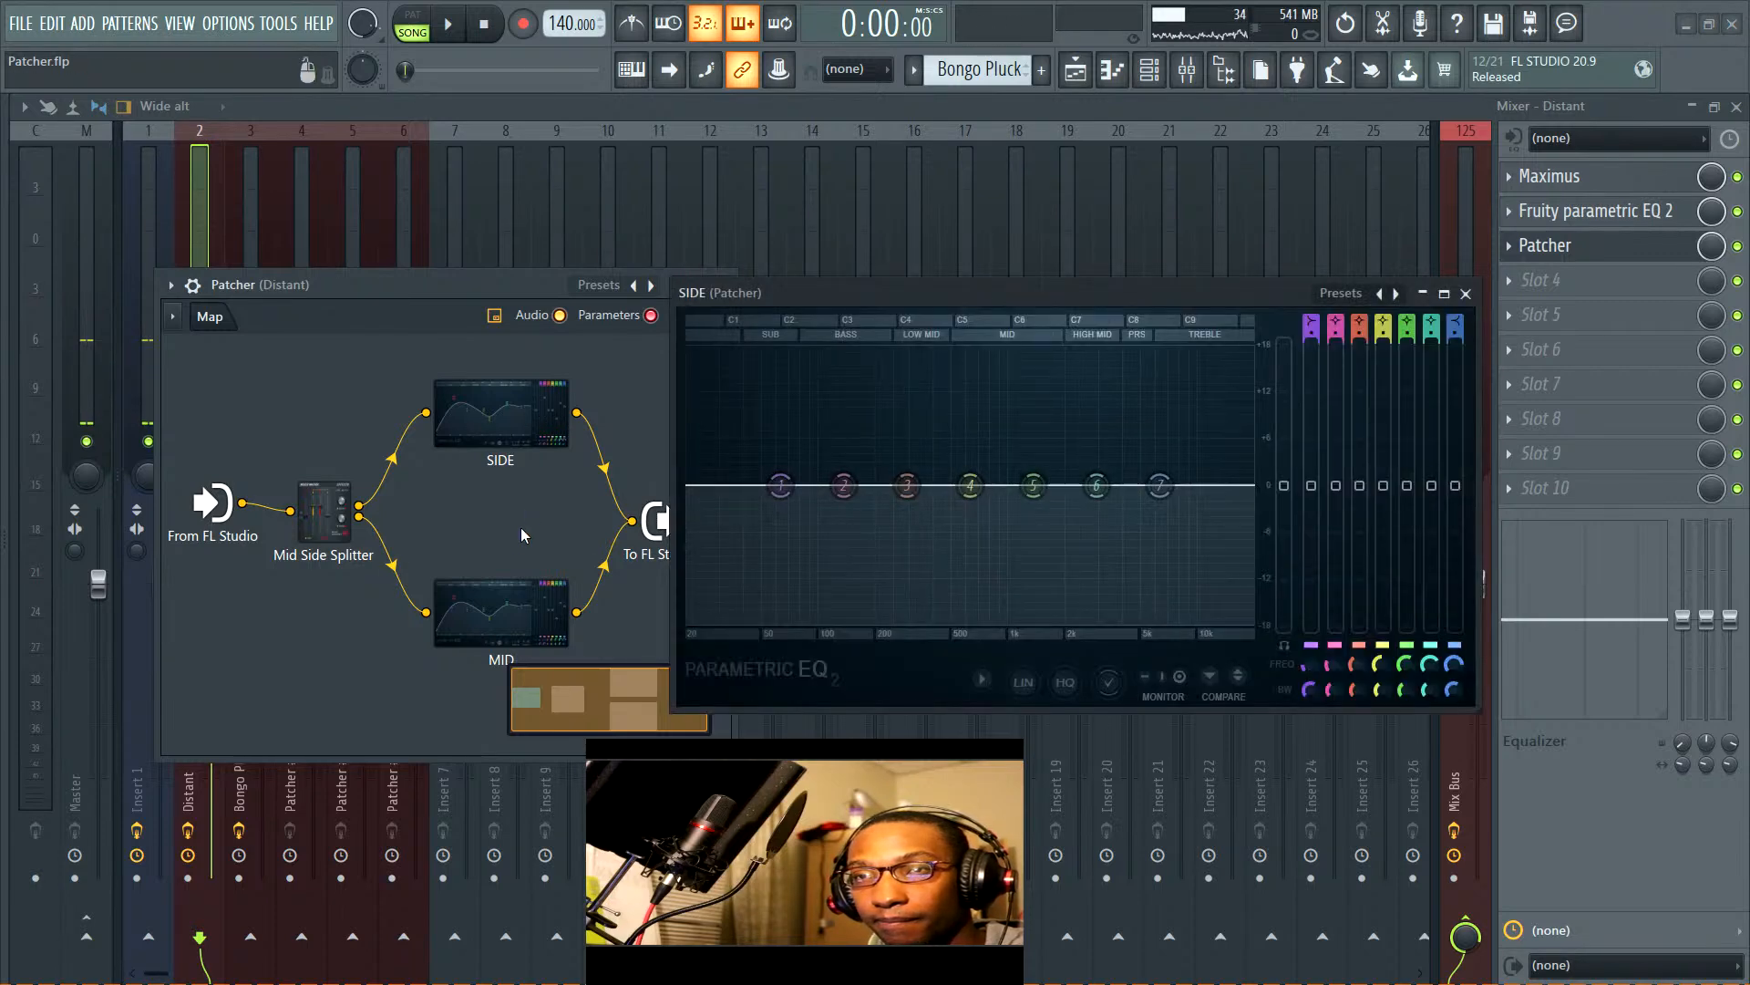
left_click(514, 611)
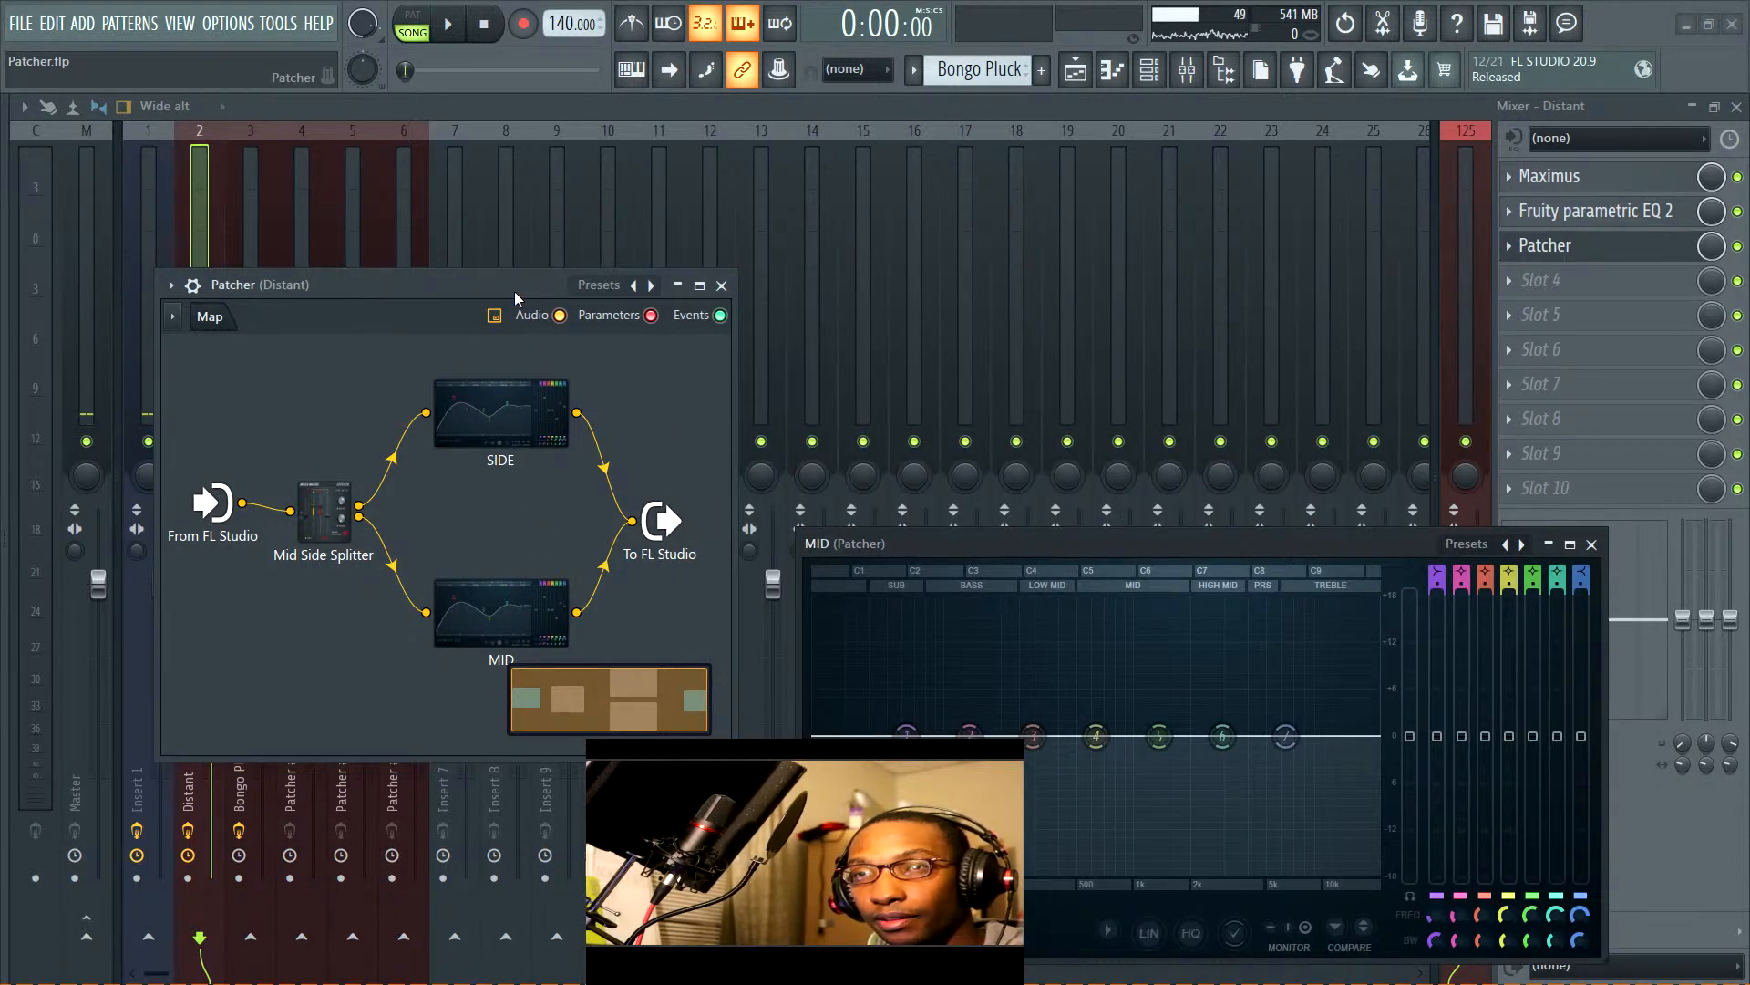
left_click(544, 439)
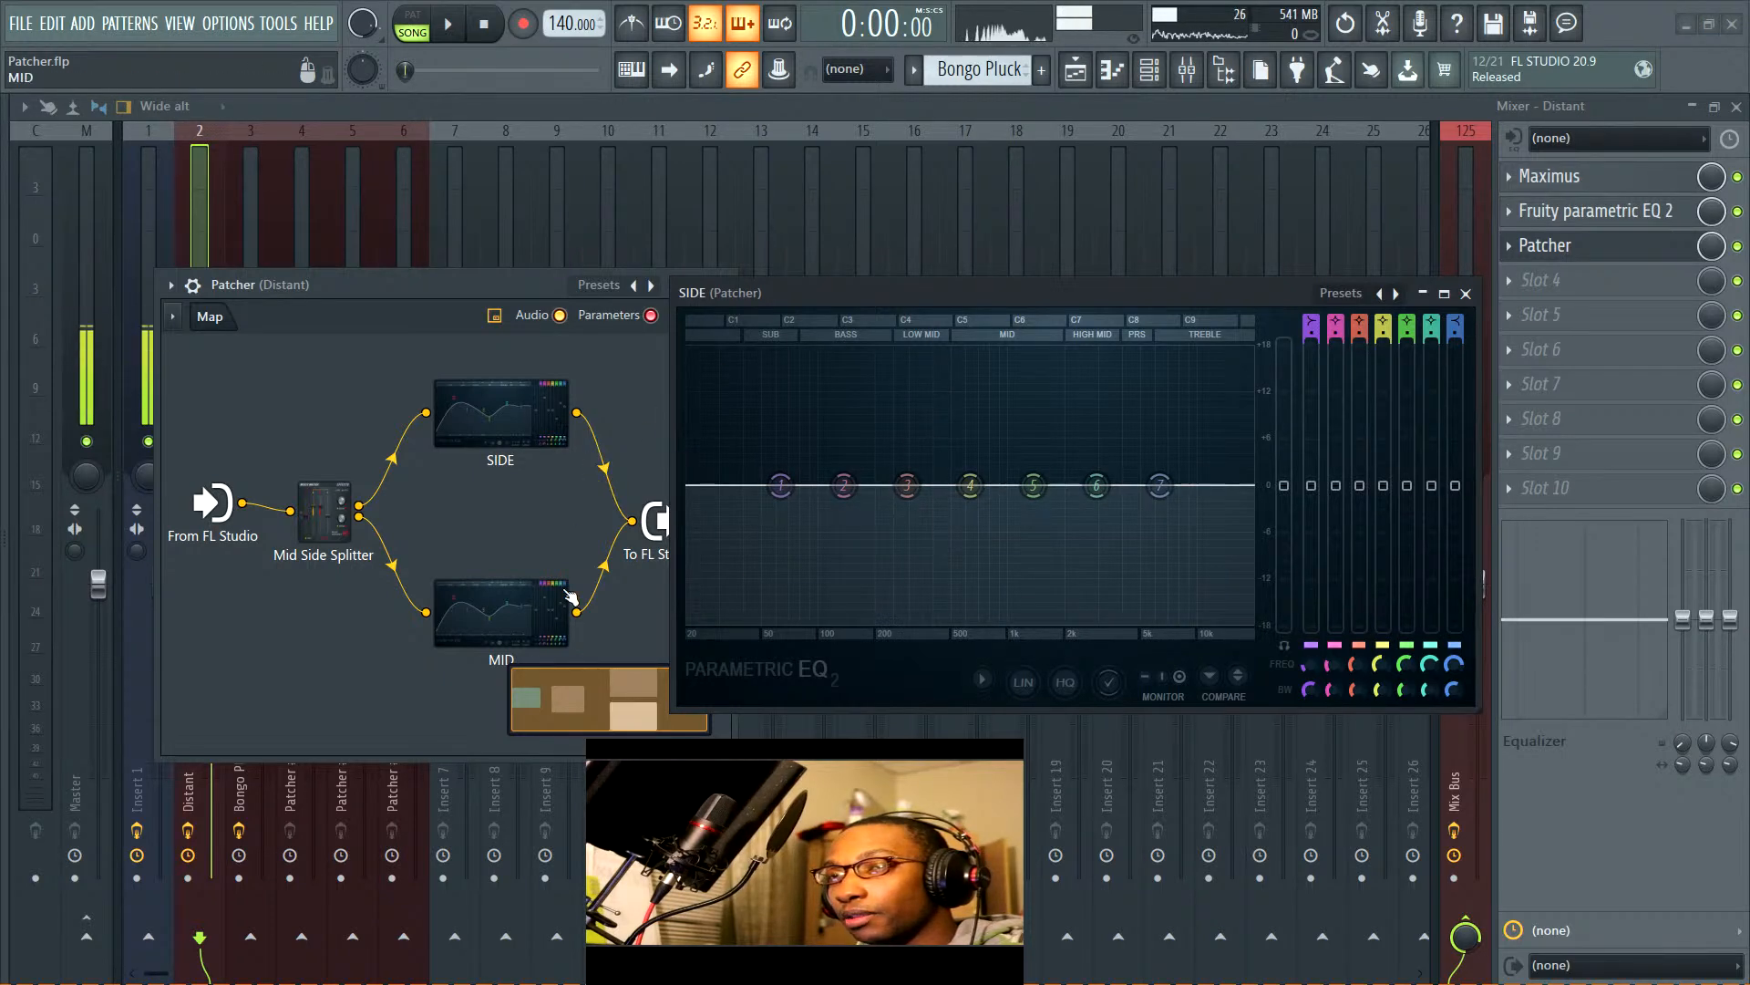
left_click(528, 612)
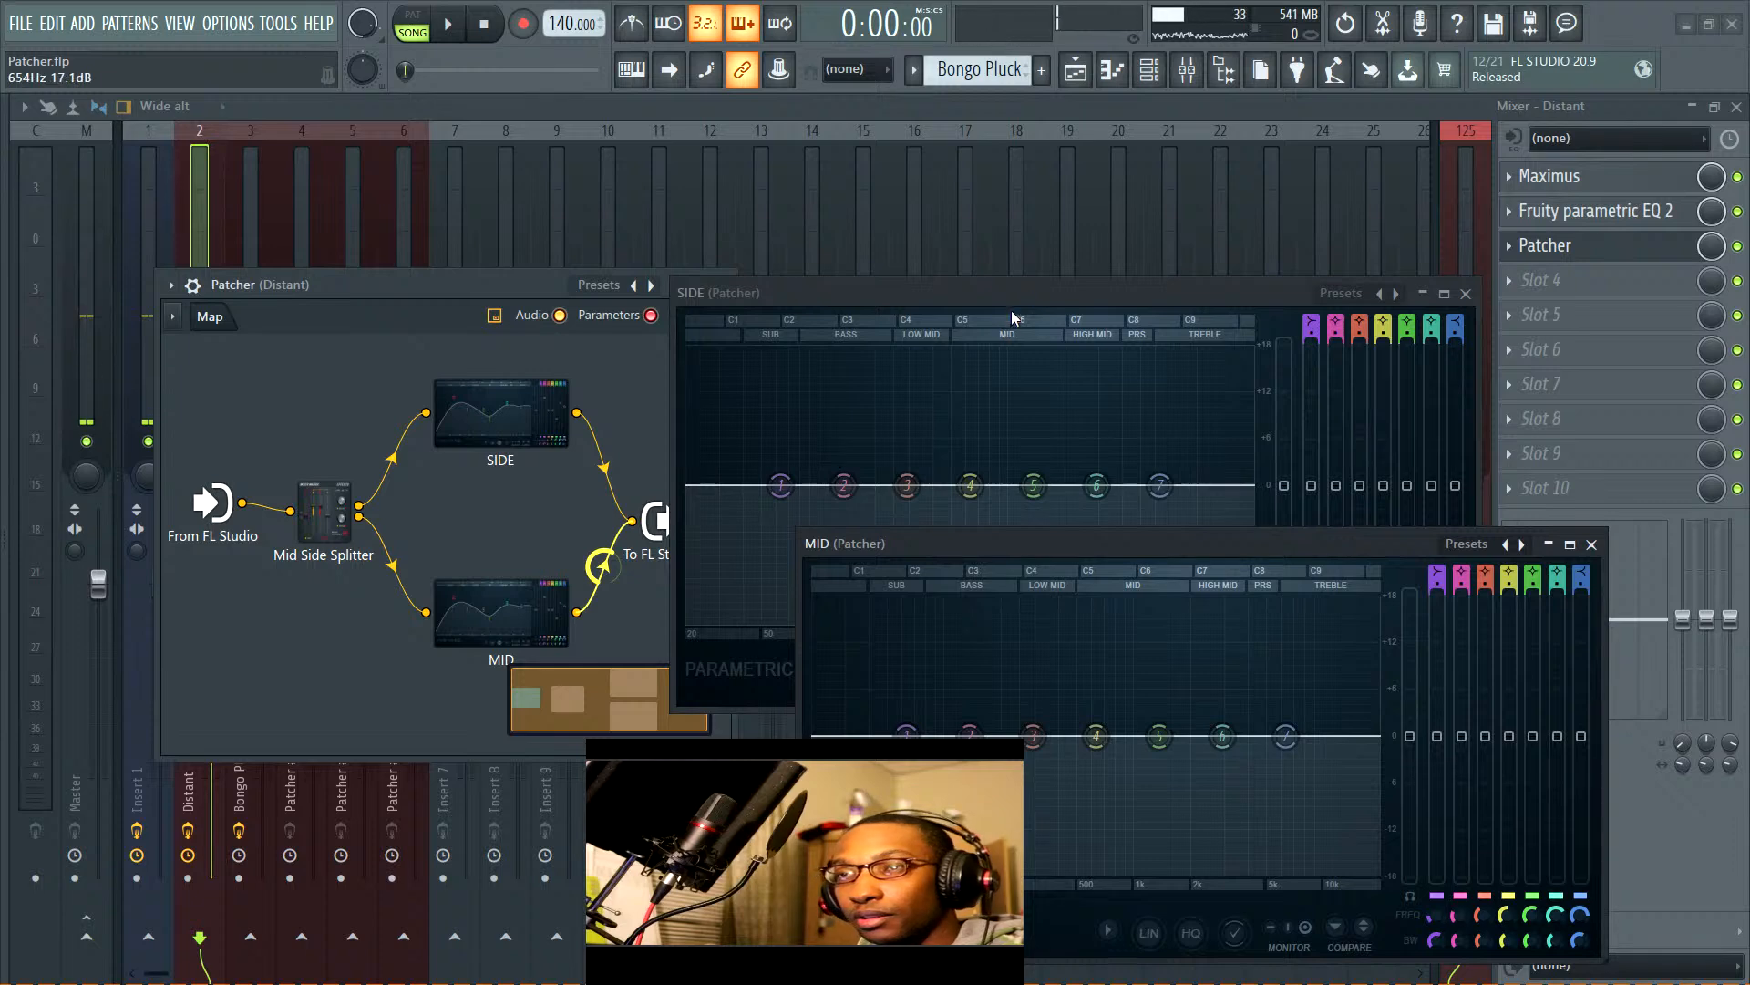
Place the SIDE EQ above the MID EQ with the Distant Patcher map beside them, and close the mixer and channel rack
left_click_drag(1012, 294, 1093, 116)
left_click(1737, 106)
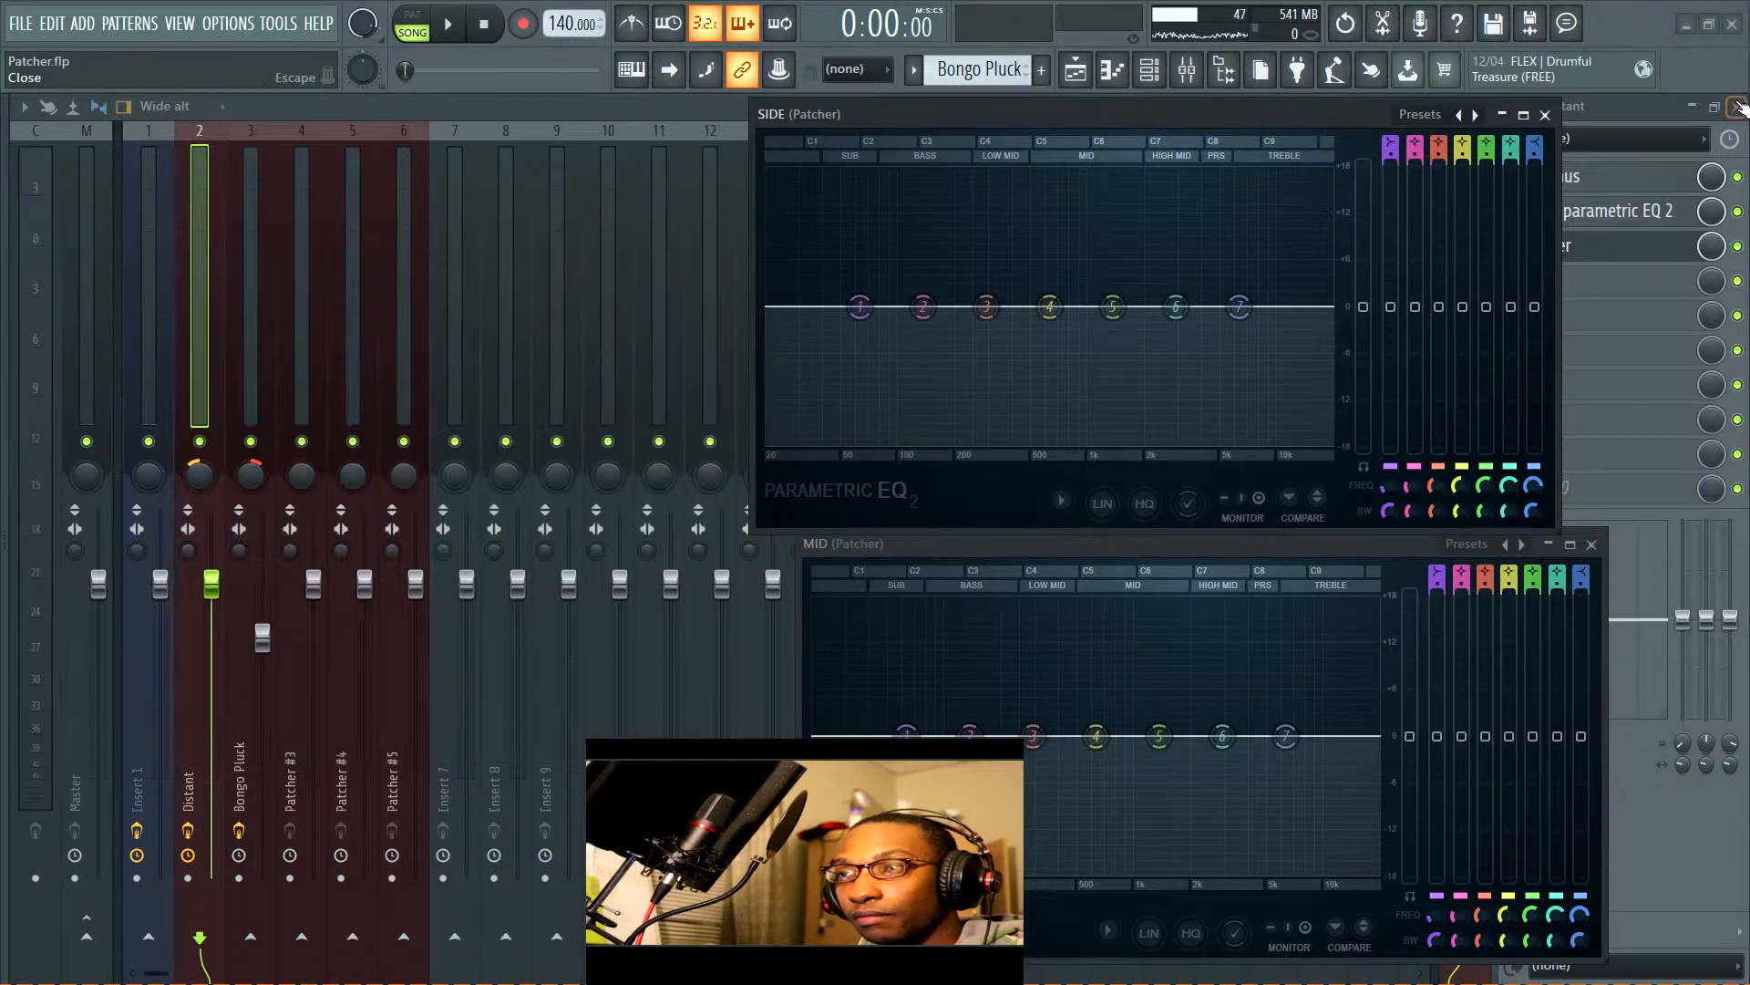
left_click_drag(429, 287, 285, 309)
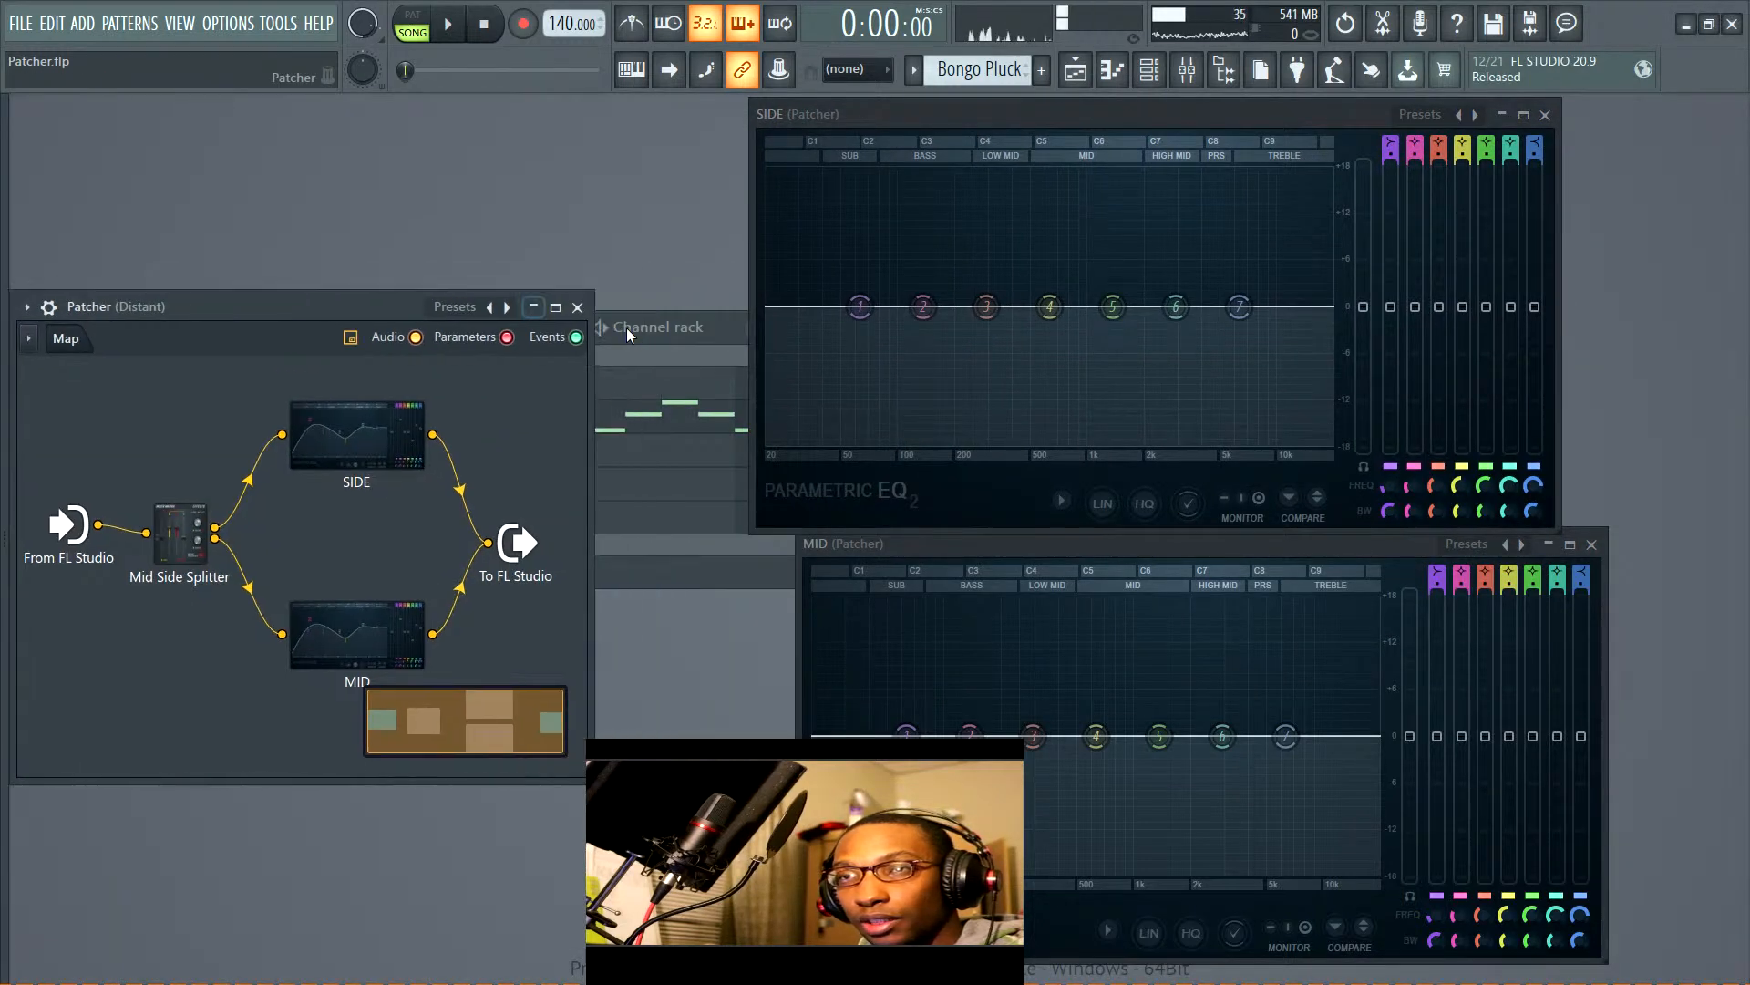
left_click(707, 326)
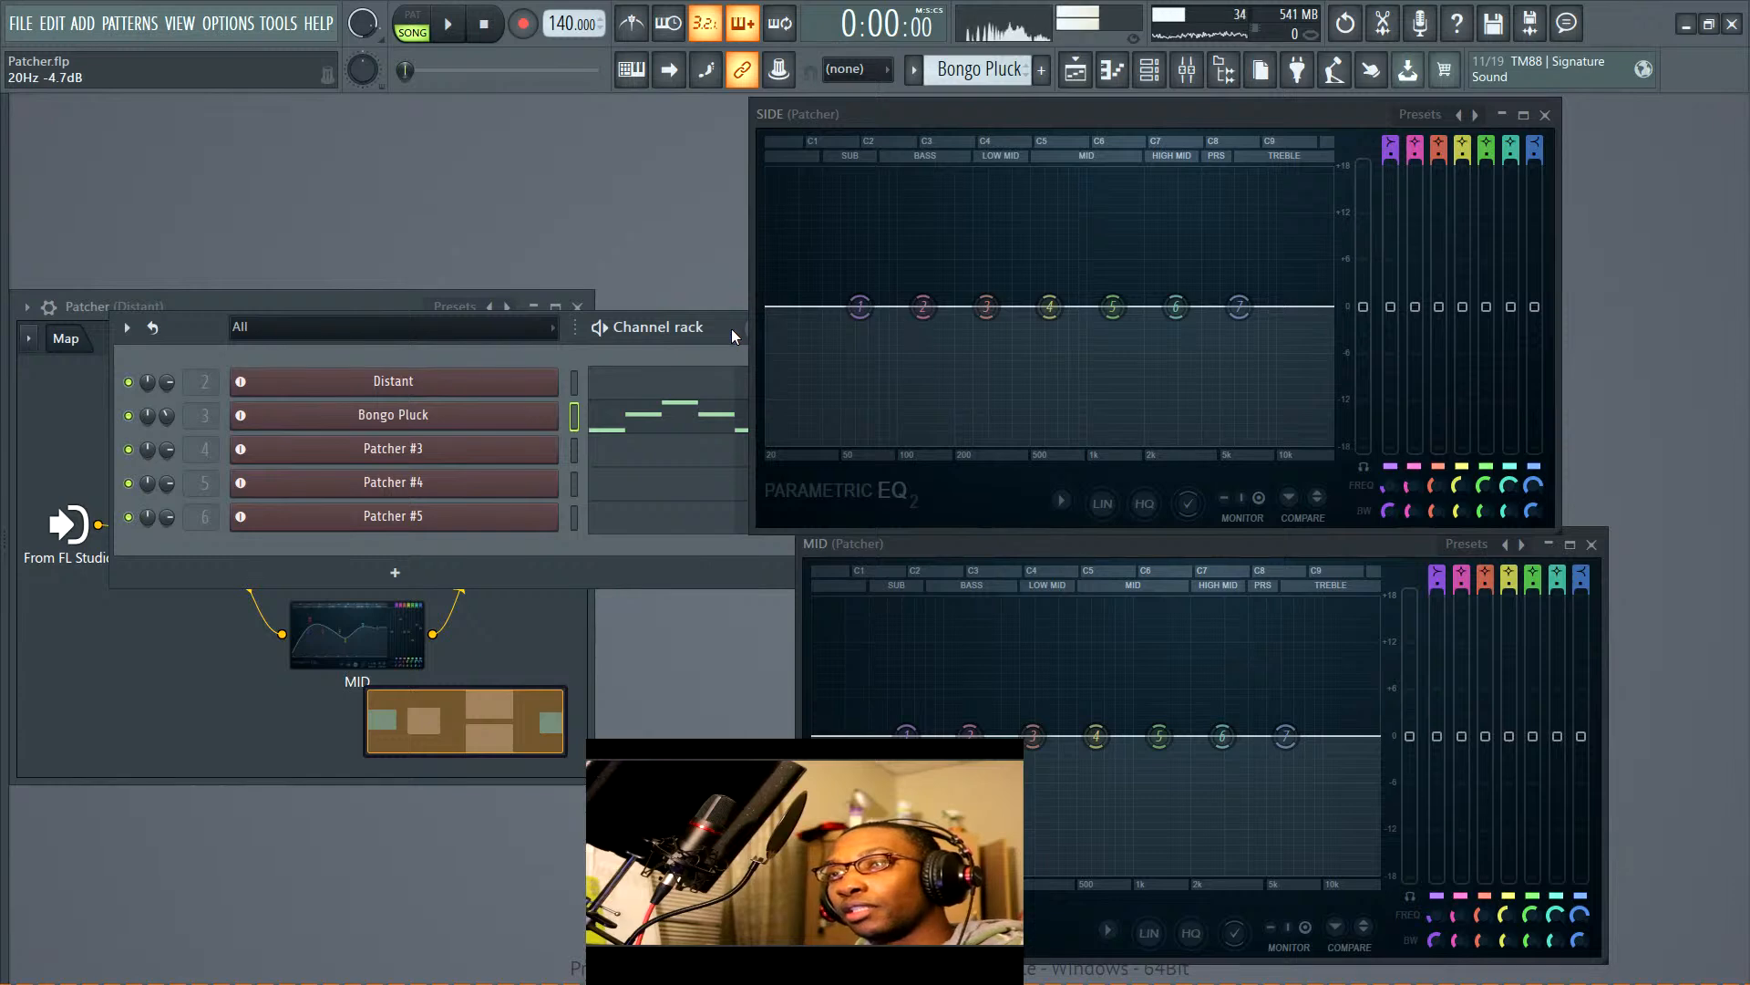
left_click_drag(732, 328, 508, 346)
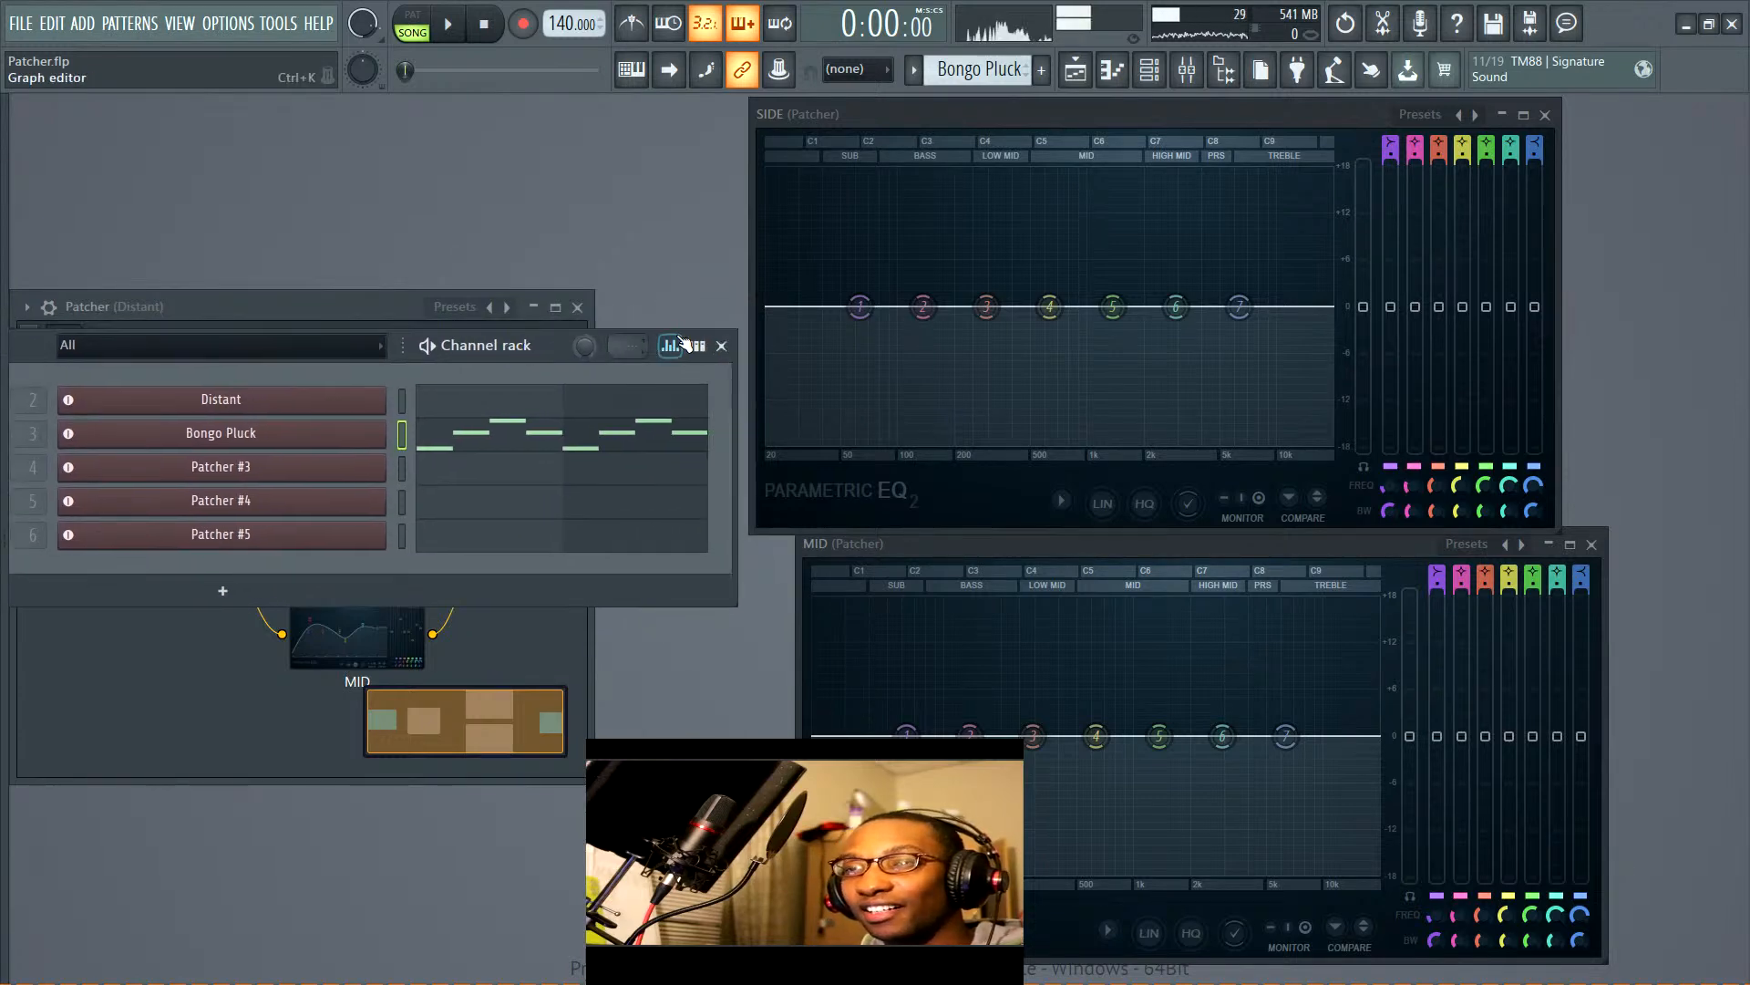
left_click(723, 346)
left_click_drag(308, 302, 469, 239)
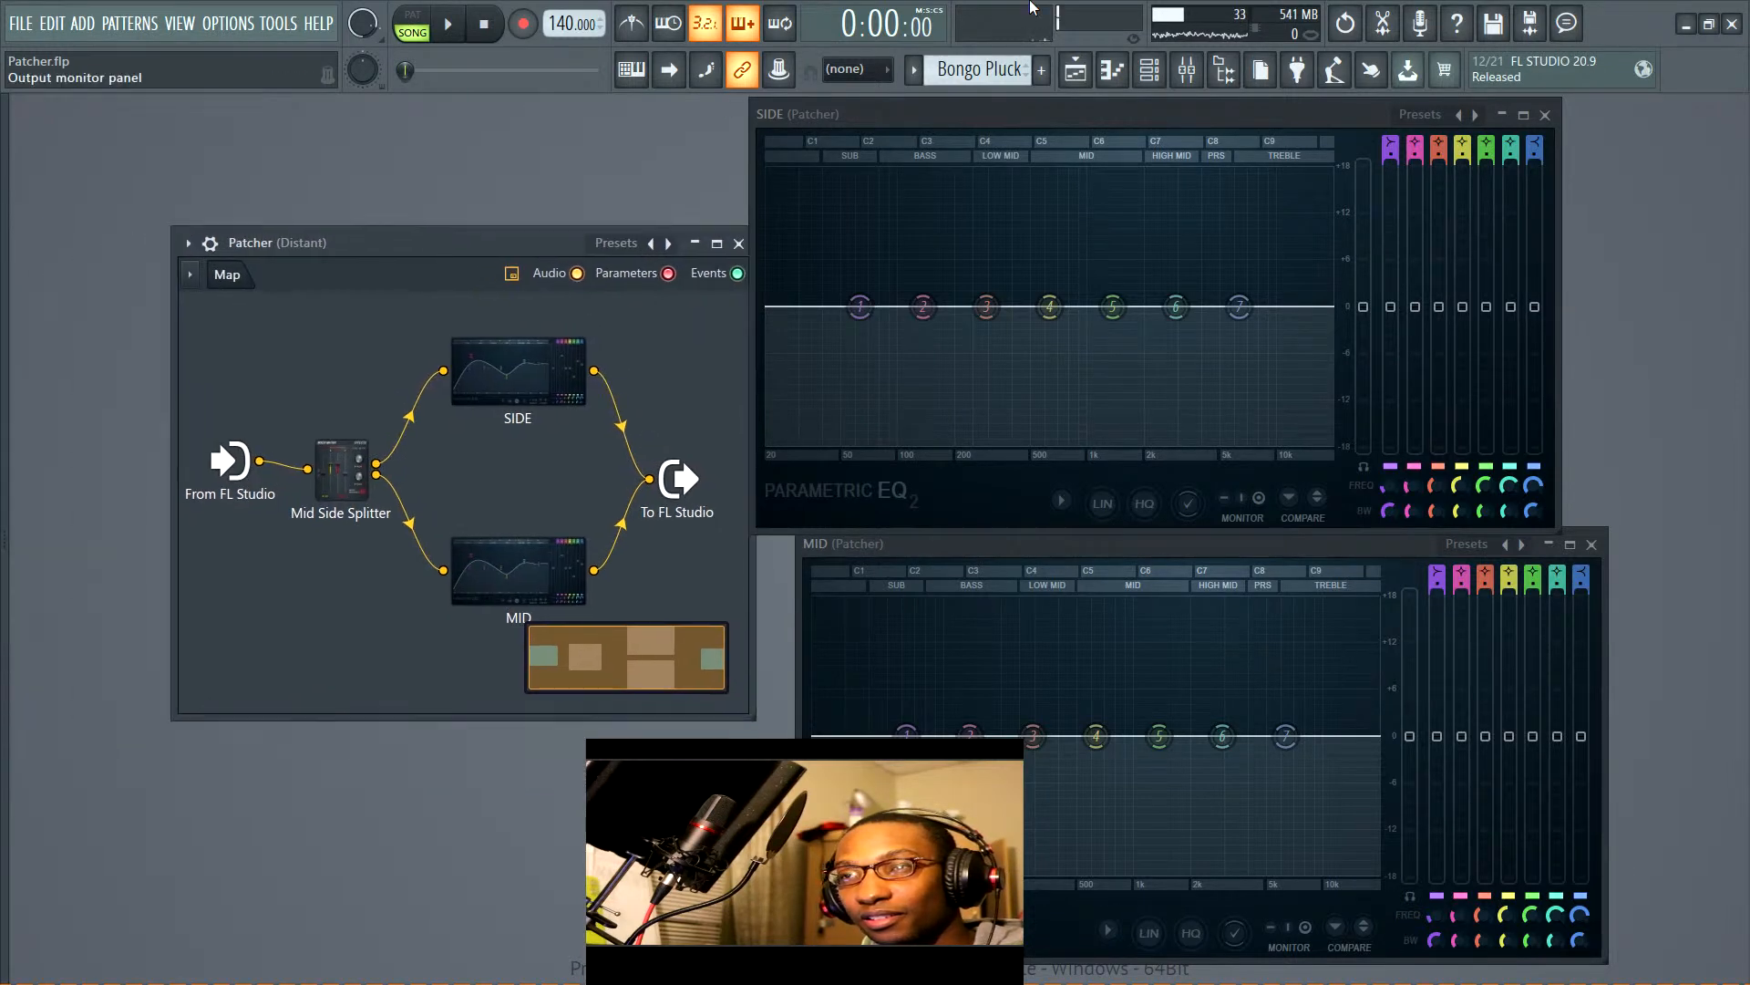
Mute Bongo Pluck in the mixer and close the mixer again
left_click(1208, 85)
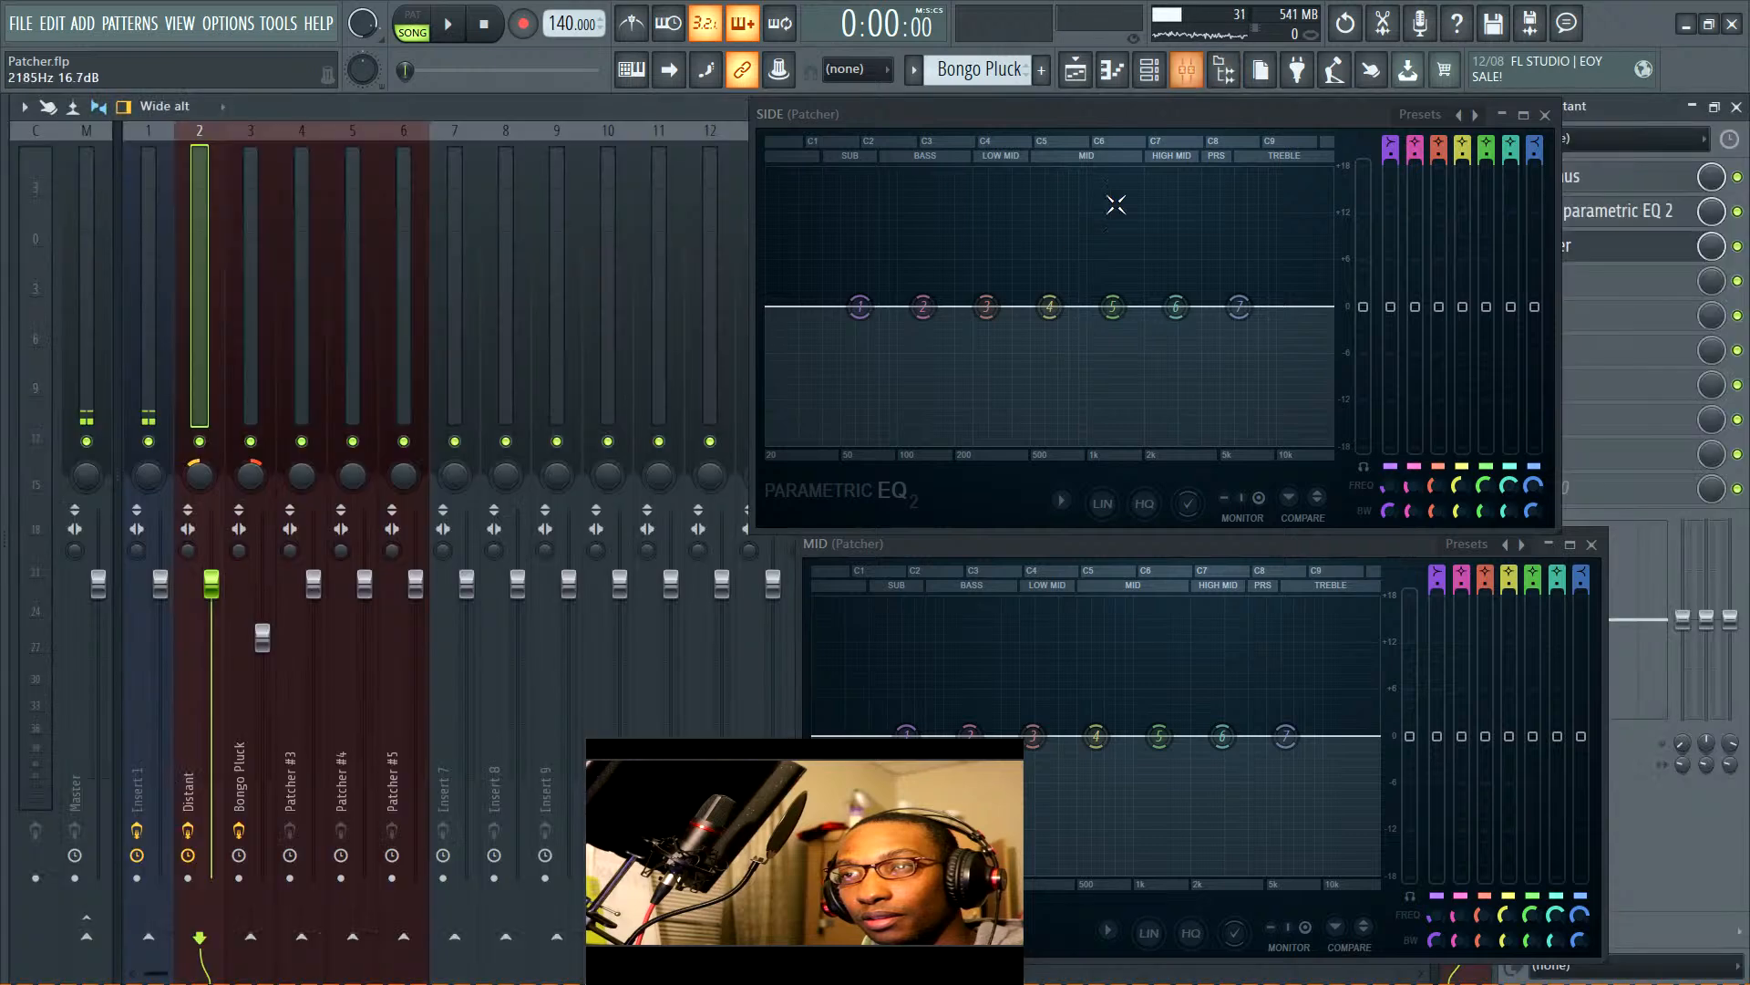
left_click(251, 441)
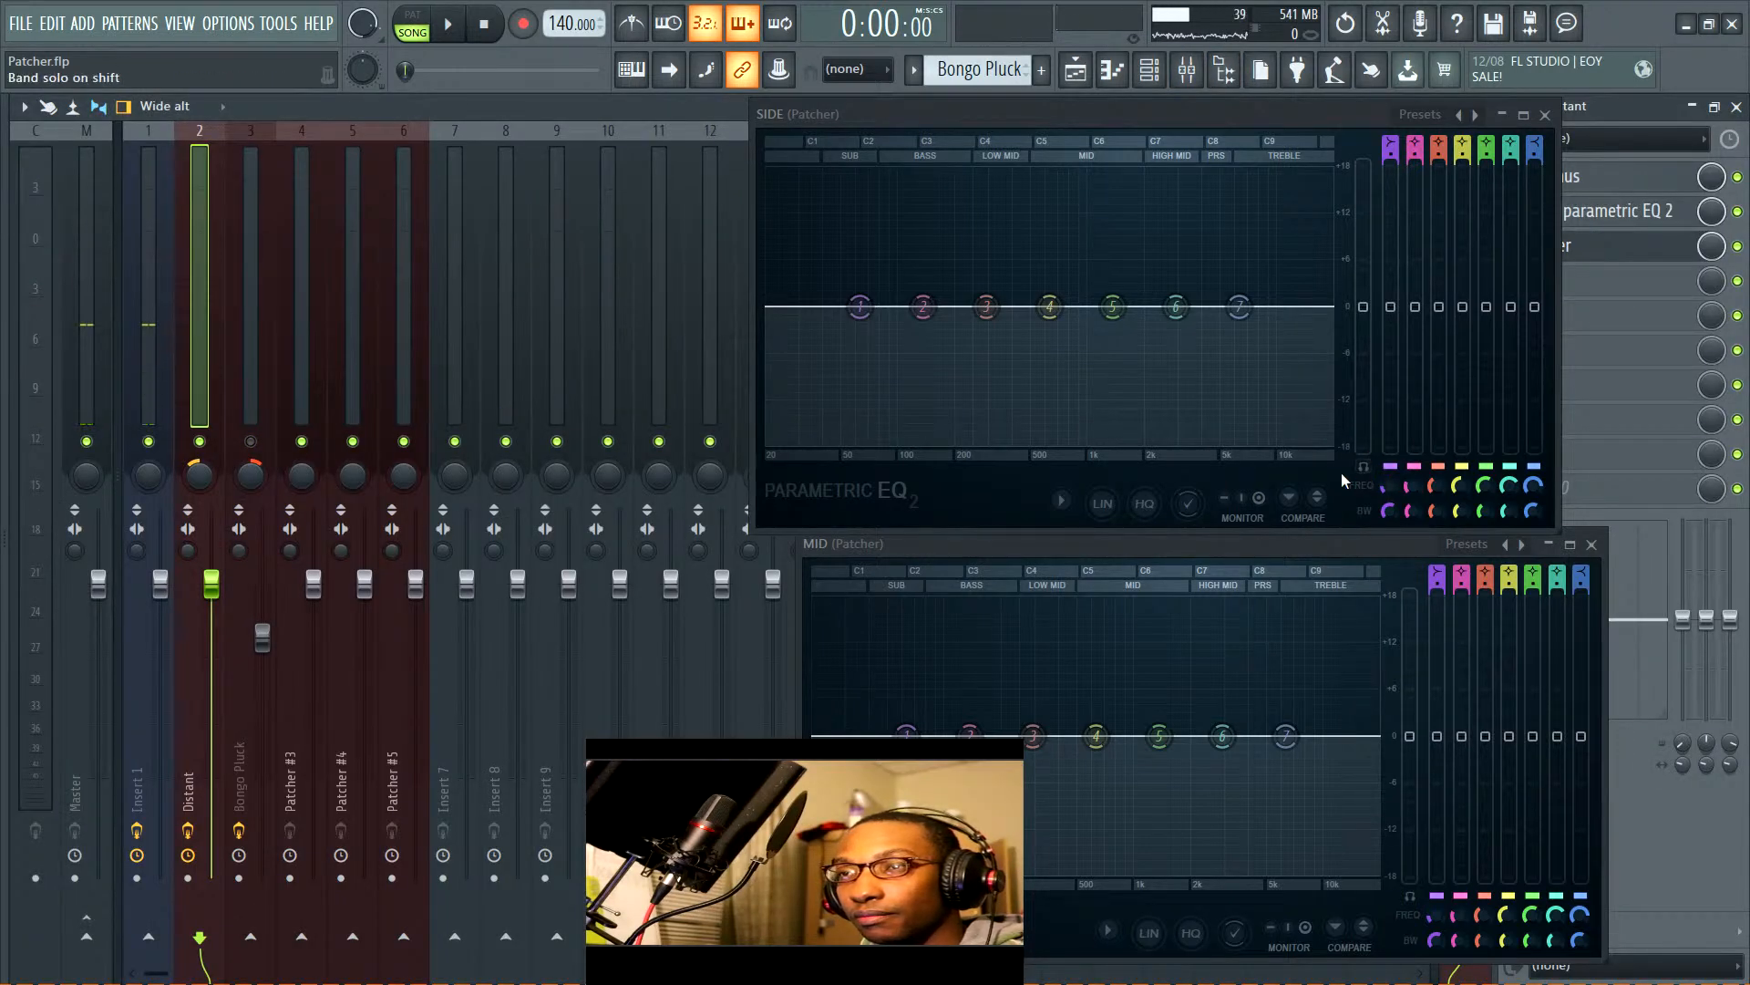
left_click(1737, 106)
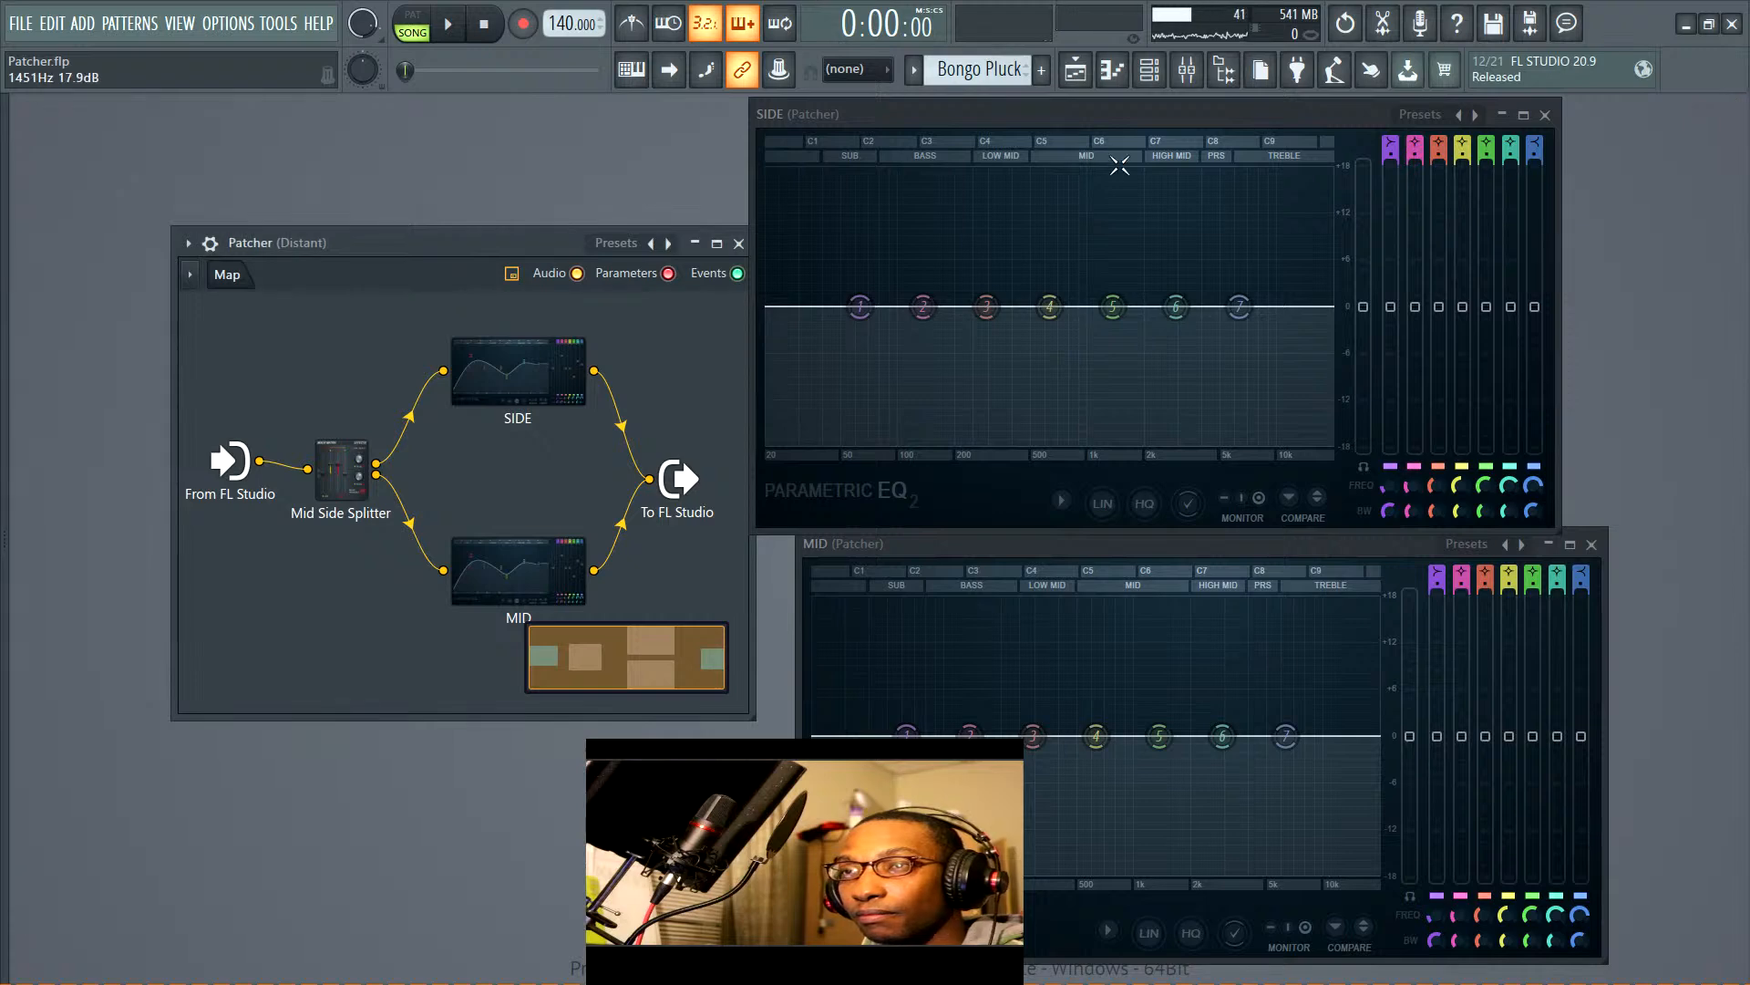
Silence the link from the SIDE EQ to the Patcher output, shift the MID node inward, and briefly audition the mid signal alone
left_click_drag(1176, 117, 1301, 108)
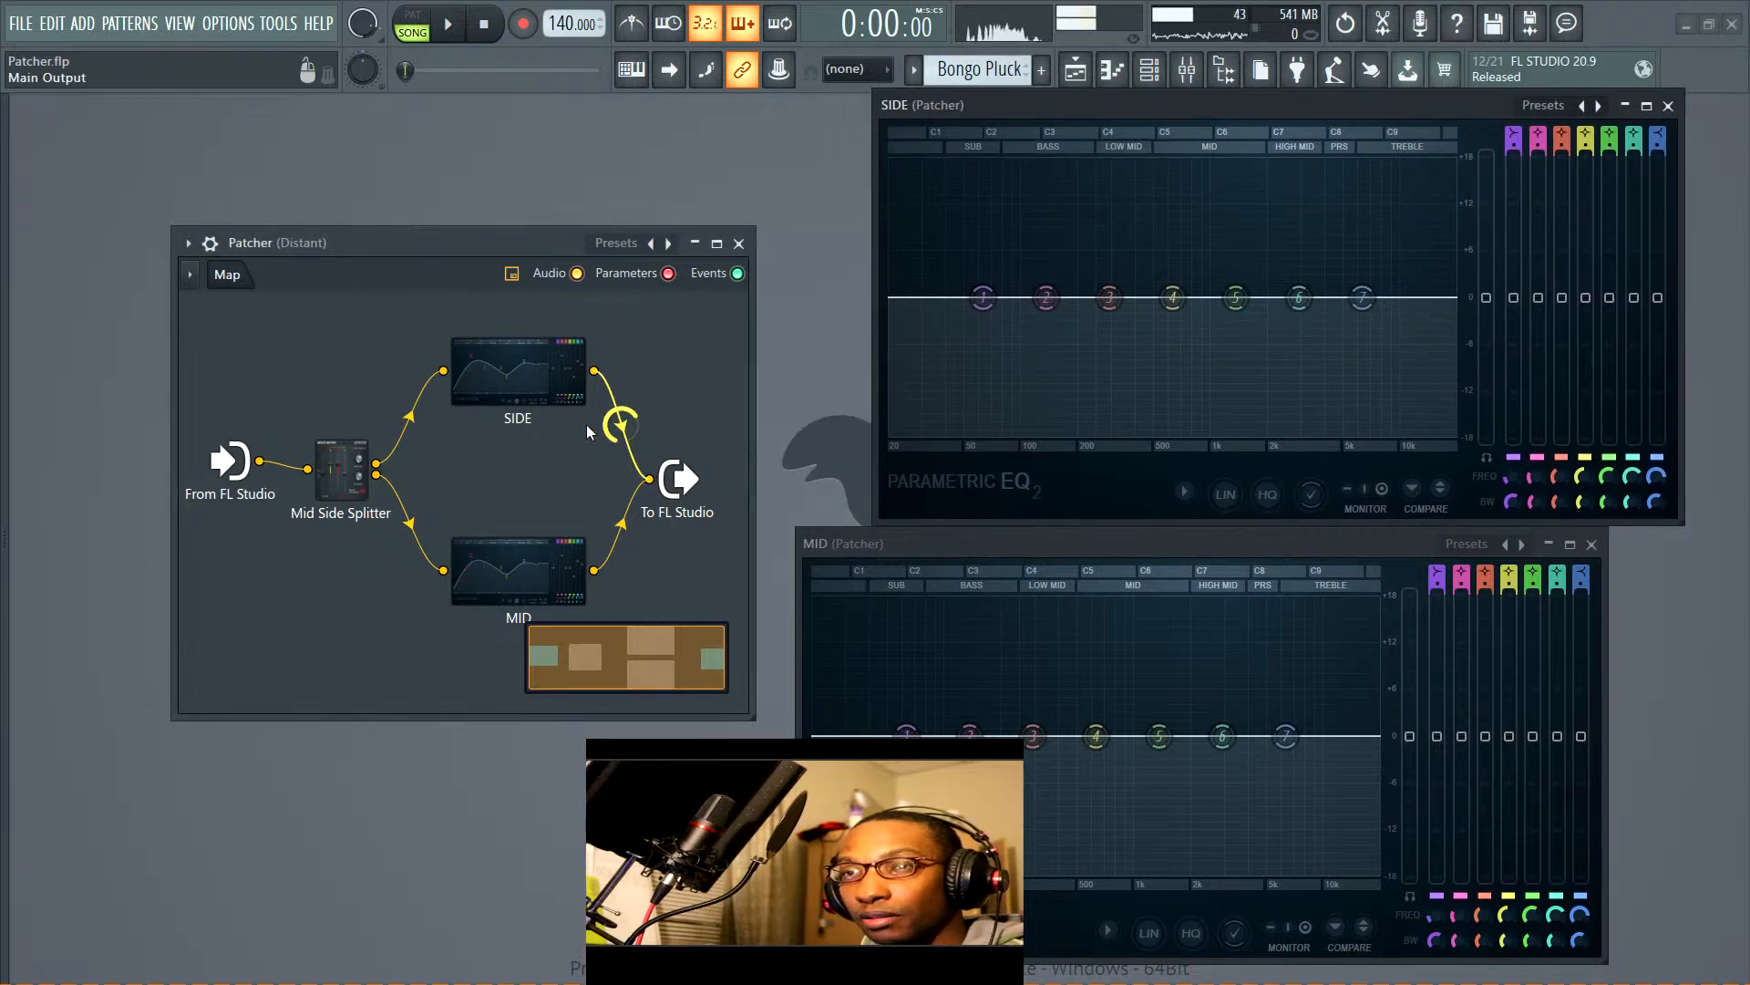
left_click(612, 425)
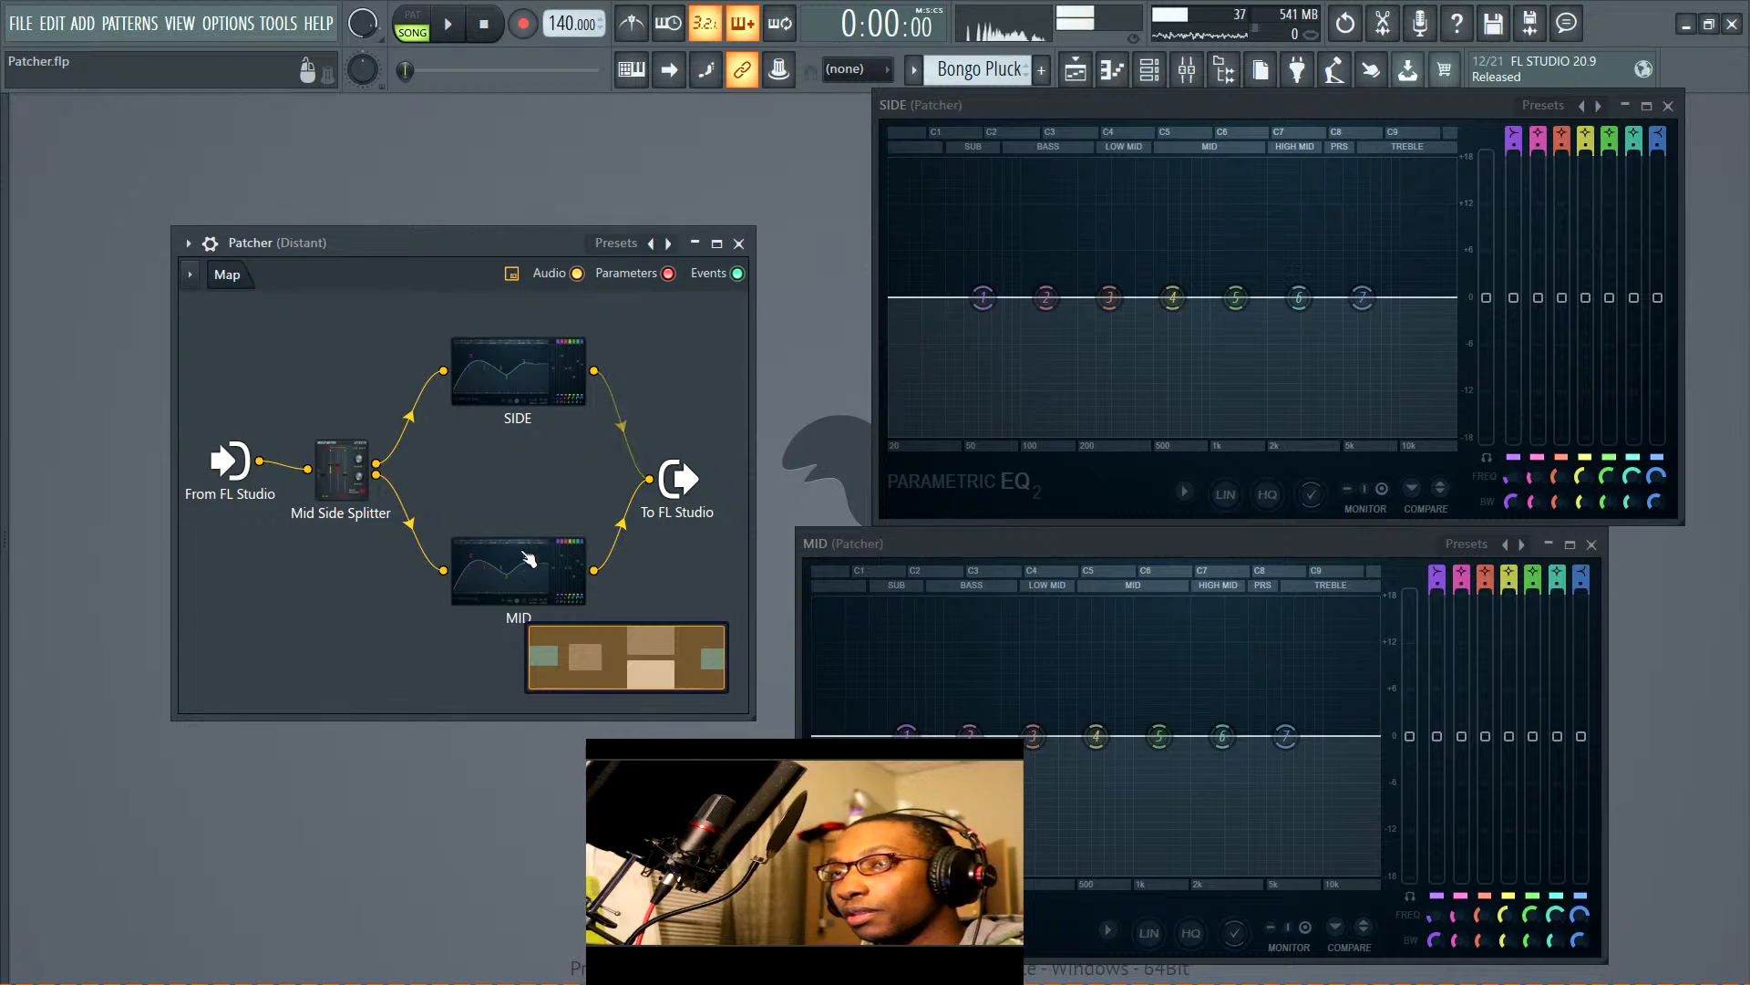
left_click_drag(553, 579, 512, 533)
key("space")
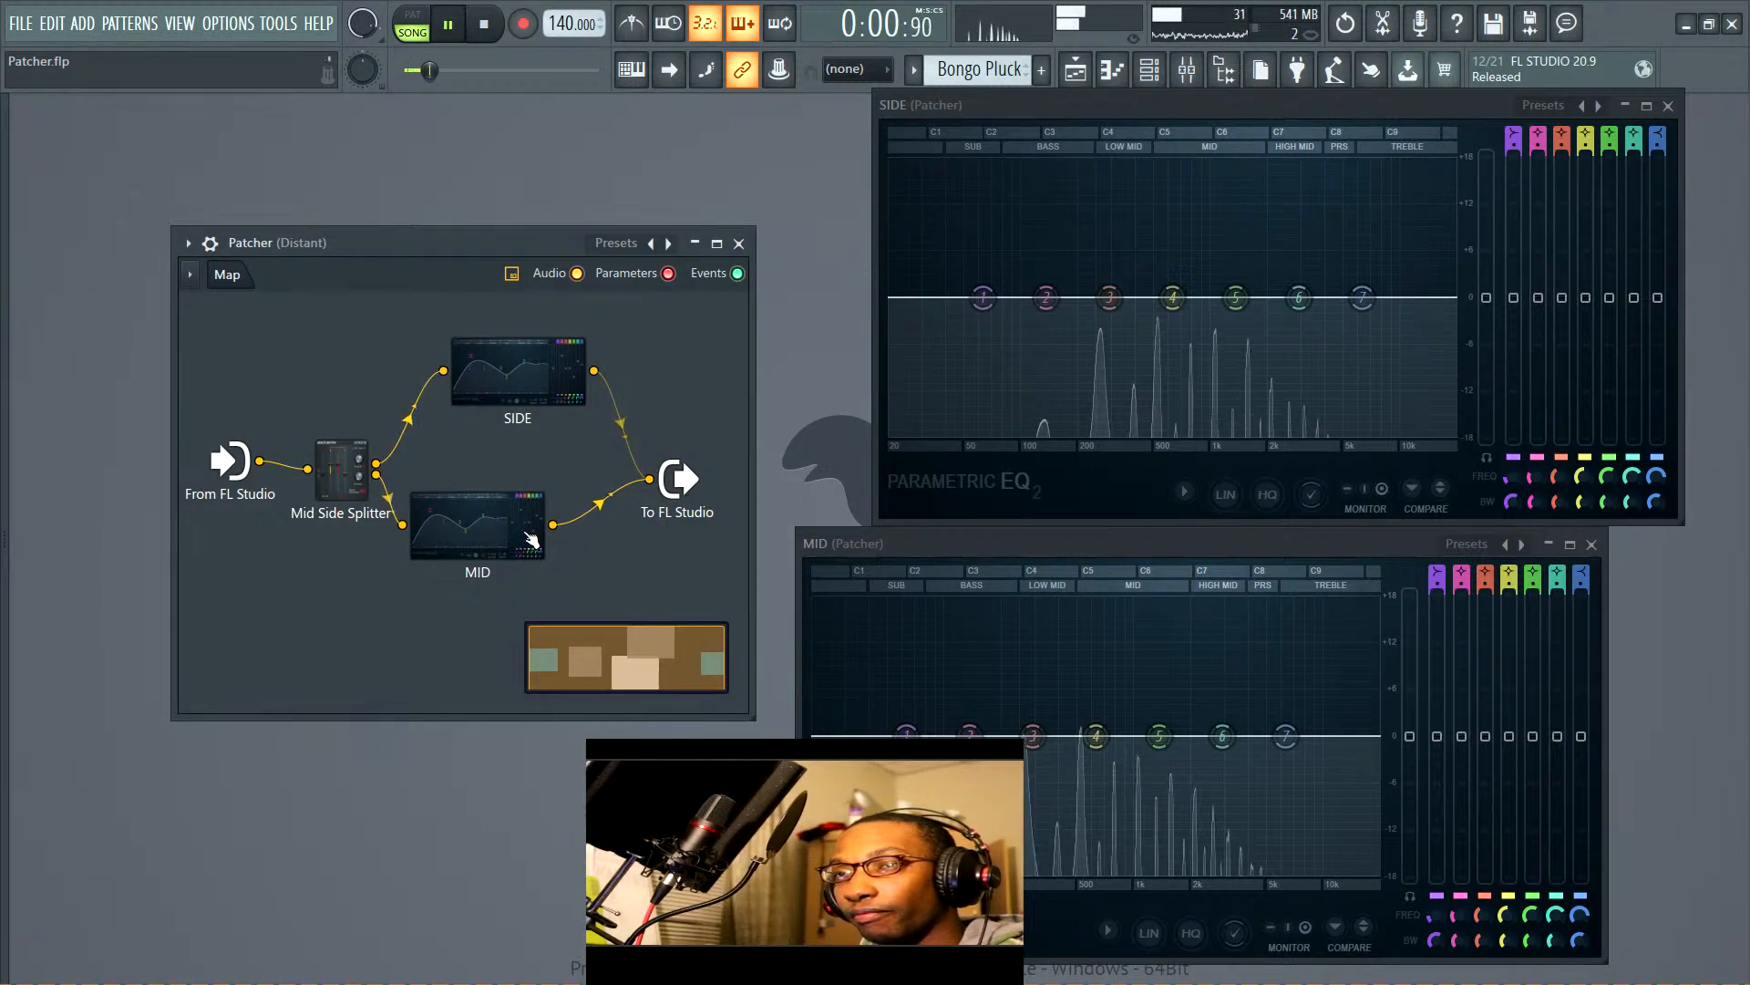
key("space")
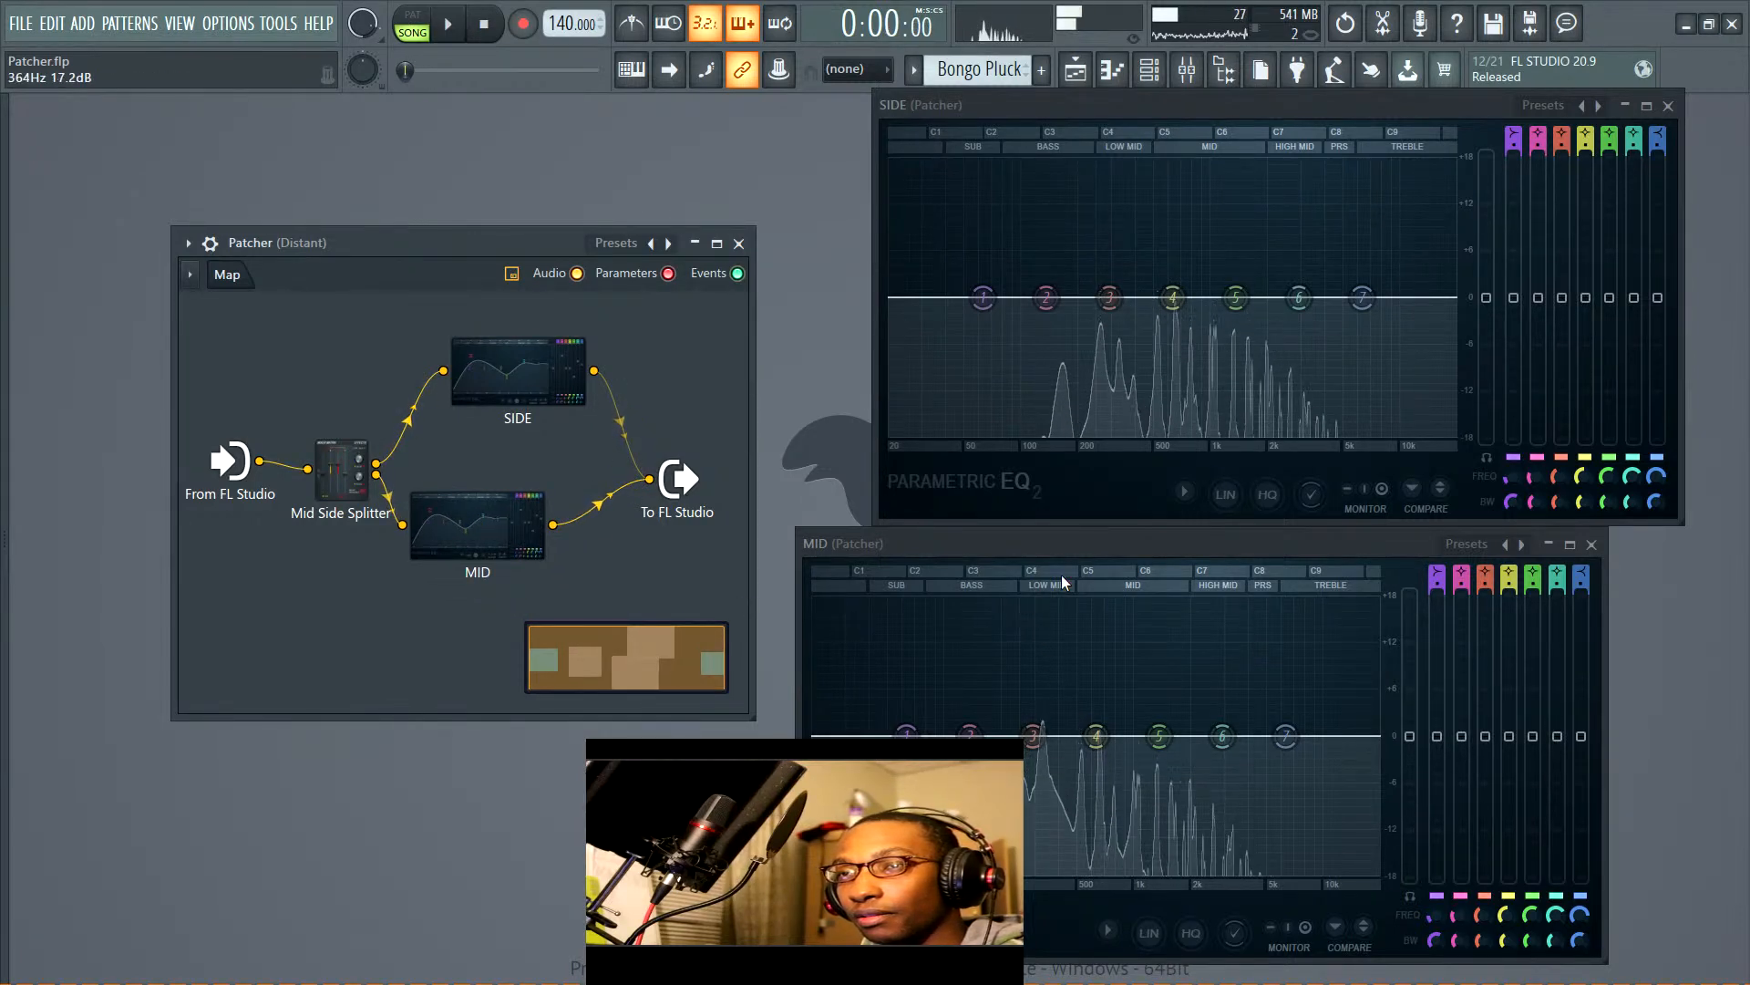
Bring the MID EQ fully into view and, during playback, cut its band 2 by about 1.4 dB at 448 Hz with 14% bandwidth
left_click_drag(1084, 541, 1098, 507)
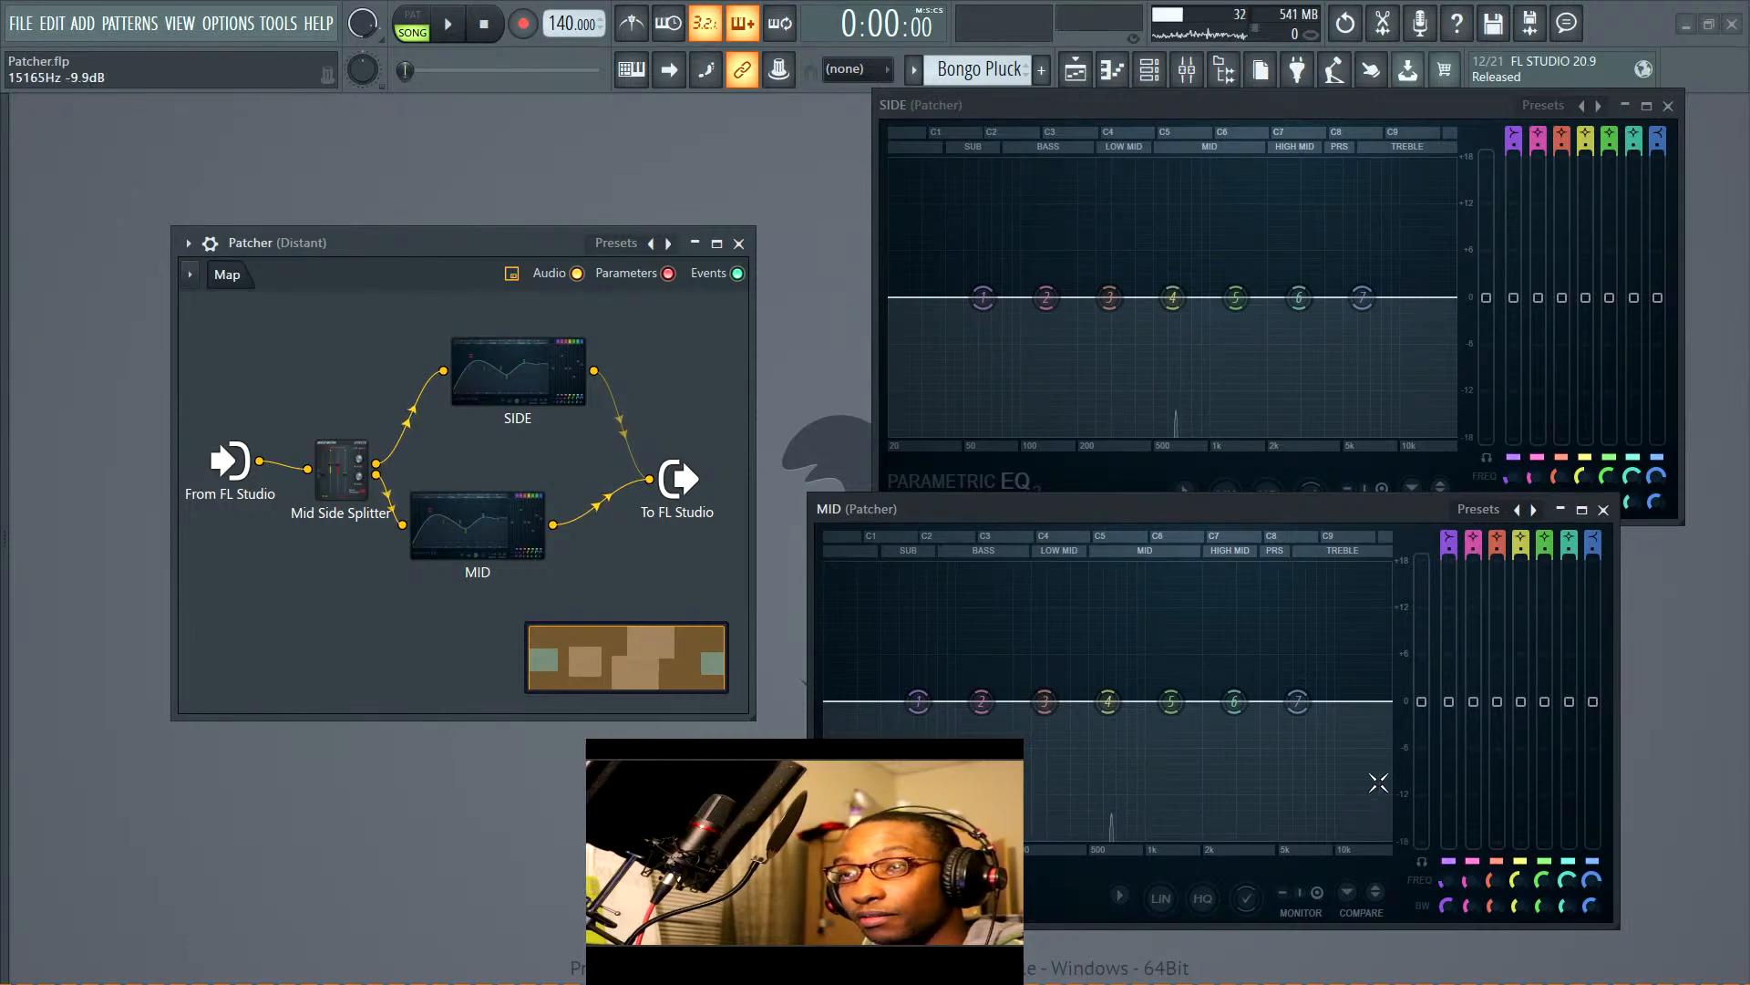
key("space")
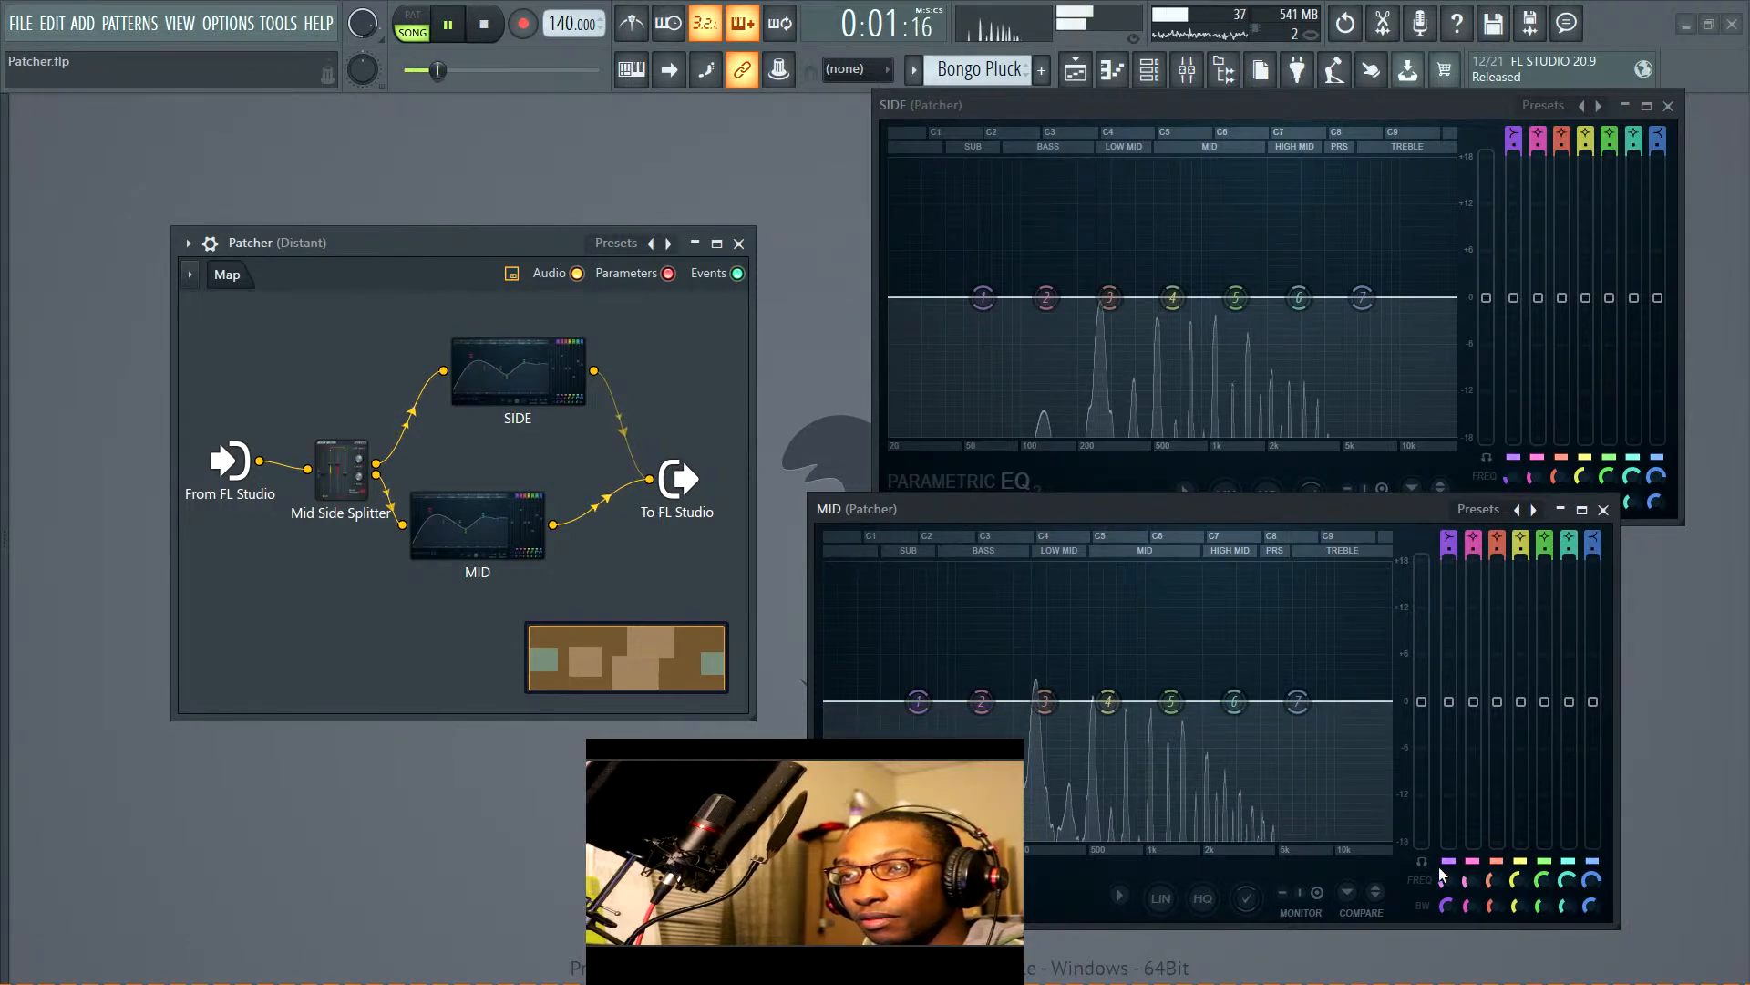
right_click(981, 701)
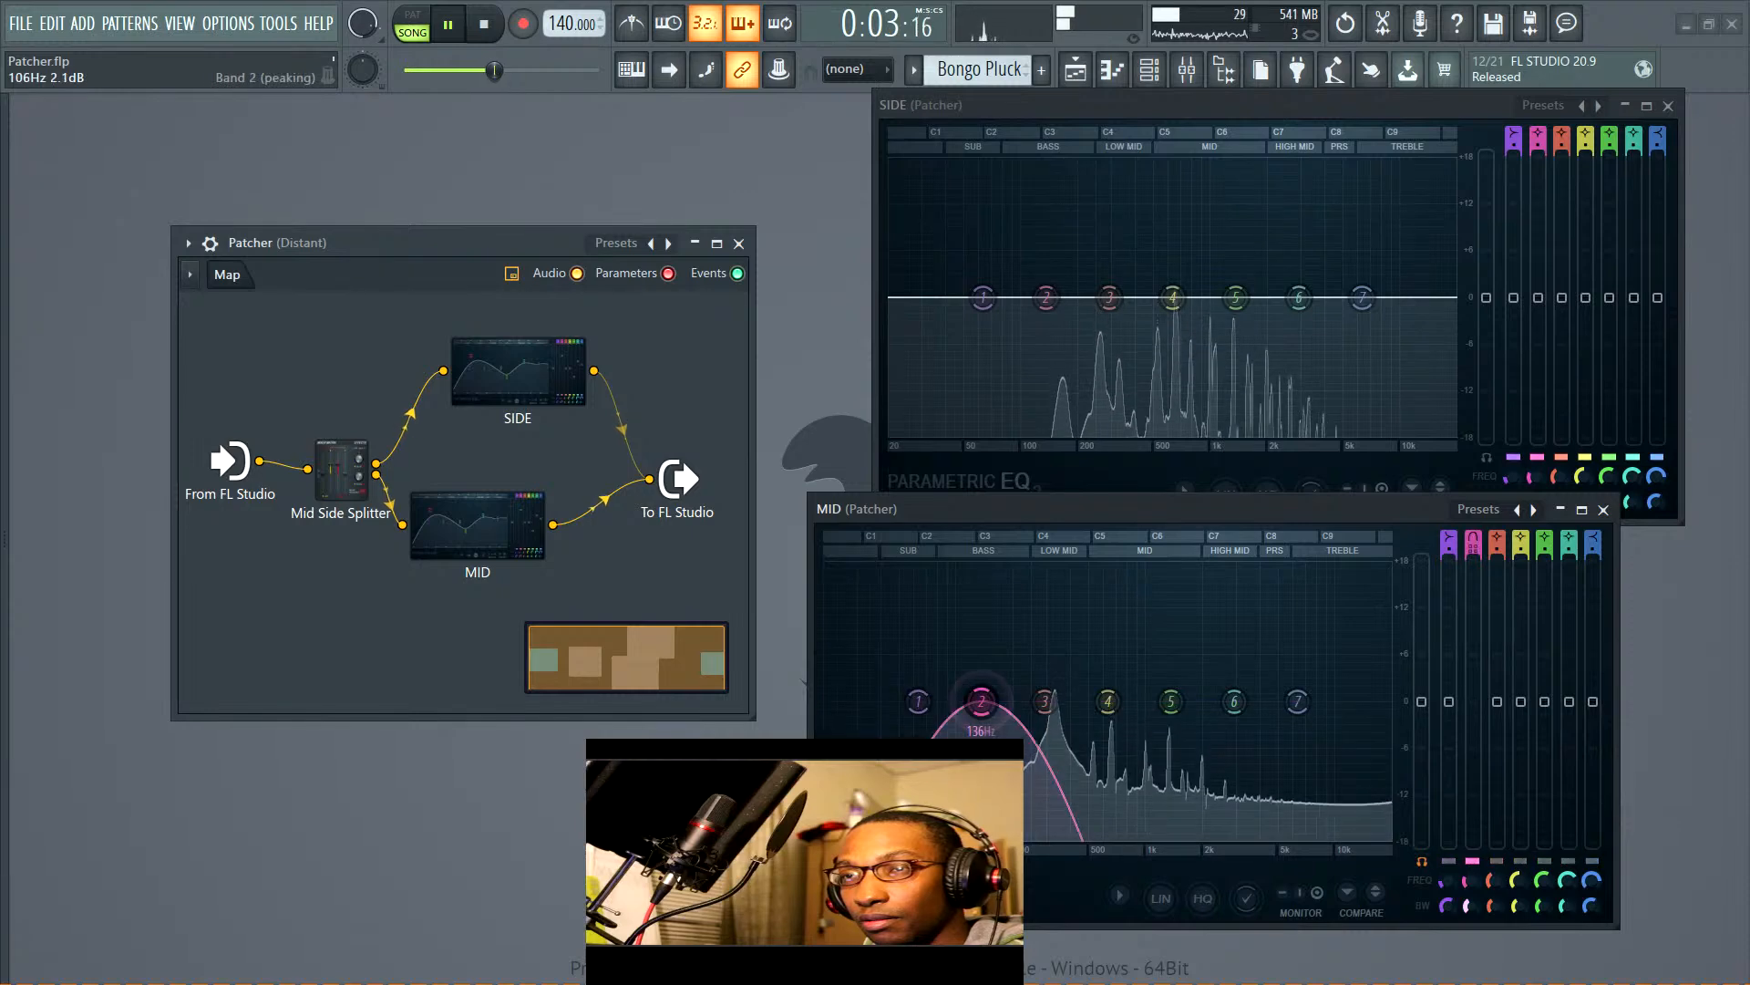
left_click_drag(981, 701, 1079, 712)
scroll(1075, 701, "down", 5)
scroll(1085, 723, "down", 2)
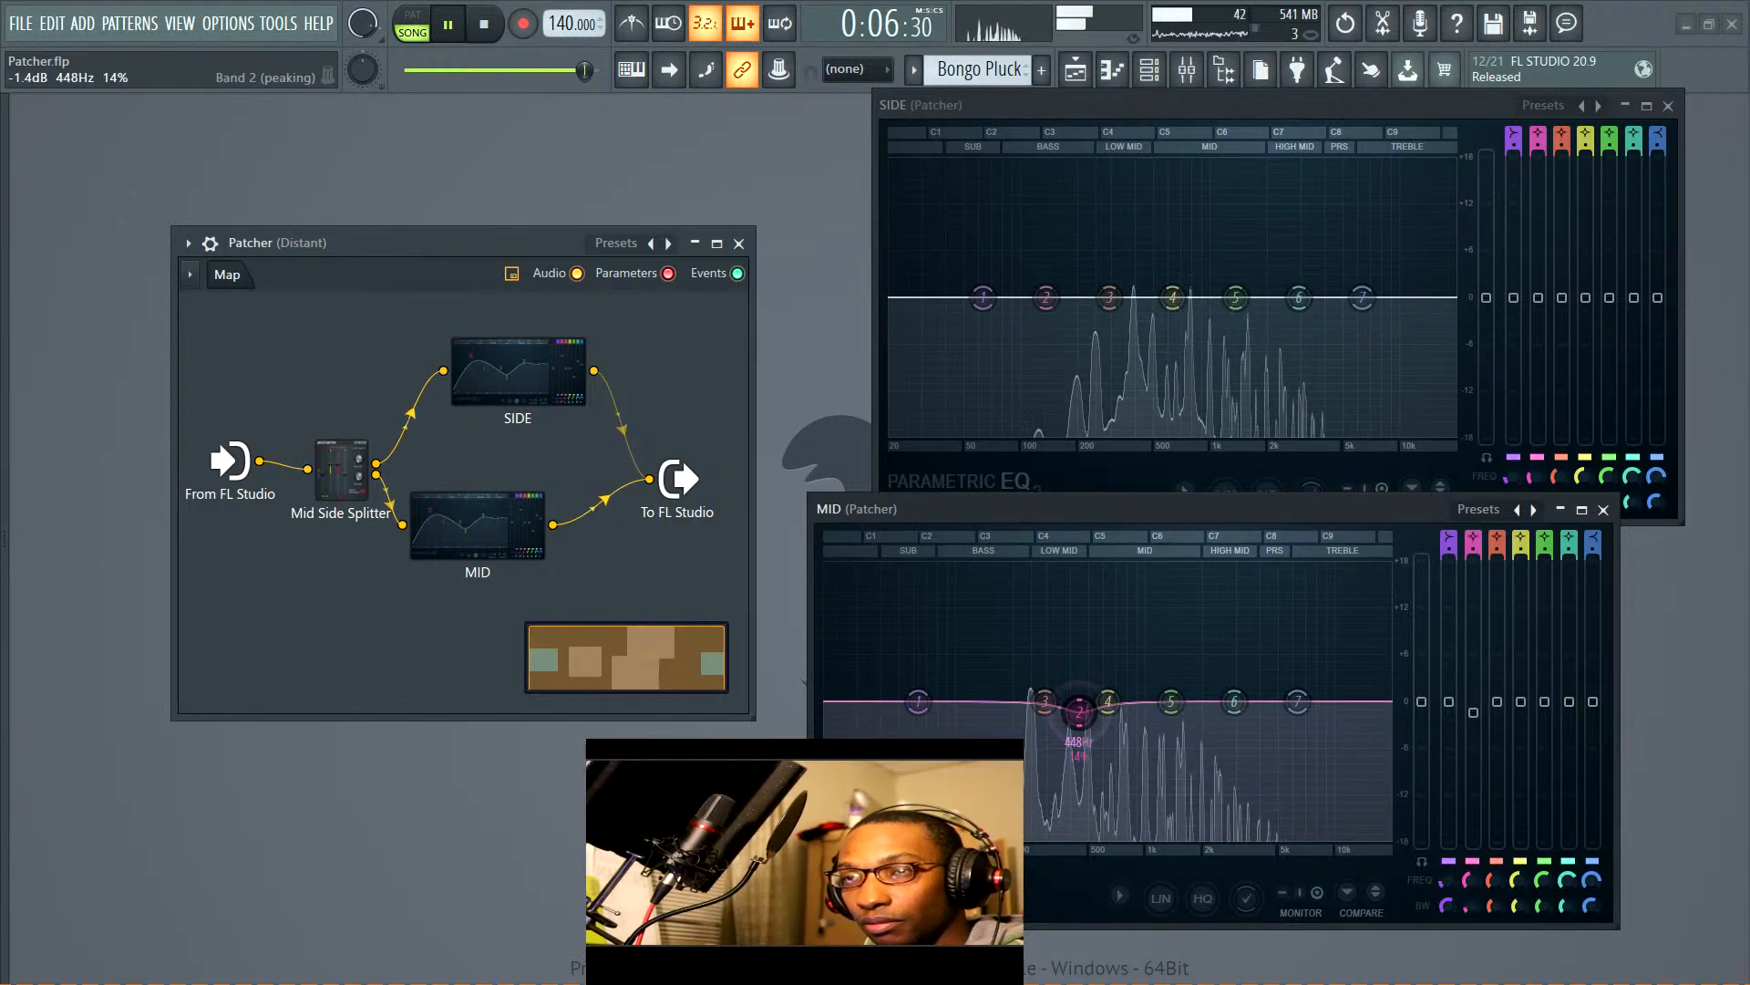
In the MID EQ, slightly boost band 5 in the high mids and cut band 3 by 0.8 dB at 249 Hz
left_click(1172, 701)
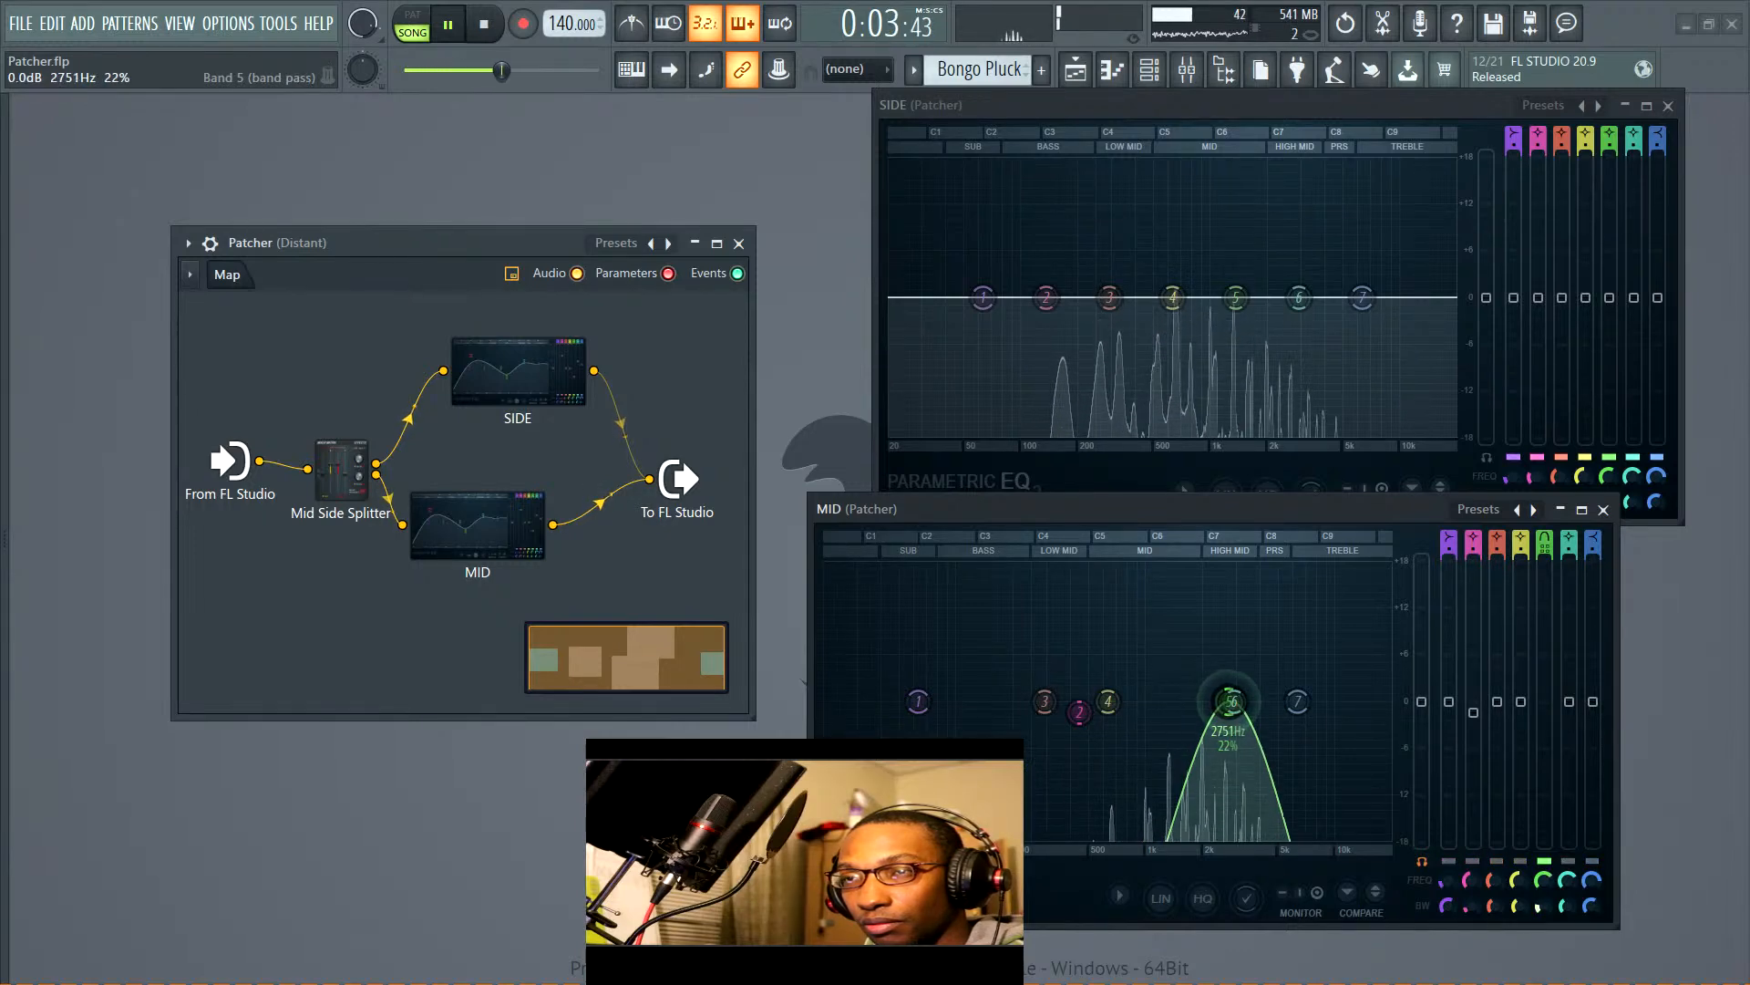
left_click_drag(1230, 702, 1207, 698)
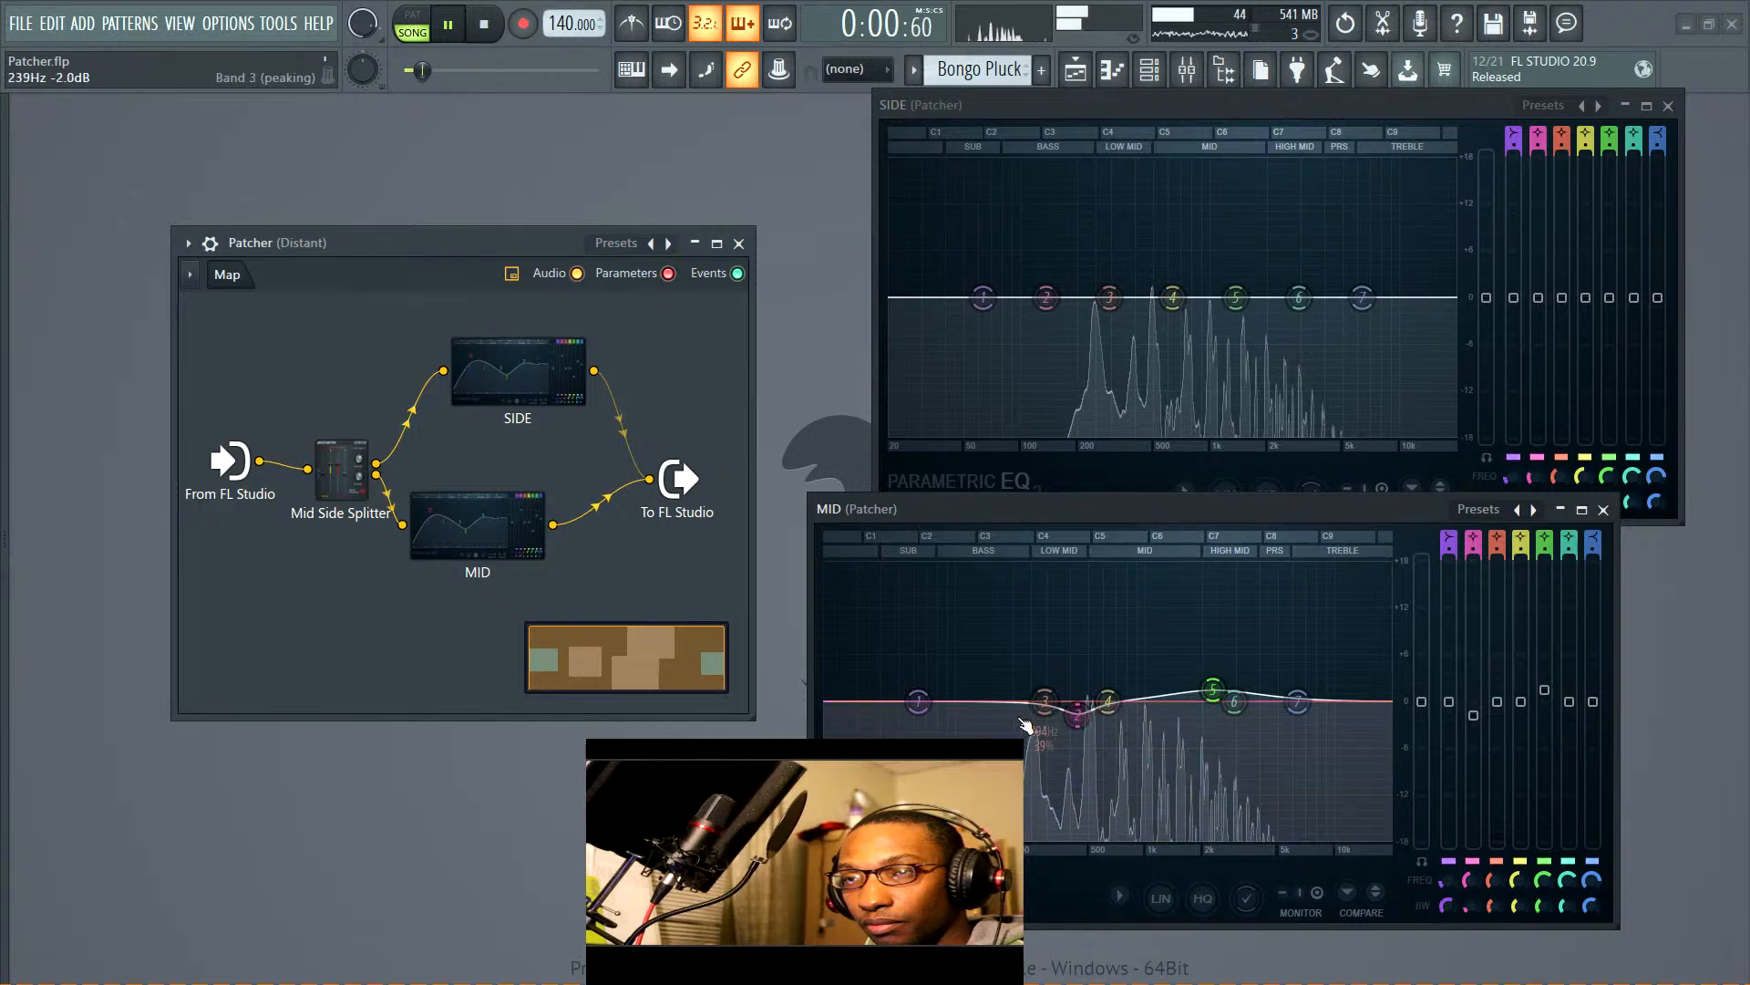
left_click_drag(922, 717, 1031, 707)
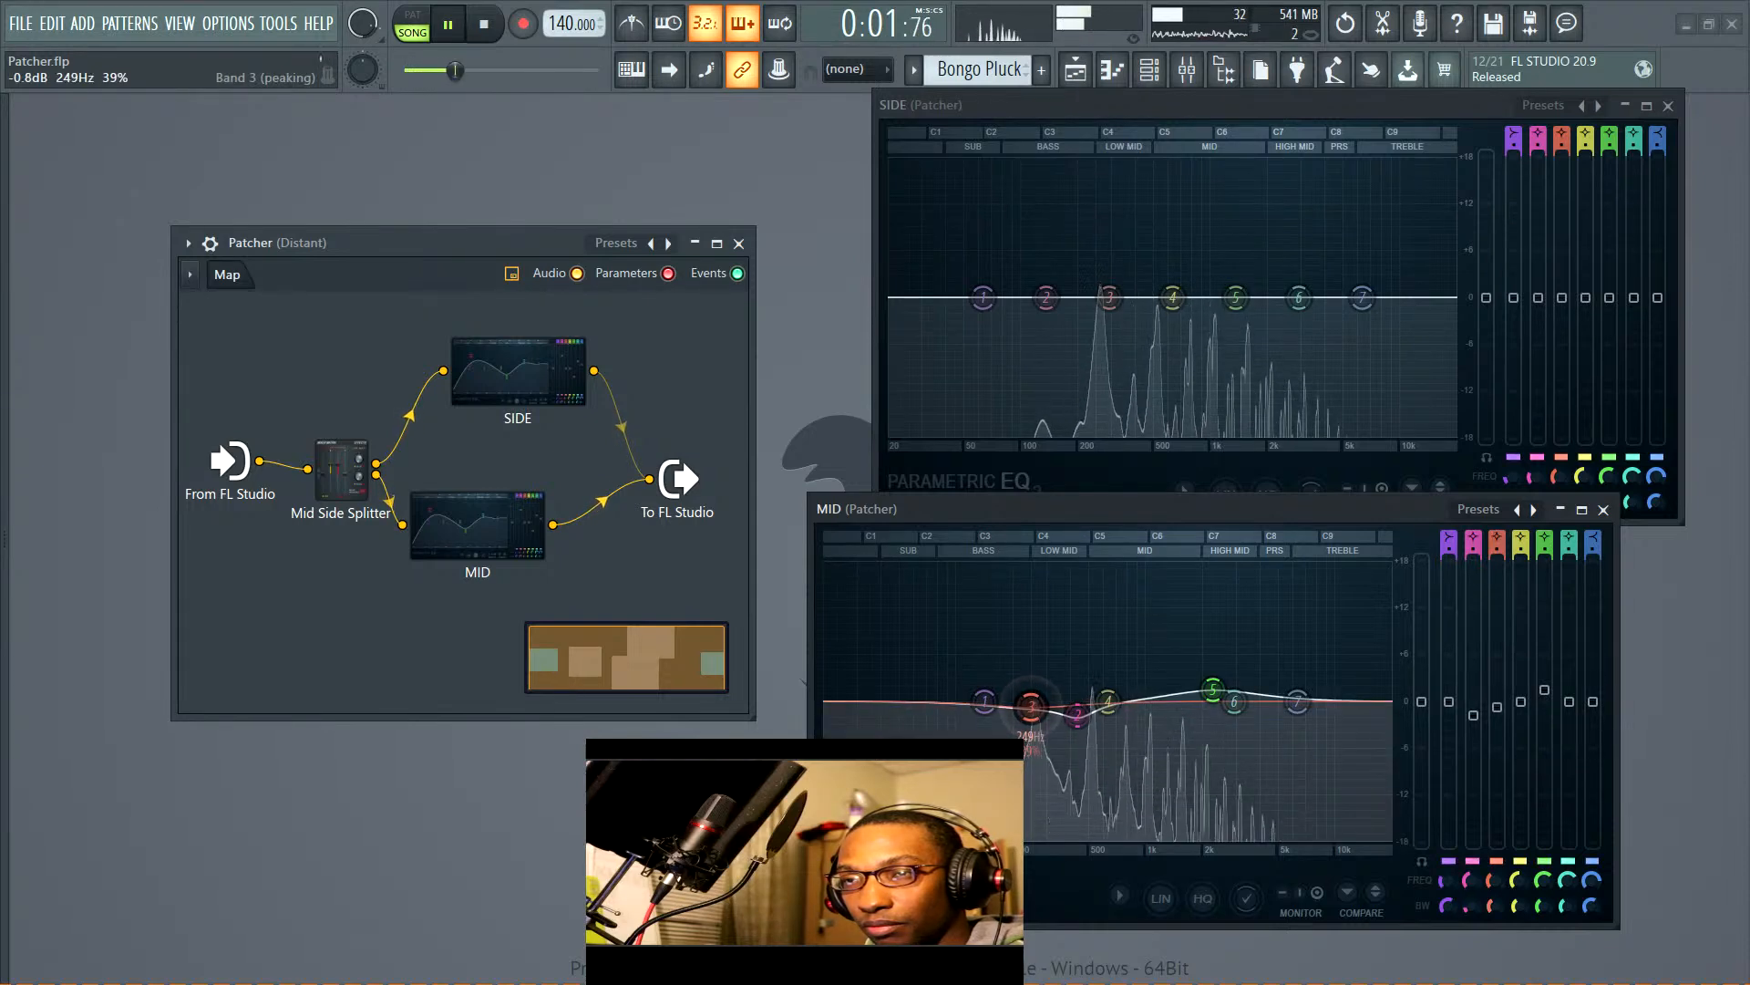
Compare the MID EQ's edited curve with its flat spare state during playback and return to the edited curve
left_click(1378, 894)
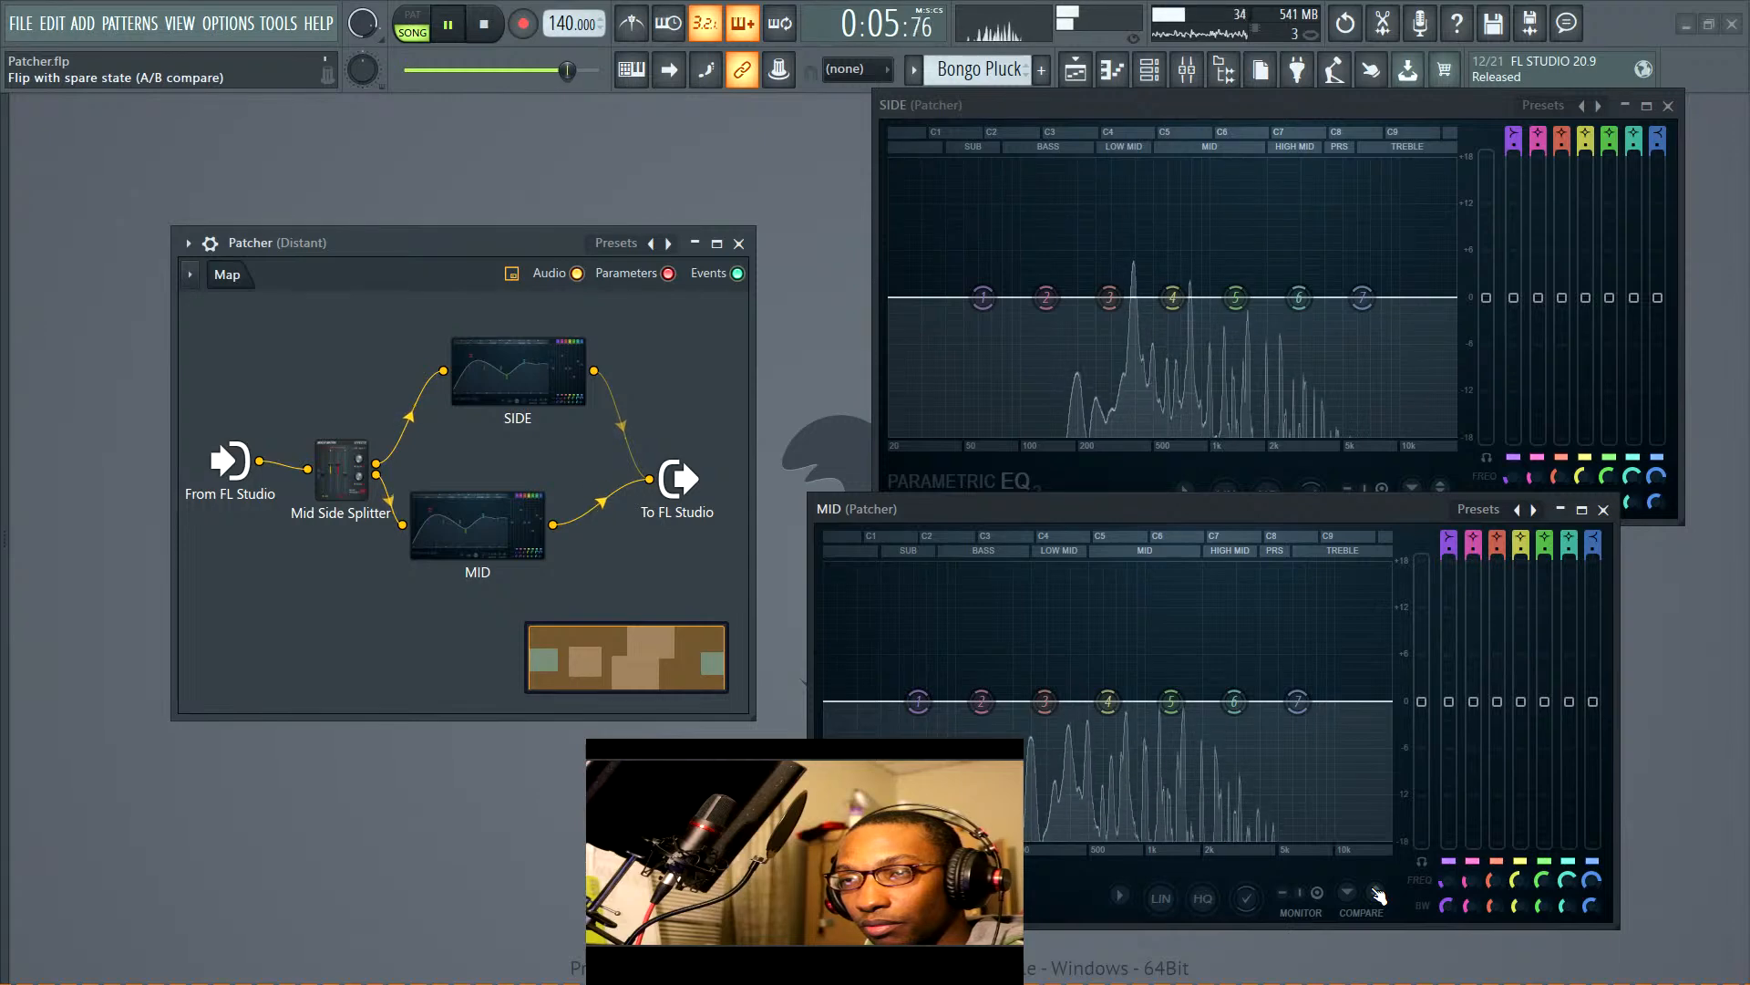
left_click(1378, 893)
key("space")
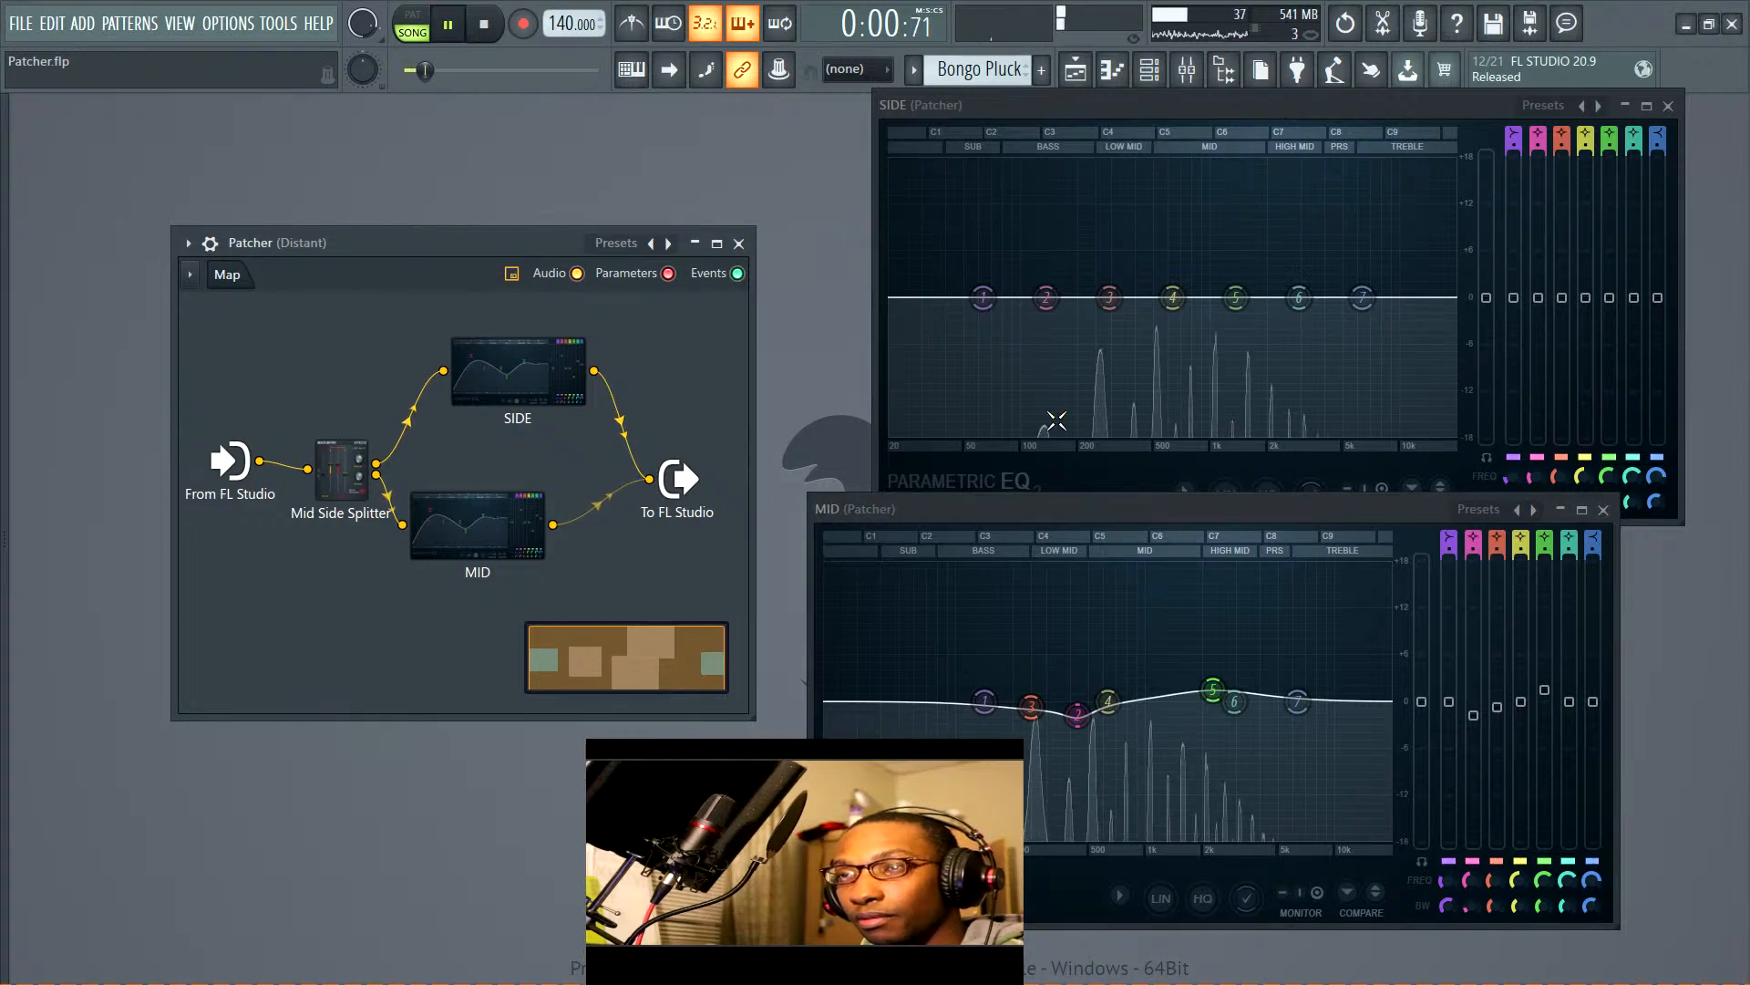
Isolate band 3 of the SIDE EQ during playback and slightly cut it in the low mids
left_click(1109, 299, "alt")
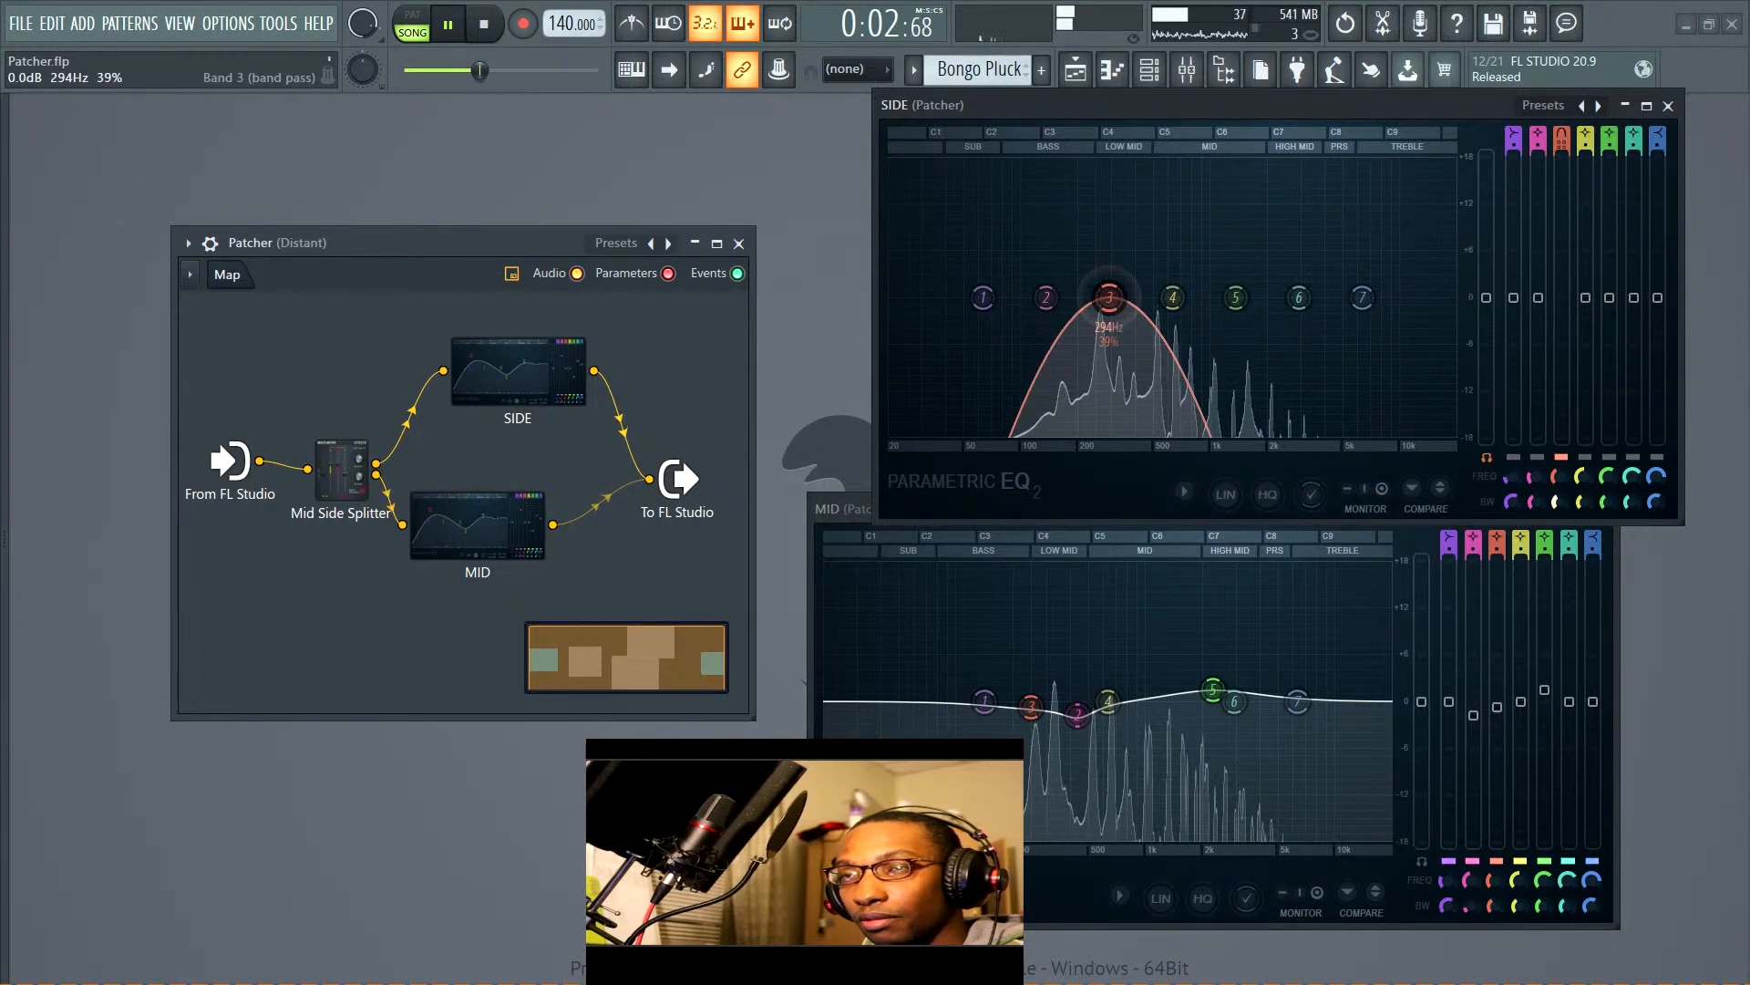
mouse_move(1109, 298)
left_mouse_down()
mouse_move(1048, 296)
mouse_move(1114, 298)
mouse_move(1115, 318)
left_mouse_up()
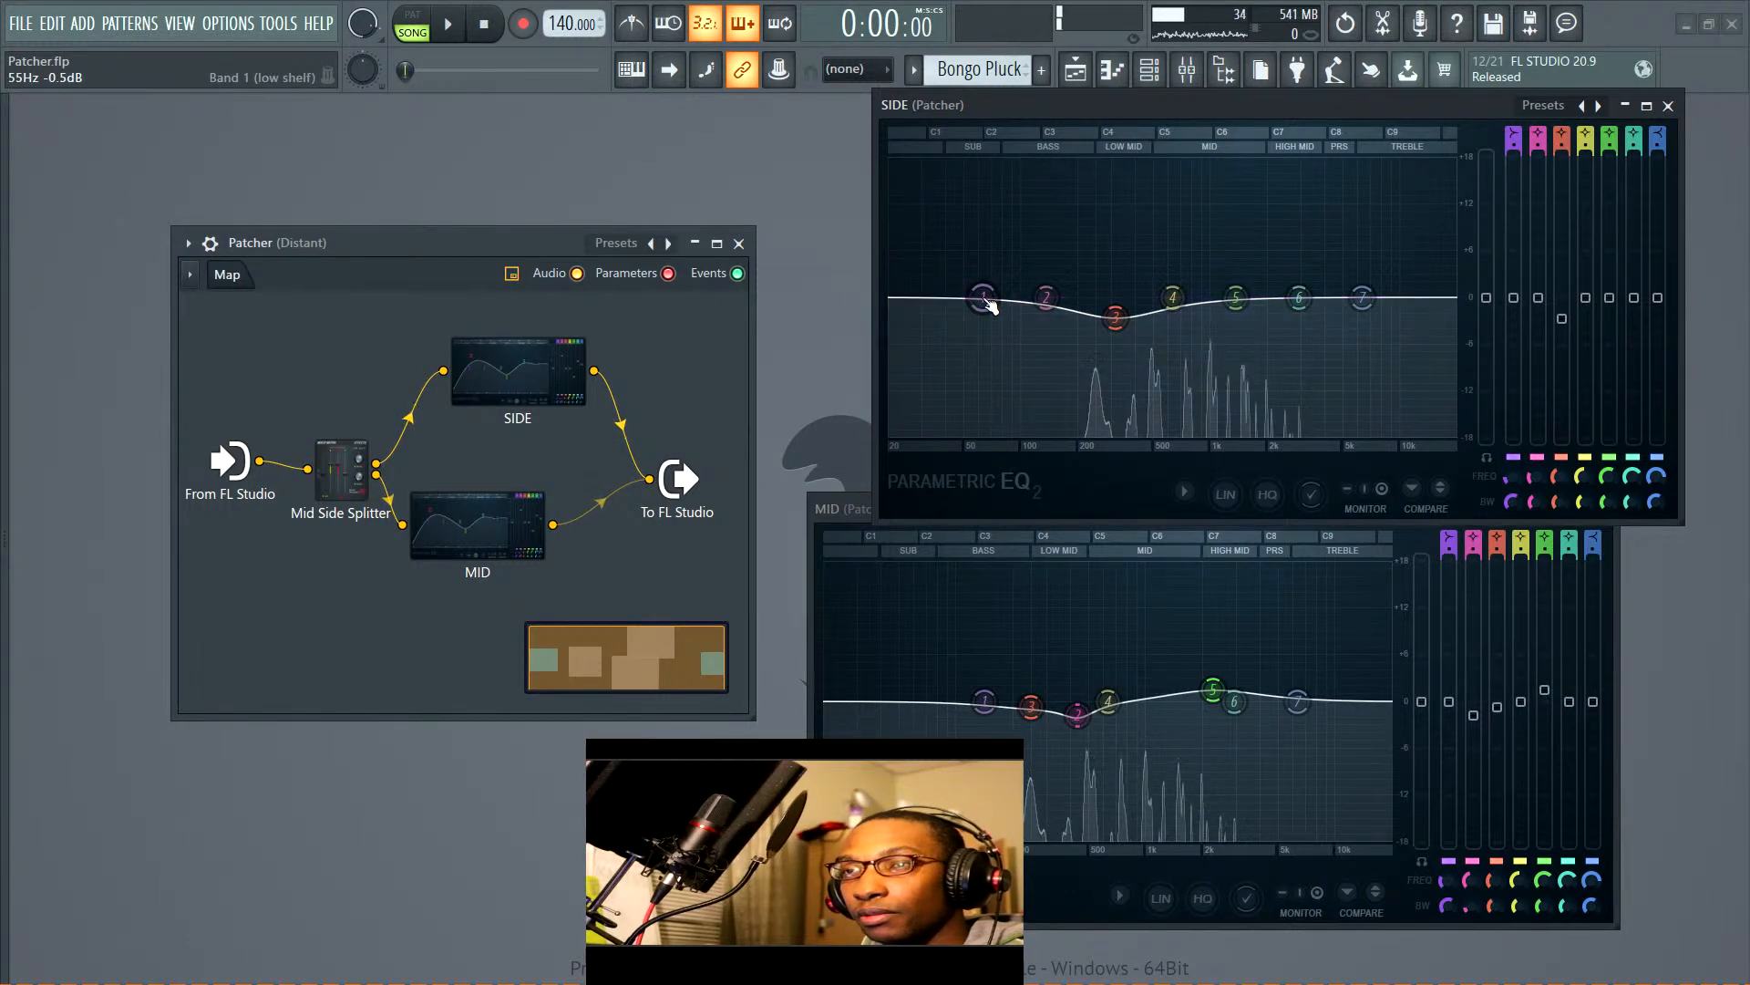
key("space")
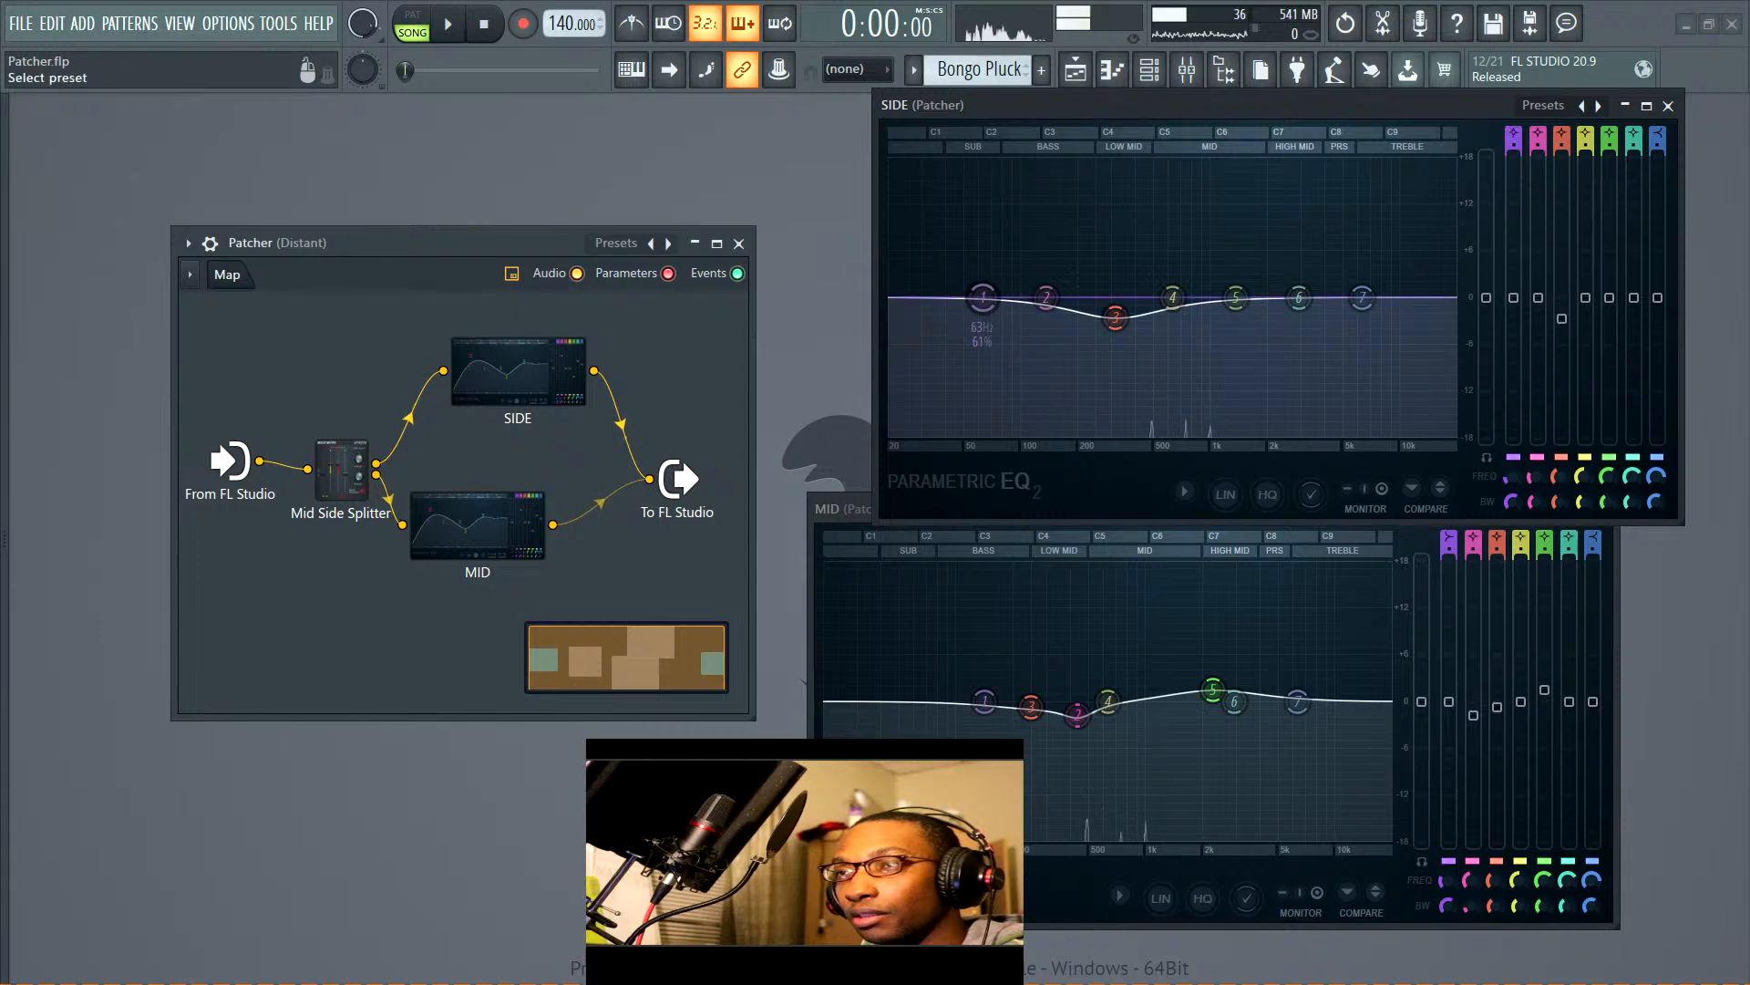
Turn SIDE EQ band 1 into a high-pass filter with 66% bandwidth, a steeper slope and an 84 Hz cutoff
scroll(982, 298, "down", 5)
scroll(983, 298, "up", 1)
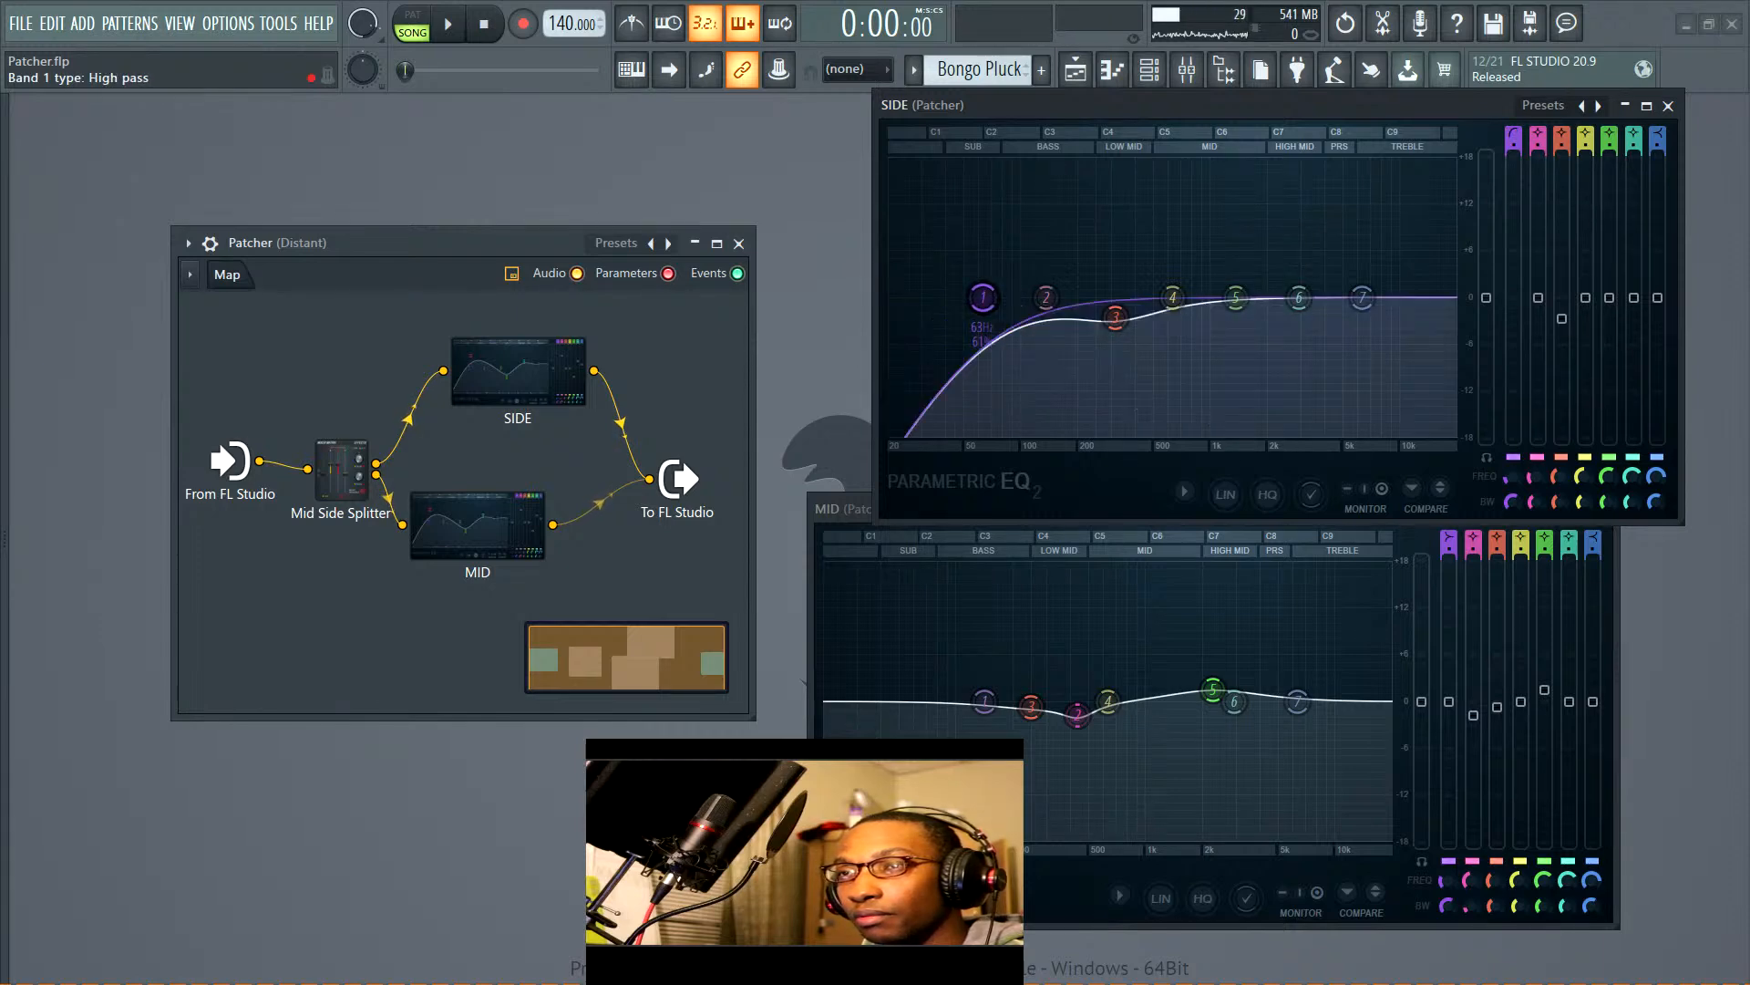
scroll(985, 301, "up", 2)
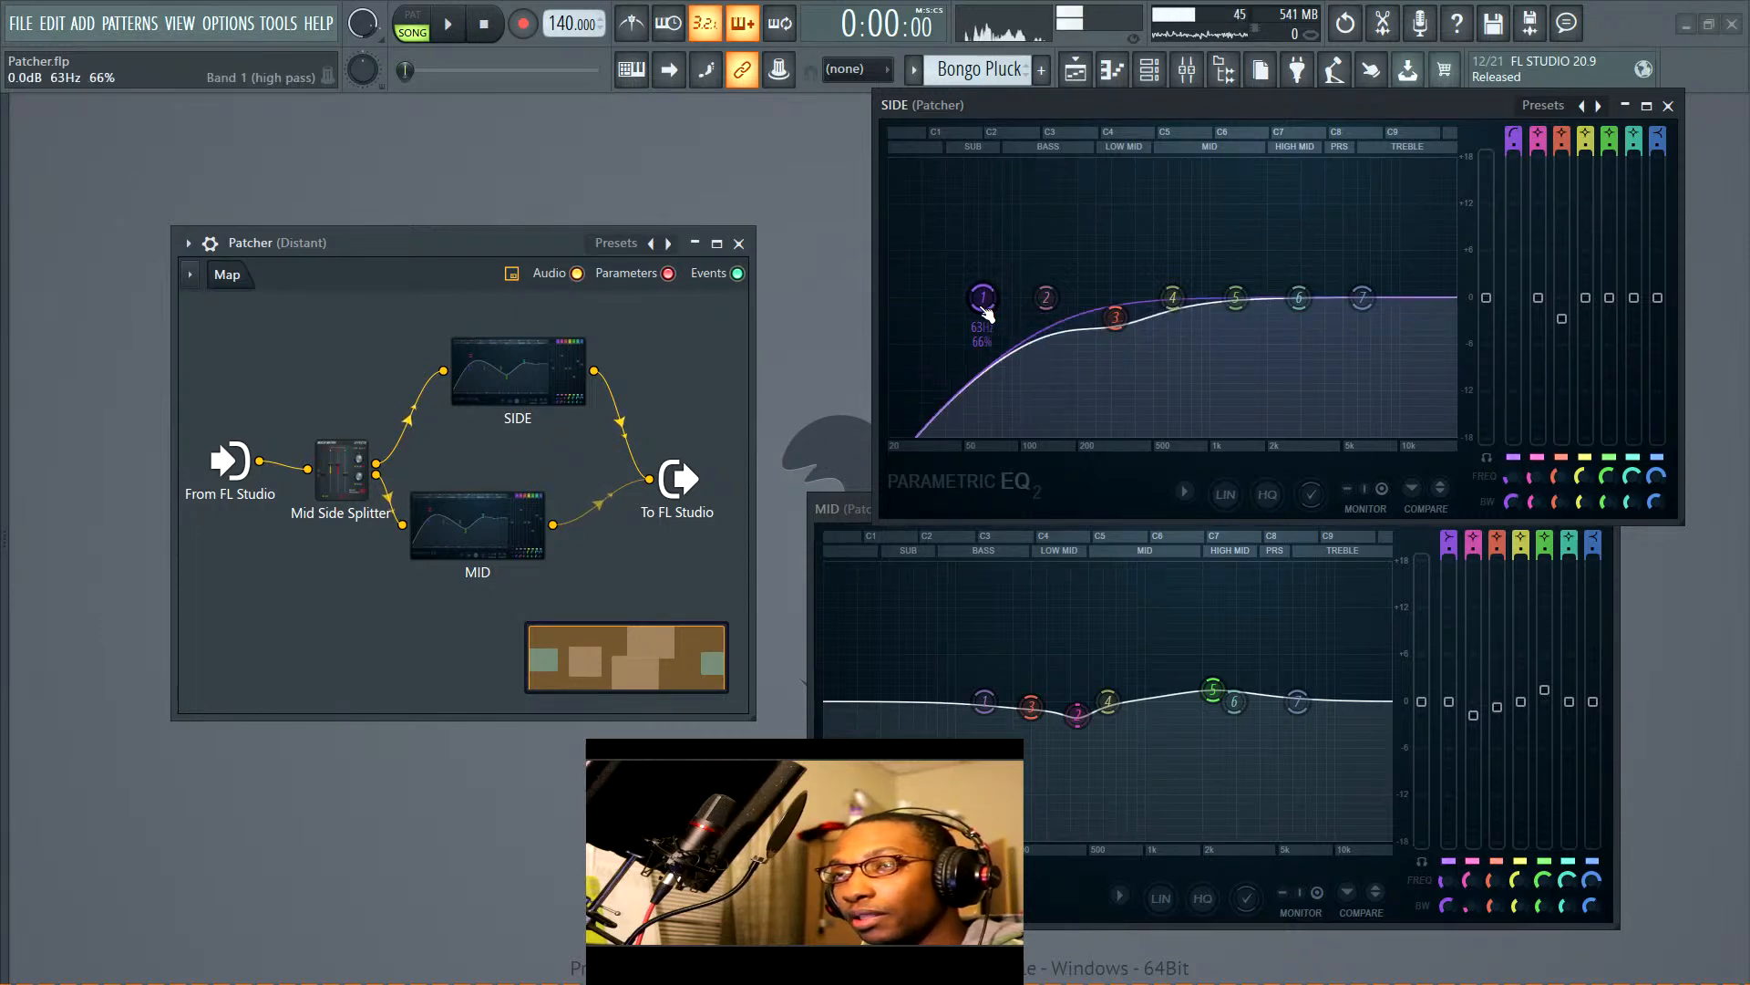
left_click_drag(986, 313, 993, 313)
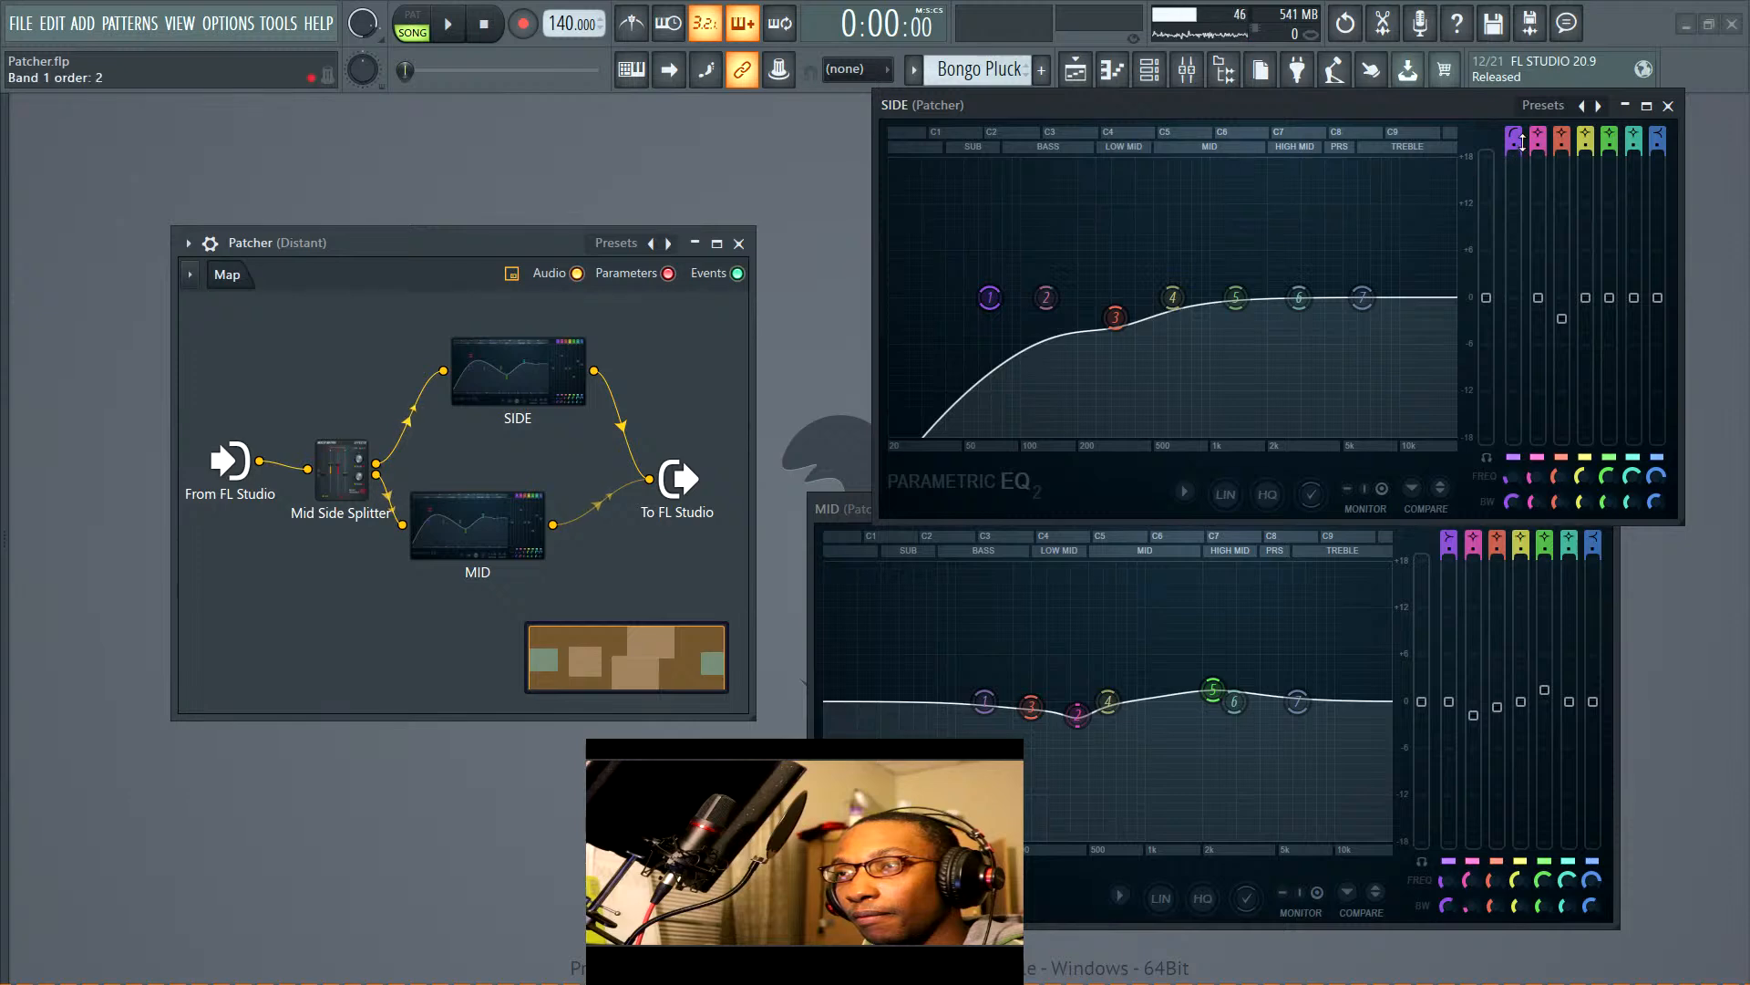
left_click_drag(1523, 143, 1521, 118)
left_click_drag(990, 299, 1007, 299)
Compare the SIDE EQ's edited curve with its flat spare state during playback and return to the edited curve
key("space")
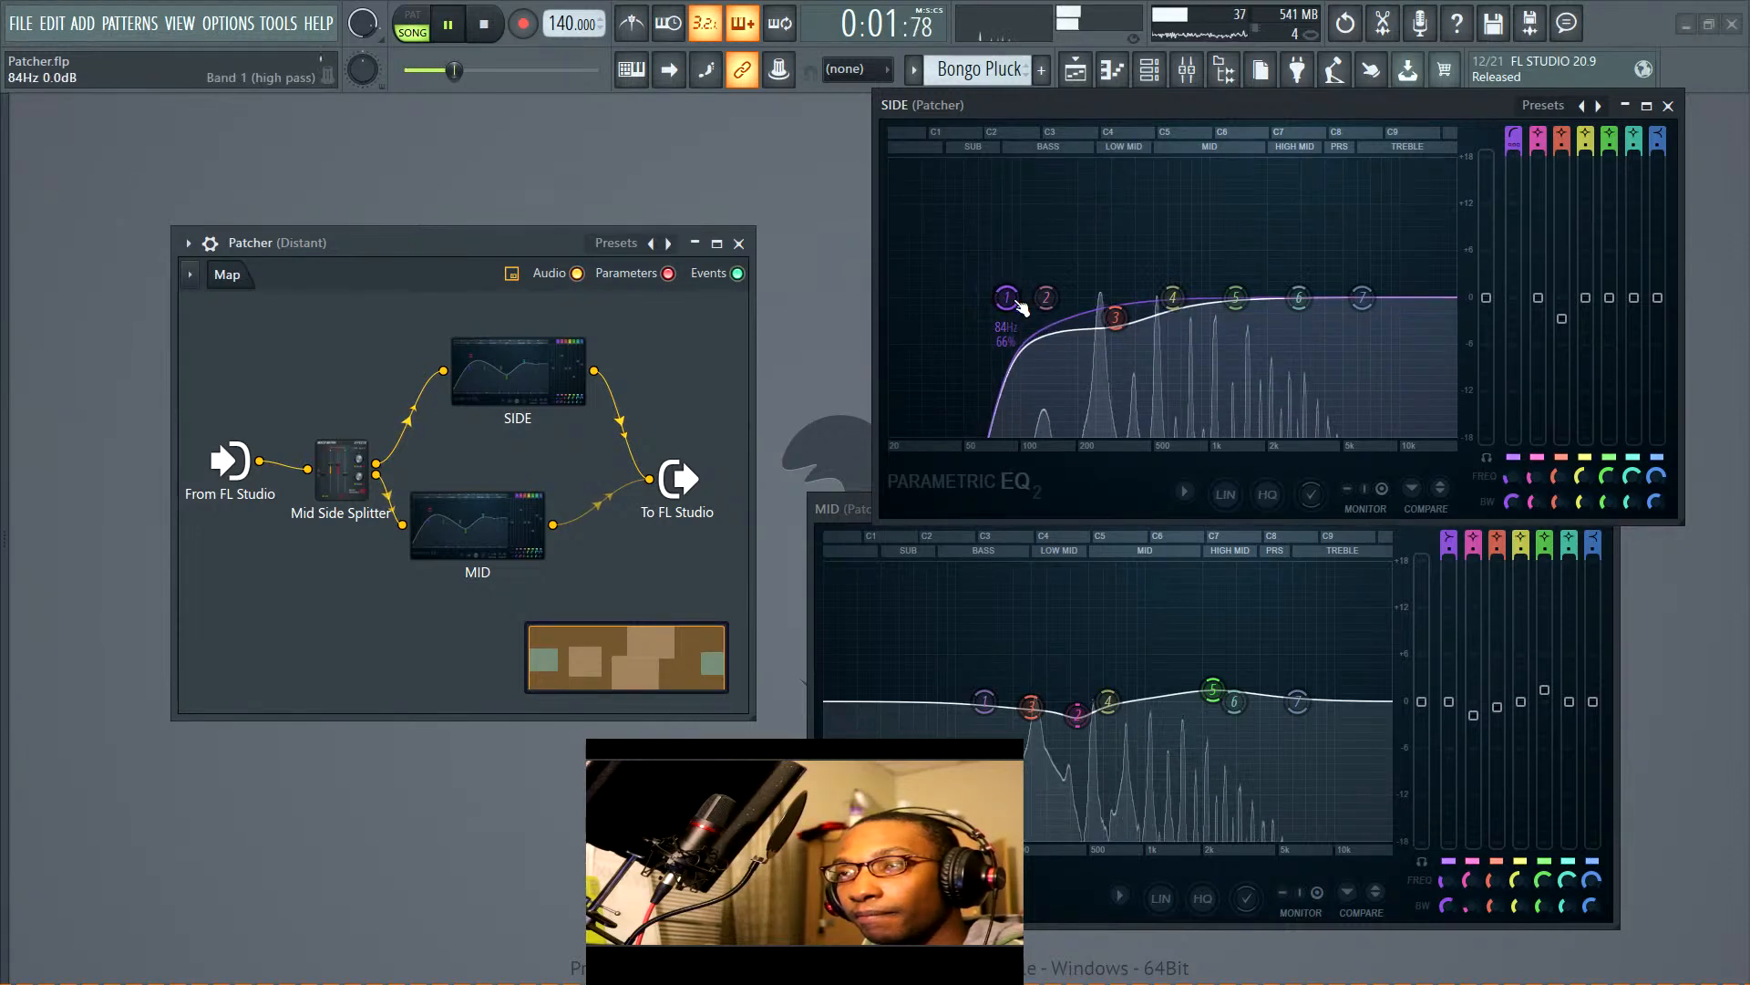
left_click(1443, 492)
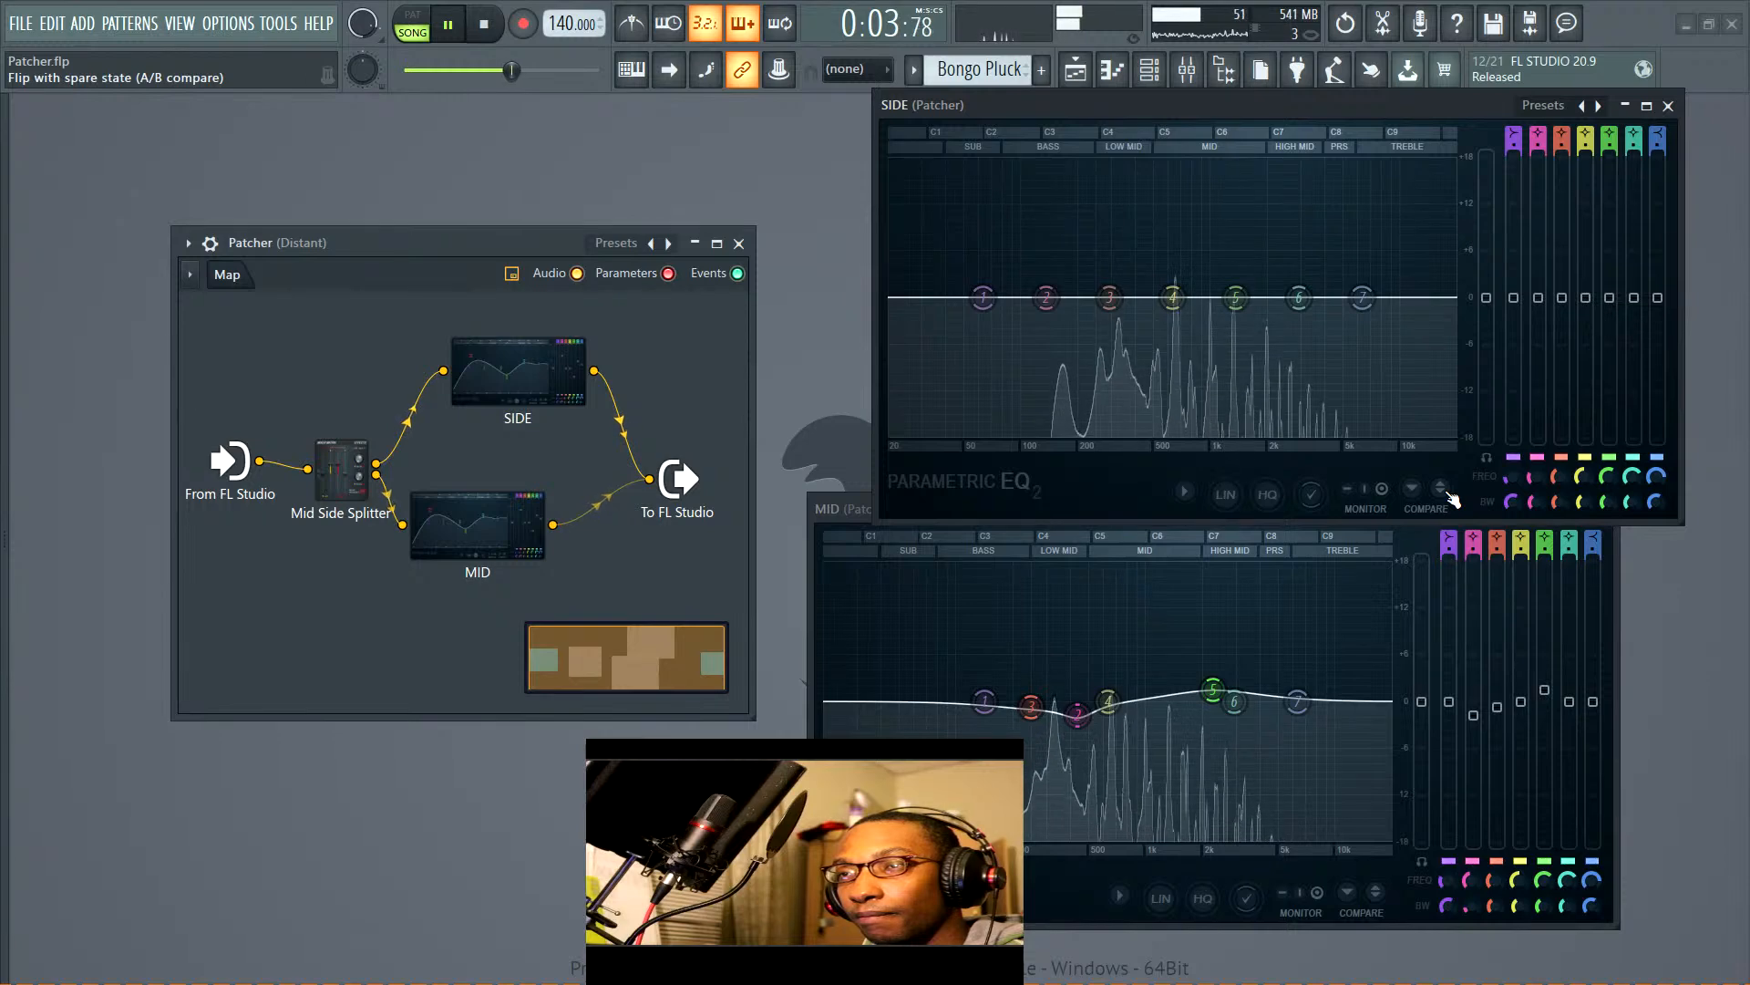
left_click(1446, 493)
Slightly boost bands 5 and 7 and slightly cut band 4 in the SIDE EQ, then audition the result
left_click_drag(1362, 297, 1362, 288)
left_click_drag(1236, 297, 1225, 291)
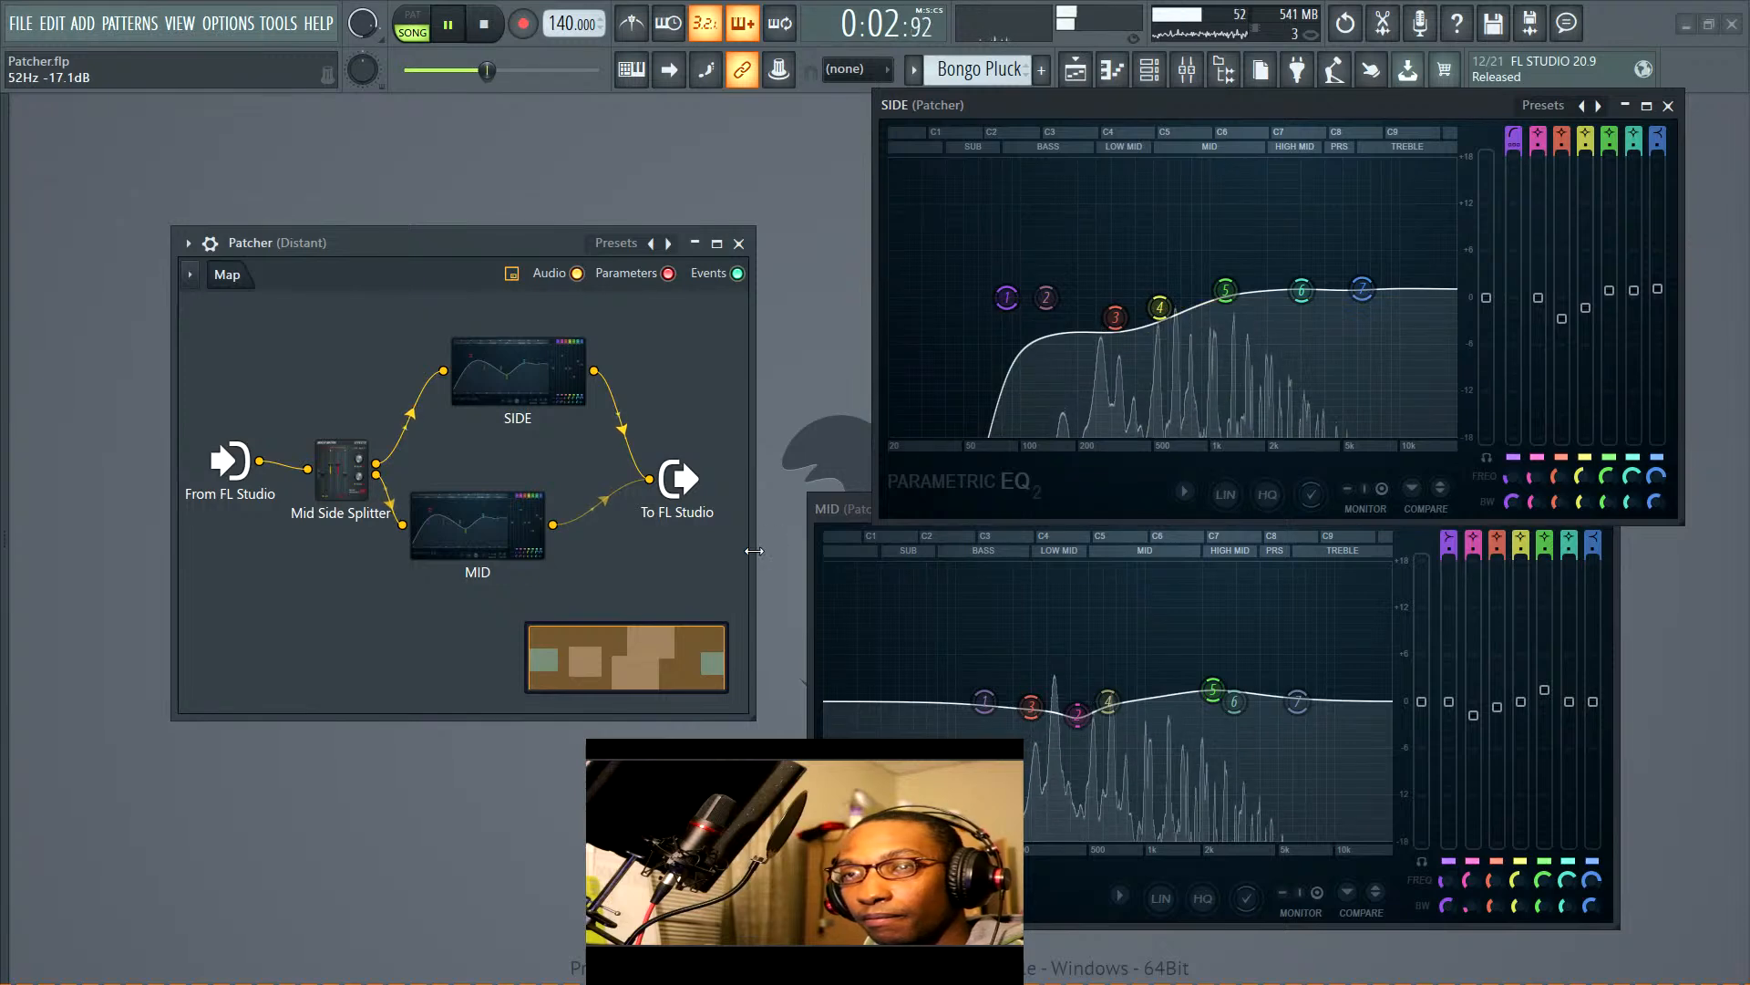
key("space")
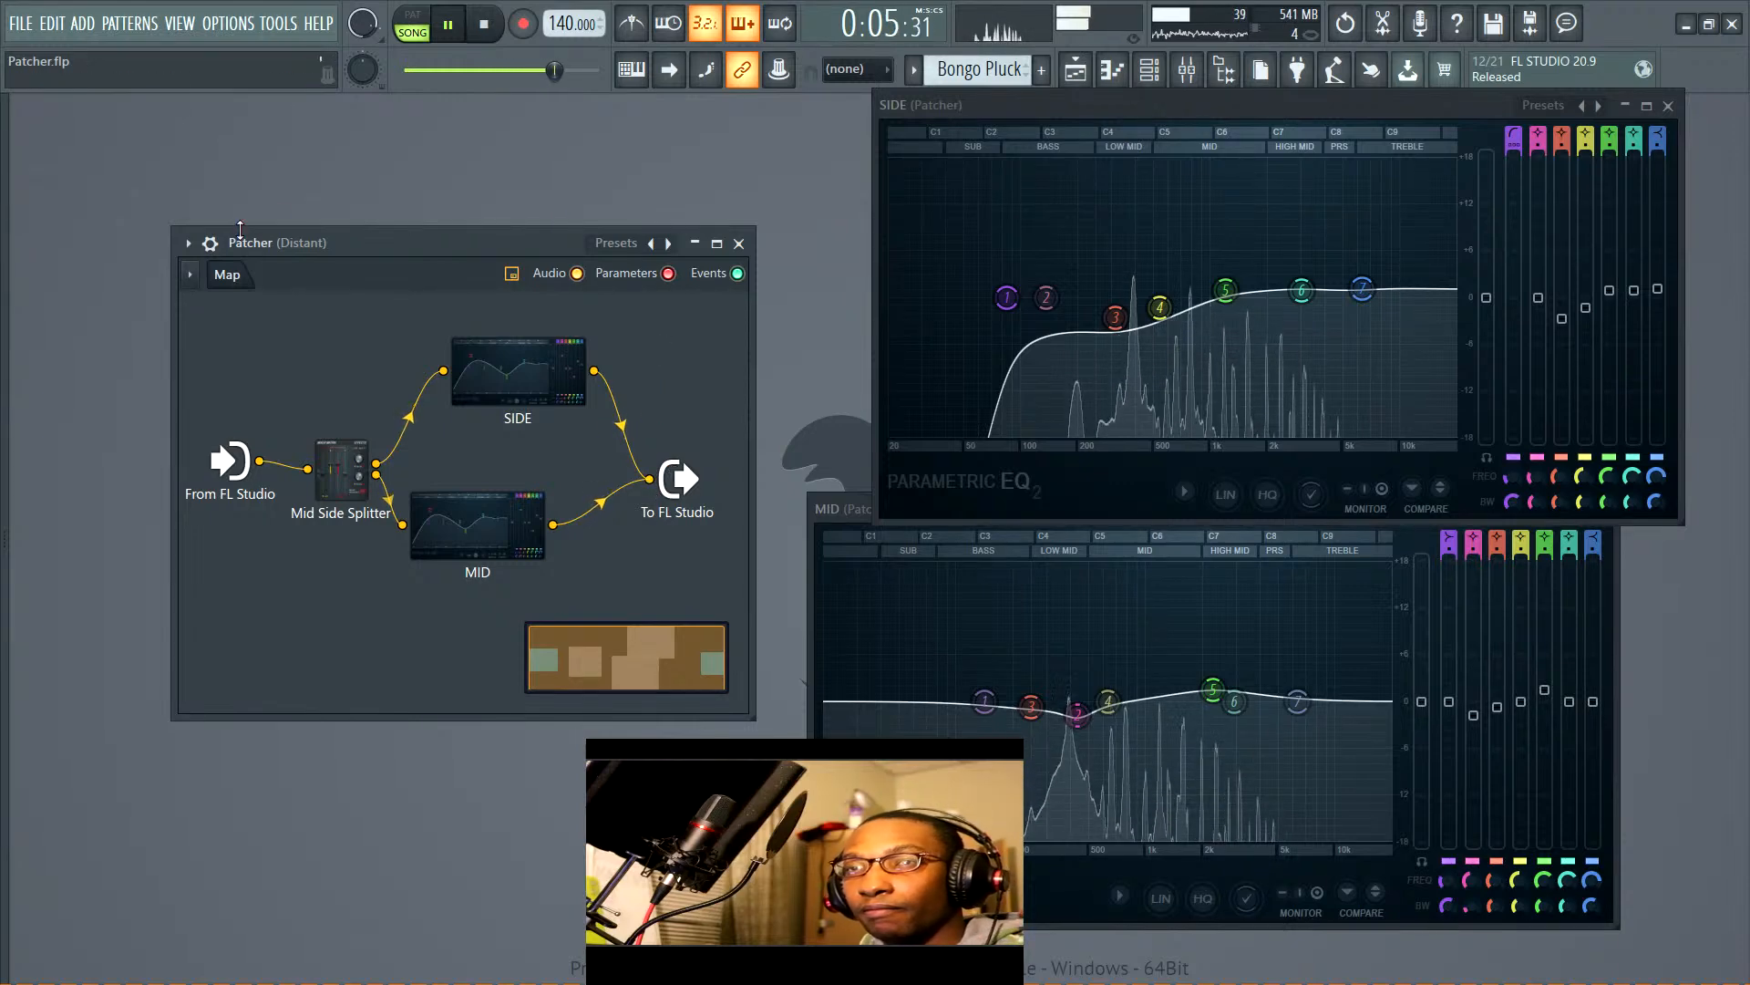
key("space")
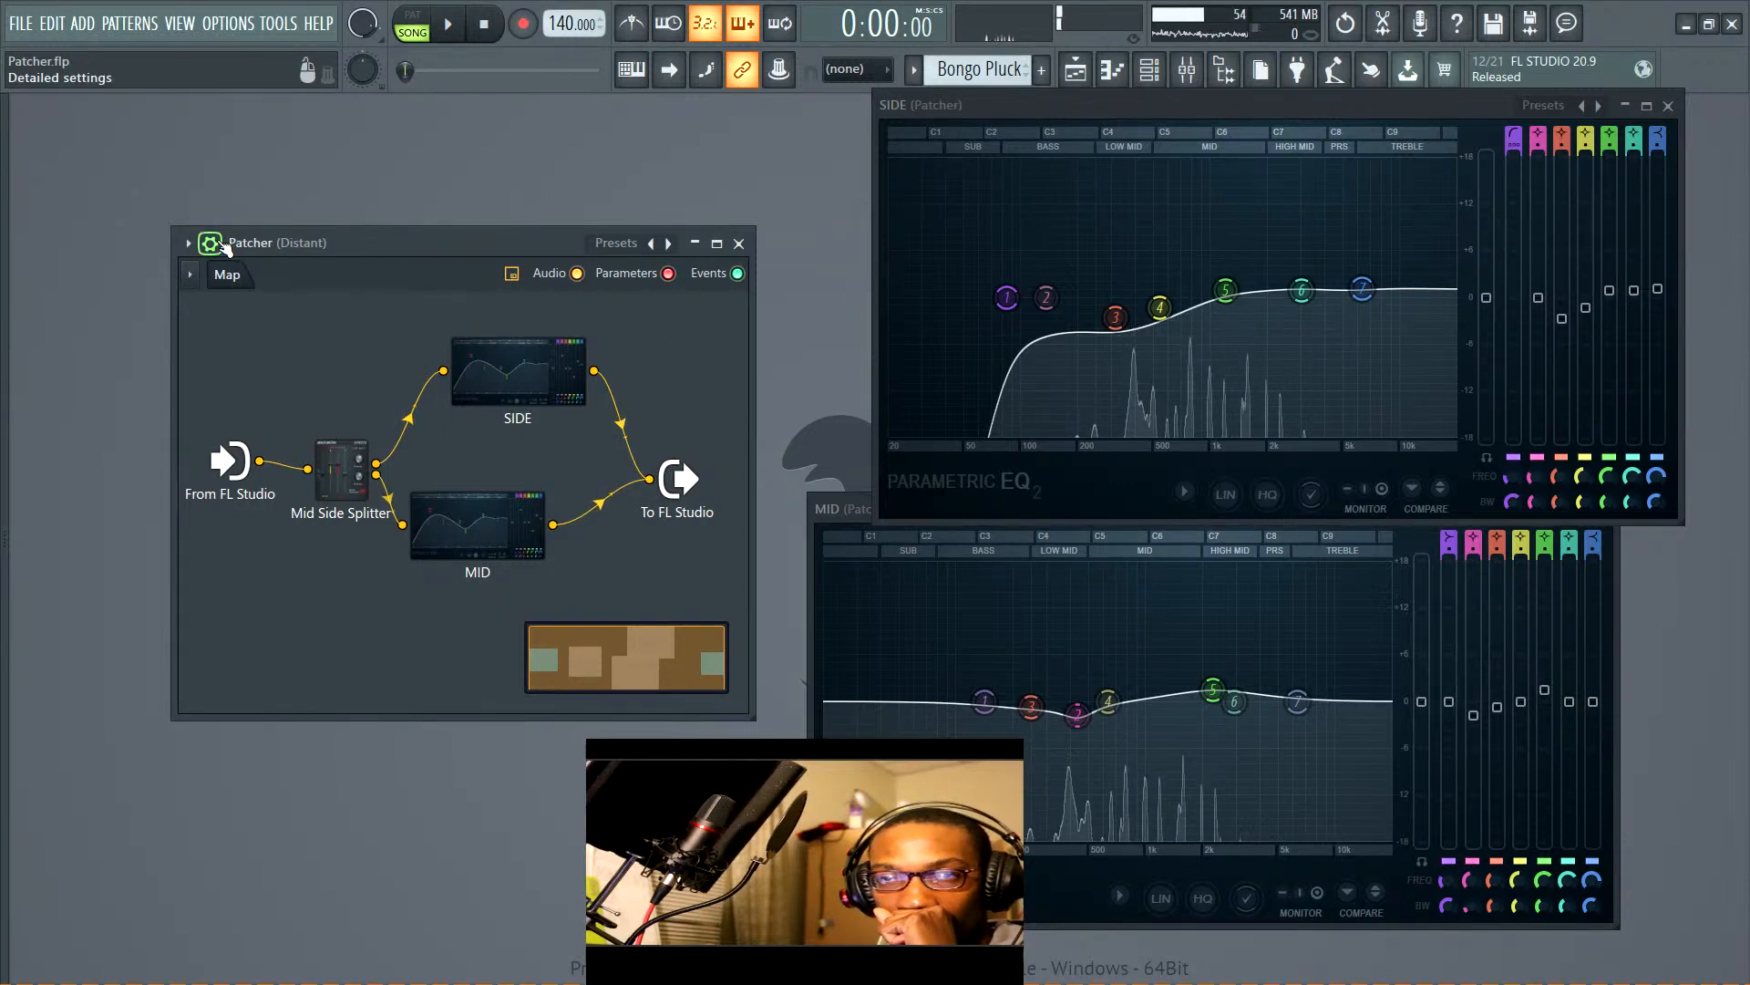
Show the Distant Patcher's detailed settings and compare its effect bypassed and enabled during playback, leaving it enabled
left_click(211, 244)
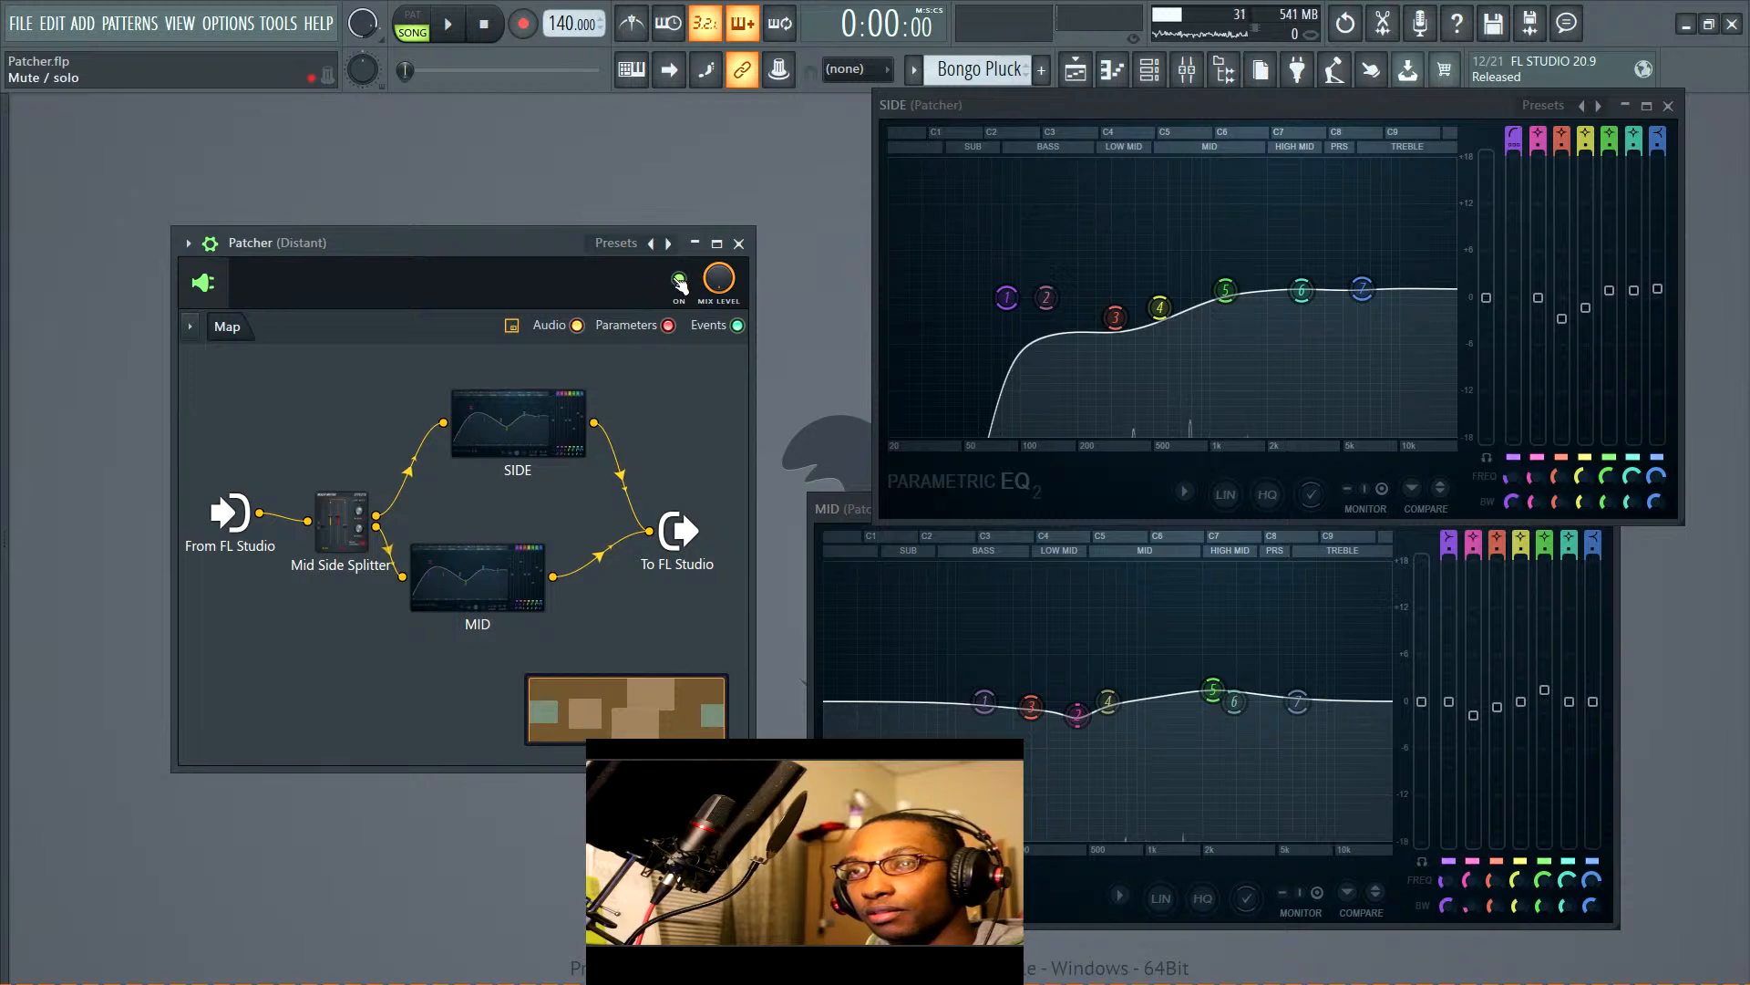
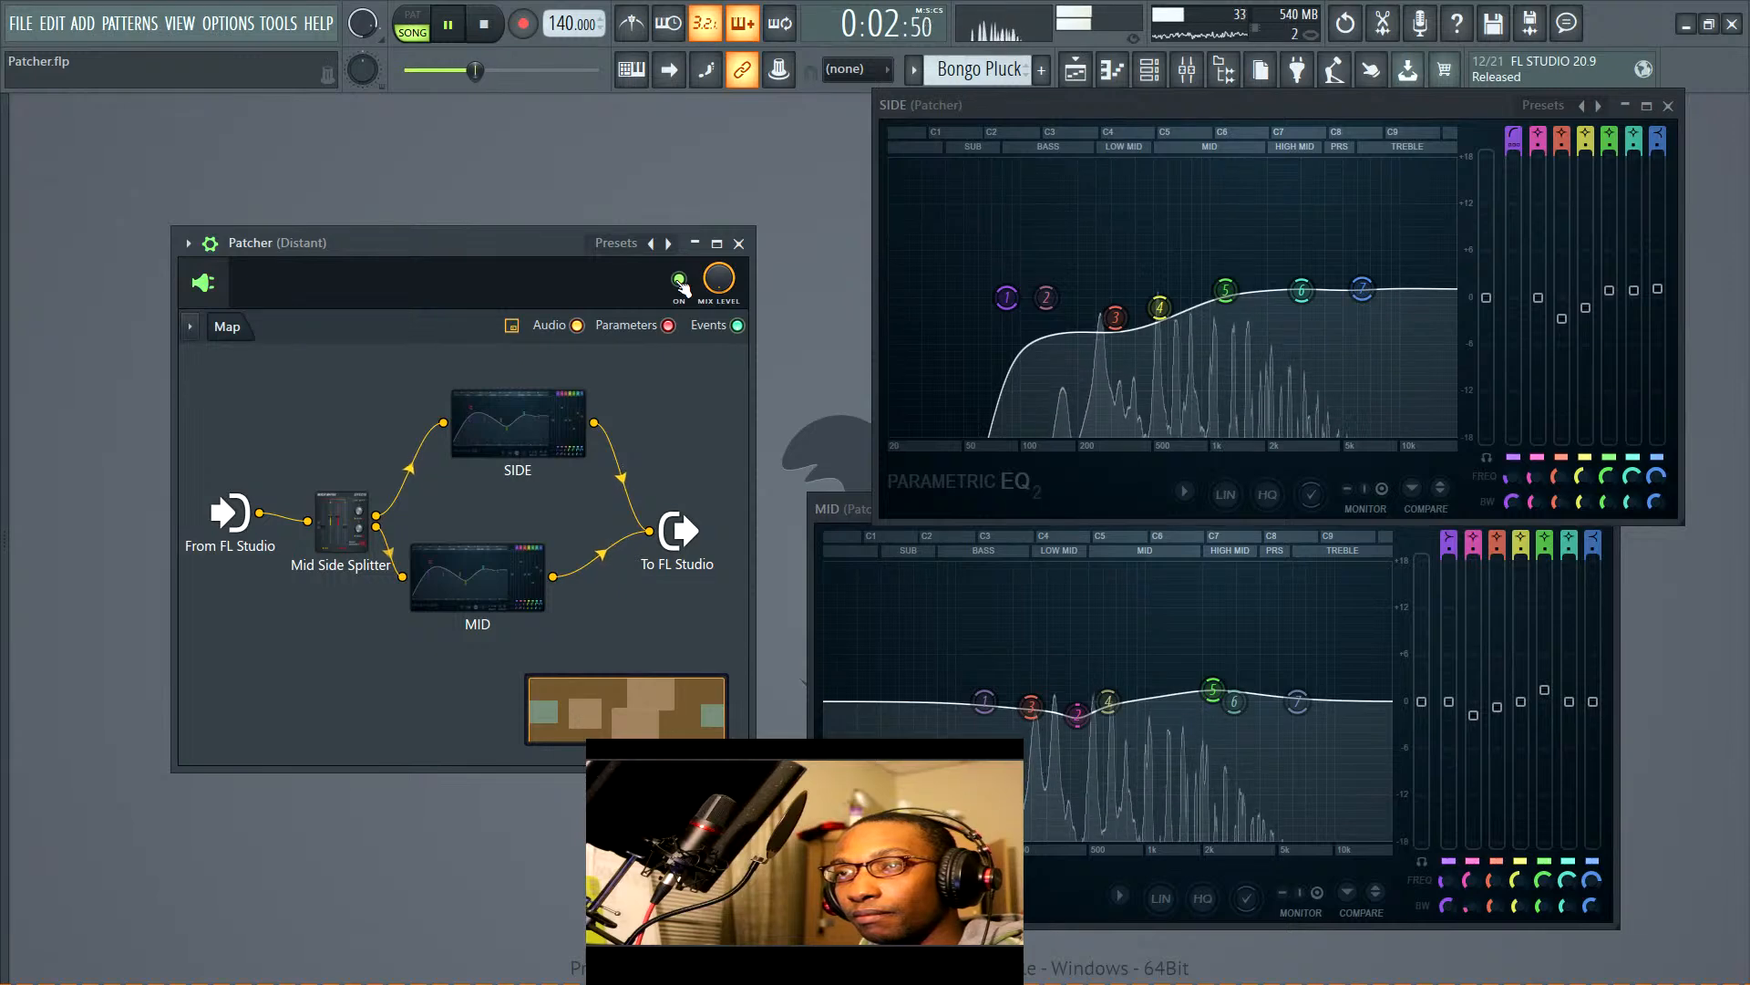
left_click(679, 279)
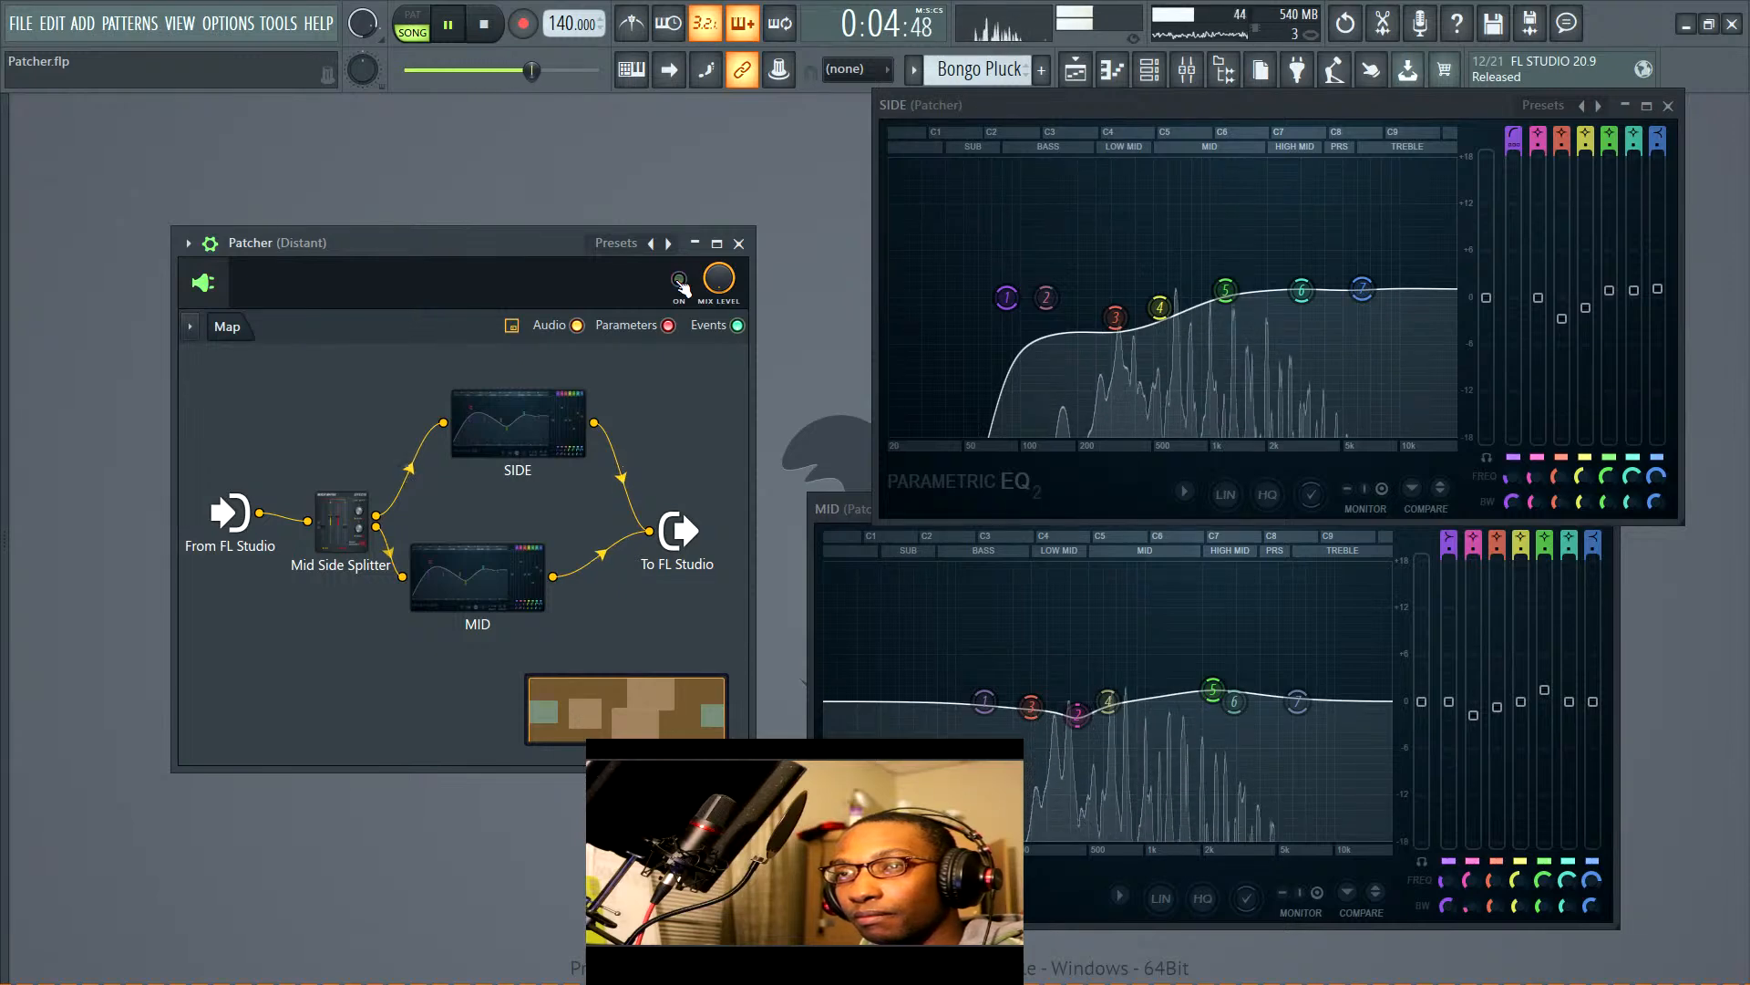
left_click(680, 279)
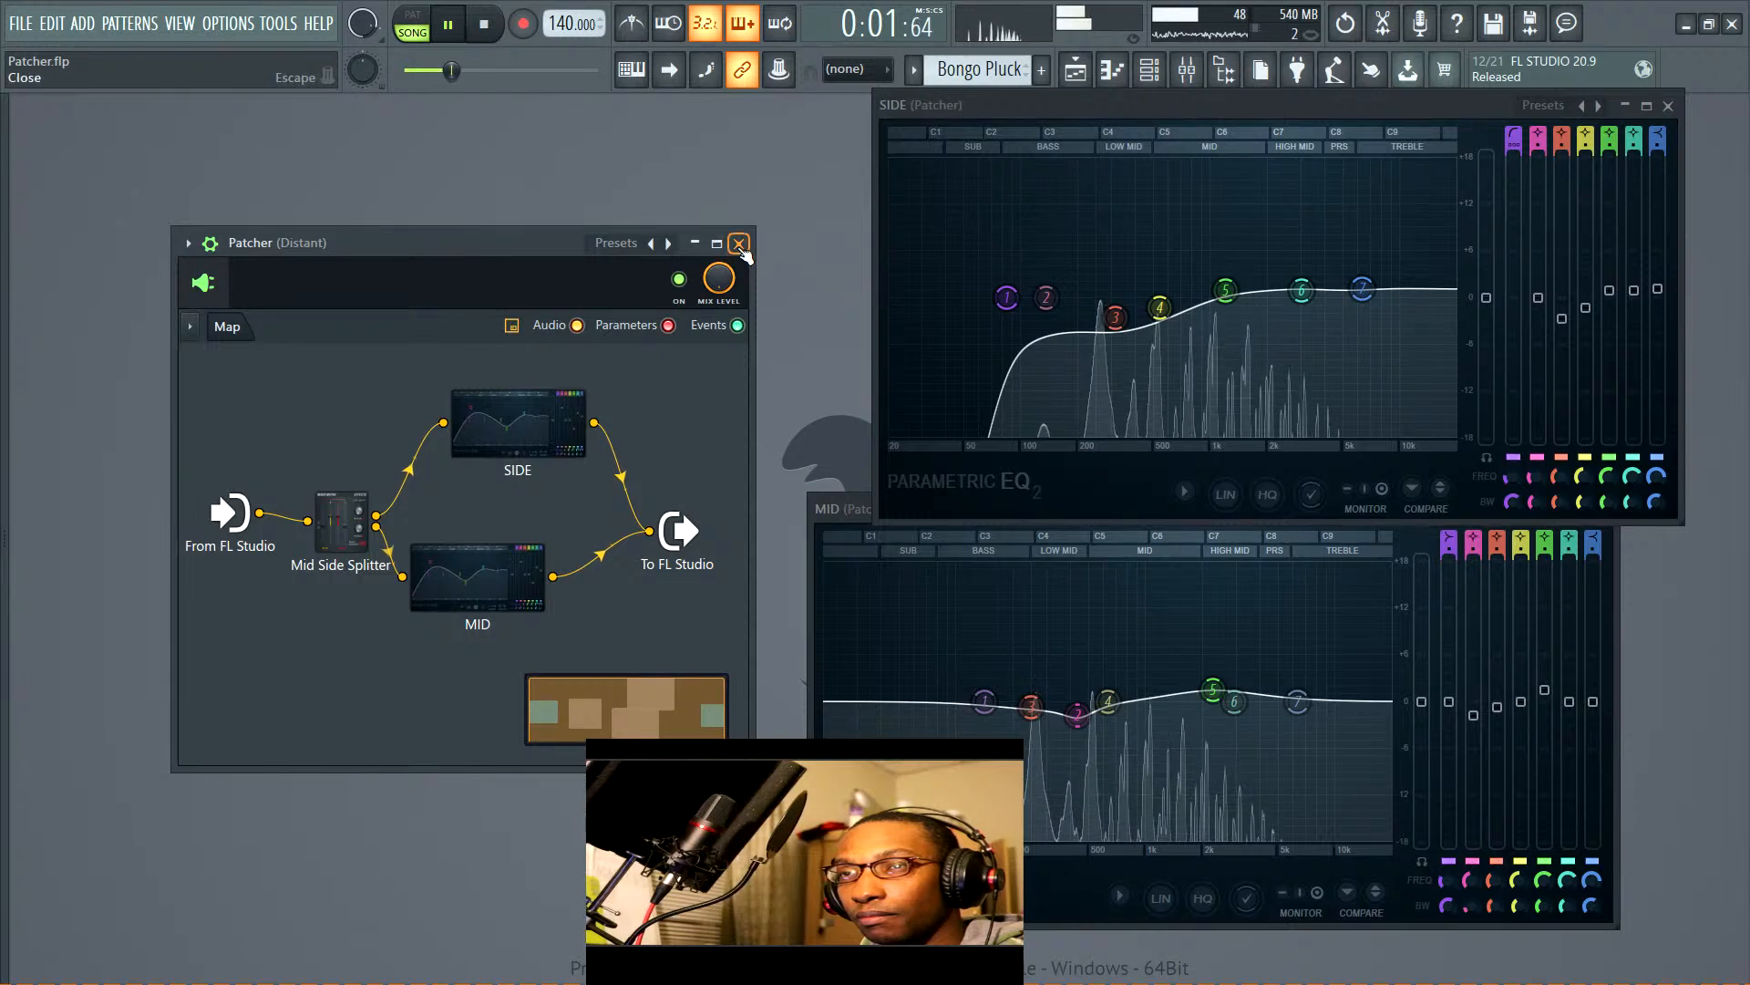
Stop playback and close the Distant Patcher and its SIDE and MID EQ windows
left_click(739, 244)
key("space")
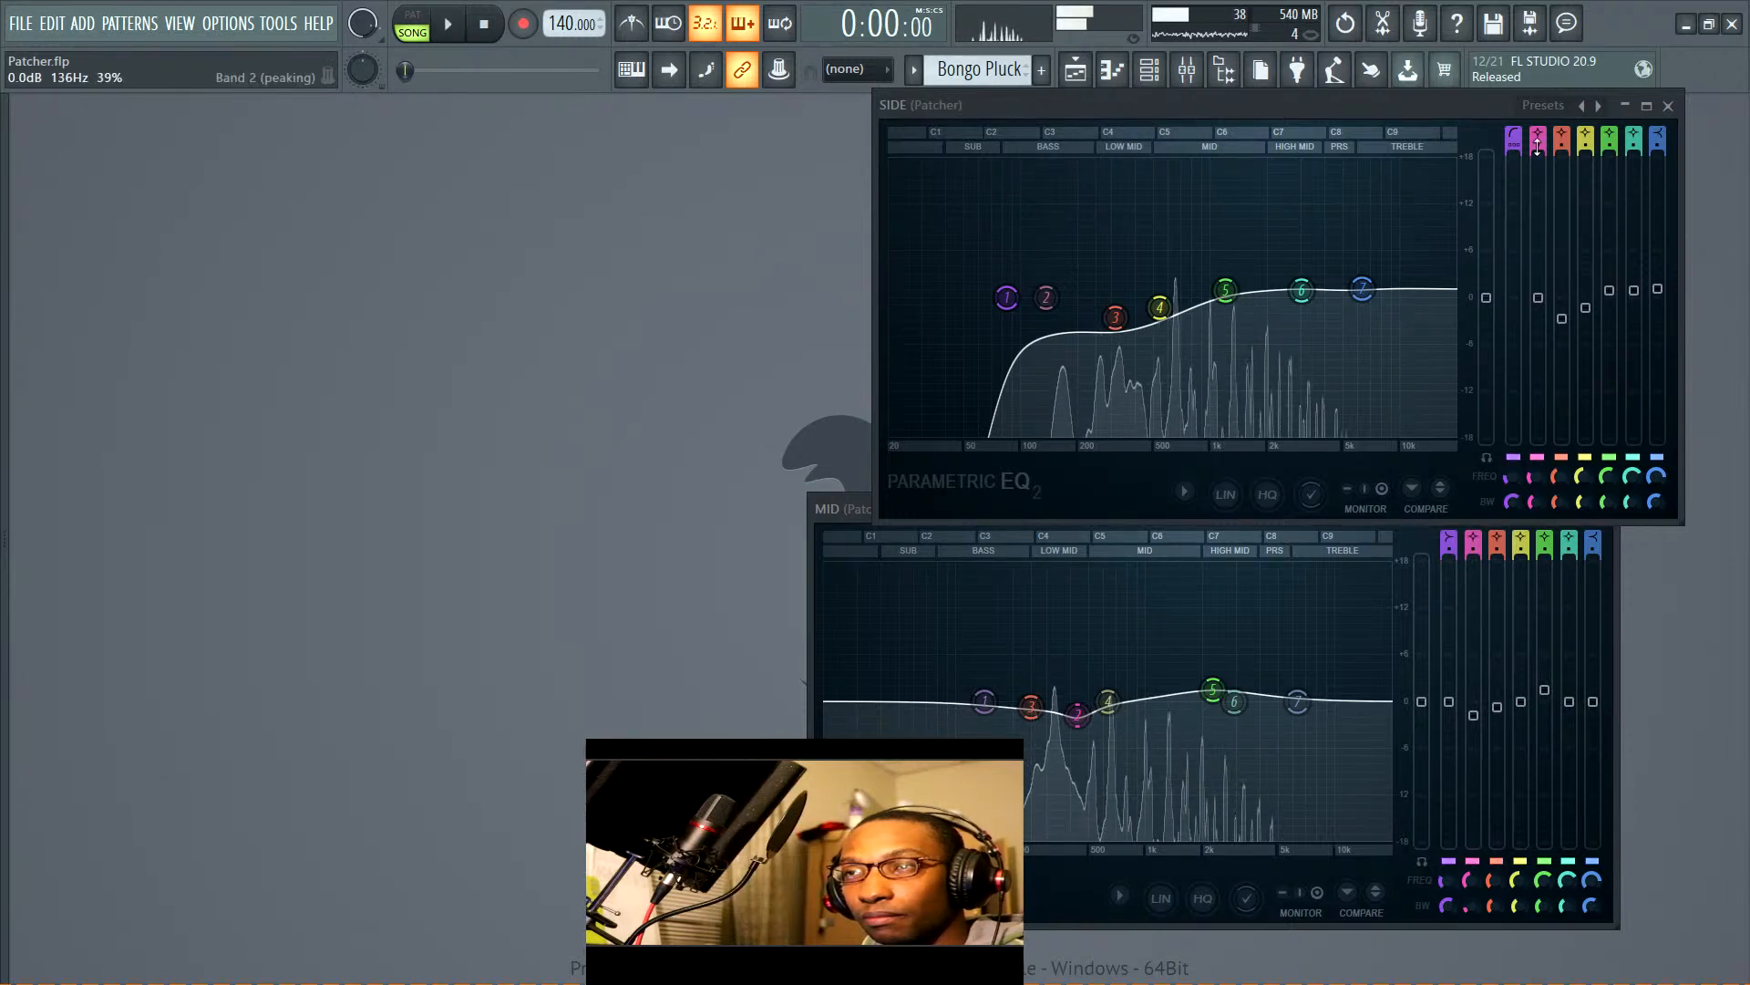
left_click(1668, 105)
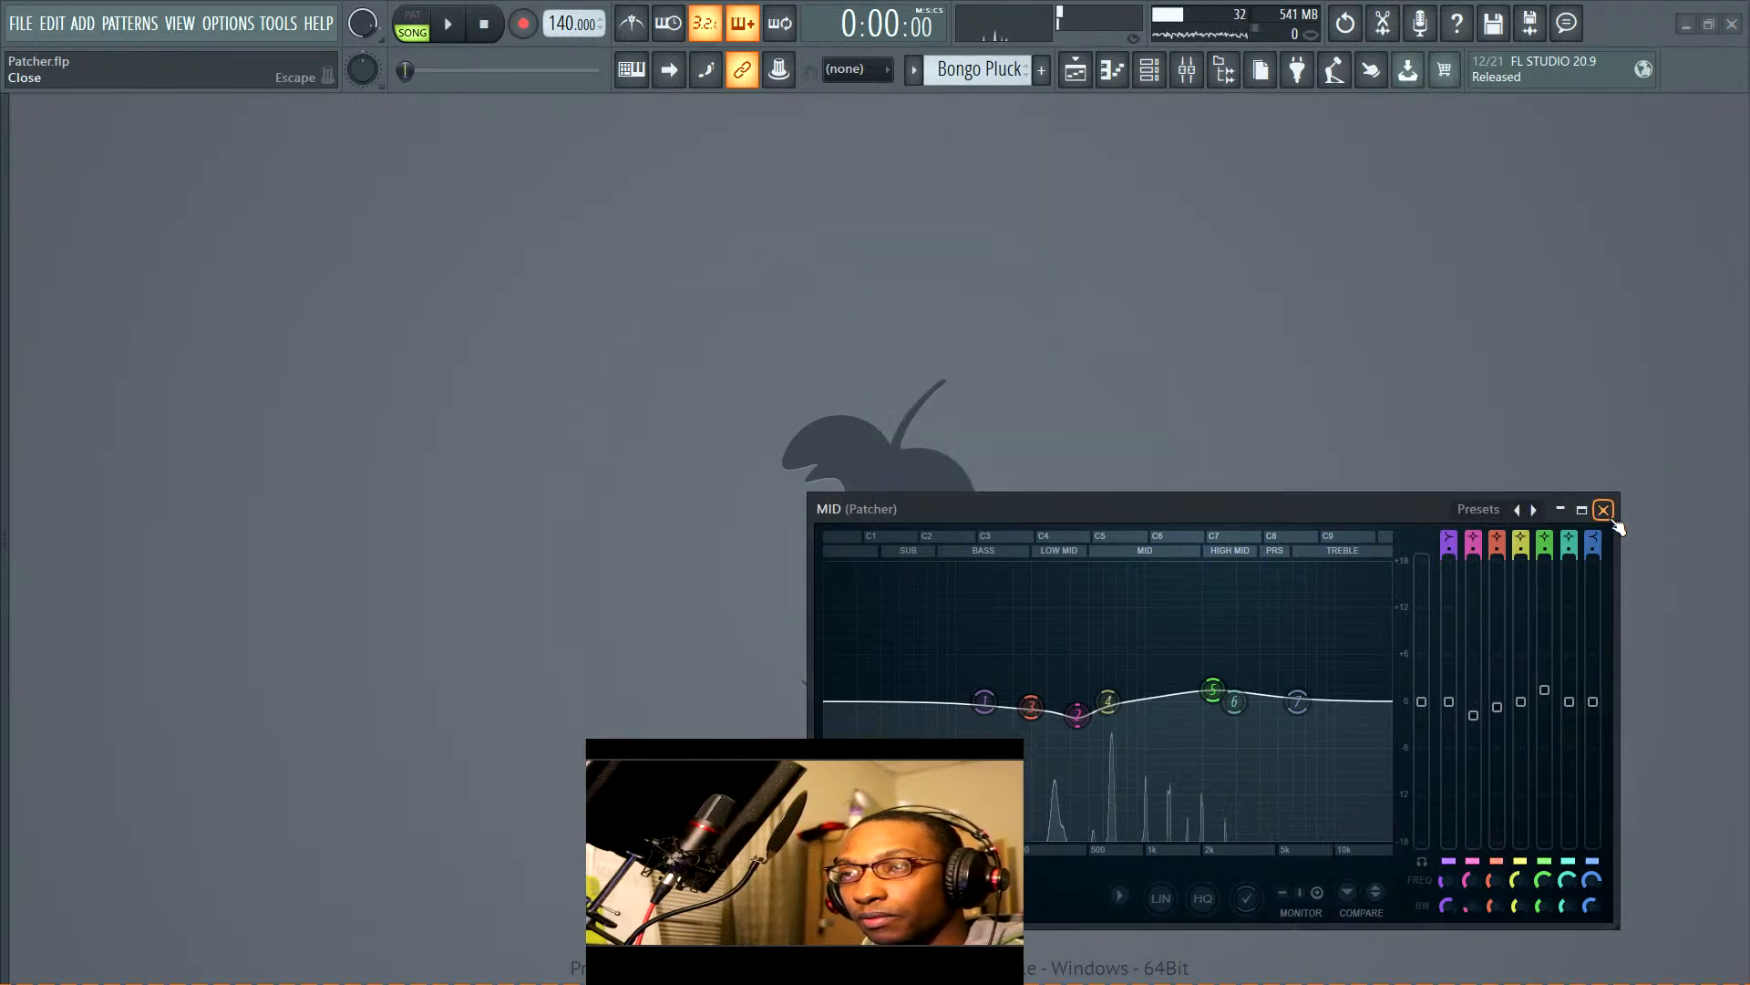
left_click(1604, 509)
Show the mixer and unmute the Bongo Pluck track during playback
left_click(1187, 69)
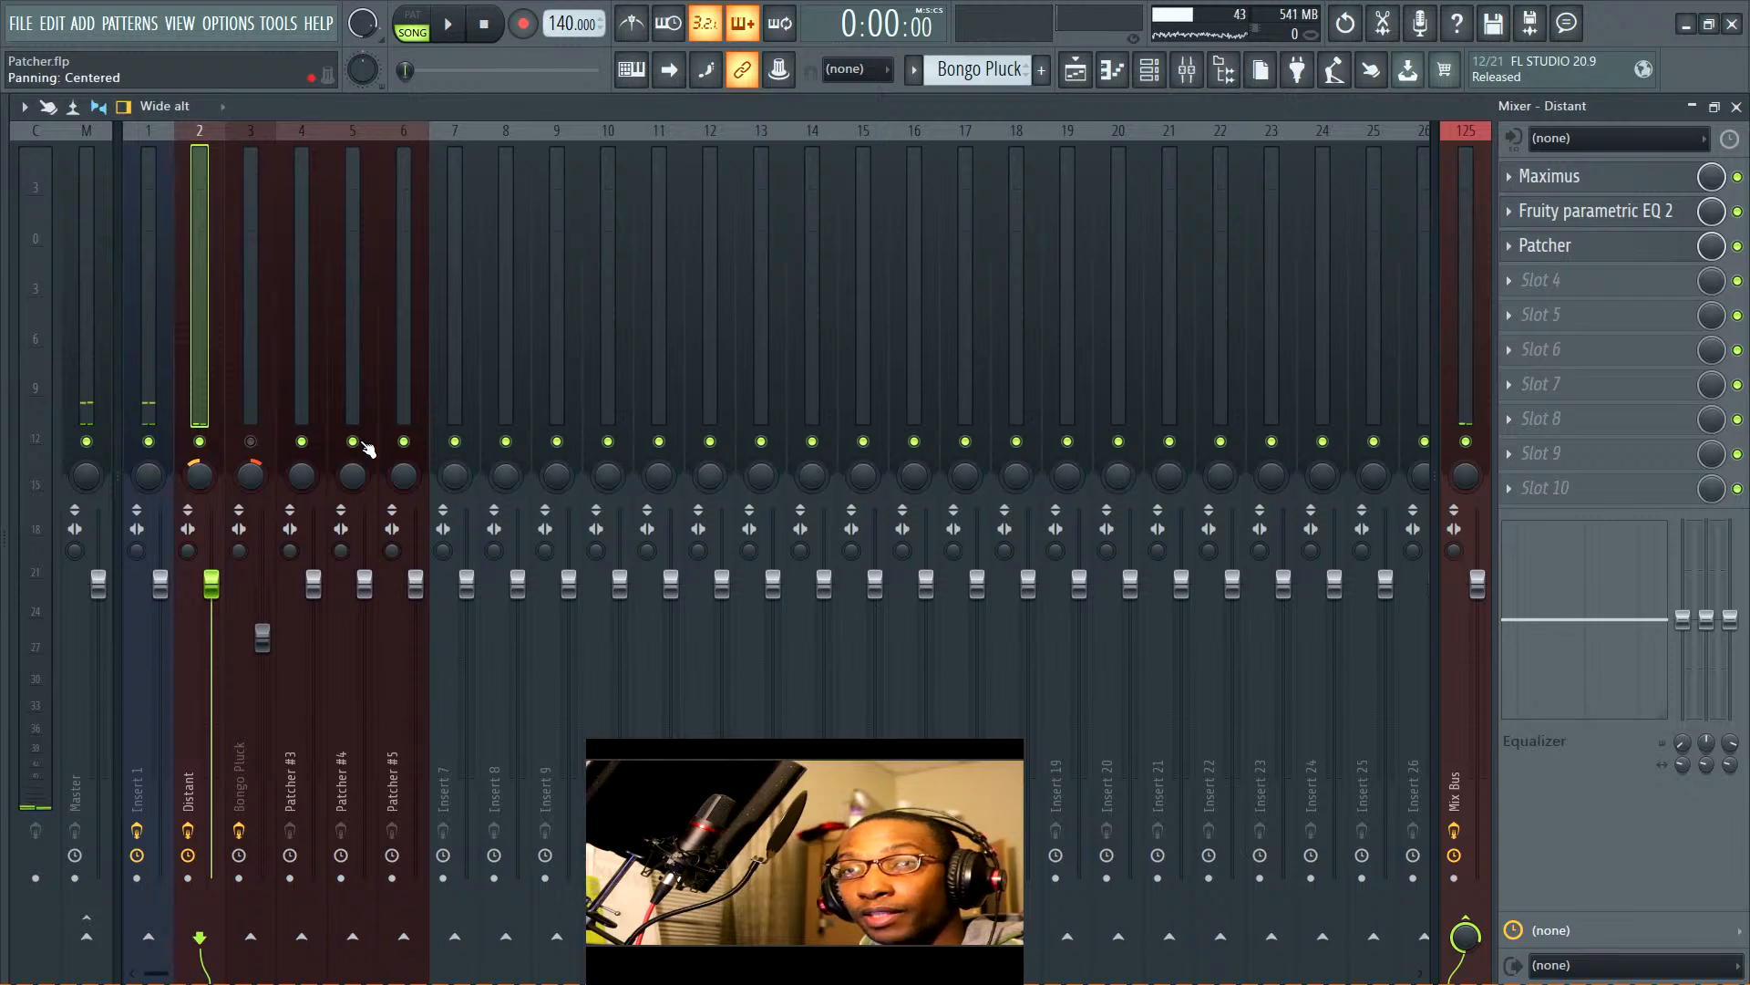
key("space")
left_click(251, 441)
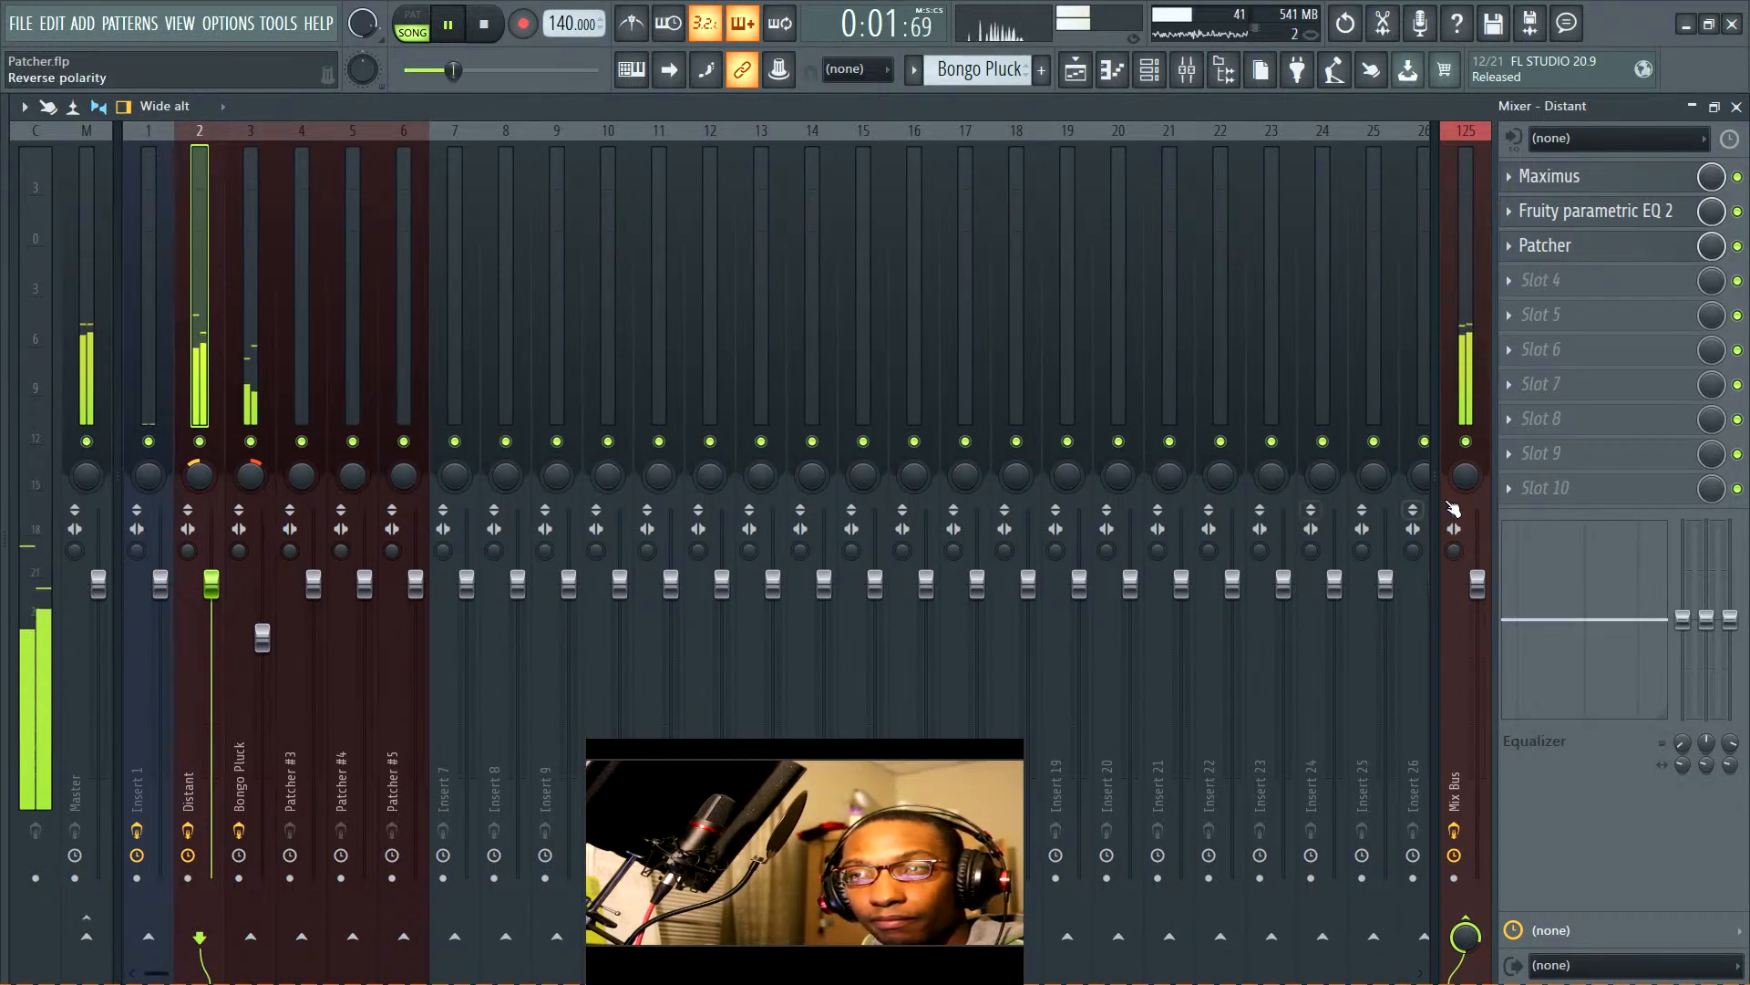
Add Patcher to effect slot 2 of the Mix Bus track
left_click(1468, 354)
left_click(1507, 210)
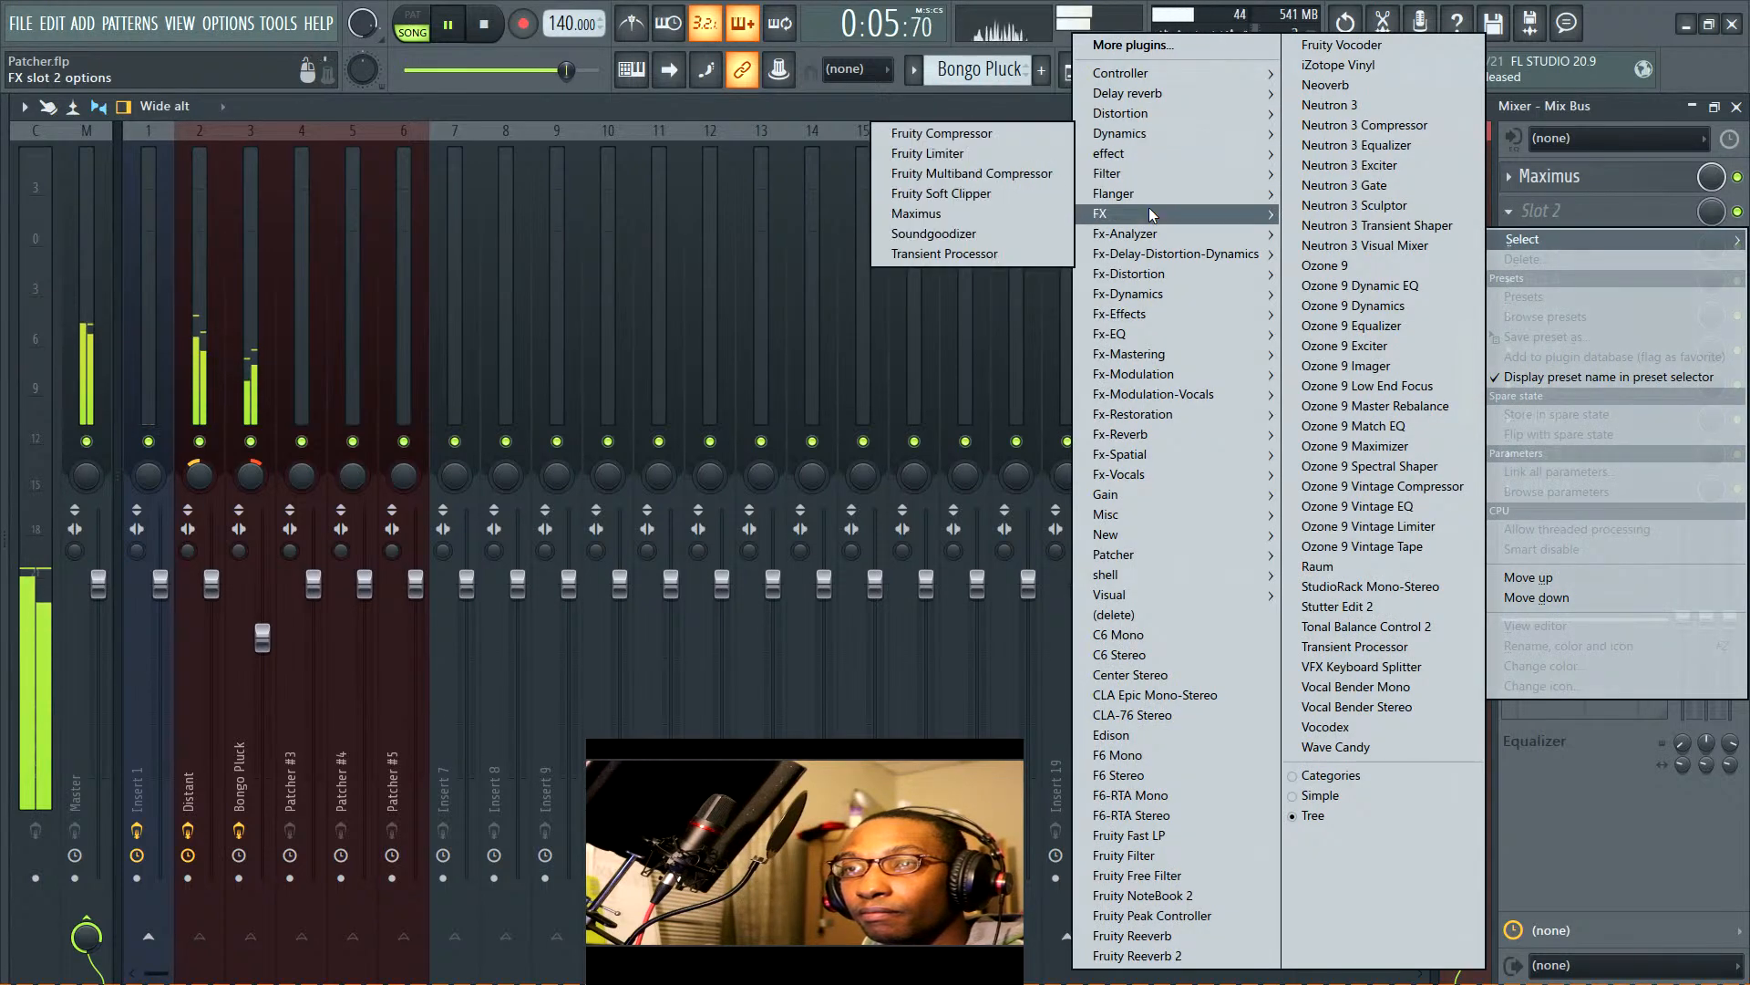
mouse_move(1134, 556)
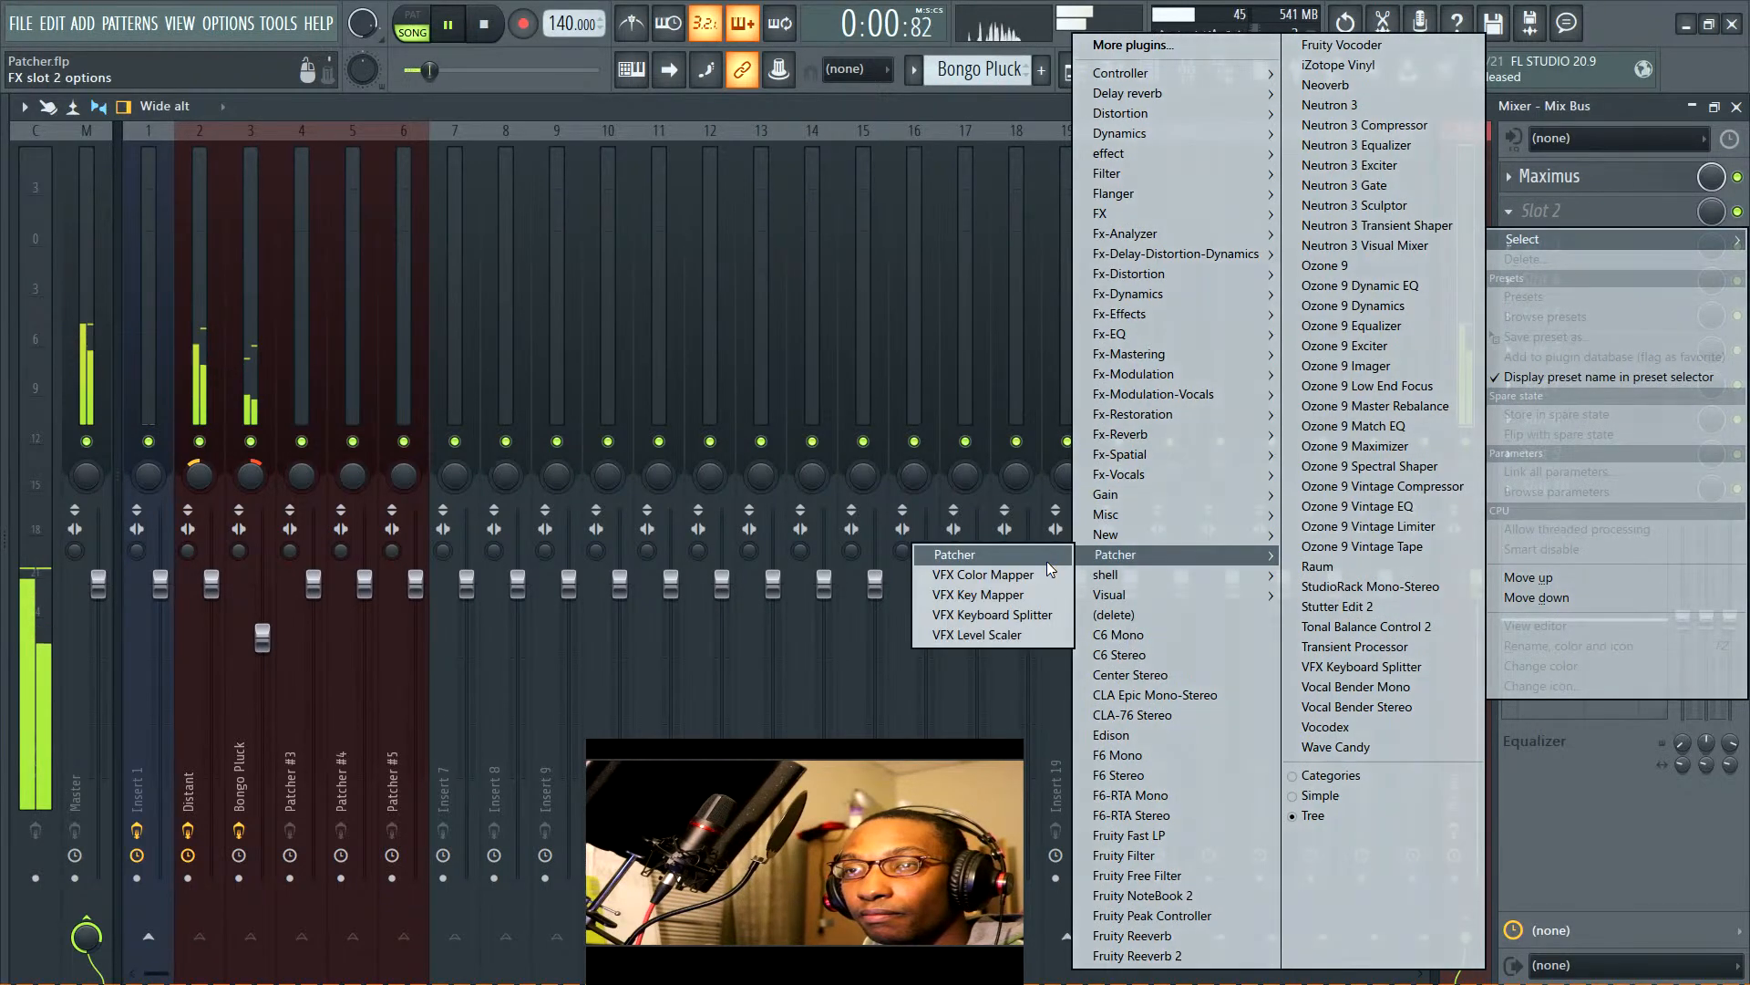
left_click(1046, 561)
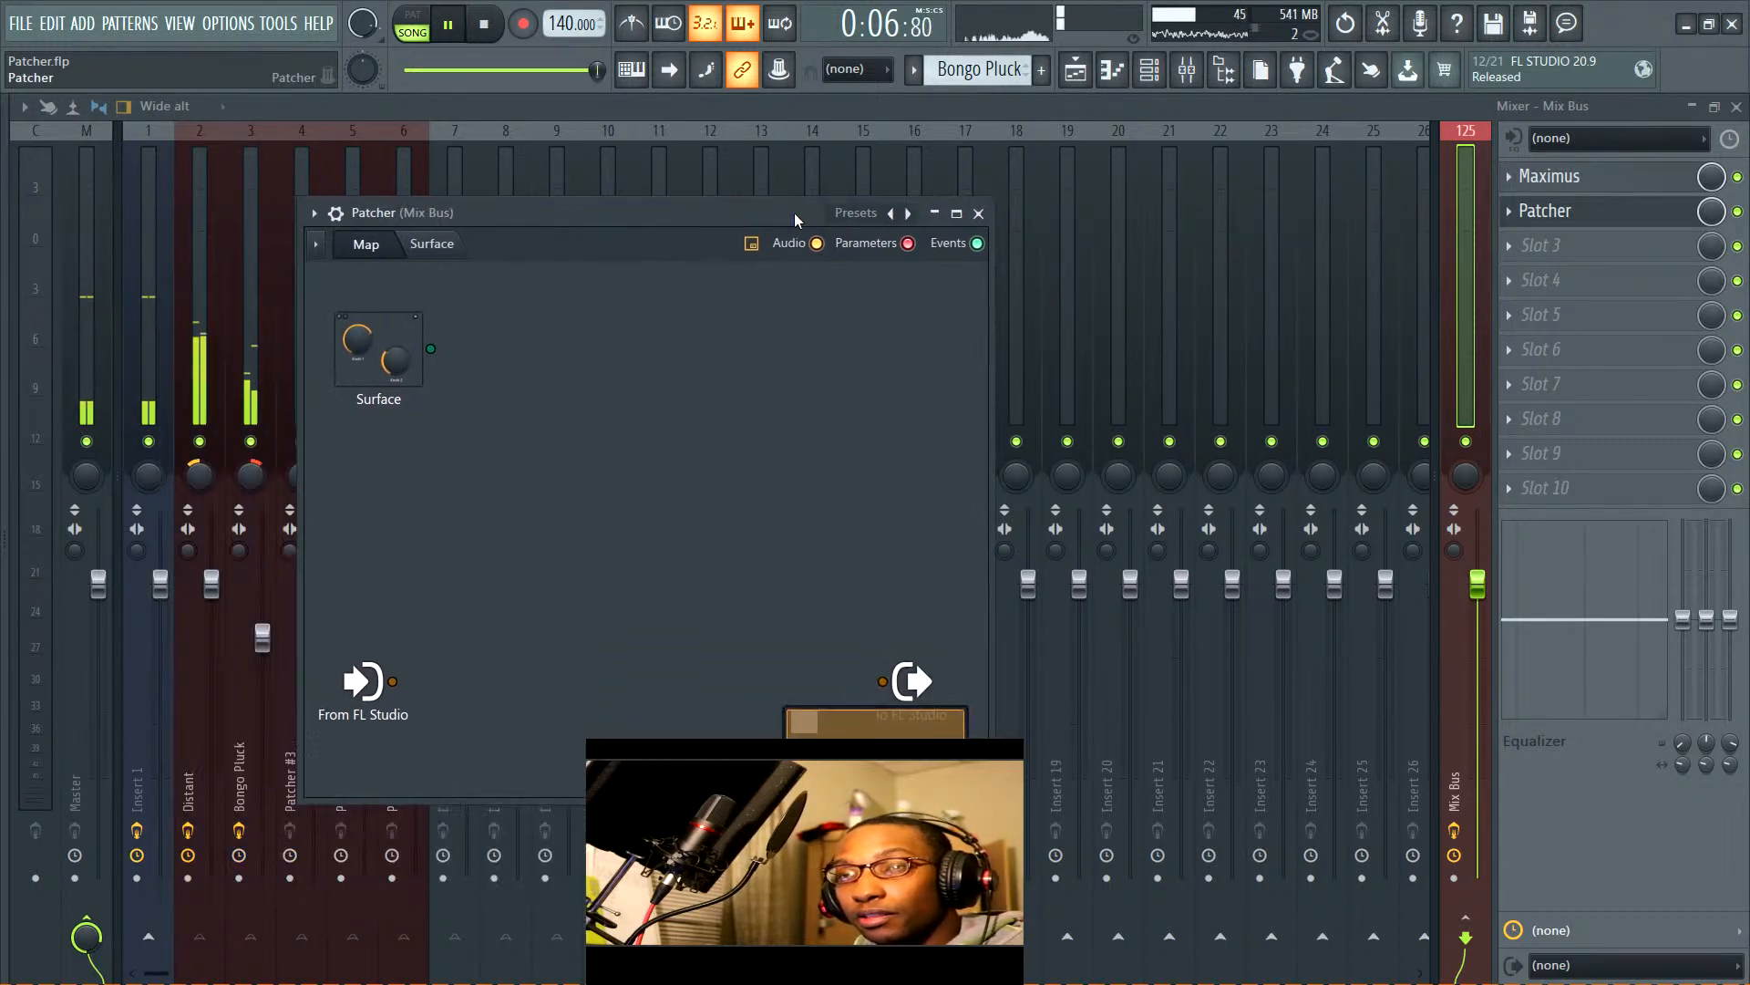
Check the Master track, then reopen the Mix Bus Patcher and move its window toward the middle of the mixer
left_click(81, 264)
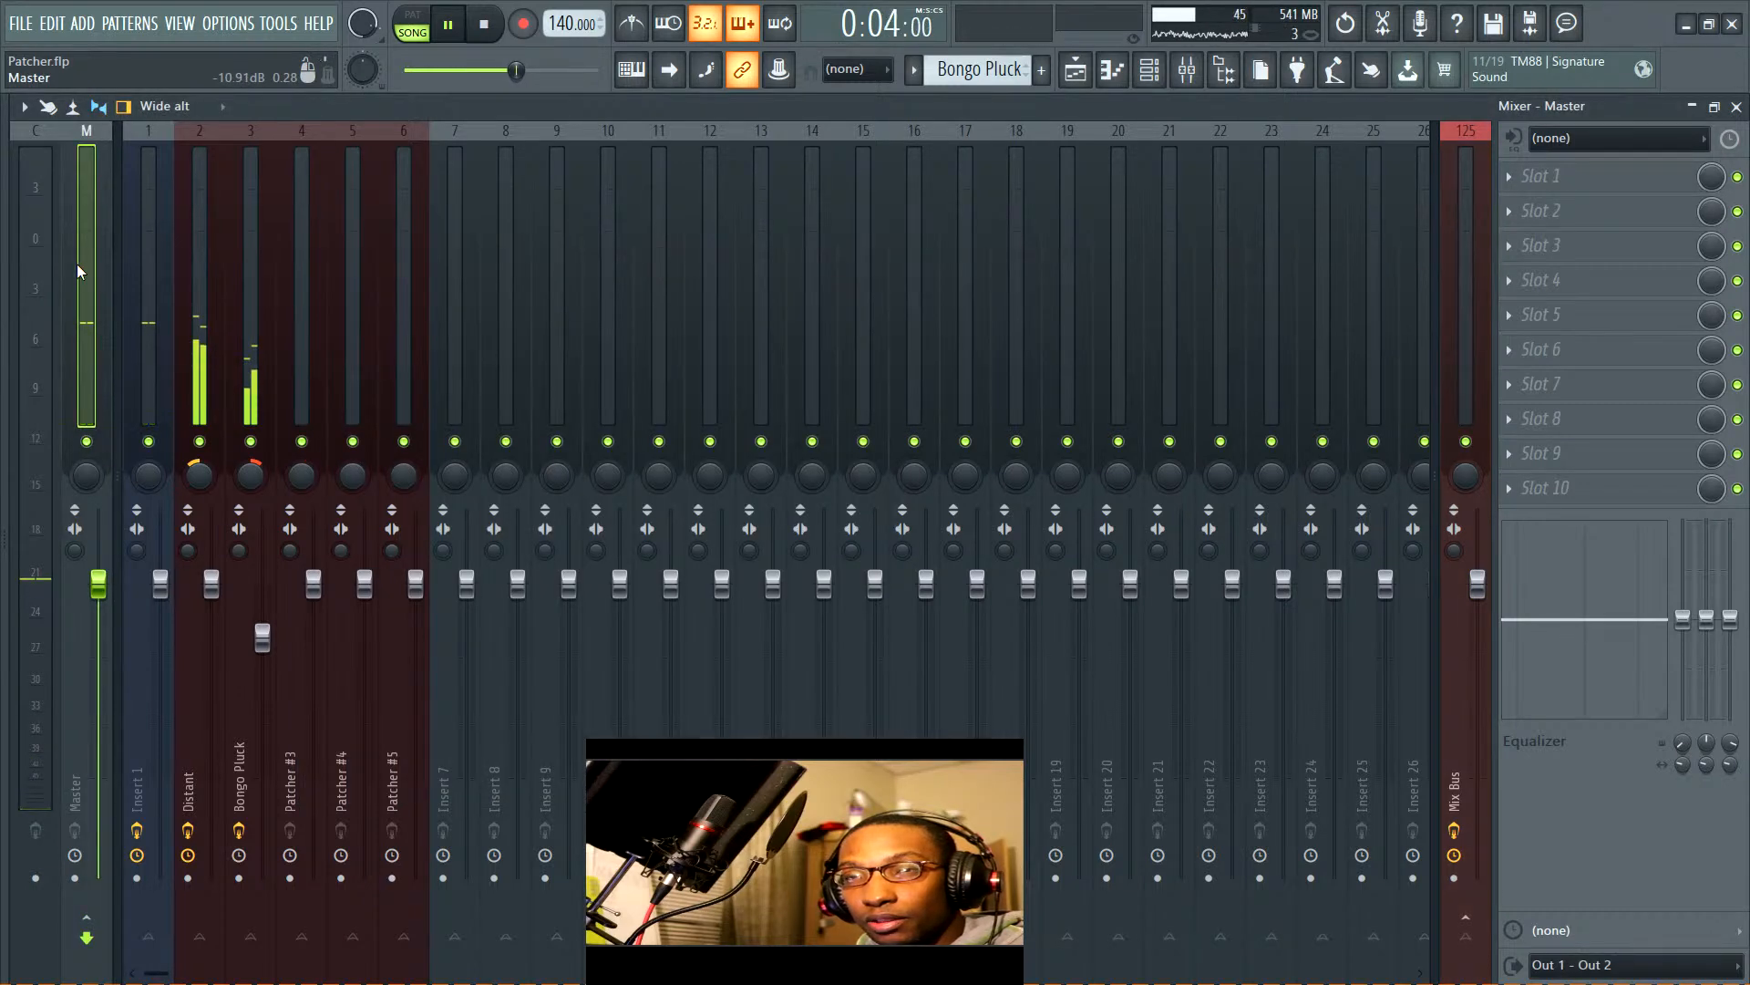
left_click(1444, 208)
left_click(1549, 211)
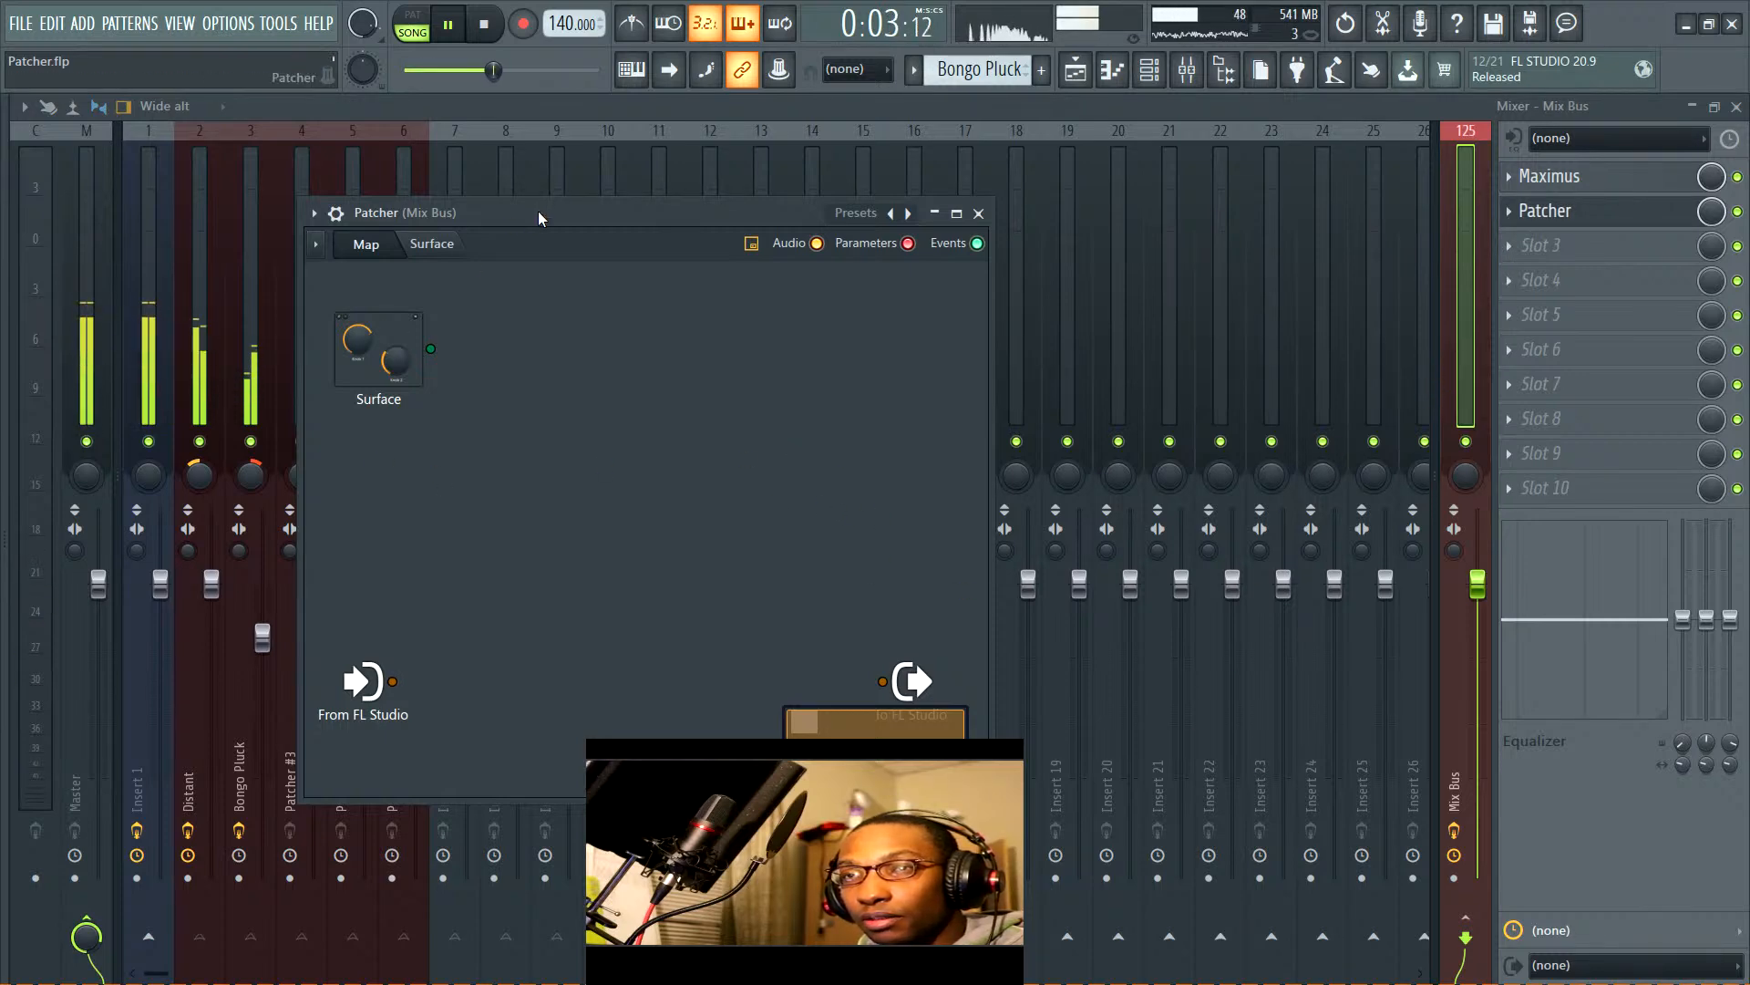
left_click_drag(538, 213, 882, 210)
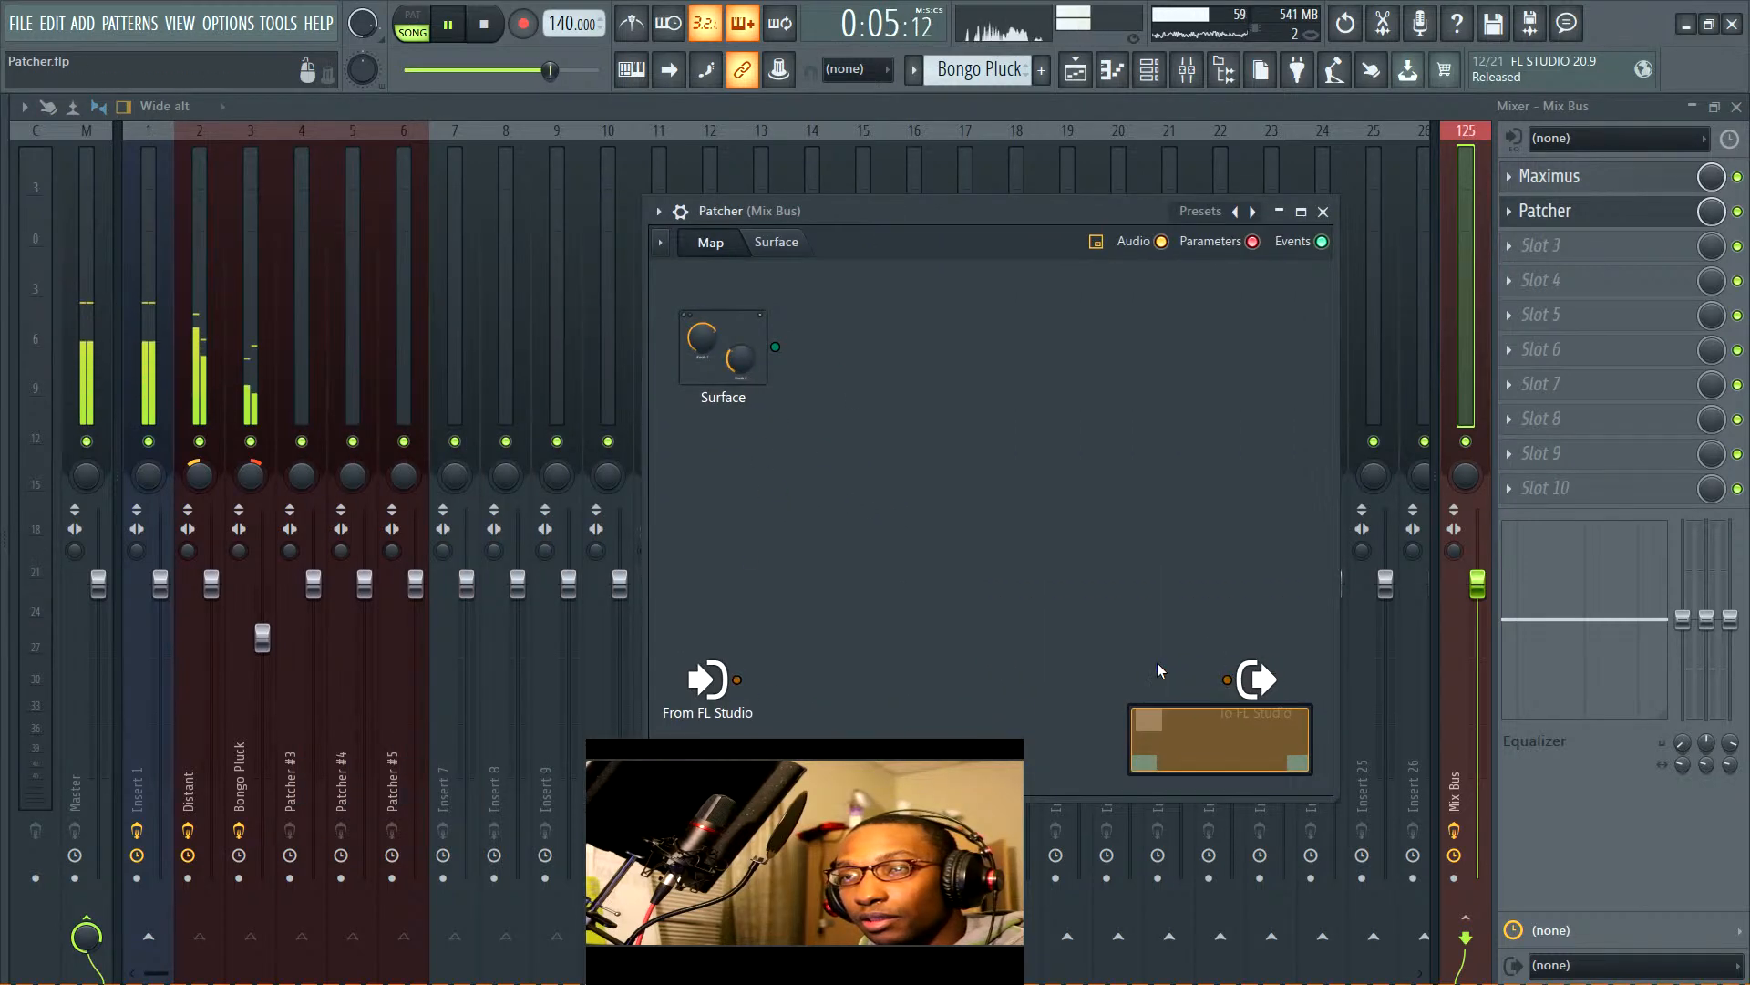
Look over the Distant and Bongo Pluck tracks, then return to the Mix Bus Patcher
left_click(203, 348)
left_click(230, 346)
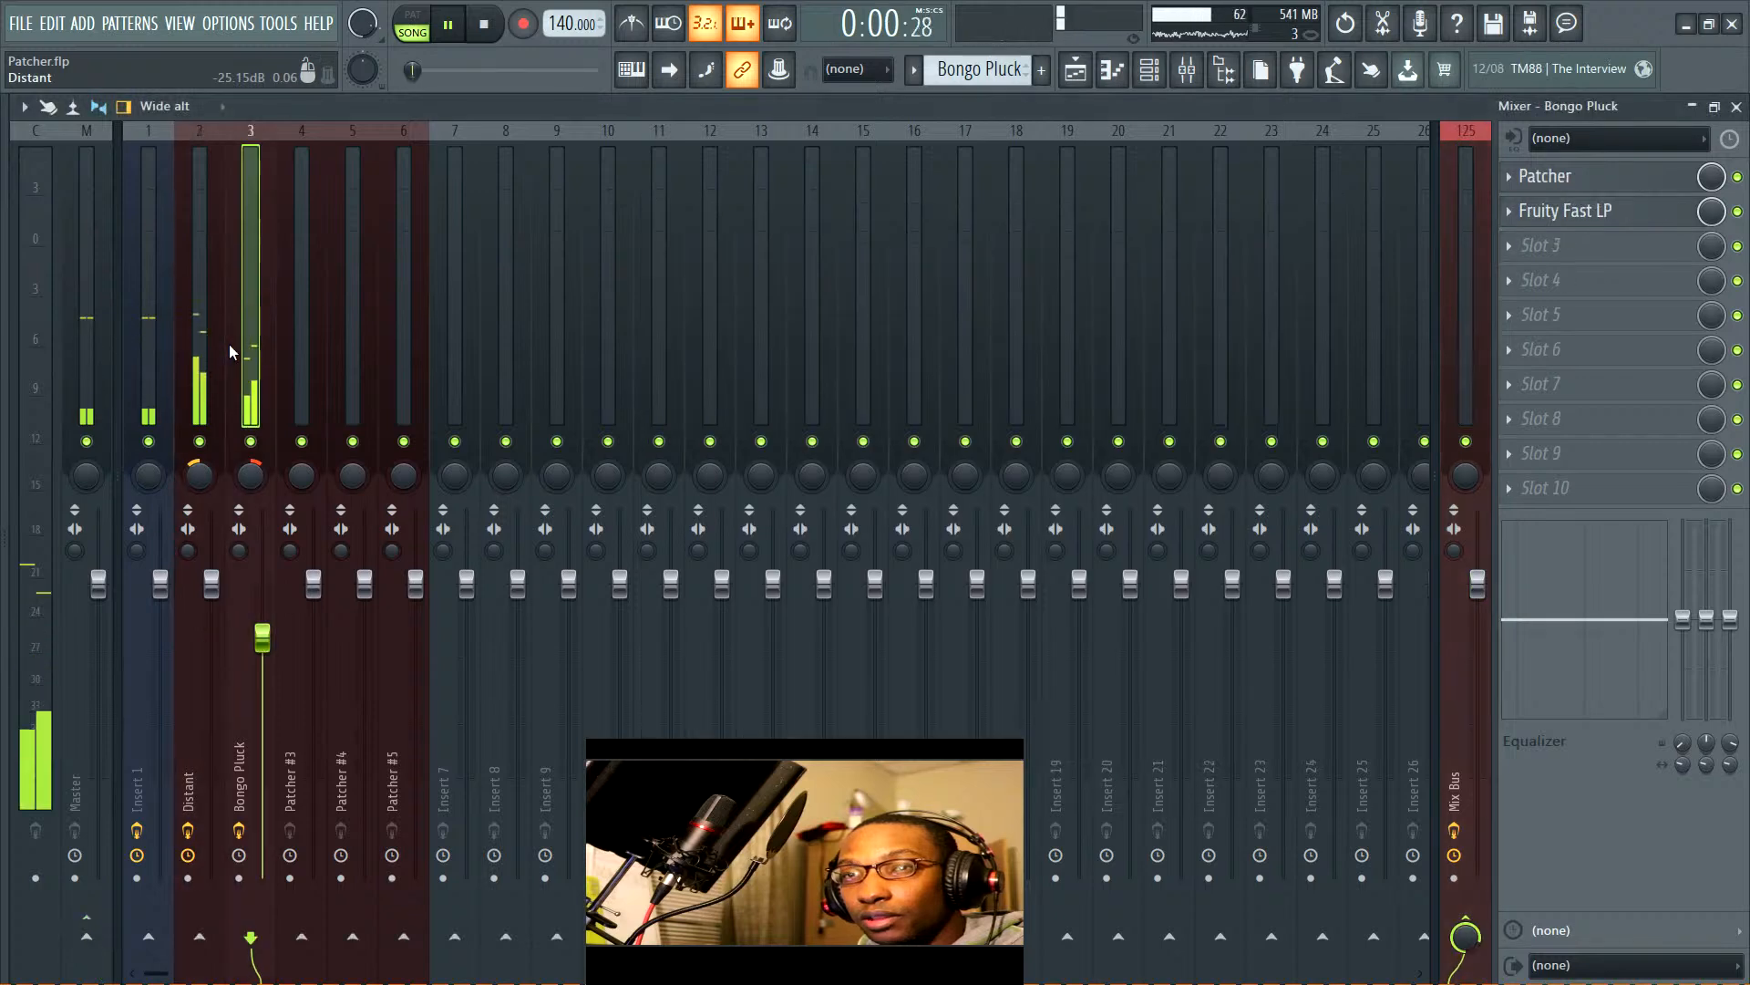
left_click(1473, 235)
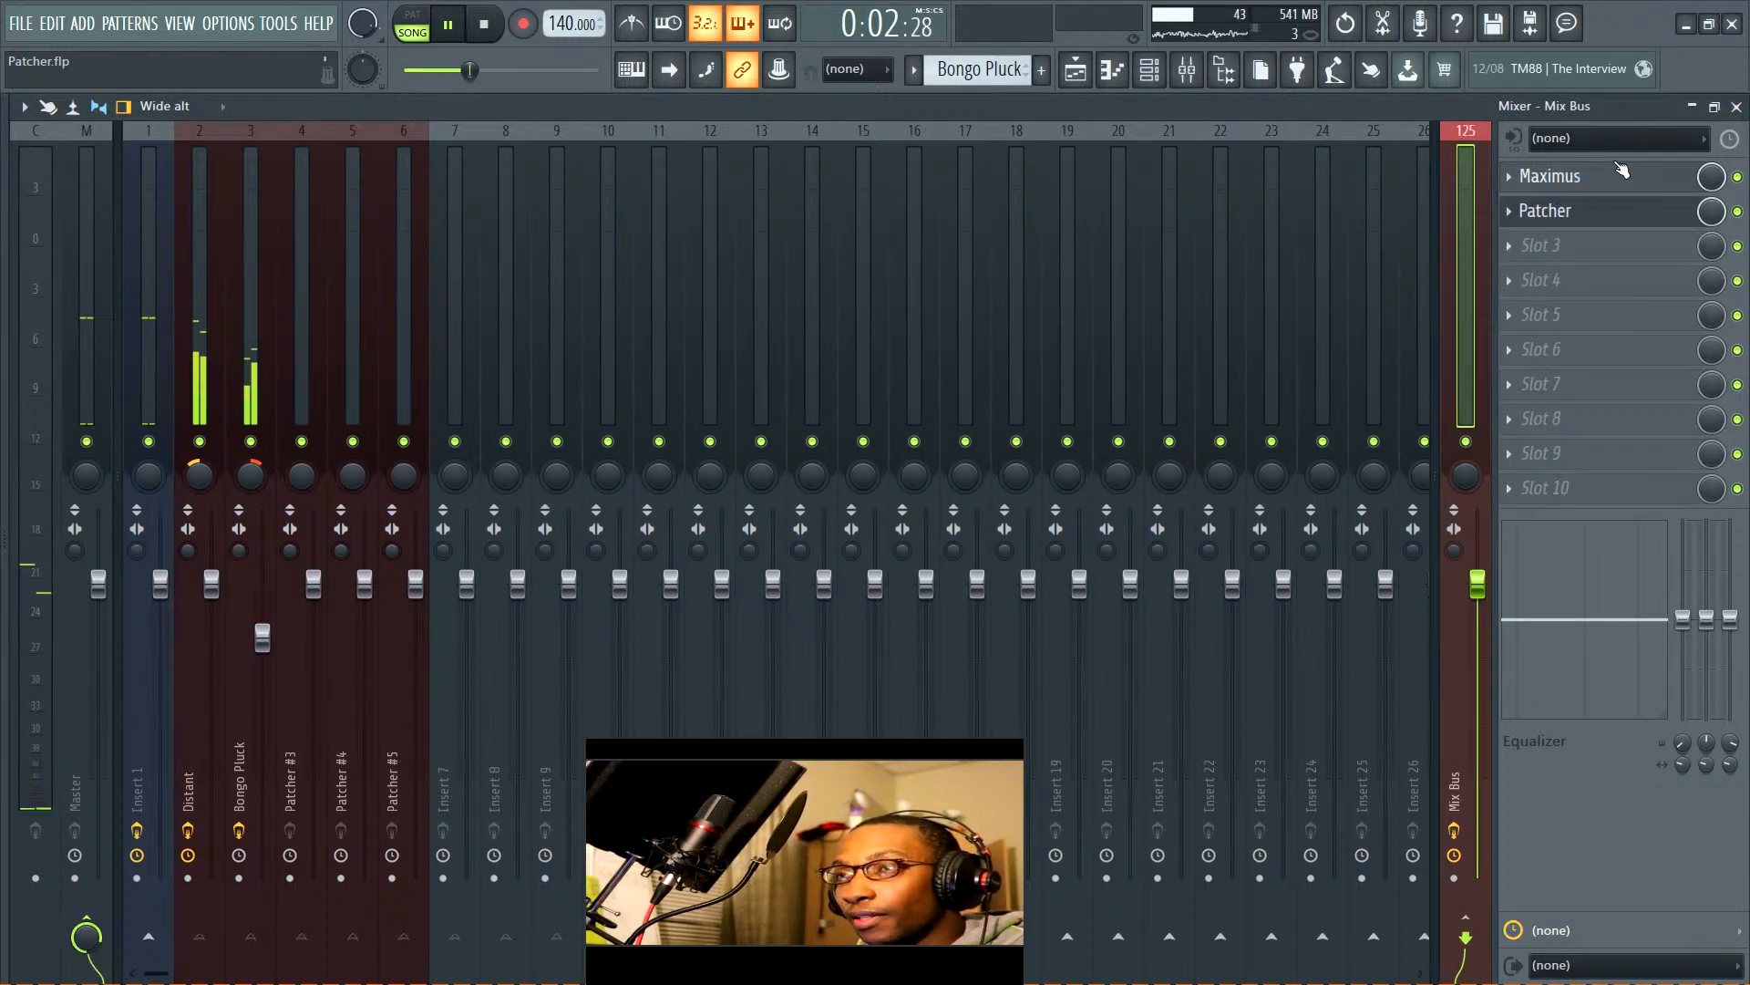
left_click(1593, 215)
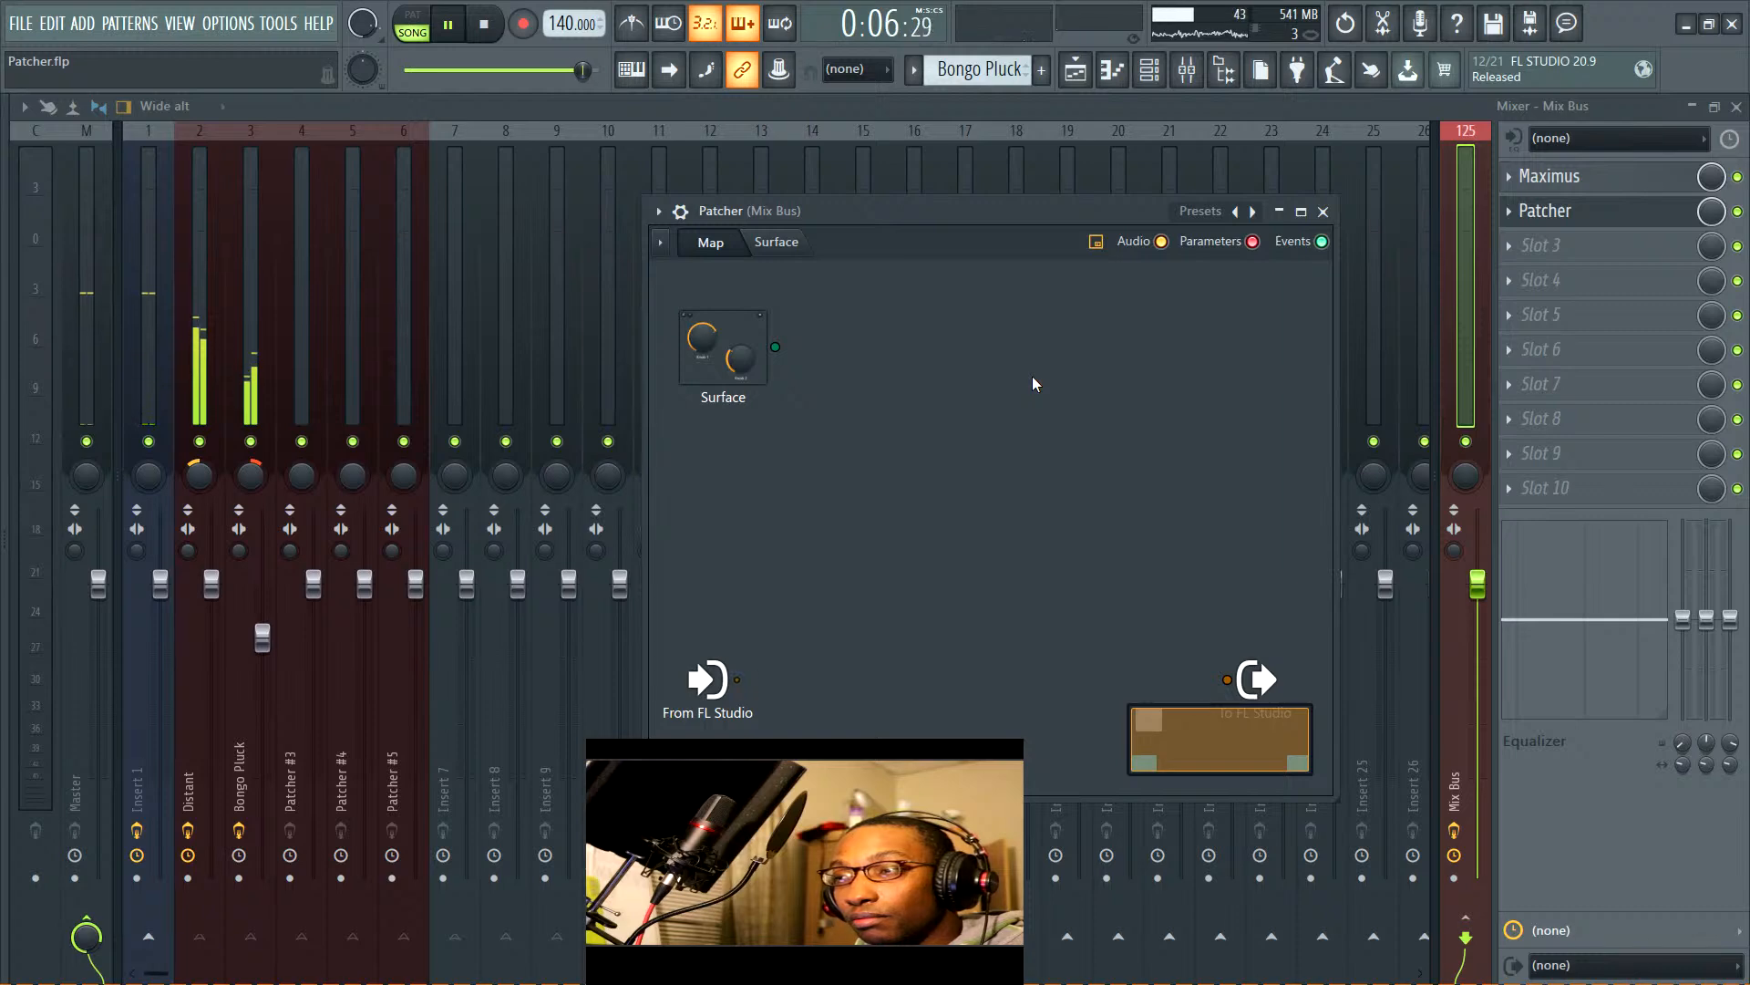
Load the Mid Side EQ preset into the Mix Bus Patcher, stop playback and move its window clear of the EQs
right_click(1033, 378)
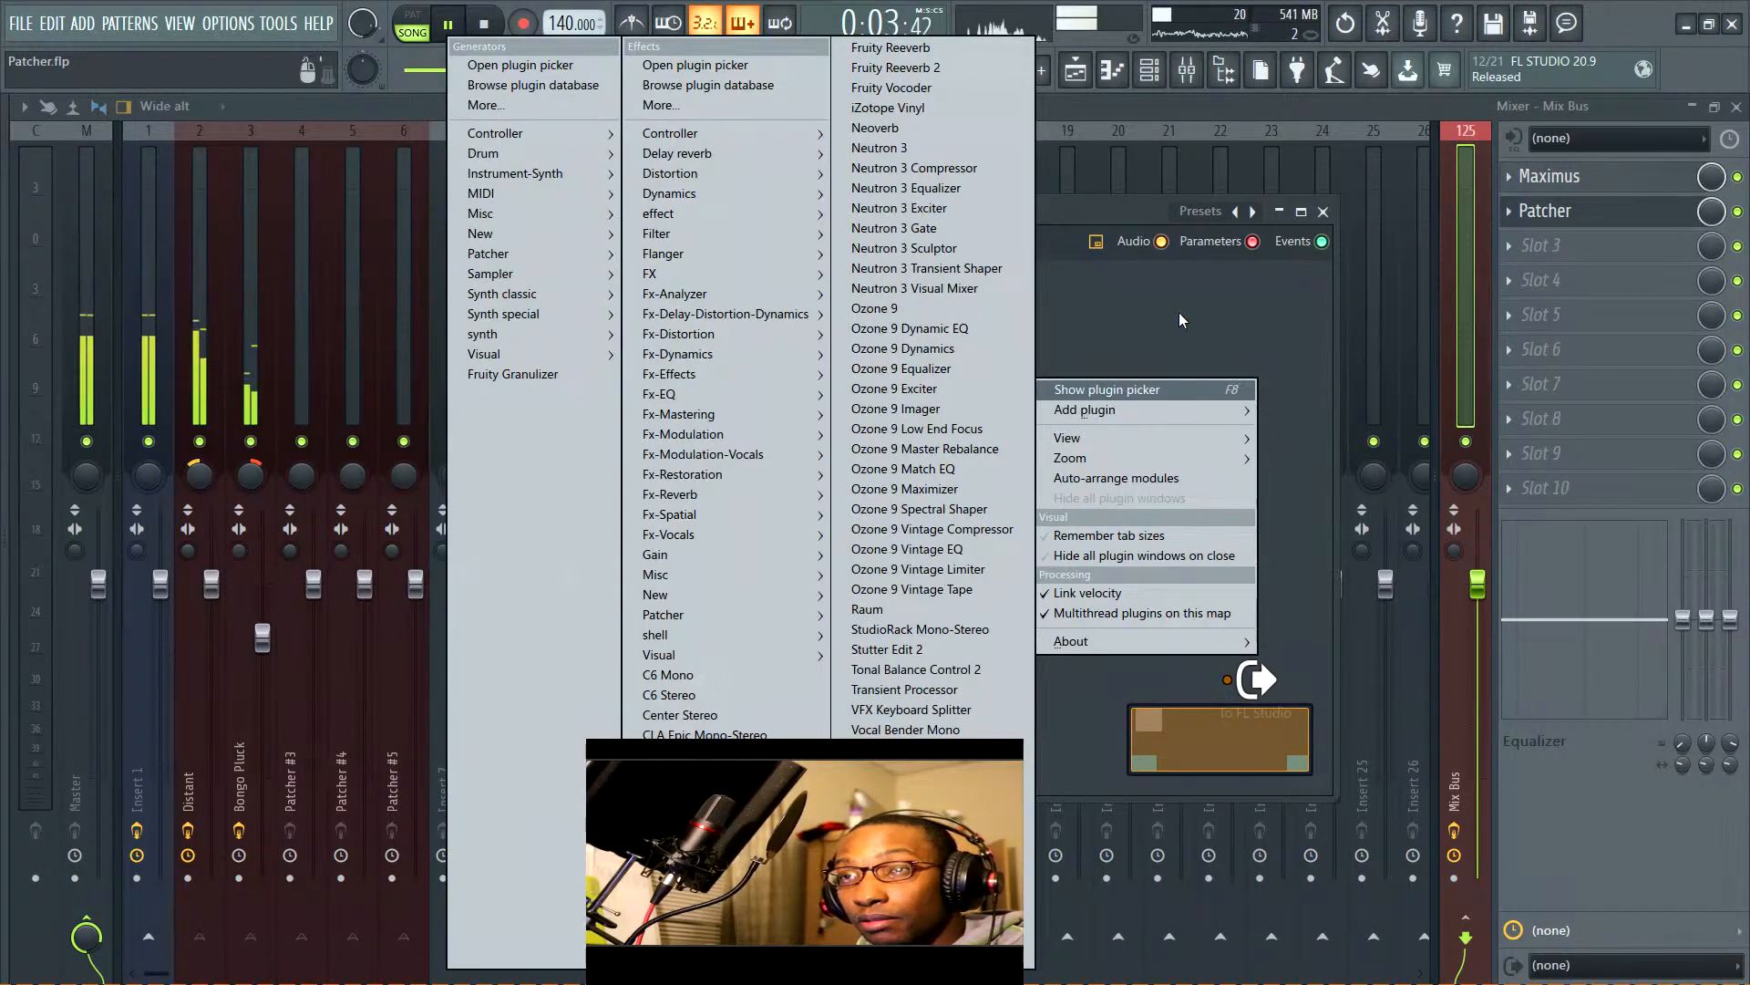
left_click(1194, 288)
right_click(1235, 211)
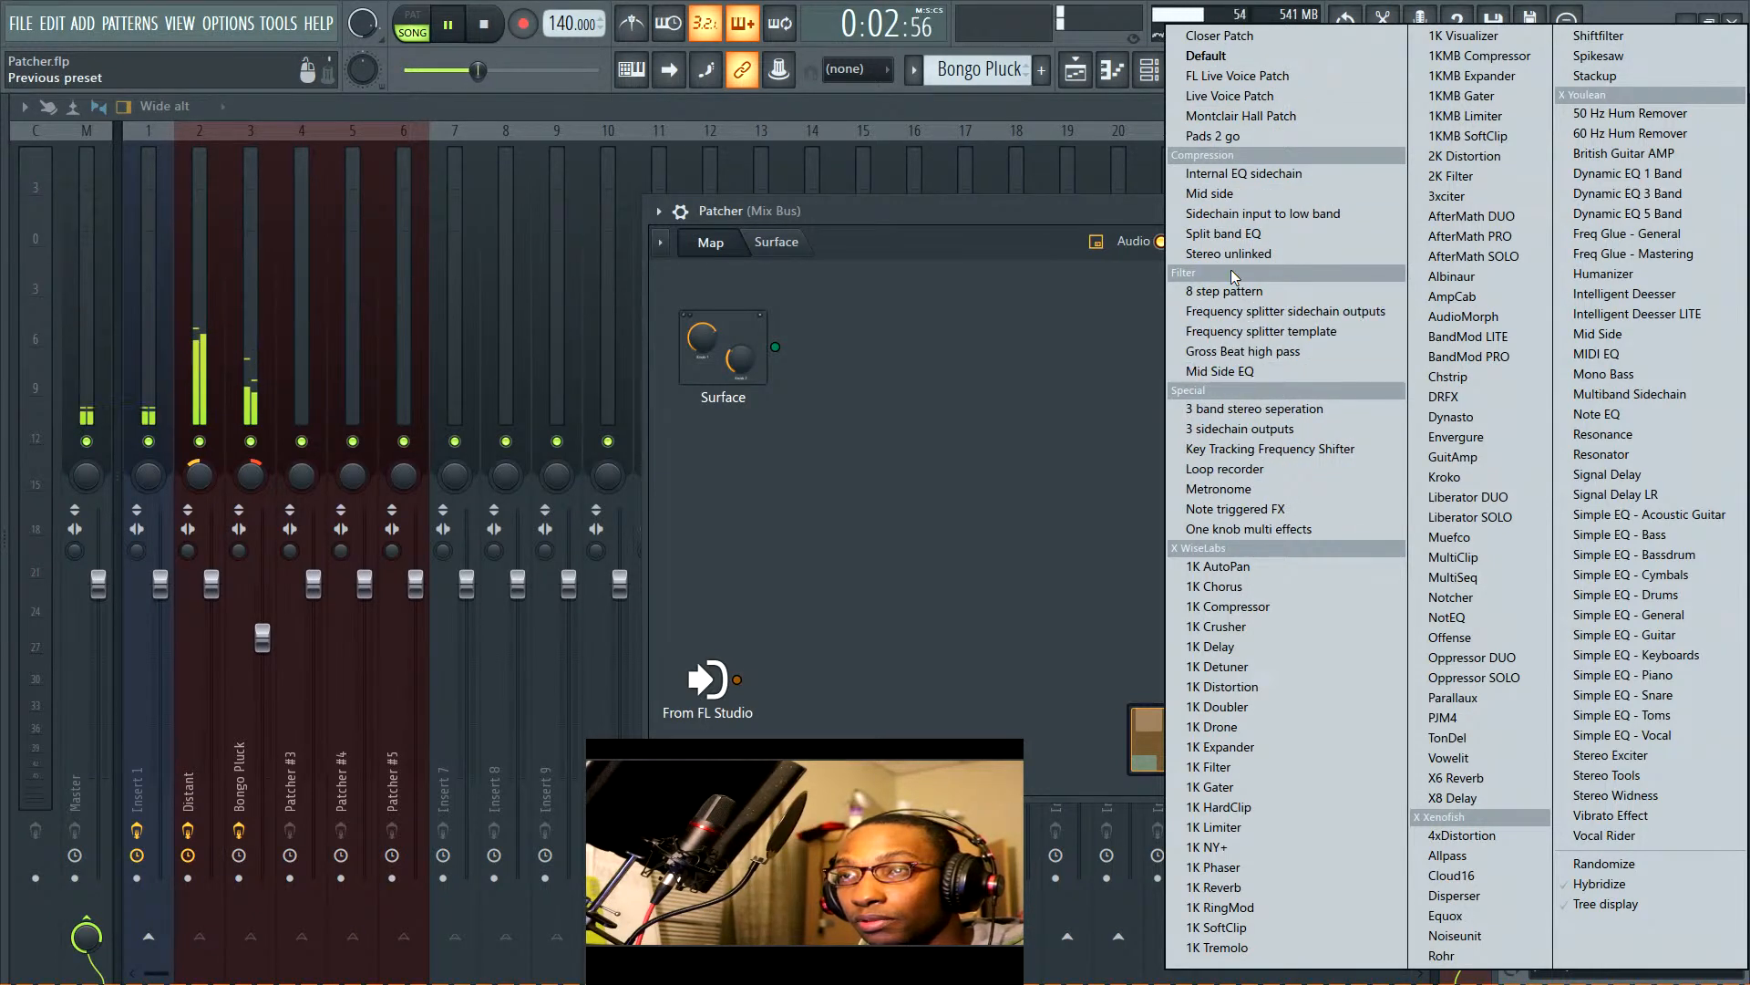
left_click(1248, 371)
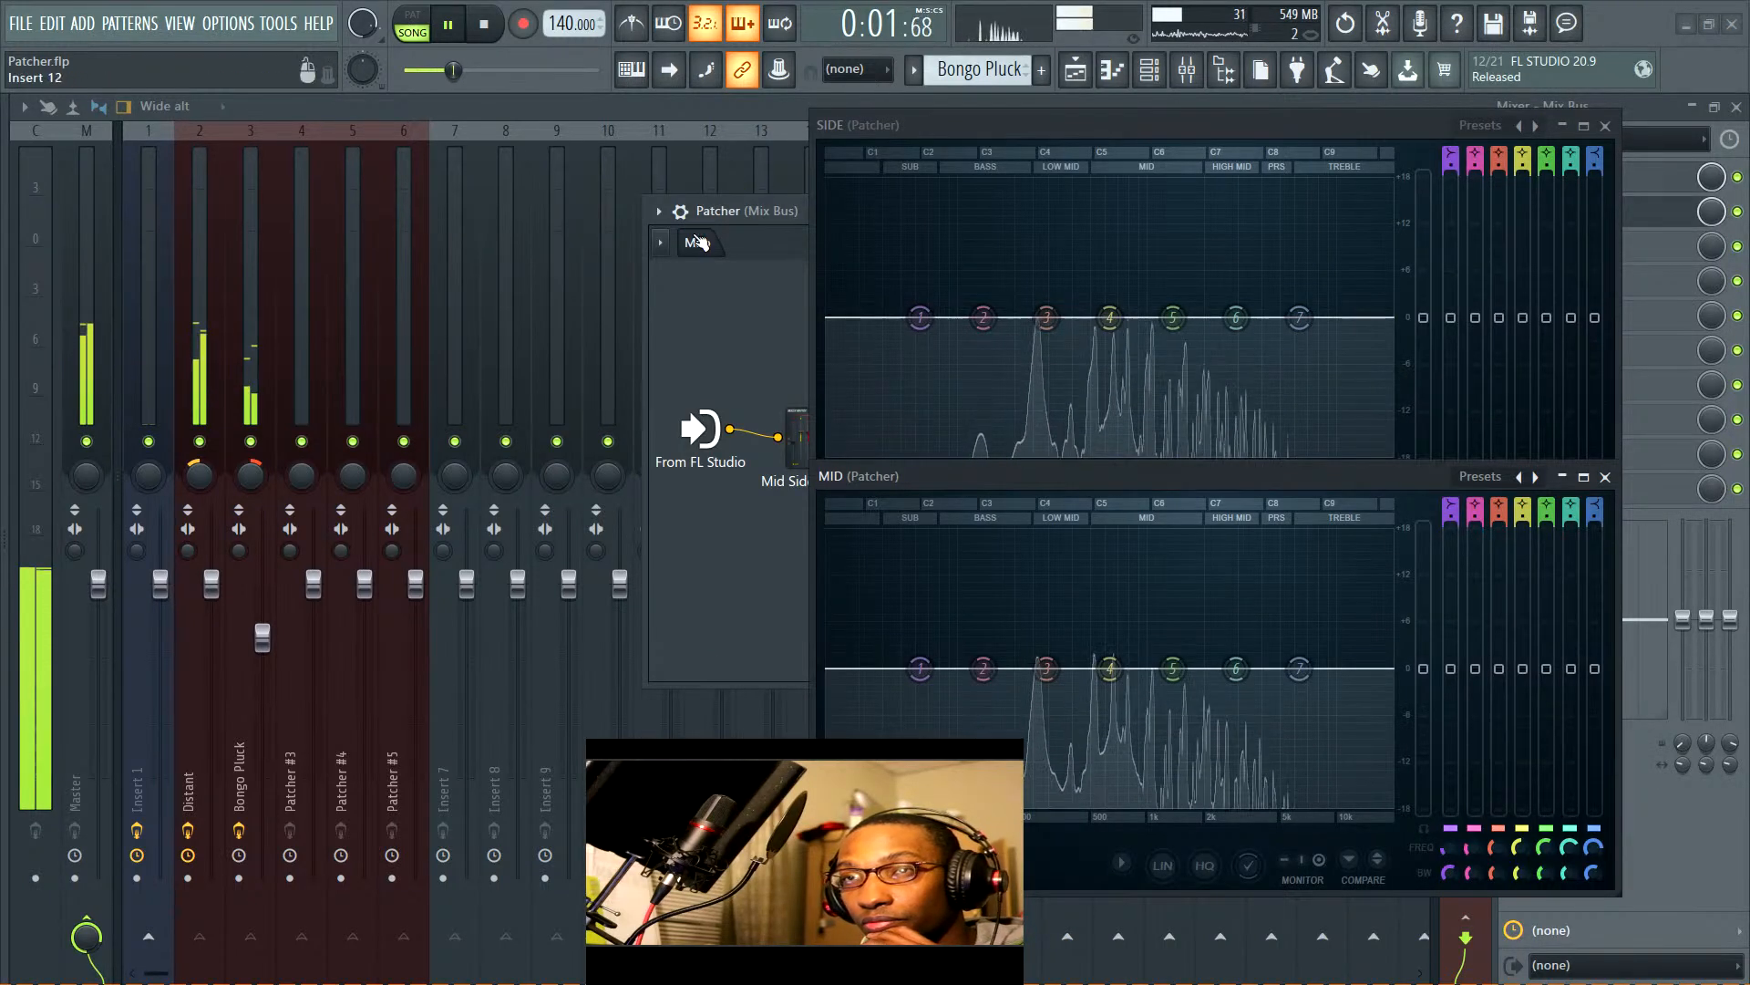
key("space")
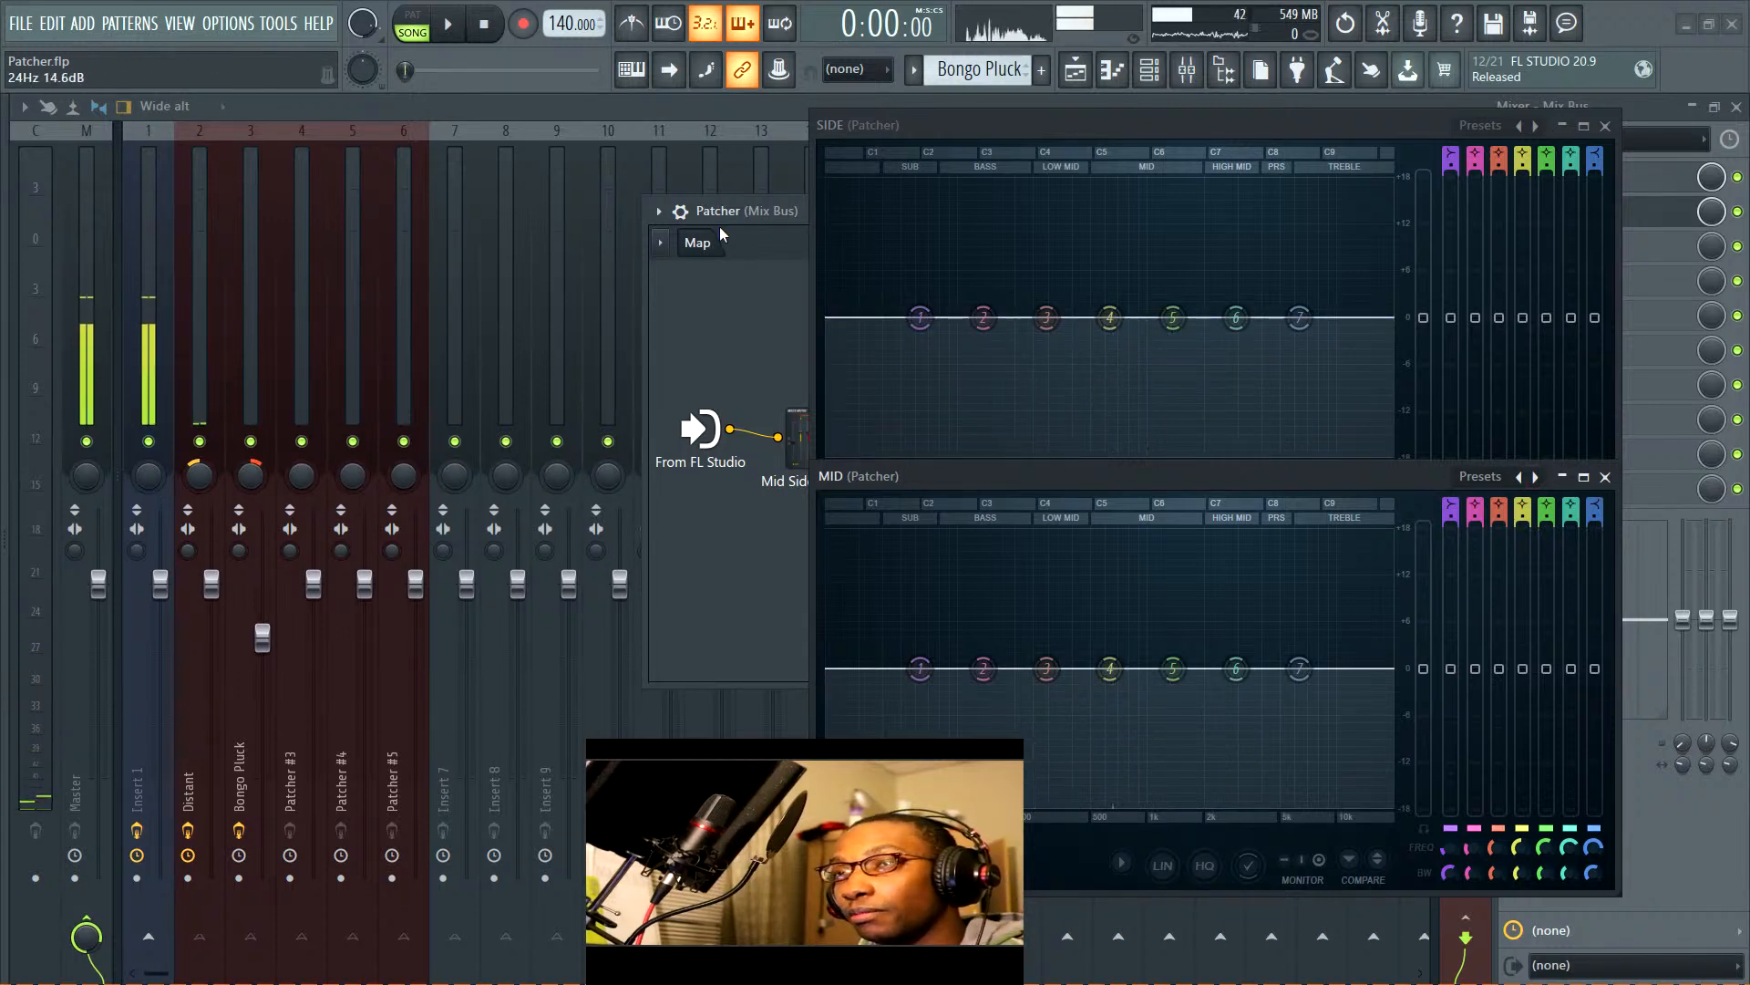
left_click_drag(766, 212, 296, 200)
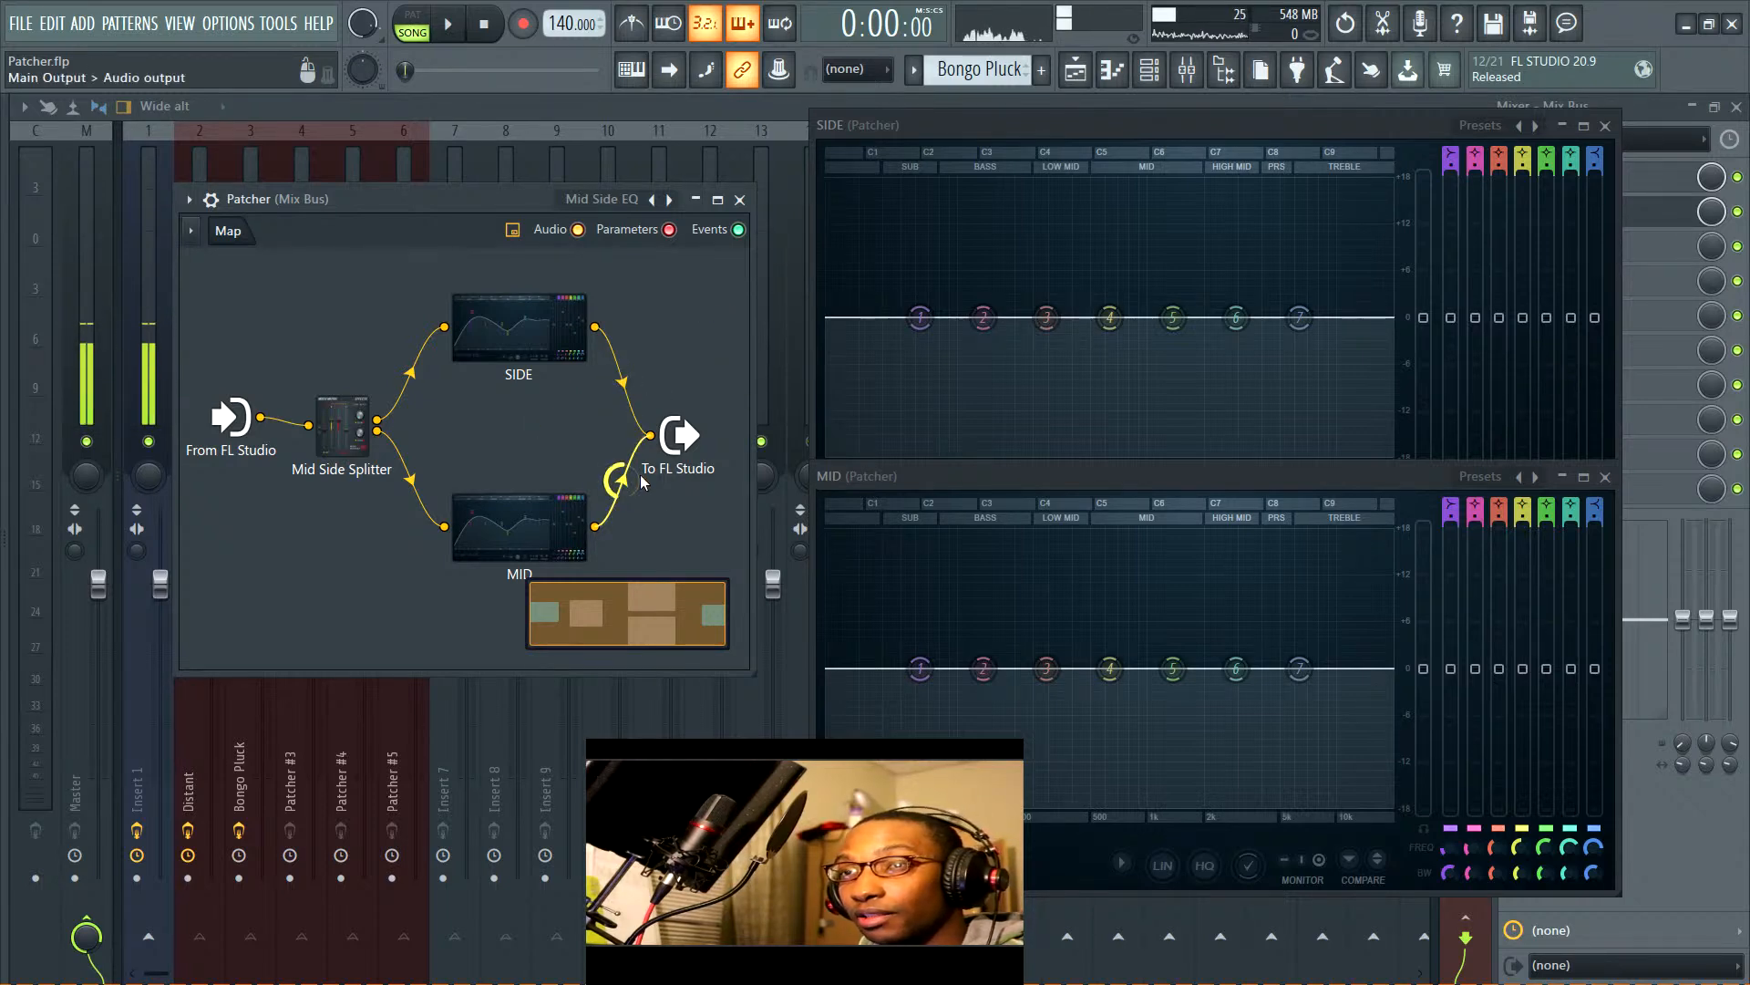
During playback, shape the Mix Bus MID EQ with a slight band 4 cut around 2 kHz and a gentle band 2 boost around 150 Hz
key("space")
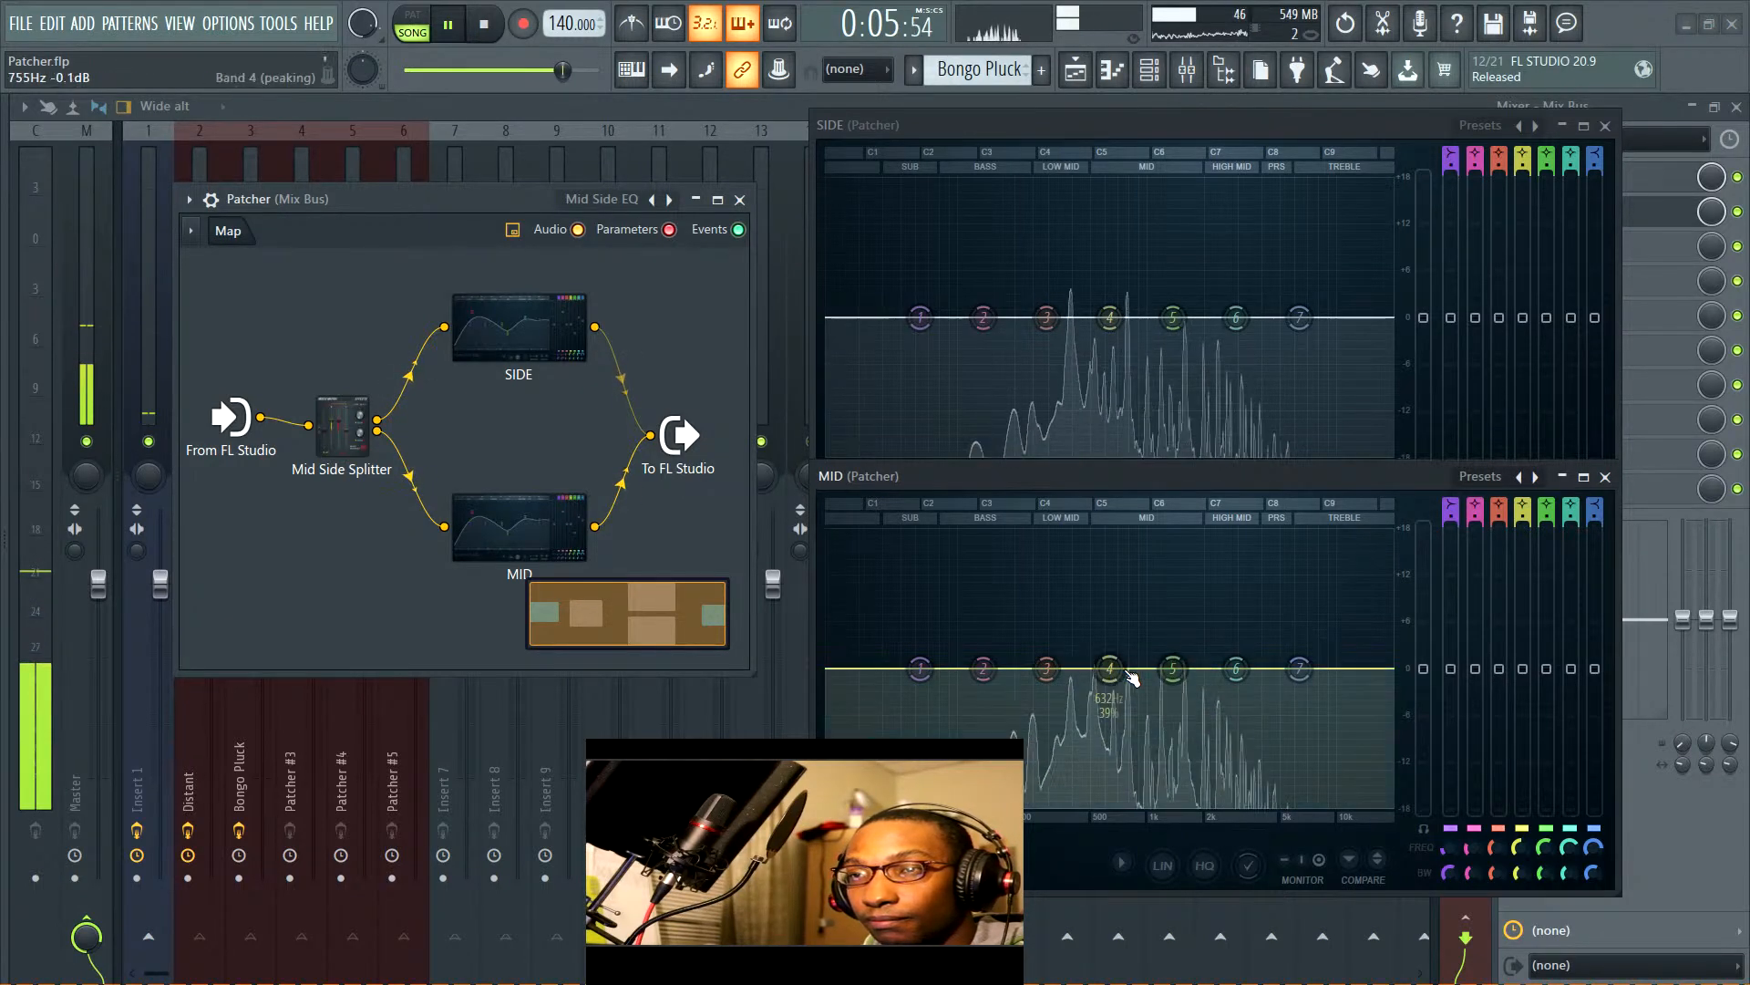
left_click_drag(1109, 668, 1107, 668)
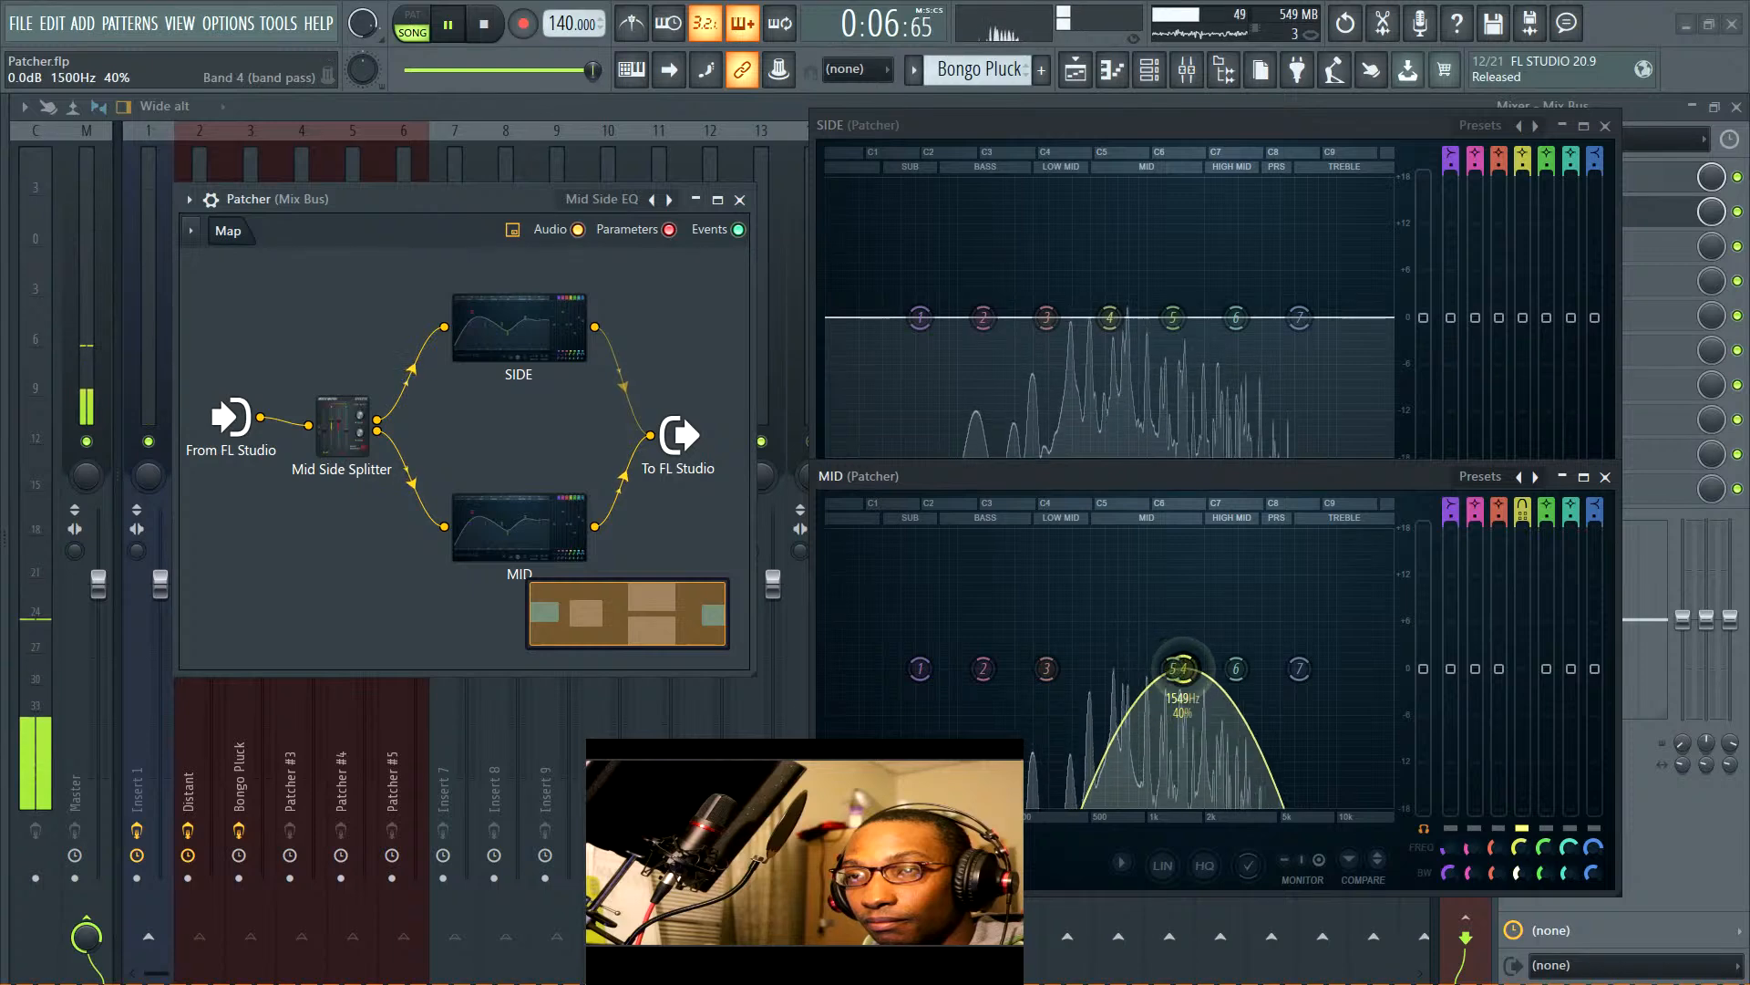
left_click_drag(1192, 668, 1193, 669)
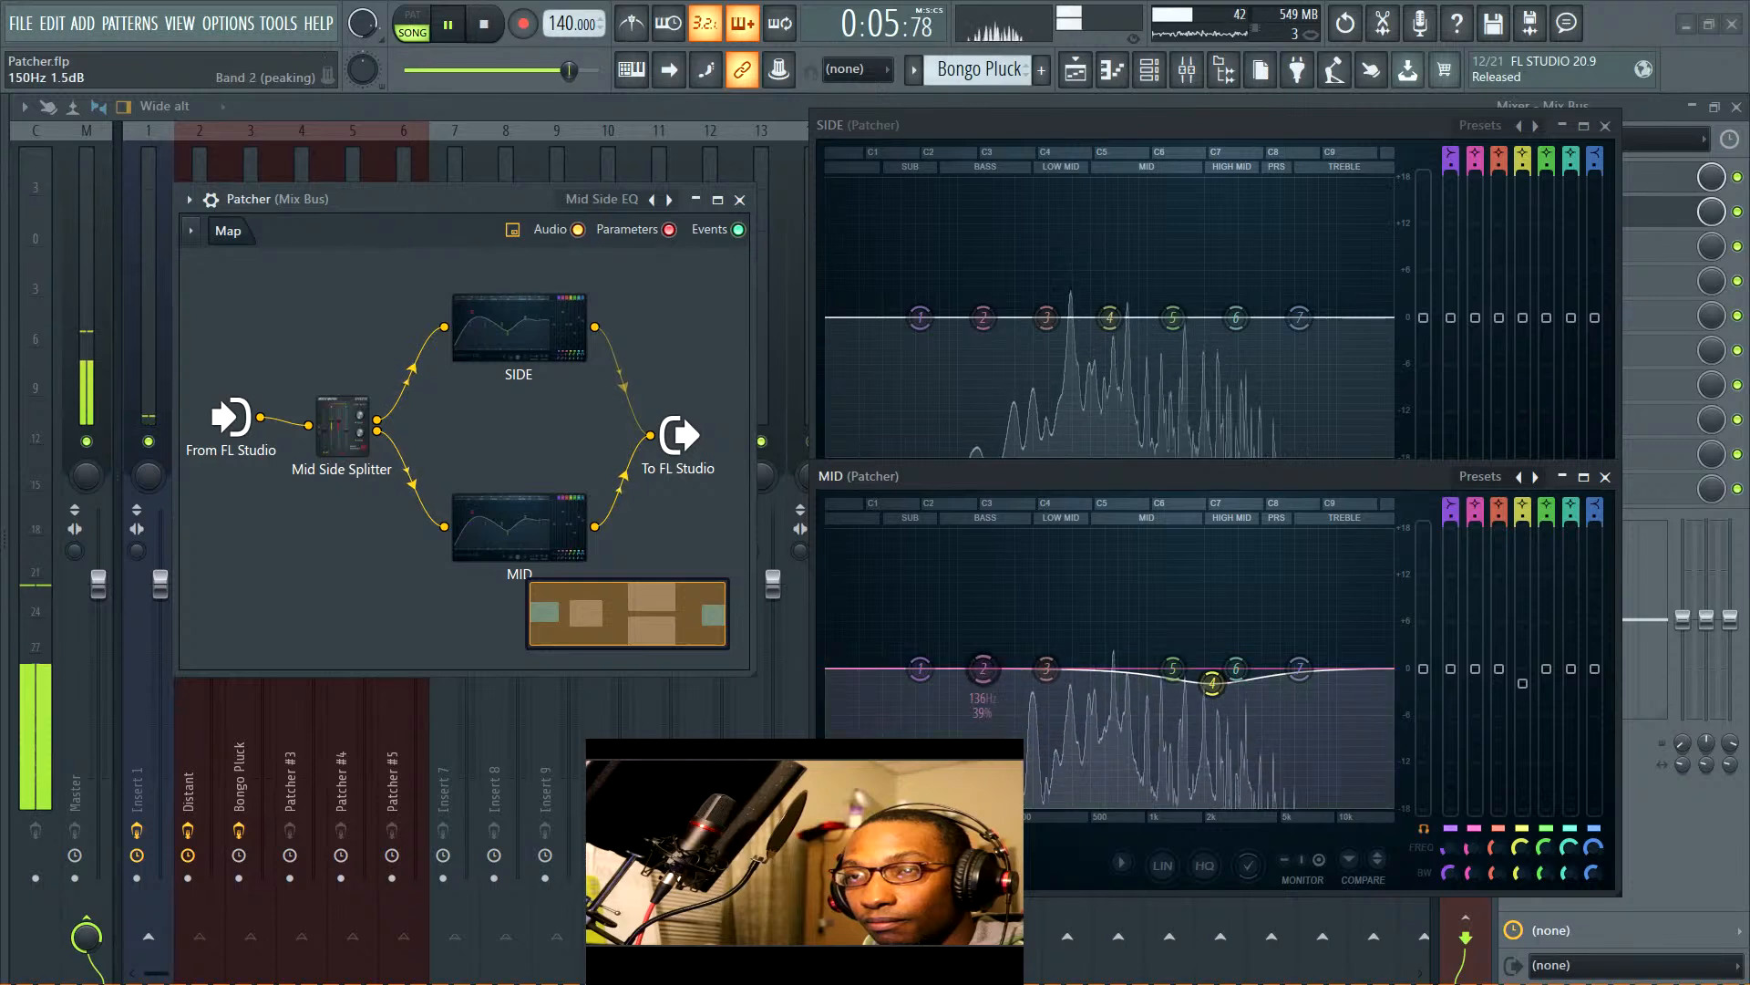
left_click_drag(983, 669, 996, 659)
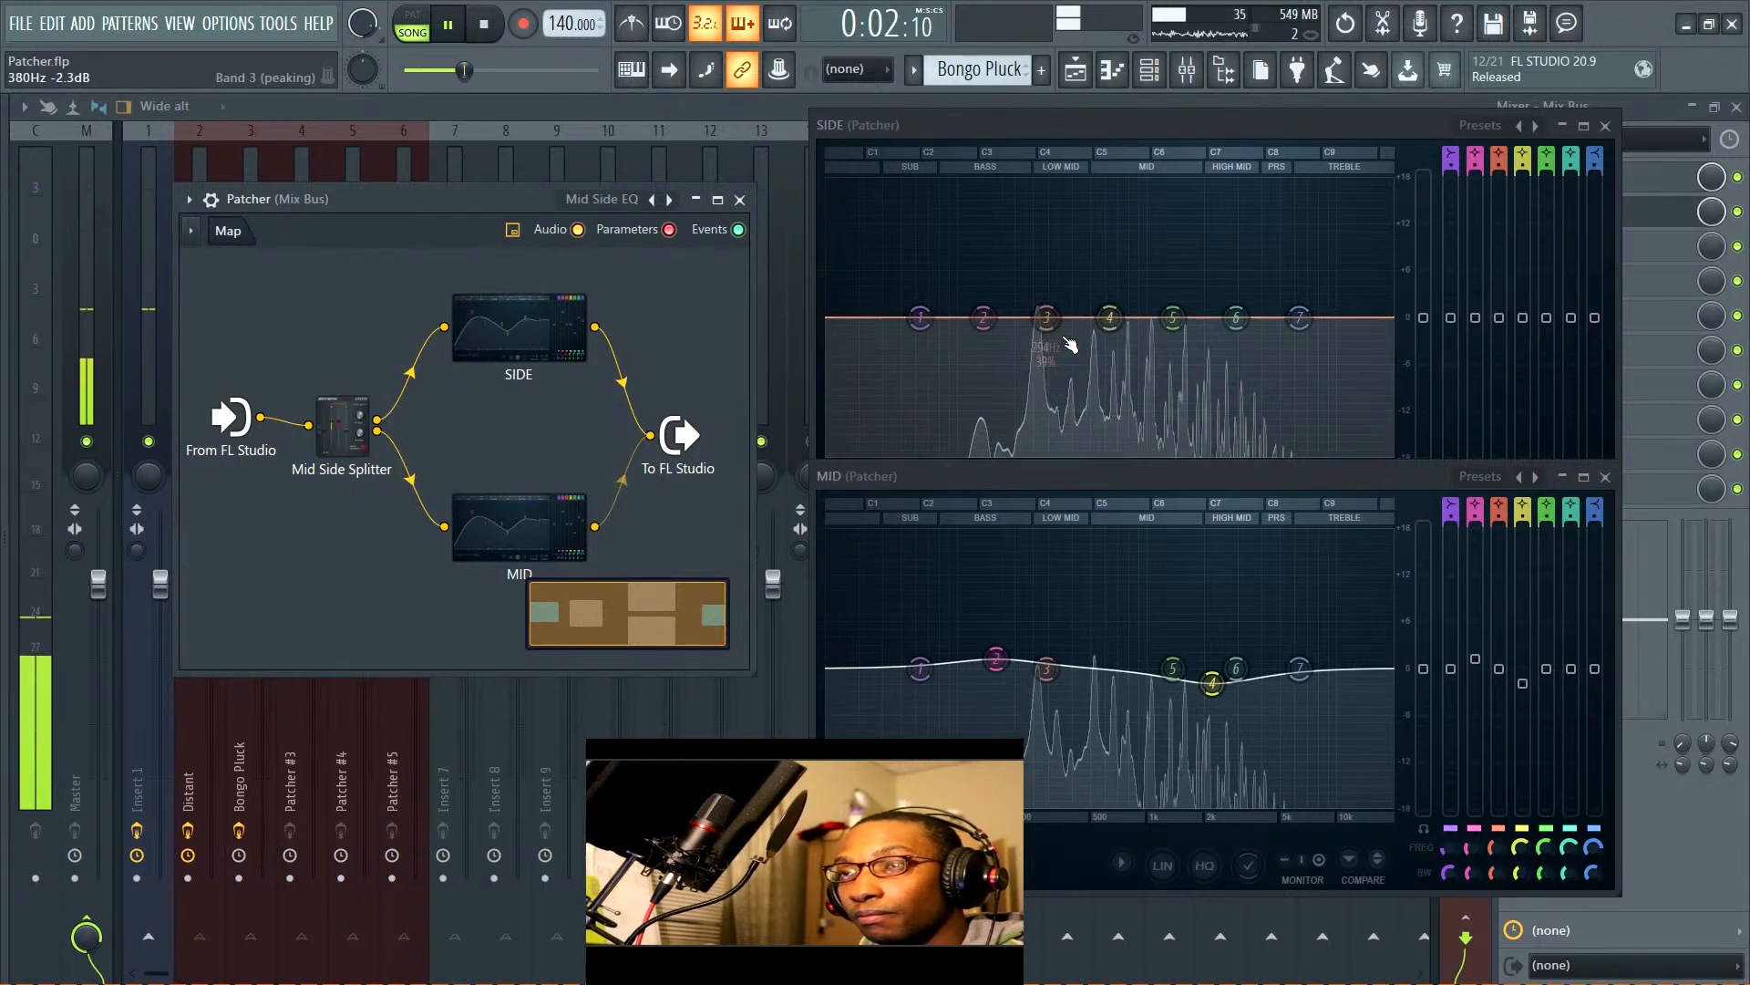
Shape the SIDE EQ by cutting band 2 near 200 Hz and band 6 near 400 Hz, and boosting band 5 around 1.1 kHz
left_click(996, 327)
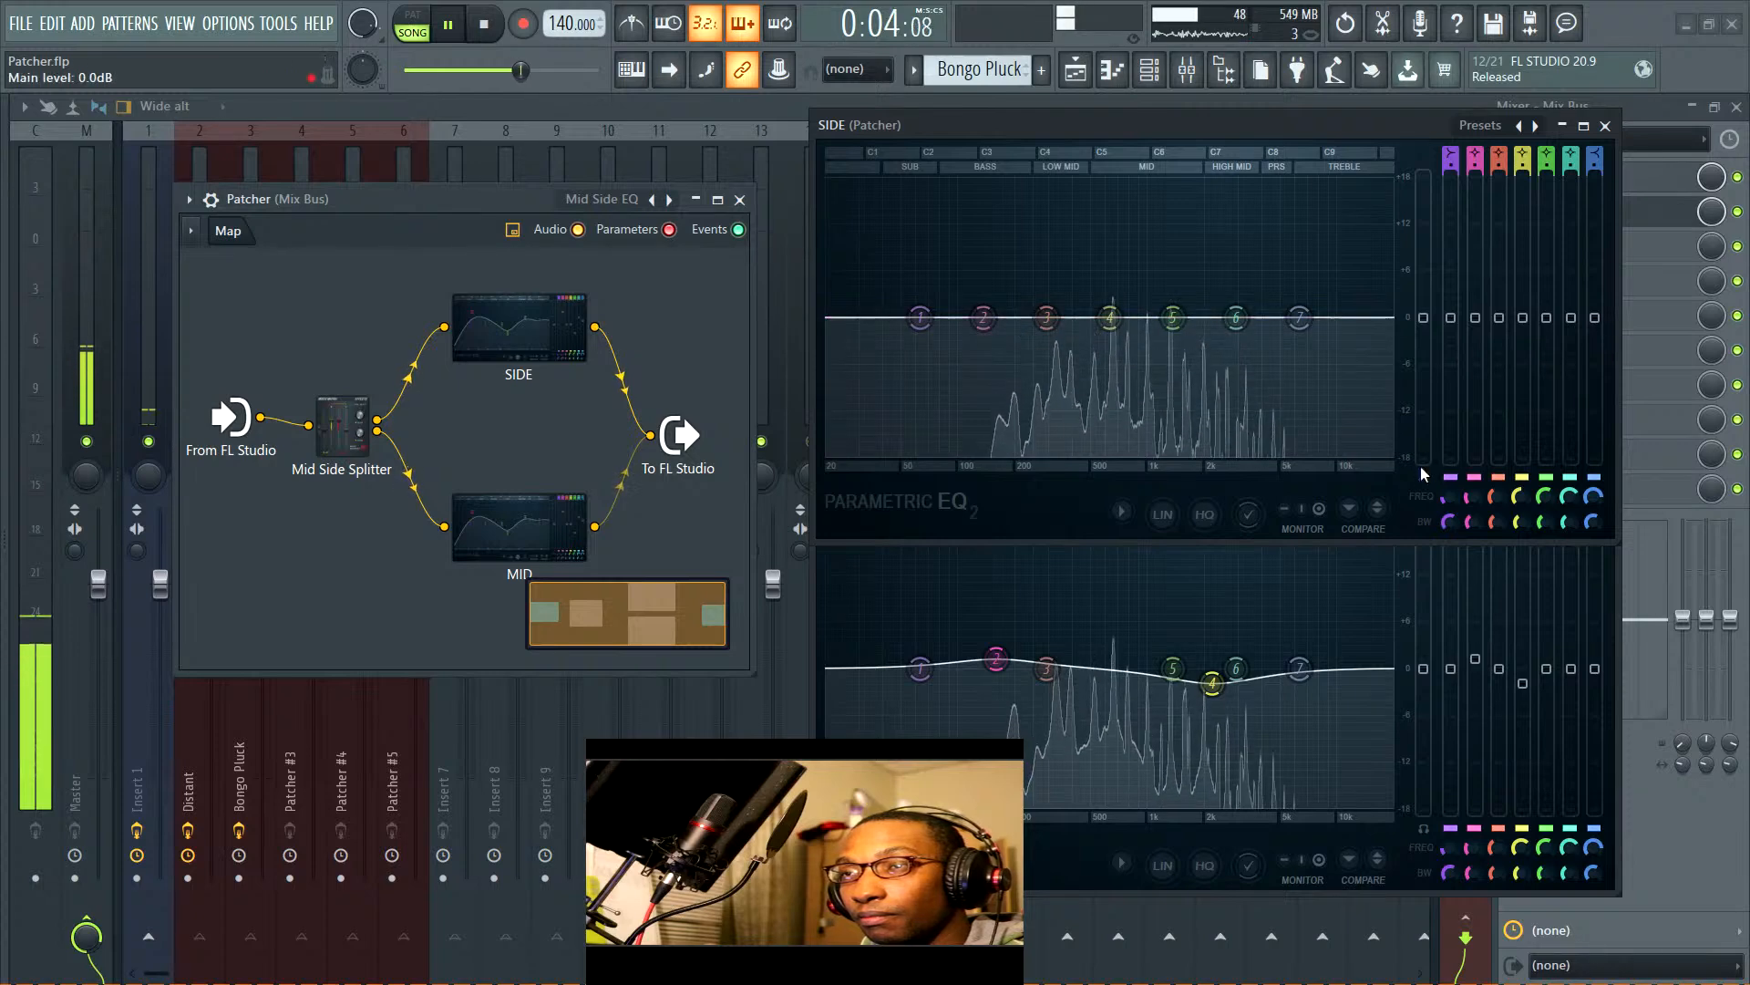
left_click_drag(985, 322, 1027, 319)
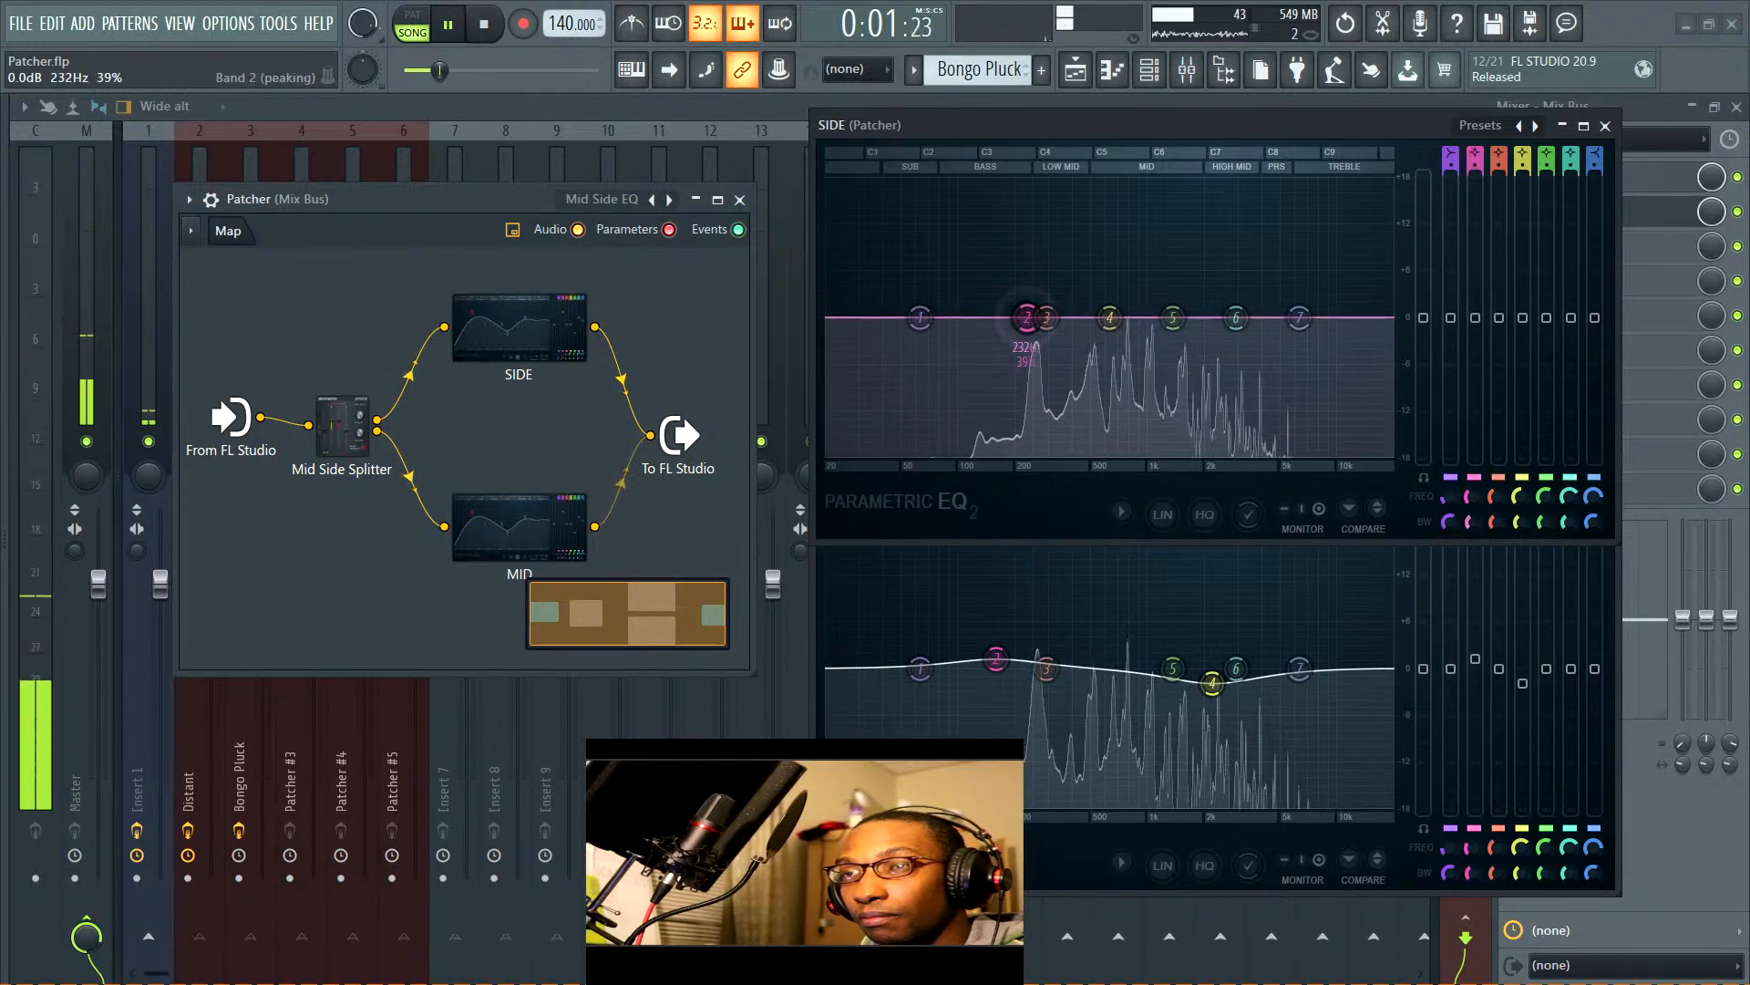
left_click_drag(1236, 317, 1158, 308)
scroll(1074, 317, "up", 3)
scroll(1083, 317, "down", 7)
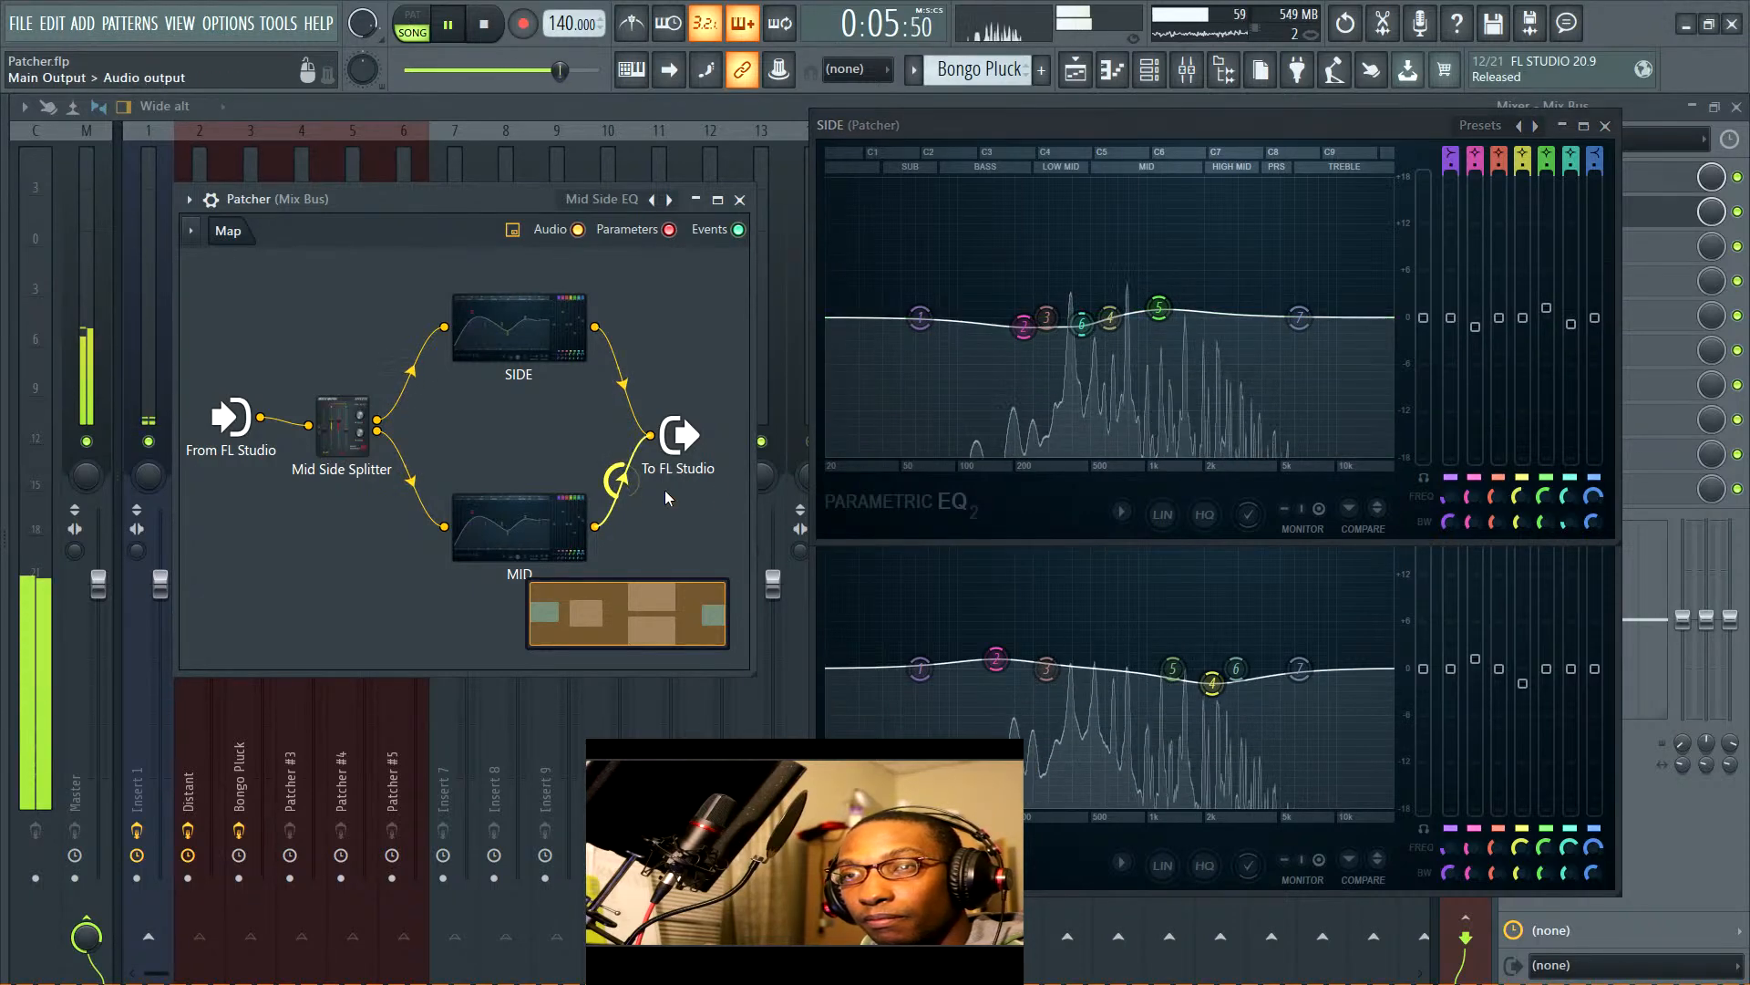
Show the Mix Bus Patcher's wrapper controls and compare the sound with the mid/side EQ off and on
left_click(211, 198)
key("space")
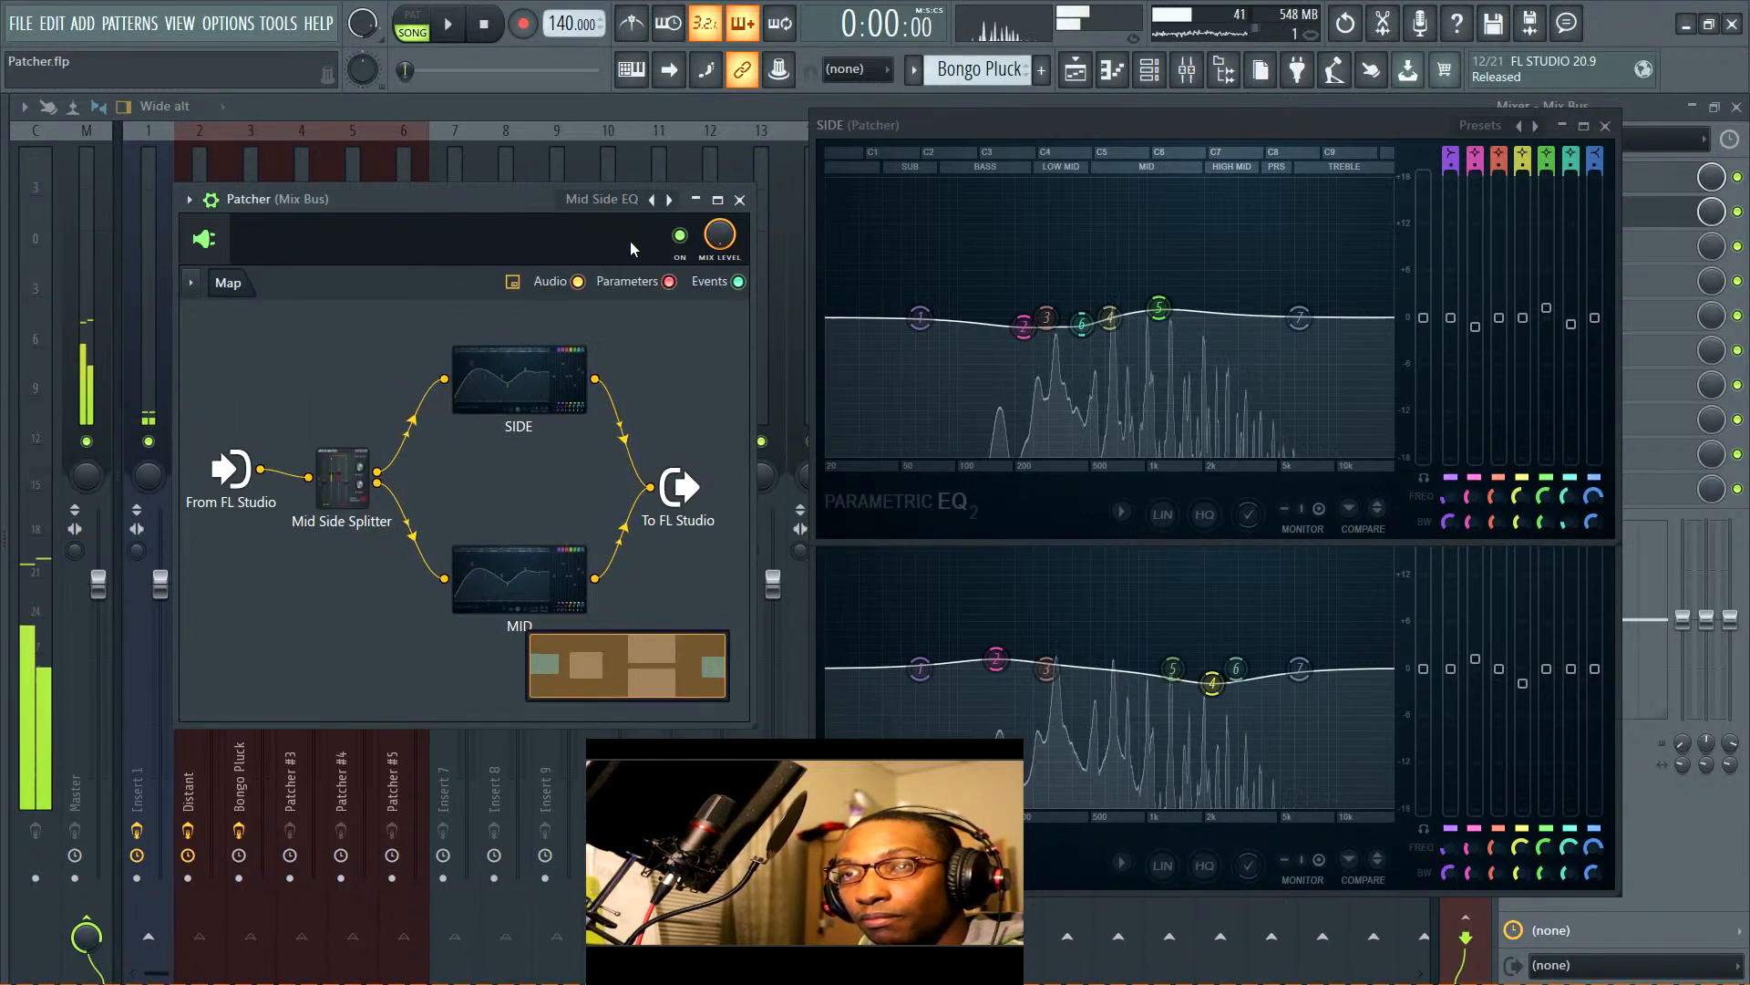
left_click(684, 243)
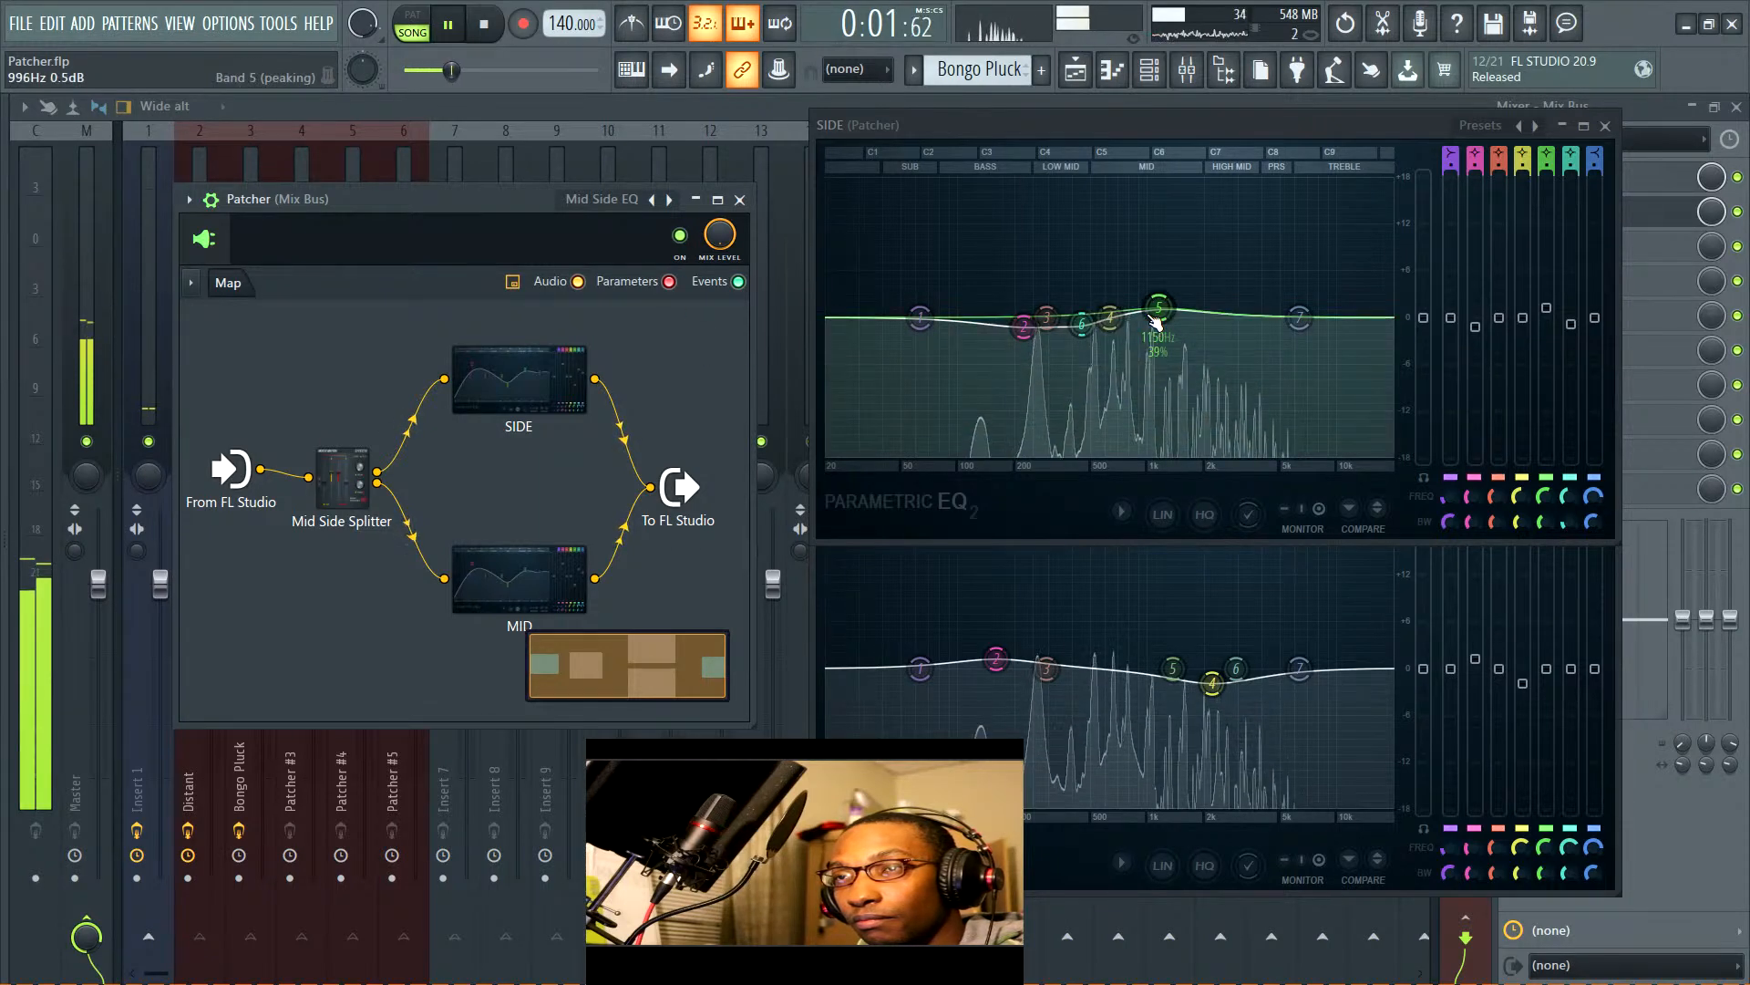
Reduce the SIDE EQ's band 5 boost and deepen the MID EQ's band 4 cut slightly
left_click_drag(1159, 311, 1159, 316)
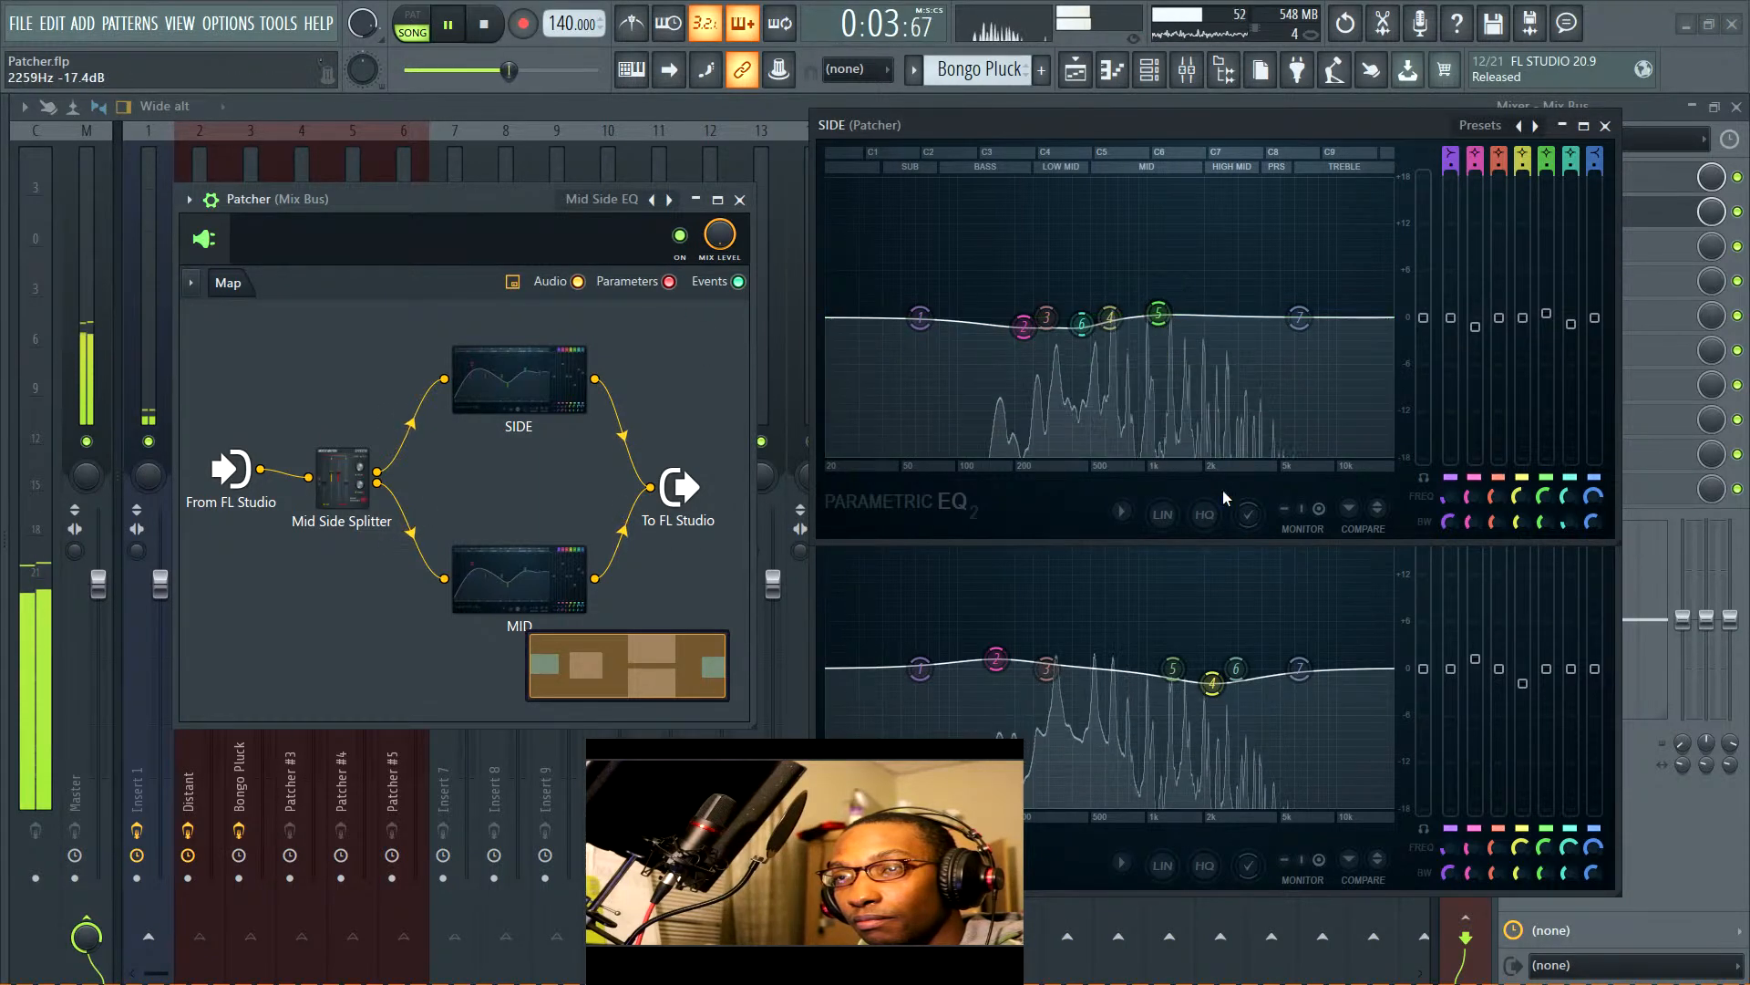
left_click_drag(1213, 678, 1212, 688)
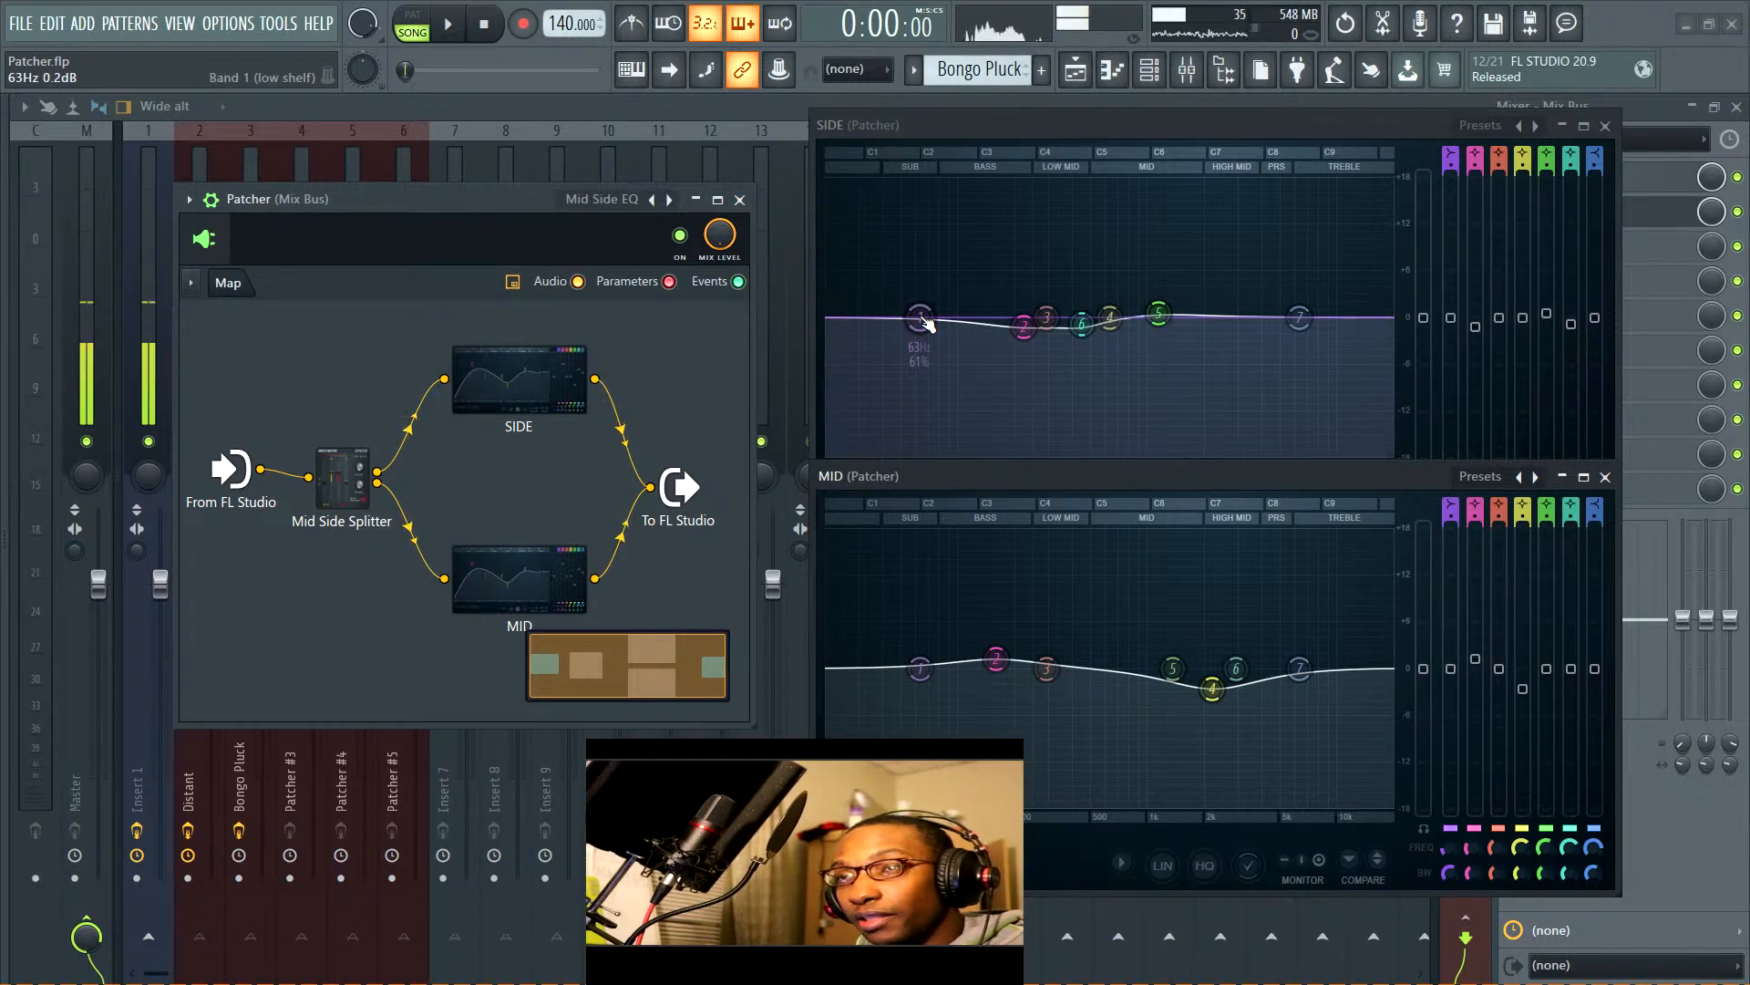
Lower band 1 of the SIDE EQ slightly around 75 Hz and check the result in playback
left_click_drag(926, 321, 939, 335)
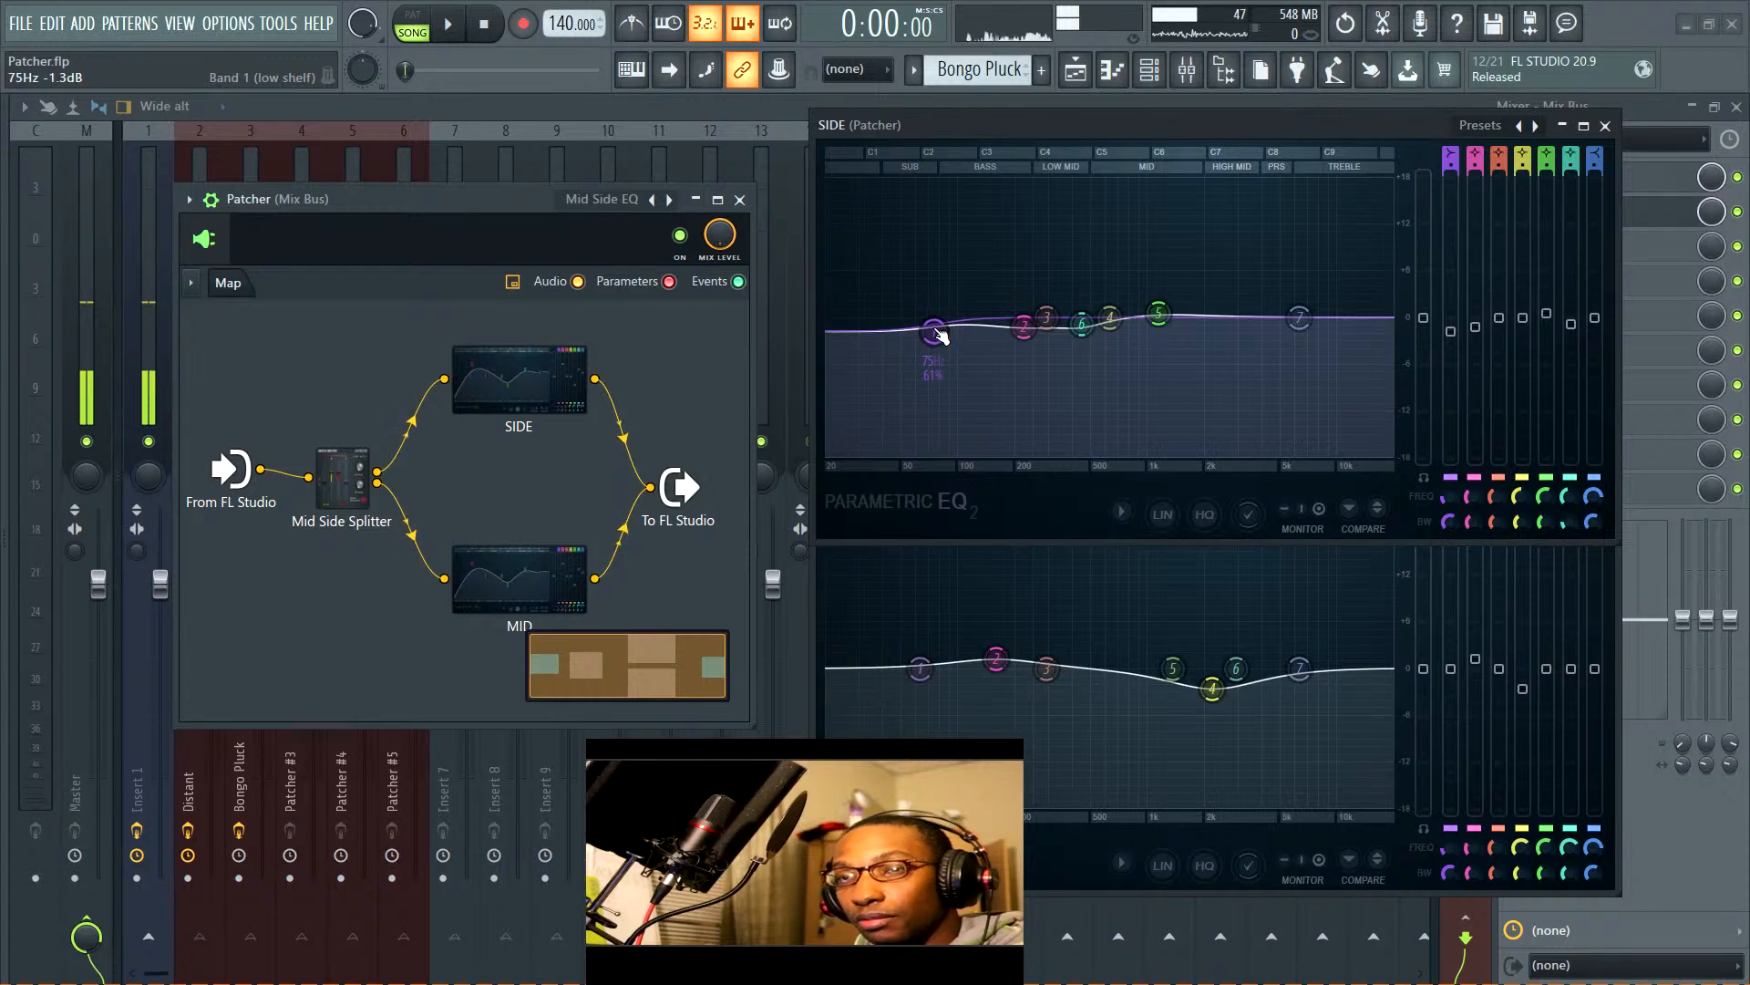
key("space")
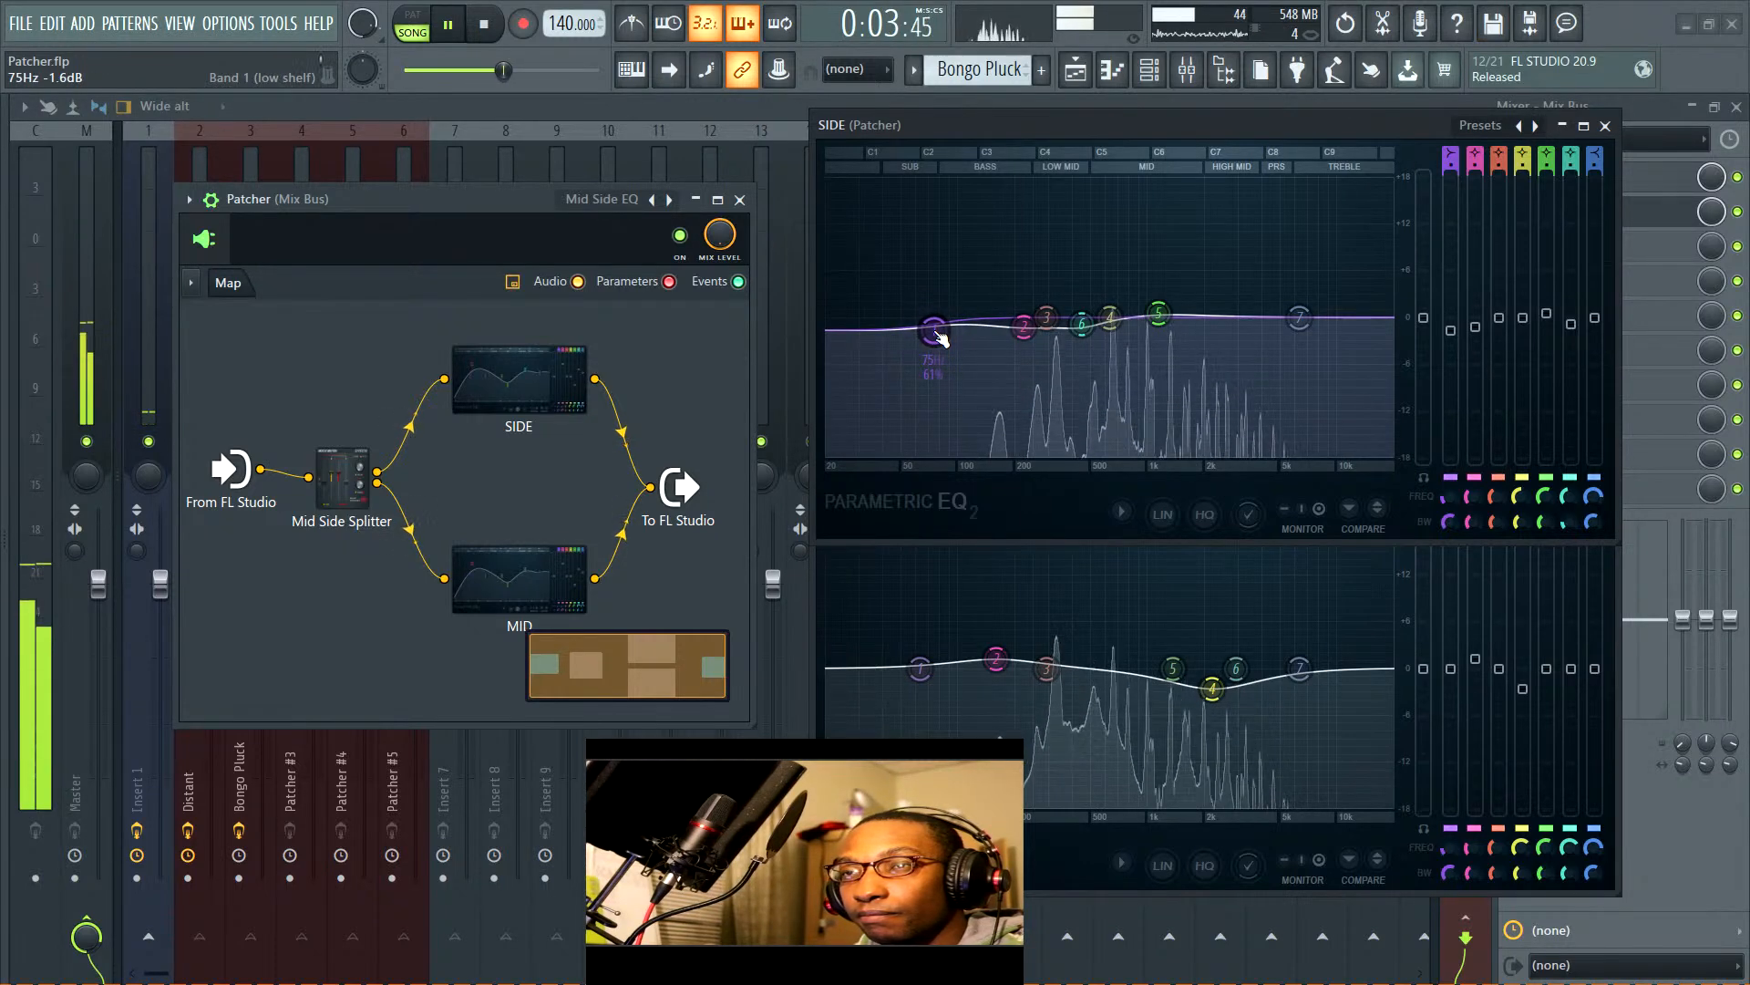
left_click_drag(939, 334, 943, 330)
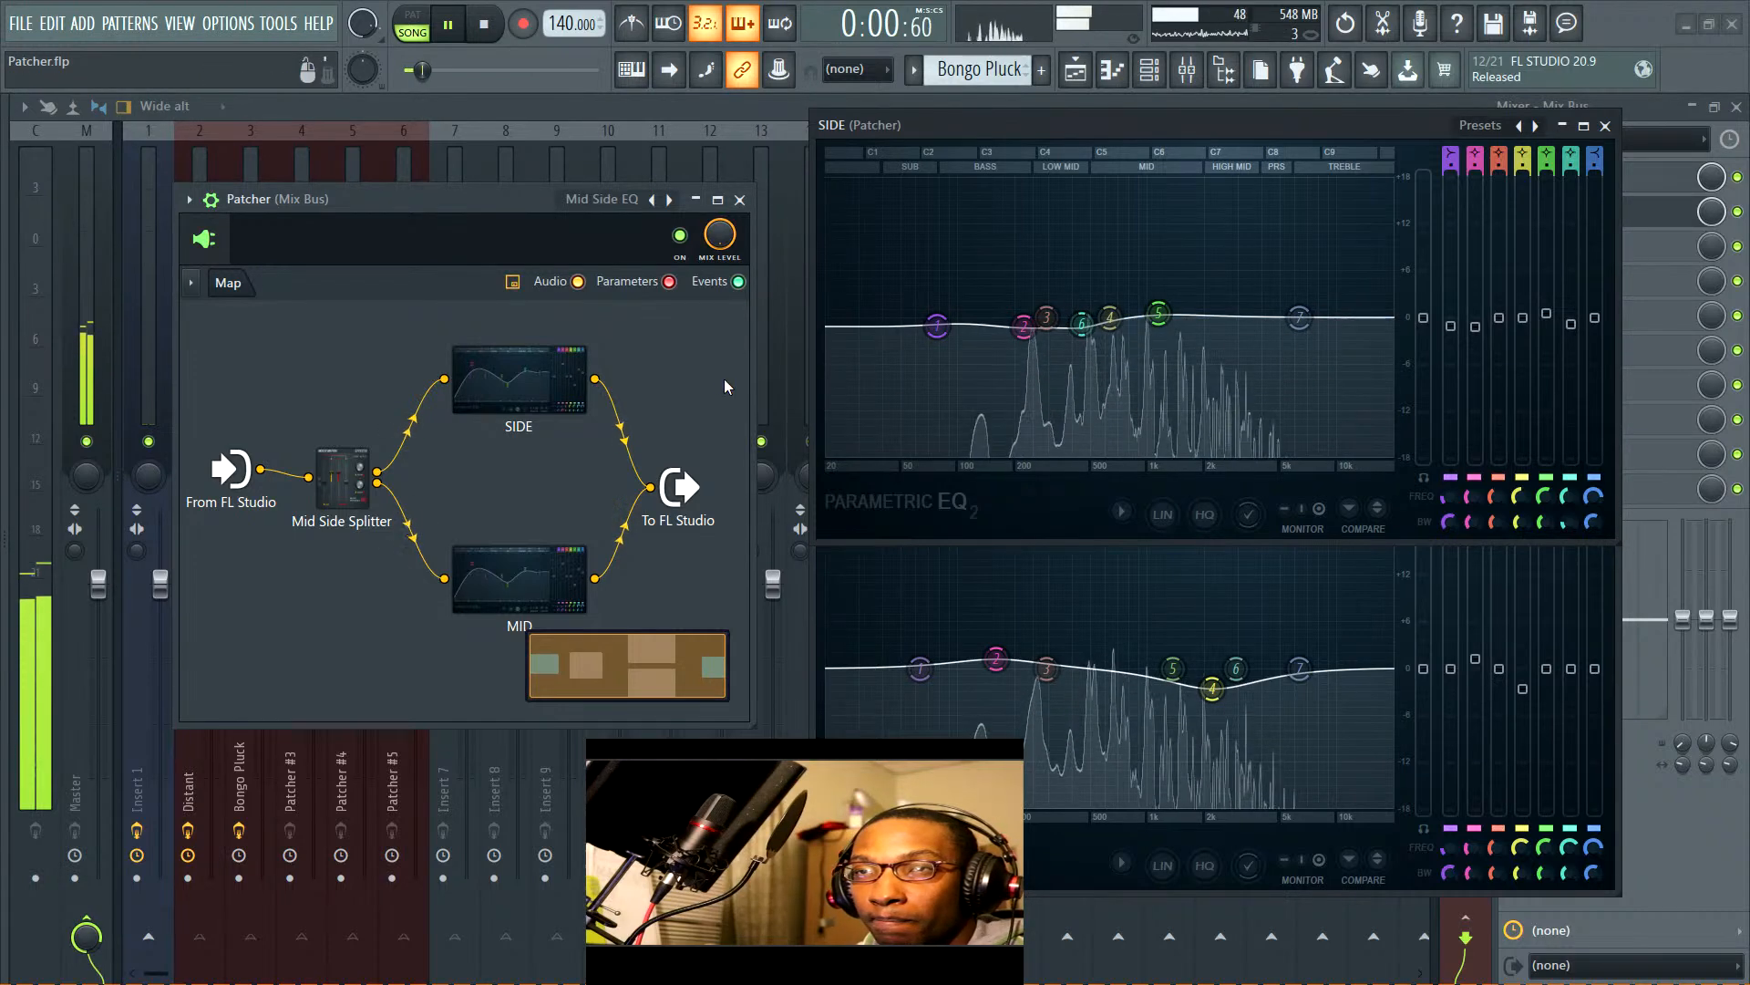
key("space")
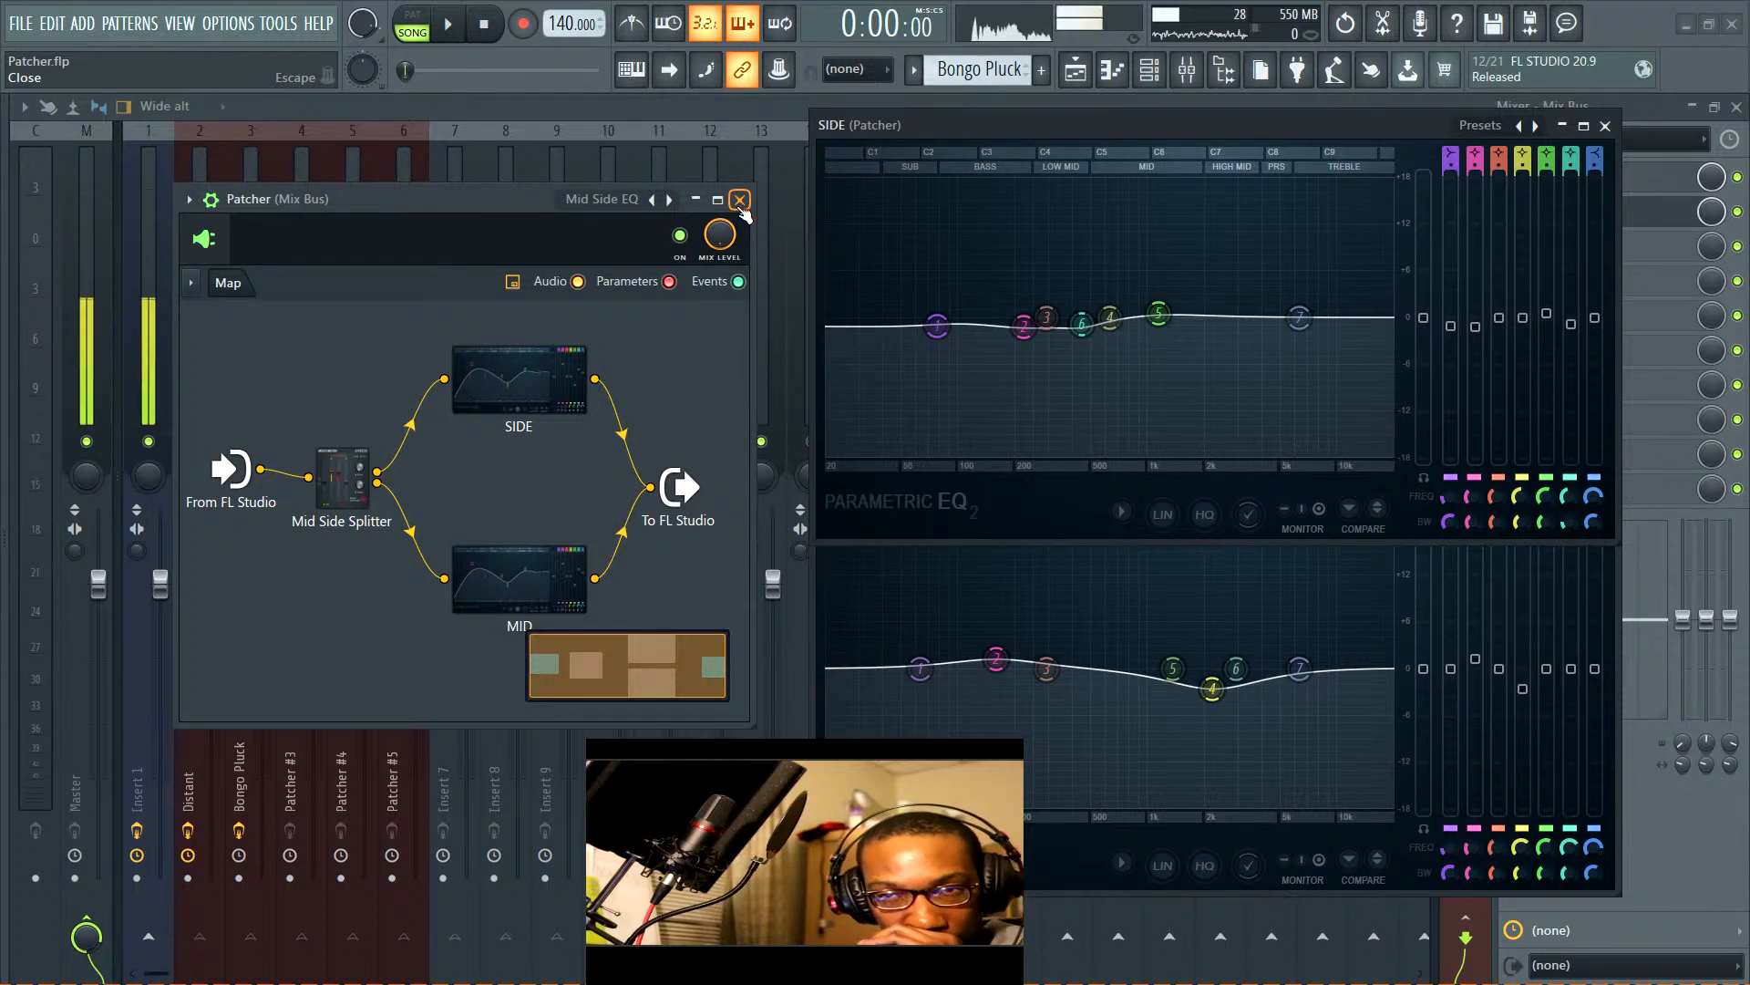
Close the Mix Bus Patcher along with its SIDE and MID EQ windows
left_click(740, 199)
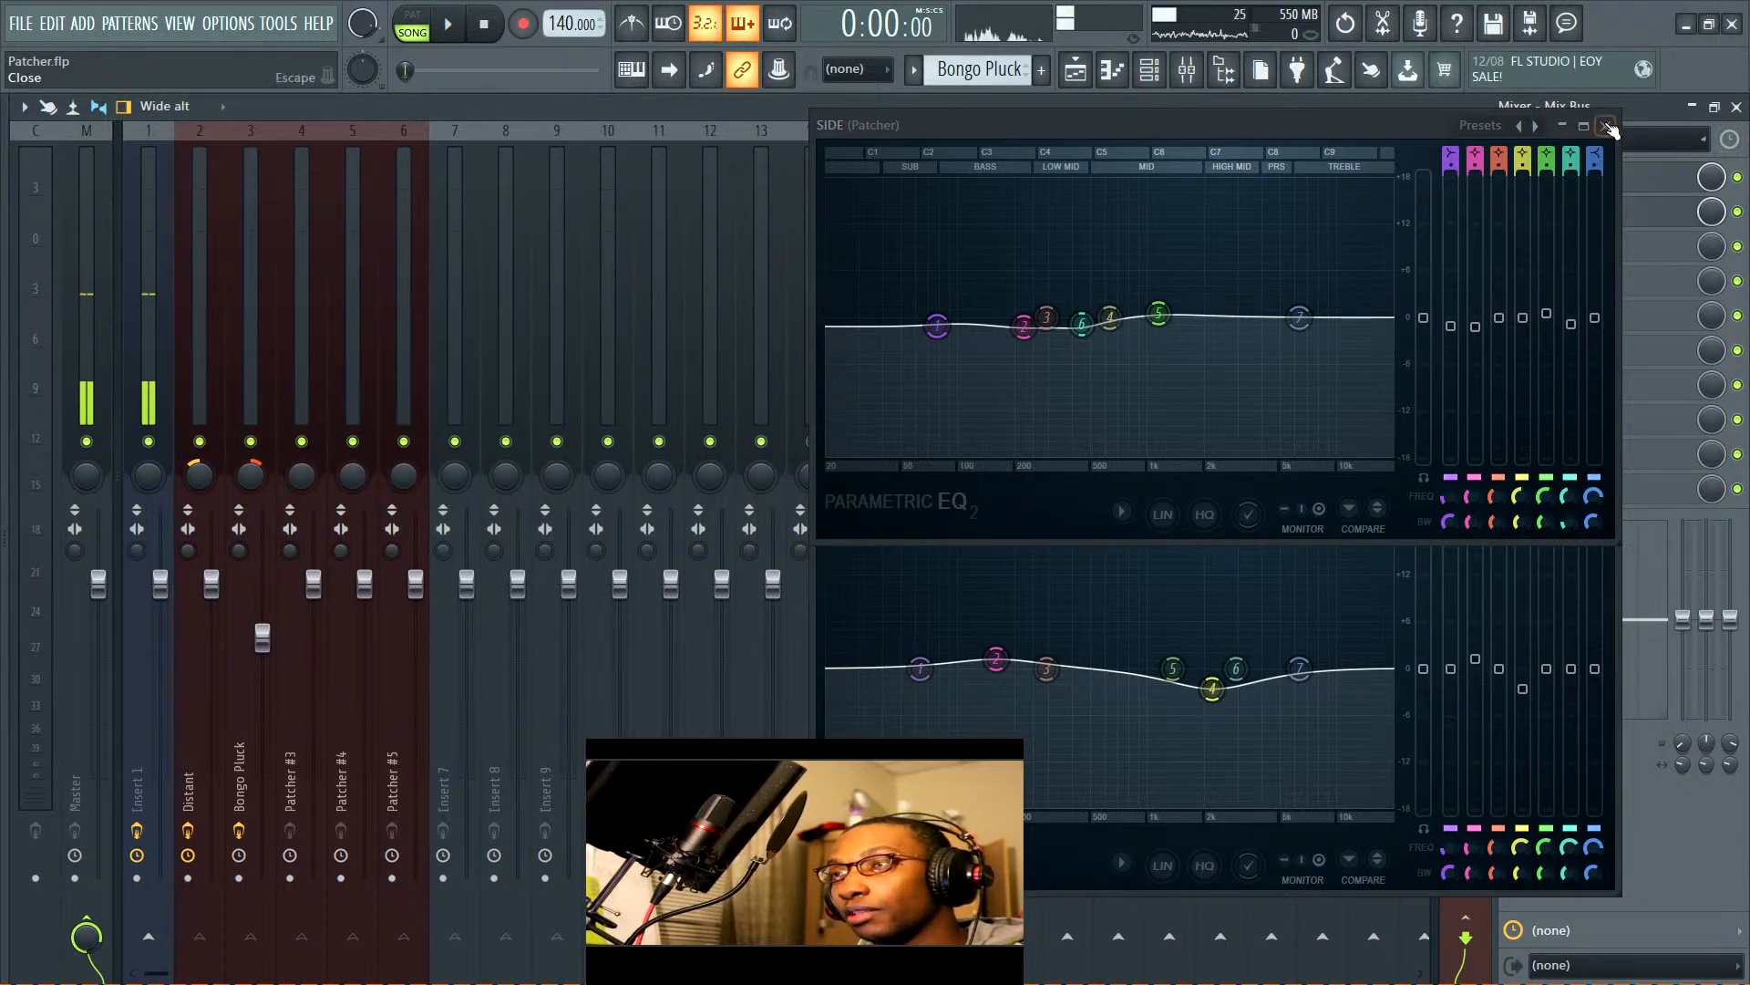
left_click(1605, 126)
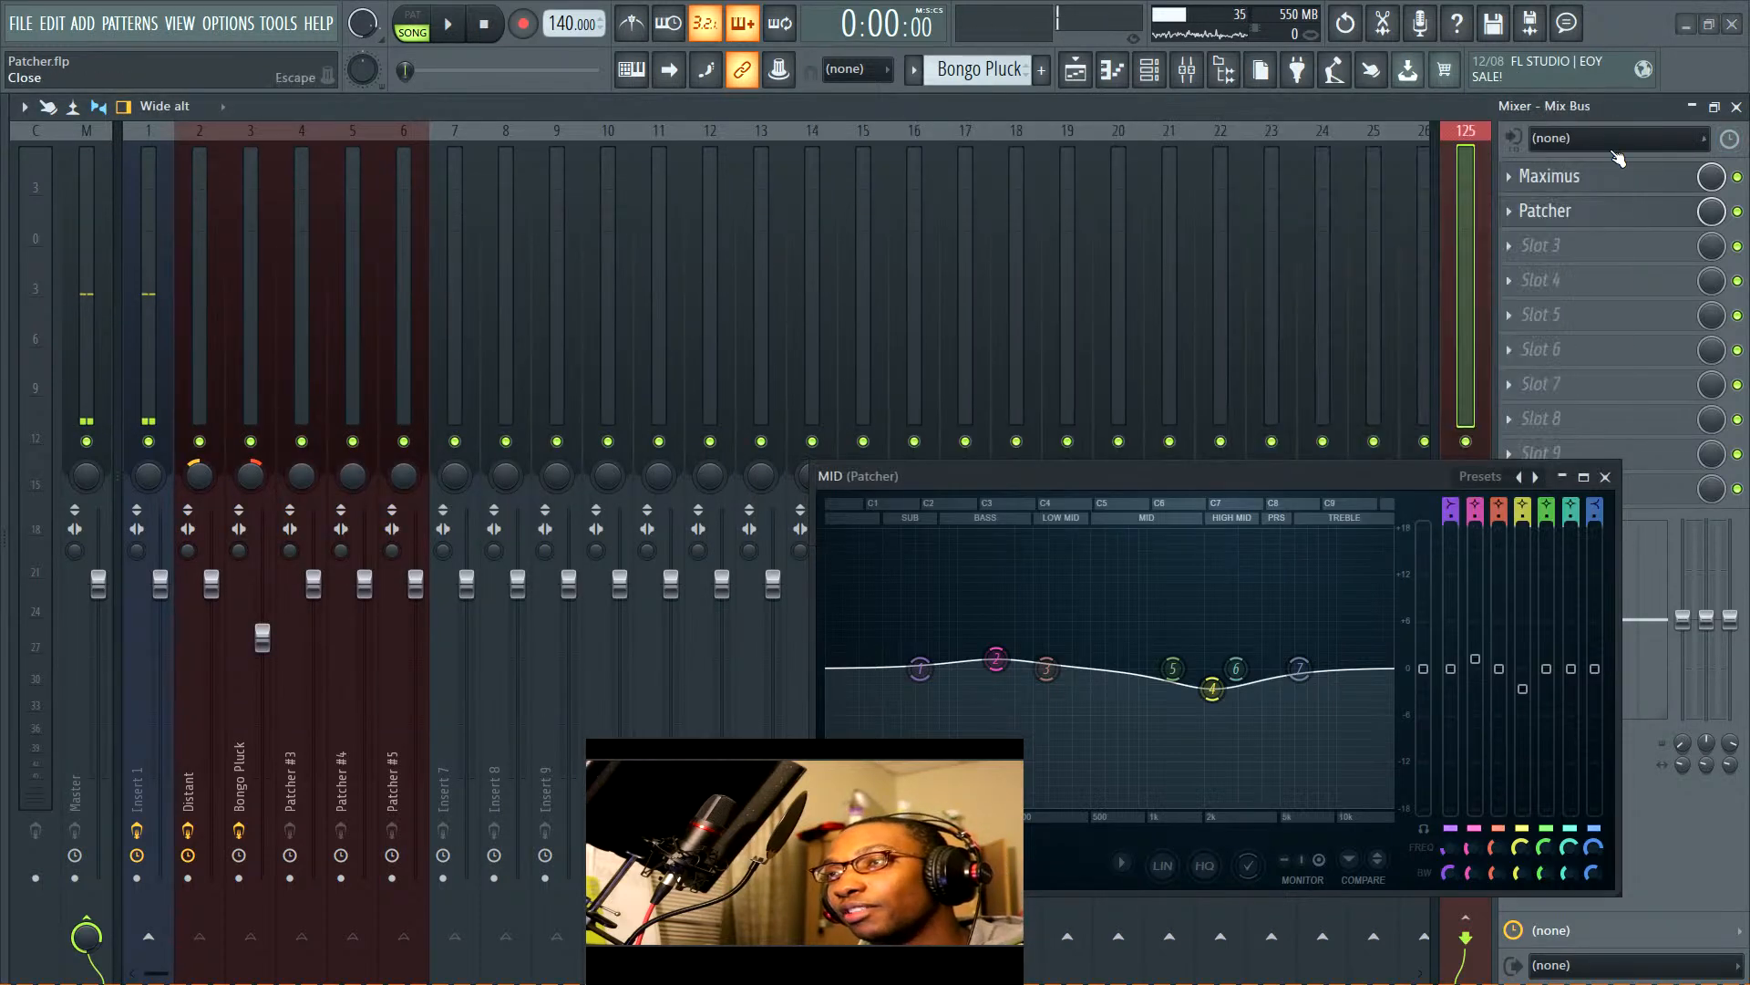
left_click(1605, 476)
Add Maximus to effect slot 3 of the Mix Bus track
left_click(1530, 262)
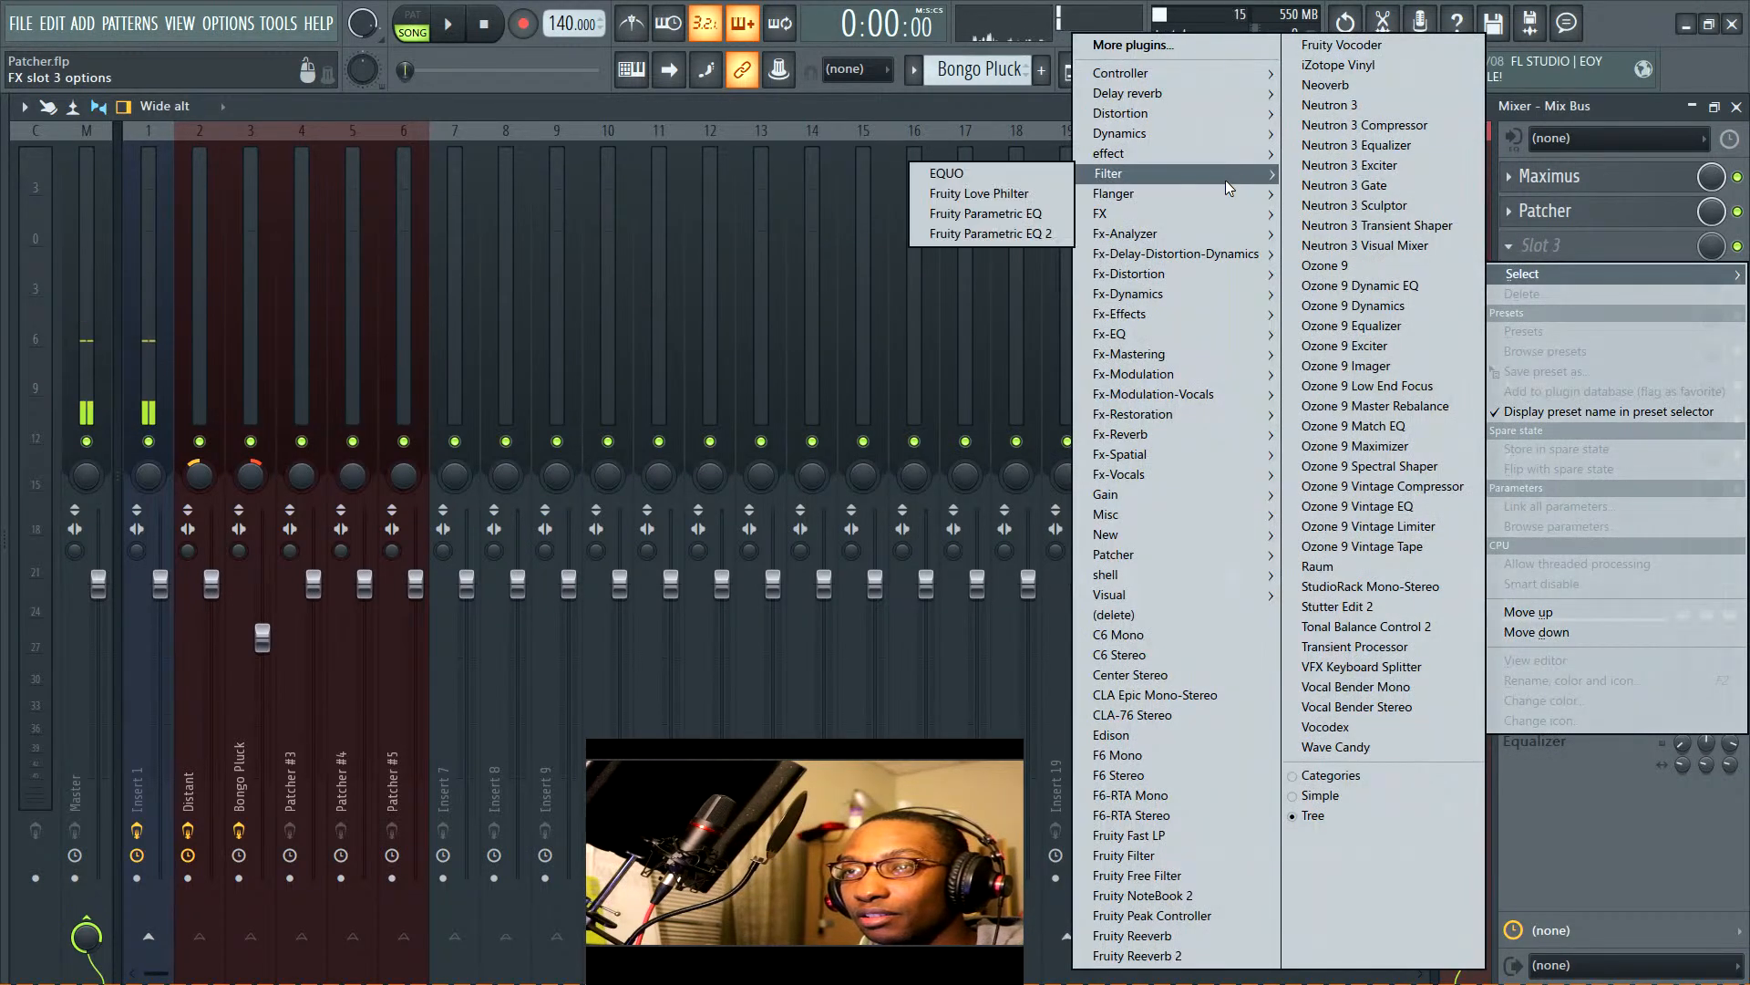
mouse_move(1176, 135)
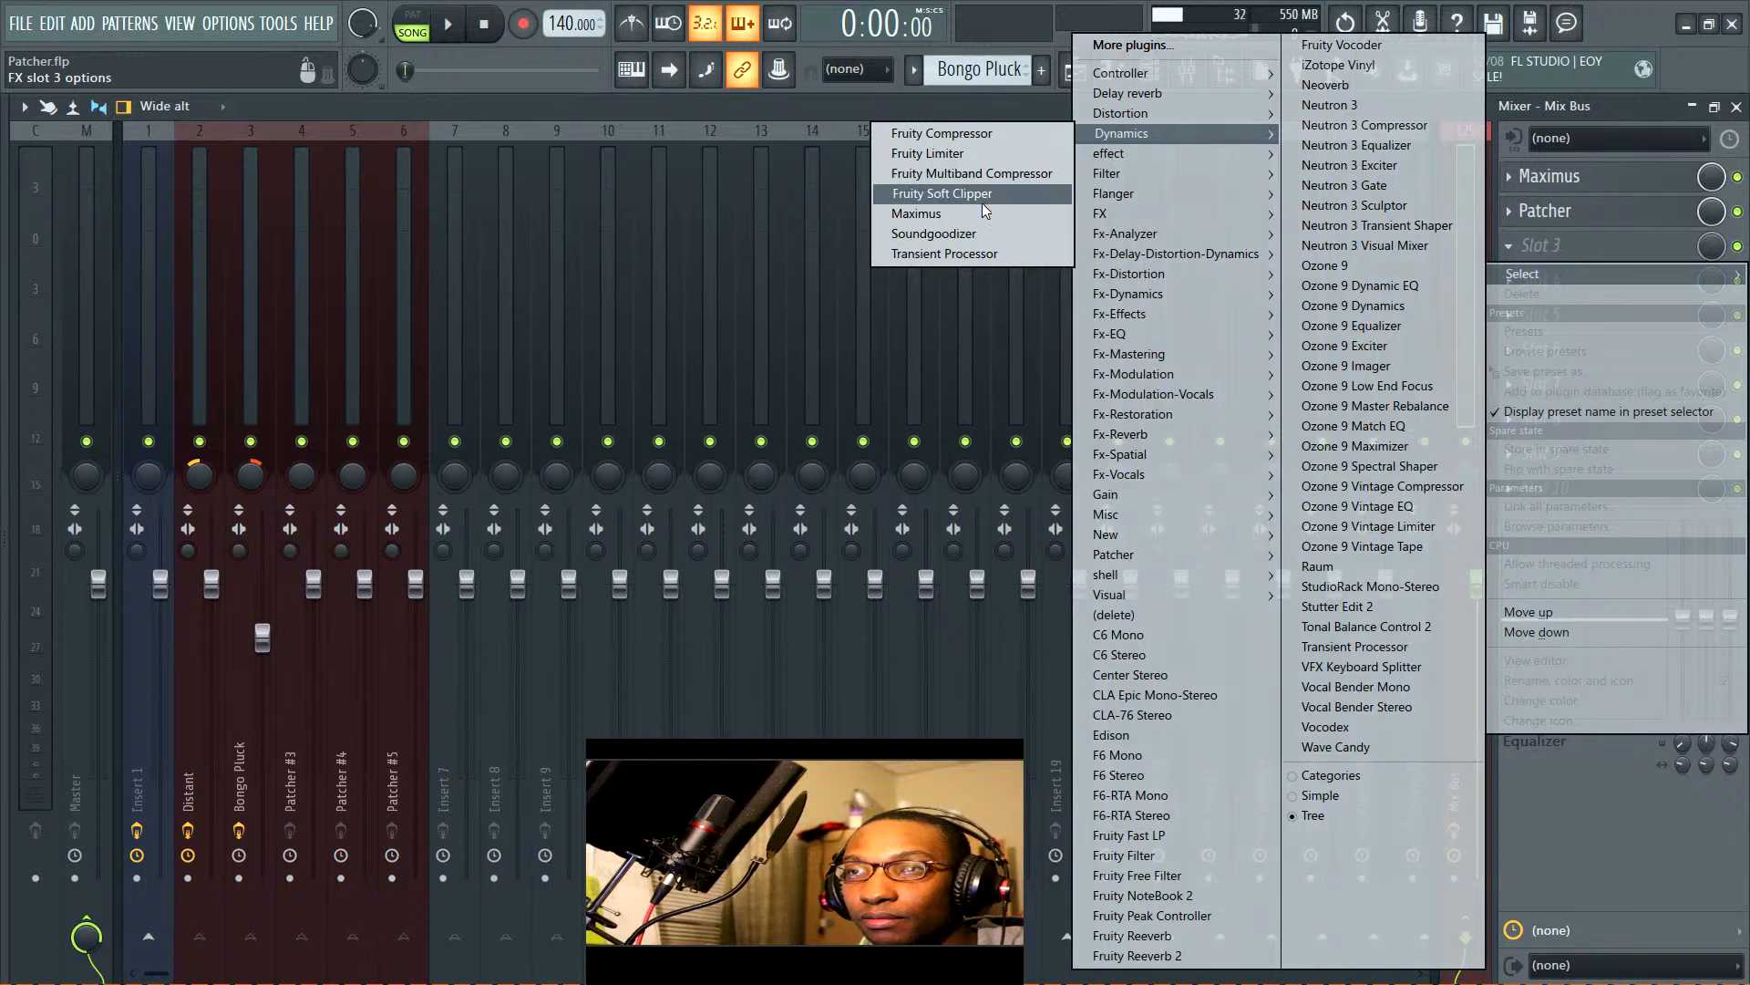
left_click(969, 211)
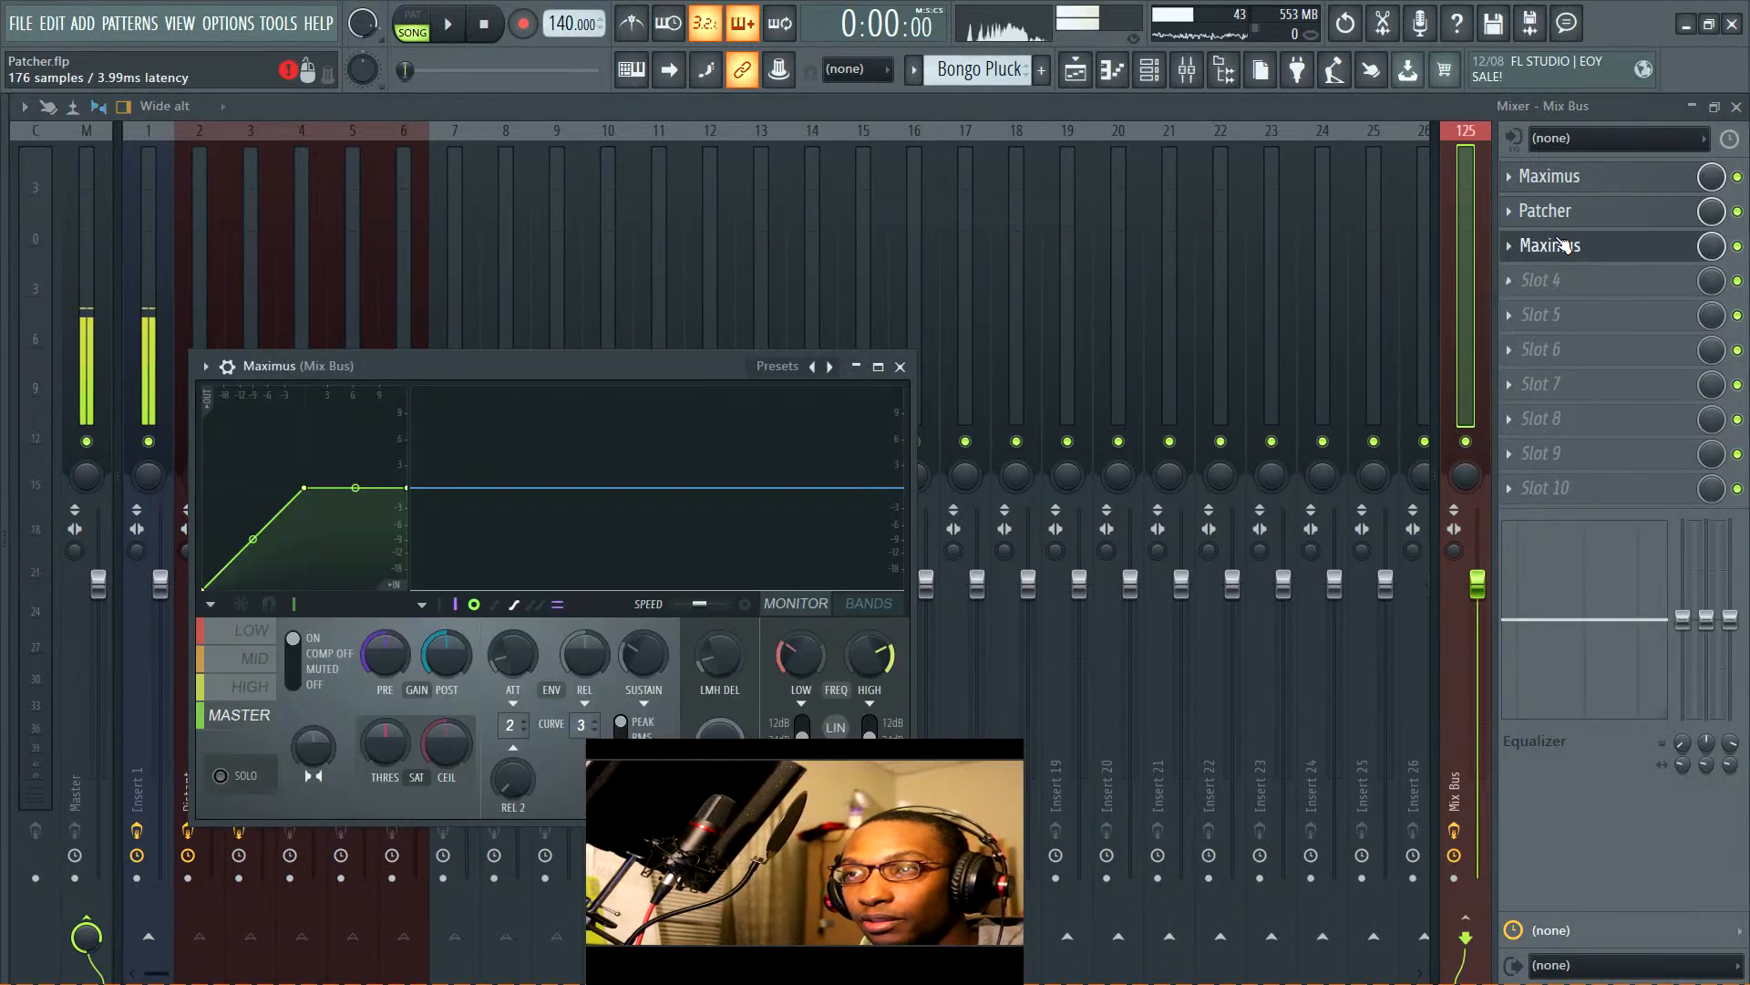
left_click(1574, 246)
left_click(1574, 247)
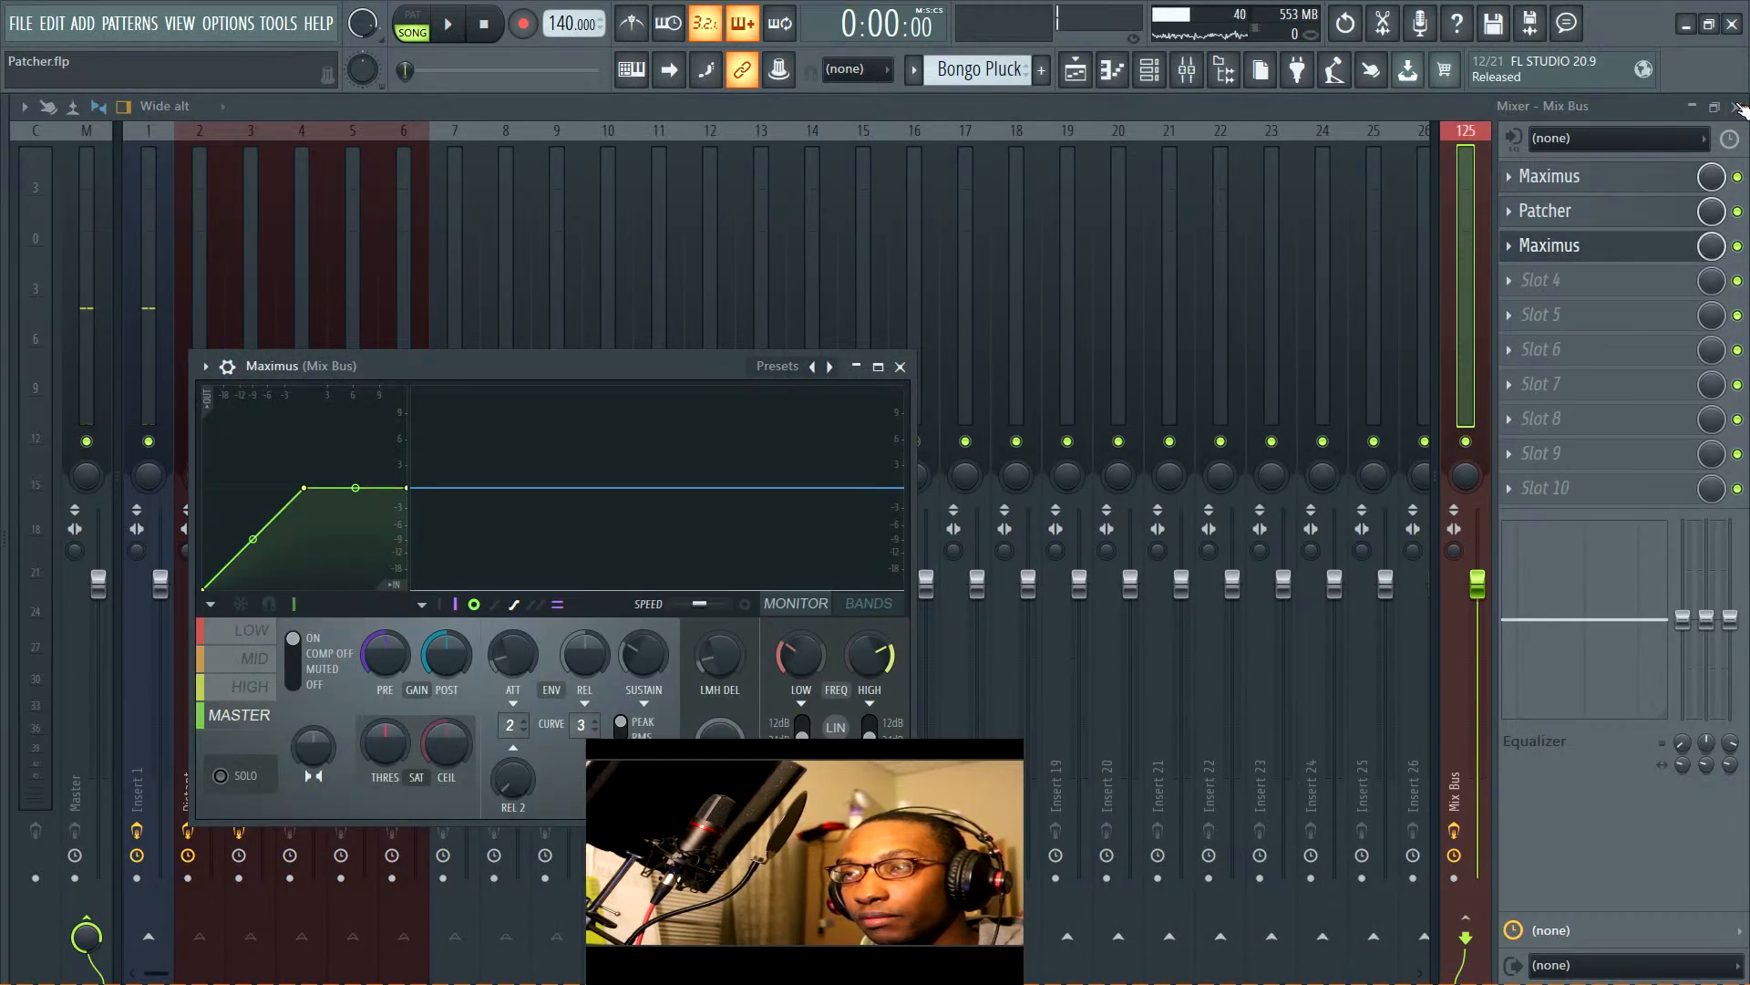
Maximize the new Maximus window with the mixer closed, and turn on band solo with playback running
left_click(1737, 107)
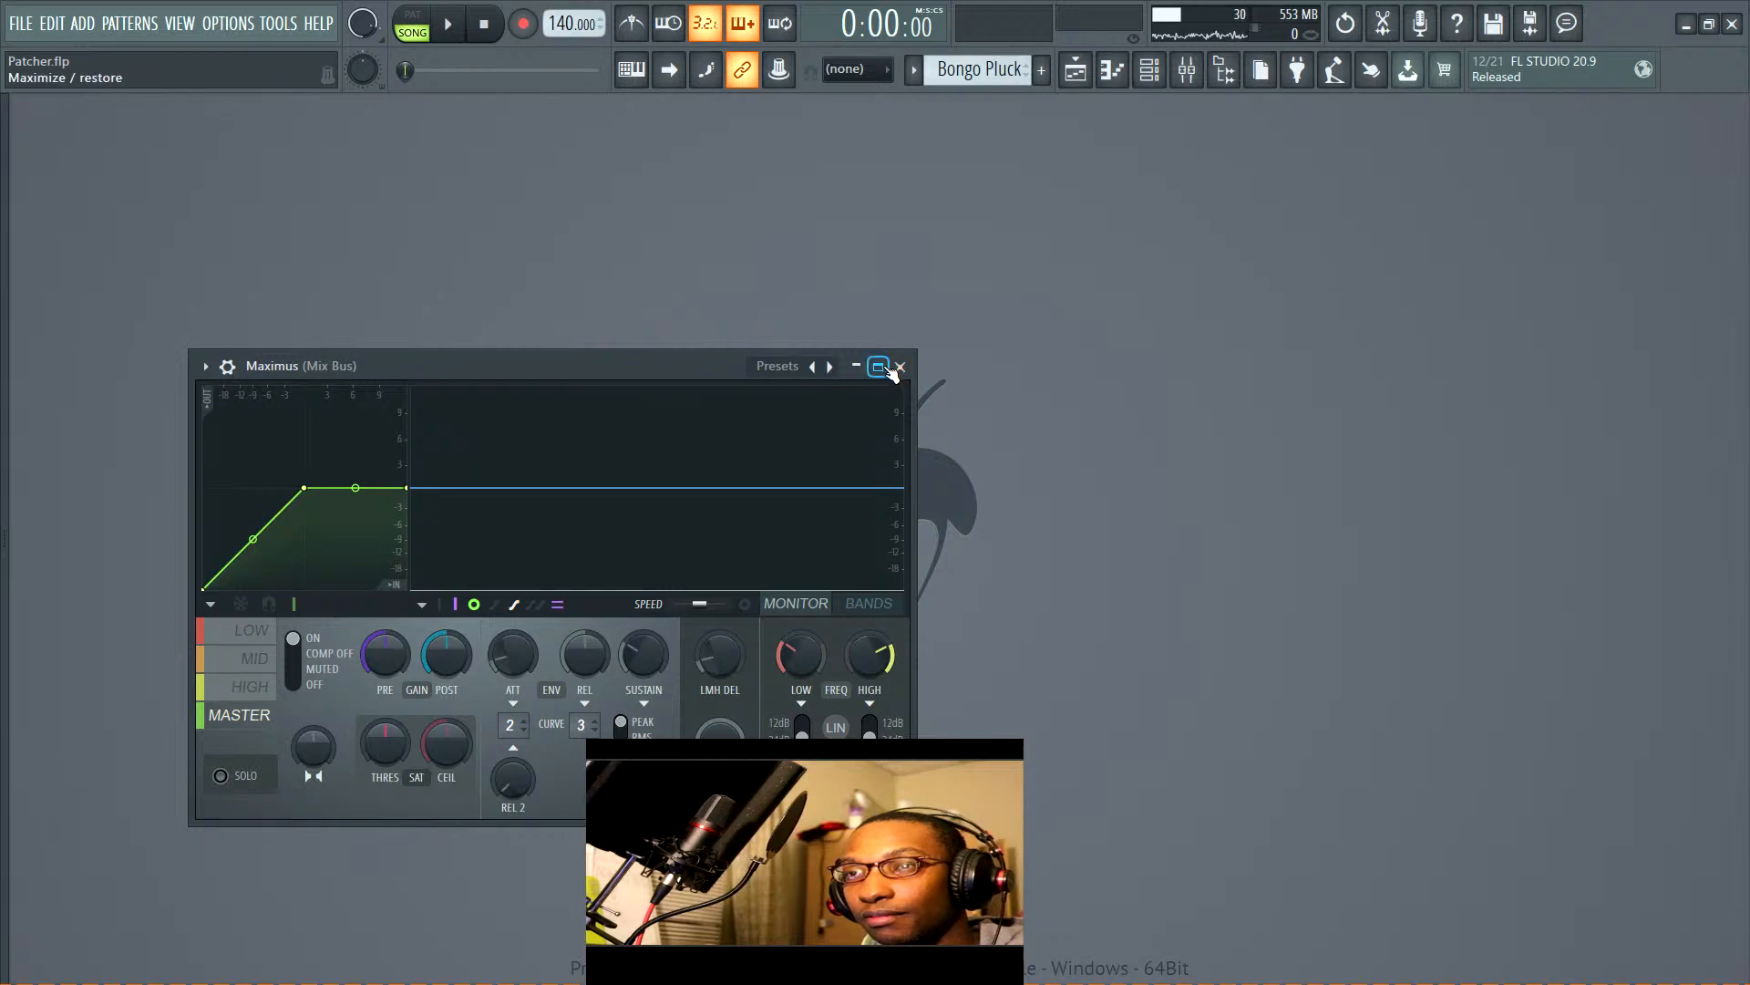
left_click(879, 367)
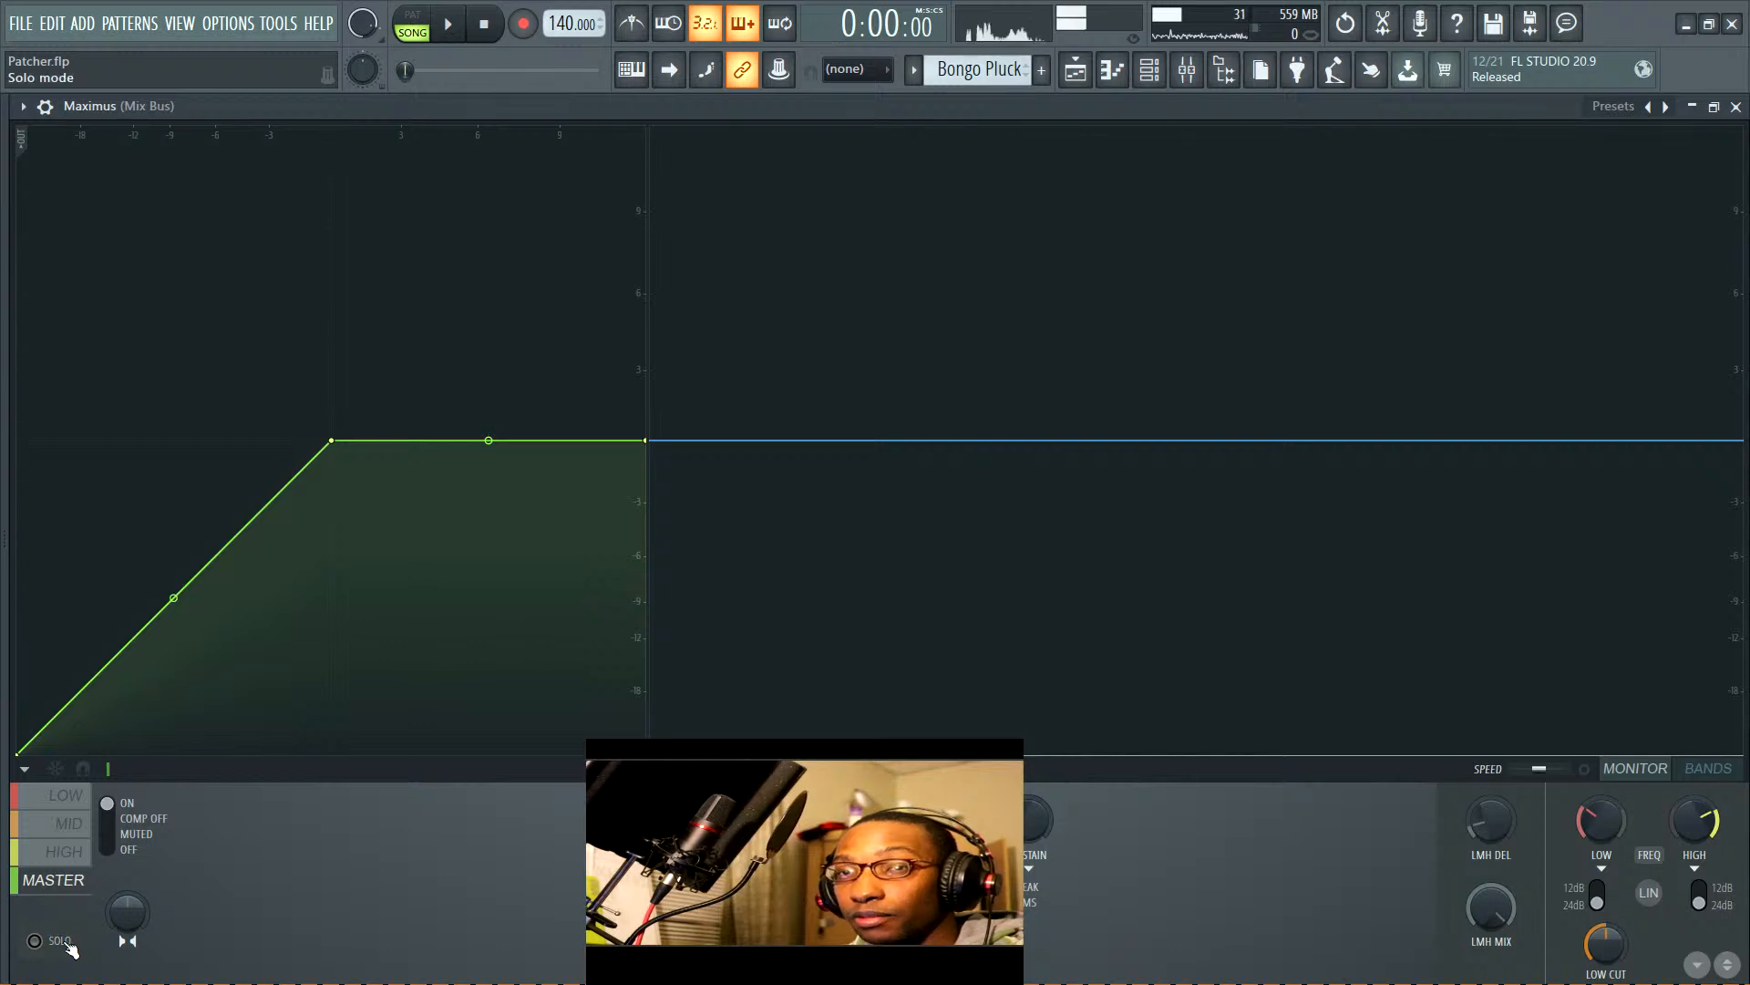
left_click(70, 946)
key("space")
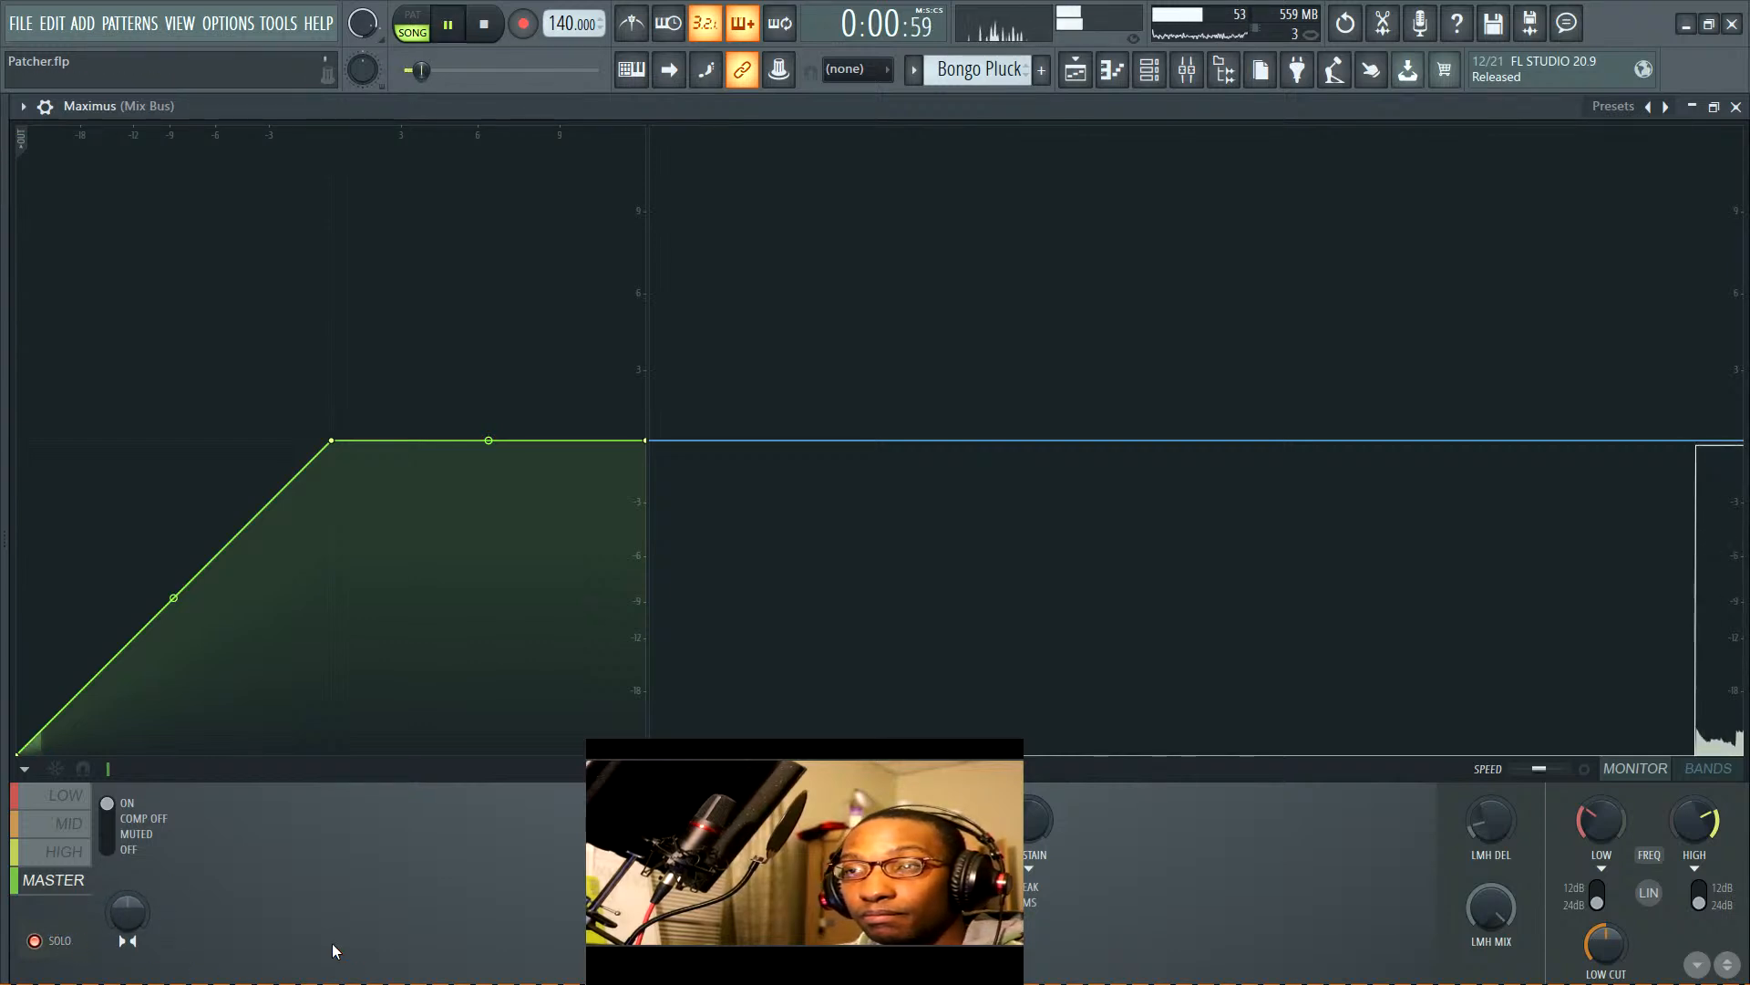
Audition the mid and low bands in solo and raise the low cut to about 44 Hz
left_click(69, 823)
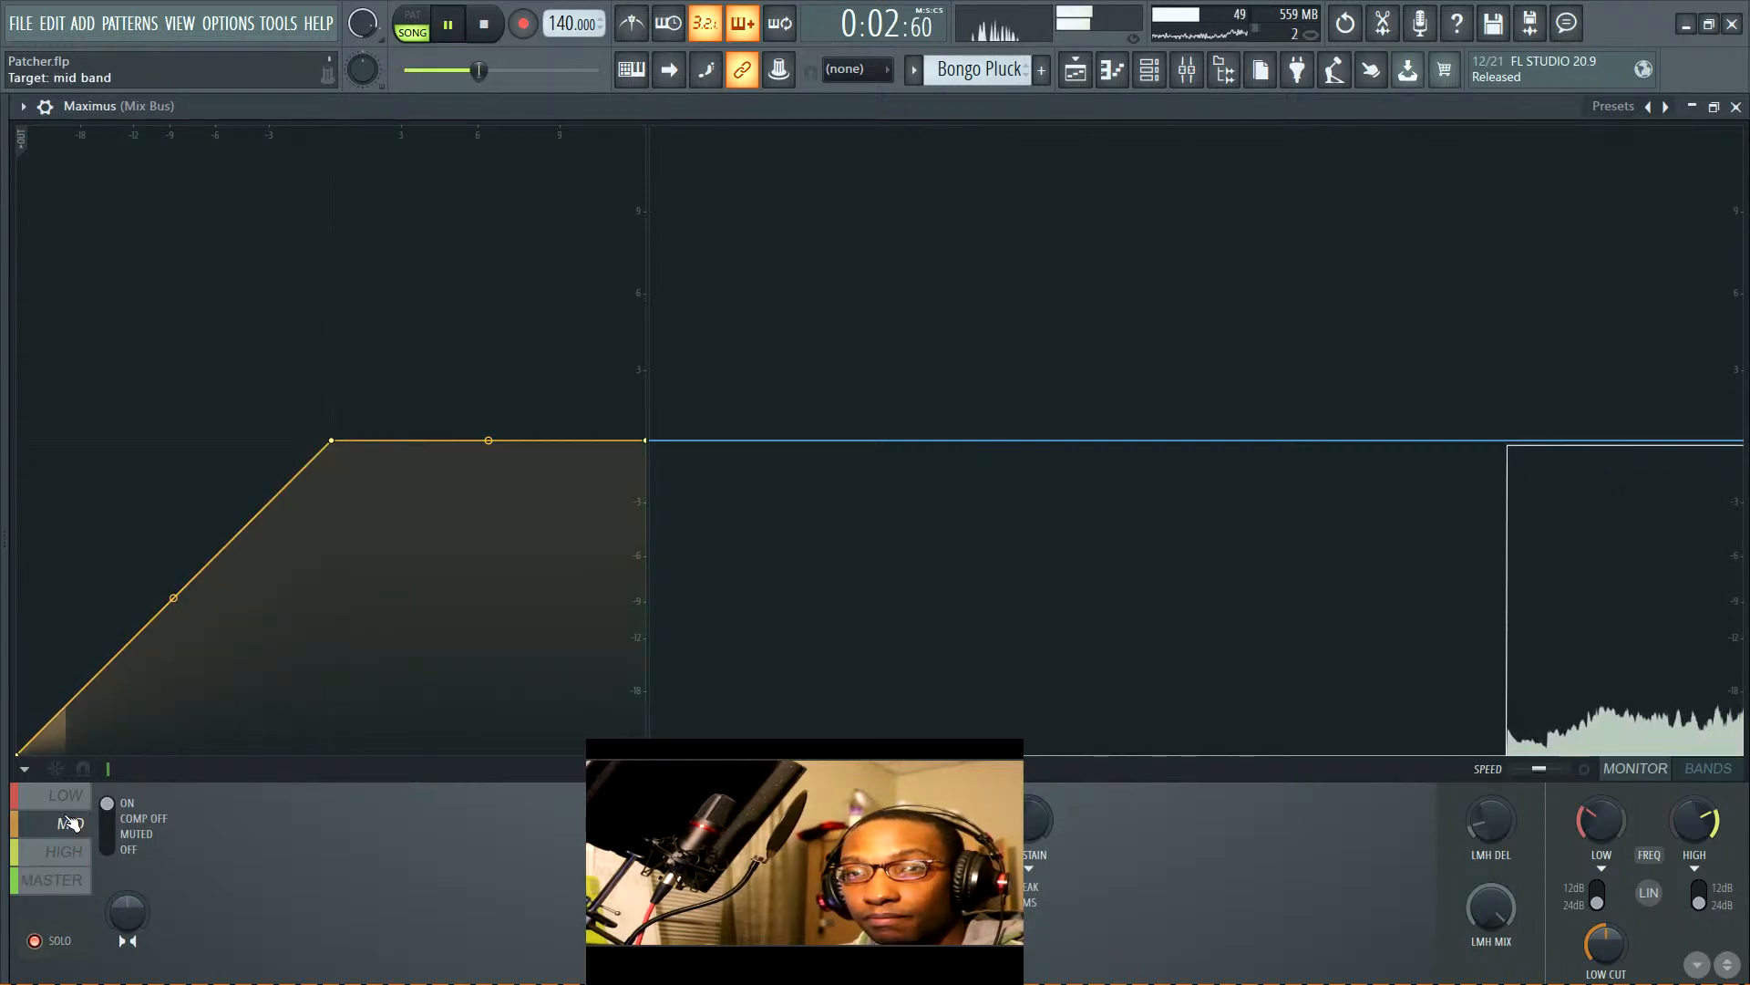
left_click(65, 795)
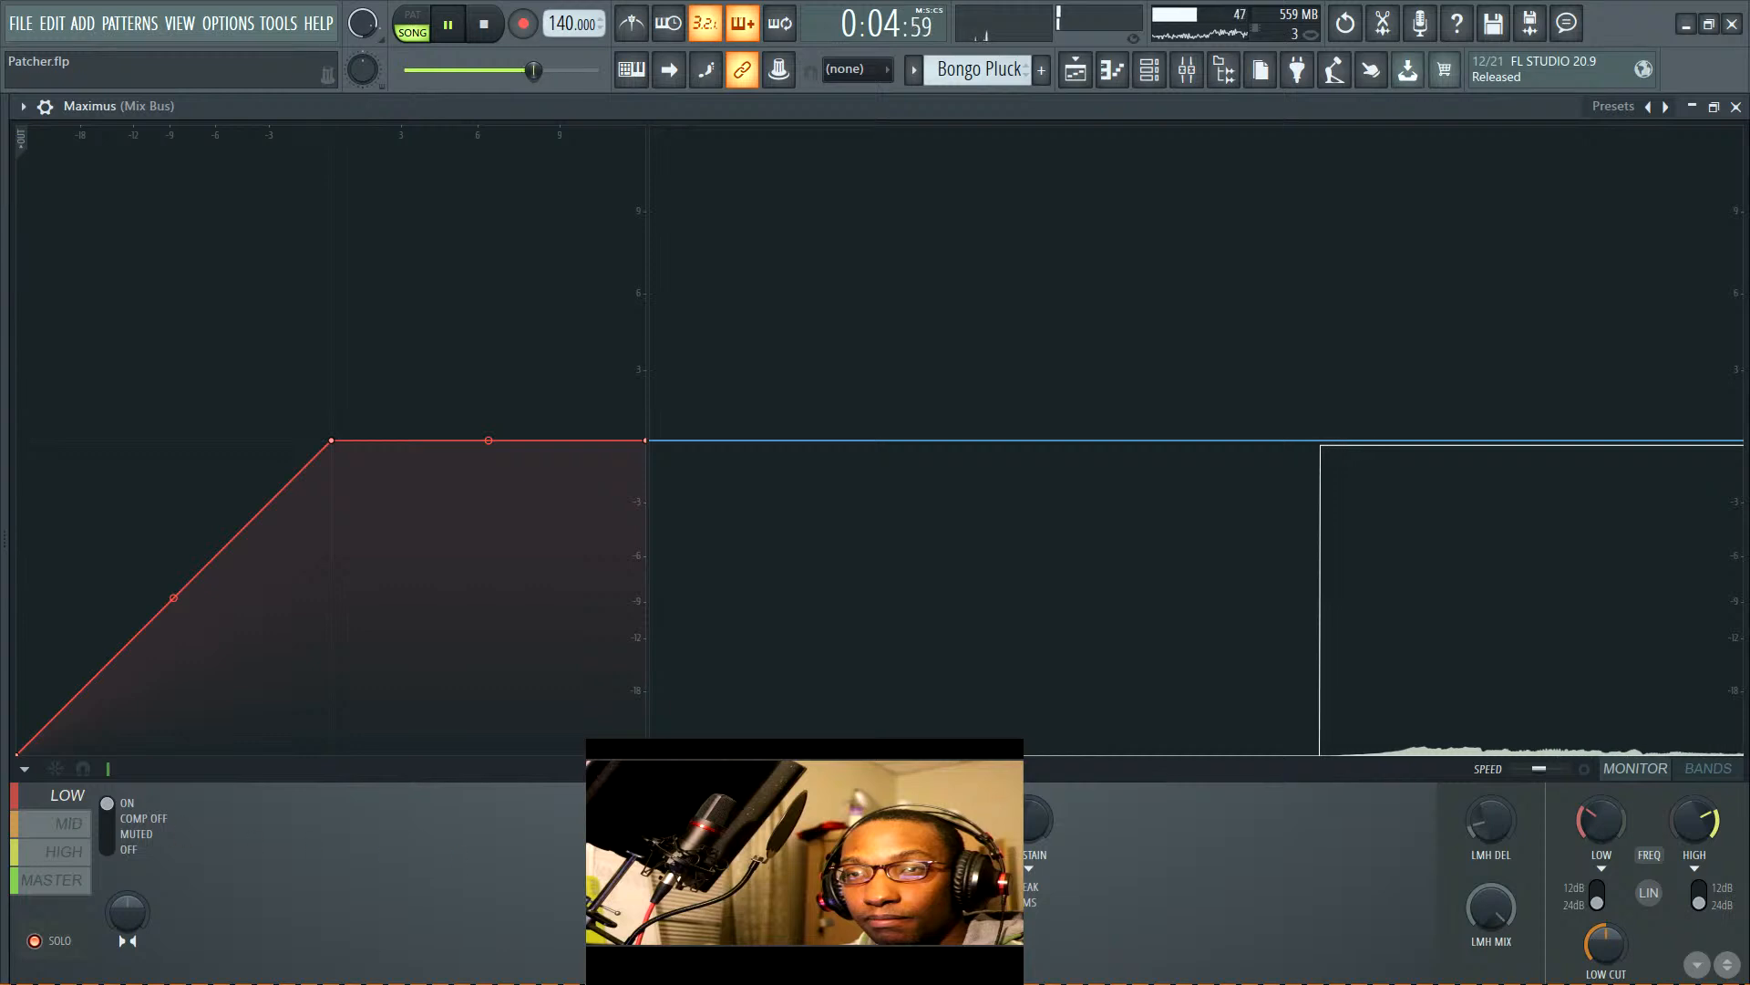
left_click_drag(1605, 944, 1605, 872)
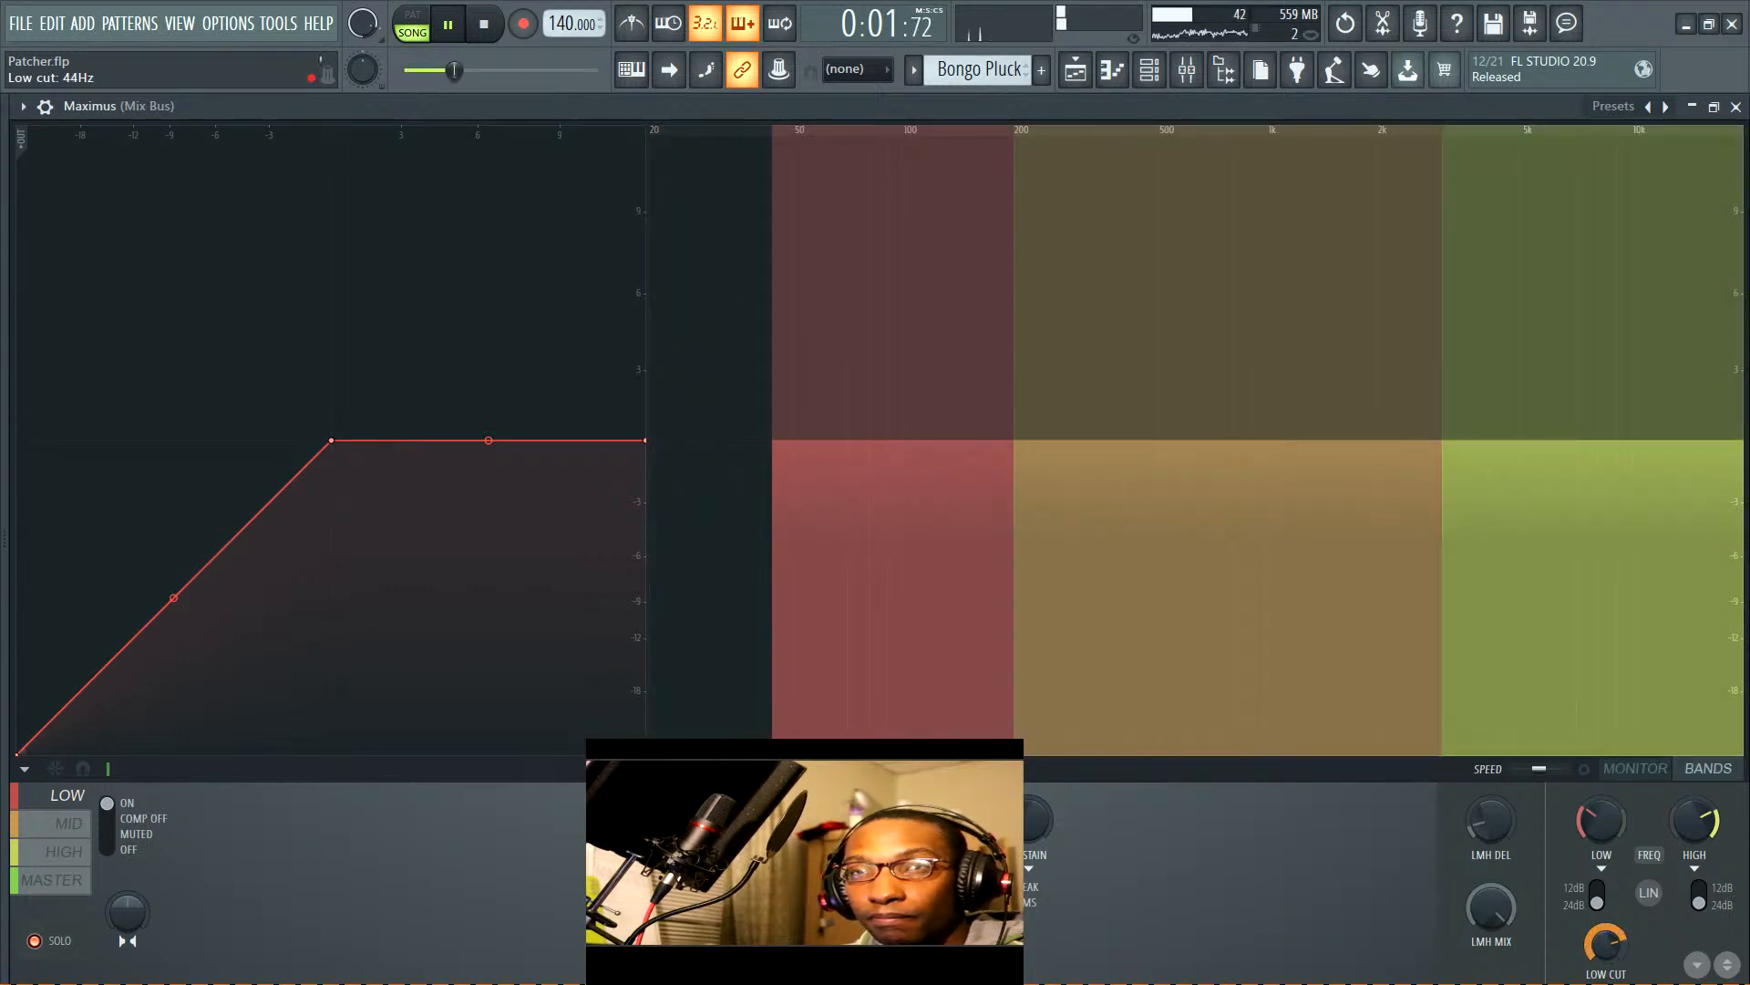
Listen to the high and mid bands in solo and adjust the high crossover frequency
left_click(65, 851)
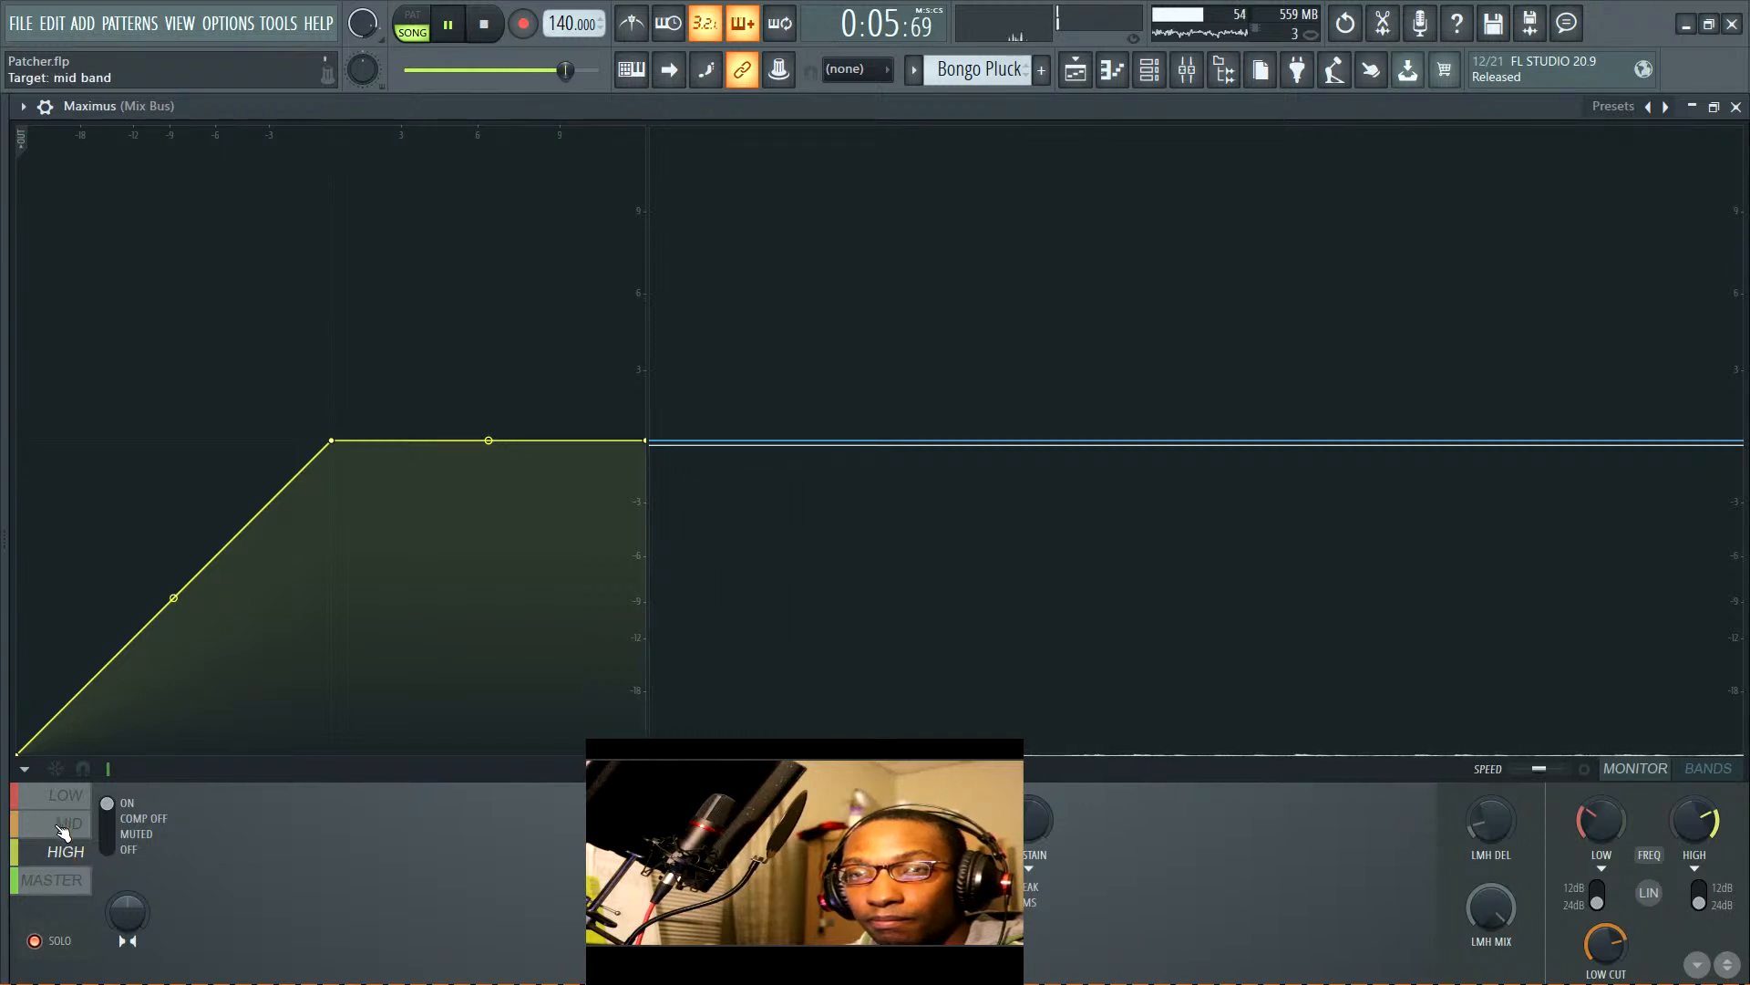
left_click(62, 825)
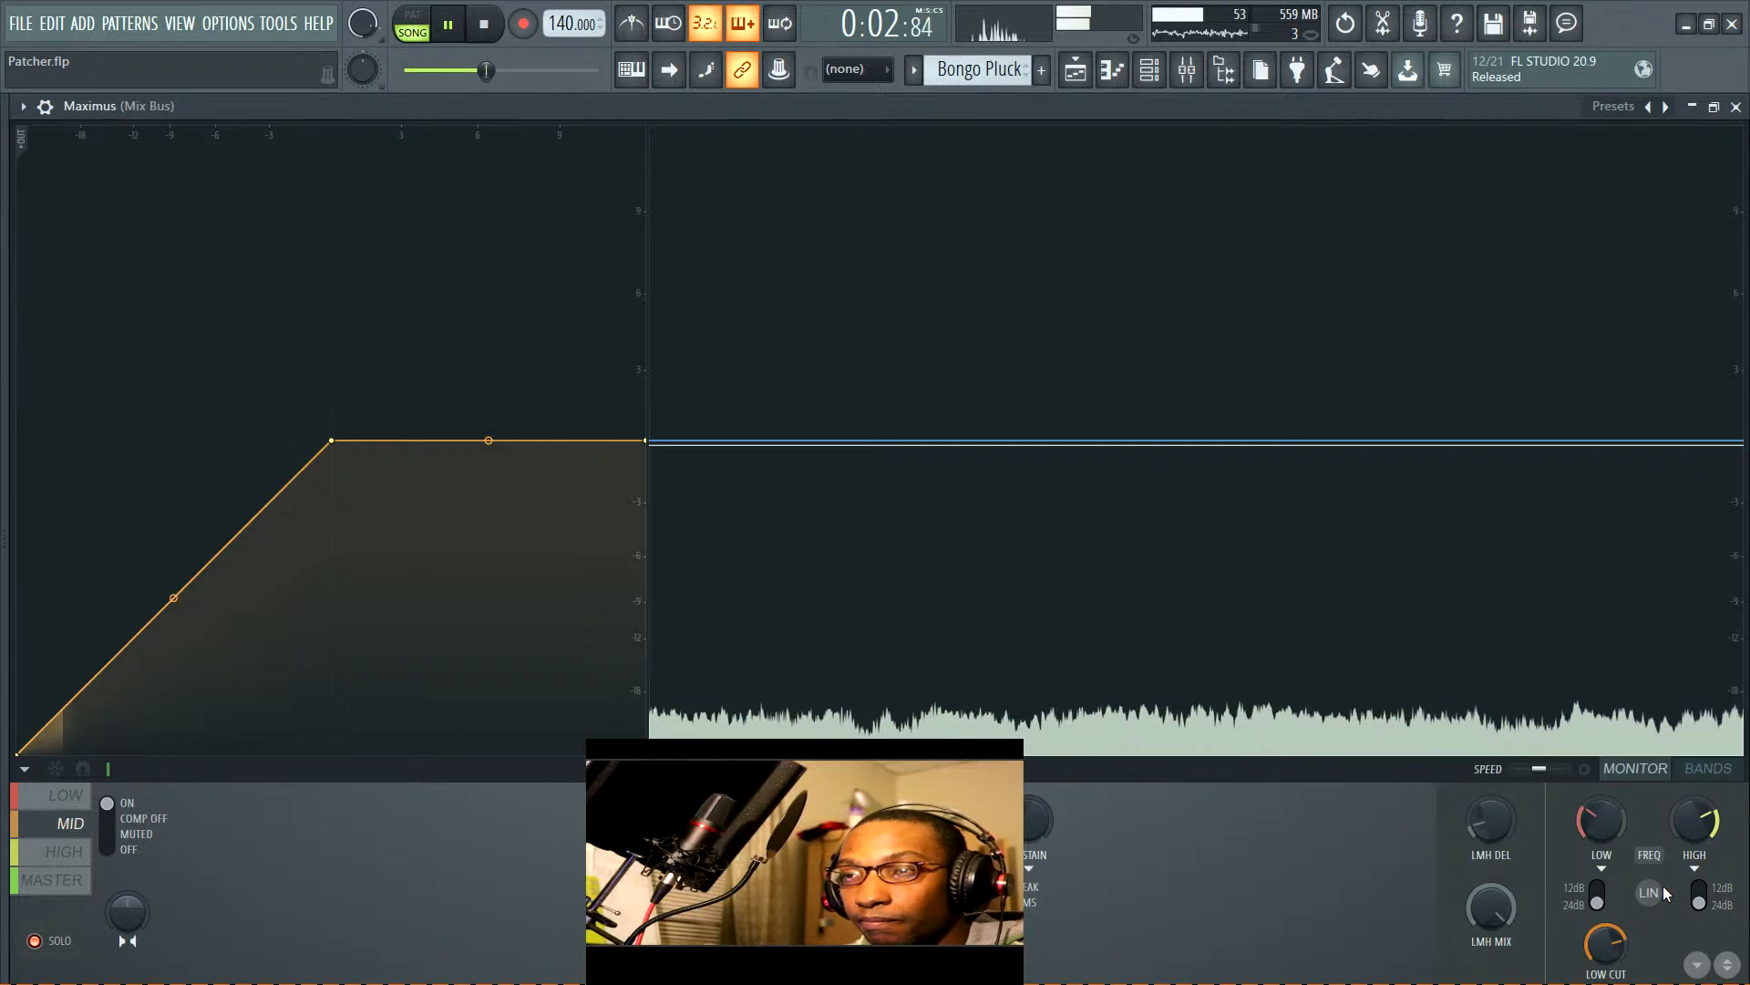
left_click_drag(1694, 825, 1694, 851)
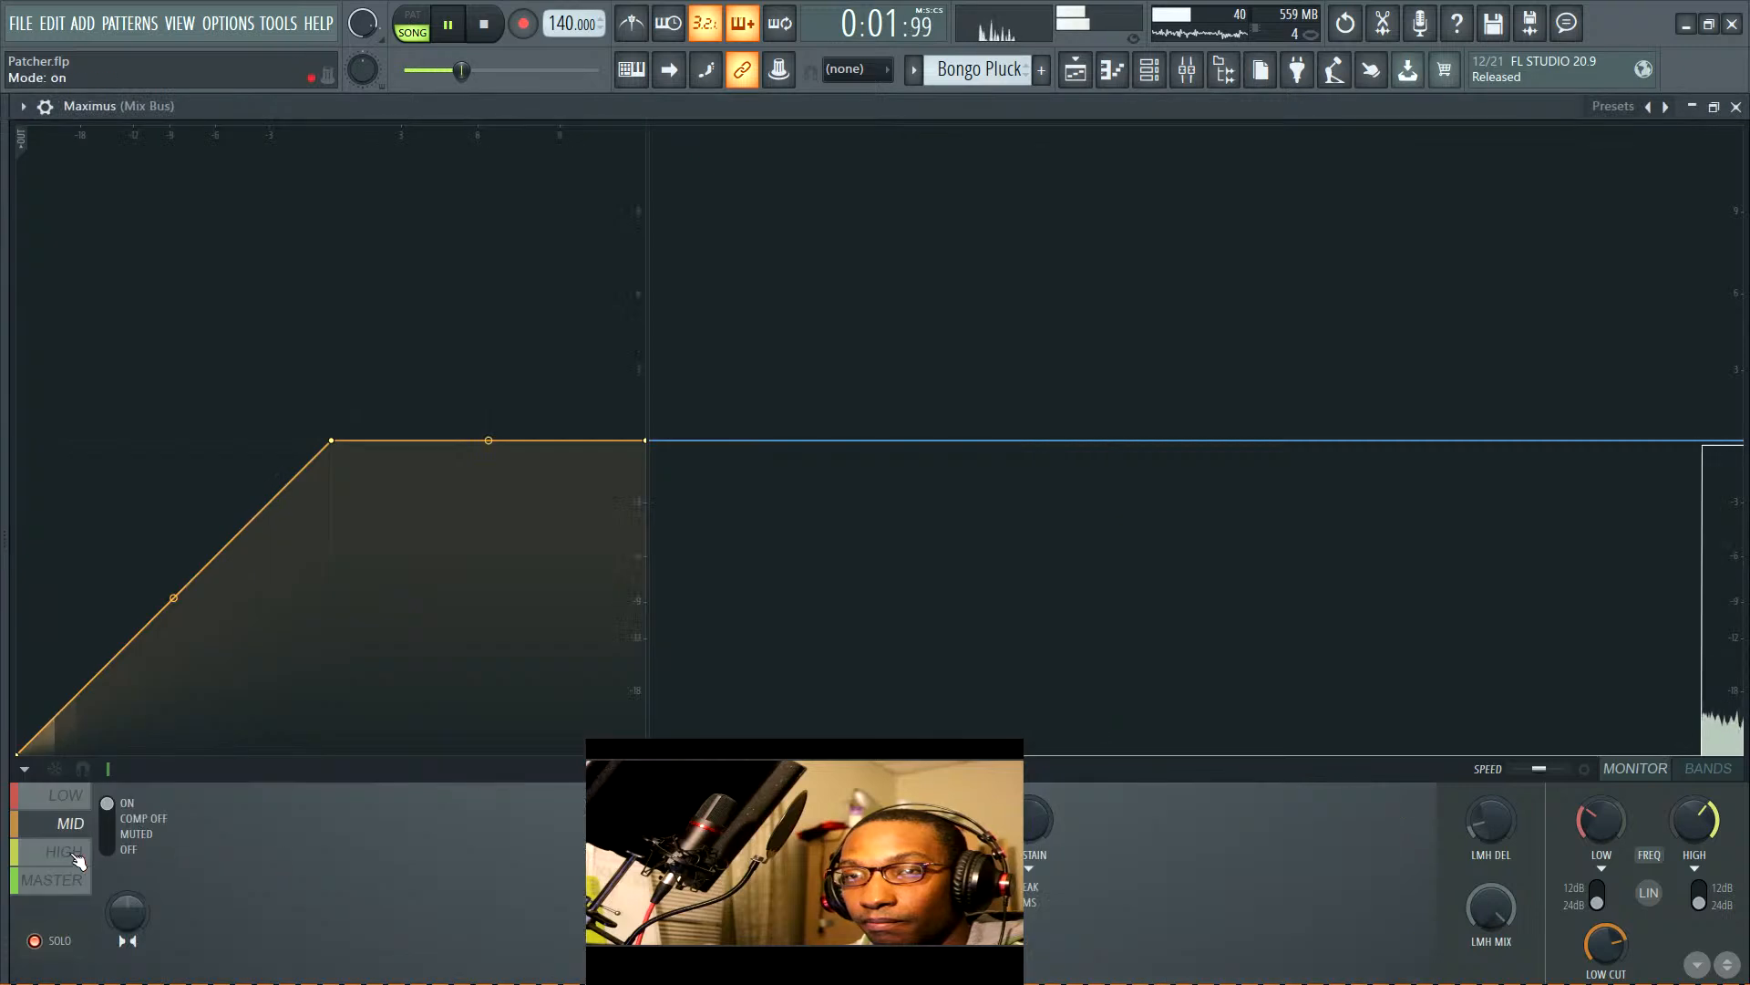
Add a point near the lower end of the high band's compression curve
left_click(77, 853)
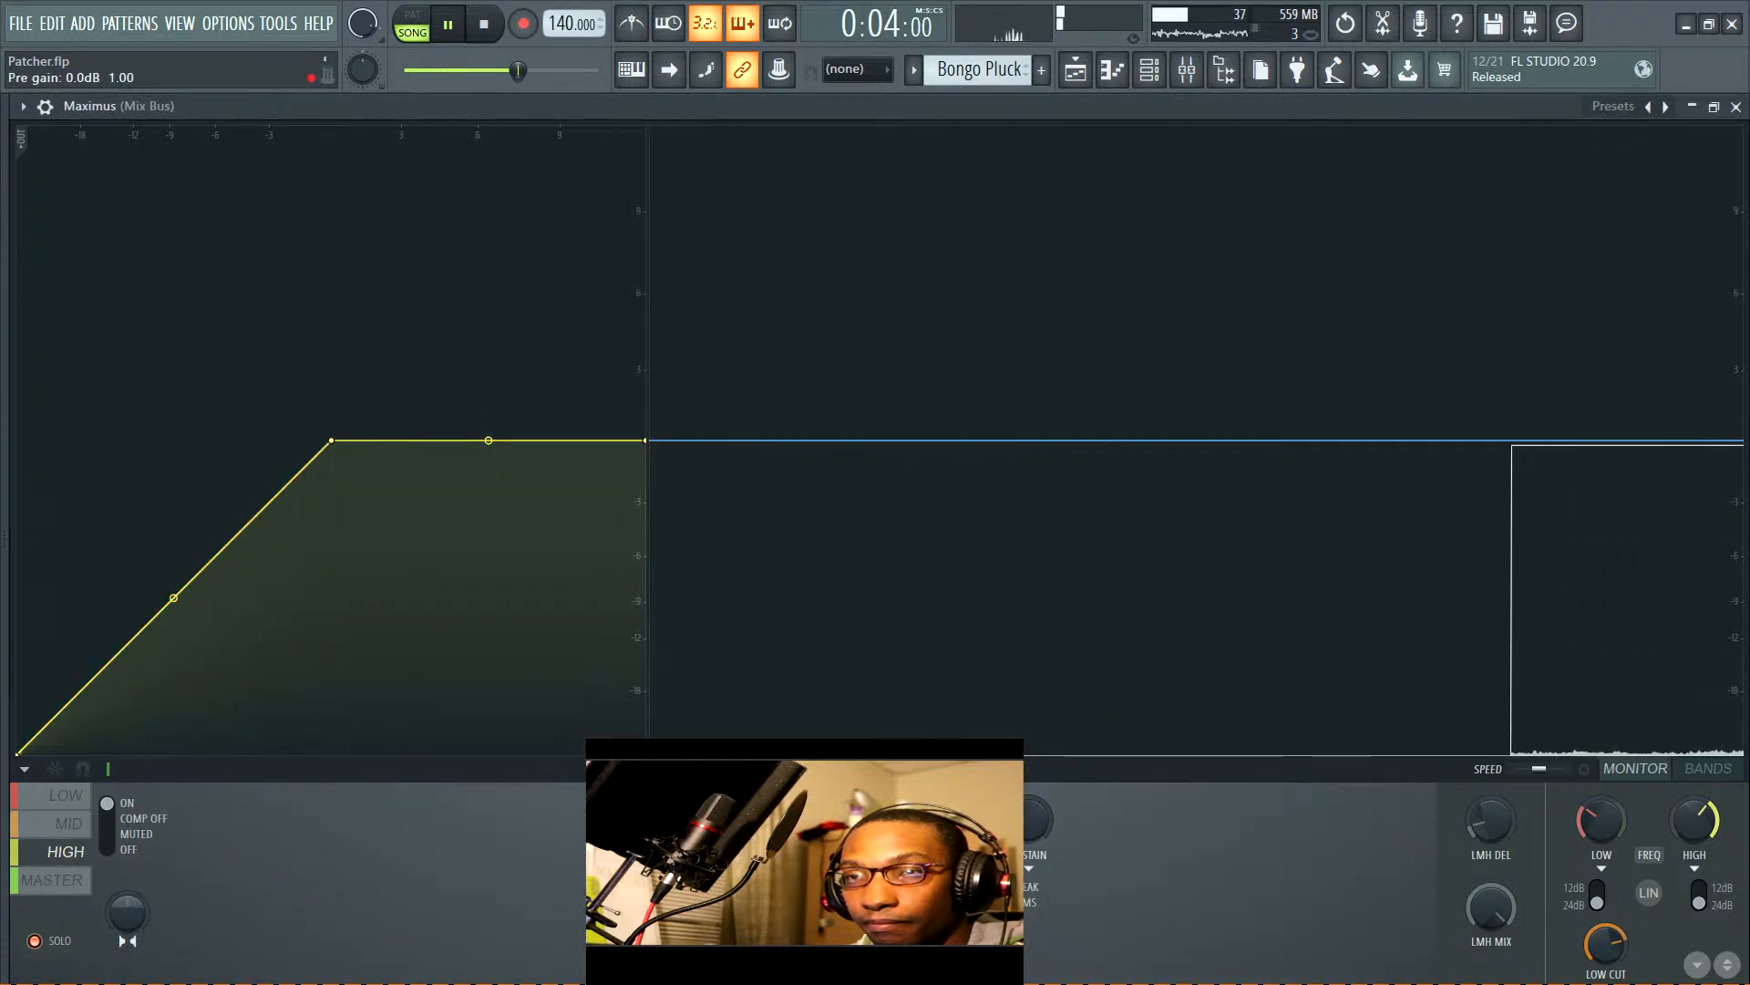
right_click(47, 731)
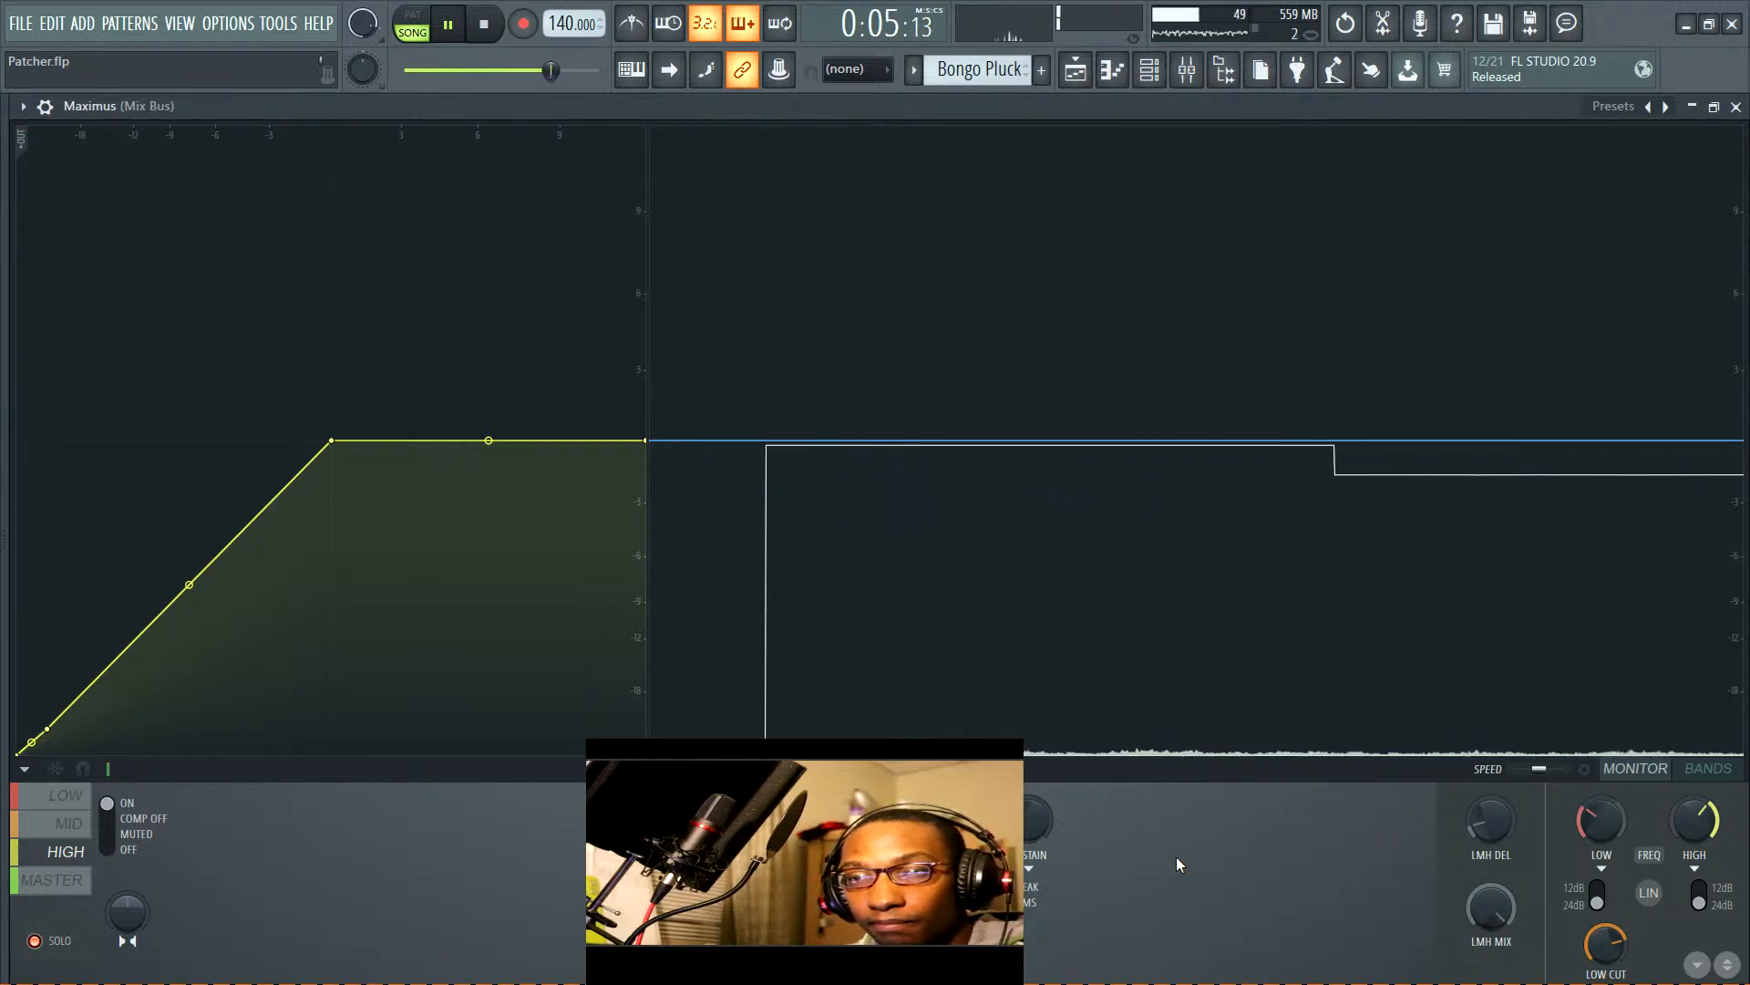
Try the LMH mix at 86%, and compare the high band with compression off and on
left_click_drag(1492, 908, 1491, 974)
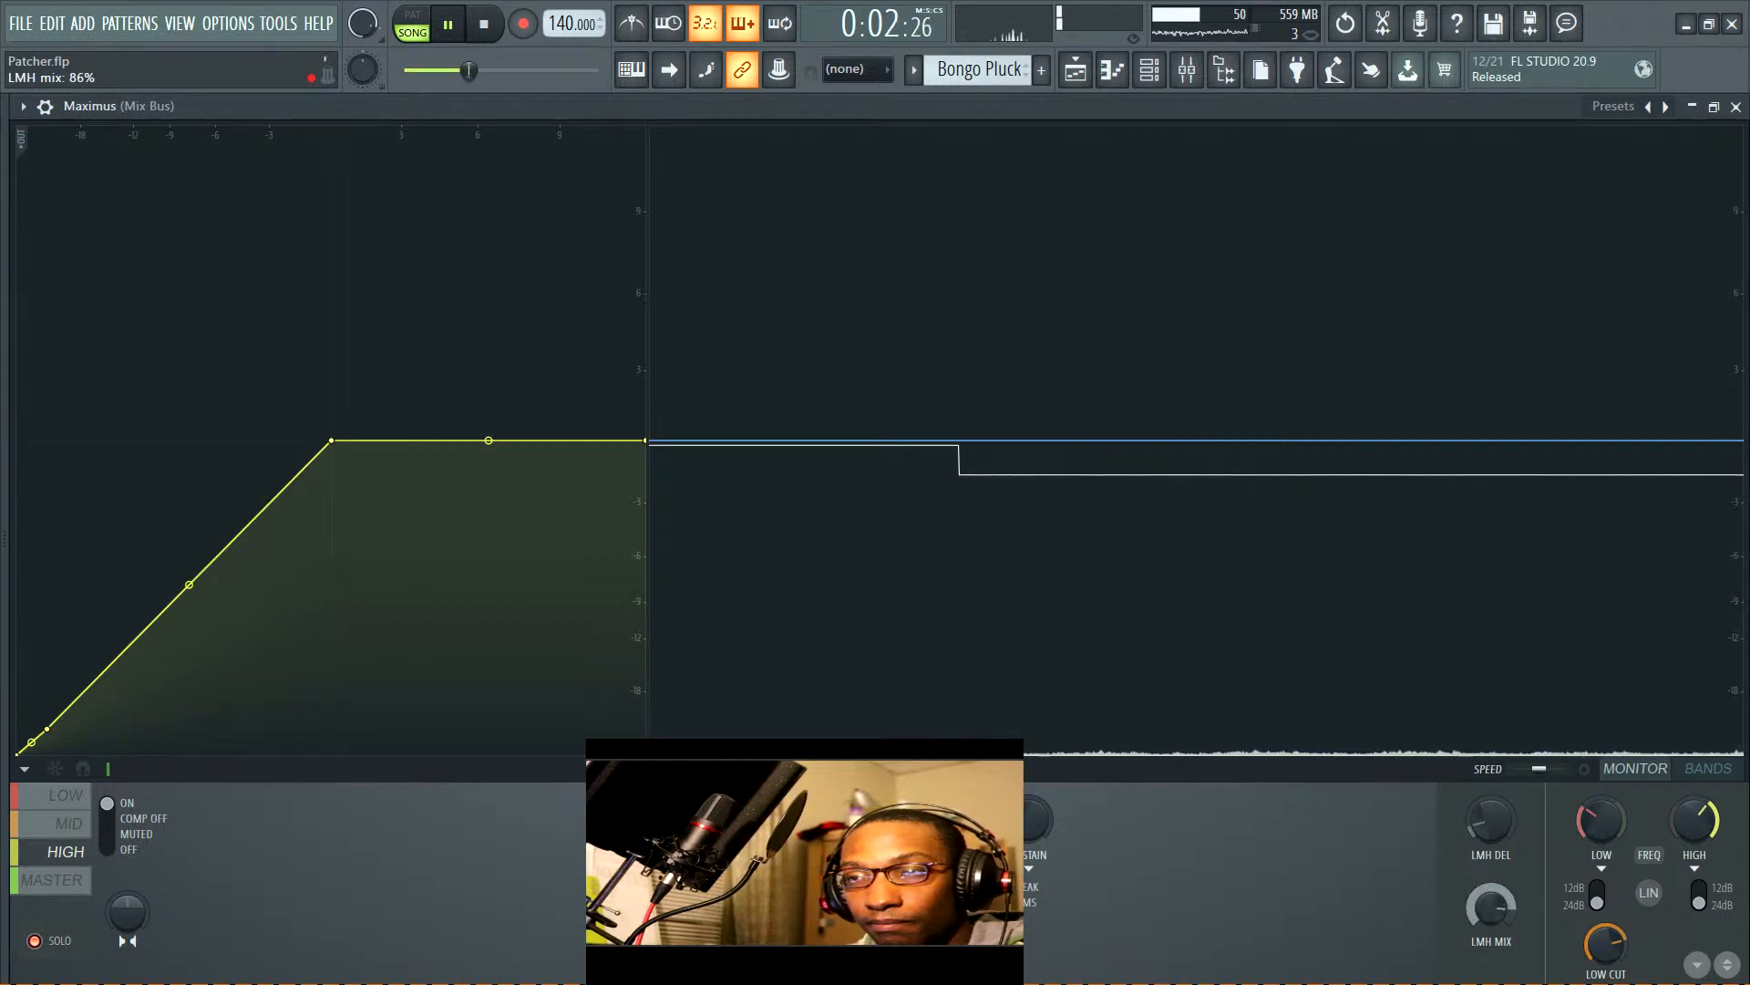
left_click(130, 816)
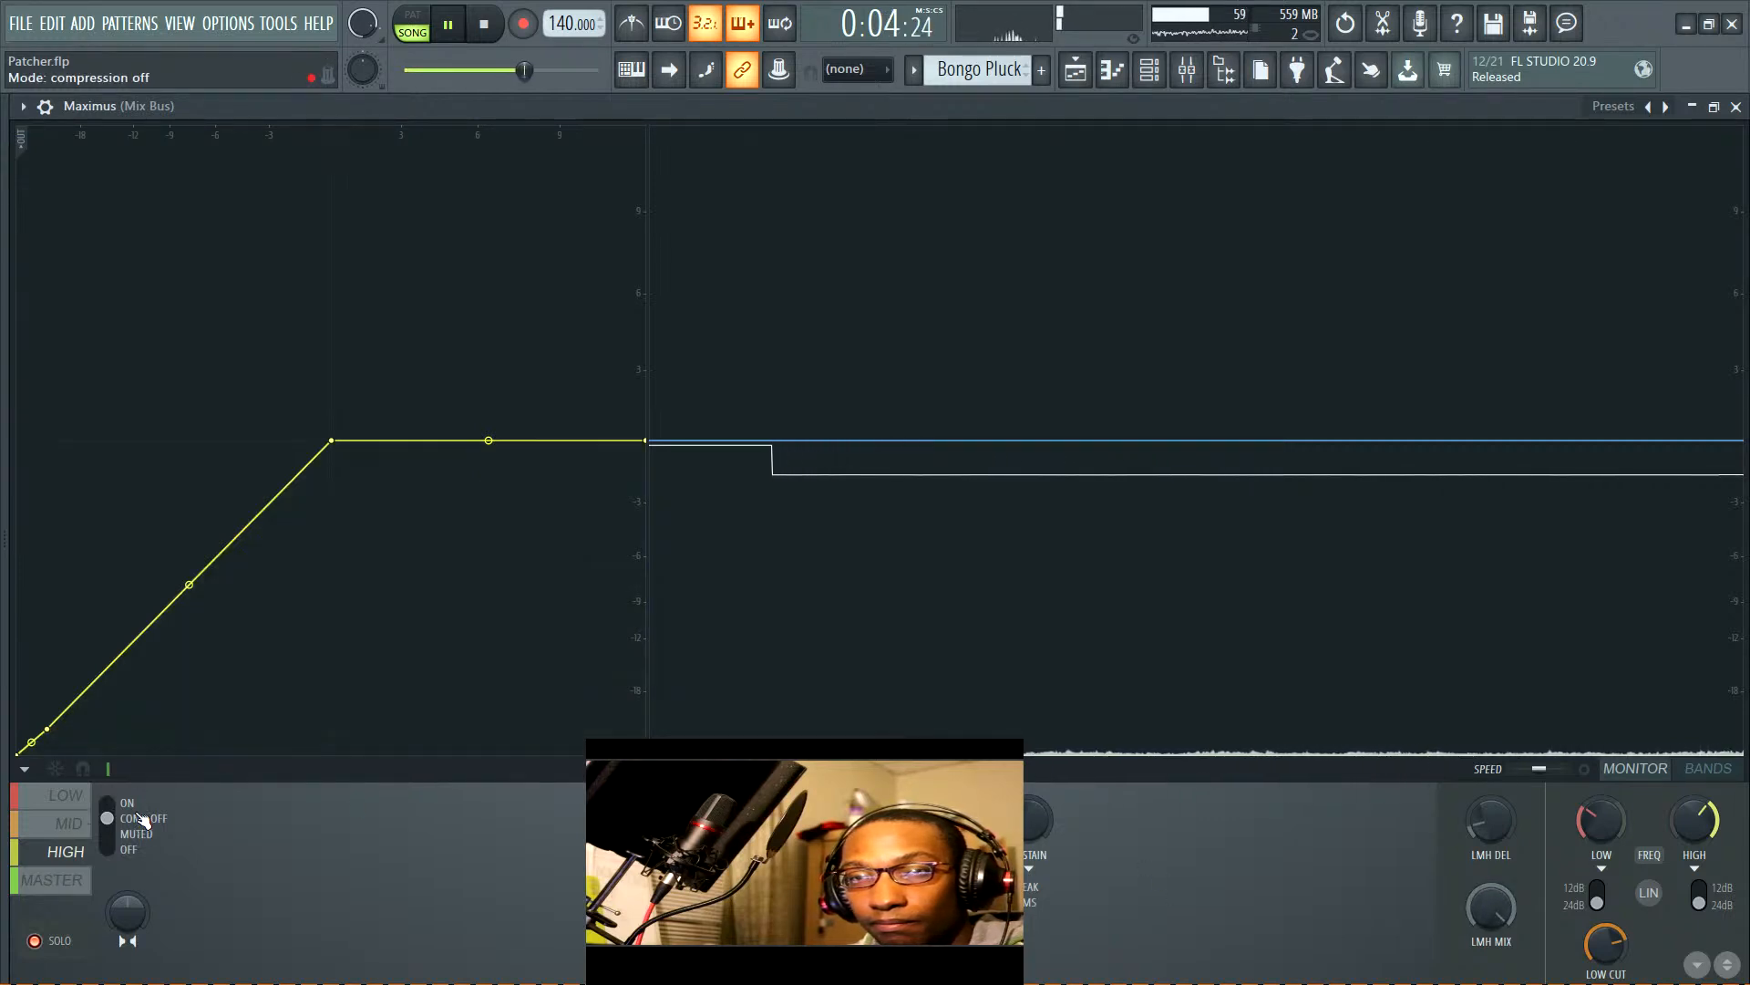
left_click(113, 805)
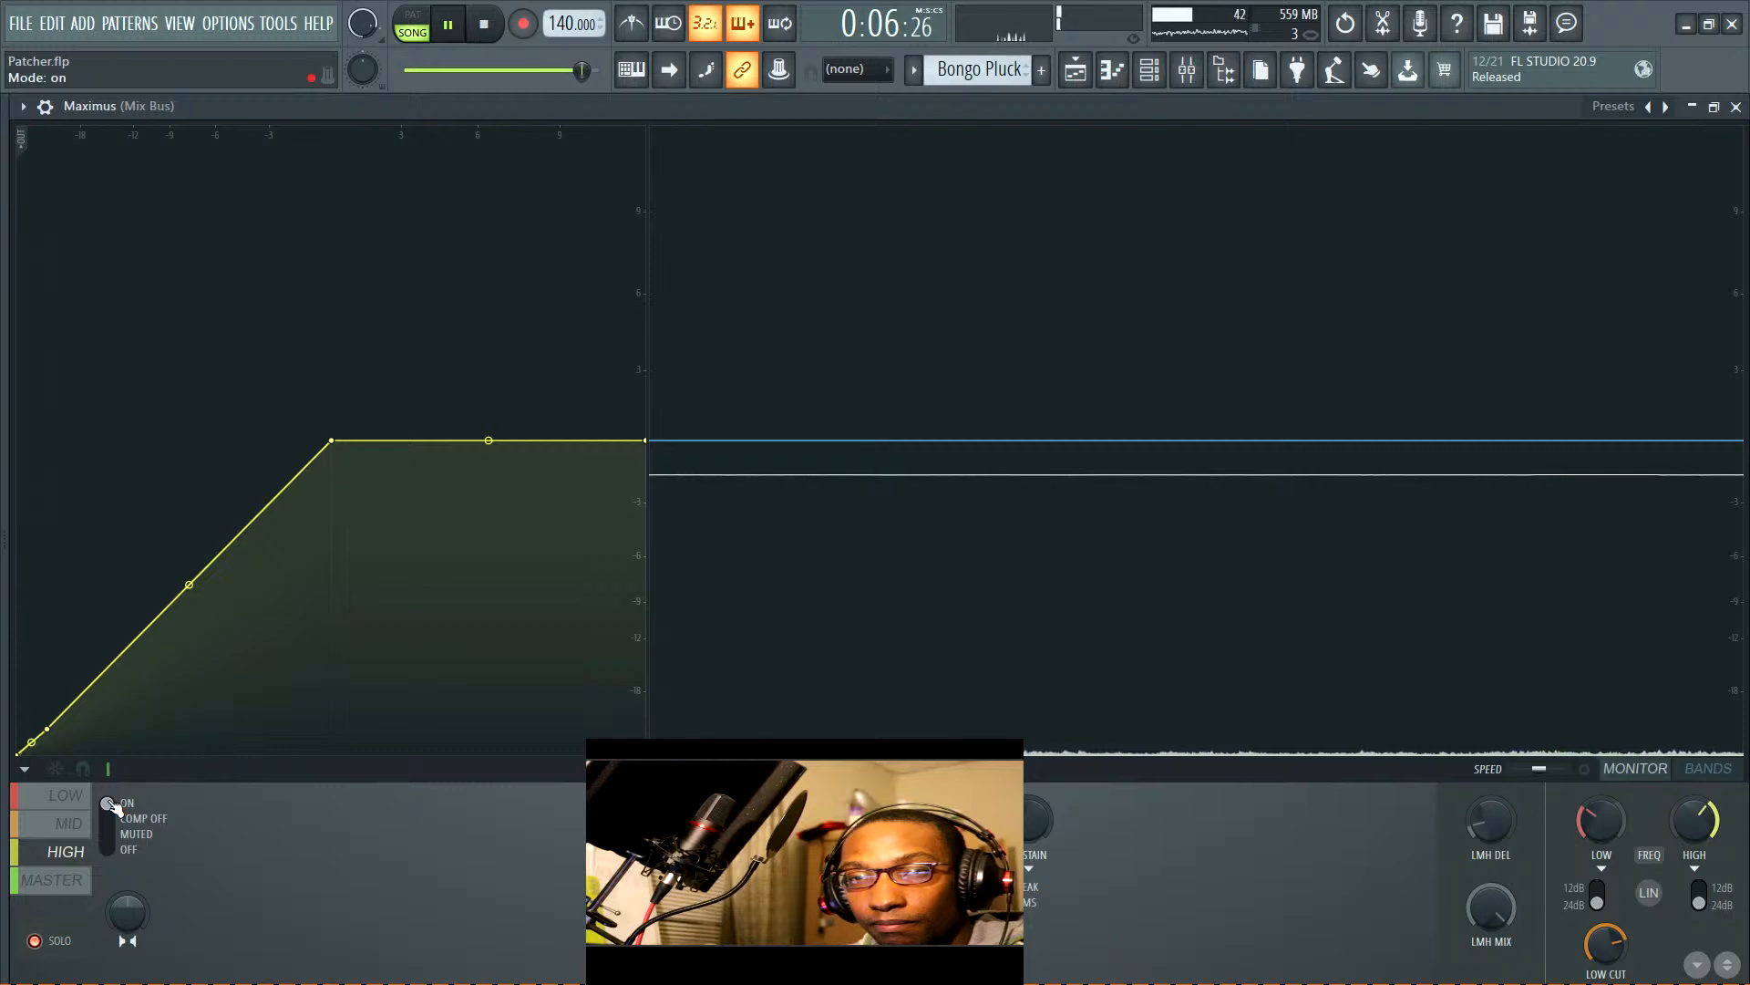
Fine-tune the high band's lowest curve point, and shape the lower end of the mid band's compression curve with two added points
left_click_drag(54, 733, 58, 729)
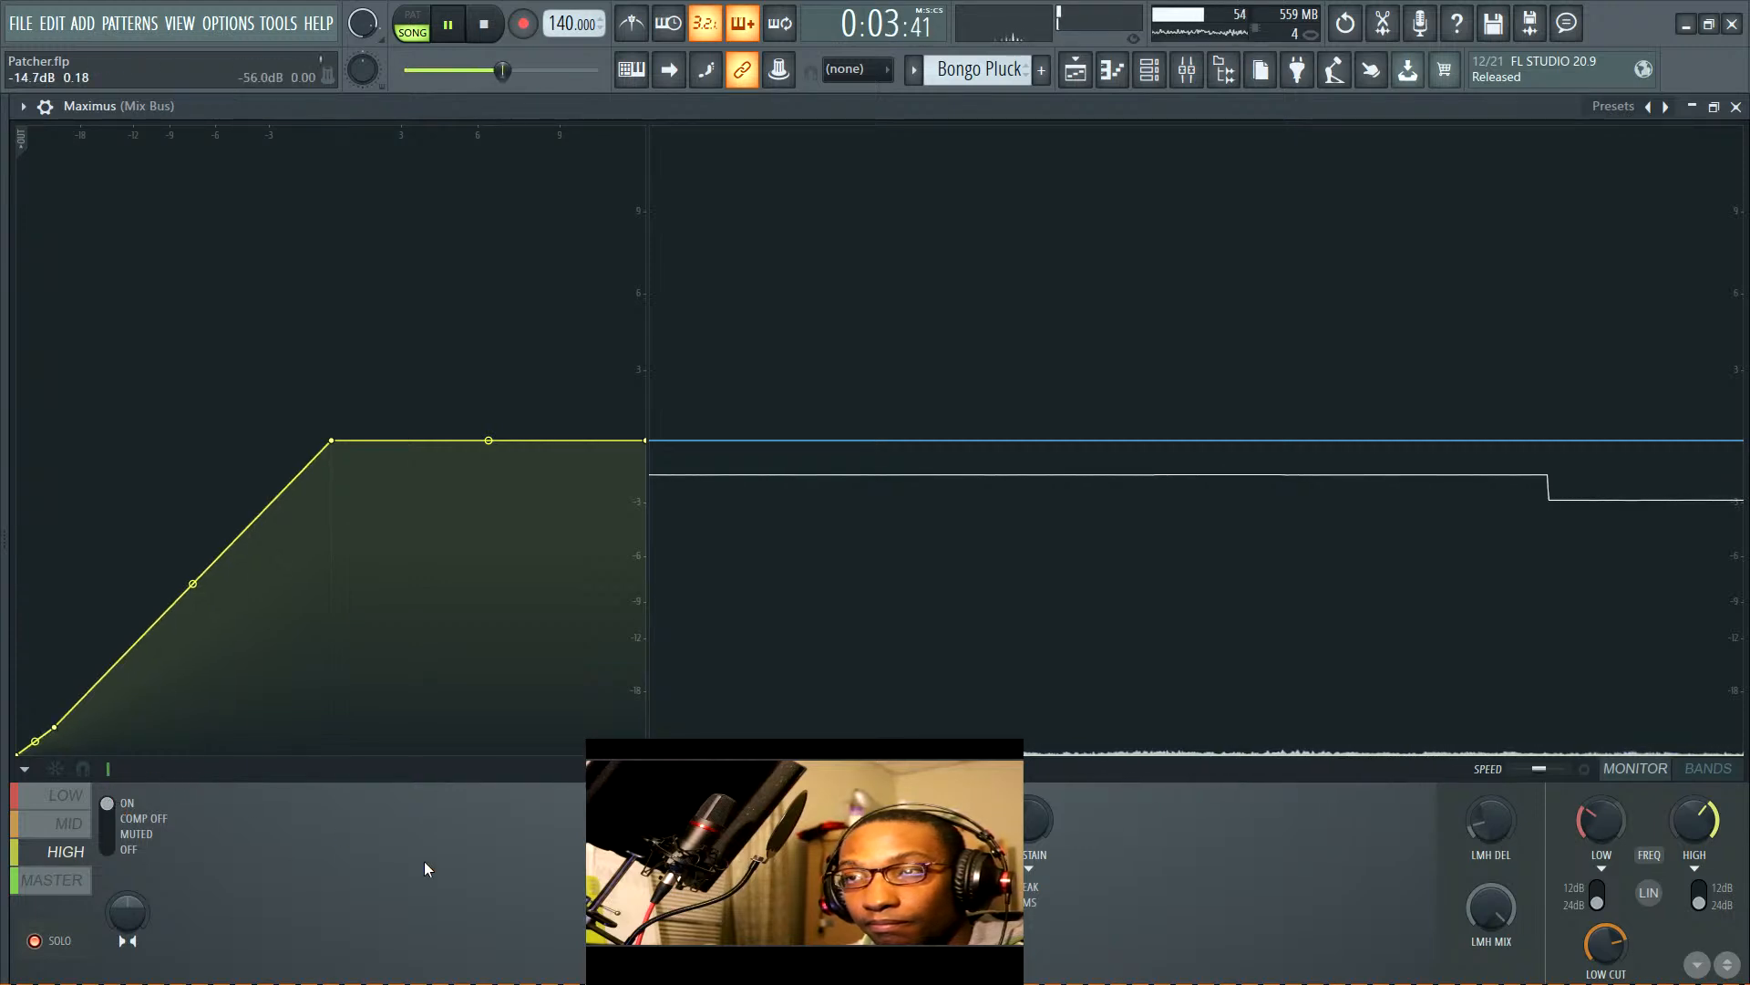
left_click(73, 824)
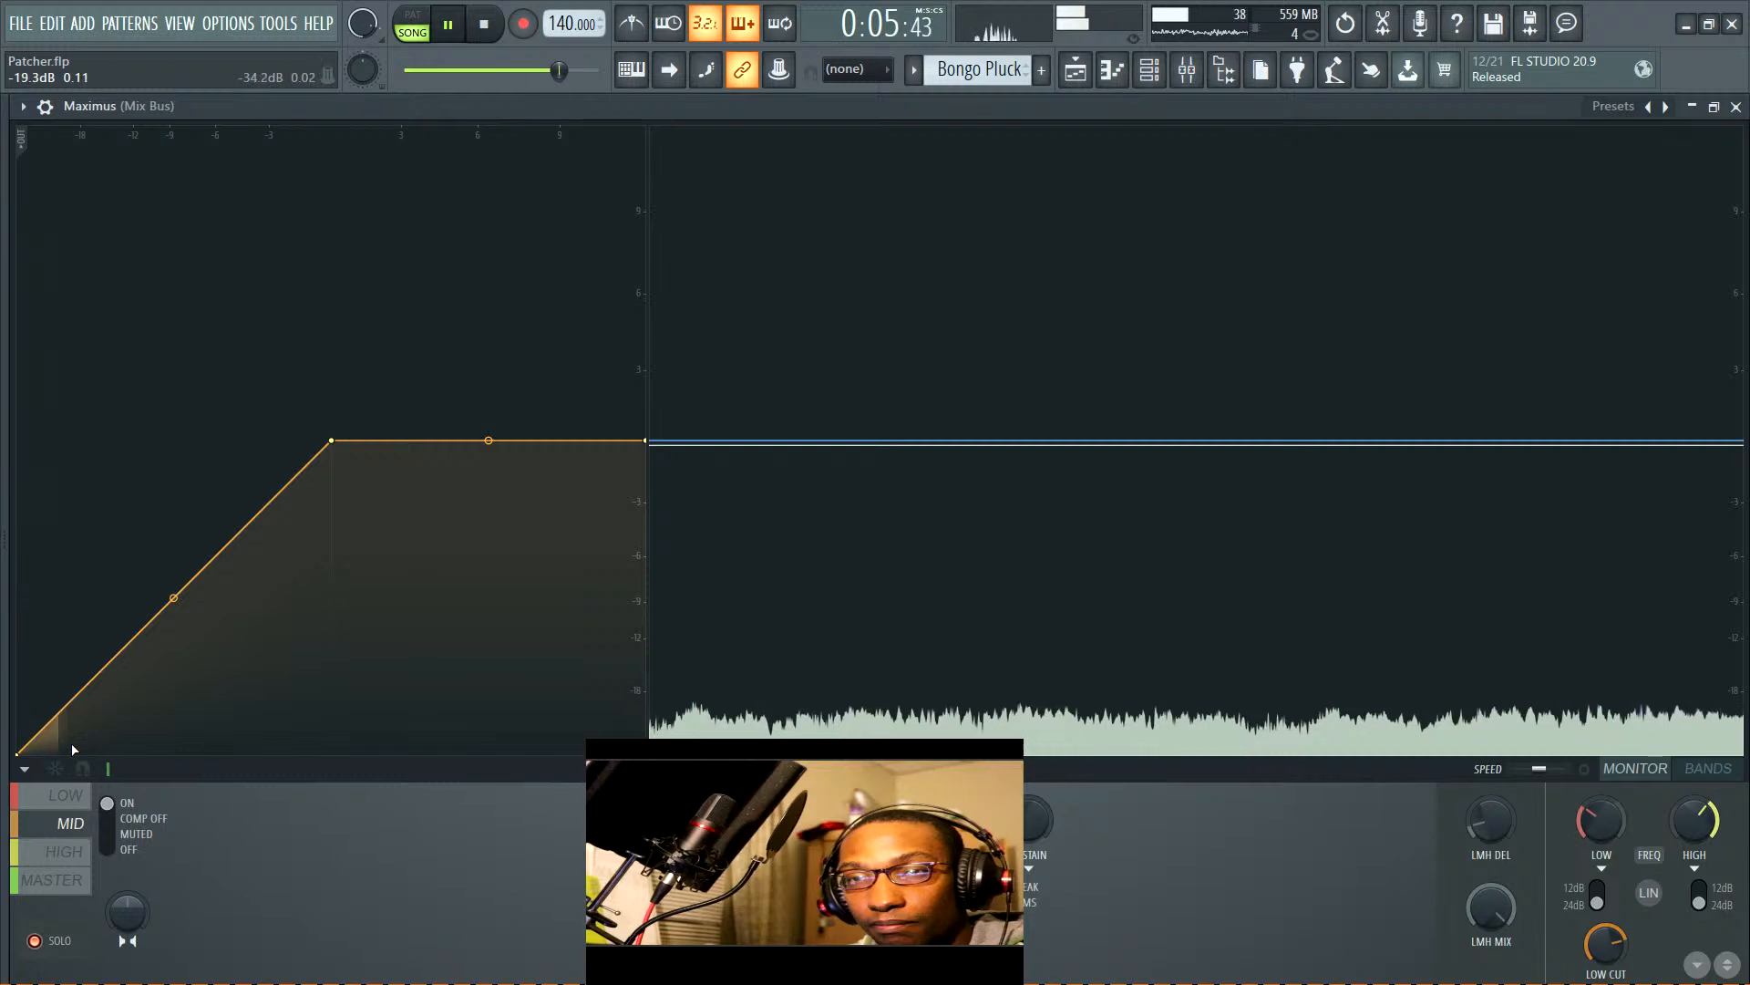
left_click_drag(58, 737, 57, 730)
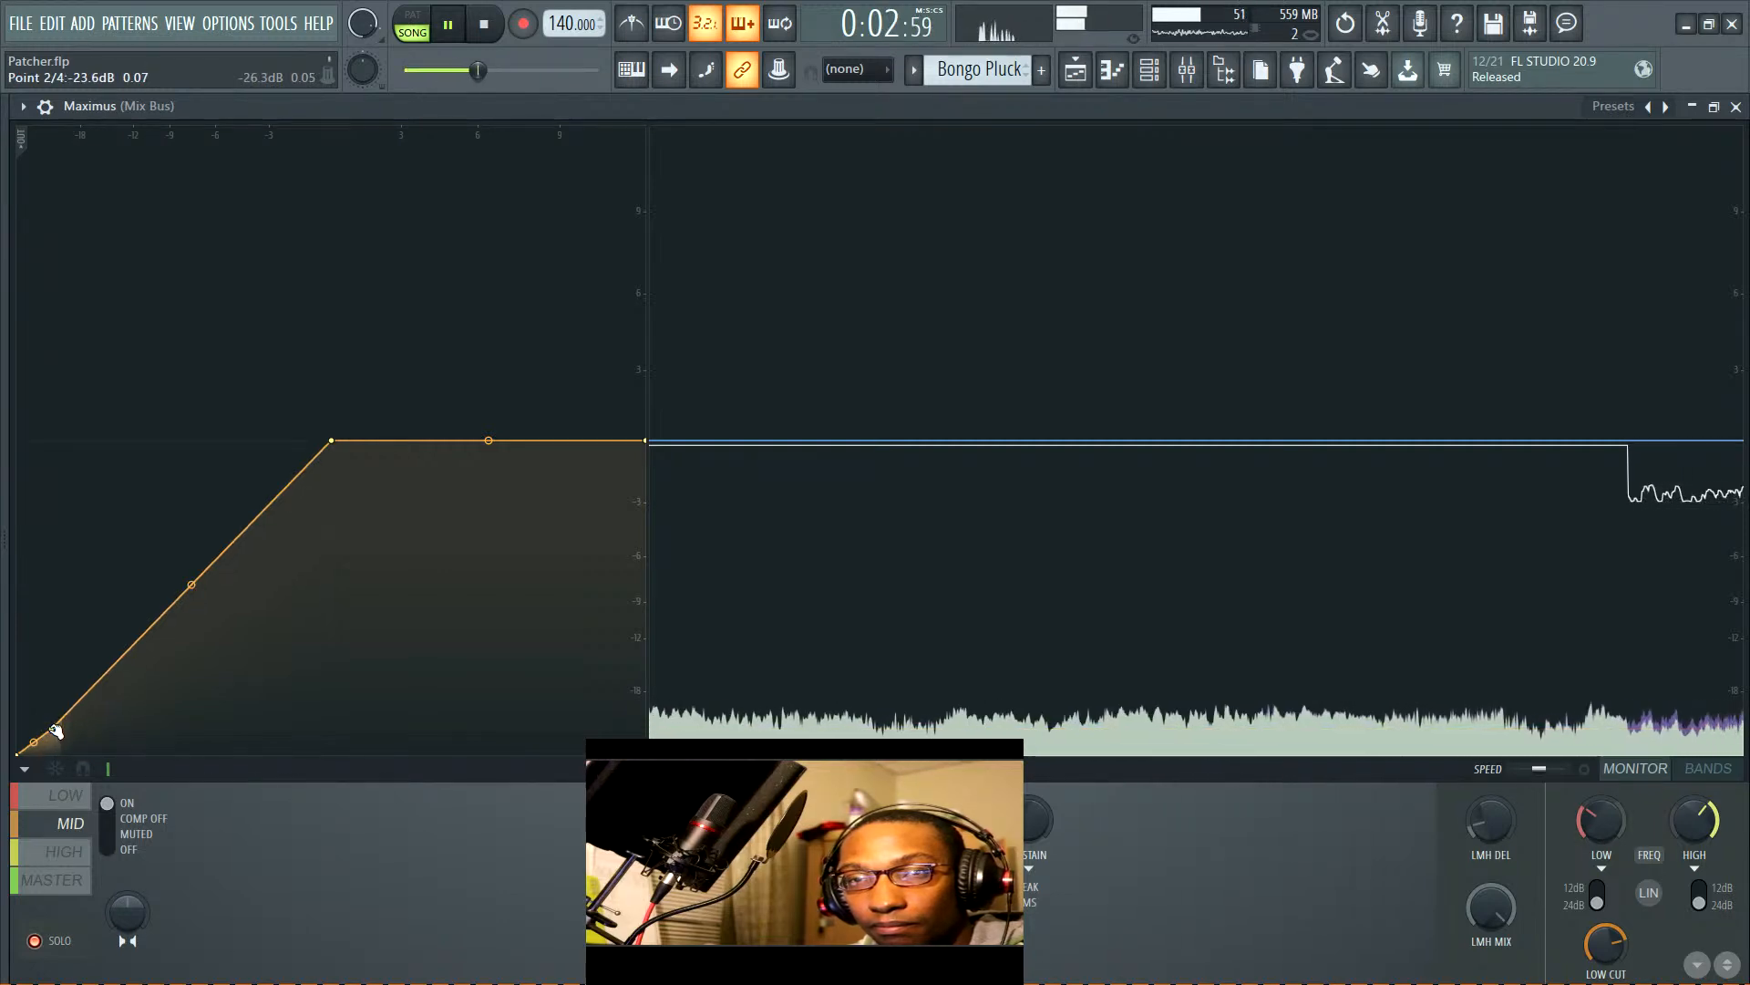
right_click(52, 729)
left_click(27, 669)
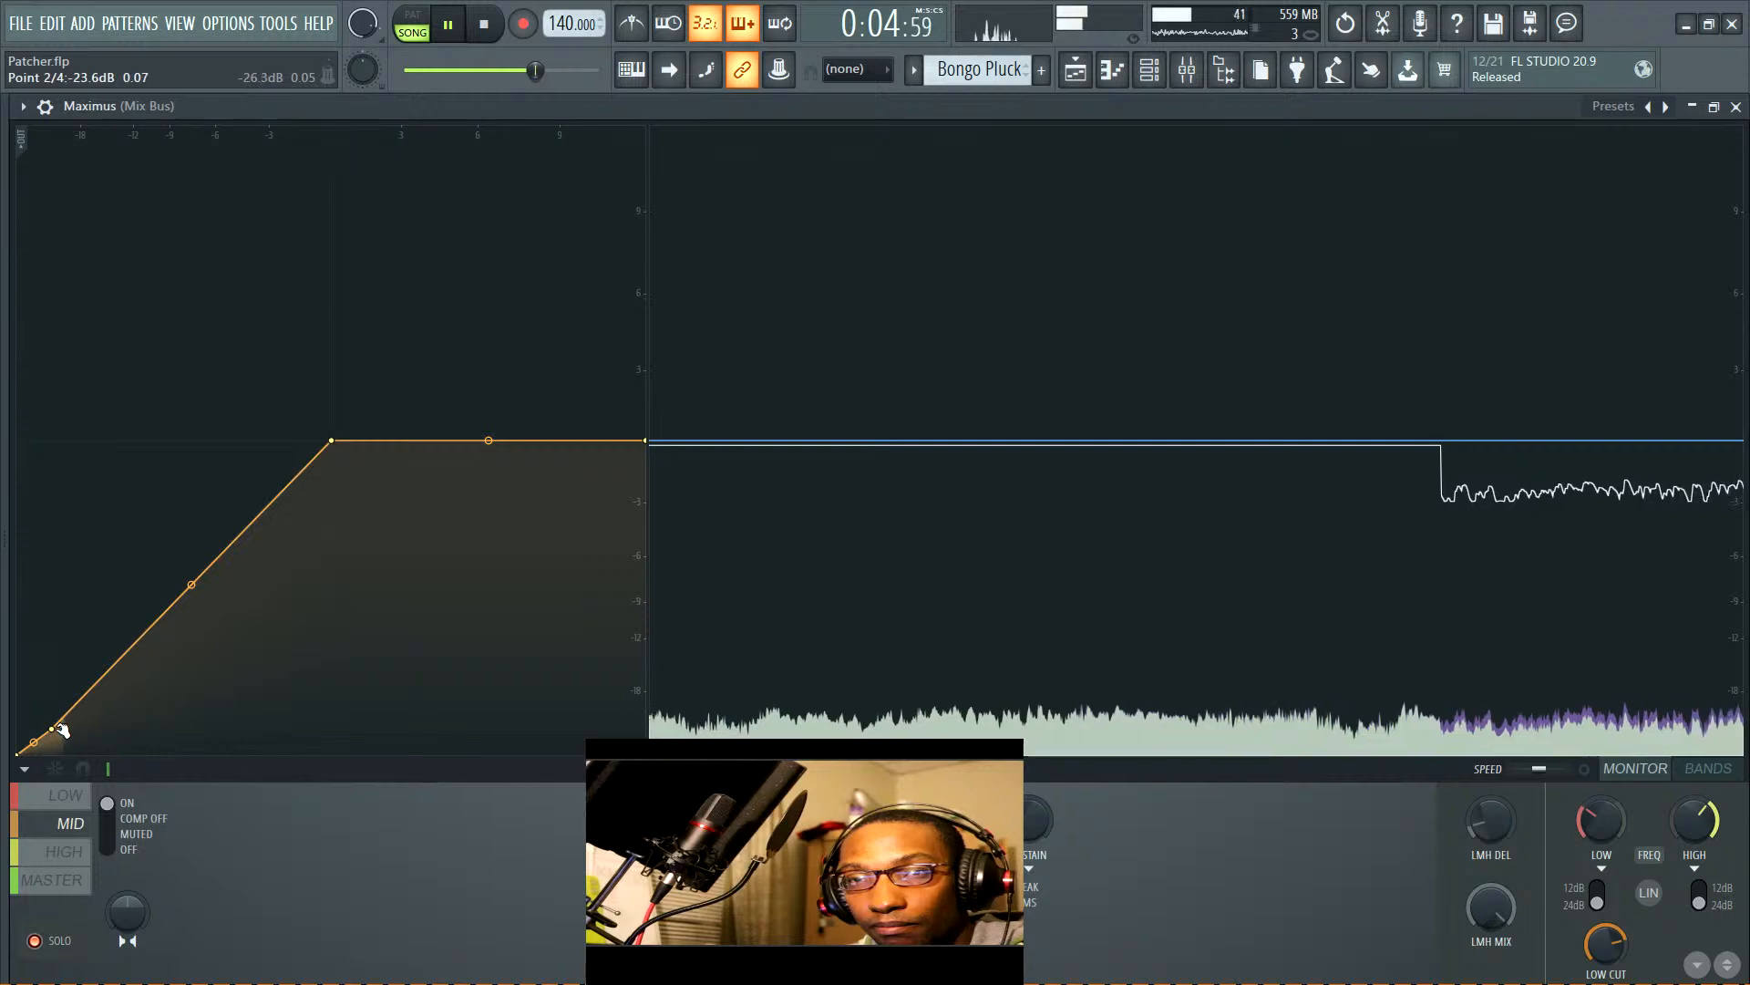
key("super")
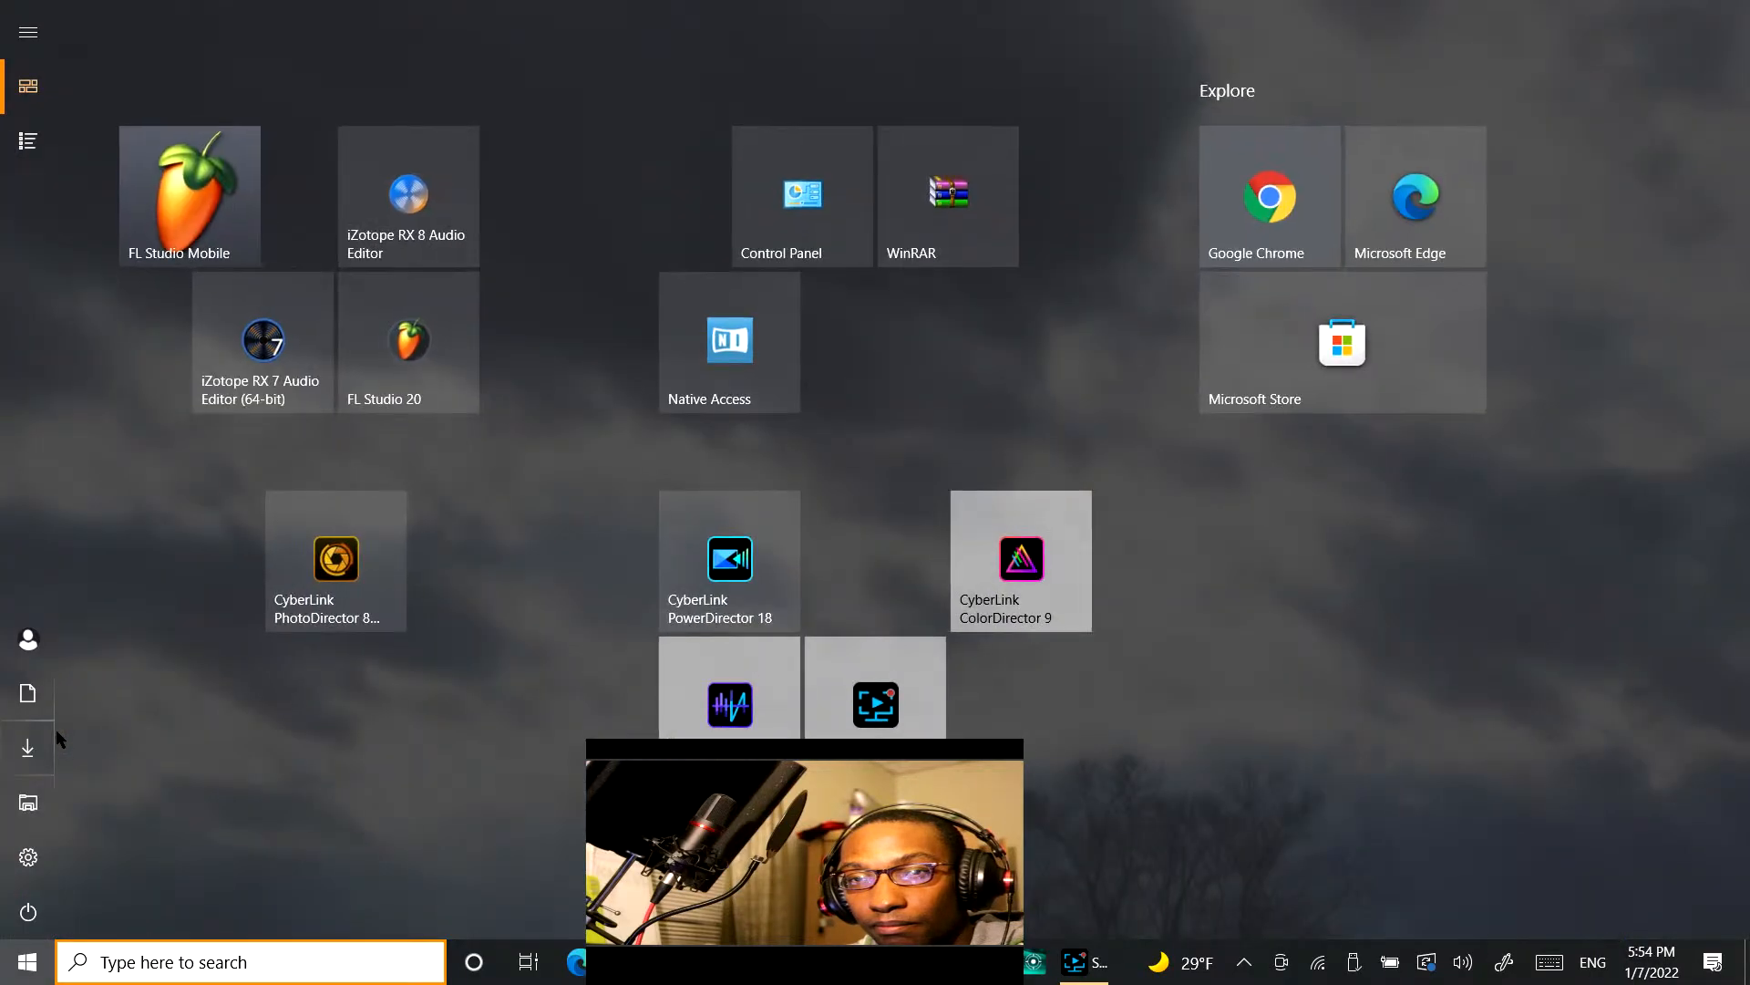
key("super")
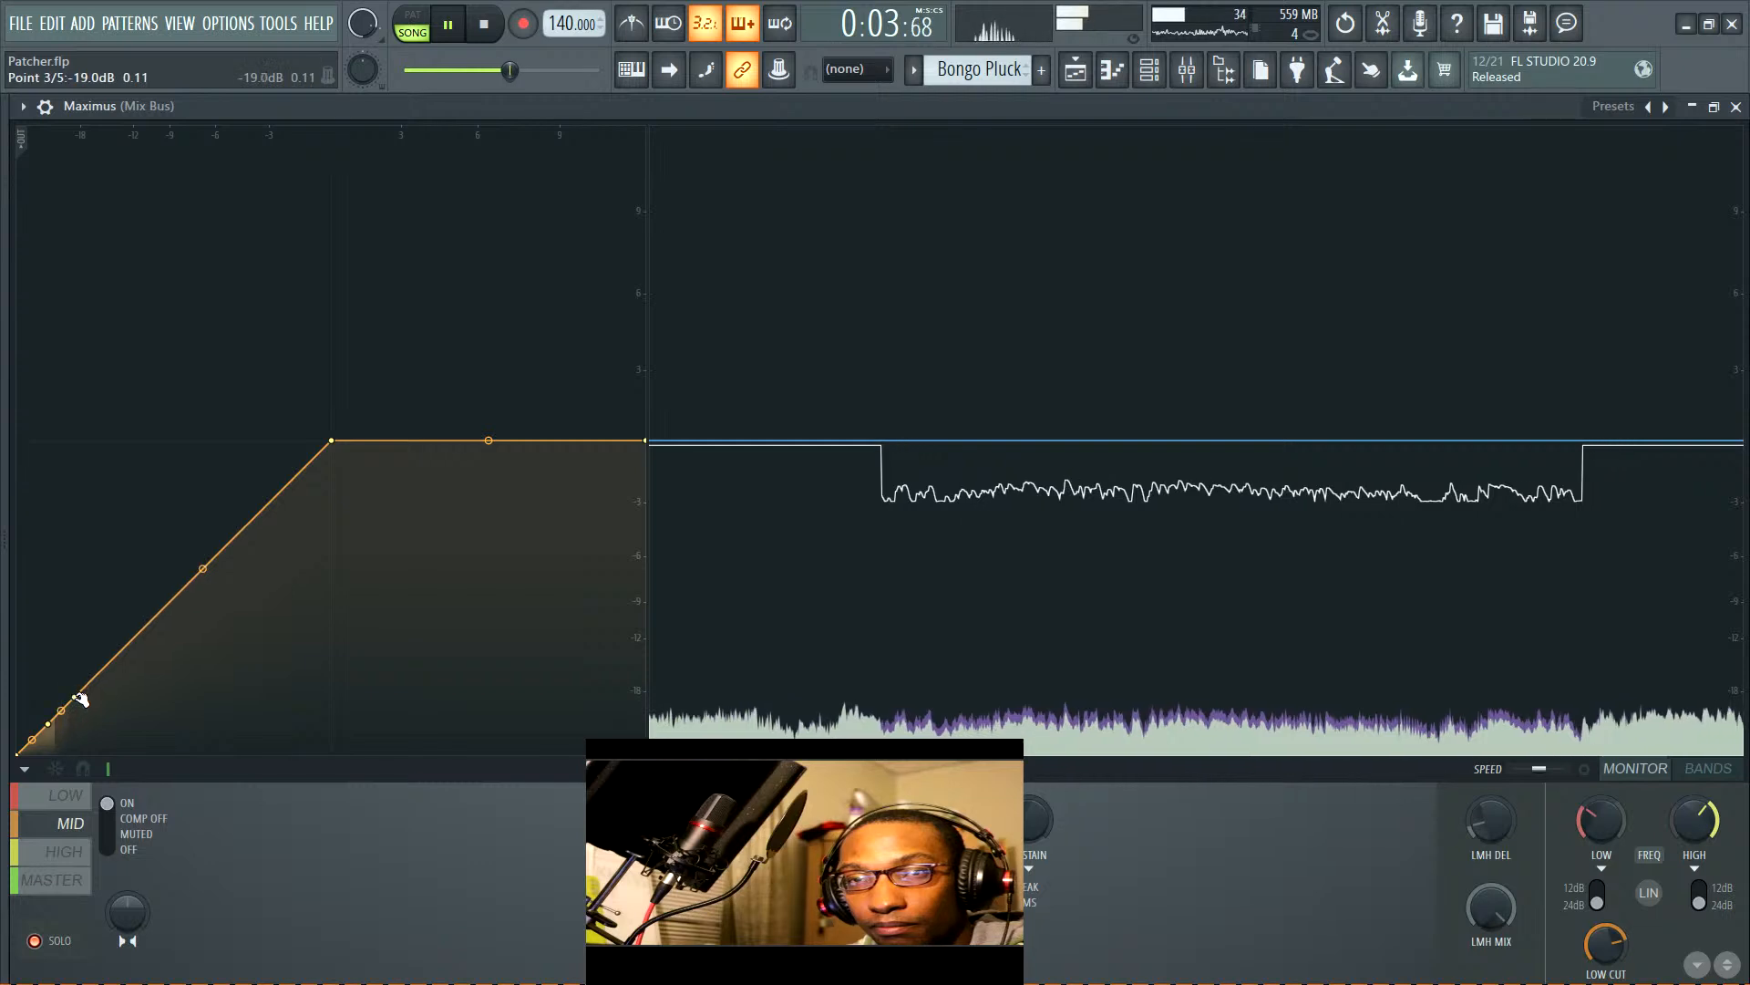
right_click(80, 702)
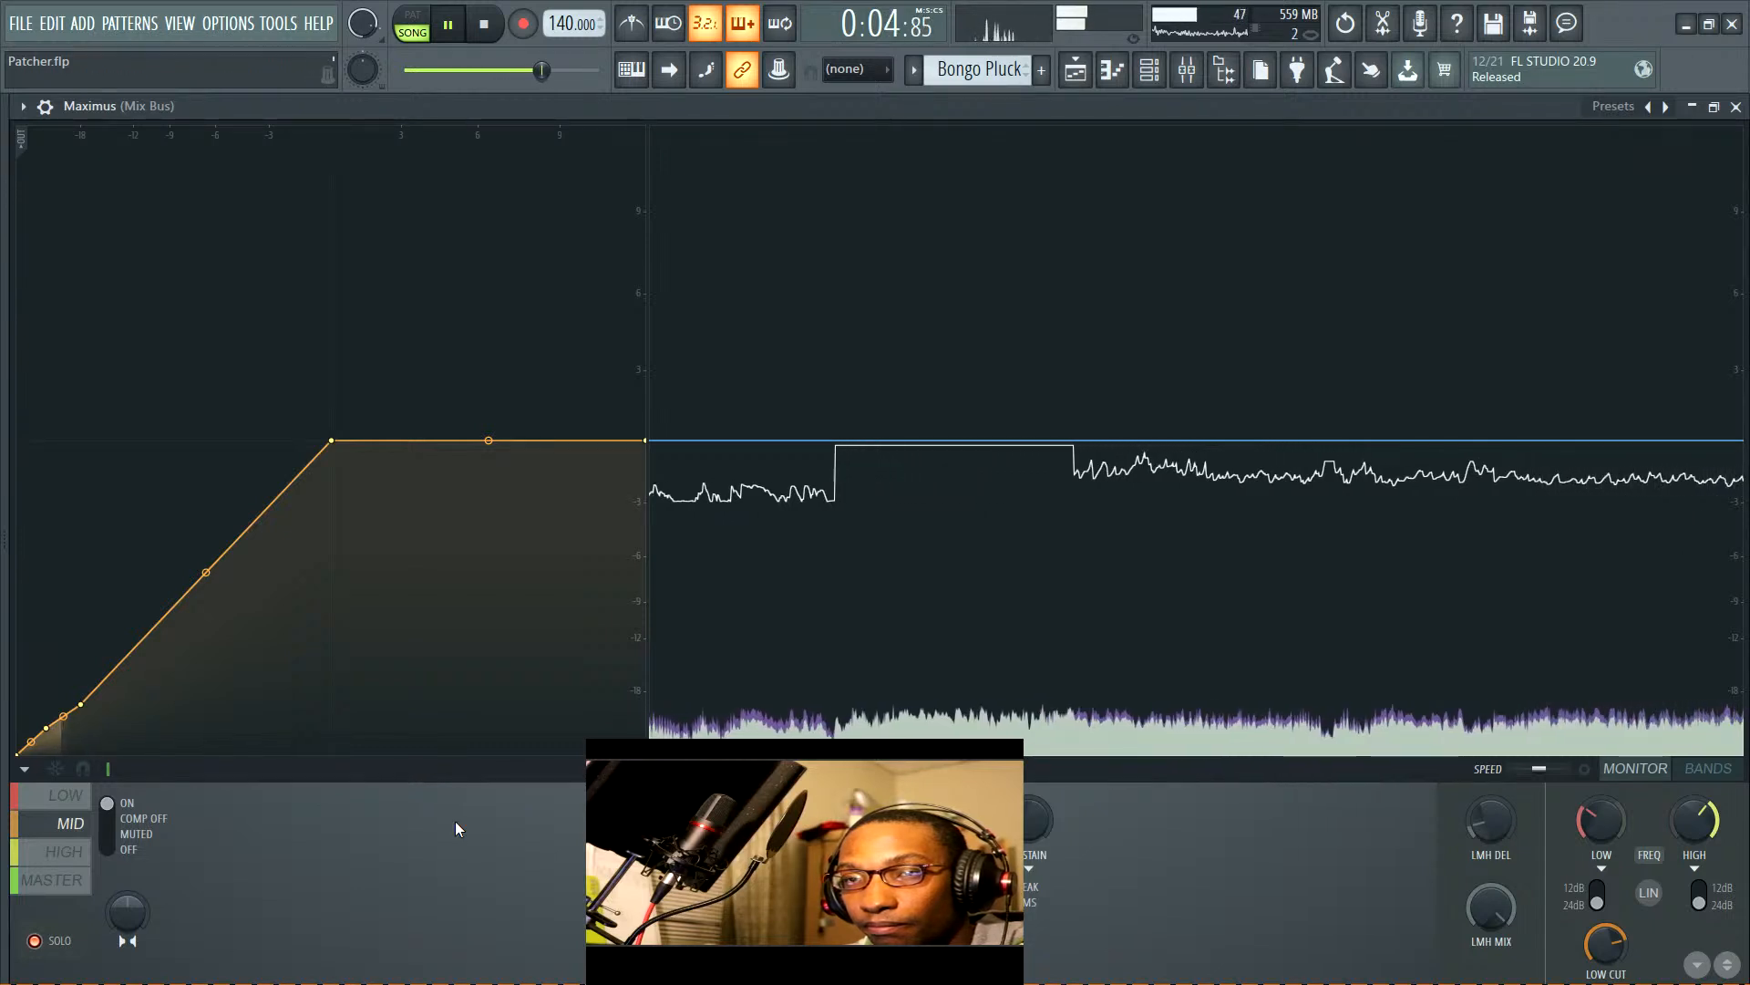
Compare the mid band with compression off and on, and adjust the LMH mix
left_click(144, 819)
left_click(127, 802)
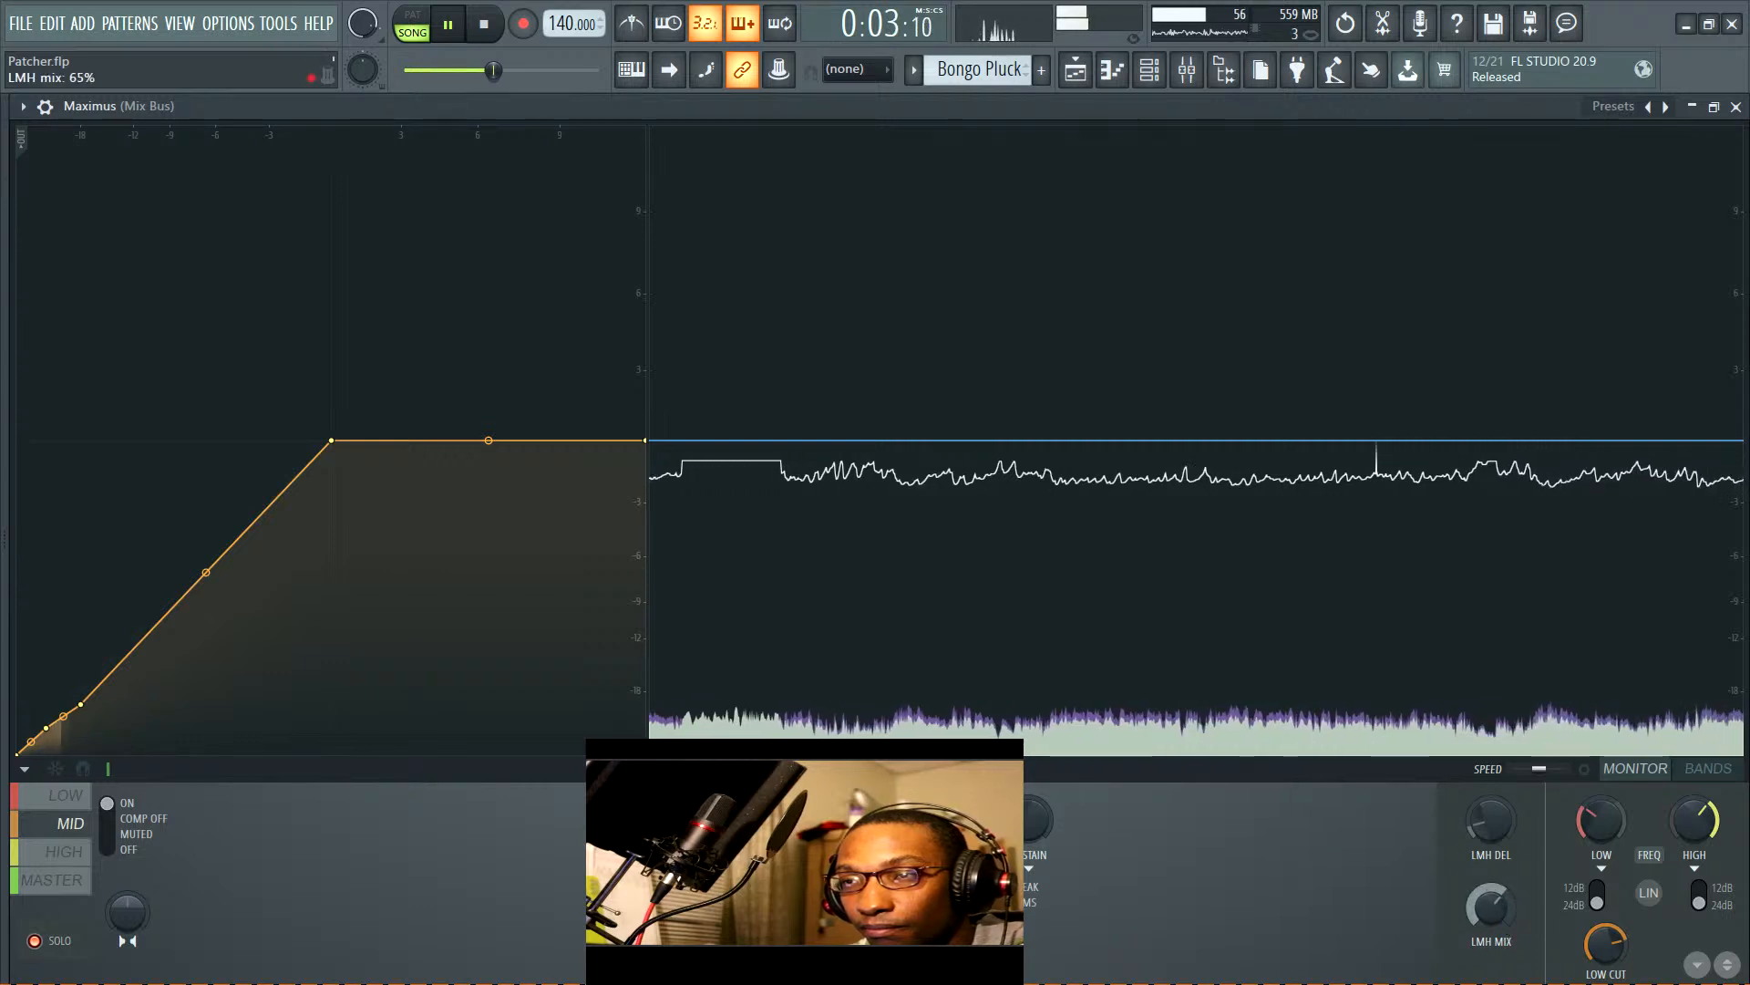
left_click_drag(1501, 912, 1501, 898)
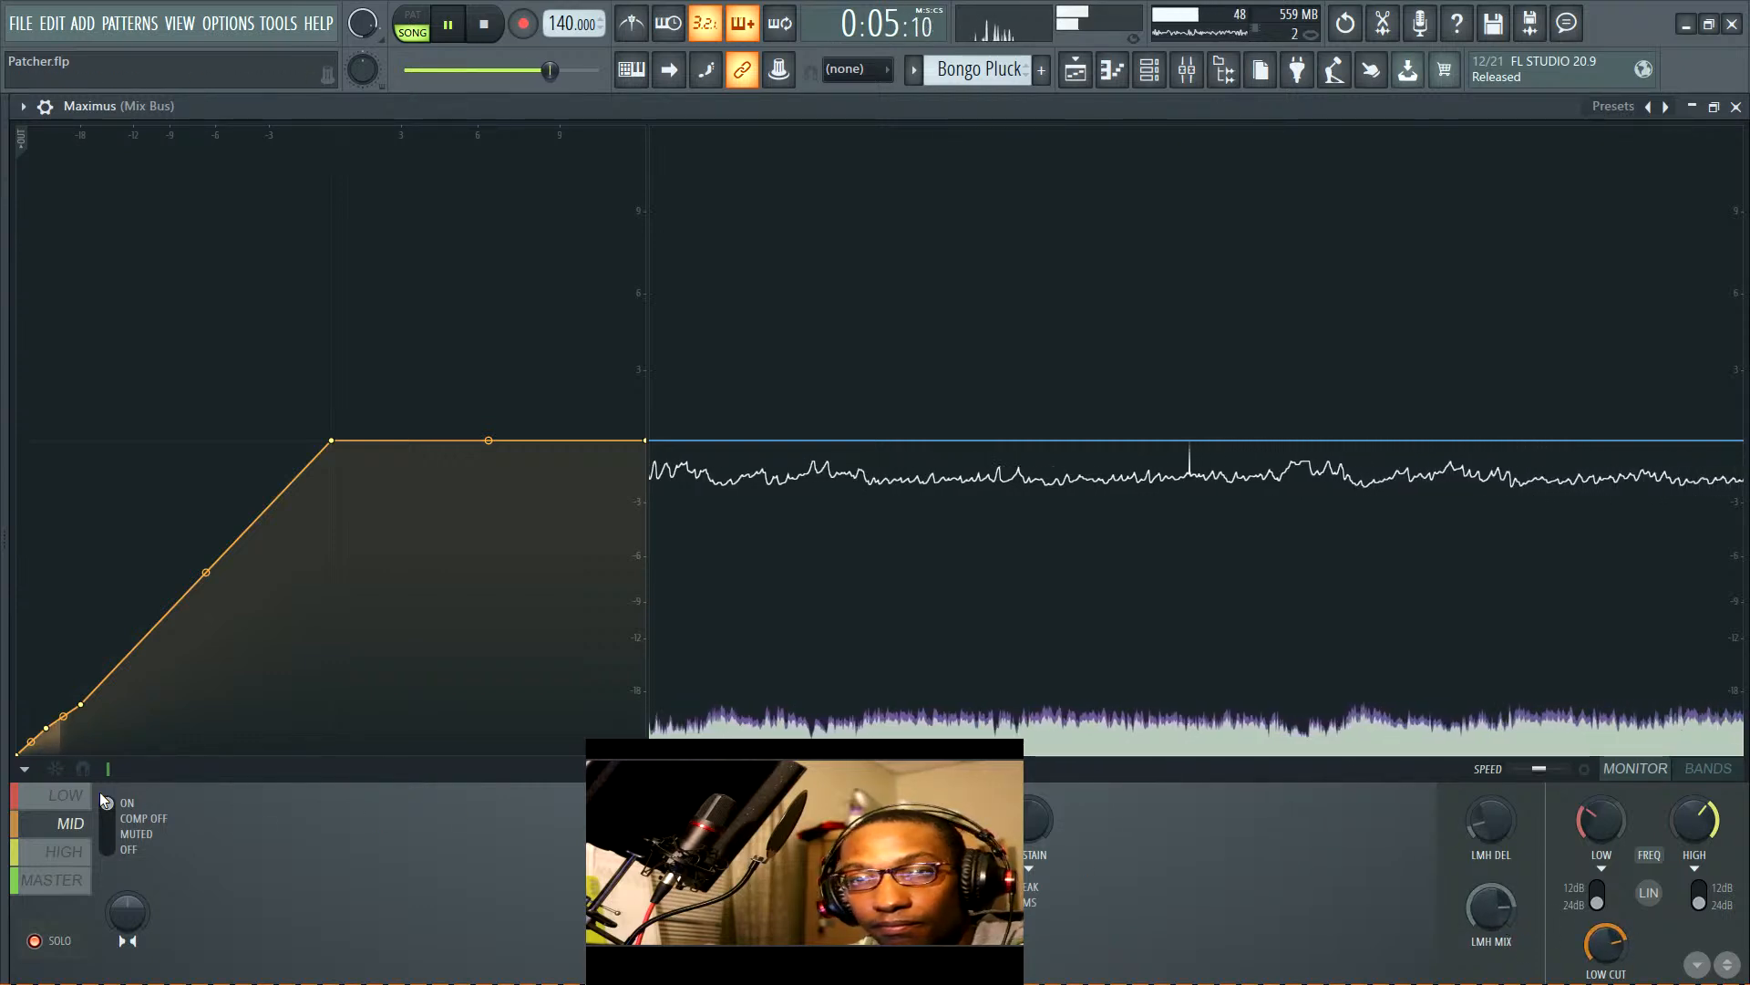
Set the low band's pre gain to 2.0 dB
left_click(62, 795)
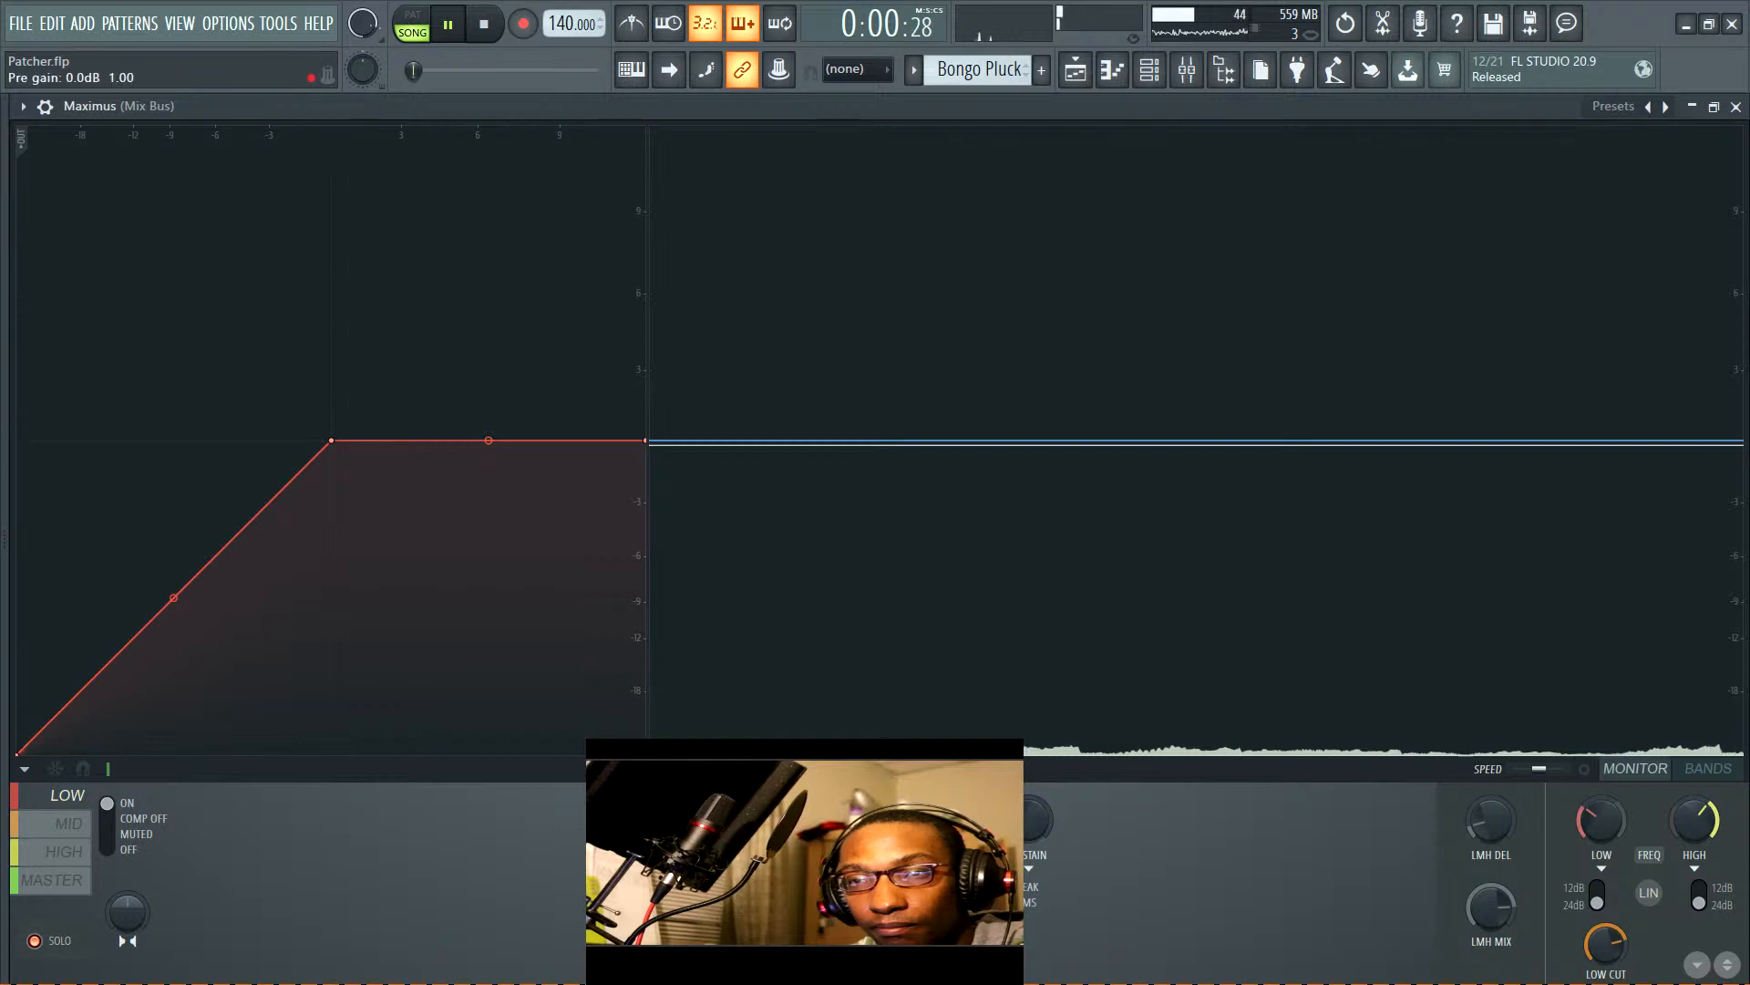
left_click_drag(675, 820, 674, 807)
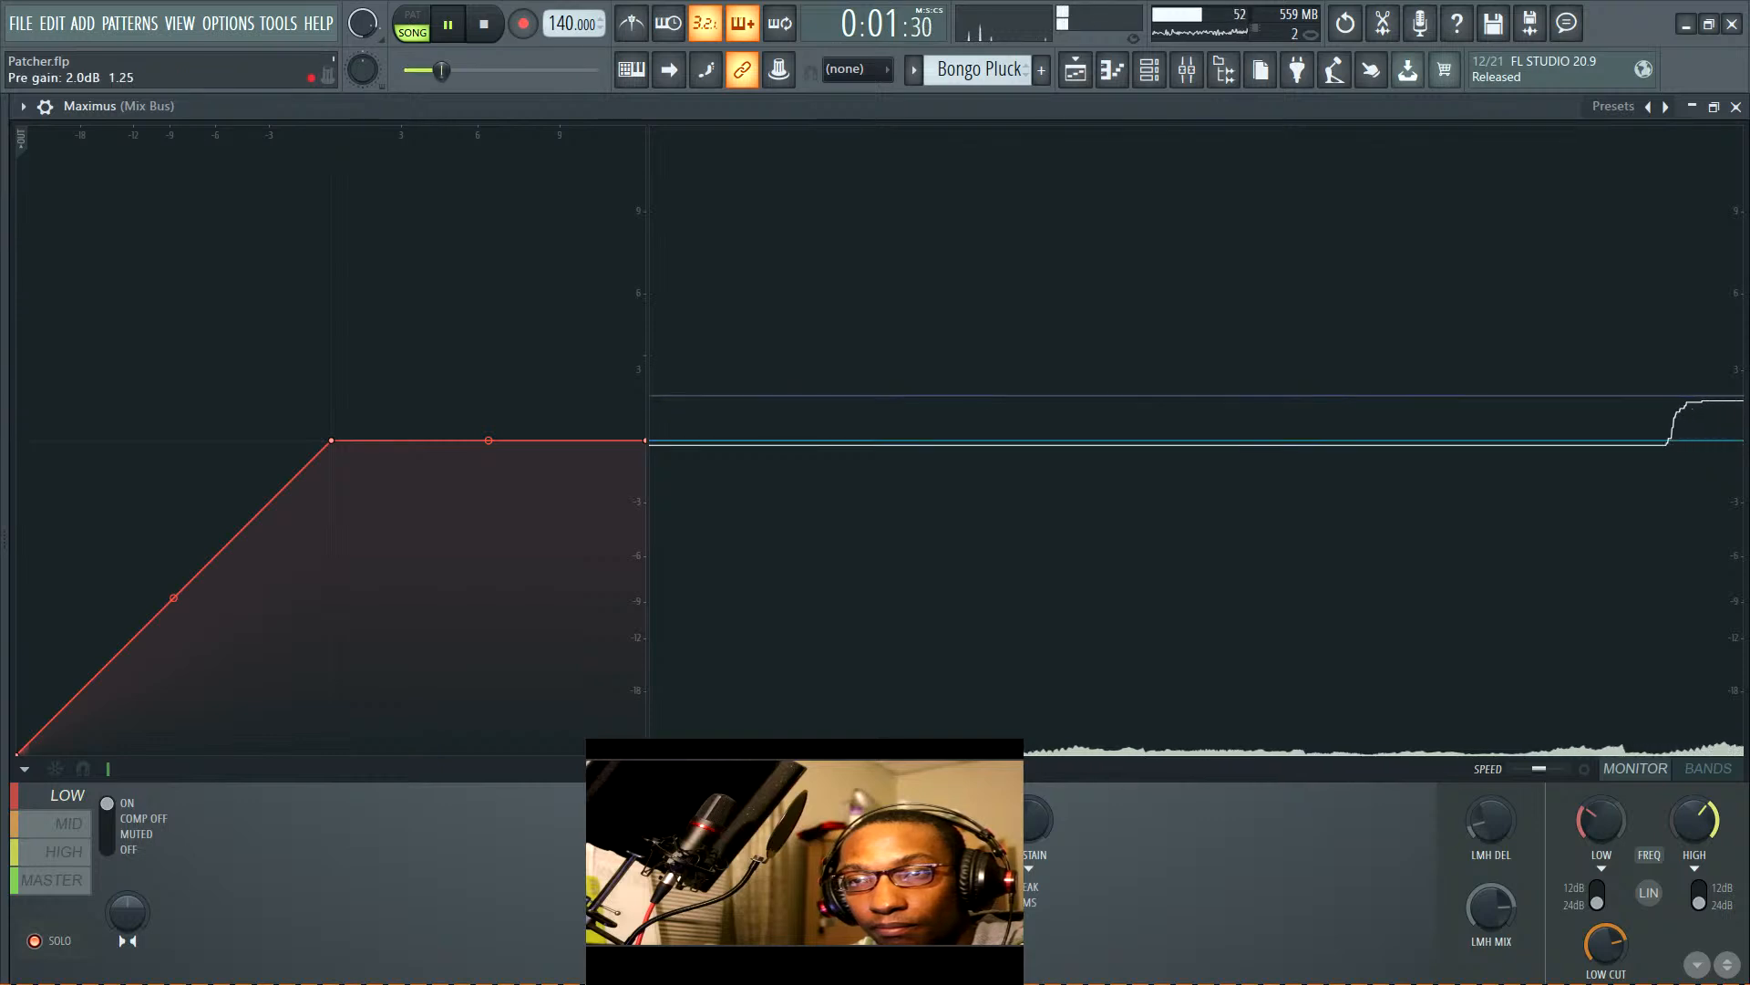
Add two points near the lower end of the master compression curve, adjust the first segment's tension, and stop playback
left_click(61, 891)
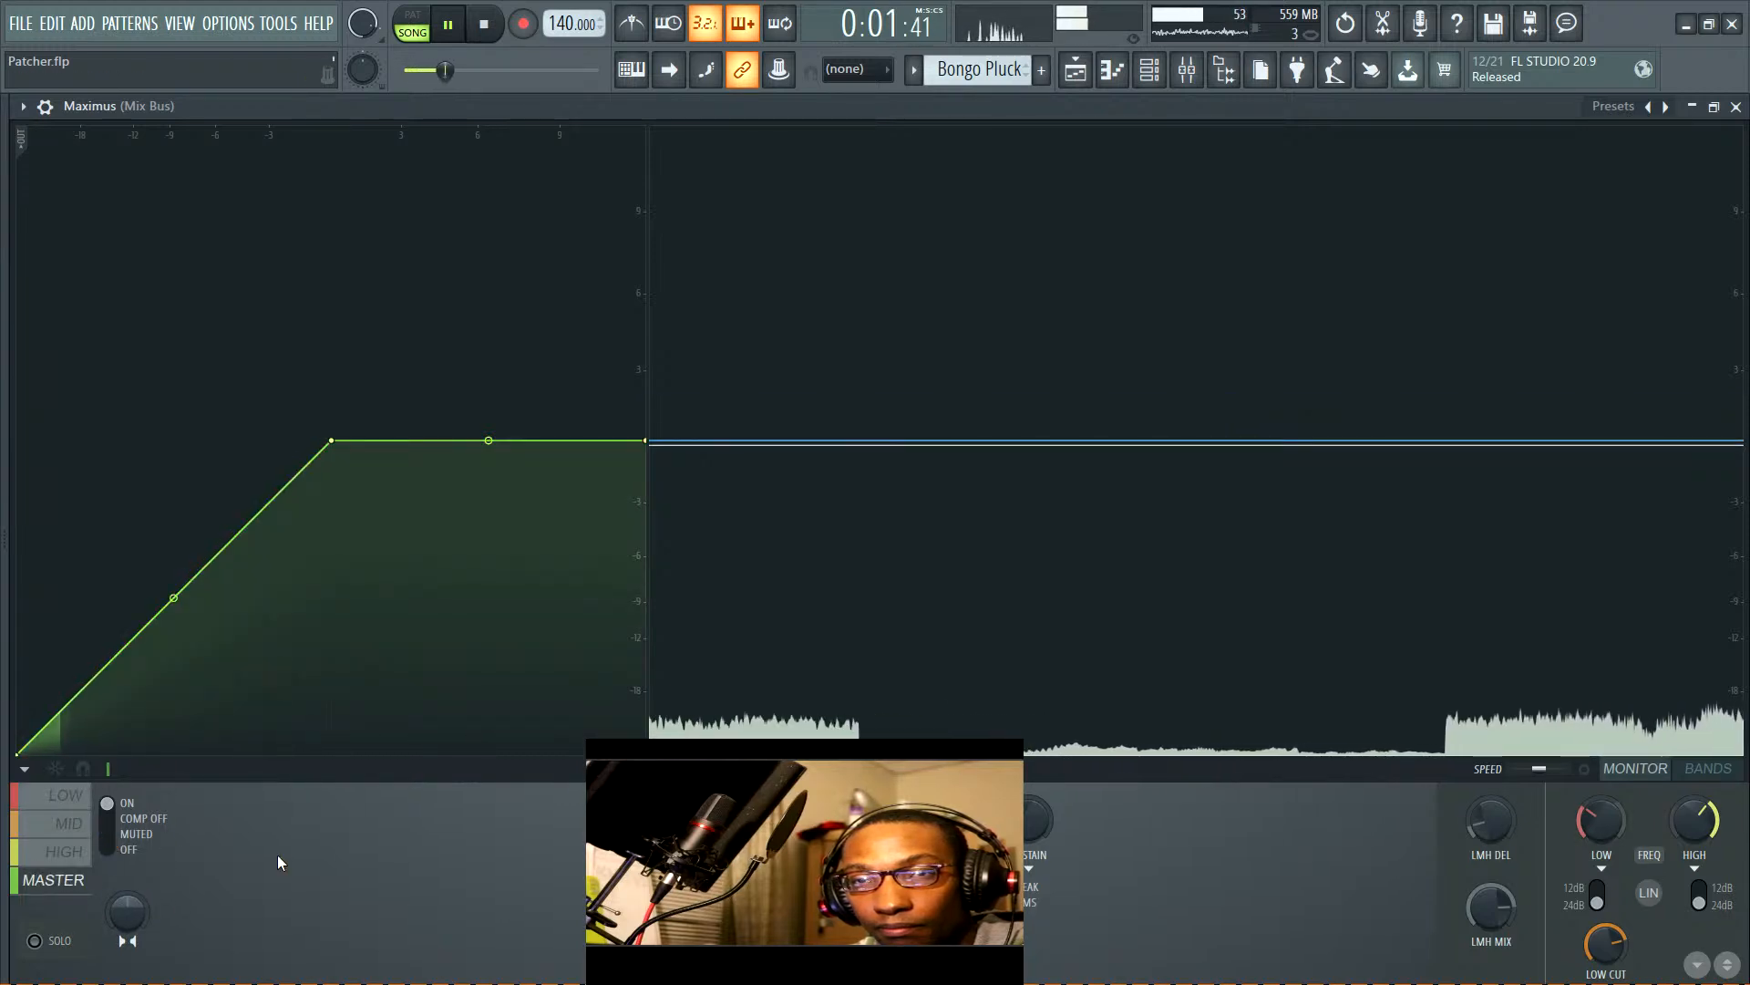
right_click(53, 718)
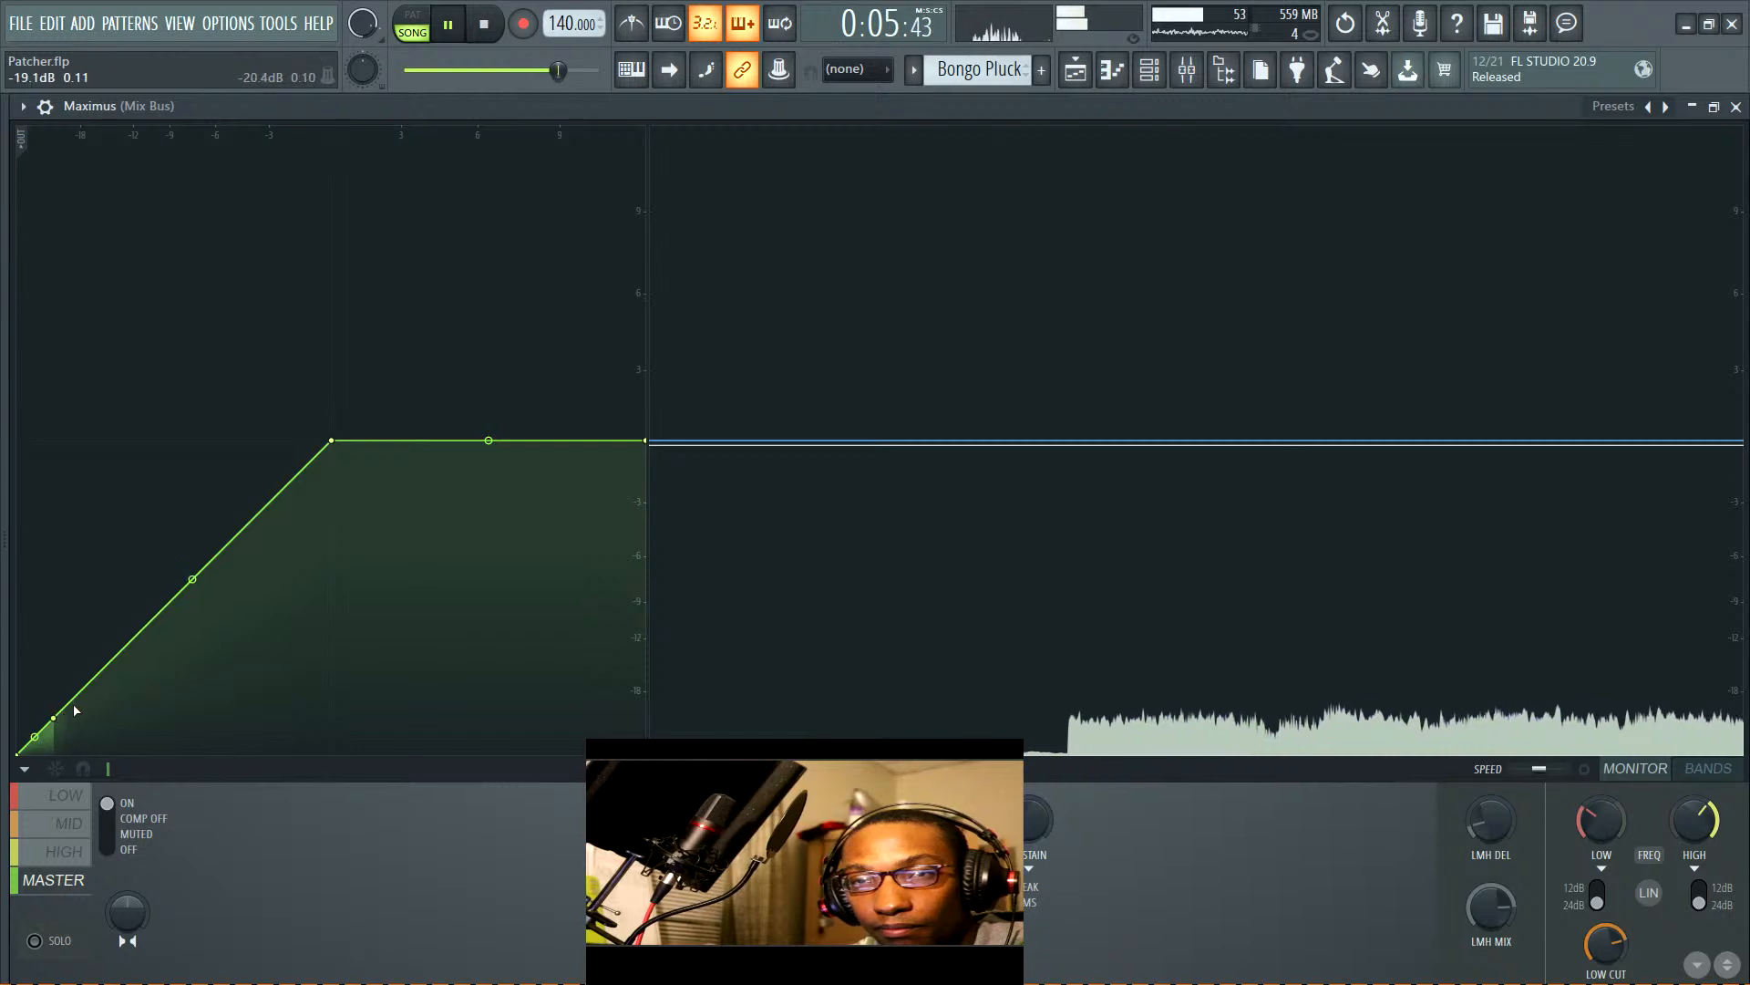
right_click(79, 693)
left_click_drag(80, 693, 84, 696)
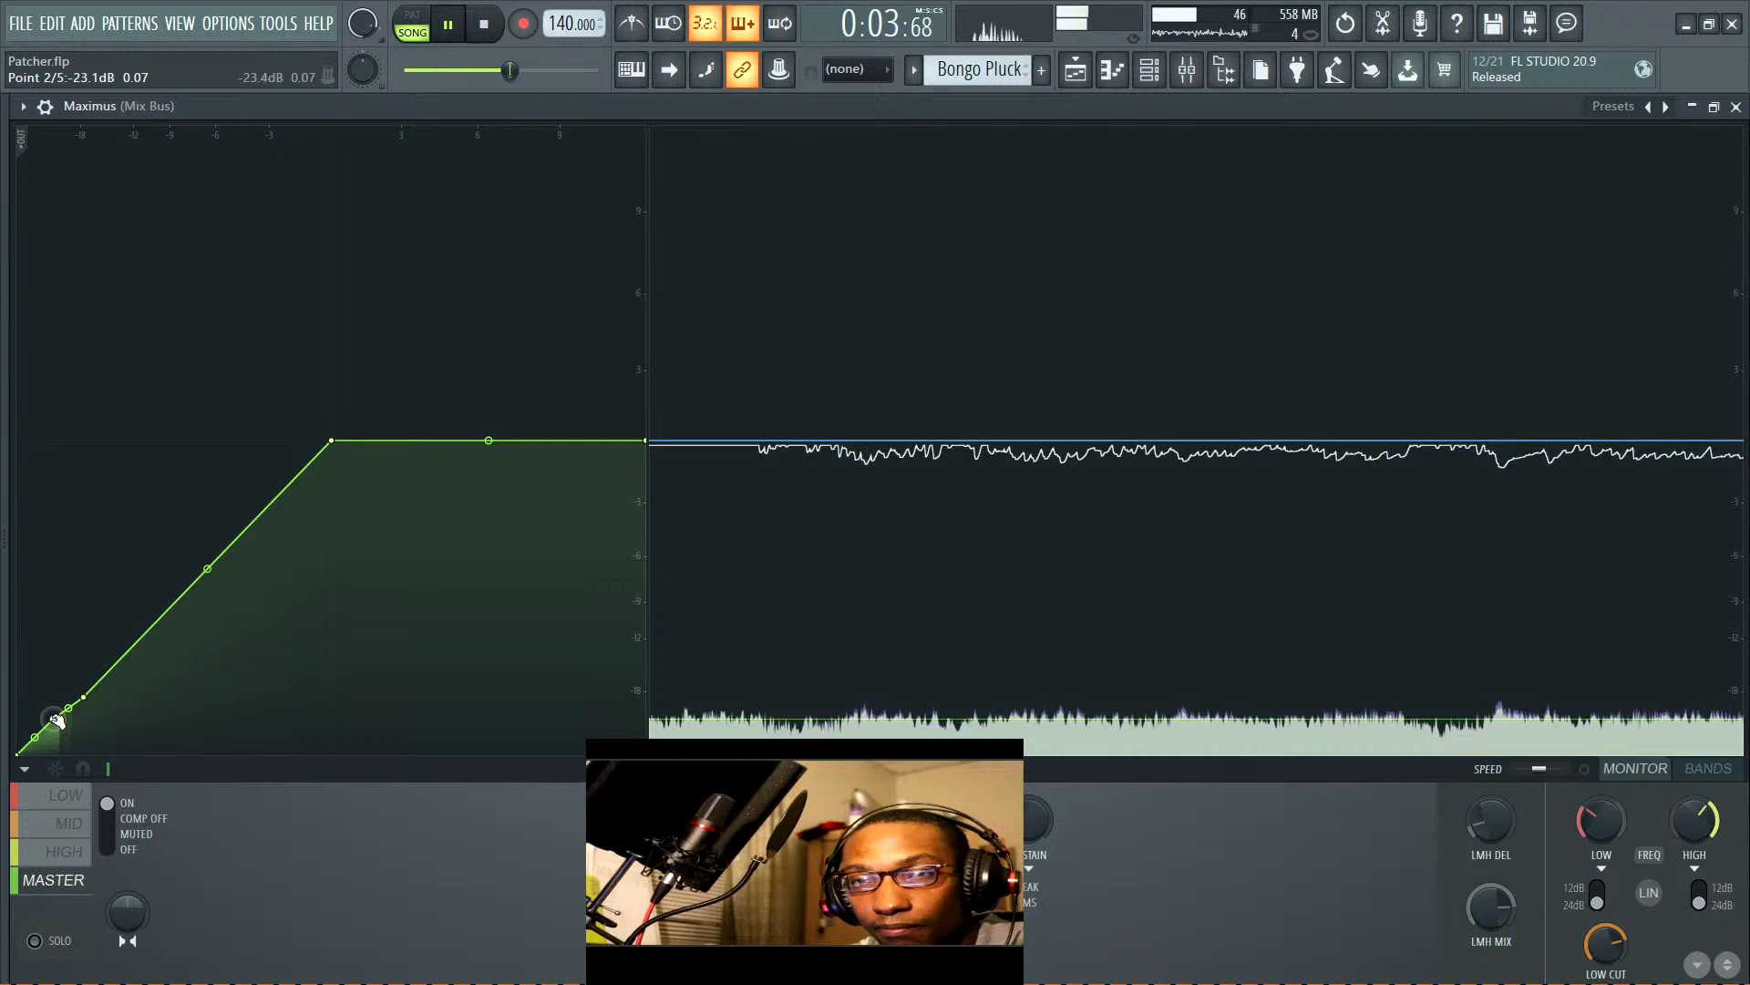
left_click_drag(35, 735, 34, 736)
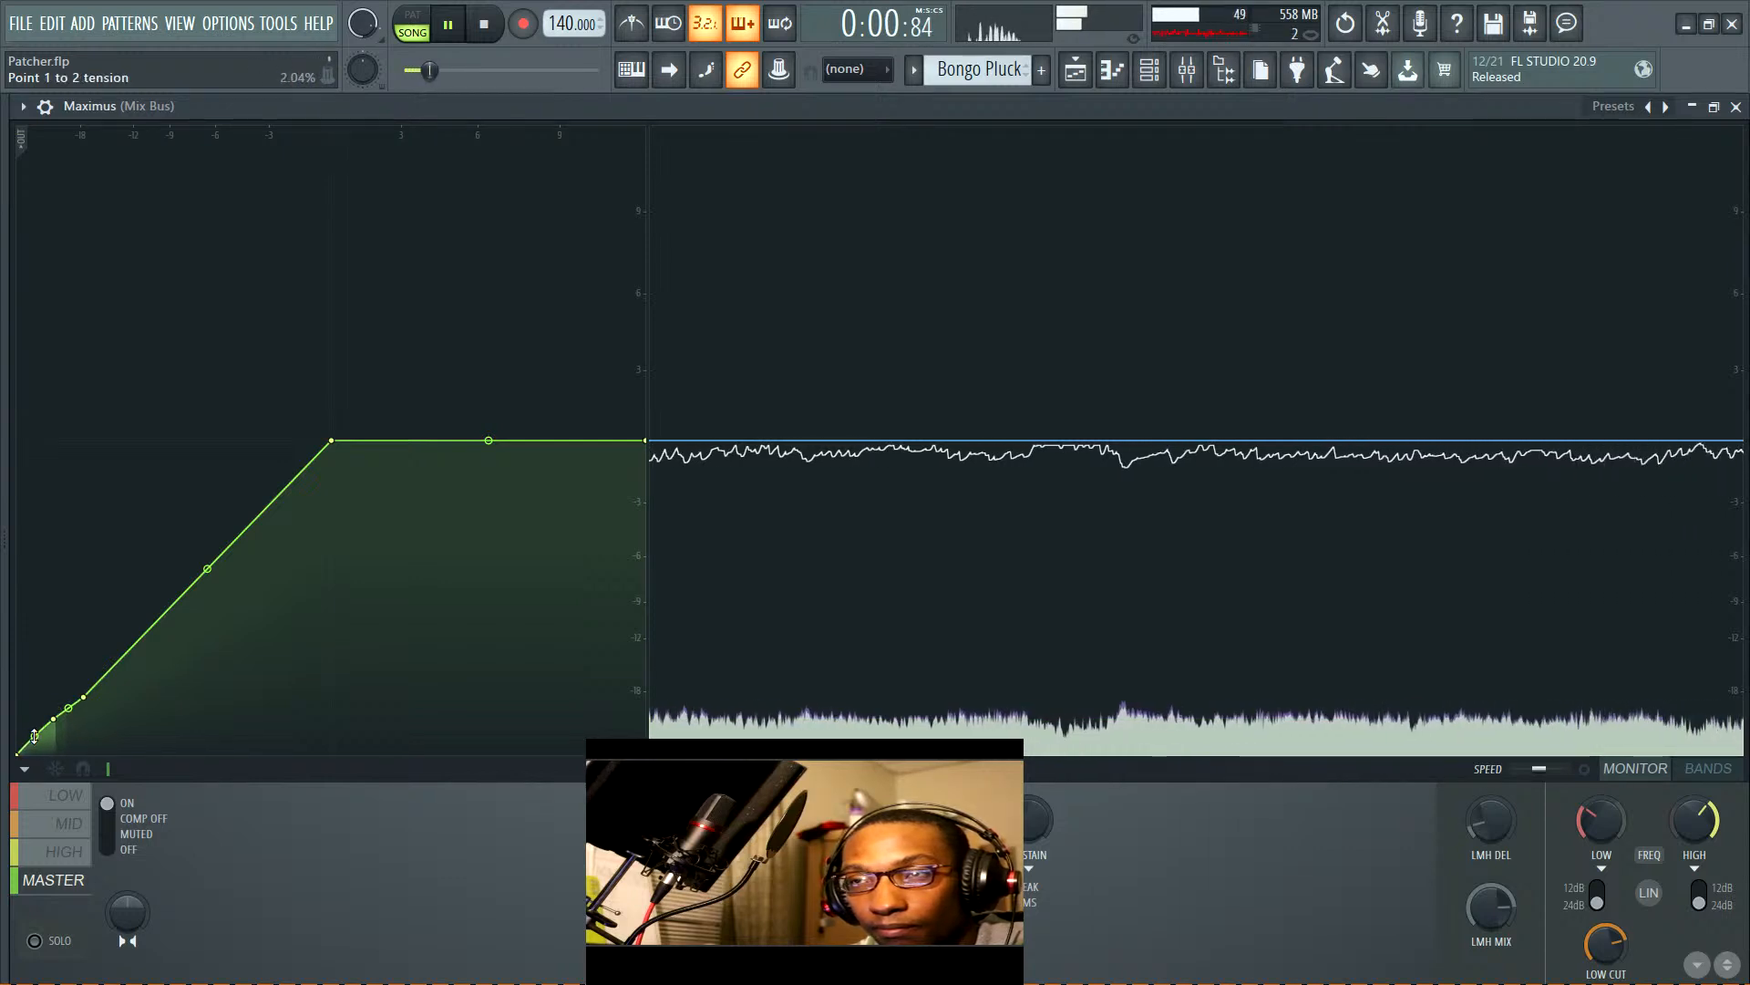
key("space")
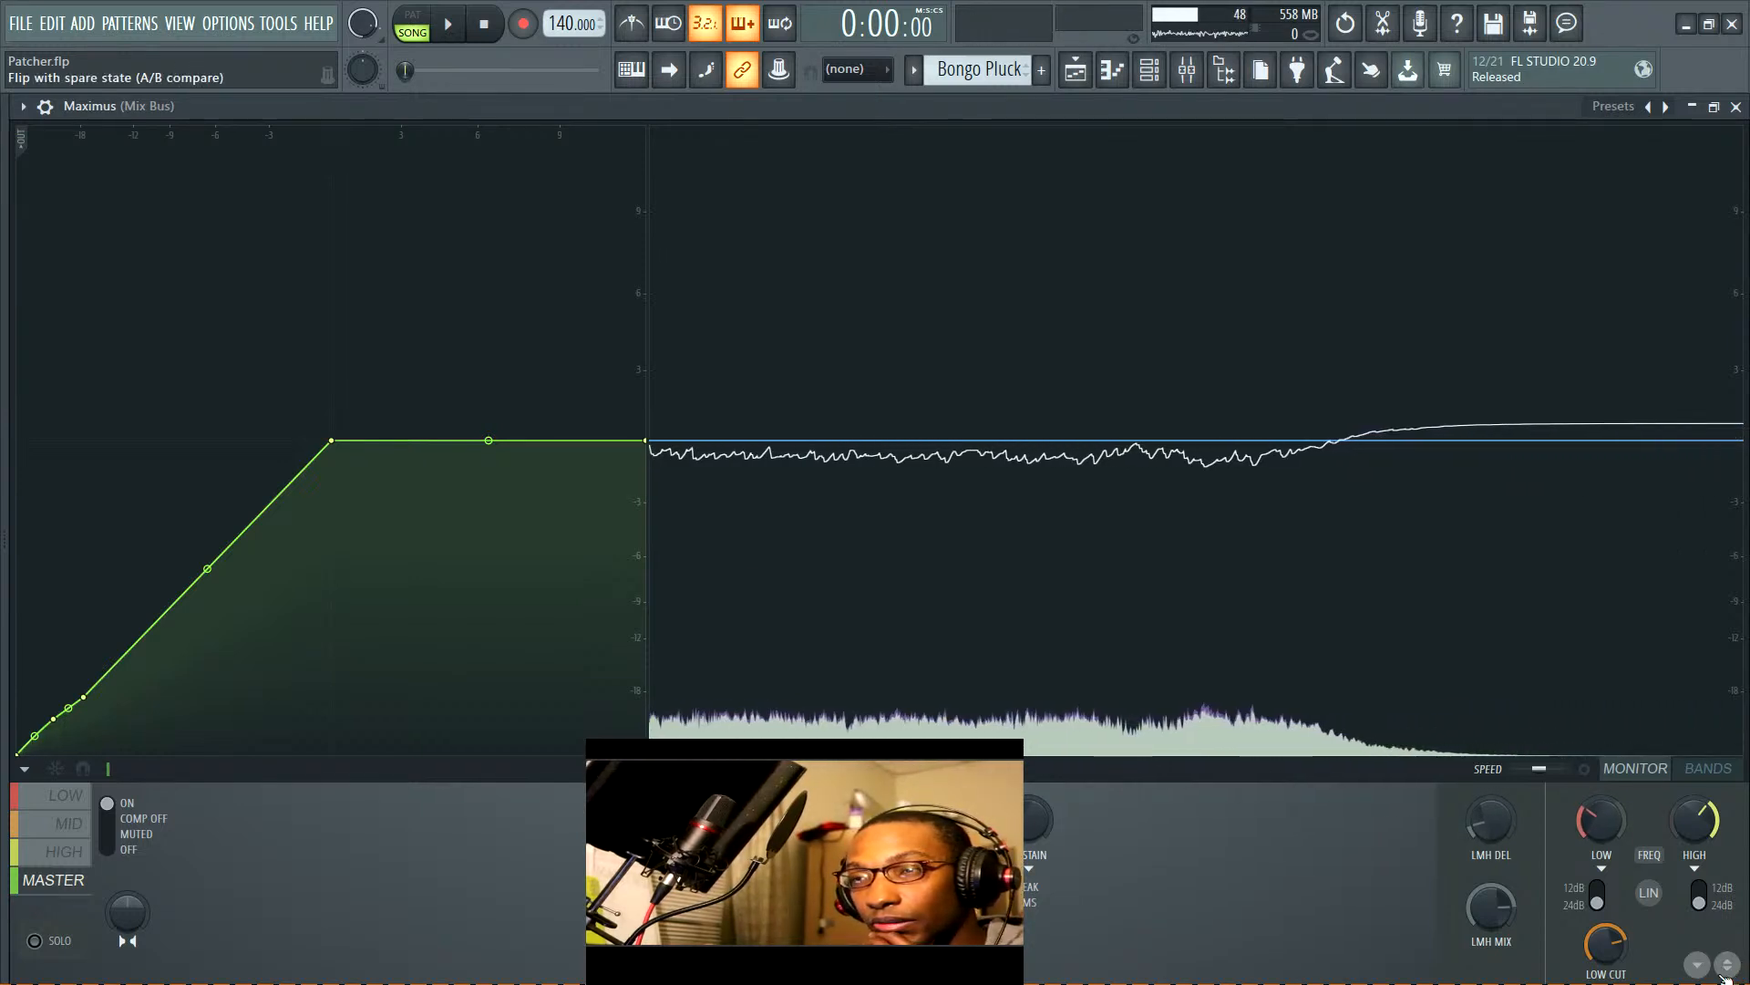
Flip Maximus between its current and spare states for A/B comparison, and show its wrapper settings and the mid band
left_click(1729, 966)
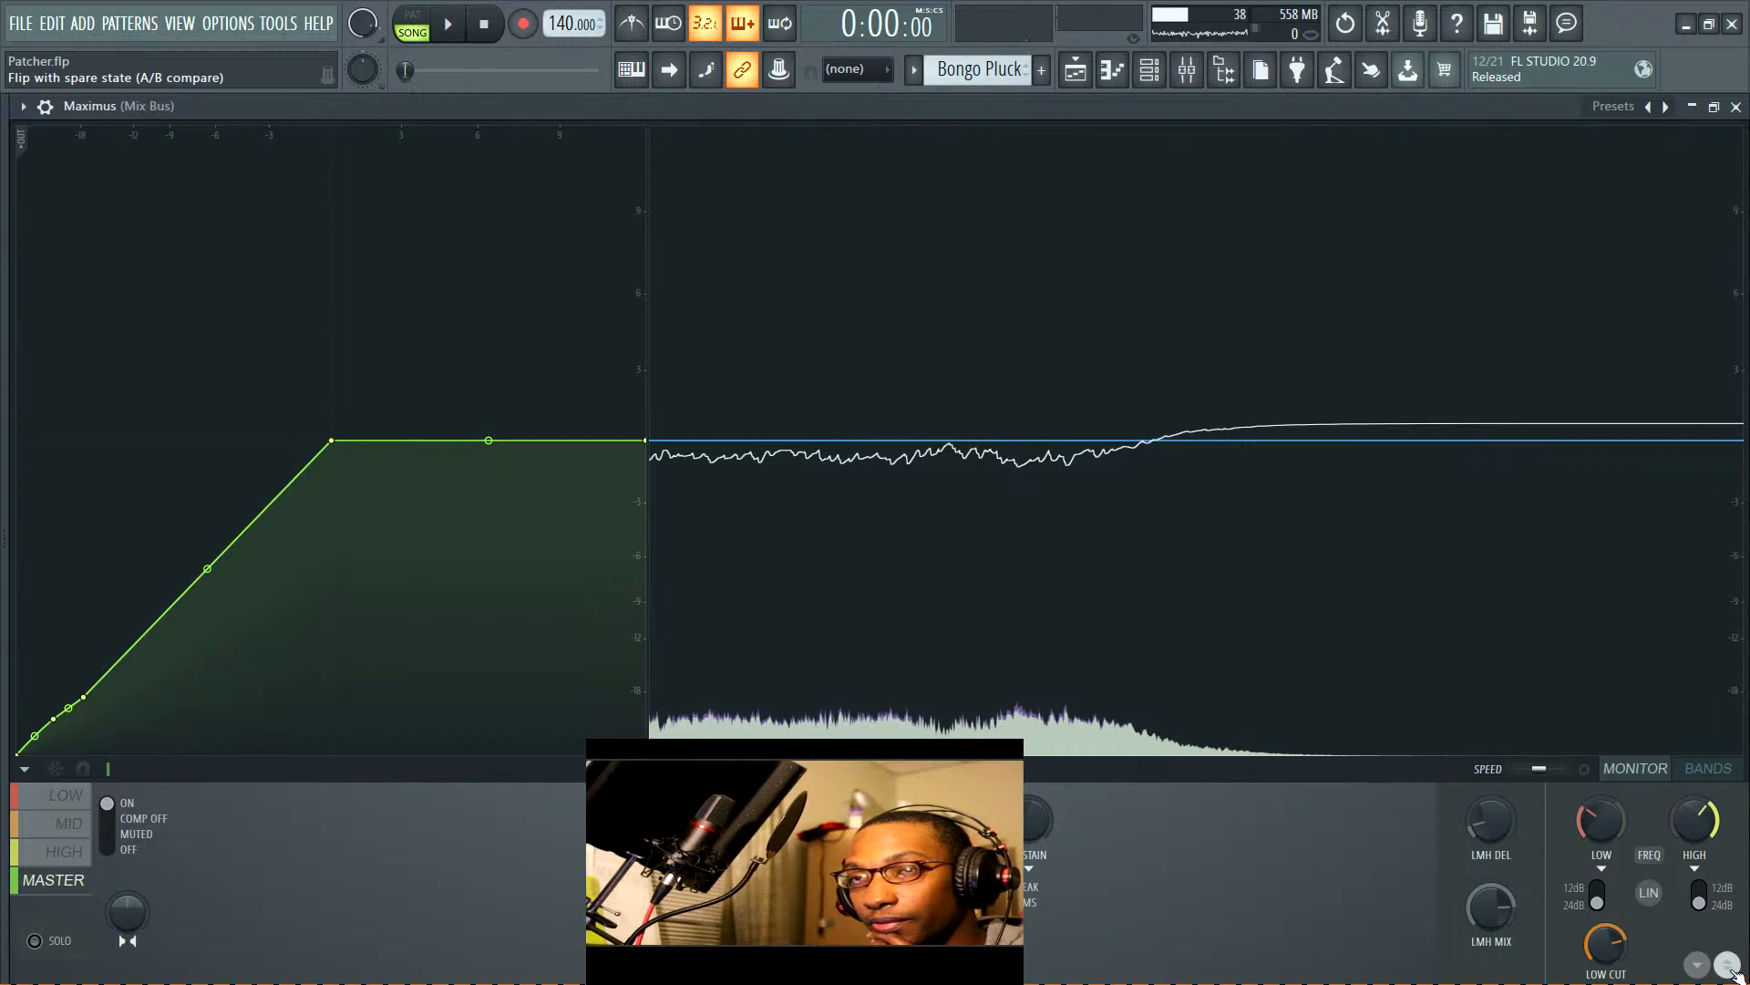
left_click(1729, 967)
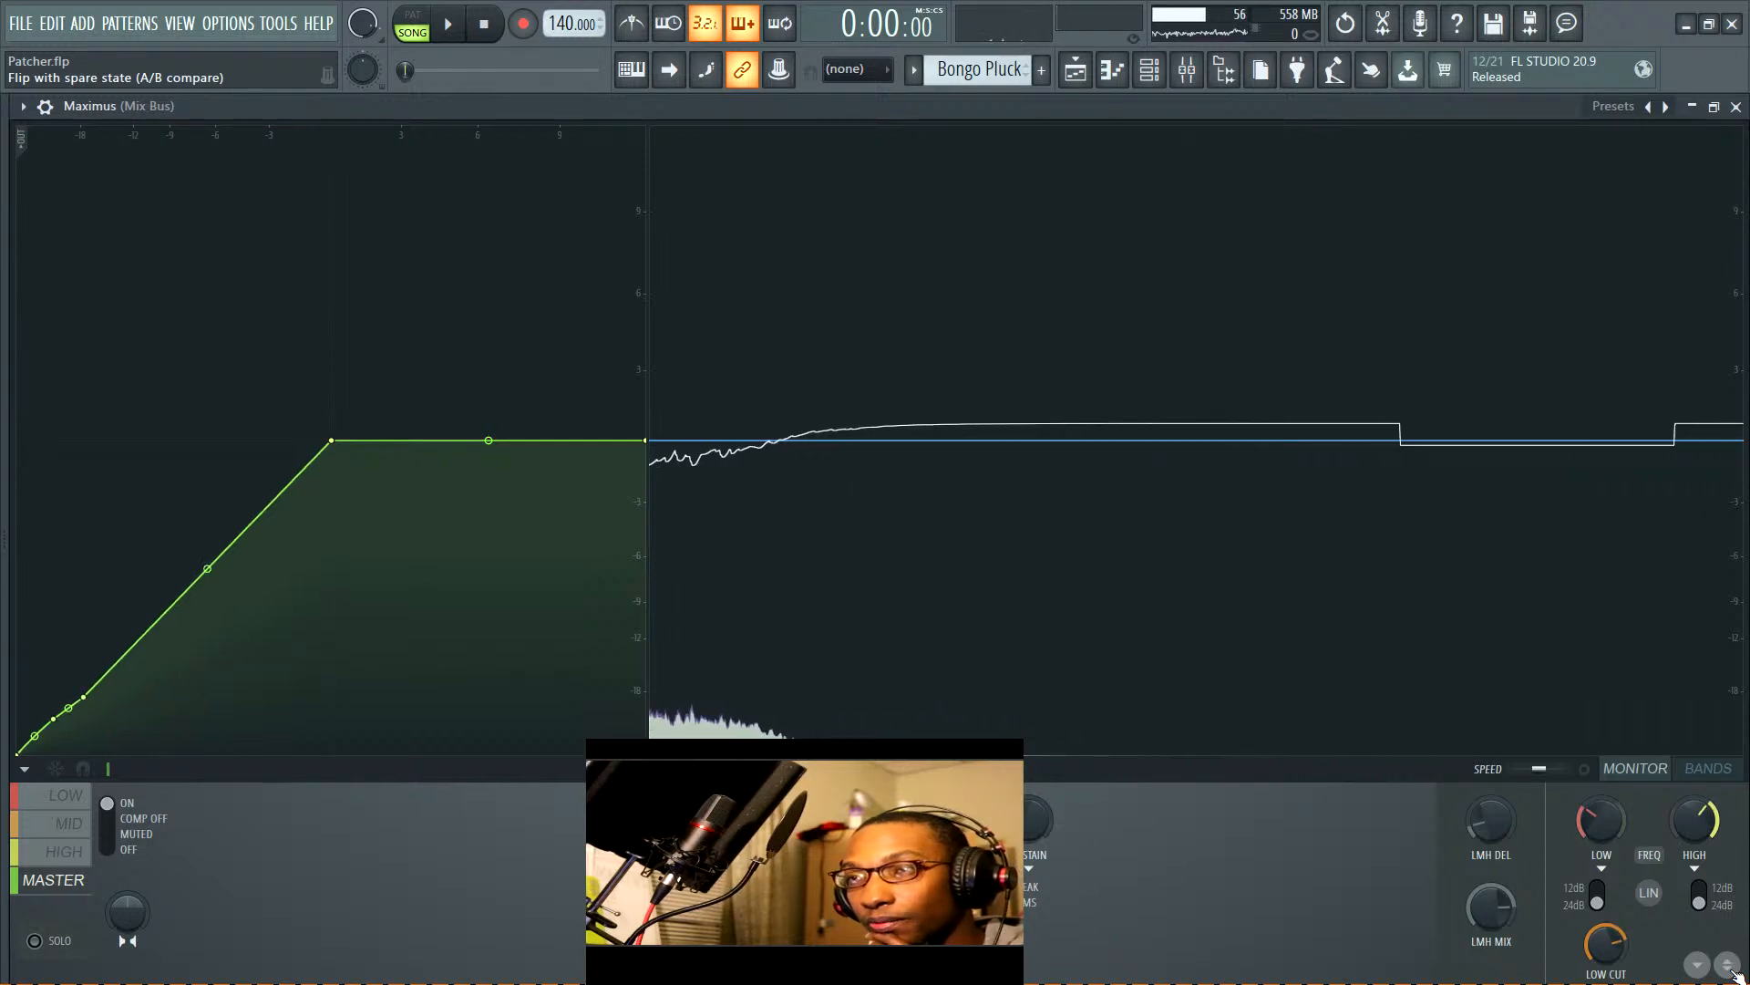
left_click(45, 106)
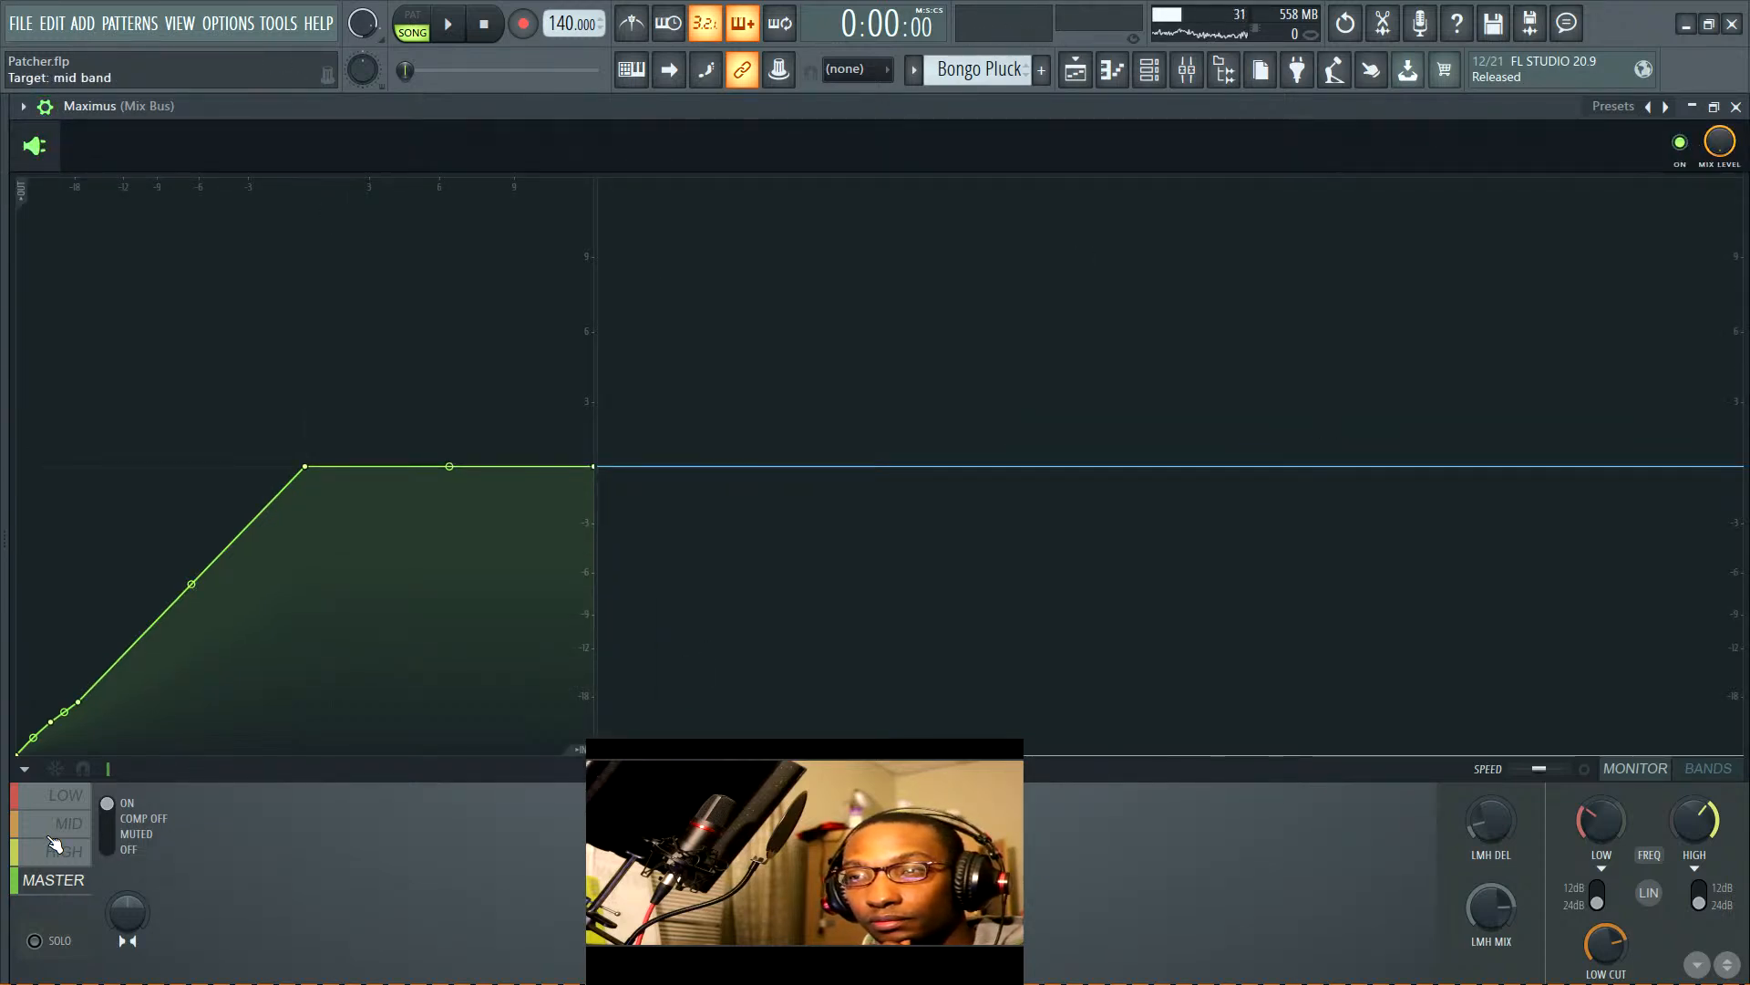
left_click(52, 835)
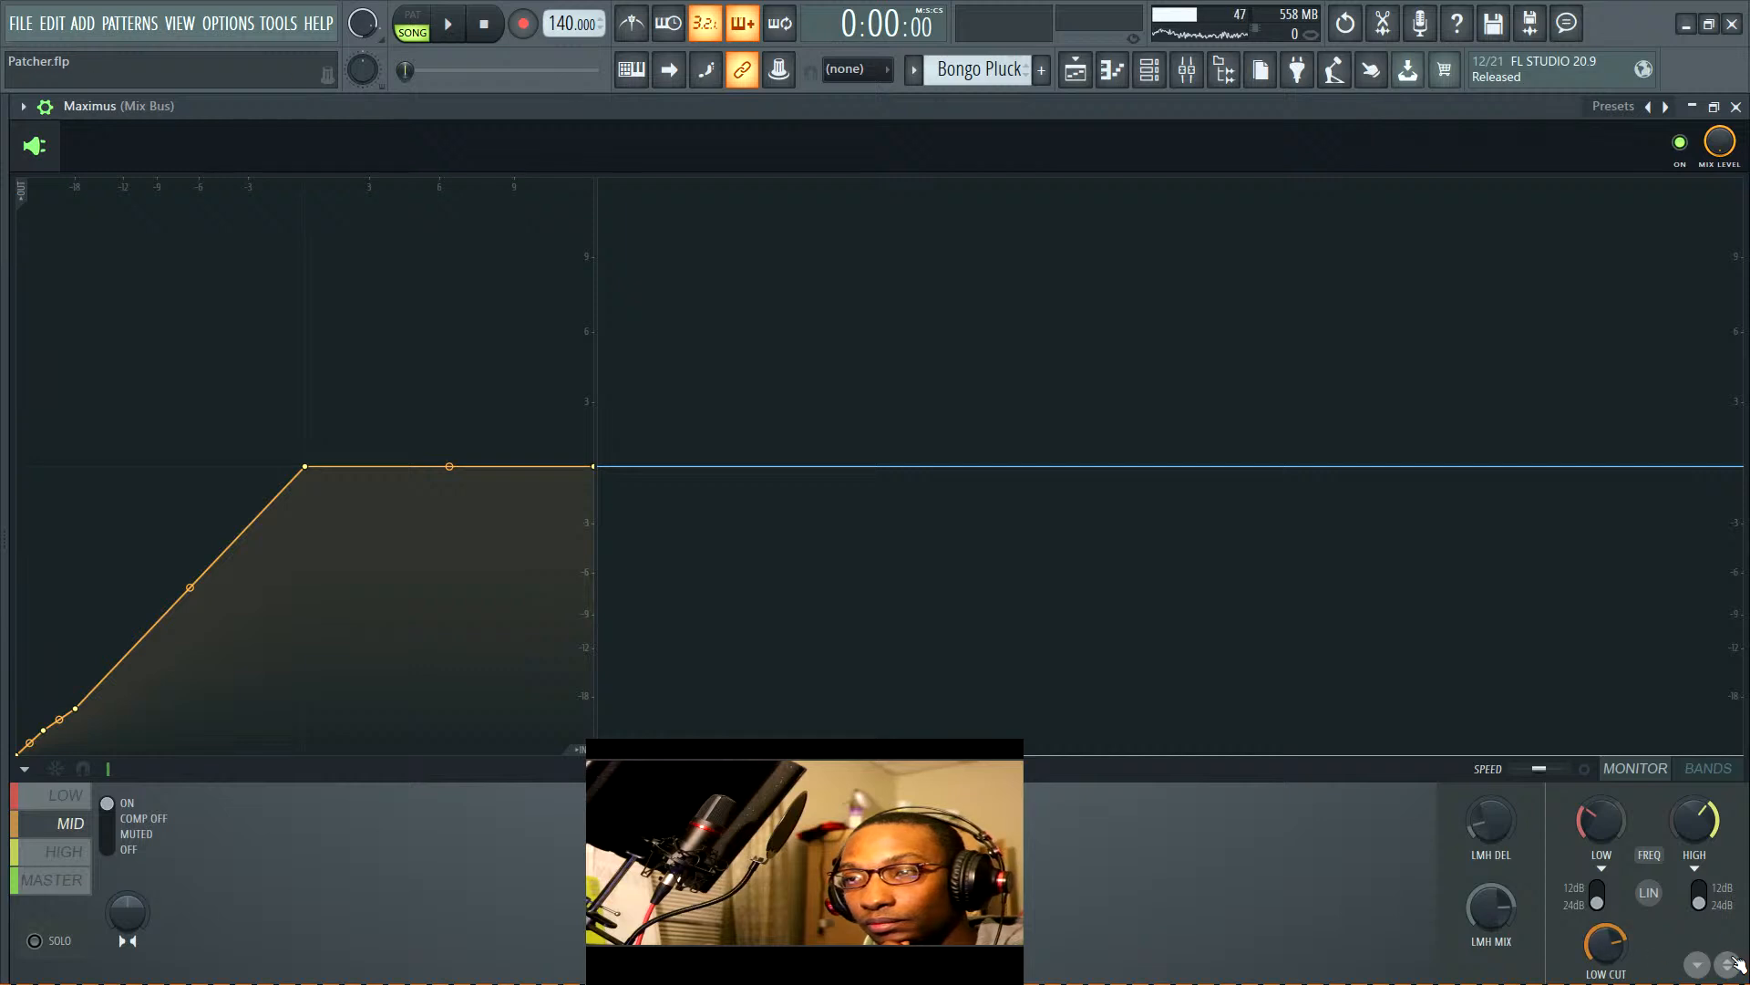
left_click(1739, 965)
left_click(1737, 965)
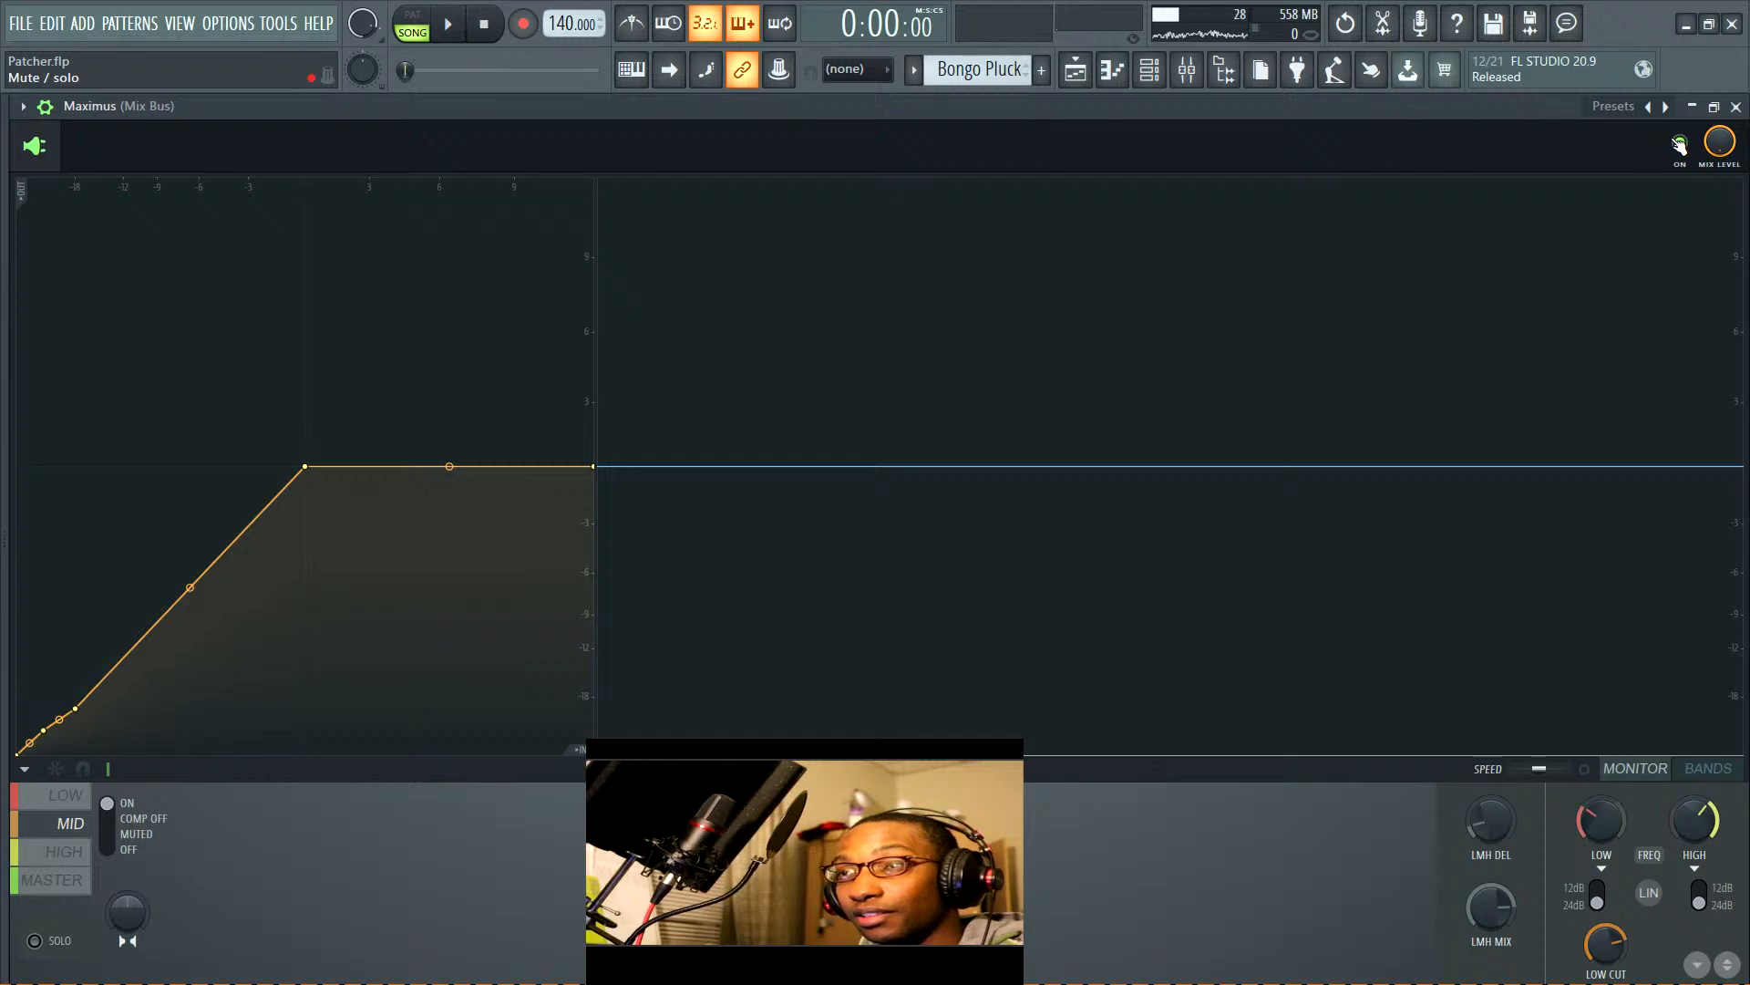
Play the song with Maximus disabled and enabled on the Mix Bus to compare the sound
left_click(1681, 143)
key("space")
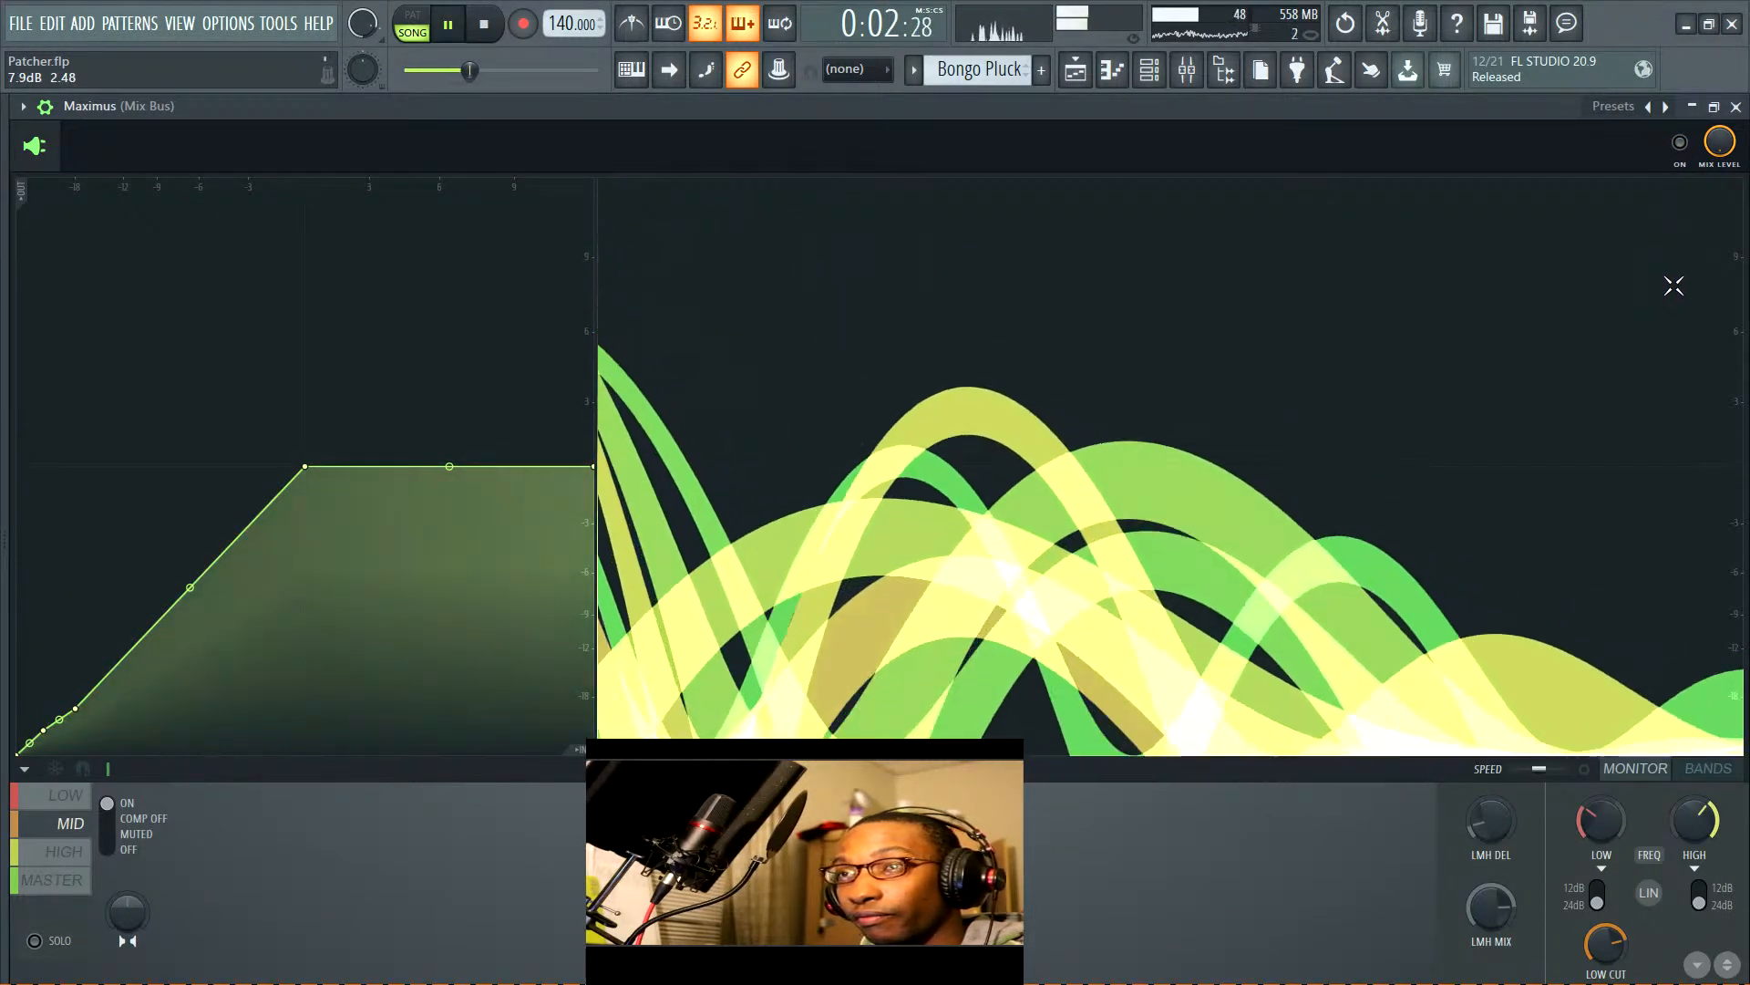
key("space")
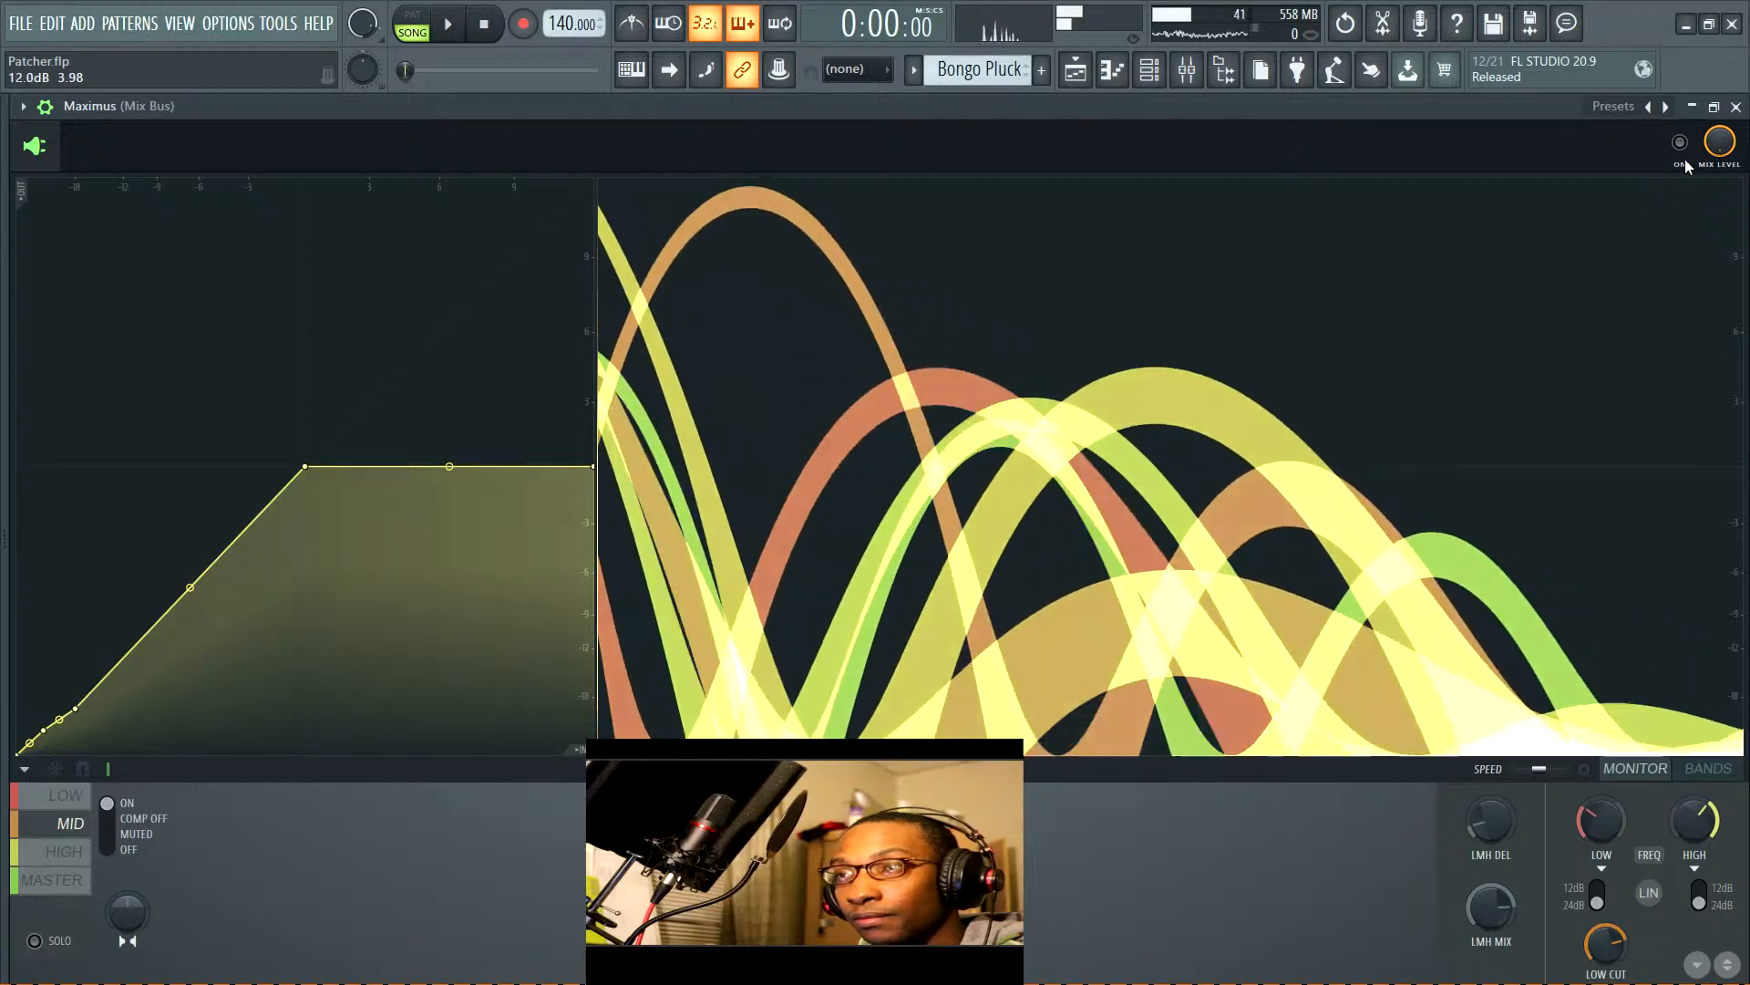
left_click(1680, 143)
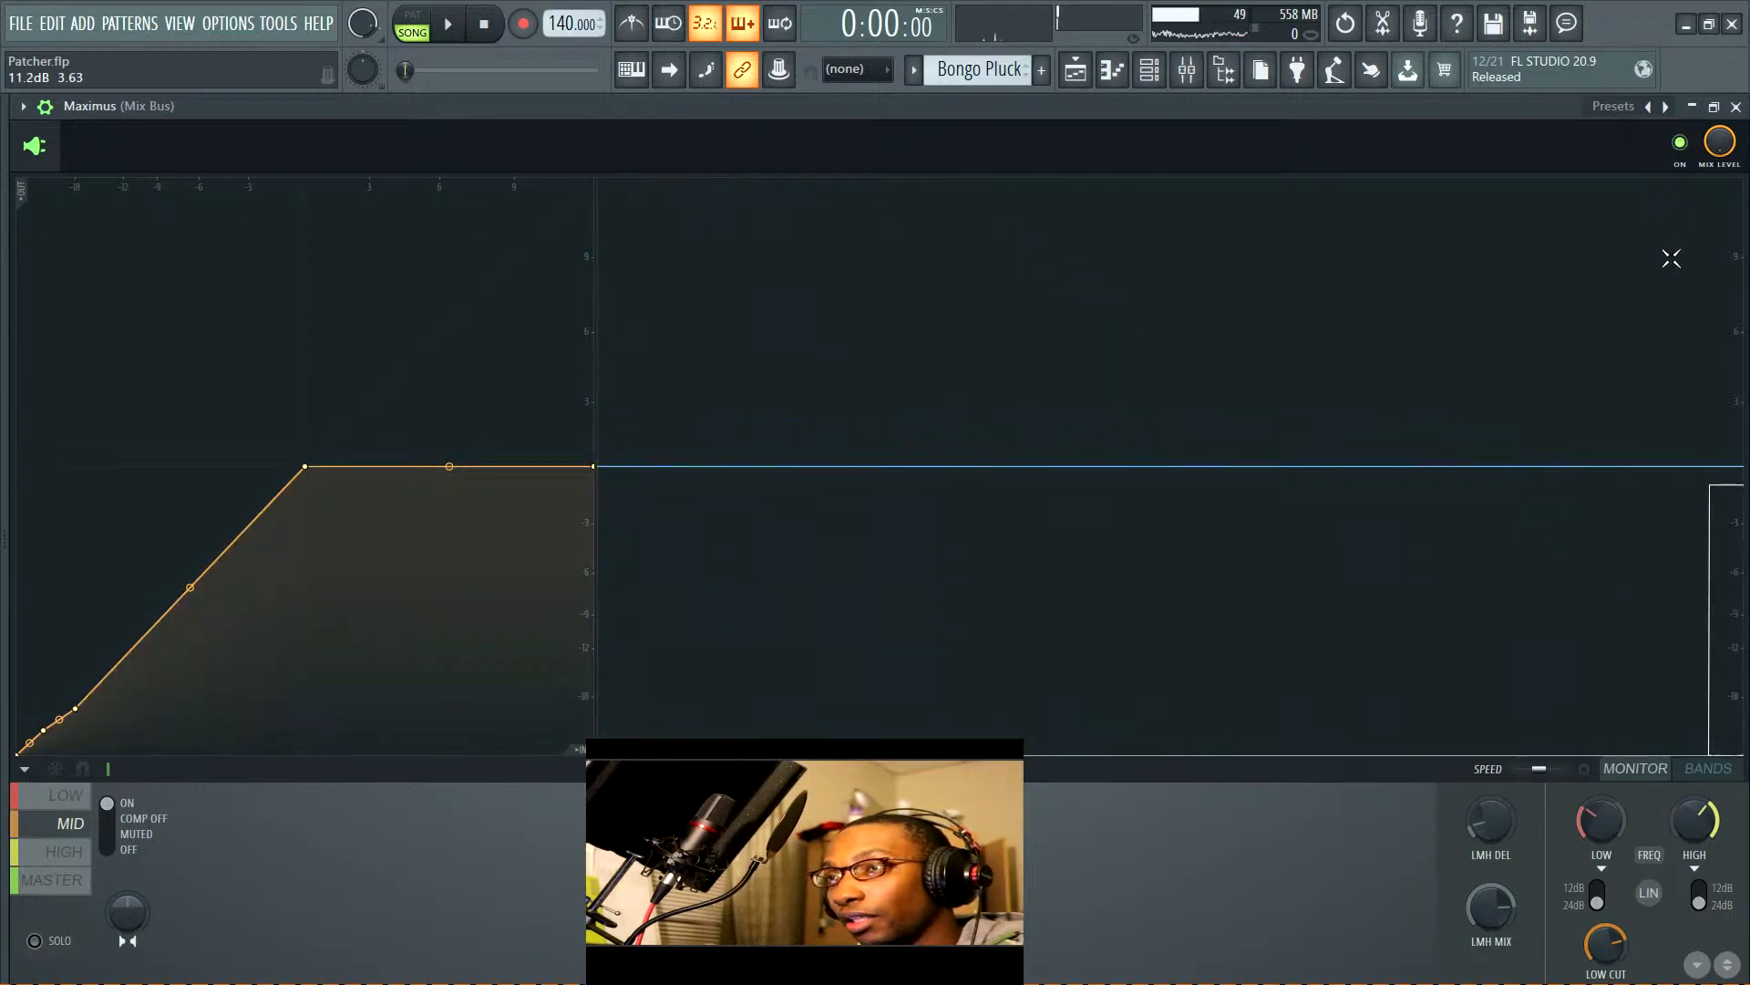
key("space")
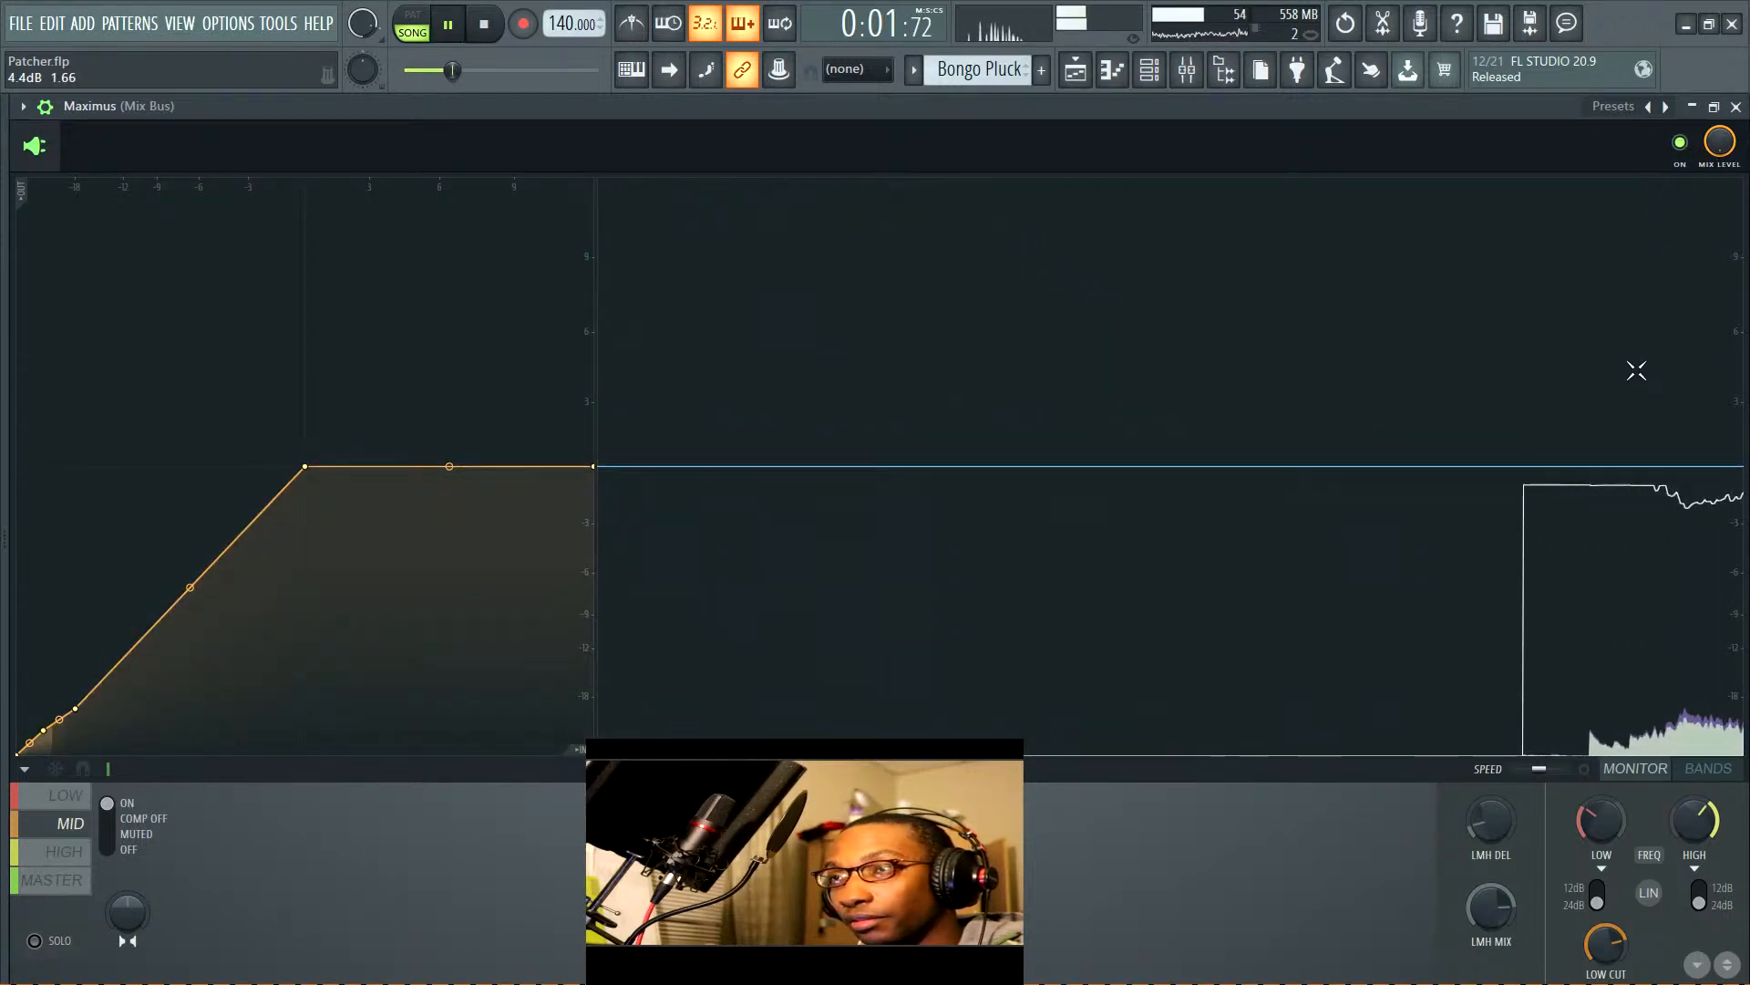
left_click(1680, 144)
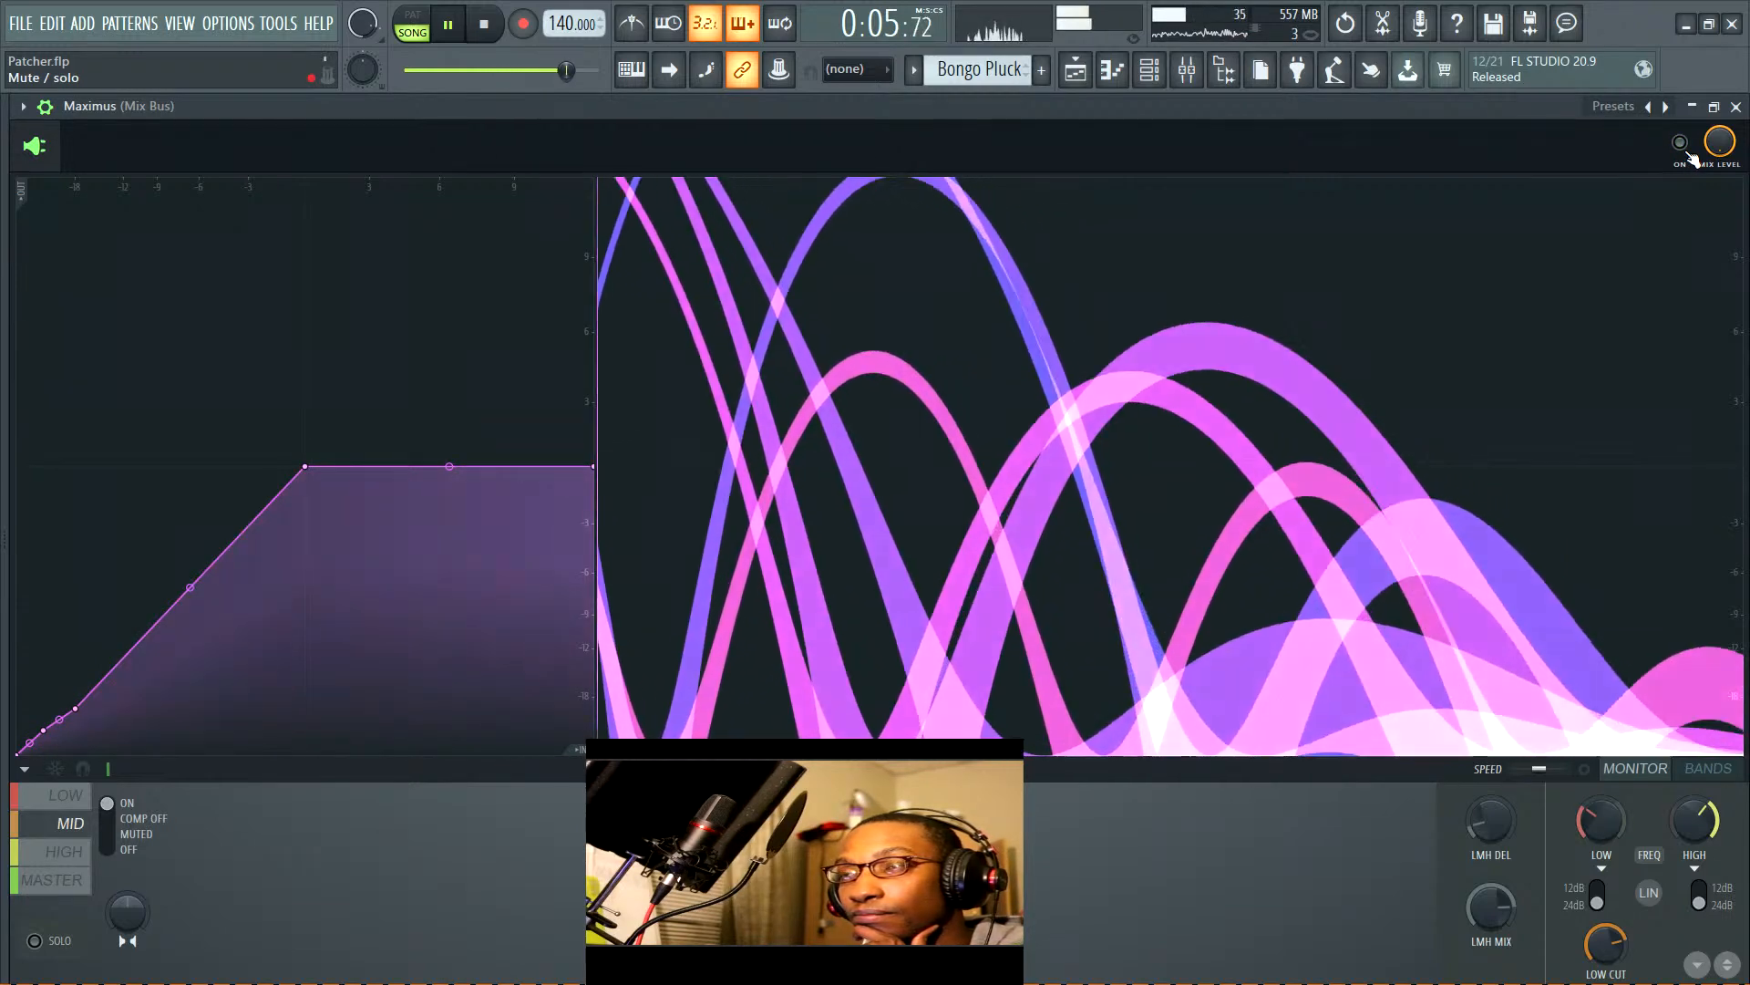
left_click(1680, 143)
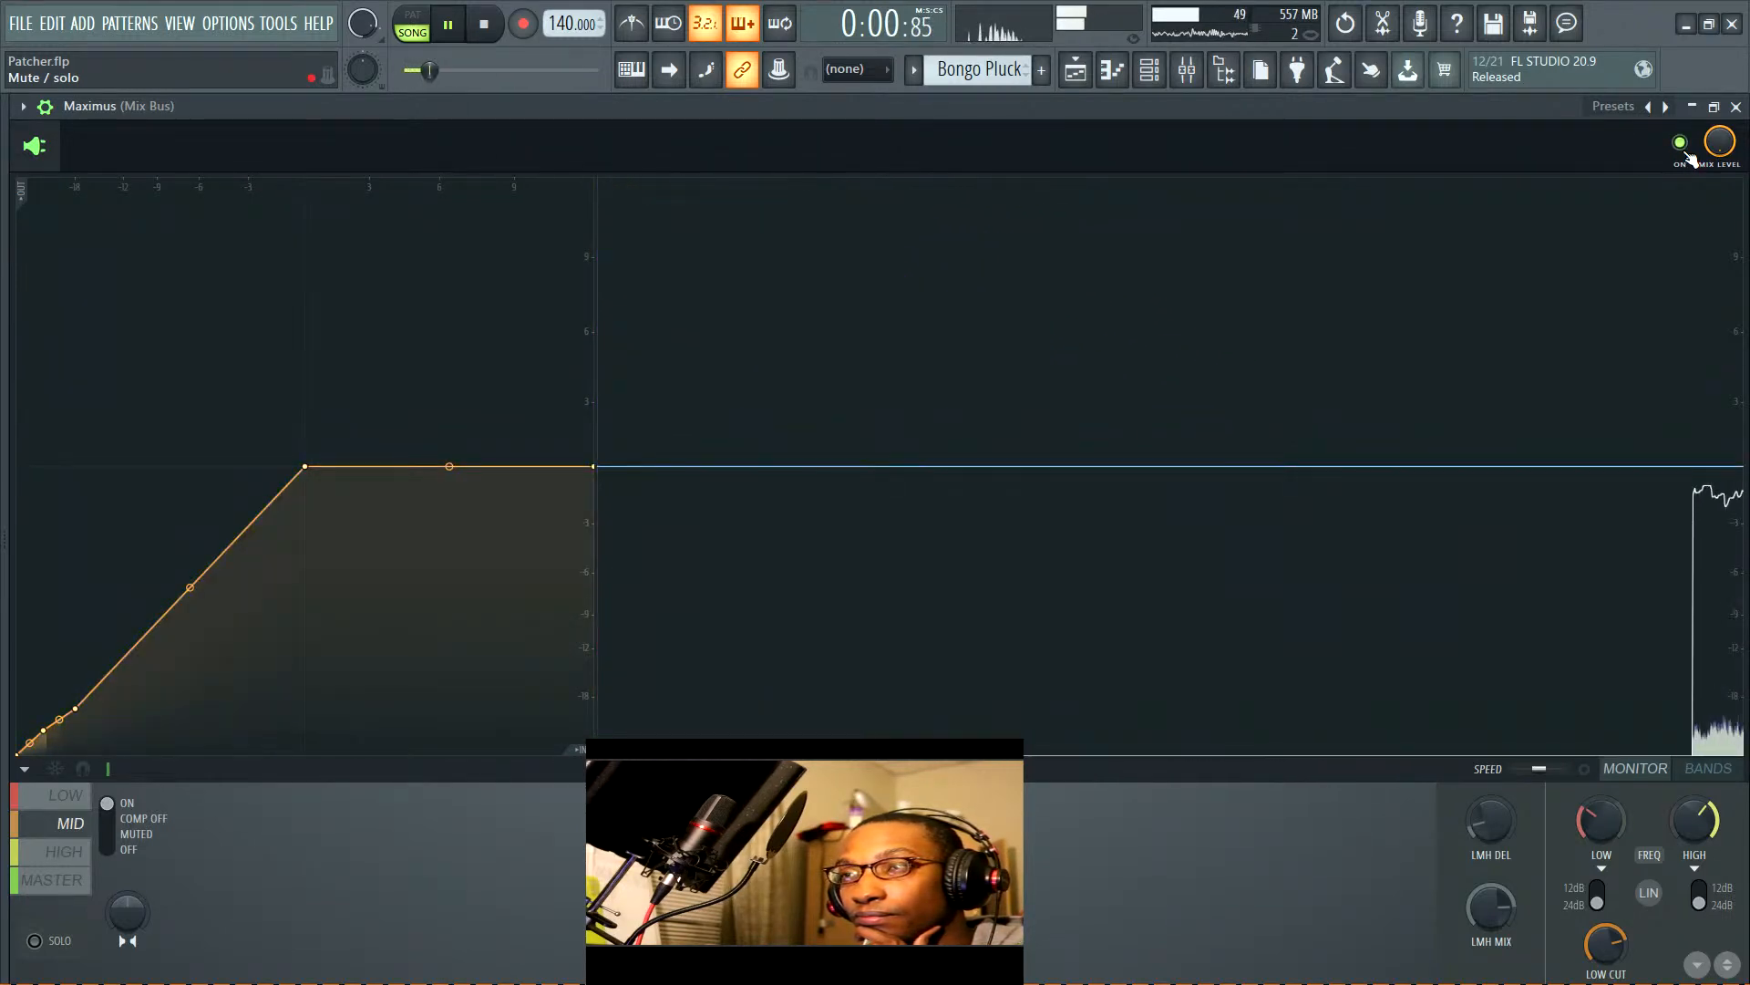
Show the master band in Maximus and toggle the effect off and on repeatedly over song playback, leaving it enabled
left_click(45, 880)
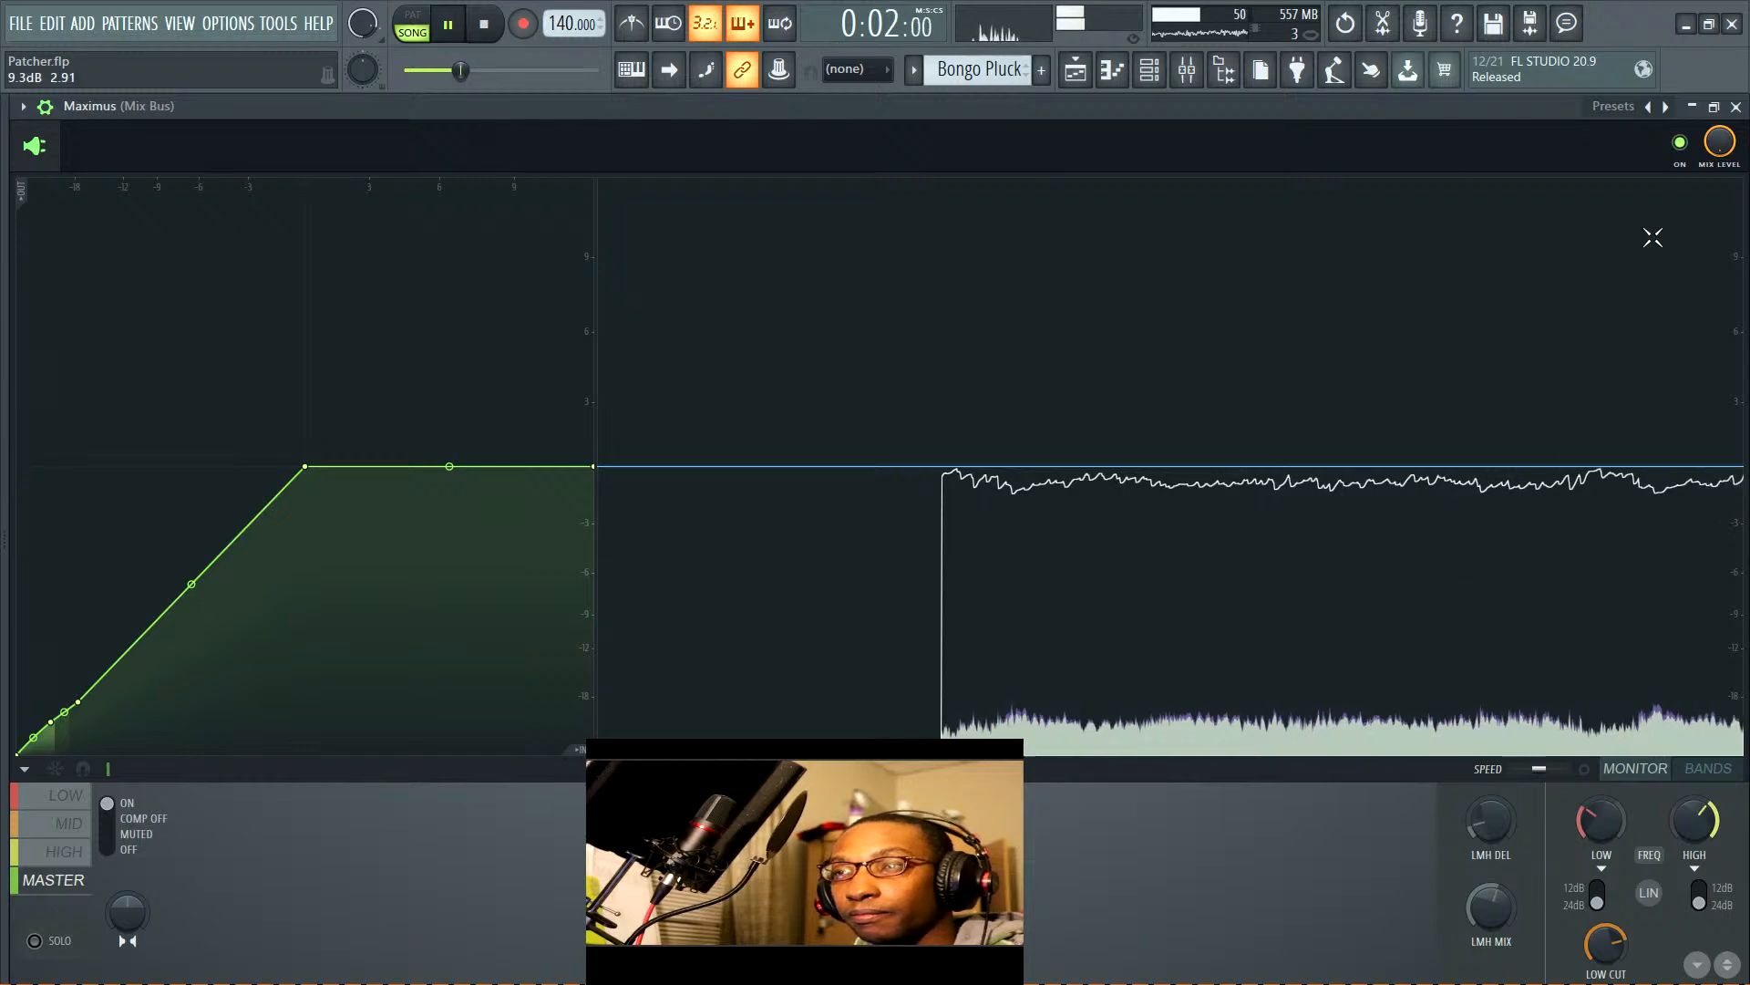
left_click(1680, 142)
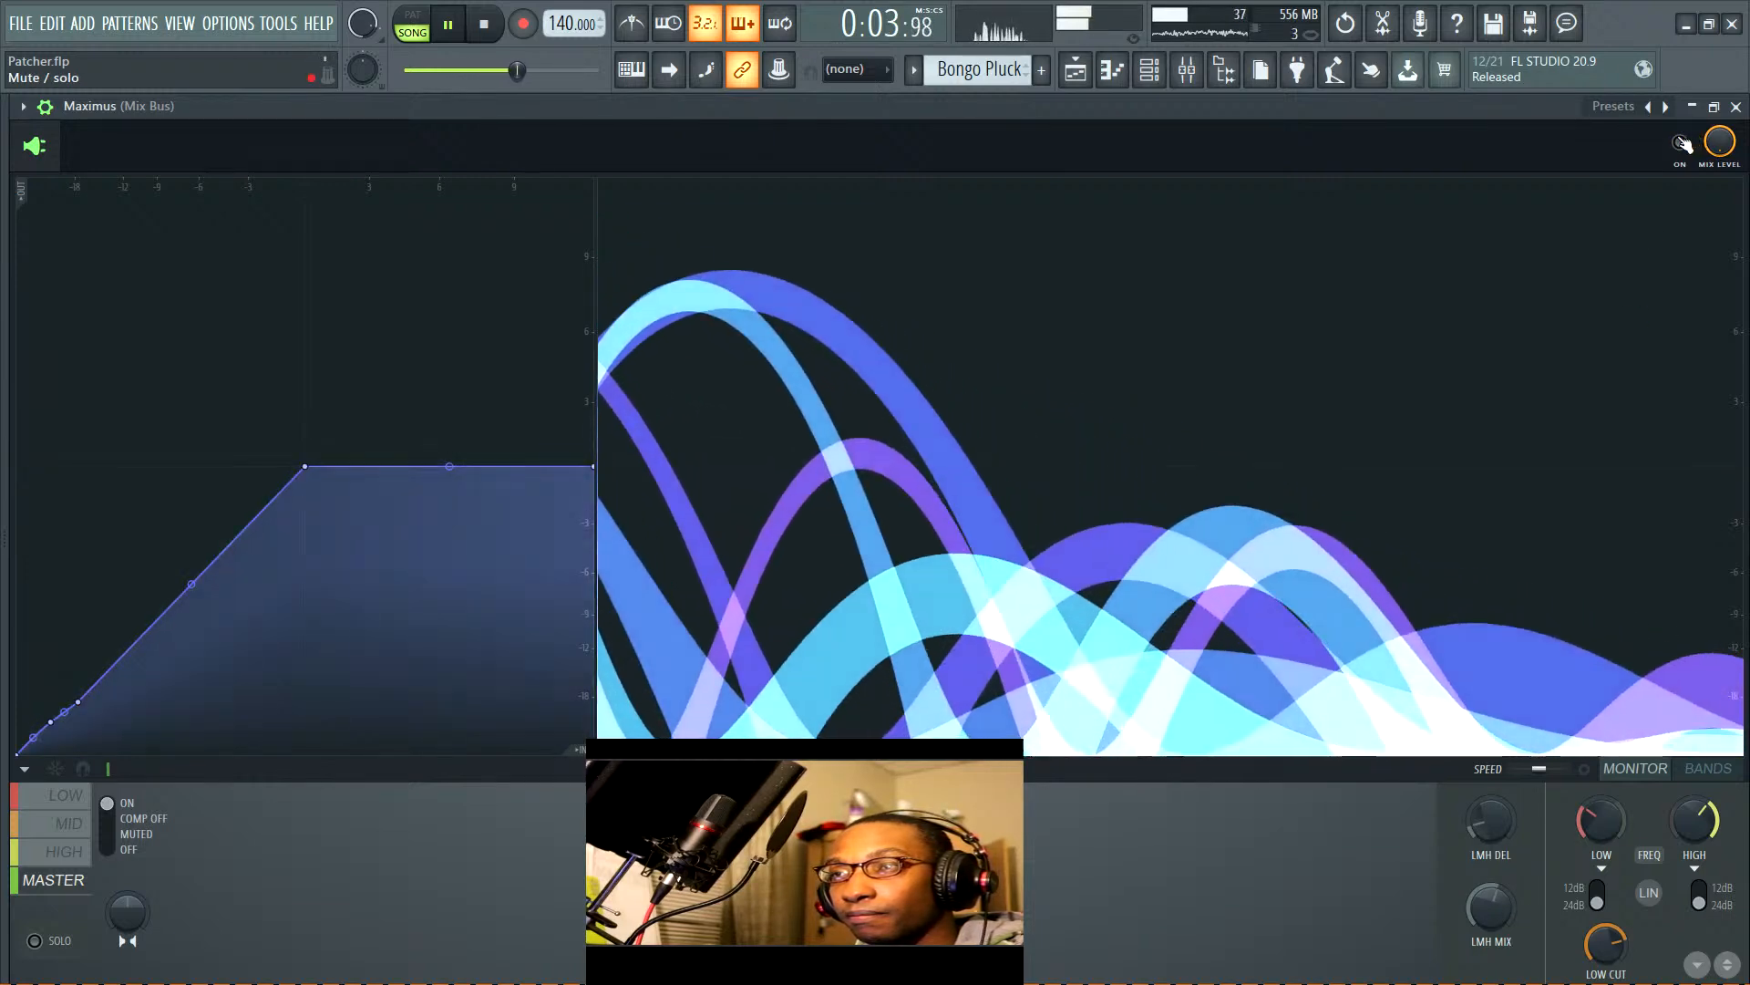
left_click(1681, 142)
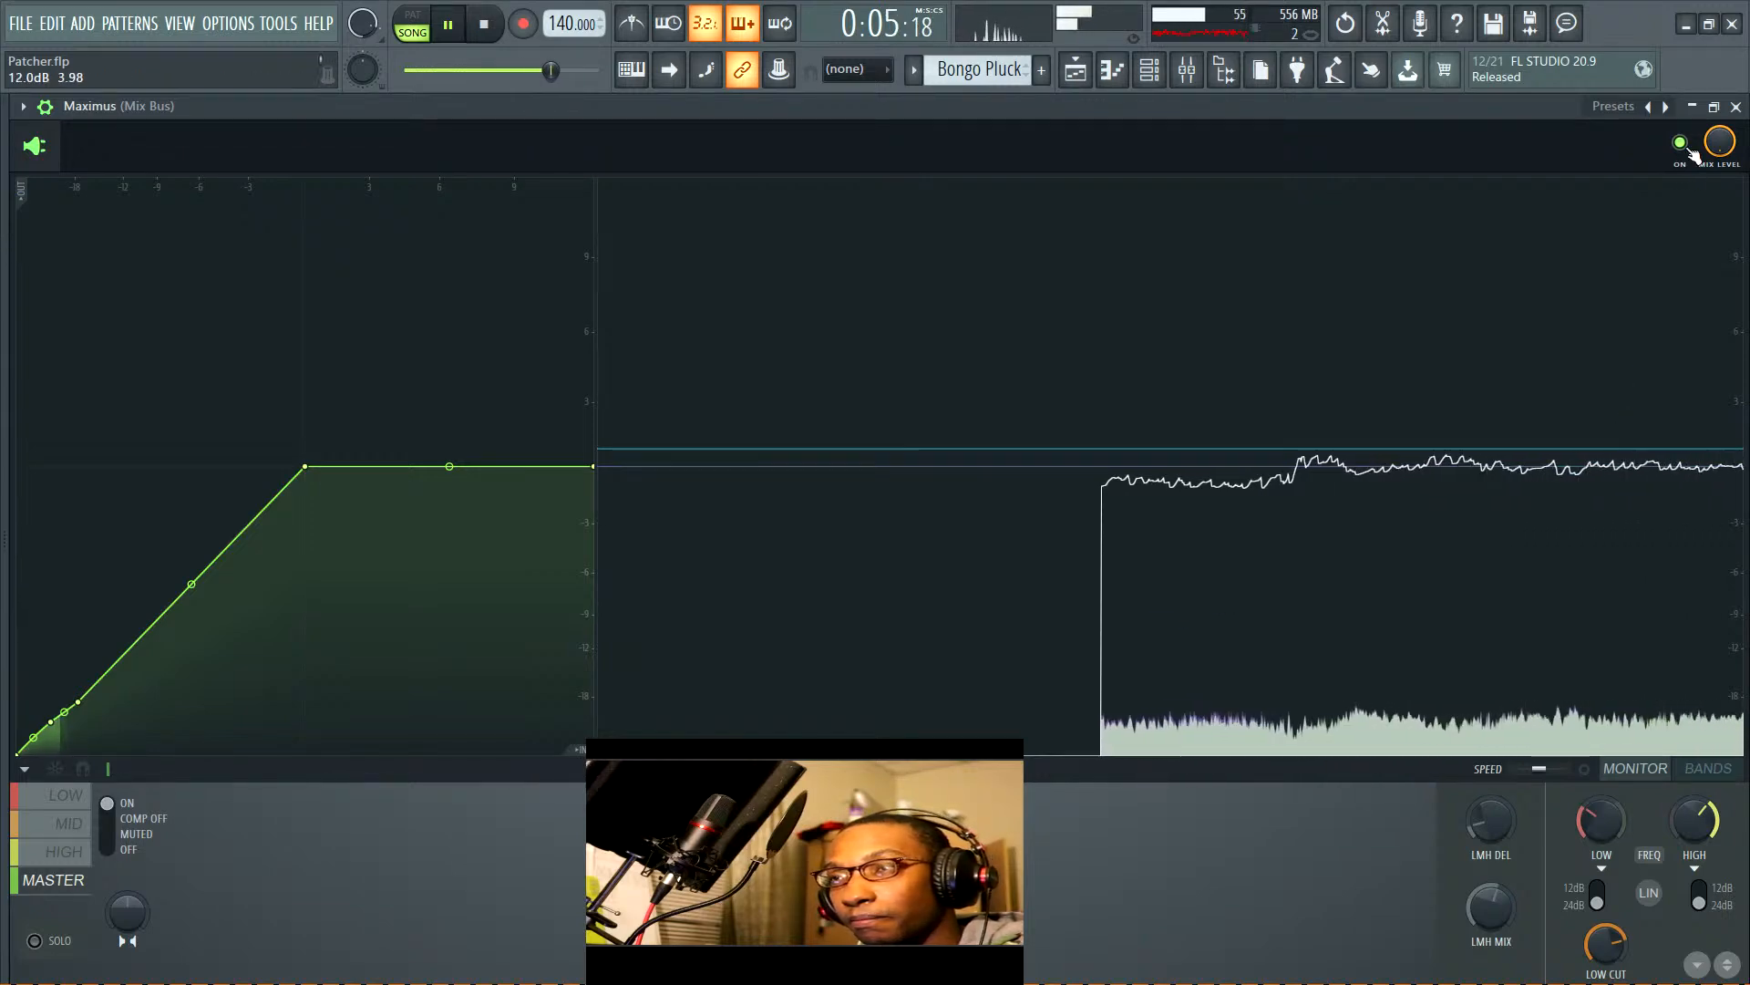
left_click(1688, 147)
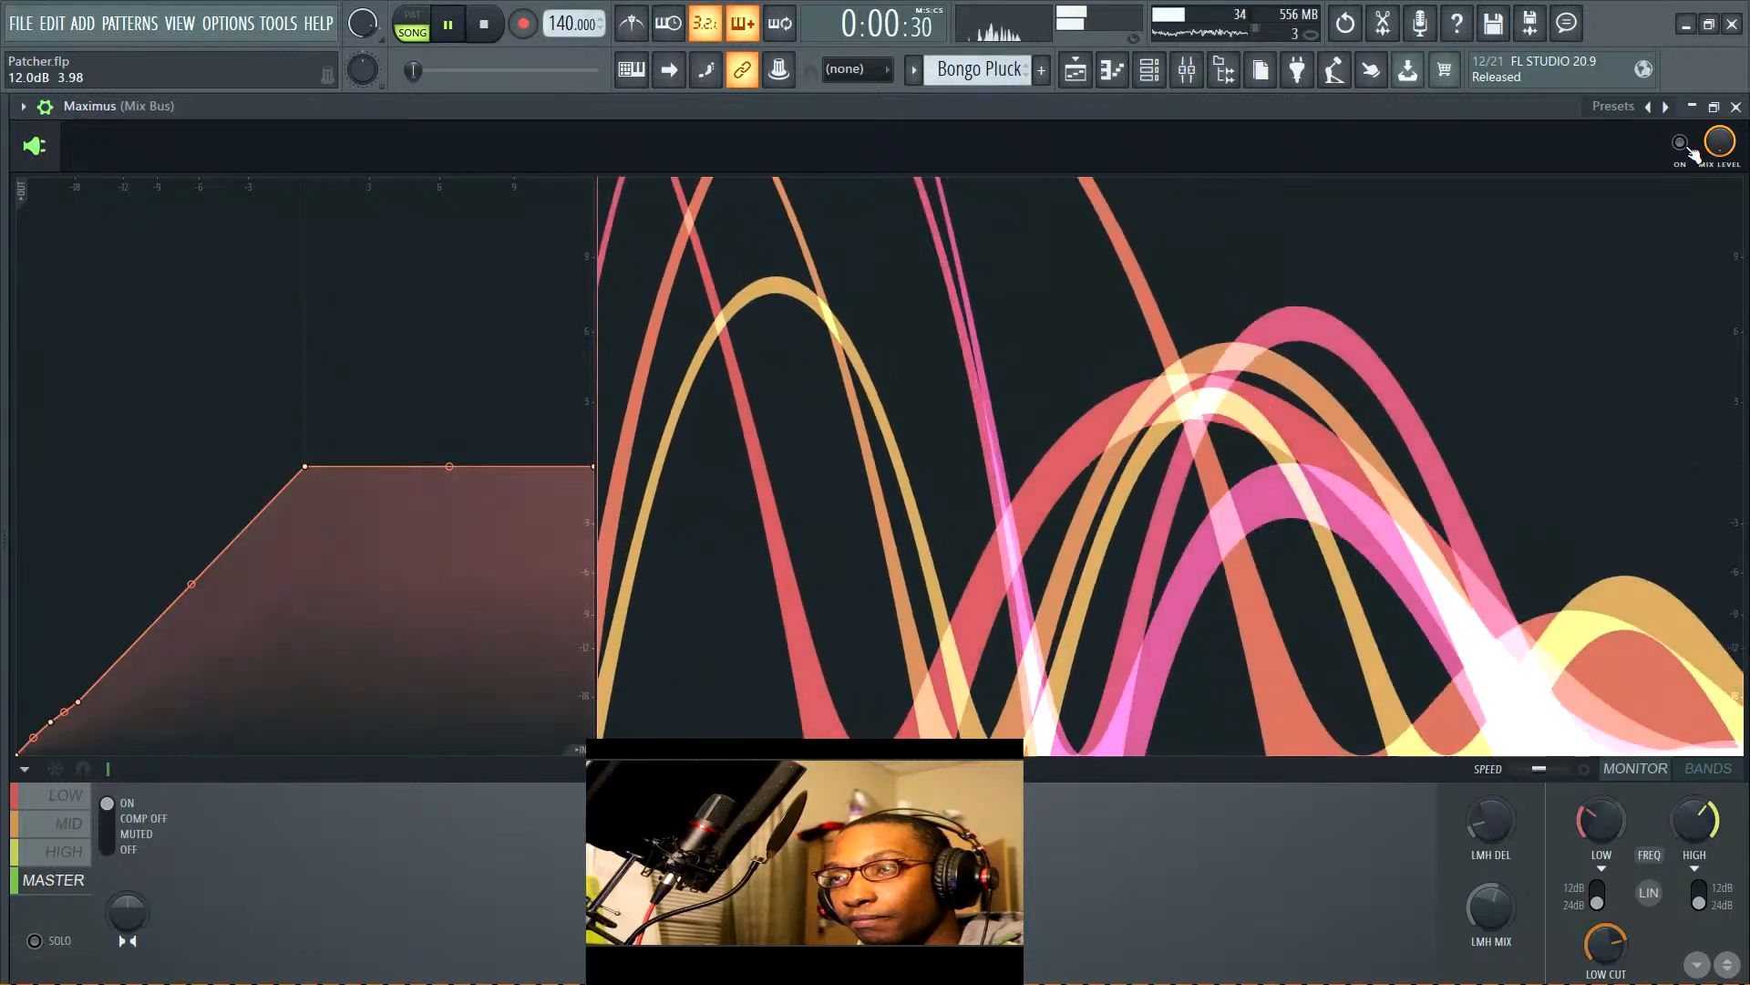
key("space")
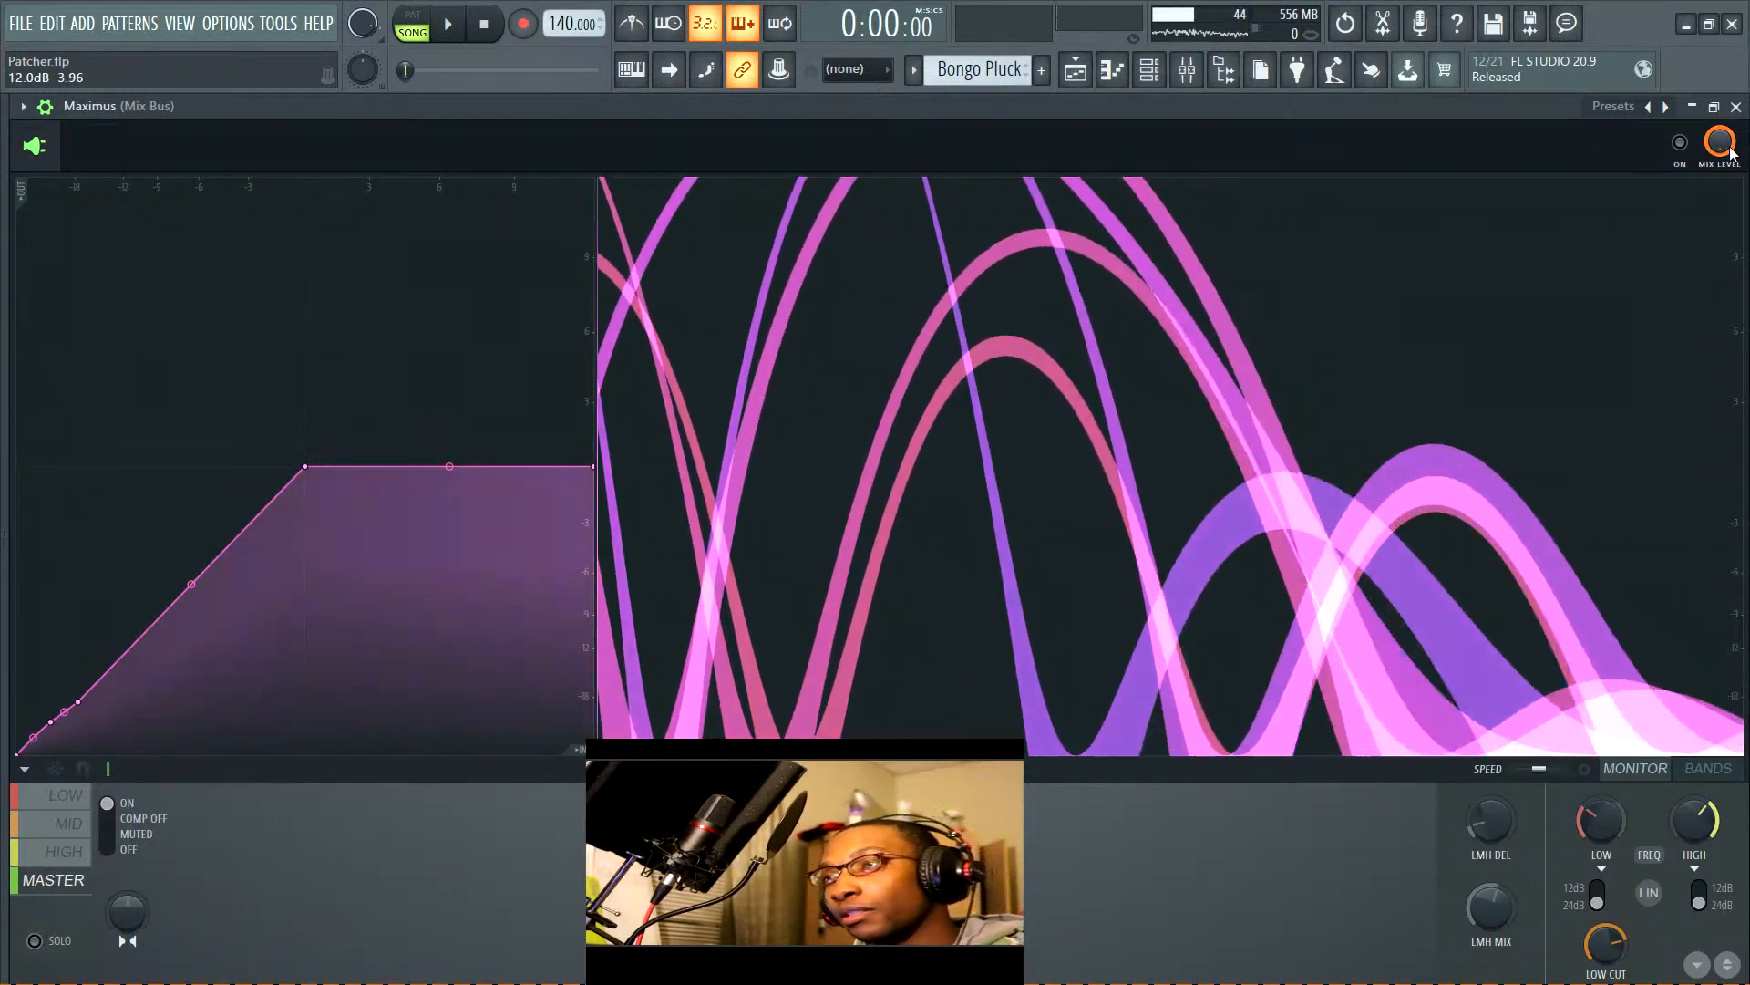
left_click(1680, 143)
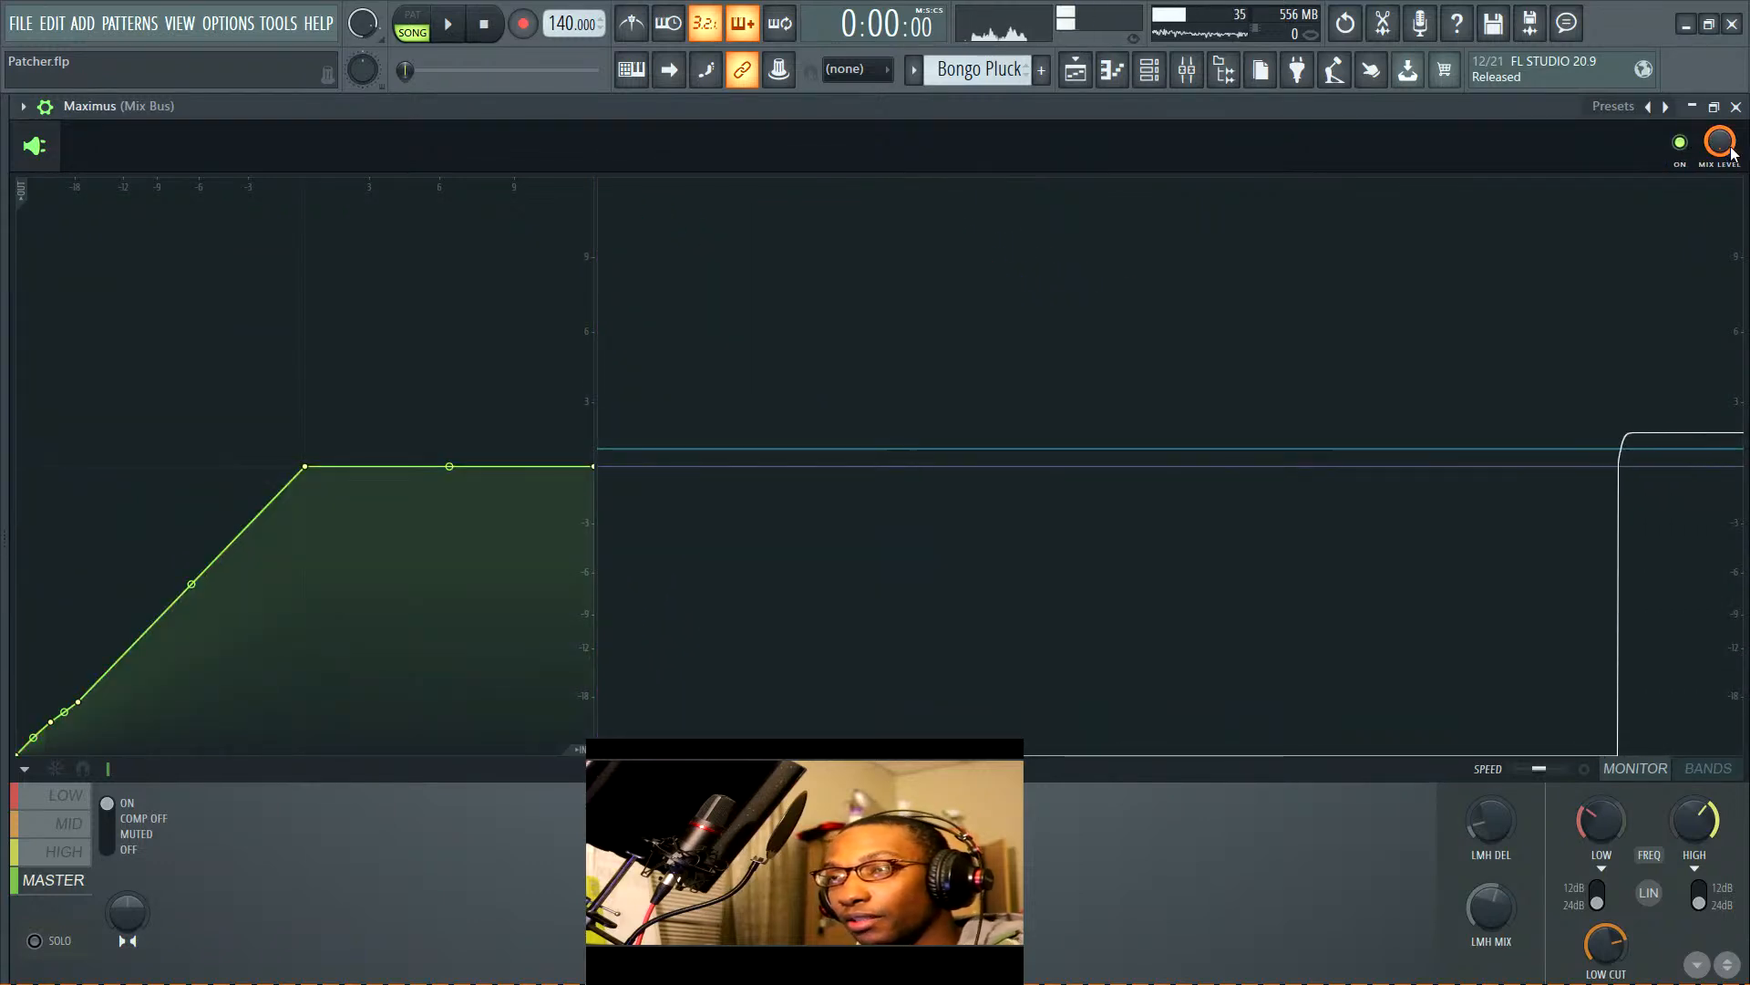
key("space")
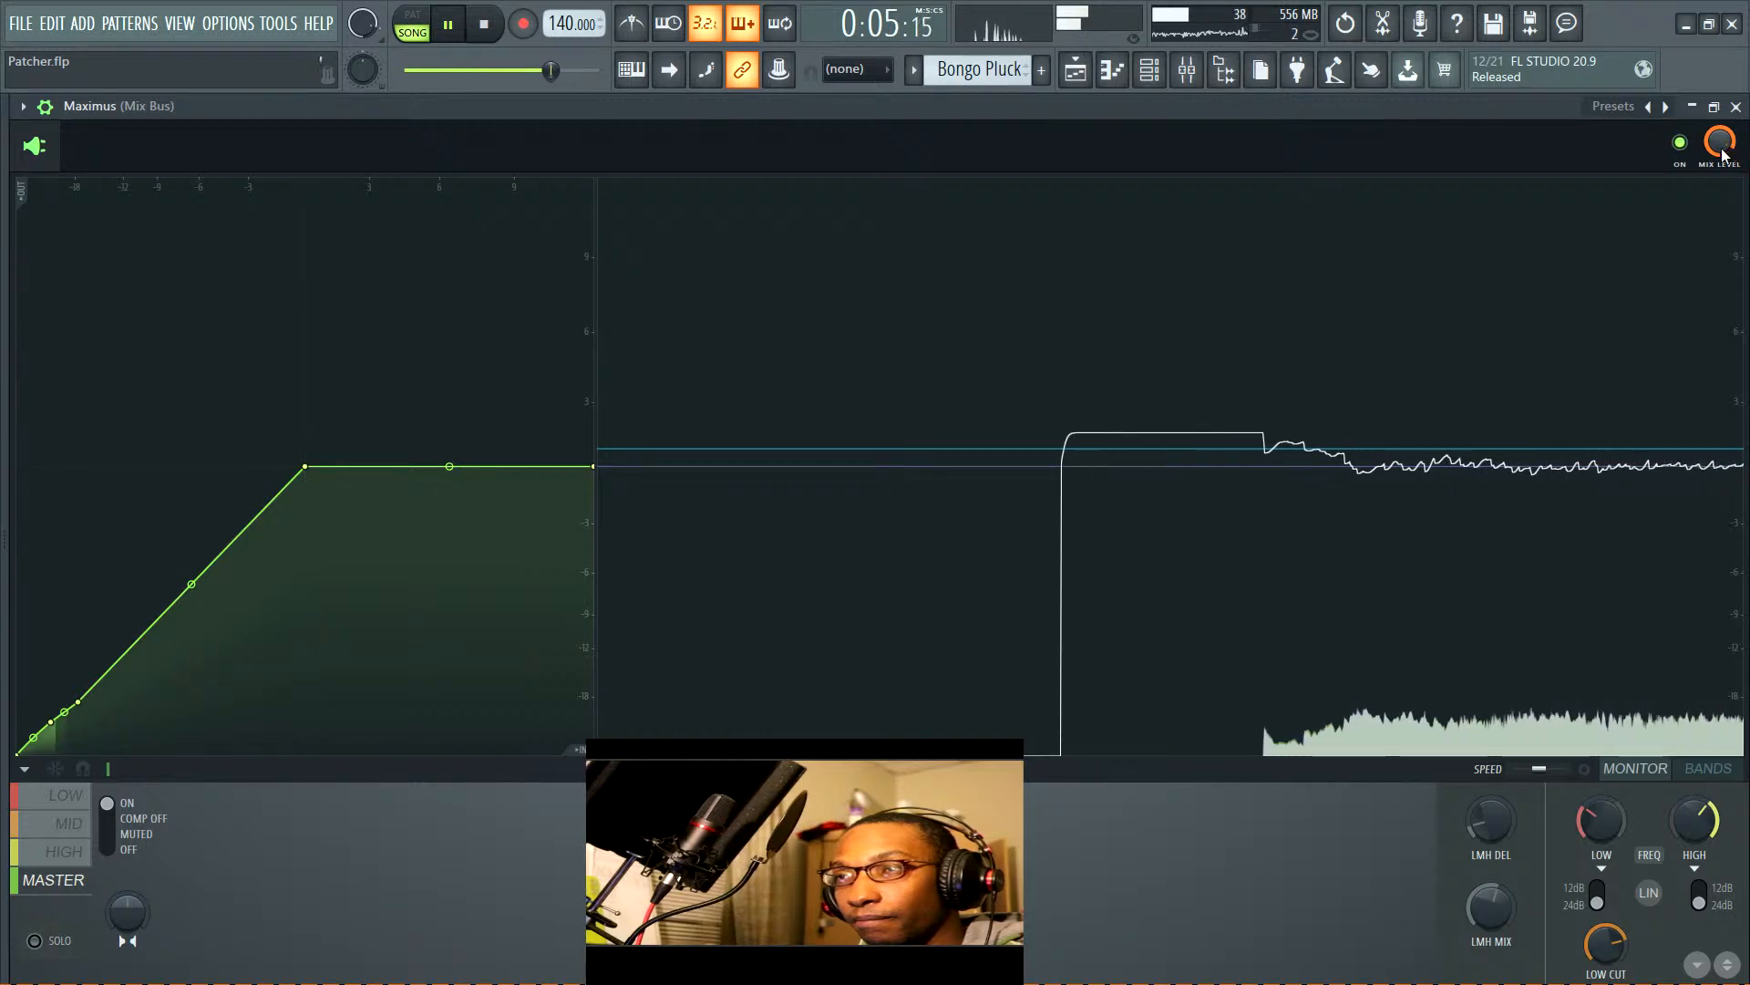
left_click(1685, 145)
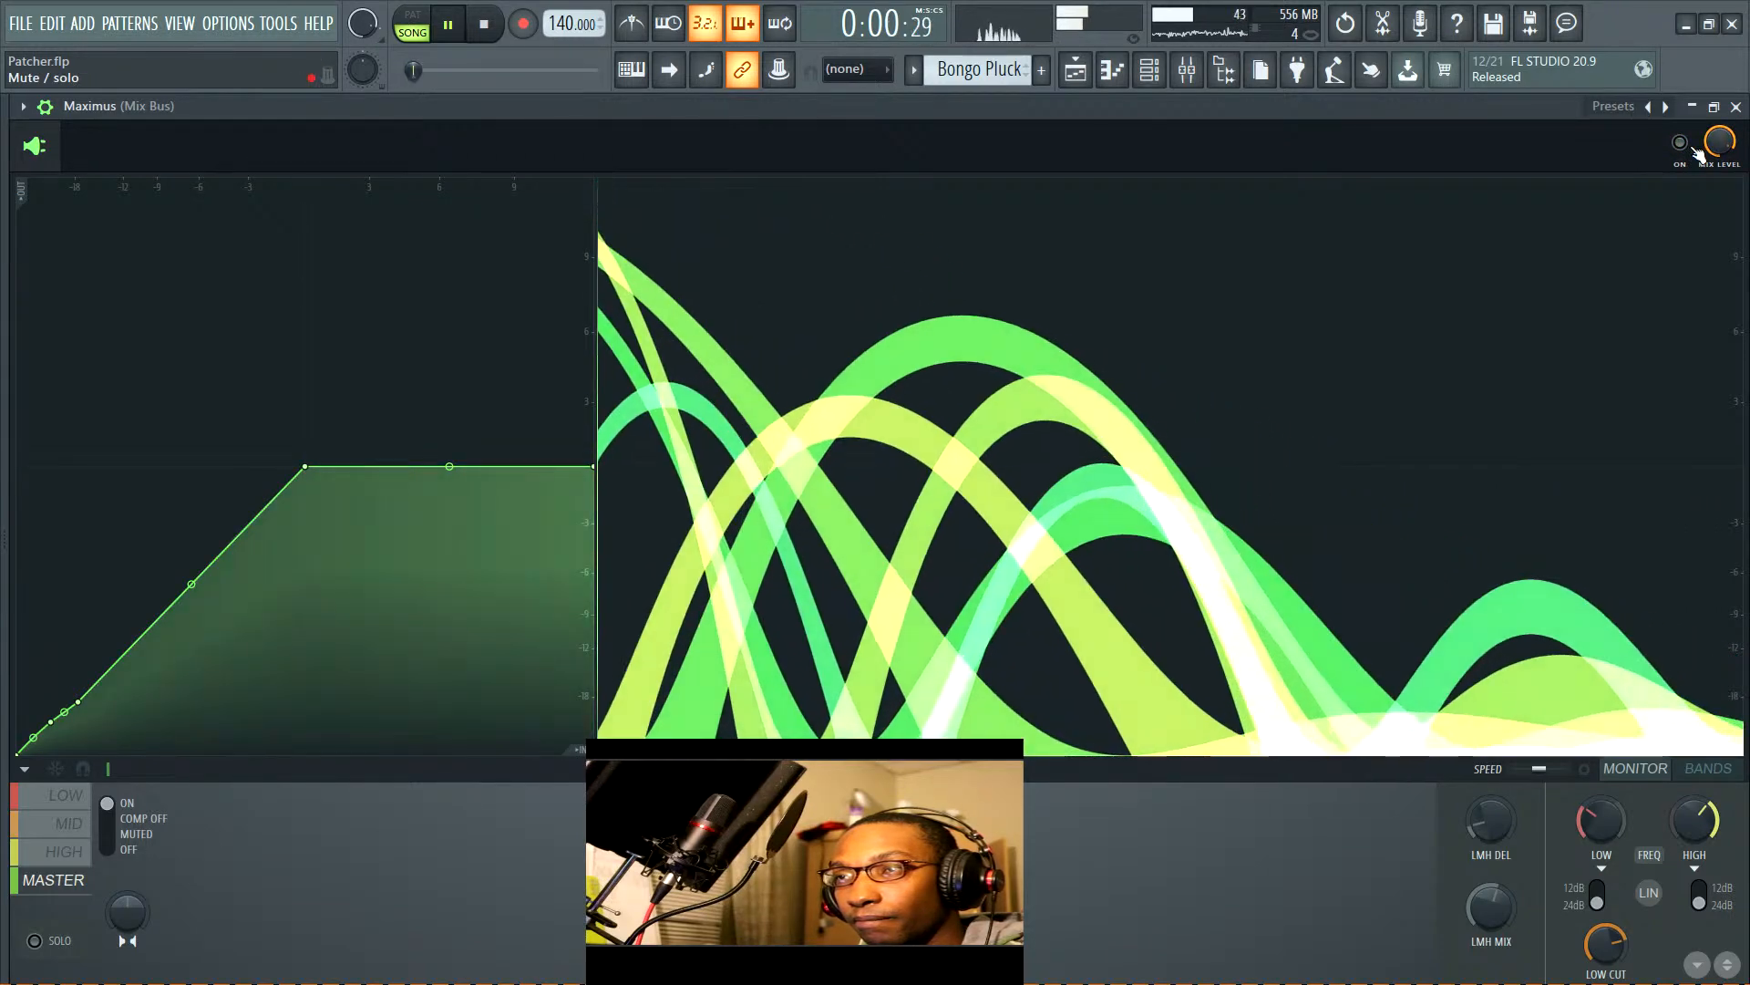
left_click(1683, 144)
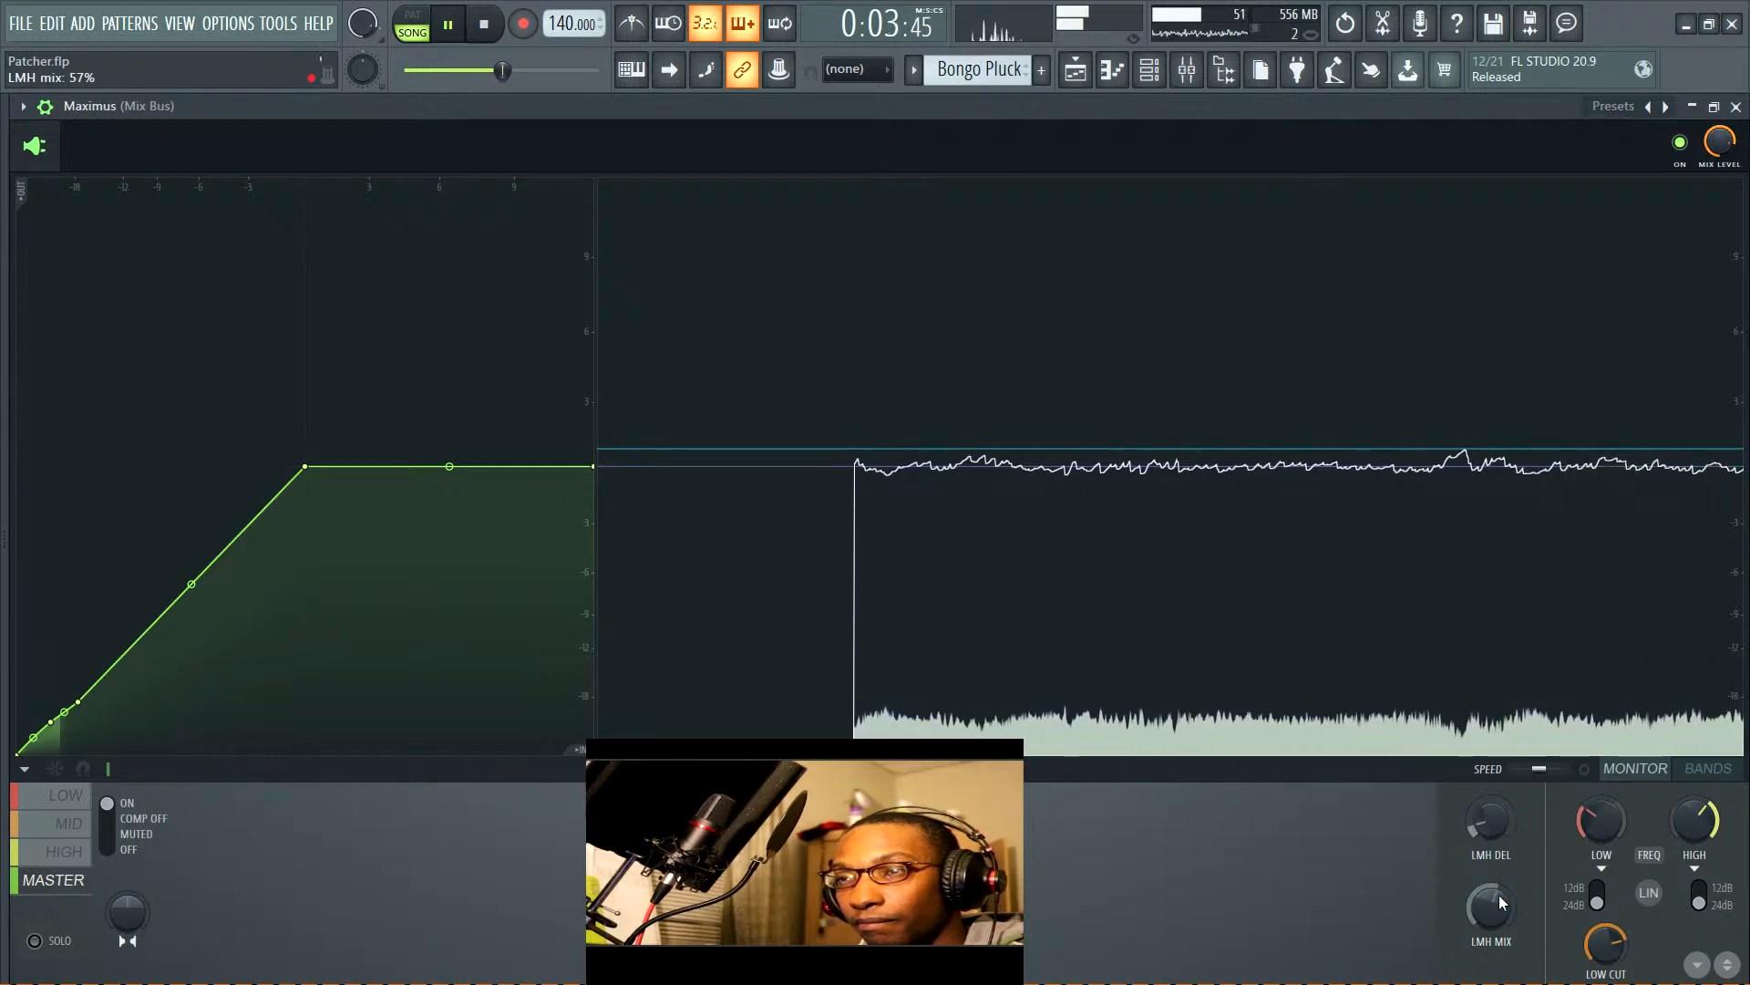
Raise the LMH mix in Maximus past 89% while the song plays, and stop playback
left_click_drag(1493, 911, 1493, 862)
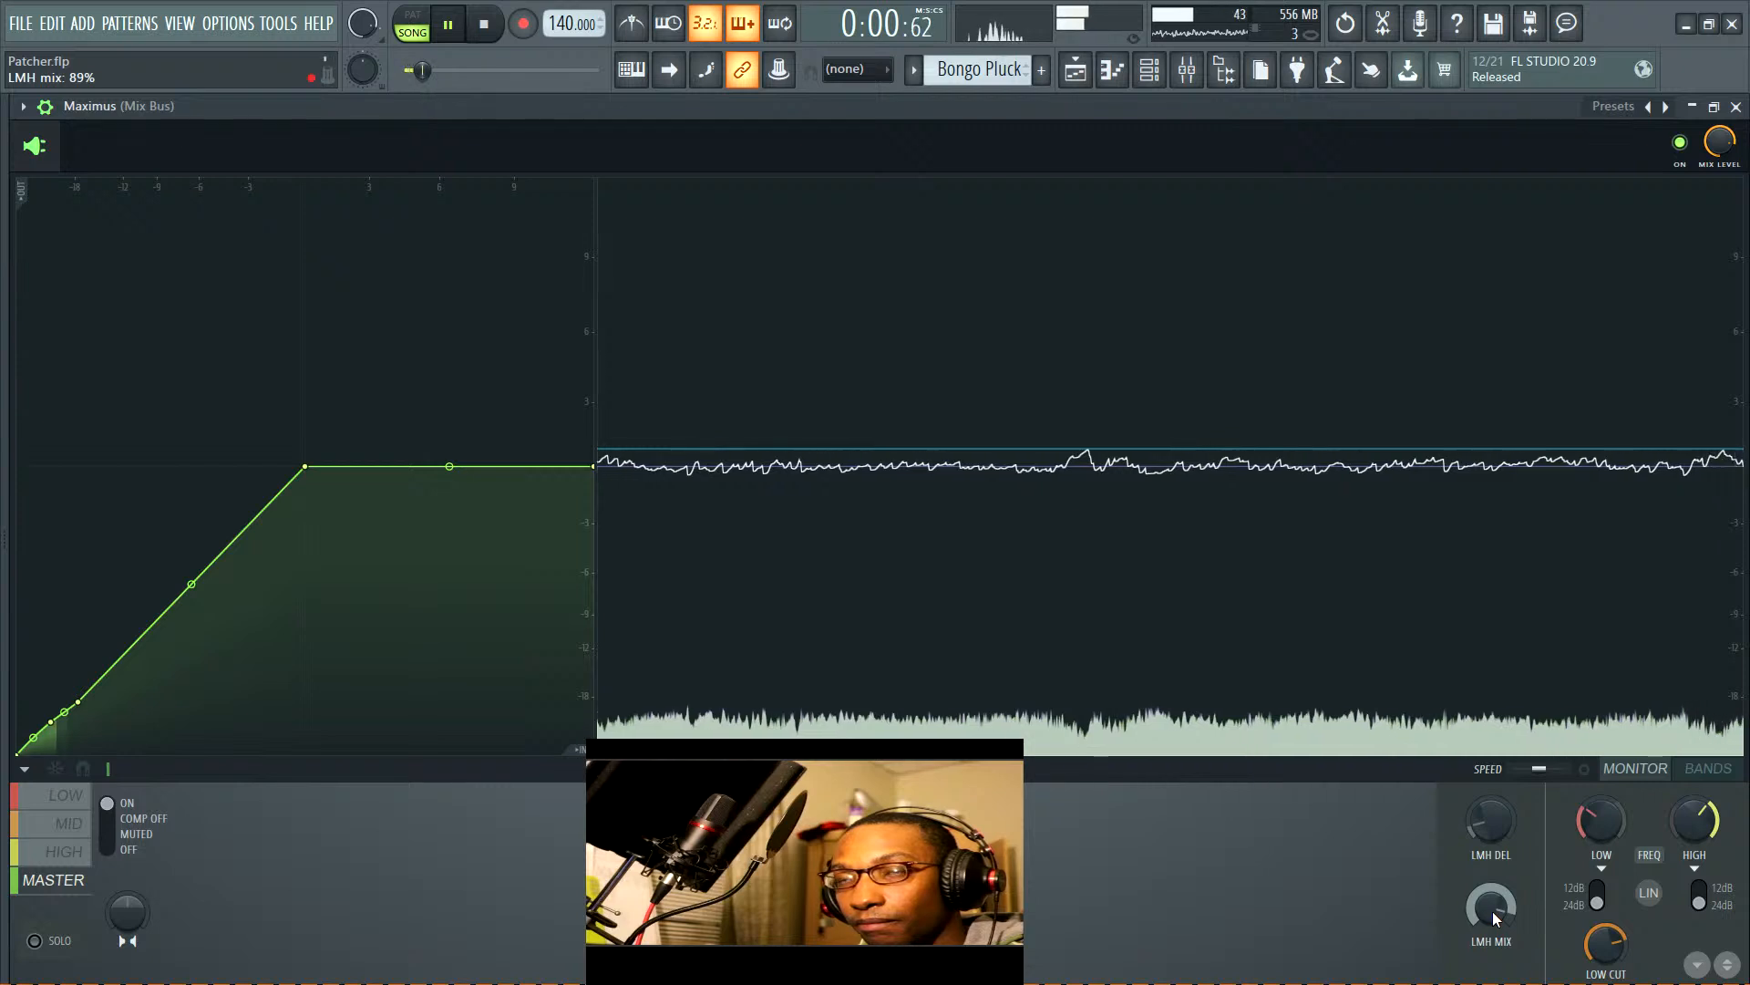
mouse_move(1495, 918)
left_mouse_down()
mouse_move(1495, 983)
mouse_move(1496, 903)
left_mouse_up()
key("space")
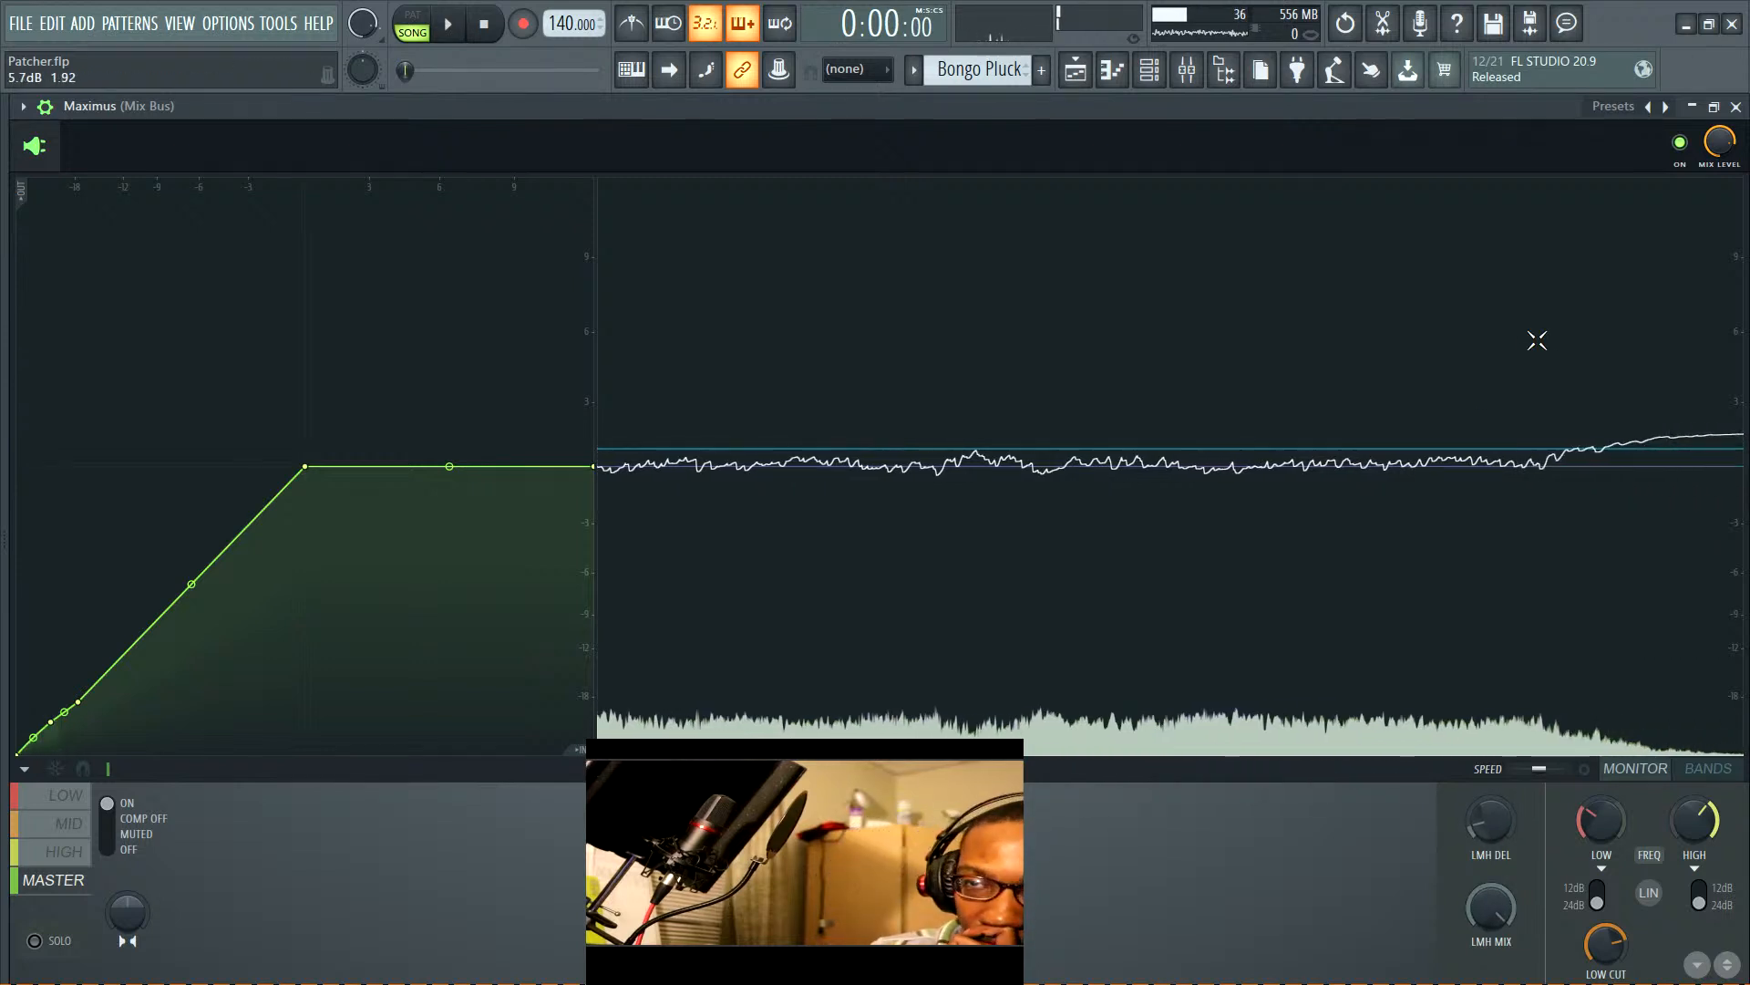
Restore the Maximus window to its normal size and close it, and briefly view the mixer before hiding it
left_click(1714, 107)
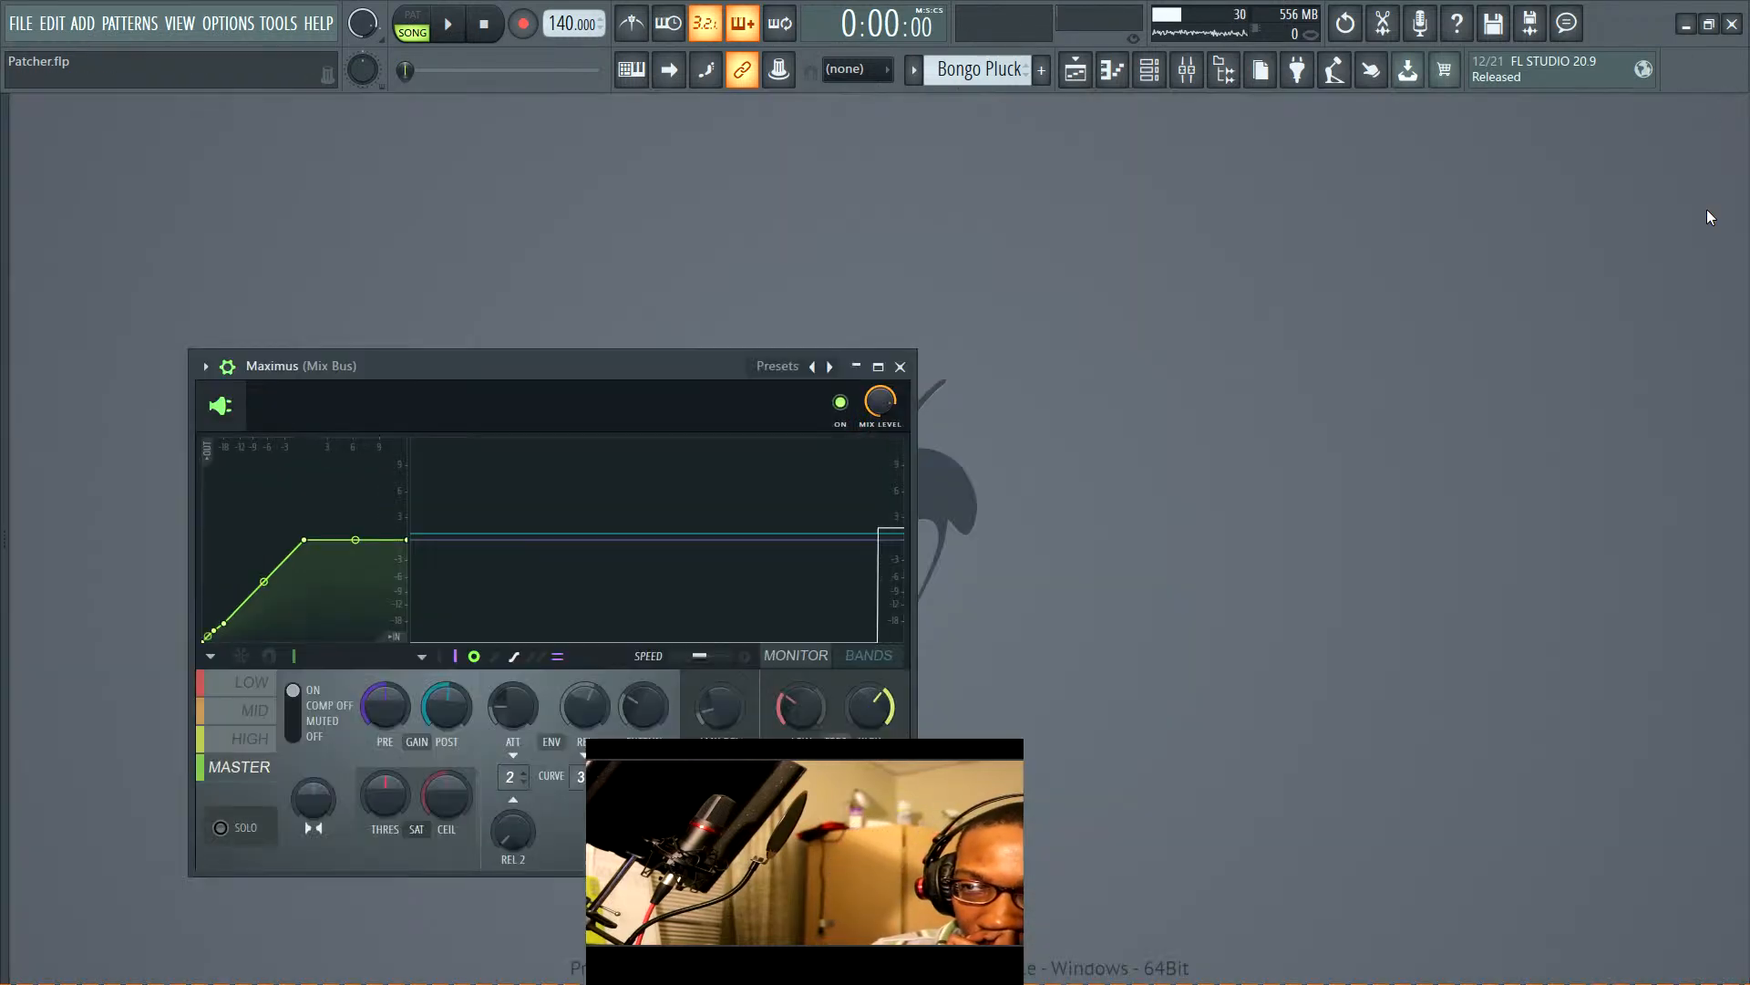
left_click(899, 365)
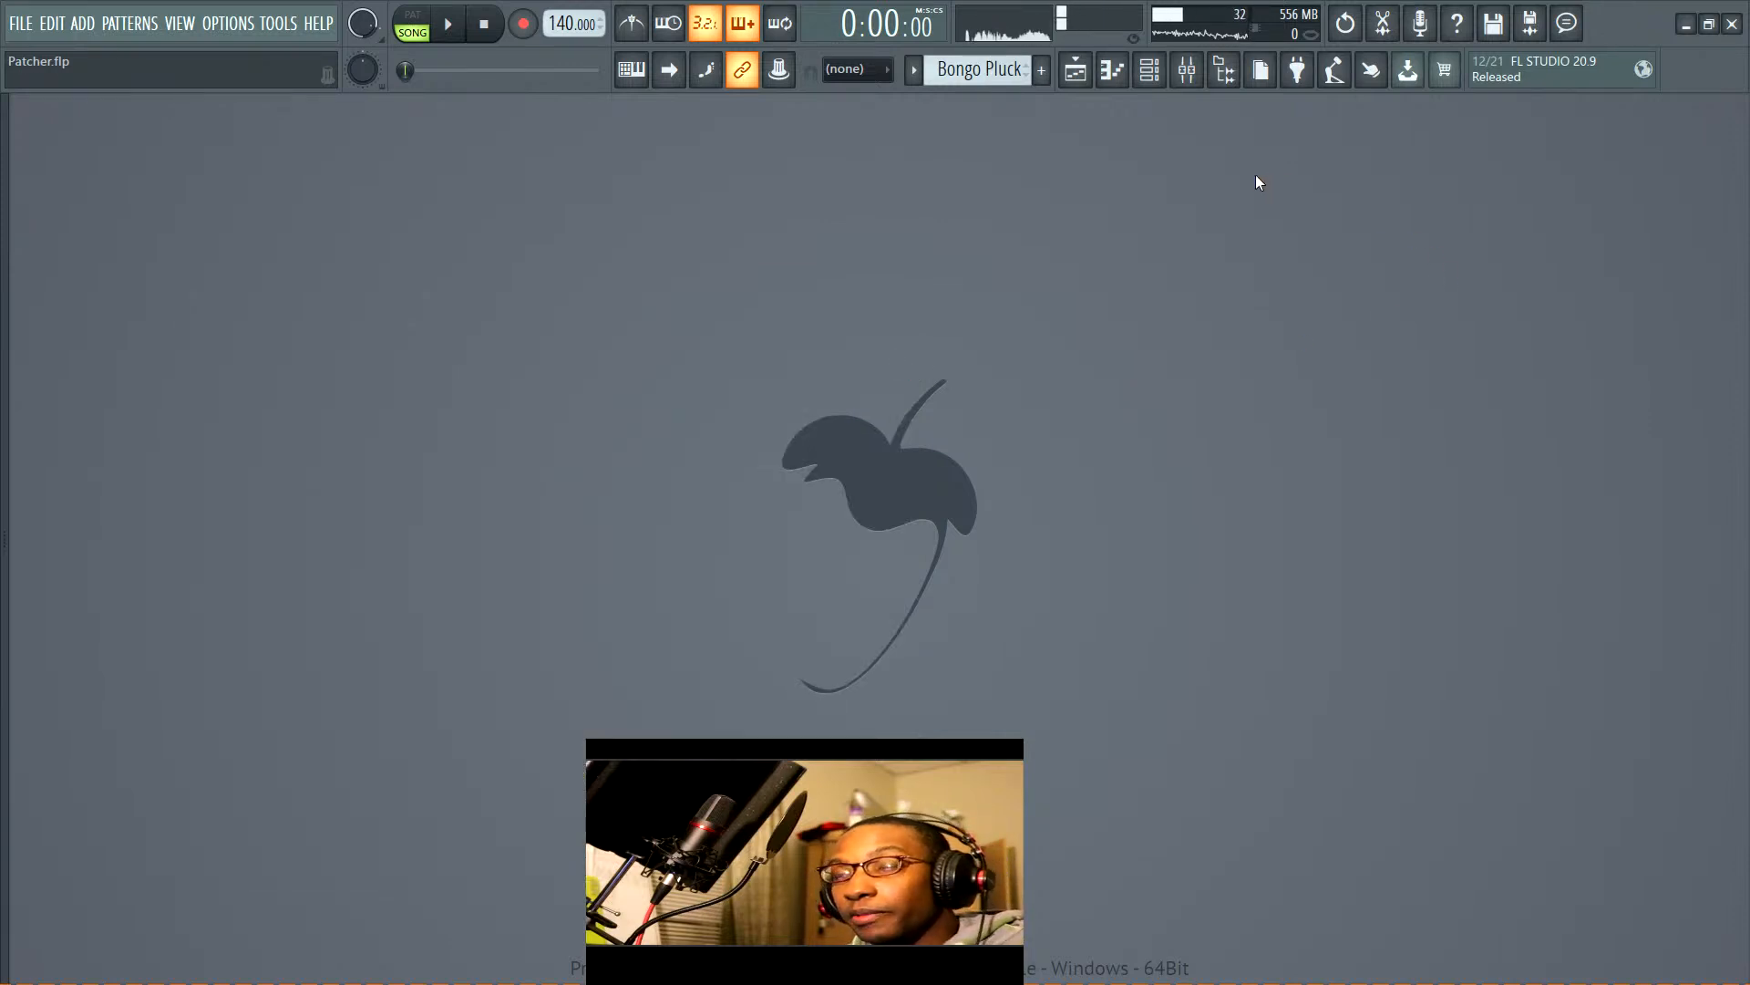
left_click(1186, 70)
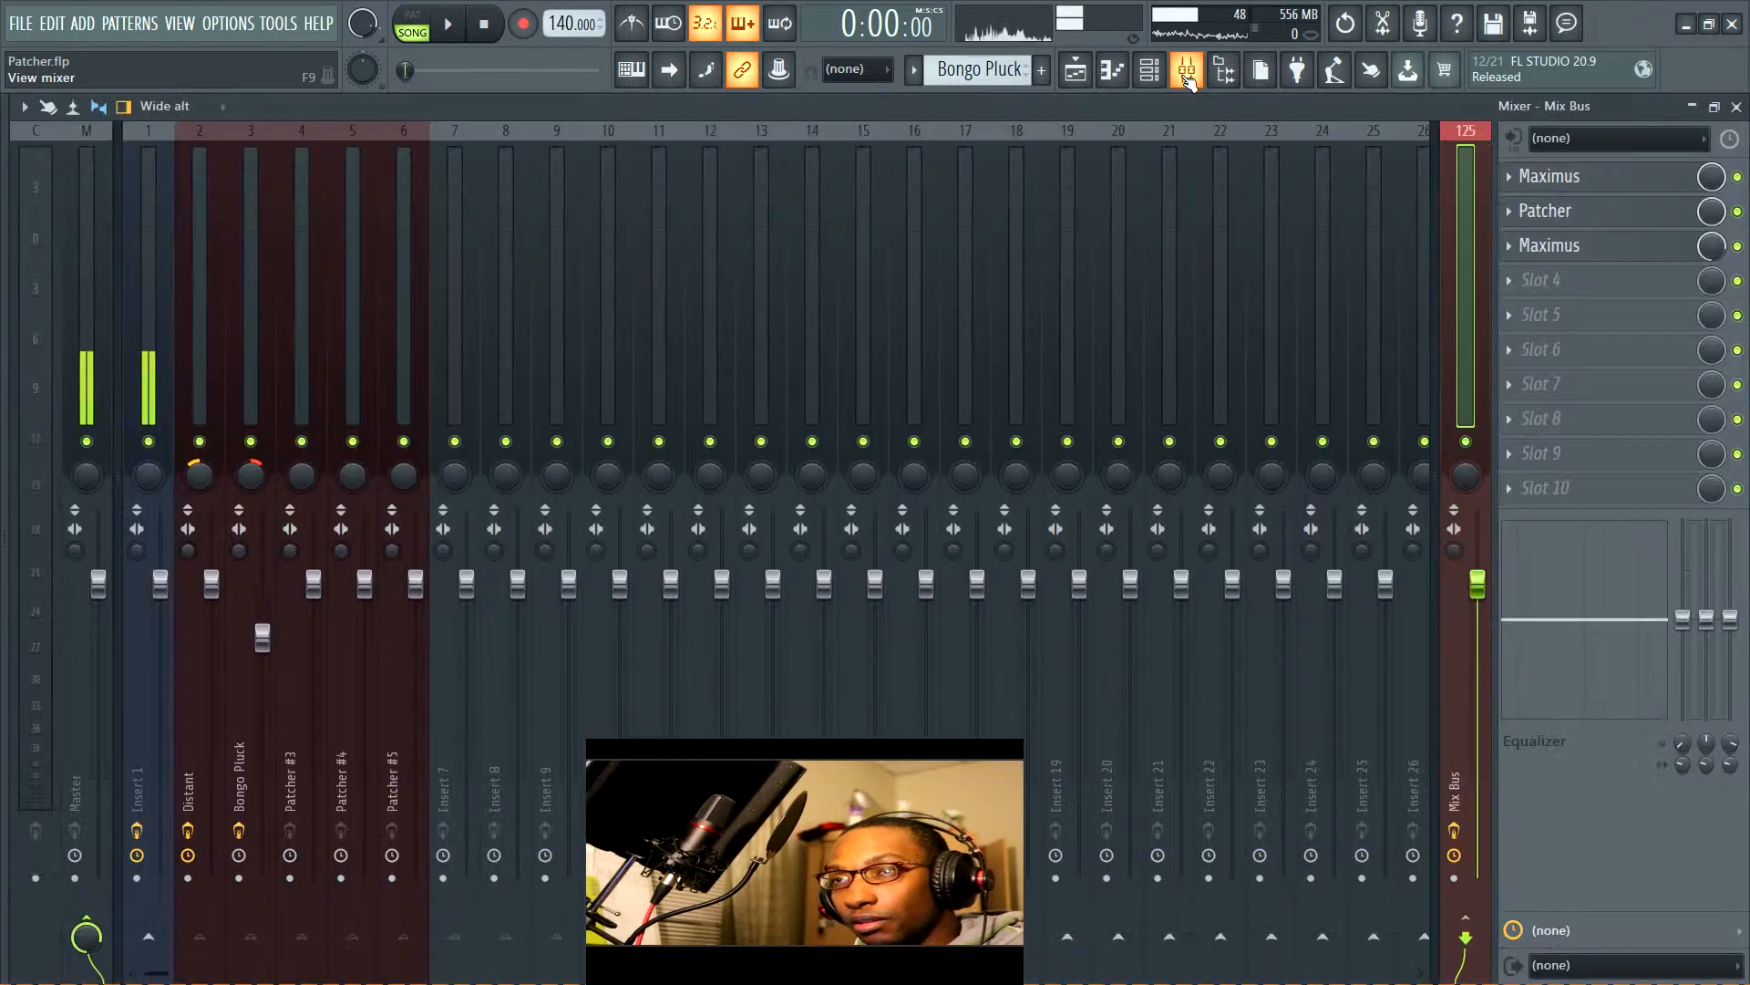
left_click(1189, 80)
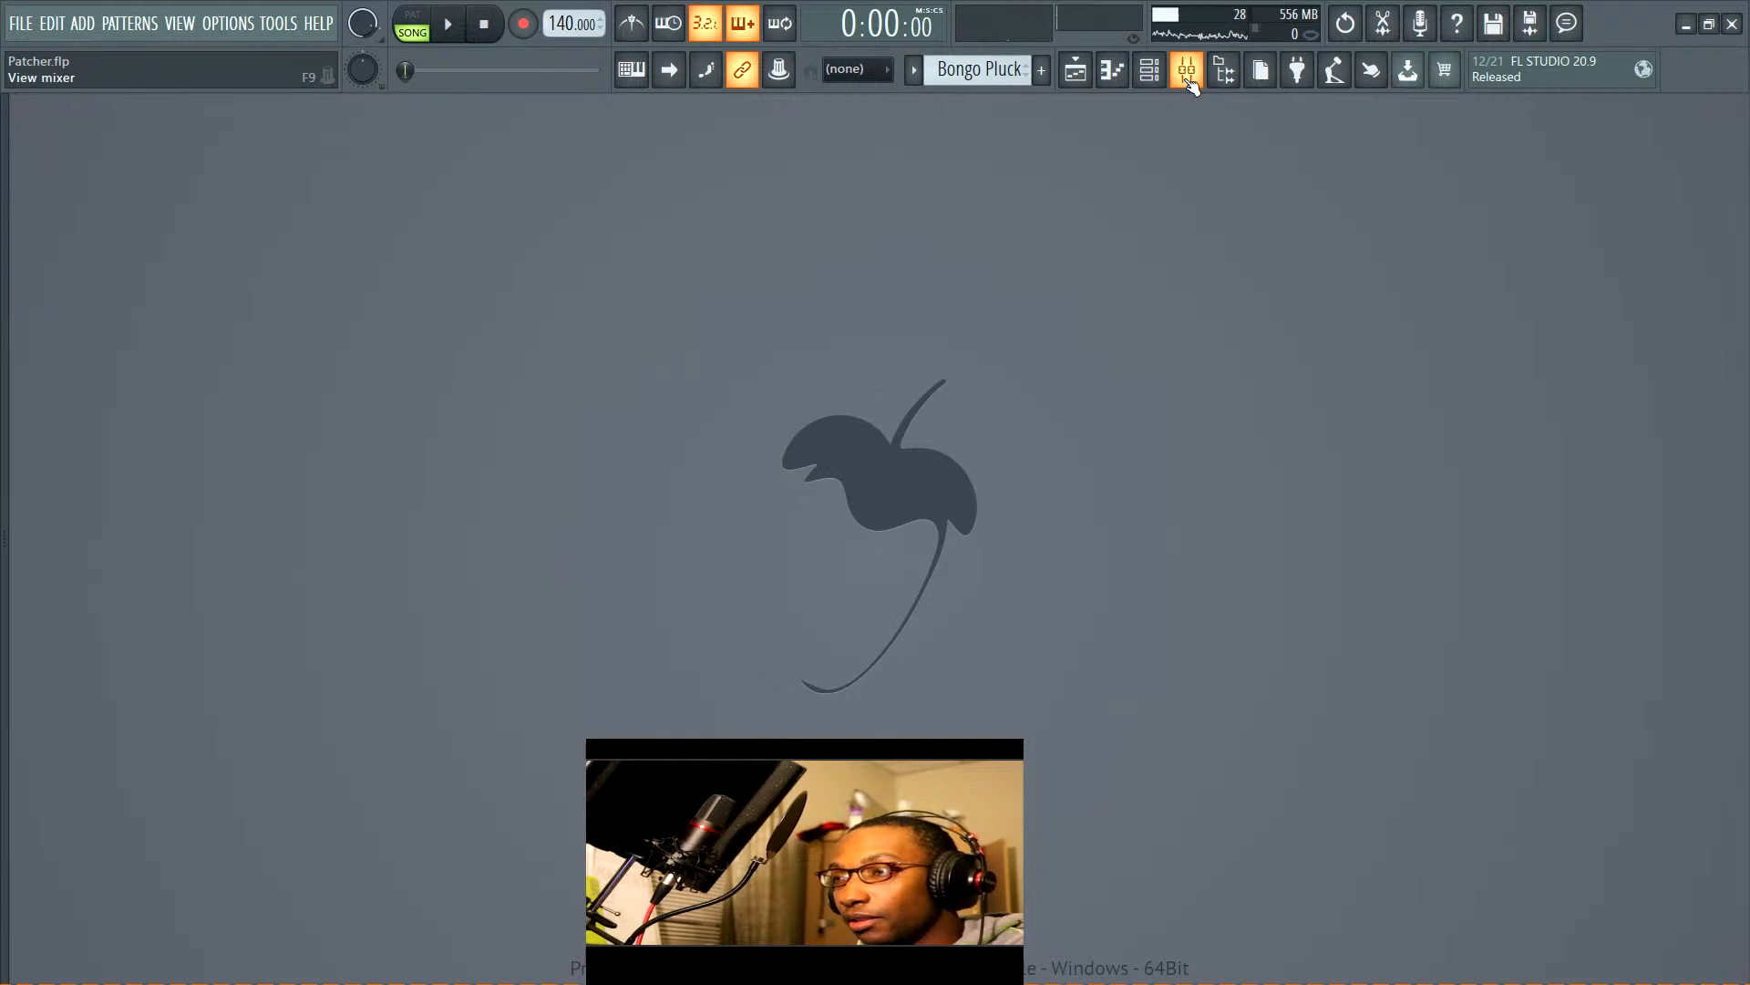